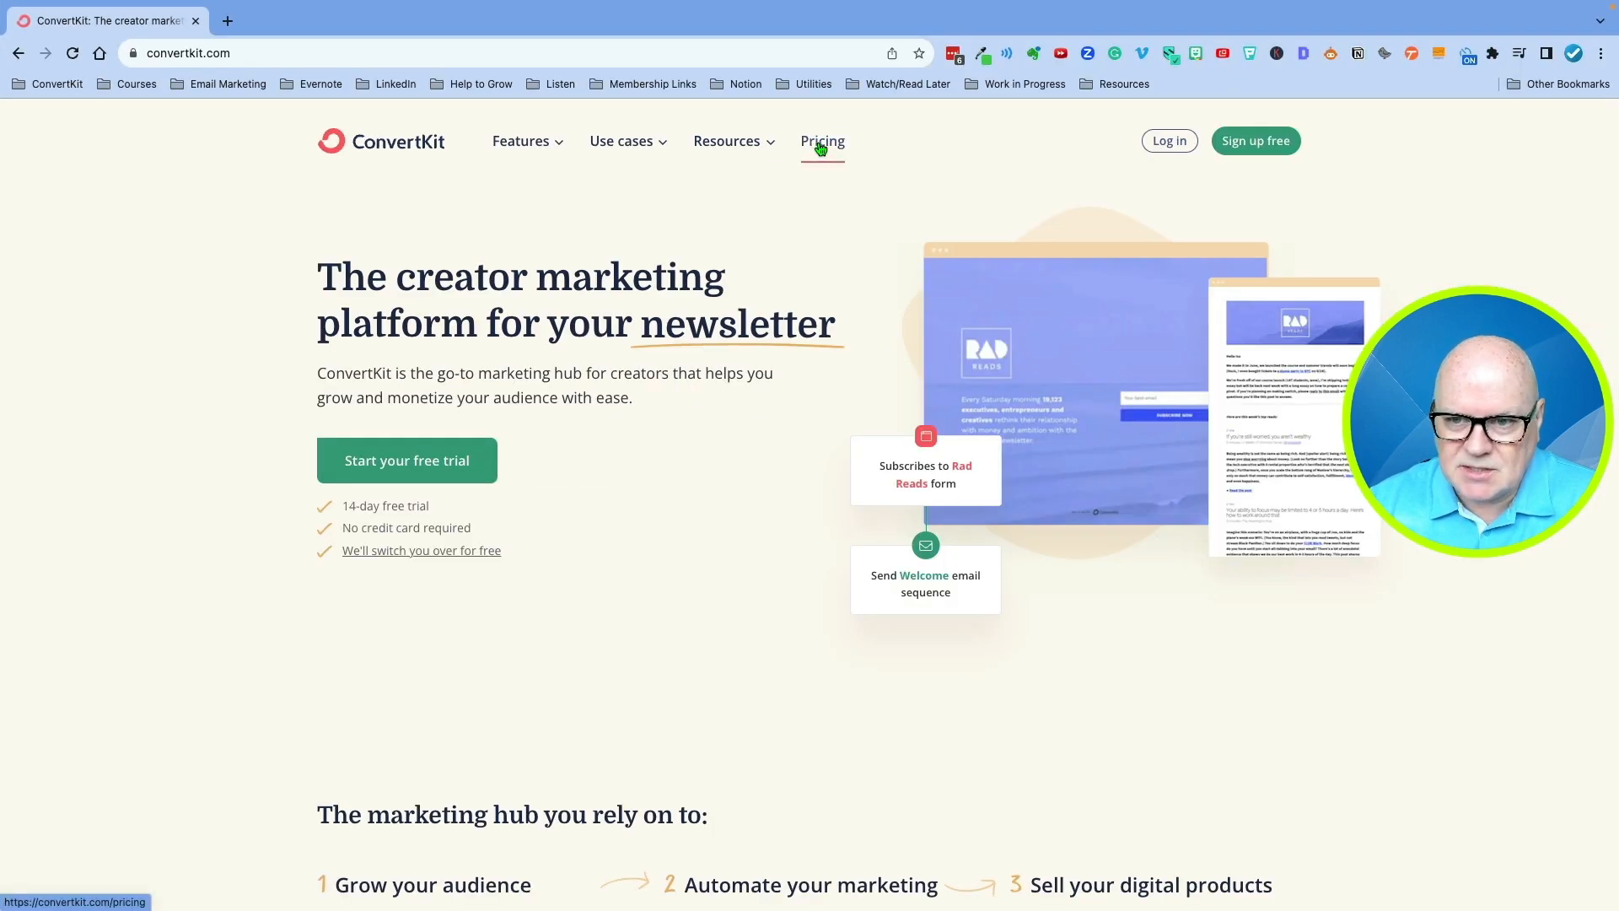
Open the pricing page and compare the prices and features of the Free, Creator and Creator Pro plans.
{"action": "left_click", "coordinate": [819, 149]}
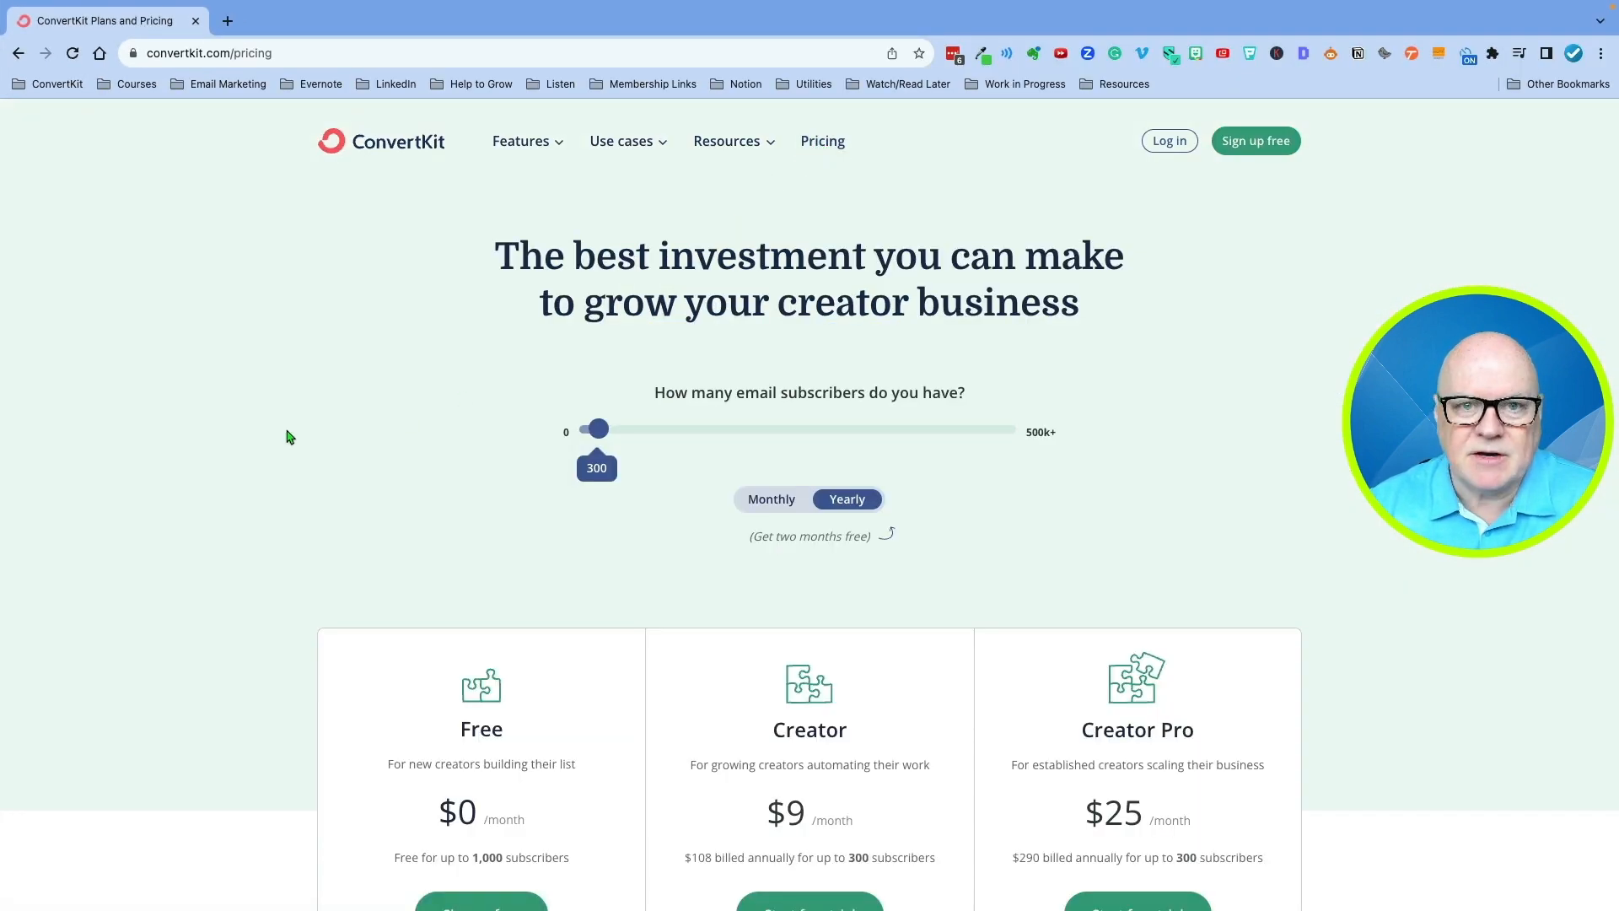
{"action": "scroll", "coordinate": [290, 437], "scroll_direction": "down", "scroll_amount": 3}
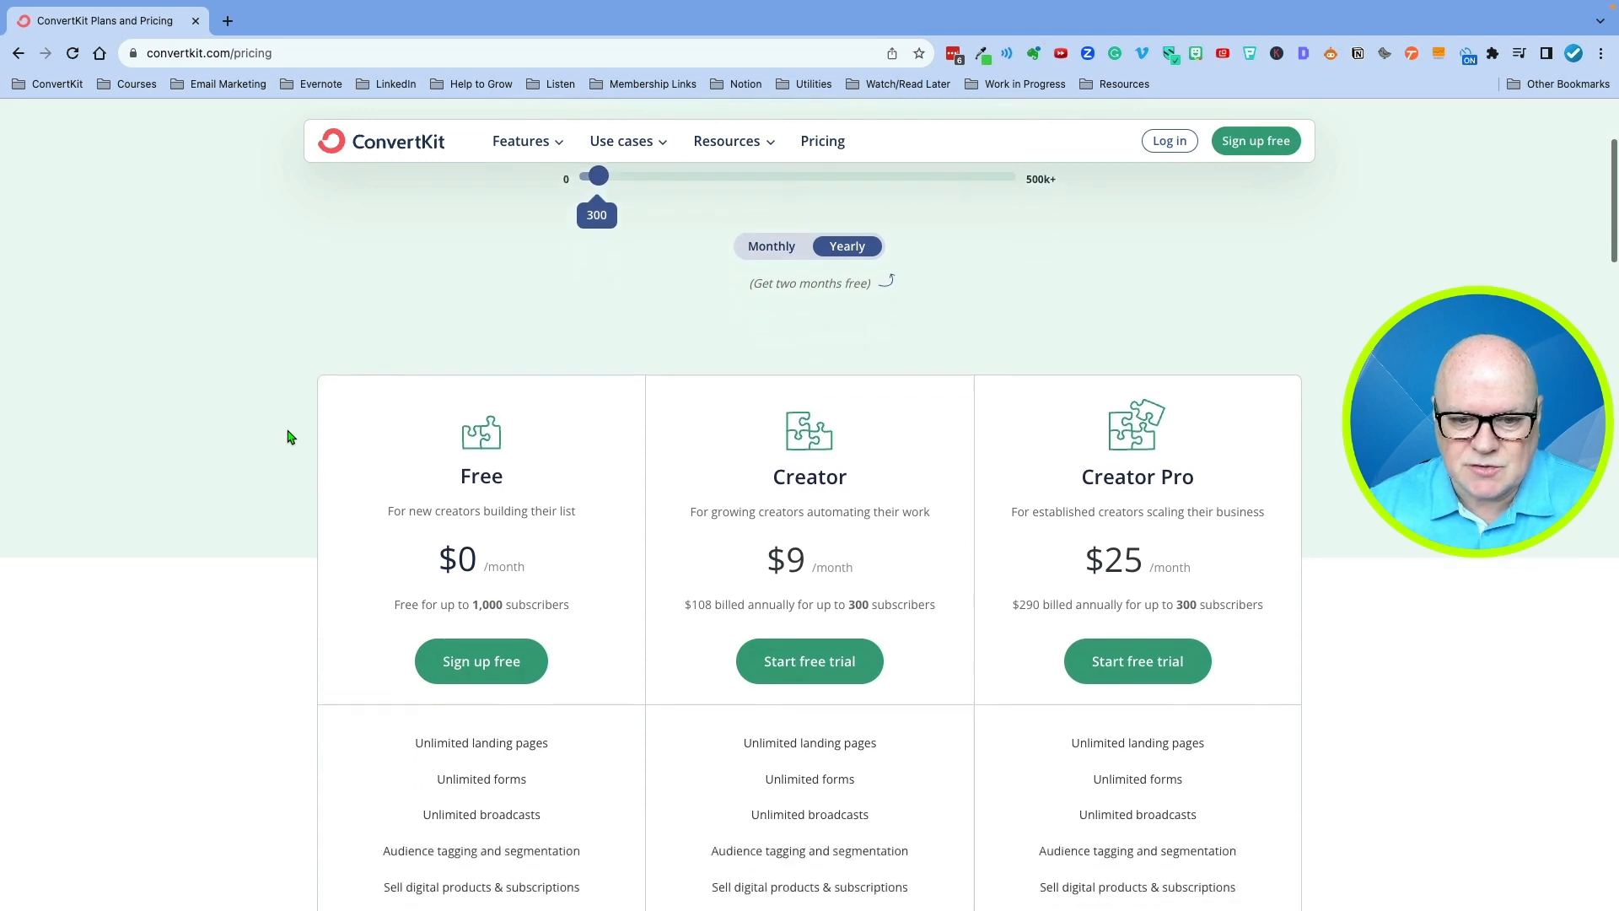
{"action": "scroll", "coordinate": [289, 437], "scroll_direction": "down", "scroll_amount": 1}
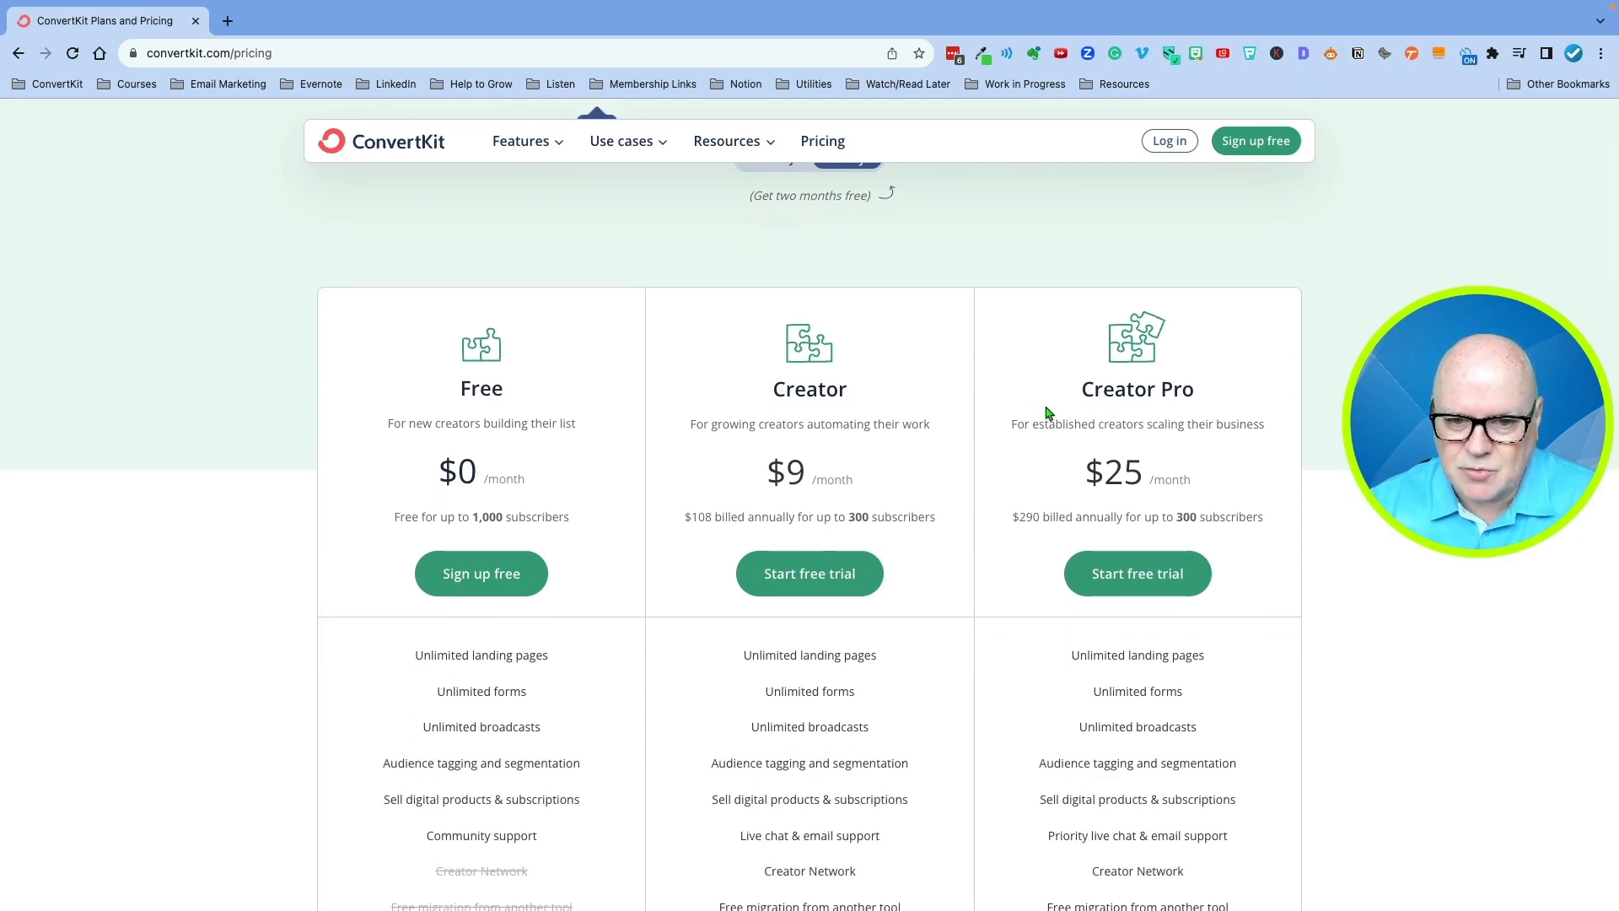
{"action": "scroll", "coordinate": [568, 477], "scroll_direction": "up", "scroll_amount": 4}
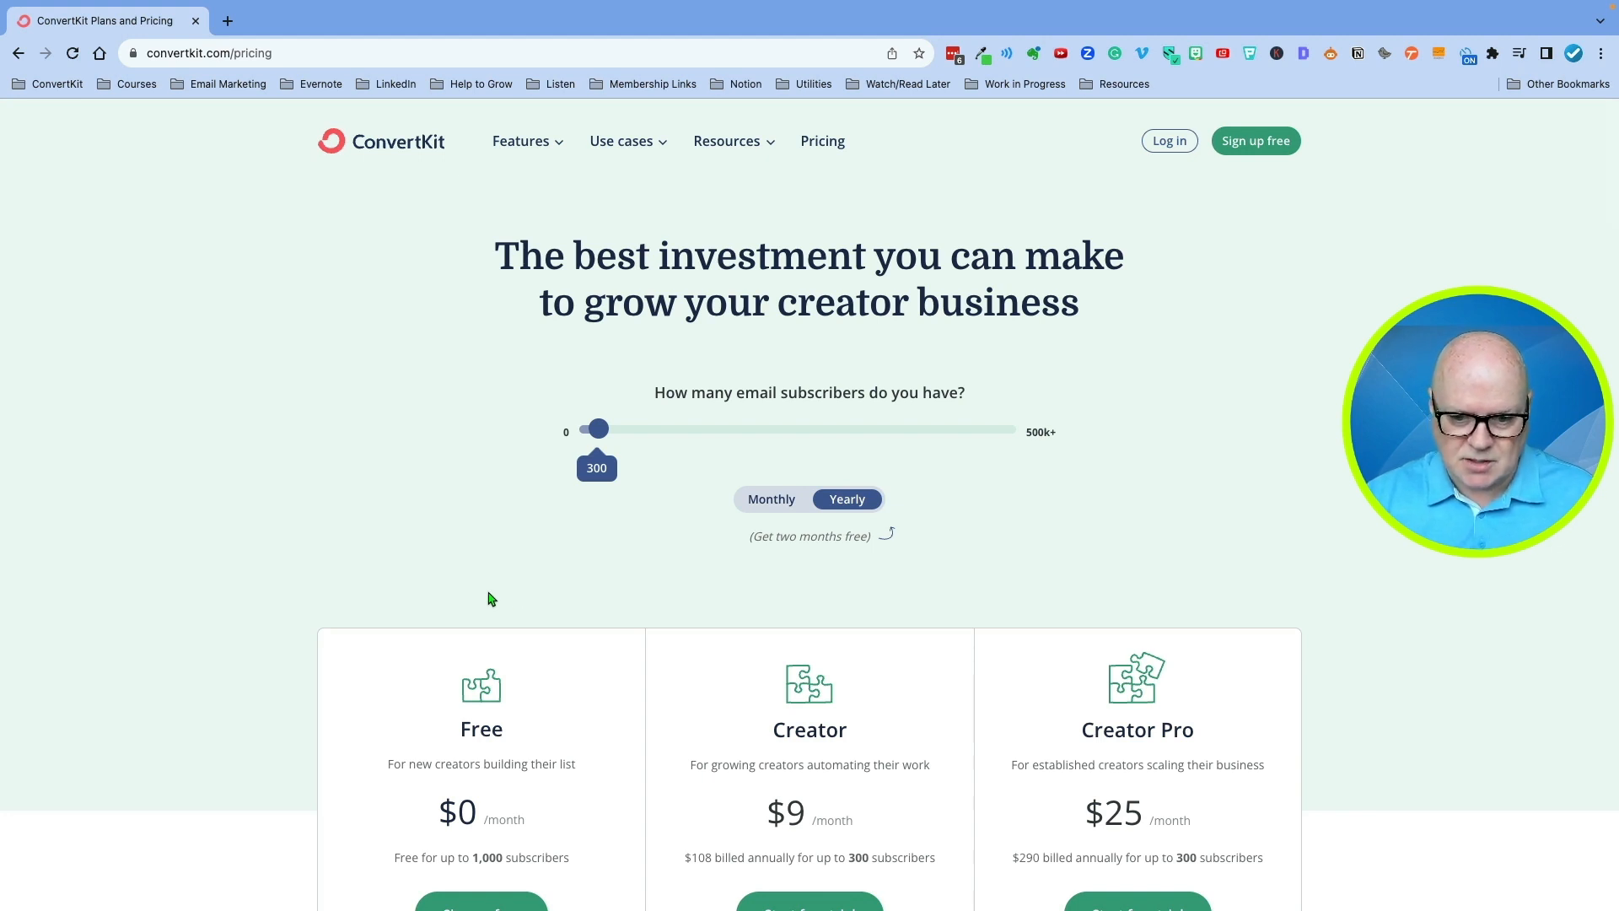
{"action": "scroll", "coordinate": [492, 599], "scroll_direction": "down", "scroll_amount": 5}
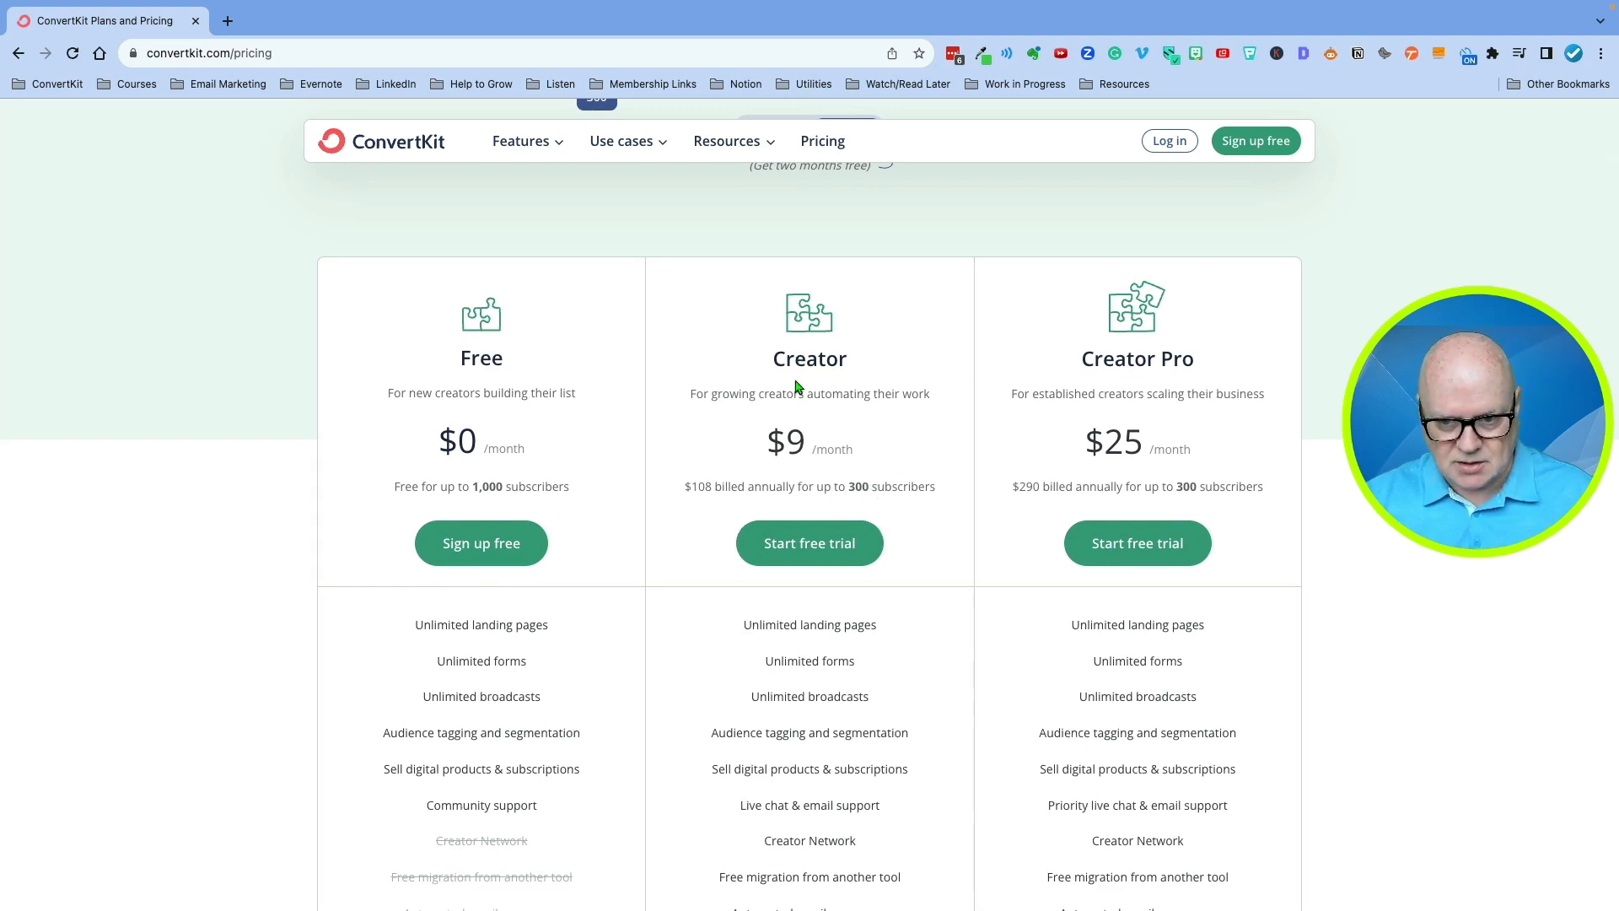
{"action": "scroll", "coordinate": [858, 651], "scroll_direction": "down", "scroll_amount": 2}
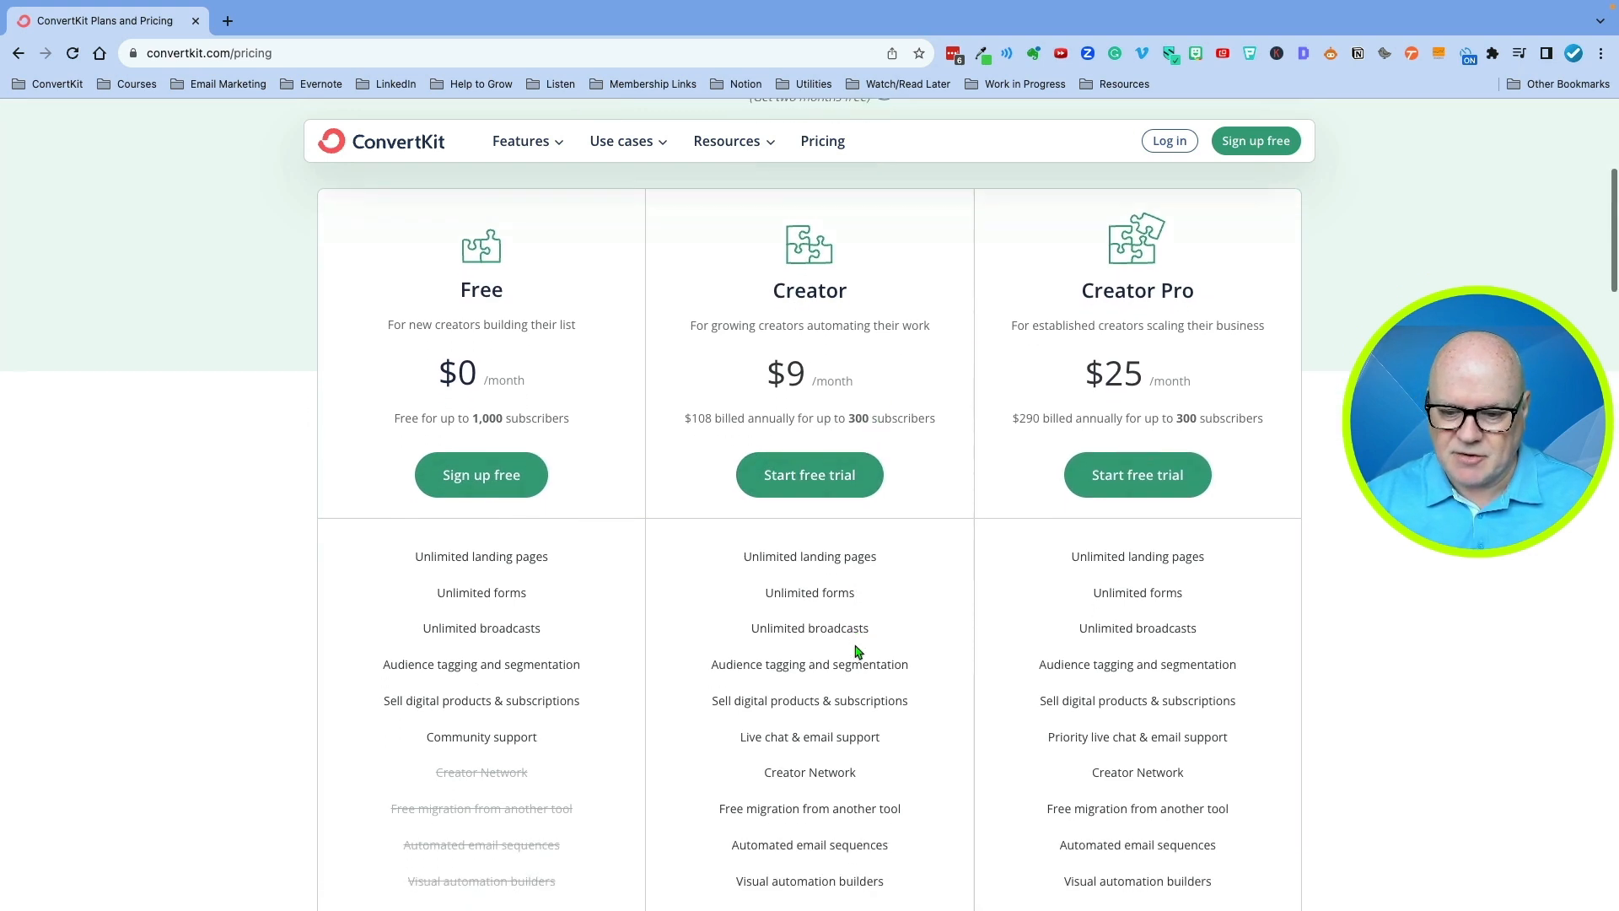
{"action": "scroll", "coordinate": [858, 651], "scroll_direction": "down", "scroll_amount": 5}
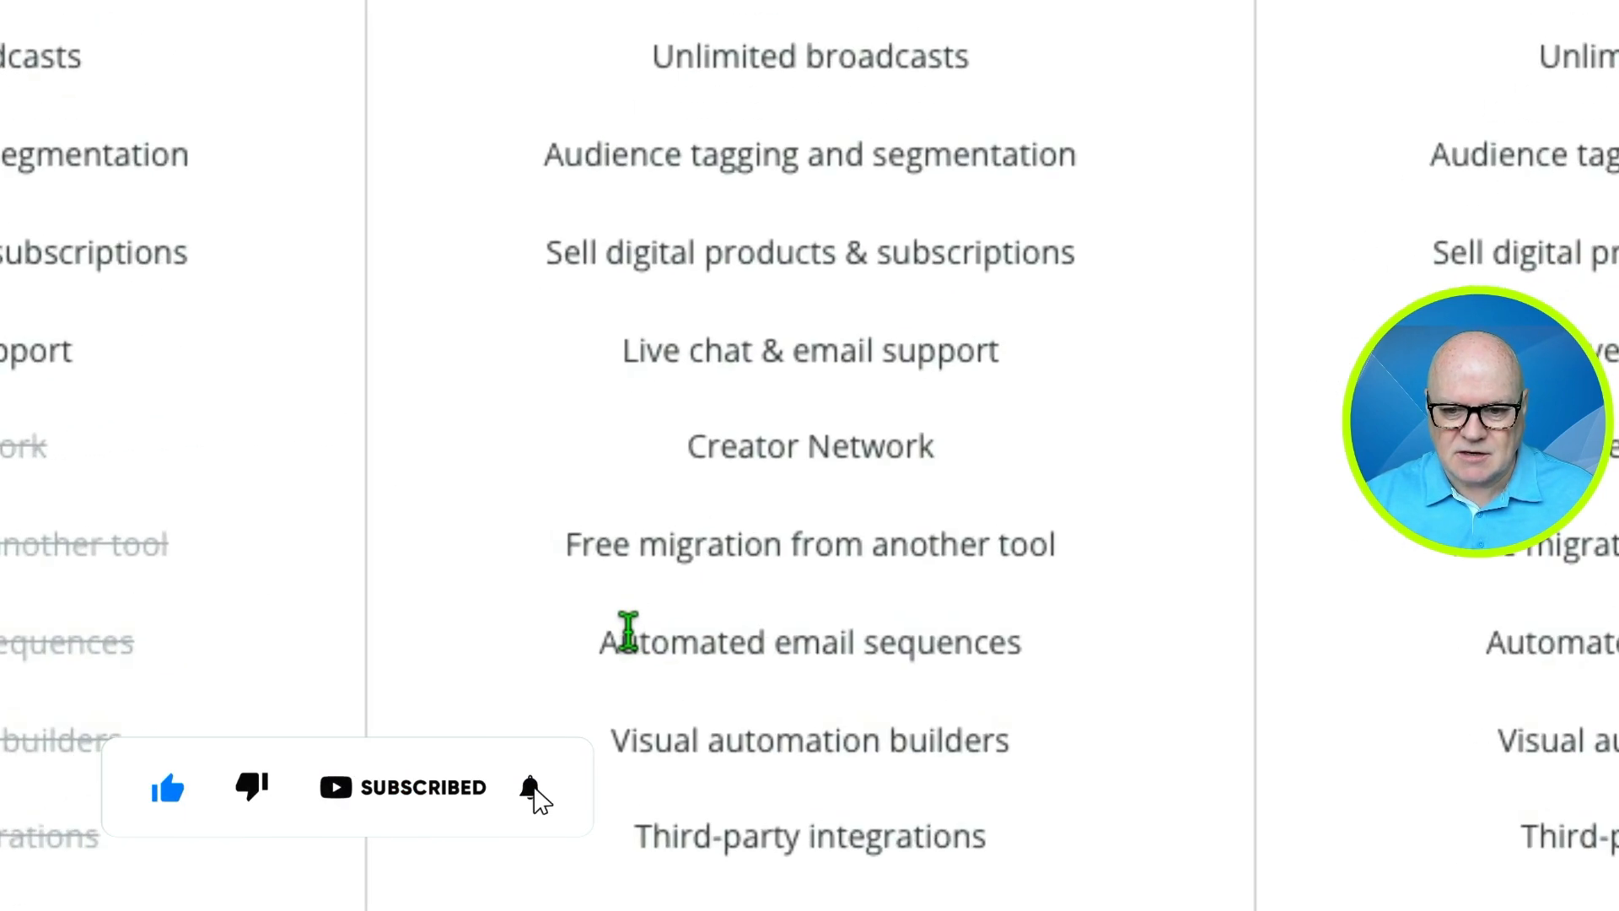
{"action": "scroll", "coordinate": [625, 640], "scroll_direction": "up", "scroll_amount": 8}
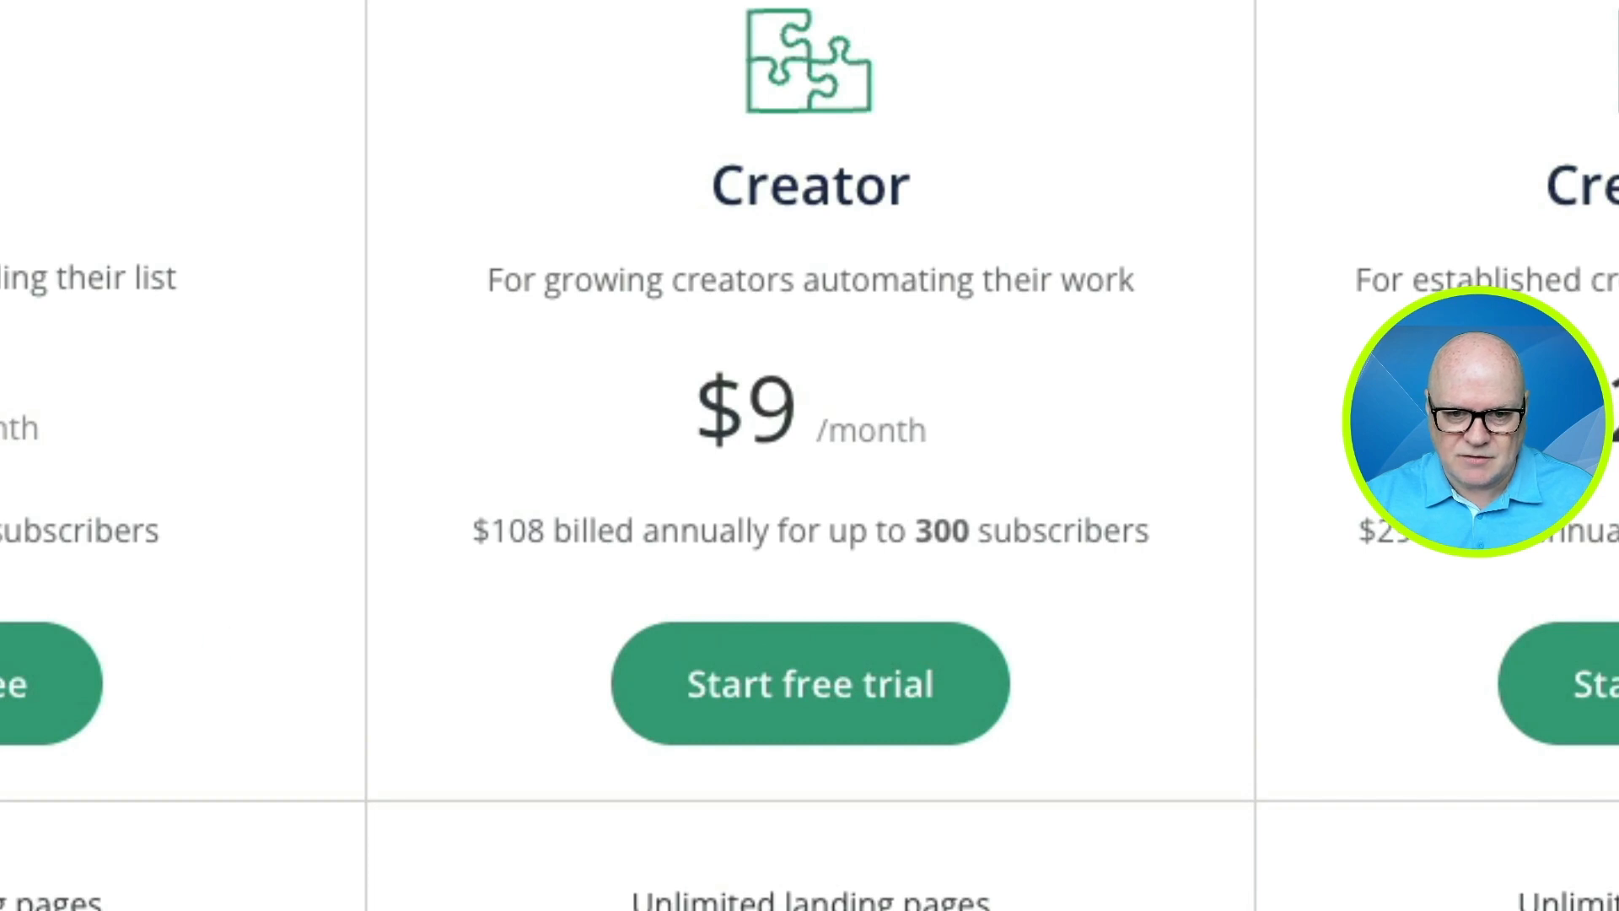
{"action": "scroll", "coordinate": [569, 793], "scroll_direction": "down", "scroll_amount": 10}
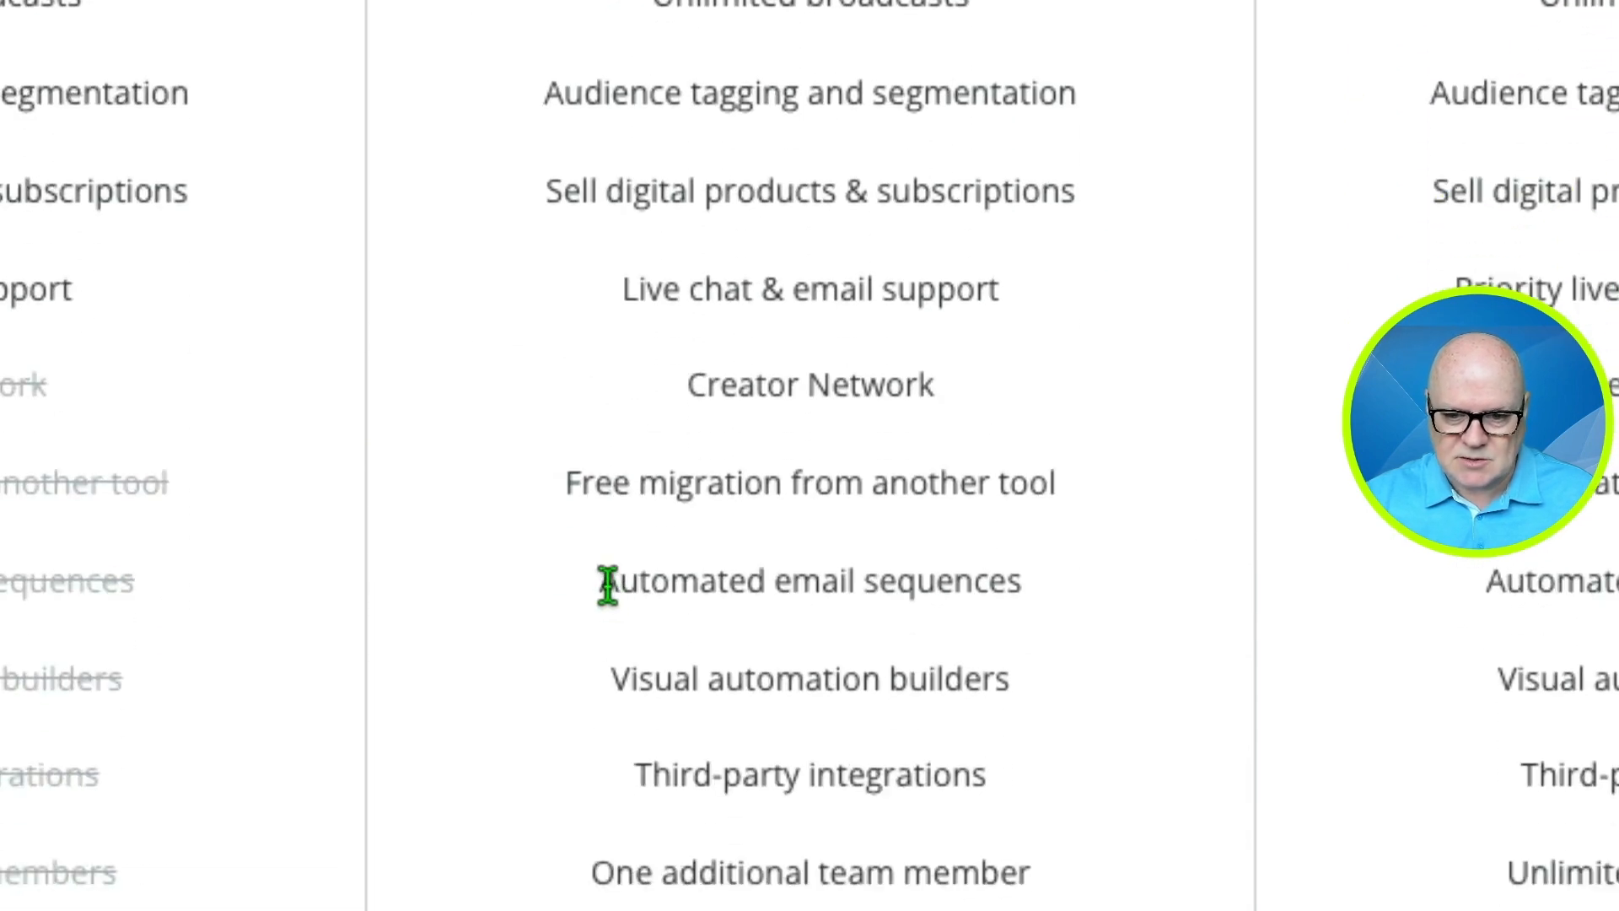
Highlight the automated email sequences and visual automation builders entries in the Creator plan's feature list.
{"action": "left_click_drag", "start_coordinate": [607, 586], "coordinate": [1026, 585]}
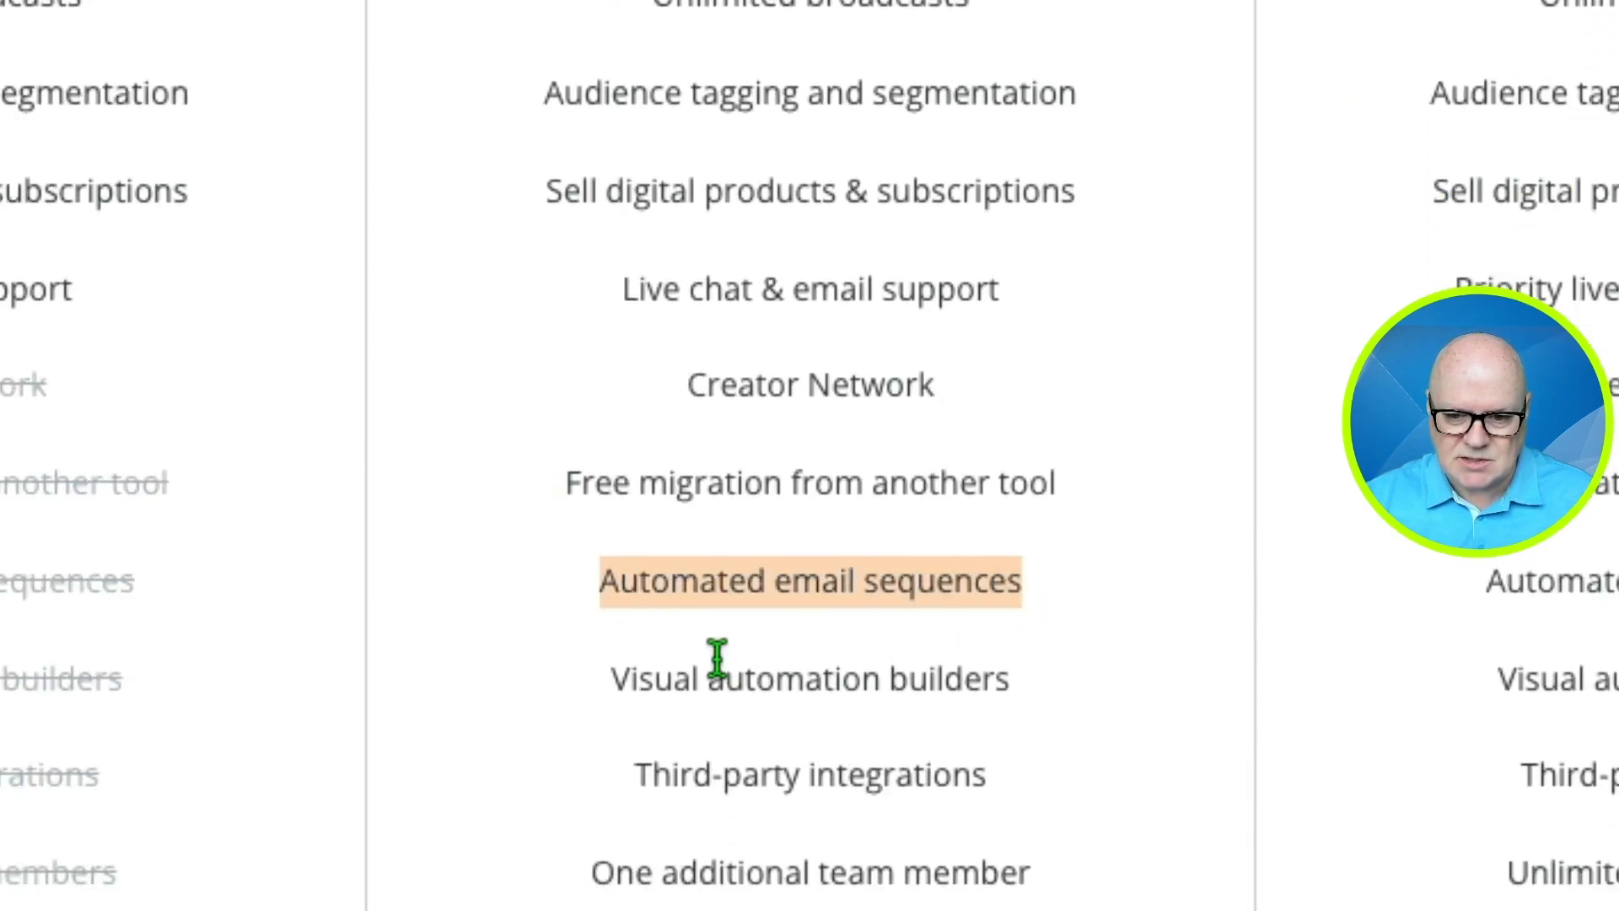
{"action": "left_click_drag", "start_coordinate": [613, 677], "coordinate": [1016, 675]}
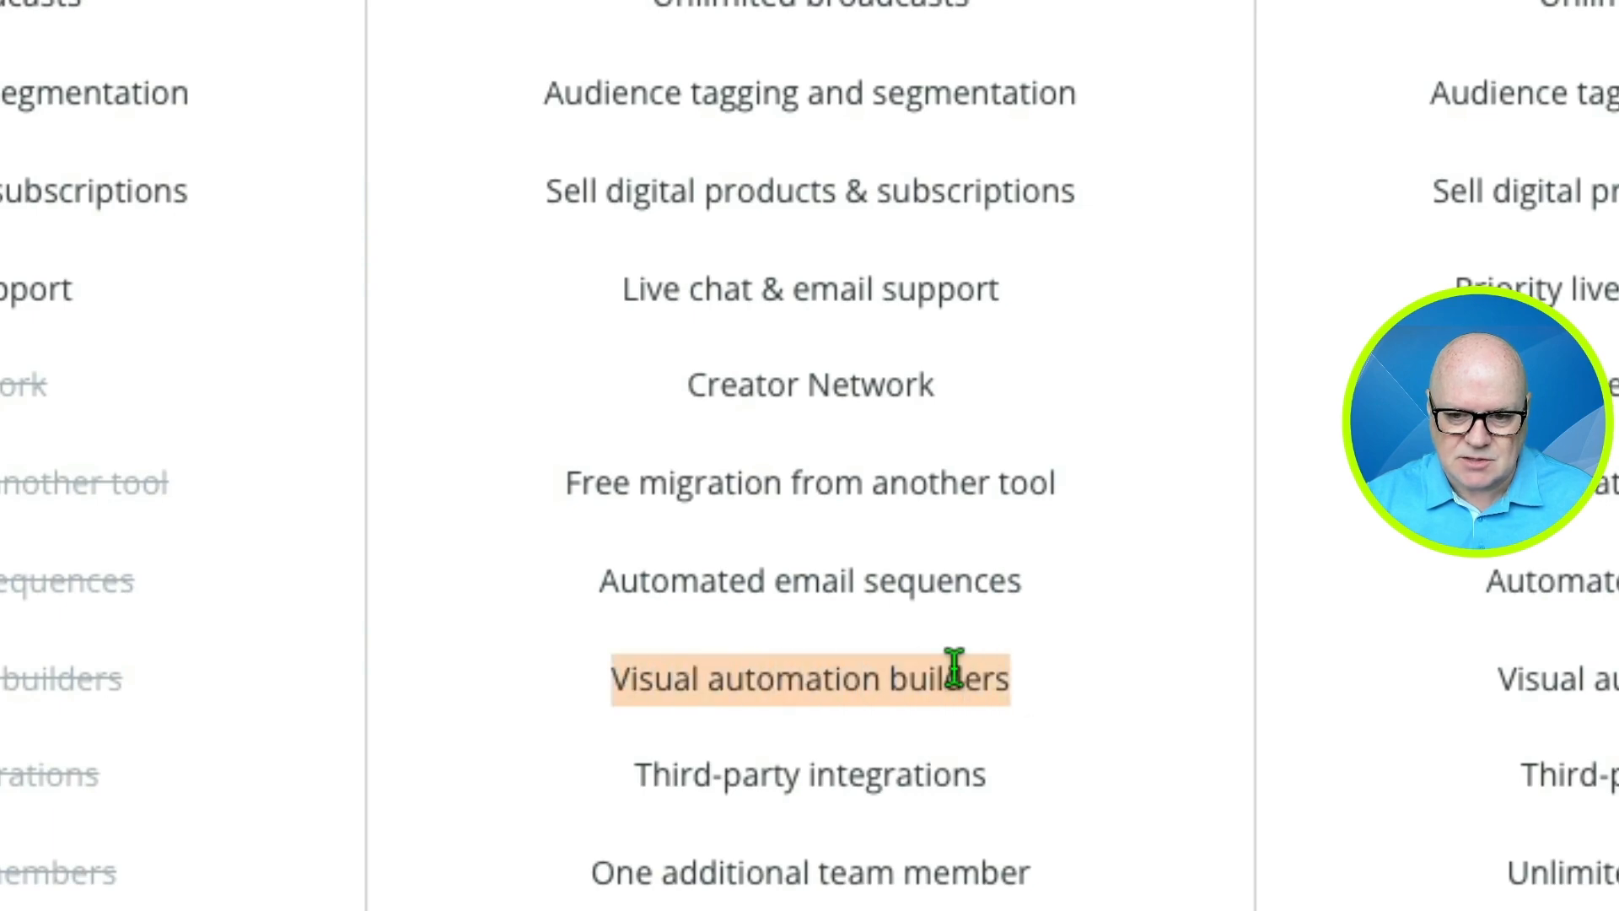
{"action": "left_click", "coordinate": [899, 673]}
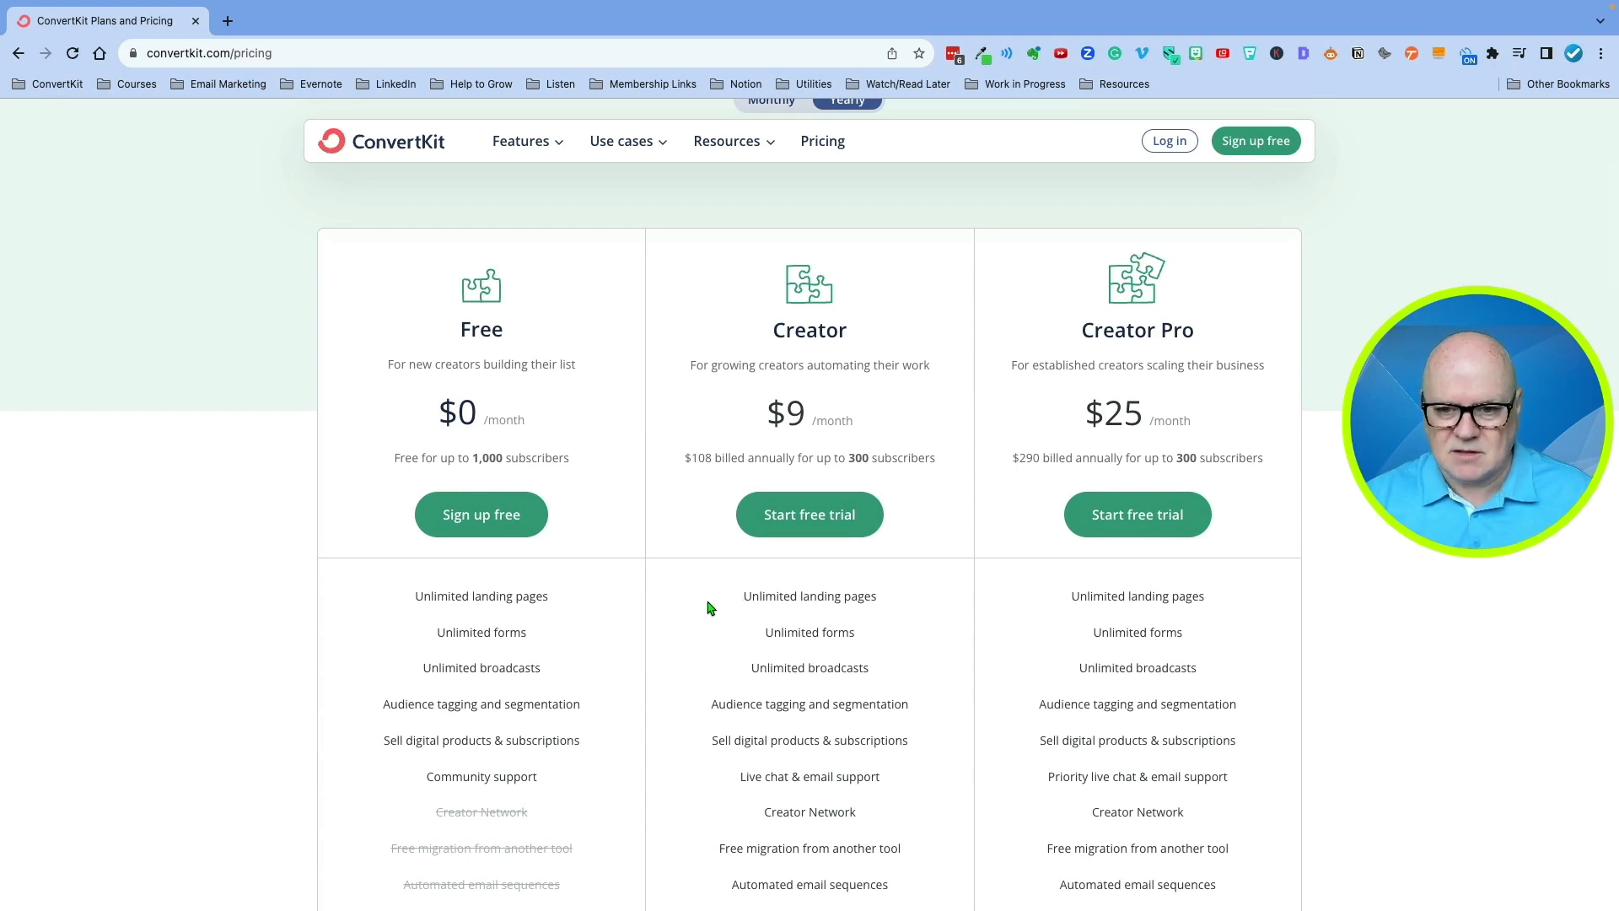
Switch the plan prices to monthly billing and review them for the three plans.
{"action": "scroll", "coordinate": [768, 424], "scroll_direction": "up", "scroll_amount": 5}
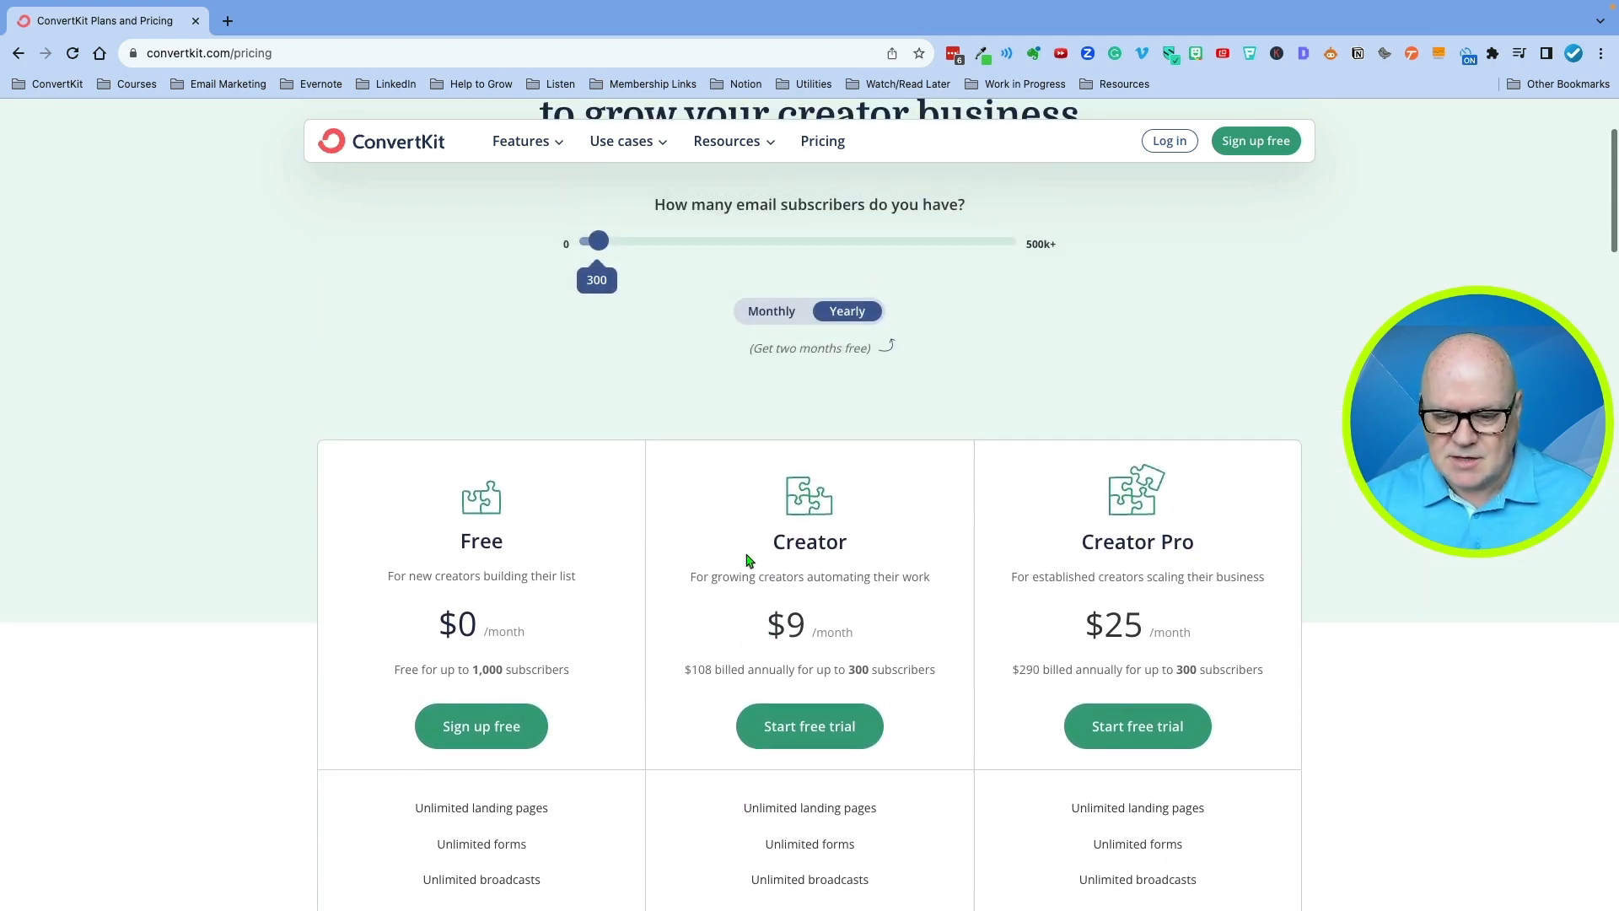
{"action": "left_click", "coordinate": [767, 311]}
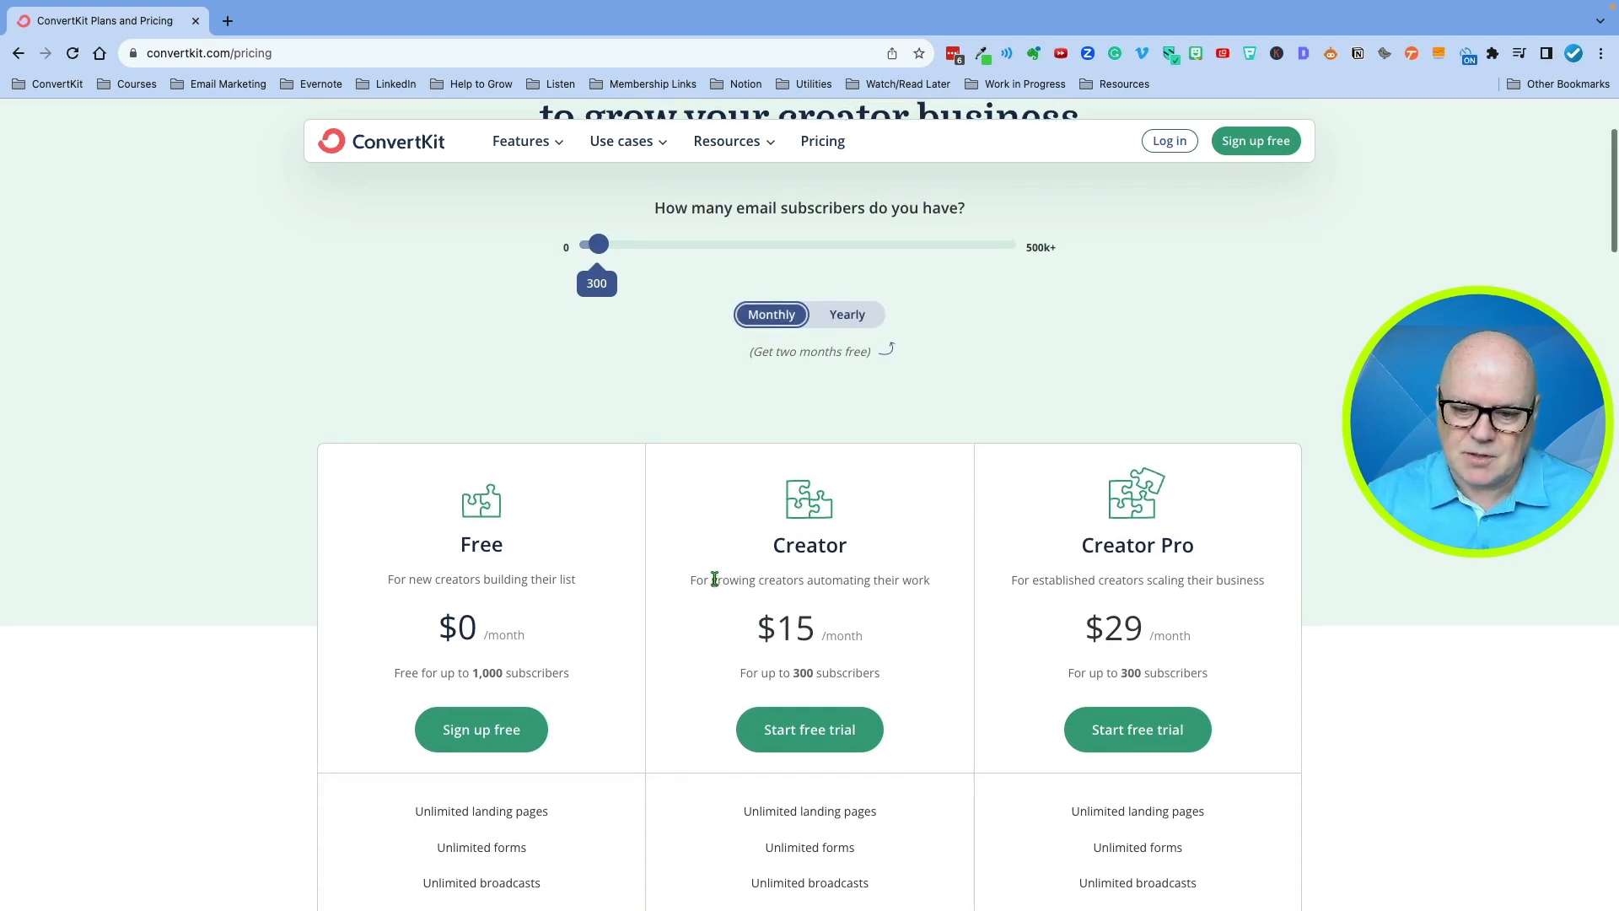
{"action": "scroll", "coordinate": [712, 578], "scroll_direction": "up", "scroll_amount": 3}
{"action": "scroll", "coordinate": [715, 584], "scroll_direction": "up", "scroll_amount": 1}
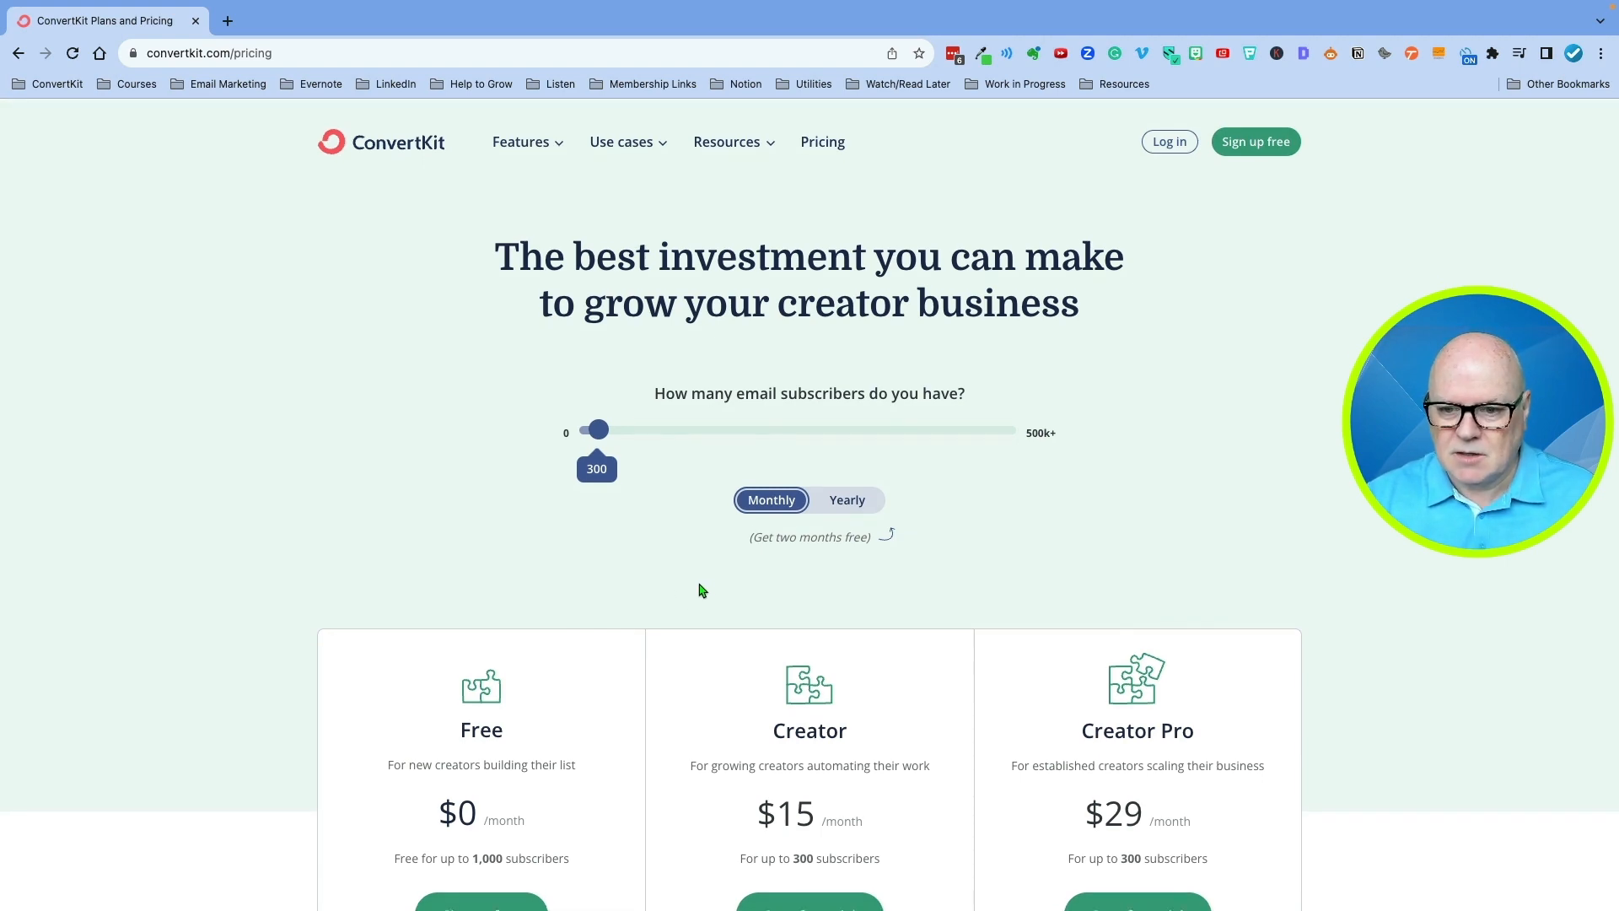
{"action": "scroll", "coordinate": [705, 589], "scroll_direction": "down", "scroll_amount": 10}
{"action": "scroll", "coordinate": [705, 588], "scroll_direction": "up", "scroll_amount": 10}
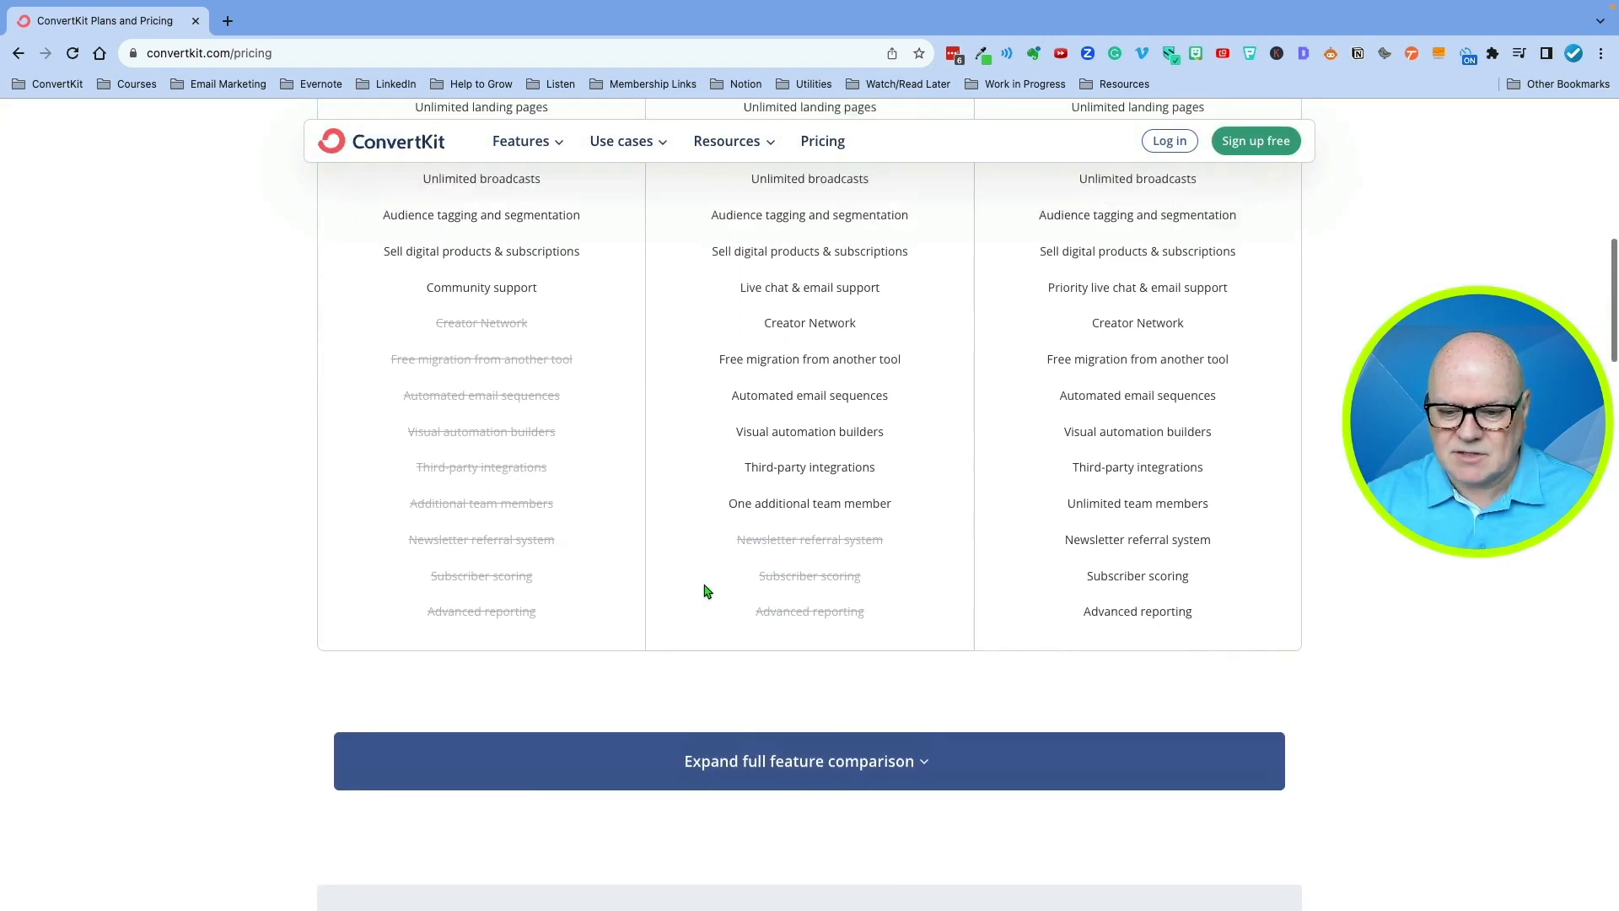
Open the free account sign-up form and complete the robot check.
{"action": "left_click", "coordinate": [1256, 141]}
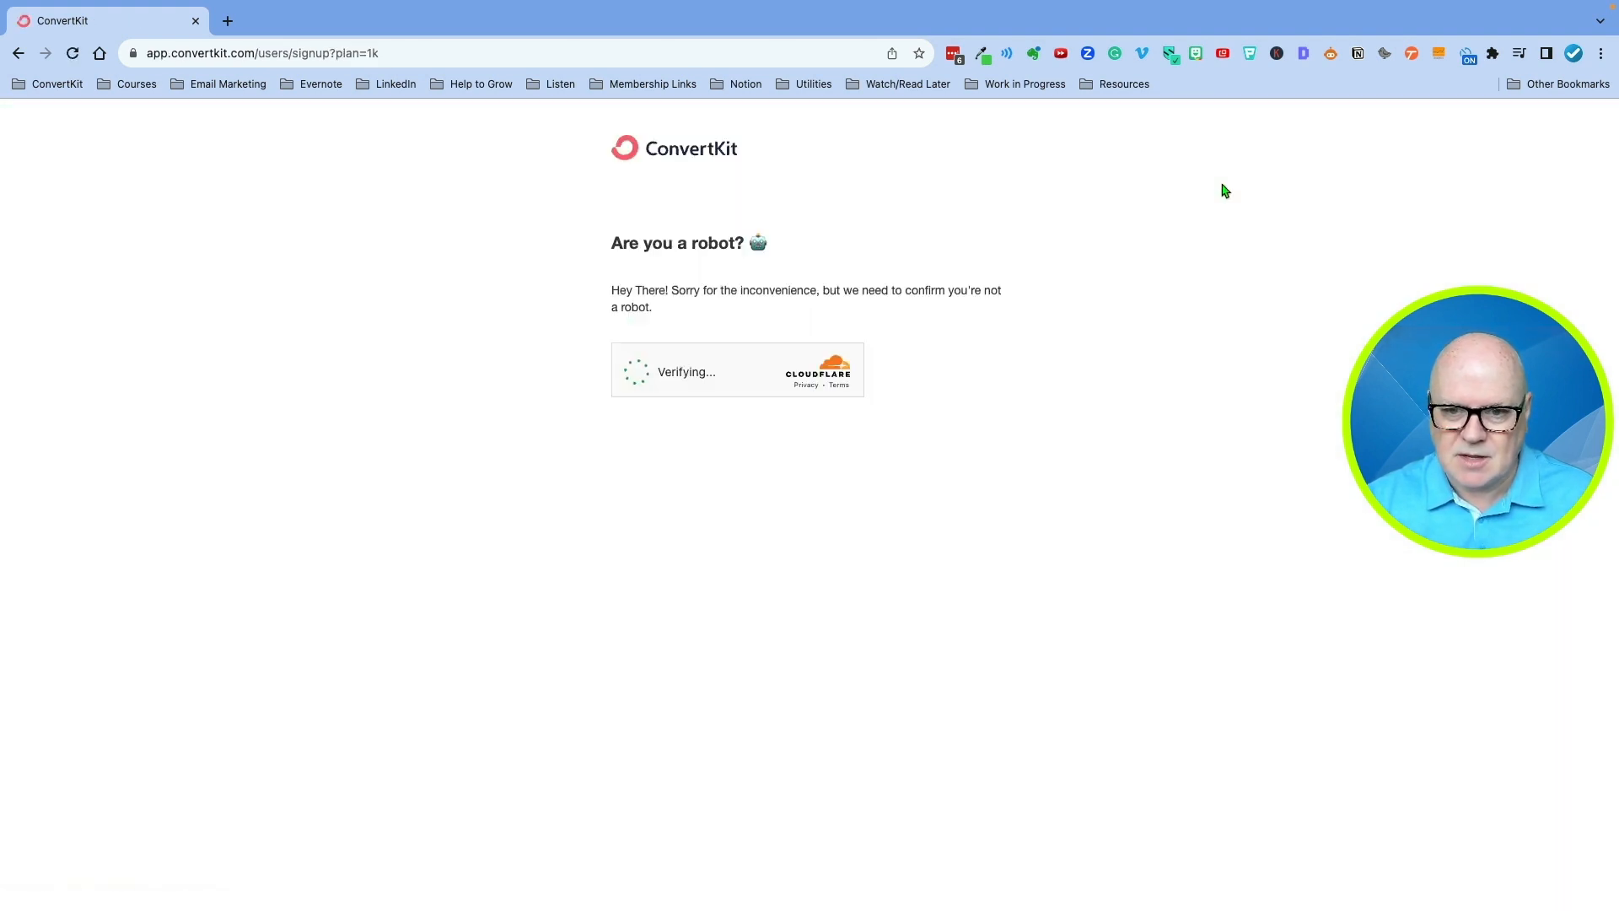
{"action": "left_click", "coordinate": [639, 372]}
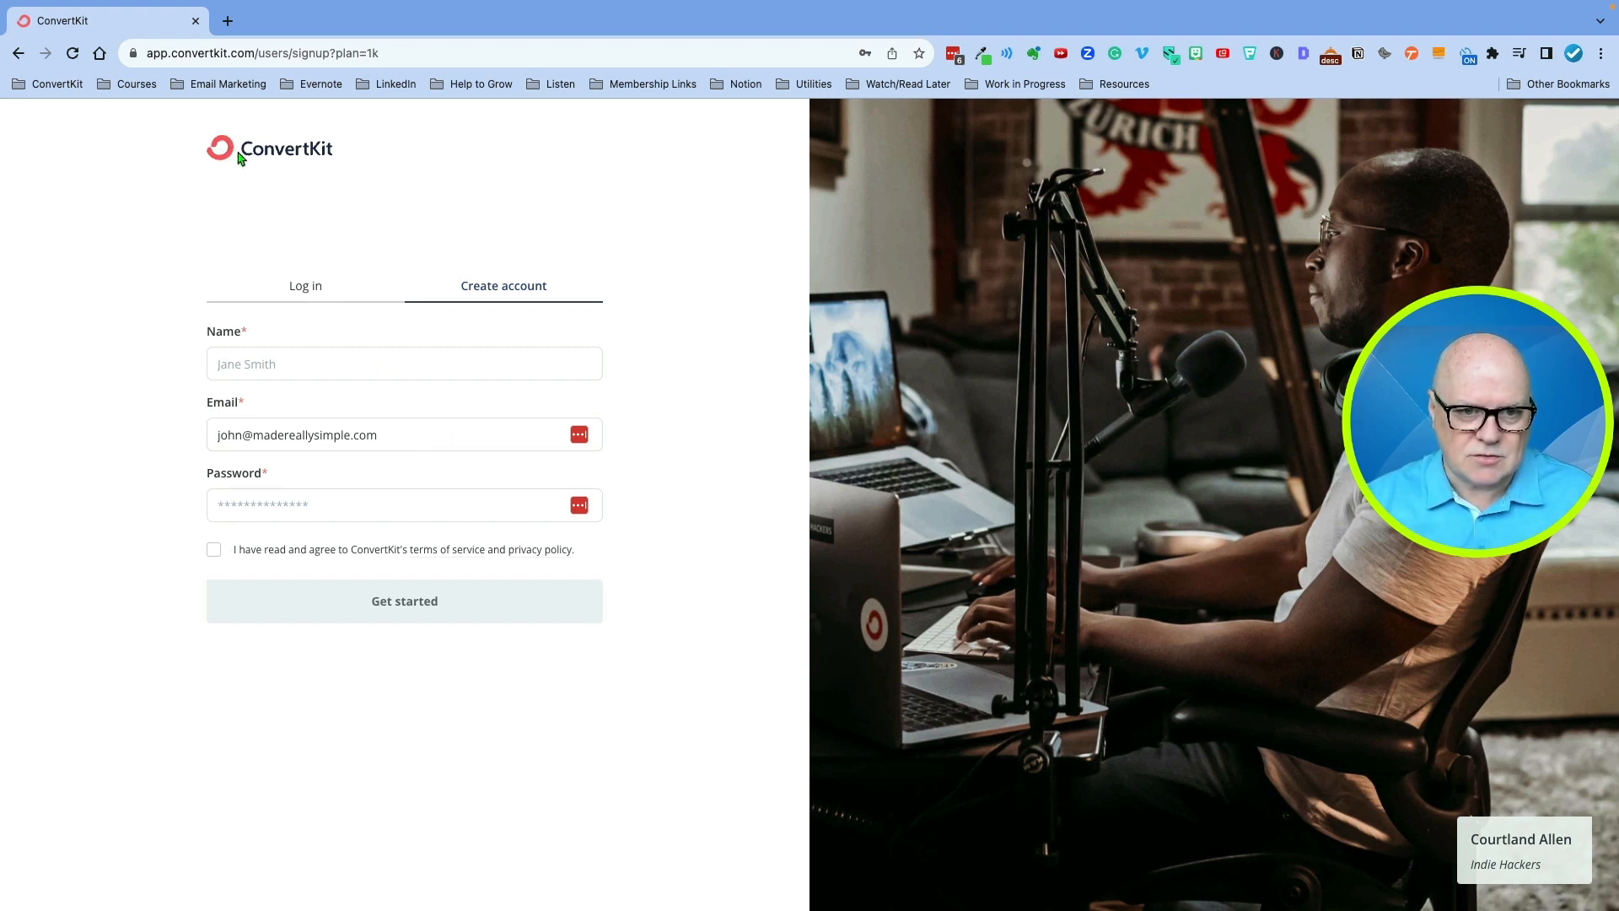
Go back to the convertkit.com home page and open the log-in form for existing accounts.
{"action": "left_click", "coordinate": [236, 53]}
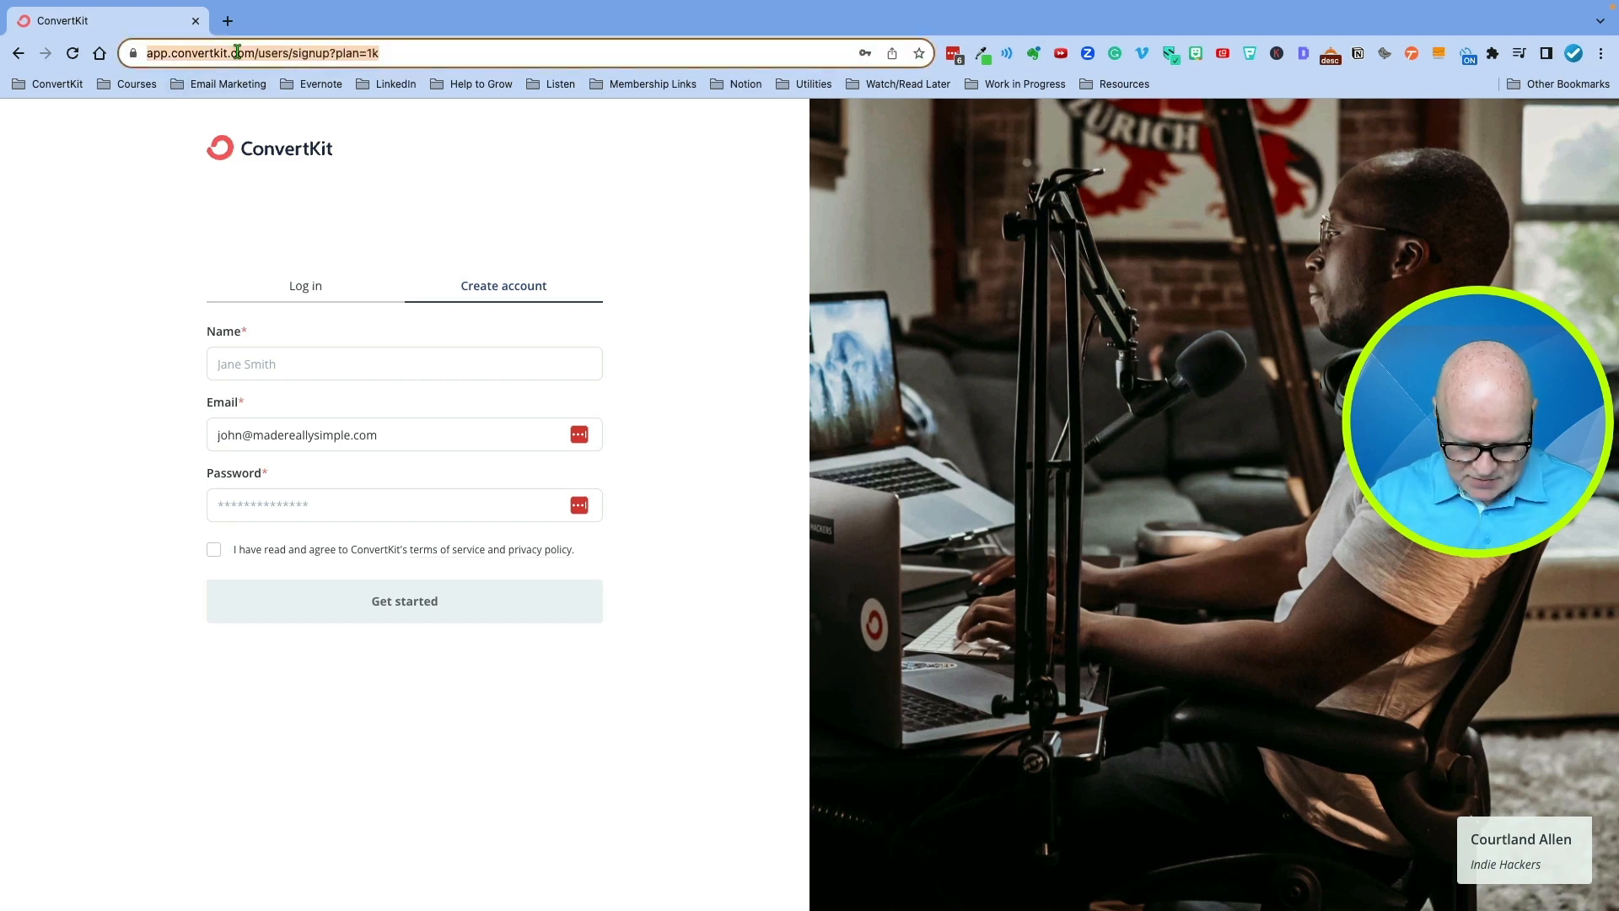
{"action": "type", "text": "convertkit"}
{"action": "key", "text": "Return"}
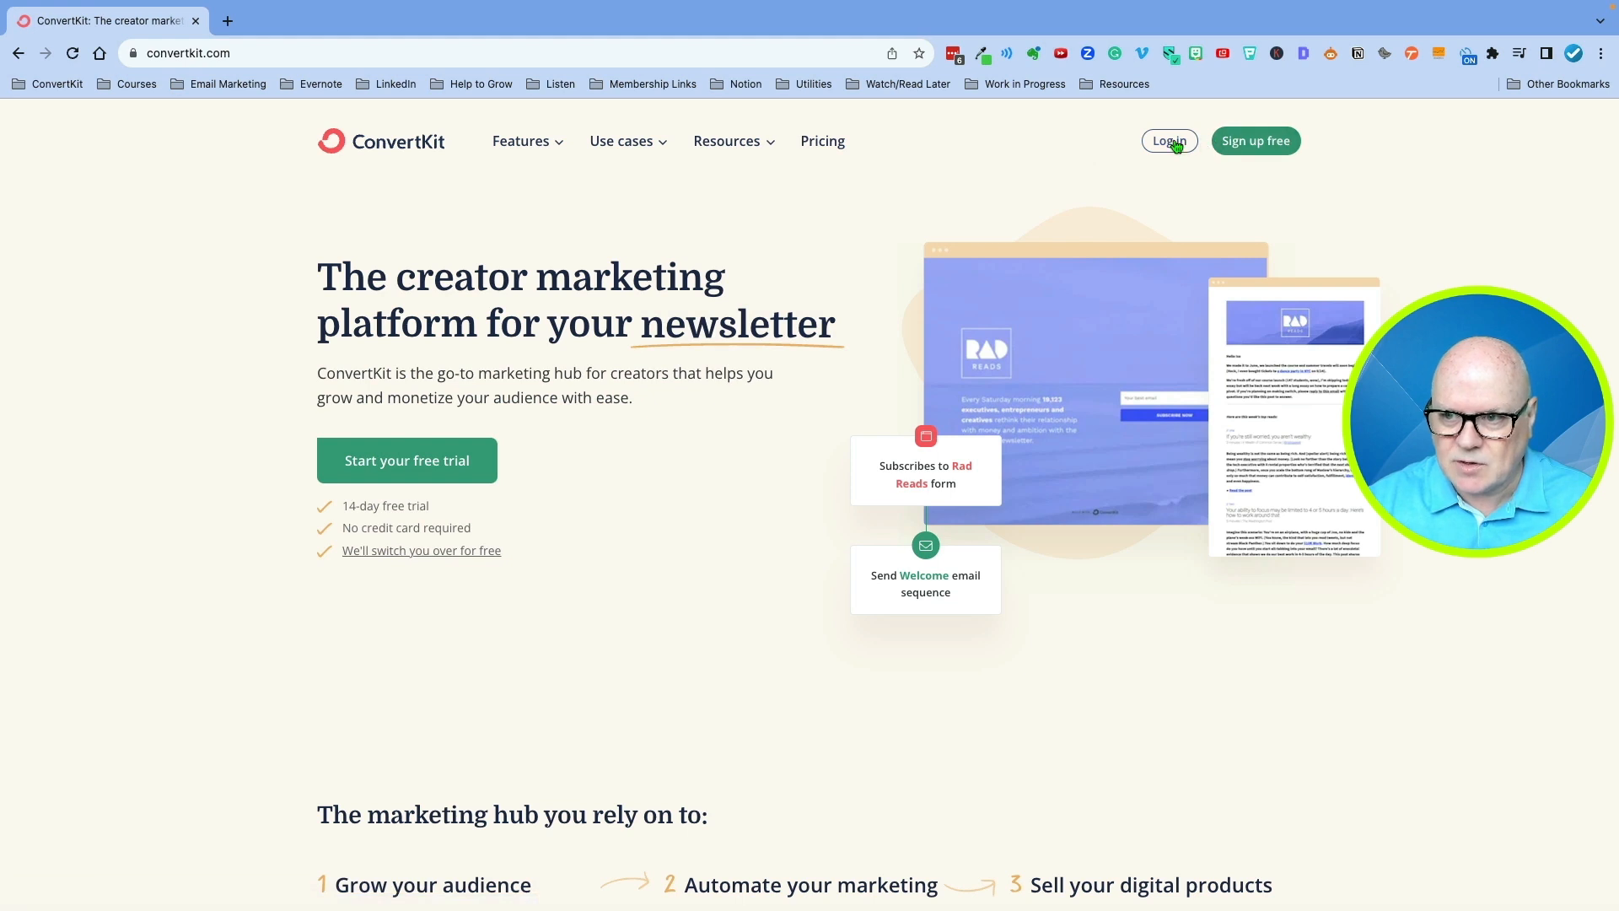
{"action": "left_click", "coordinate": [1173, 144]}
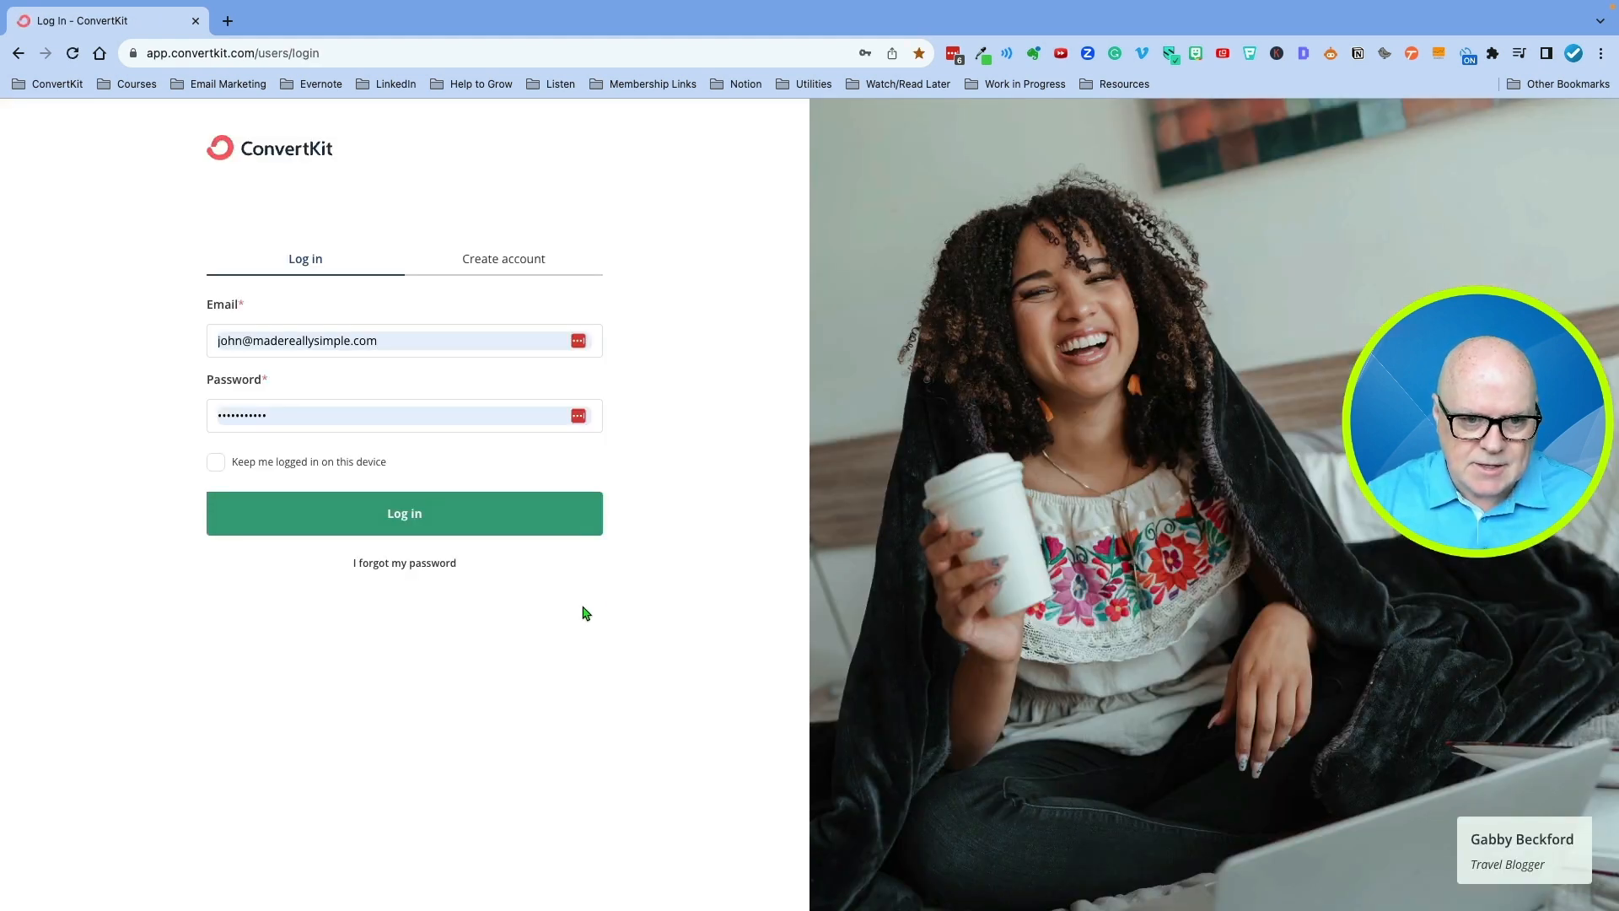
Log in with the saved account credentials and enter the verification token to reach the dashboard.
{"action": "left_click", "coordinate": [396, 518]}
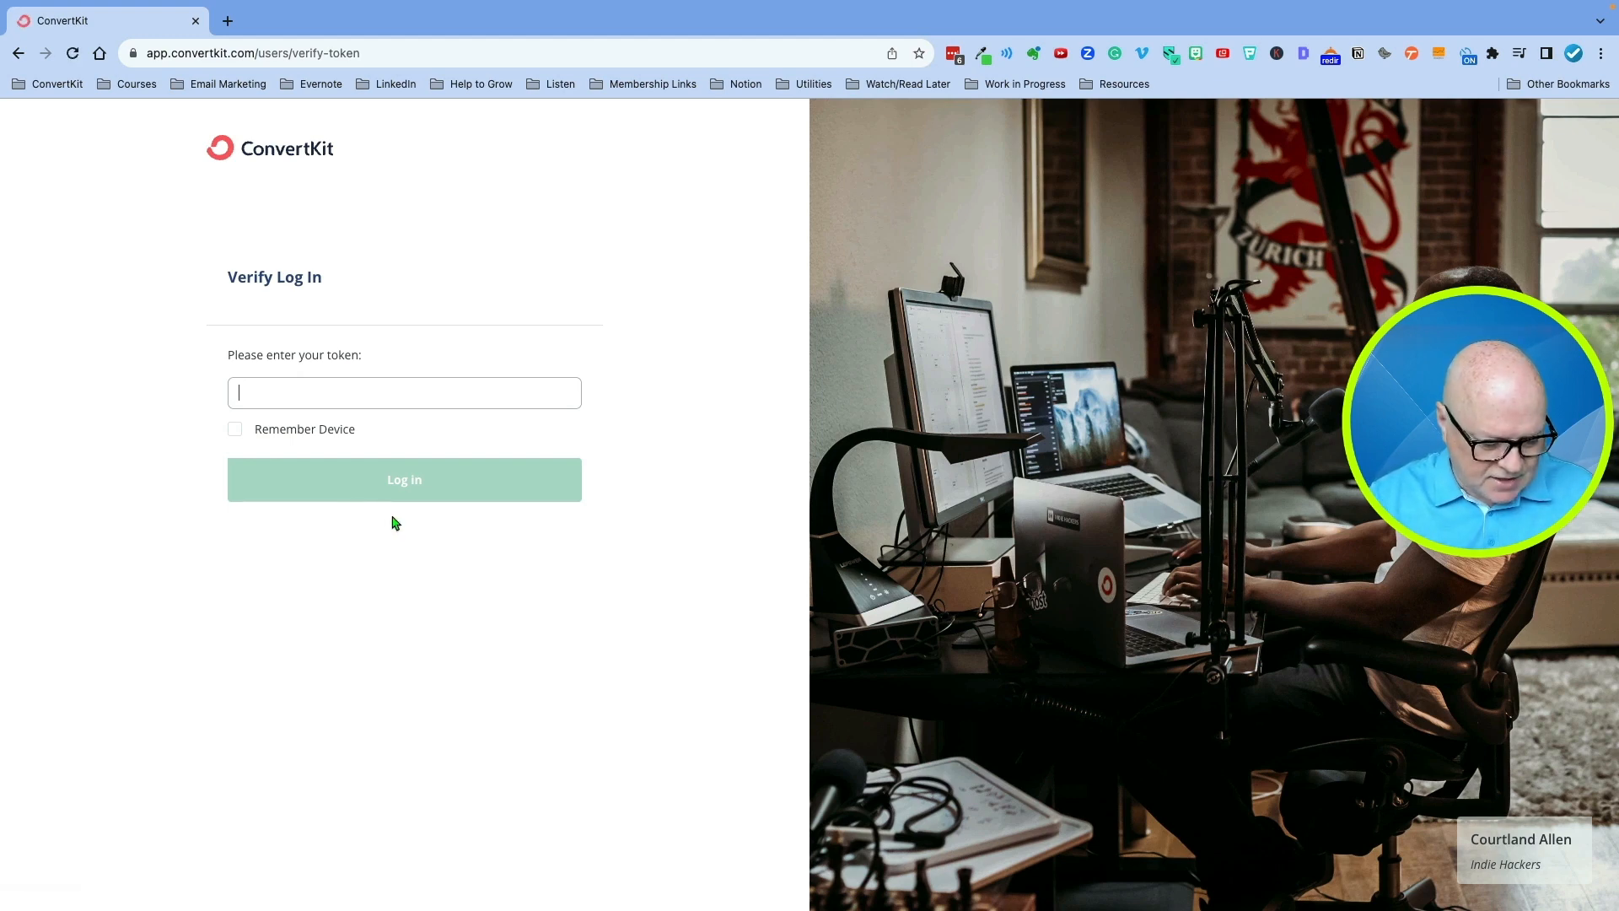
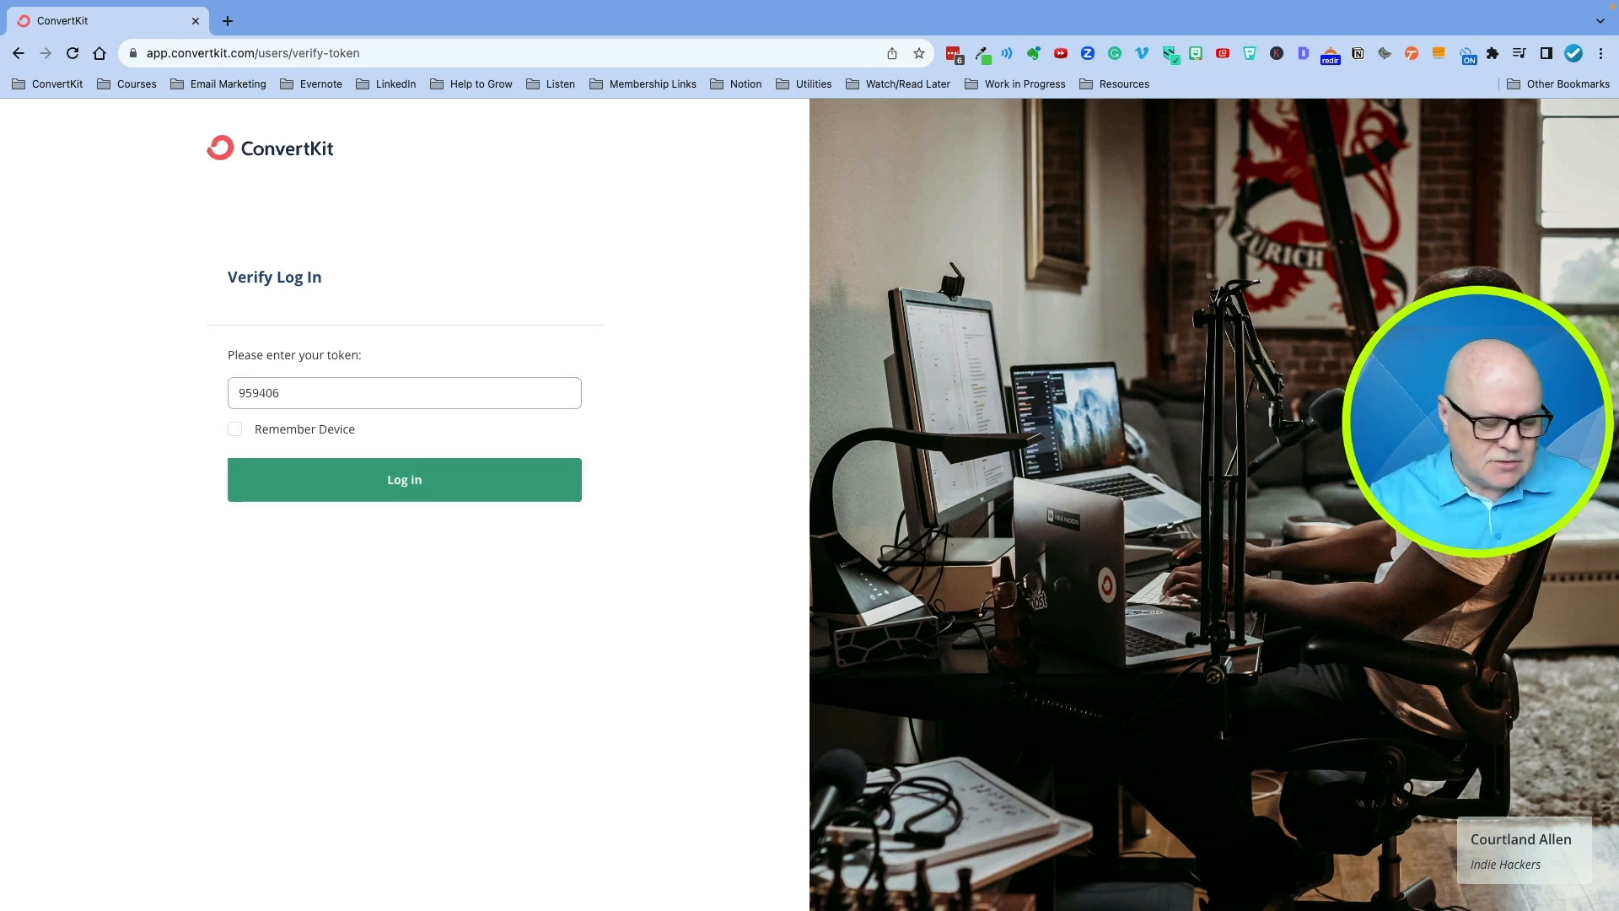
{"action": "left_click", "coordinate": [372, 479]}
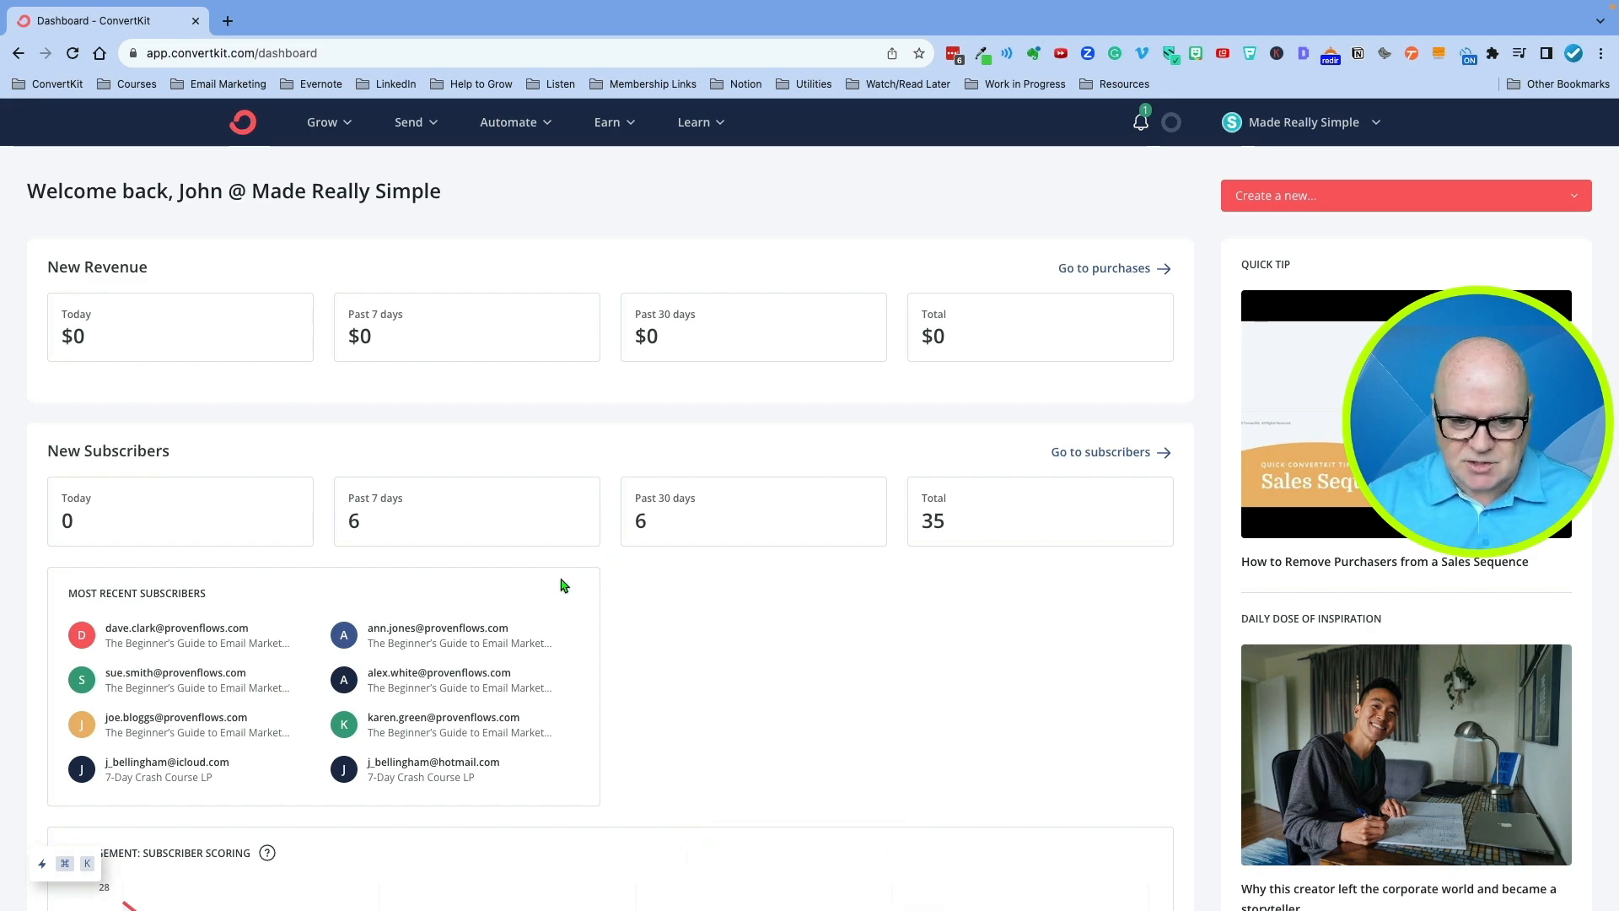
Examine the dashboard's revenue, new subscribers, subscriber scoring and email performance sections.
{"action": "scroll", "coordinate": [563, 586], "scroll_direction": "down", "scroll_amount": 8}
{"action": "scroll", "coordinate": [563, 586], "scroll_direction": "up", "scroll_amount": 8}
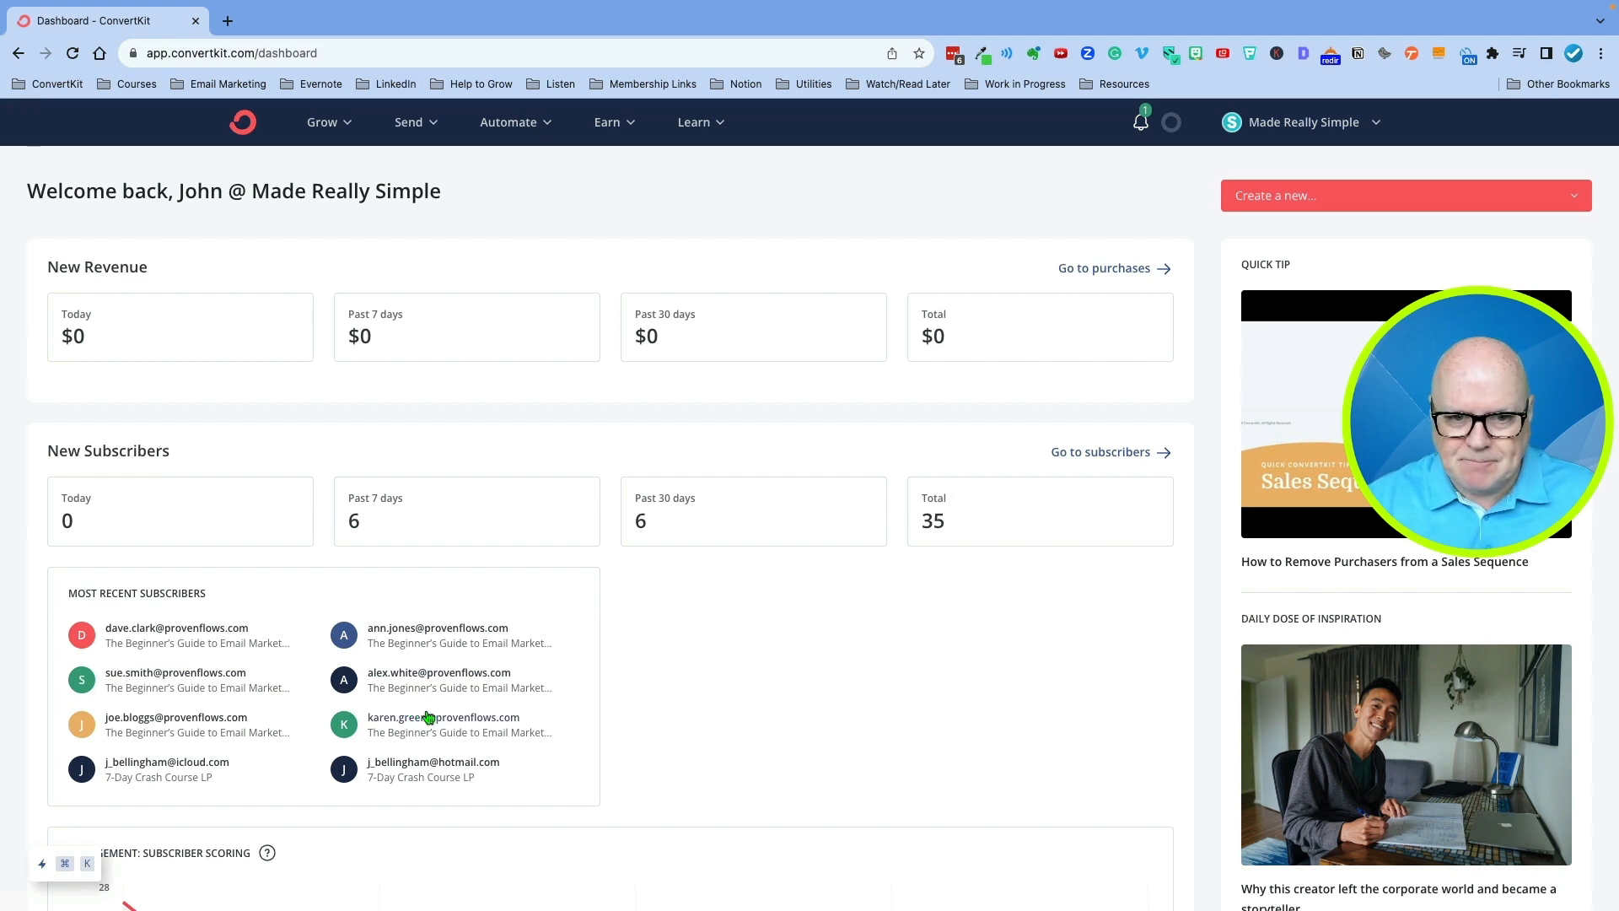
{"action": "scroll", "coordinate": [428, 718], "scroll_direction": "down", "scroll_amount": 2}
{"action": "scroll", "coordinate": [424, 715], "scroll_direction": "down", "scroll_amount": 5}
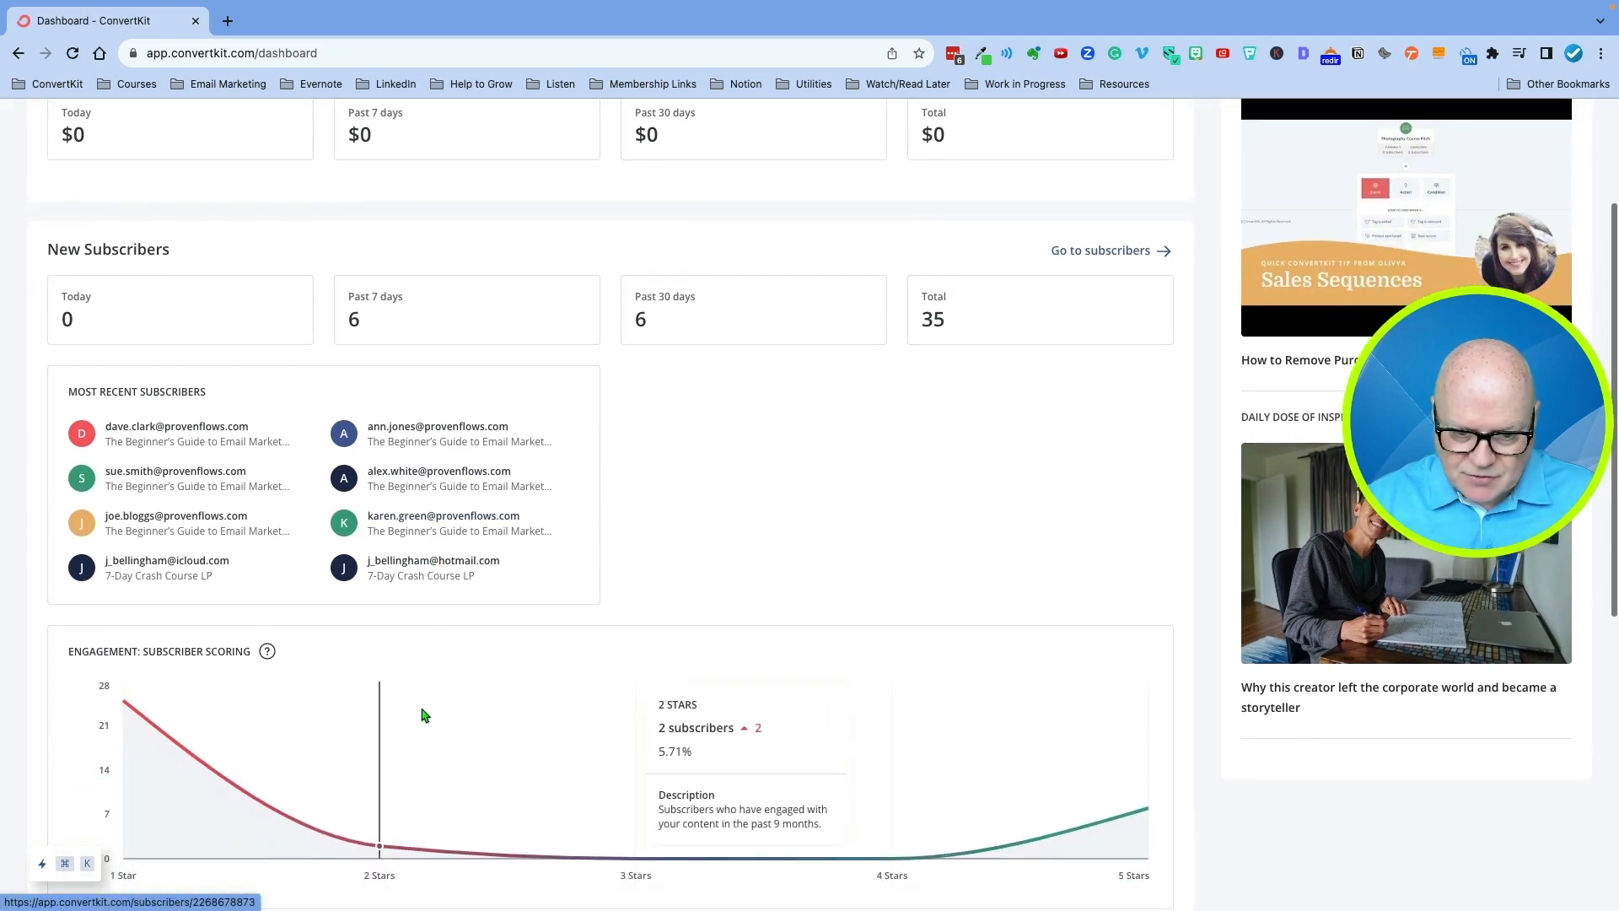
{"action": "scroll", "coordinate": [420, 714], "scroll_direction": "up", "scroll_amount": 6}
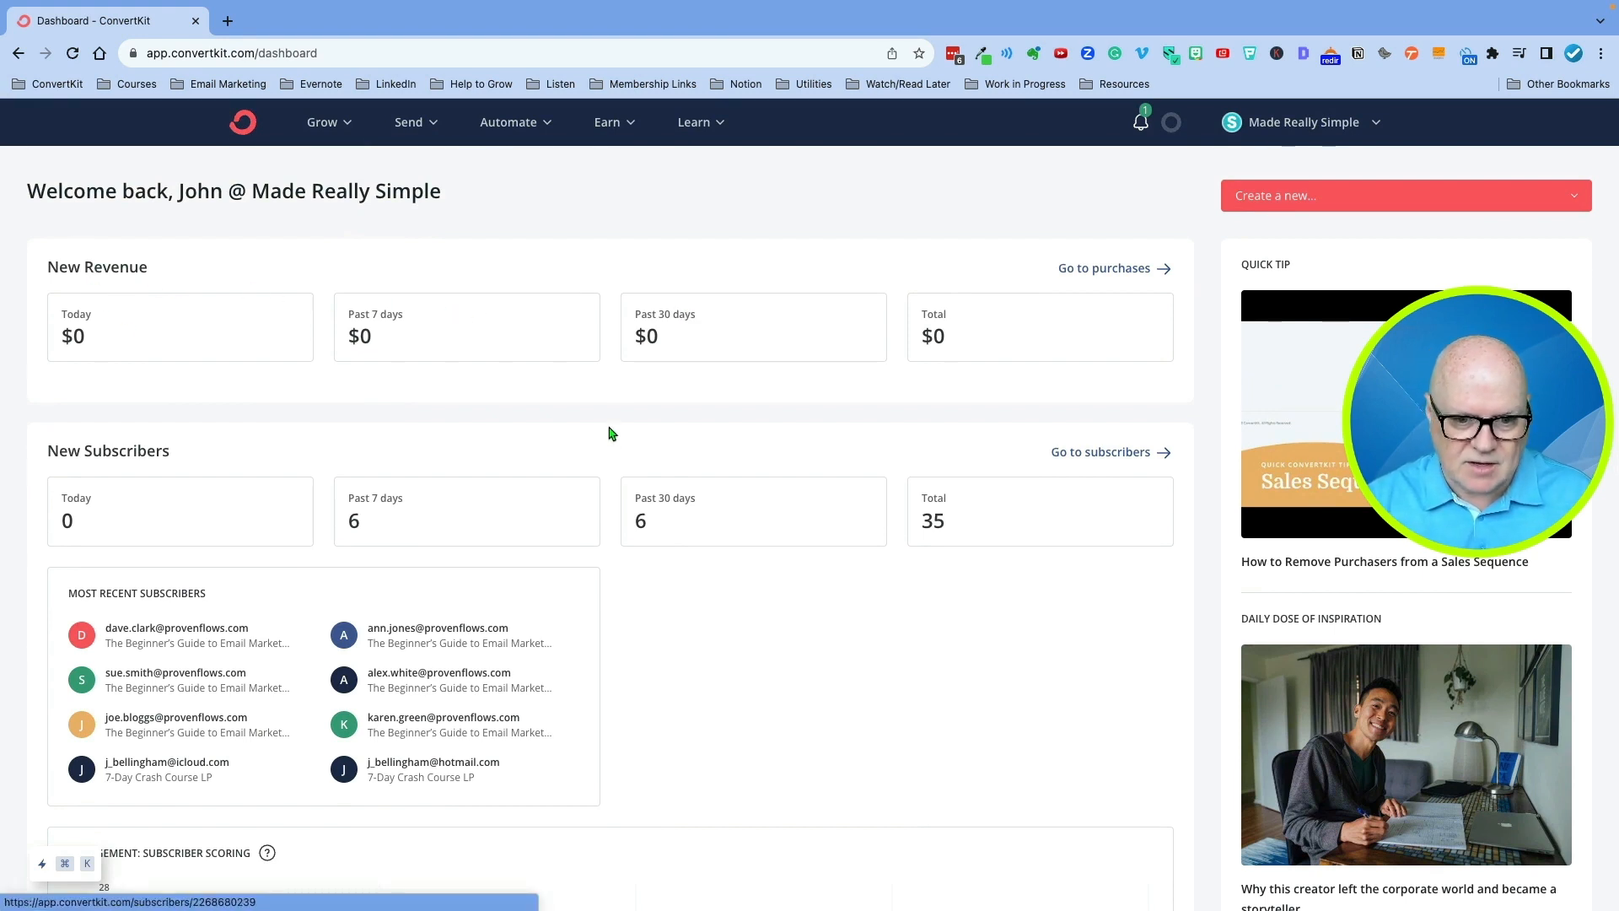
{"action": "scroll", "coordinate": [683, 601], "scroll_direction": "down", "scroll_amount": 9}
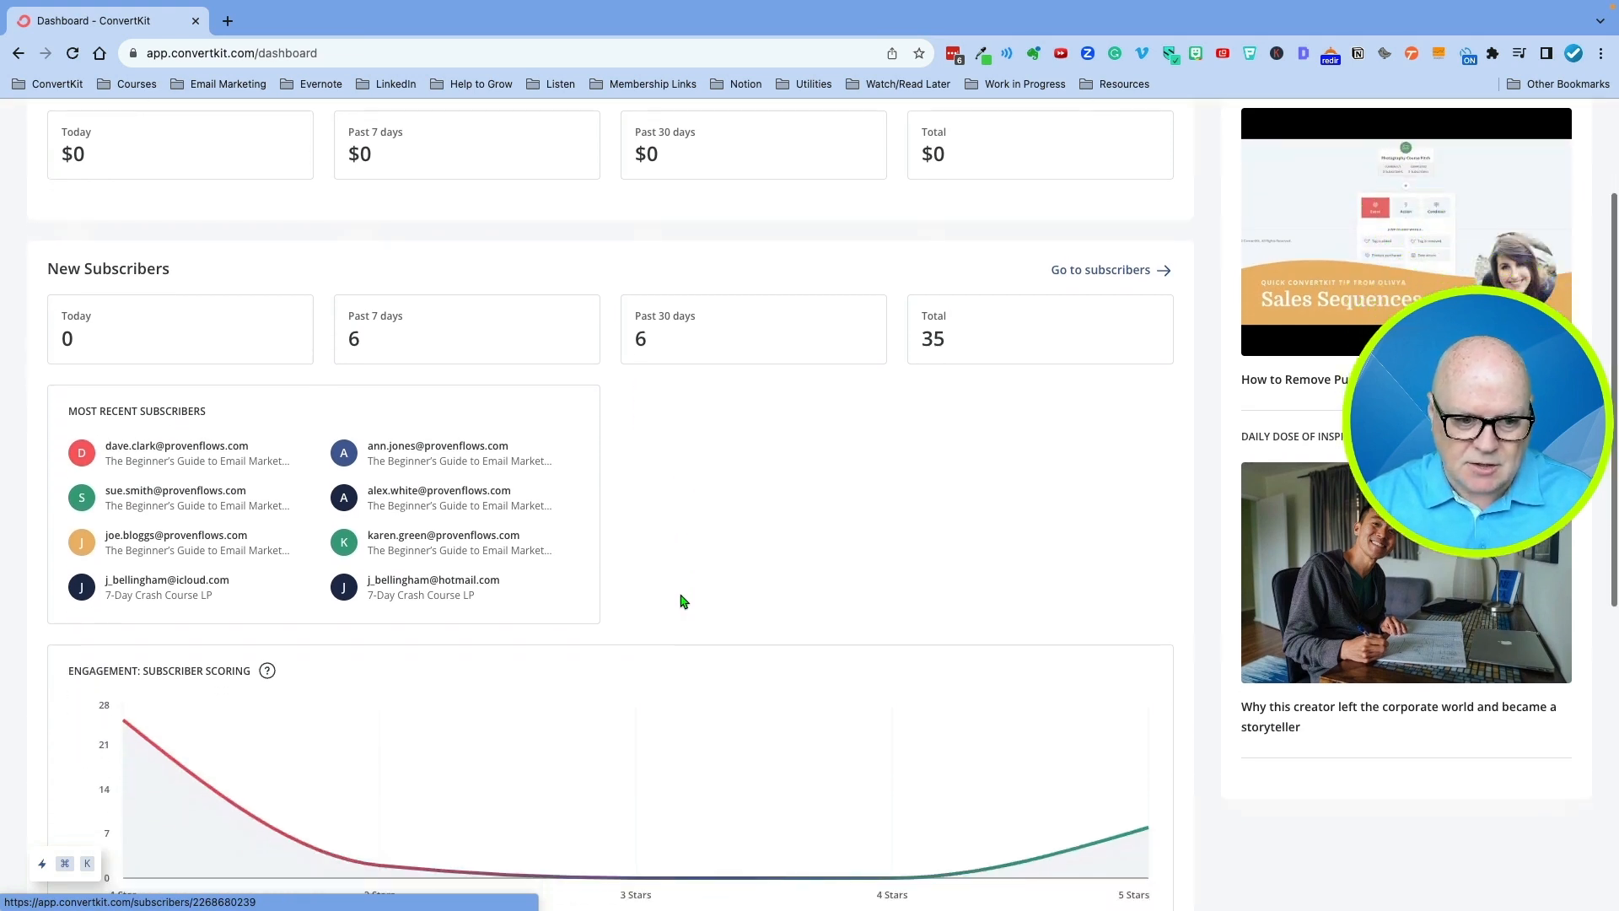
{"action": "scroll", "coordinate": [683, 600], "scroll_direction": "down", "scroll_amount": 1}
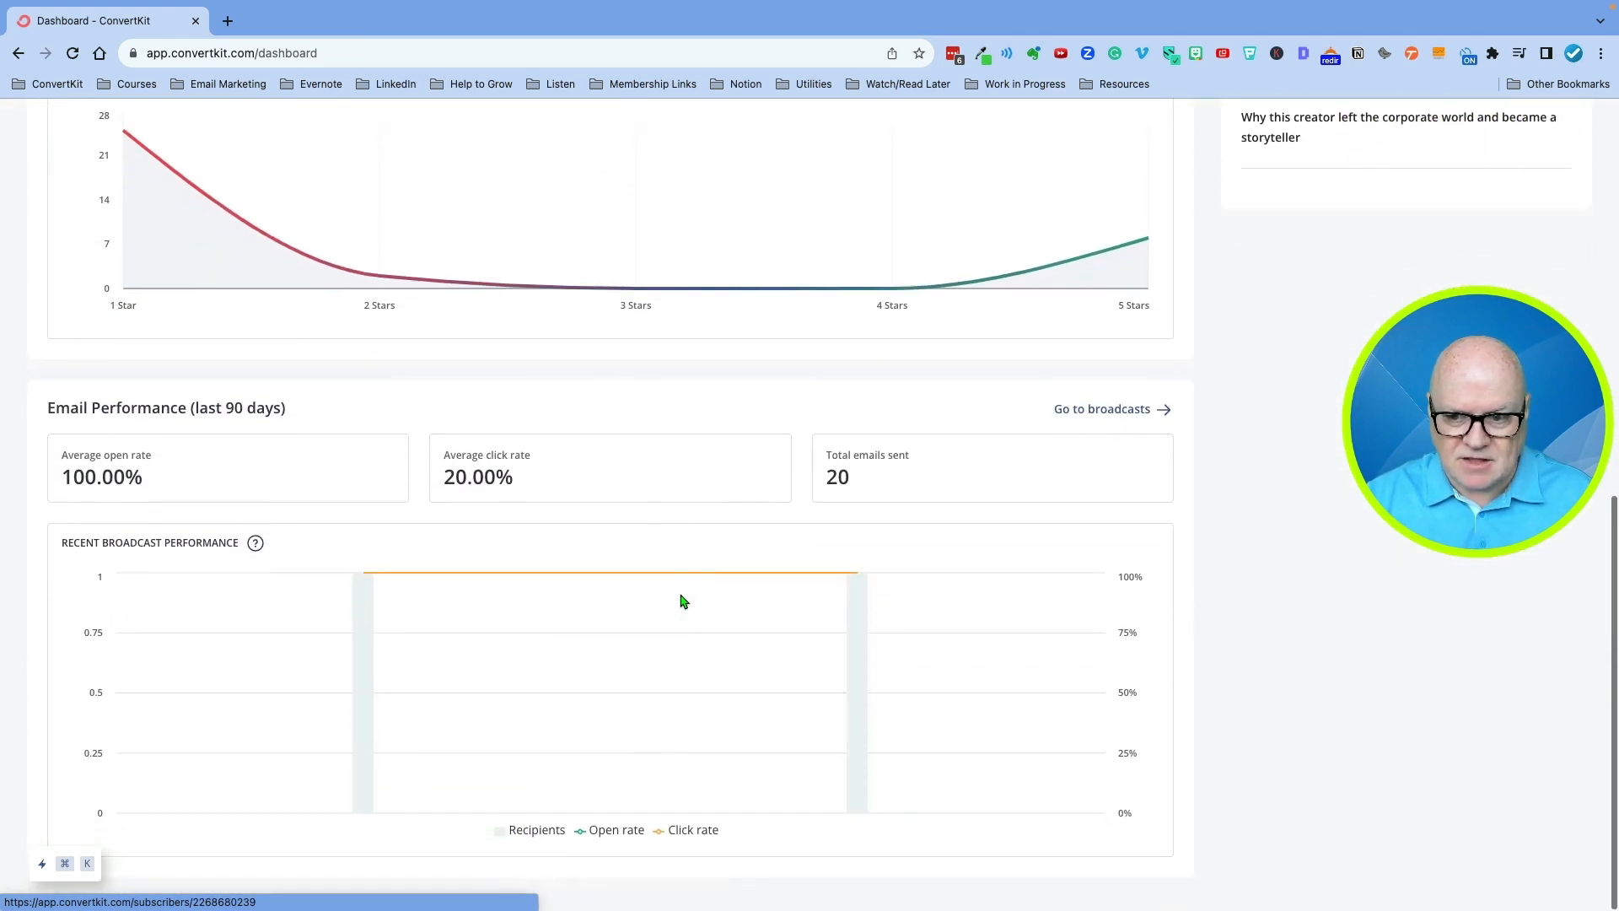
{"action": "mouse_move", "coordinate": [683, 597]}
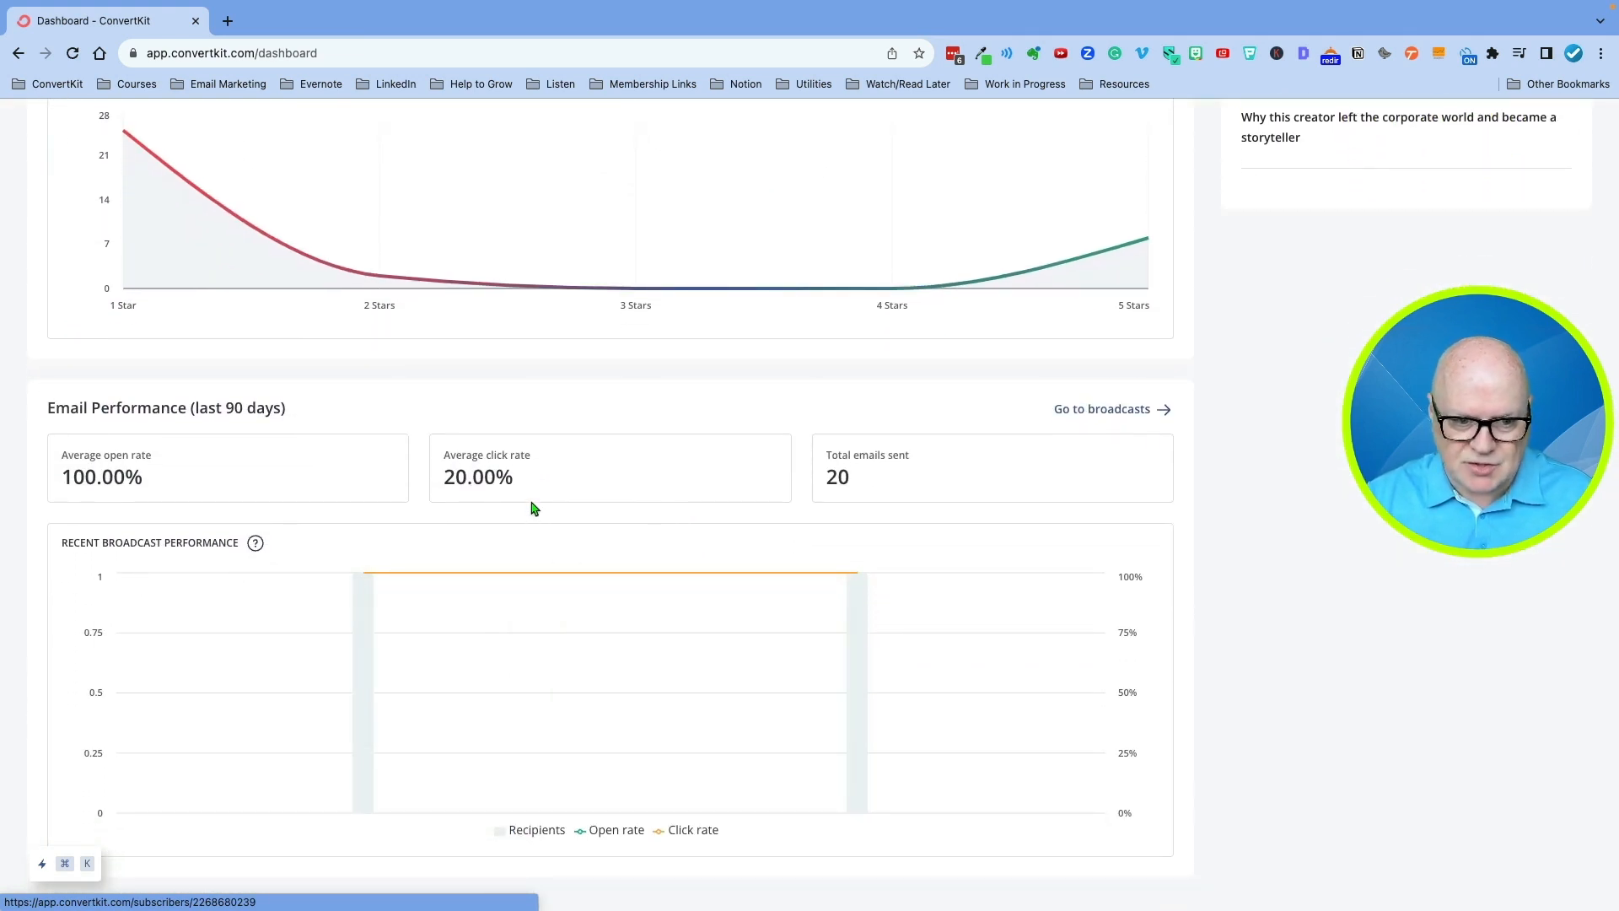
{"action": "scroll", "coordinate": [628, 573], "scroll_direction": "up", "scroll_amount": 10}
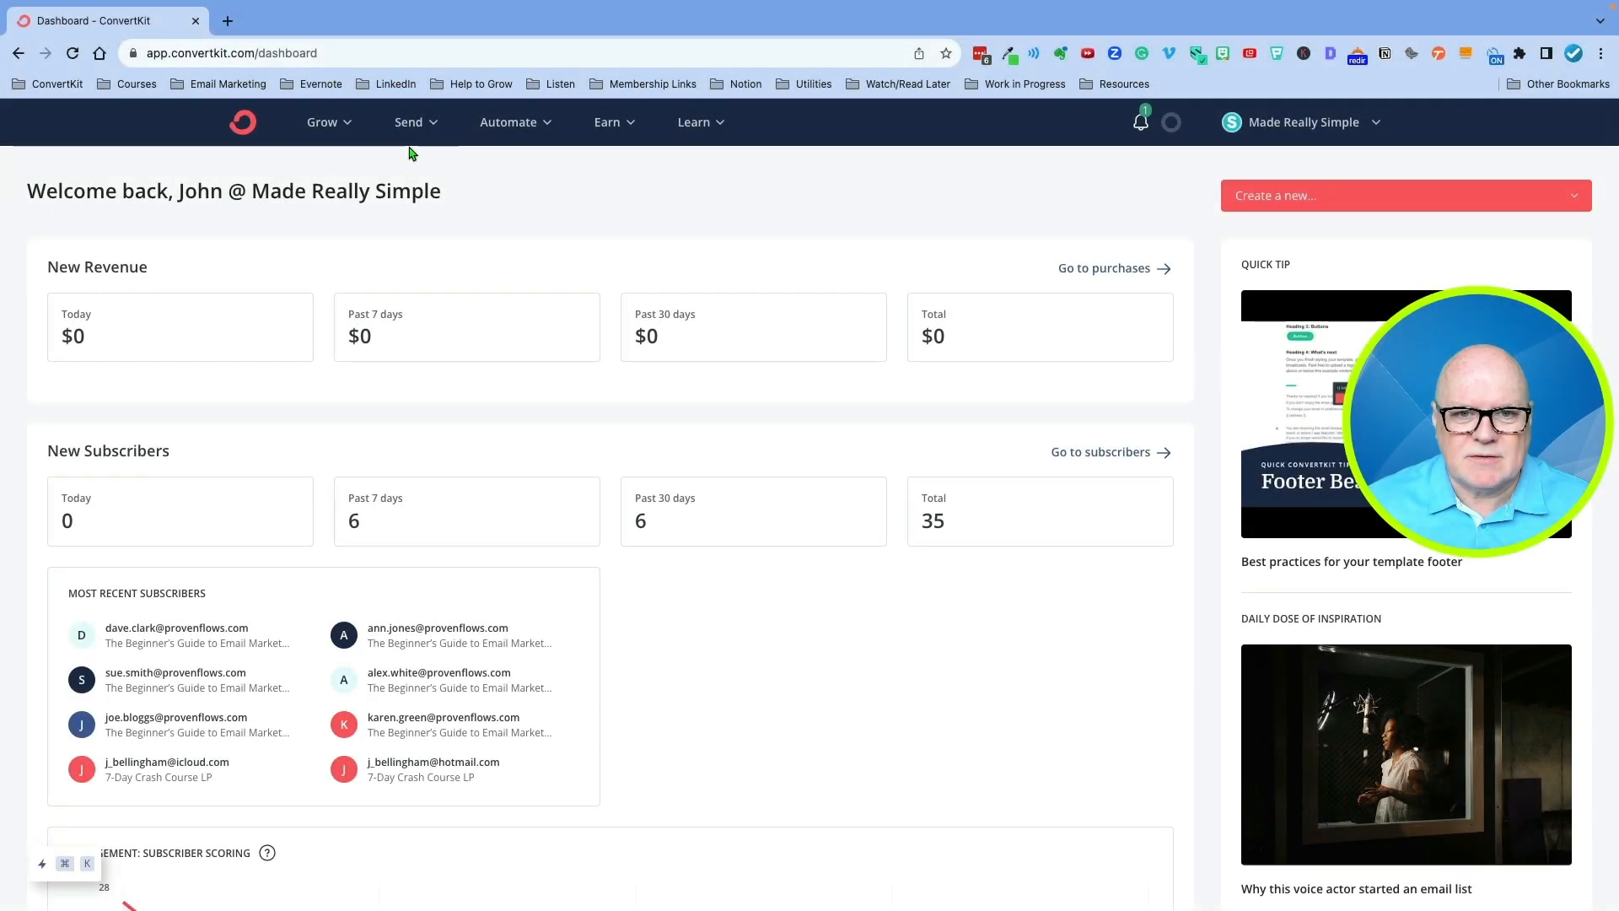
Open the list of email broadcasts.
{"action": "left_click", "coordinate": [417, 125]}
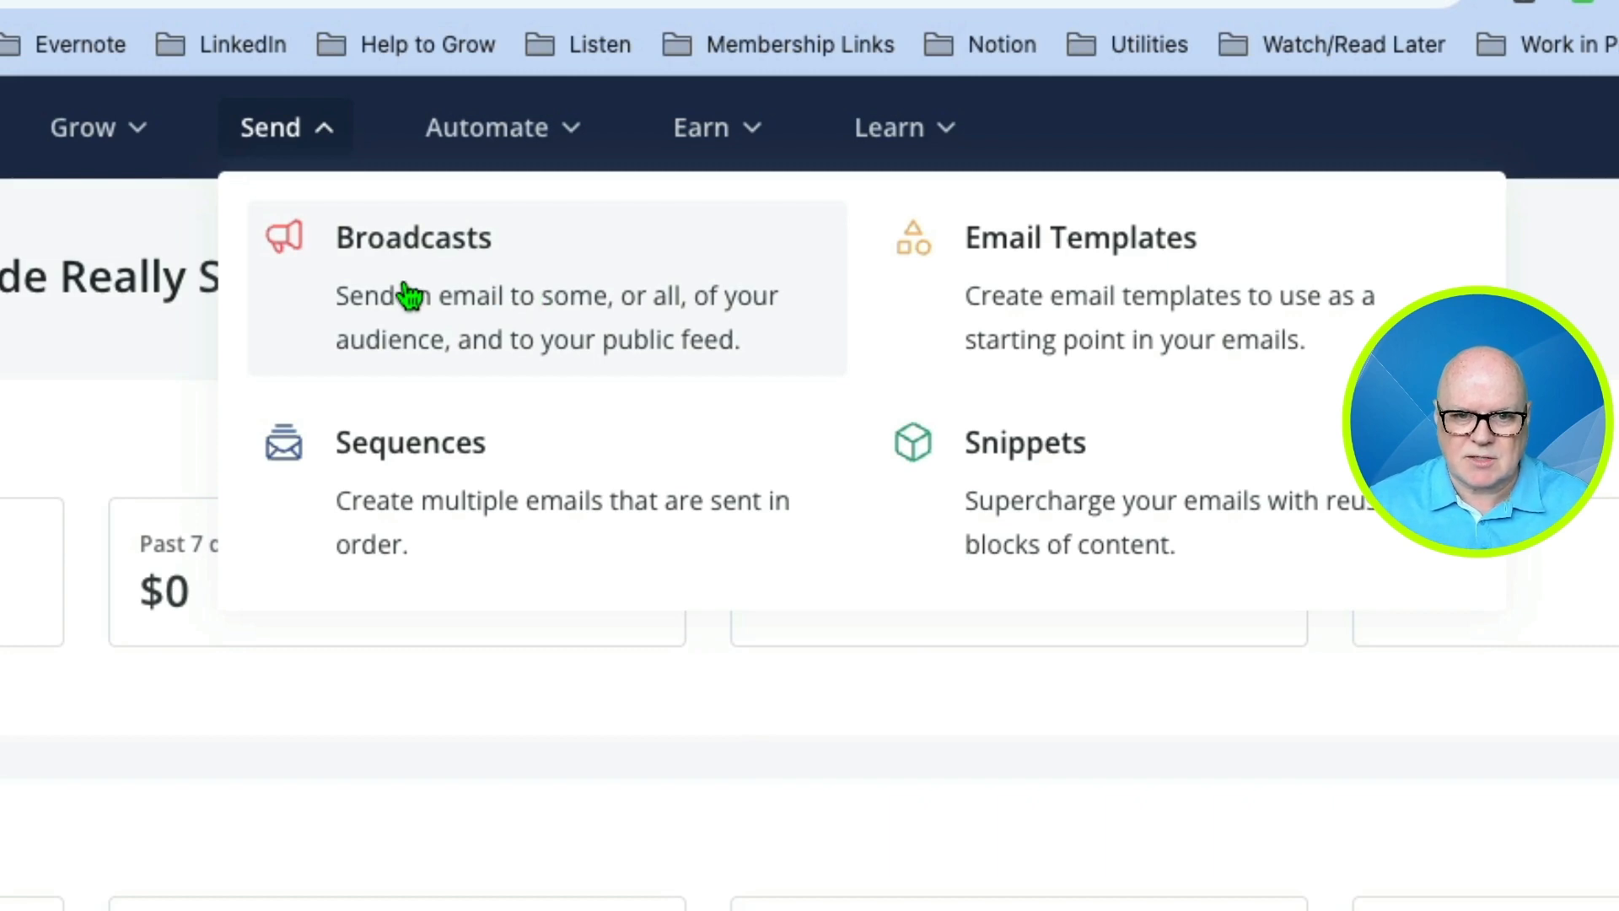
{"action": "left_click", "coordinate": [444, 275]}
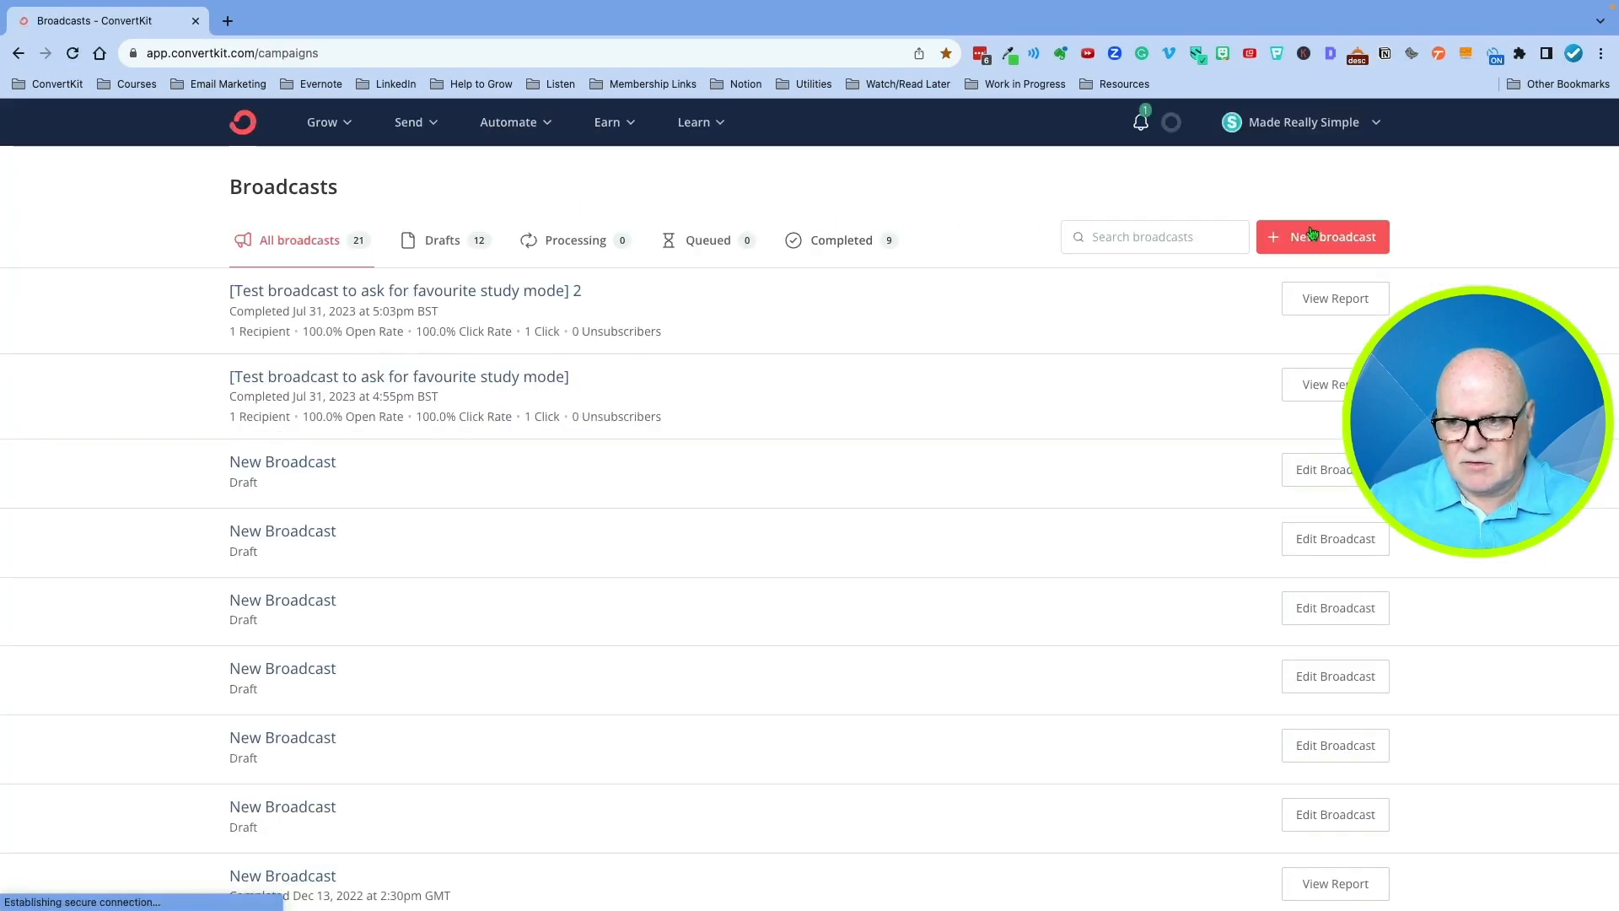
Create a new broadcast and start its body with the greeting "Hi,".
{"action": "left_click", "coordinate": [1314, 239]}
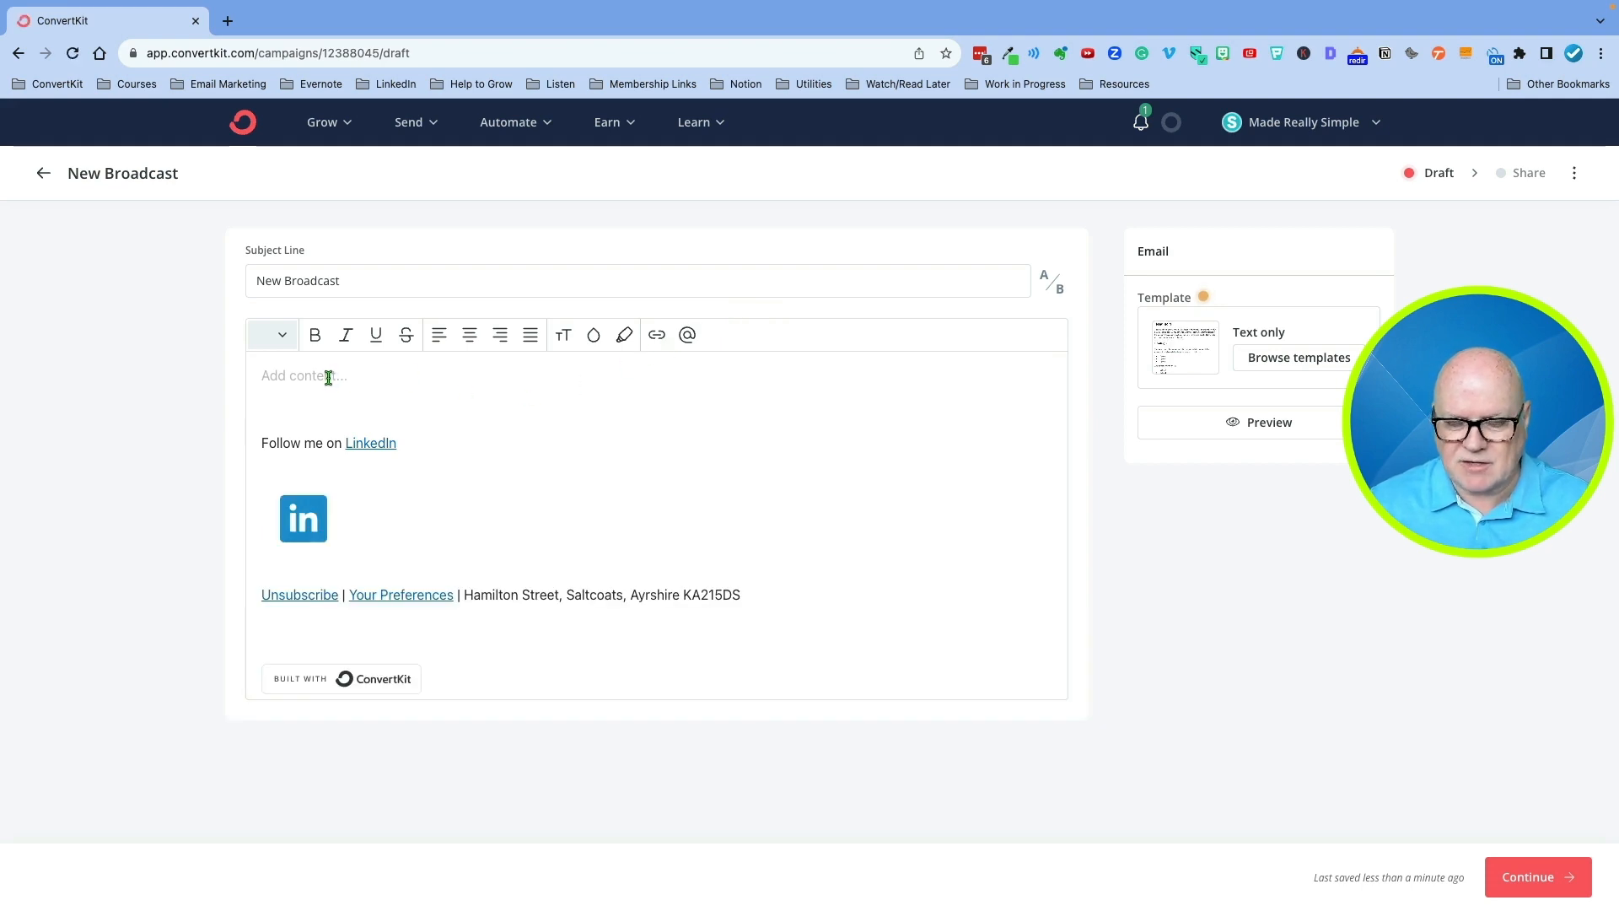
{"action": "left_click", "coordinate": [265, 376]}
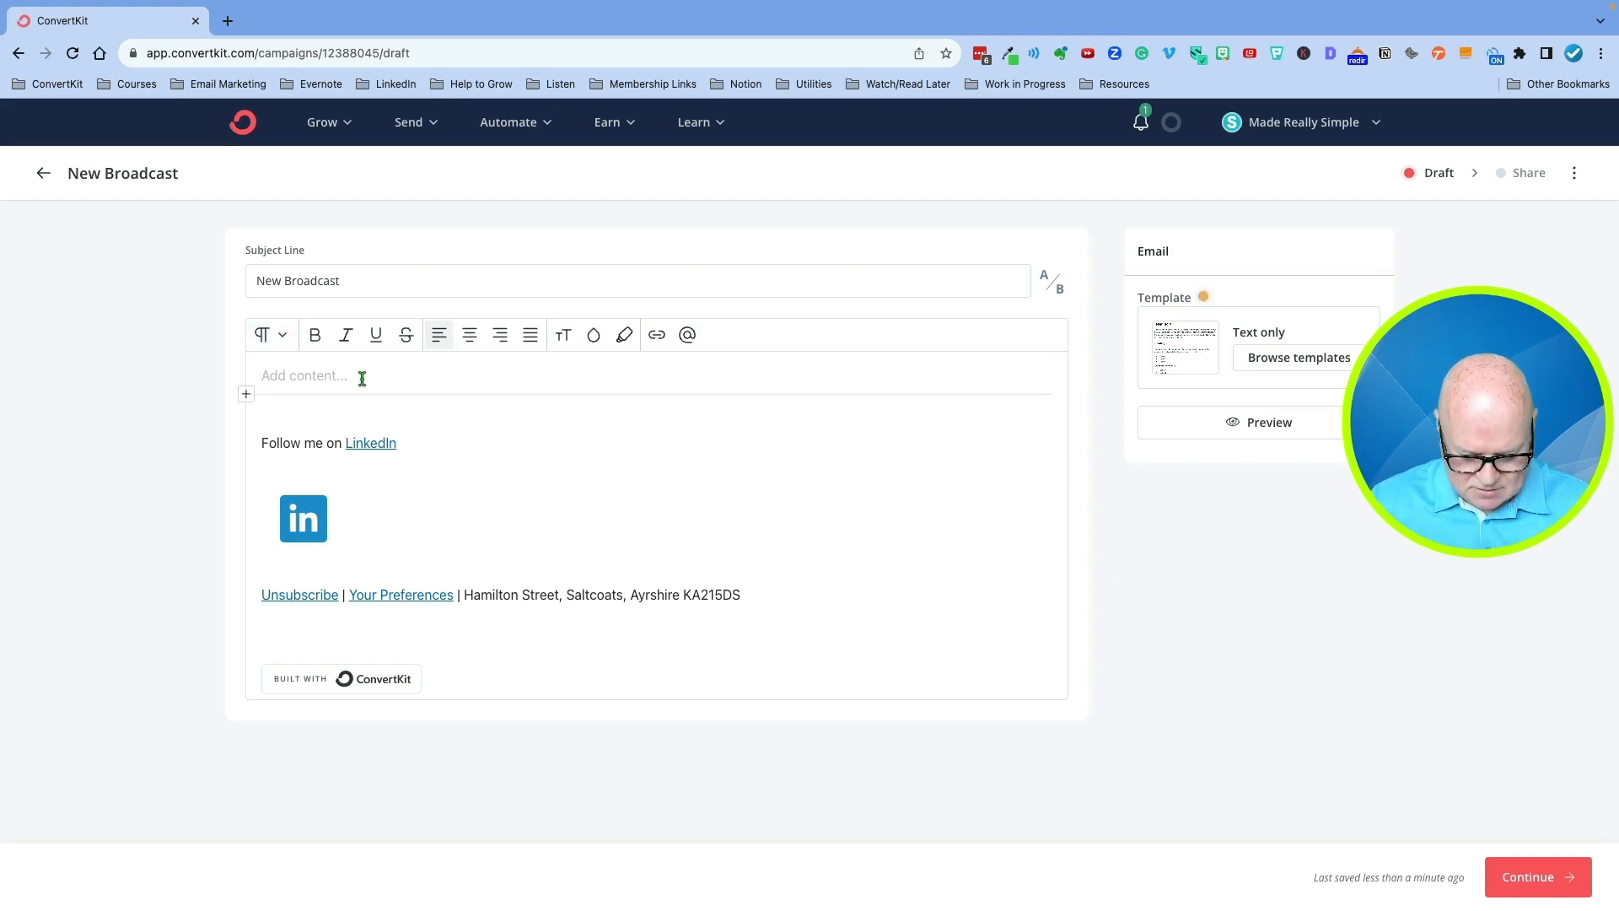
{"action": "type", "text": "Hi"}
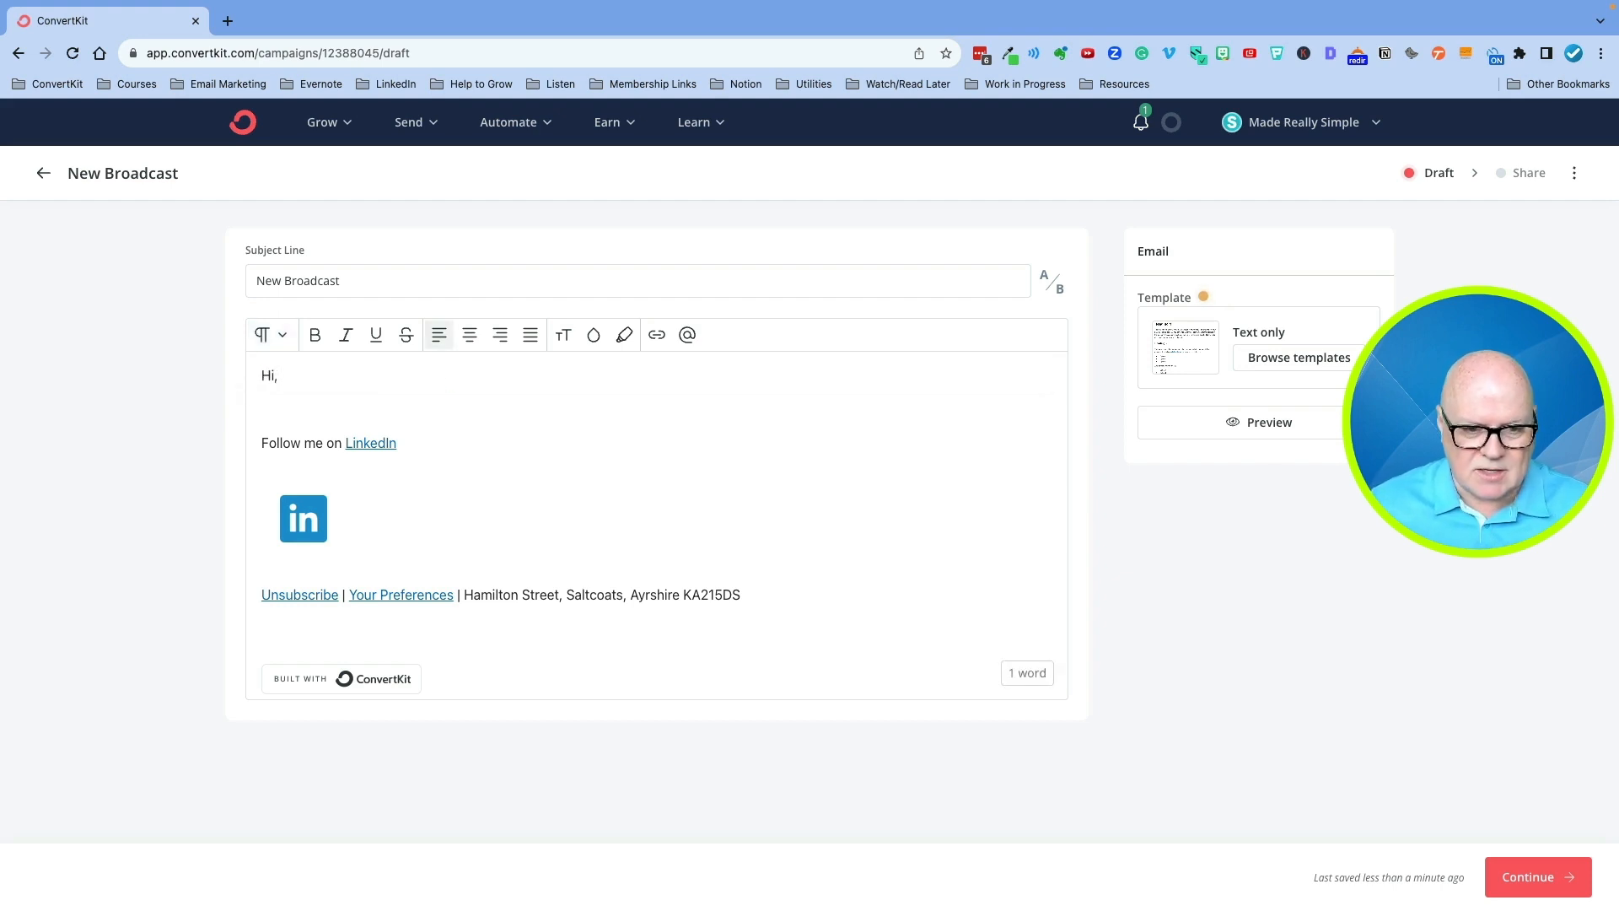
{"action": "type", "text": ","}
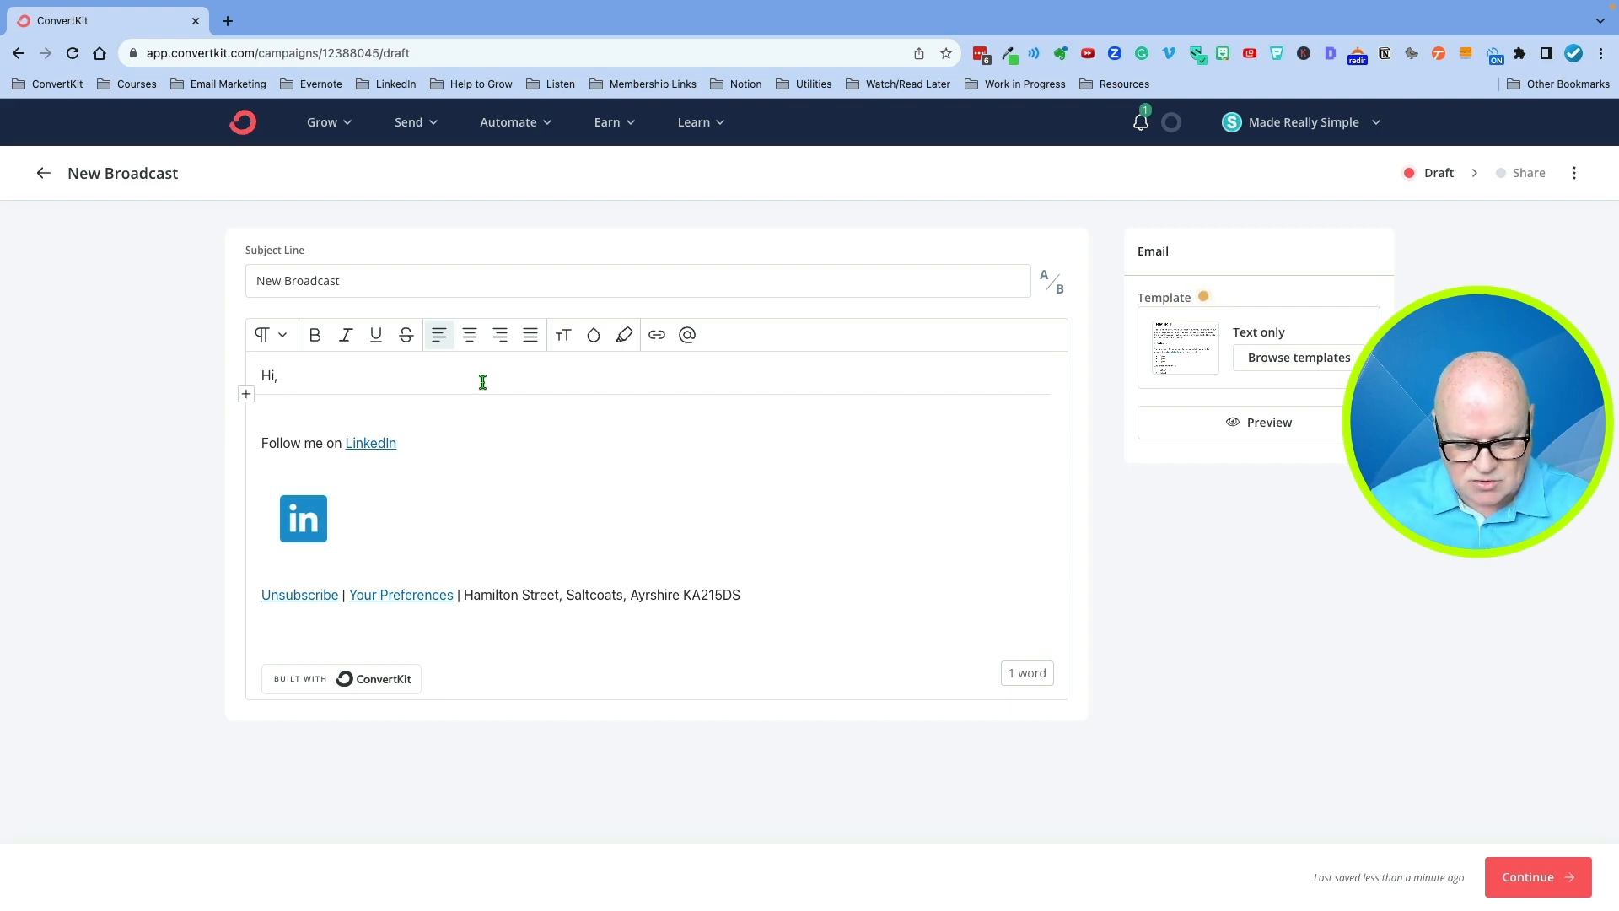
Insert the subscriber's first-name personalization after the greeting, end it with a full stop and start a new line.
{"action": "left_click", "coordinate": [687, 337]}
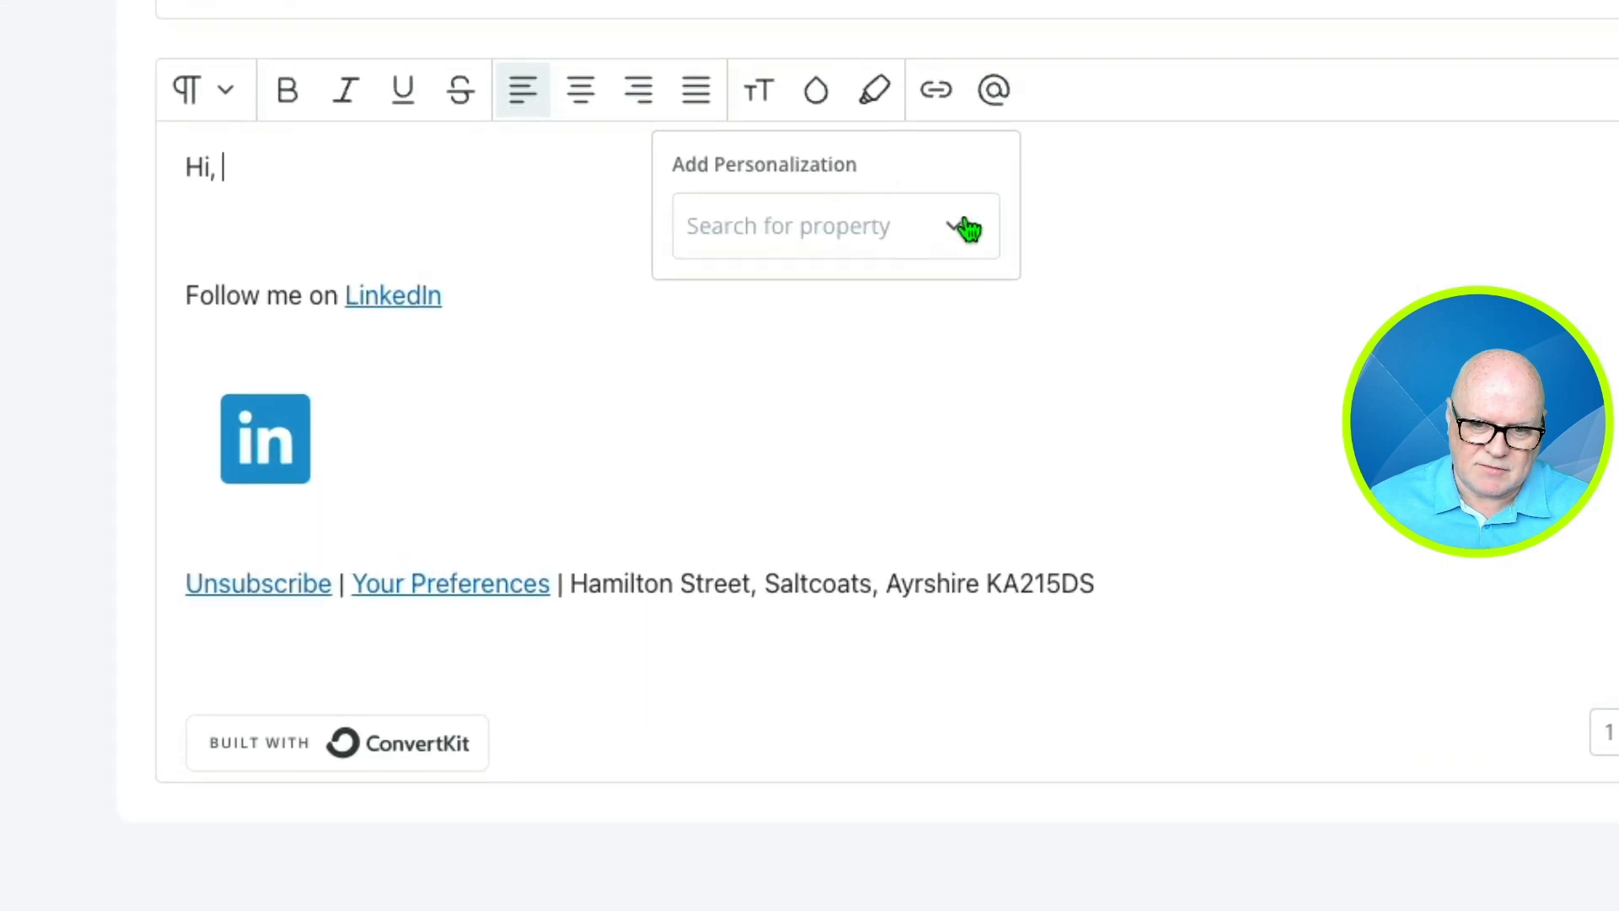
{"action": "left_click", "coordinate": [969, 227]}
{"action": "left_click", "coordinate": [862, 334]}
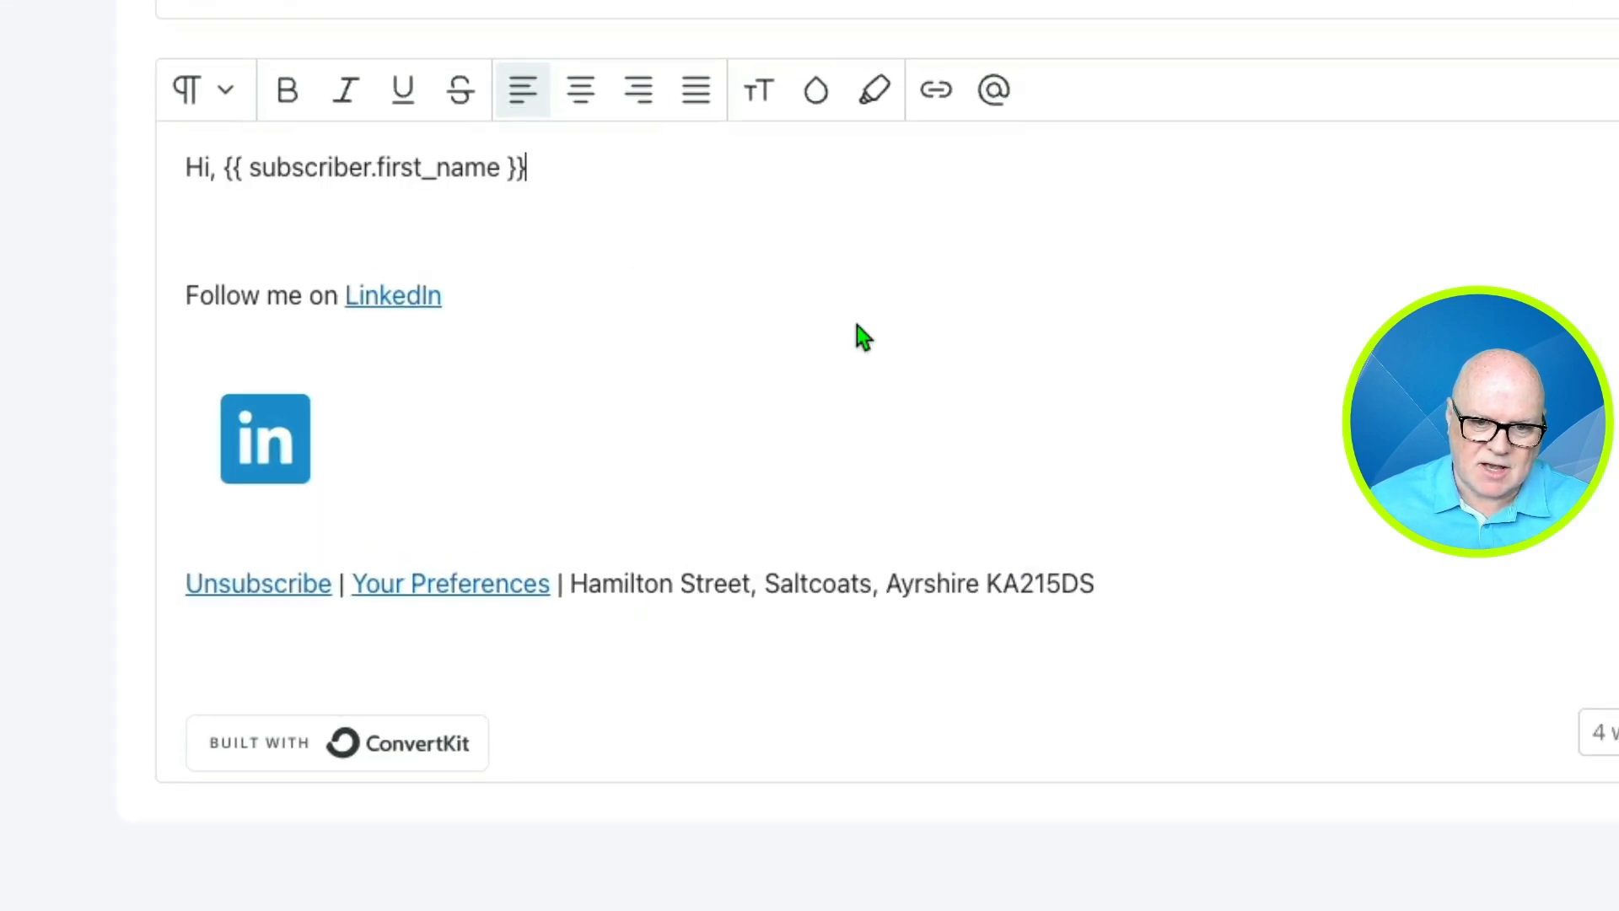
{"action": "type", "text": "."}
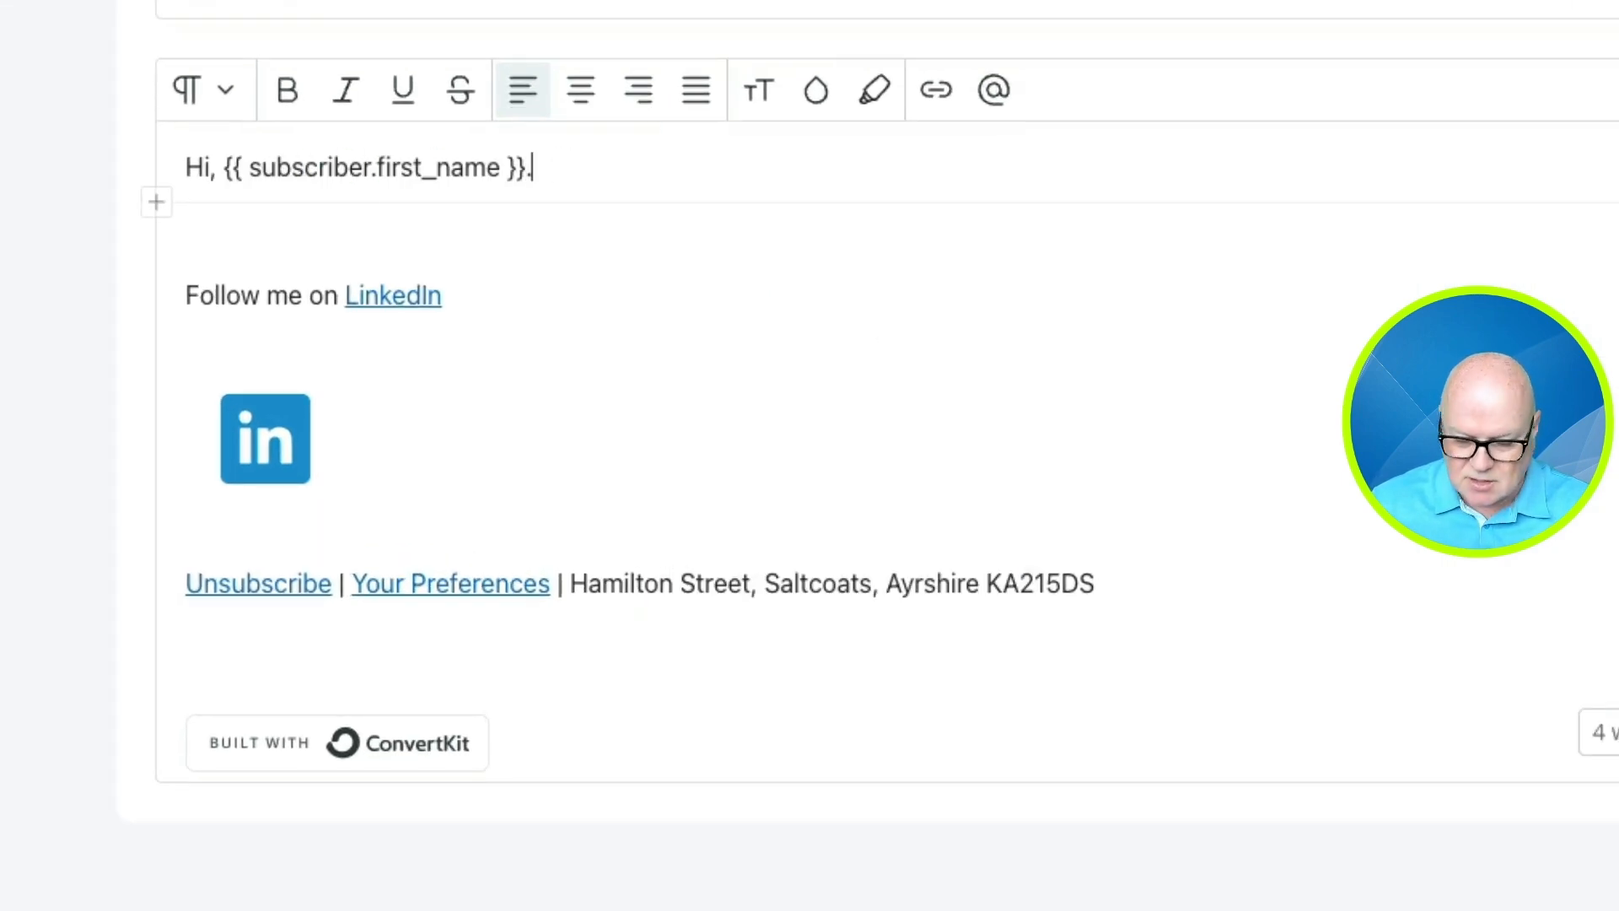
{"action": "key", "text": "Return"}
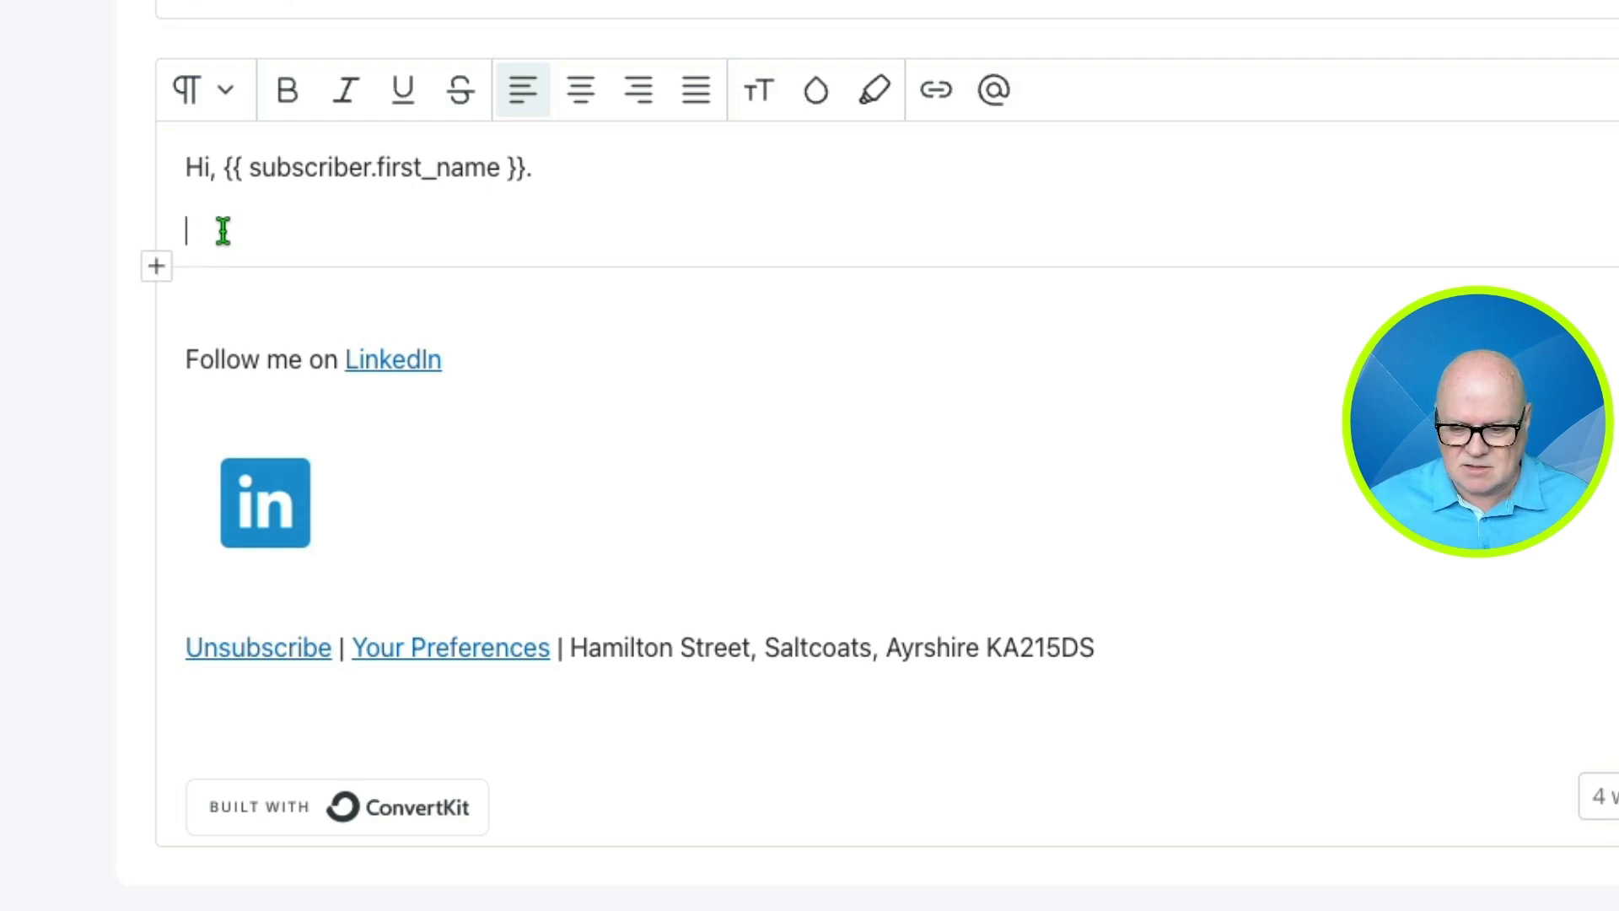
Examine the content blocks that can be inserted into the email, including the Actions, Content and Media groups.
{"action": "left_click", "coordinate": [158, 268]}
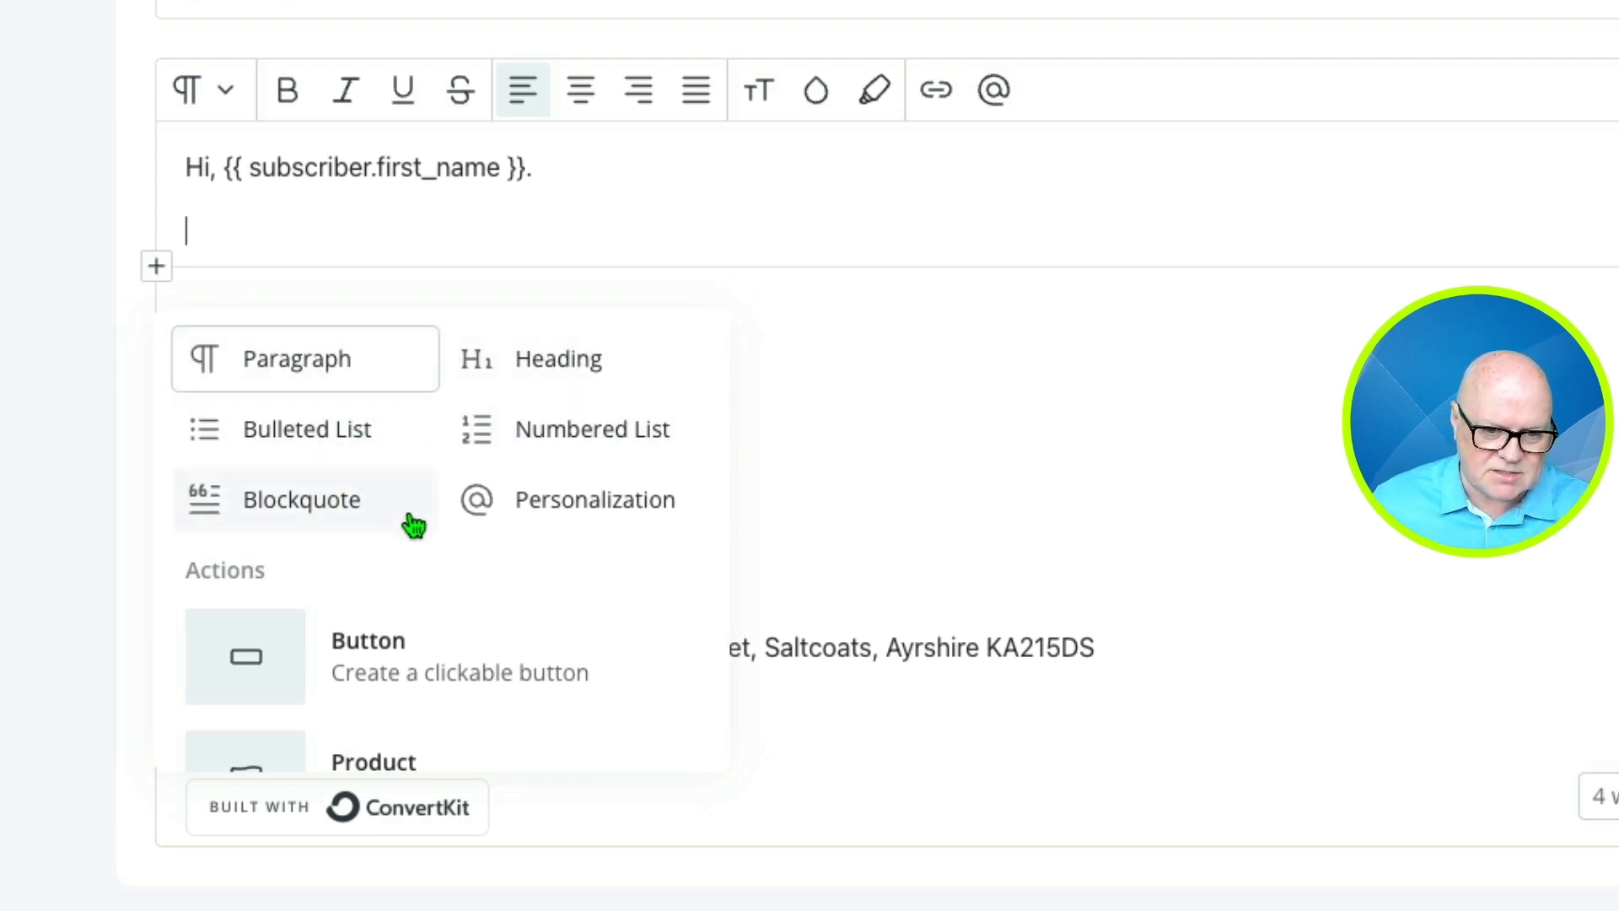
{"action": "scroll", "coordinate": [417, 527], "scroll_direction": "down", "scroll_amount": 4}
{"action": "scroll", "coordinate": [417, 531], "scroll_direction": "up", "scroll_amount": 1}
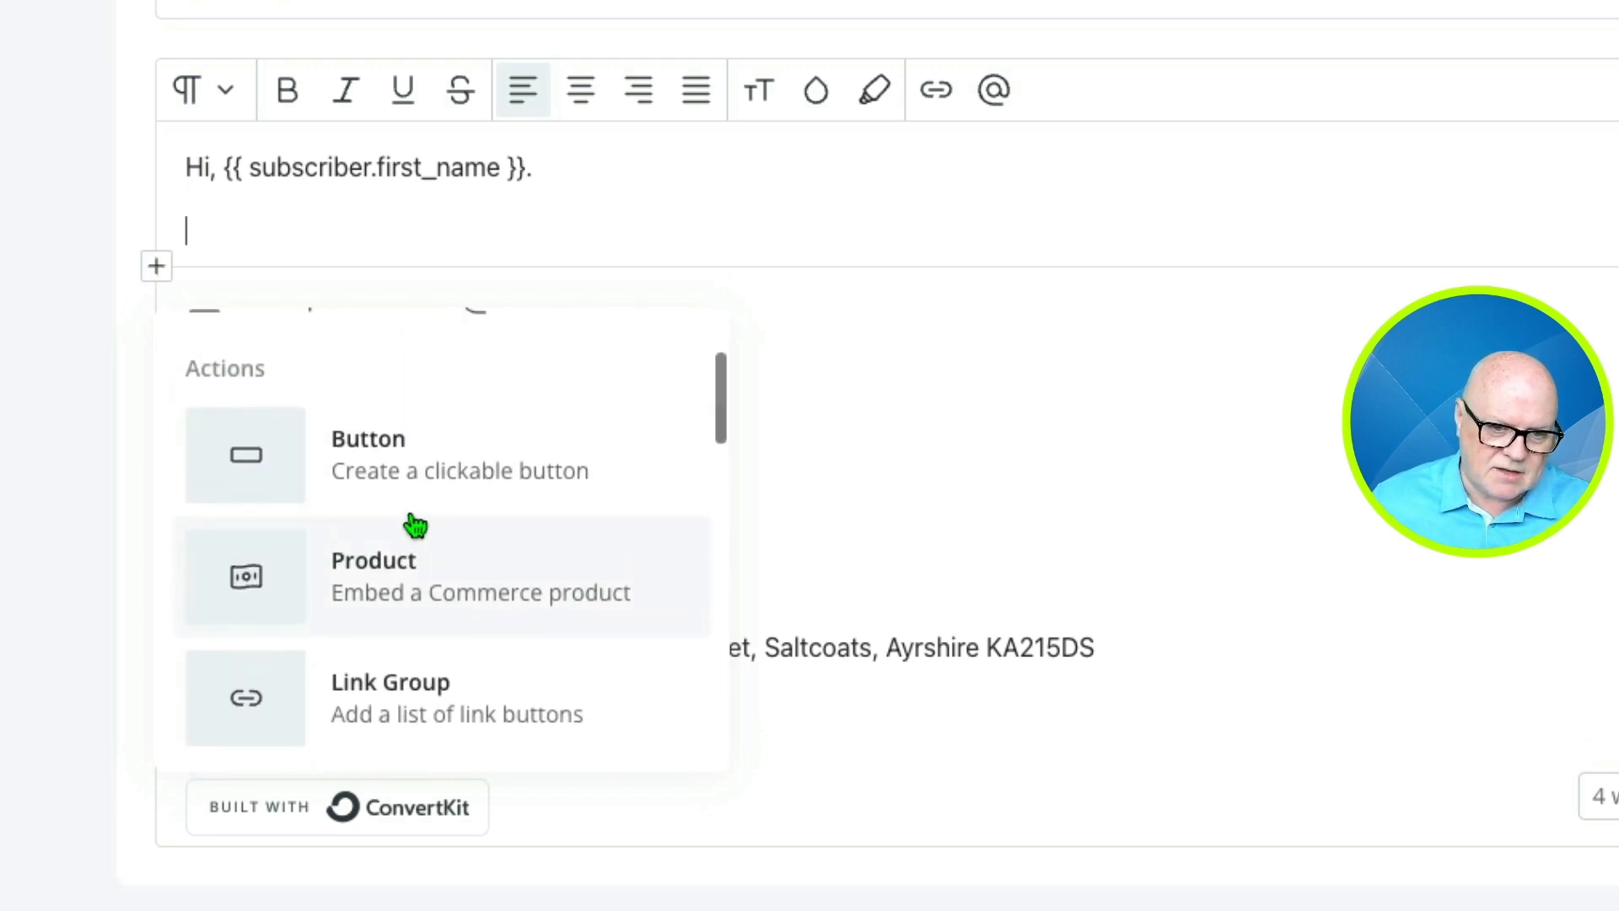
{"action": "scroll", "coordinate": [417, 548], "scroll_direction": "down", "scroll_amount": 2}
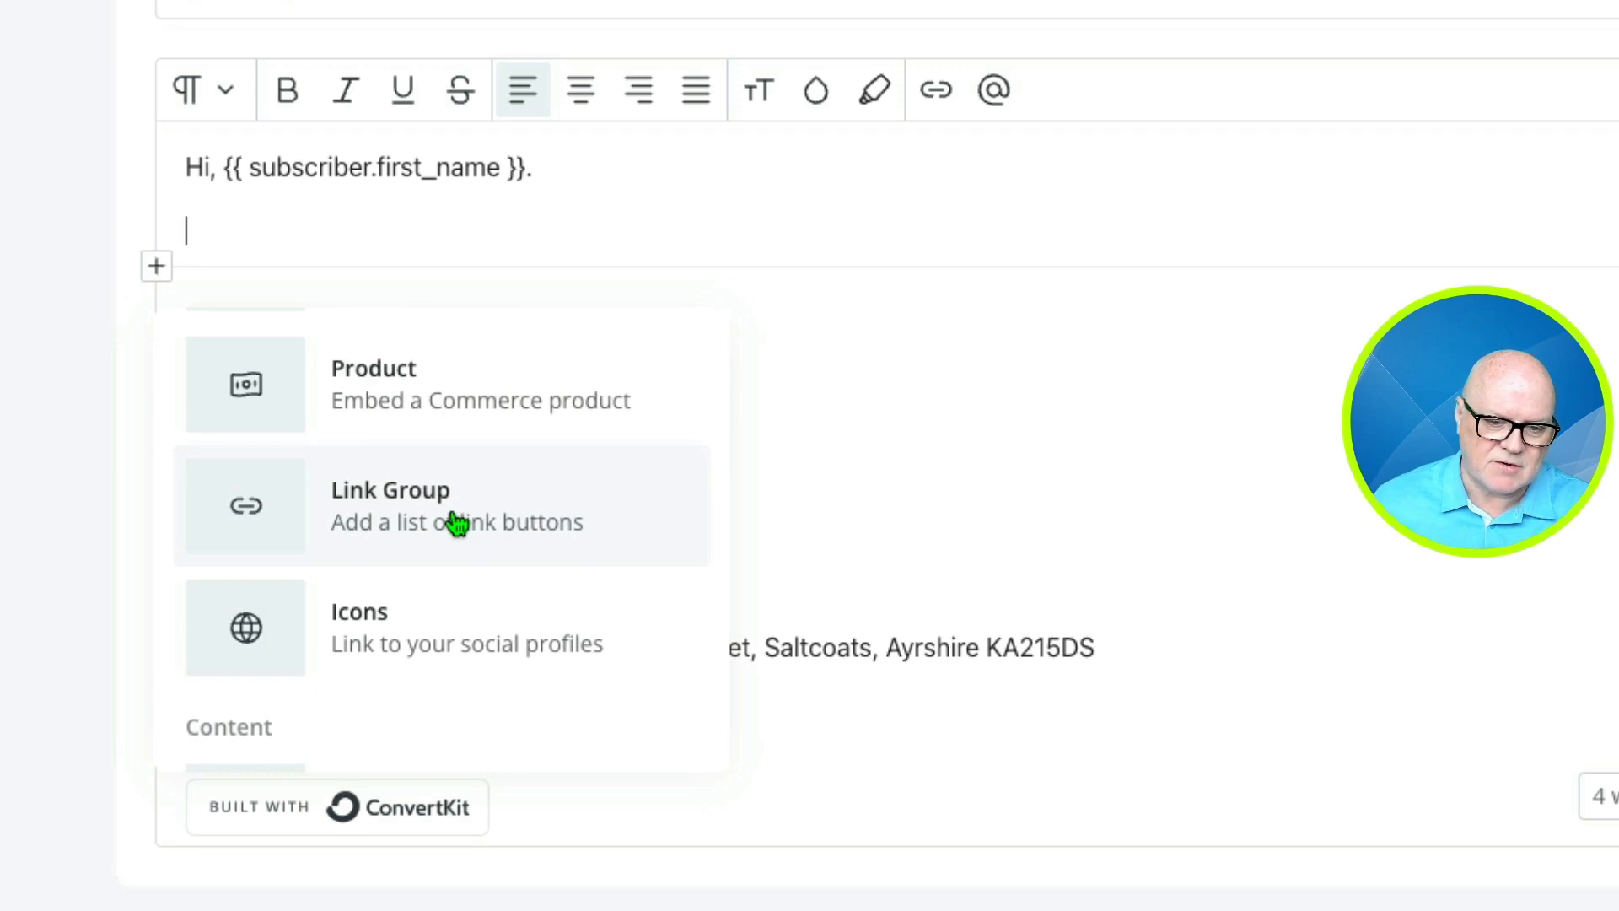
{"action": "scroll", "coordinate": [510, 582], "scroll_direction": "down", "scroll_amount": 2}
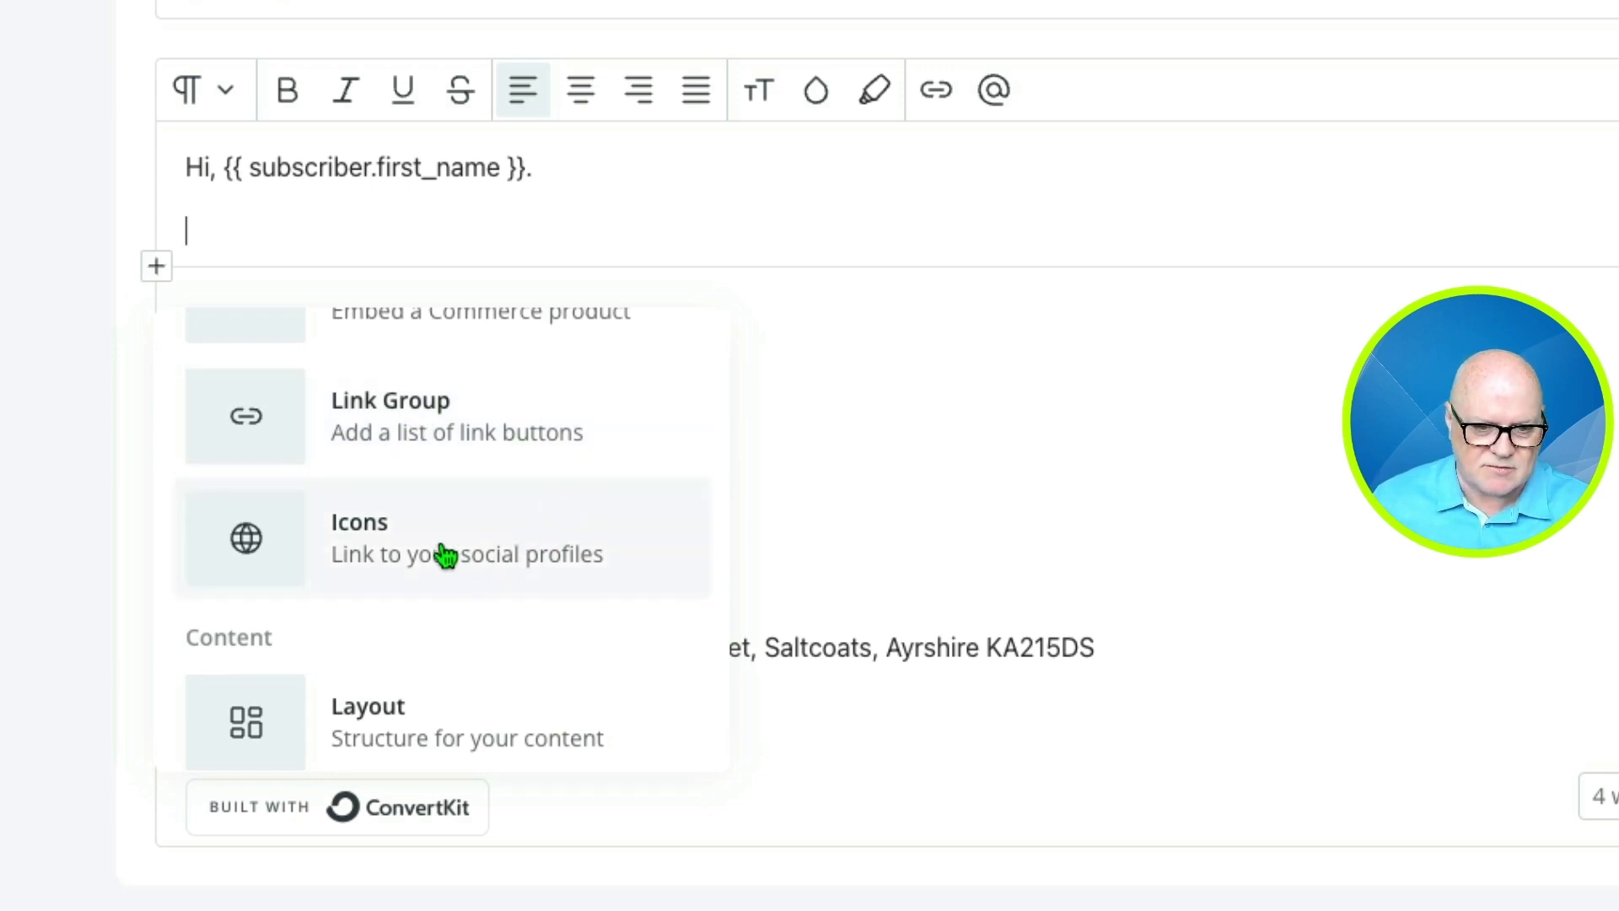
{"action": "scroll", "coordinate": [447, 556], "scroll_direction": "down", "scroll_amount": 3}
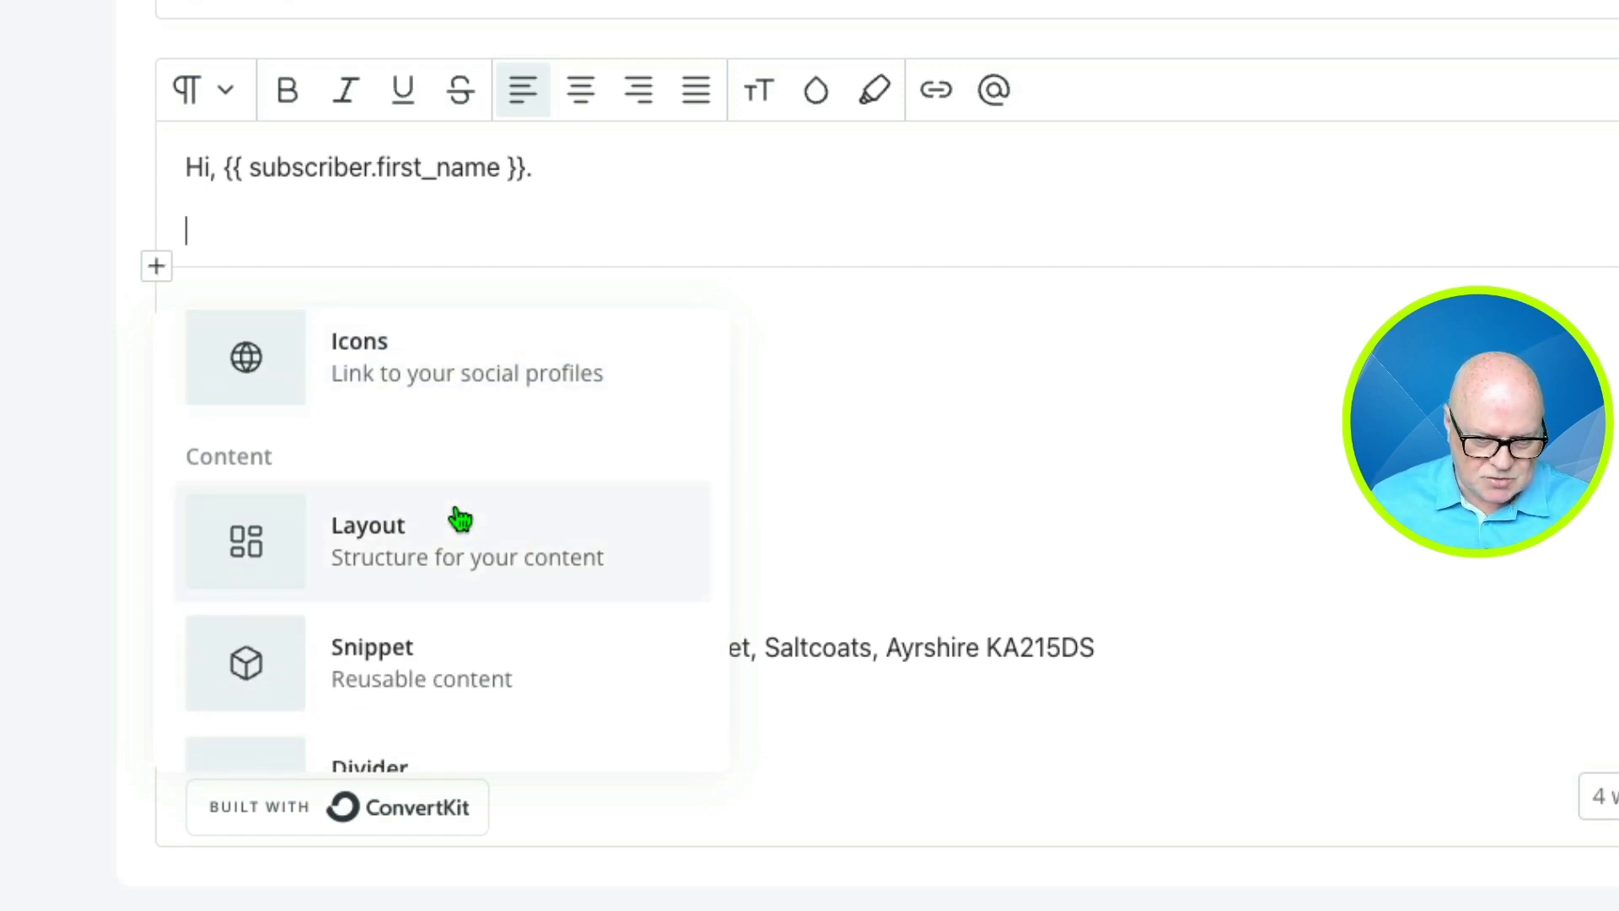
{"action": "scroll", "coordinate": [460, 518], "scroll_direction": "down", "scroll_amount": 3}
{"action": "scroll", "coordinate": [460, 519], "scroll_direction": "up", "scroll_amount": 4}
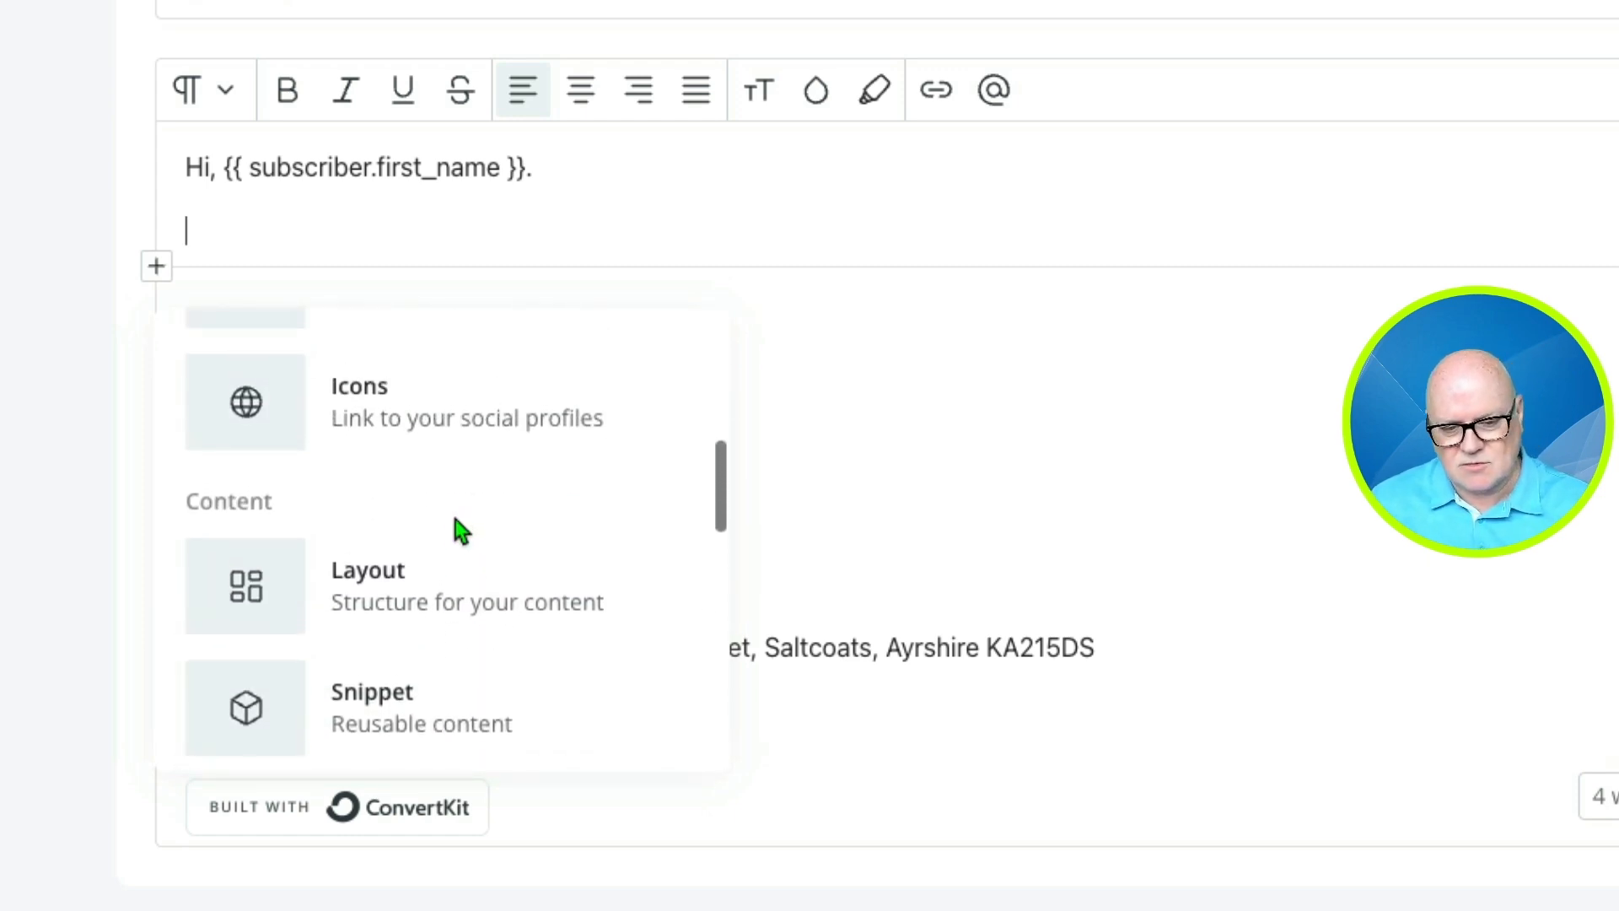
{"action": "scroll", "coordinate": [447, 582], "scroll_direction": "down", "scroll_amount": 1}
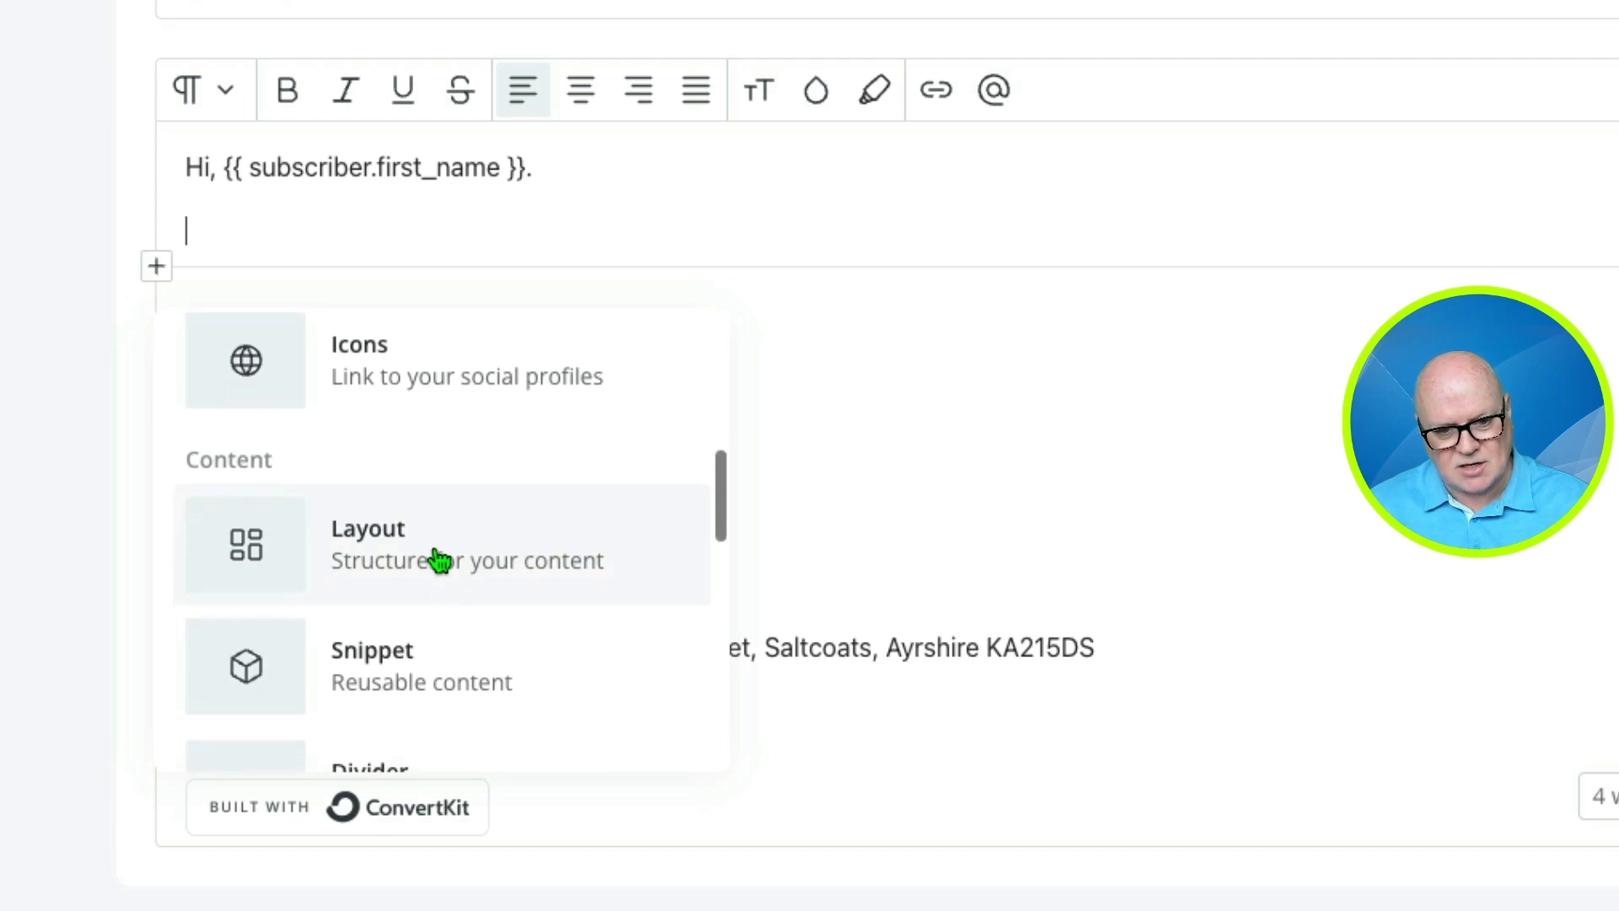
{"action": "scroll", "coordinate": [396, 658], "scroll_direction": "down", "scroll_amount": 3}
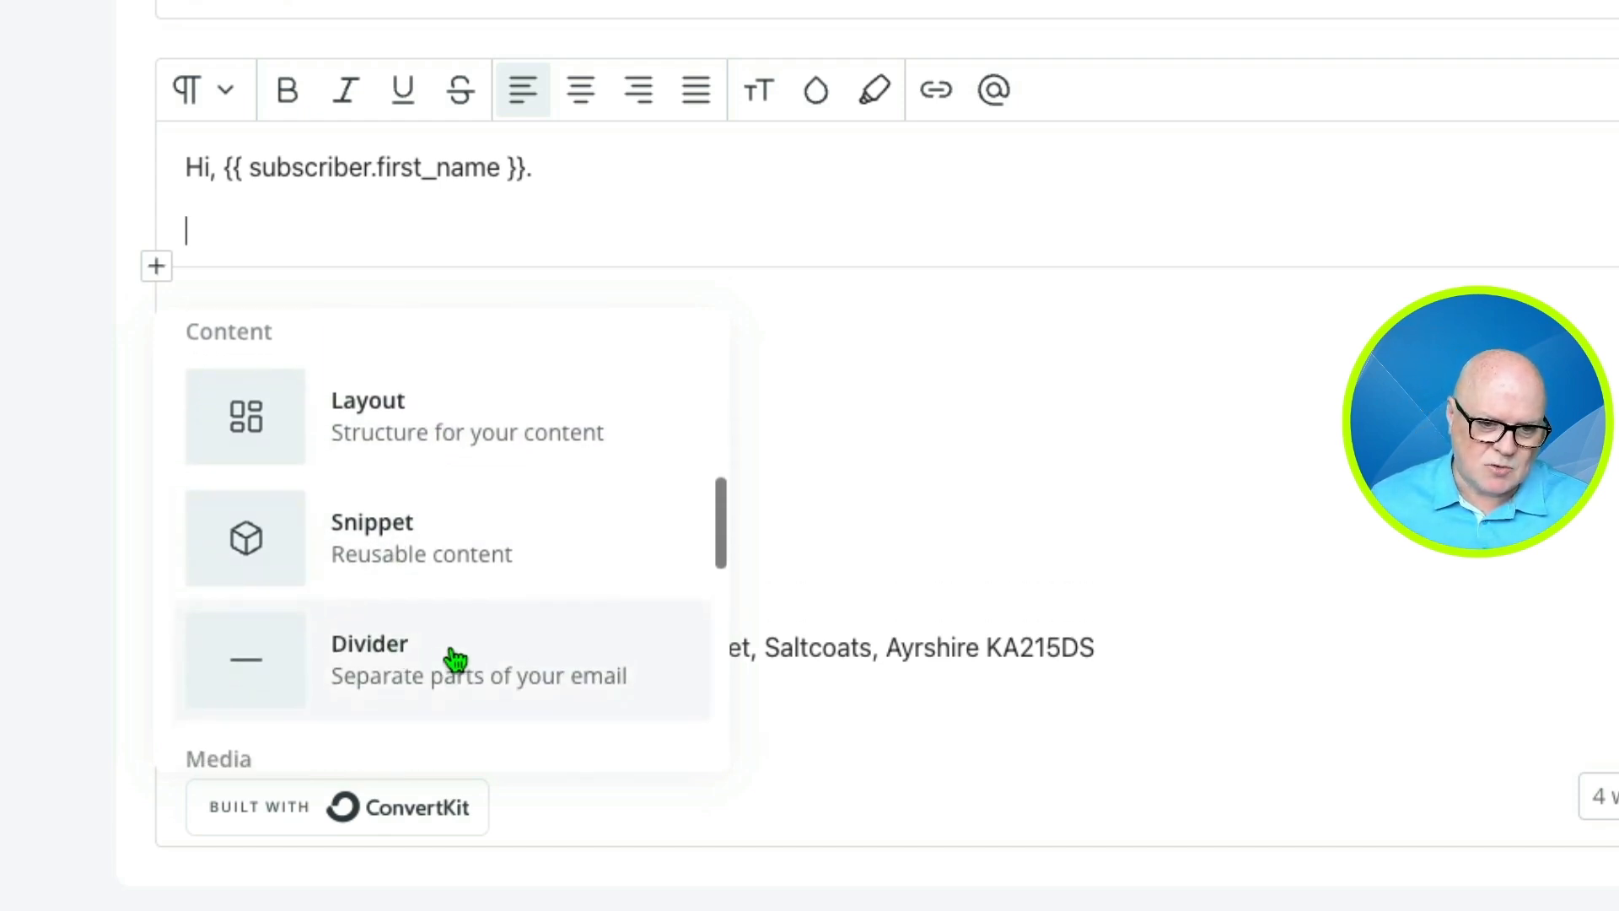
{"action": "scroll", "coordinate": [455, 659], "scroll_direction": "down", "scroll_amount": 15}
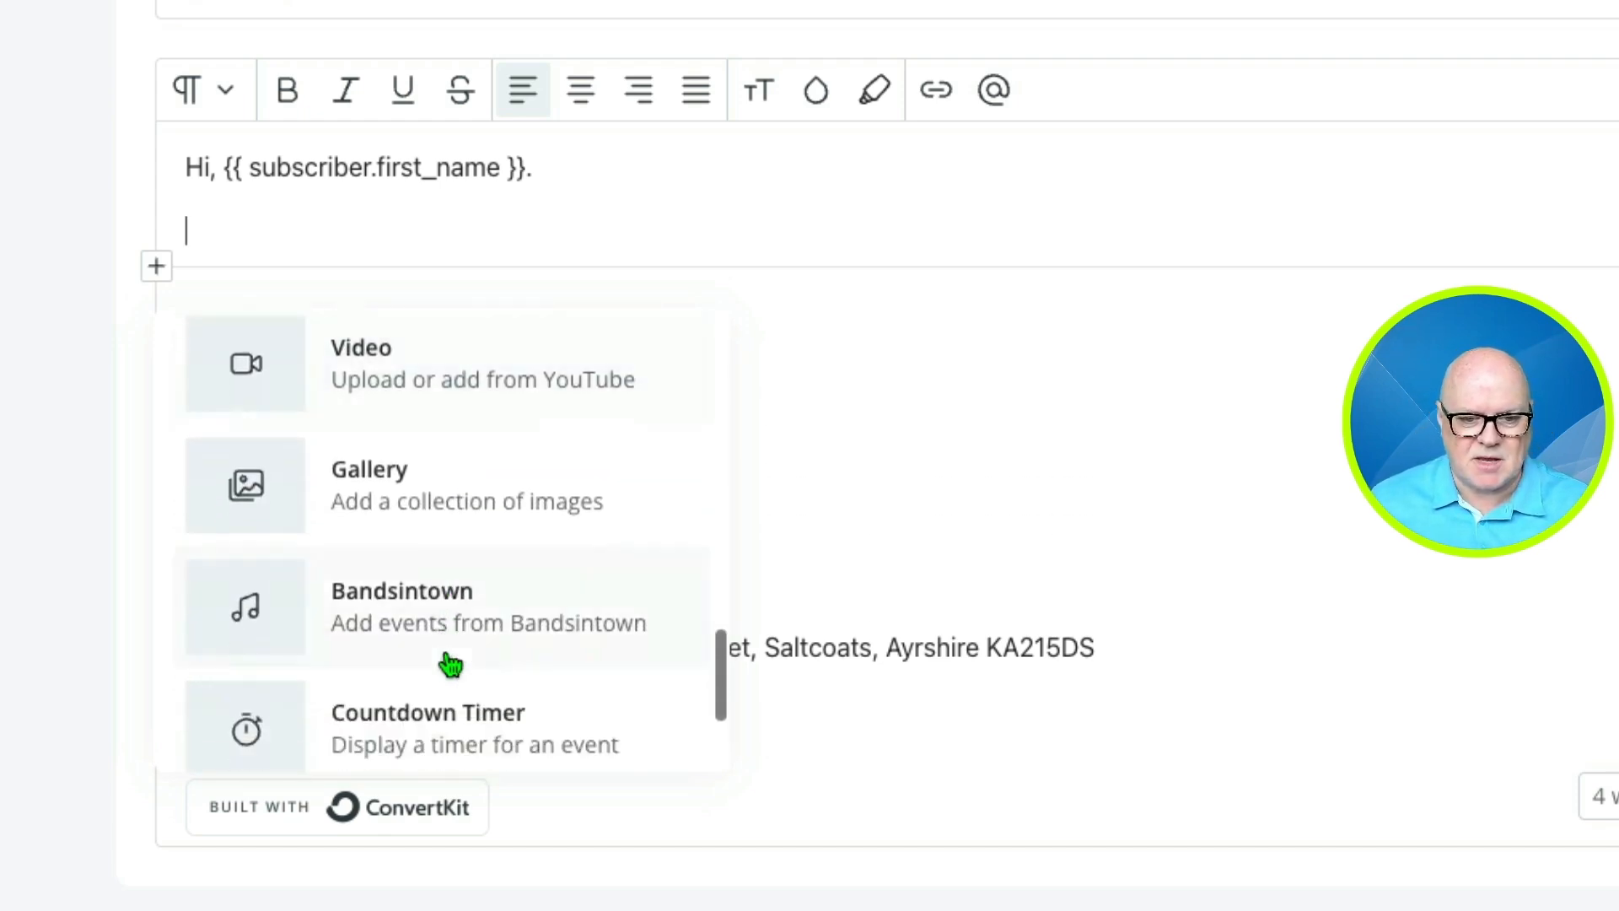
{"action": "scroll", "coordinate": [451, 664], "scroll_direction": "down", "scroll_amount": 5}
{"action": "scroll", "coordinate": [447, 664], "scroll_direction": "up", "scroll_amount": 4}
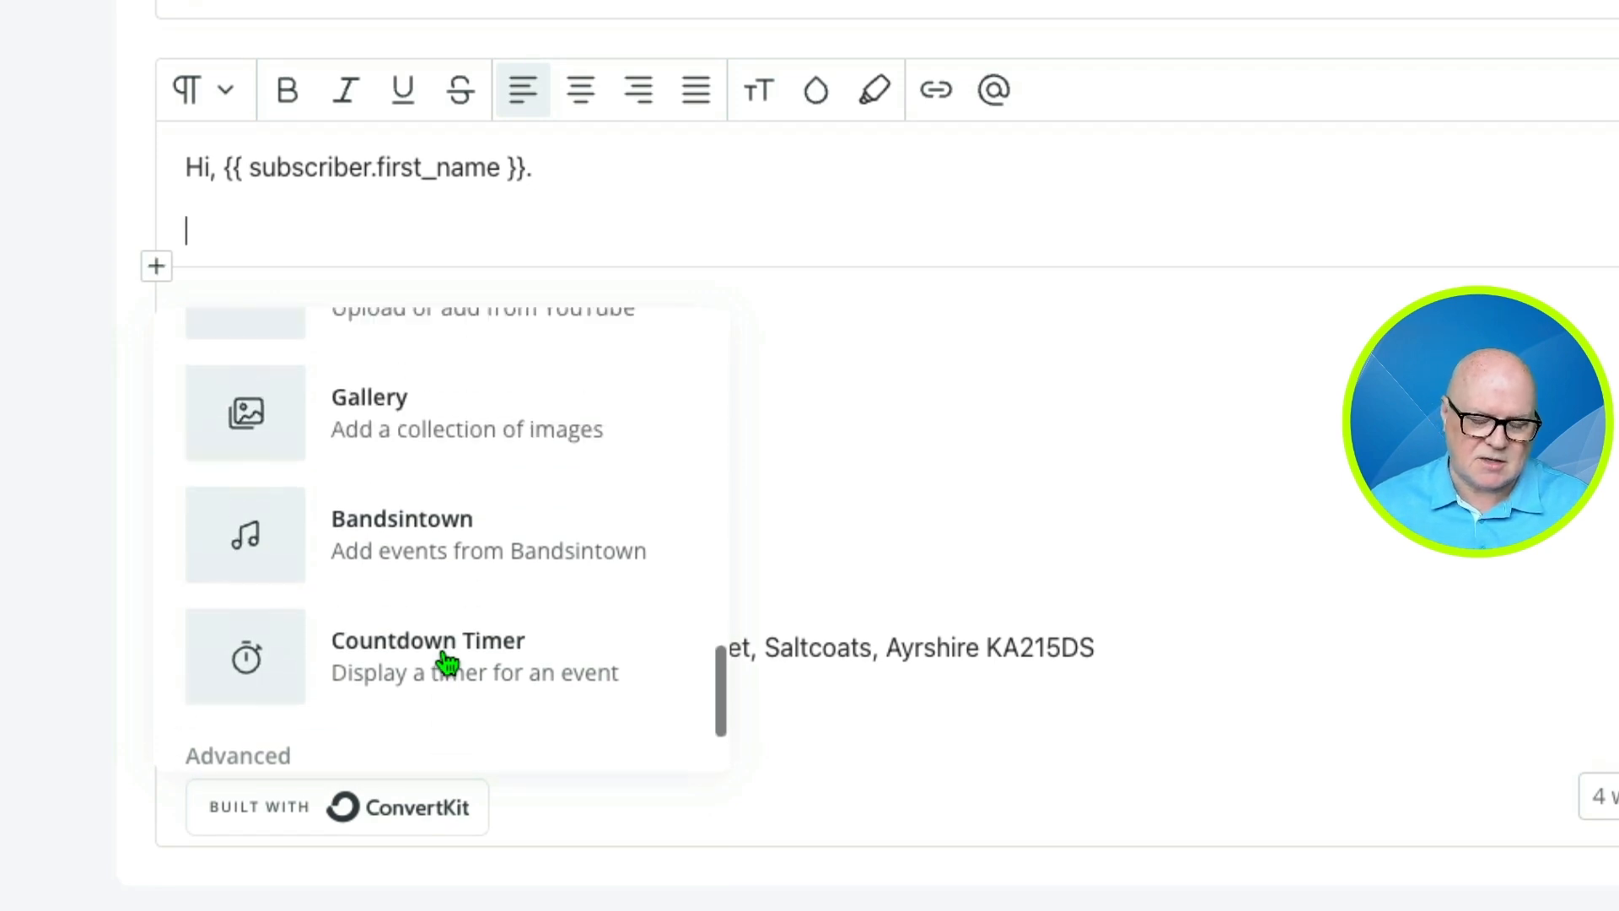
{"action": "scroll", "coordinate": [445, 655], "scroll_direction": "up", "scroll_amount": 16}
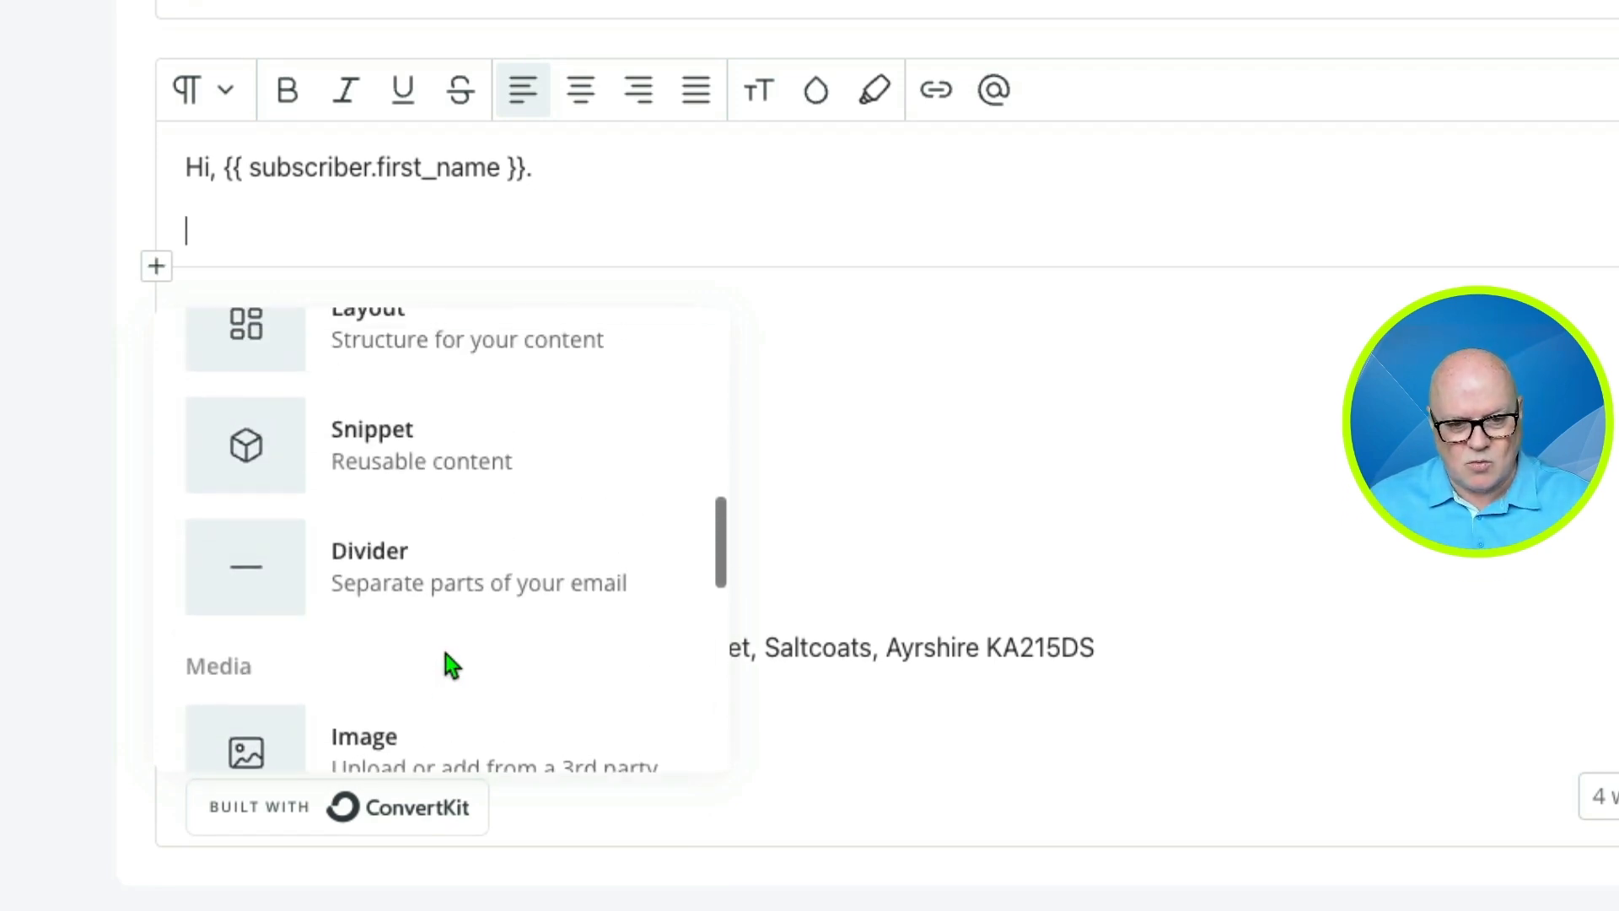
{"action": "scroll", "coordinate": [445, 655], "scroll_direction": "up", "scroll_amount": 10}
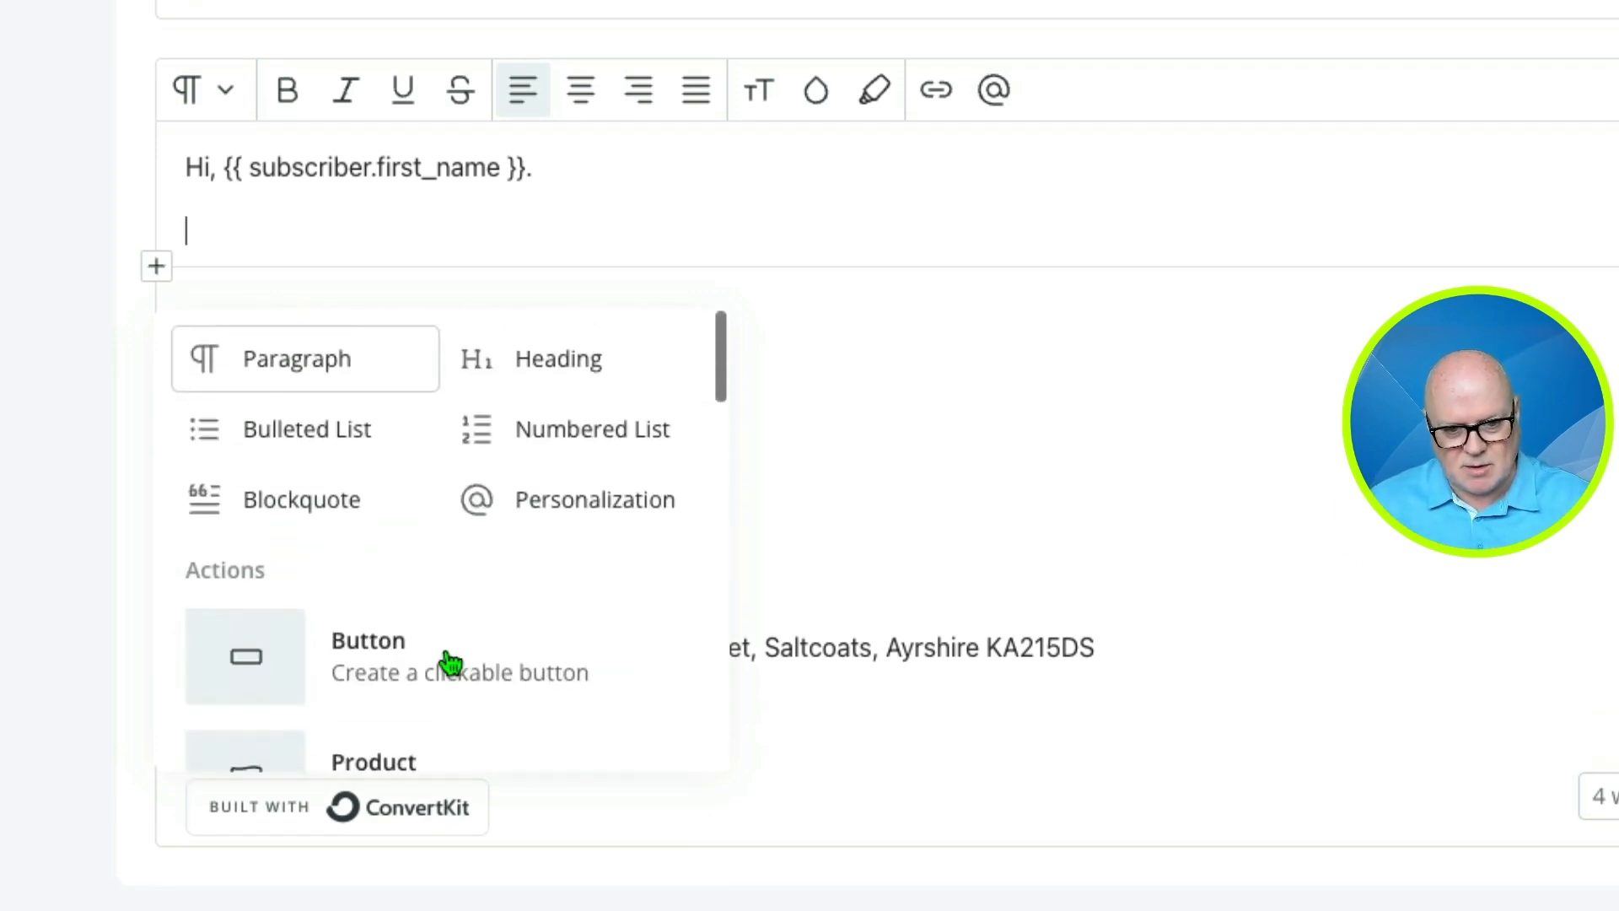
{"action": "scroll", "coordinate": [446, 654], "scroll_direction": "down", "scroll_amount": 5}
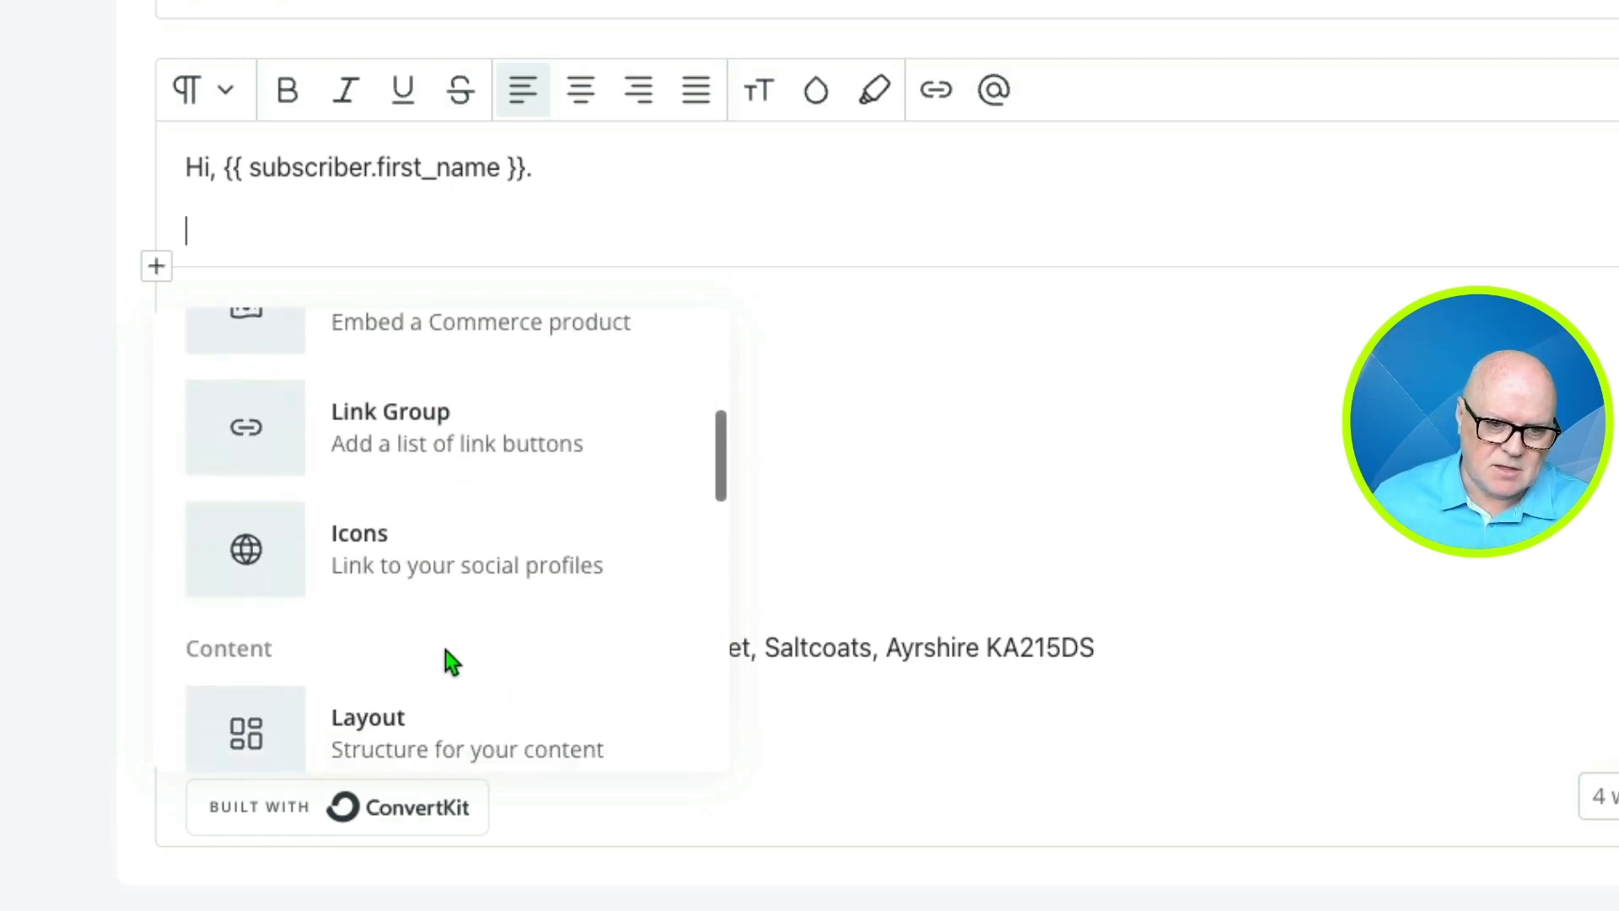
{"action": "scroll", "coordinate": [445, 654], "scroll_direction": "up", "scroll_amount": 5}
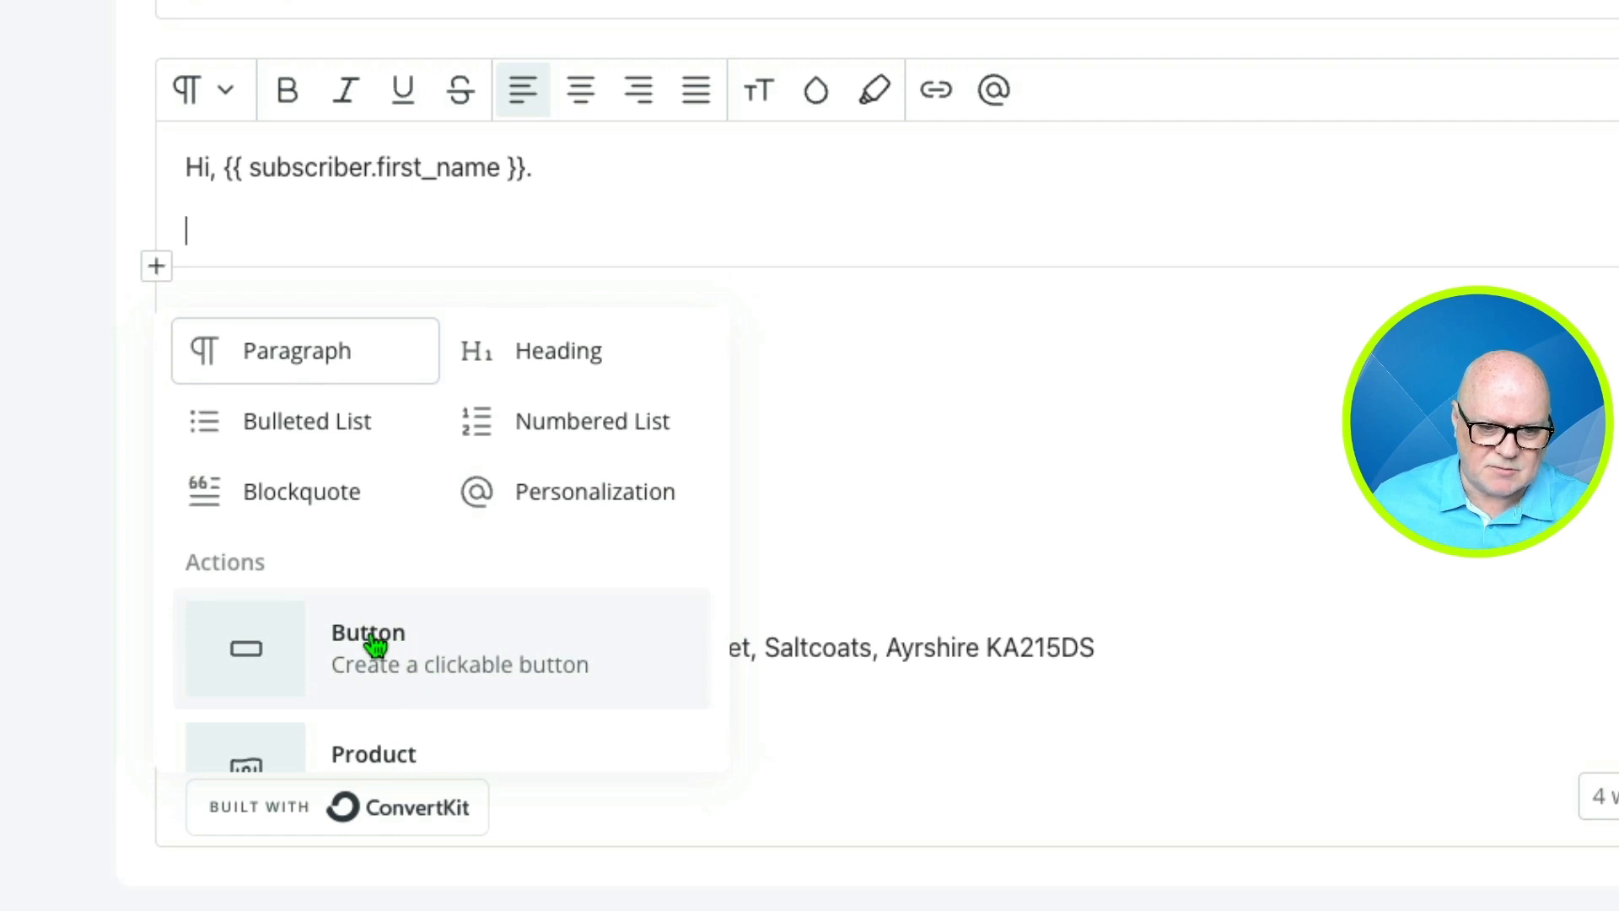
Insert a button labelled "Download" below the greeting and align it left.
{"action": "left_click", "coordinate": [433, 644]}
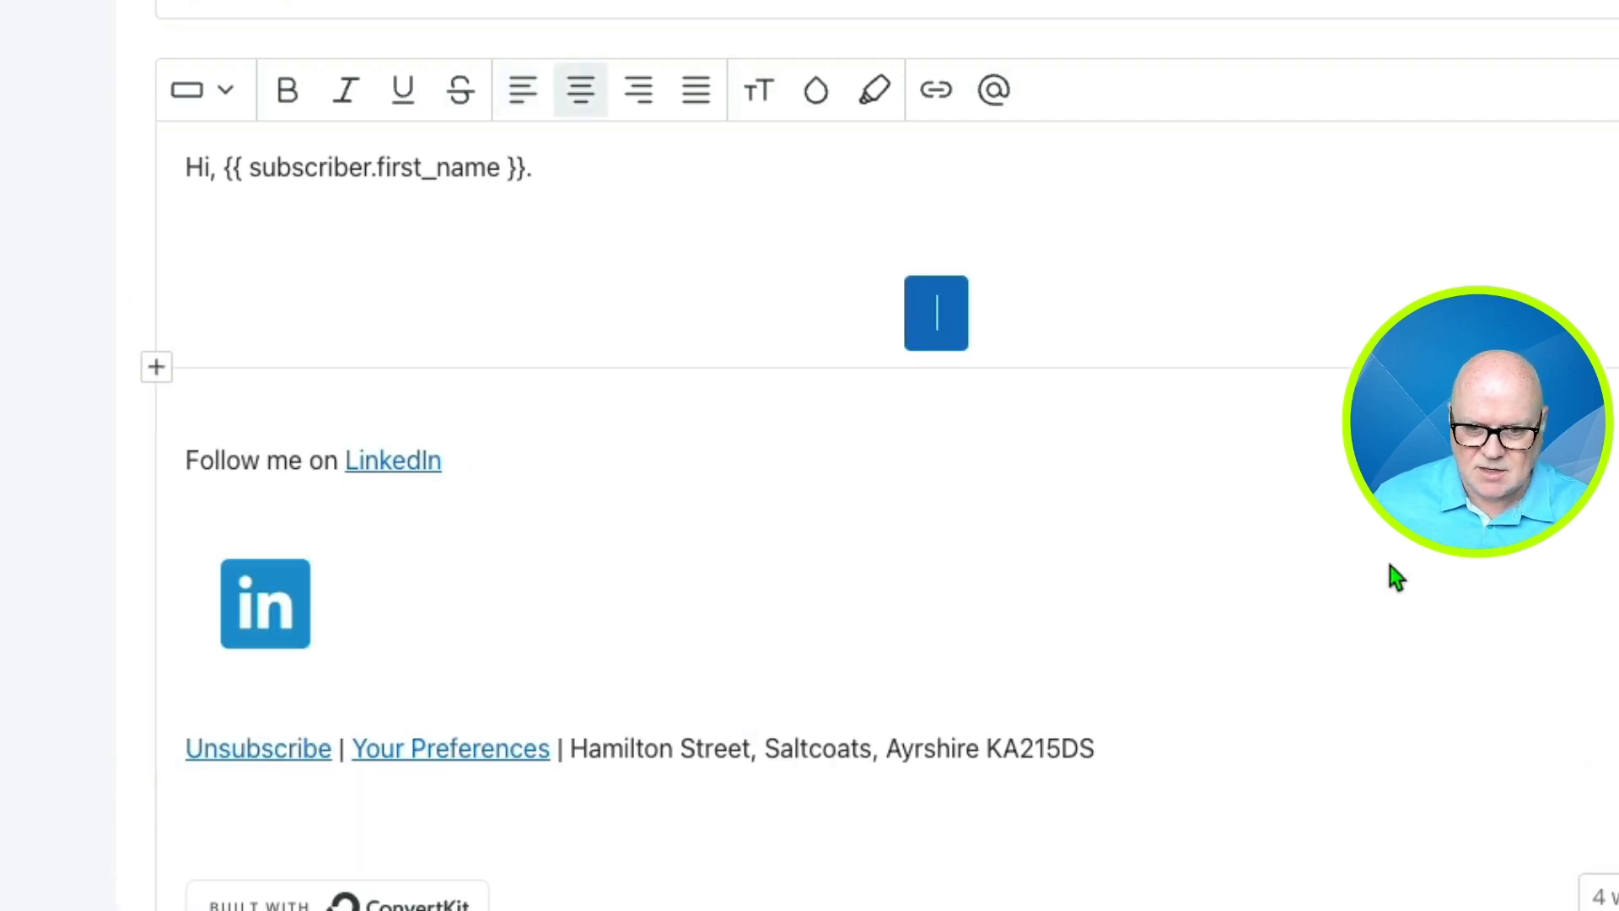
{"action": "type", "text": "Download"}
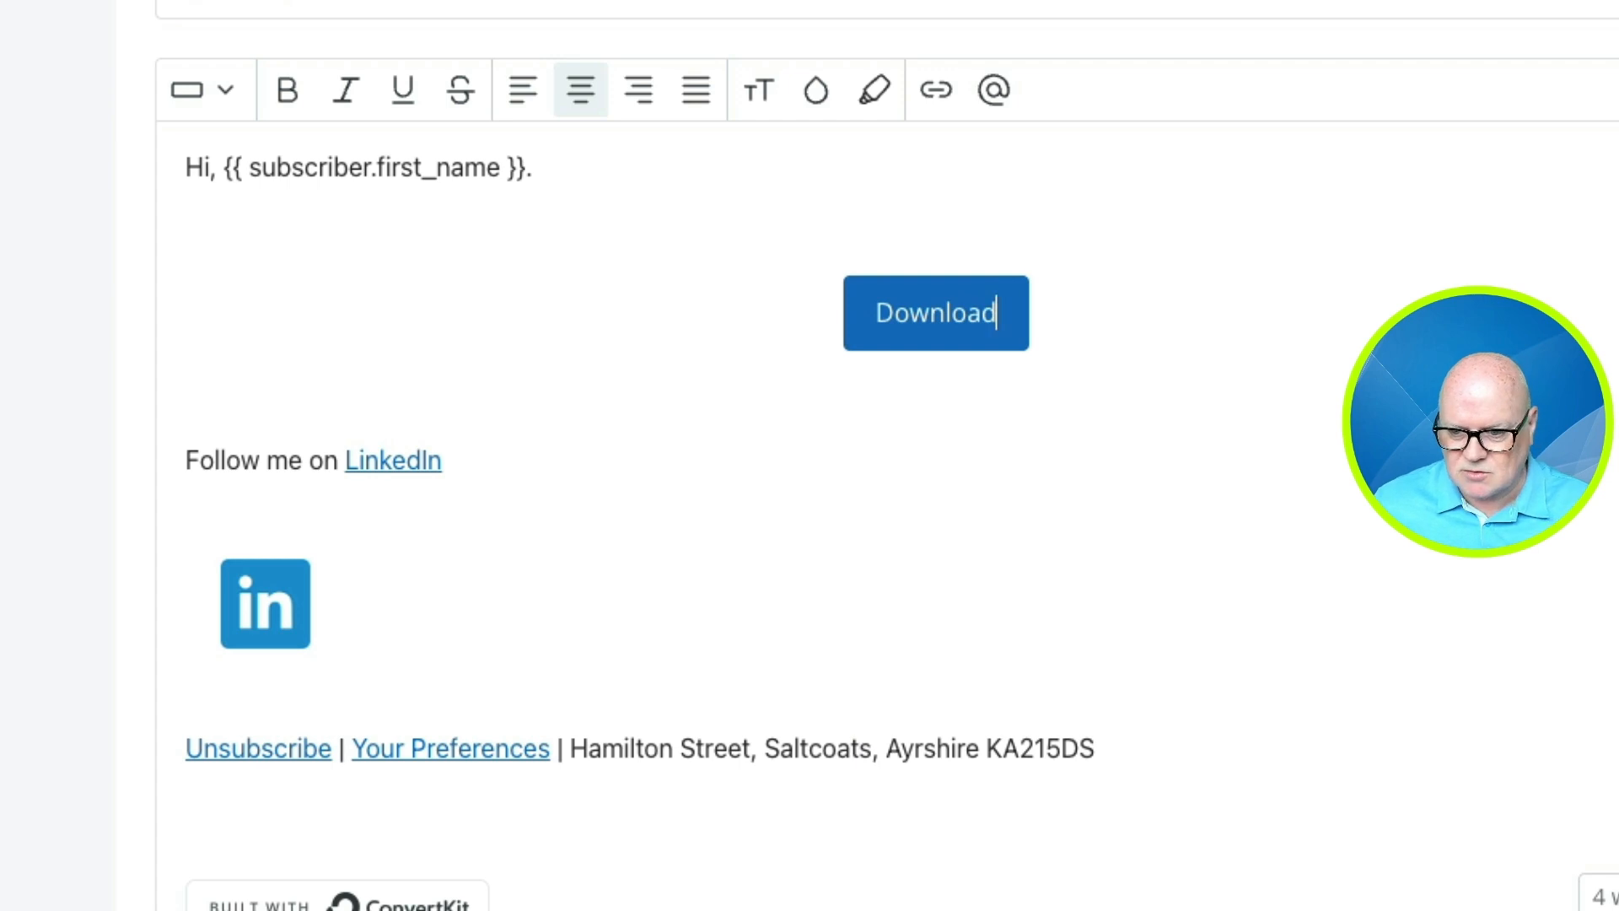
{"action": "key", "text": "super+shift+l"}
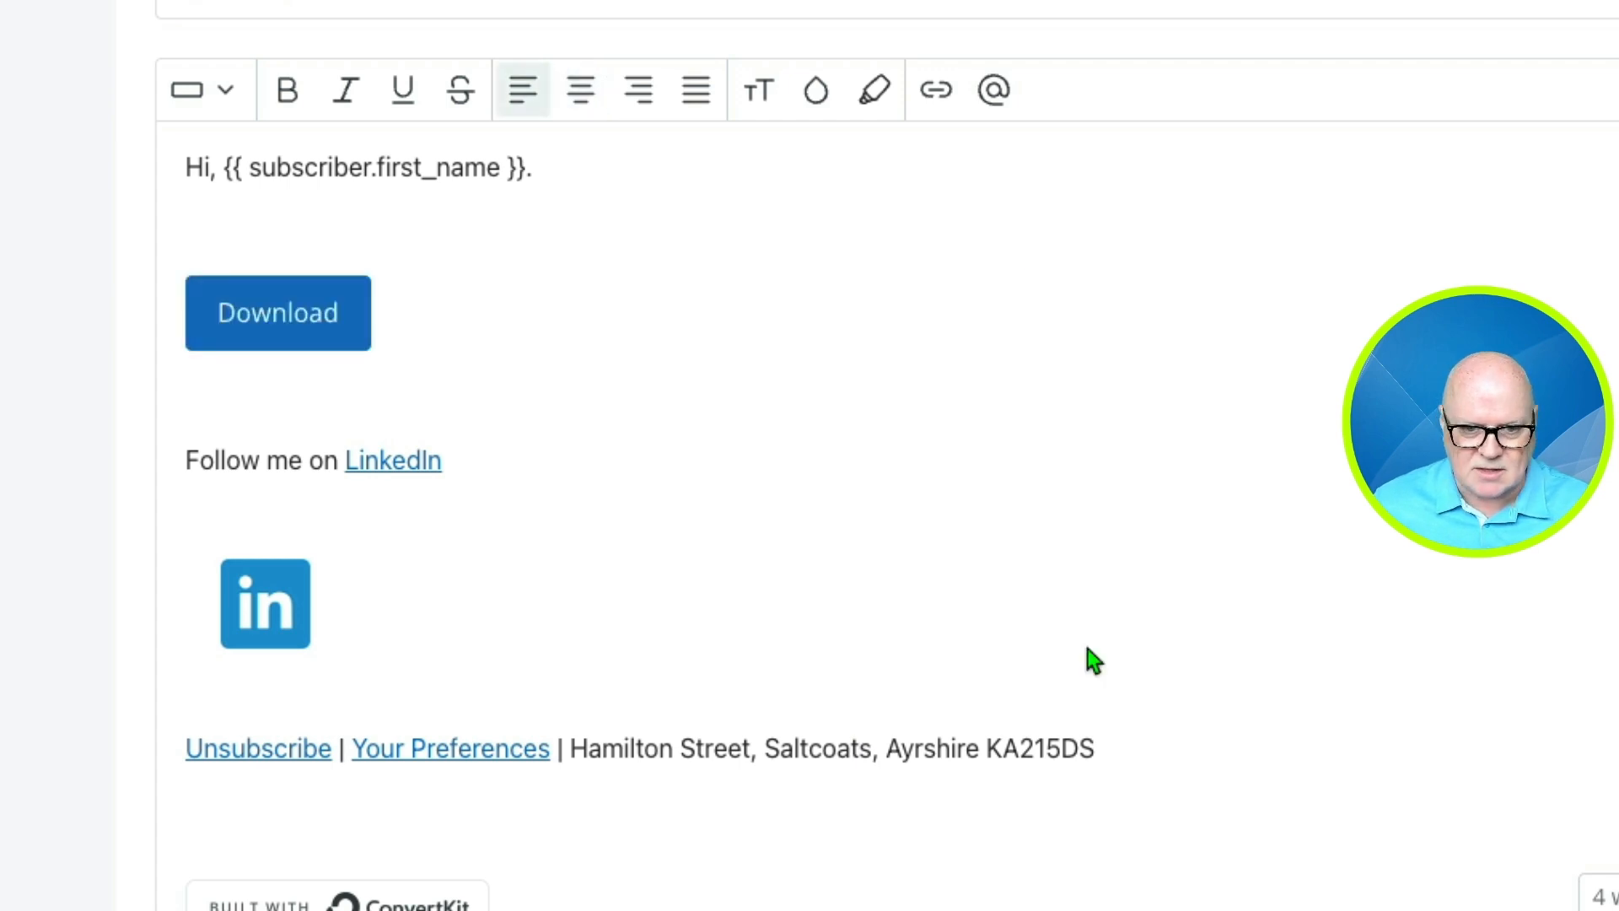
Remove the blank line above the Download button and add blank lines beneath it.
{"action": "left_click", "coordinate": [270, 213]}
{"action": "key", "text": "BackSpace"}
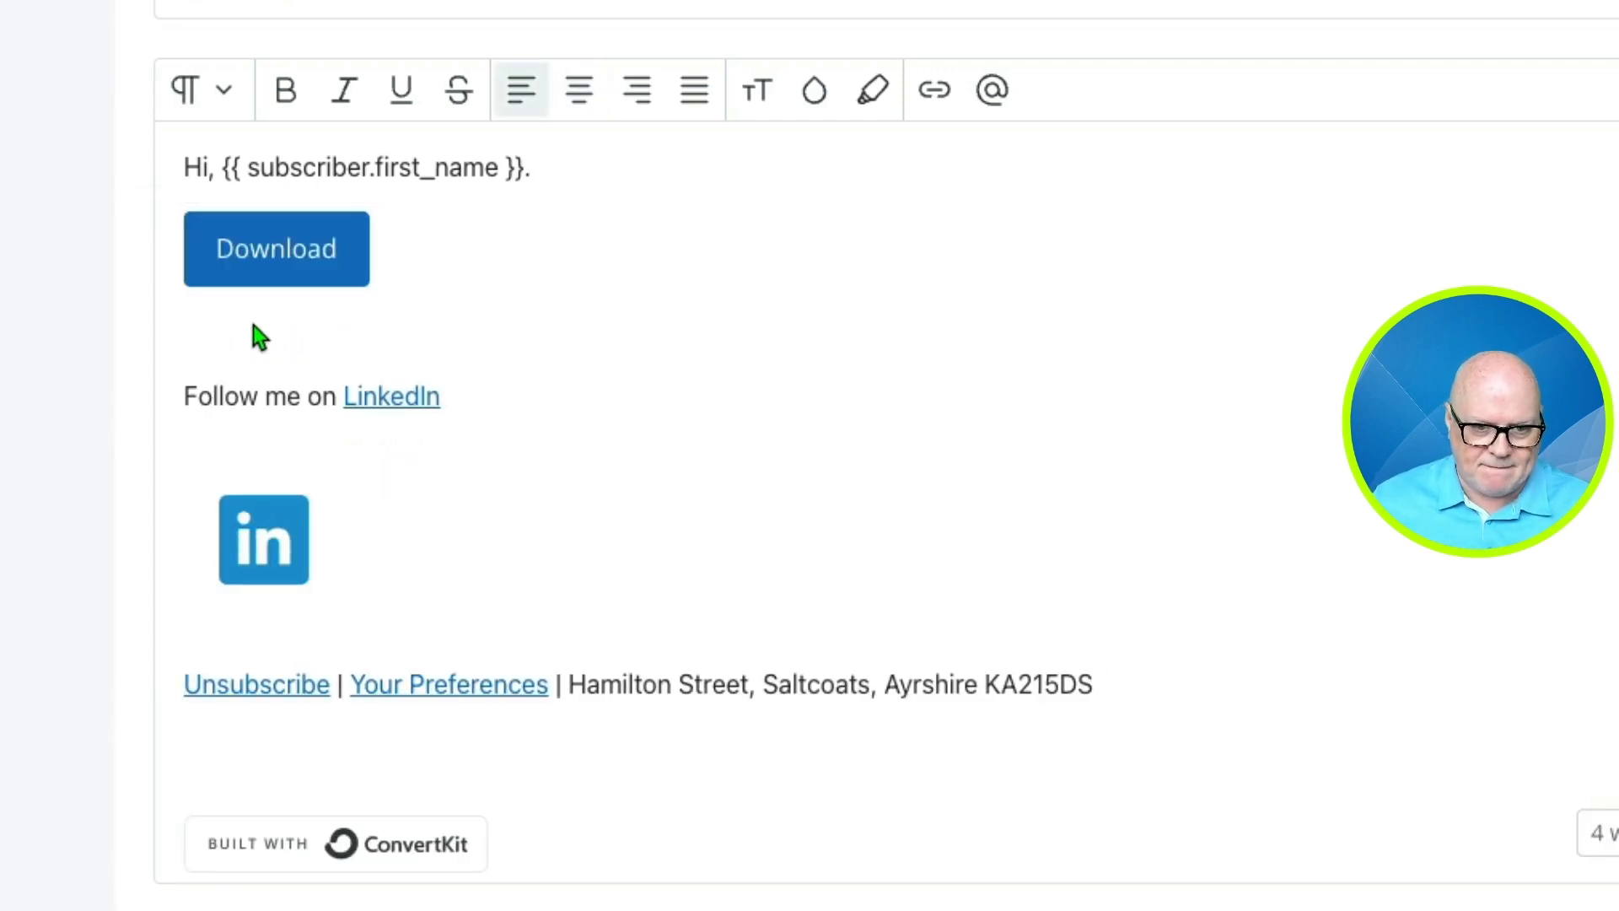
{"action": "left_click", "coordinate": [433, 263]}
{"action": "key", "text": "Return"}
{"action": "key", "text": "Return"}
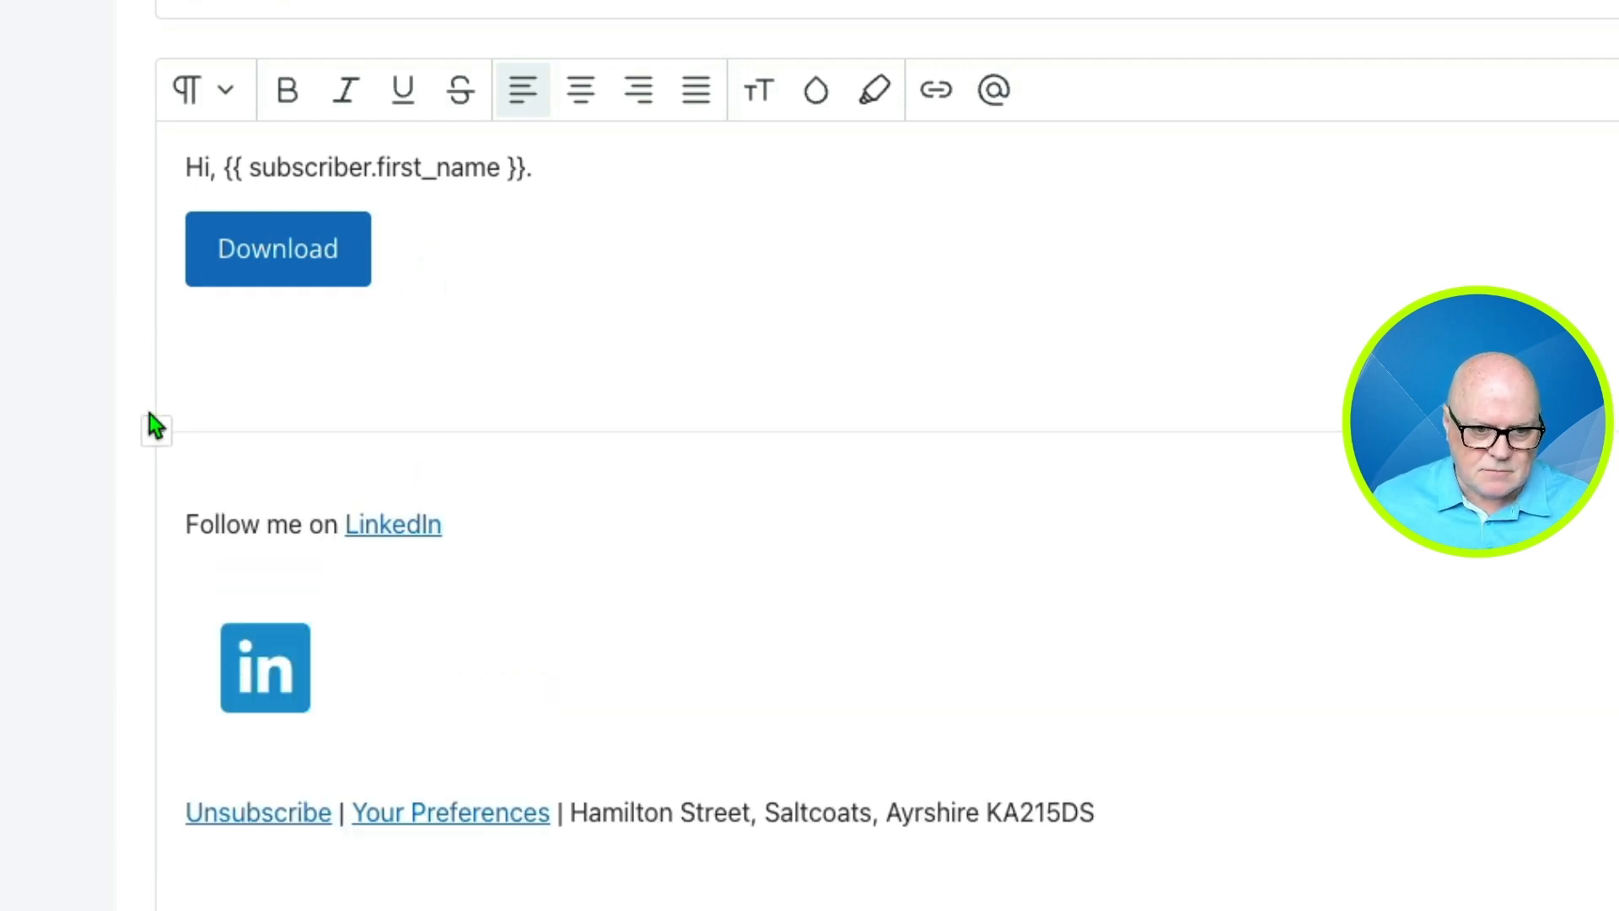
Insert a level 1 heading below the Download button reading "New Product Coming Soon...".
{"action": "left_click", "coordinate": [156, 428]}
{"action": "left_click", "coordinate": [498, 523]}
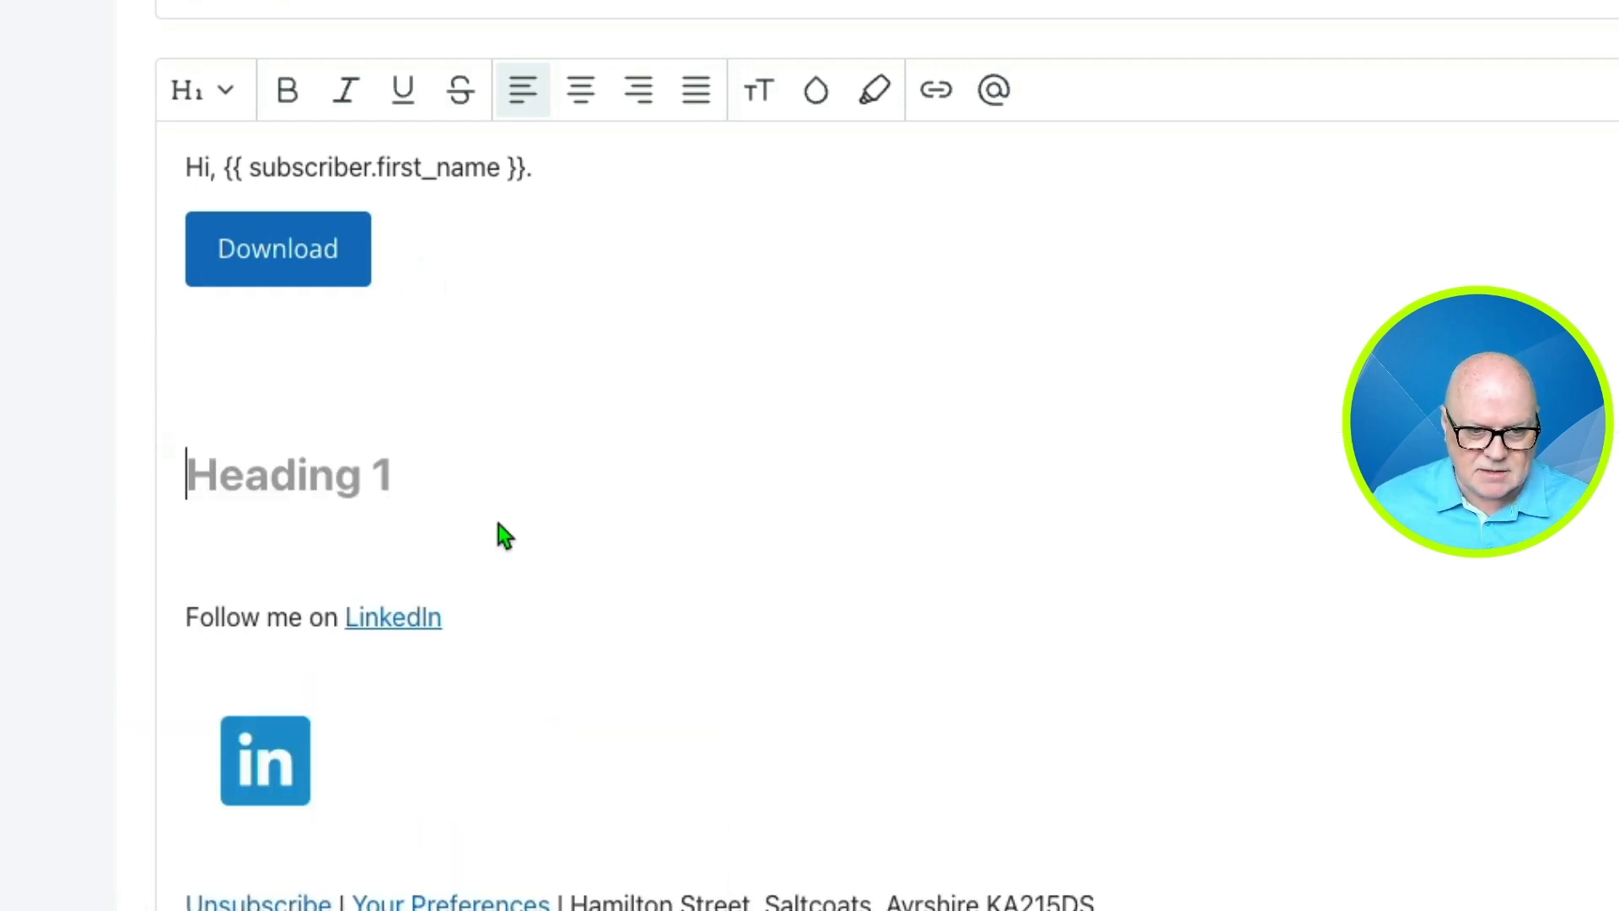
{"action": "type", "text": "N"}
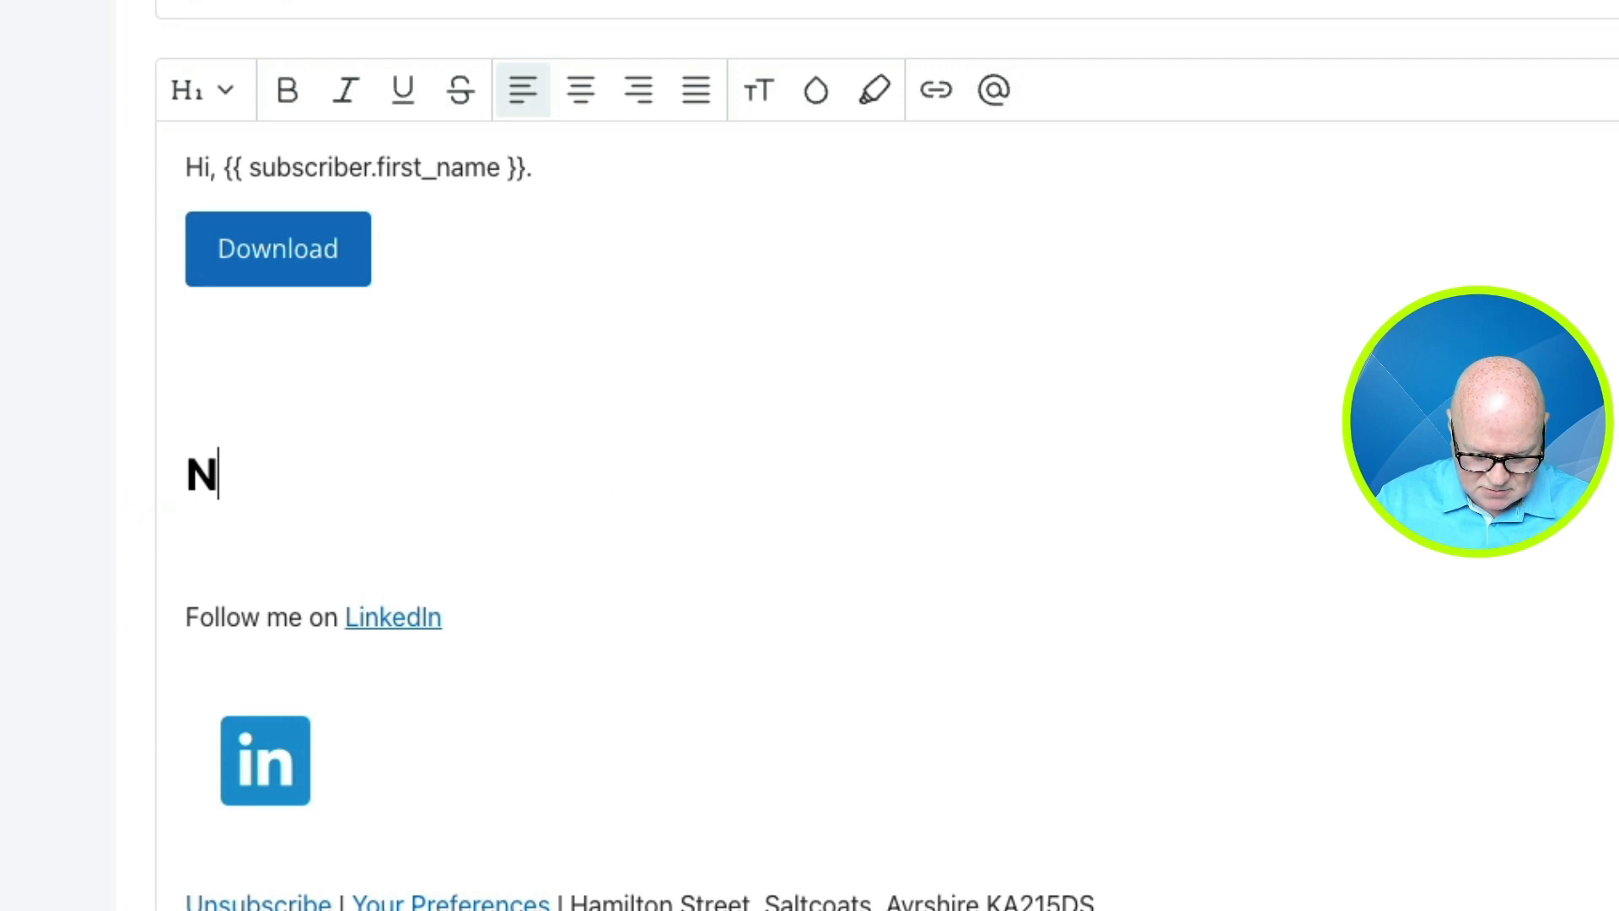
{"action": "type", "text": "ew Pro"}
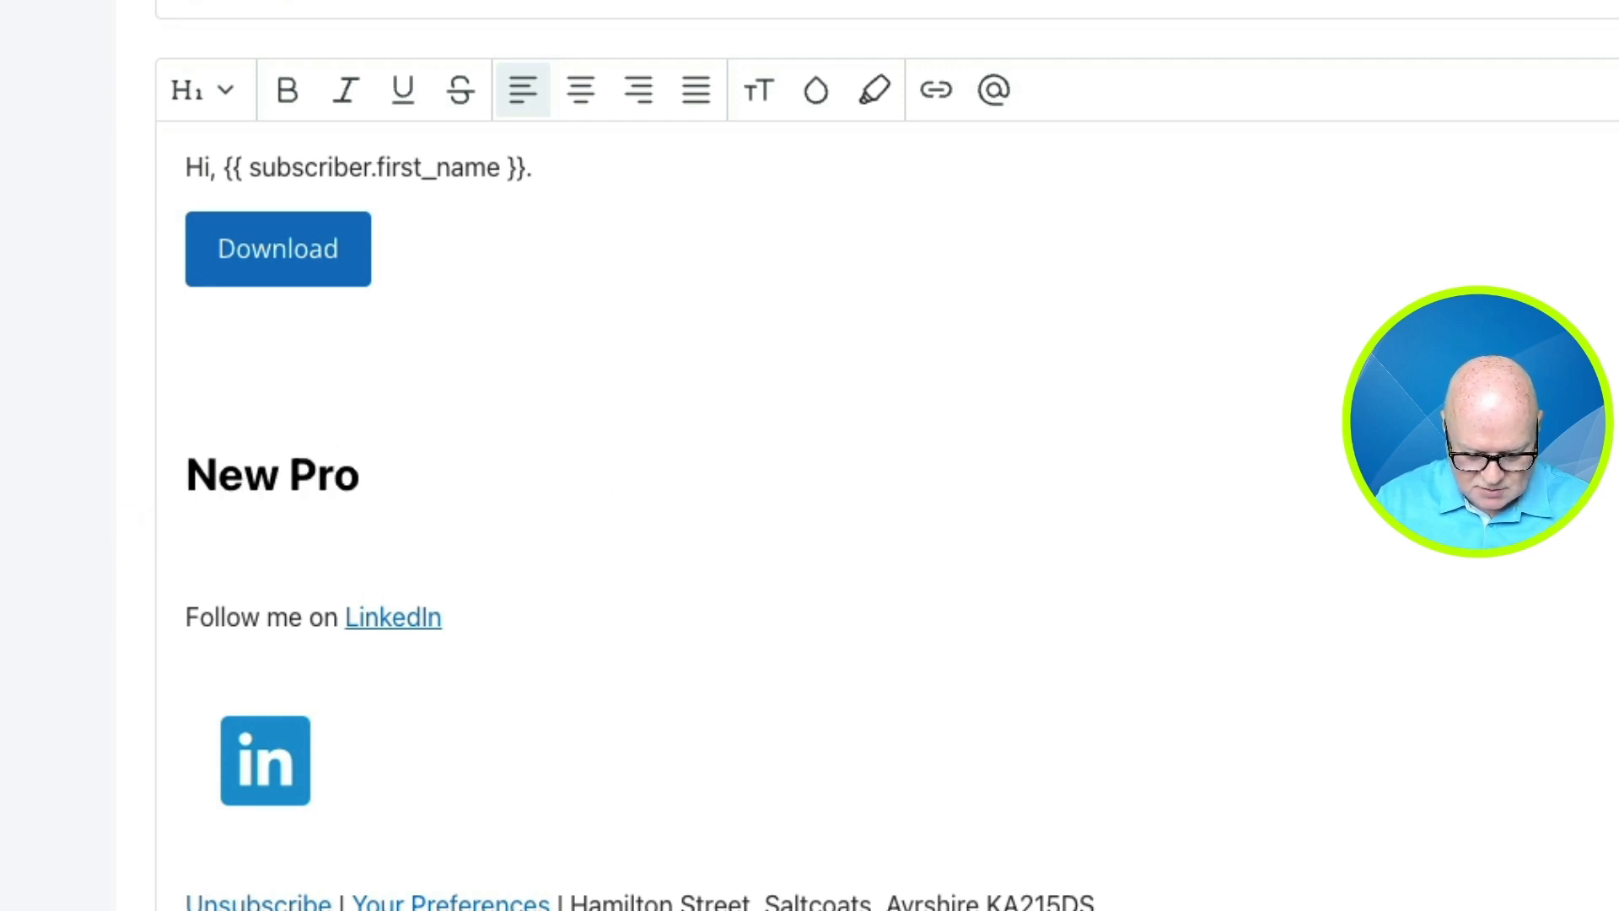
{"action": "type", "text": "duc"}
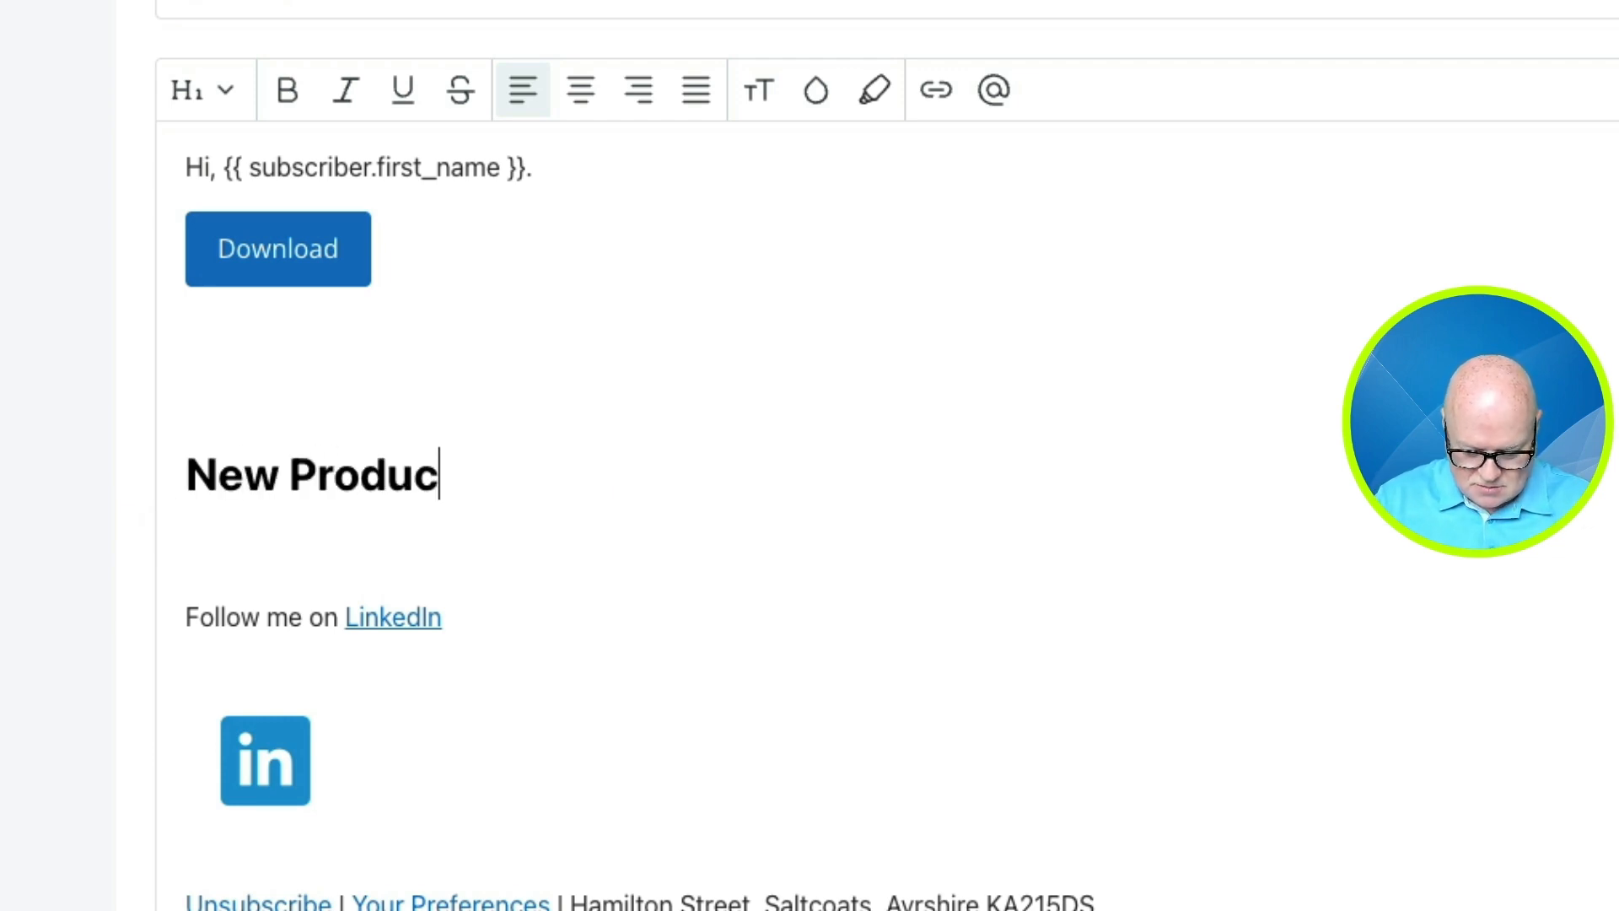
{"action": "type", "text": "t Coming Soo"}
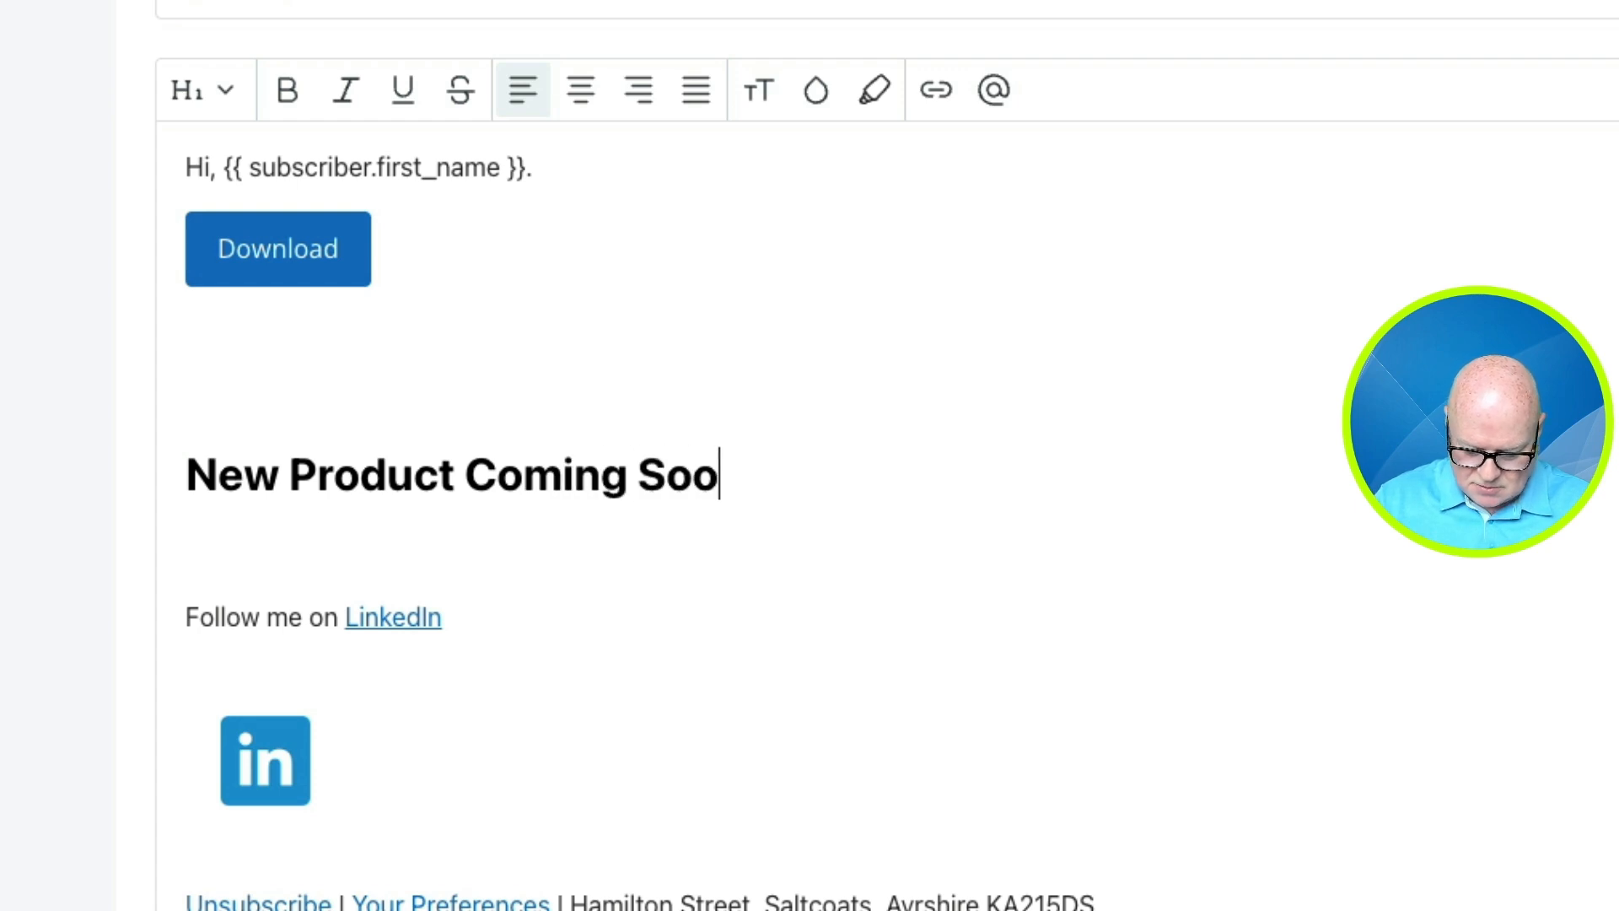
{"action": "type", "text": "n..."}
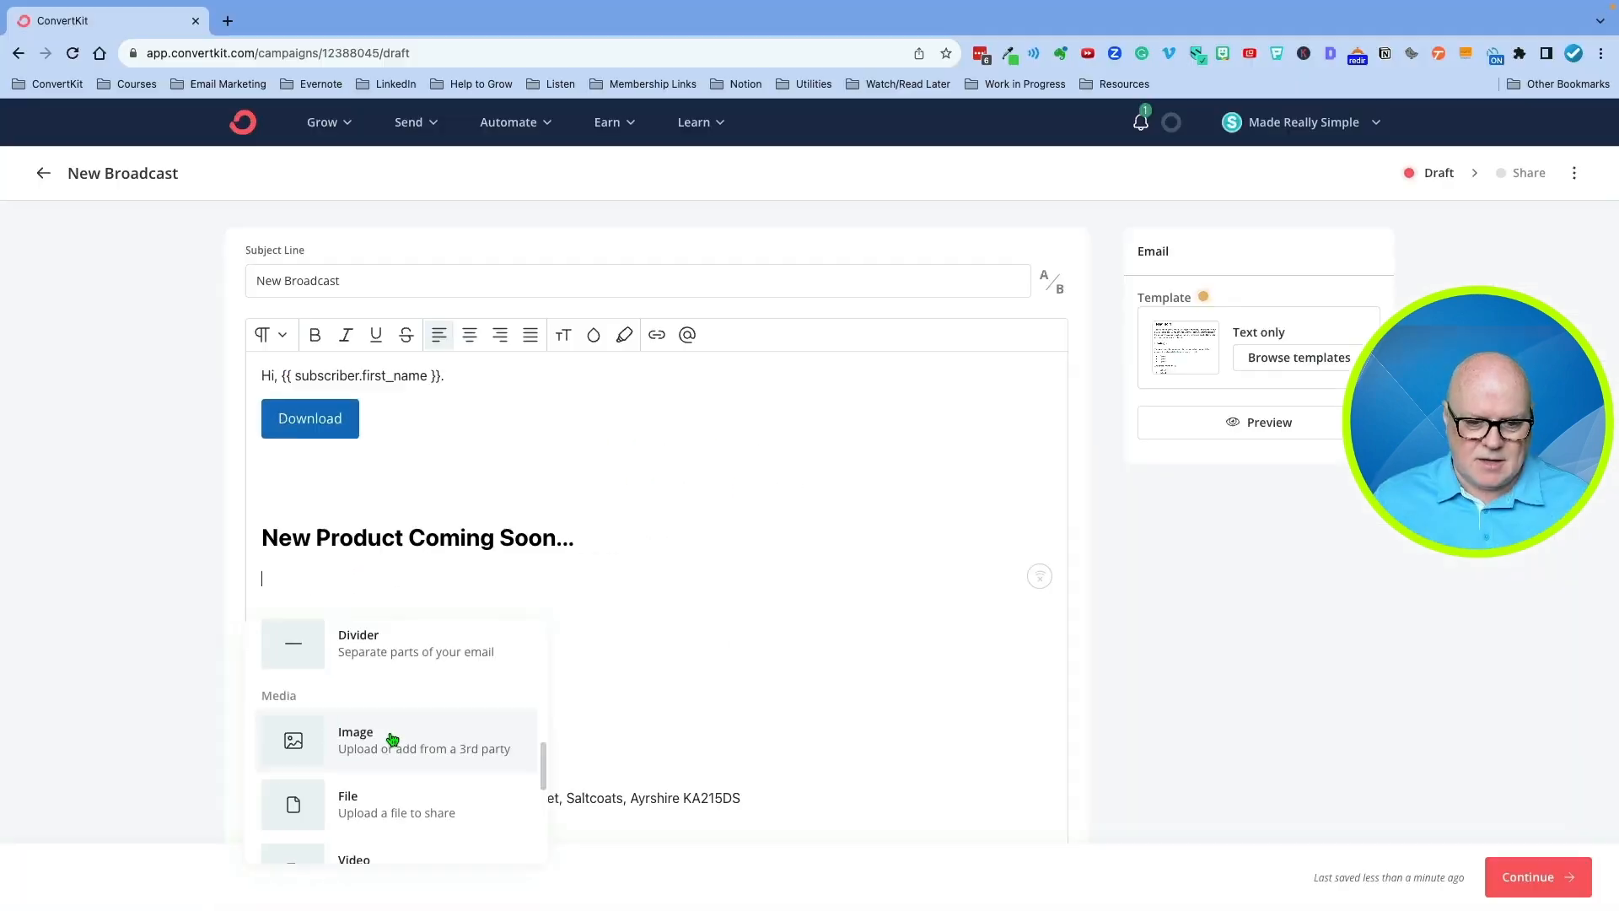
Insert "The Thursday Email Club" image from the recent uploads below the heading.
{"action": "left_click", "coordinate": [391, 739]}
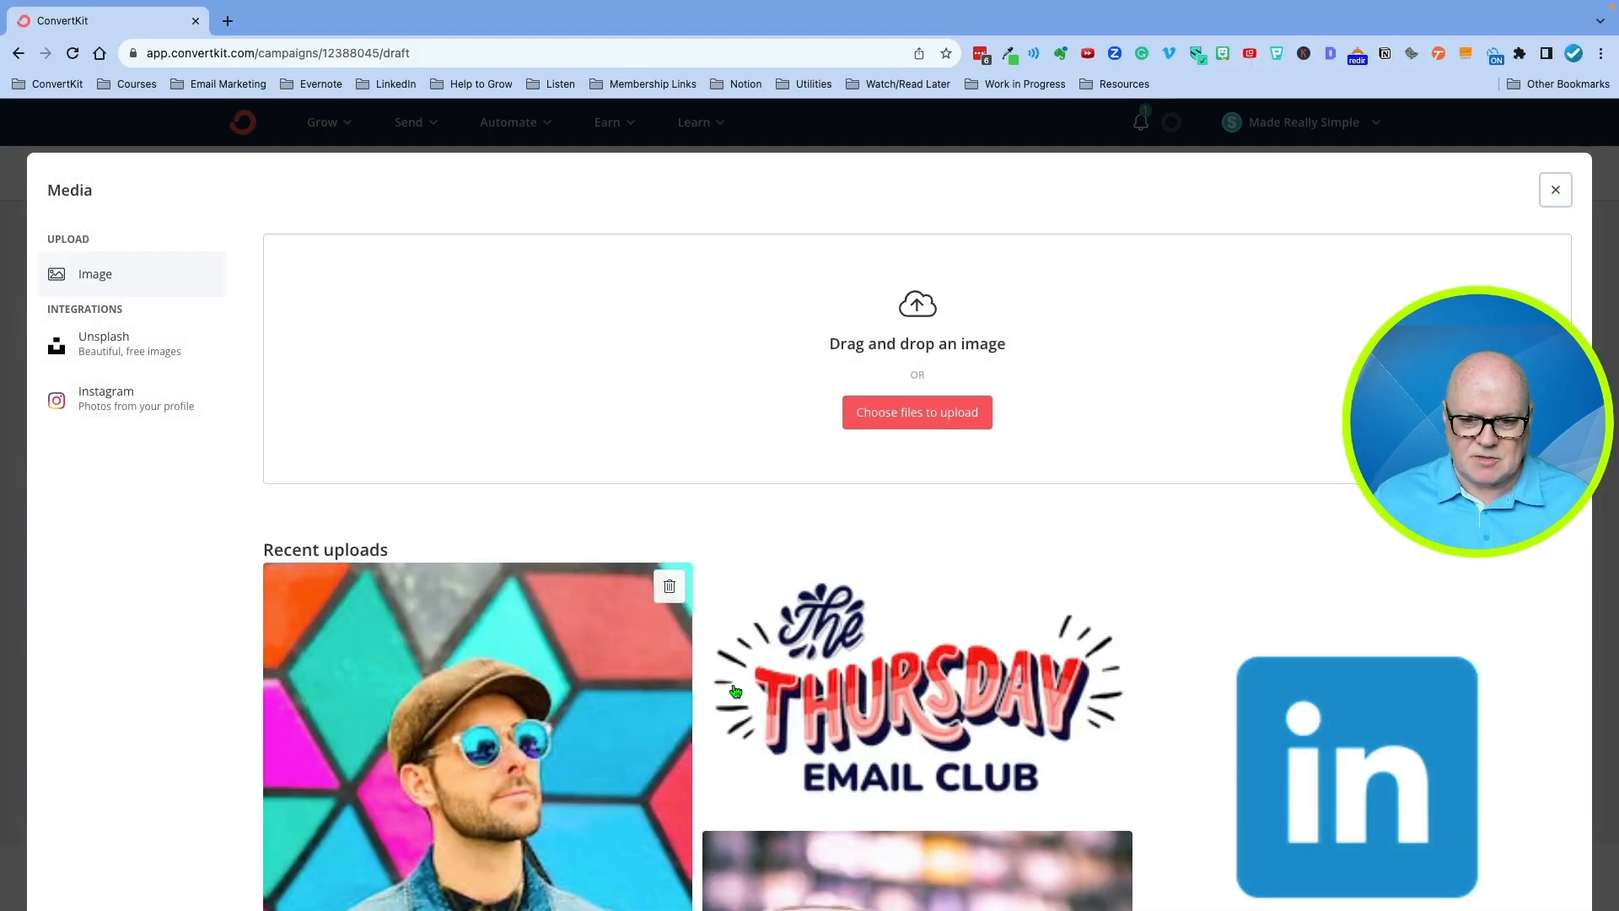
{"action": "left_click", "coordinate": [759, 705]}
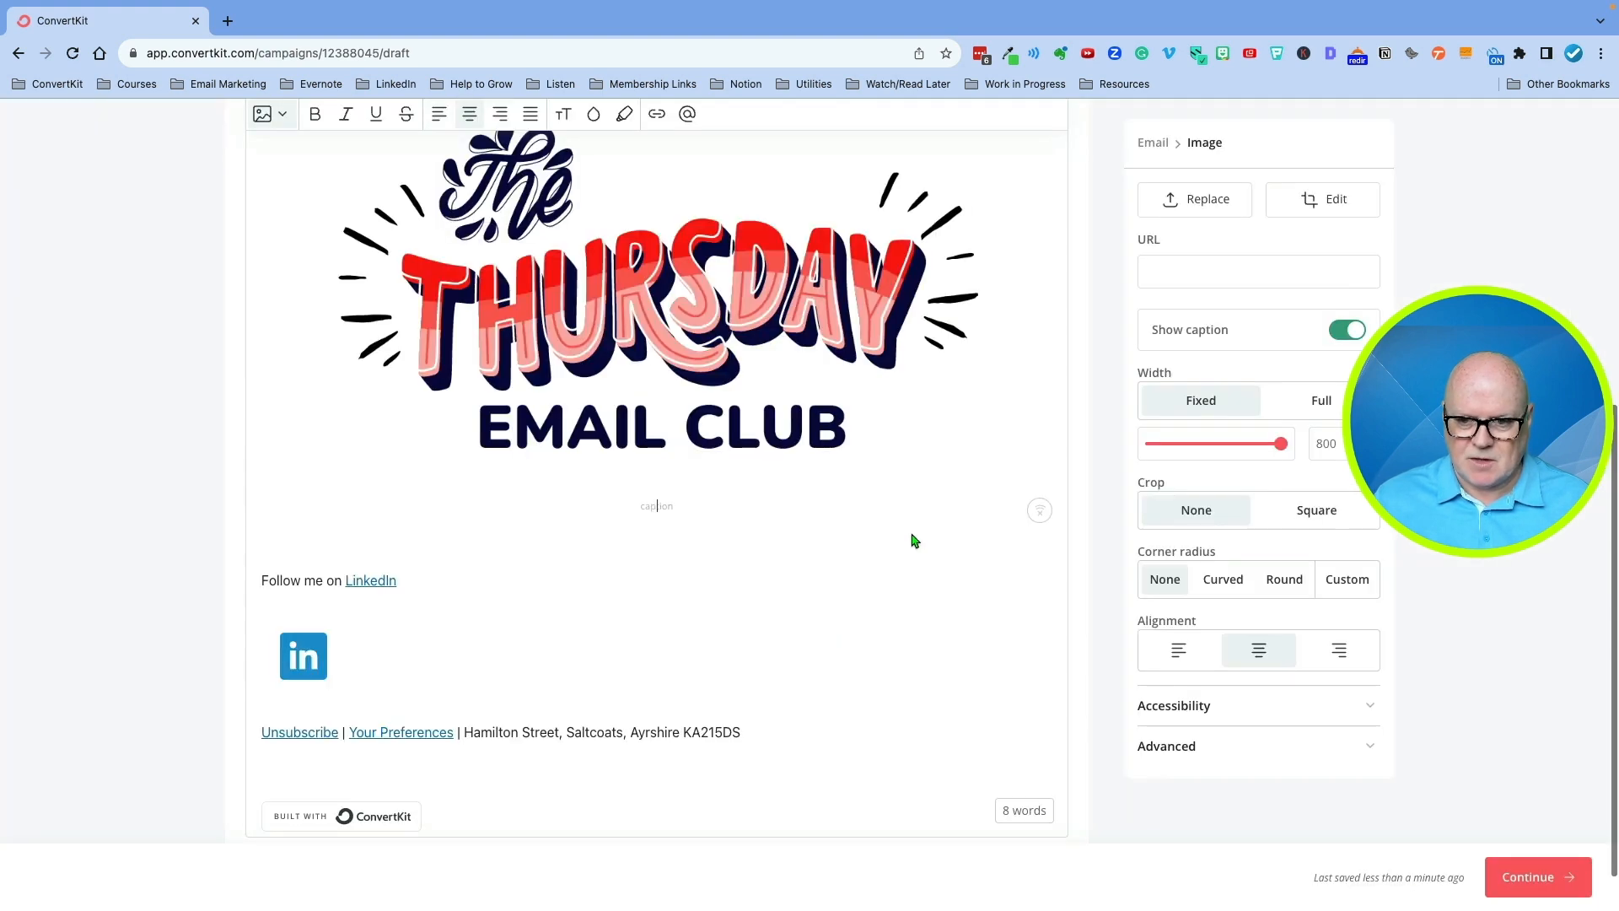
Reduce "The Thursday Email Club" image to a fixed width of 319 and align it left.
{"action": "scroll", "coordinate": [765, 451], "scroll_direction": "up", "scroll_amount": 2}
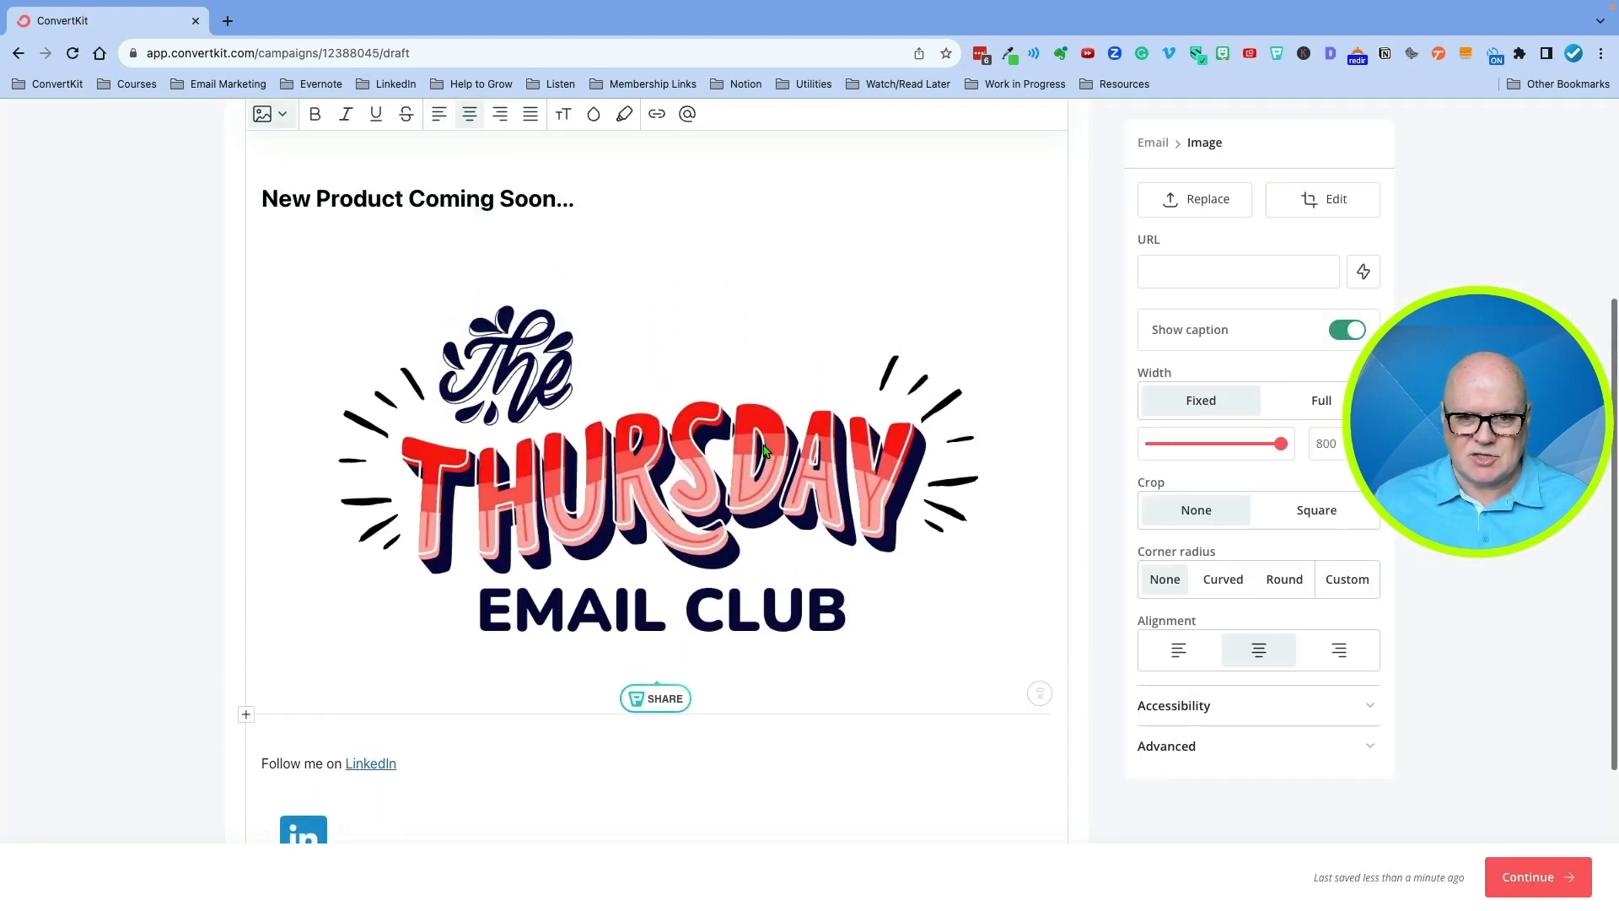
{"action": "left_click_drag", "start_coordinate": [1280, 443], "coordinate": [1202, 445]}
{"action": "left_click", "coordinate": [1178, 650]}
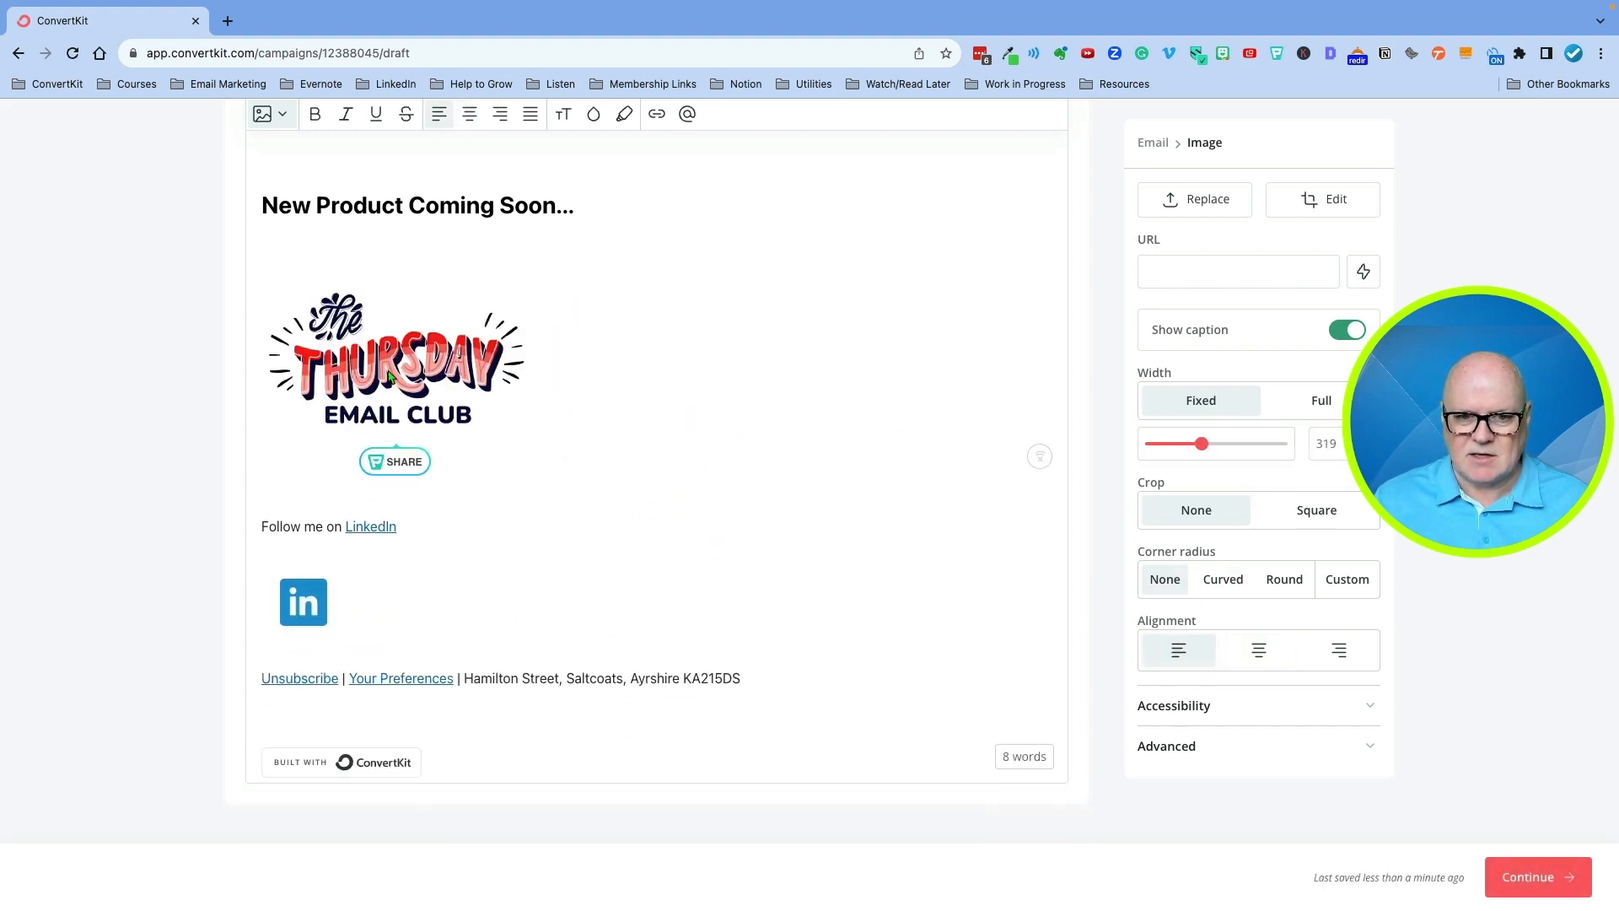
Try wrapping text around the image, switch wrapping off again and restore the image's left alignment.
{"action": "left_click", "coordinate": [1180, 747]}
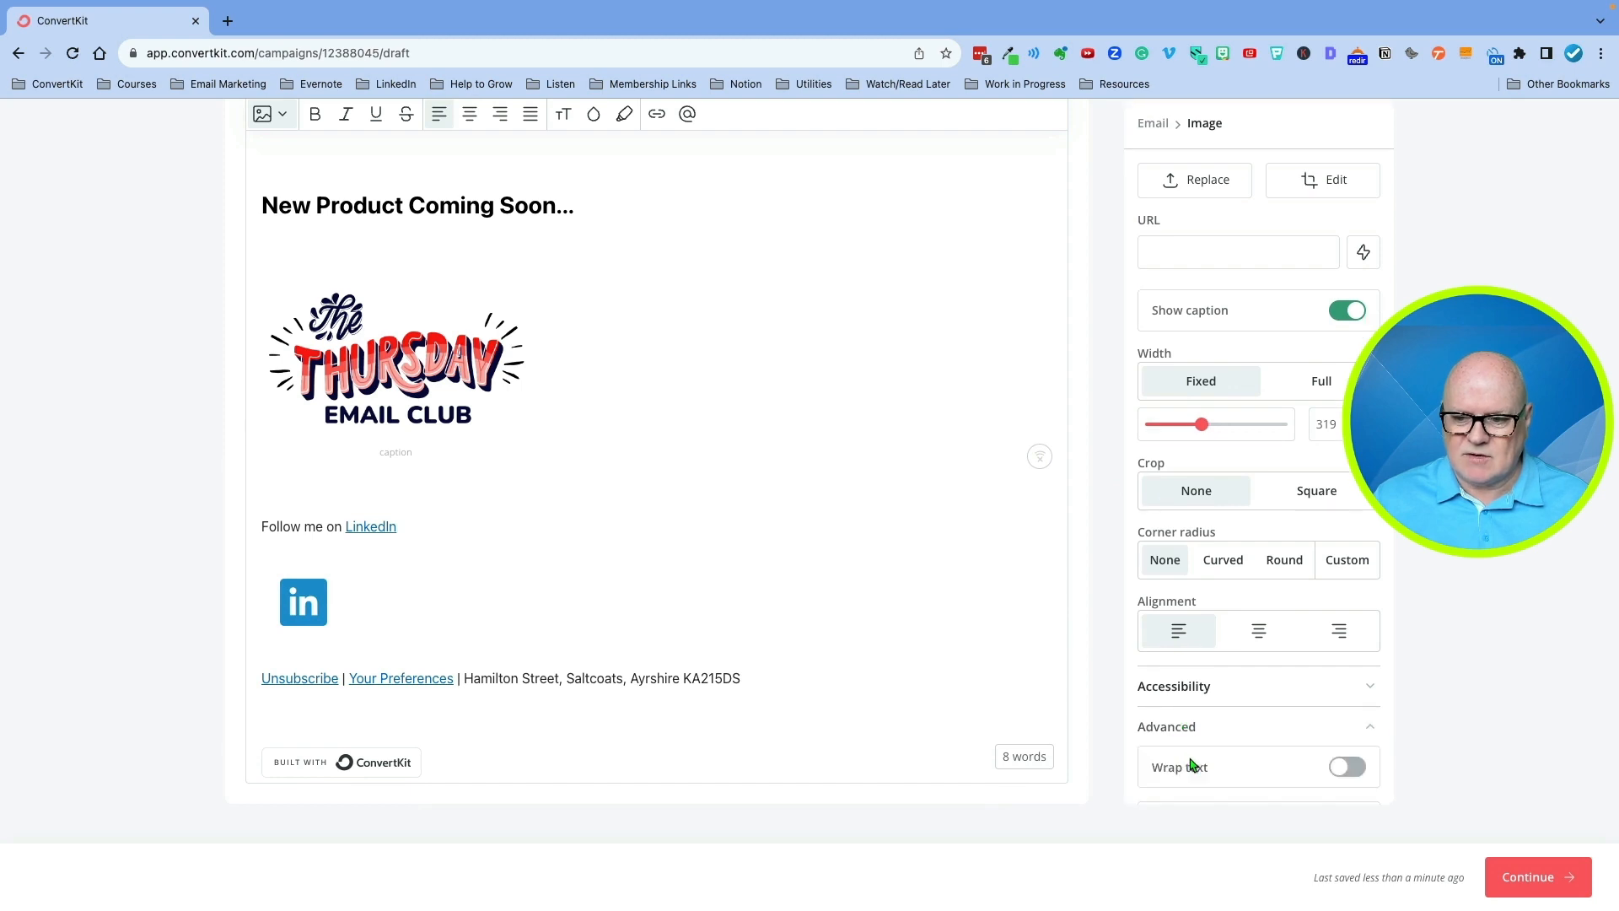
{"action": "left_click", "coordinate": [1350, 767]}
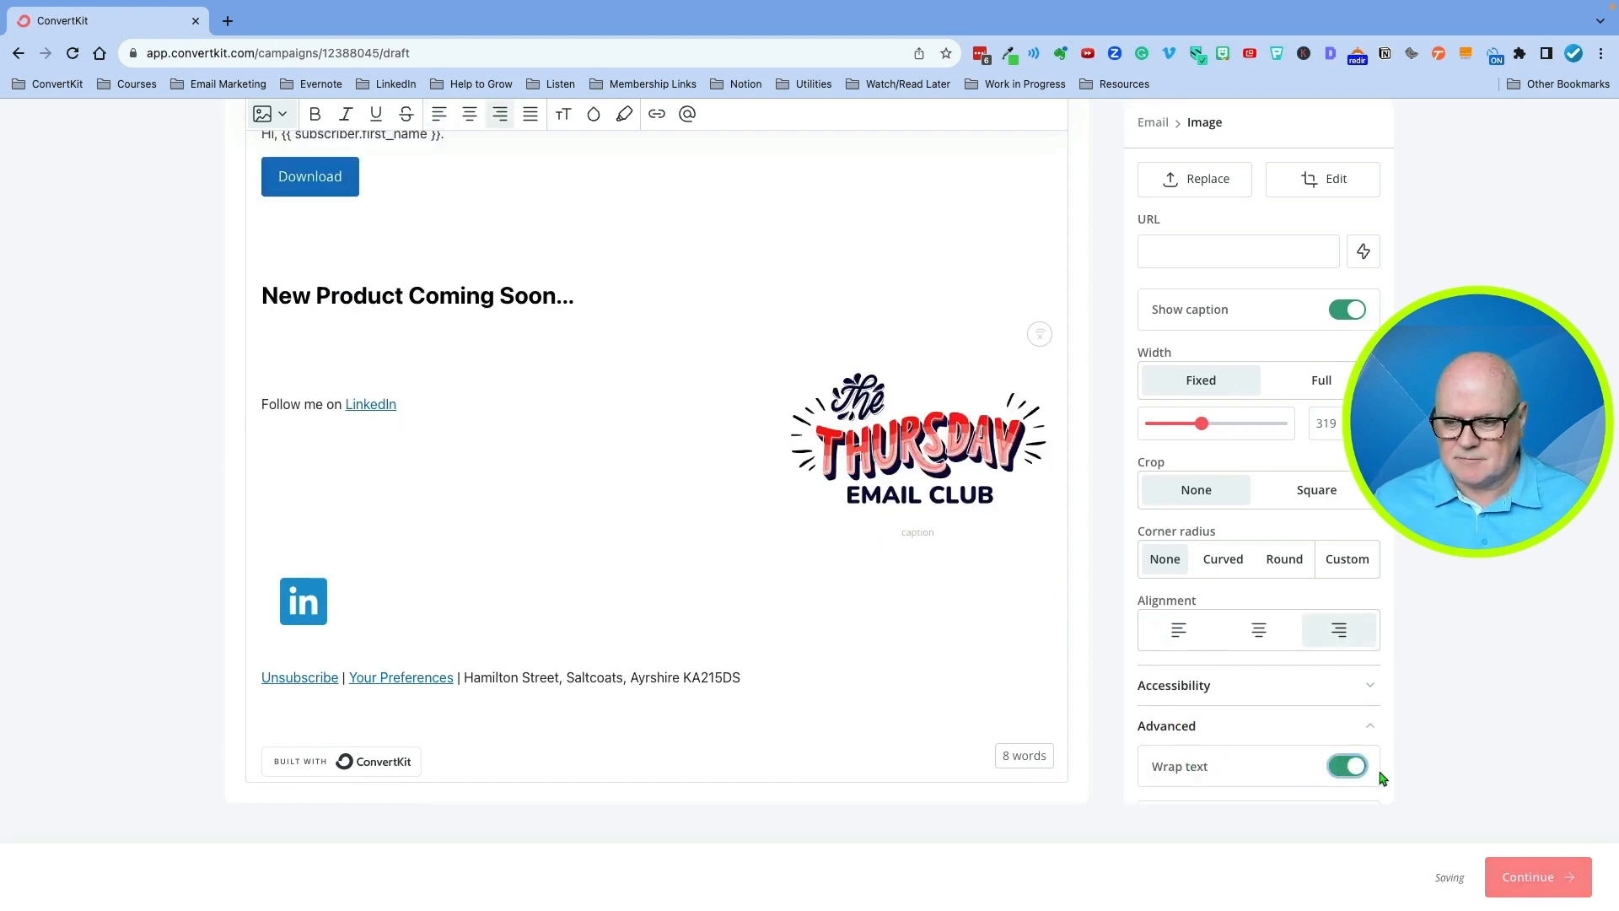
{"action": "left_click", "coordinate": [1341, 769]}
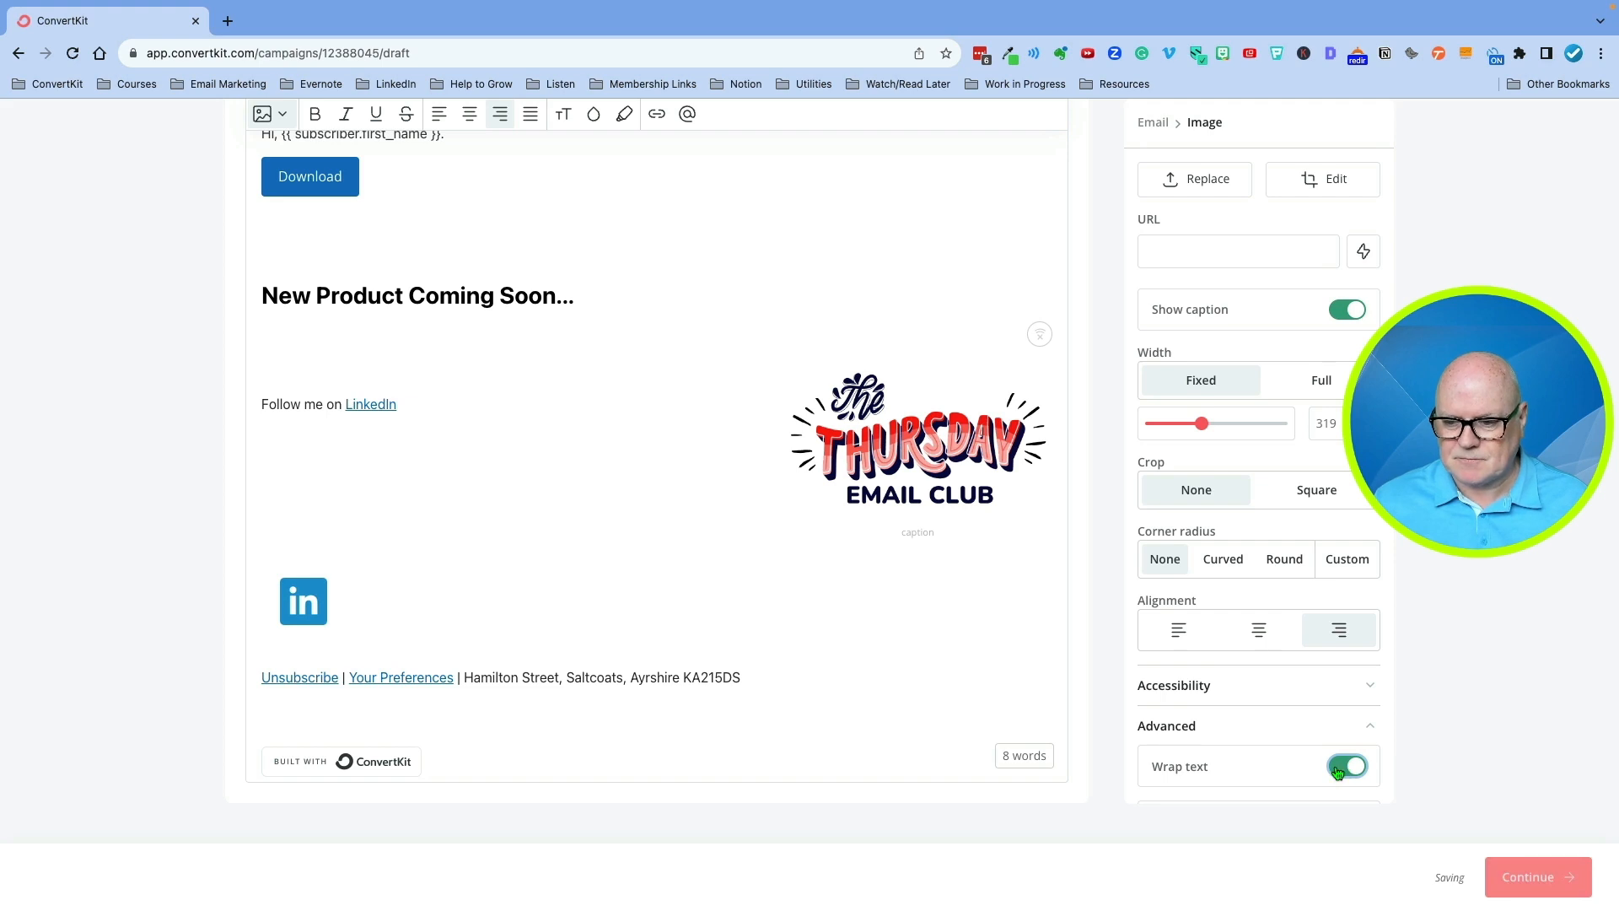
{"action": "left_click", "coordinate": [1178, 634]}
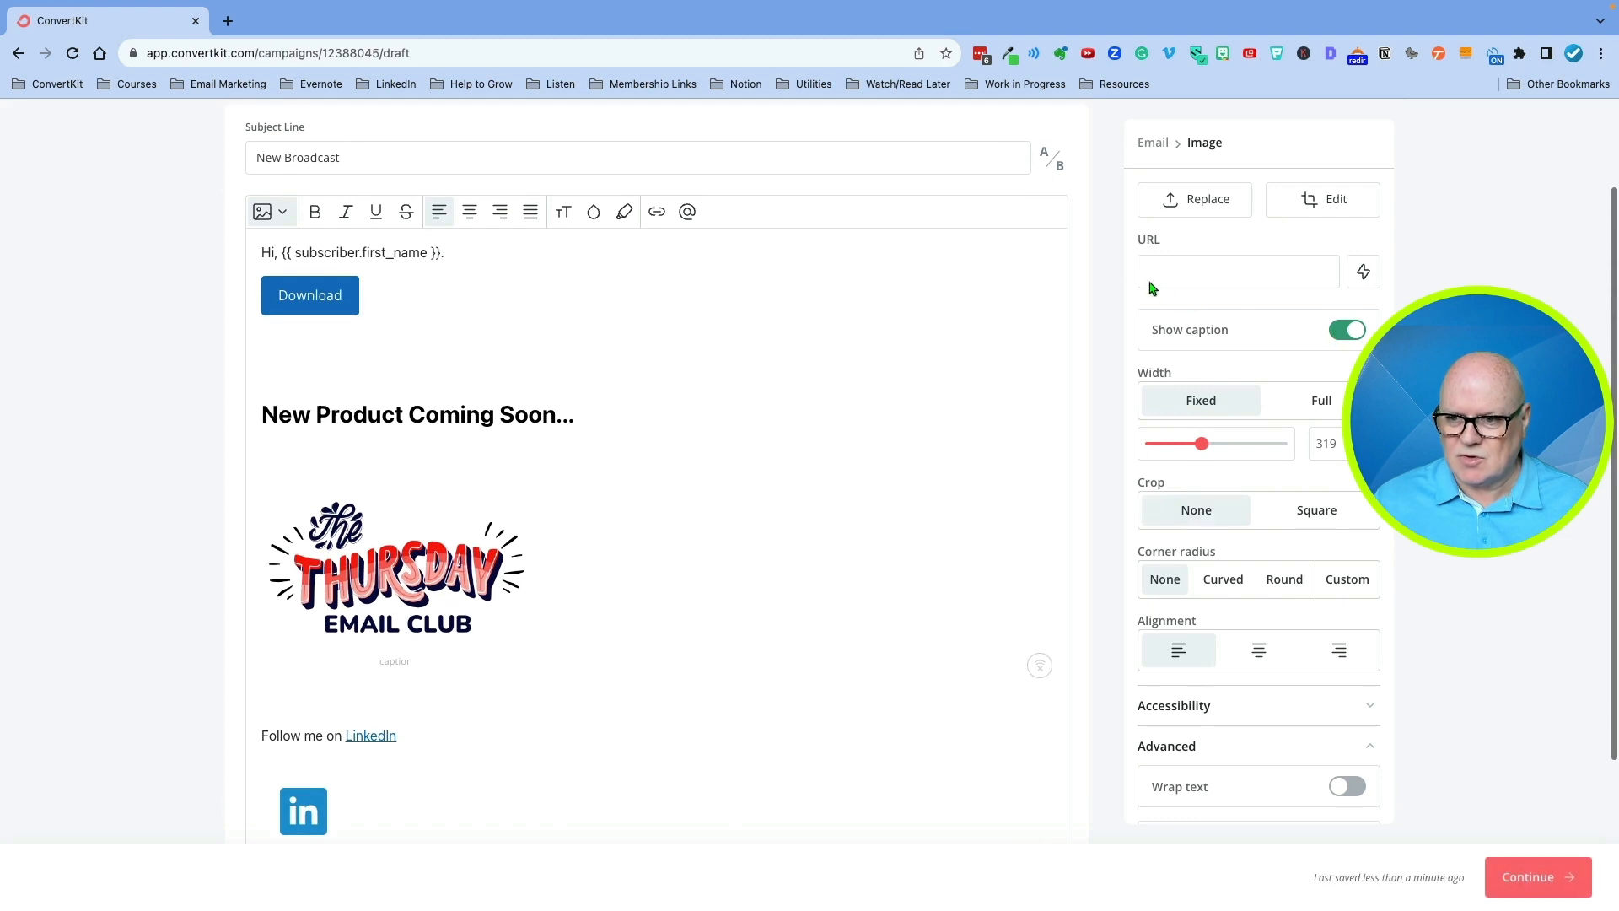
{"action": "left_click", "coordinate": [1179, 268]}
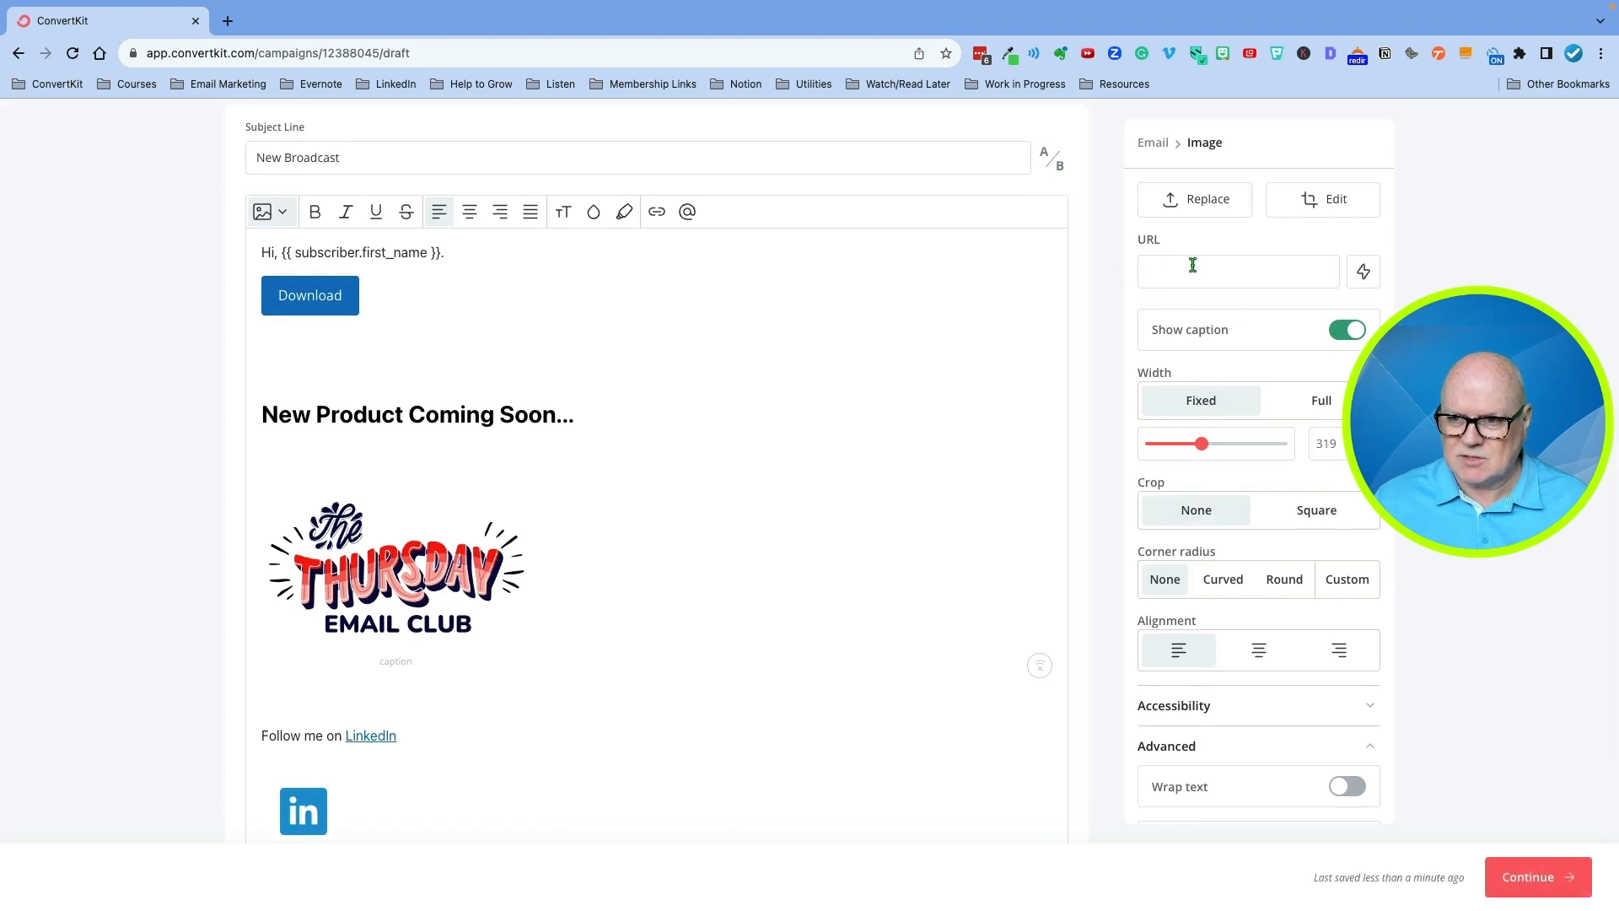
{"action": "left_click", "coordinate": [1097, 289]}
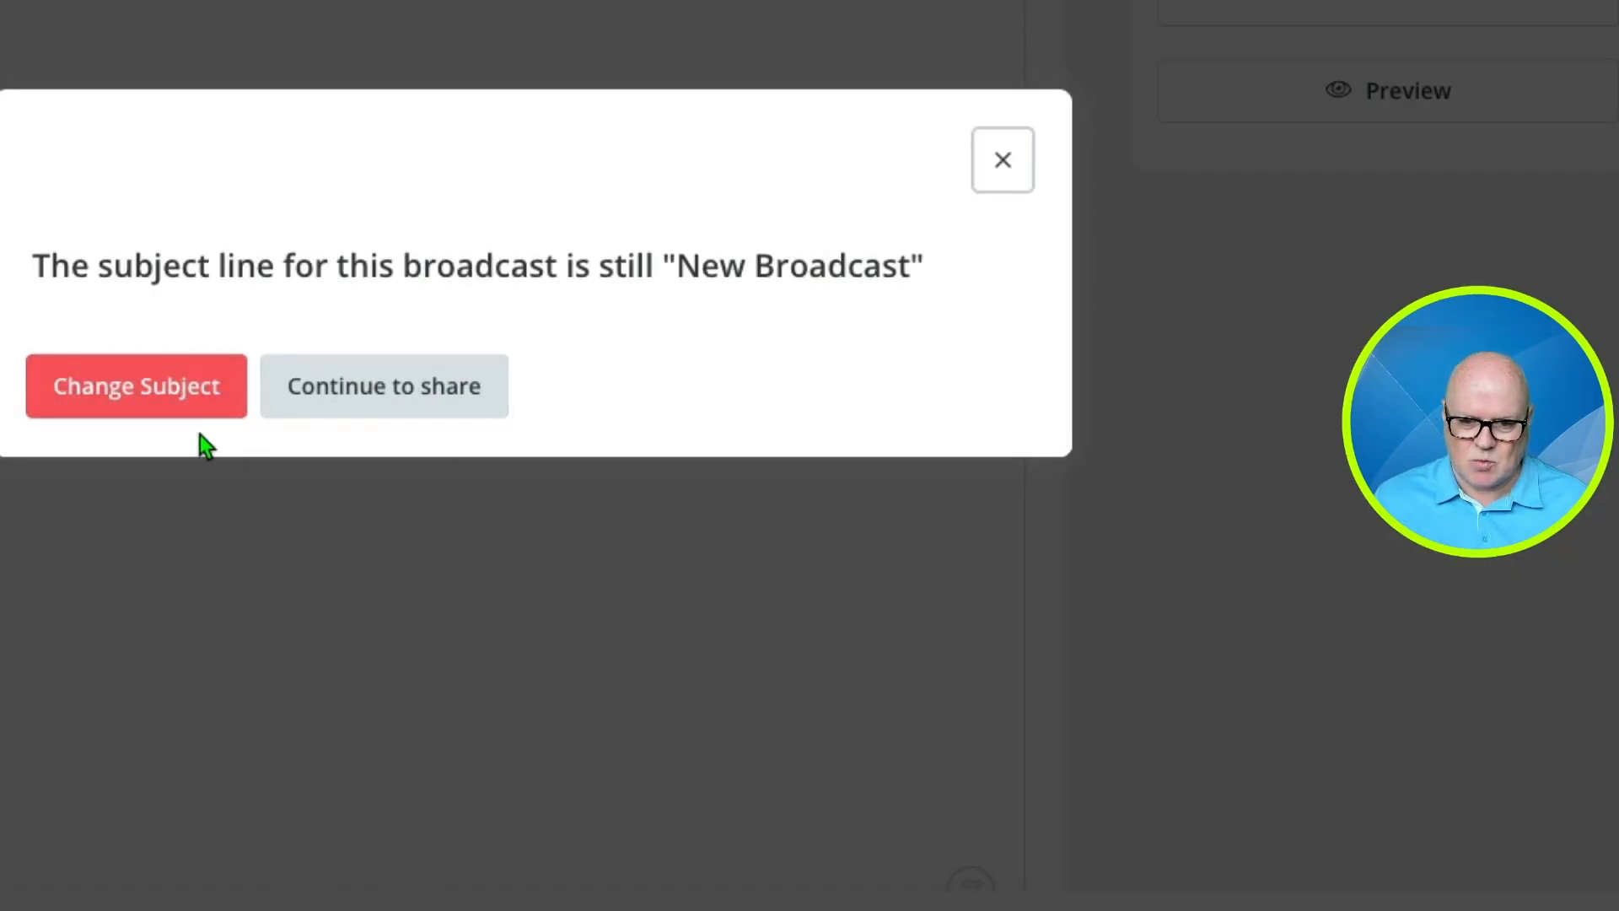
Change the broadcast's subject line to "Check this out..." and continue to the sharing settings.
{"action": "left_click", "coordinate": [199, 386]}
{"action": "left_click_drag", "start_coordinate": [209, 305], "coordinate": [4, 307]}
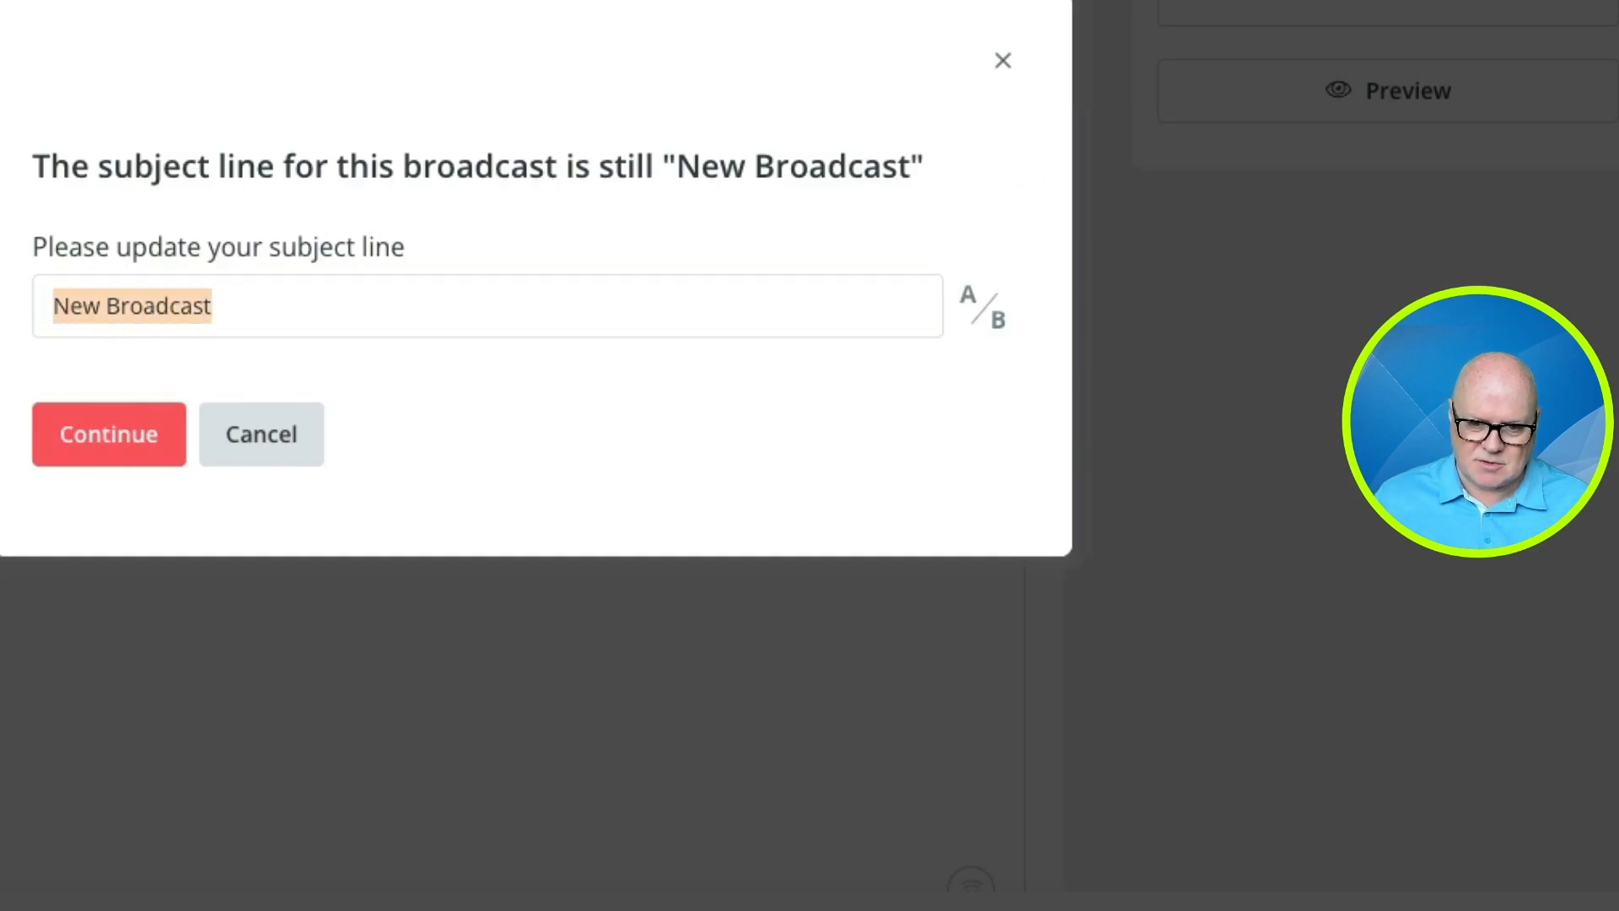
{"action": "type", "text": "Check th"}
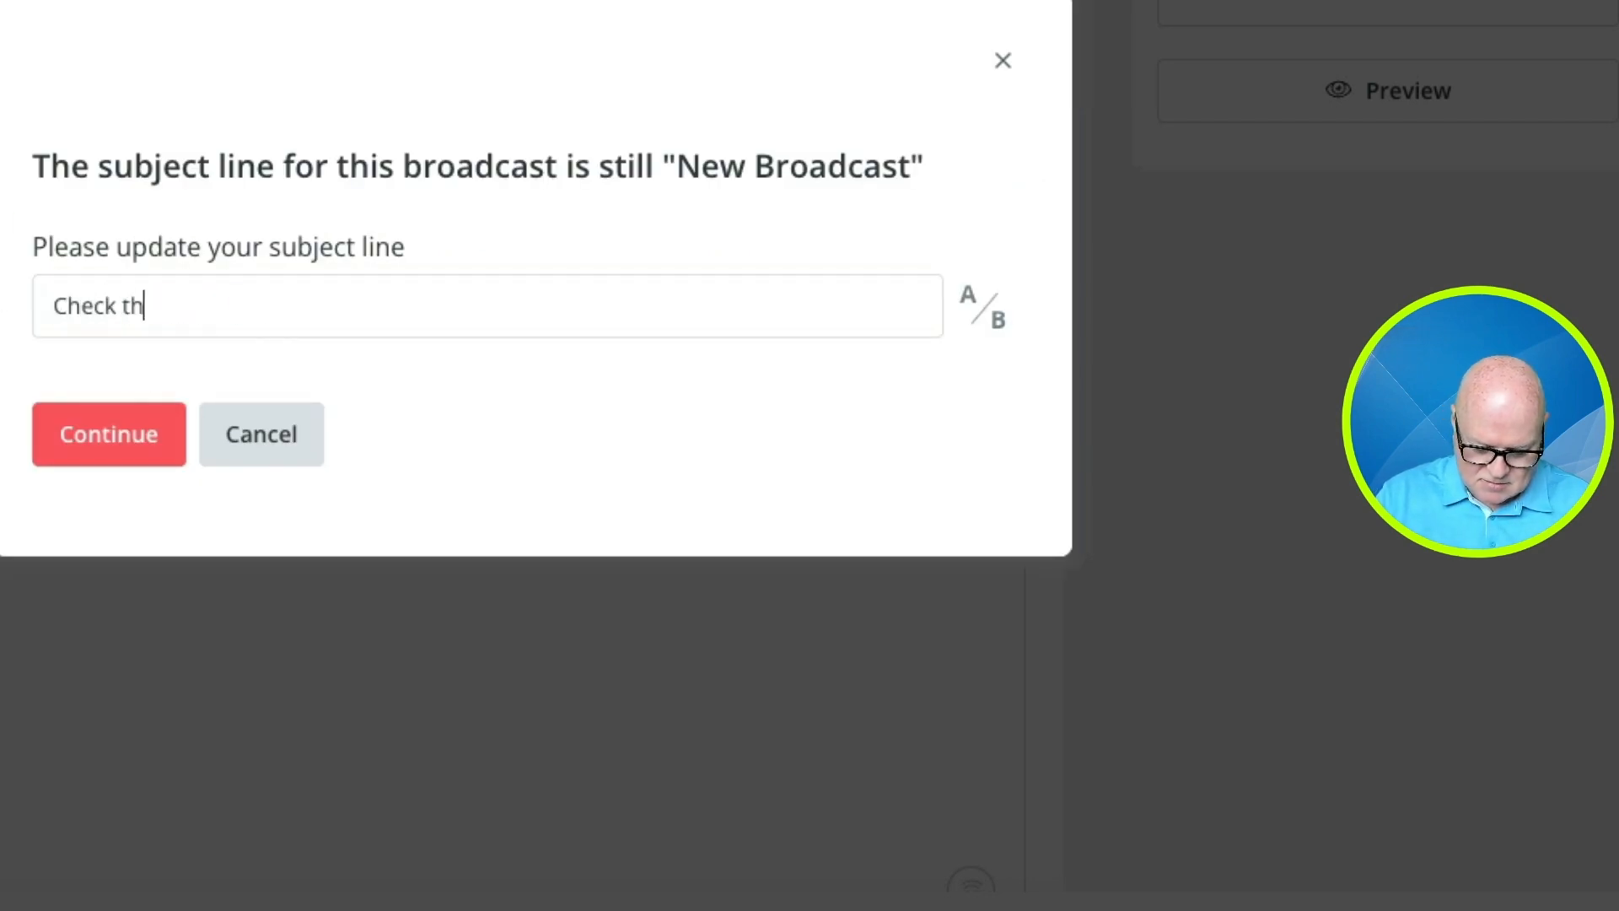
{"action": "type", "text": "is out..."}
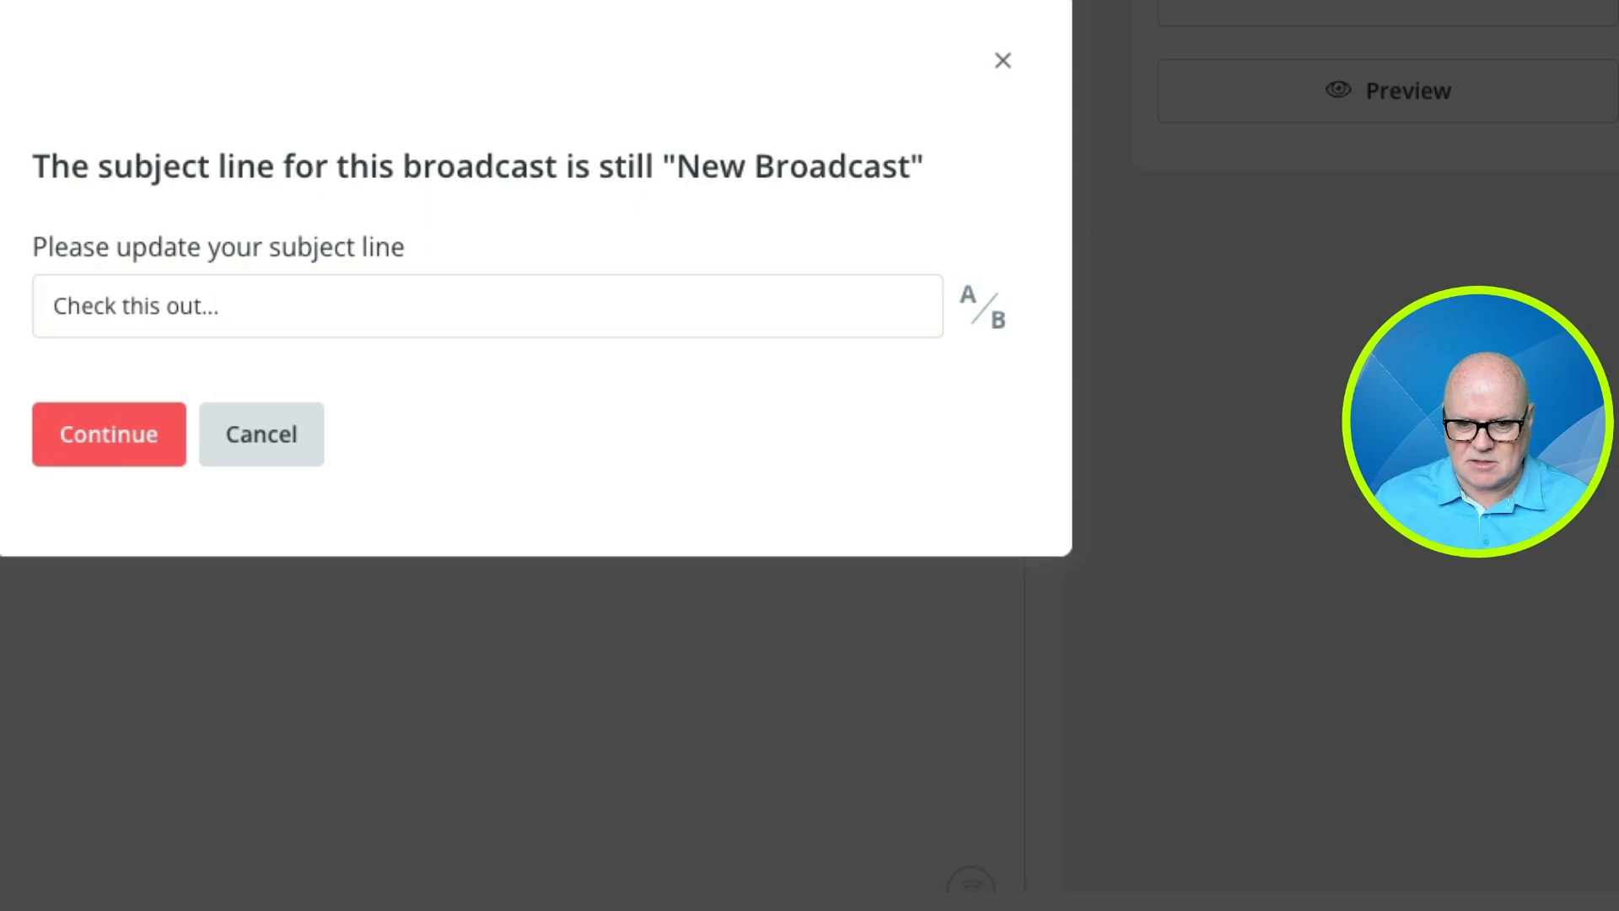
{"action": "left_click", "coordinate": [98, 452]}
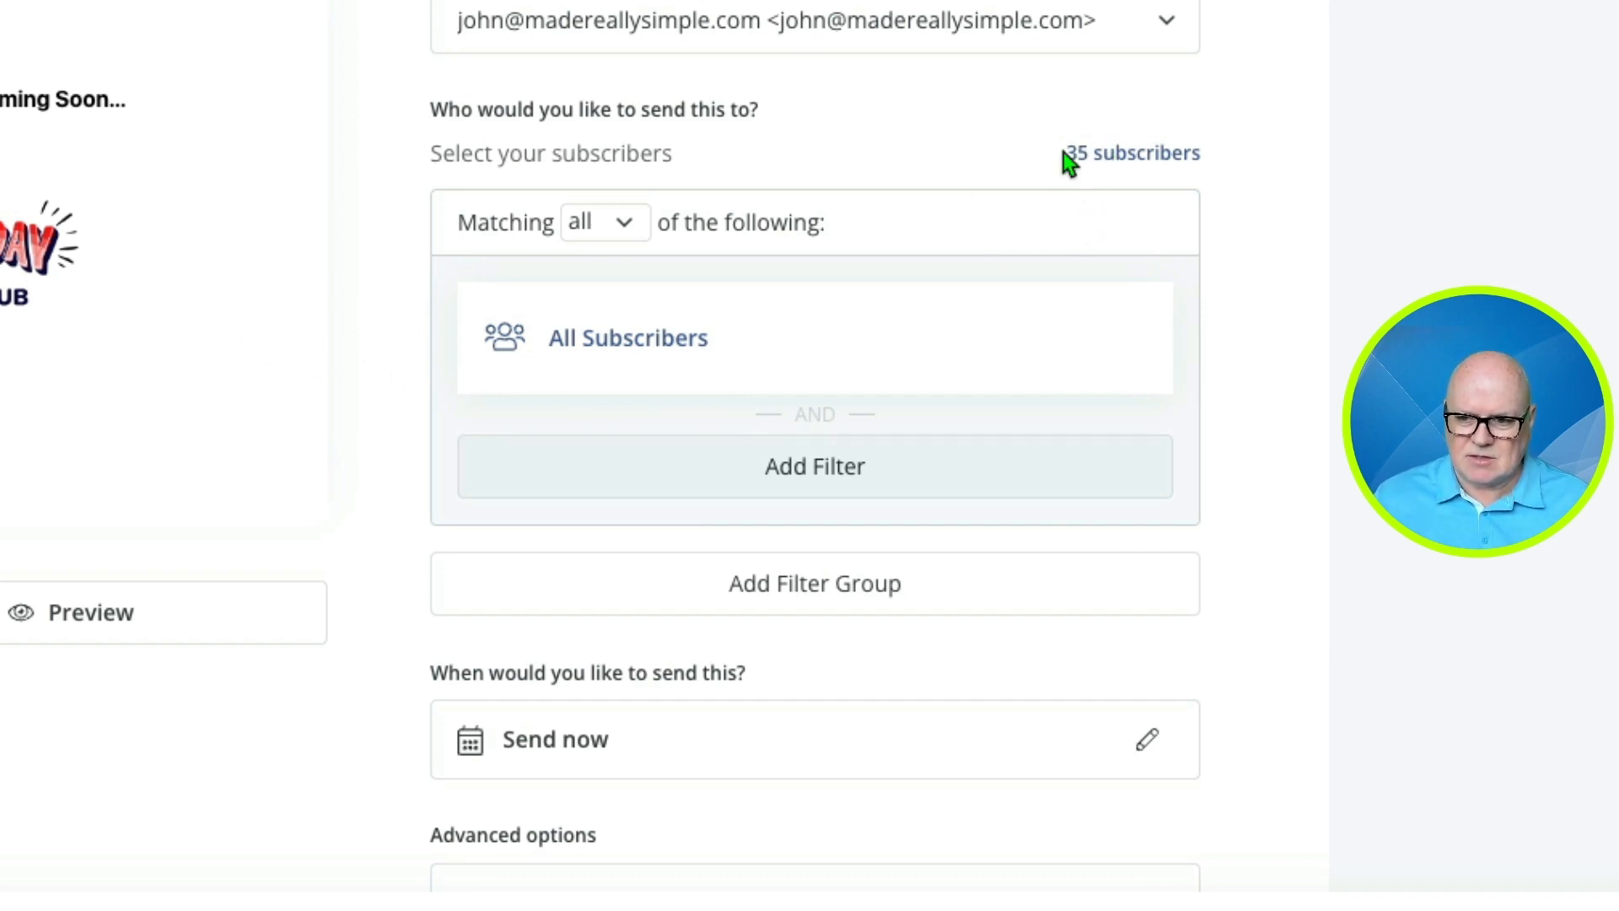
Replace the All Subscribers recipient filter with one for subscribers to the "7-Day Crash Course LP" form.
{"action": "left_click_drag", "start_coordinate": [1066, 152], "coordinate": [1190, 152]}
{"action": "left_click", "coordinate": [1035, 268]}
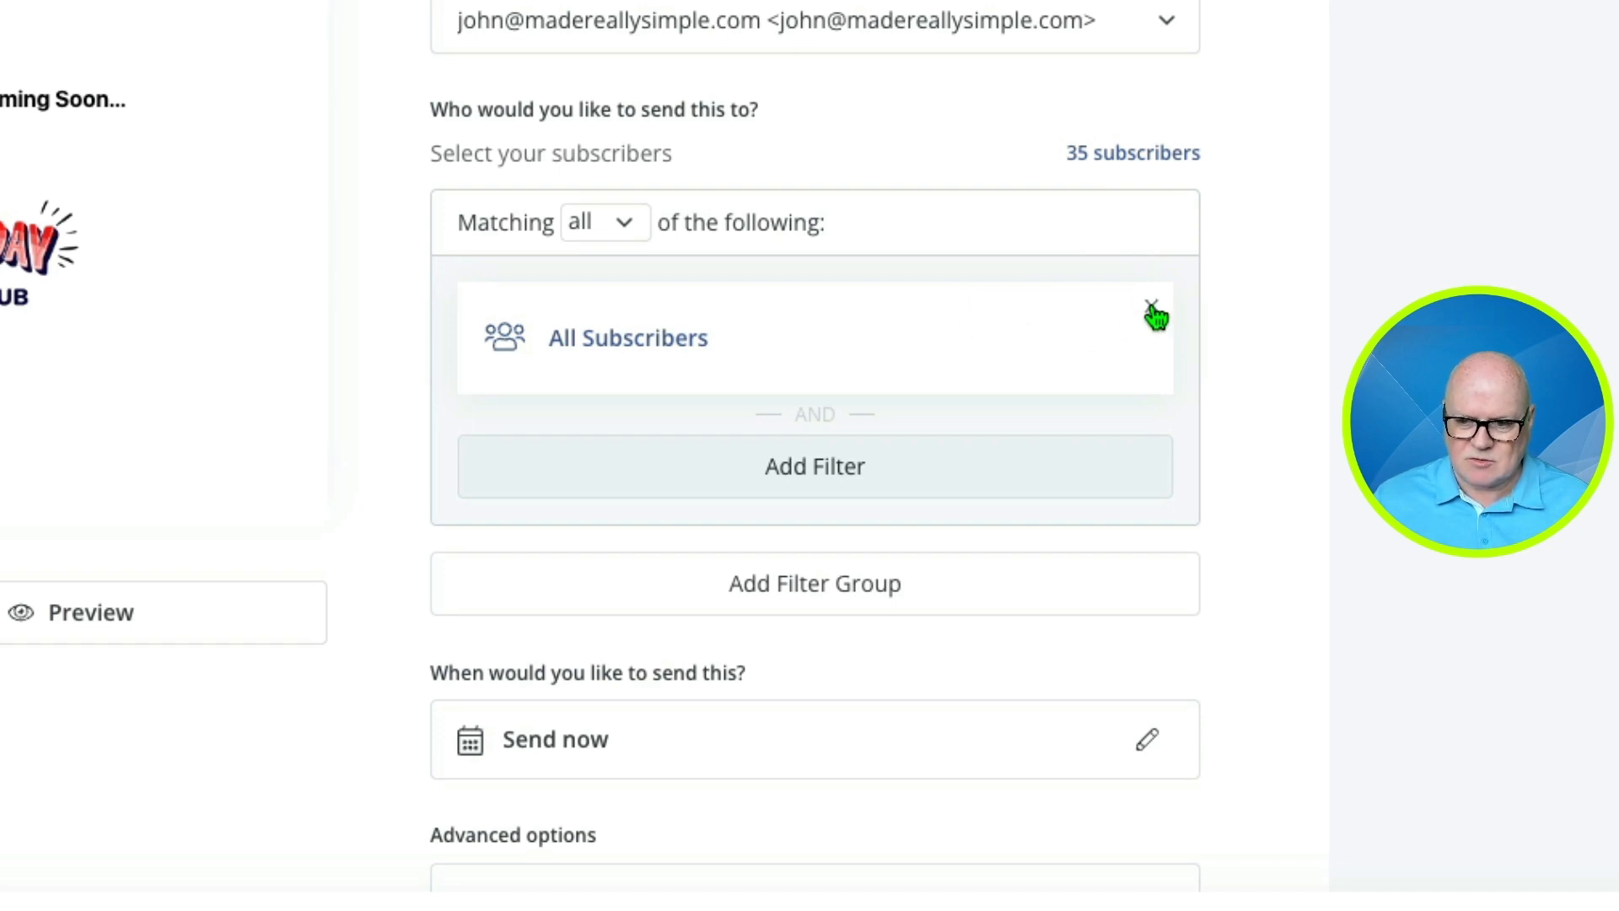
{"action": "left_click", "coordinate": [1152, 309]}
{"action": "left_click", "coordinate": [848, 319]}
{"action": "left_click", "coordinate": [826, 350]}
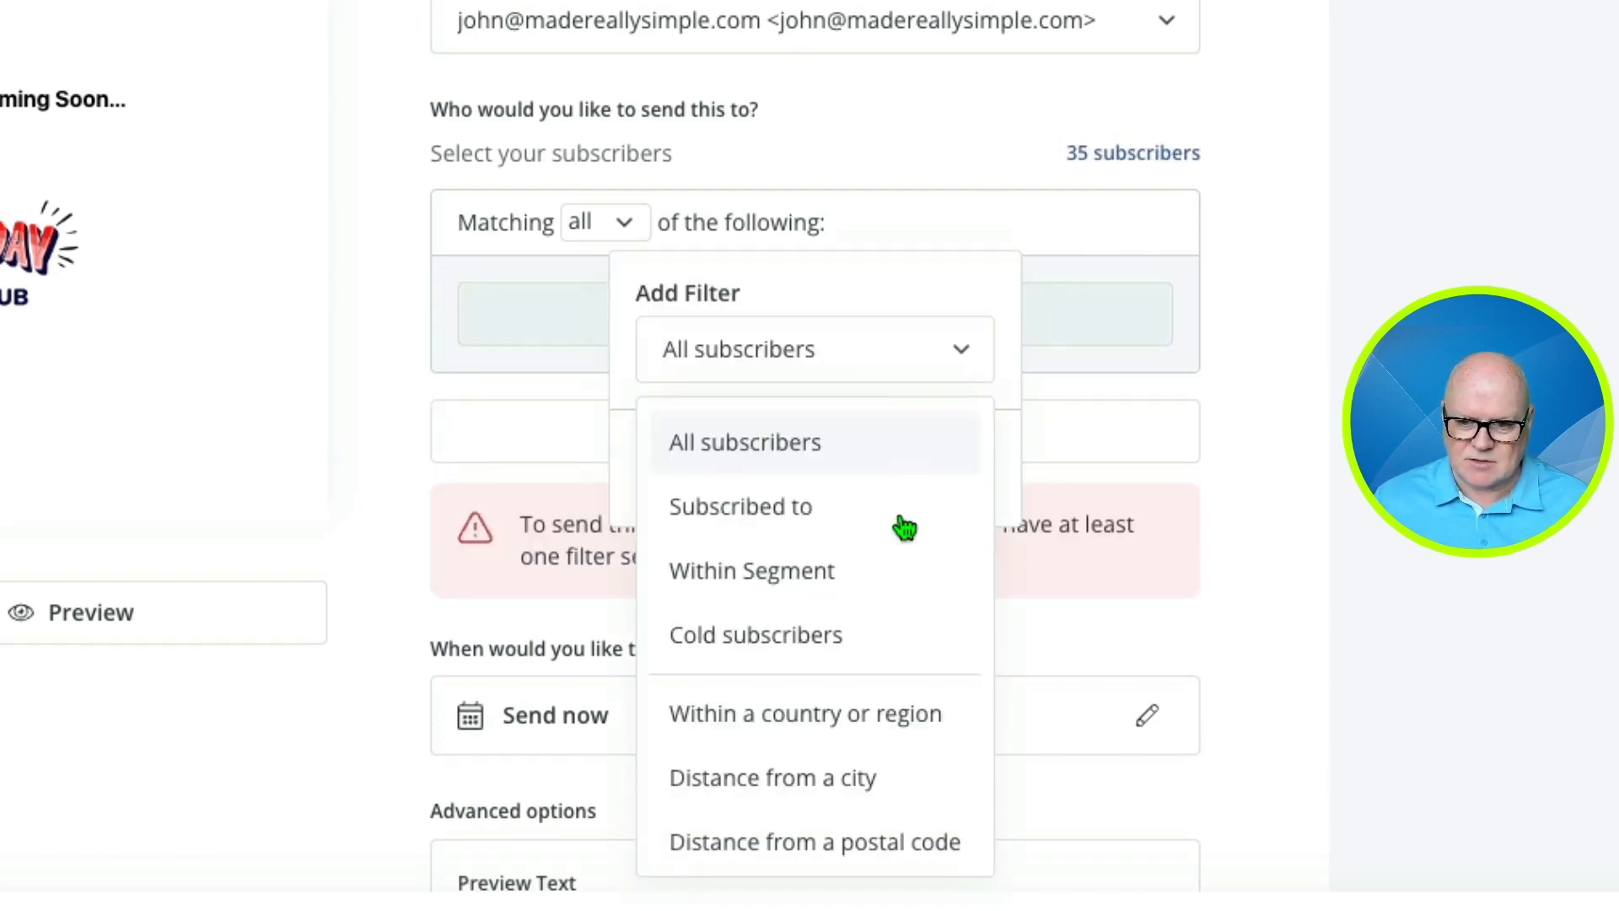
{"action": "left_click", "coordinate": [781, 508]}
{"action": "left_click", "coordinate": [768, 515]}
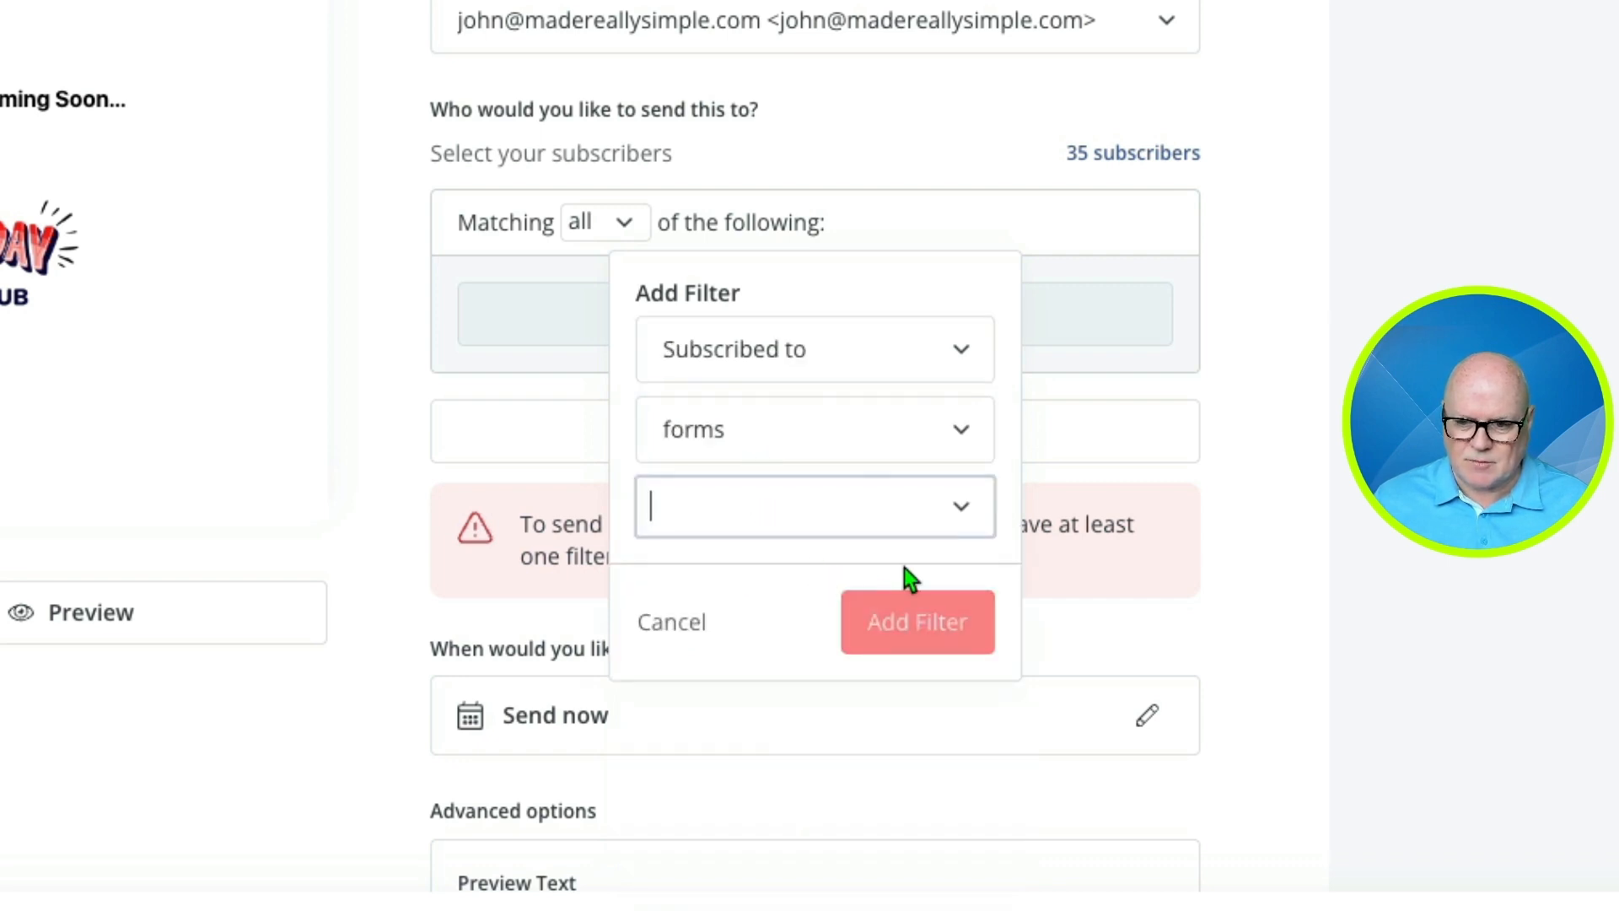
{"action": "left_click", "coordinate": [962, 508]}
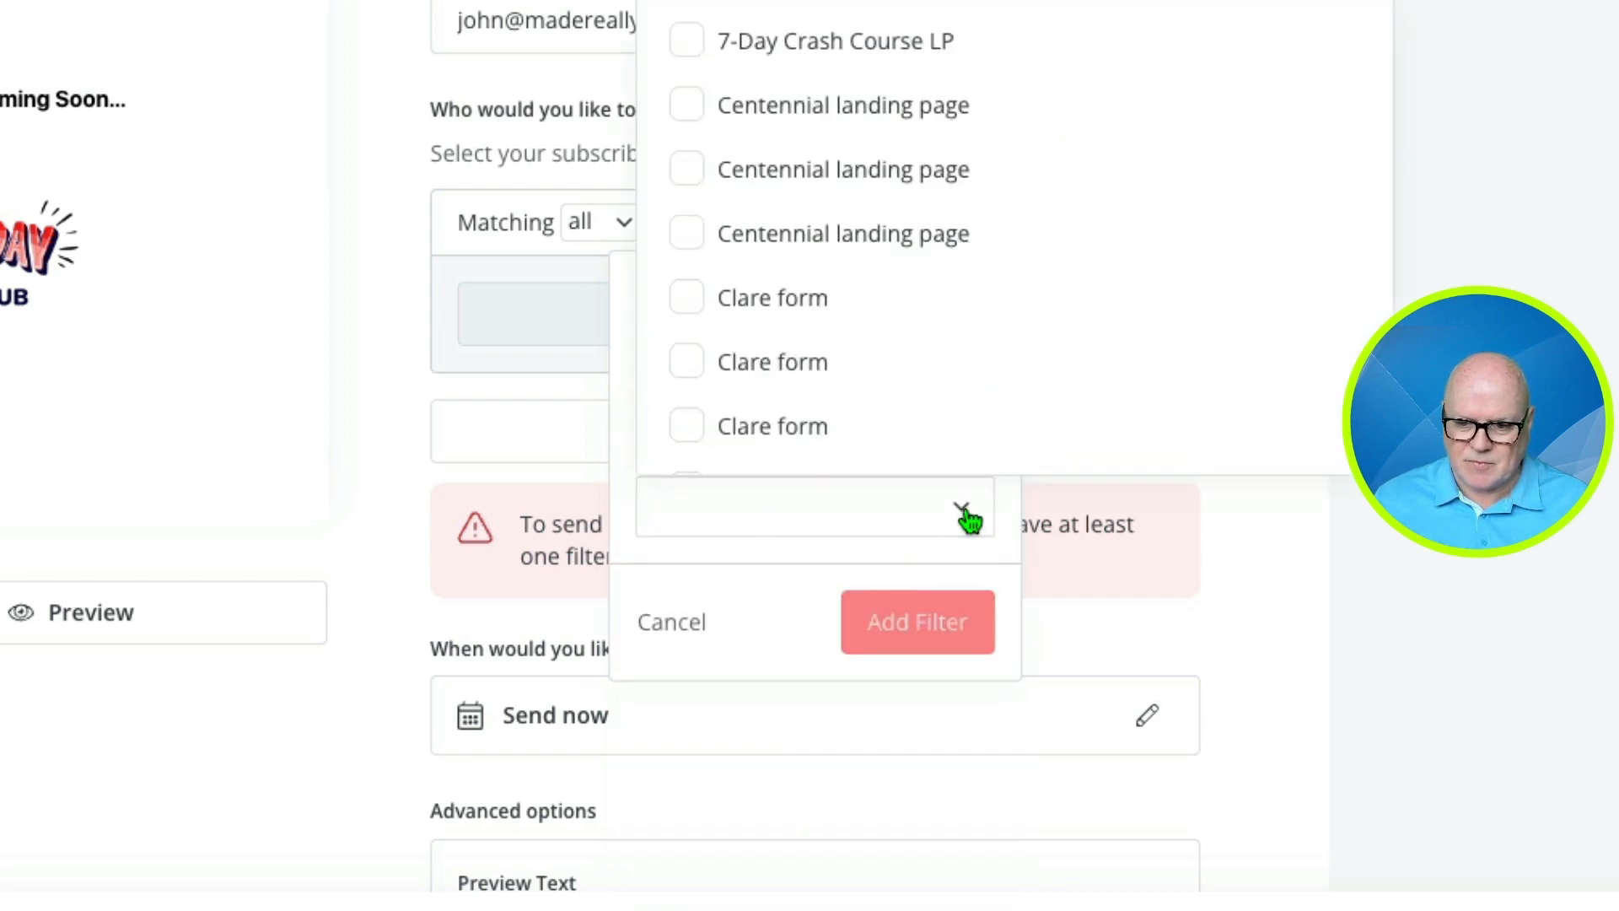
{"action": "left_click", "coordinate": [792, 46]}
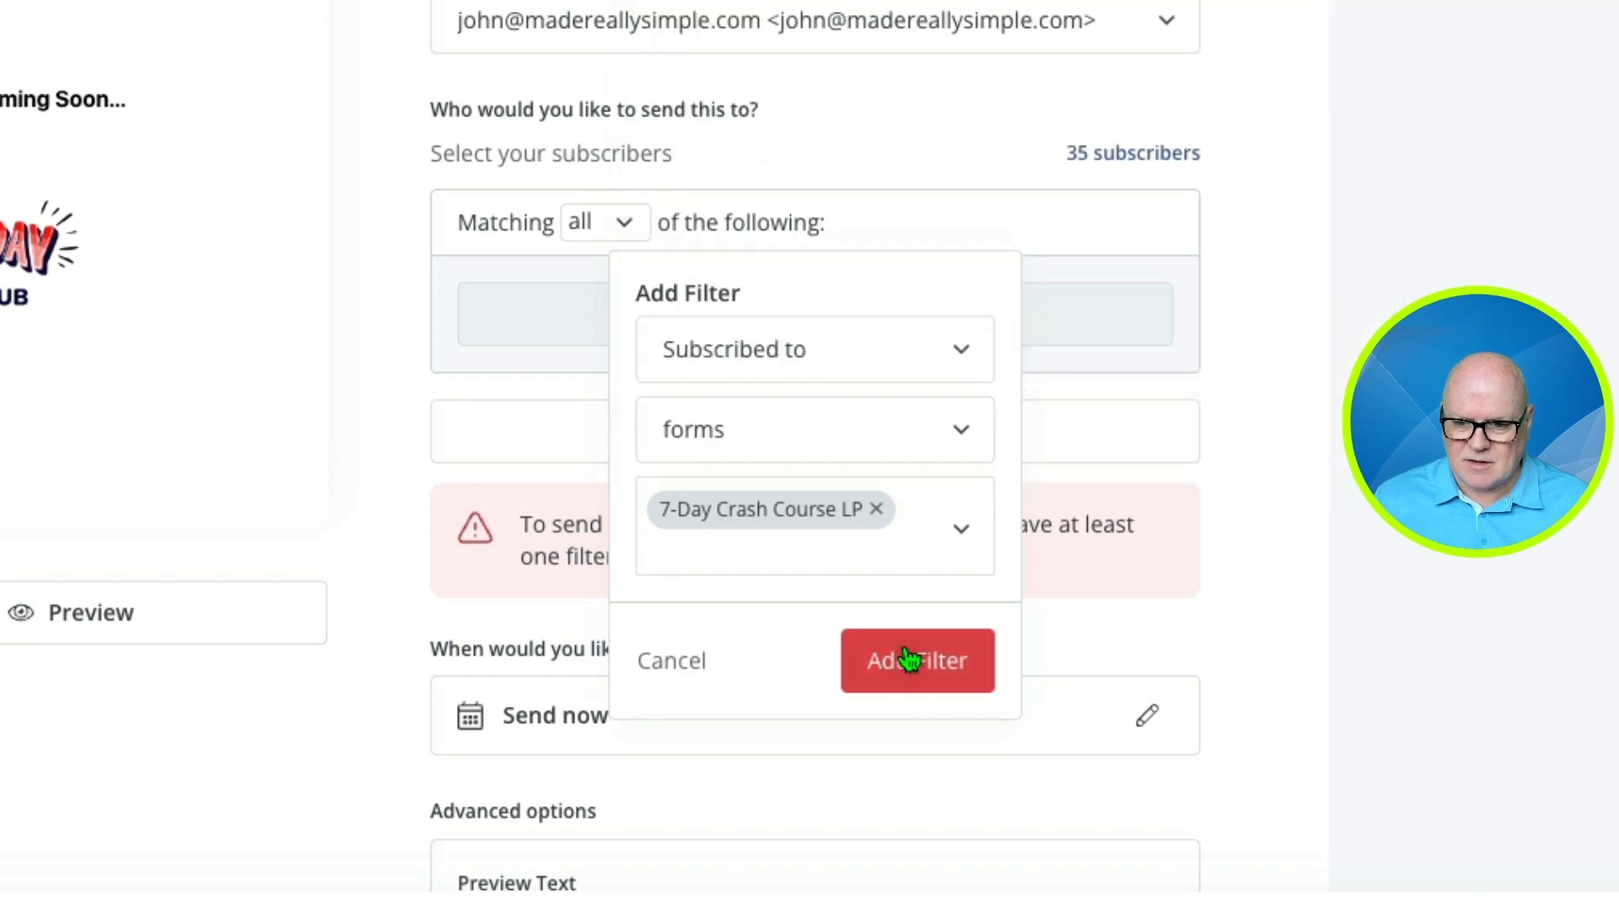
{"action": "left_click", "coordinate": [903, 661]}
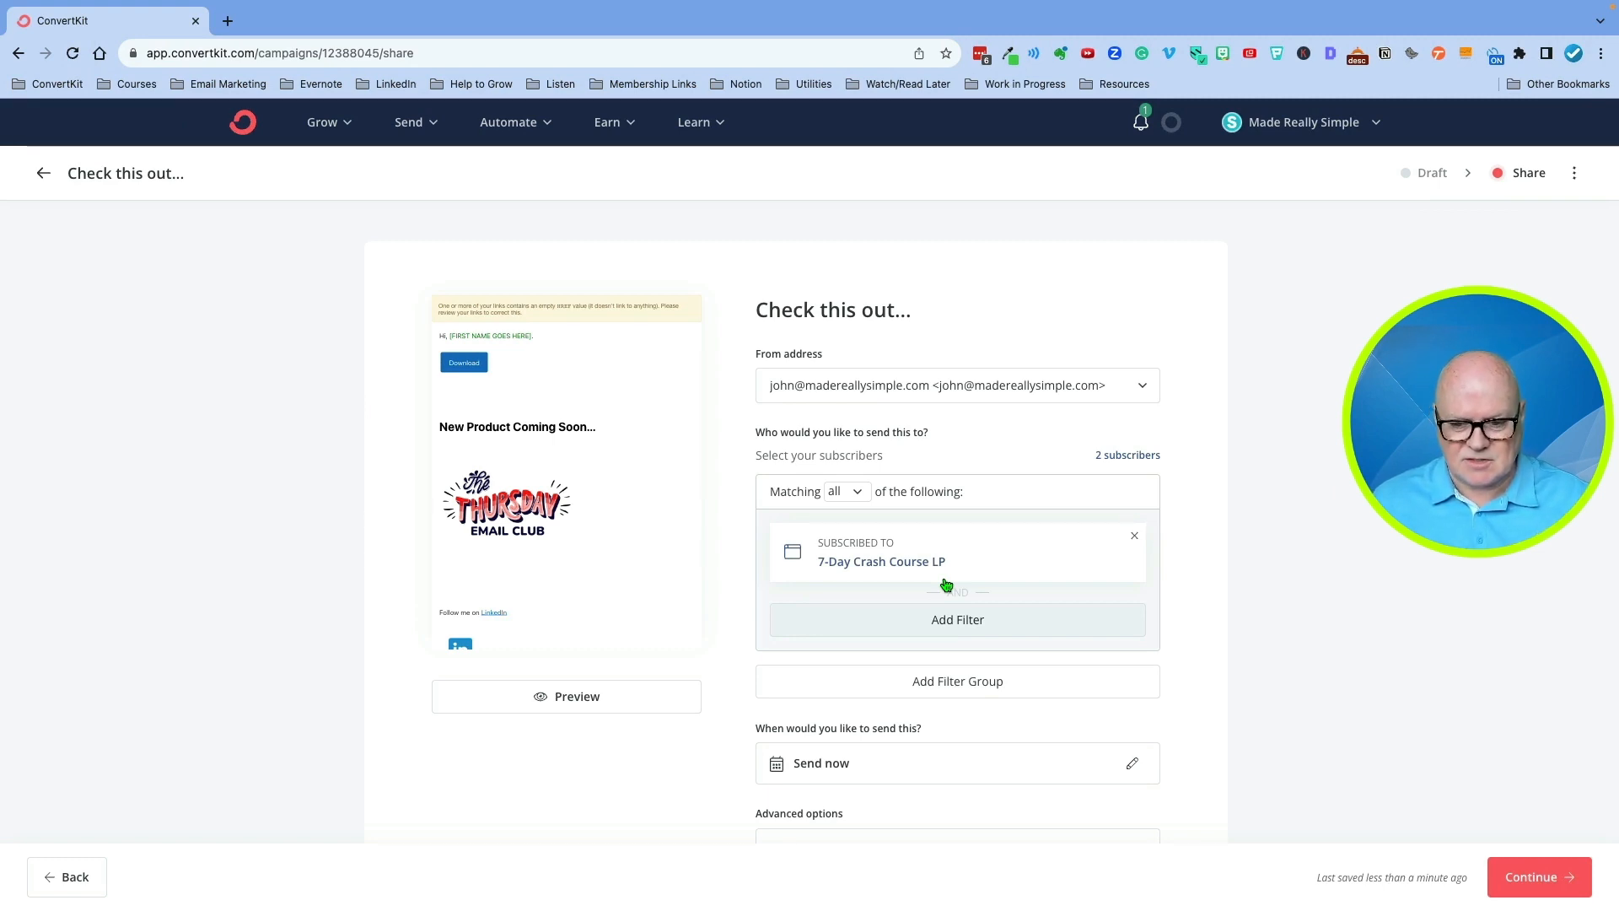
Examine the broadcast's send-date calendar and advanced options without changing the Send now setting.
{"action": "scroll", "coordinate": [946, 584], "scroll_direction": "down", "scroll_amount": 3}
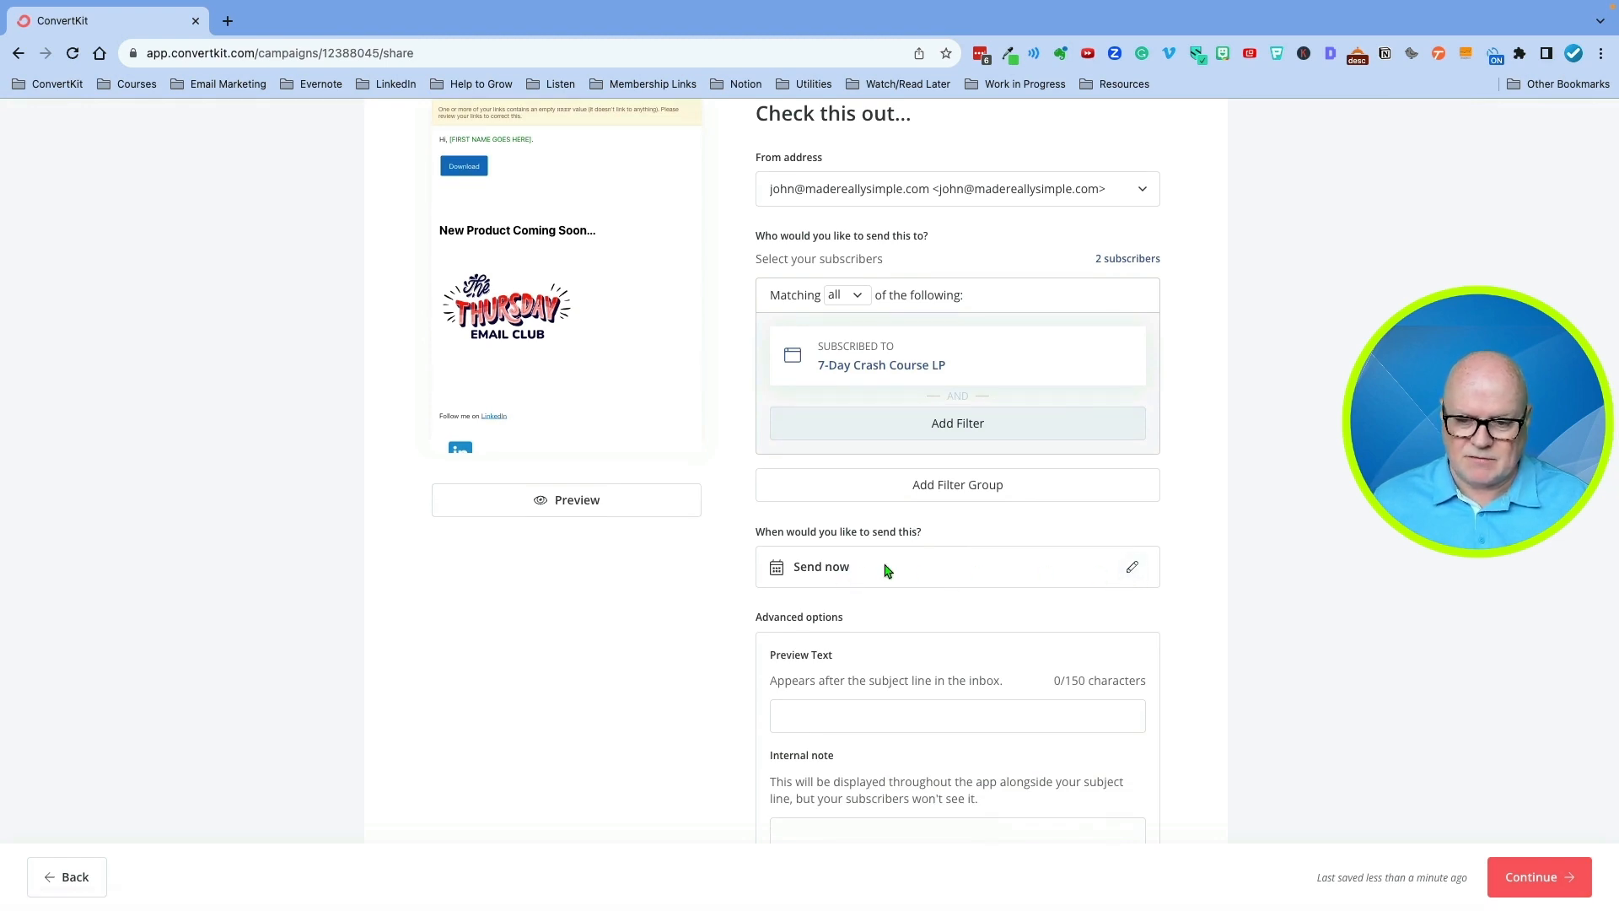
{"action": "left_click", "coordinate": [1131, 567]}
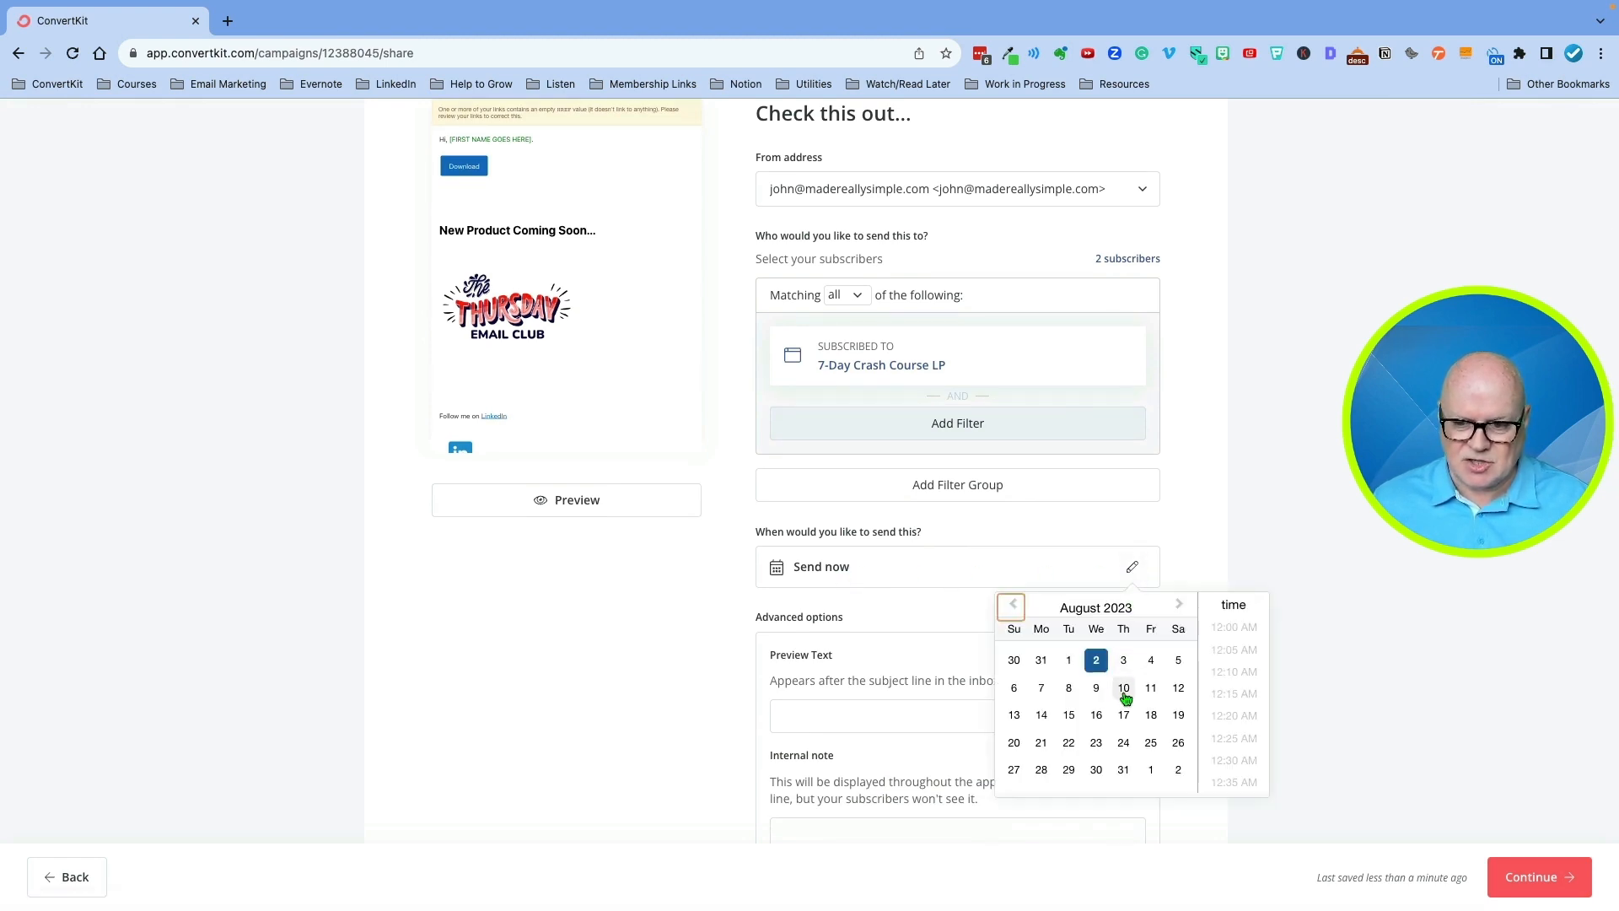
{"action": "left_click", "coordinate": [1166, 568]}
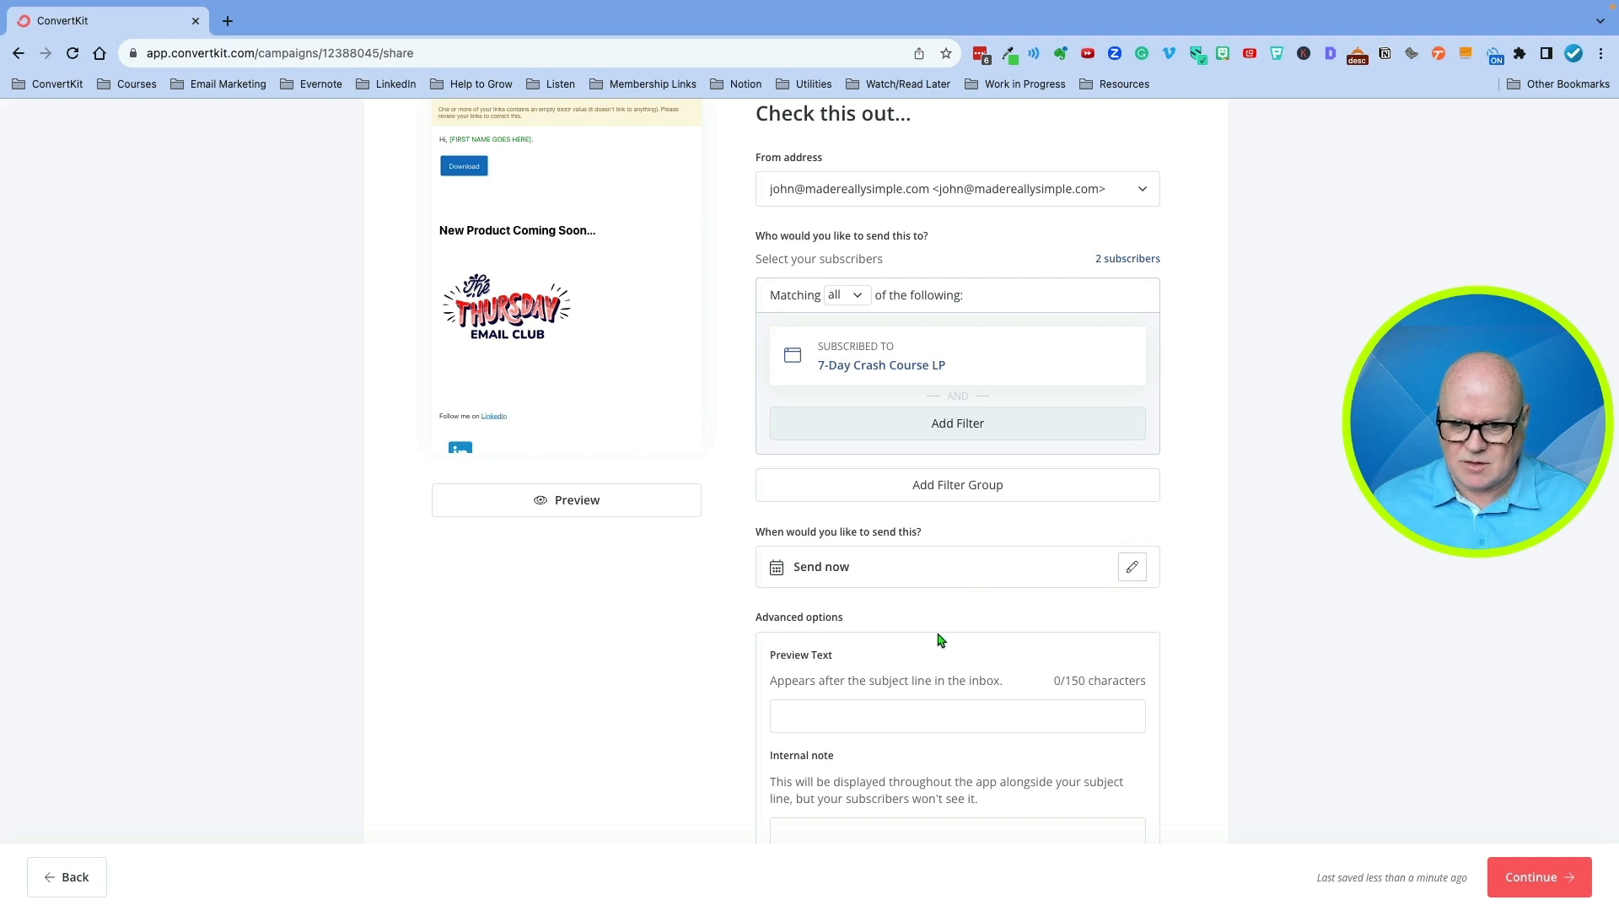
{"action": "scroll", "coordinate": [936, 639], "scroll_direction": "down", "scroll_amount": 3}
{"action": "scroll", "coordinate": [938, 633], "scroll_direction": "up", "scroll_amount": 5}
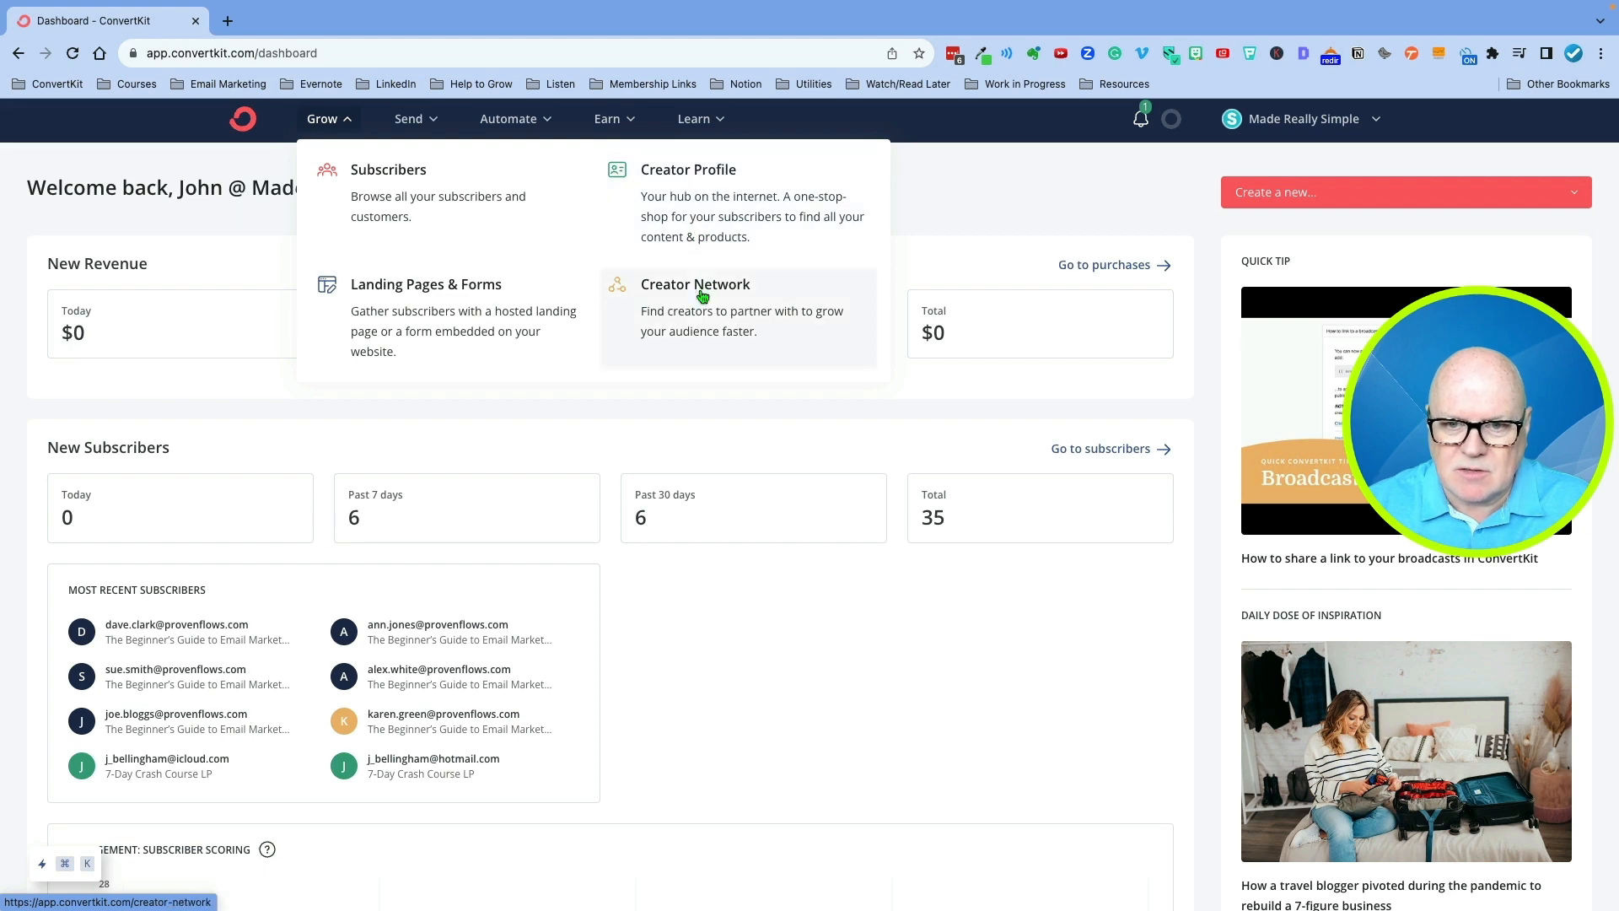
Open the Creator Profile and look through its Links, Products, Recommendations and Posts sections.
{"action": "left_click", "coordinate": [696, 189]}
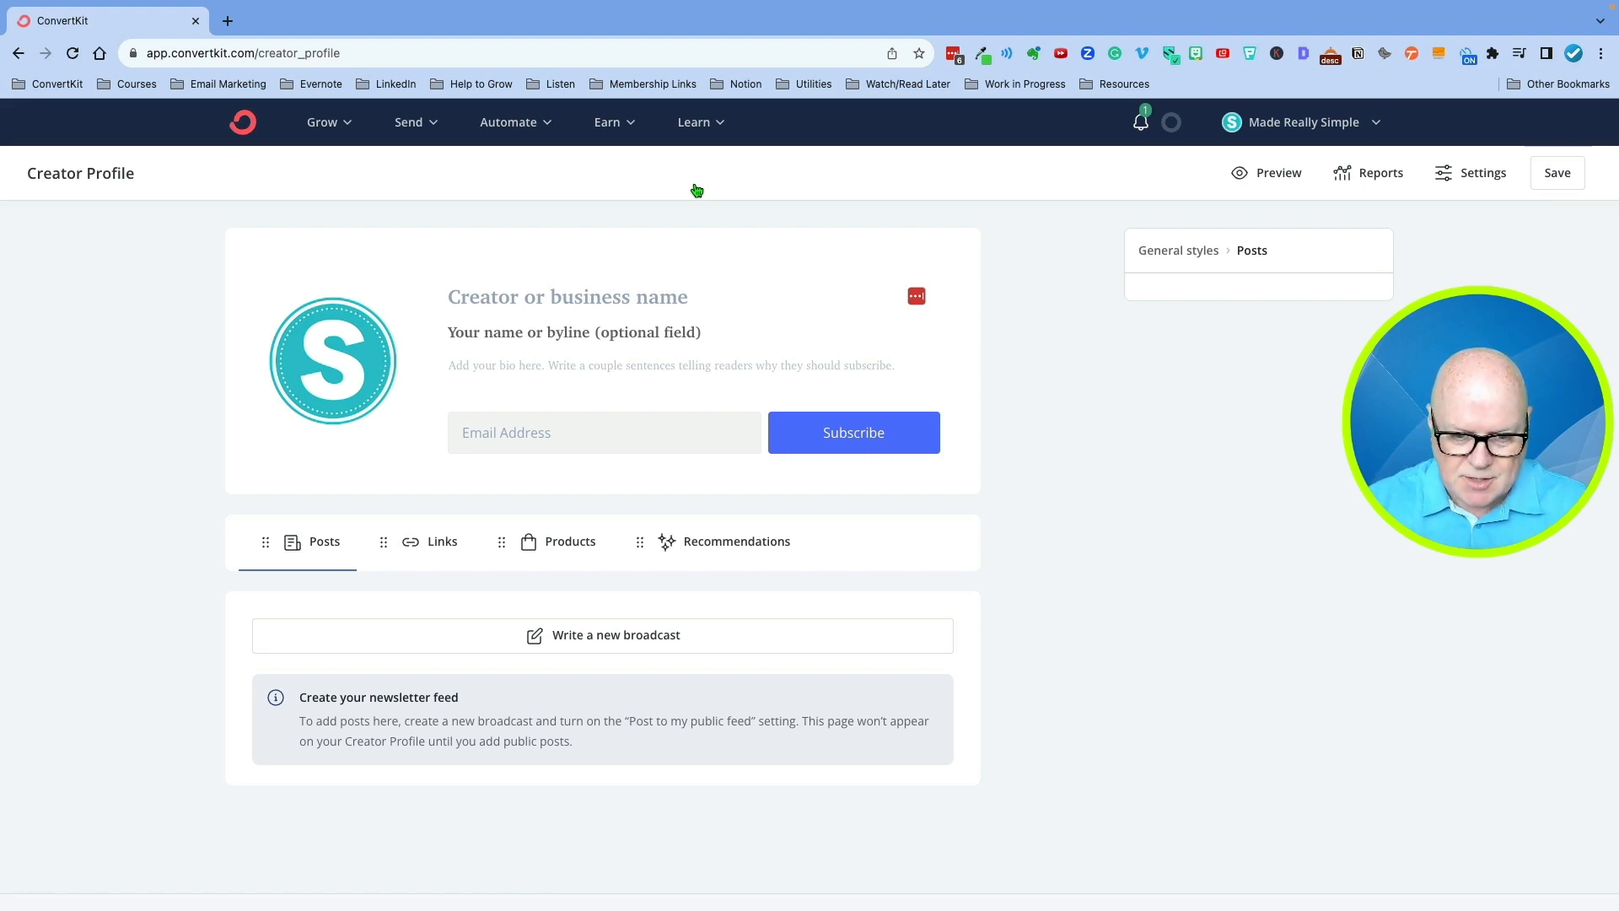
{"action": "left_click", "coordinate": [441, 543]}
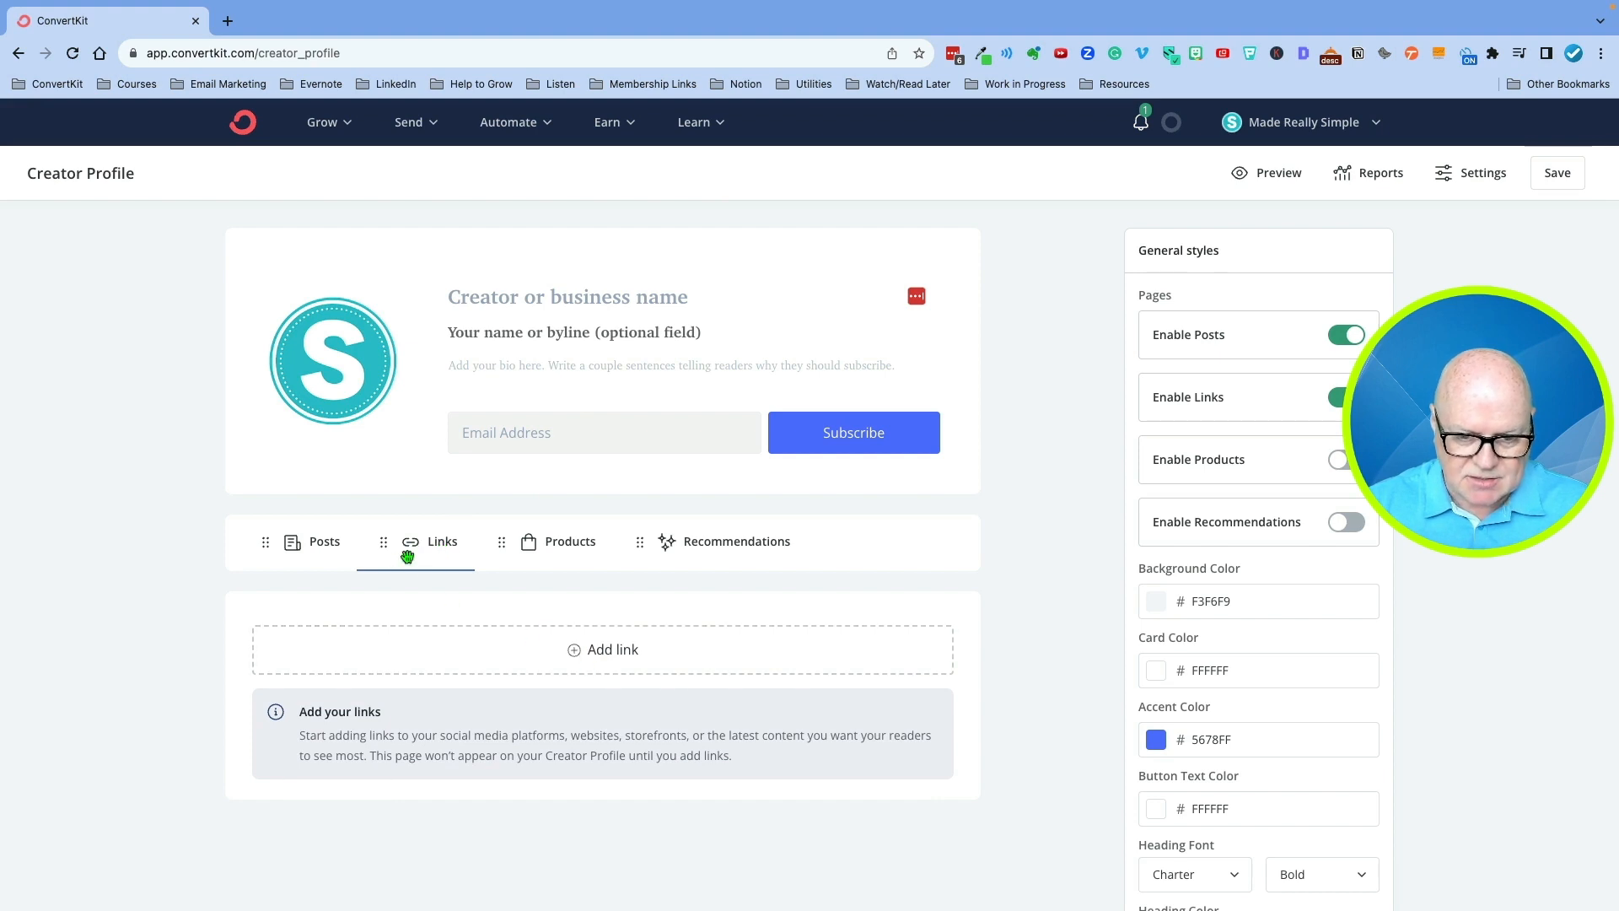
{"action": "left_click", "coordinate": [563, 550]}
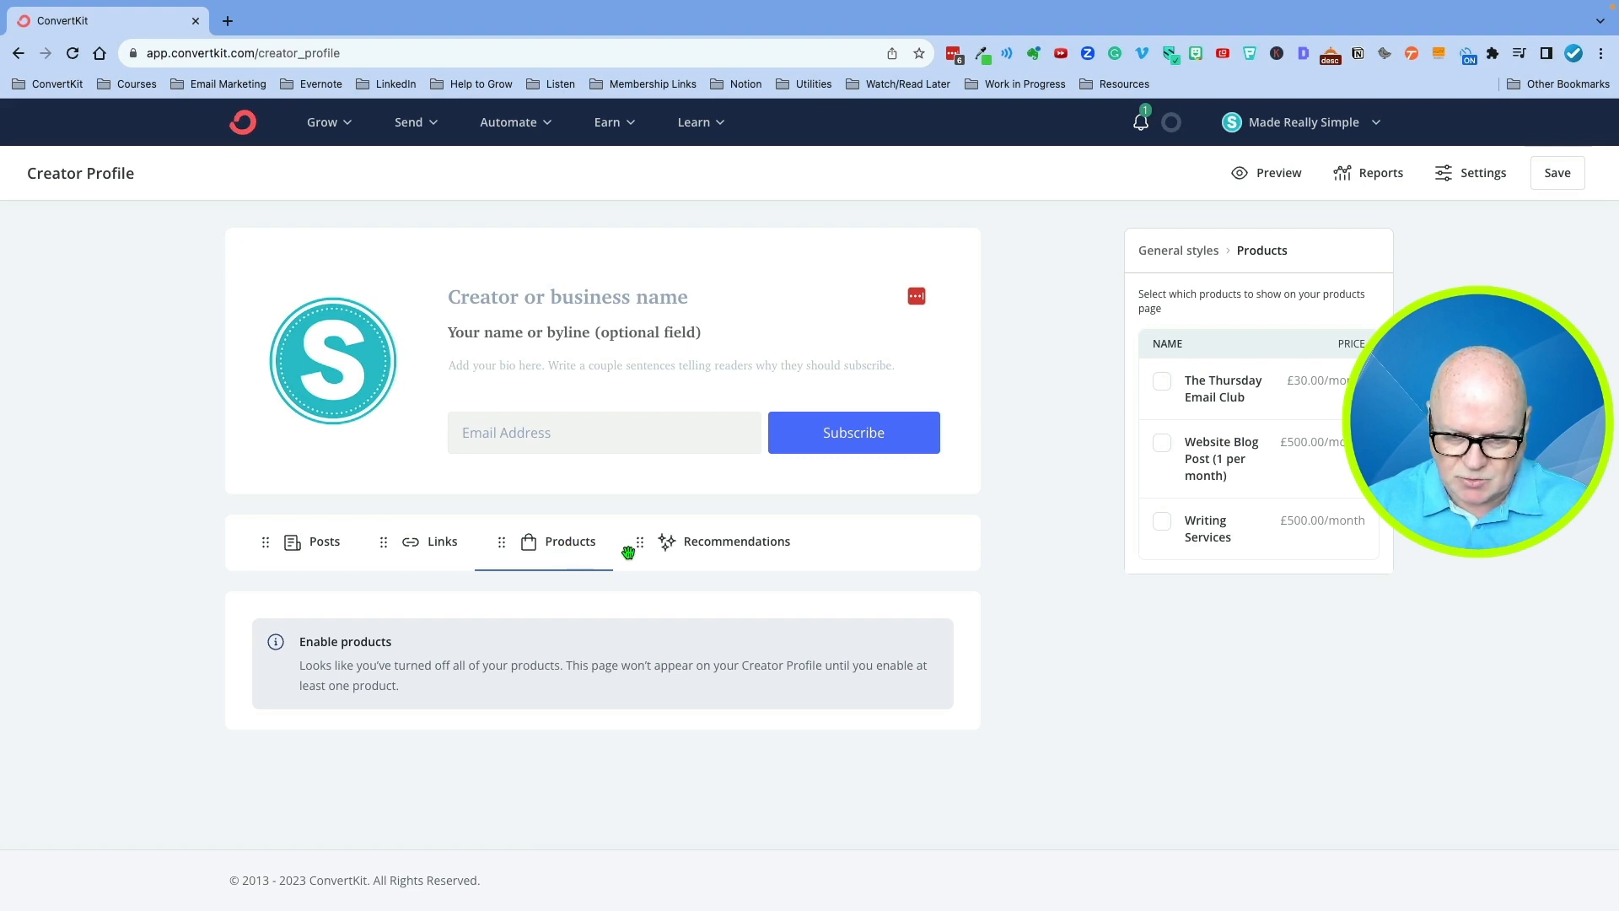
{"action": "left_click", "coordinate": [706, 552]}
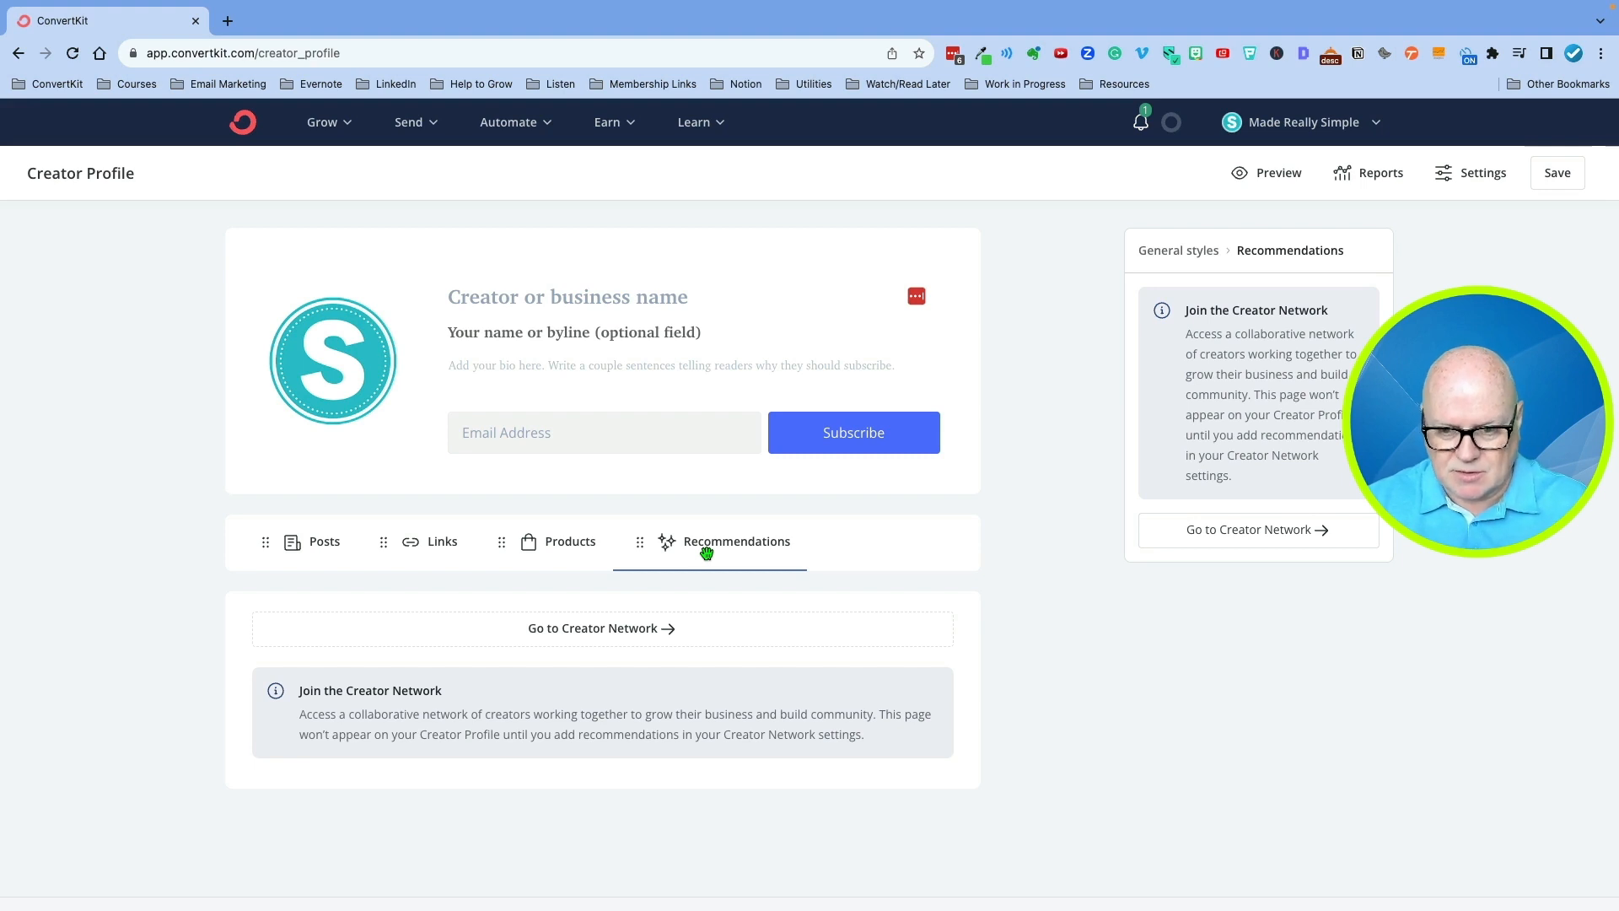
{"action": "left_click", "coordinate": [307, 541]}
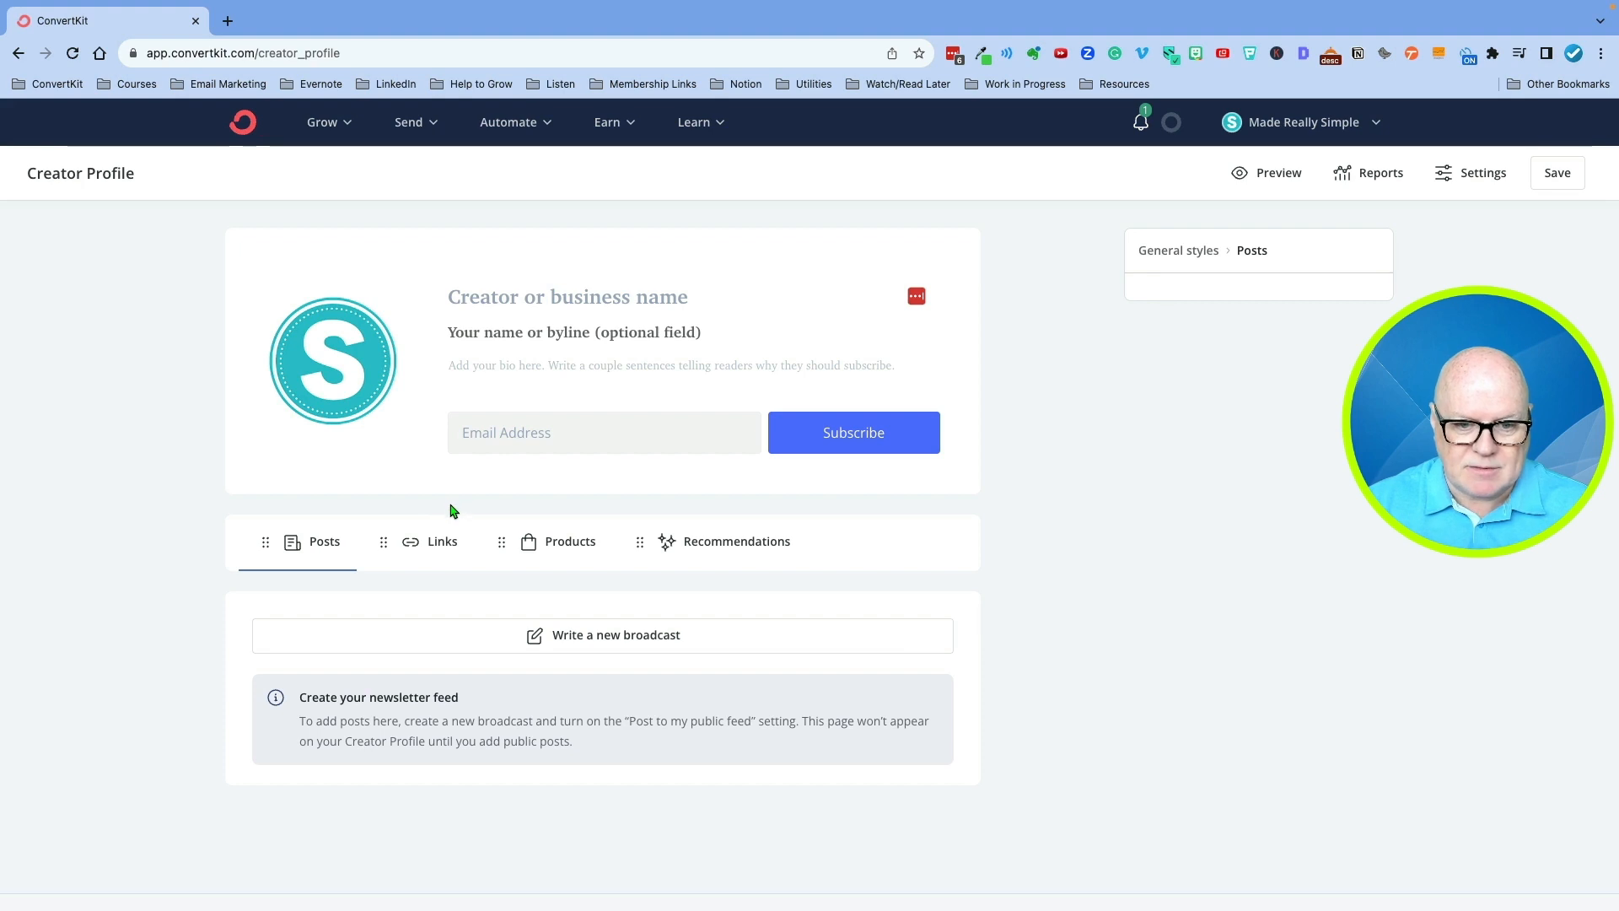
{"action": "scroll", "coordinate": [455, 506], "scroll_direction": "down", "scroll_amount": 1}
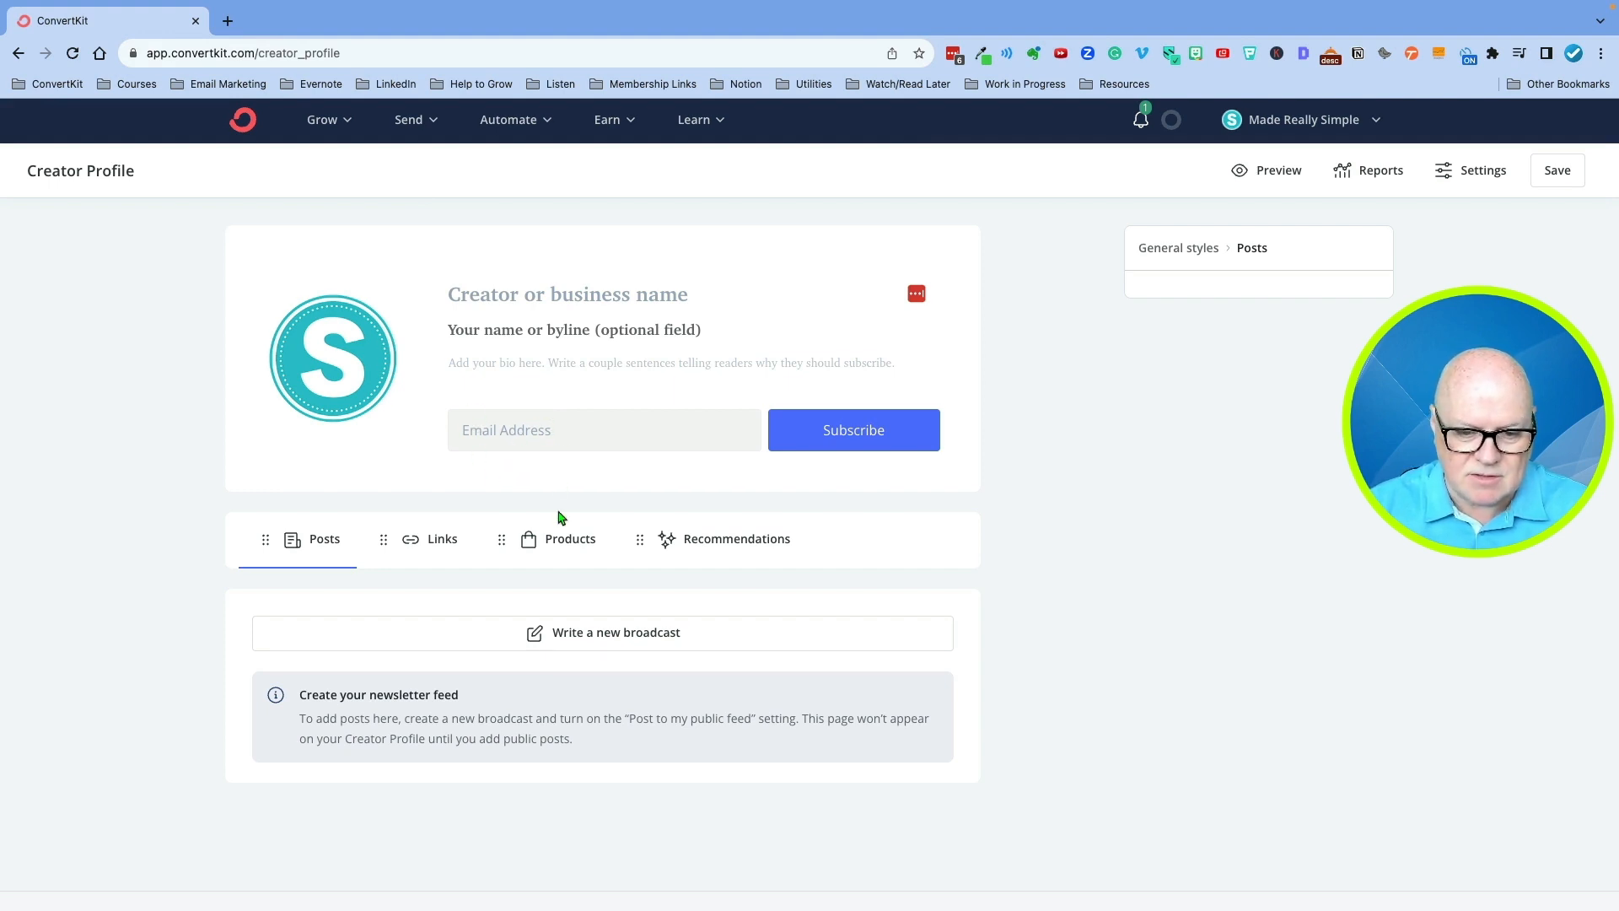
Open the published creator profile at pages.provenflows.com in a new browser tab.
{"action": "left_click", "coordinate": [228, 22]}
{"action": "type", "text": "pages"}
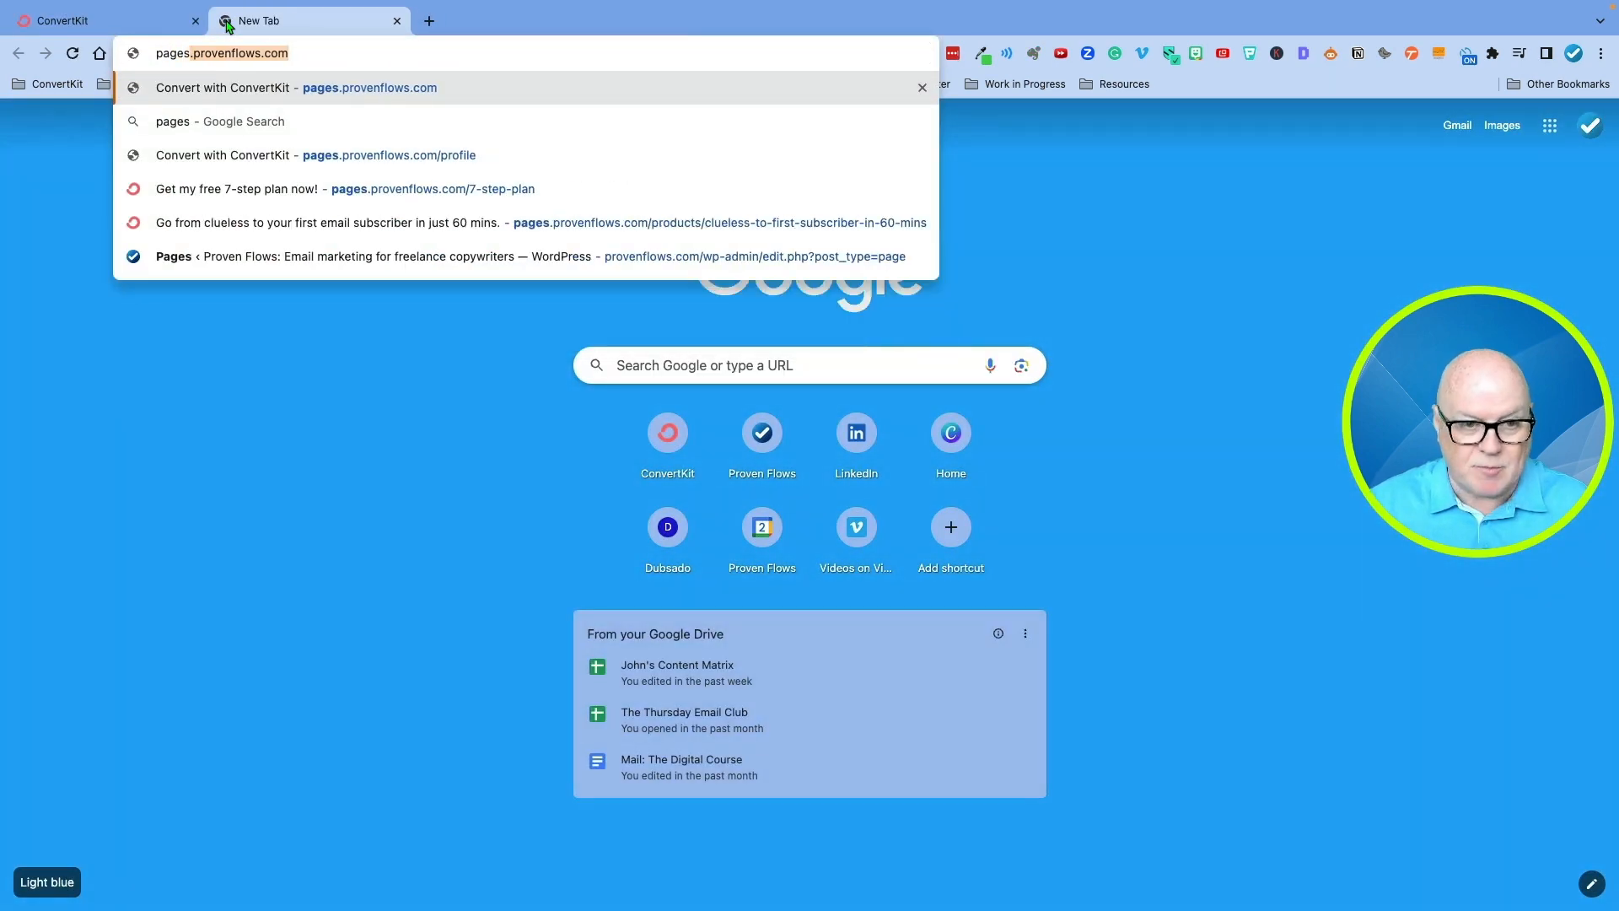
{"action": "key", "text": "Return"}
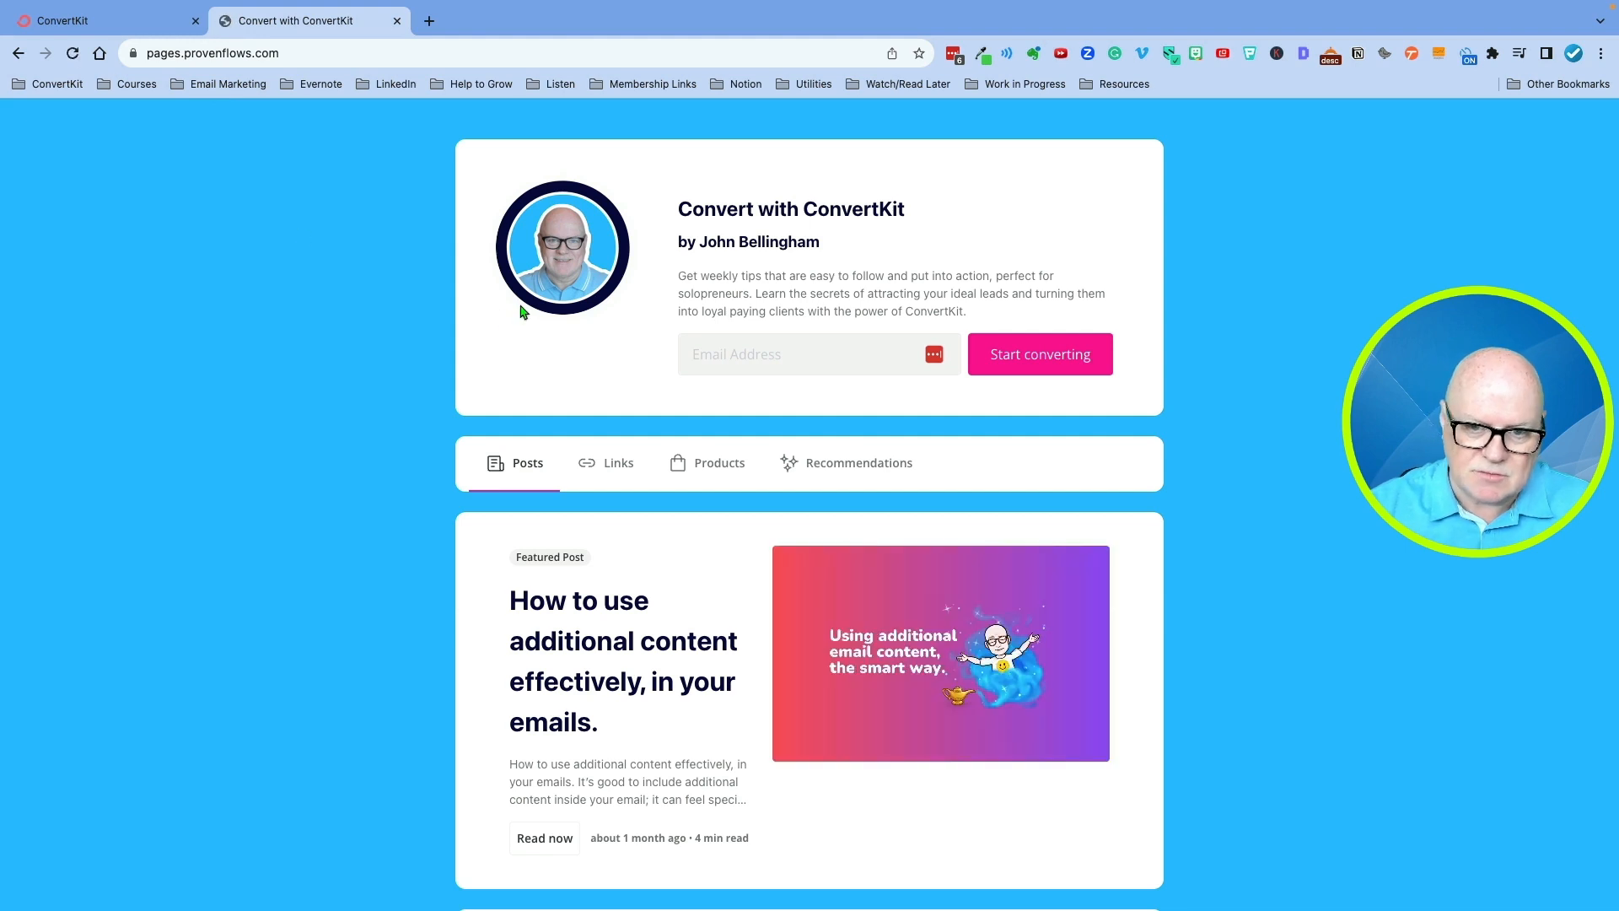
Browse the published posts and open the featured post "How to use additional content effectively, in your emails.".
{"action": "scroll", "coordinate": [612, 396], "scroll_direction": "down", "scroll_amount": 5}
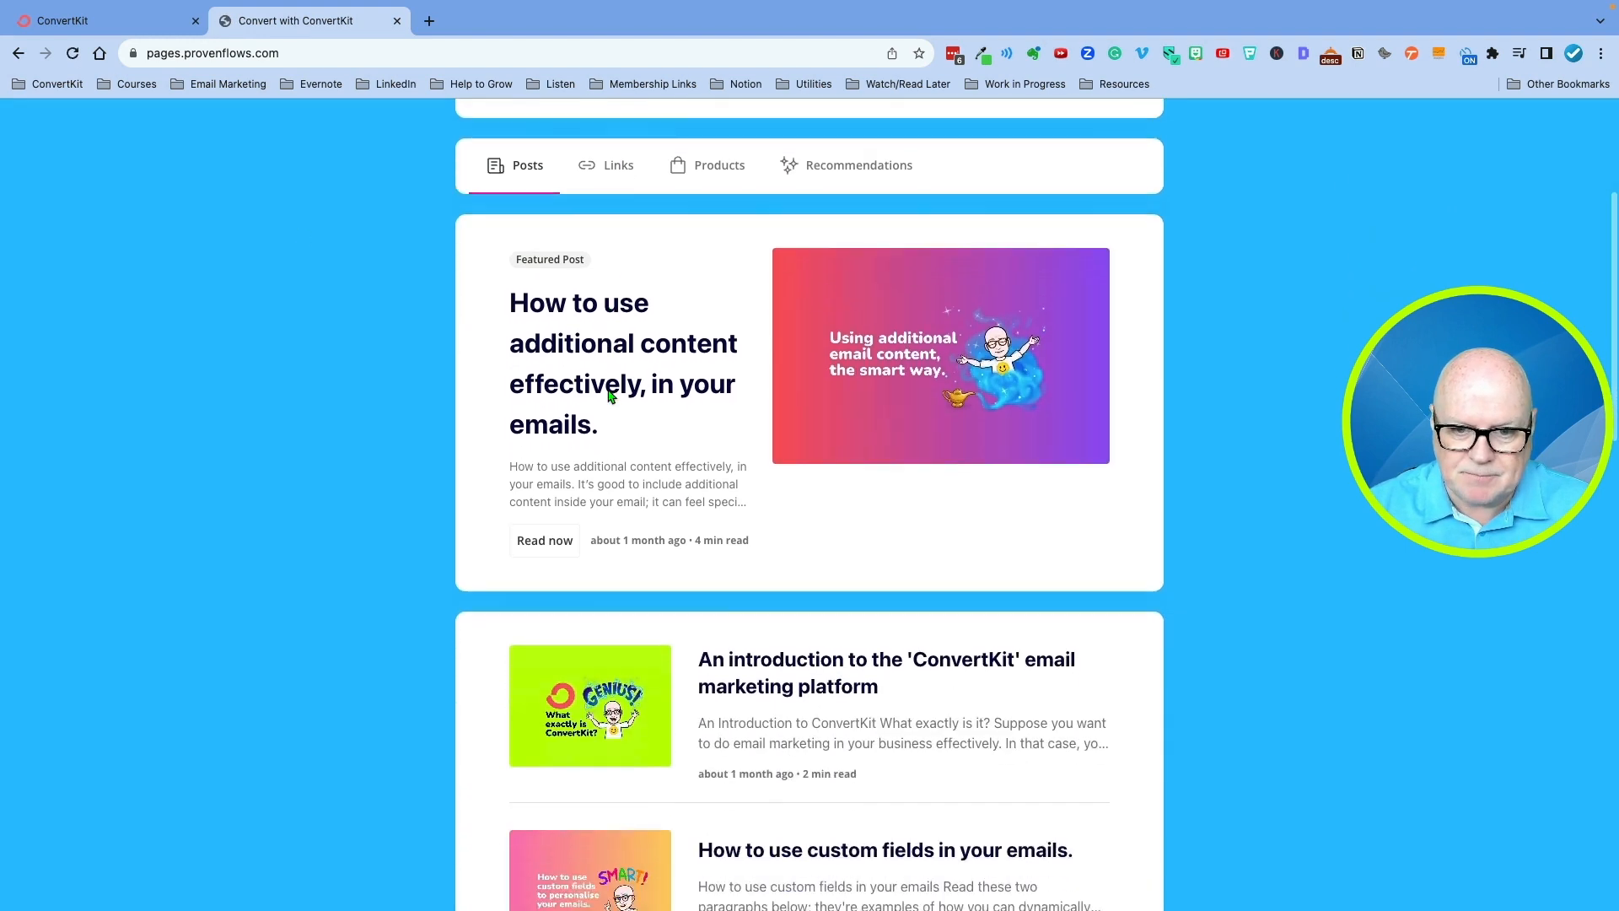
{"action": "scroll", "coordinate": [574, 343], "scroll_direction": "up", "scroll_amount": 2}
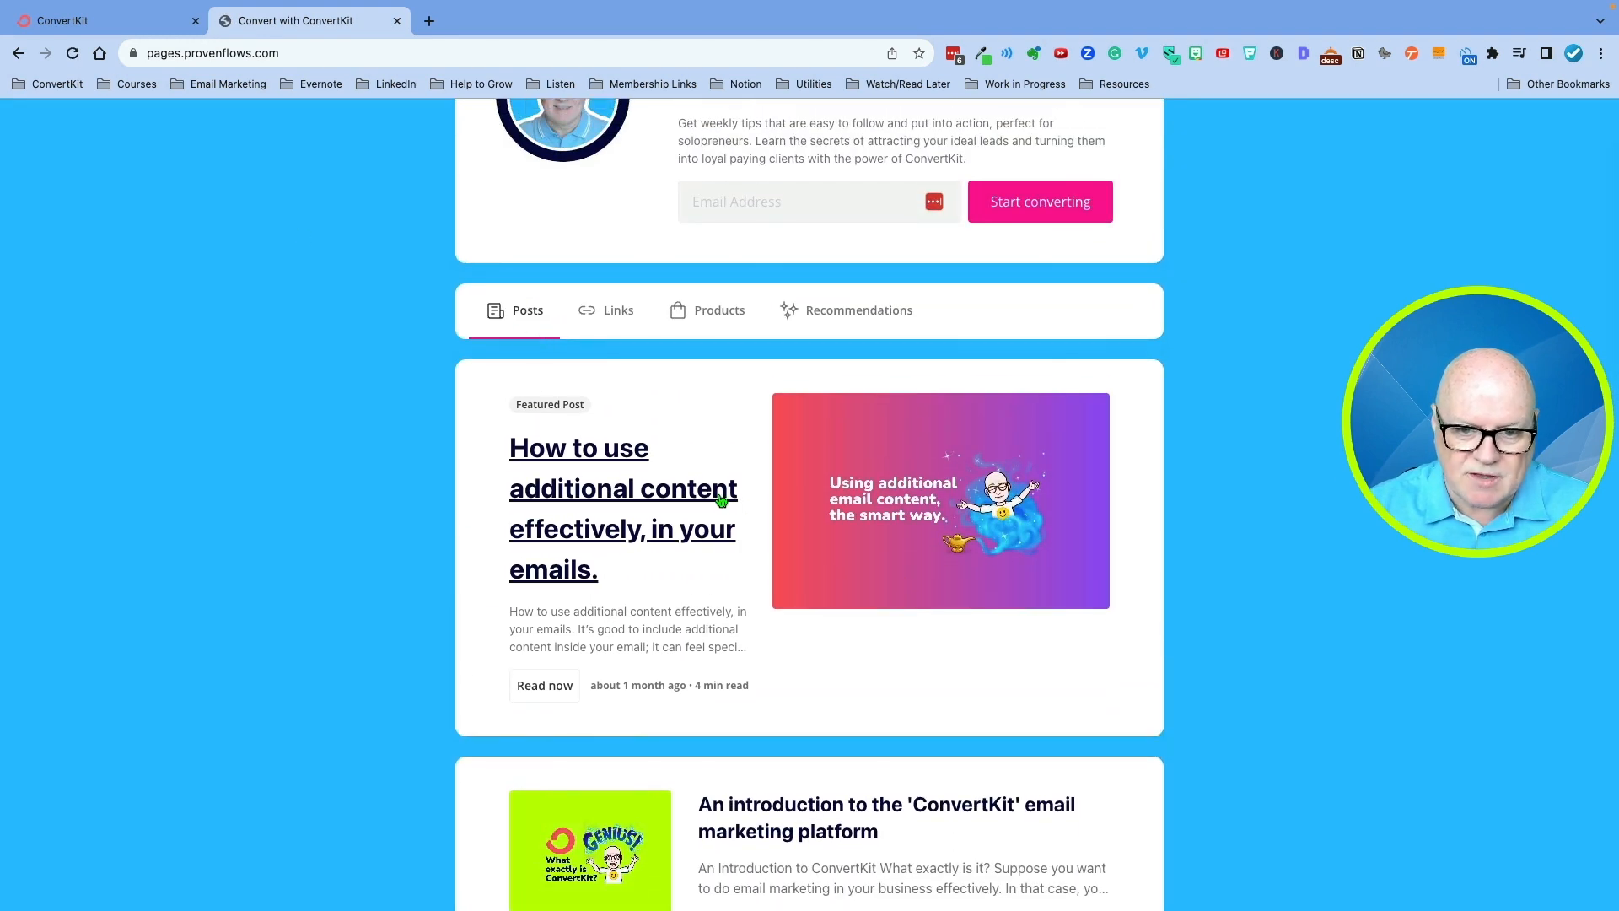
{"action": "scroll", "coordinate": [687, 491], "scroll_direction": "down", "scroll_amount": 5}
{"action": "scroll", "coordinate": [689, 494], "scroll_direction": "down", "scroll_amount": 15}
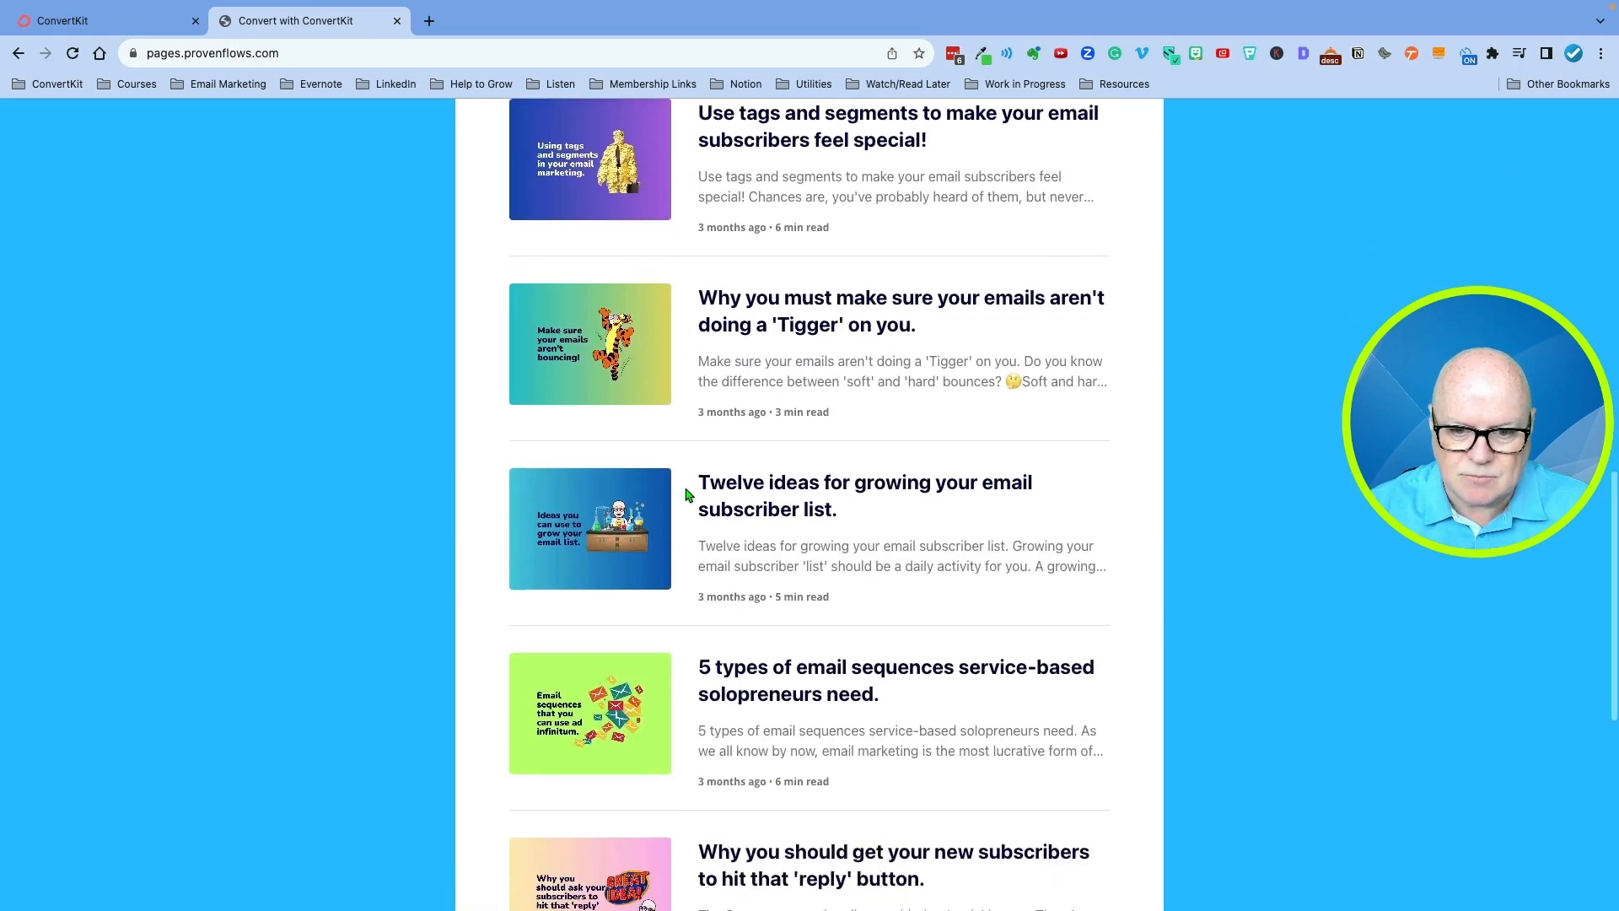
{"action": "scroll", "coordinate": [687, 495], "scroll_direction": "up", "scroll_amount": 17}
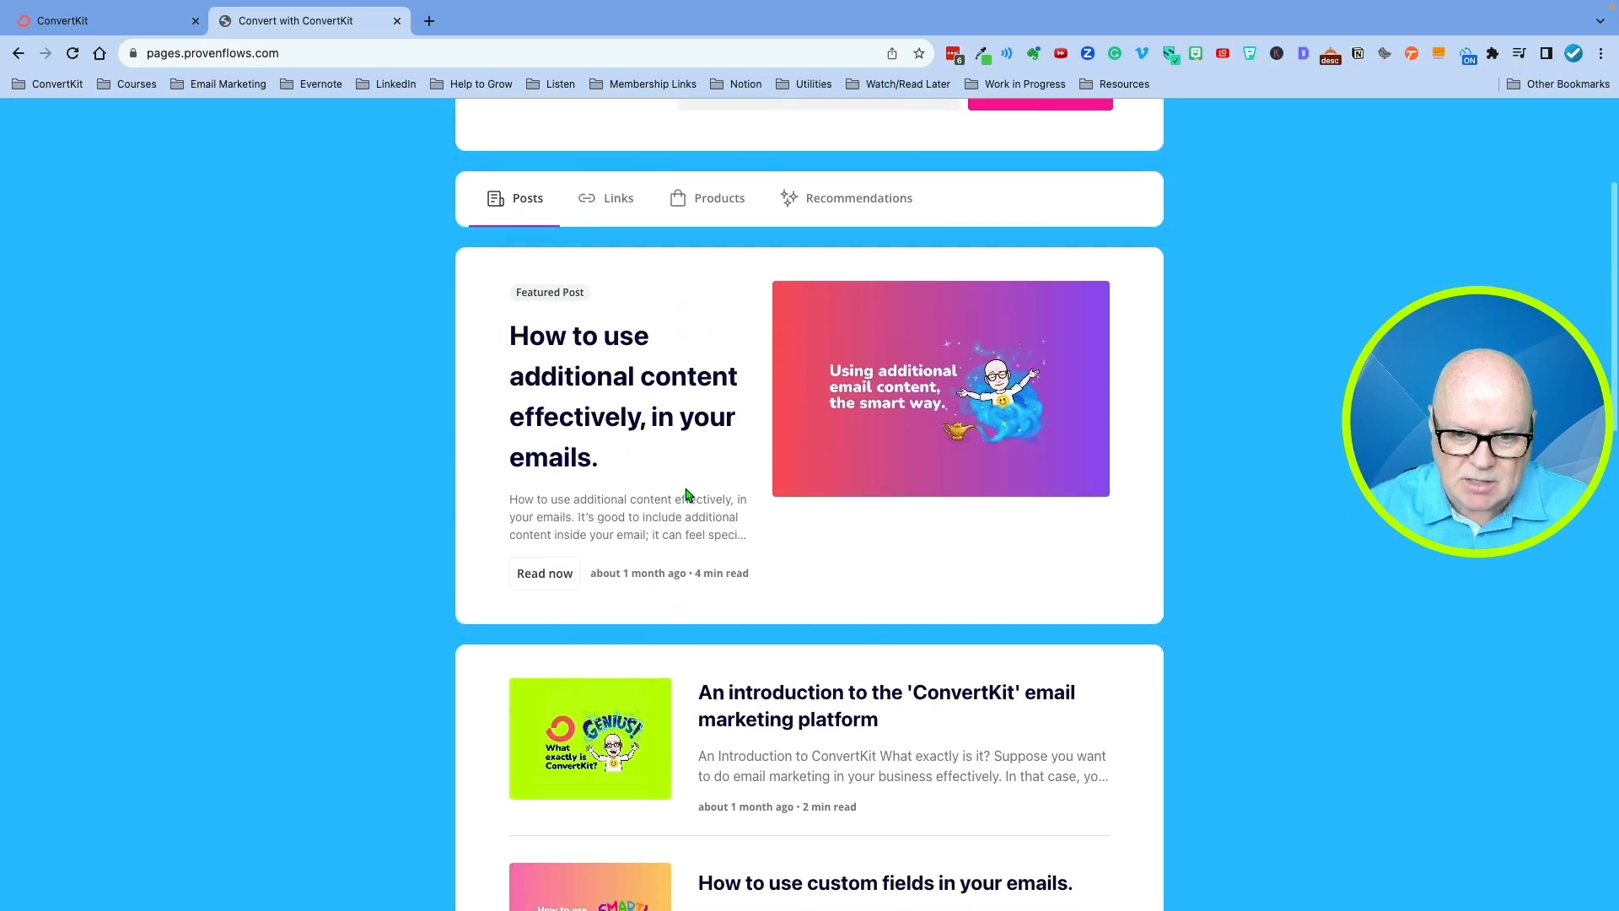
{"action": "left_click", "coordinate": [654, 458]}
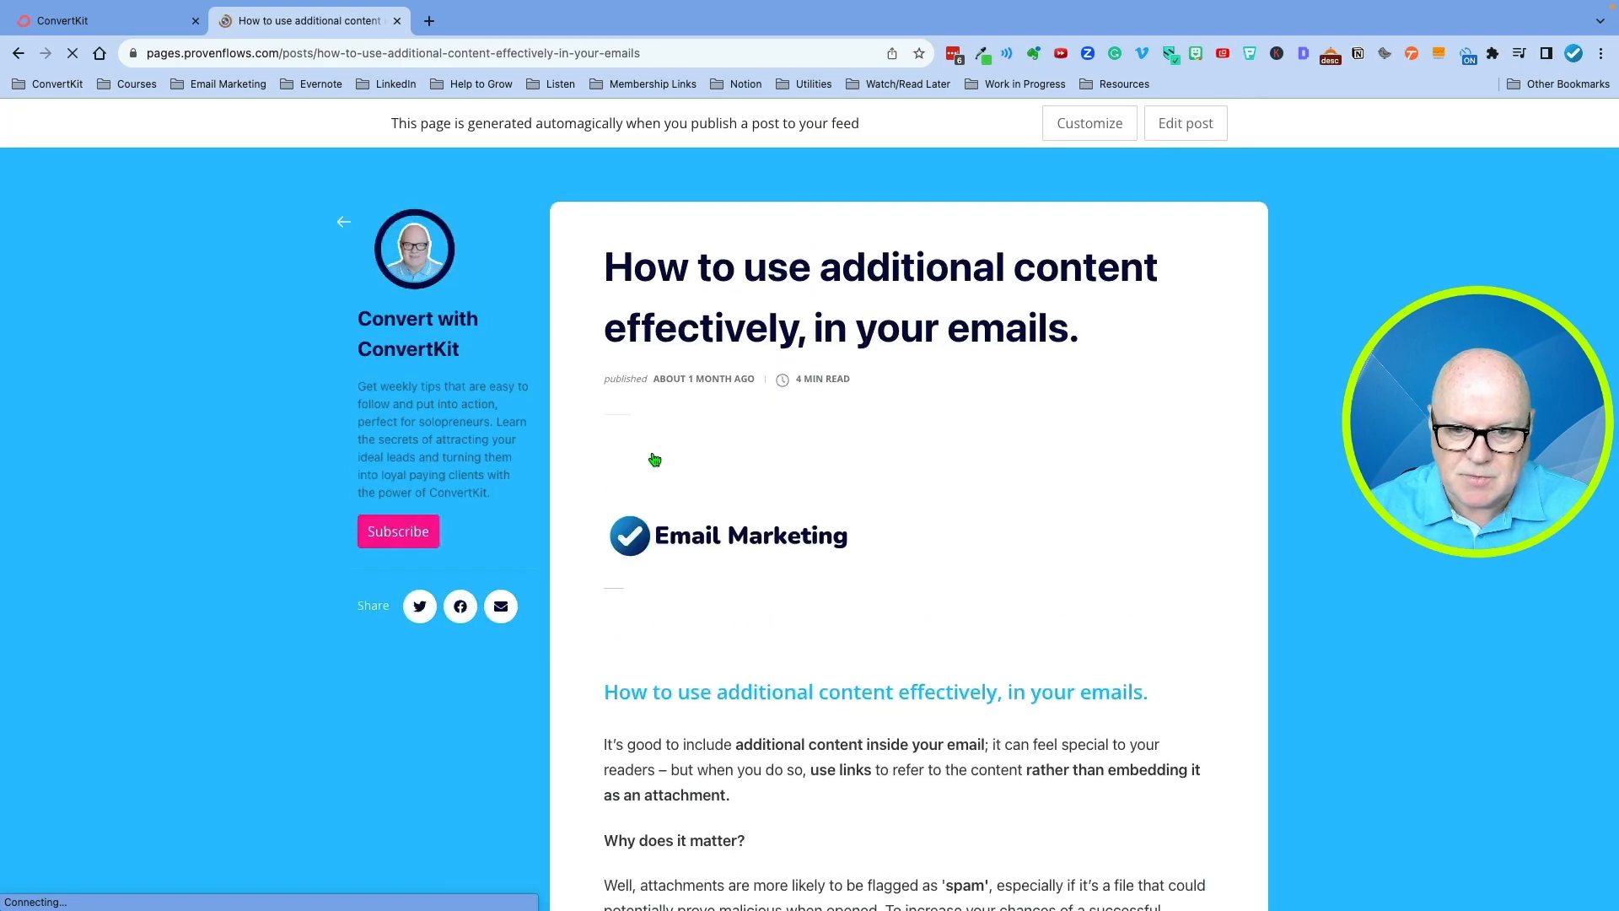
Skim the featured post's layout and content, then return to the published creator profile.
{"action": "scroll", "coordinate": [593, 504], "scroll_direction": "down", "scroll_amount": 8}
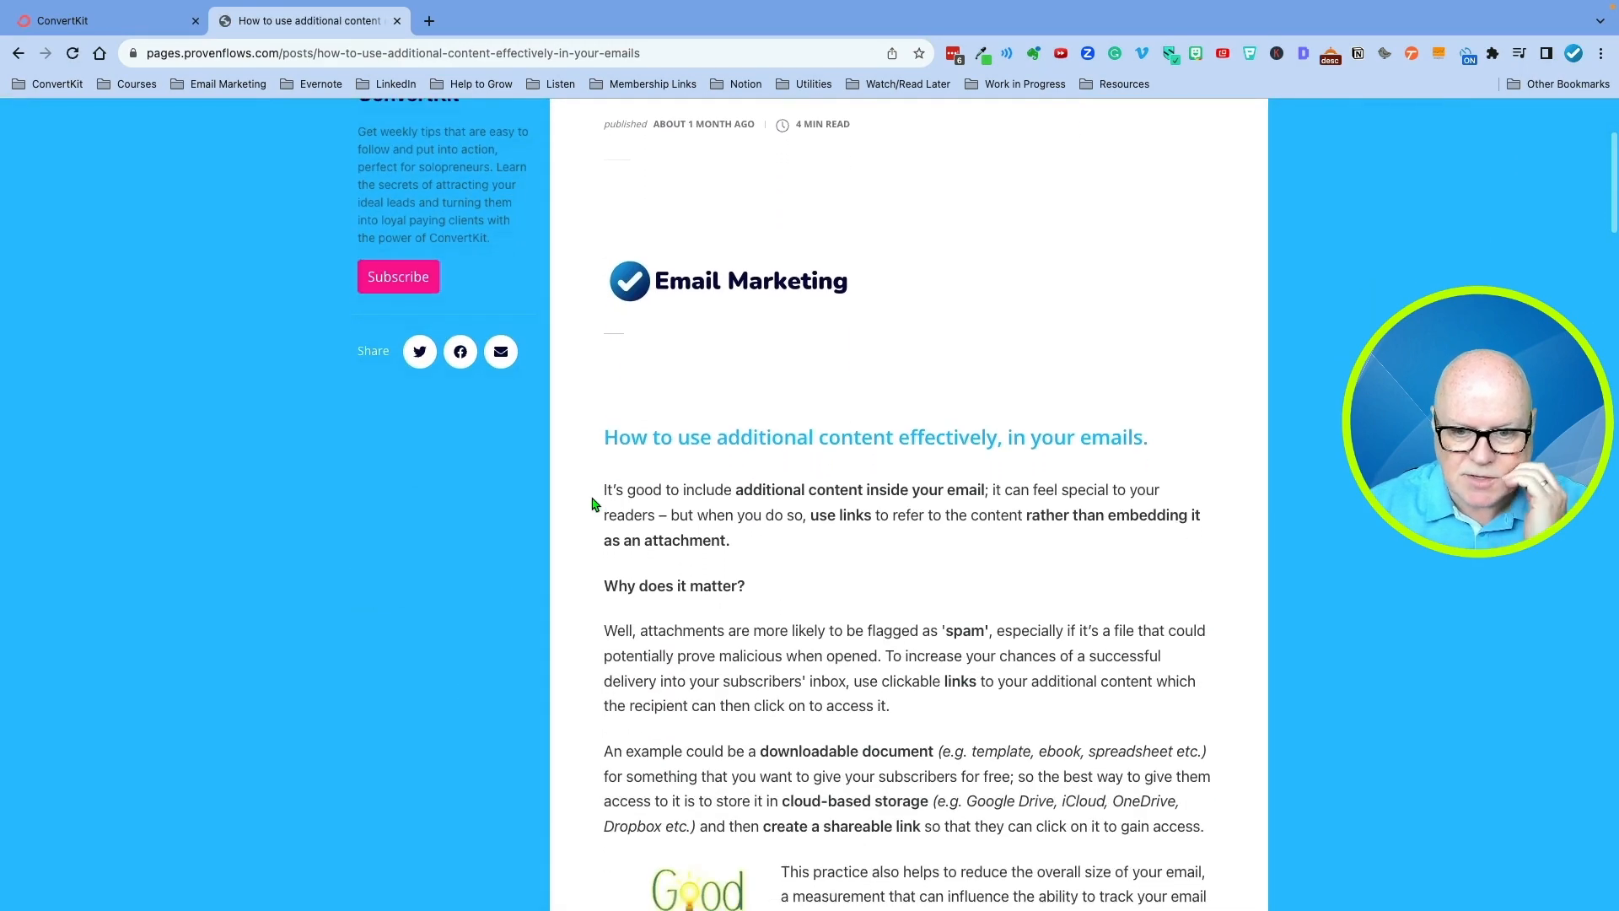
{"action": "scroll", "coordinate": [590, 495], "scroll_direction": "down", "scroll_amount": 7}
{"action": "scroll", "coordinate": [590, 495], "scroll_direction": "up", "scroll_amount": 15}
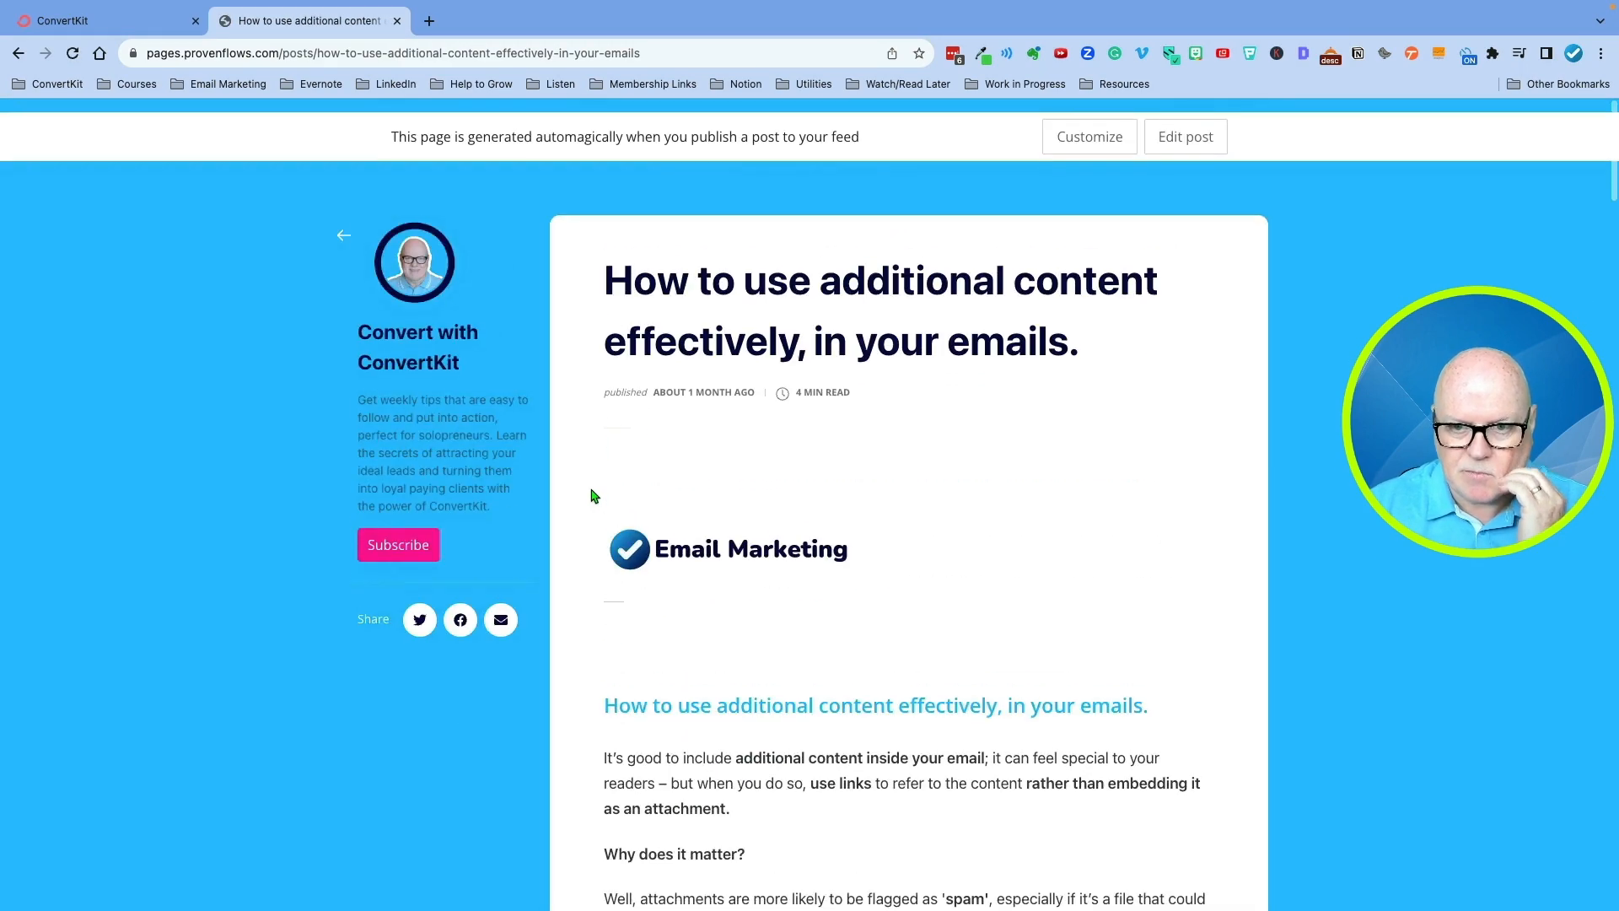
{"action": "left_click", "coordinate": [18, 53]}
{"action": "scroll", "coordinate": [672, 414], "scroll_direction": "up", "scroll_amount": 3}
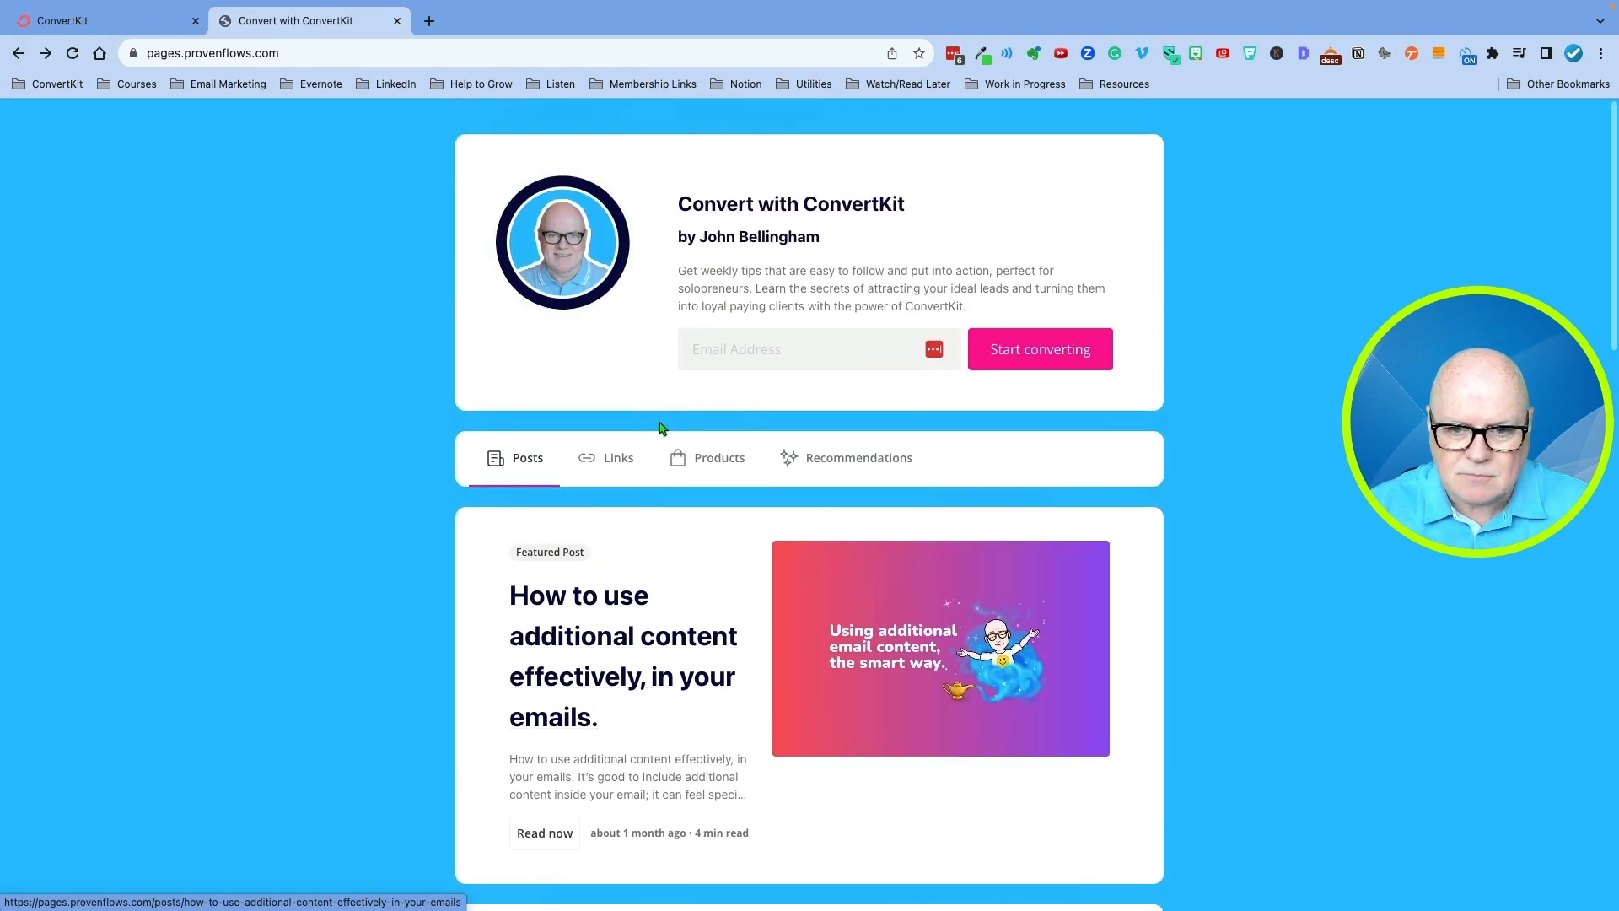
View the links and the products offered on the published creator profile.
{"action": "left_click", "coordinate": [618, 457]}
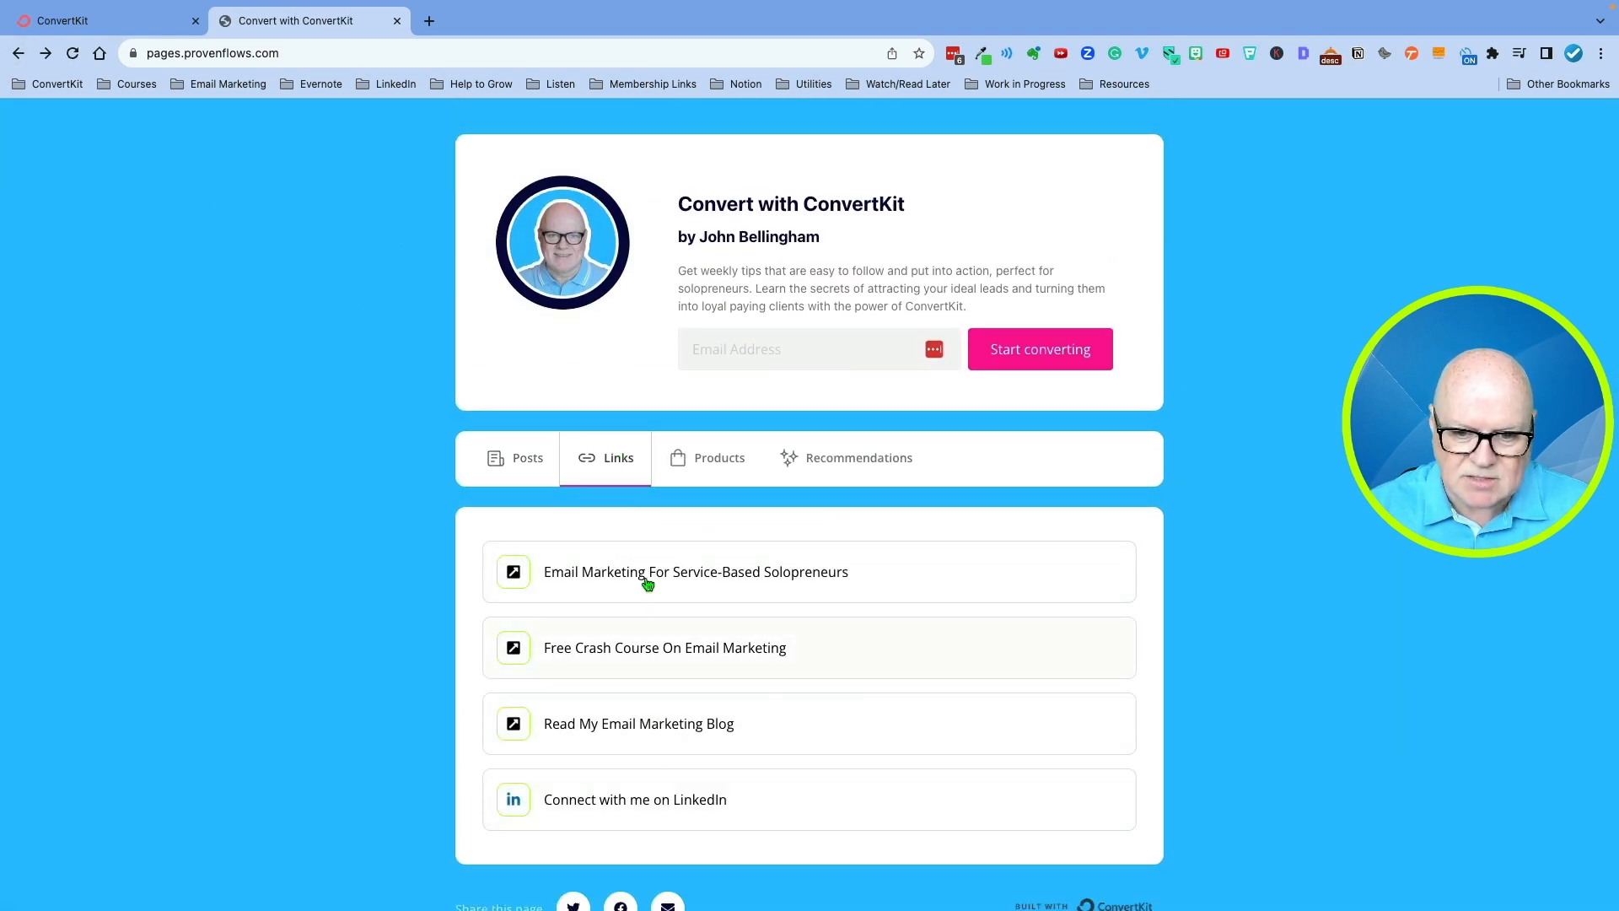
{"action": "left_click", "coordinate": [718, 458]}
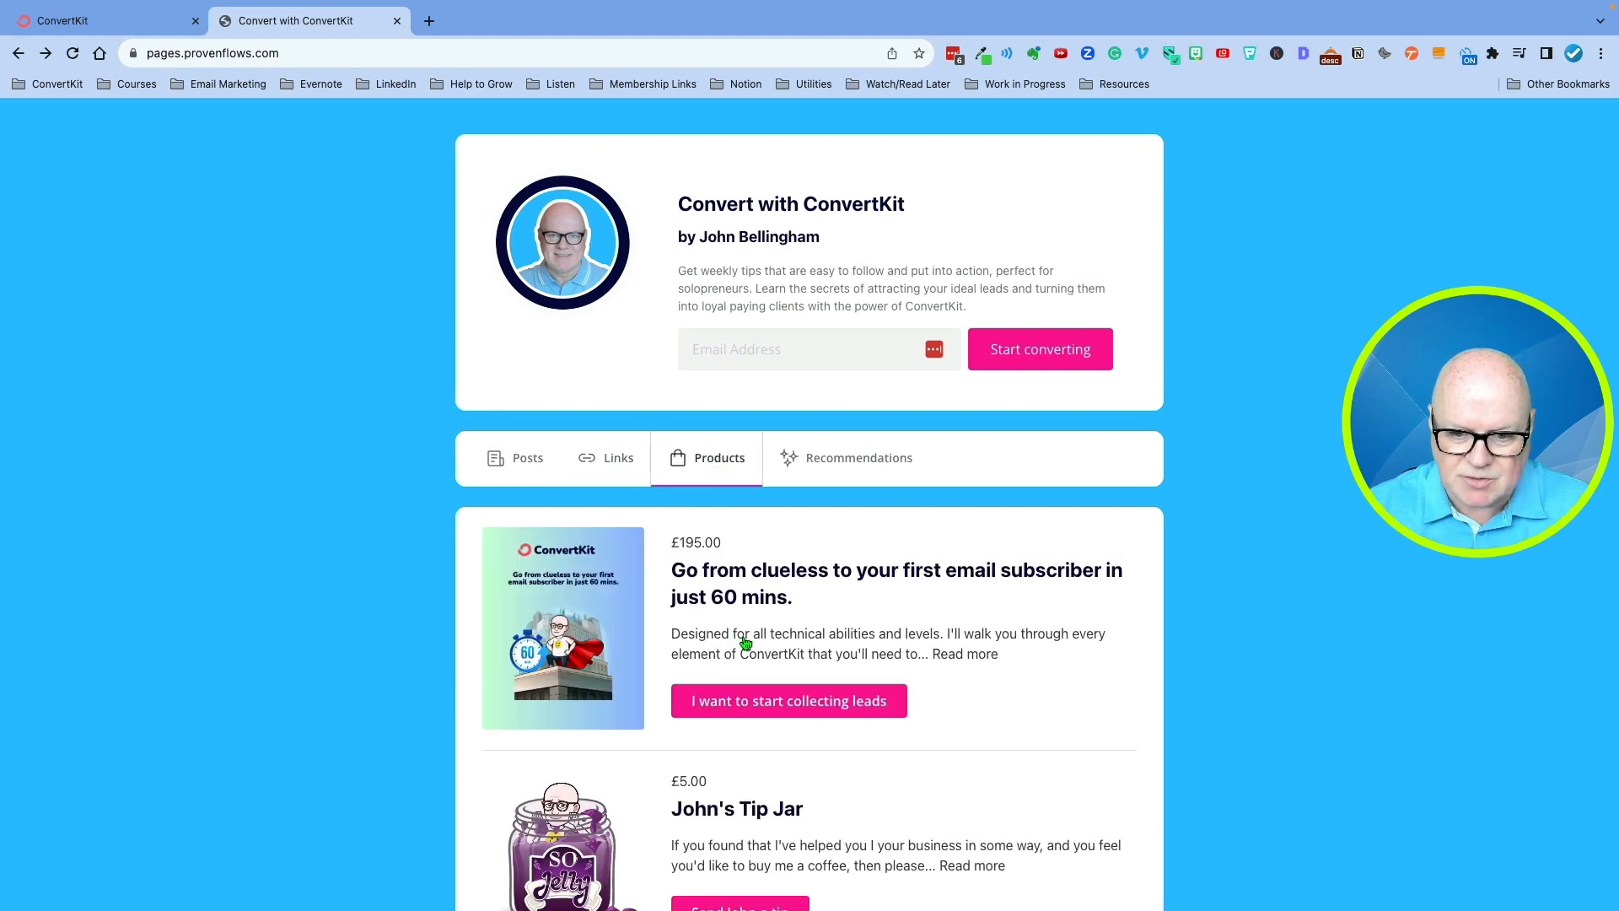
{"action": "scroll", "coordinate": [739, 641], "scroll_direction": "down", "scroll_amount": 2}
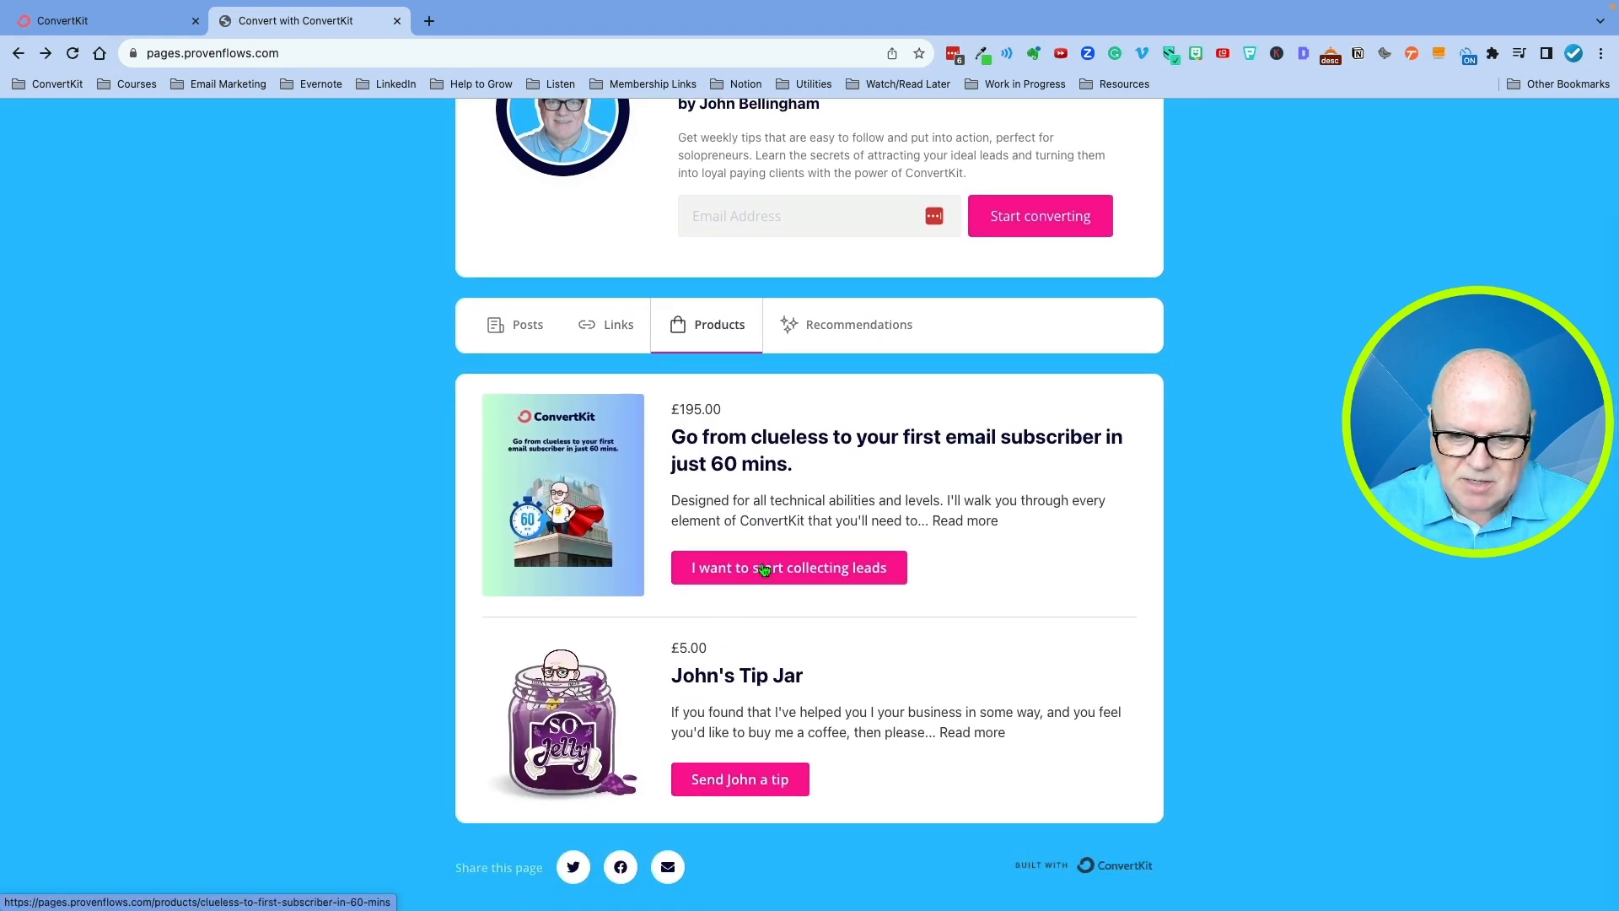
{"action": "scroll", "coordinate": [768, 572], "scroll_direction": "up", "scroll_amount": 2}
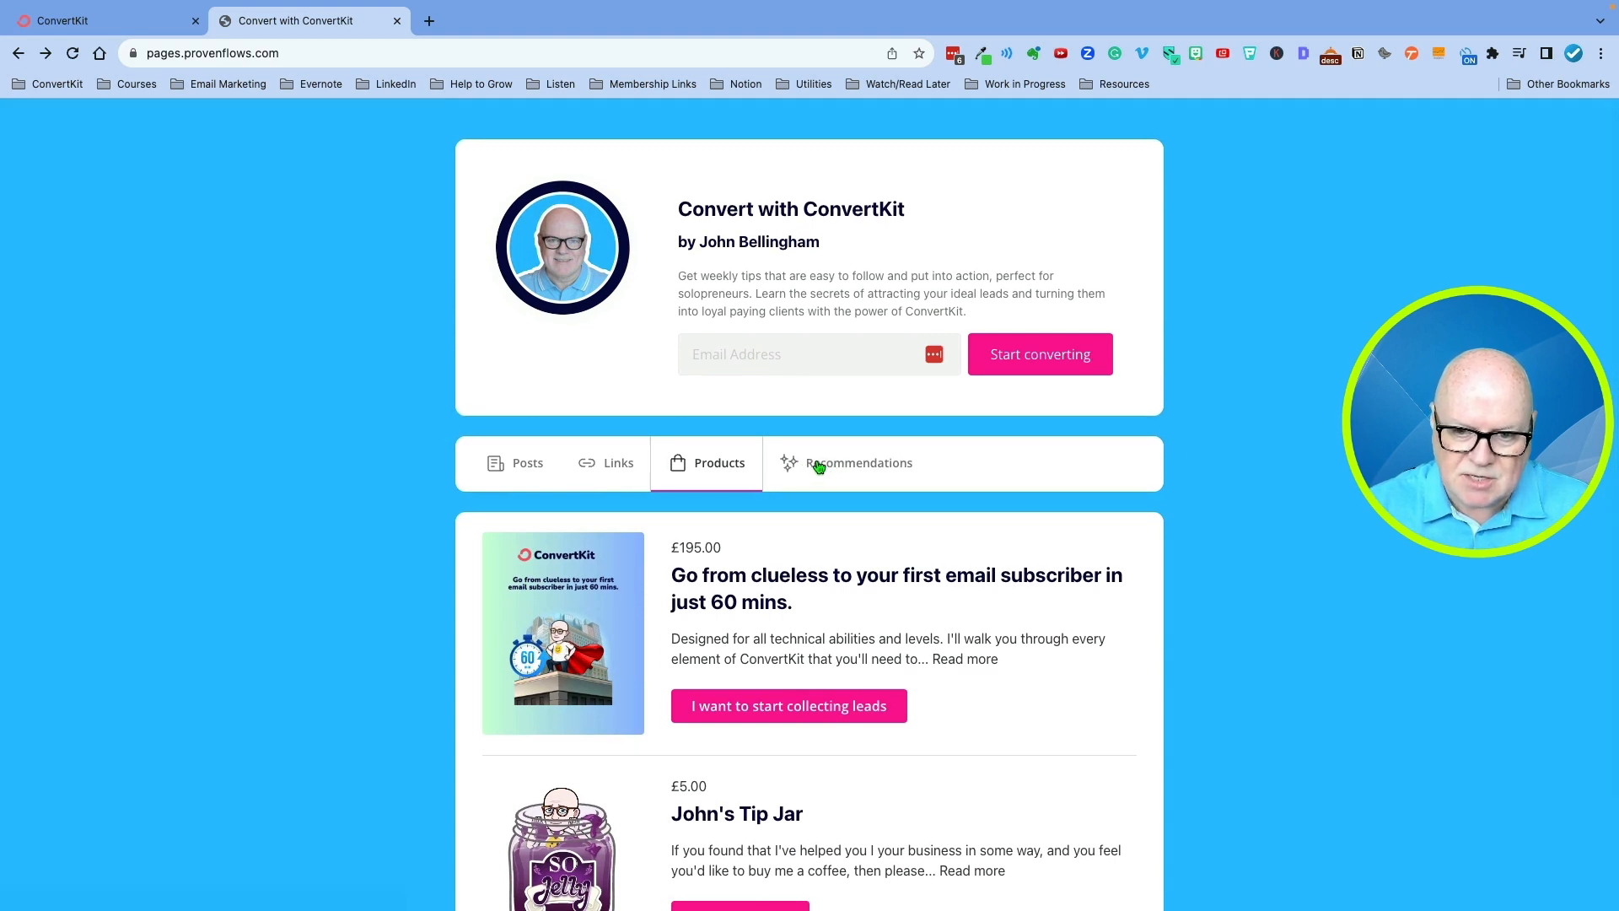
Look through the recommended creators on the published profile and return to its posts.
{"action": "left_click", "coordinate": [818, 469]}
{"action": "scroll", "coordinate": [763, 650], "scroll_direction": "down", "scroll_amount": 3}
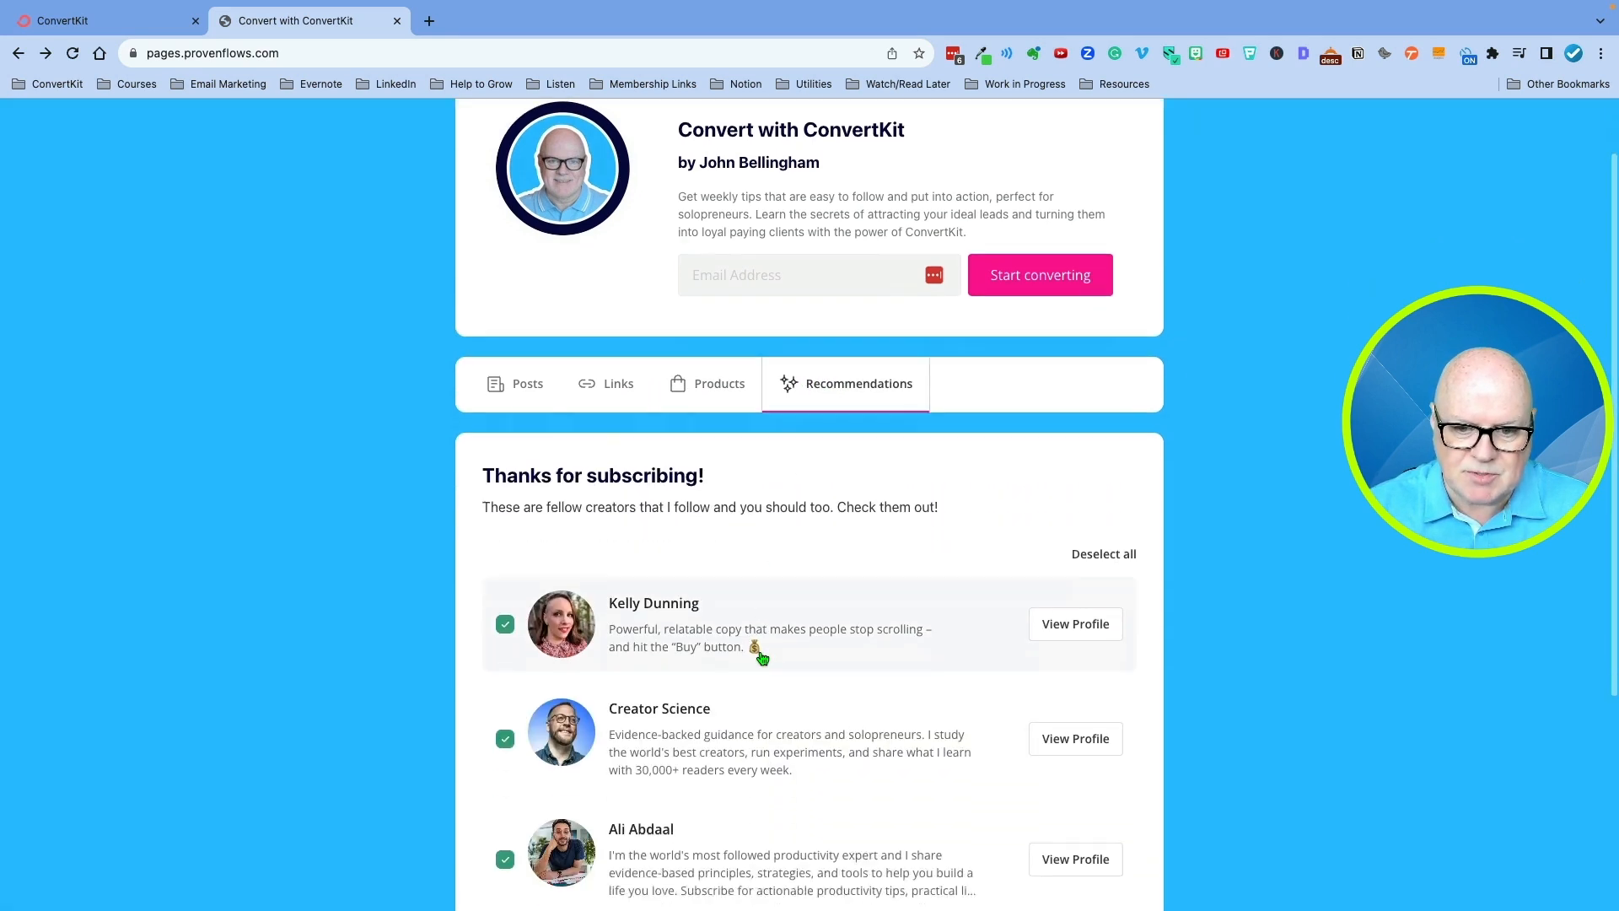
{"action": "scroll", "coordinate": [767, 654], "scroll_direction": "down", "scroll_amount": 3}
{"action": "scroll", "coordinate": [767, 653], "scroll_direction": "up", "scroll_amount": 3}
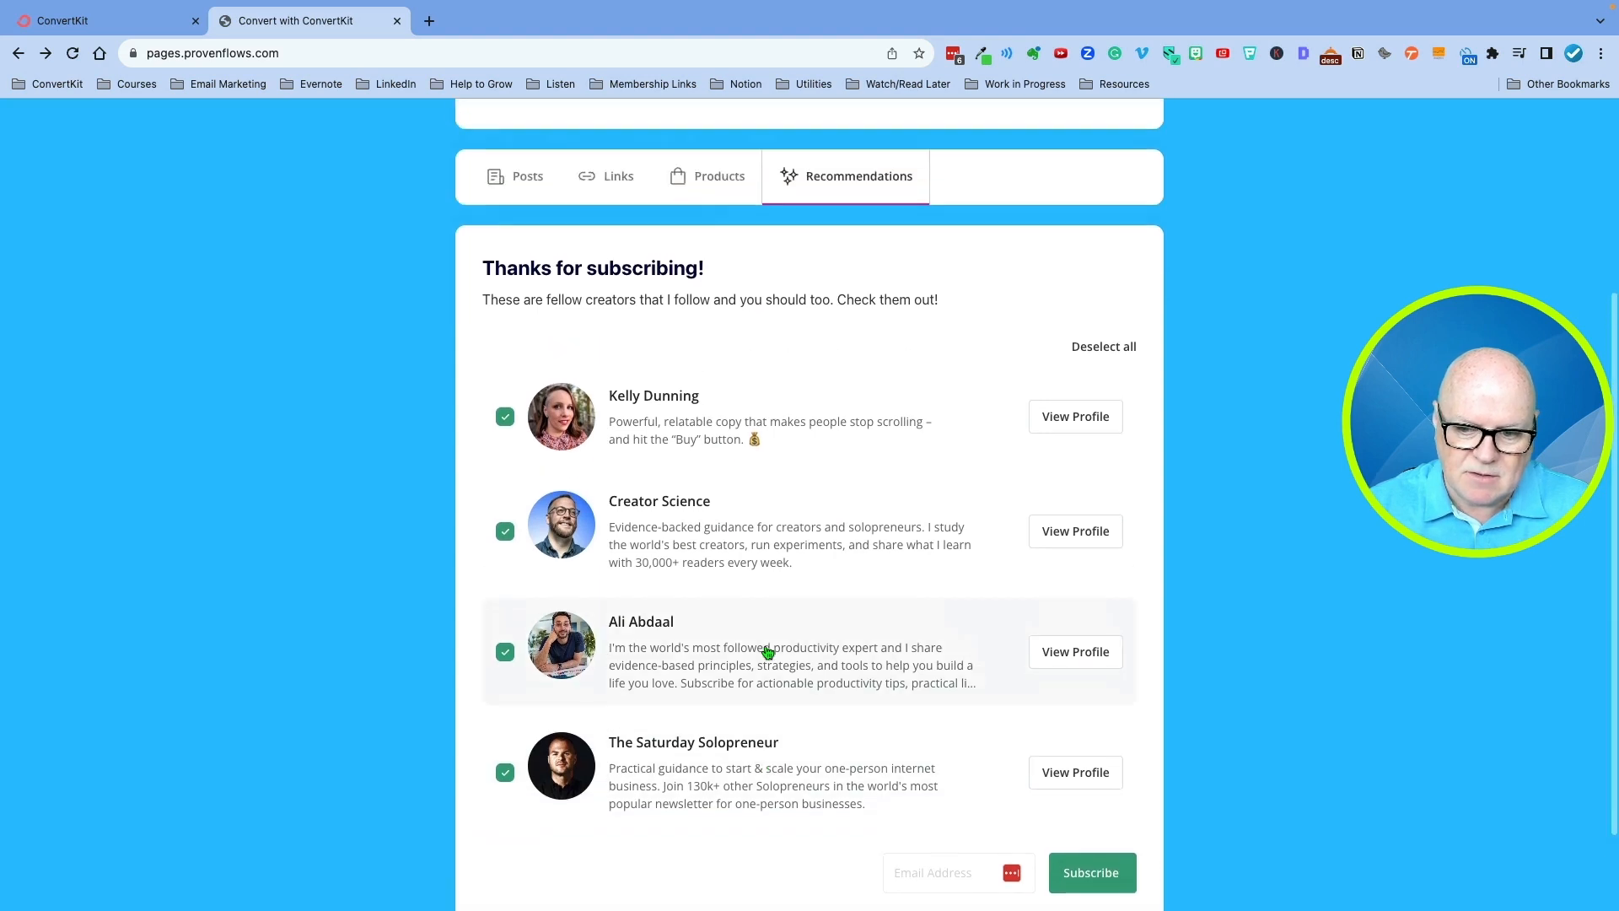
{"action": "scroll", "coordinate": [768, 653], "scroll_direction": "up", "scroll_amount": 3}
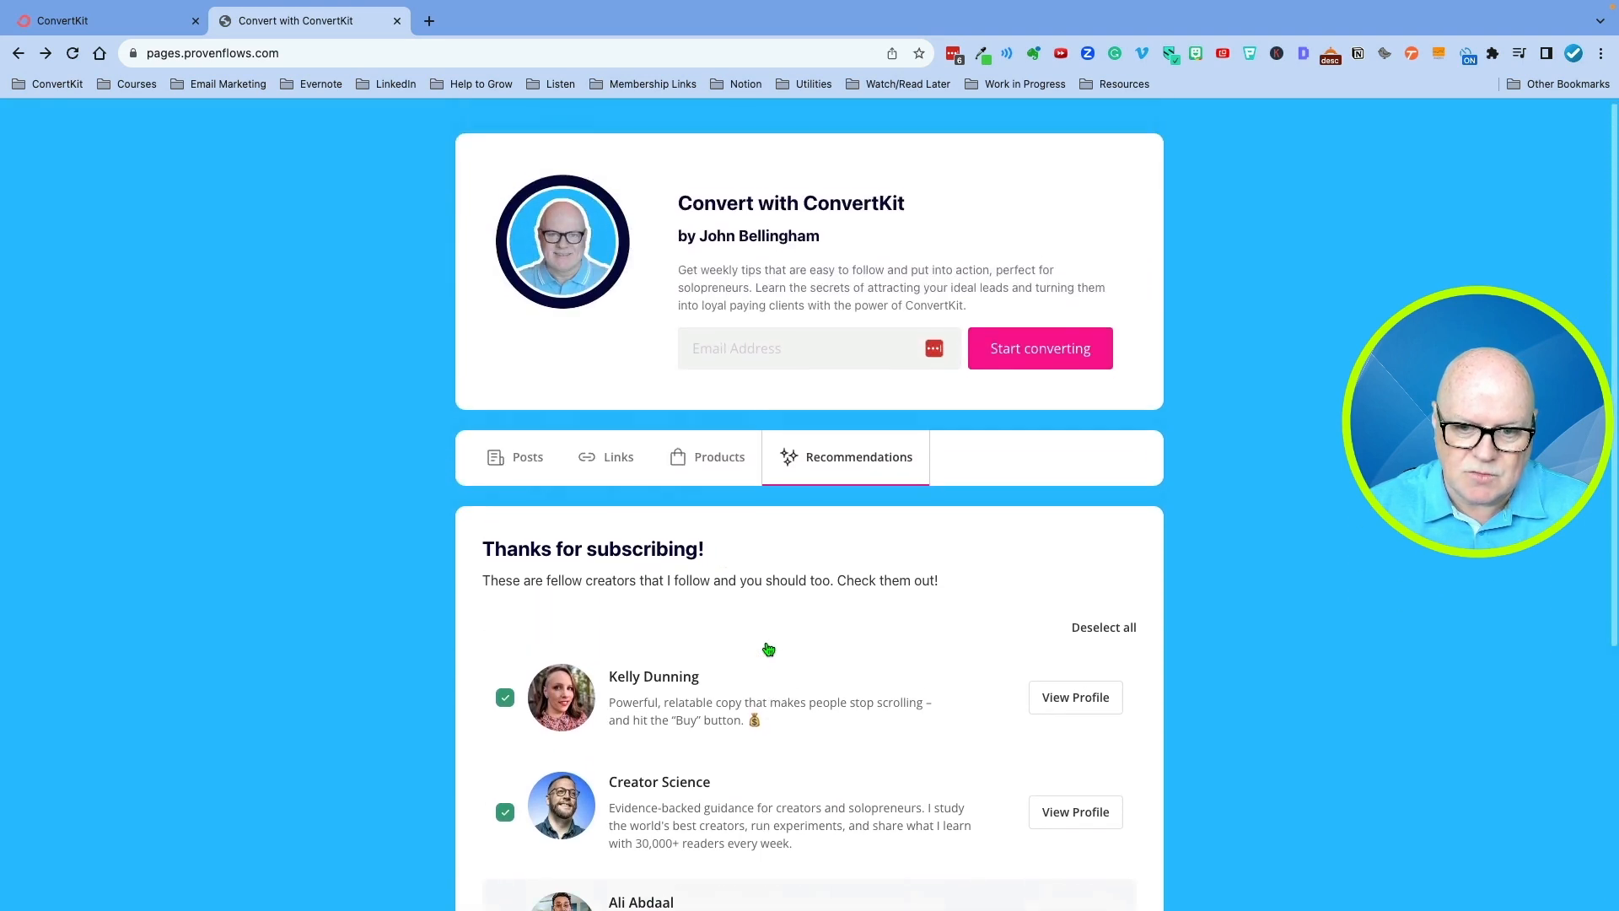
{"action": "left_click", "coordinate": [535, 470]}
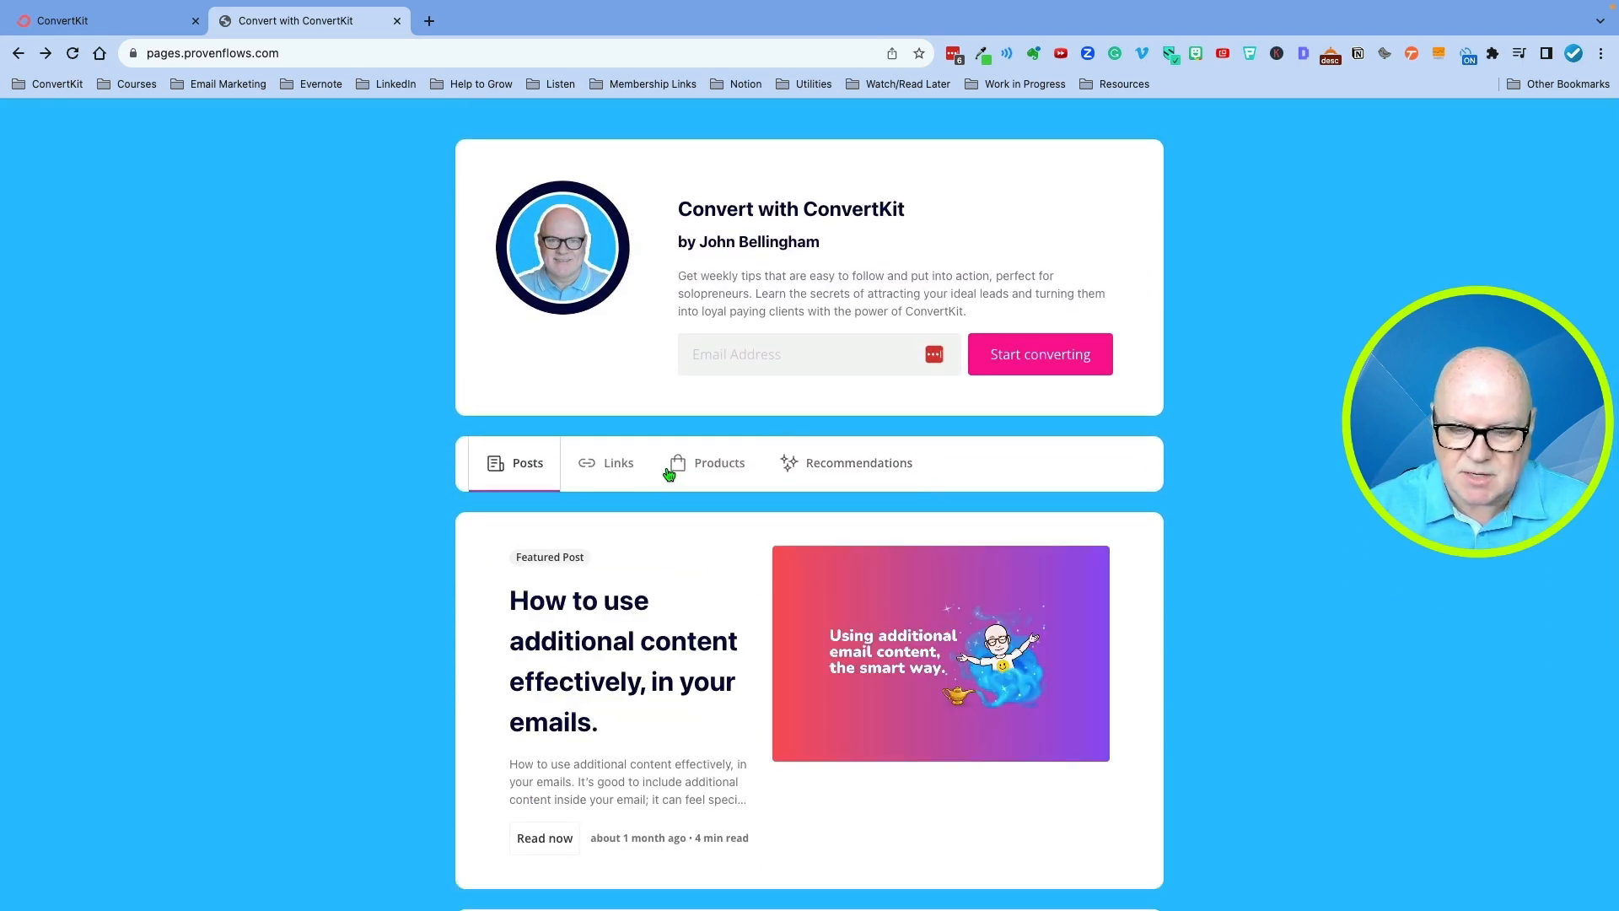
Fill in the subscriber's email address in the profile's signup form and submit it.
{"action": "left_click", "coordinate": [736, 357]}
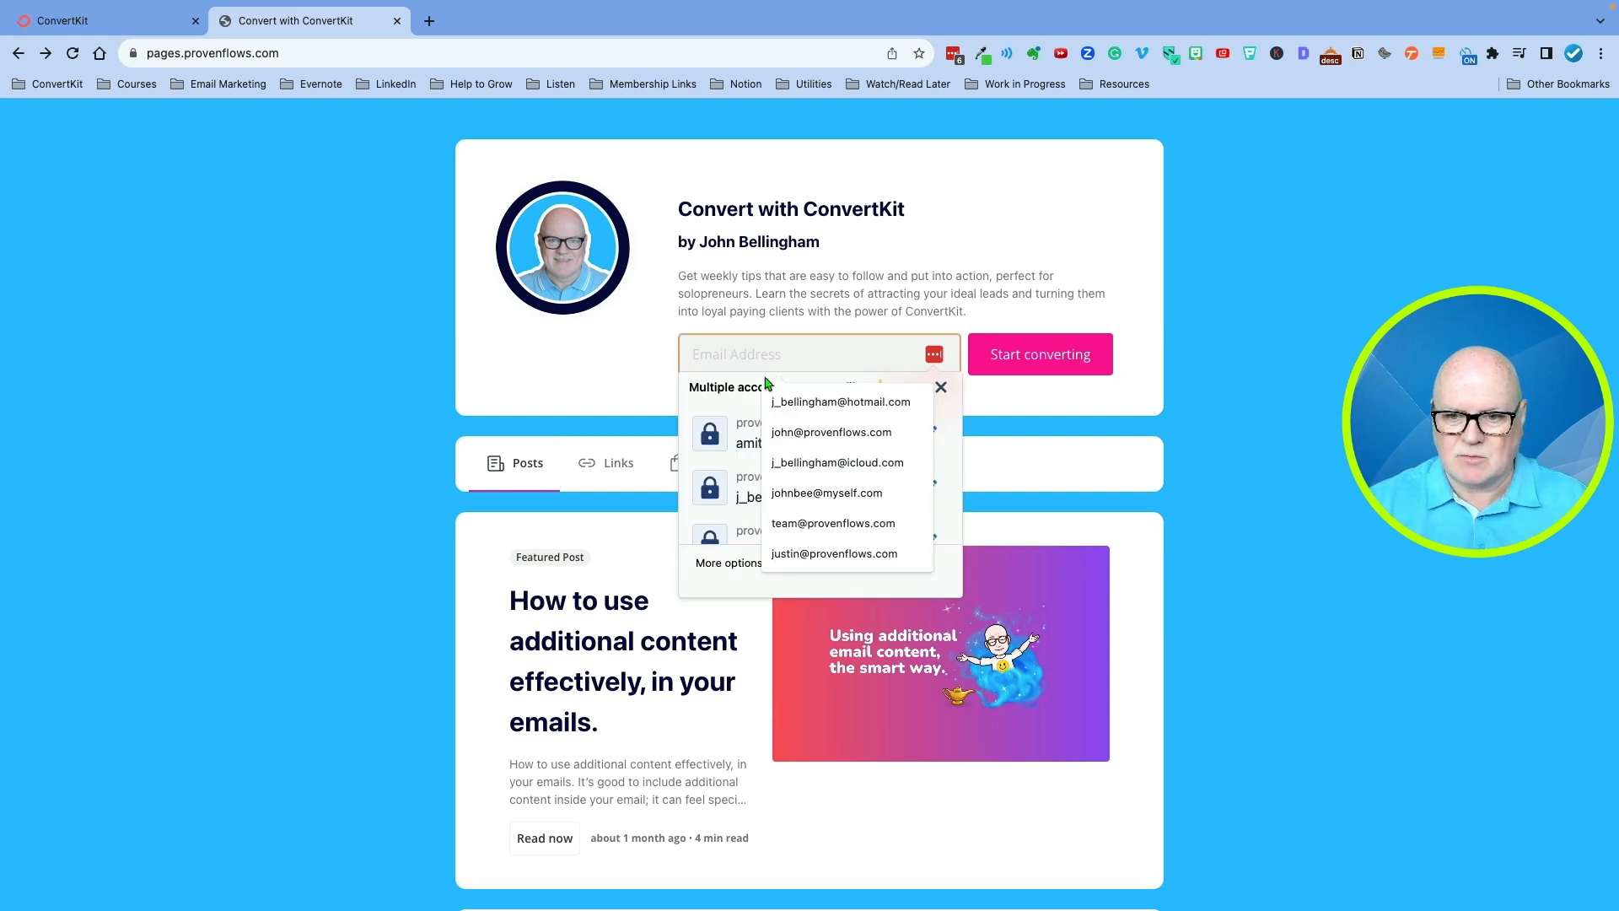
{"action": "left_click", "coordinate": [846, 473]}
{"action": "left_click", "coordinate": [644, 365]}
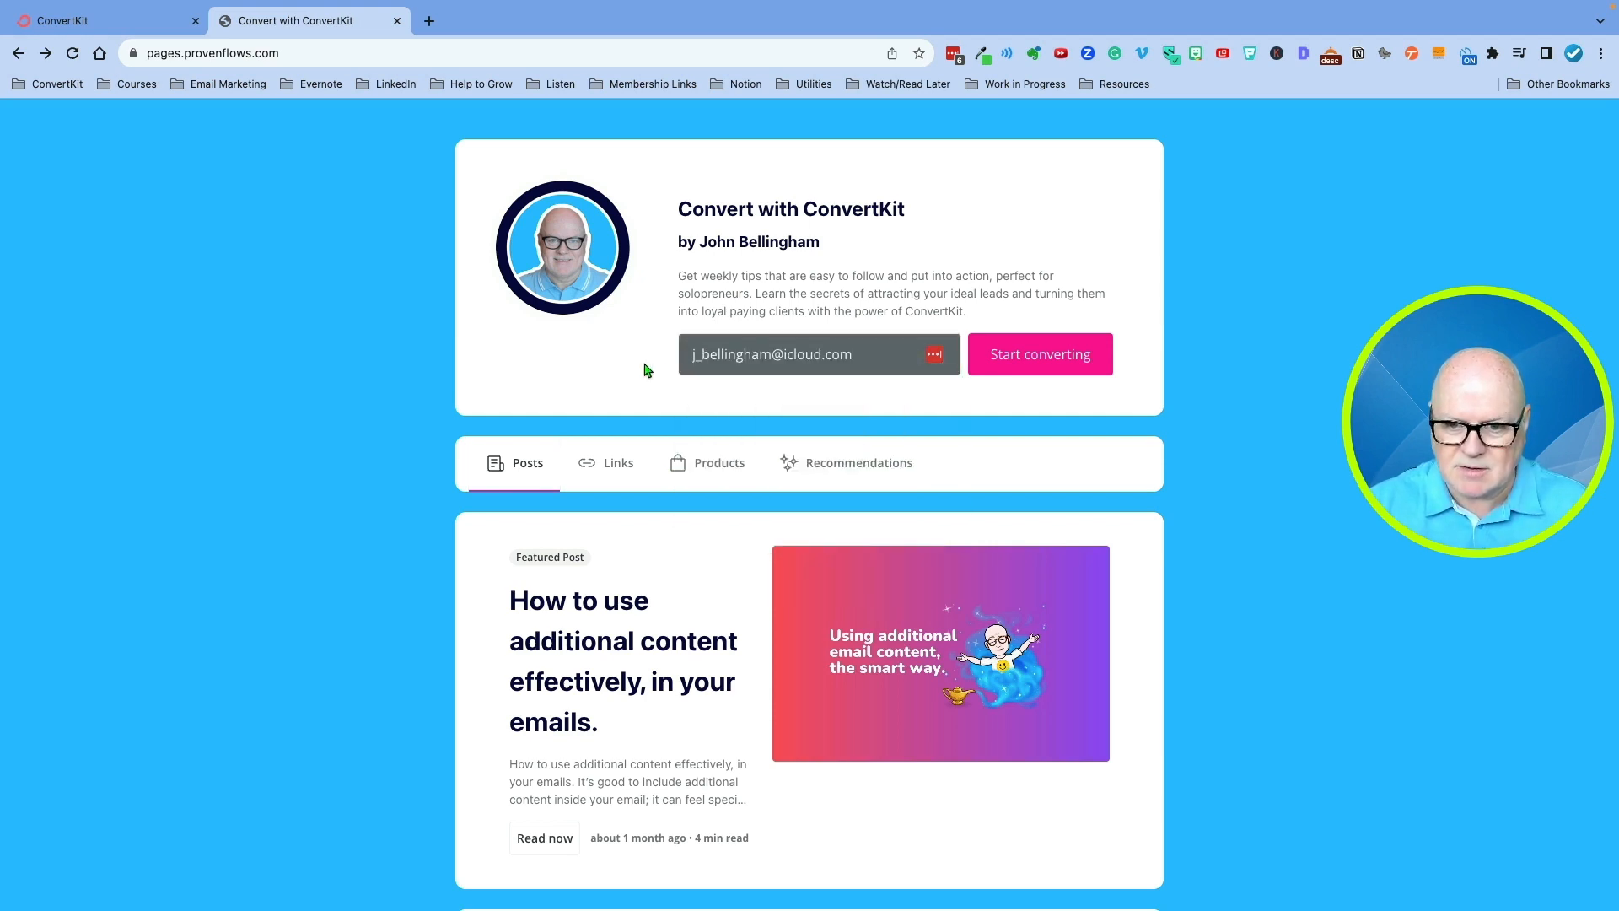
{"action": "left_click", "coordinate": [1020, 357]}
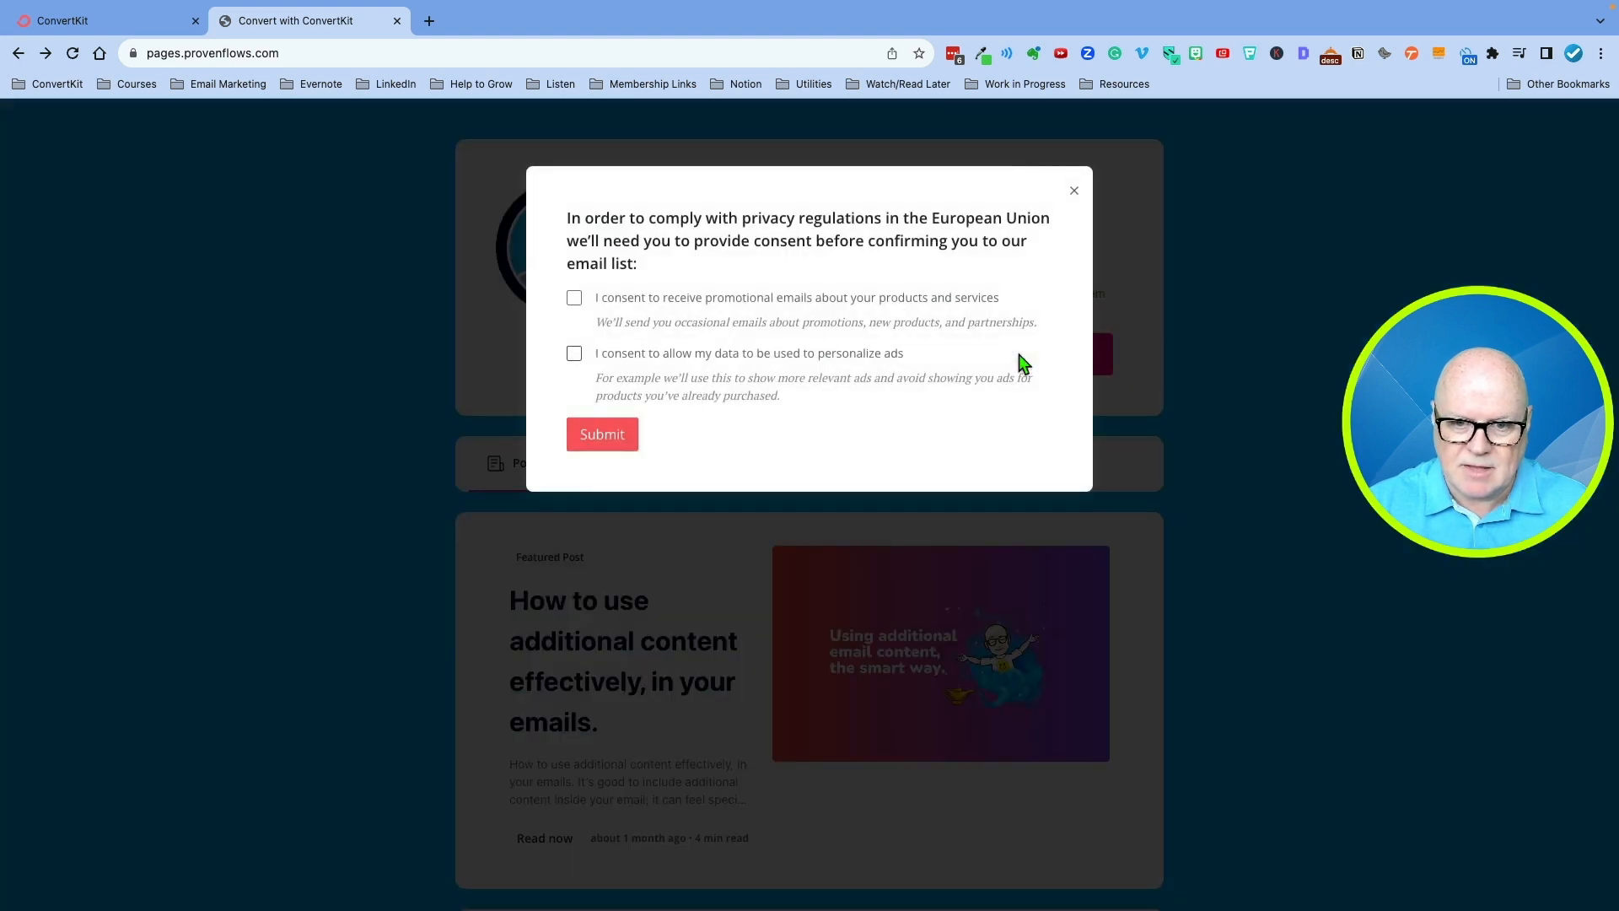
Consent to both personalized ads and promotional emails, and submit the privacy consent form.
{"action": "left_click", "coordinate": [574, 354]}
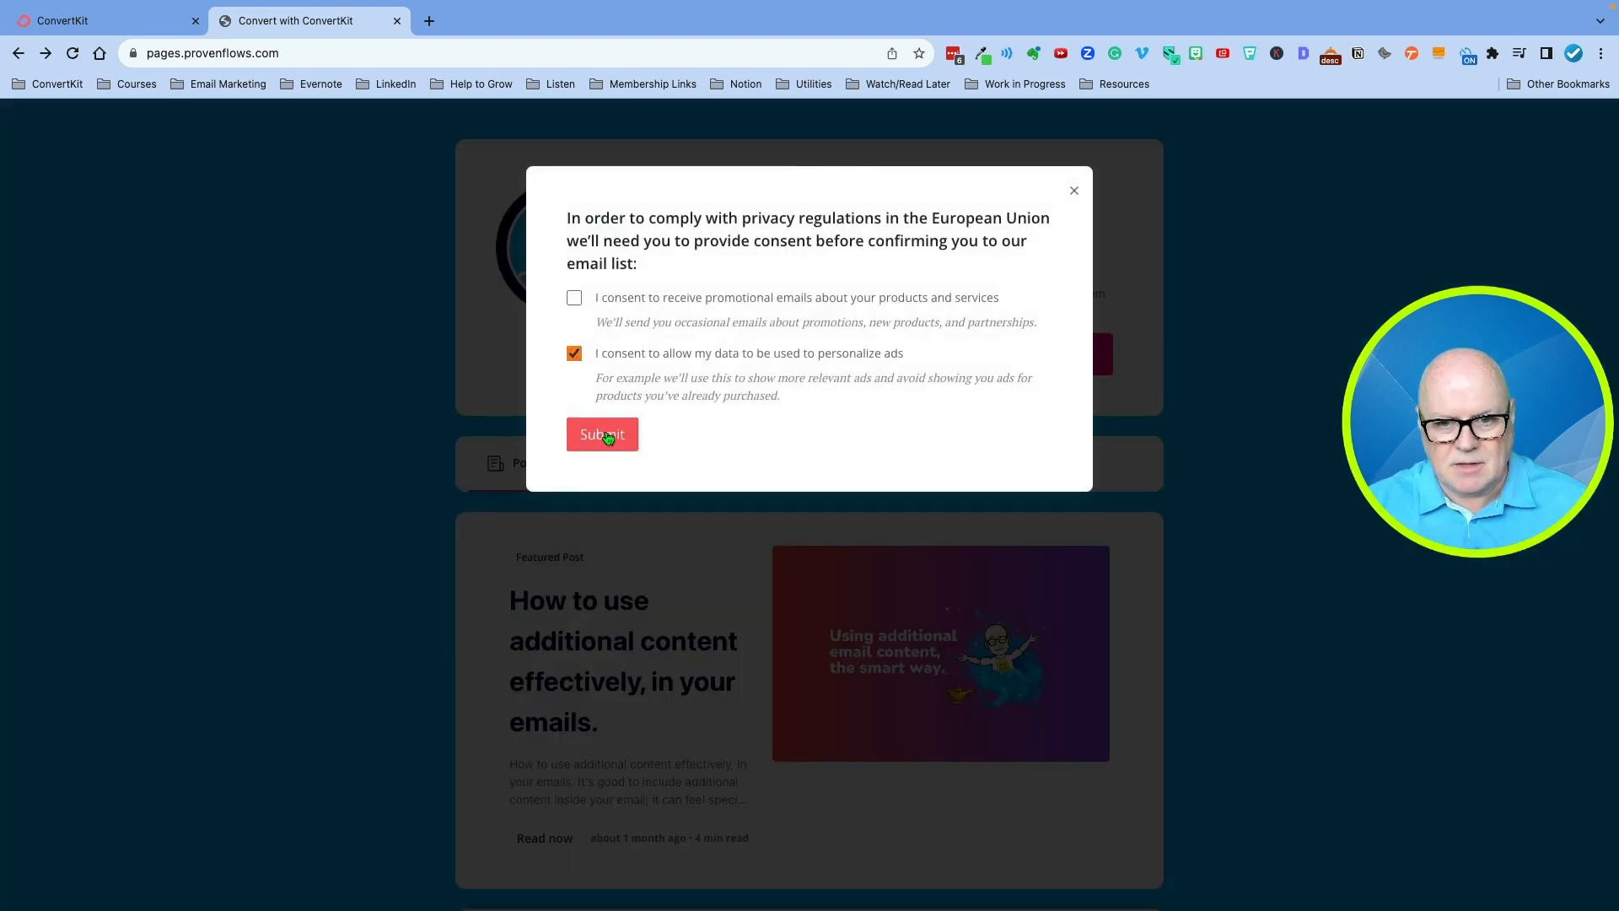
{"action": "left_click", "coordinate": [575, 297]}
{"action": "left_click", "coordinate": [624, 444]}
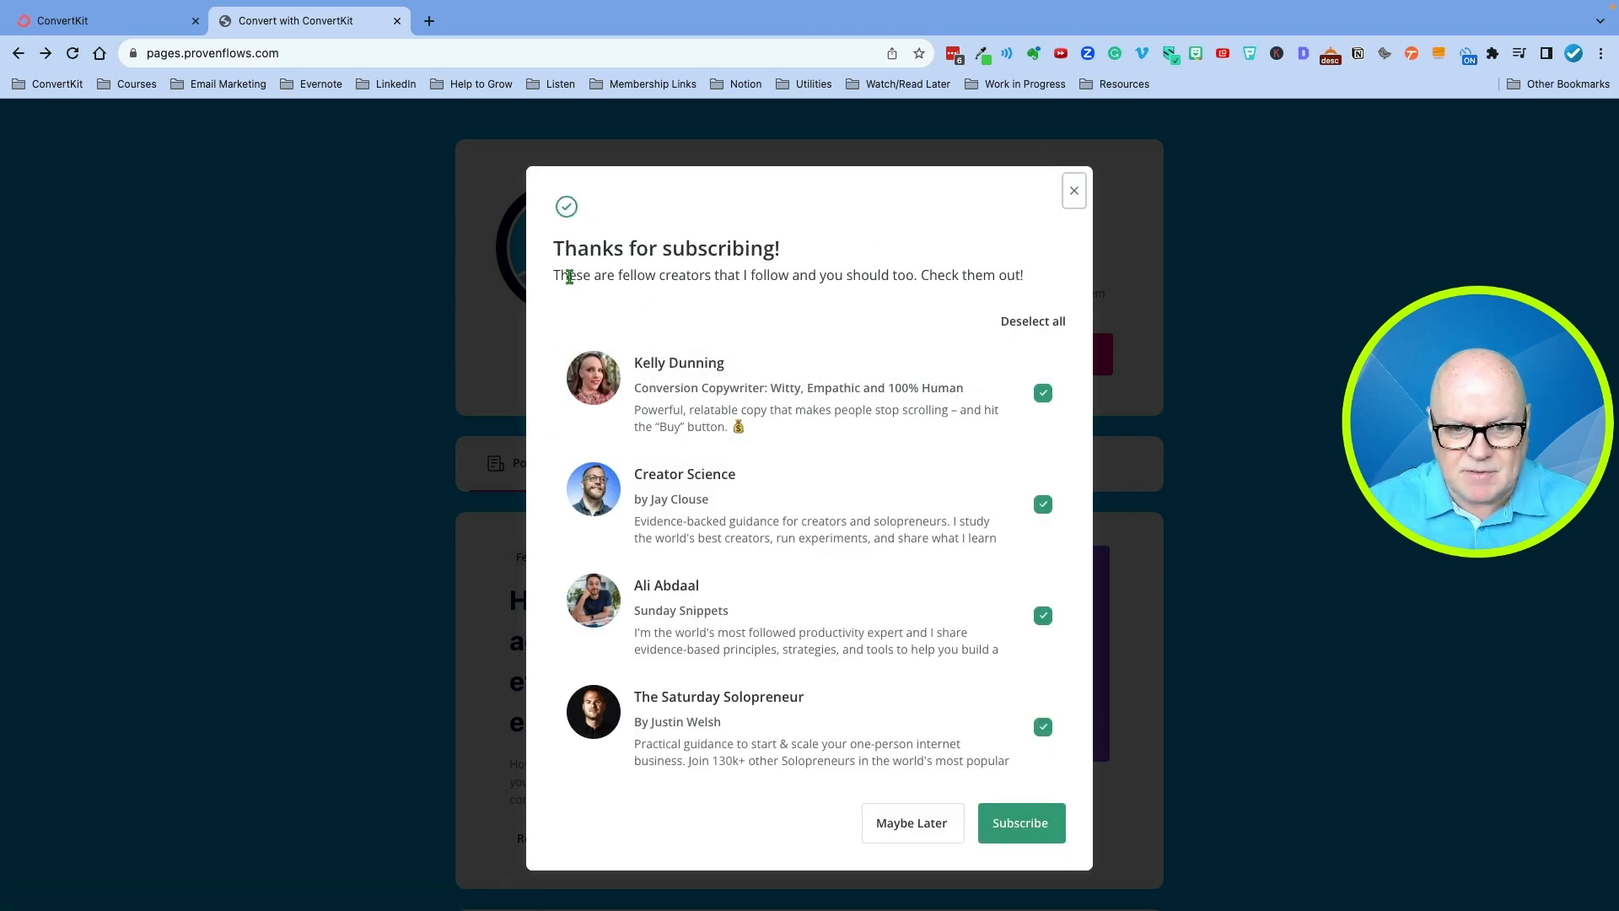
Read the note above the recommended creators and dismiss the recommendations without subscribing to them.
{"action": "left_click_drag", "start_coordinate": [559, 276], "coordinate": [1015, 270]}
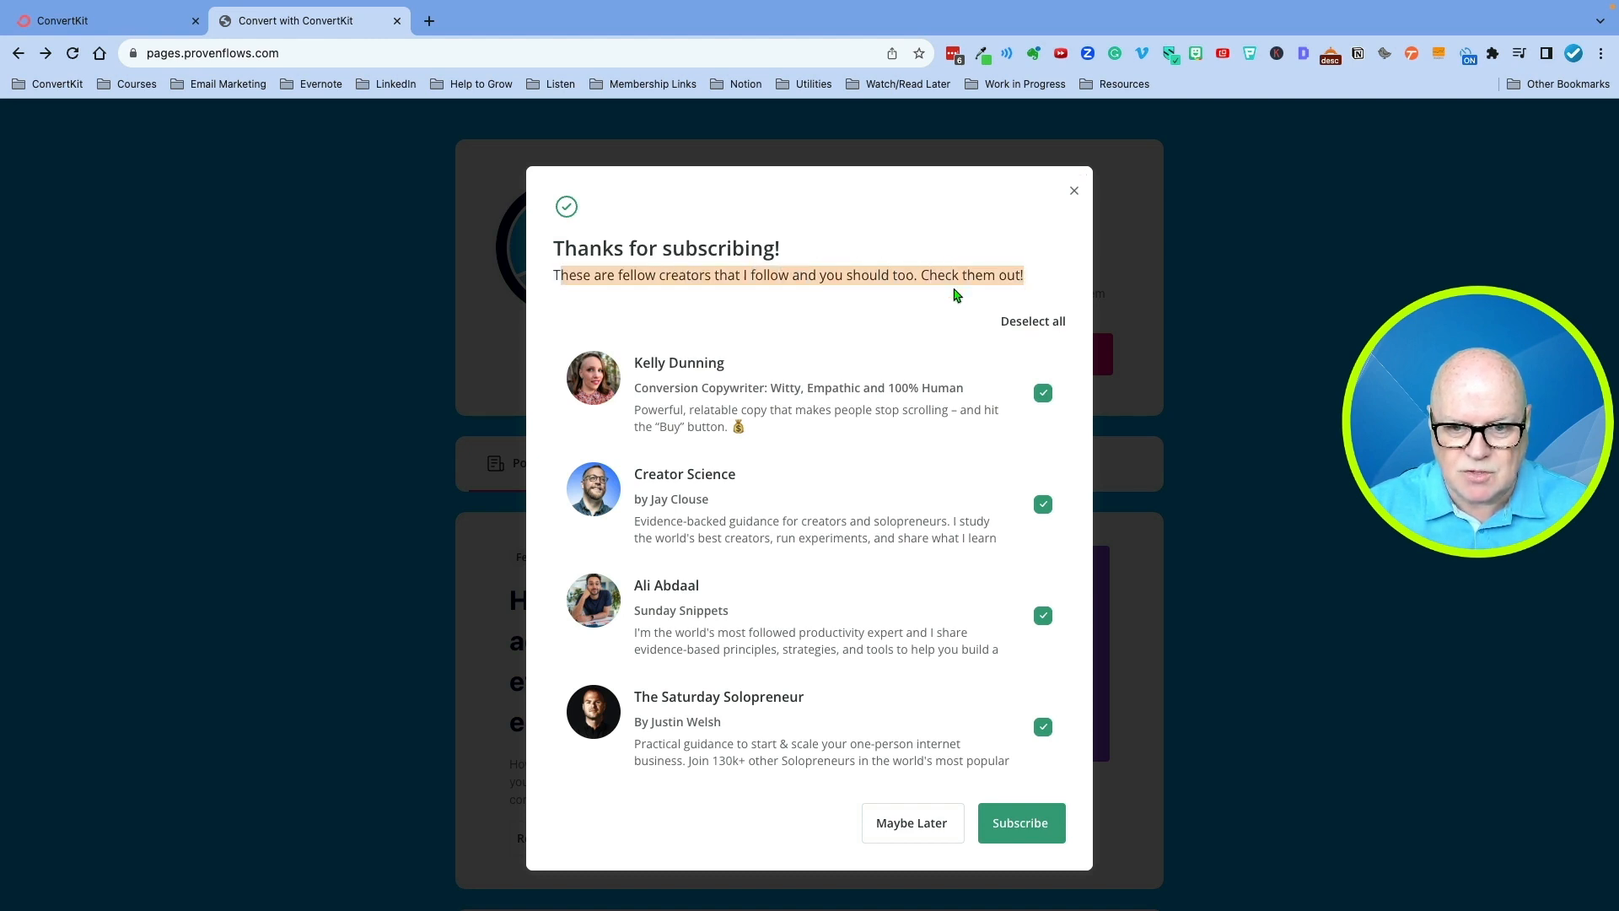
{"action": "left_click", "coordinate": [810, 275]}
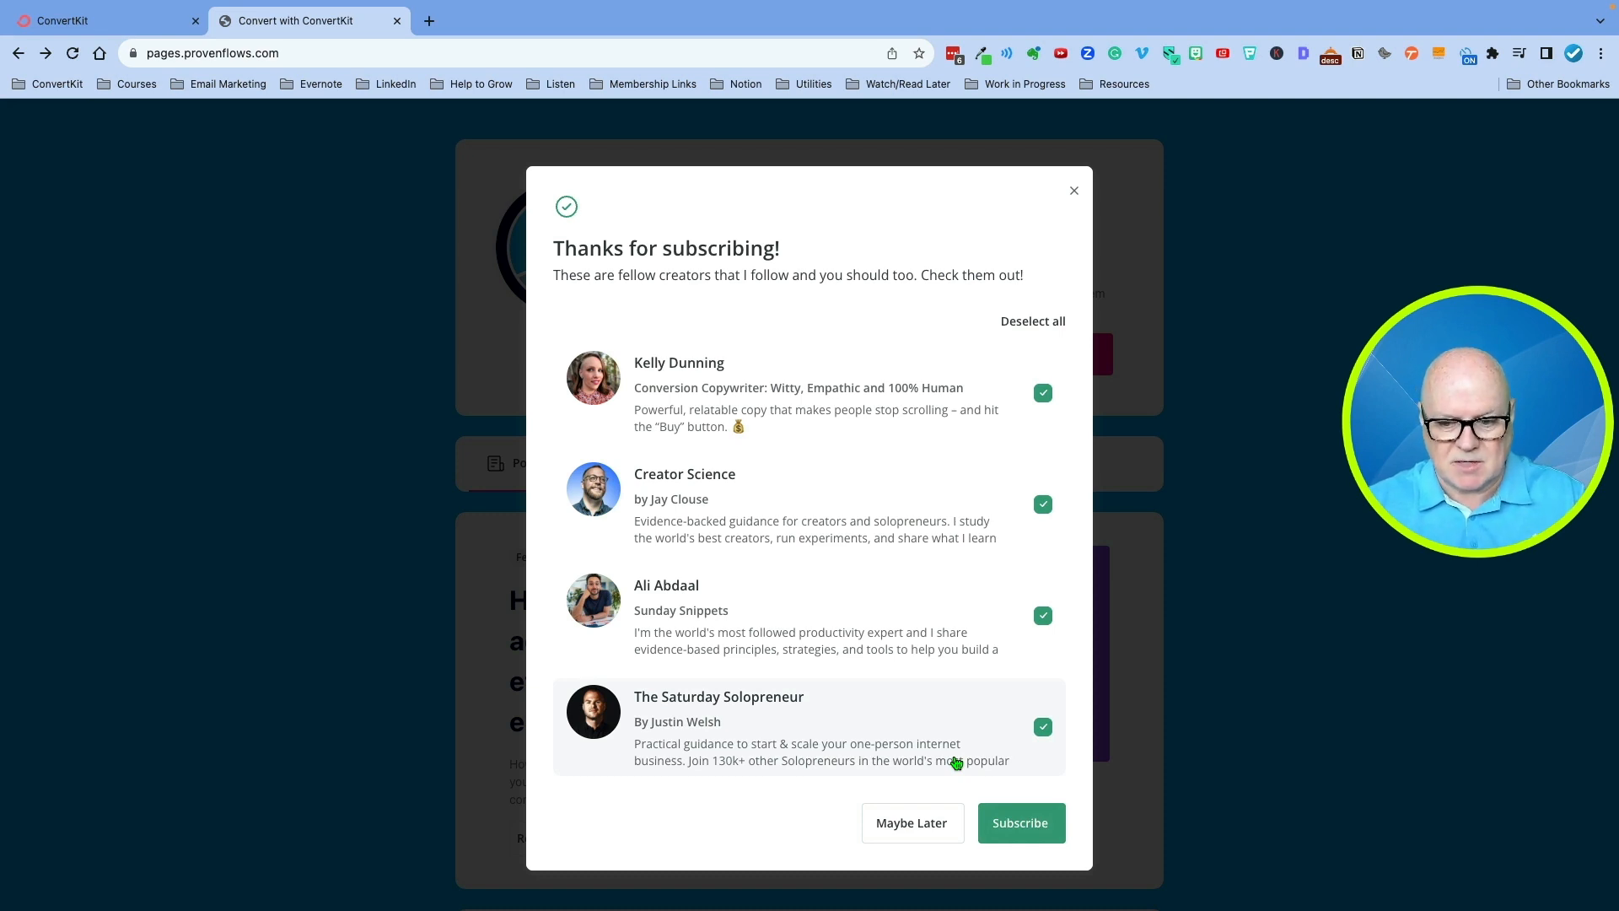
{"action": "left_click", "coordinate": [1075, 193]}
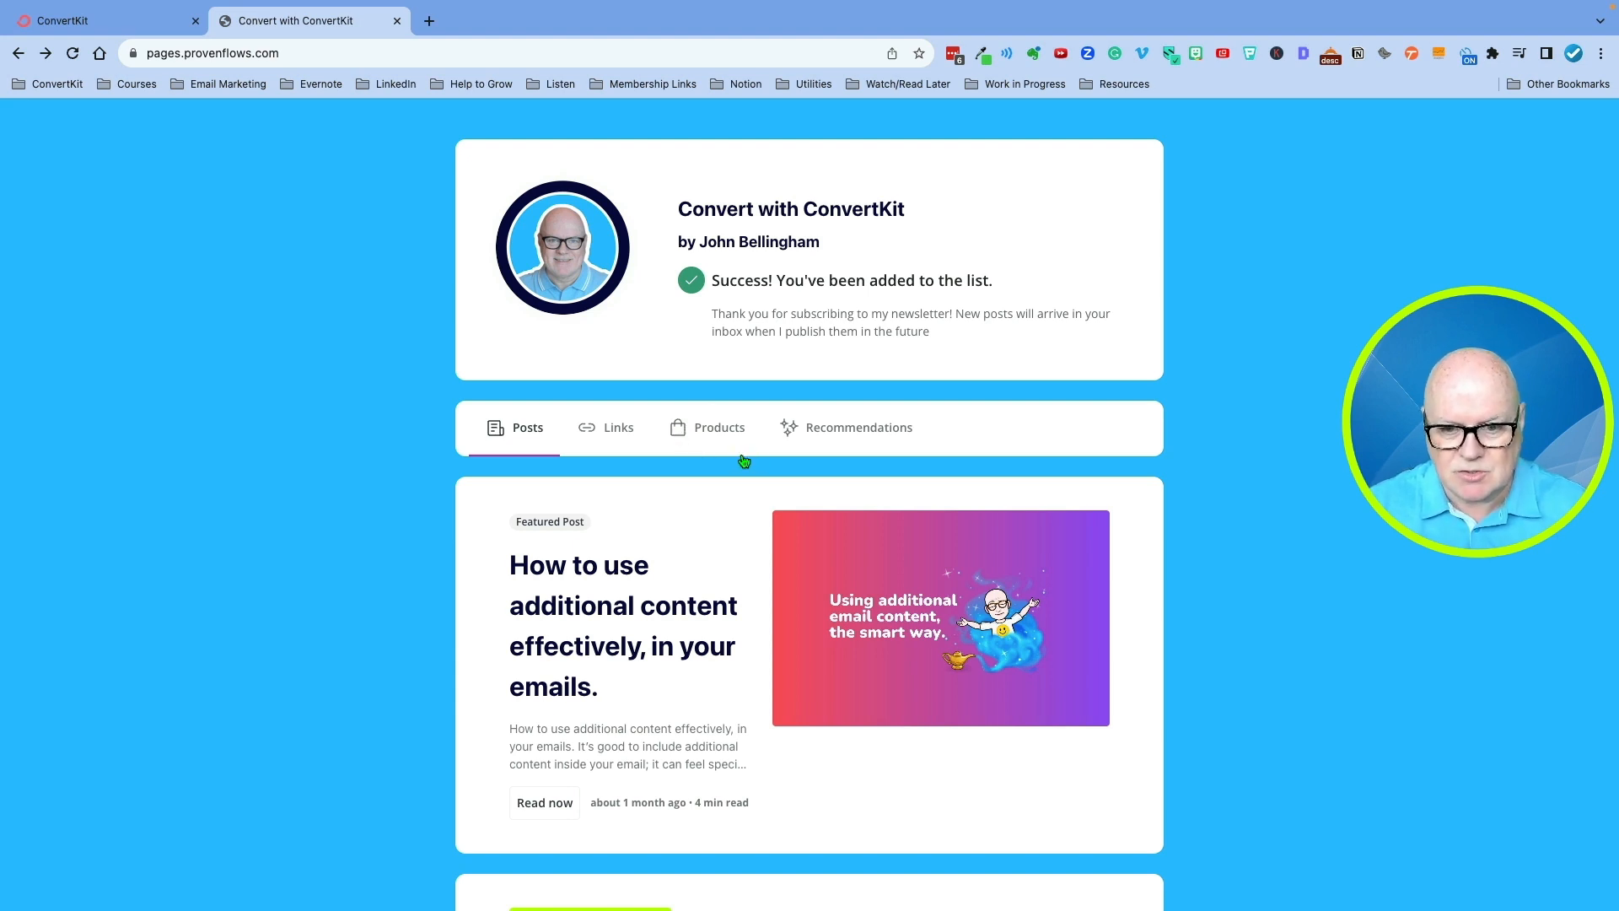
Return to the ConvertKit account's browser tab, open the Creator Network page and look through its introduction.
{"action": "left_click", "coordinate": [127, 34]}
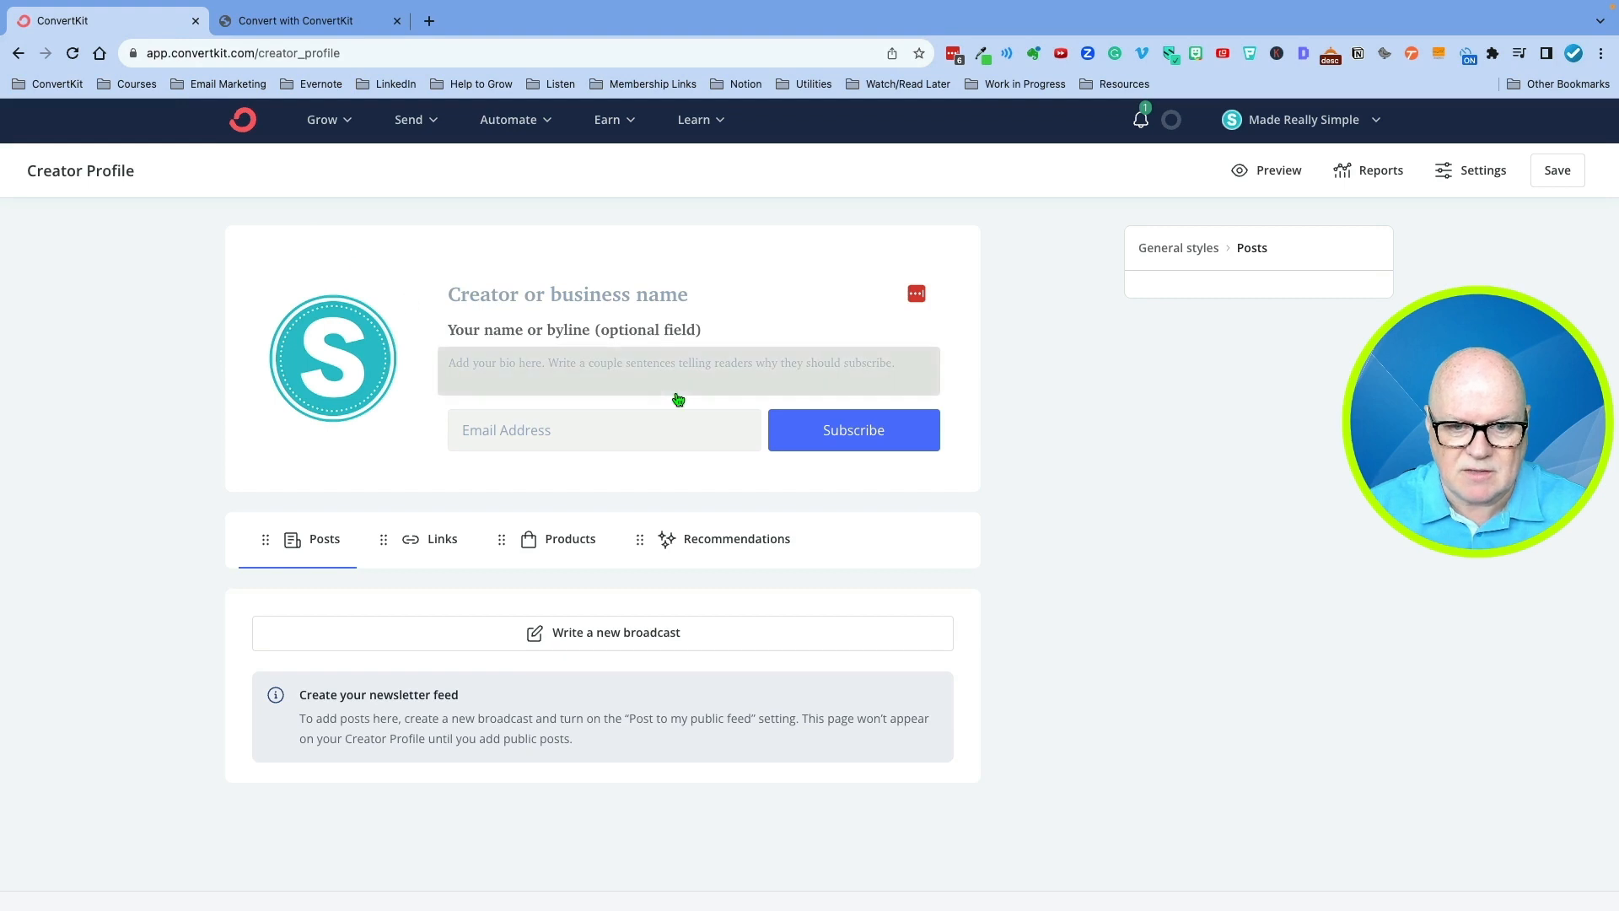
{"action": "left_click", "coordinate": [346, 128]}
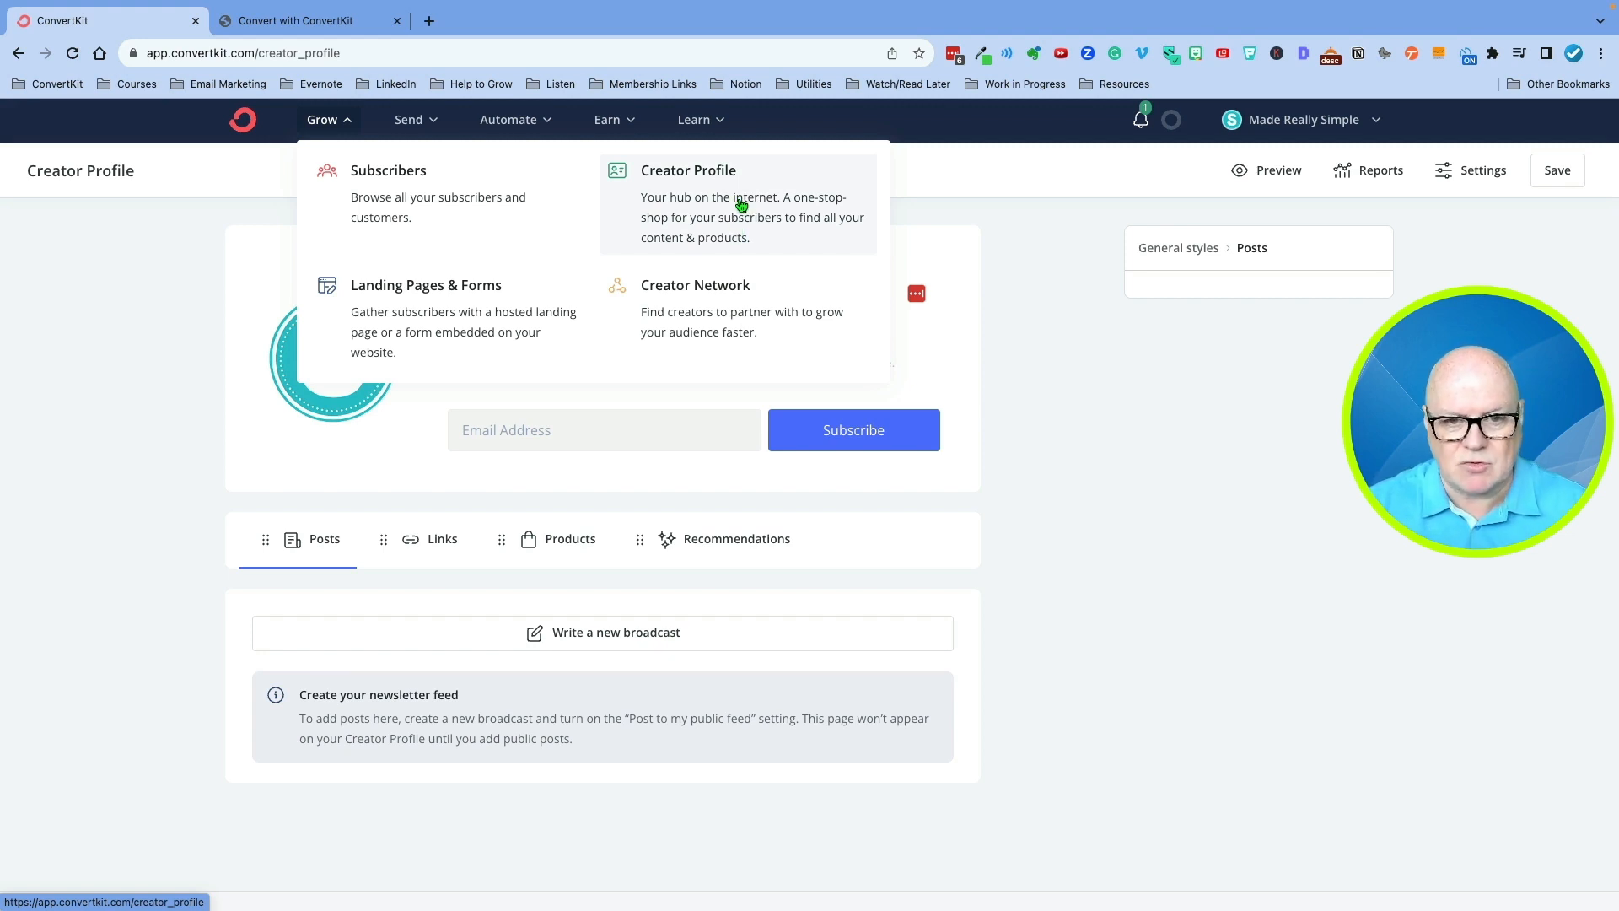
{"action": "left_click", "coordinate": [723, 295]}
{"action": "scroll", "coordinate": [624, 472], "scroll_direction": "down", "scroll_amount": 2}
{"action": "scroll", "coordinate": [623, 470], "scroll_direction": "up", "scroll_amount": 2}
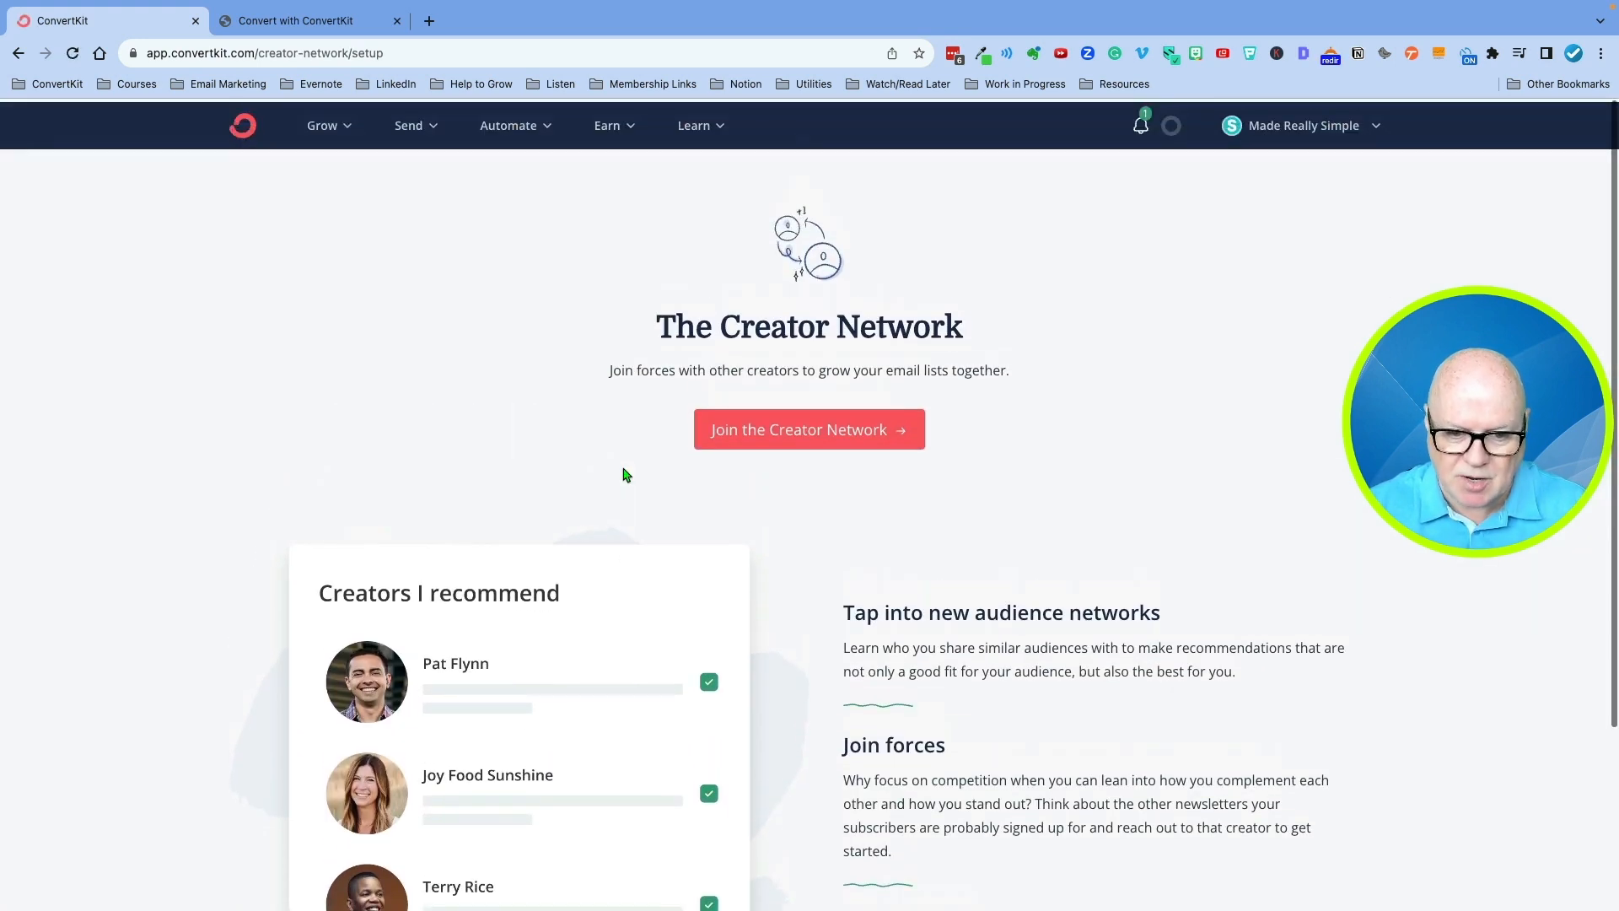
{"action": "scroll", "coordinate": [616, 455], "scroll_direction": "down", "scroll_amount": 4}
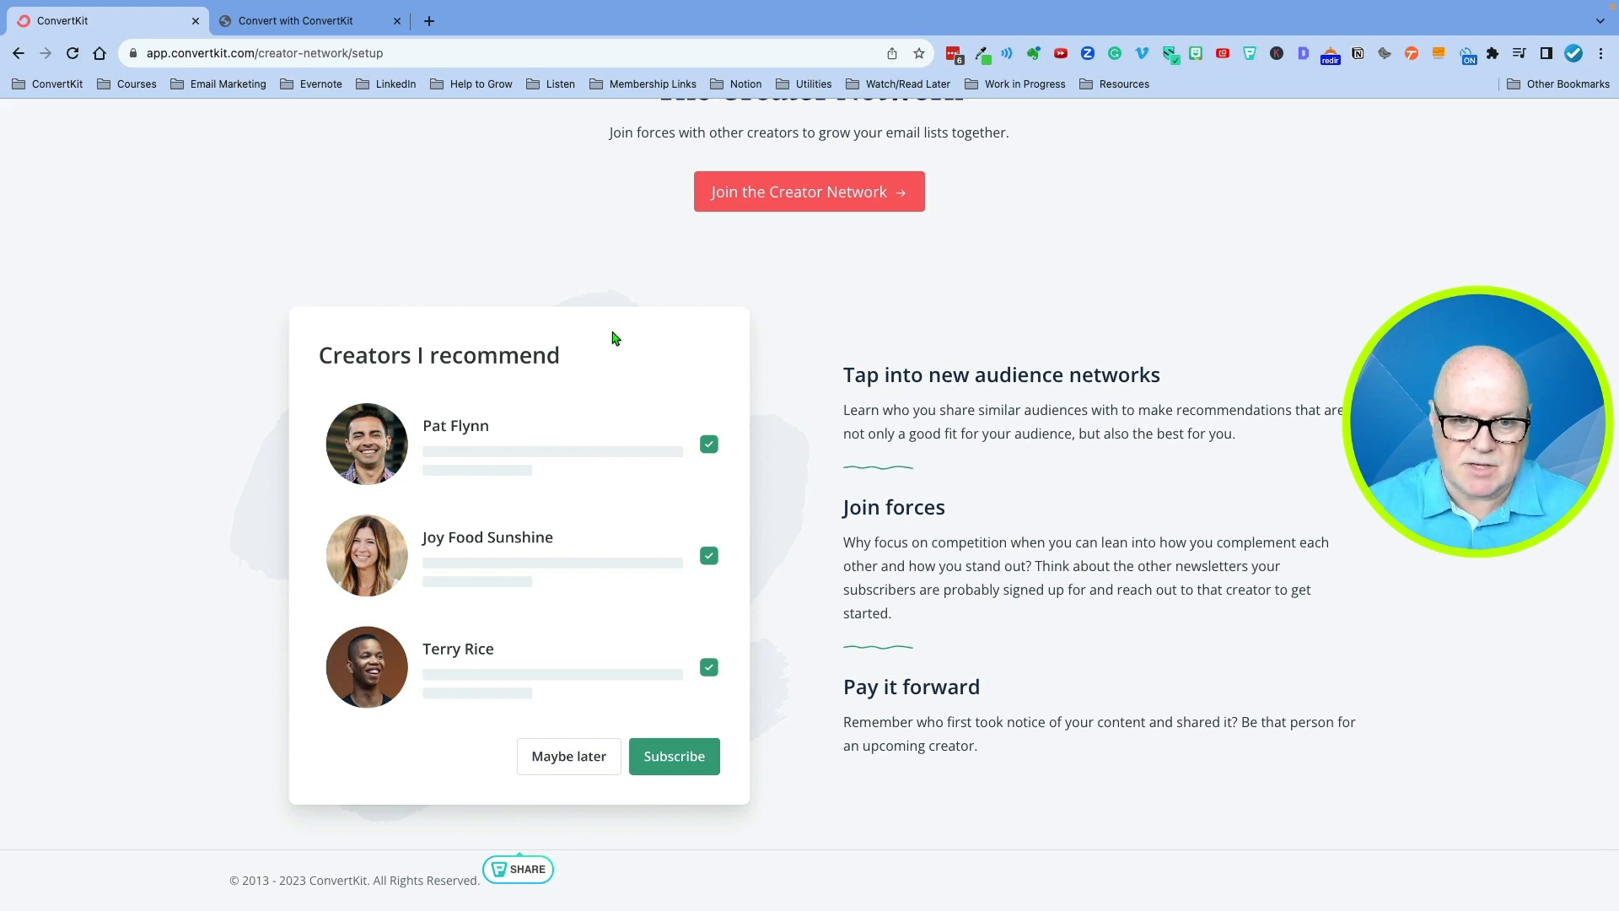
{"action": "scroll", "coordinate": [611, 336], "scroll_direction": "up", "scroll_amount": 5}
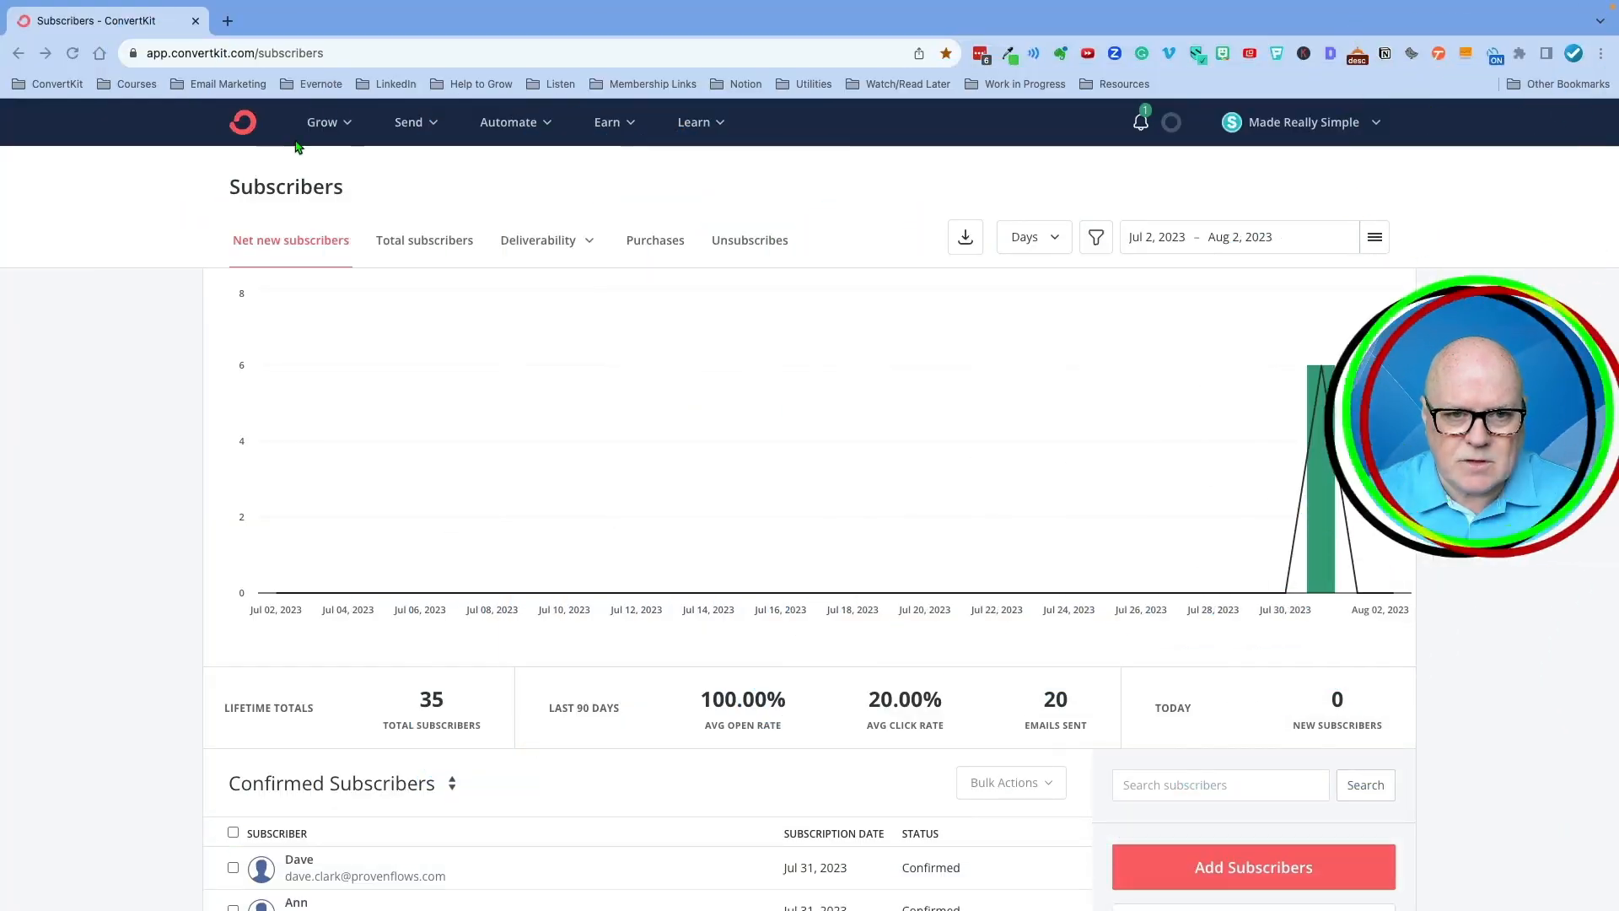
Go from the Subscribers page to Landing Pages & Forms and start creating a new landing page.
{"action": "scroll", "coordinate": [303, 129], "scroll_direction": "down", "scroll_amount": 1}
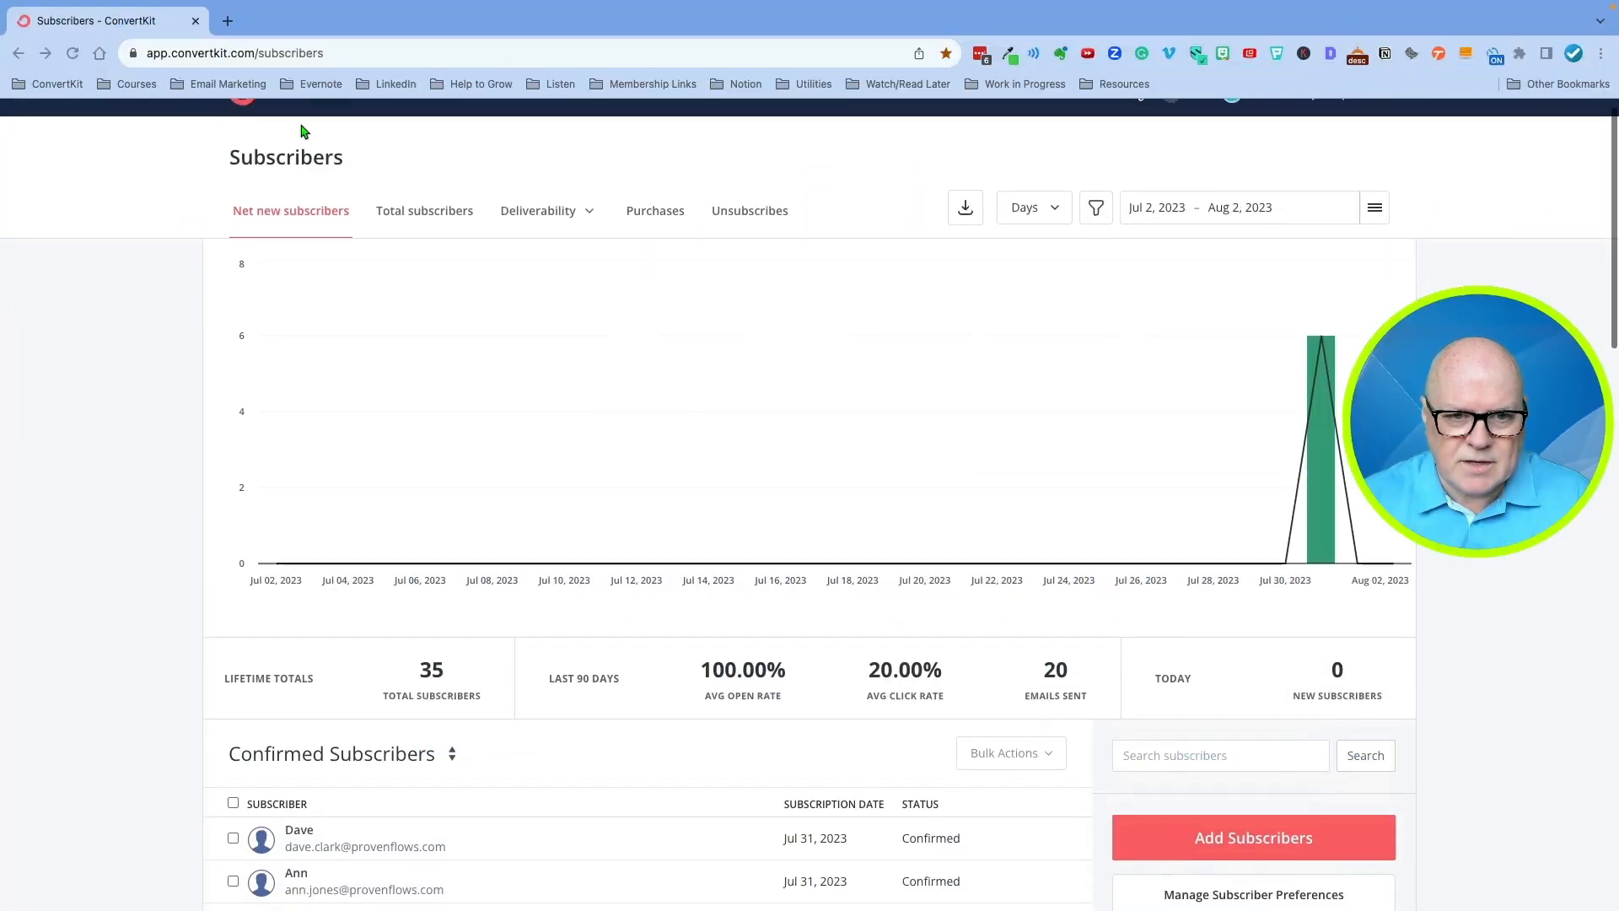
{"action": "scroll", "coordinate": [324, 158], "scroll_direction": "up", "scroll_amount": 1}
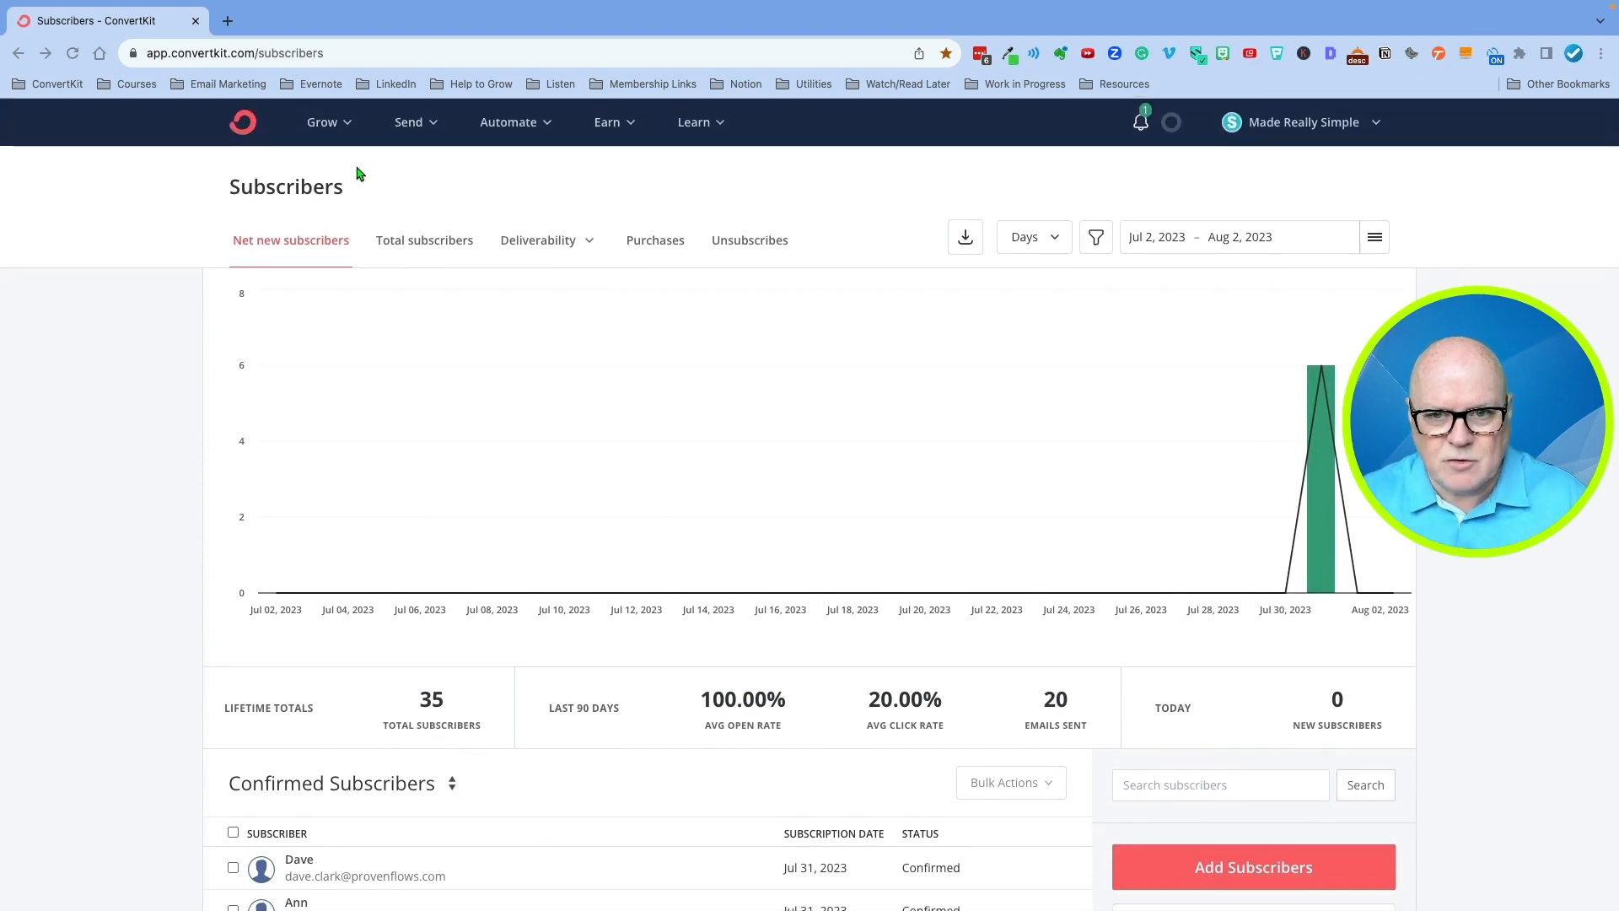
{"action": "left_click", "coordinate": [341, 127]}
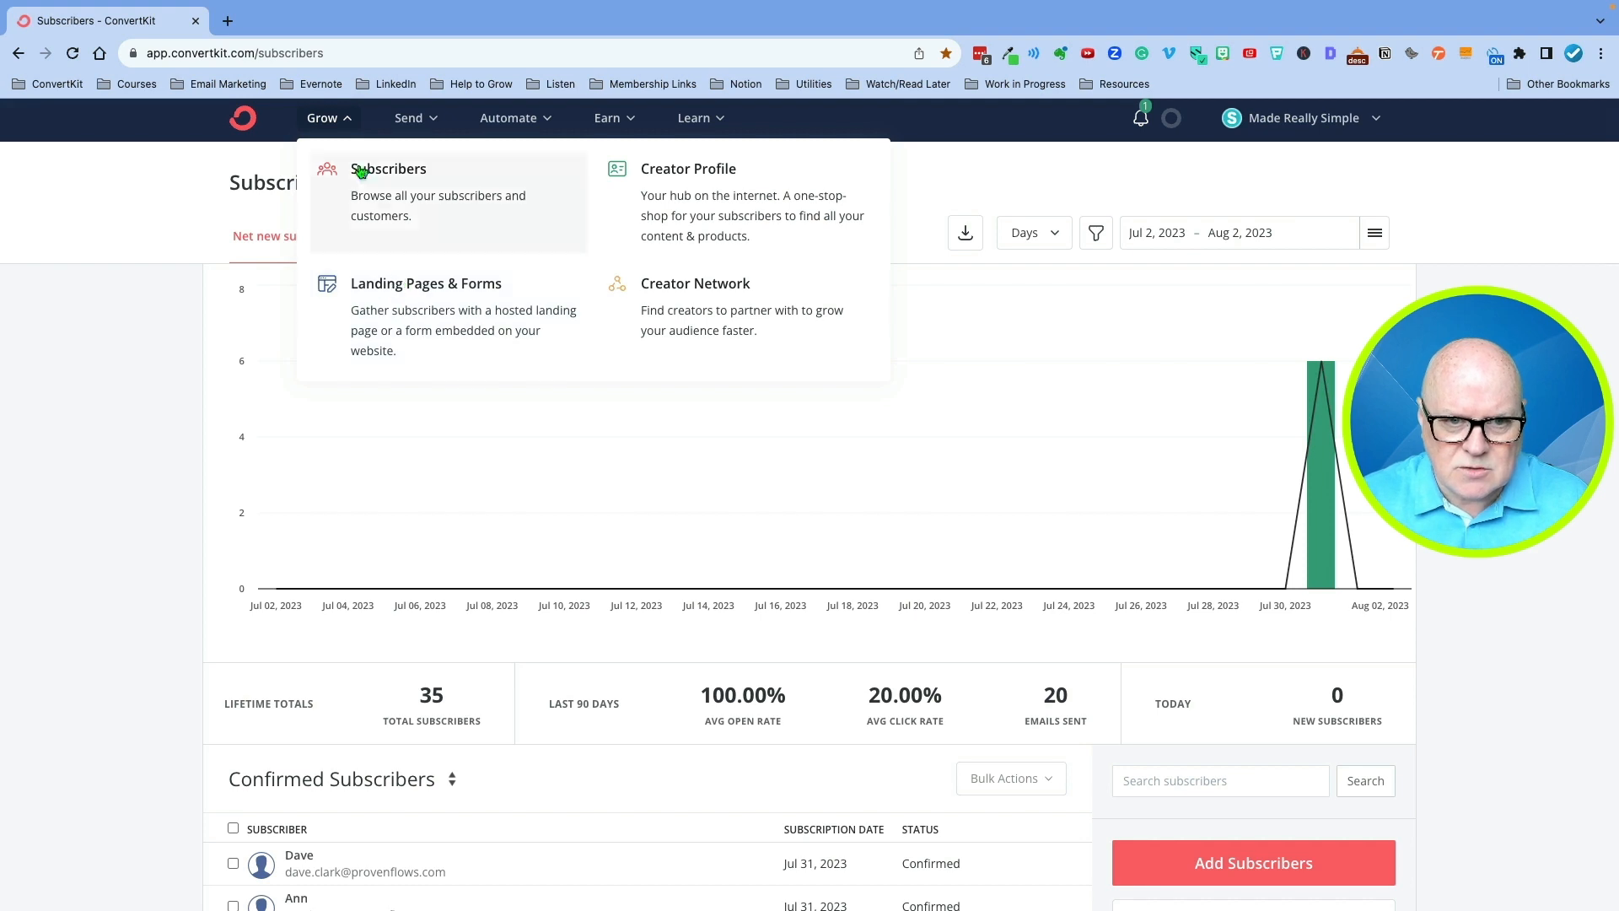
{"action": "left_click", "coordinate": [434, 317]}
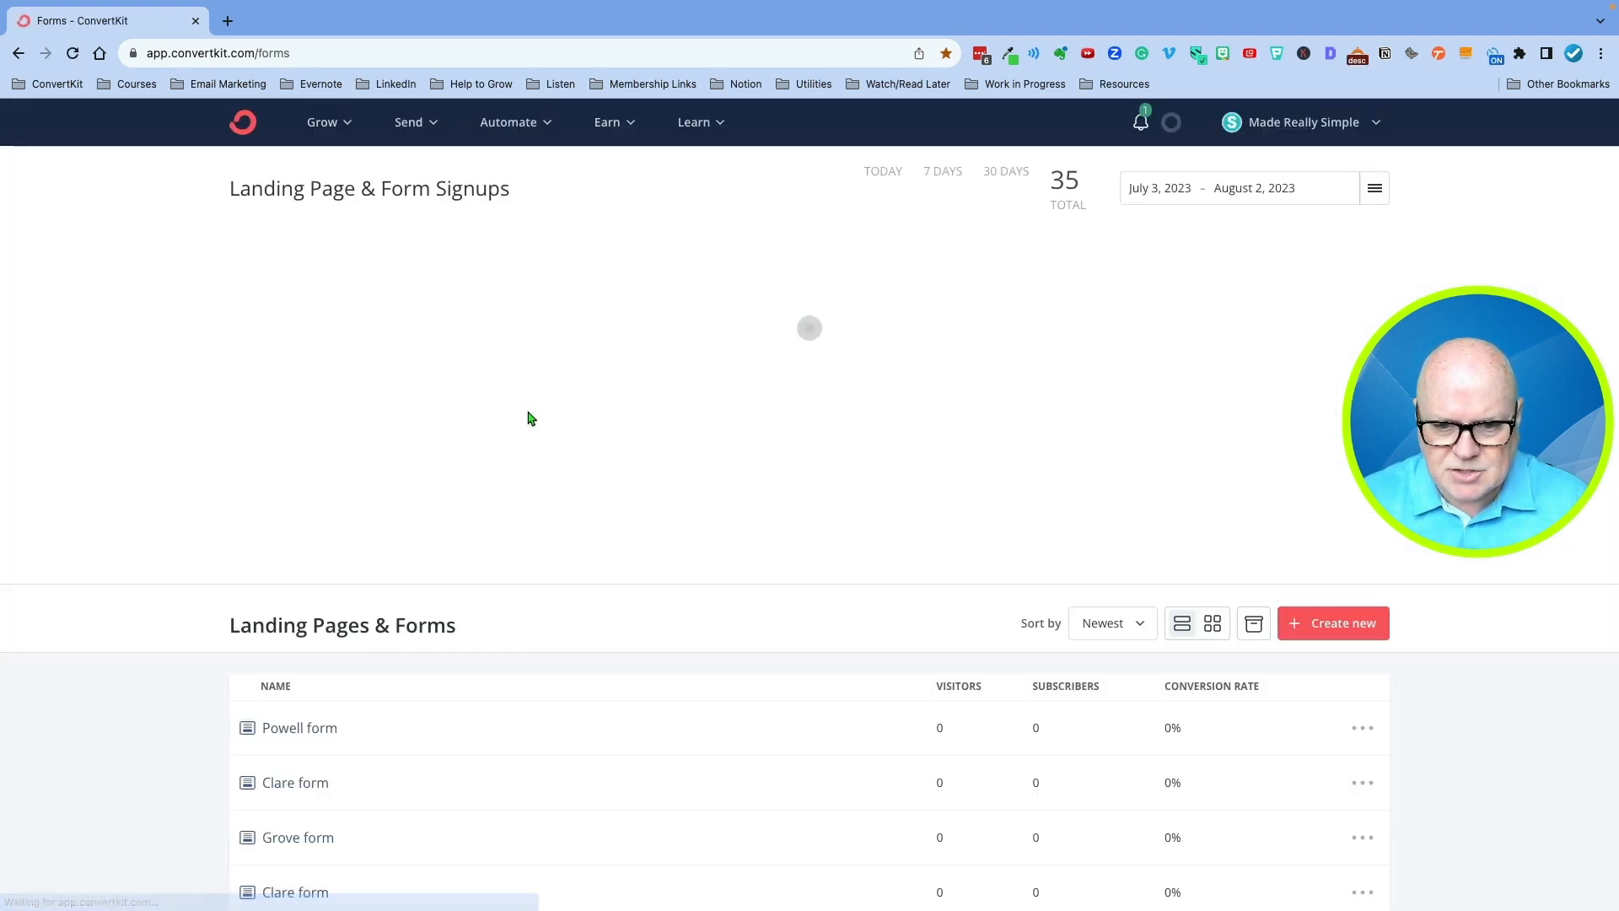
{"action": "left_click", "coordinate": [1327, 629]}
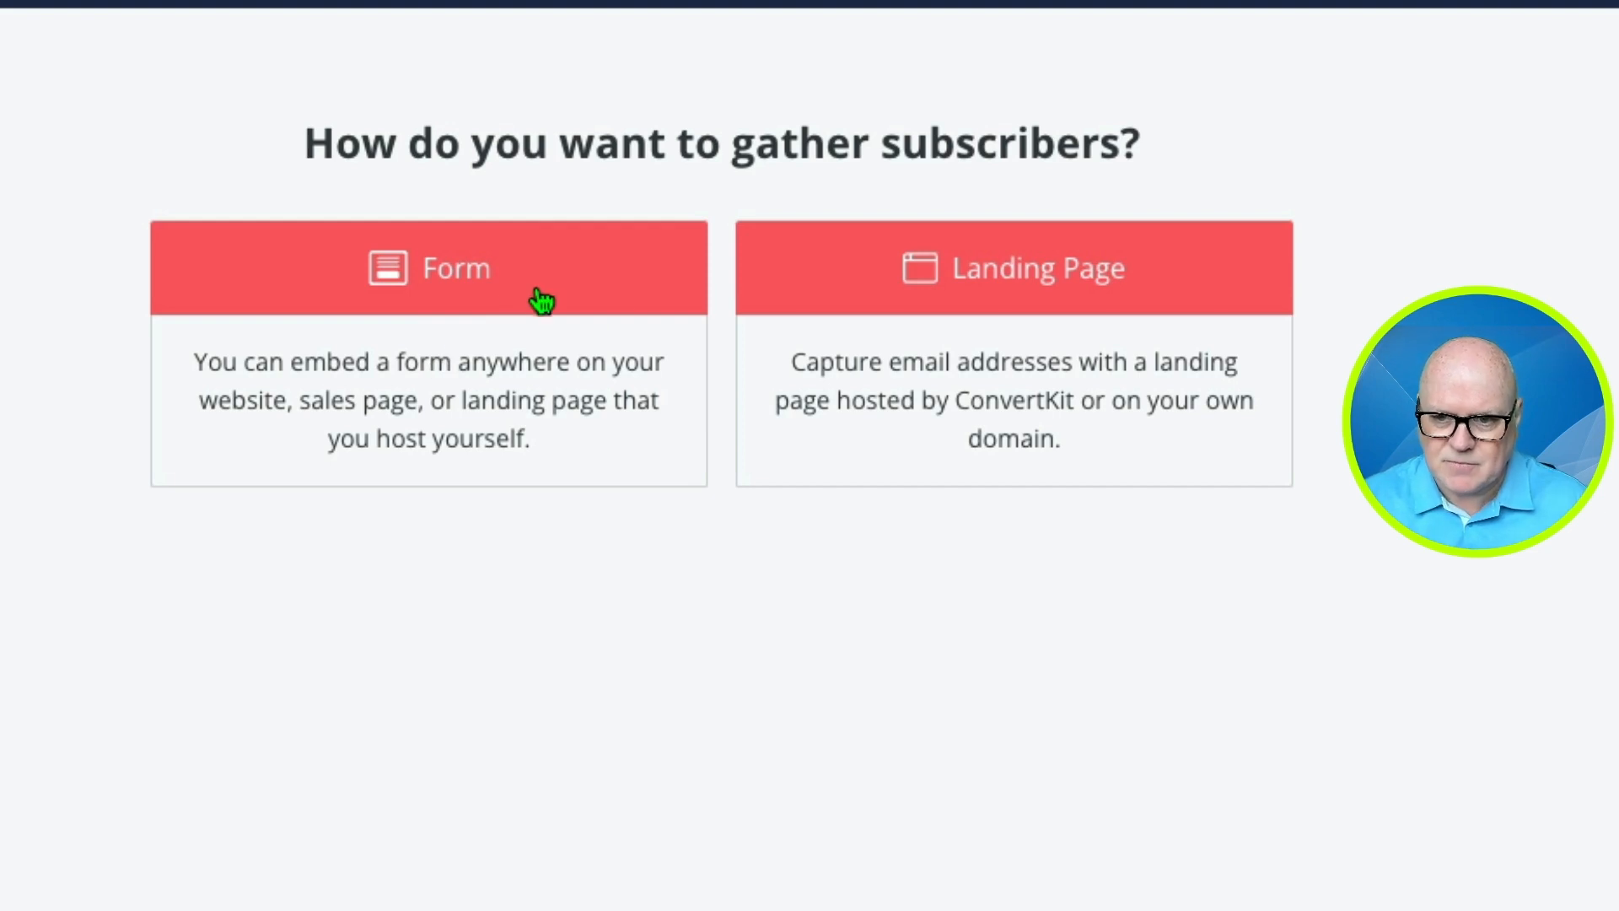
{"action": "left_click", "coordinate": [914, 287]}
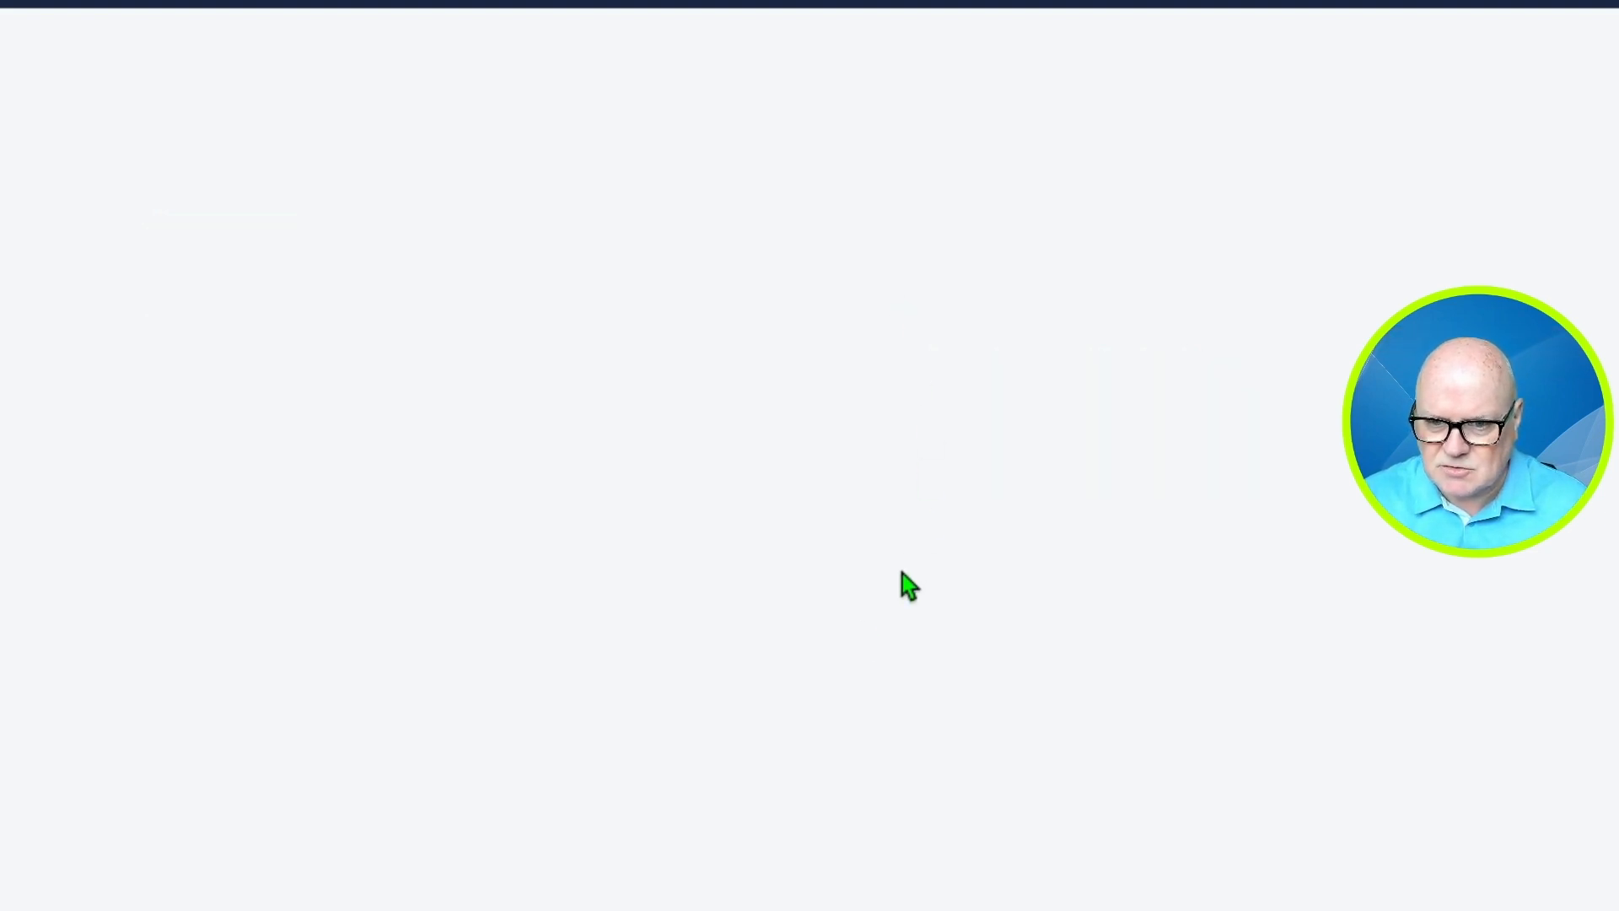
Browse the landing page templates and choose the Fremont template for the new page.
{"action": "scroll", "coordinate": [795, 533], "scroll_direction": "down", "scroll_amount": 12}
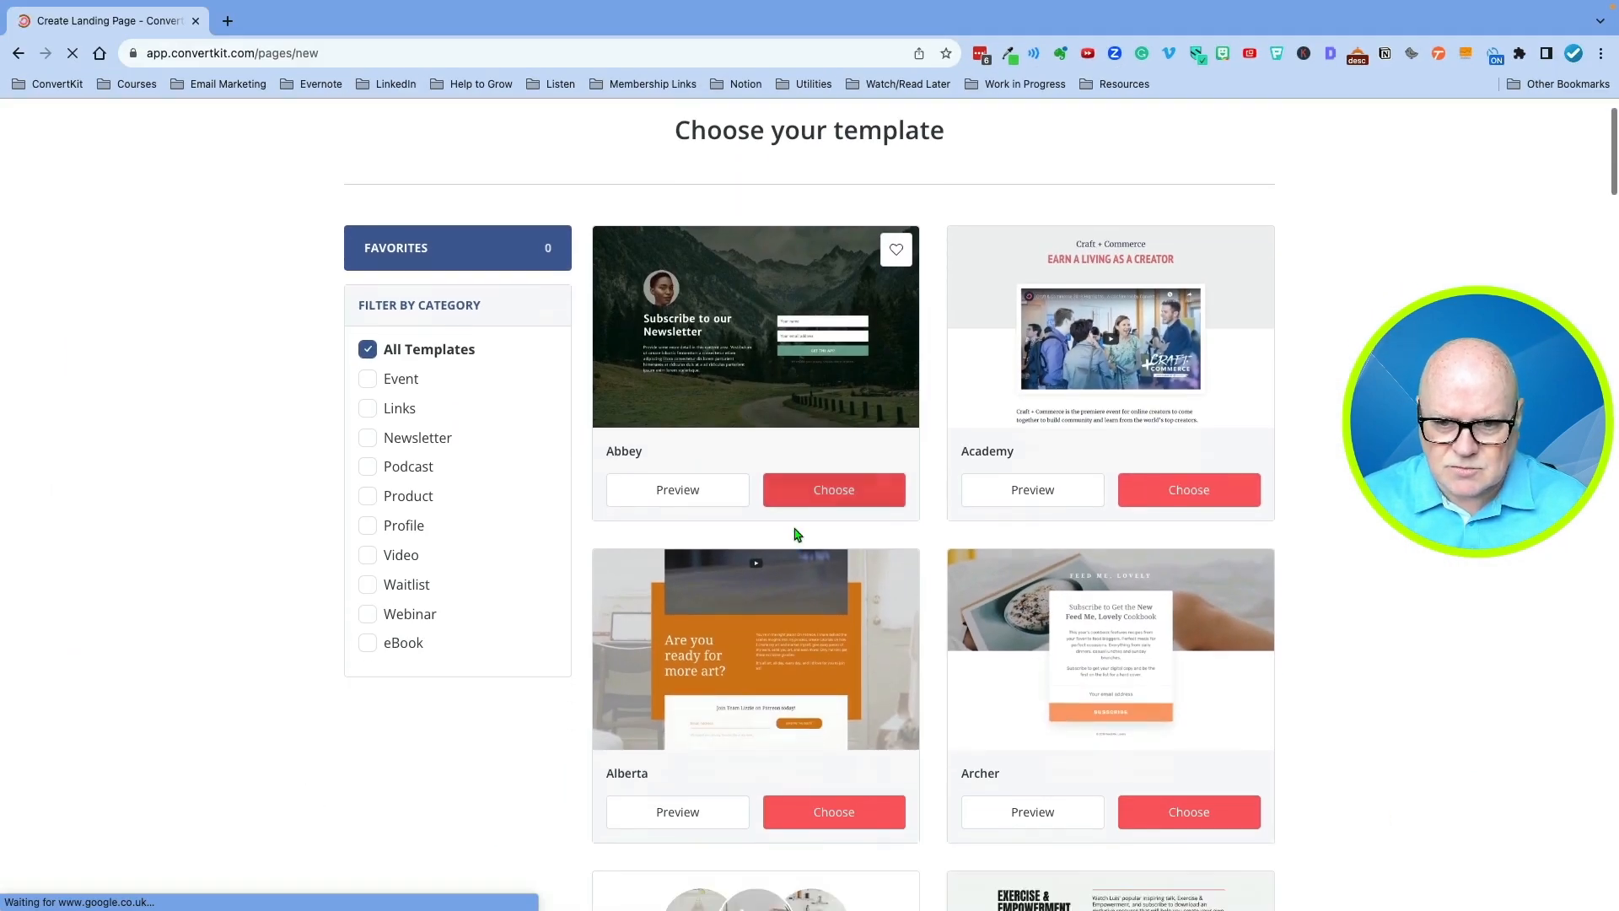
{"action": "scroll", "coordinate": [795, 533], "scroll_direction": "down", "scroll_amount": 16}
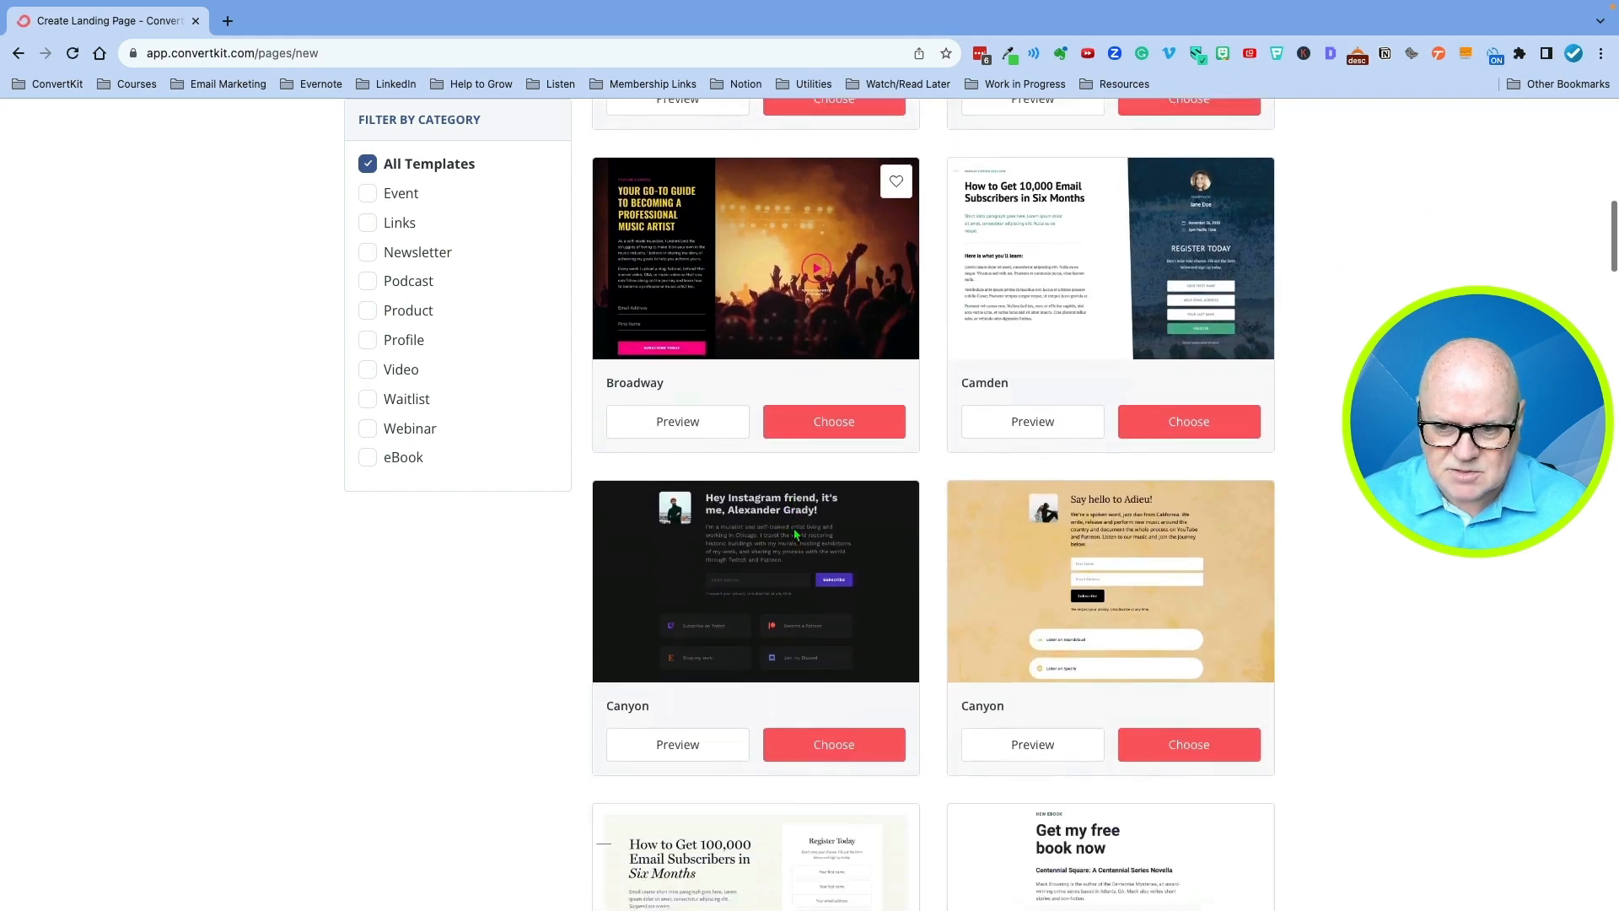
{"action": "scroll", "coordinate": [795, 534], "scroll_direction": "down", "scroll_amount": 14}
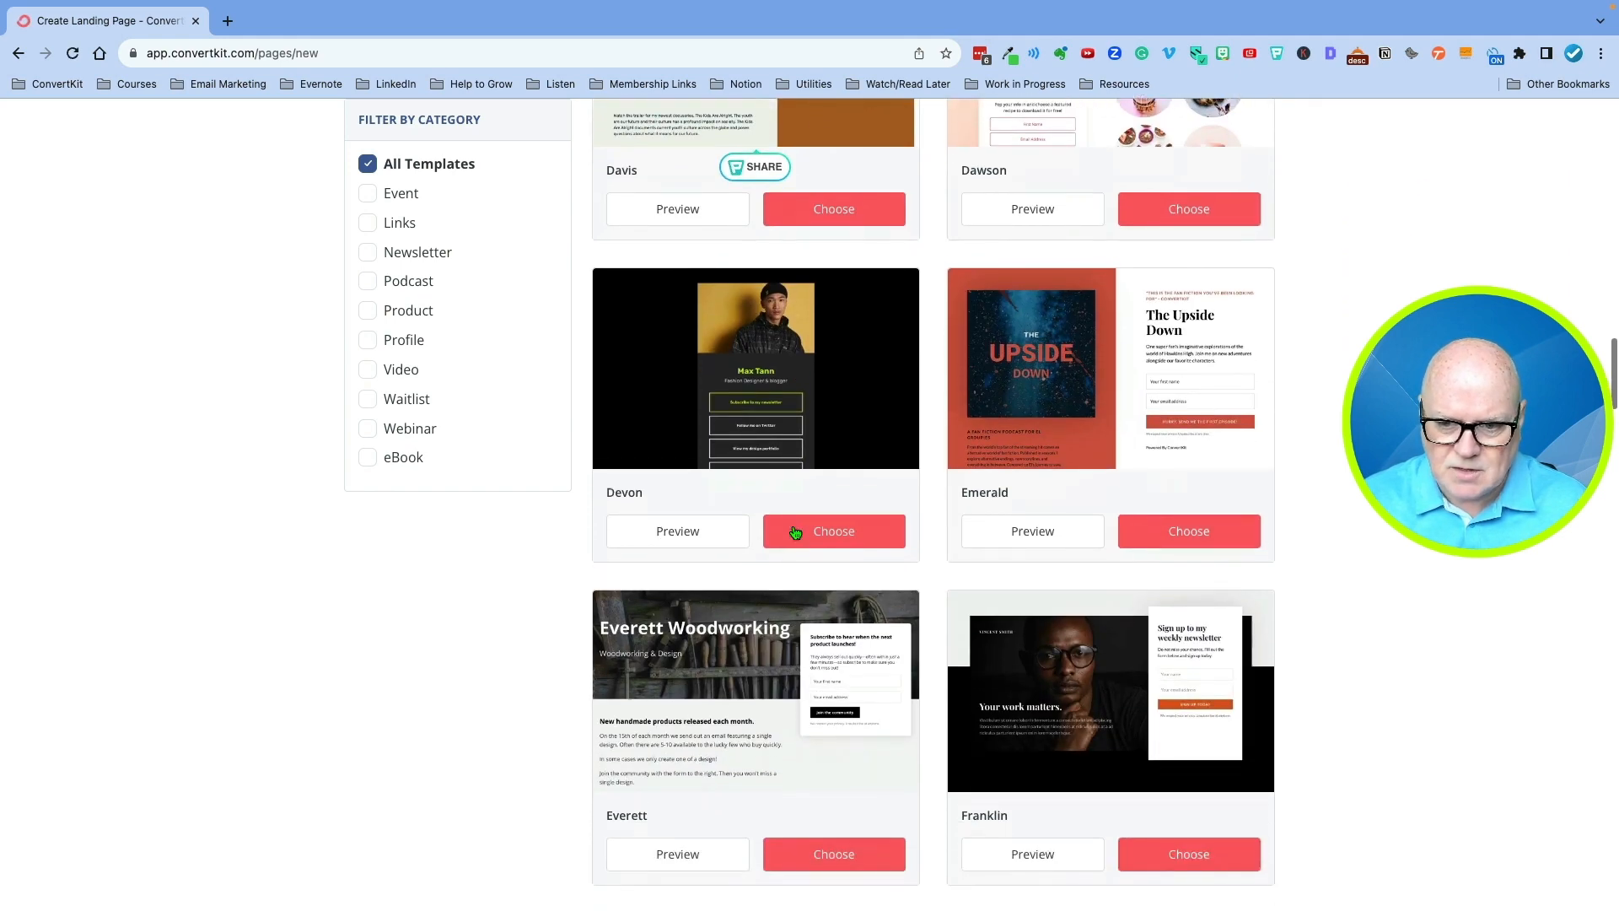
{"action": "scroll", "coordinate": [795, 534], "scroll_direction": "down", "scroll_amount": 14}
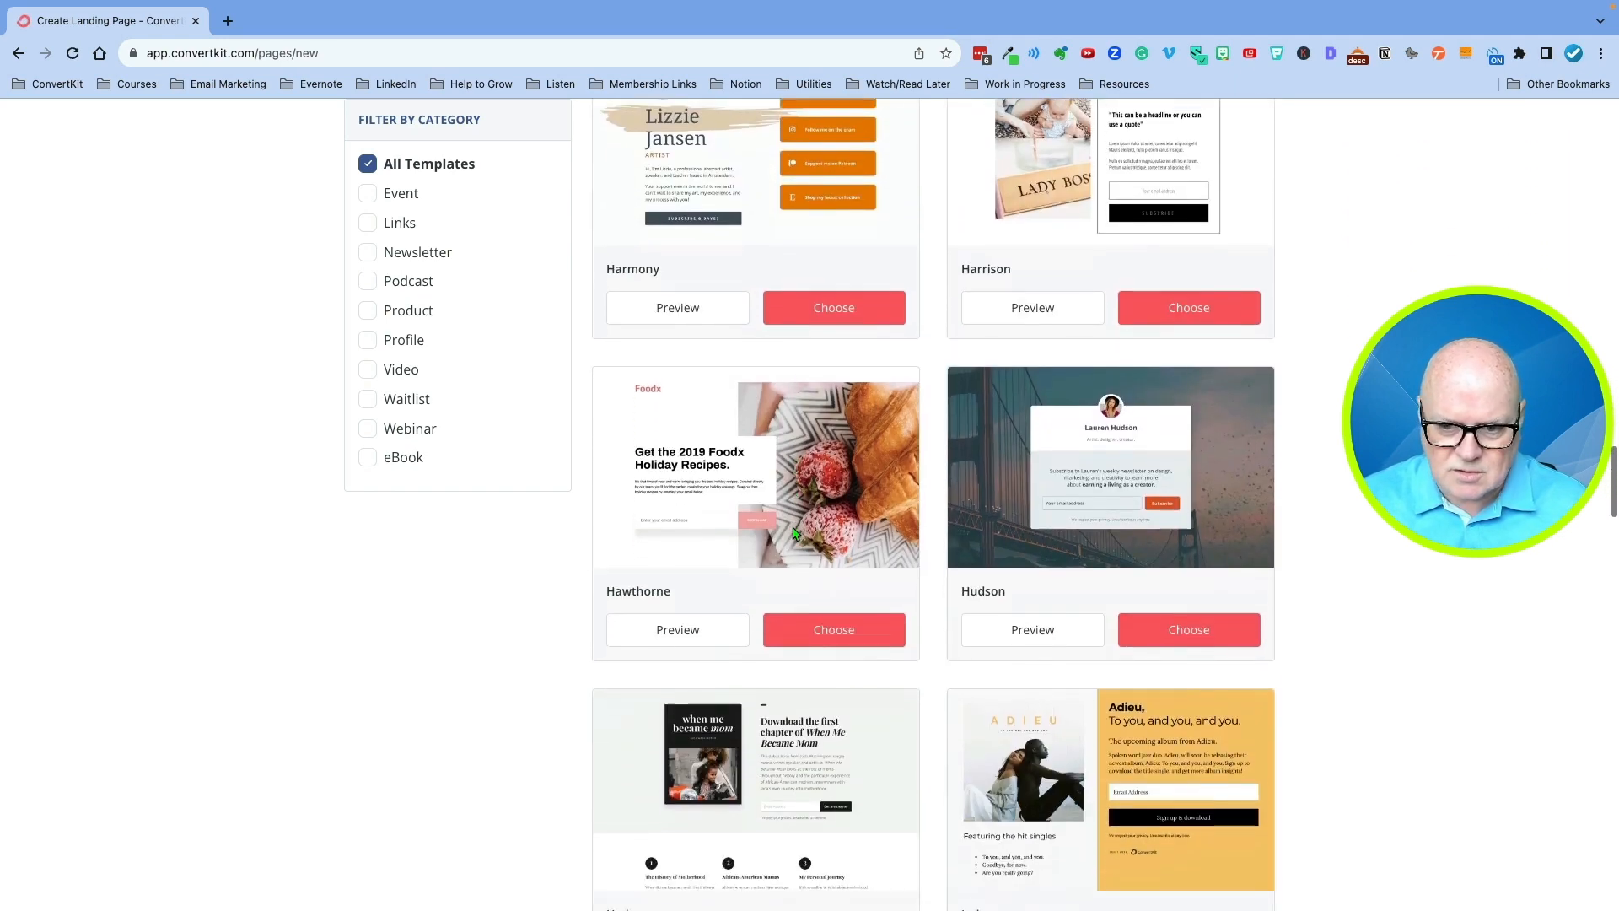
{"action": "scroll", "coordinate": [795, 533], "scroll_direction": "down", "scroll_amount": 12}
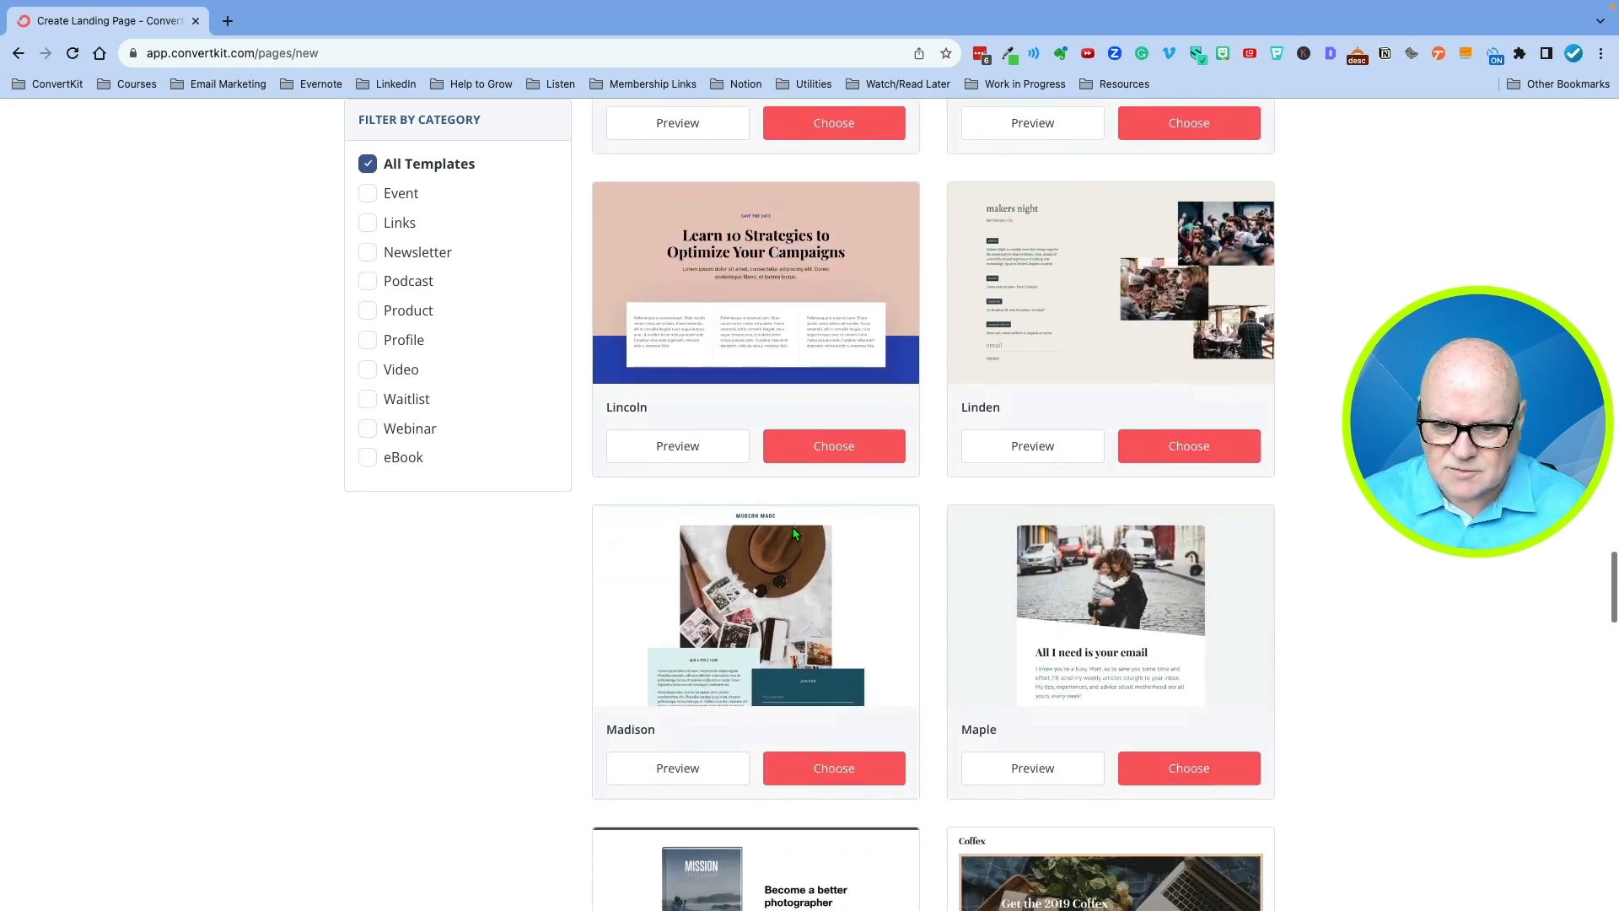
{"action": "scroll", "coordinate": [795, 534], "scroll_direction": "up", "scroll_amount": 20}
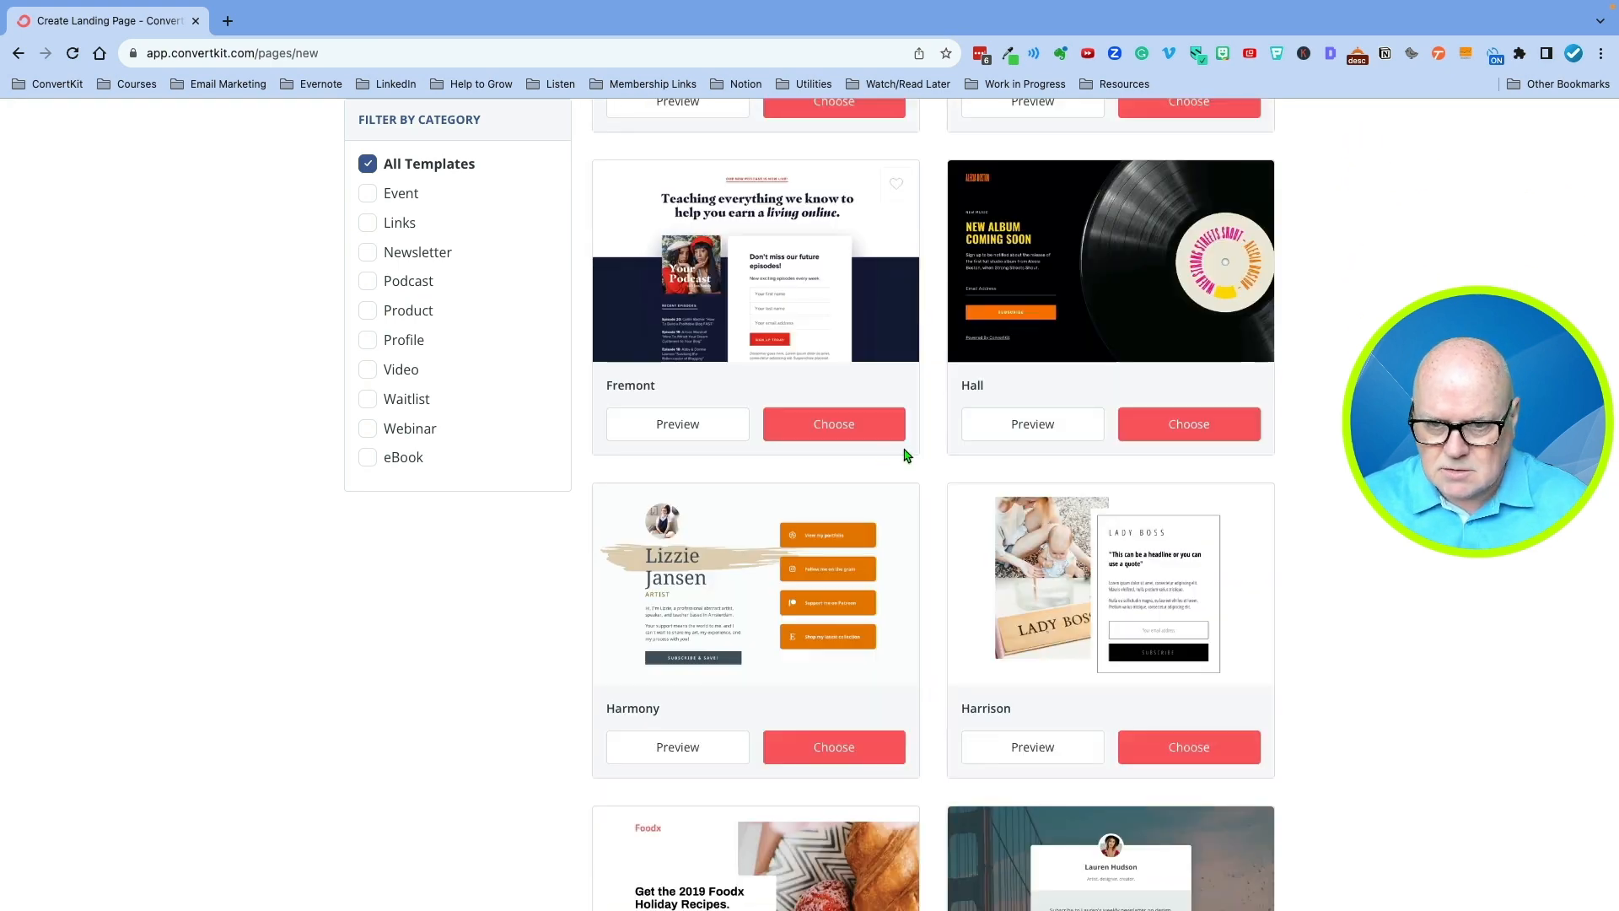
{"action": "left_click", "coordinate": [835, 432]}
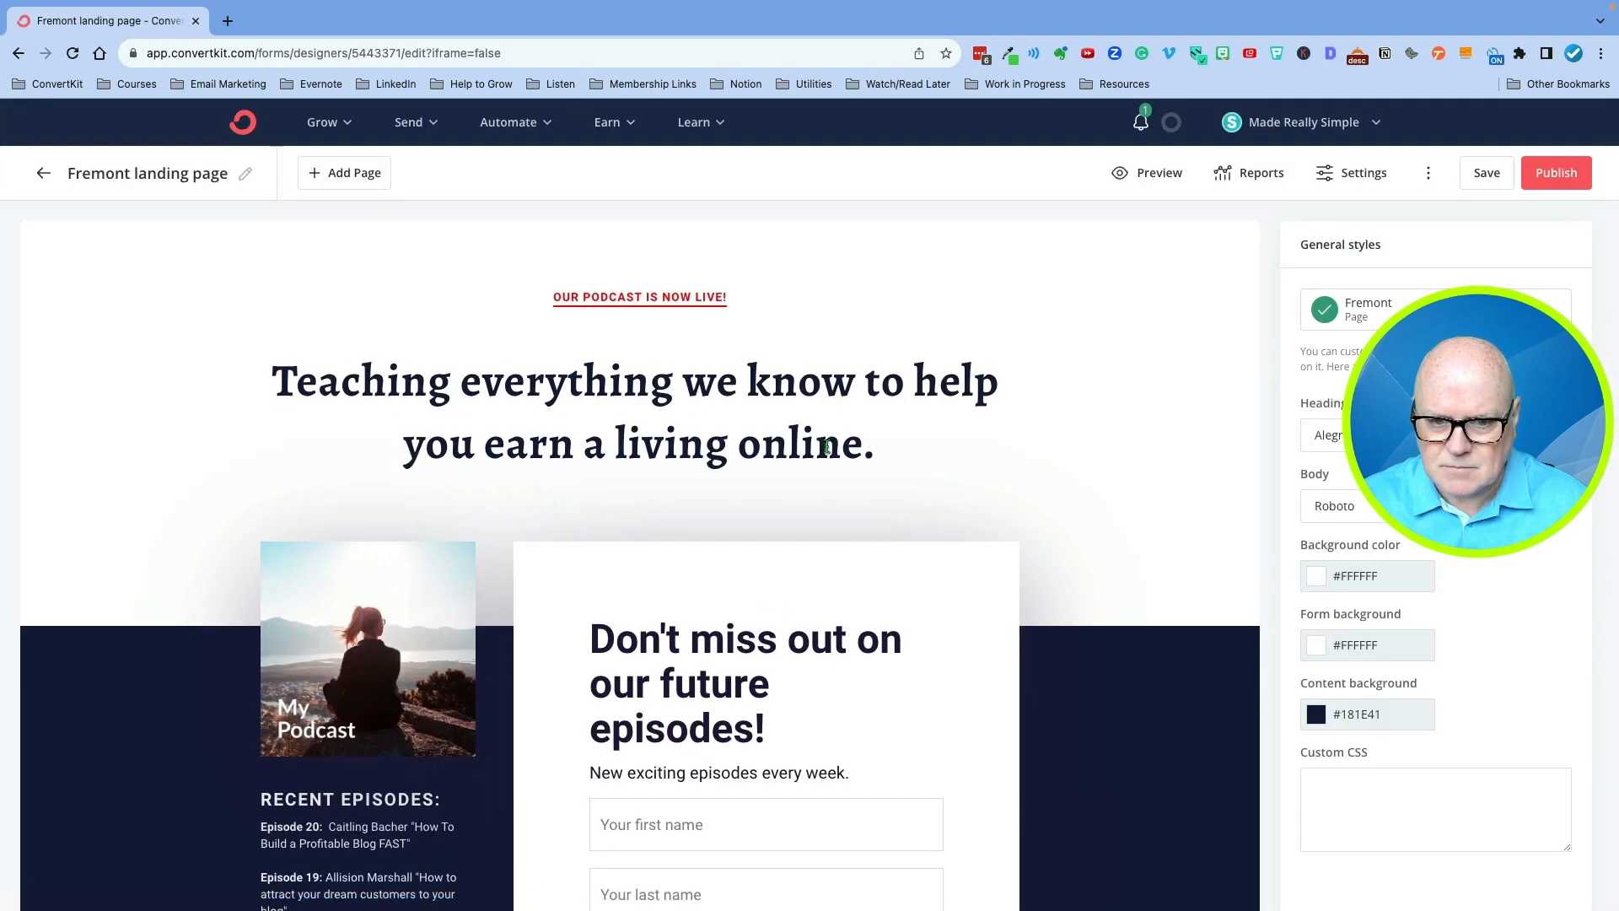
Replace the My Podcast image with the Unsplash photo of a man in a cap, mirrored sunglasses and denim jacket.
{"action": "scroll", "coordinate": [661, 553], "scroll_direction": "down", "scroll_amount": 6}
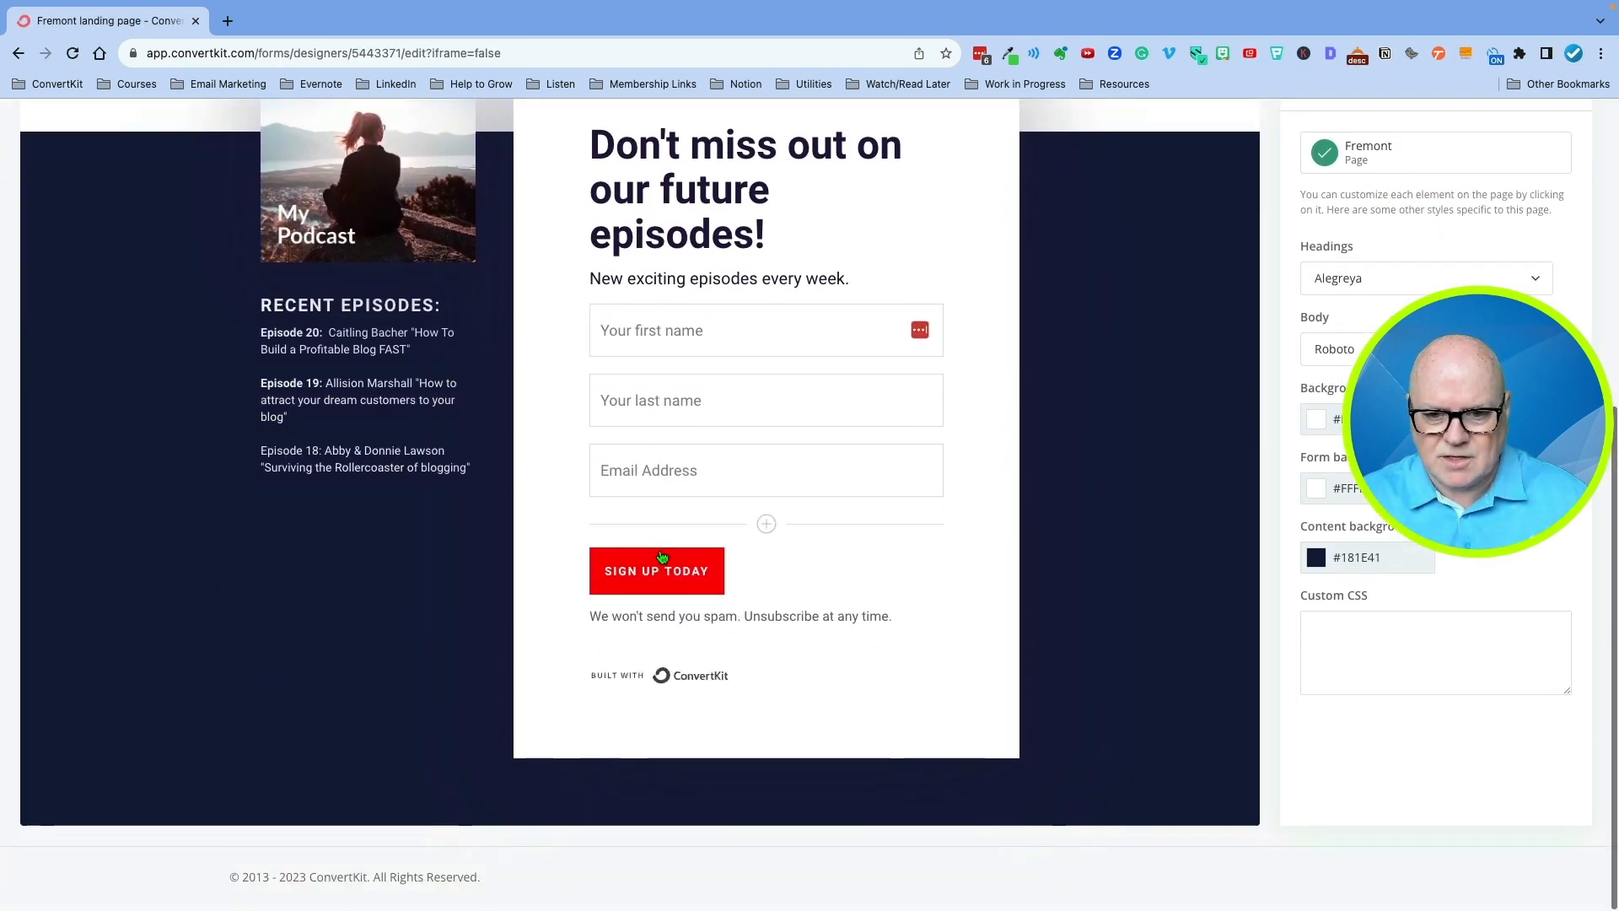
{"action": "scroll", "coordinate": [661, 556], "scroll_direction": "up", "scroll_amount": 6}
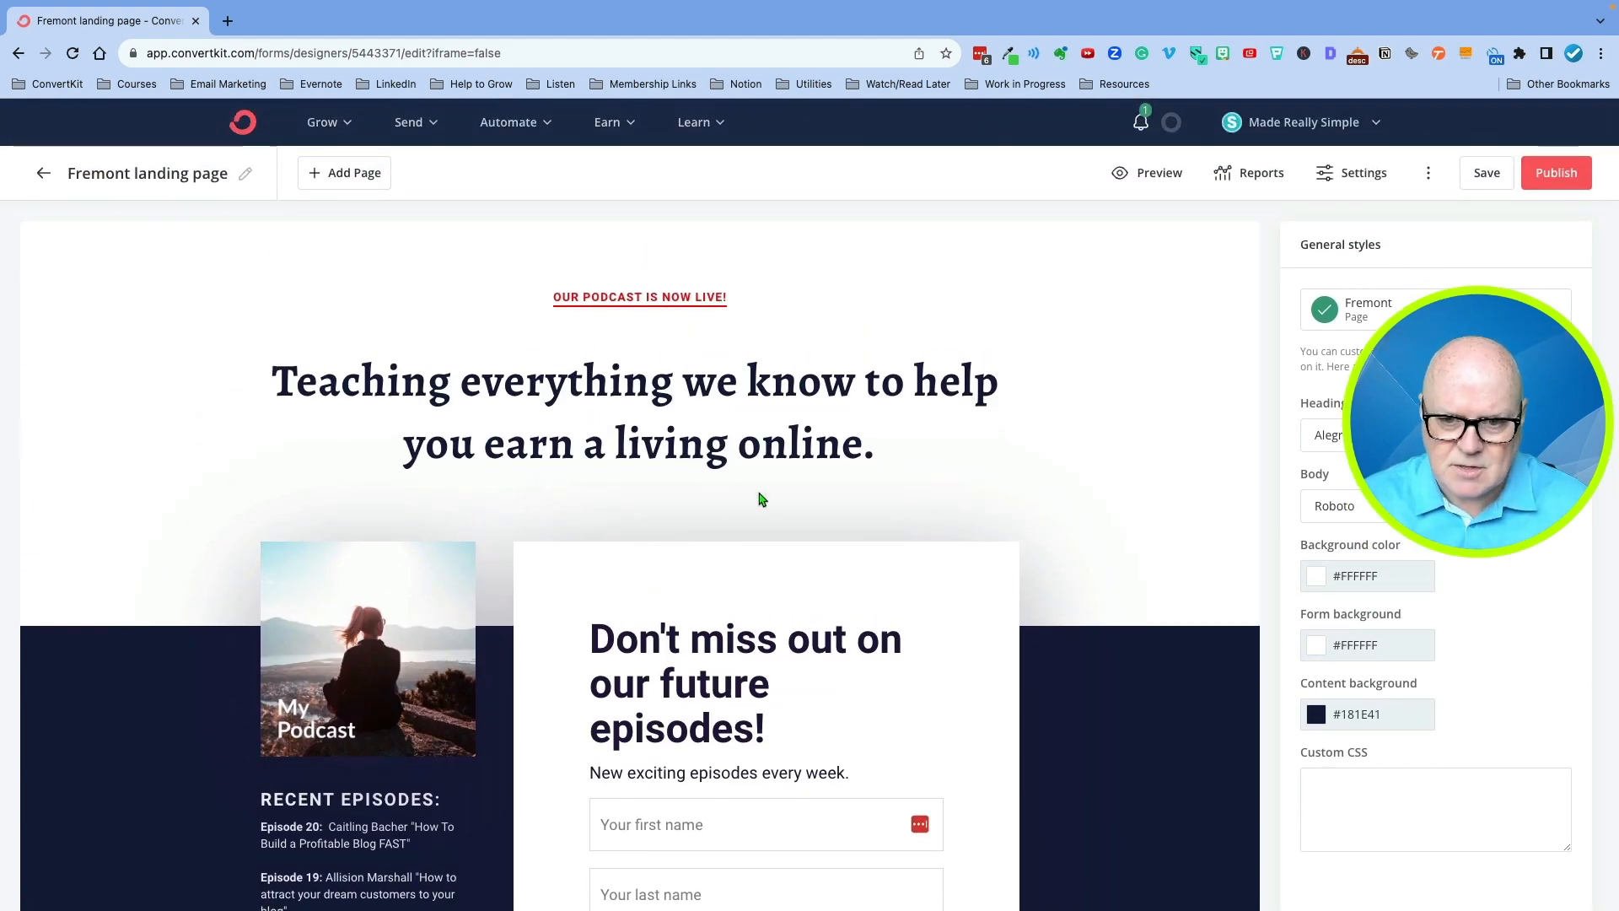
{"action": "scroll", "coordinate": [434, 595], "scroll_direction": "down", "scroll_amount": 1}
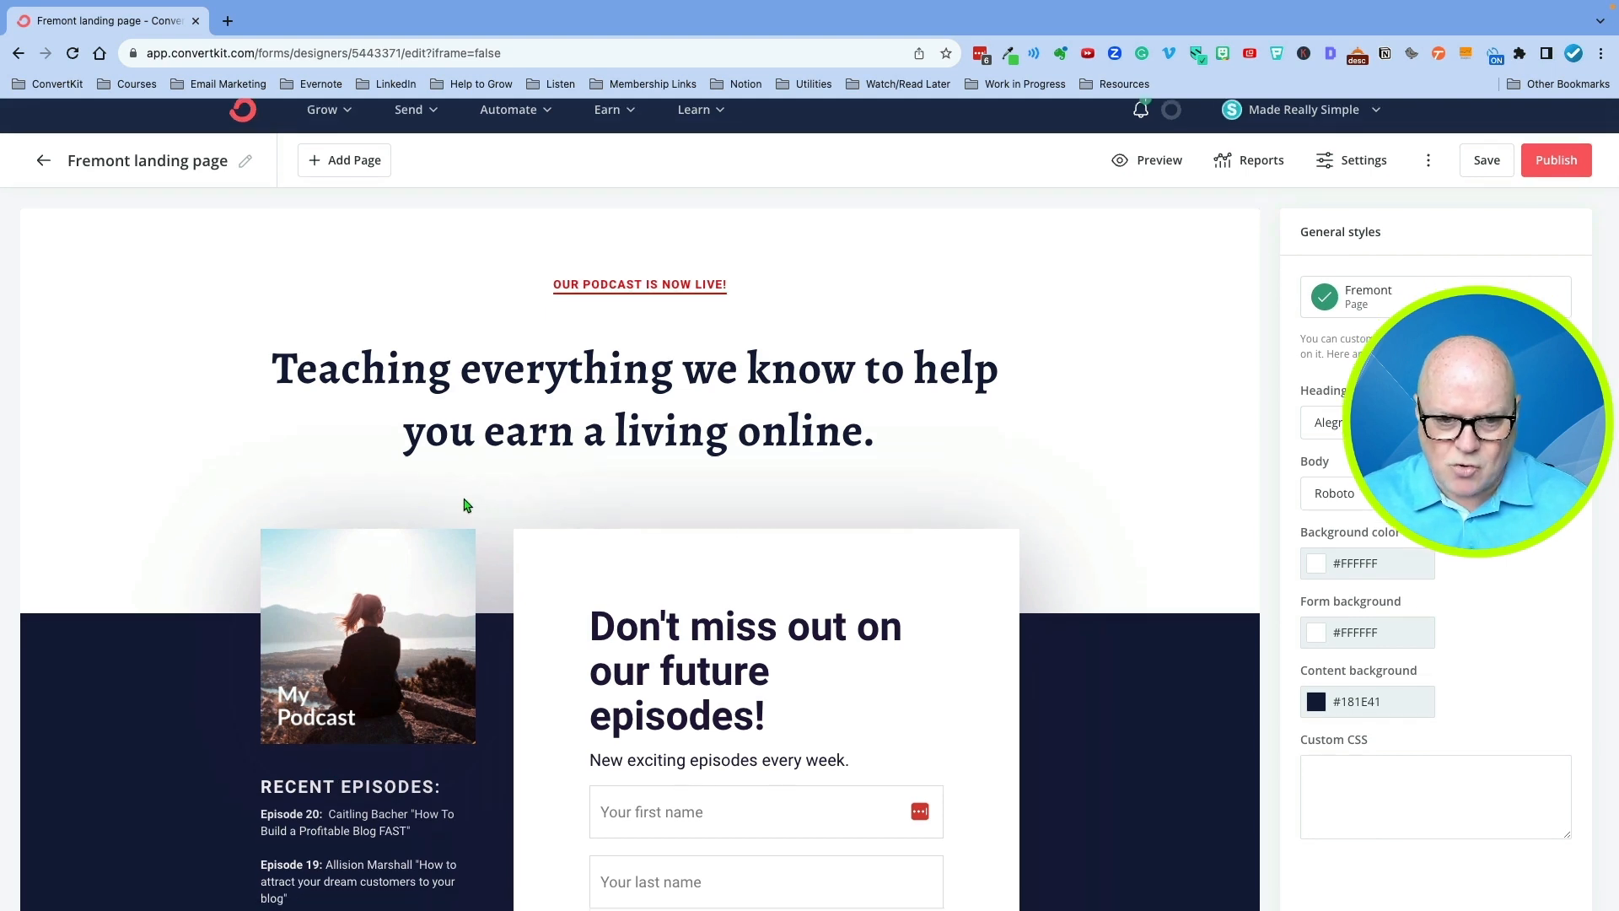
{"action": "left_click", "coordinate": [418, 604]}
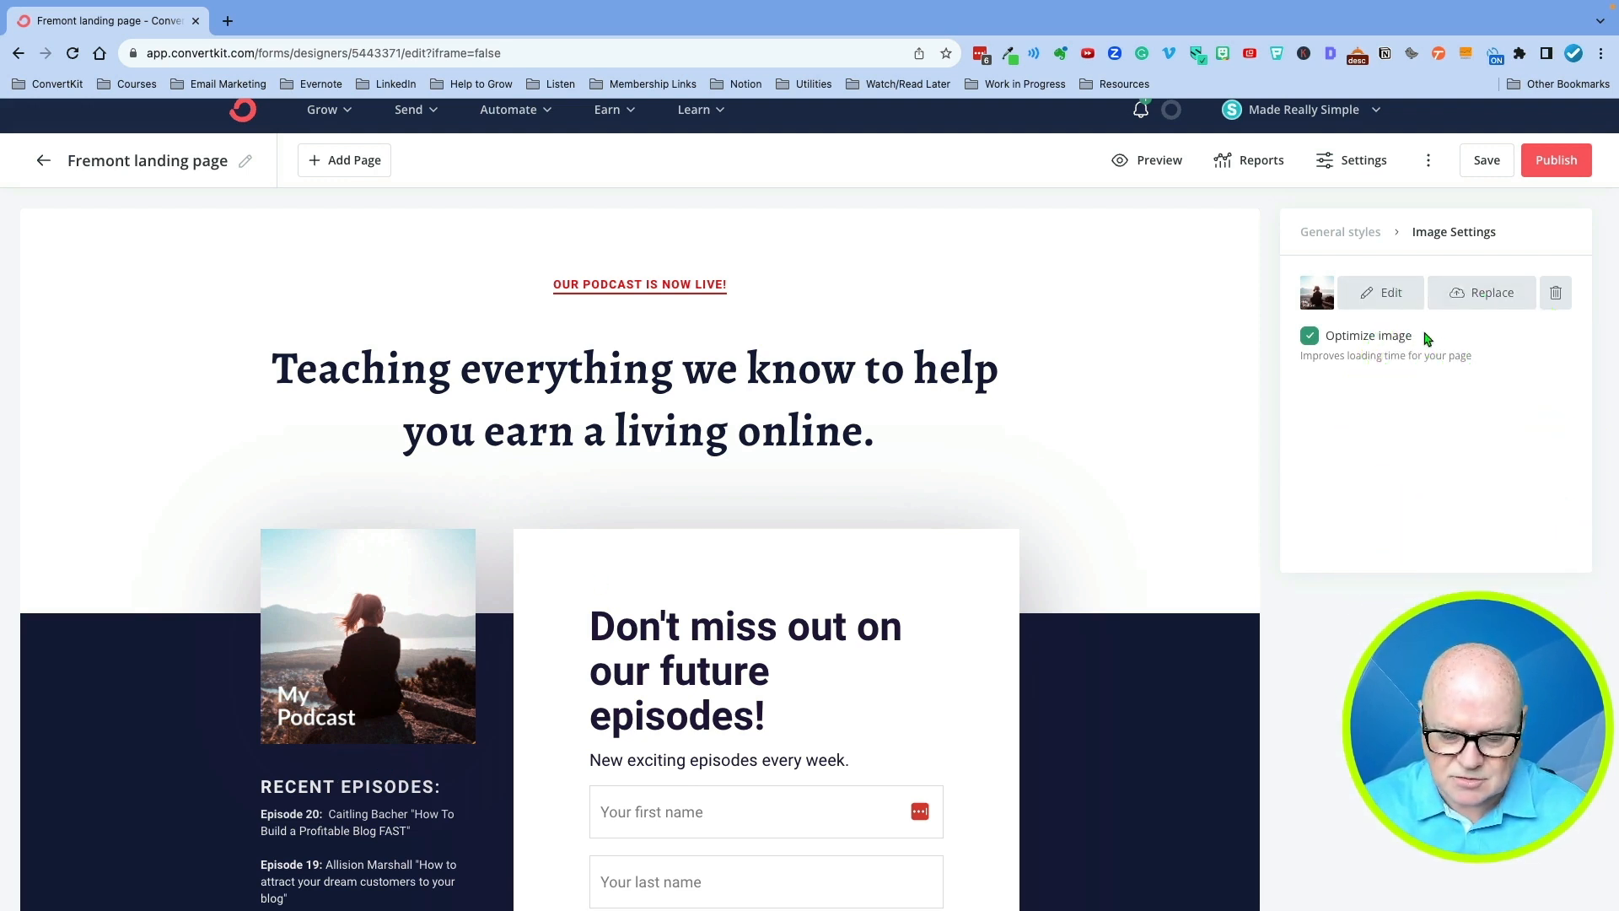
{"action": "left_click", "coordinate": [1488, 297]}
{"action": "left_click", "coordinate": [160, 353]}
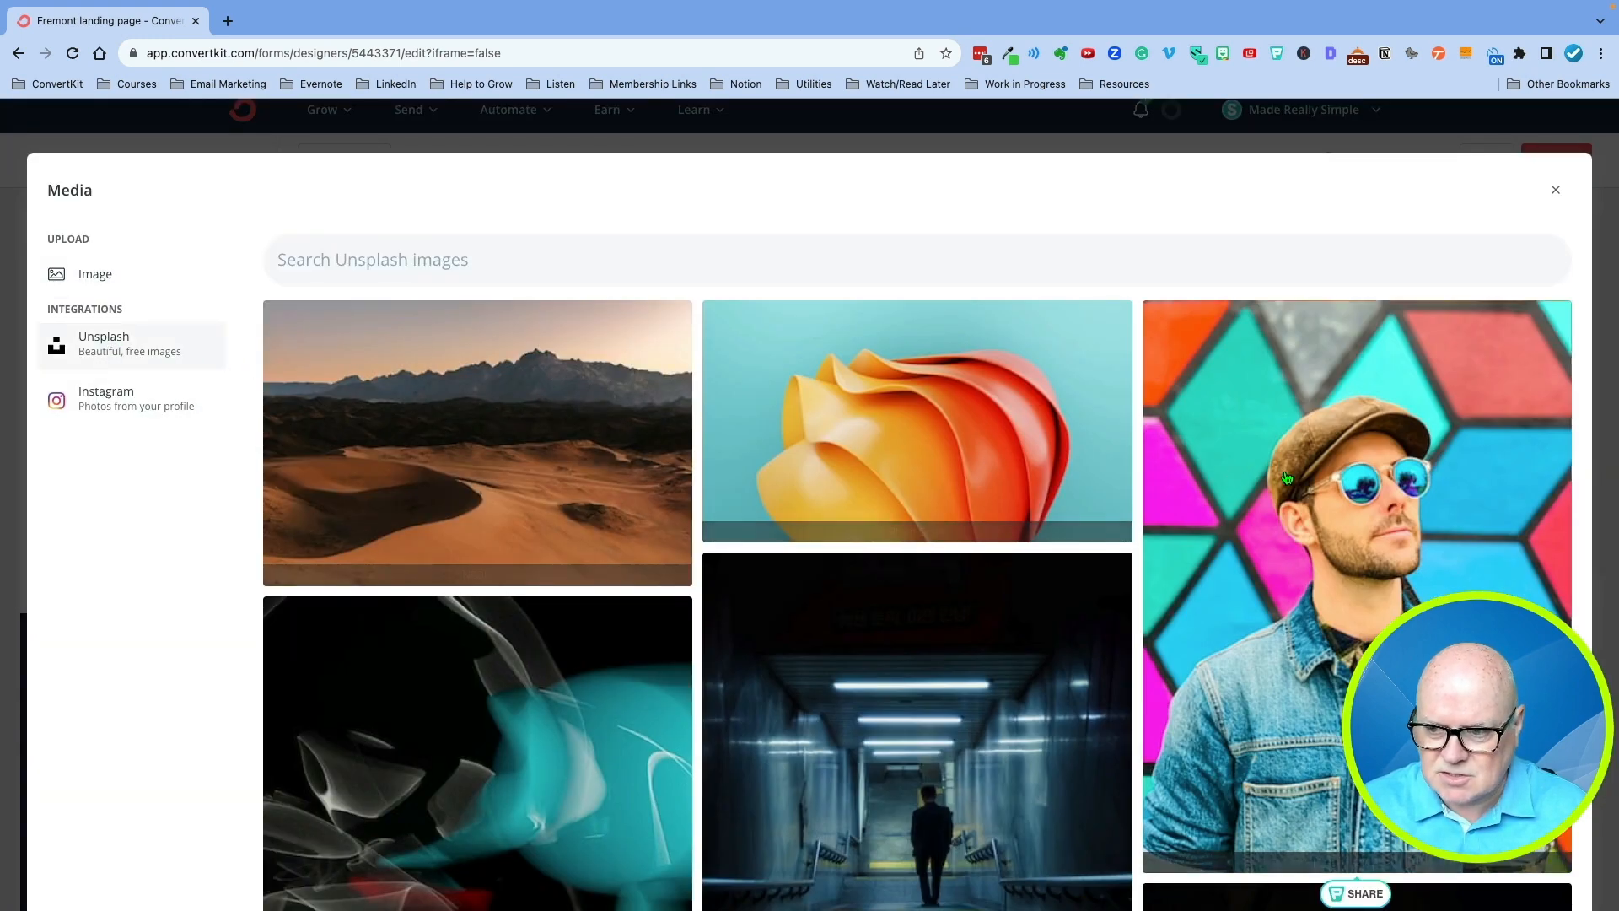
{"action": "key", "text": "Escape"}
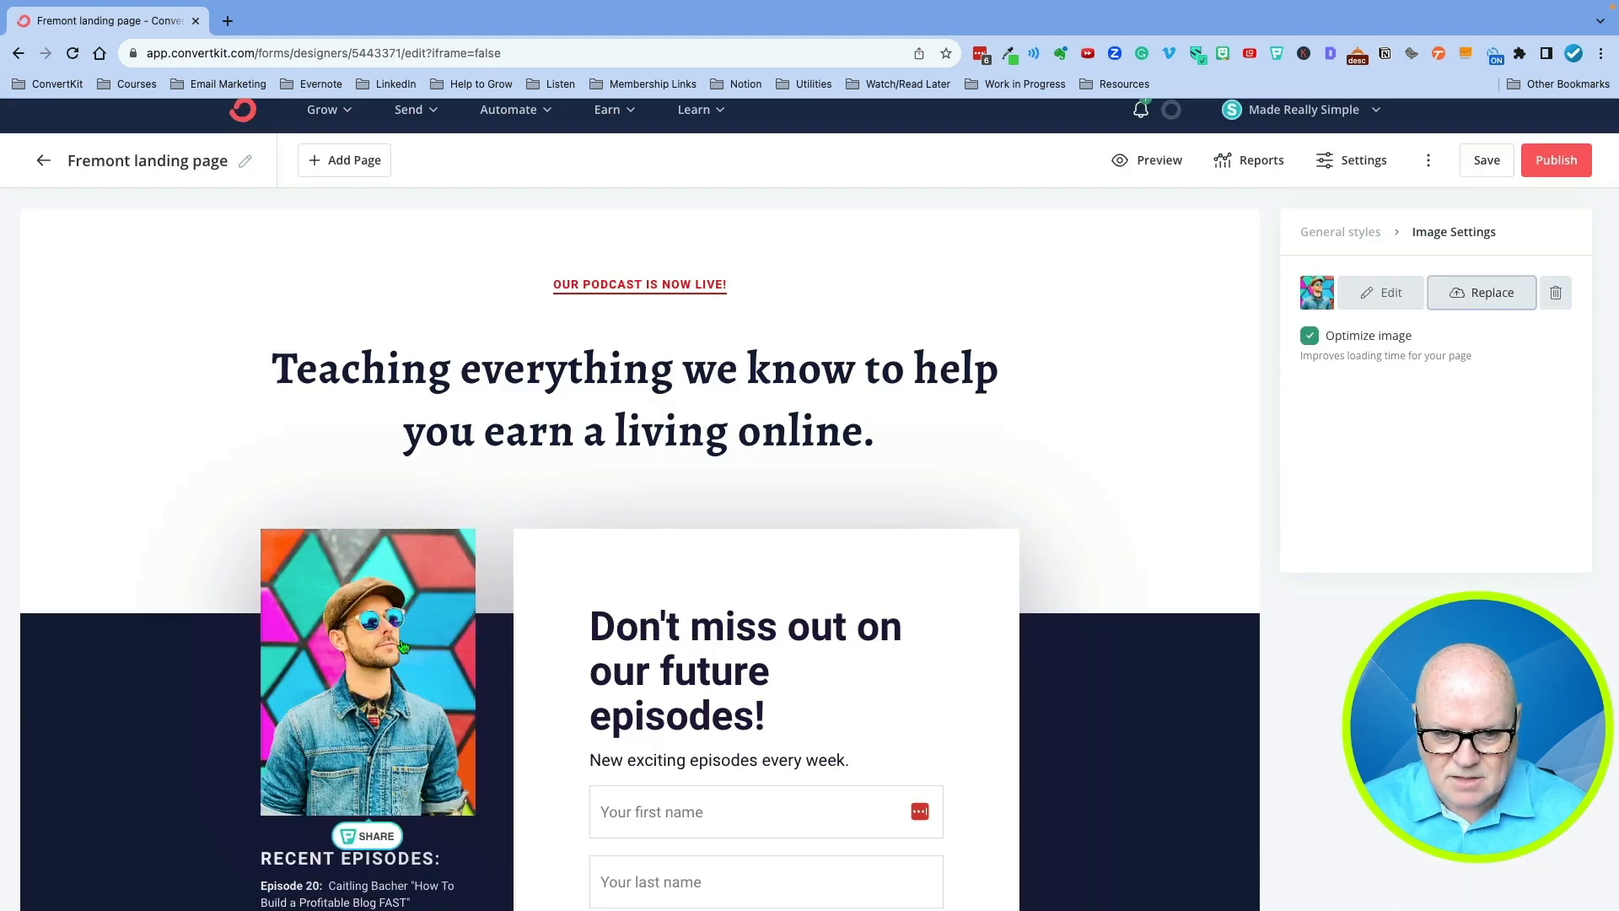
Delete the last name field from the landing page's signup form.
{"action": "scroll", "coordinate": [803, 453], "scroll_direction": "down", "scroll_amount": 3}
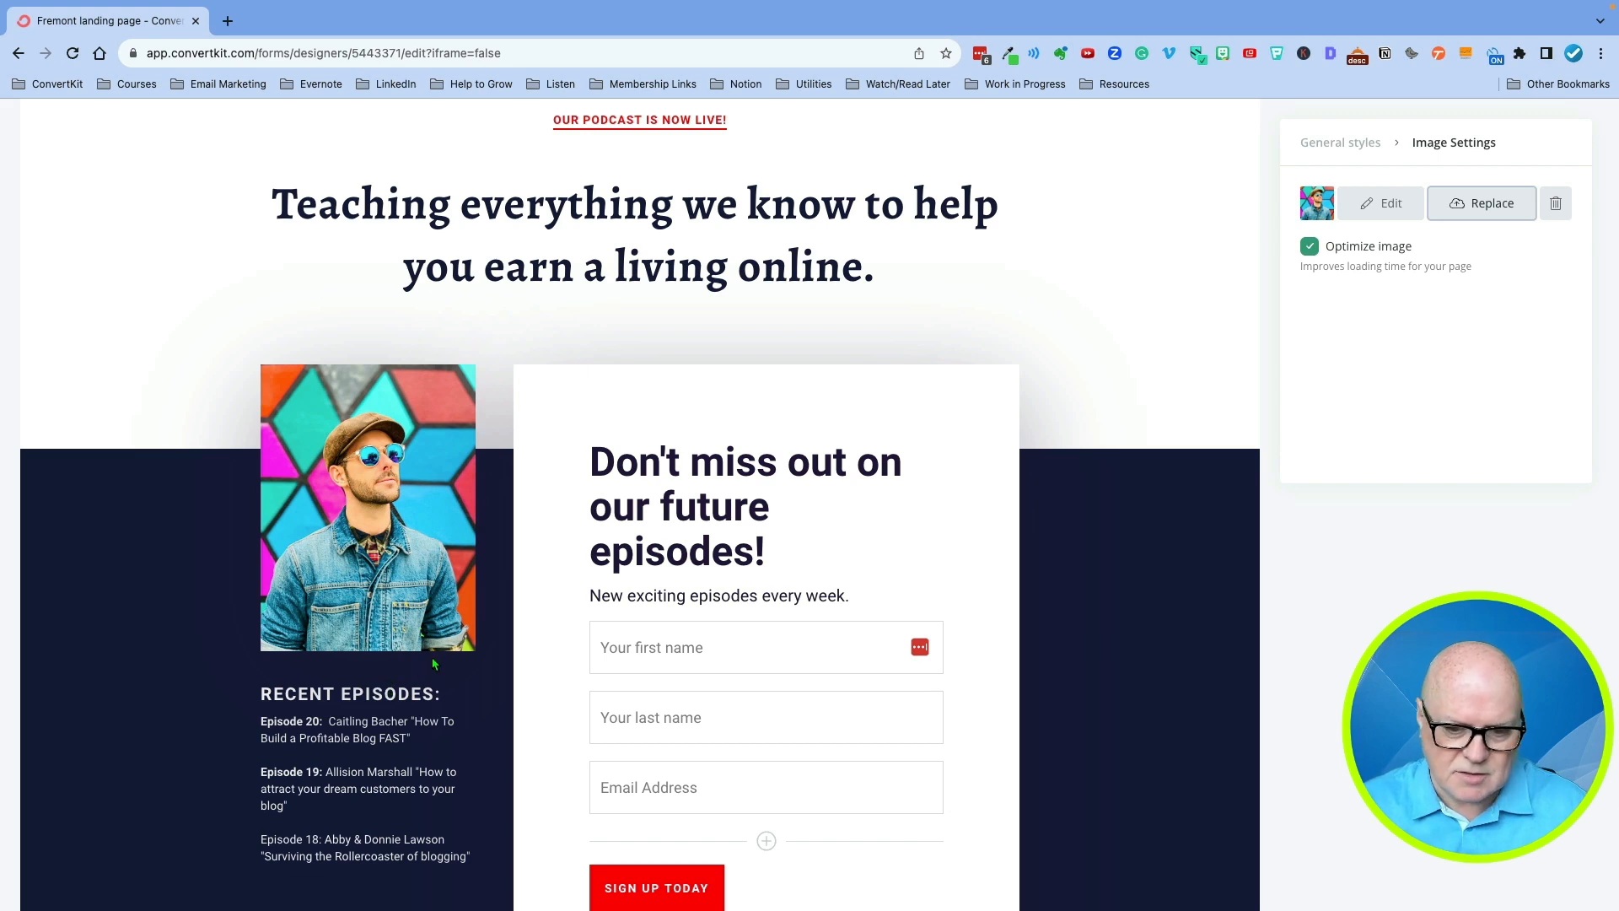
{"action": "scroll", "coordinate": [506, 650], "scroll_direction": "down", "scroll_amount": 3}
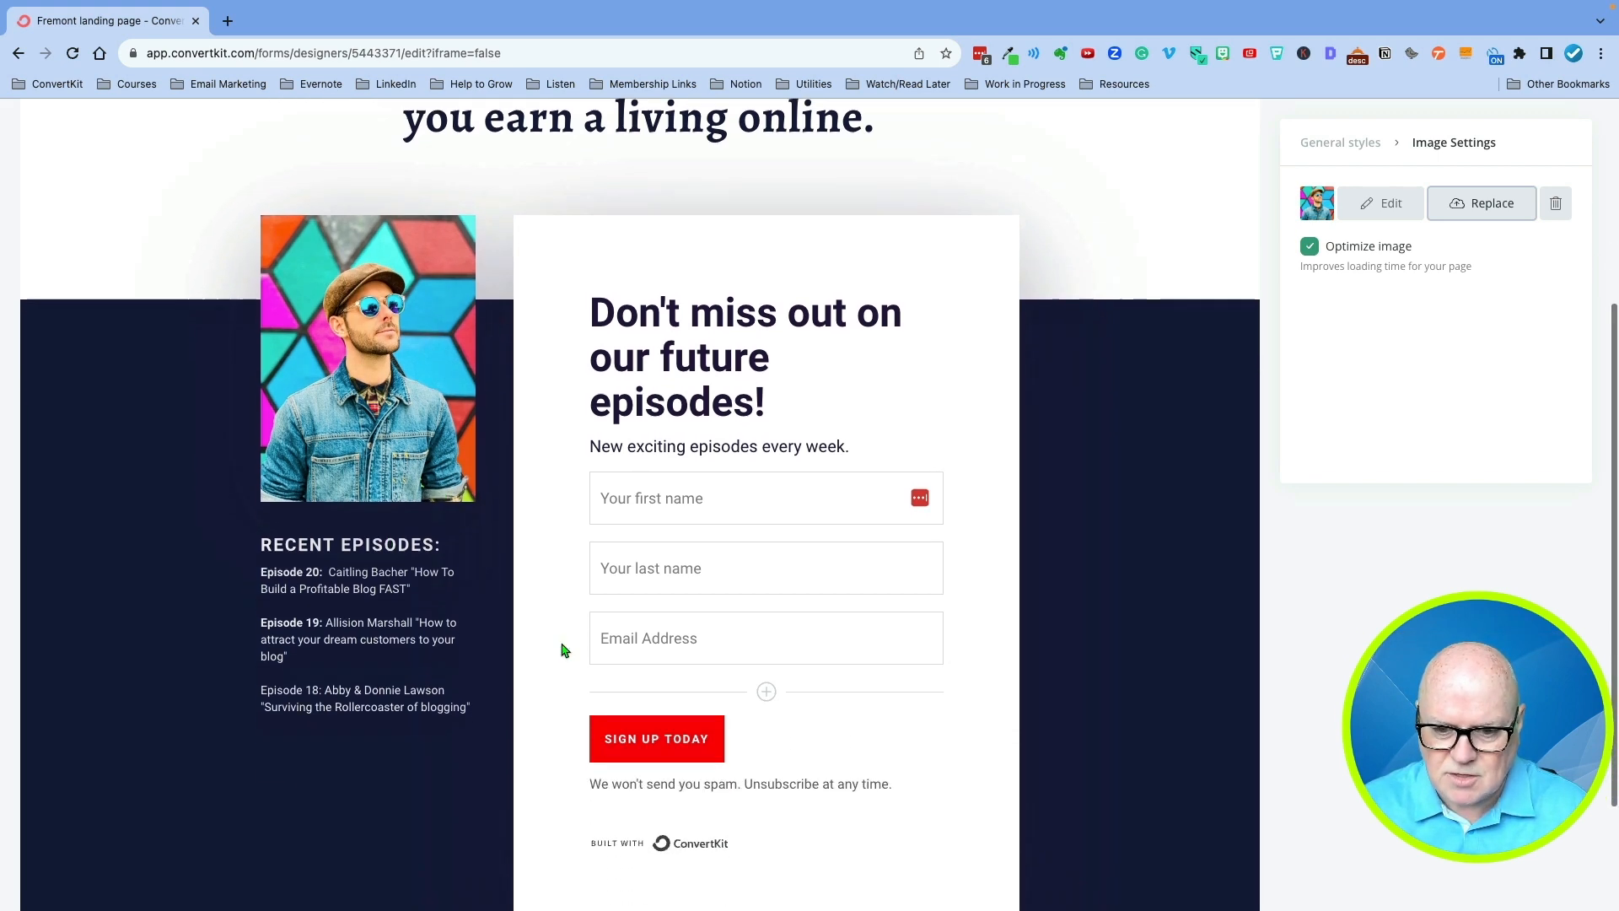
{"action": "left_click", "coordinate": [581, 573]}
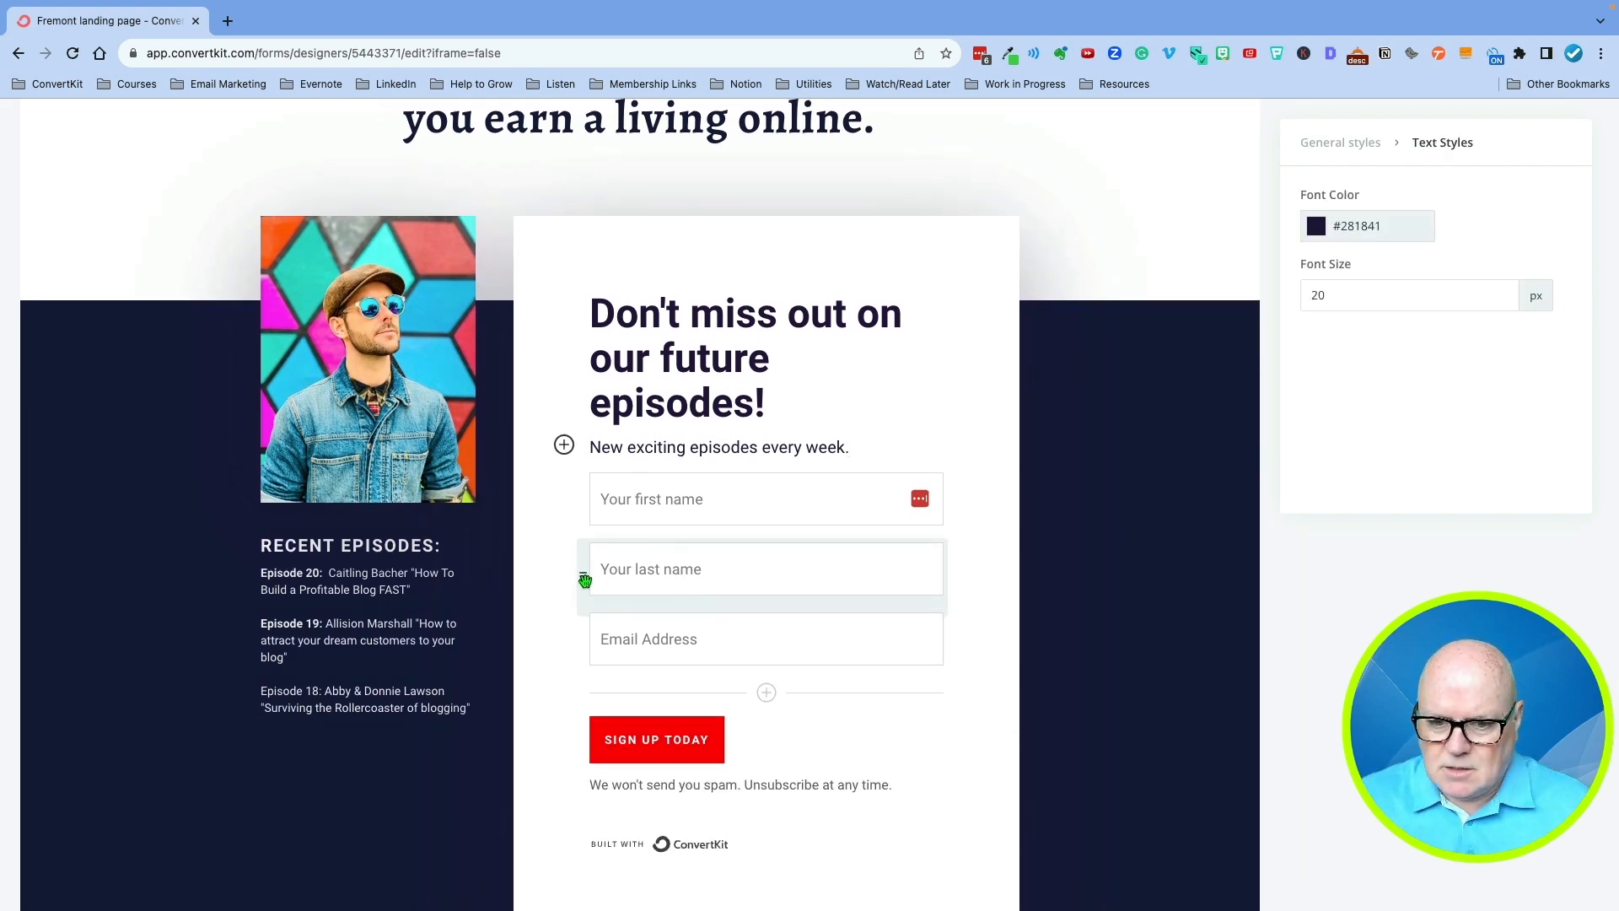
{"action": "left_click", "coordinate": [607, 579]}
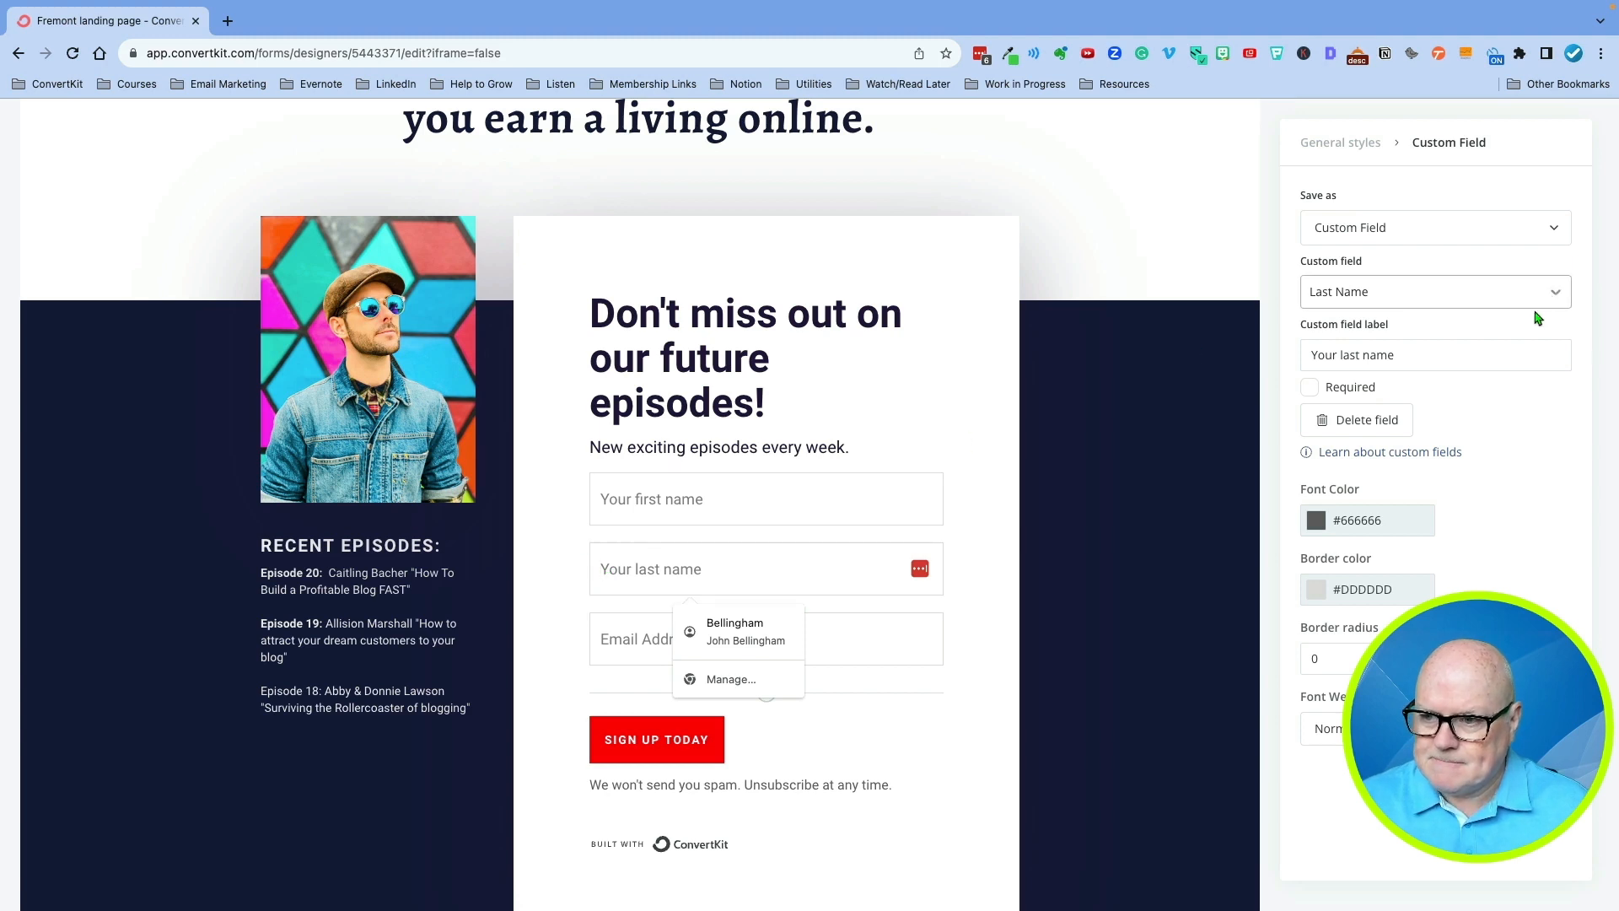
{"action": "left_click", "coordinate": [1351, 437]}
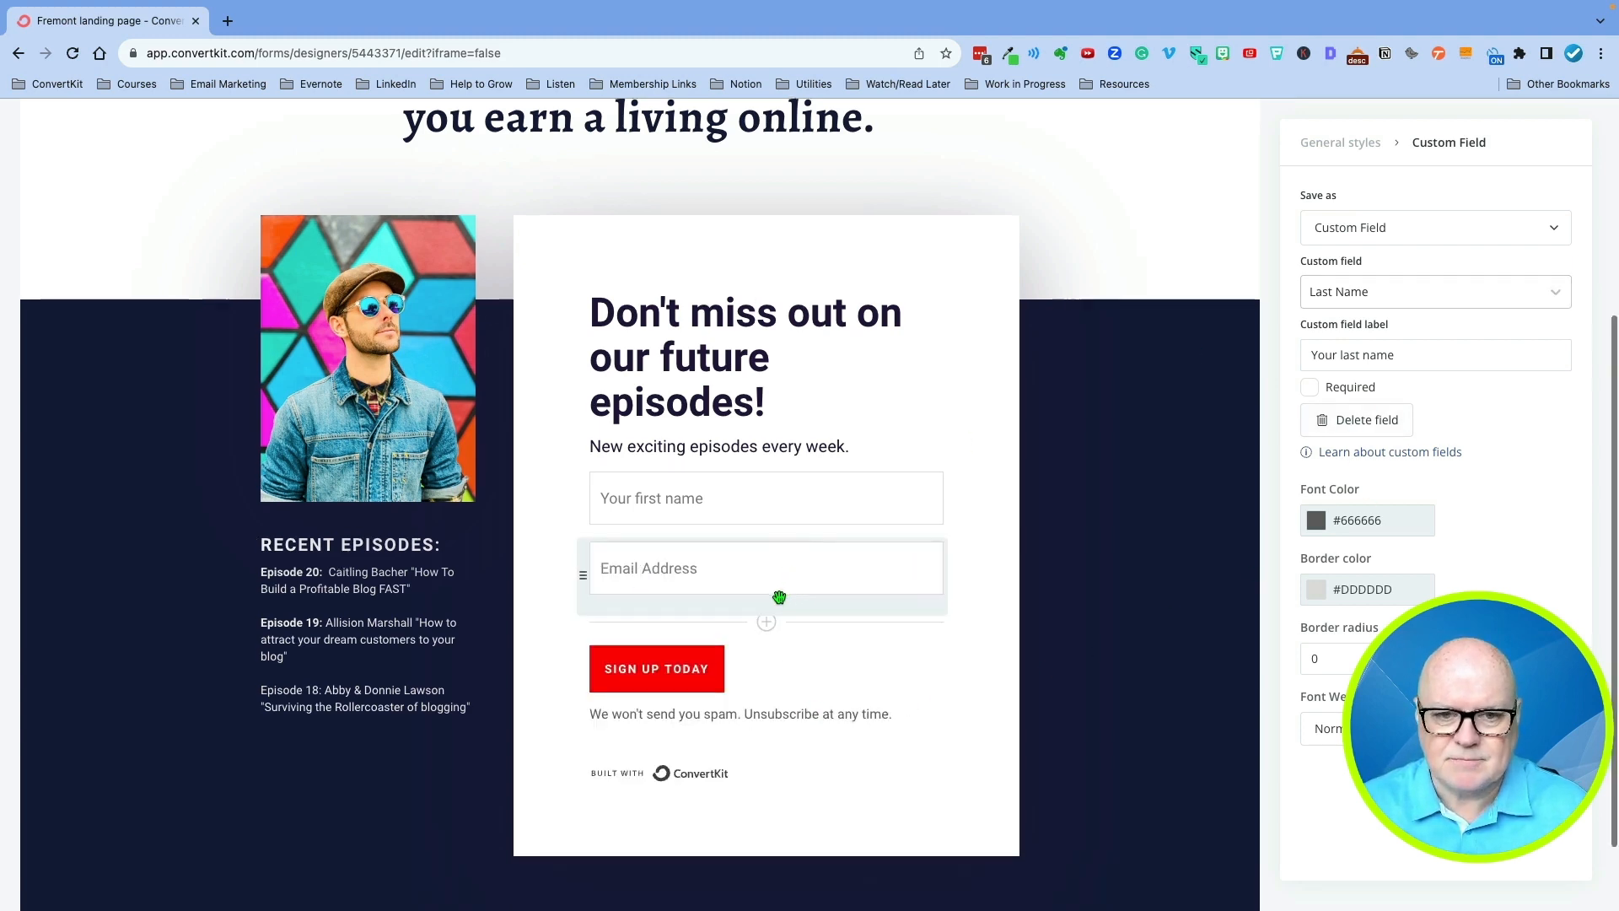
Examine the main headline's text formatting options and header styles, and look over the rest of the page.
{"action": "scroll", "coordinate": [777, 590], "scroll_direction": "down", "scroll_amount": 2}
{"action": "scroll", "coordinate": [762, 781], "scroll_direction": "up", "scroll_amount": 6}
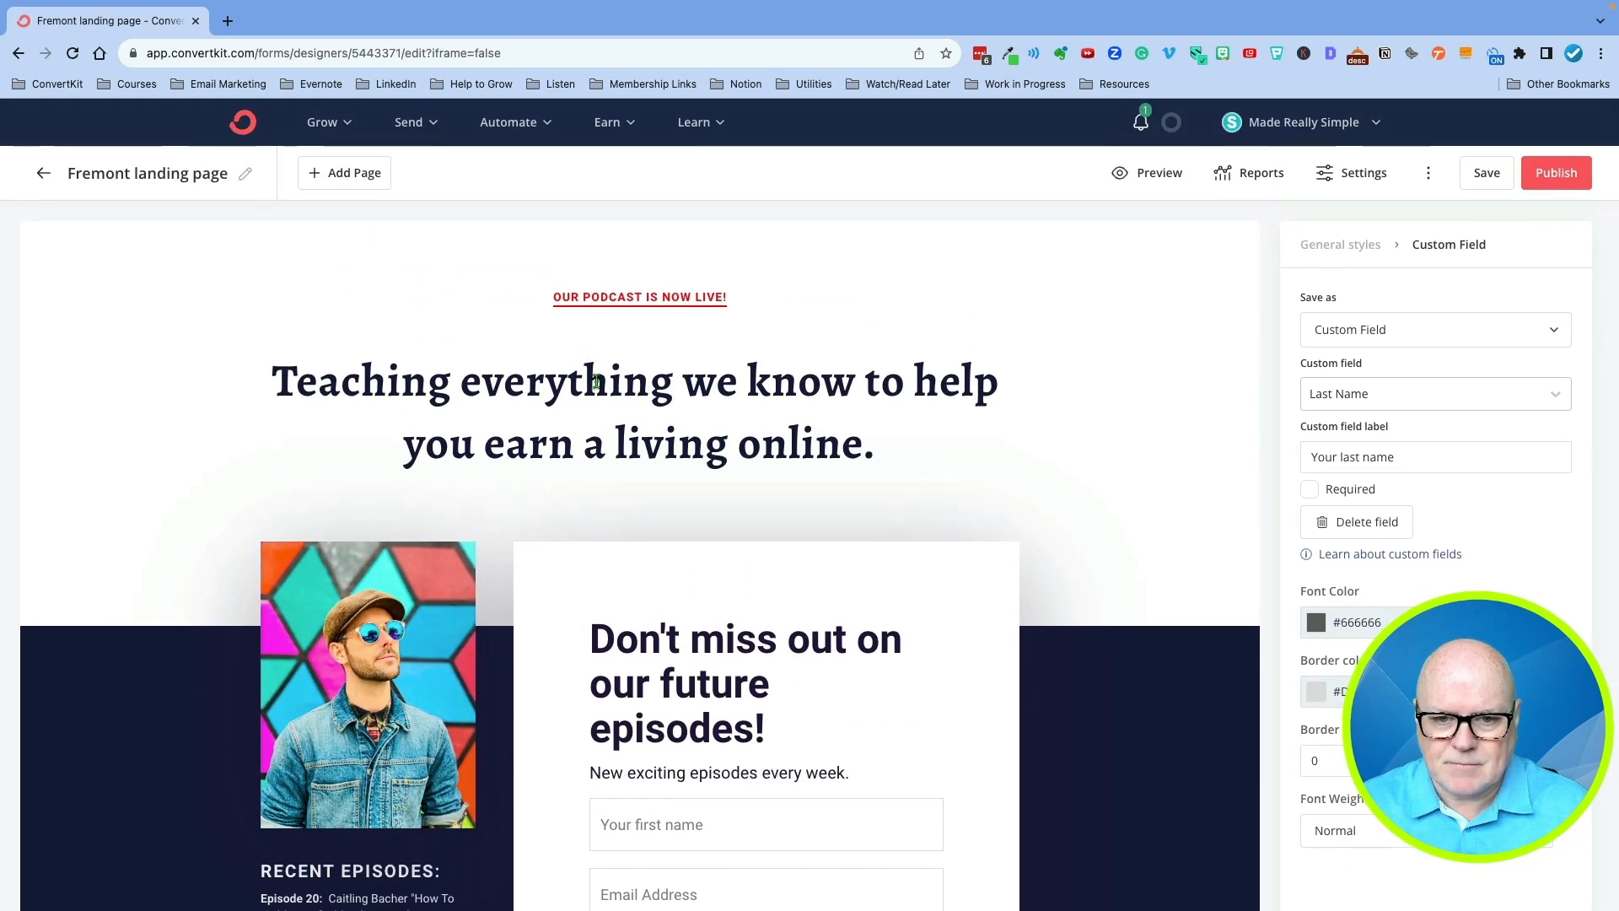
{"action": "double_click", "coordinate": [624, 402]}
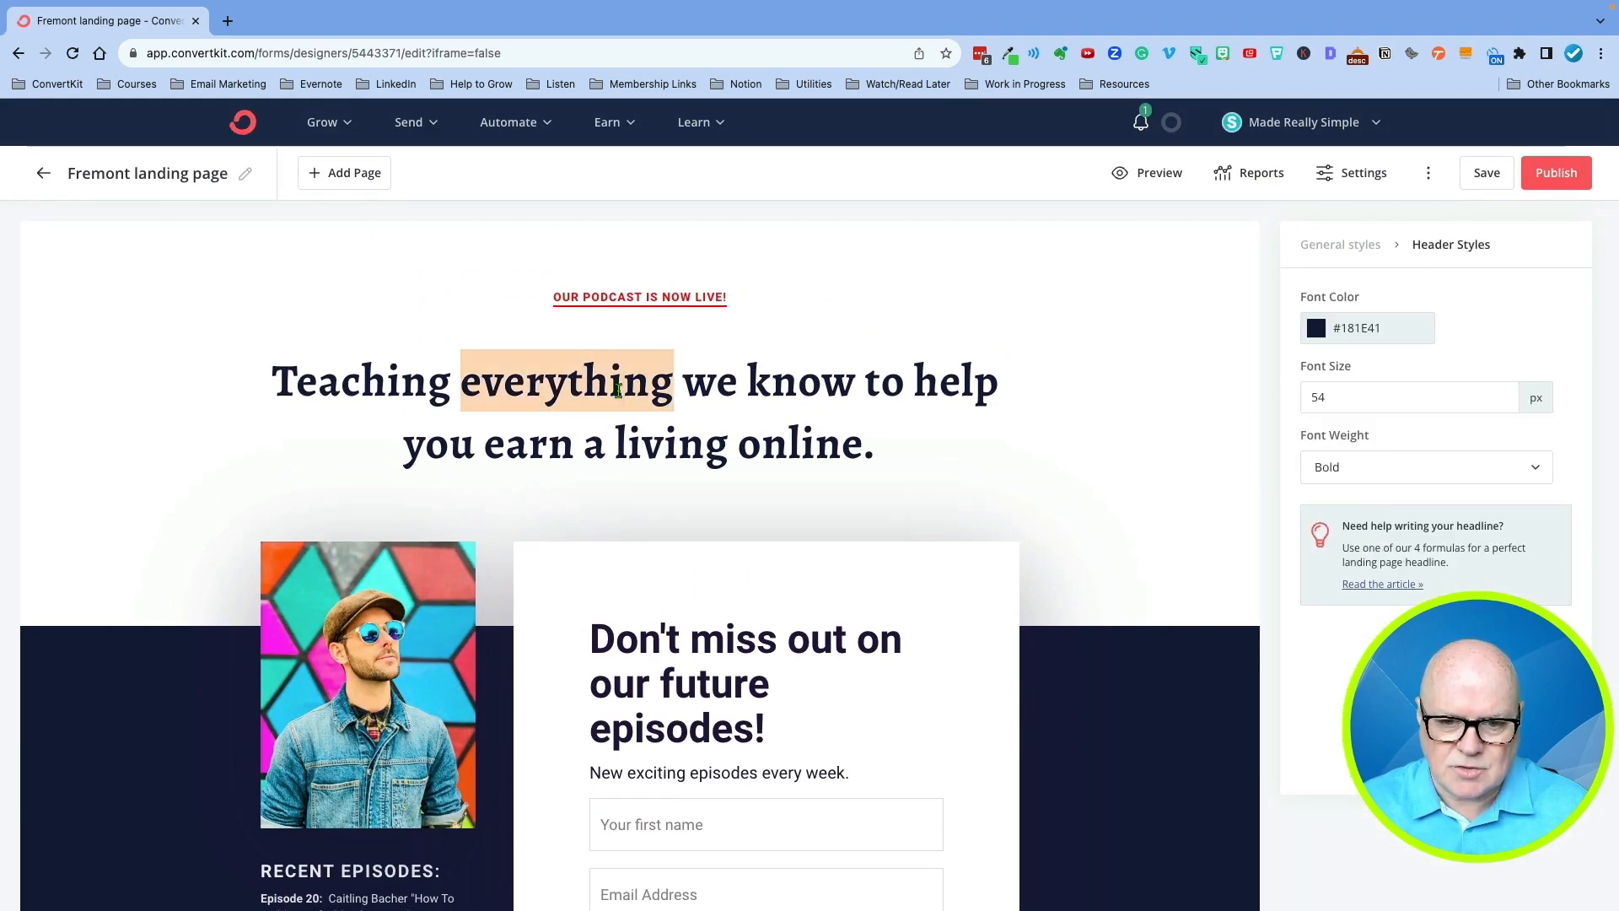
{"action": "double_click", "coordinate": [625, 436]}
{"action": "scroll", "coordinate": [800, 513], "scroll_direction": "down", "scroll_amount": 3}
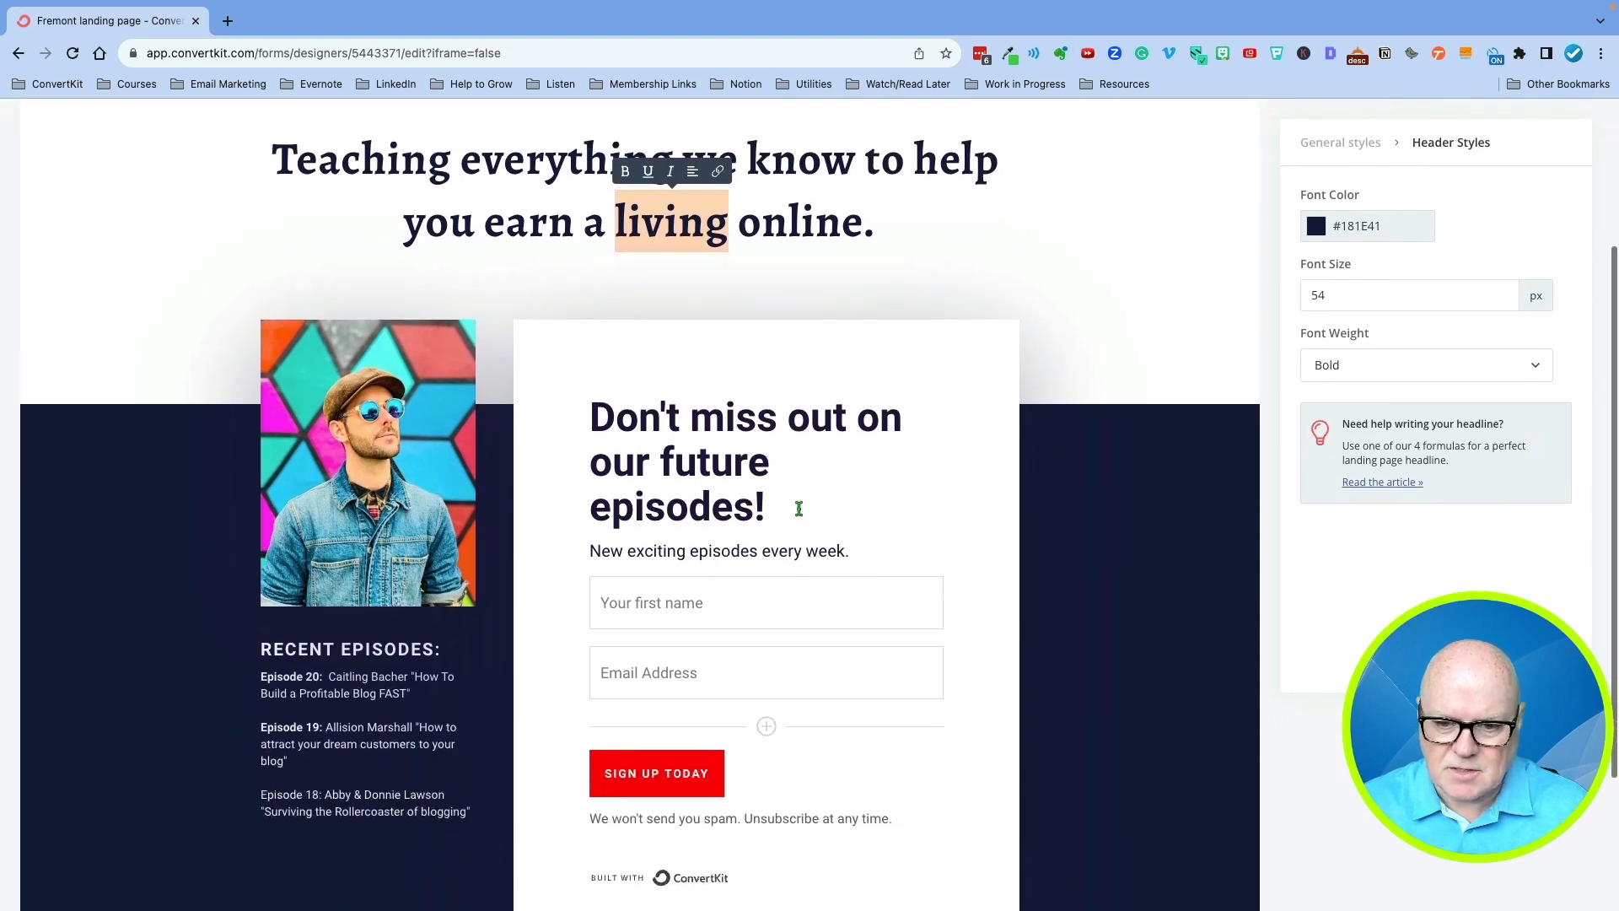
{"action": "scroll", "coordinate": [799, 510], "scroll_direction": "up", "scroll_amount": 3}
{"action": "left_click", "coordinate": [764, 447]}
{"action": "scroll", "coordinate": [796, 654], "scroll_direction": "down", "scroll_amount": 1}
{"action": "scroll", "coordinate": [796, 654], "scroll_direction": "down", "scroll_amount": 3}
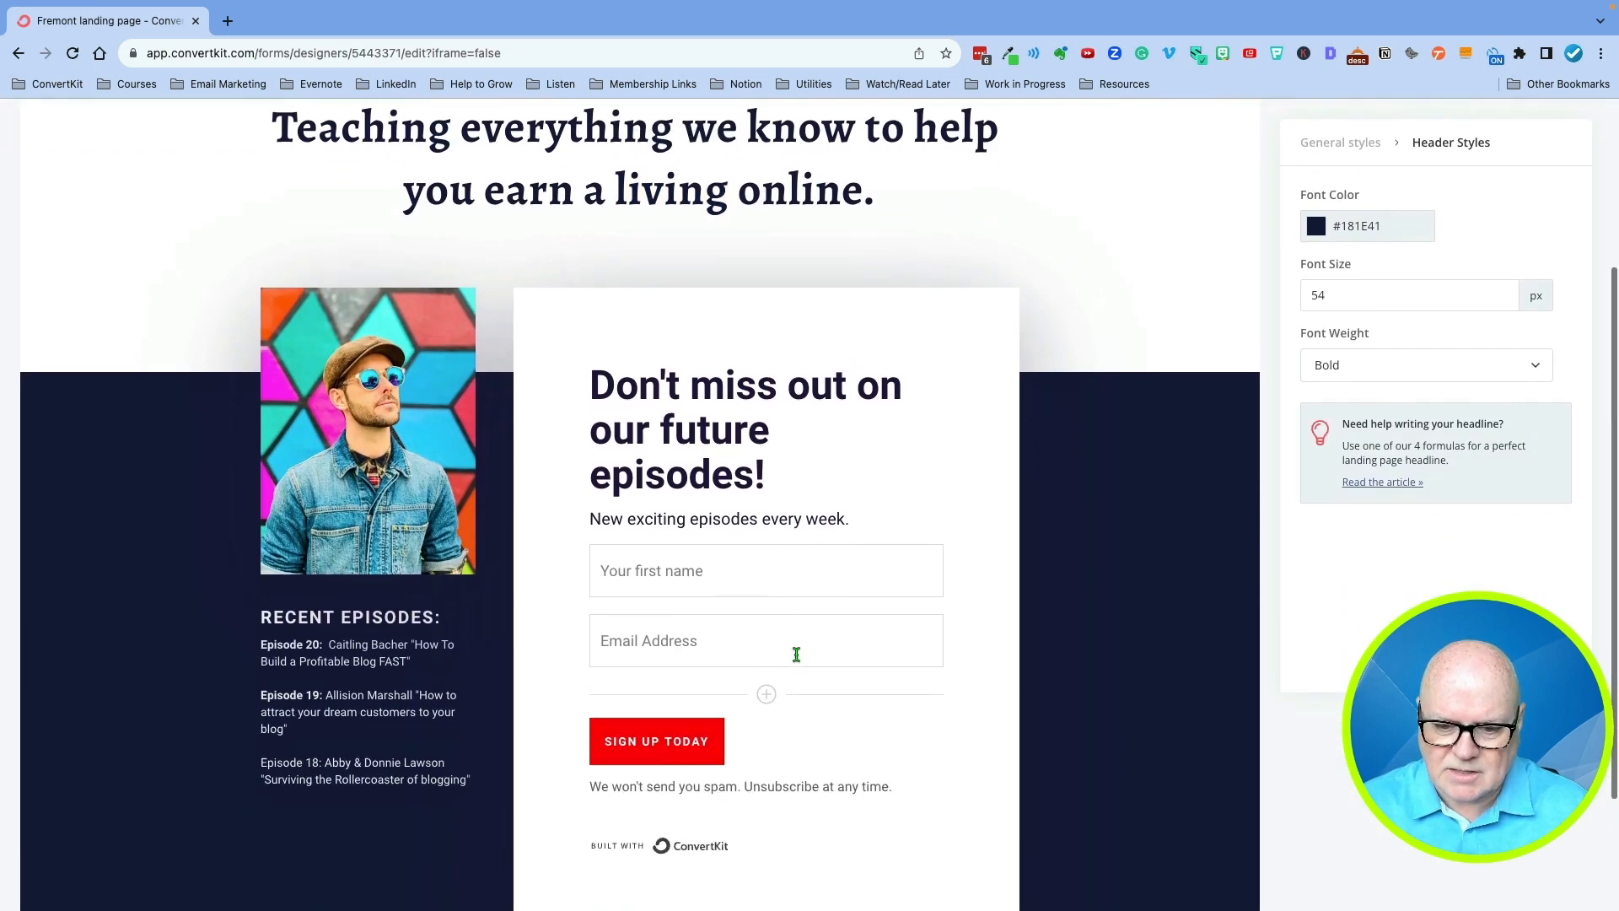
{"action": "scroll", "coordinate": [794, 655], "scroll_direction": "up", "scroll_amount": 3}
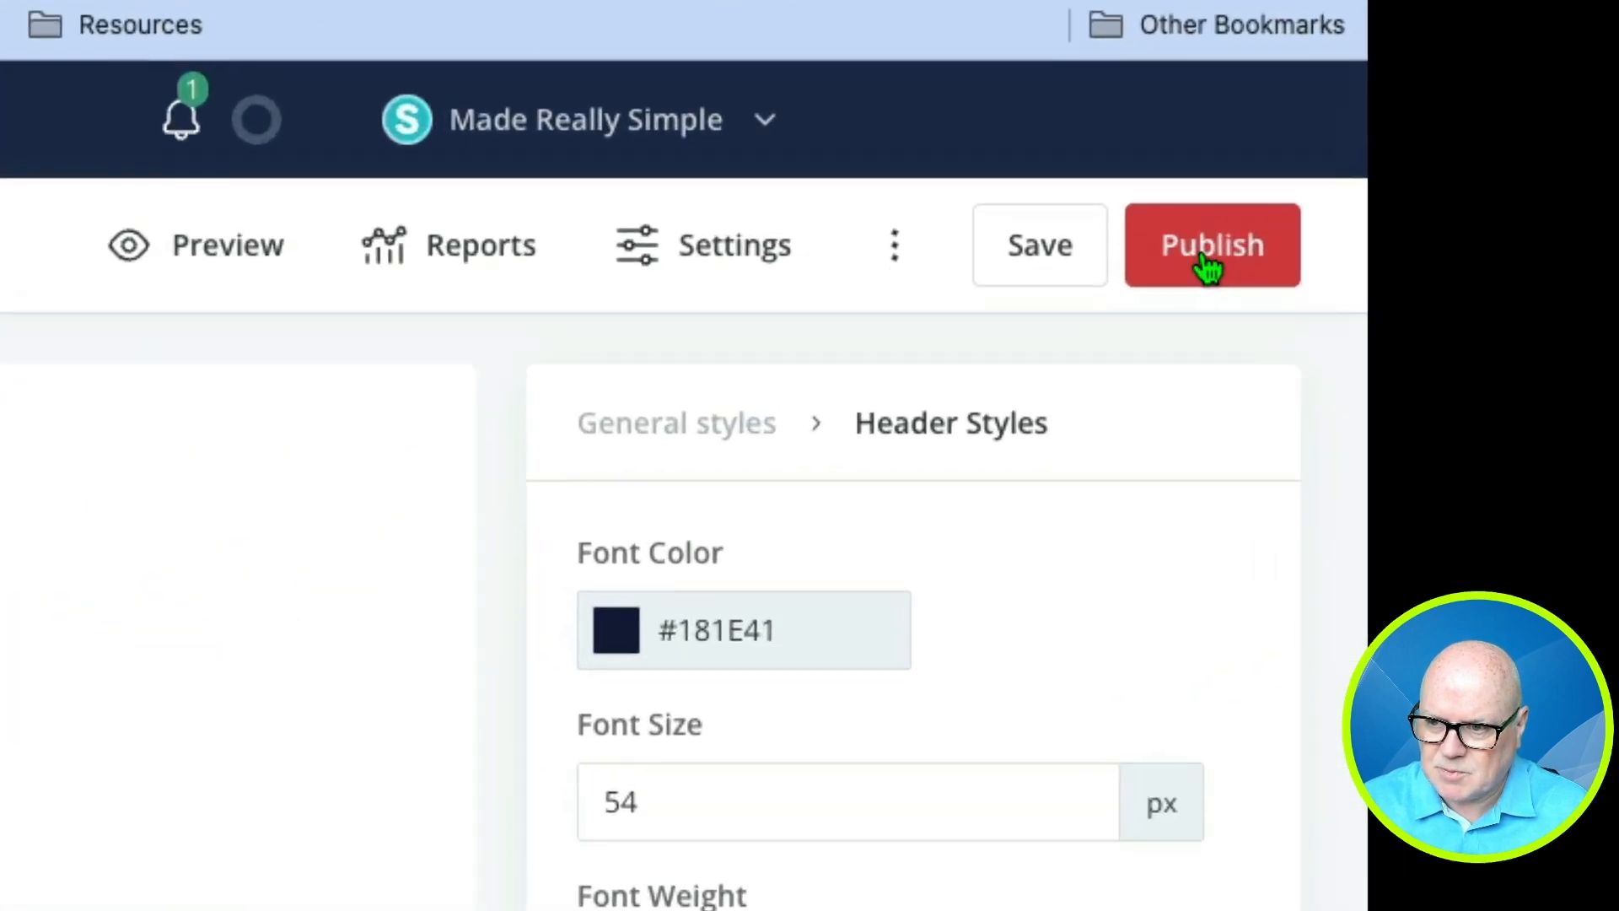
Open the landing page's publishing options, copy its share URL and save the page.
{"action": "left_click", "coordinate": [1555, 175]}
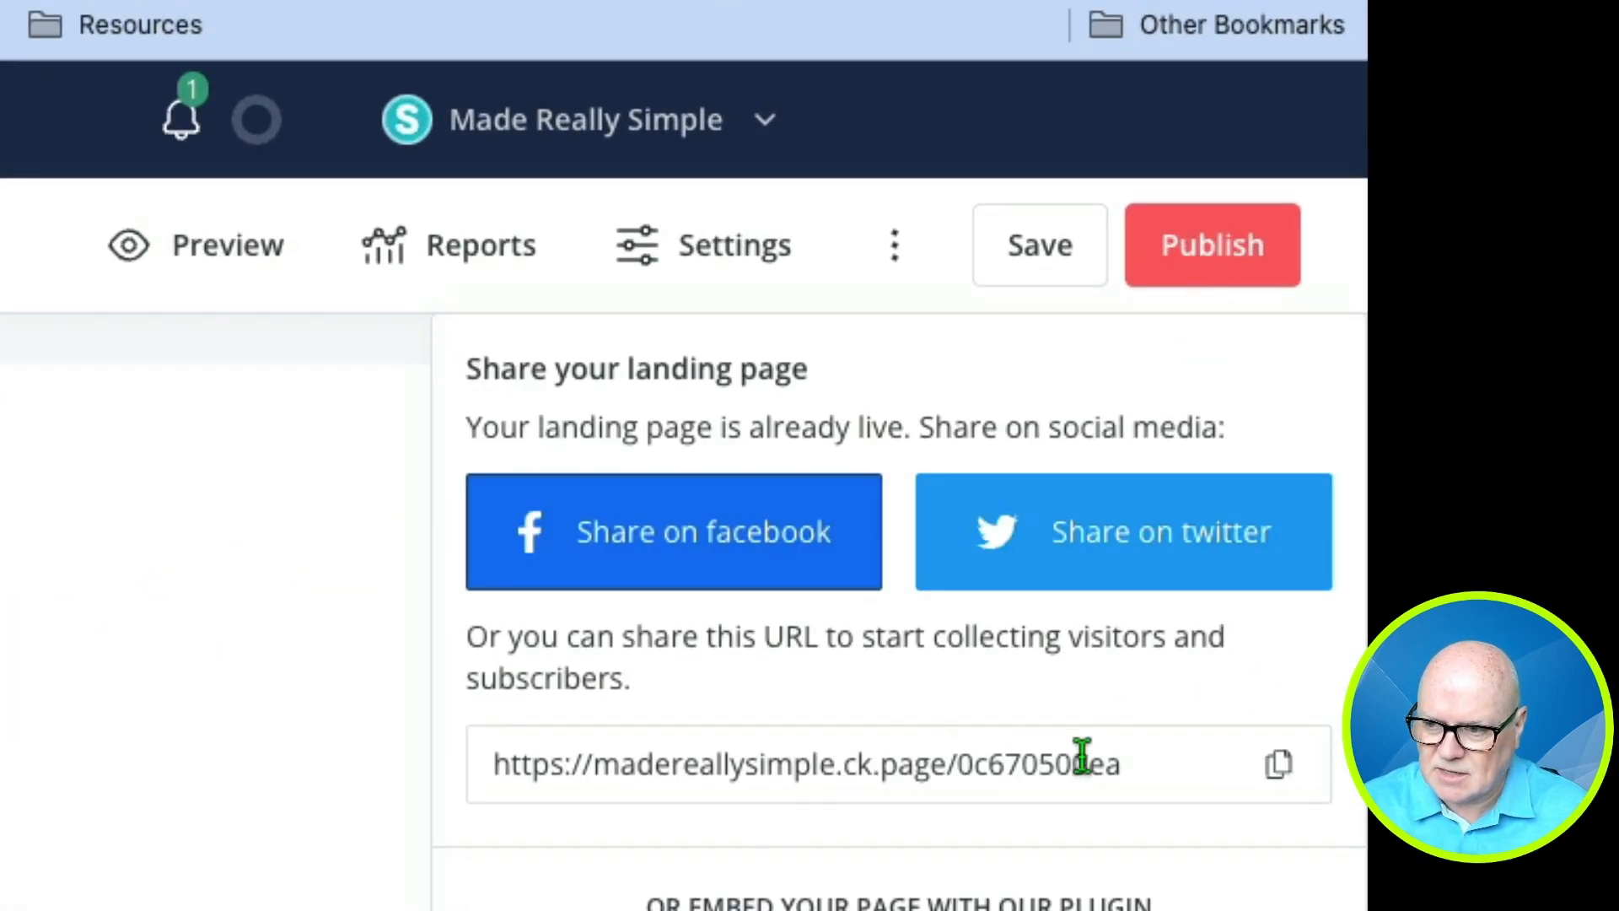
{"action": "left_click_drag", "start_coordinate": [1126, 764], "coordinate": [501, 764]}
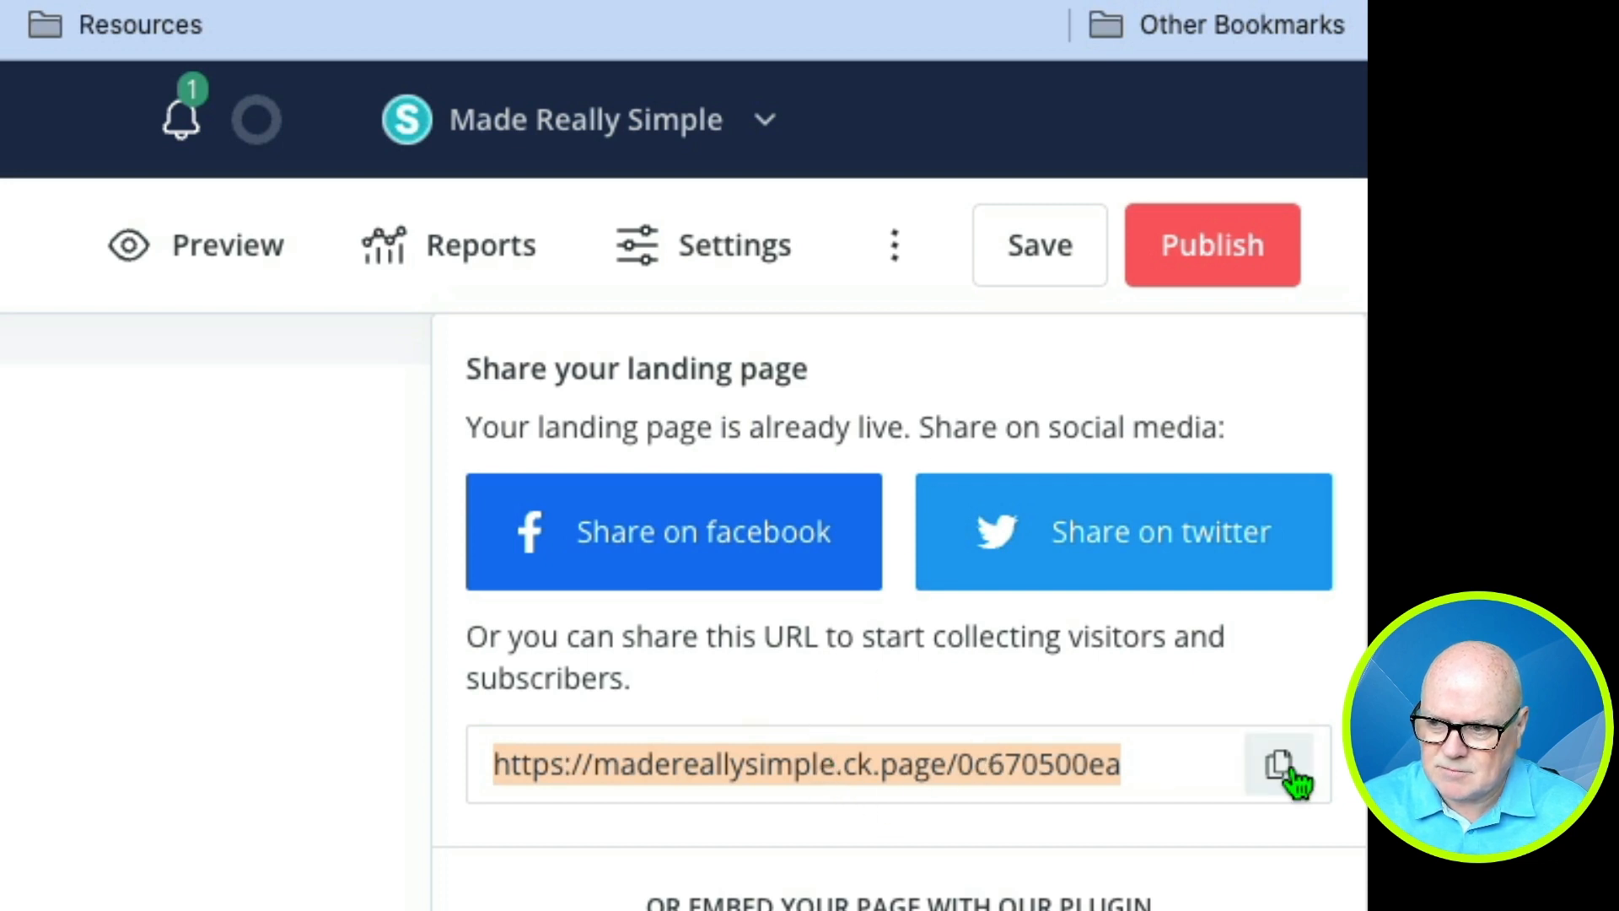
{"action": "right_click", "coordinate": [742, 764]}
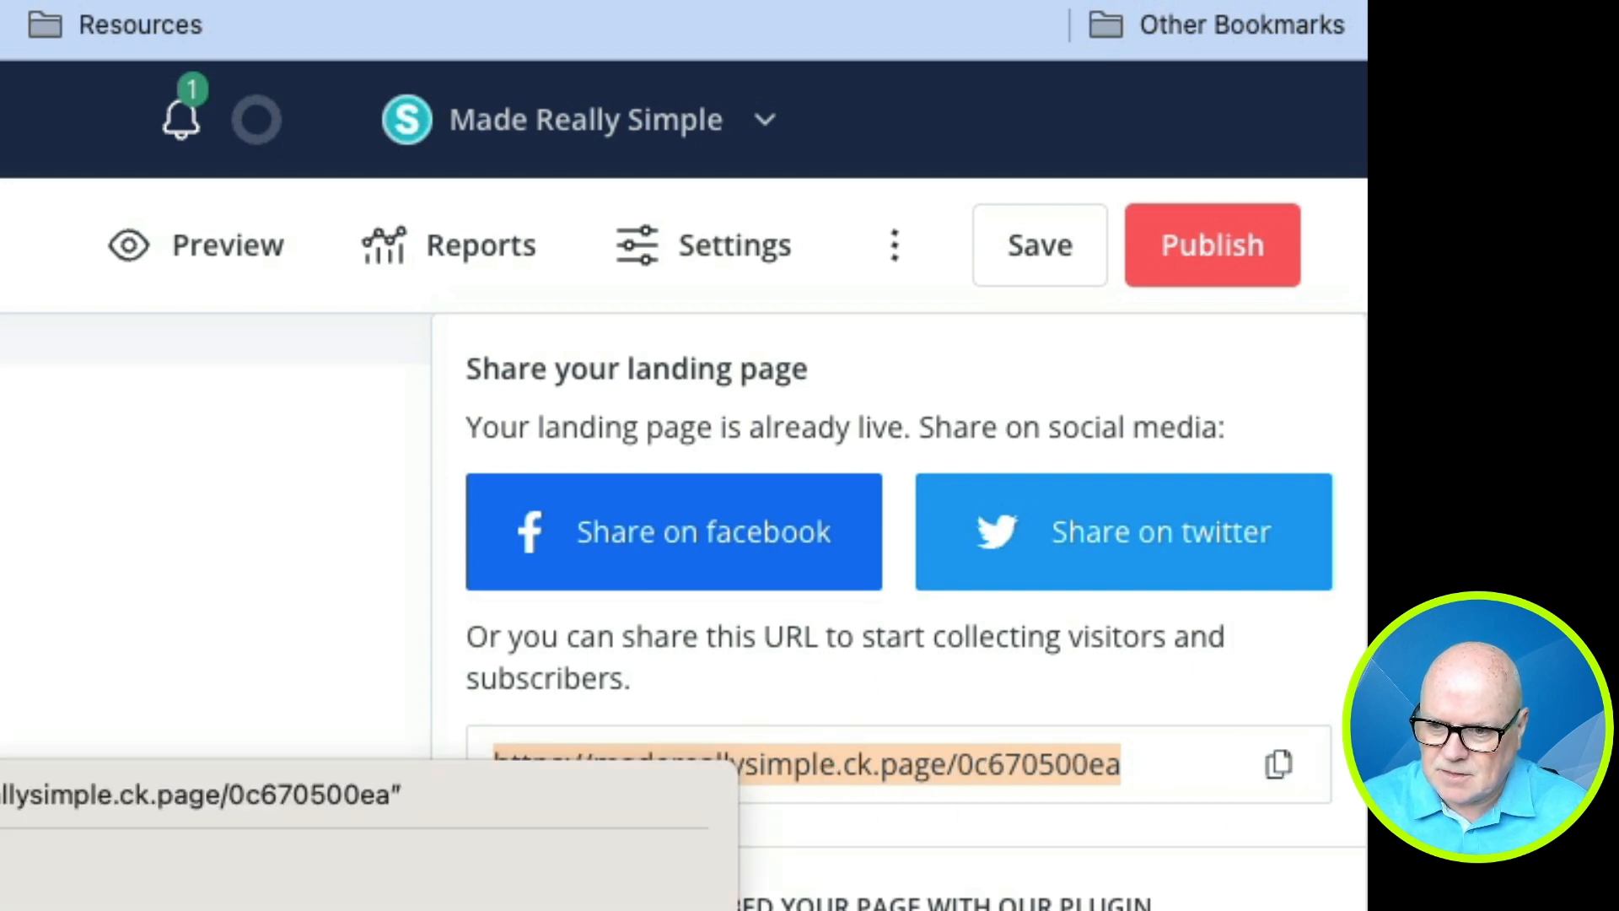
{"action": "left_click", "coordinate": [46, 870]}
{"action": "left_click", "coordinate": [21, 606]}
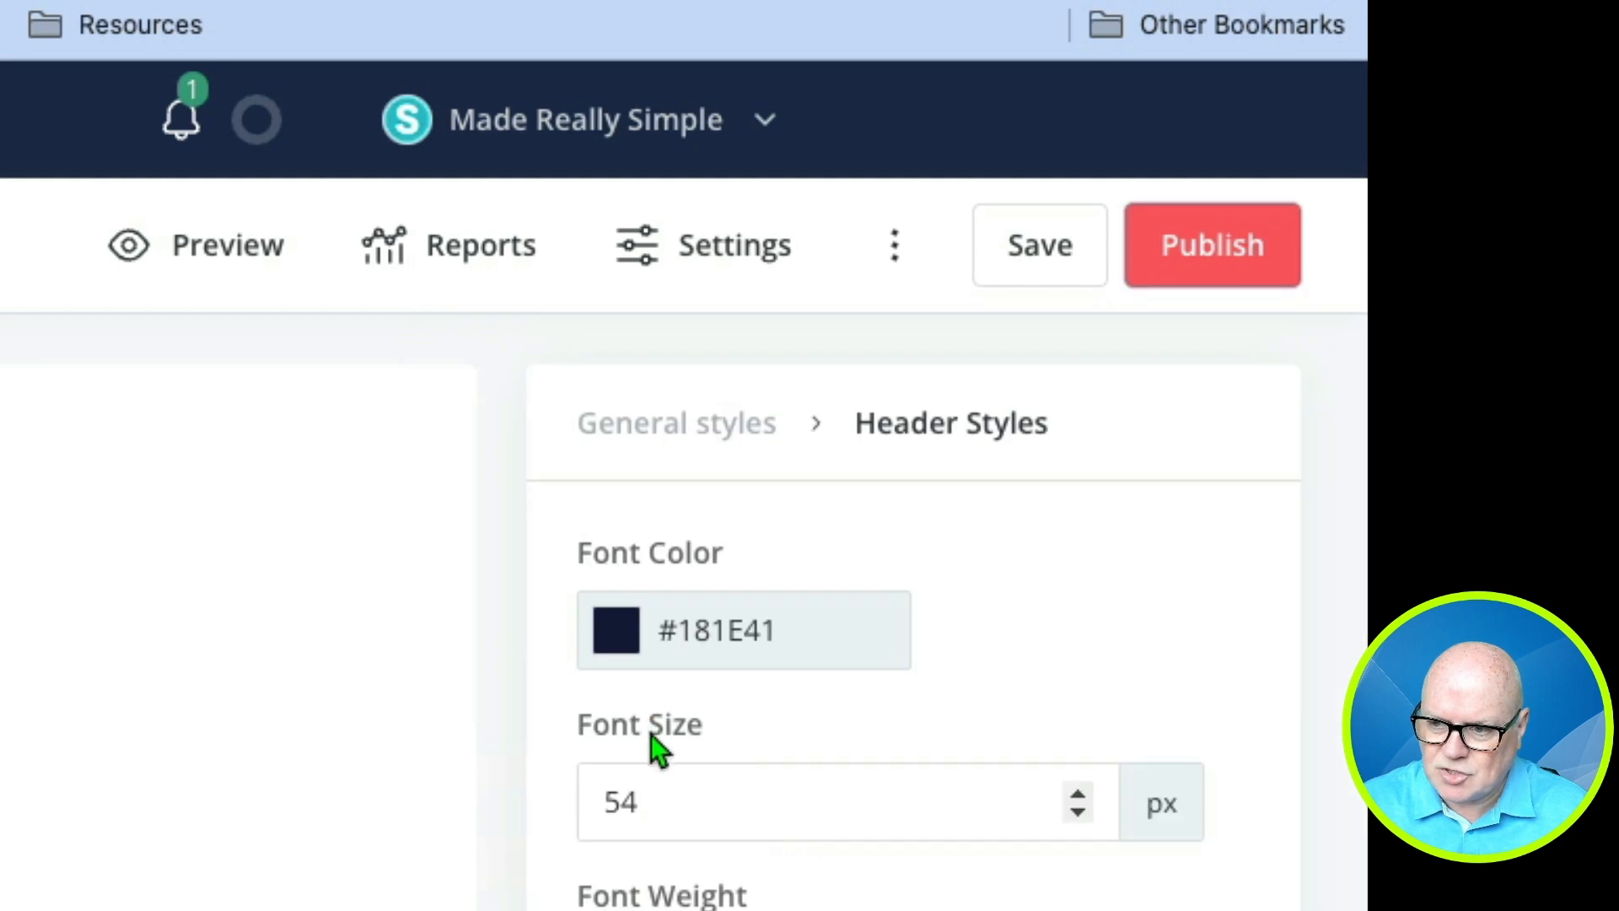
{"action": "left_click", "coordinate": [1031, 268]}
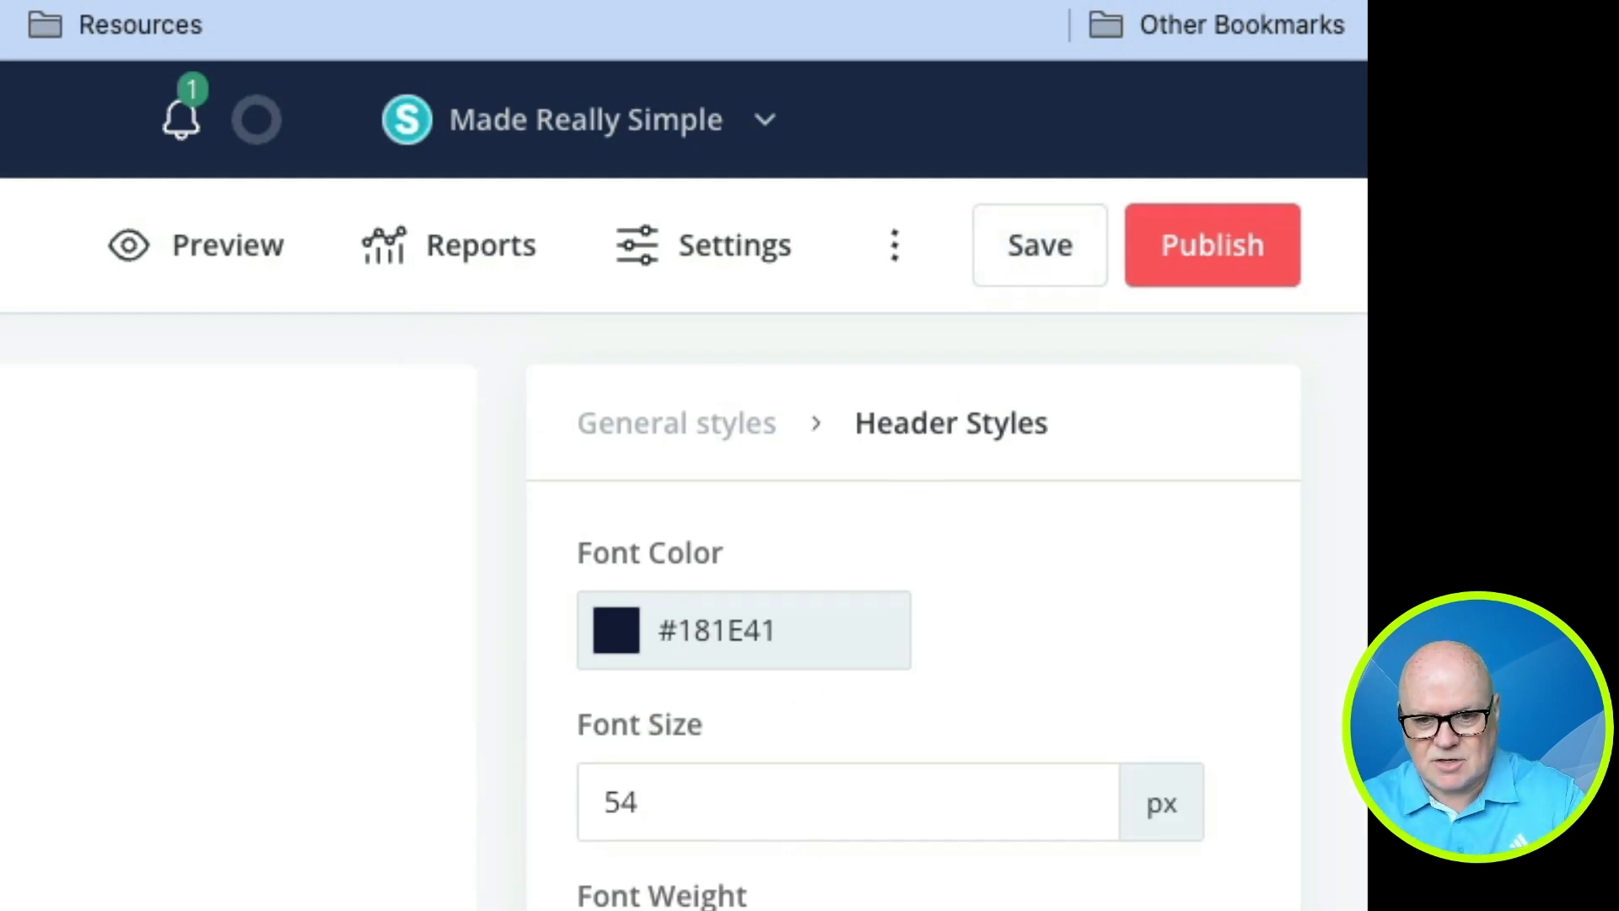
Open the copied landing page URL in a new browser tab and review the live page.
{"action": "left_click", "coordinate": [228, 22]}
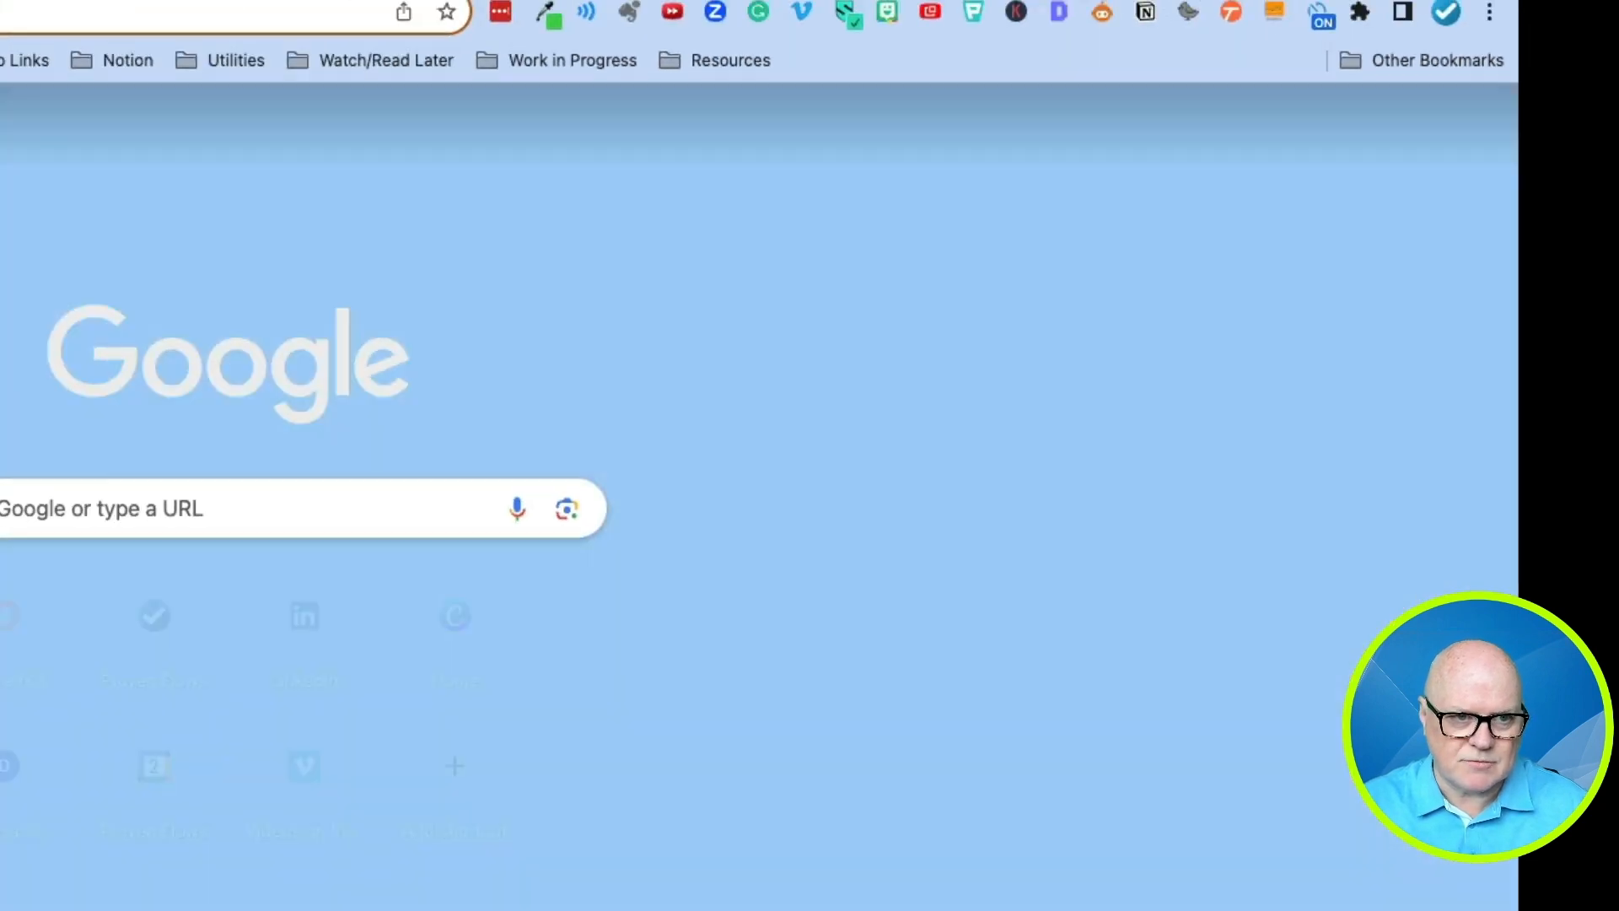
{"action": "key", "text": "super+v"}
{"action": "key", "text": "Return"}
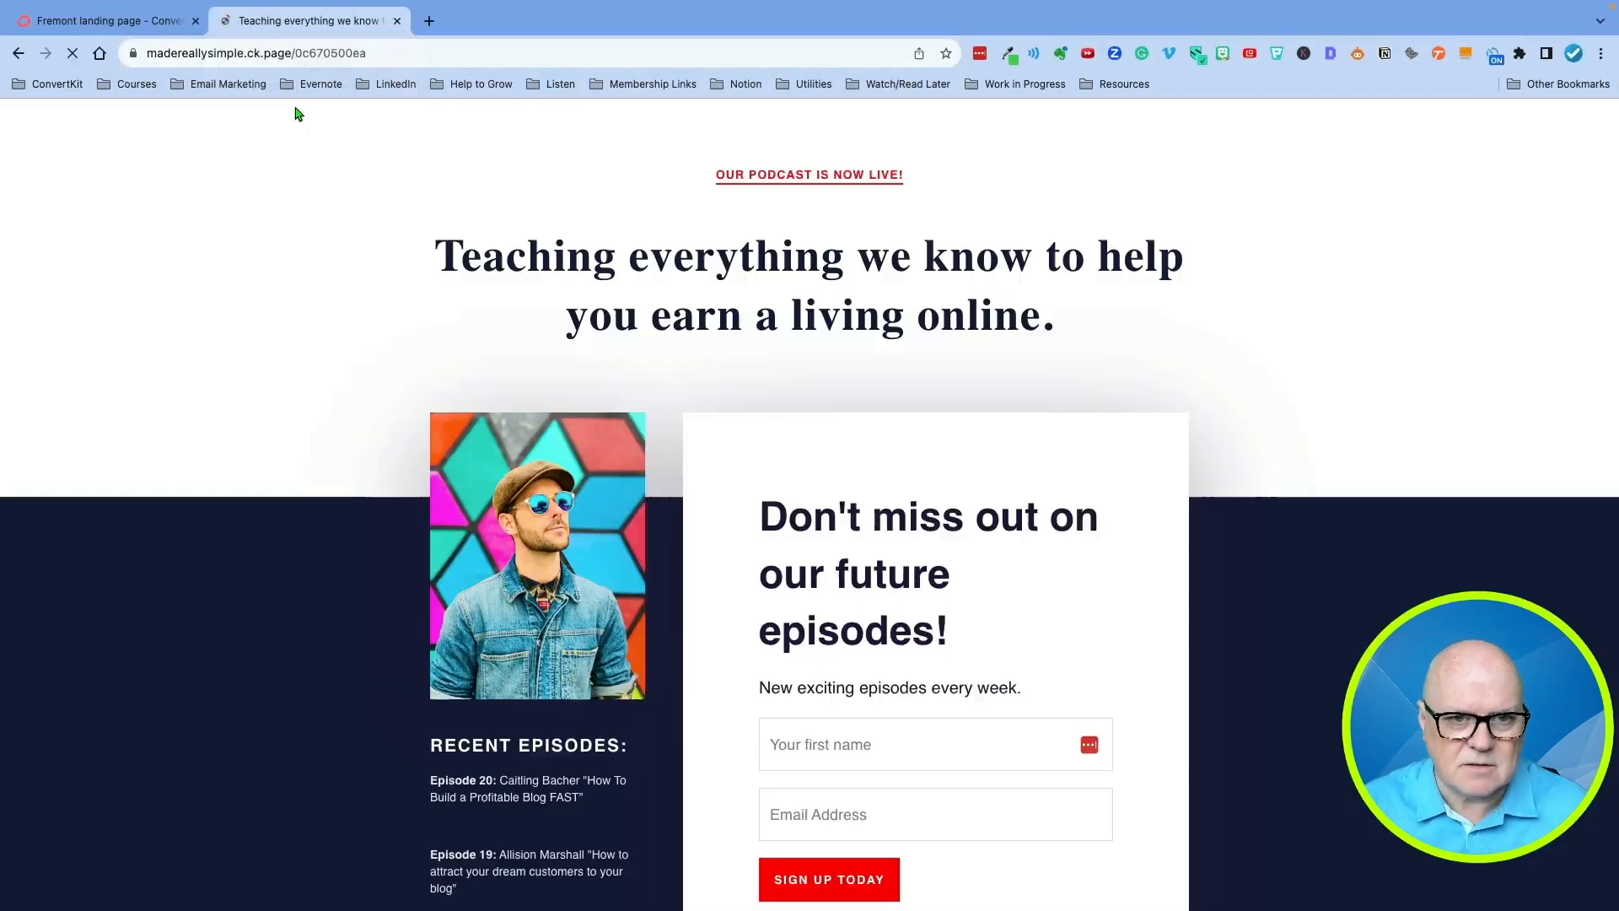
{"action": "scroll", "coordinate": [632, 543], "scroll_direction": "down", "scroll_amount": 3}
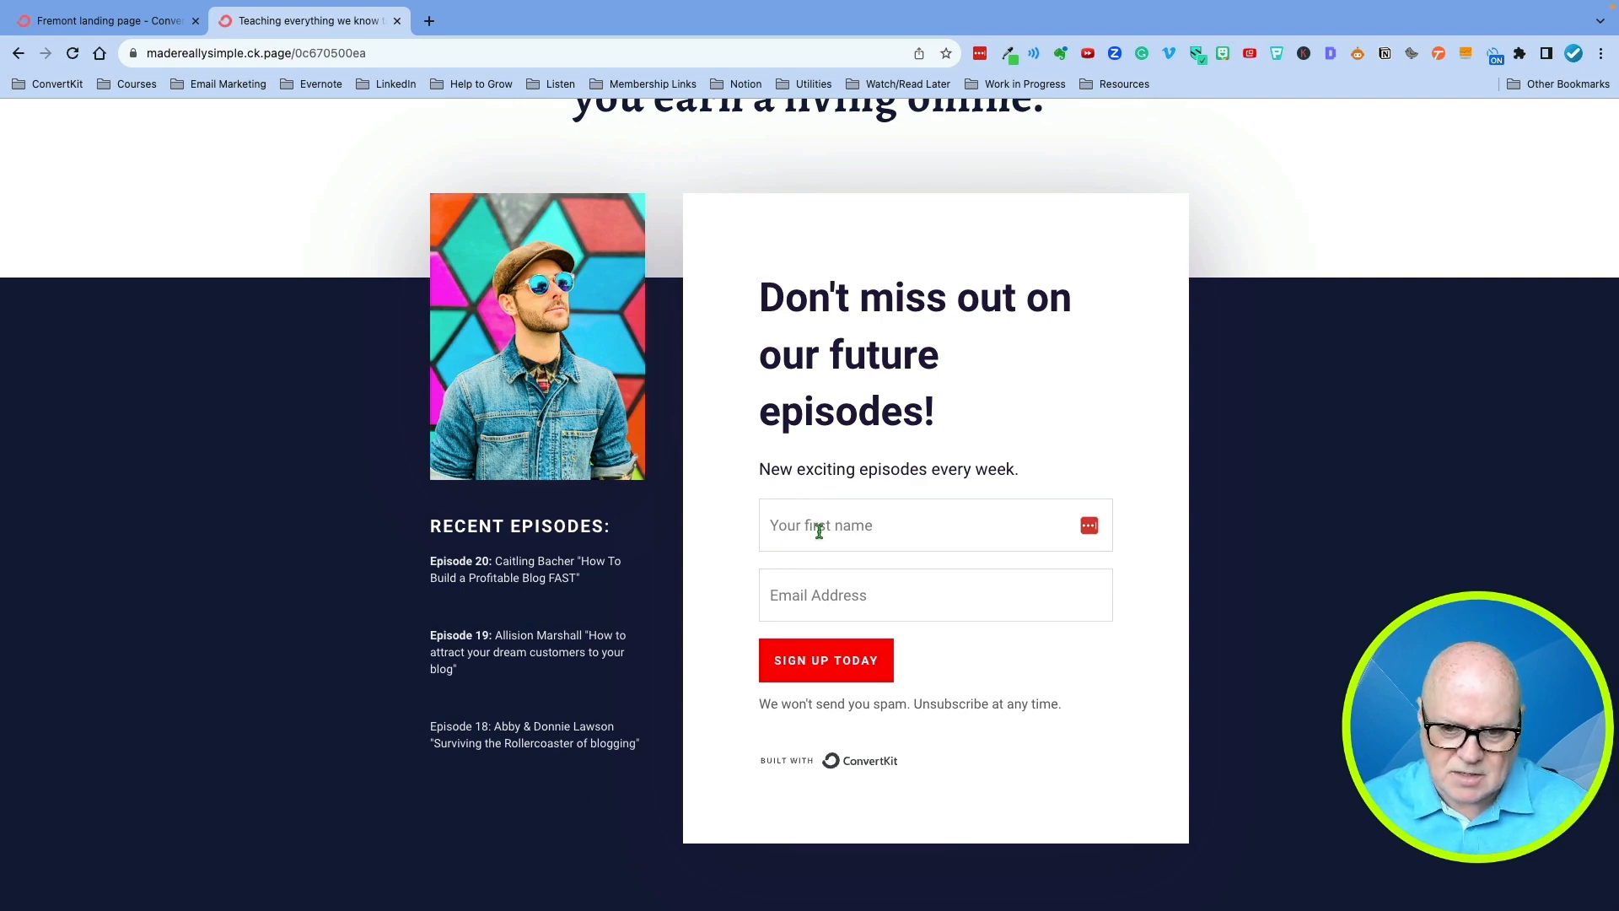
{"action": "scroll", "coordinate": [753, 603], "scroll_direction": "up", "scroll_amount": 3}
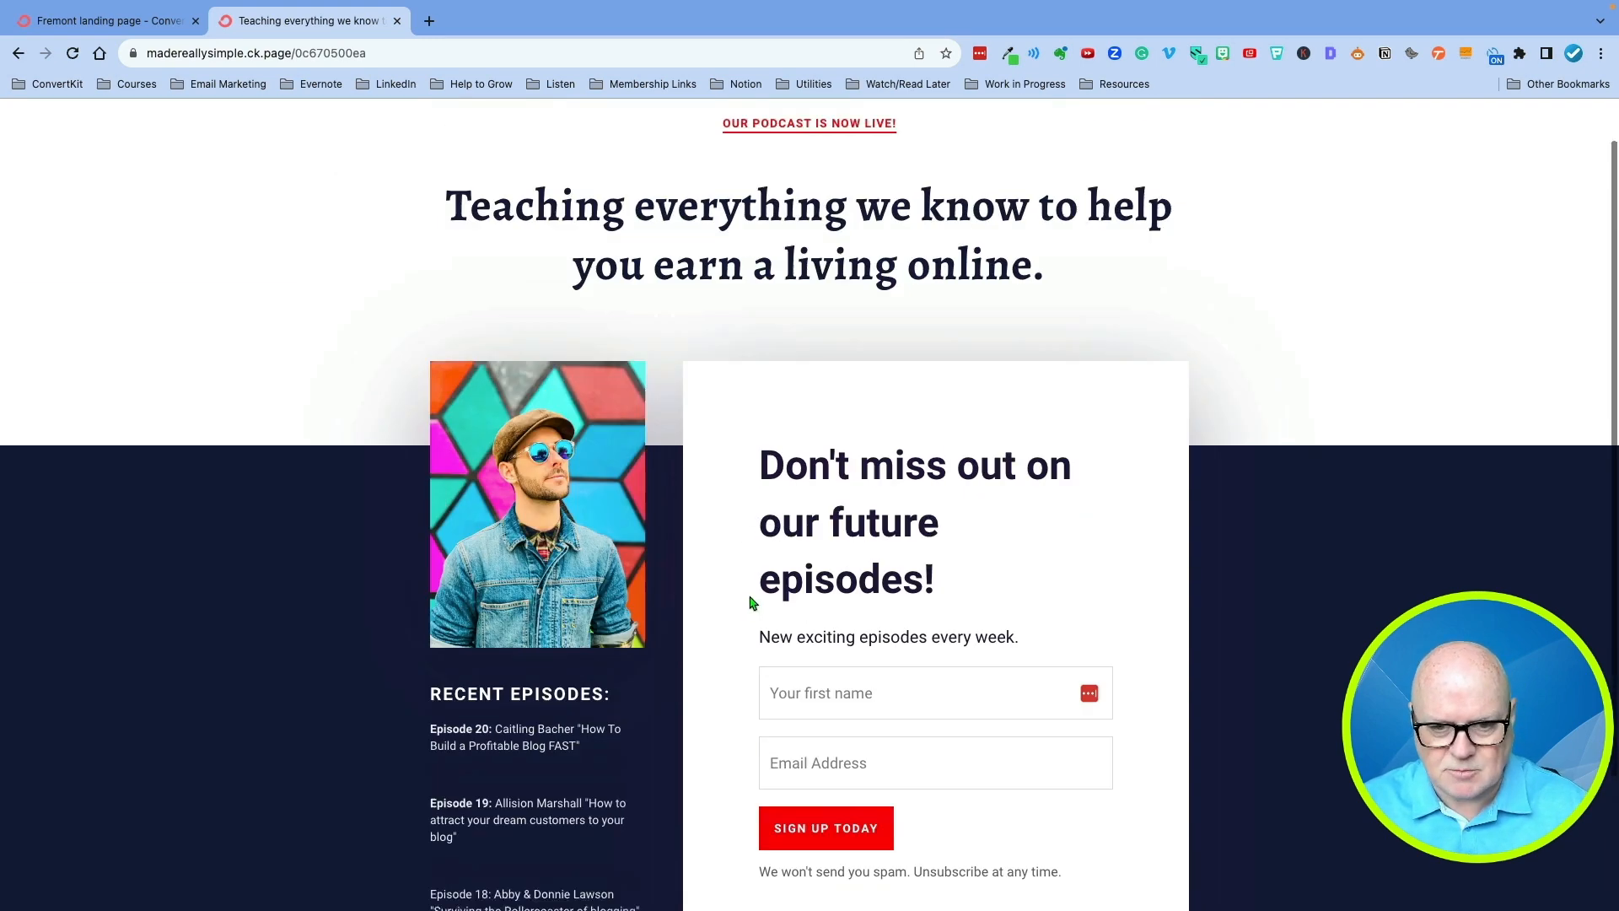
Return to the landing page editor's browser tab and look over the Fremont page again.
{"action": "left_click", "coordinate": [110, 20]}
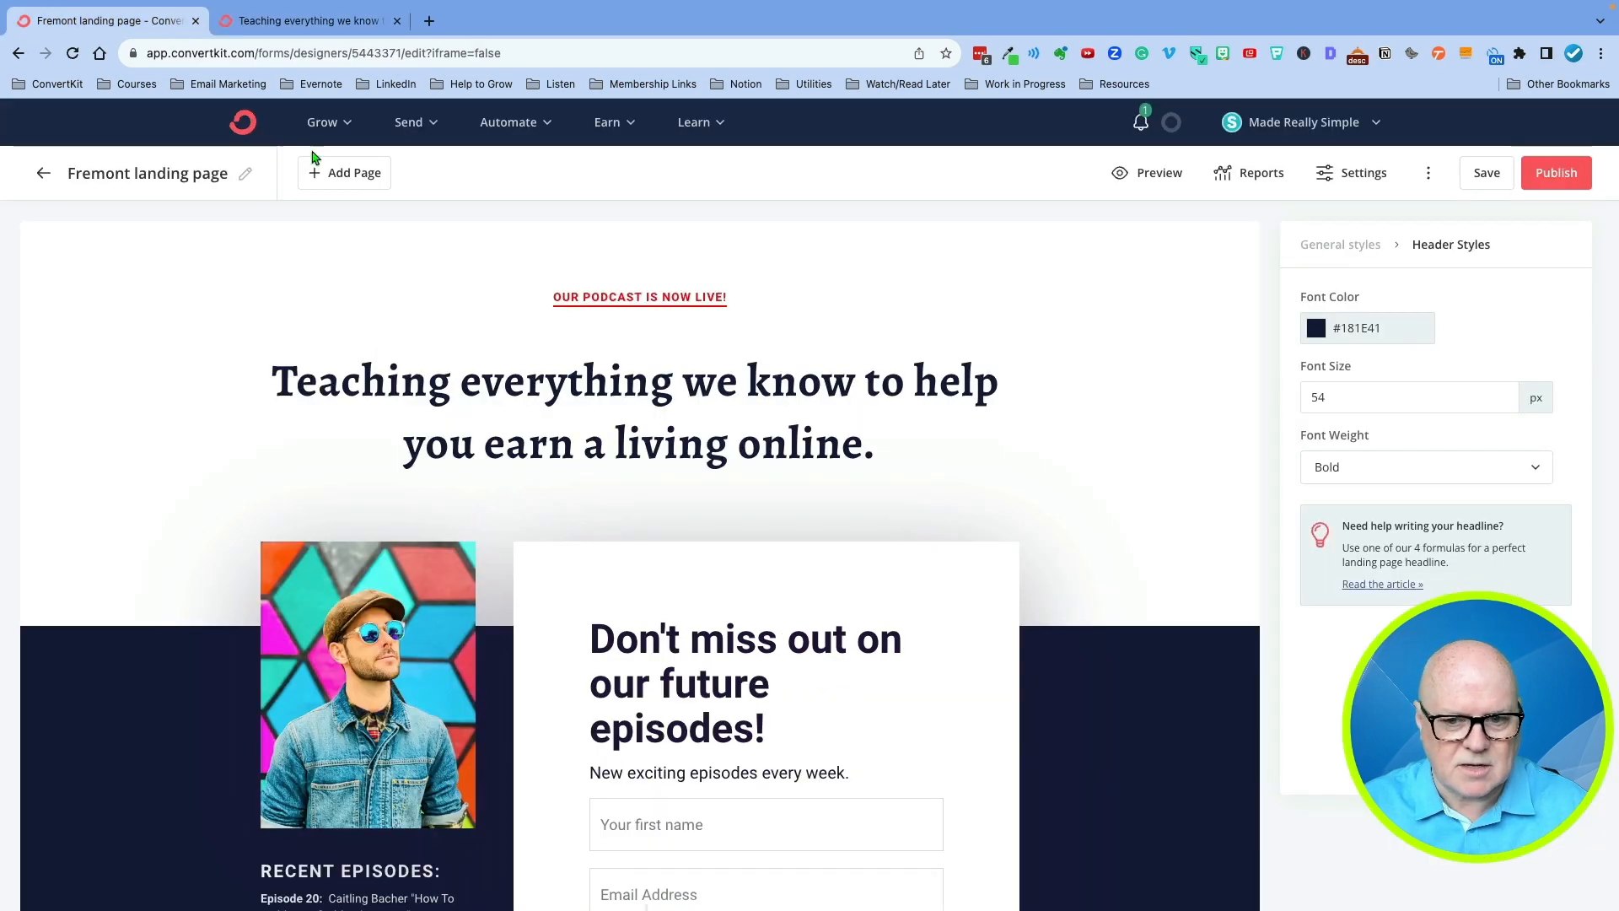
{"action": "scroll", "coordinate": [958, 489], "scroll_direction": "down", "scroll_amount": 5}
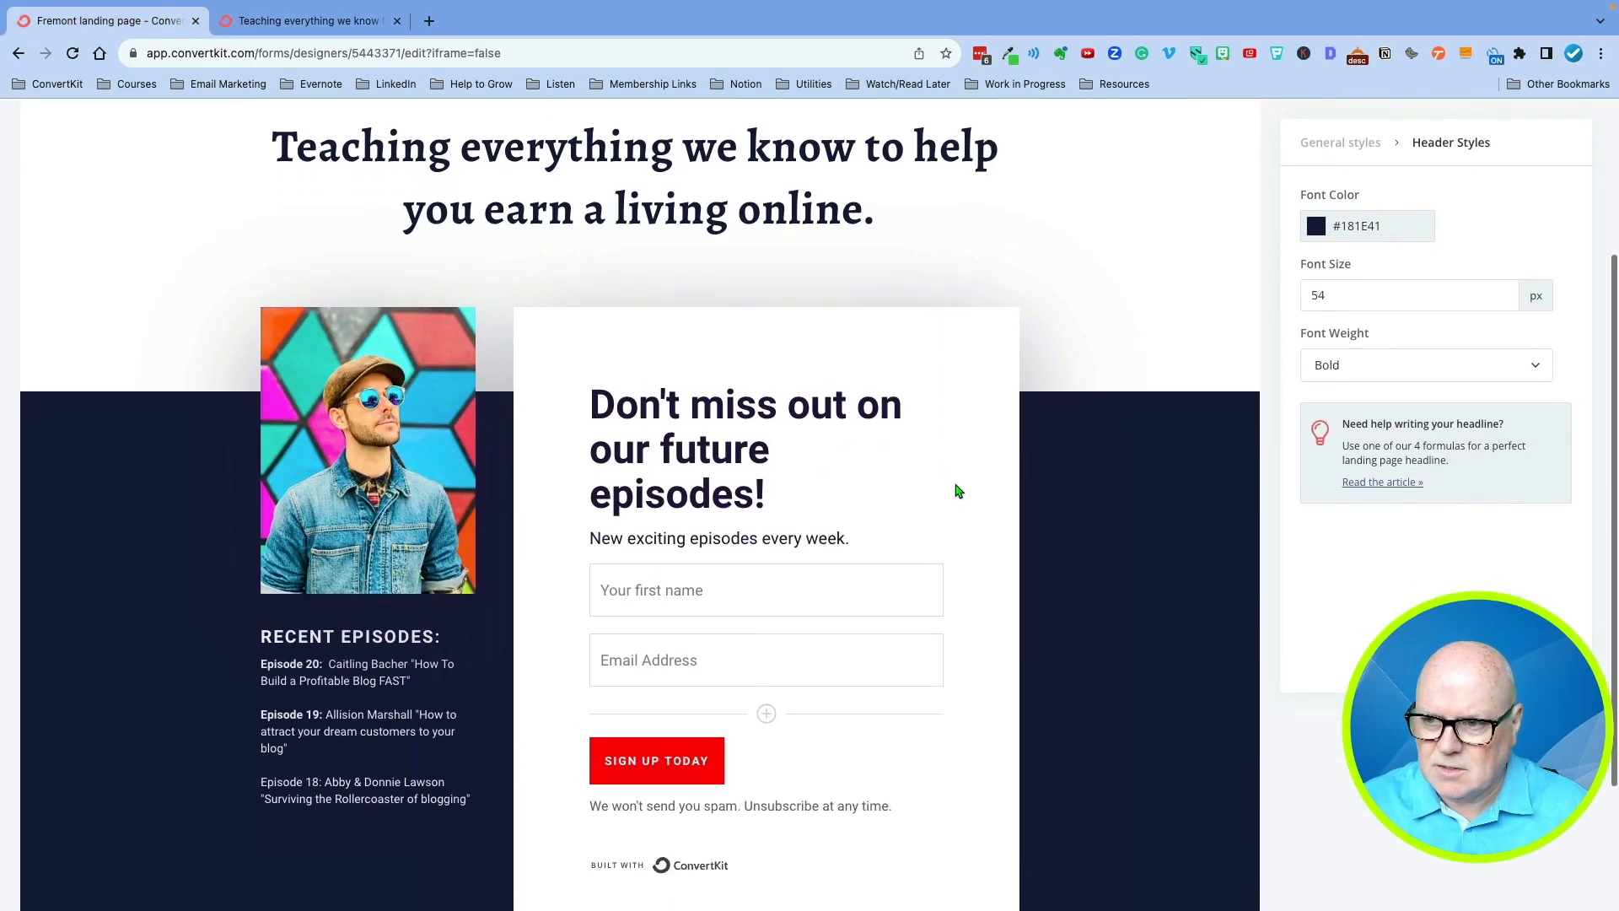
{"action": "scroll", "coordinate": [889, 476], "scroll_direction": "up", "scroll_amount": 5}
{"action": "scroll", "coordinate": [888, 479], "scroll_direction": "up", "scroll_amount": 1}
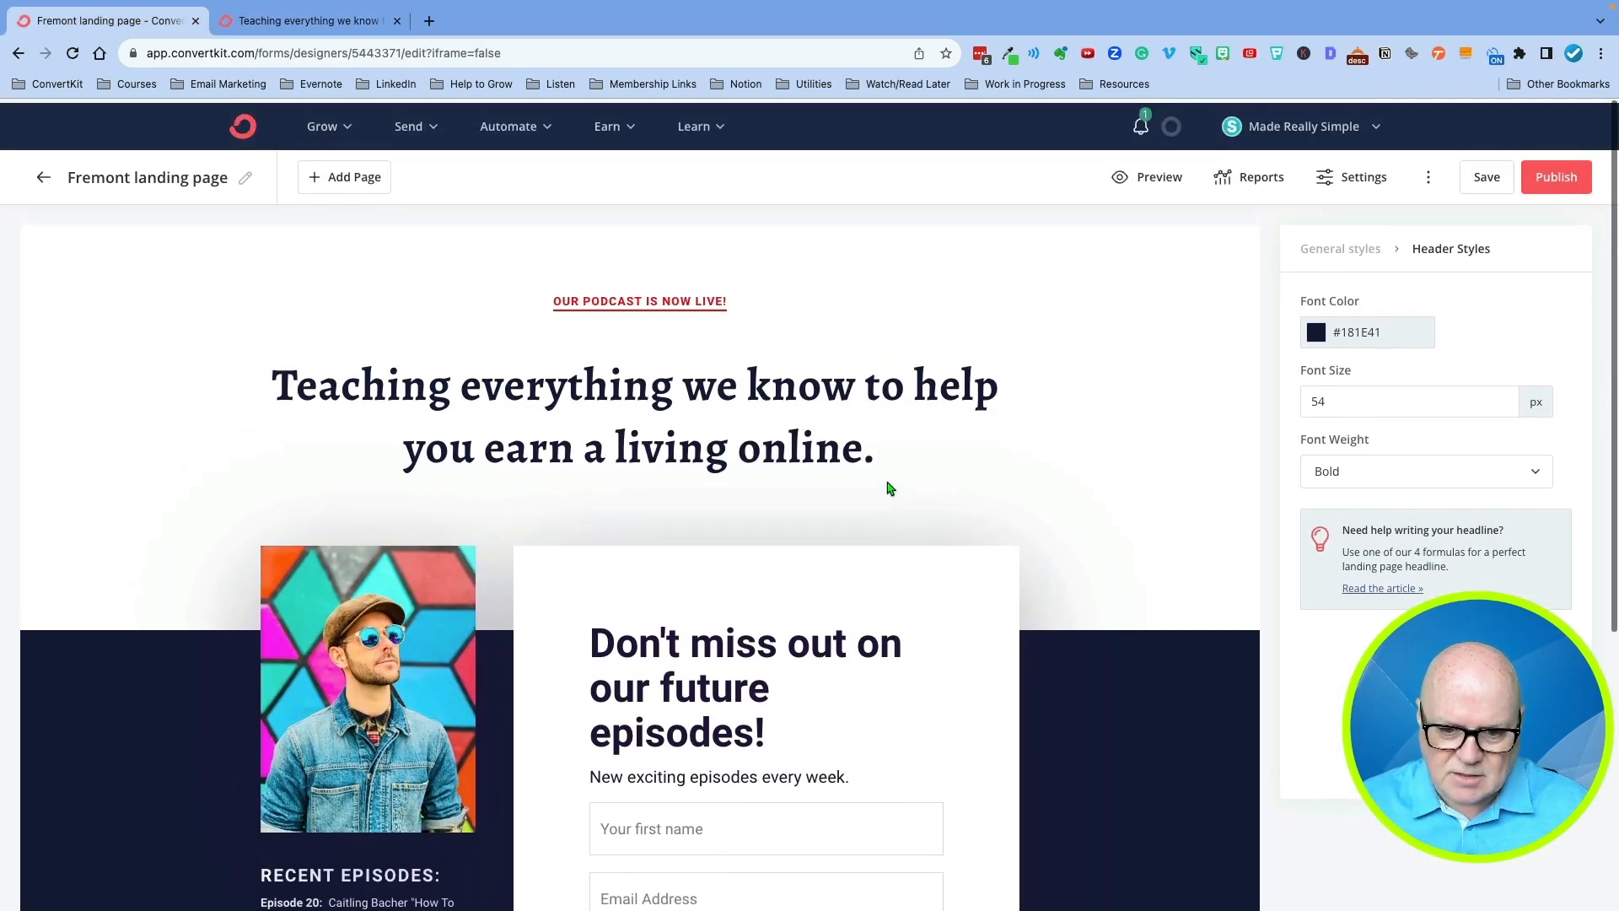
Leave the landing page editor and create a new inline form from the Clare template.
{"action": "left_click", "coordinate": [44, 174]}
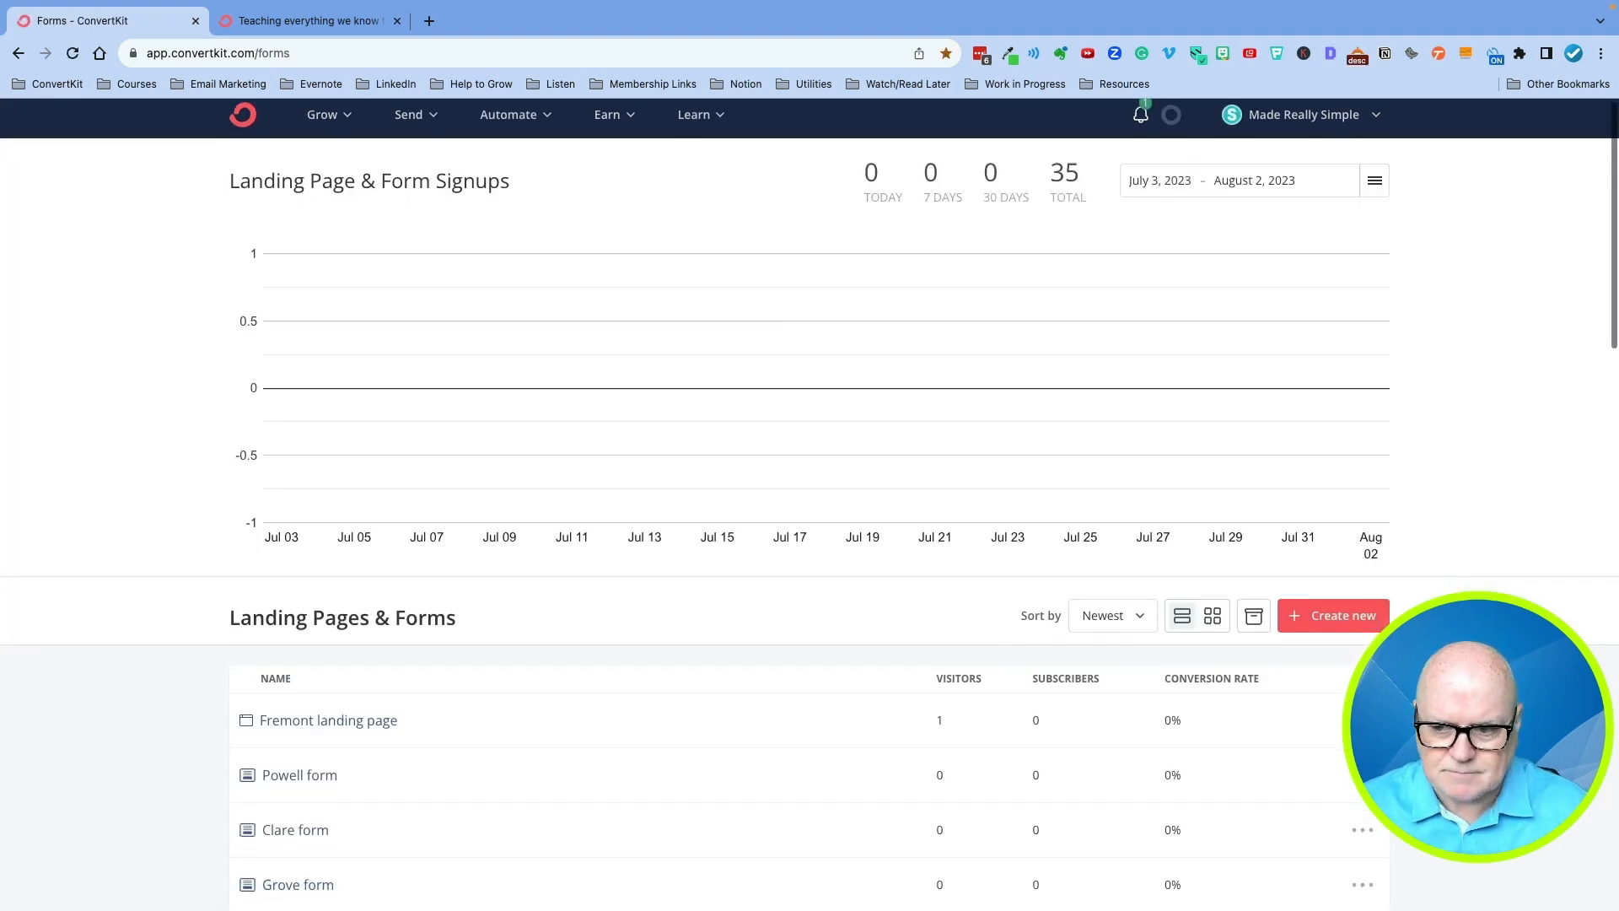
{"action": "left_click", "coordinate": [1335, 618]}
{"action": "left_click", "coordinate": [704, 280]}
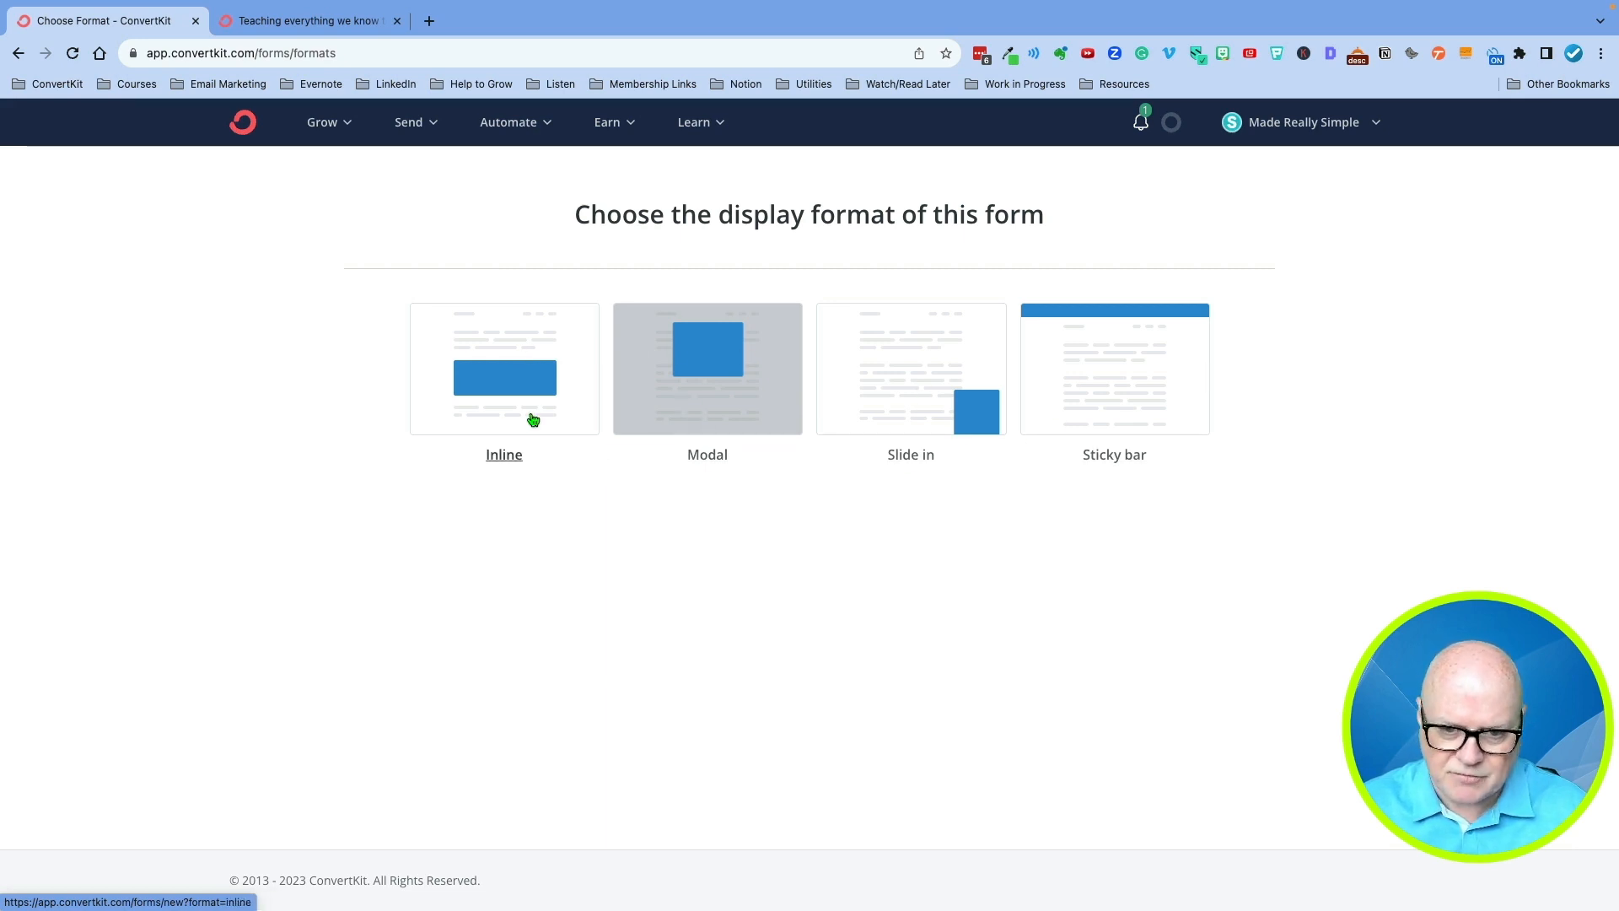
{"action": "left_click", "coordinate": [509, 381]}
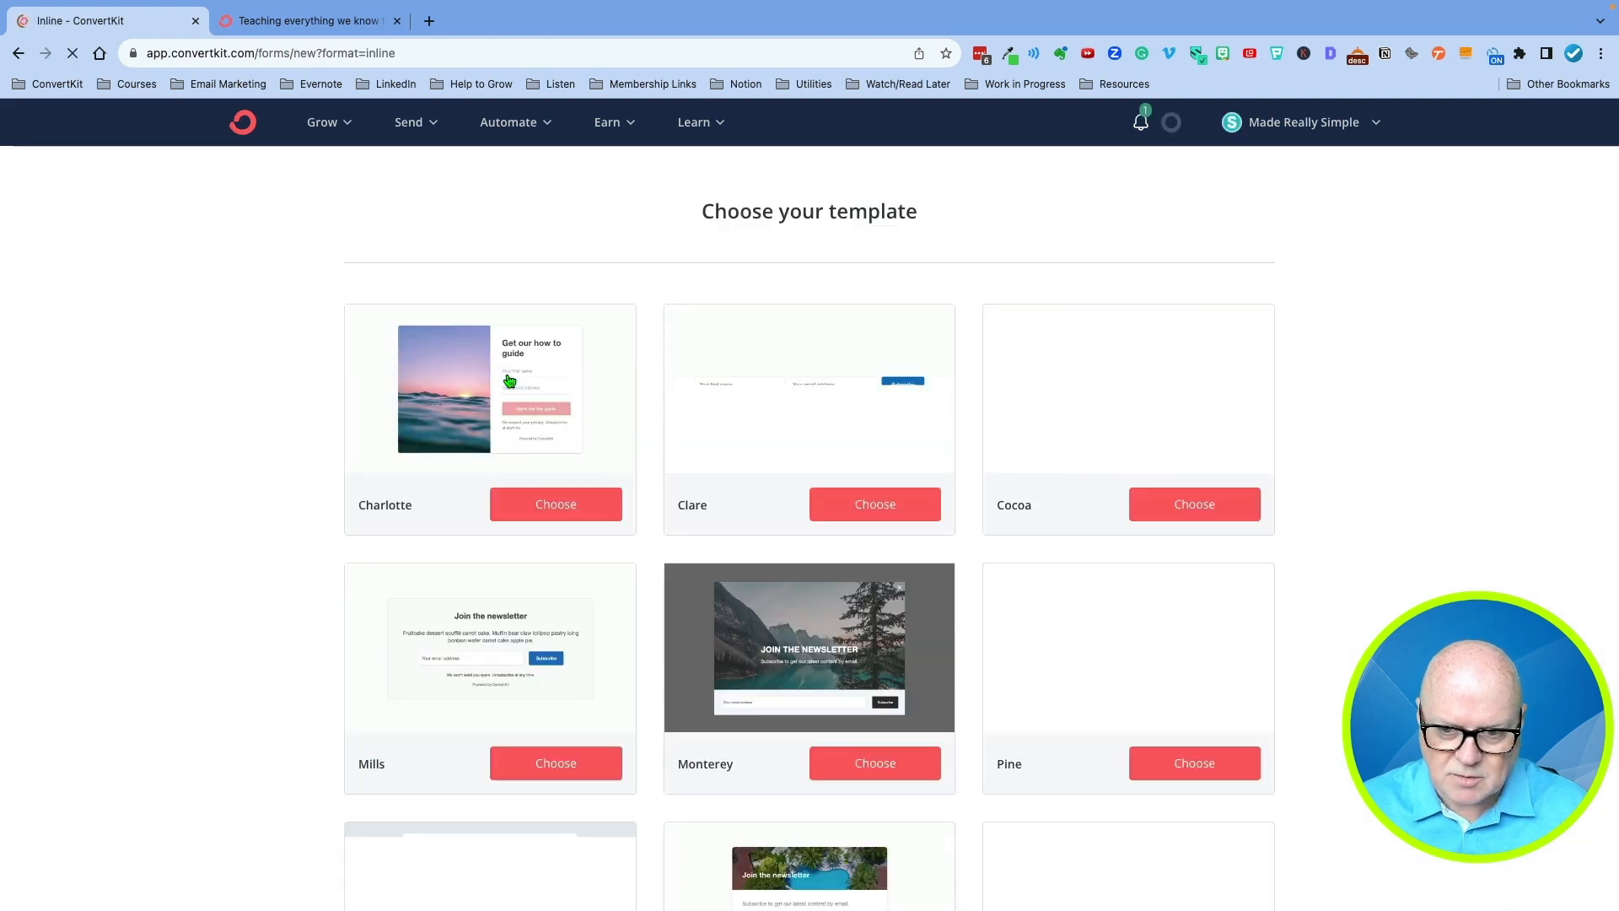
{"action": "left_click", "coordinate": [858, 503]}
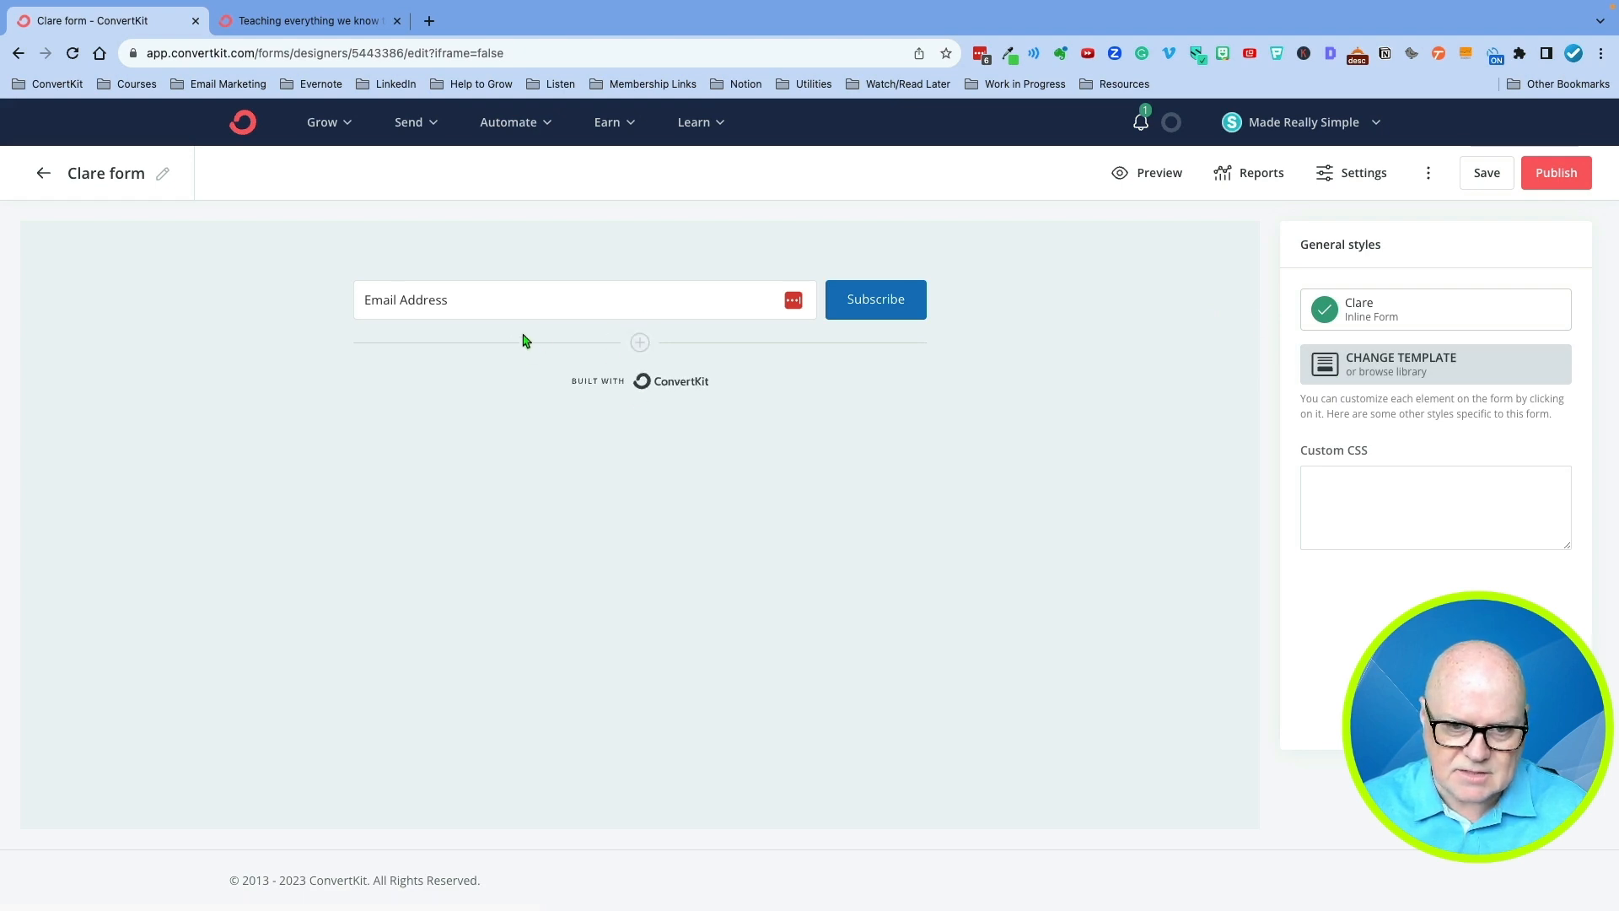
Add a custom field set to First Name to the Clare form and place it before the Email Address field.
{"action": "left_click", "coordinate": [640, 343]}
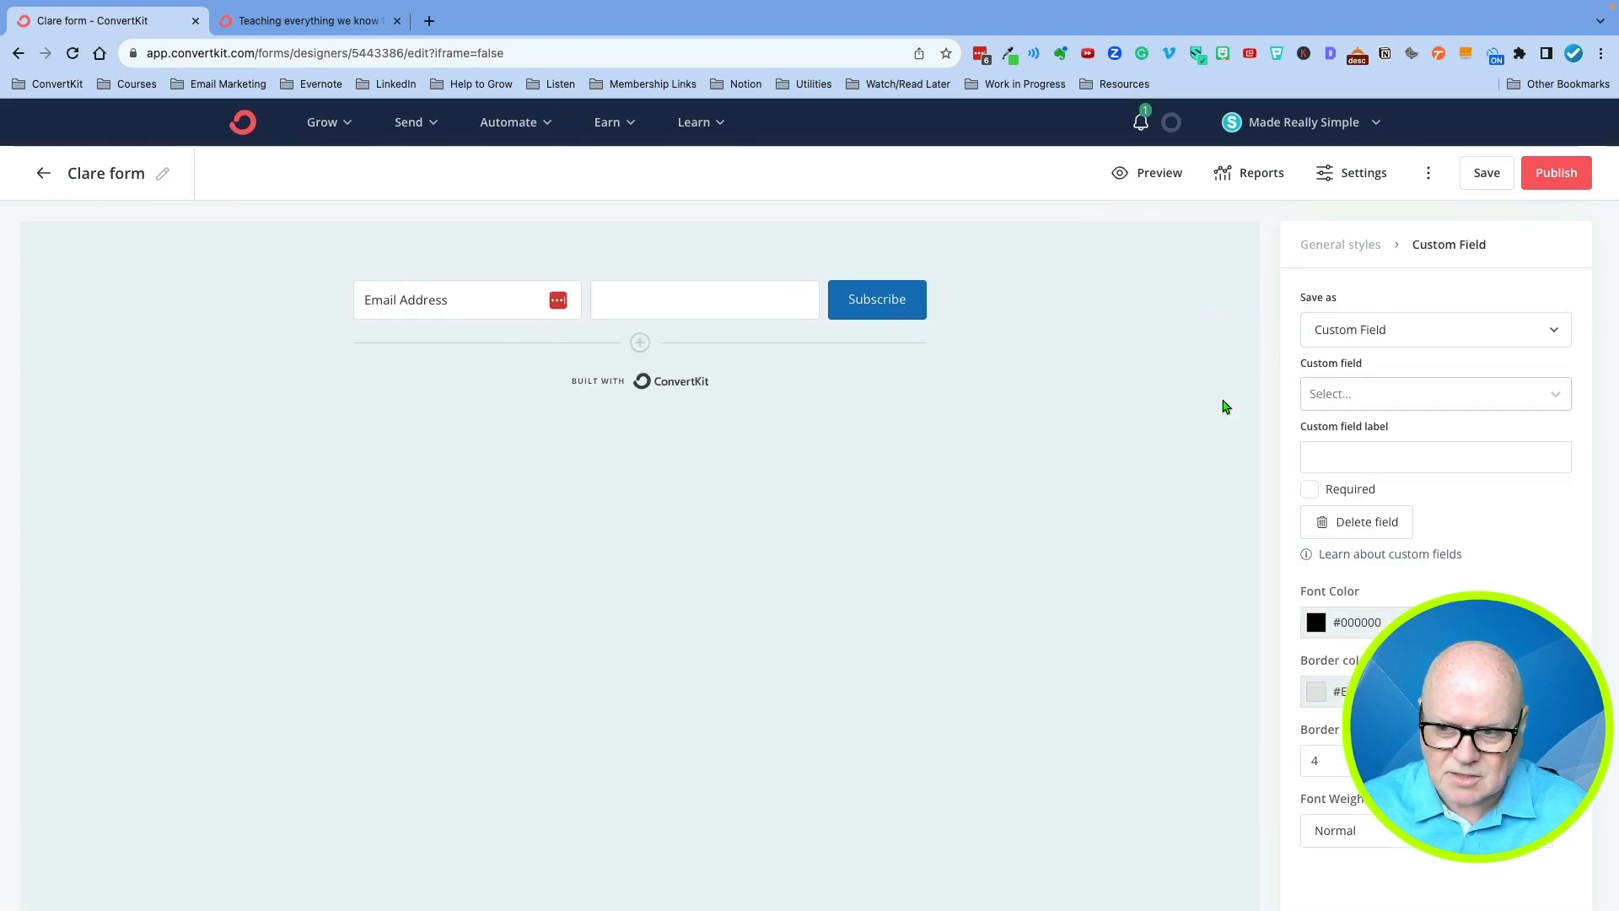
{"action": "left_click", "coordinate": [1352, 393]}
{"action": "left_click", "coordinate": [1343, 432]}
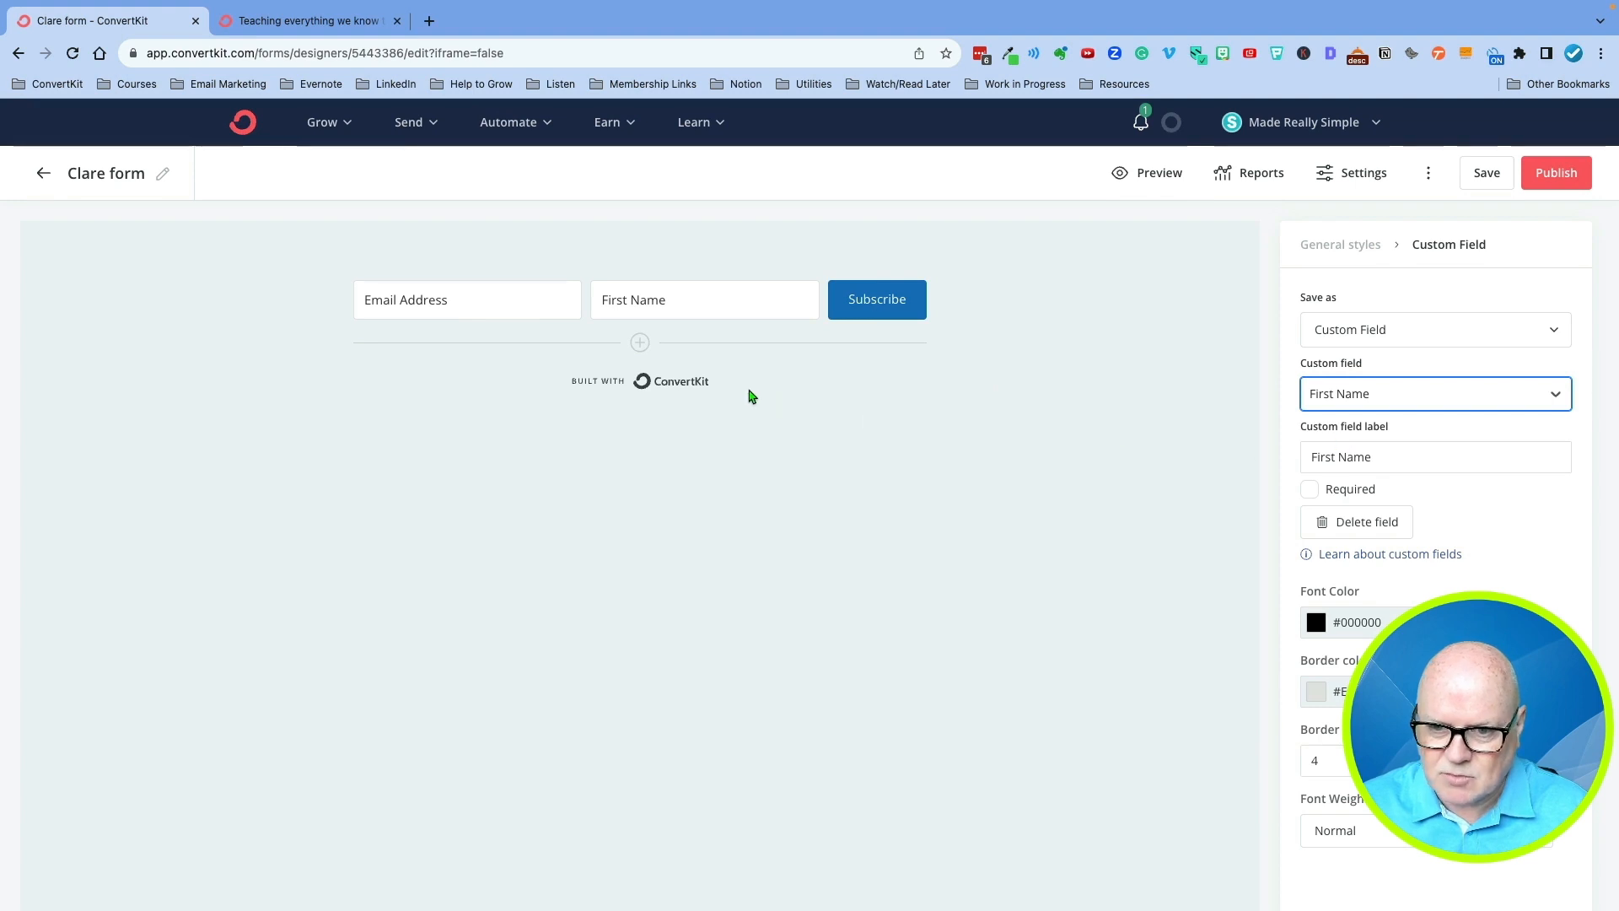
{"action": "left_click_drag", "start_coordinate": [587, 301], "coordinate": [481, 314]}
{"action": "scroll", "coordinate": [674, 360], "scroll_direction": "down", "scroll_amount": 1}
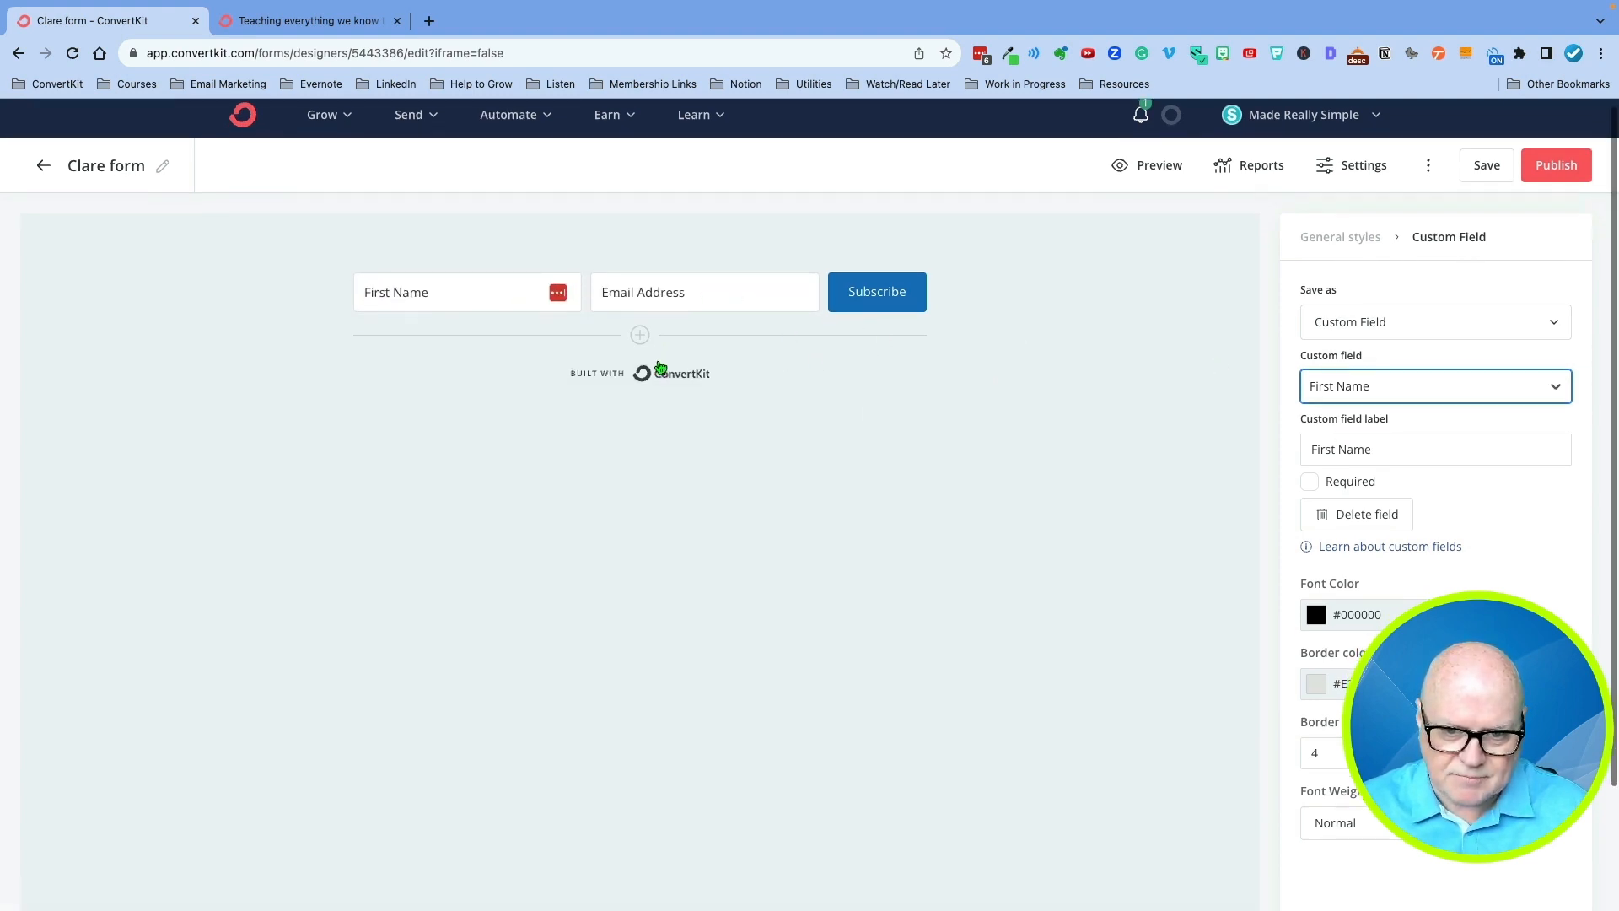
{"action": "scroll", "coordinate": [717, 409], "scroll_direction": "up", "scroll_amount": 1}
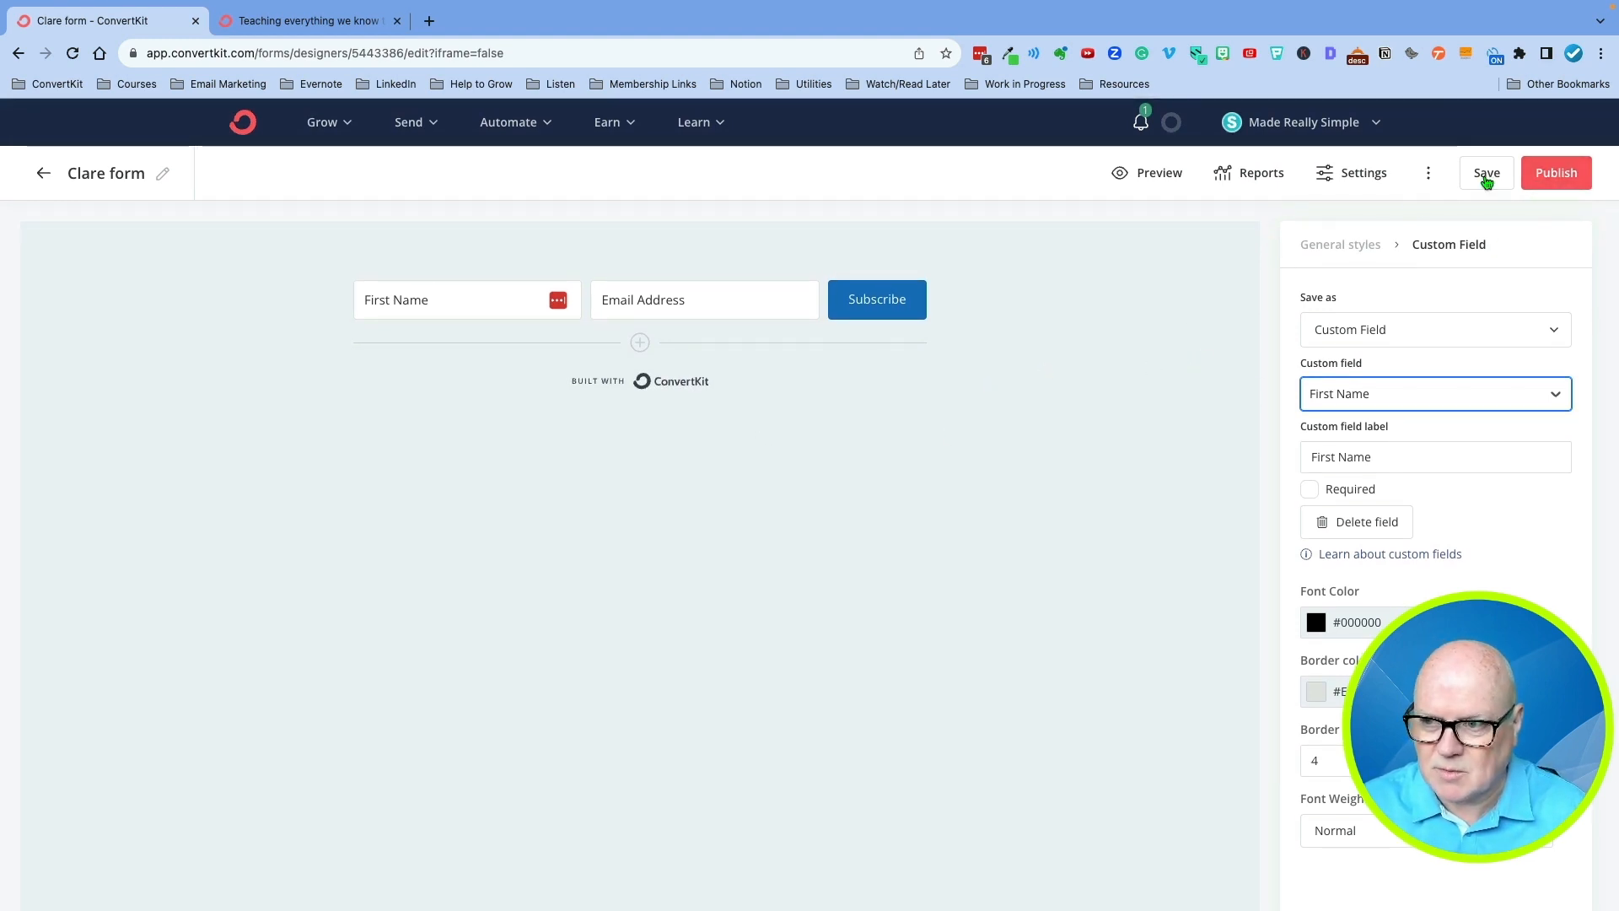
Open the Clare form's publishing options and review the HTML, share link, WordPress and Unbounce embed methods.
{"action": "left_click", "coordinate": [1554, 178]}
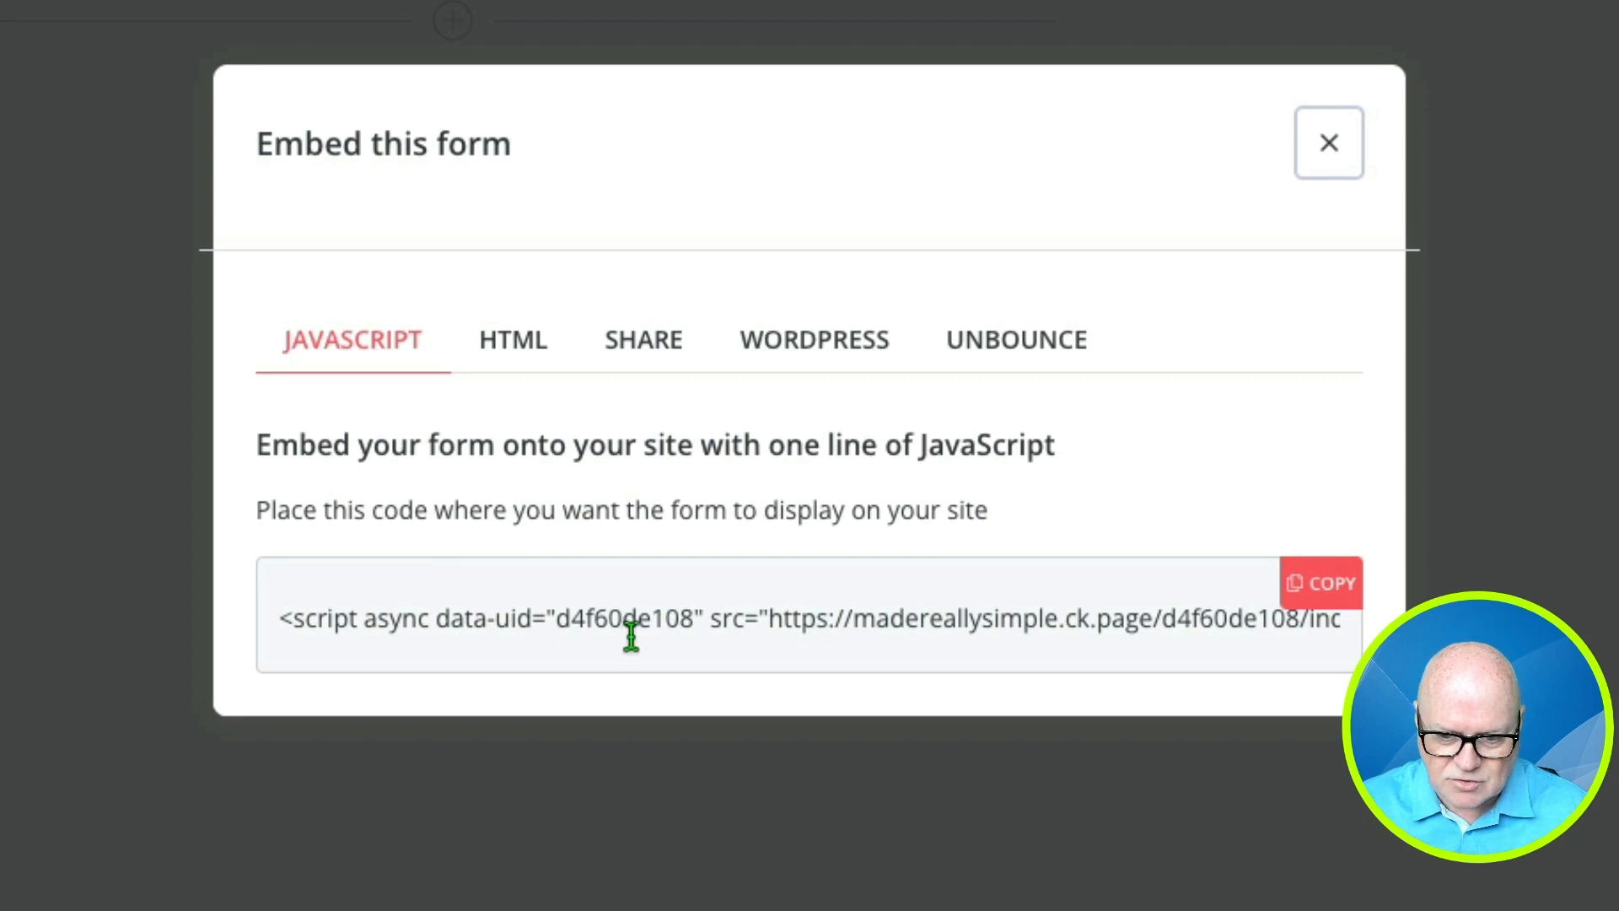
{"action": "left_click", "coordinate": [512, 350]}
{"action": "left_click", "coordinate": [641, 154]}
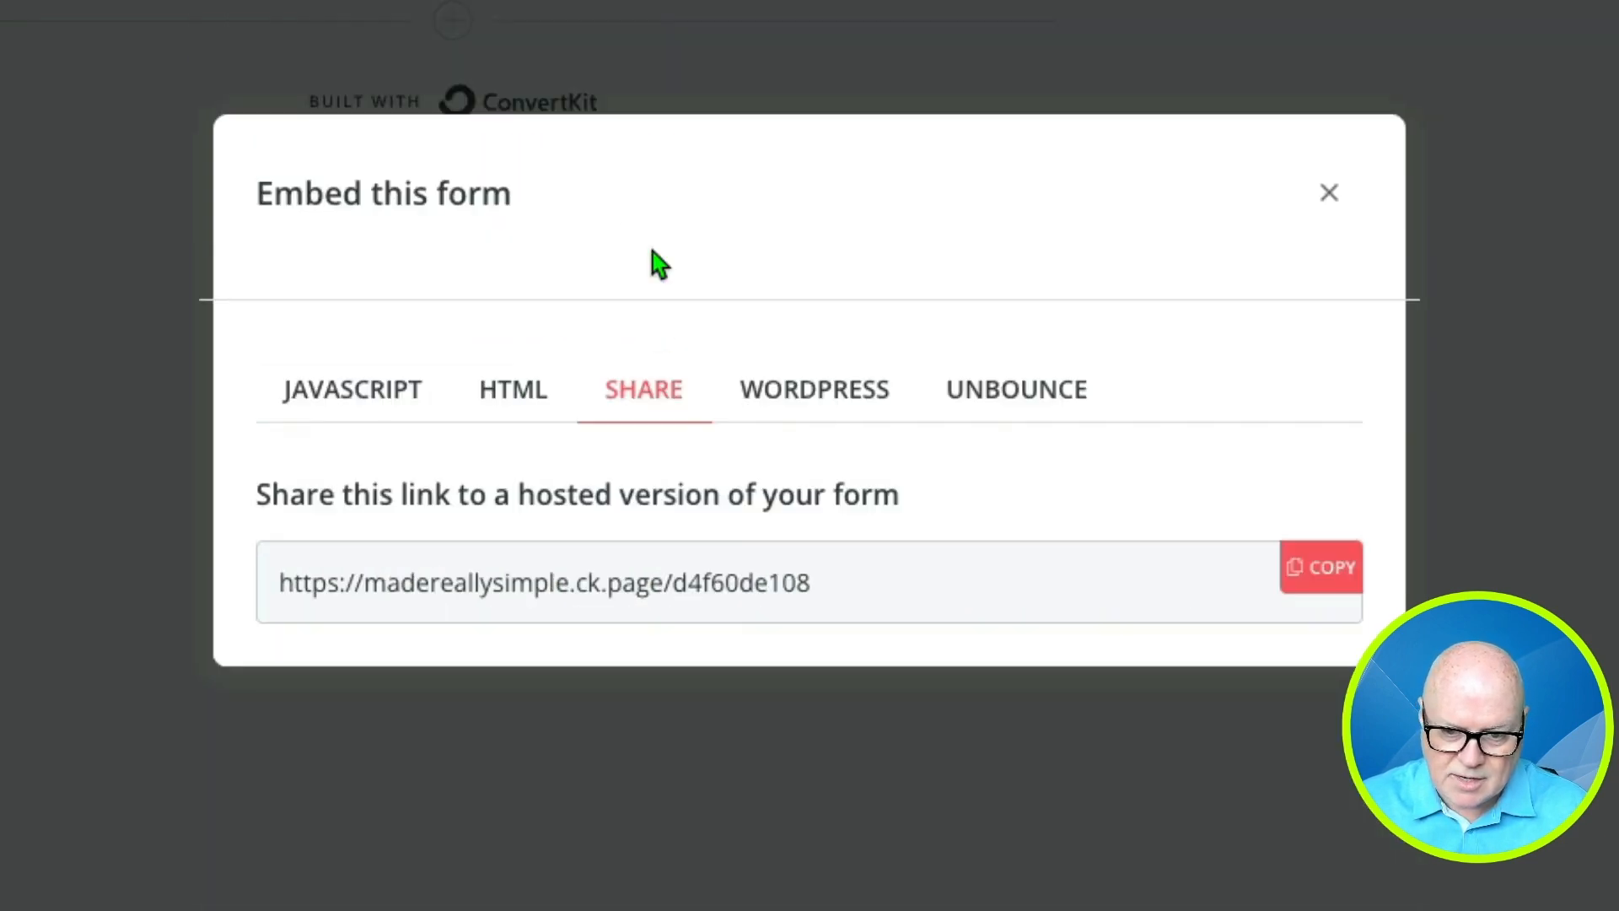
{"action": "left_click", "coordinate": [776, 393]}
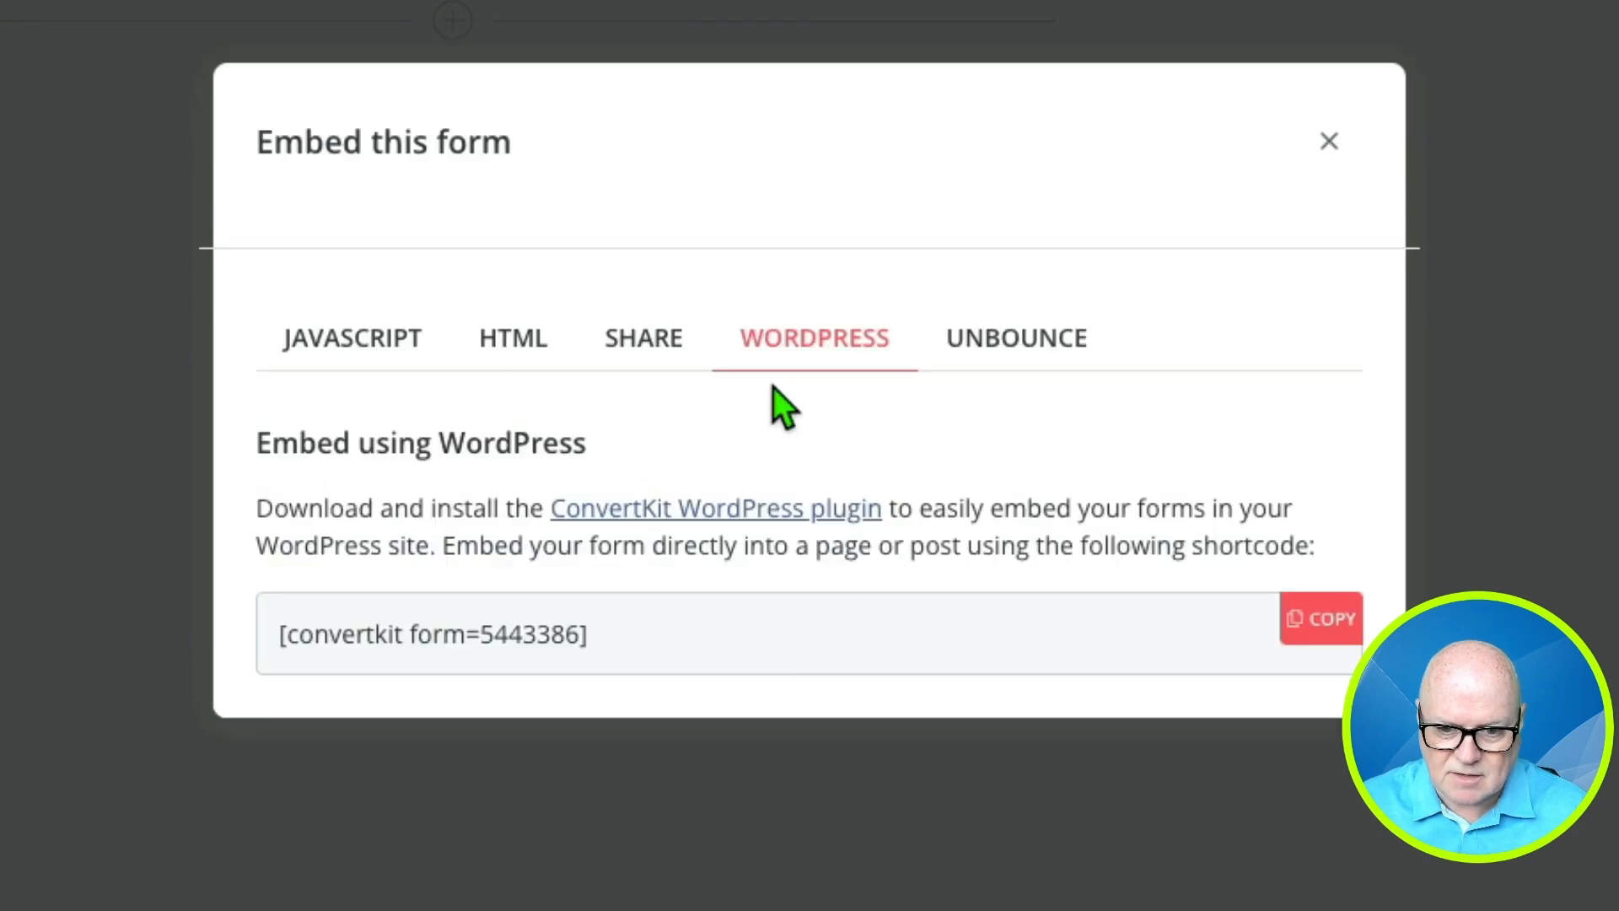
{"action": "left_click", "coordinate": [1015, 359]}
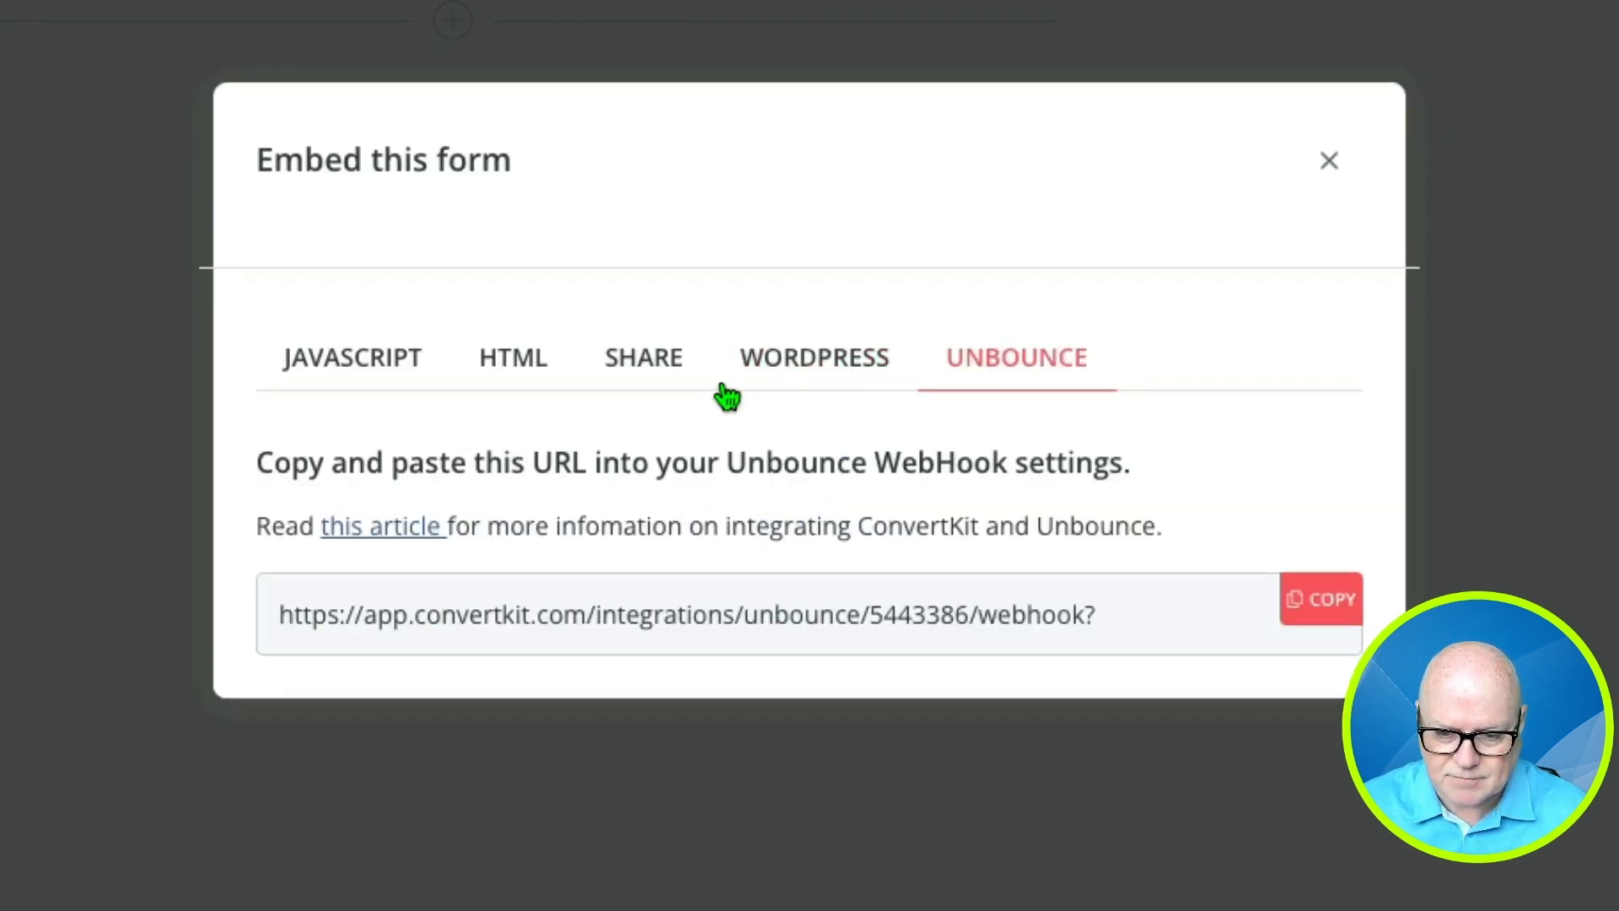
Copy the form's JavaScript embed code and close the embed options.
{"action": "left_click", "coordinate": [367, 380]}
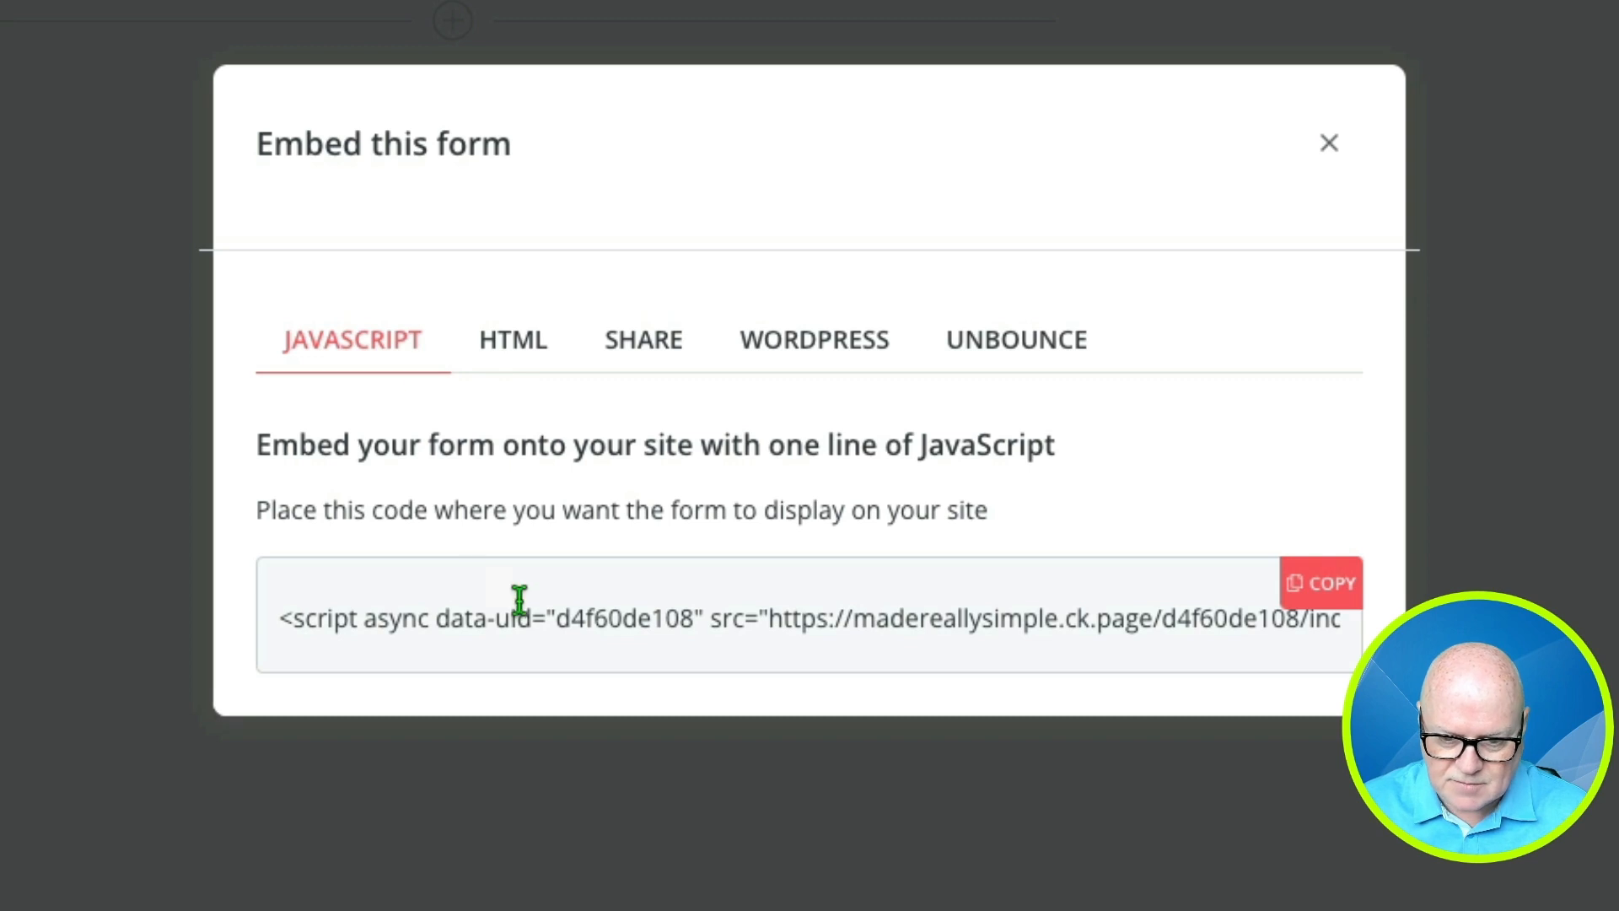
{"action": "left_click", "coordinate": [1305, 602]}
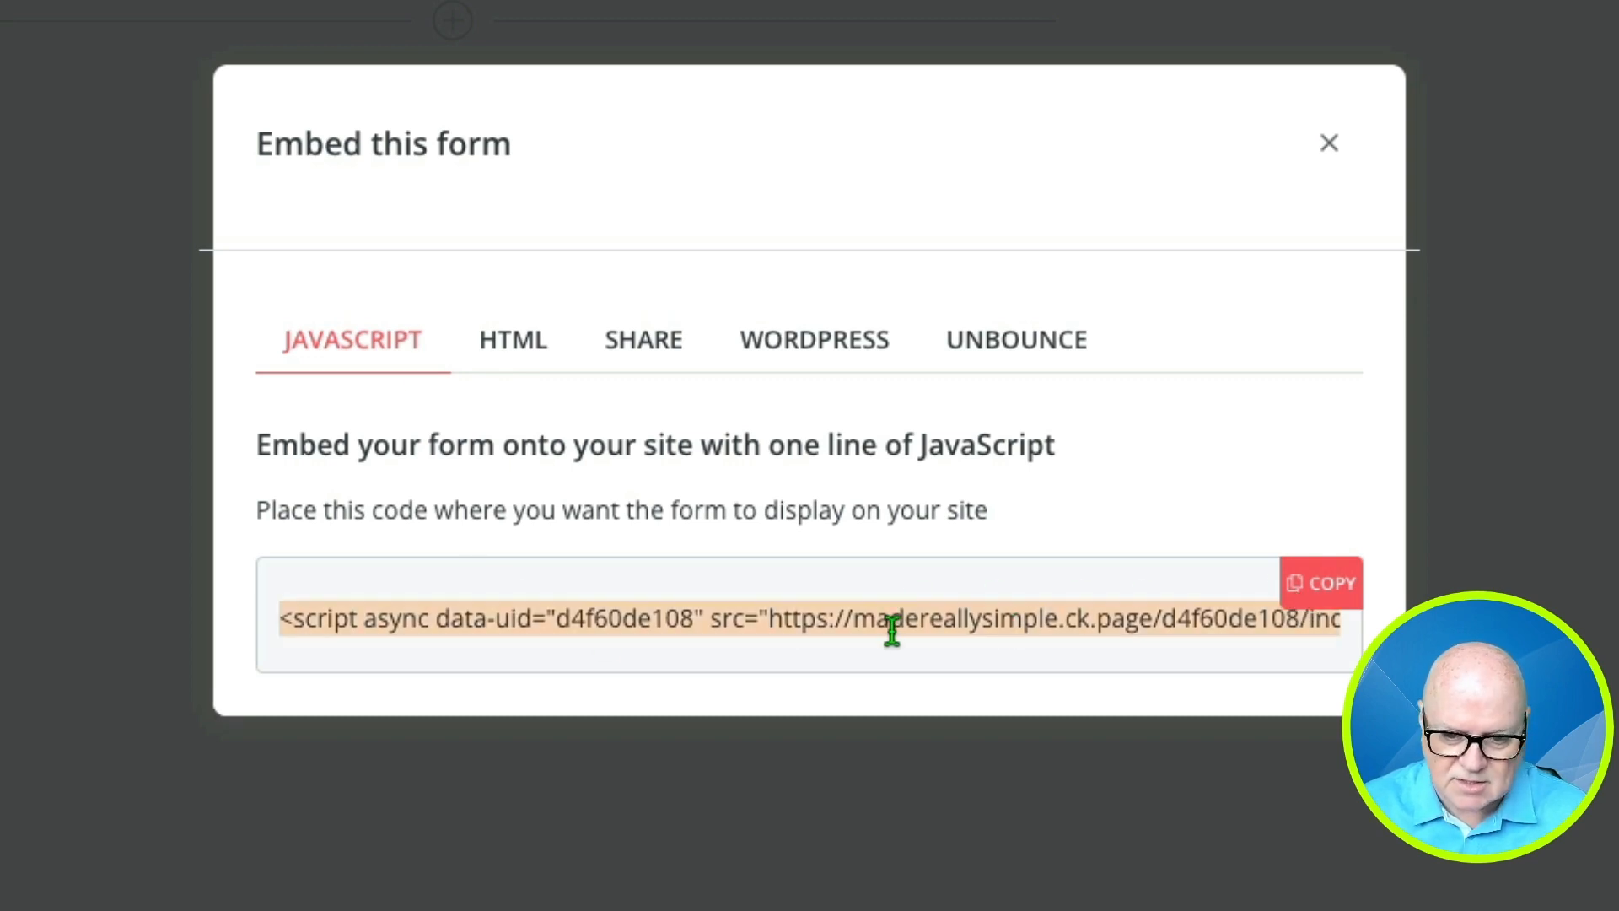
{"action": "left_click", "coordinate": [1328, 144]}
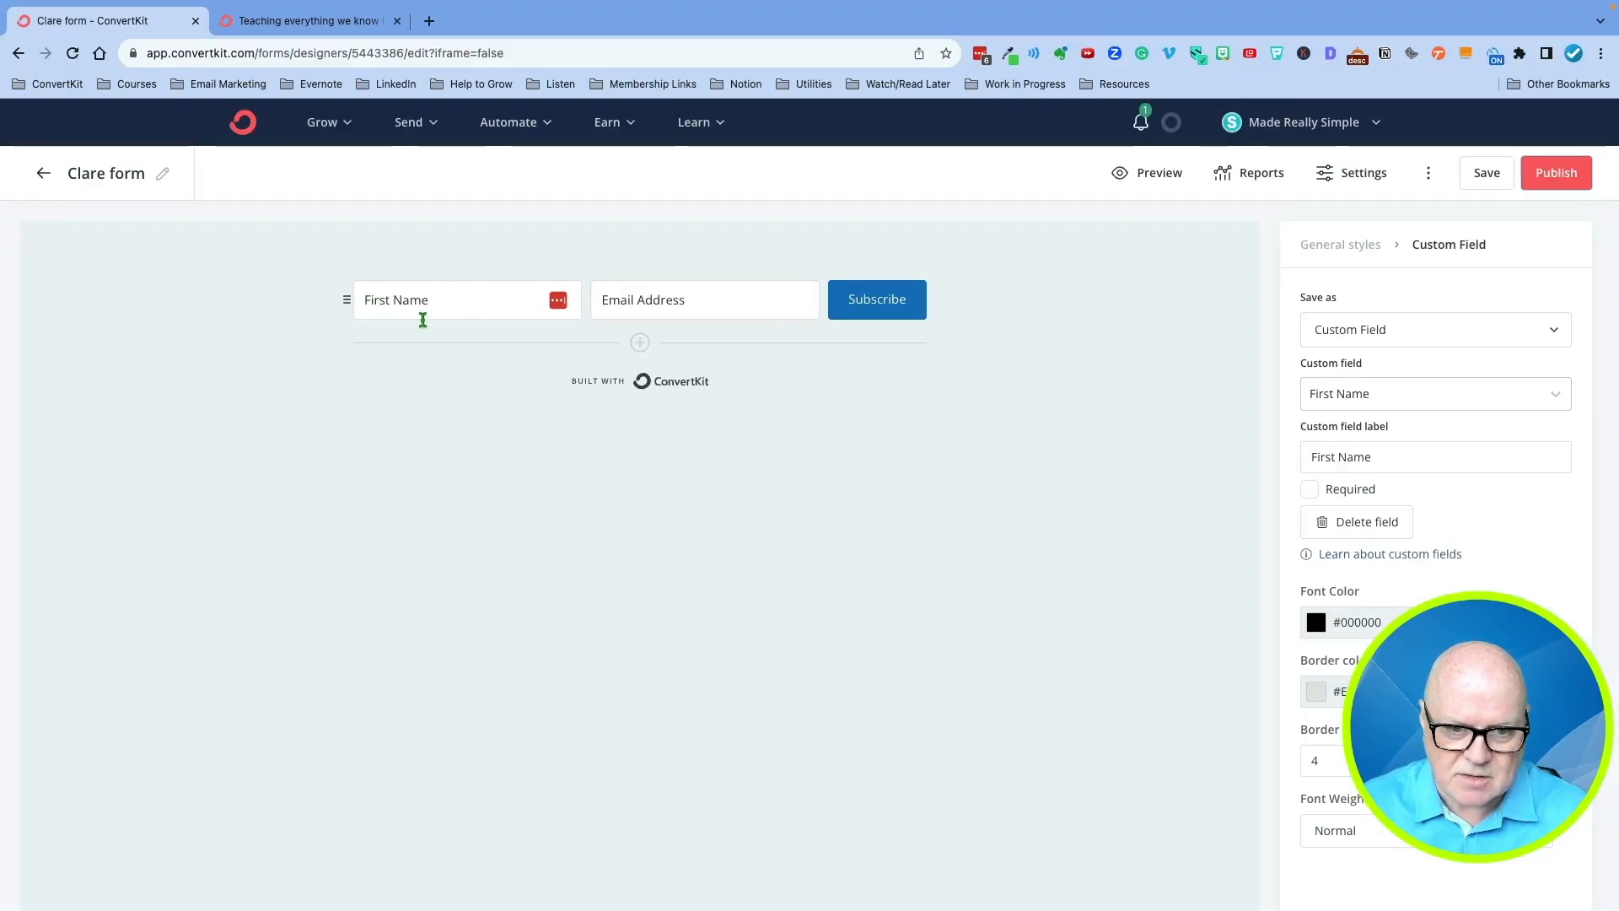
Open provenflows.com in a new browser tab, go to the free 7-day course page and look over its embedded signup form.
{"action": "left_click", "coordinate": [429, 20]}
{"action": "type", "text": "provenflows.com"}
{"action": "key", "text": "Return"}
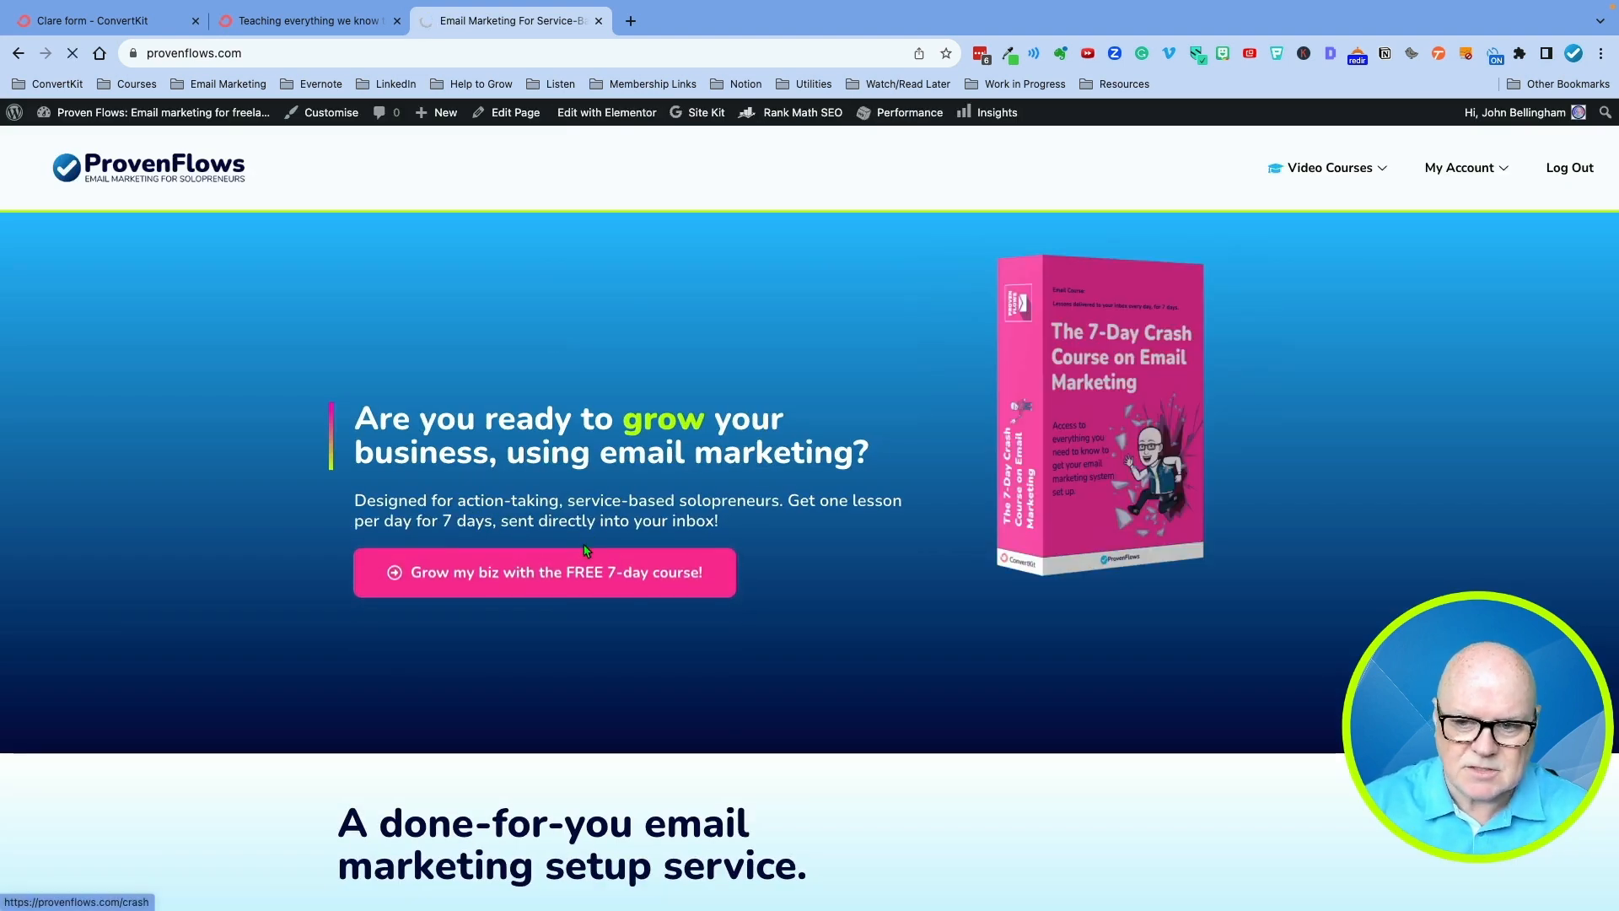
{"action": "left_click", "coordinate": [549, 582]}
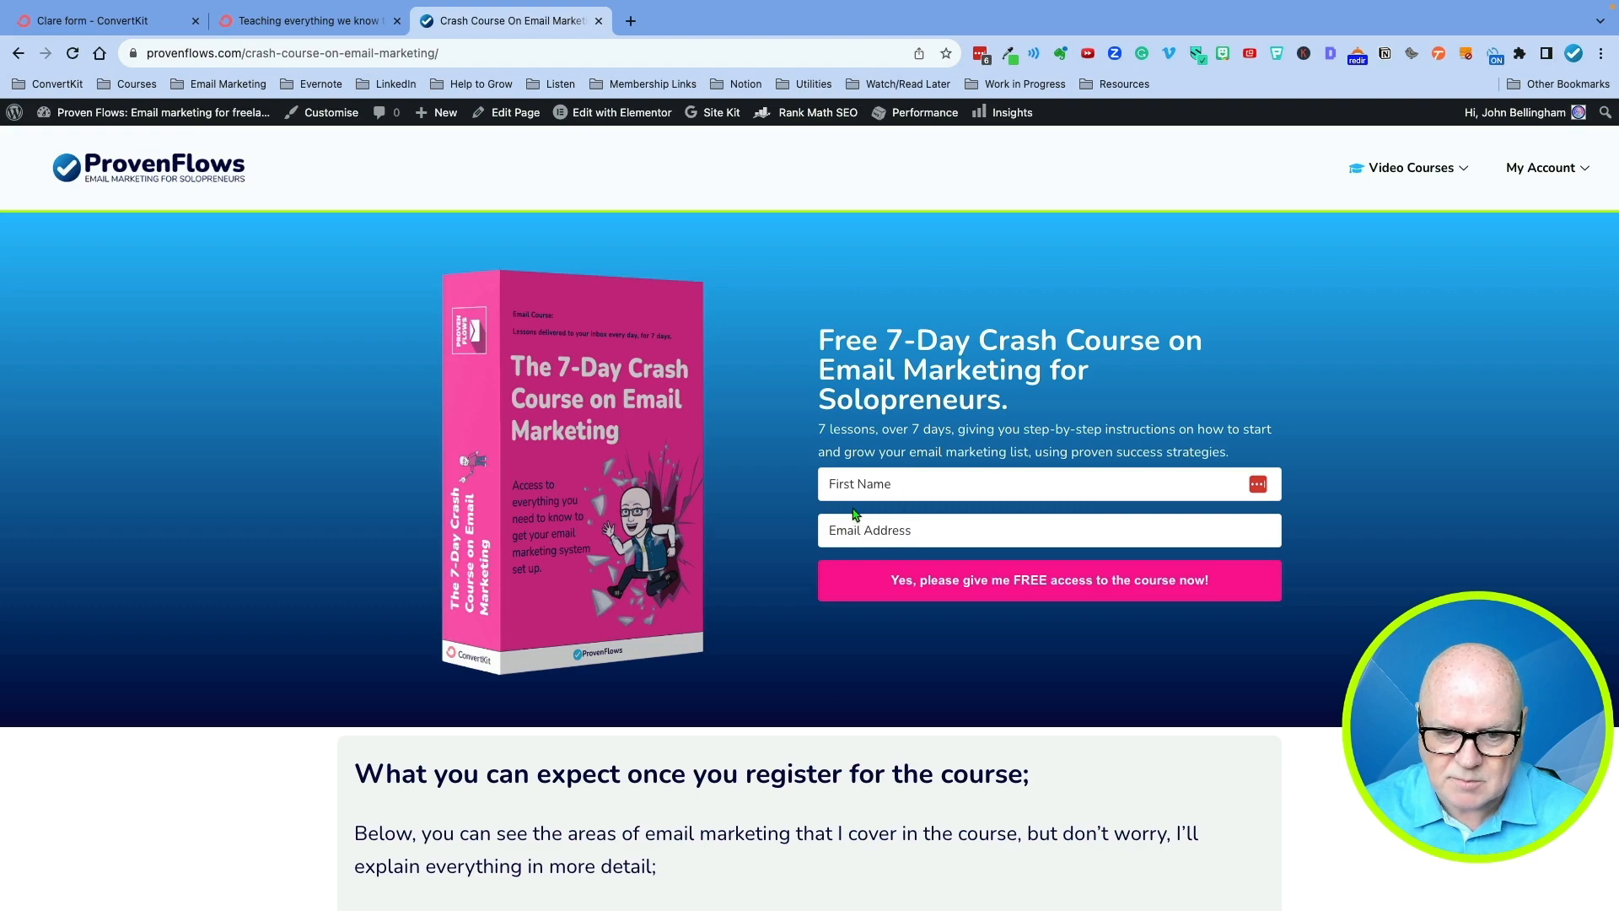
{"action": "scroll", "coordinate": [875, 648], "scroll_direction": "down", "scroll_amount": 15}
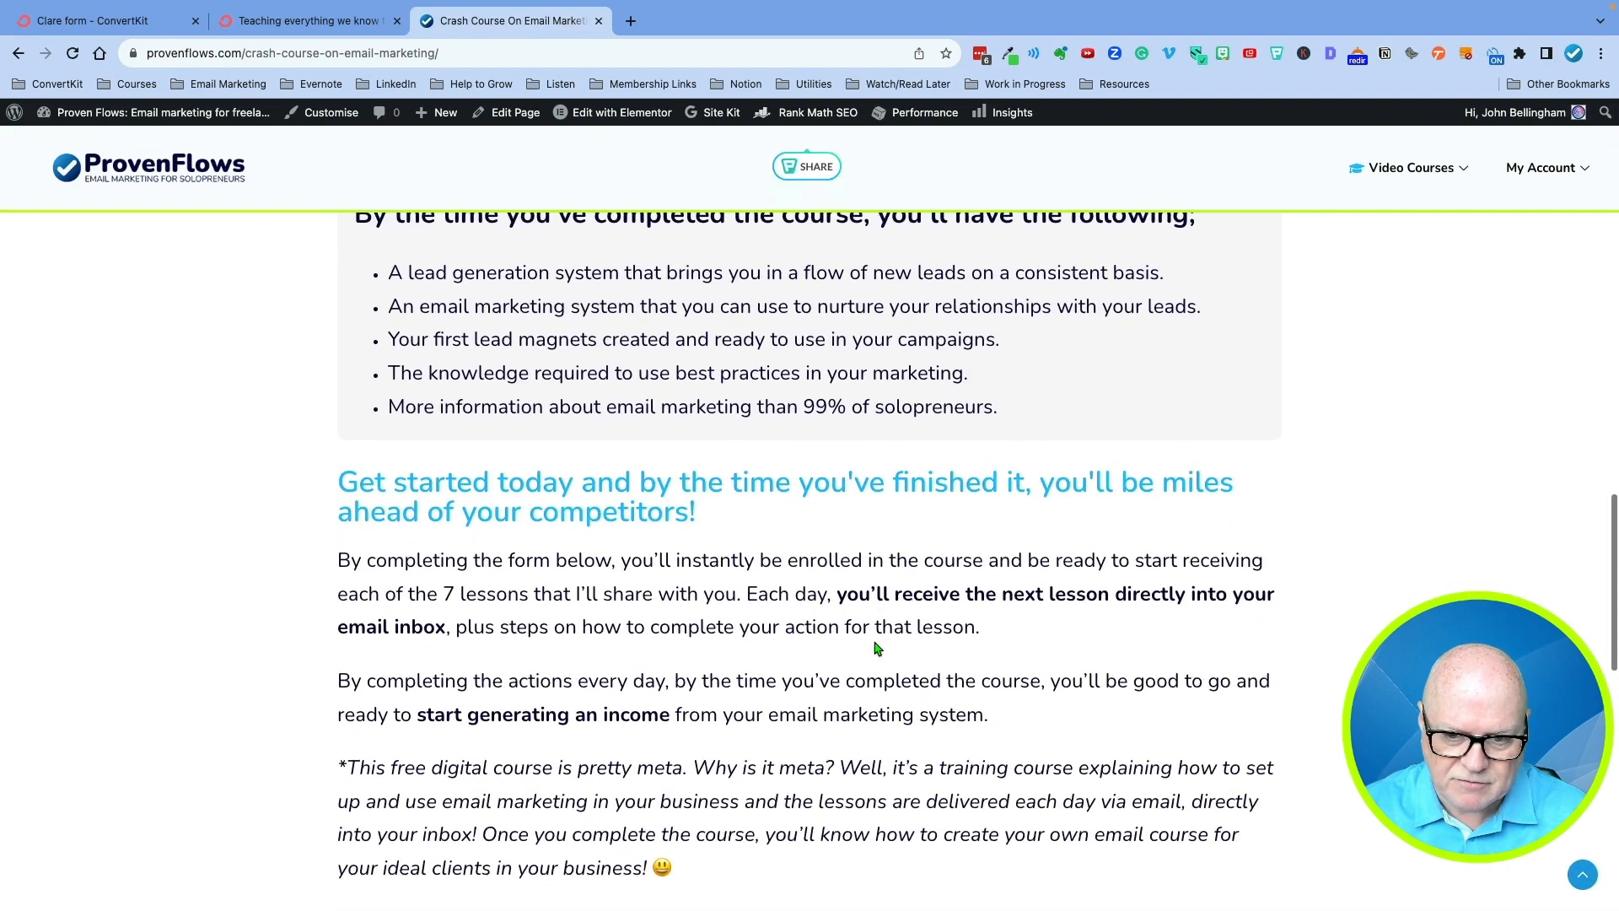
{"action": "scroll", "coordinate": [875, 647], "scroll_direction": "down", "scroll_amount": 10}
{"action": "scroll", "coordinate": [876, 648], "scroll_direction": "up", "scroll_amount": 20}
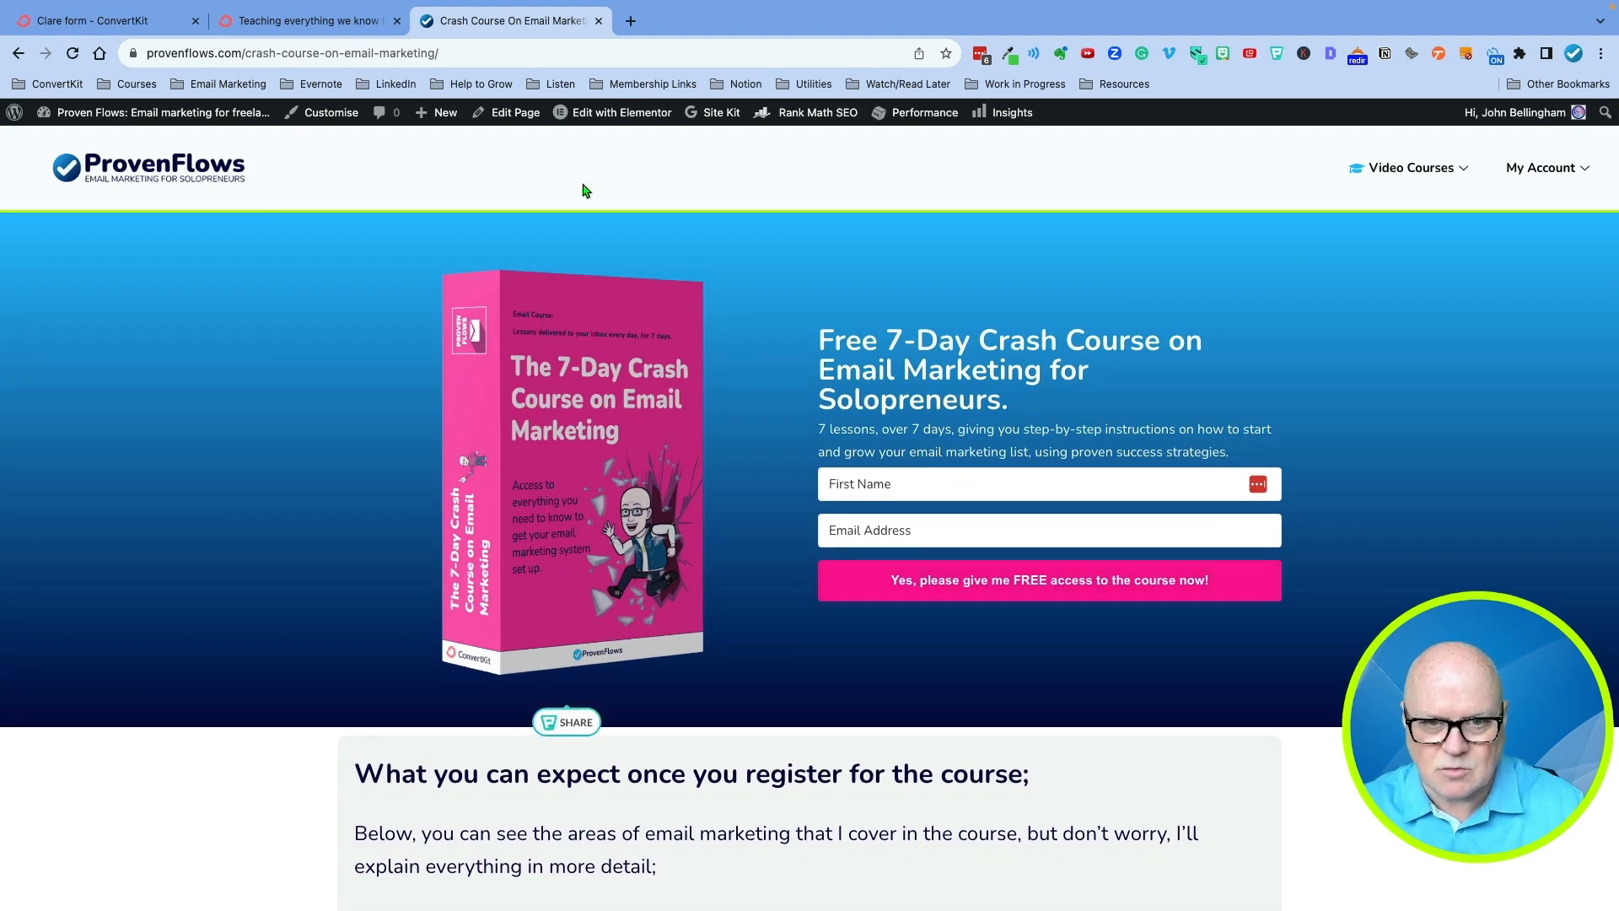
Return to the Clare form, compare its HTML and JavaScript embed codes once more, and close the embed options.
{"action": "left_click", "coordinate": [179, 25]}
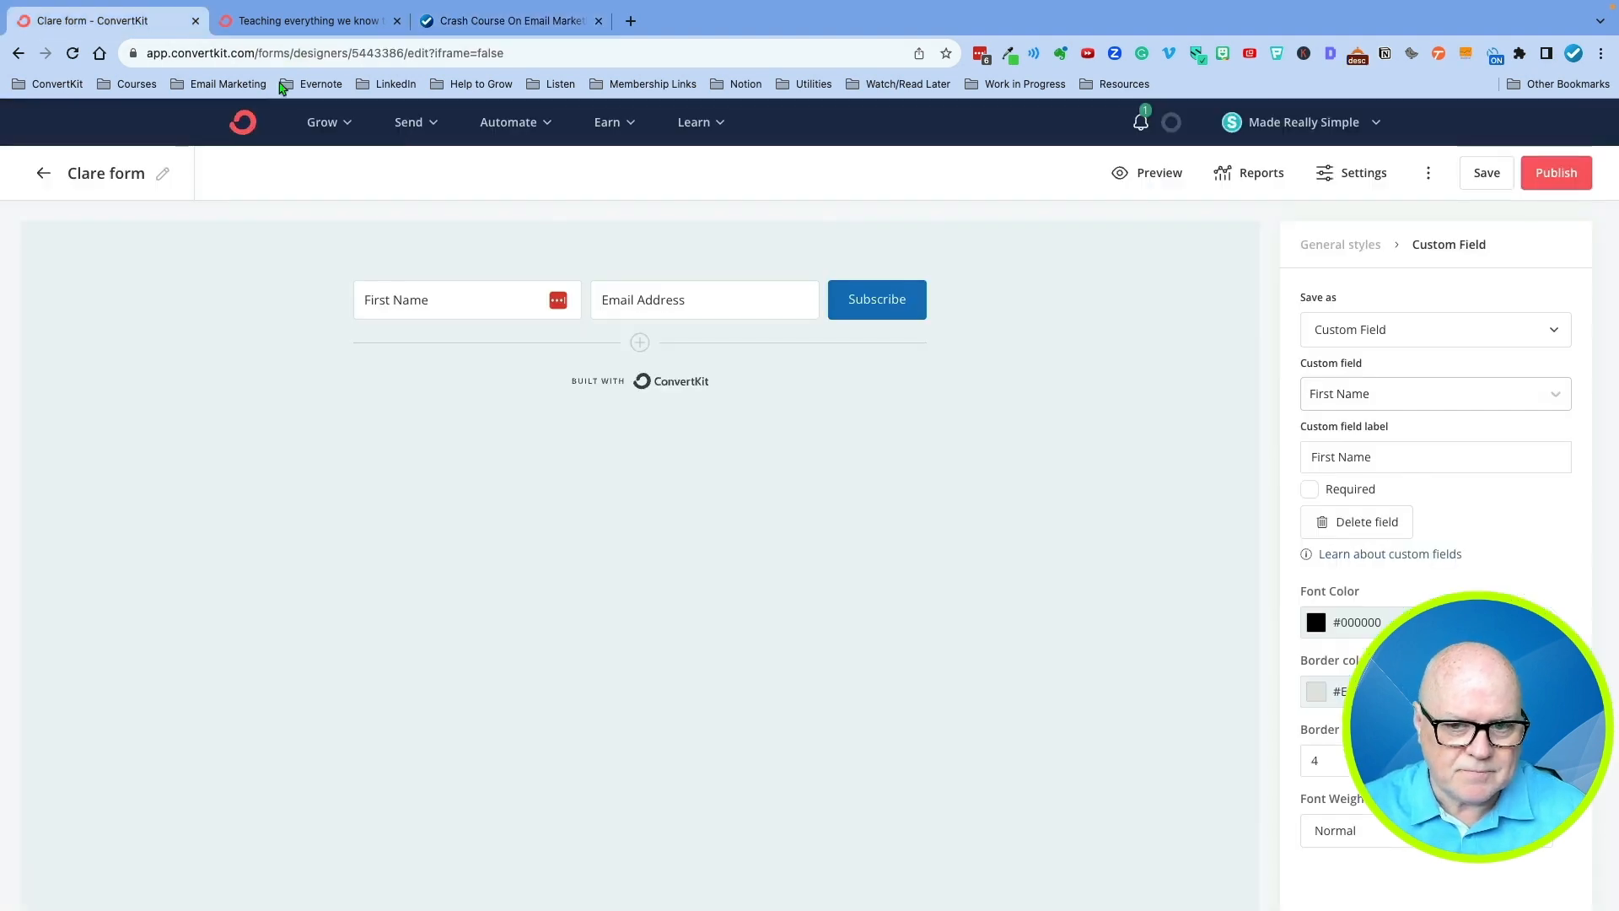
{"action": "left_click", "coordinate": [1577, 184]}
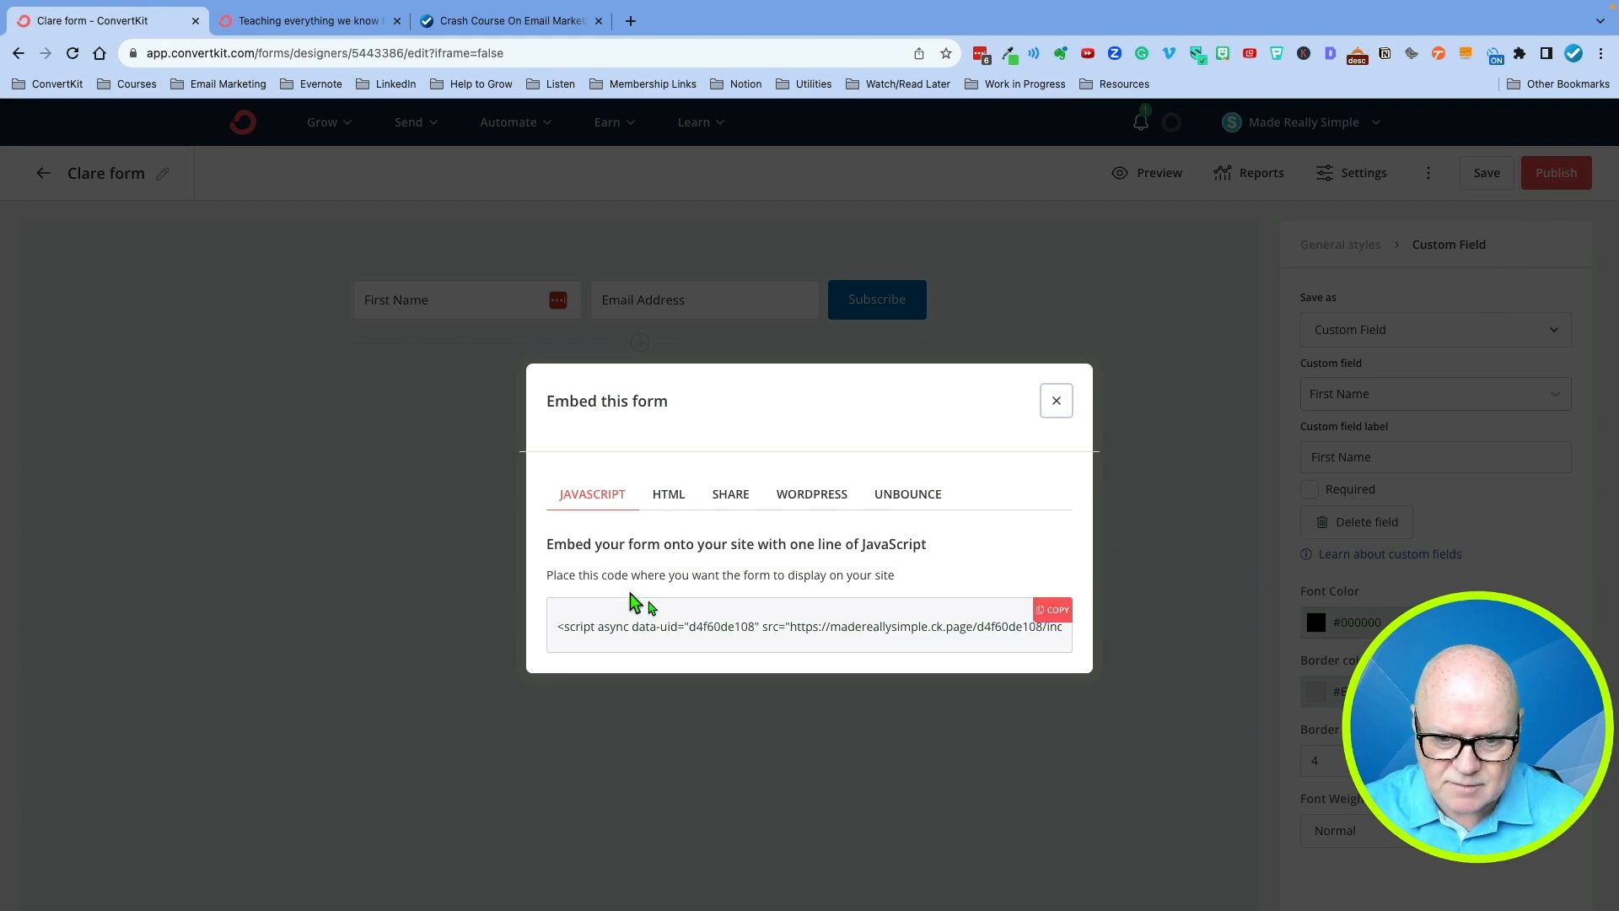
{"action": "left_click", "coordinate": [667, 506]}
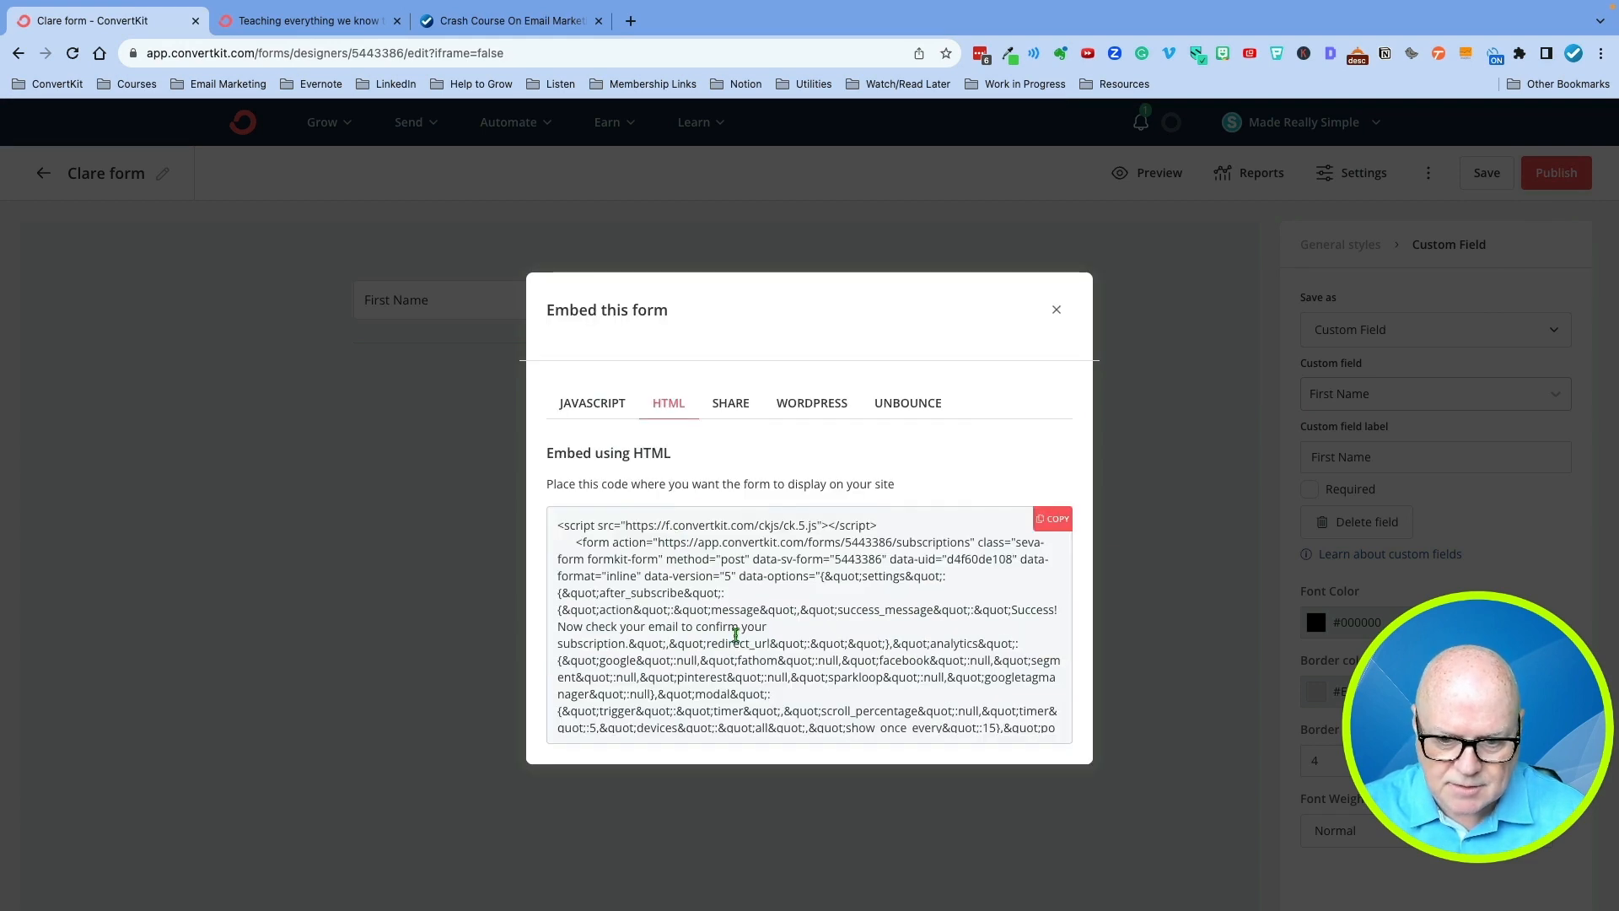
{"action": "left_click", "coordinate": [583, 404]}
{"action": "left_click", "coordinate": [1057, 398]}
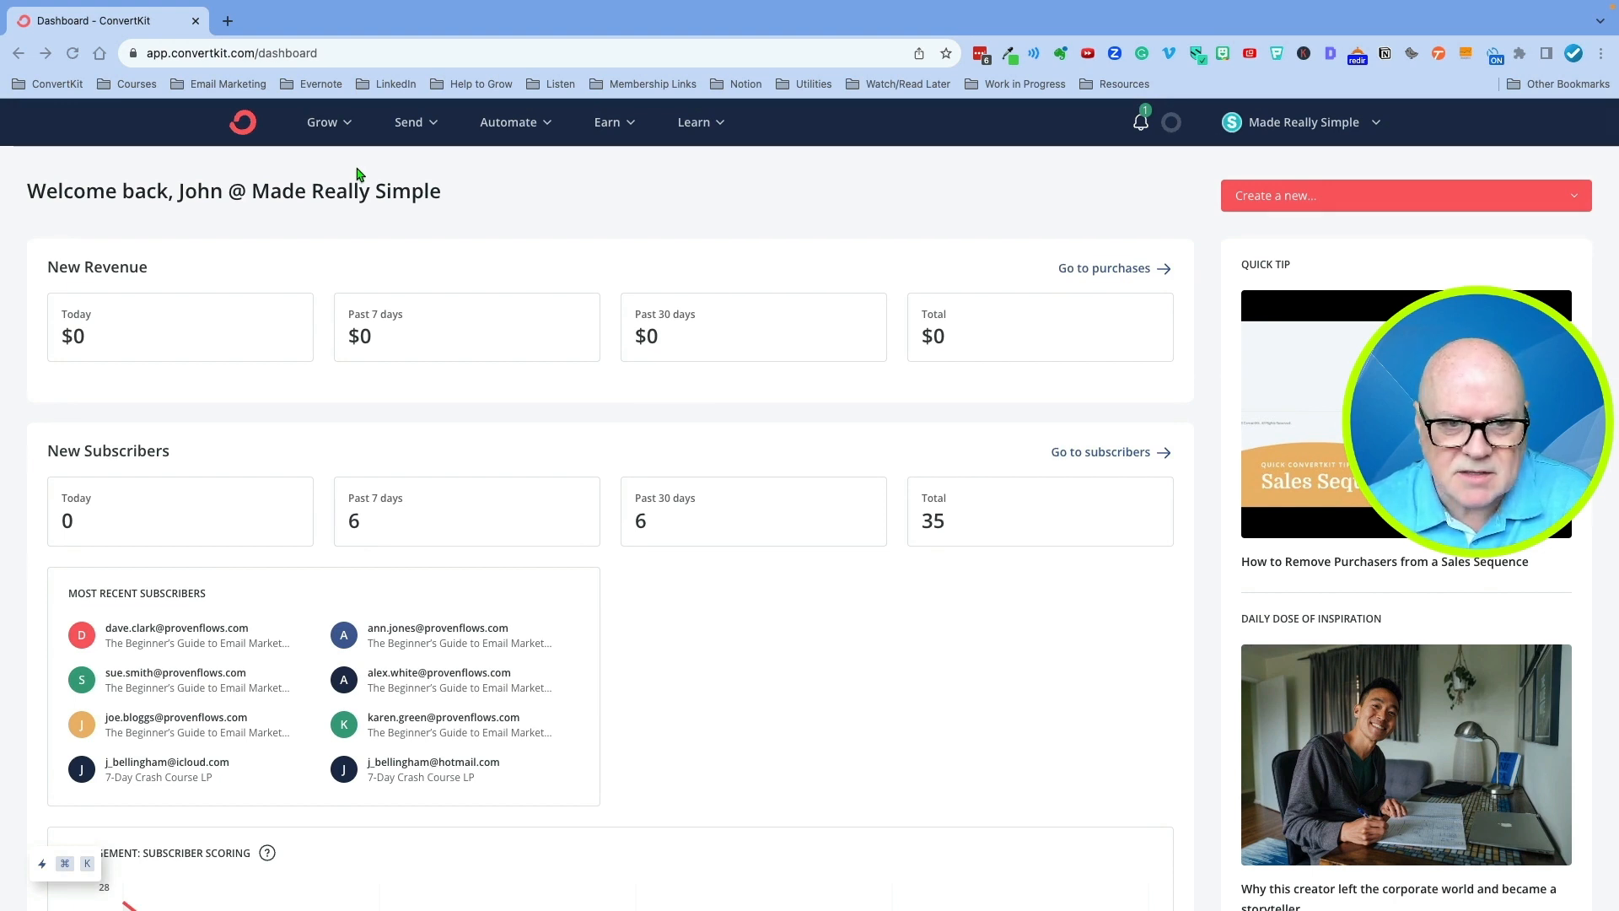
Open the Subscribers page and look over the net new subscribers chart, lifetime totals and subscriber list.
{"action": "left_click", "coordinate": [346, 128]}
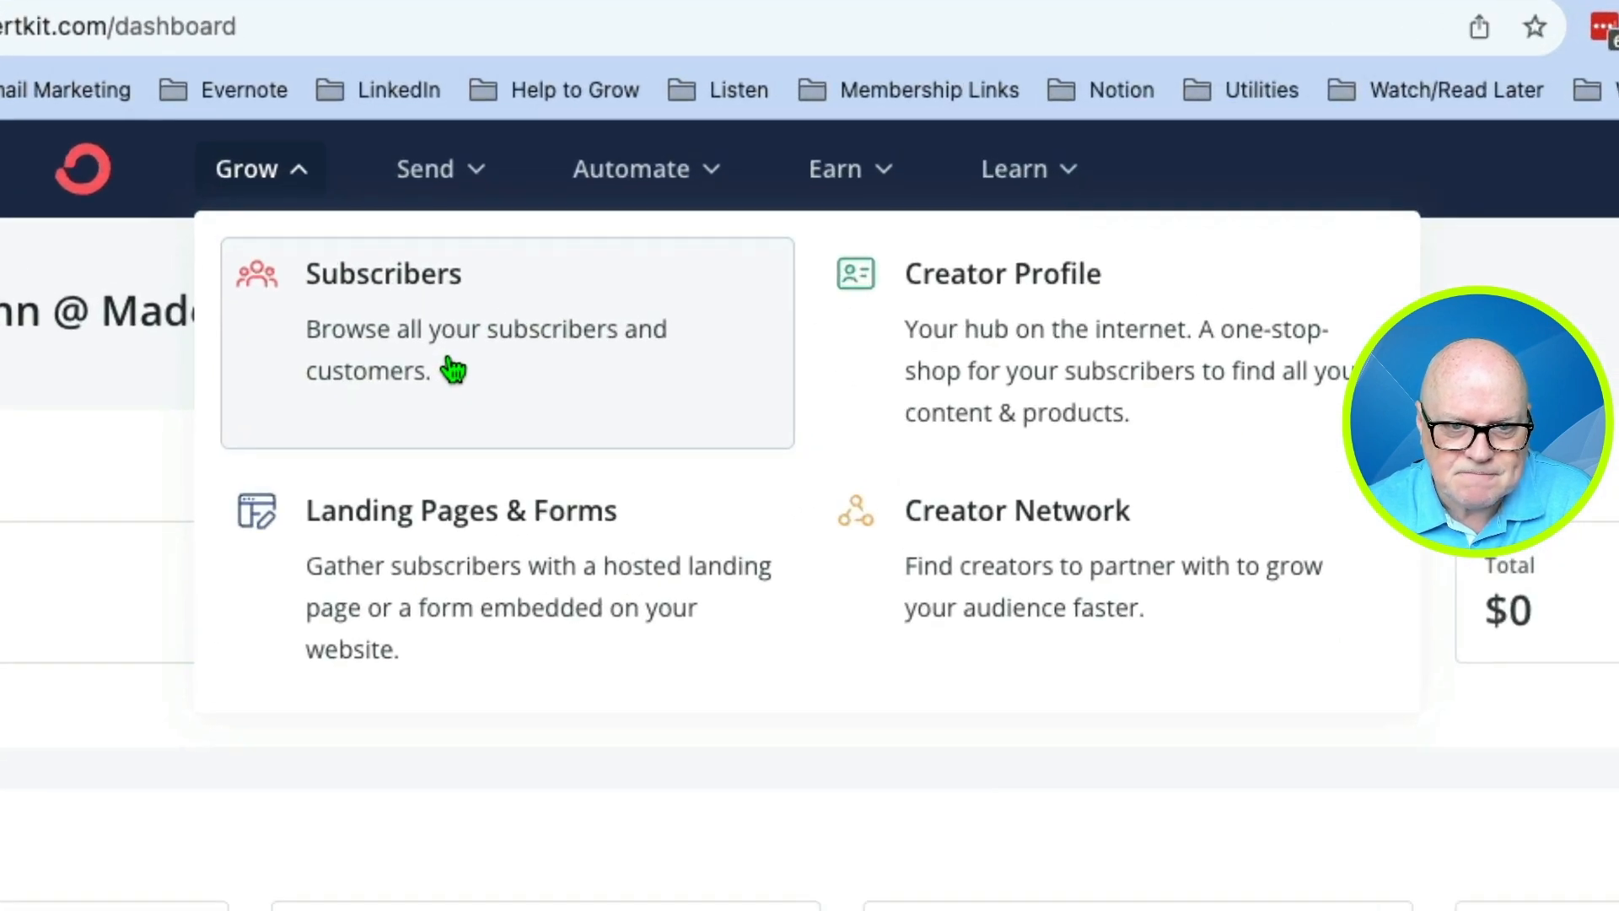
{"action": "left_click", "coordinate": [453, 368]}
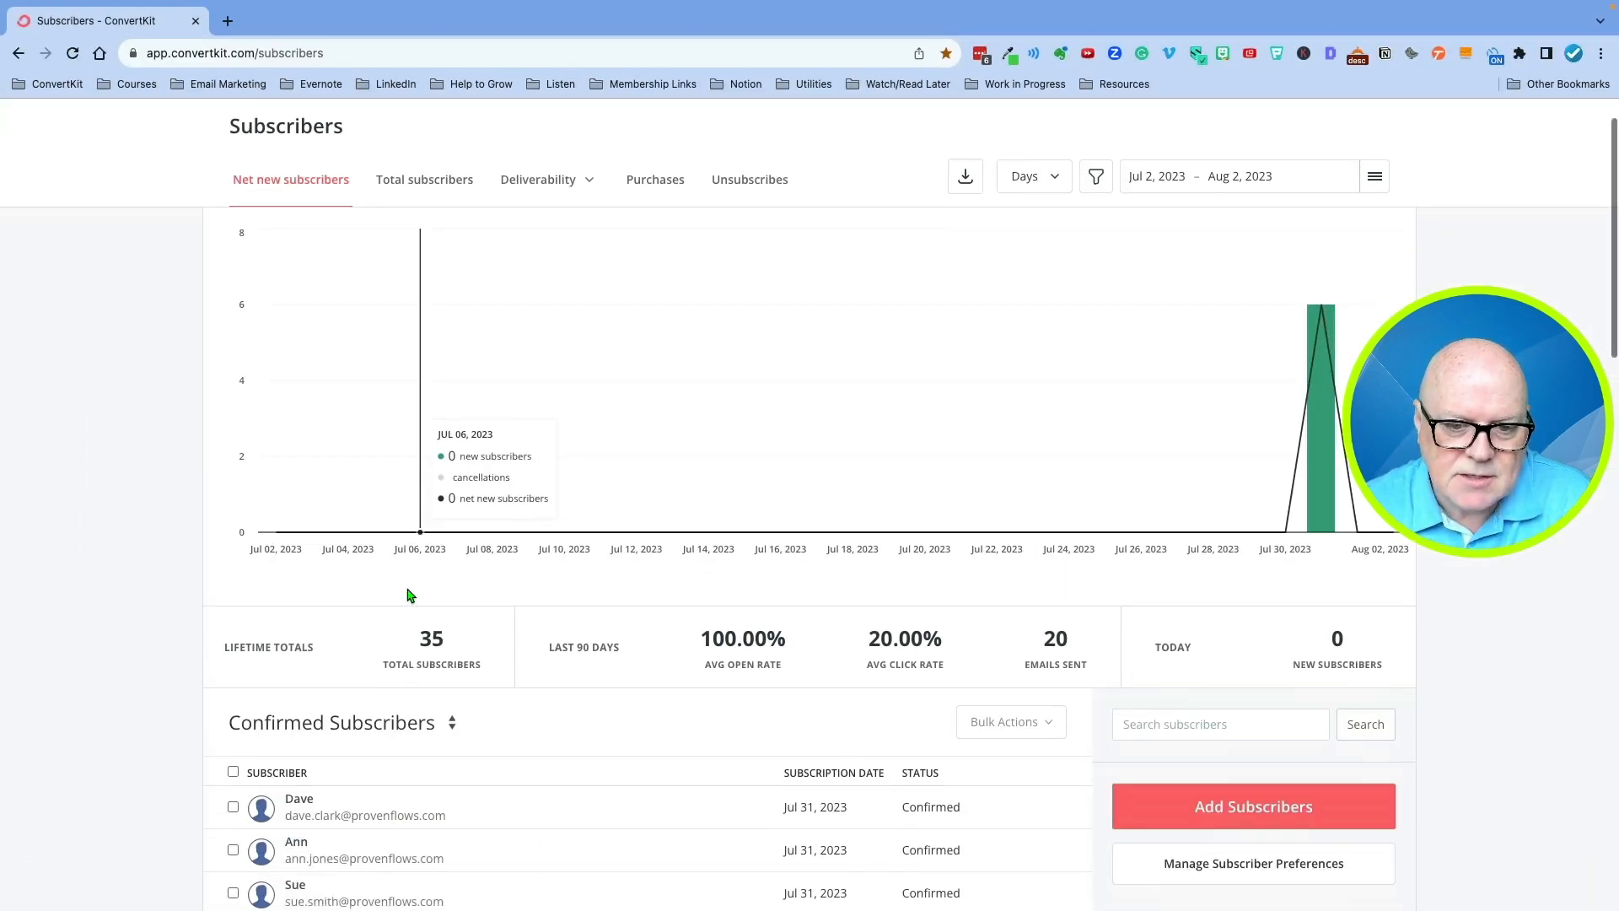
{"action": "scroll", "coordinate": [409, 596], "scroll_direction": "down", "scroll_amount": 5}
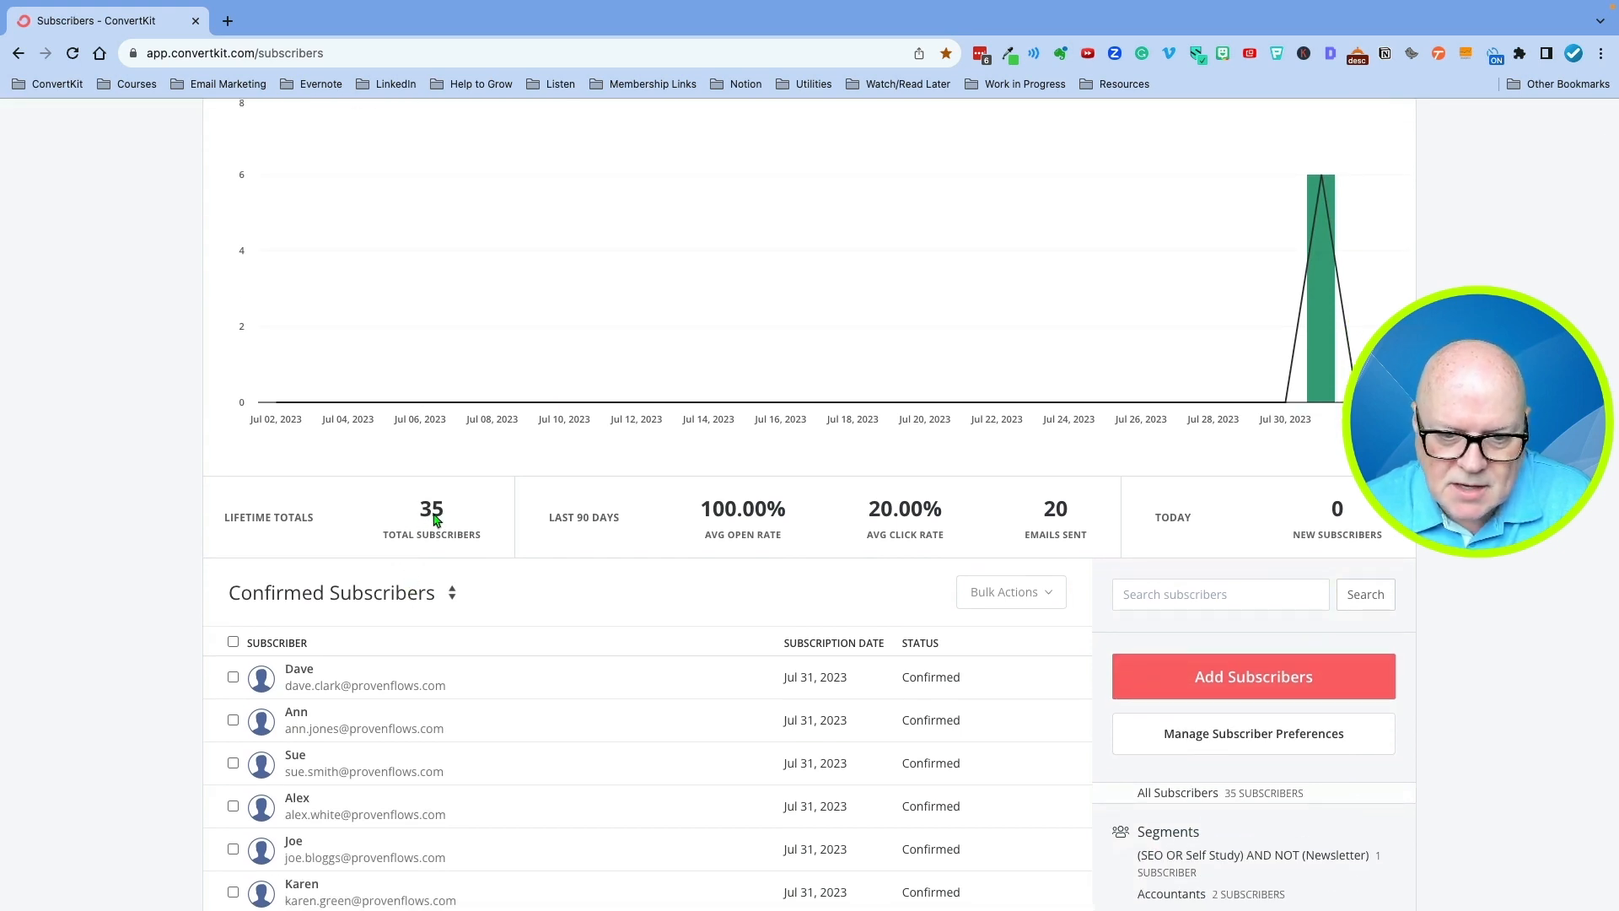
{"action": "scroll", "coordinate": [450, 628], "scroll_direction": "down", "scroll_amount": 8}
{"action": "scroll", "coordinate": [450, 628], "scroll_direction": "up", "scroll_amount": 12}
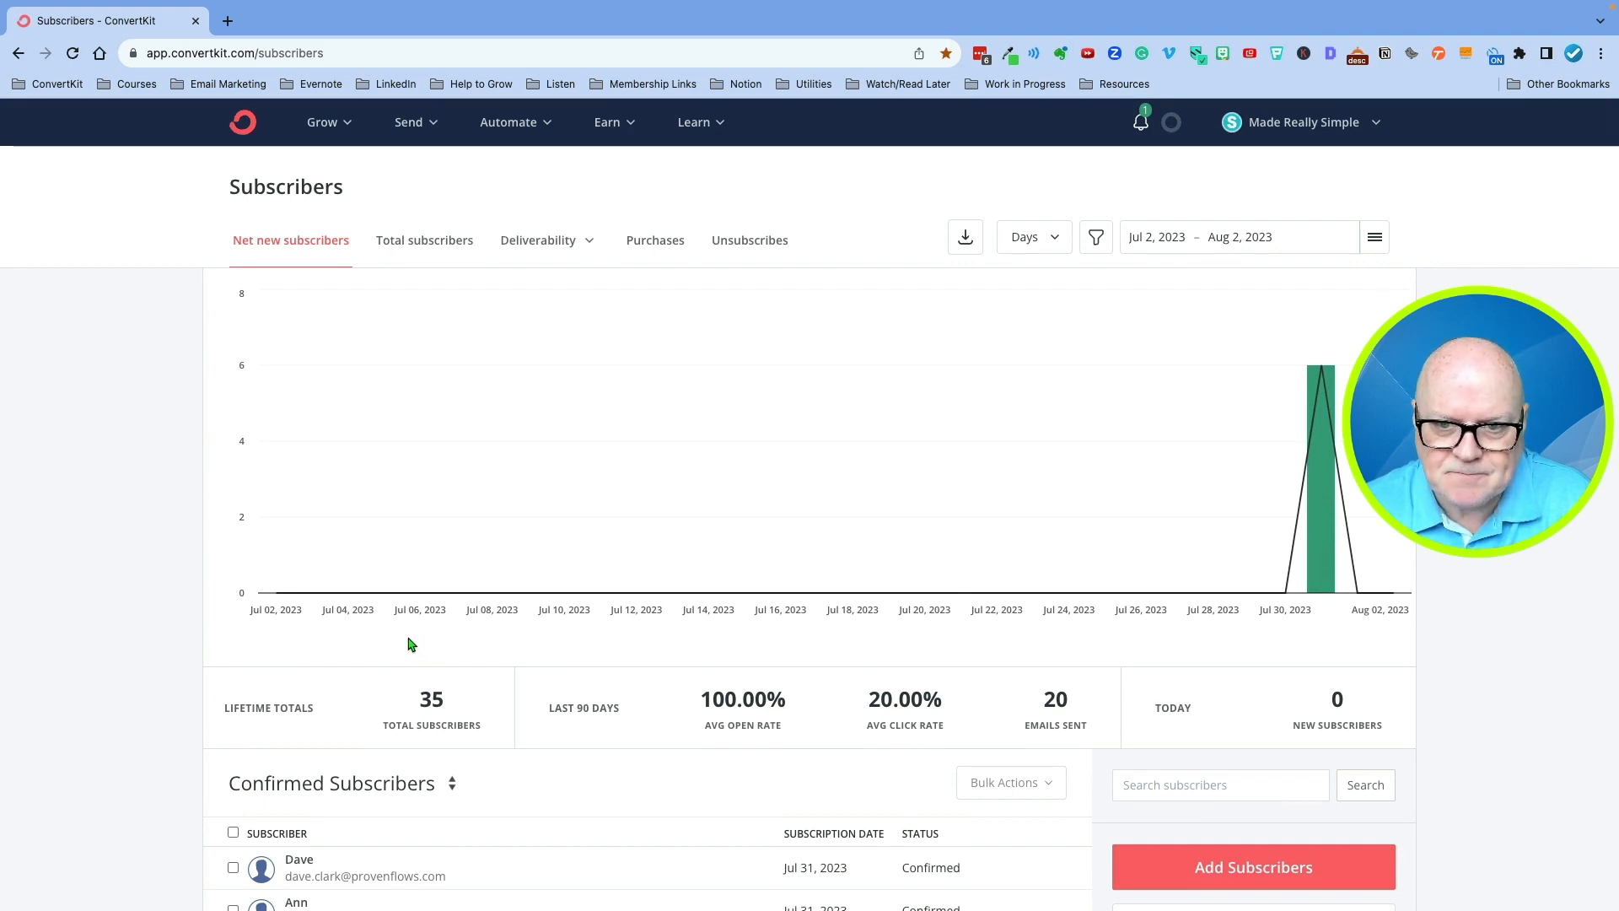
{"action": "scroll", "coordinate": [412, 642], "scroll_direction": "down", "scroll_amount": 1}
{"action": "scroll", "coordinate": [410, 637], "scroll_direction": "down", "scroll_amount": 5}
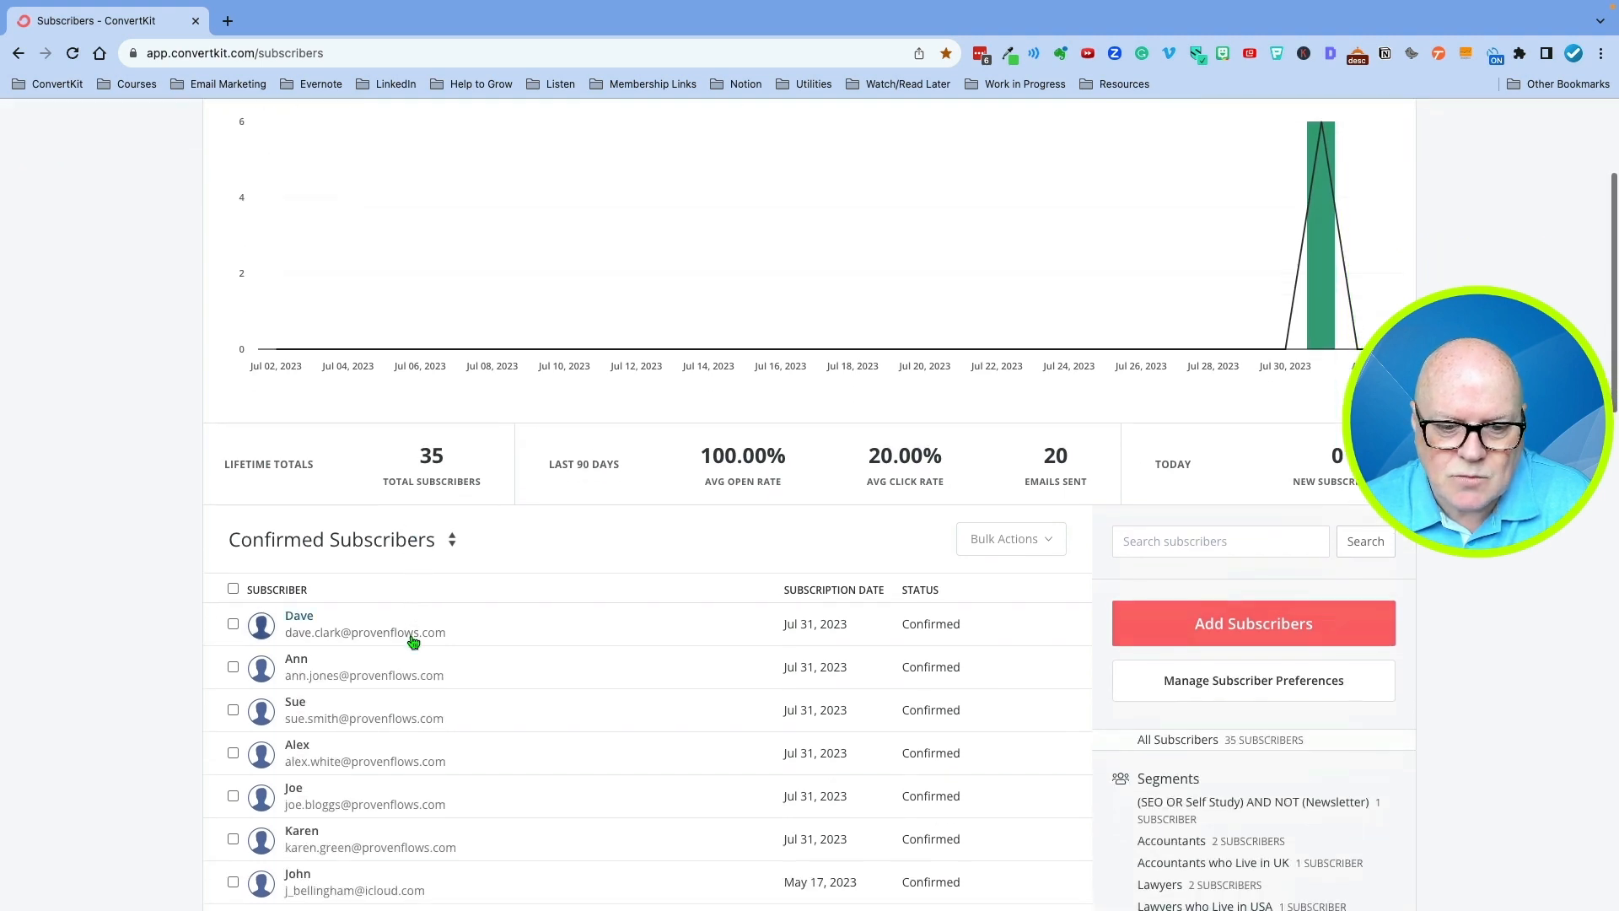
{"action": "scroll", "coordinate": [408, 637], "scroll_direction": "up", "scroll_amount": 6}
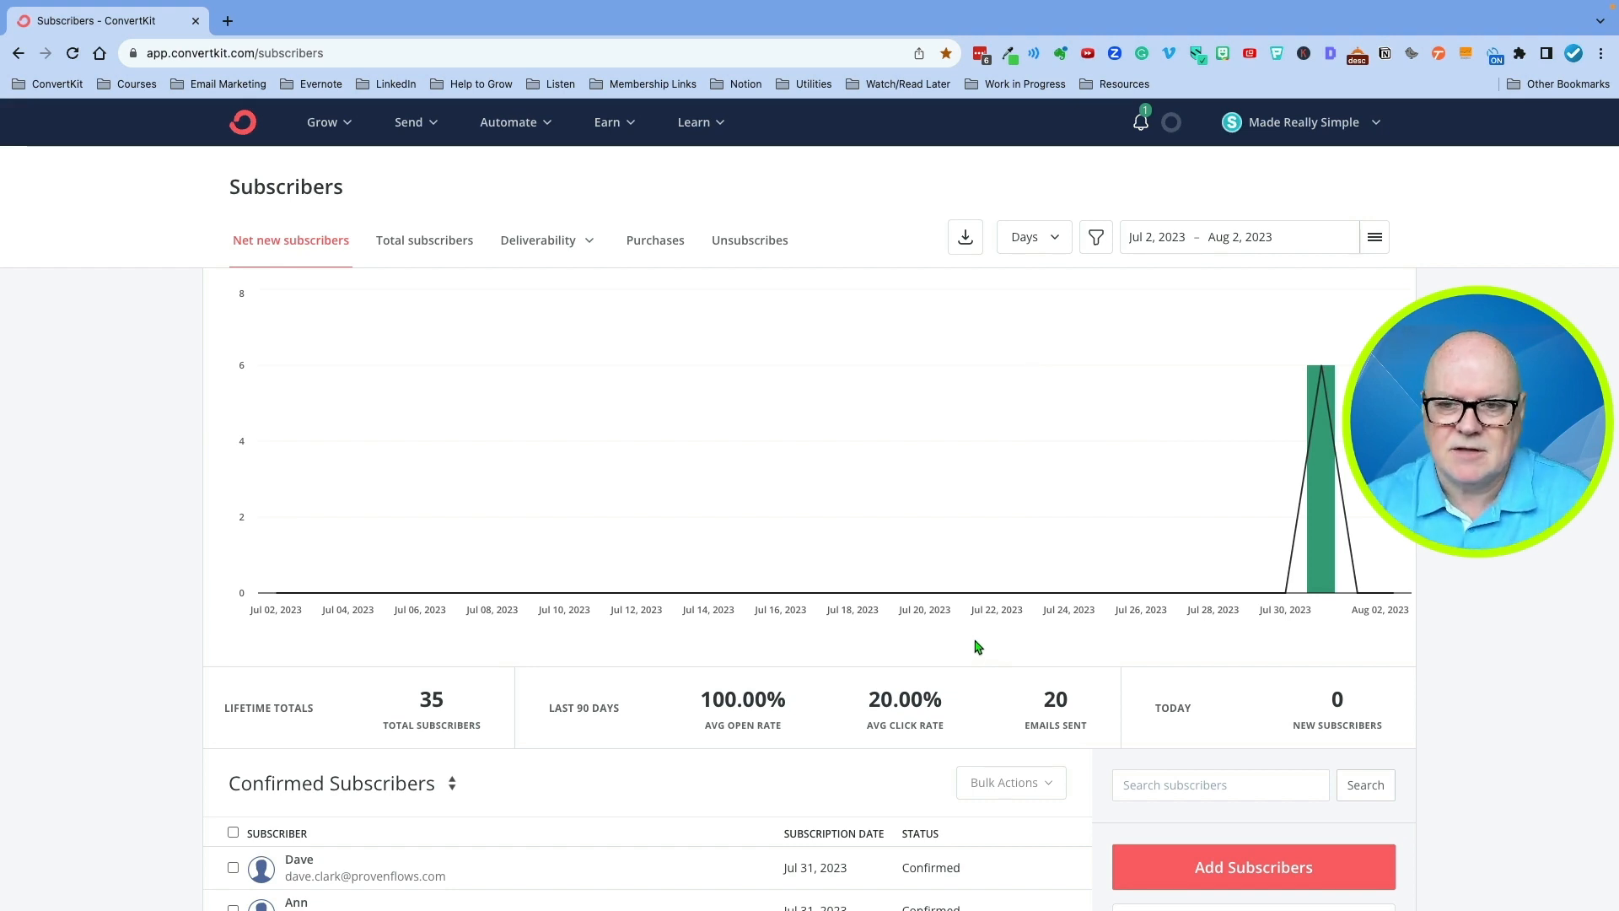
Examine the subscriber list's status filter options, leave it on Confirmed Subscribers, and look over the list with its segments and tags.
{"action": "scroll", "coordinate": [1022, 603], "scroll_direction": "down", "scroll_amount": 1}
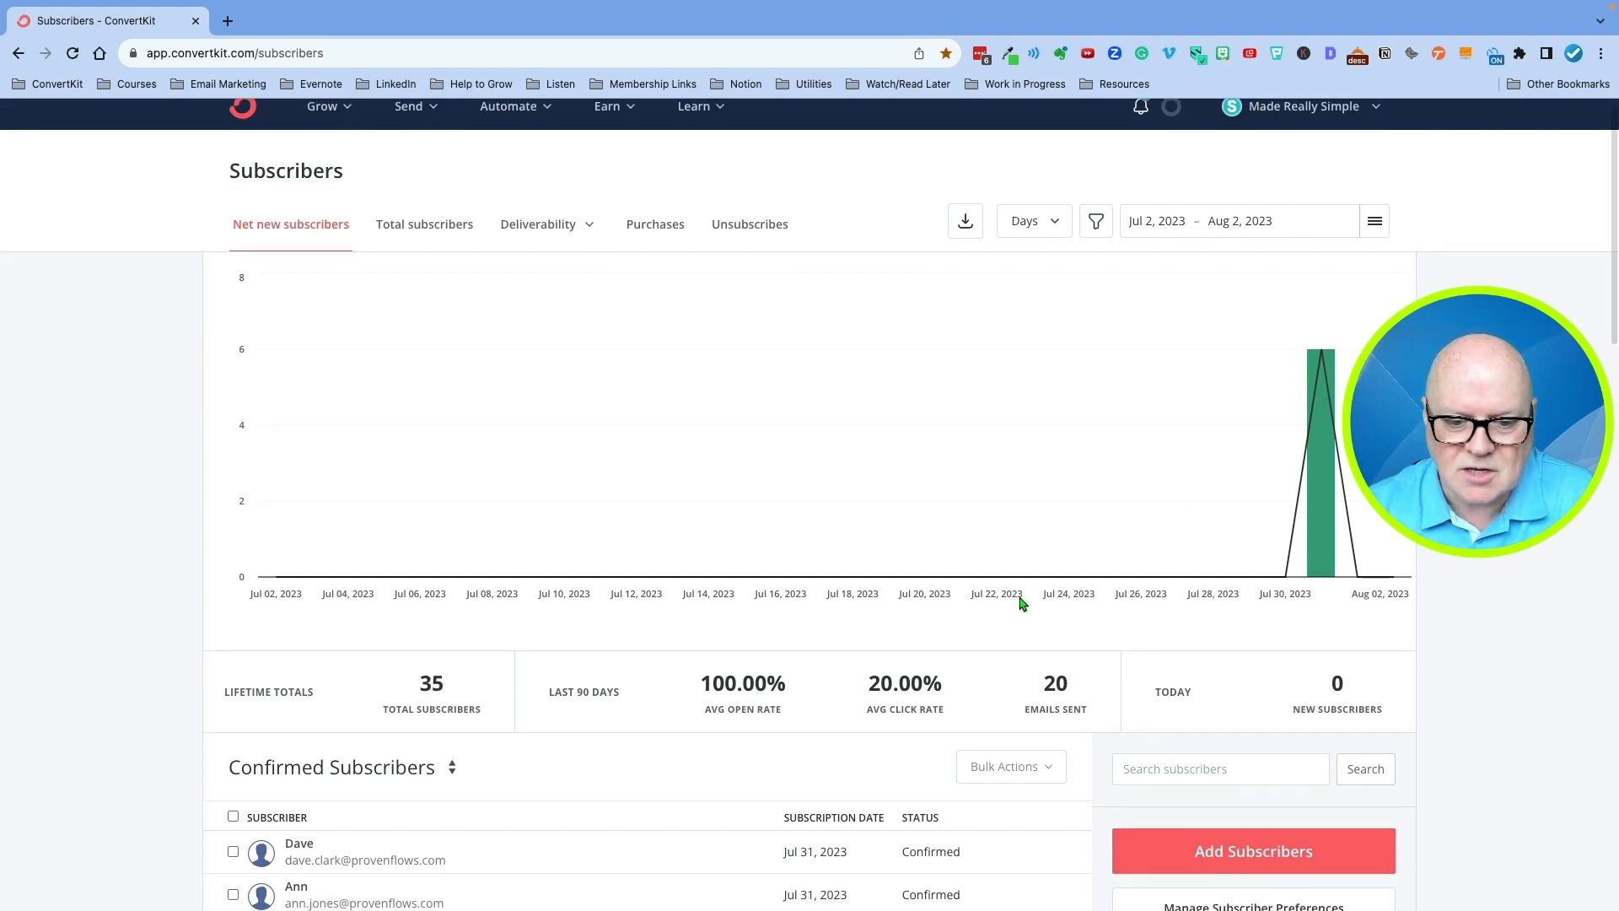
{"action": "scroll", "coordinate": [1022, 604], "scroll_direction": "down", "scroll_amount": 5}
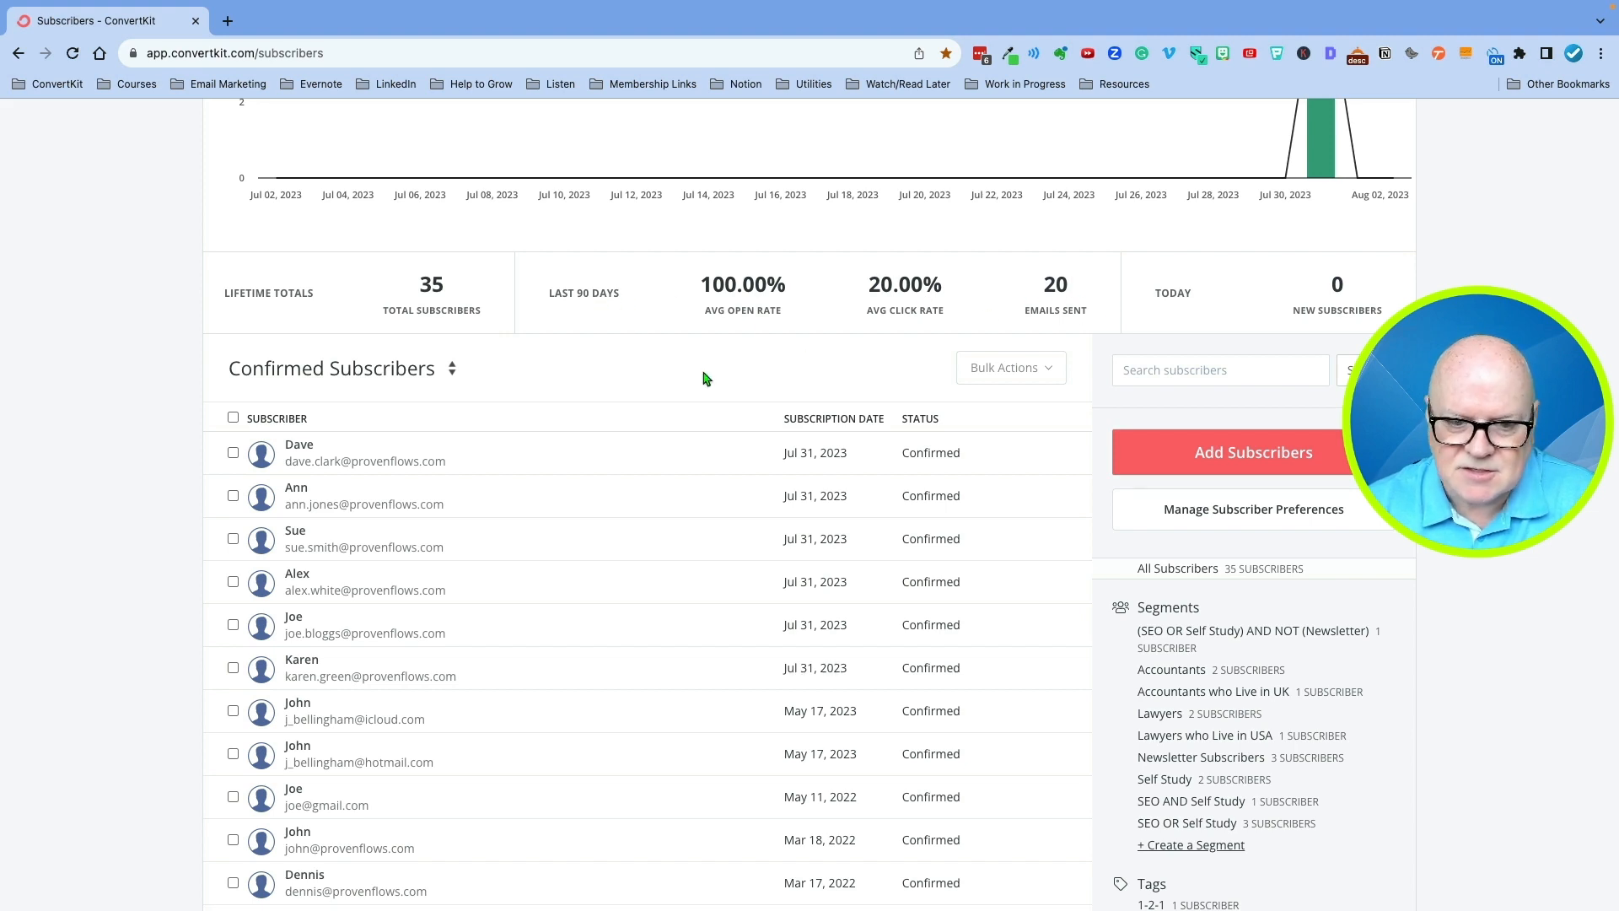
{"action": "scroll", "coordinate": [533, 524], "scroll_direction": "down", "scroll_amount": 1}
{"action": "scroll", "coordinate": [533, 524], "scroll_direction": "up", "scroll_amount": 3}
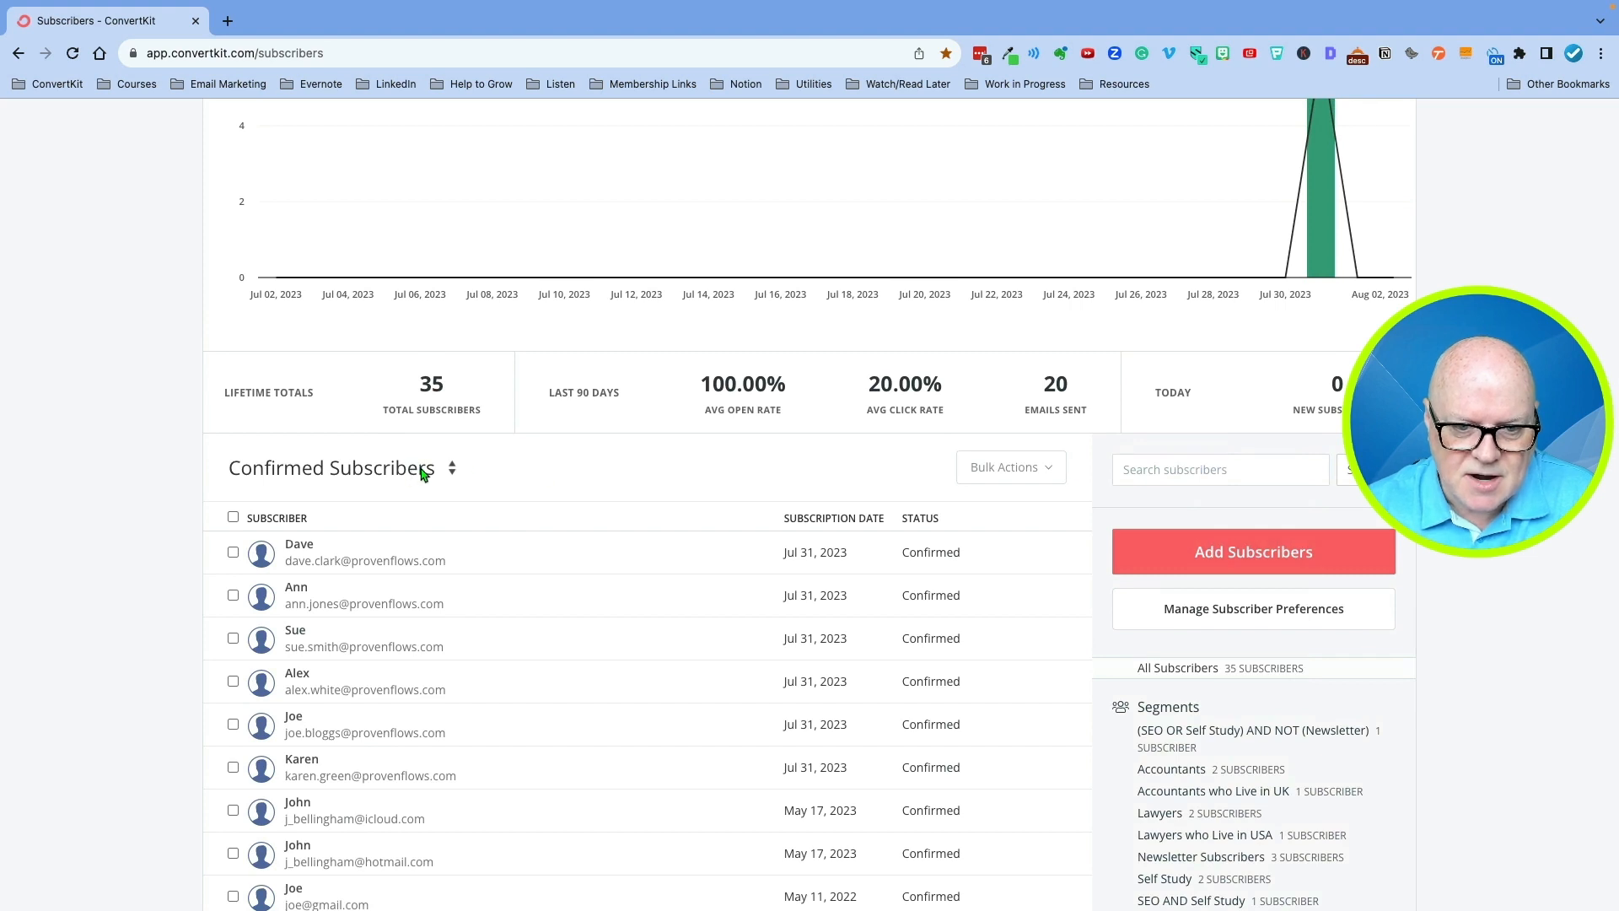
{"action": "left_click", "coordinate": [420, 474]}
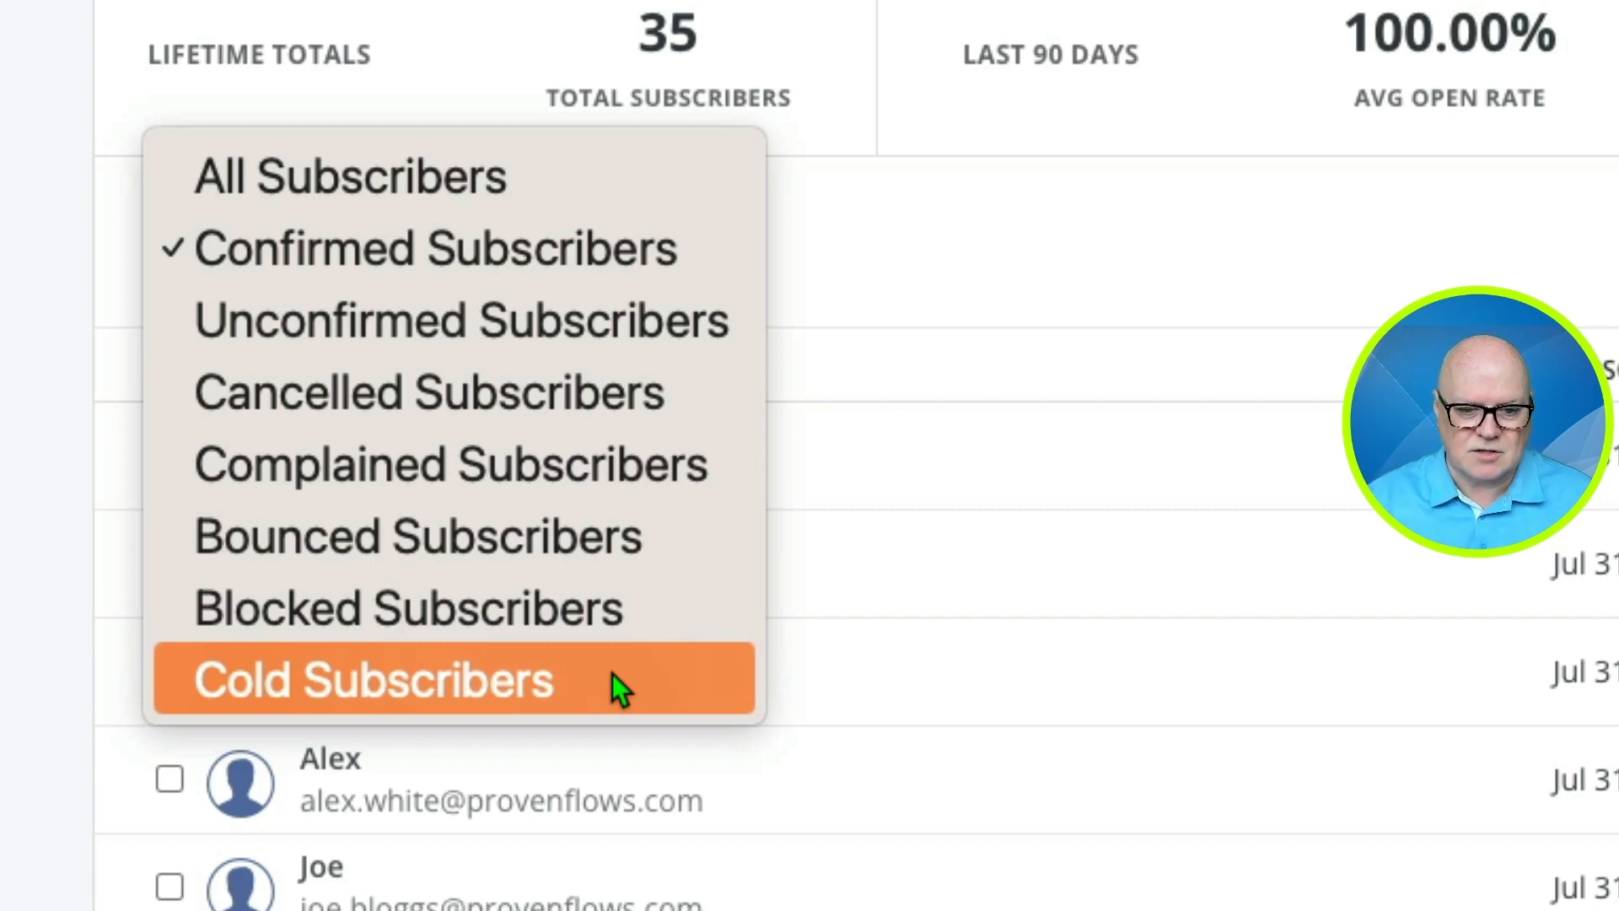
{"action": "left_click", "coordinate": [963, 189]}
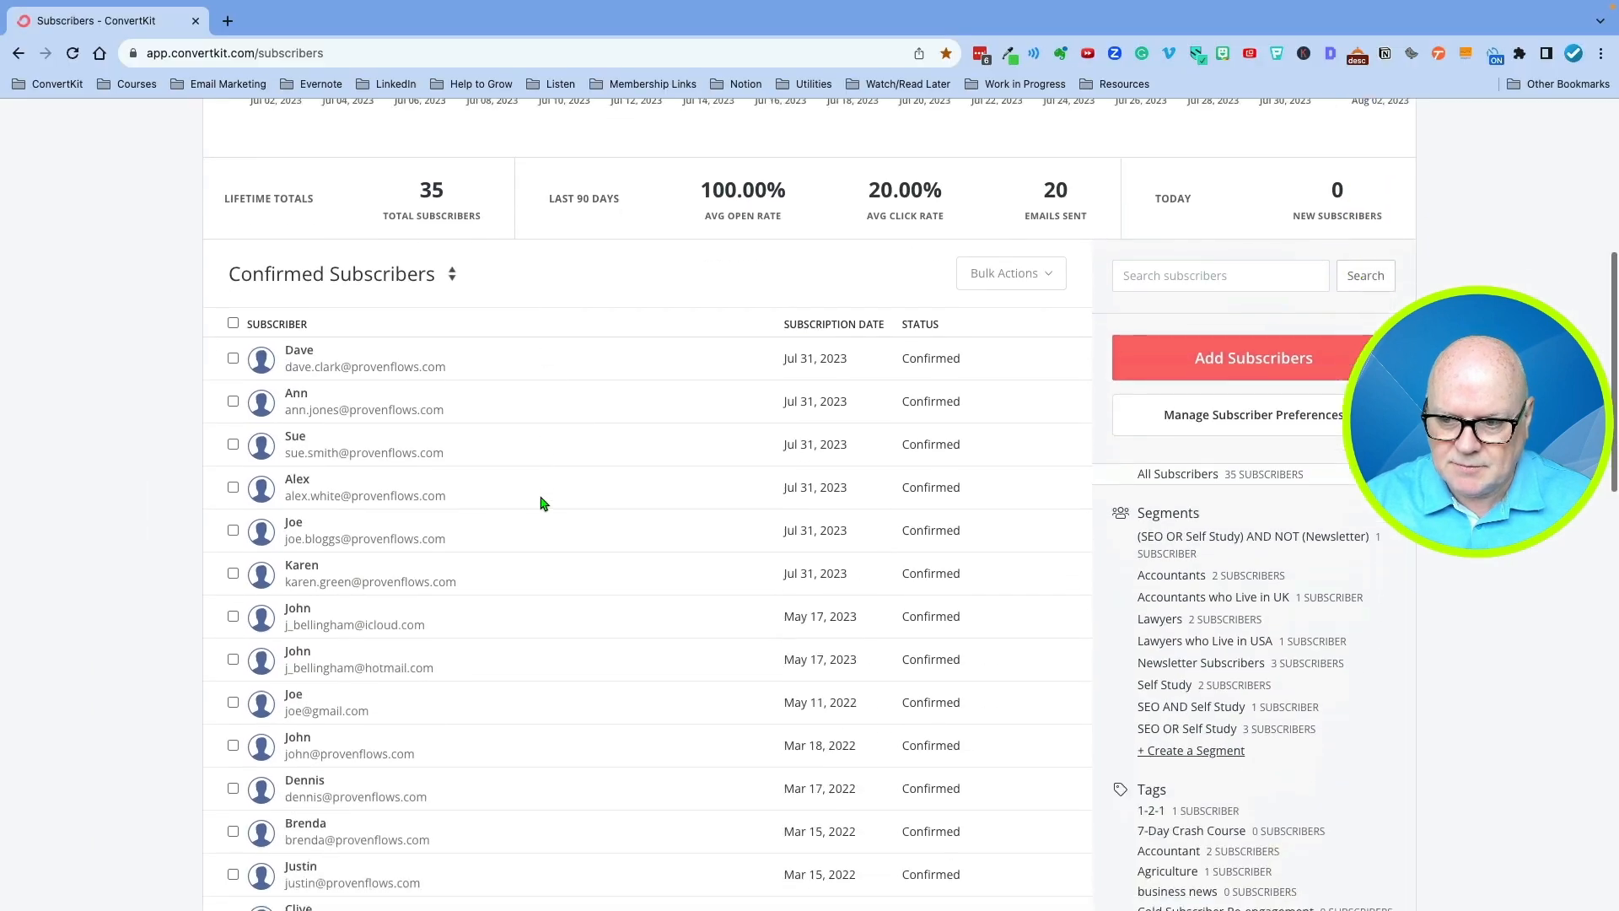
{"action": "scroll", "coordinate": [544, 503], "scroll_direction": "down", "scroll_amount": 1}
{"action": "scroll", "coordinate": [544, 504], "scroll_direction": "up", "scroll_amount": 3}
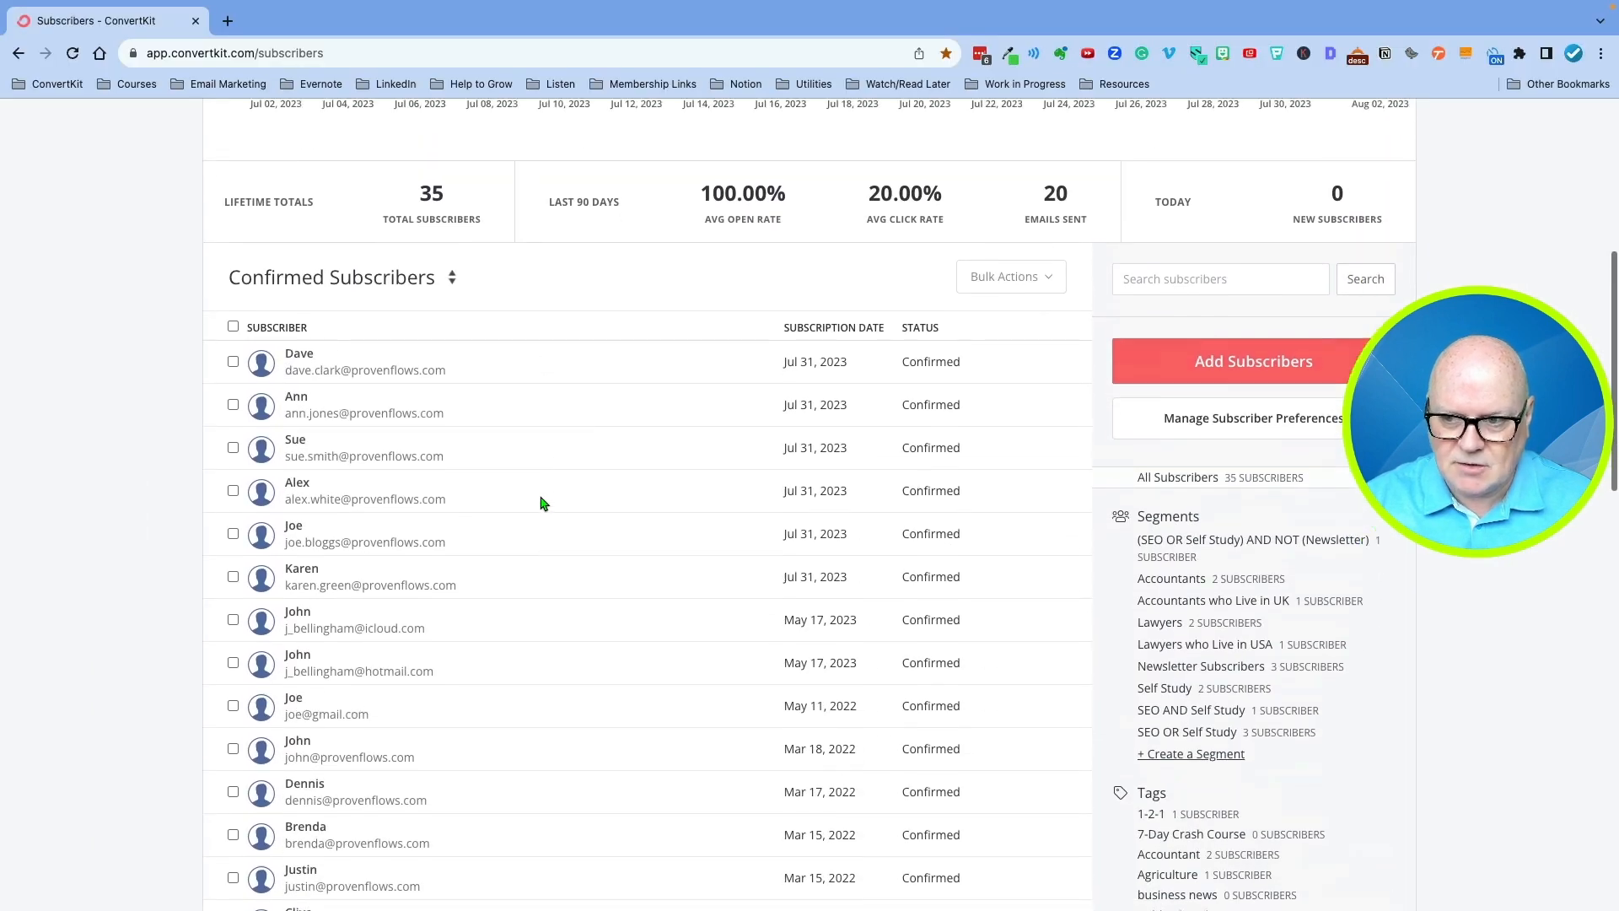
Open the profile of the first confirmed subscriber and look over the contact details, custom fields and tags.
{"action": "scroll", "coordinate": [305, 641], "scroll_direction": "down", "scroll_amount": 5}
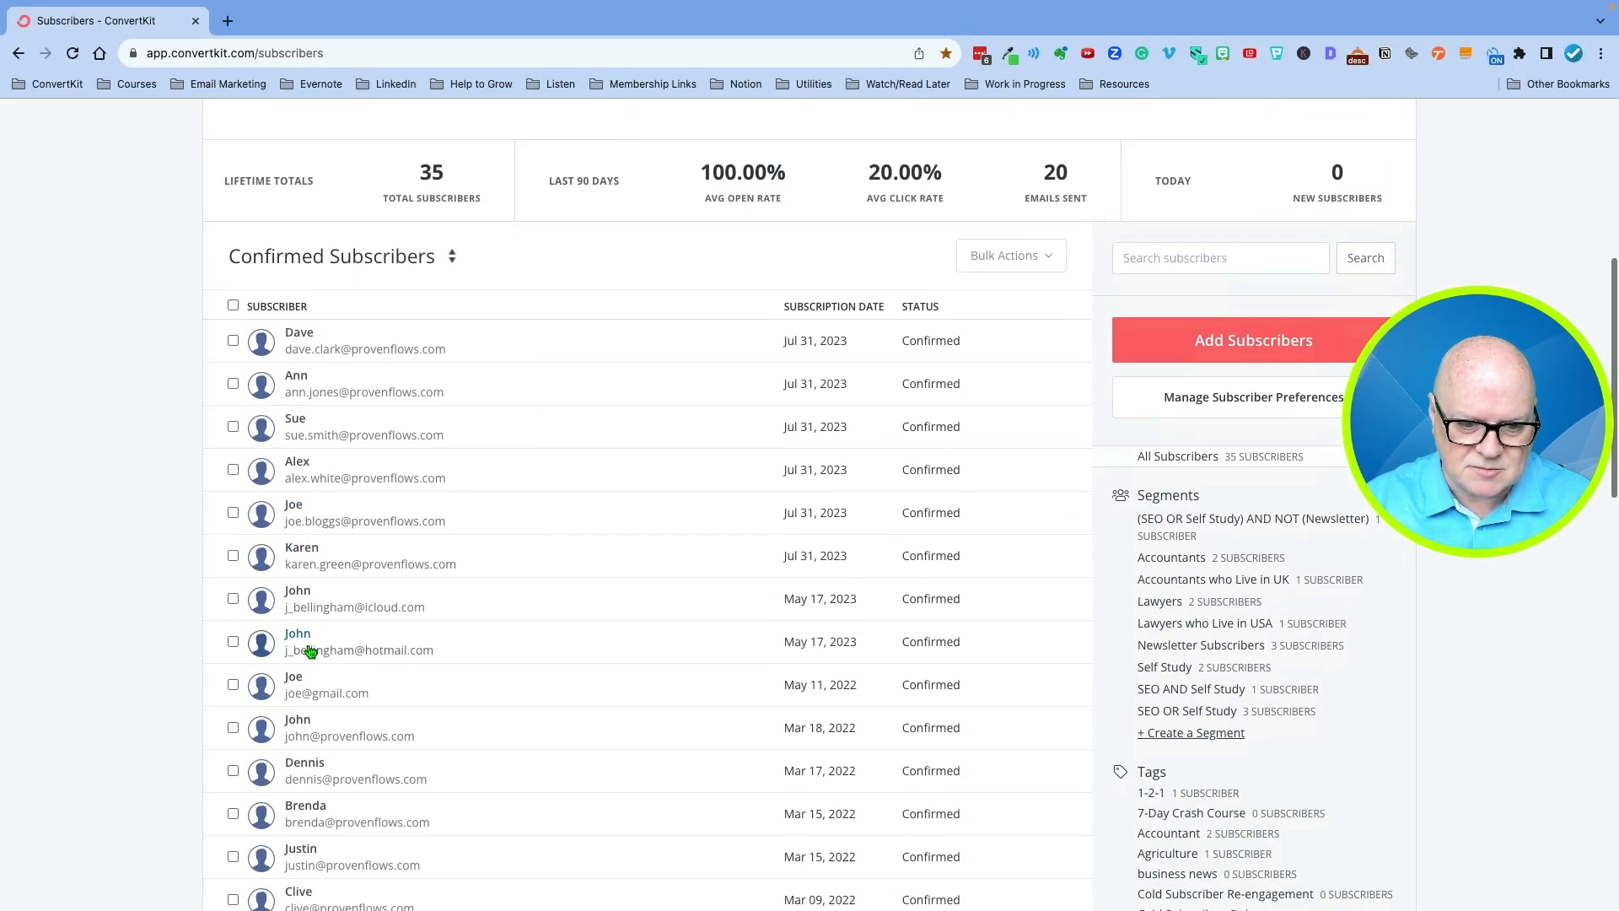
{"action": "scroll", "coordinate": [308, 667], "scroll_direction": "up", "scroll_amount": 4}
{"action": "scroll", "coordinate": [310, 651], "scroll_direction": "up", "scroll_amount": 1}
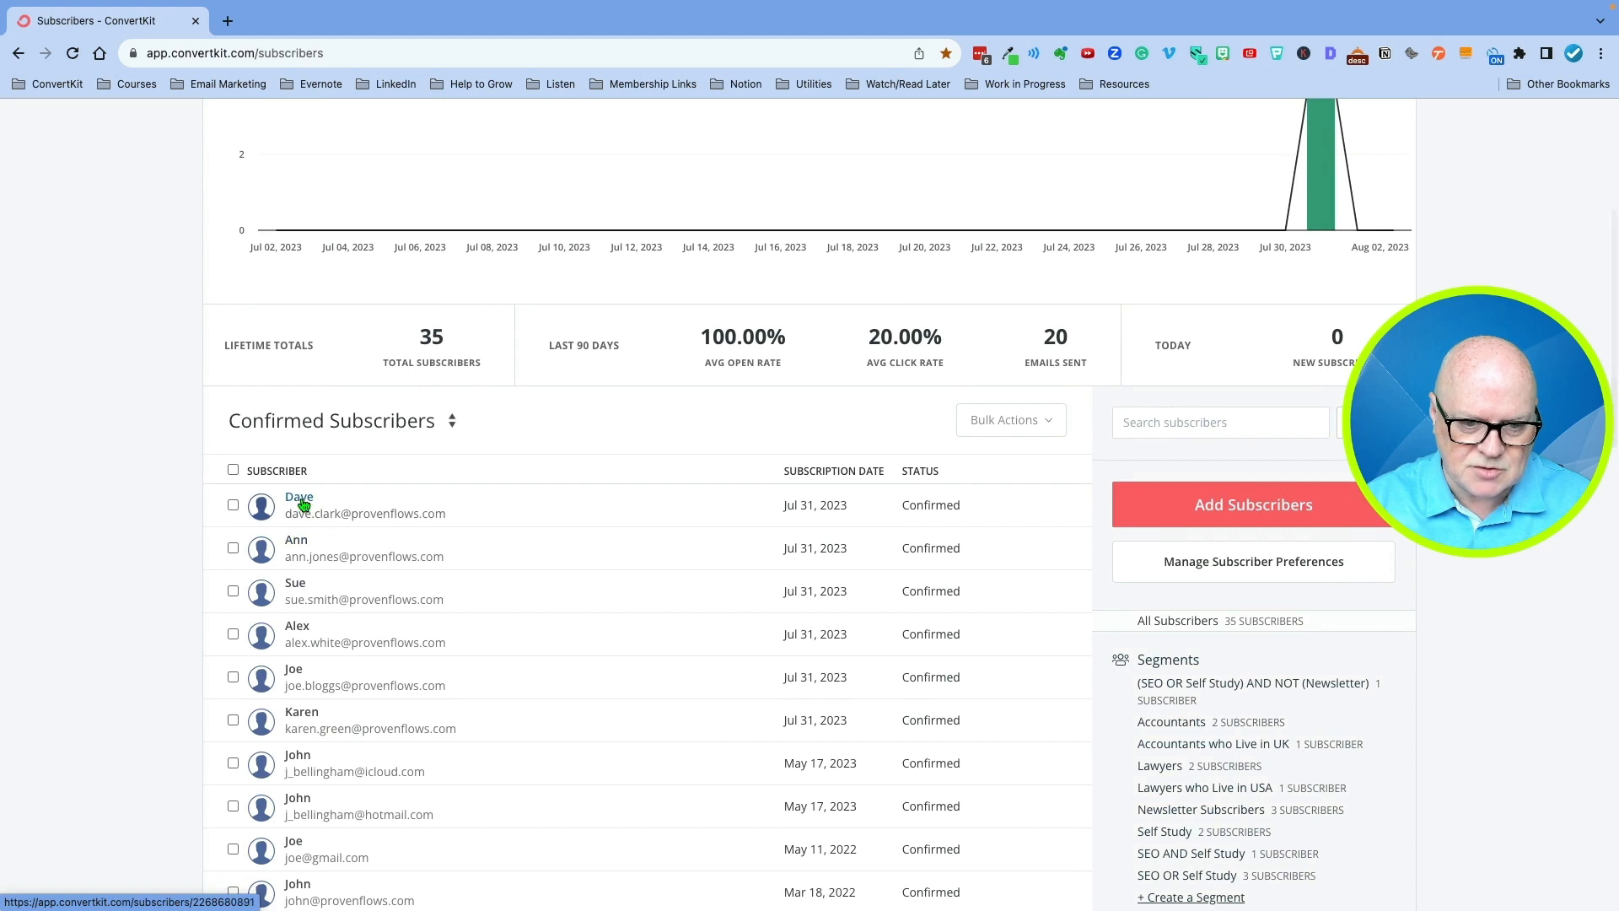
{"action": "left_click", "coordinate": [305, 504]}
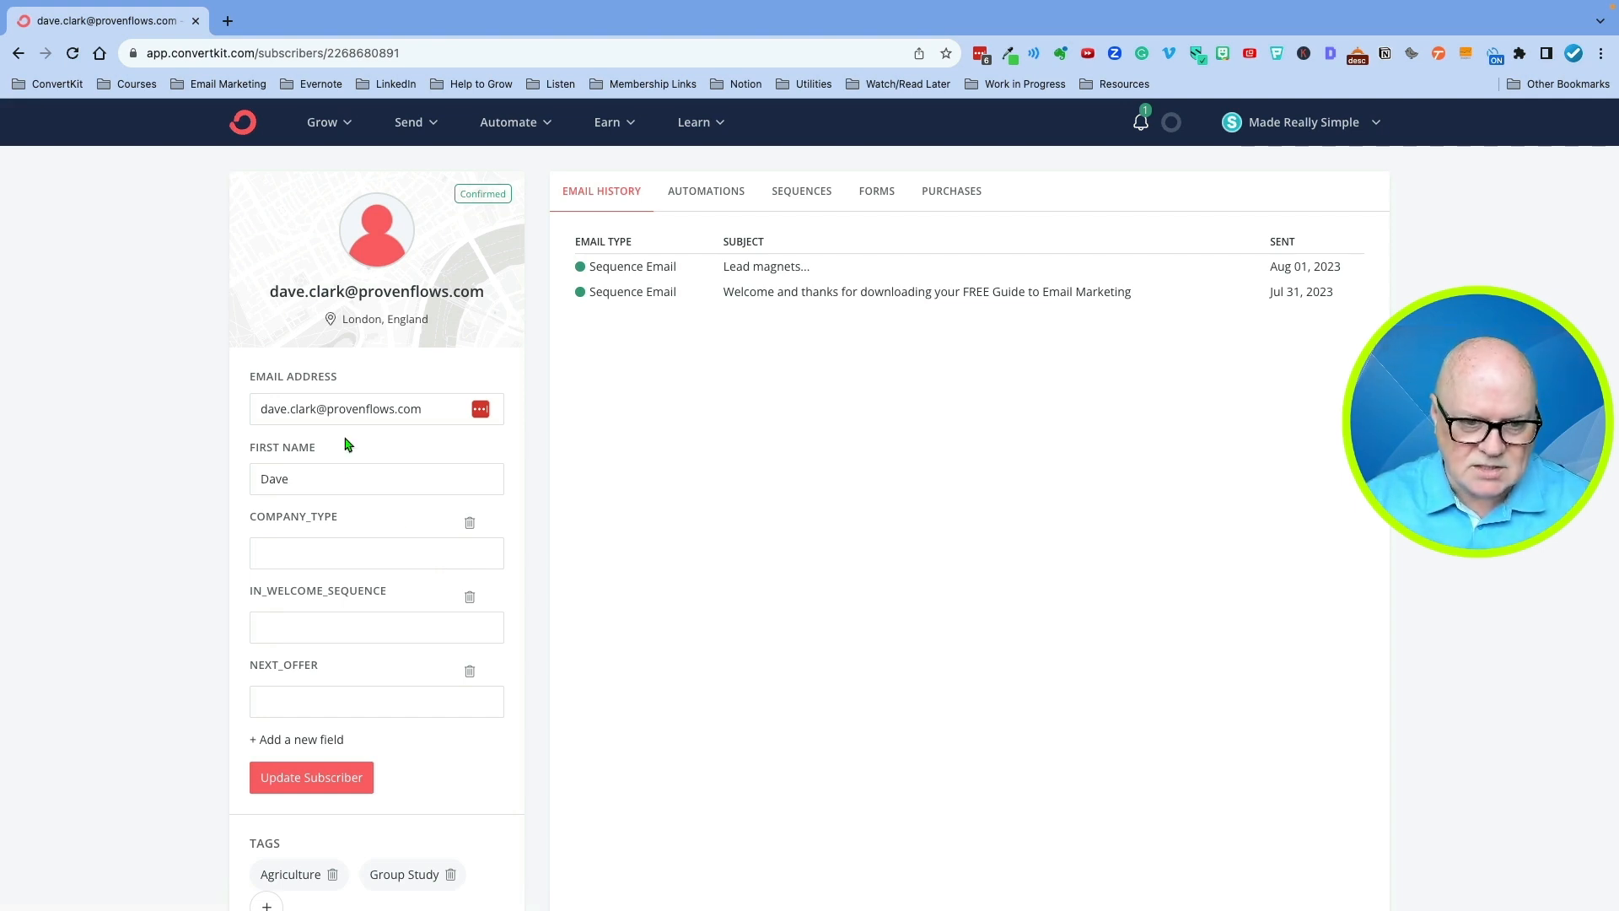
{"action": "scroll", "coordinate": [347, 440], "scroll_direction": "down", "scroll_amount": 5}
{"action": "scroll", "coordinate": [346, 438], "scroll_direction": "up", "scroll_amount": 4}
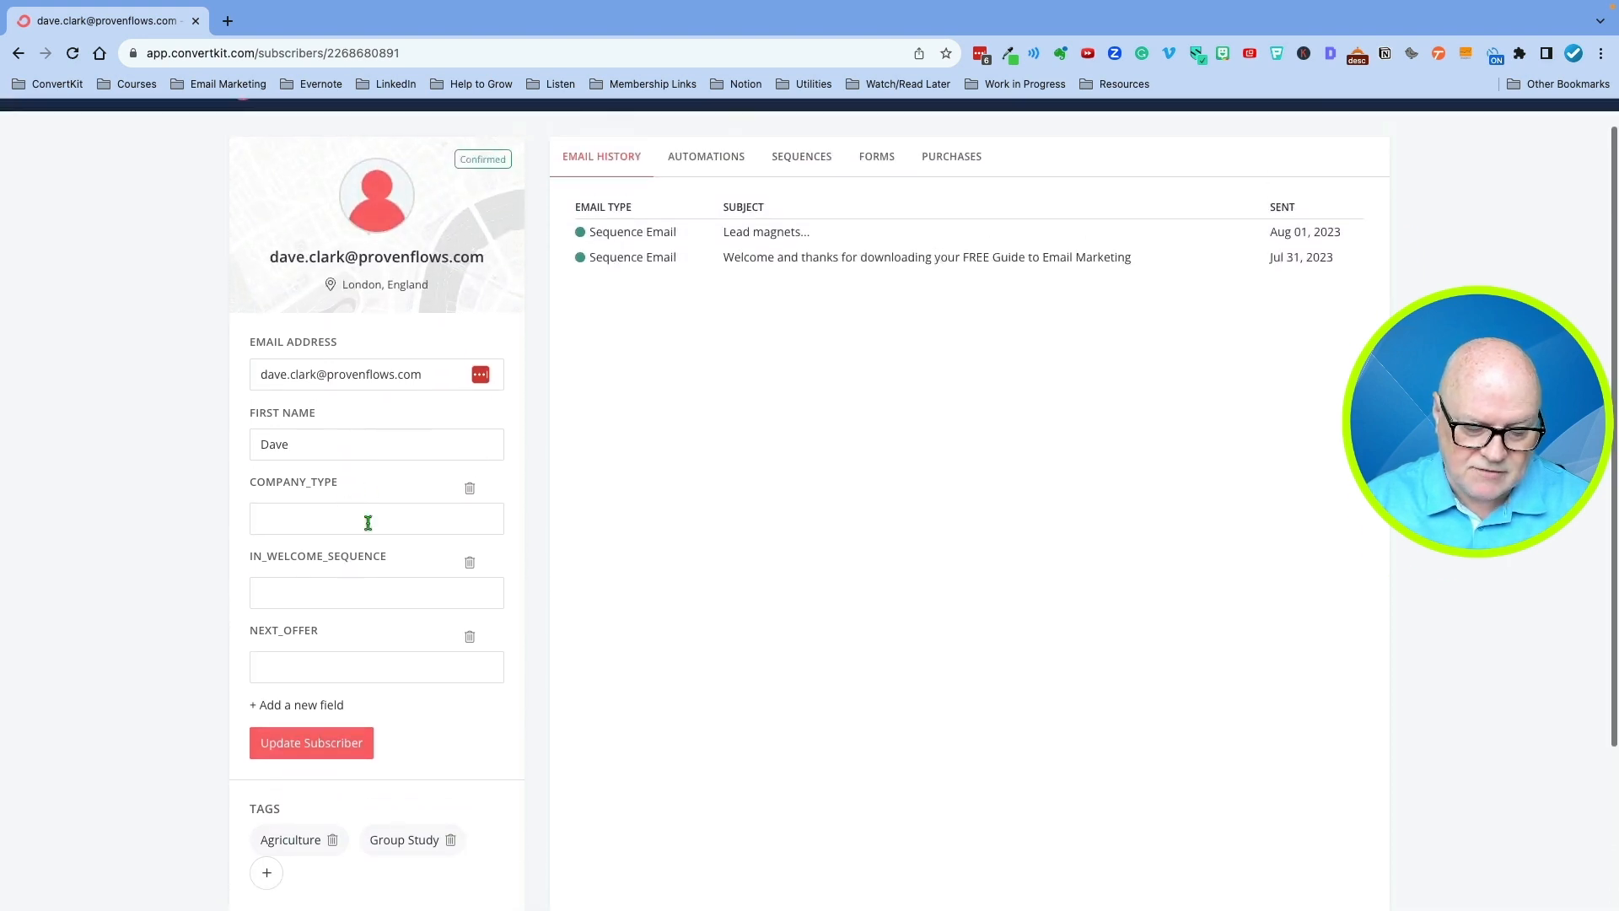
{"action": "scroll", "coordinate": [366, 567], "scroll_direction": "down", "scroll_amount": 3}
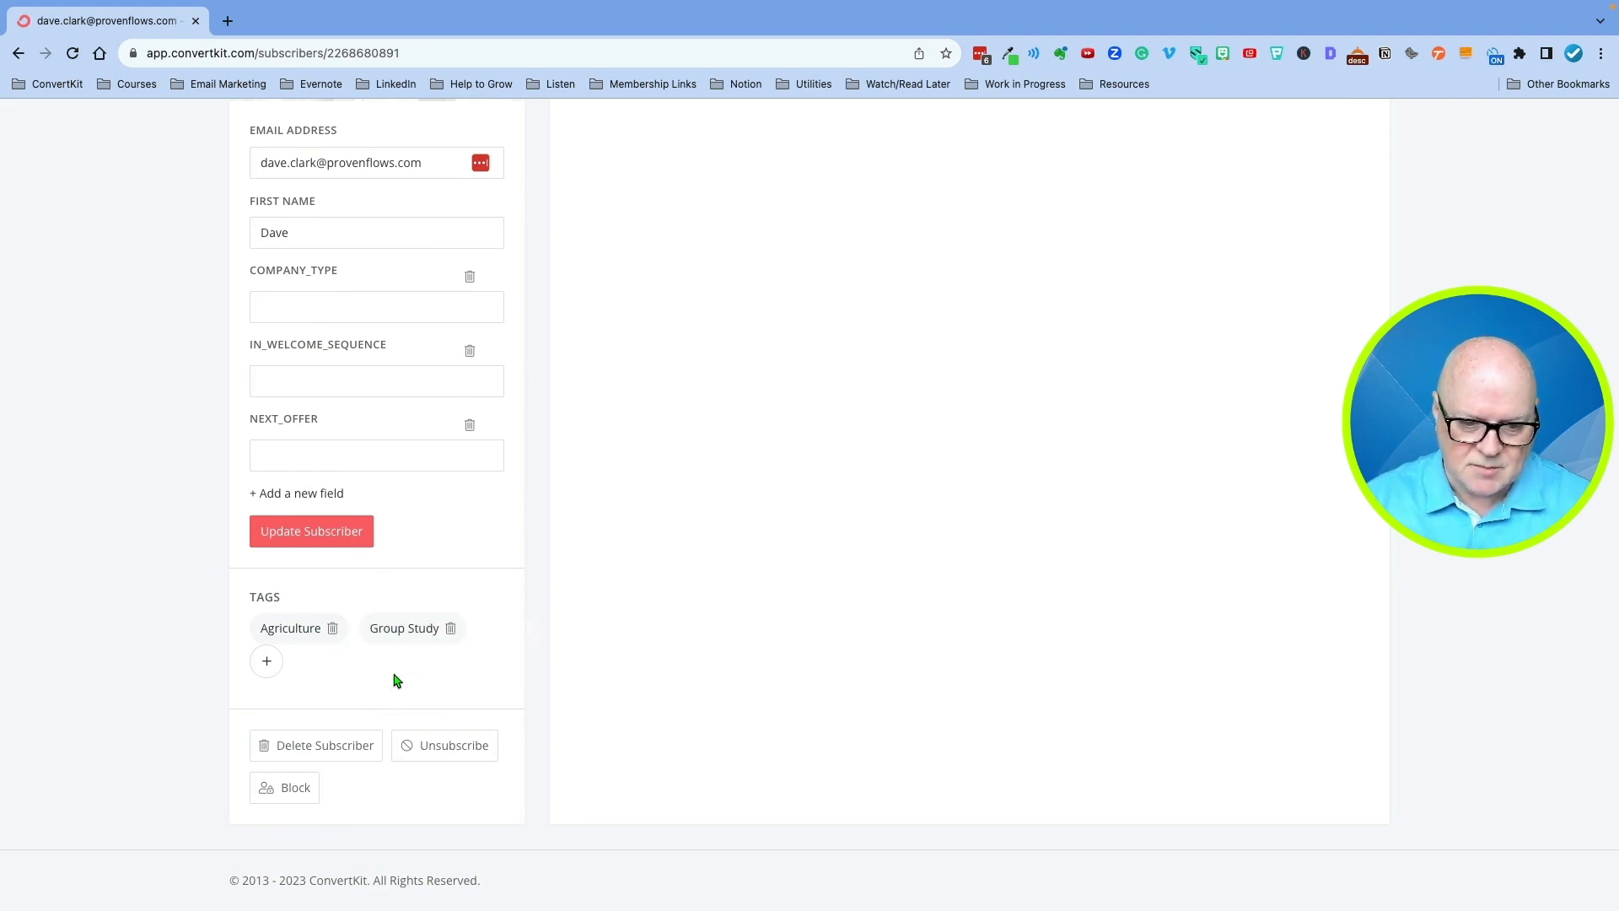
{"action": "scroll", "coordinate": [382, 670], "scroll_direction": "up", "scroll_amount": 3}
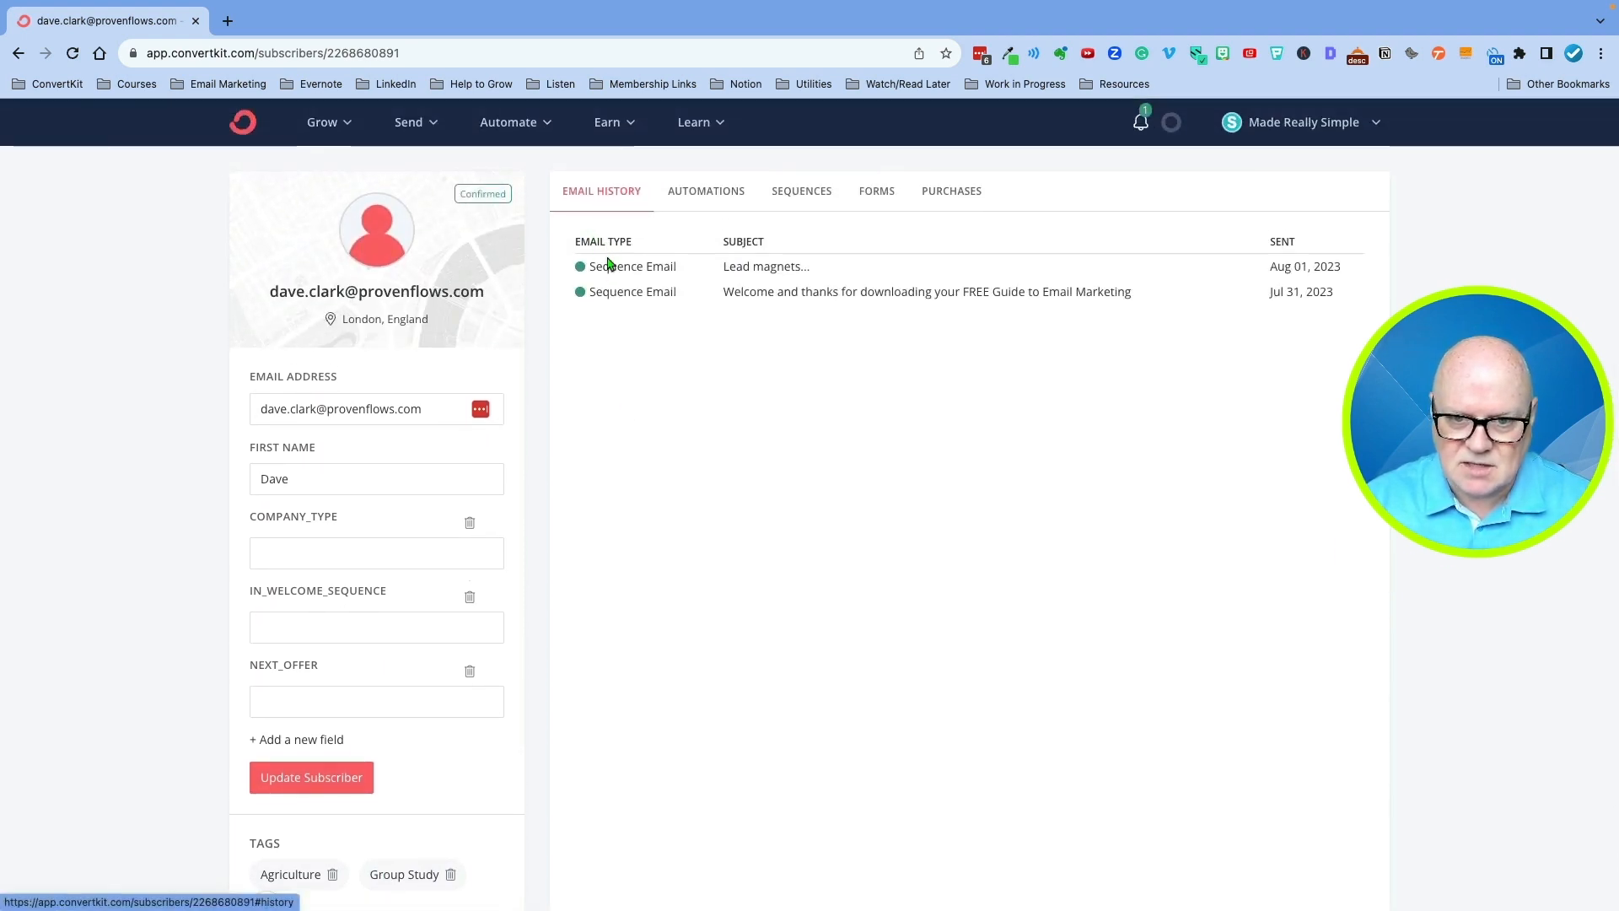
Look through the subscriber's automations, sequences, forms and purchases, and return to the email history.
{"action": "left_click", "coordinate": [691, 194]}
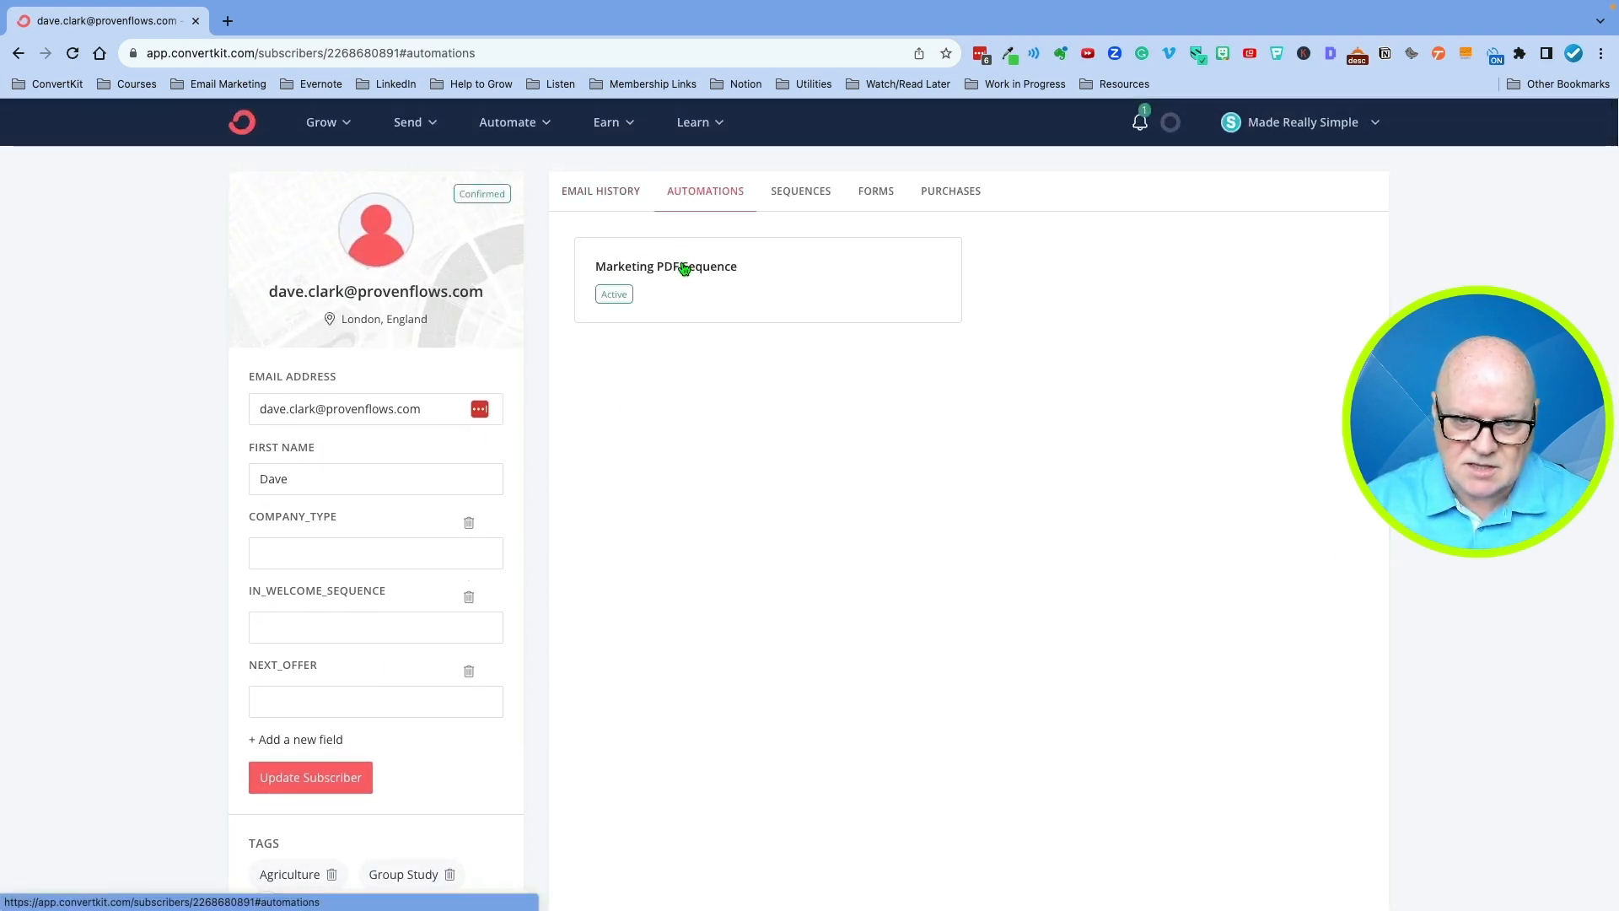
{"action": "left_click", "coordinate": [796, 190]}
{"action": "left_click", "coordinate": [869, 194]}
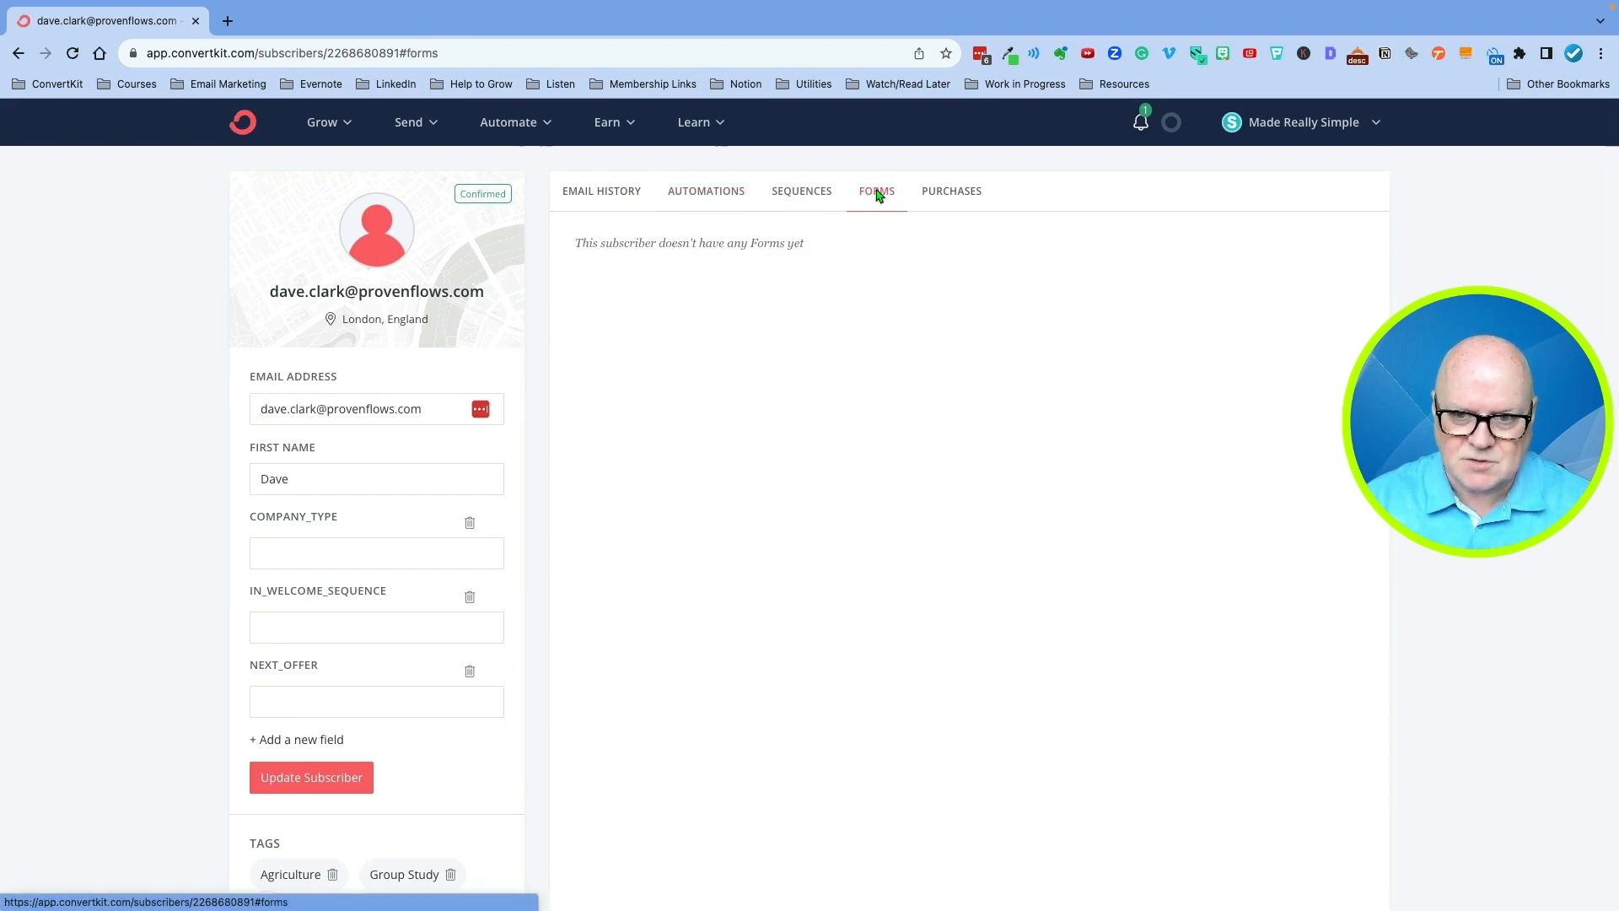
{"action": "left_click", "coordinate": [939, 191]}
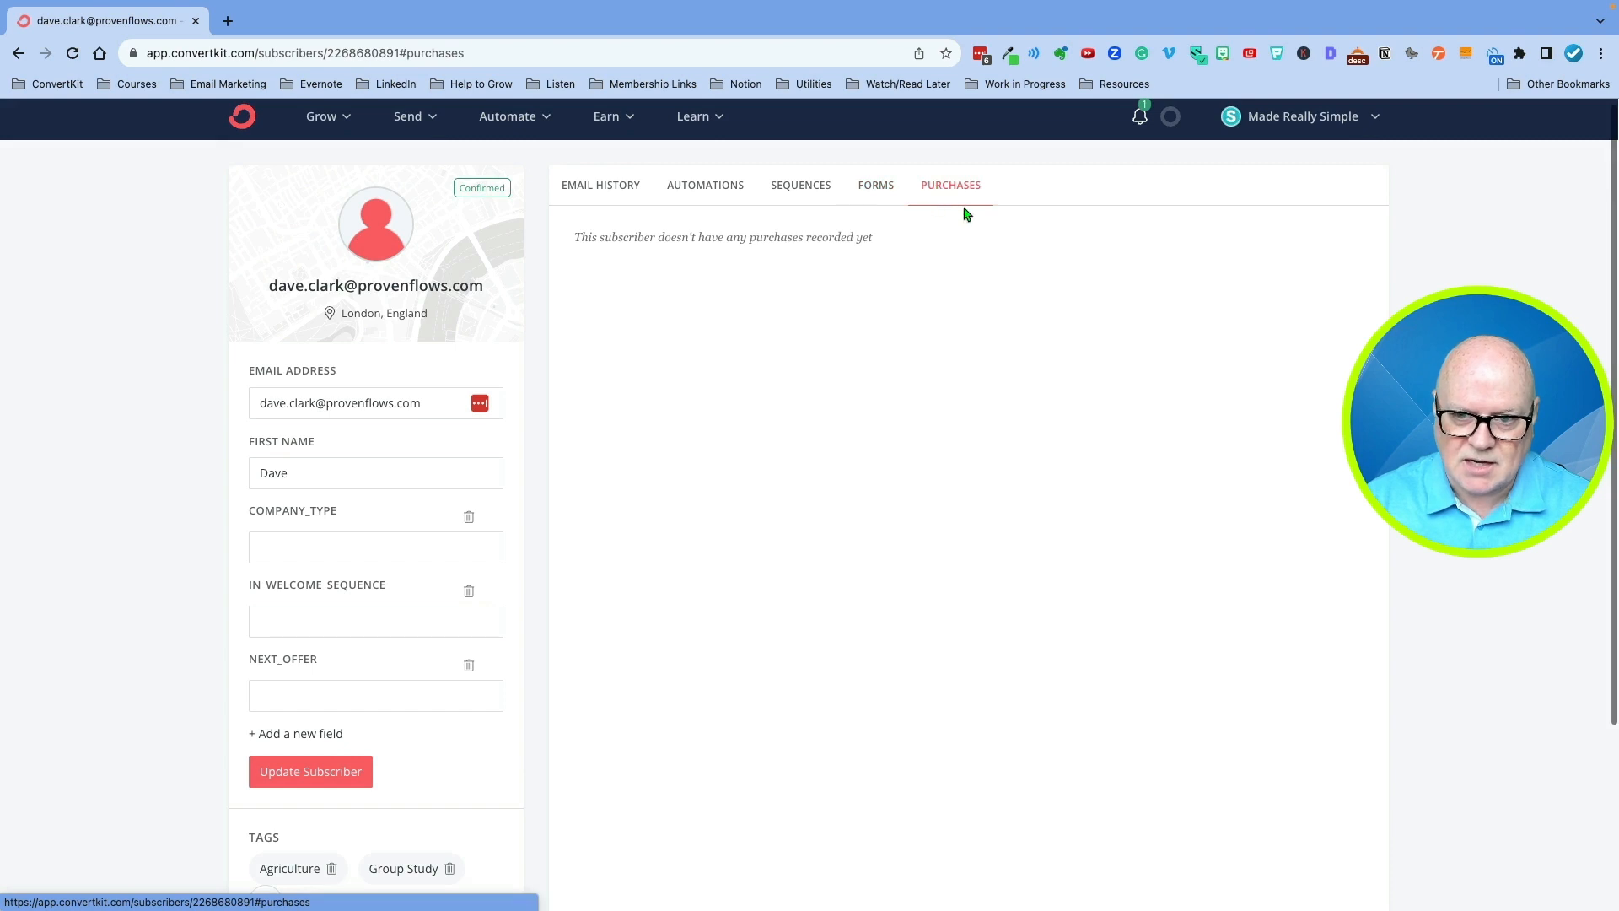
{"action": "left_click", "coordinate": [602, 194]}
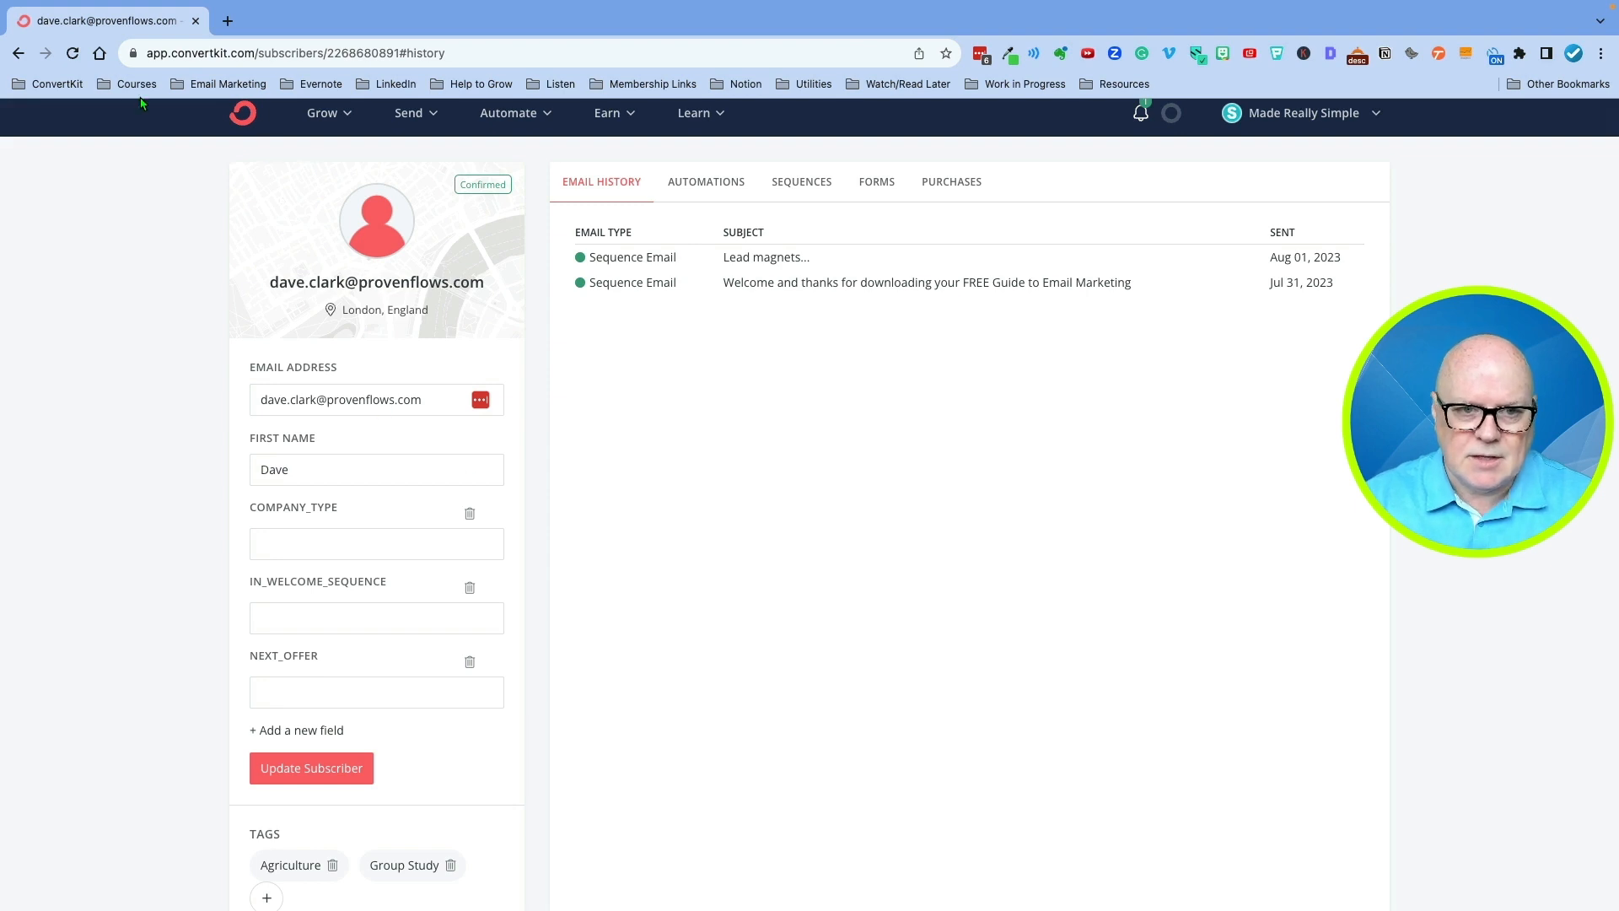
Go back to the Subscribers page and examine its lists of segments and tags.
{"action": "left_click", "coordinate": [18, 52]}
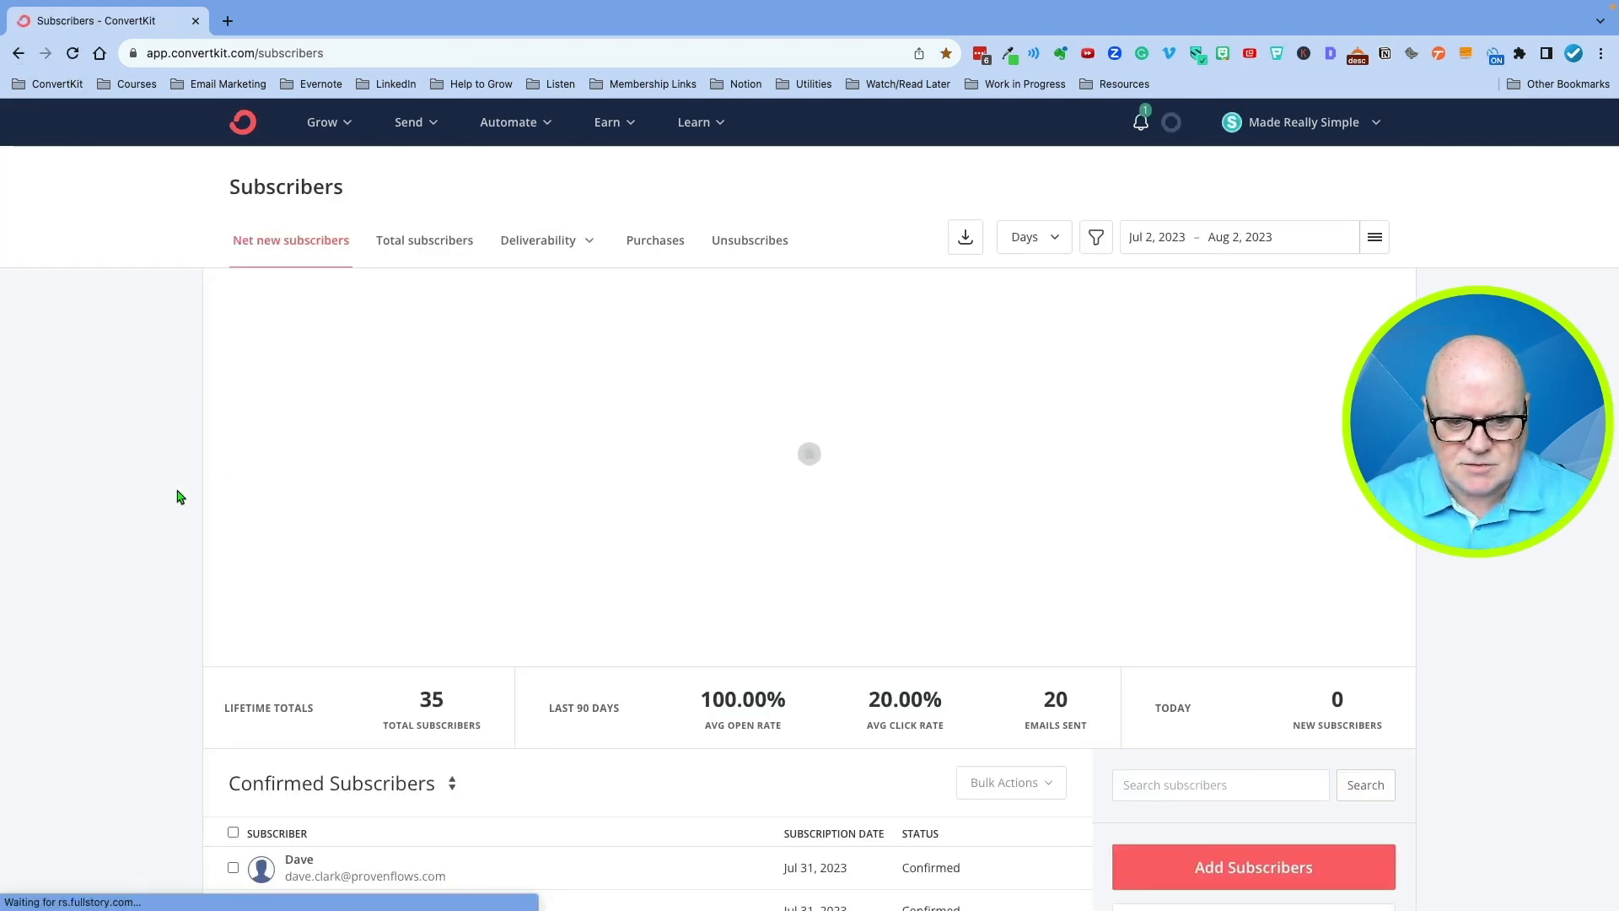
{"action": "scroll", "coordinate": [199, 498], "scroll_direction": "down", "scroll_amount": 4}
{"action": "scroll", "coordinate": [775, 540], "scroll_direction": "down", "scroll_amount": 4}
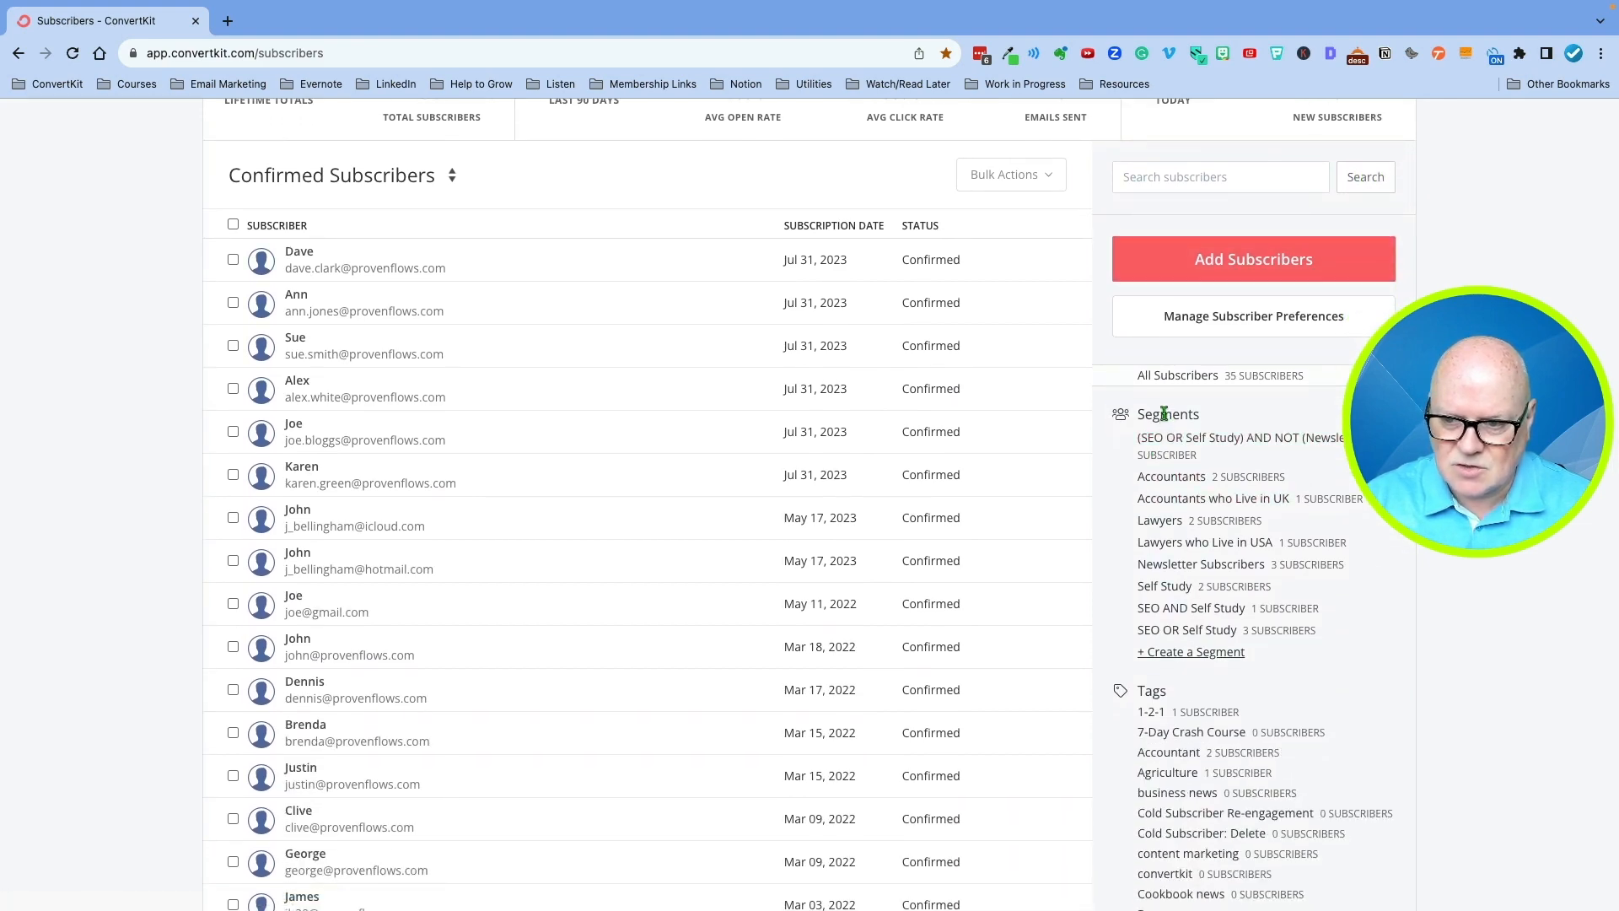
{"action": "scroll", "coordinate": [1201, 691], "scroll_direction": "down", "scroll_amount": 2}
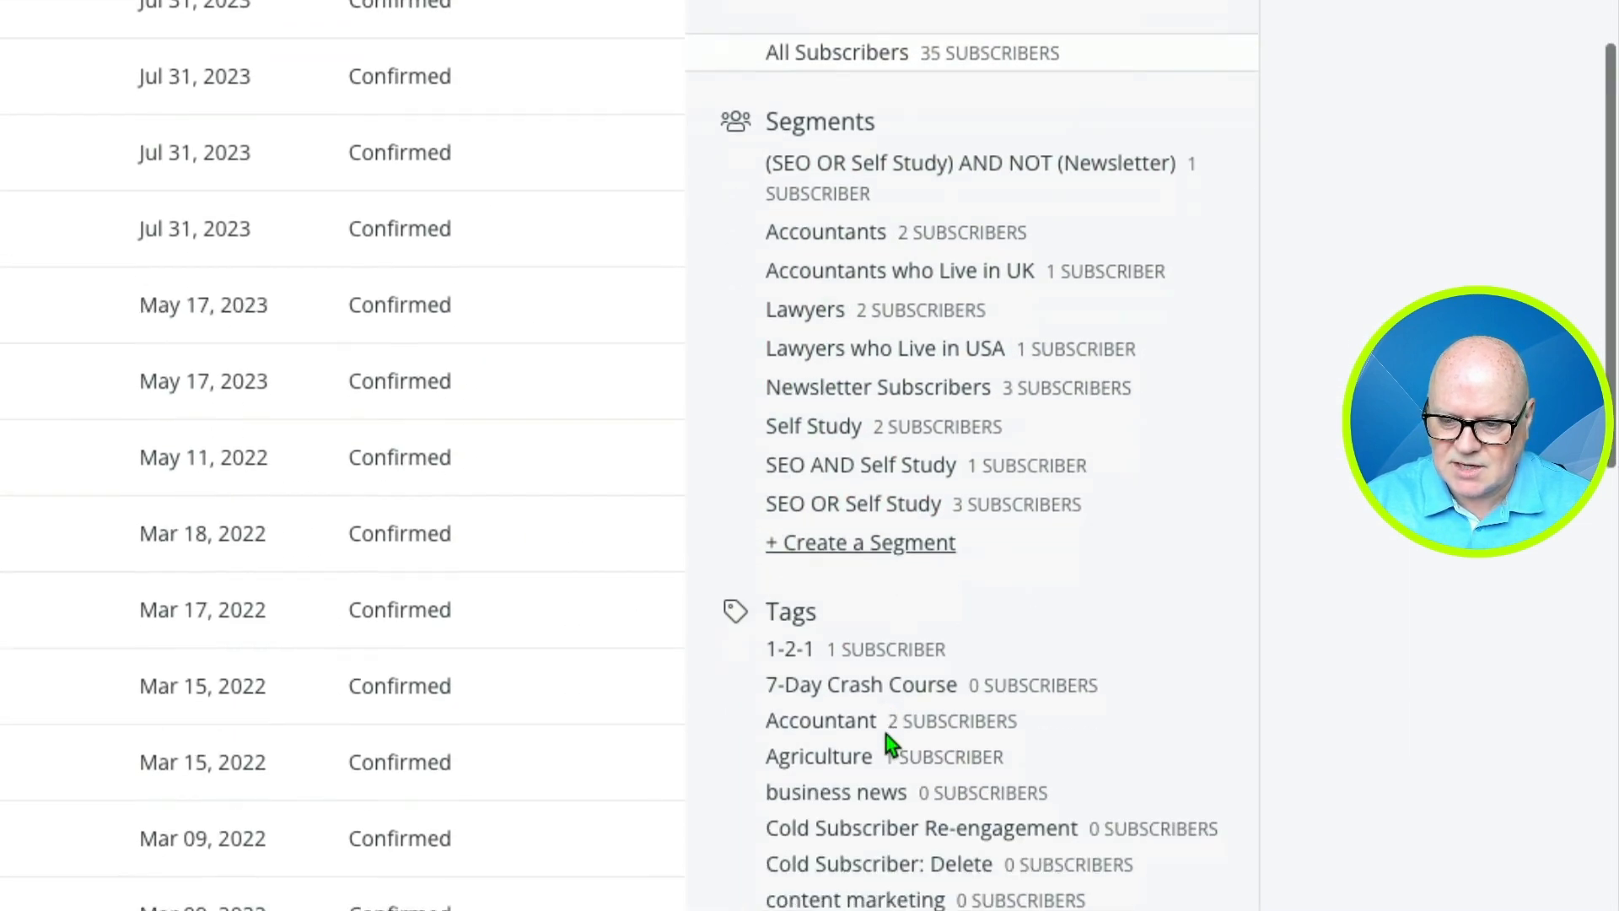
{"action": "scroll", "coordinate": [889, 742], "scroll_direction": "down", "scroll_amount": 7}
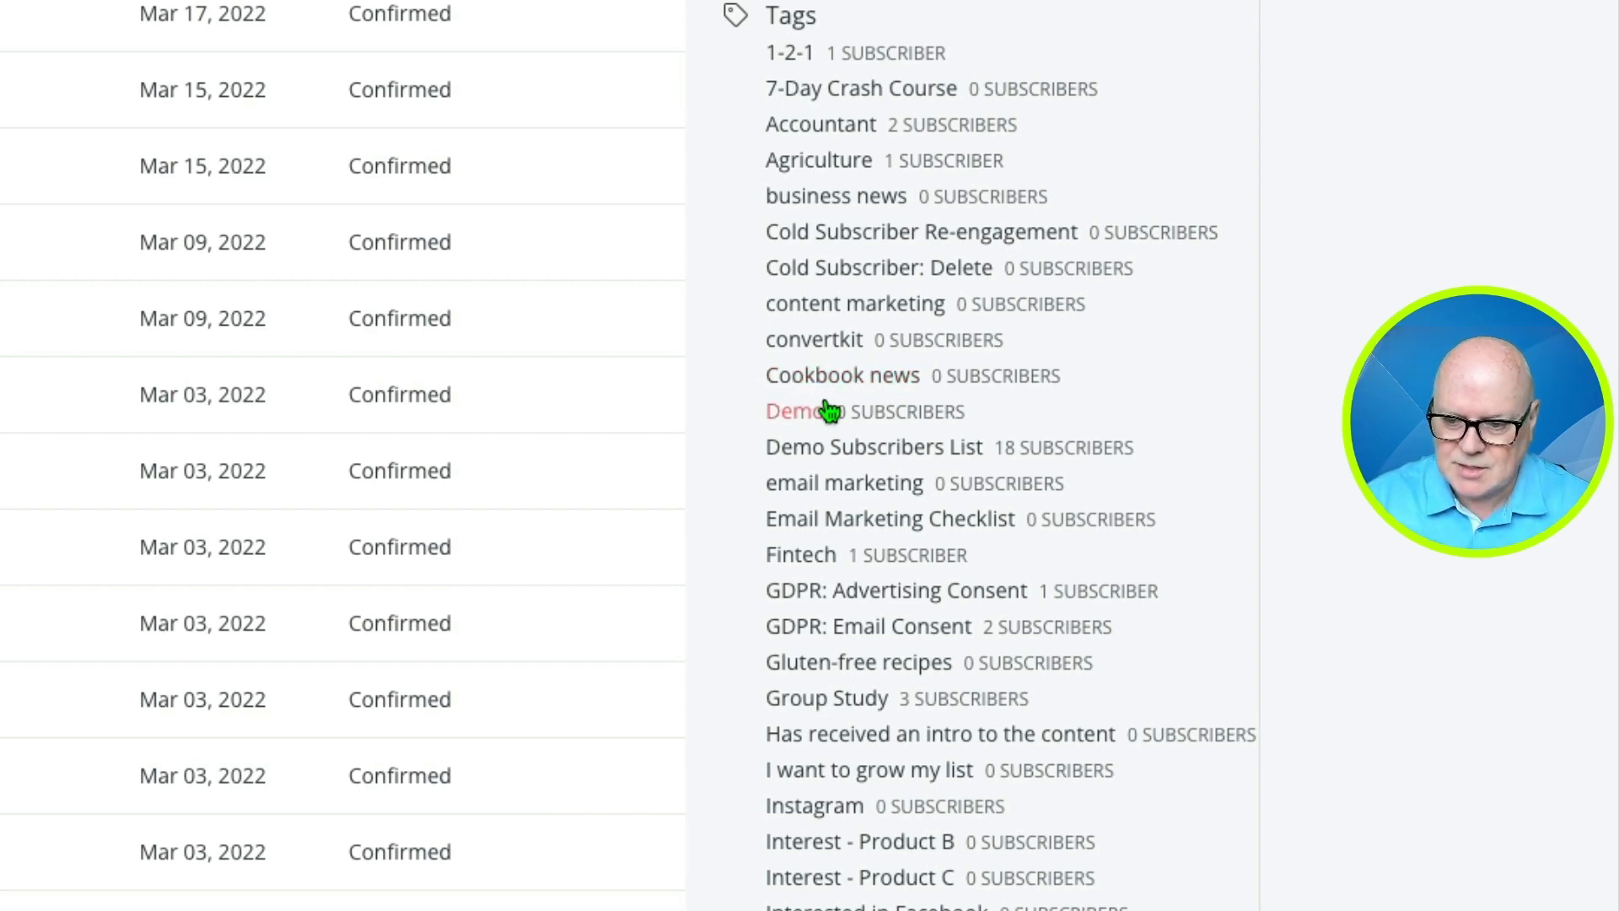
{"action": "scroll", "coordinate": [829, 408], "scroll_direction": "up", "scroll_amount": 3}
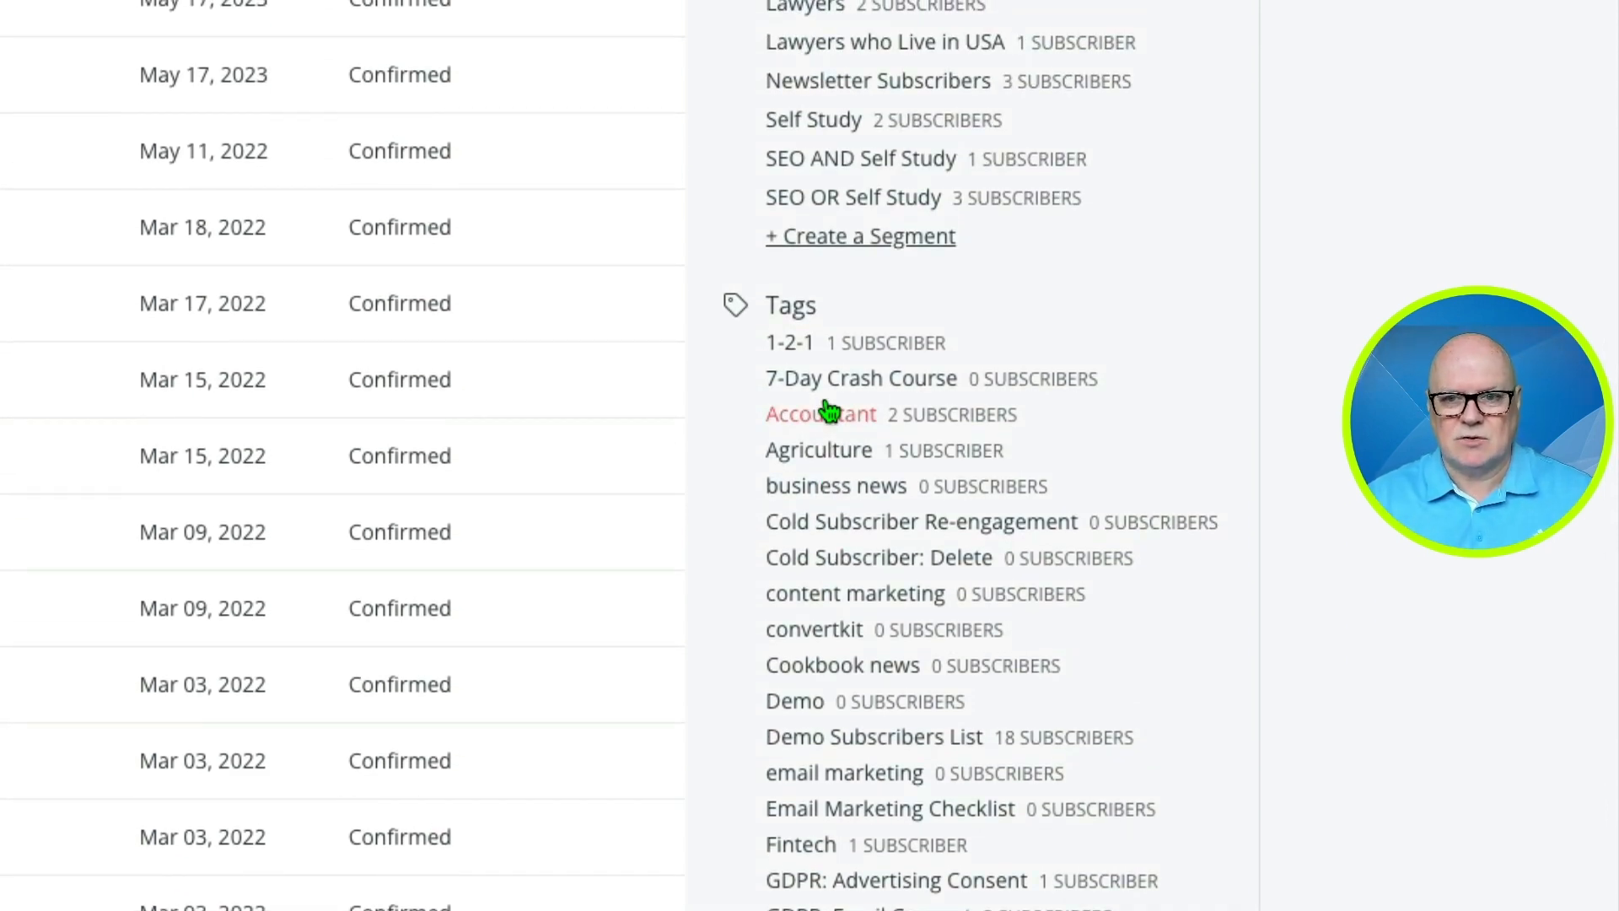
{"action": "scroll", "coordinate": [889, 566], "scroll_direction": "up", "scroll_amount": 6}
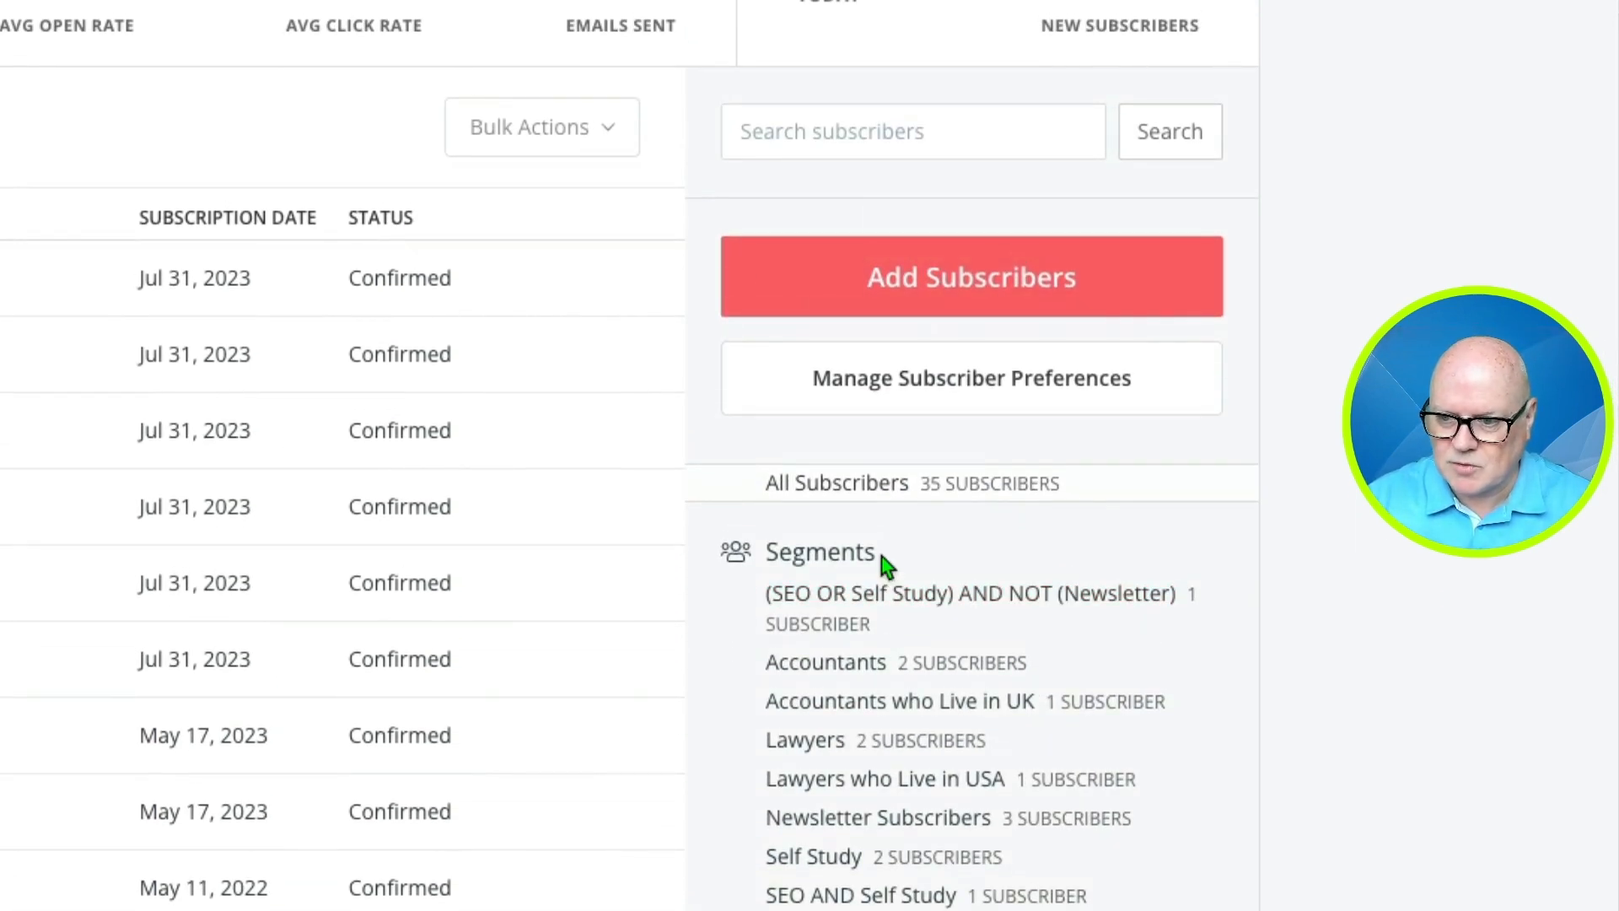
{"action": "scroll", "coordinate": [897, 661], "scroll_direction": "down", "scroll_amount": 7}
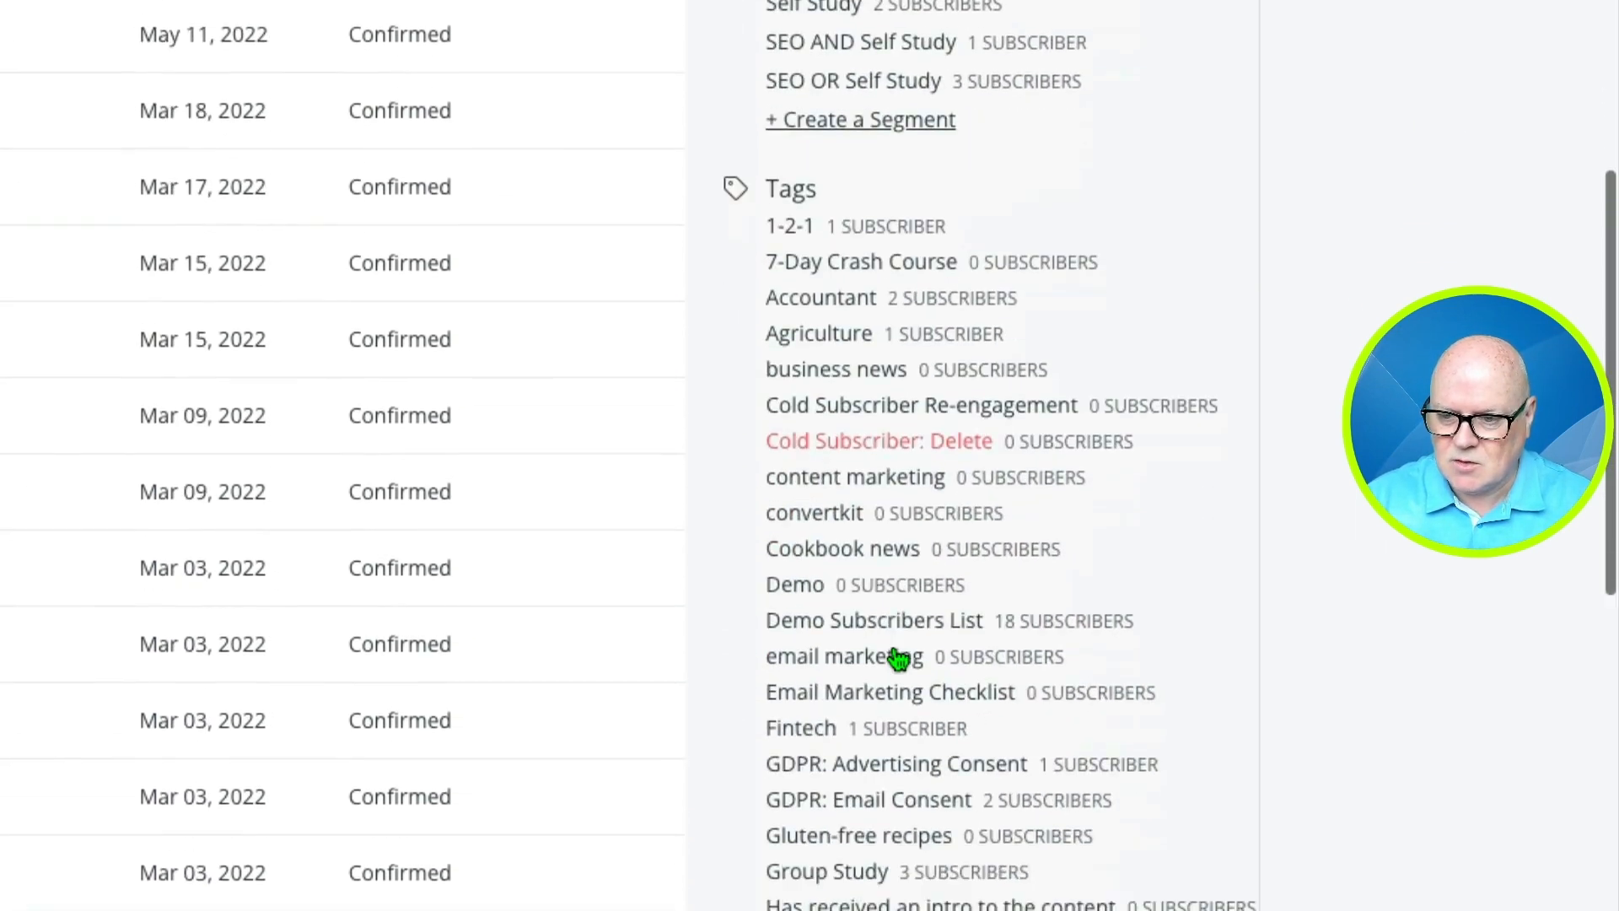
{"action": "scroll", "coordinate": [898, 659], "scroll_direction": "down", "scroll_amount": 7}
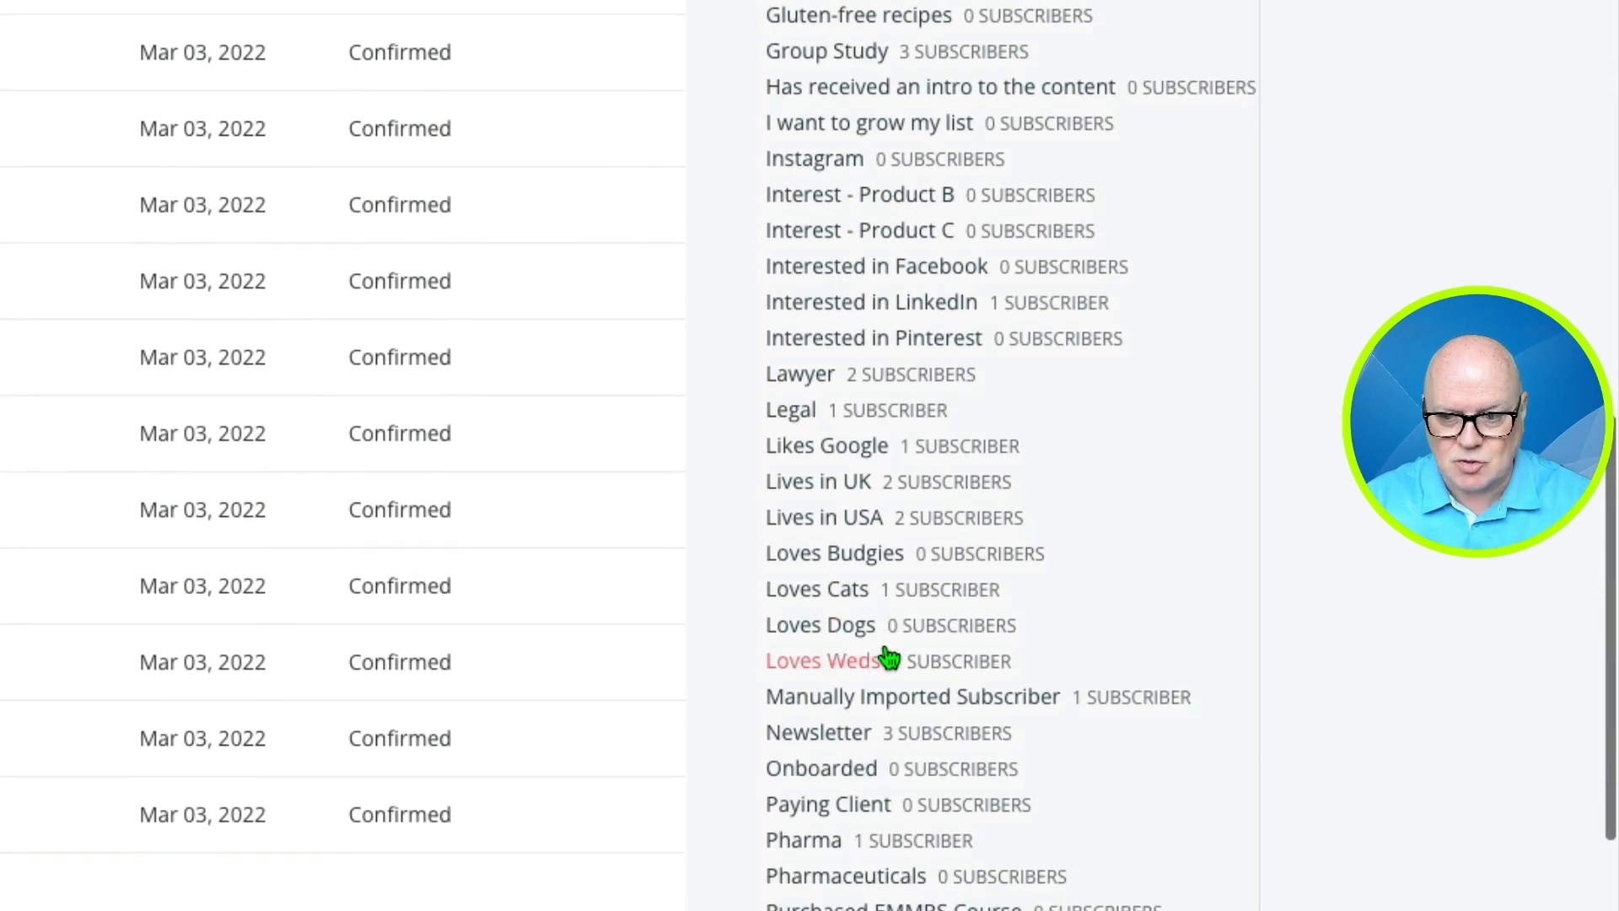
{"action": "scroll", "coordinate": [893, 658], "scroll_direction": "up", "scroll_amount": 12}
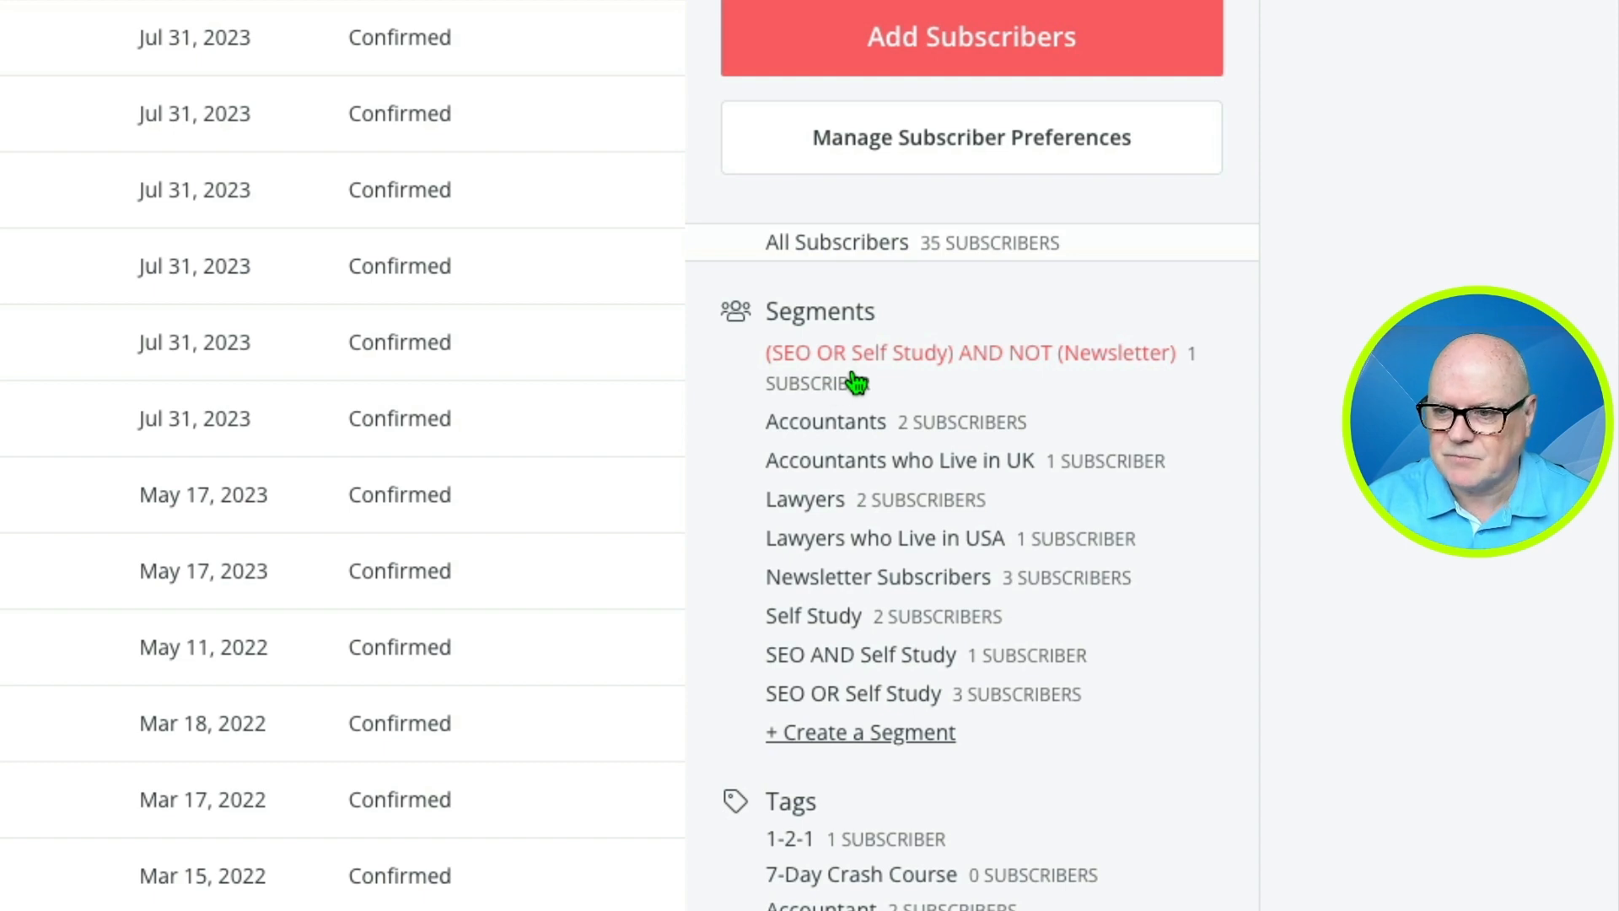
Open the subscriber preferences, look through the Email Marketing, Solopreneur Business Strategies, ConvertKit and Business News topics of interest, and close them.
{"action": "scroll", "coordinate": [856, 387], "scroll_direction": "up", "scroll_amount": 3}
{"action": "scroll", "coordinate": [1003, 413], "scroll_direction": "up", "scroll_amount": 1}
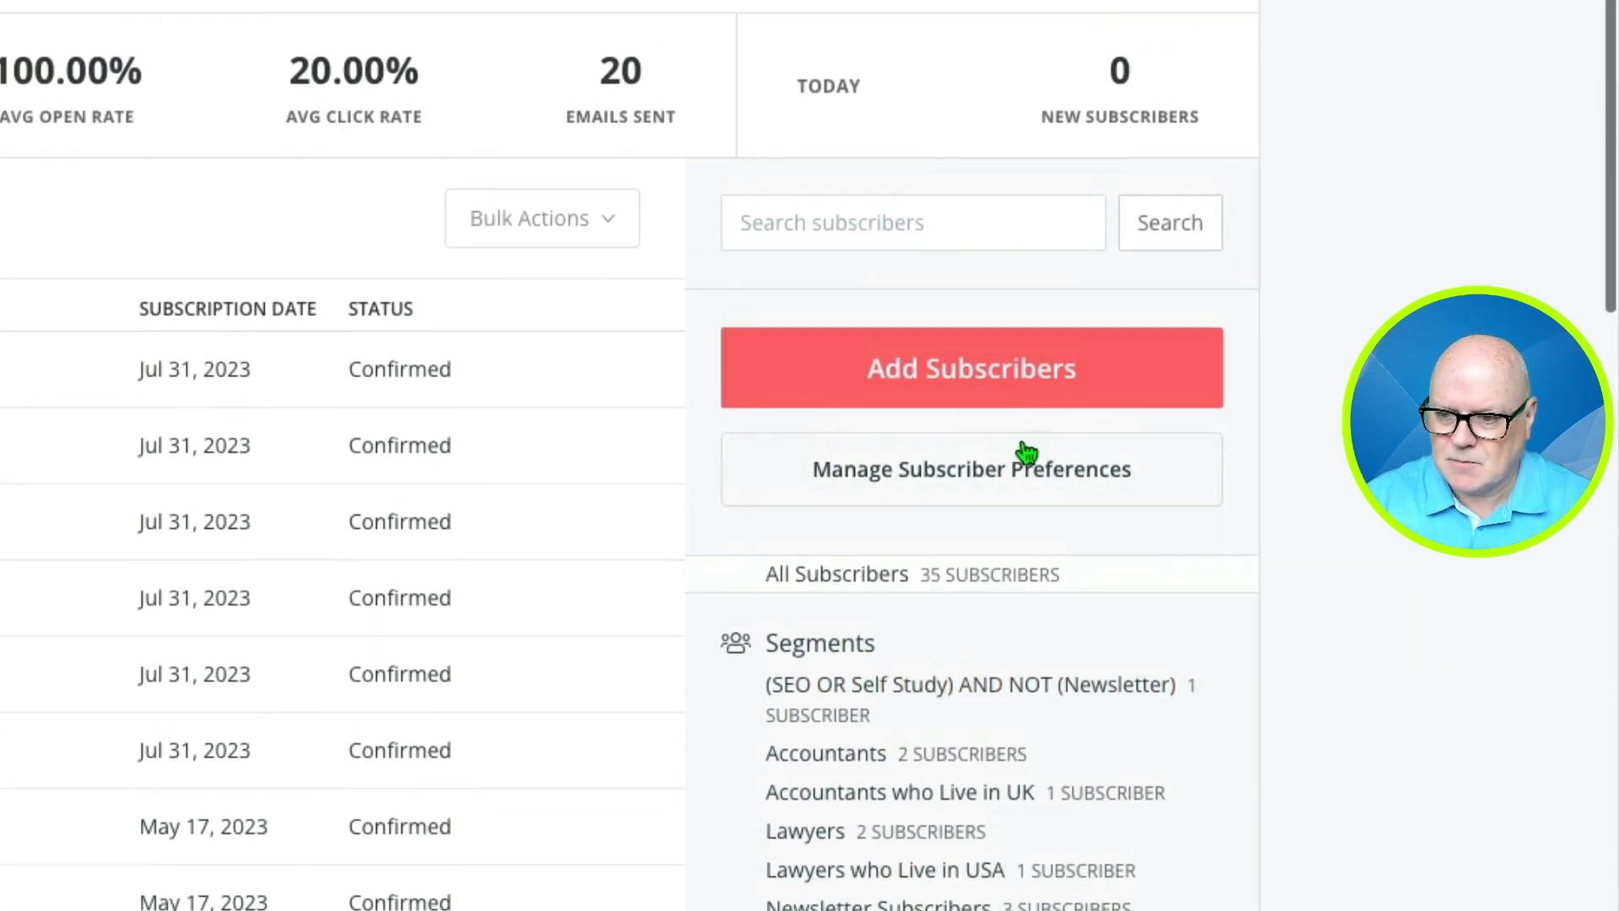
{"action": "left_click", "coordinate": [962, 473]}
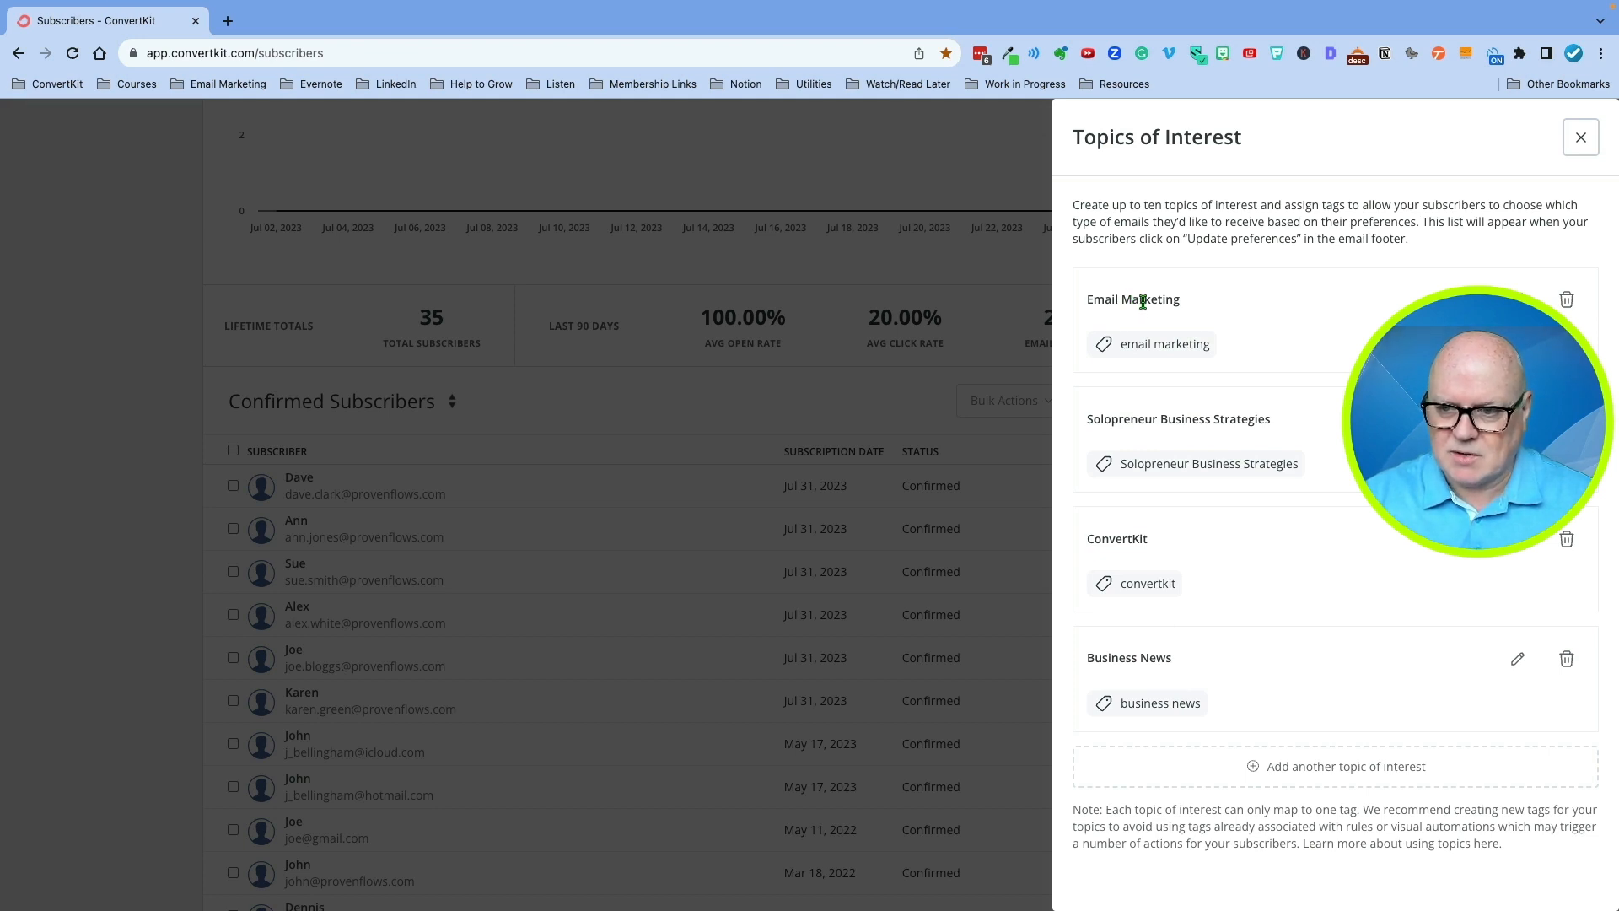
{"action": "left_click_drag", "start_coordinate": [1185, 305], "coordinate": [1085, 299]}
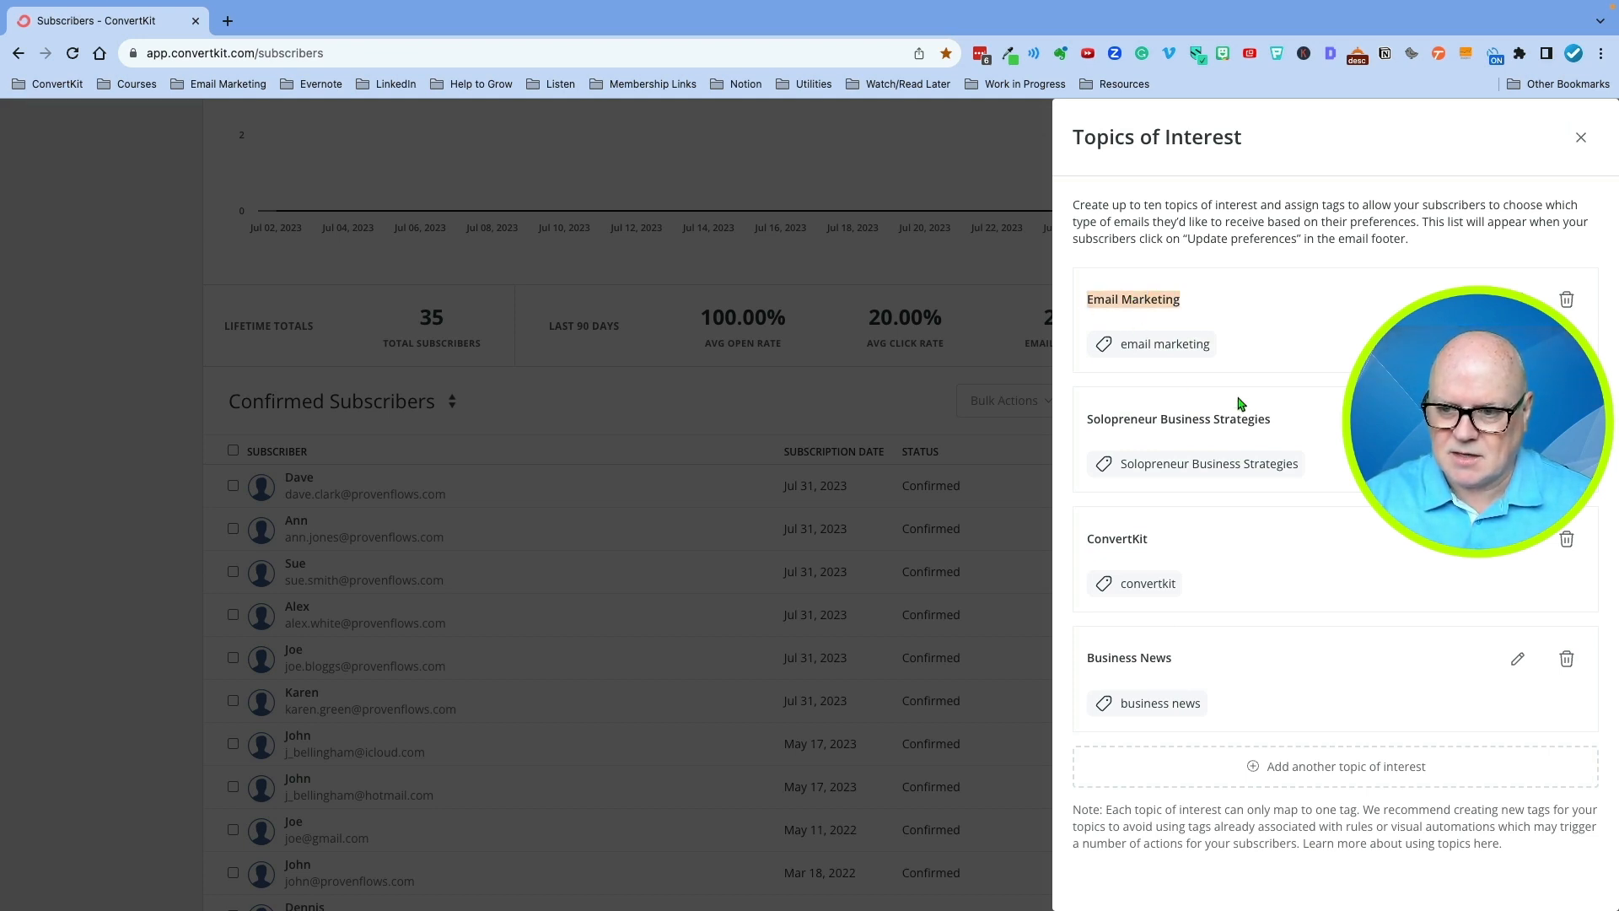
{"action": "left_click_drag", "start_coordinate": [1280, 420], "coordinate": [1093, 412]}
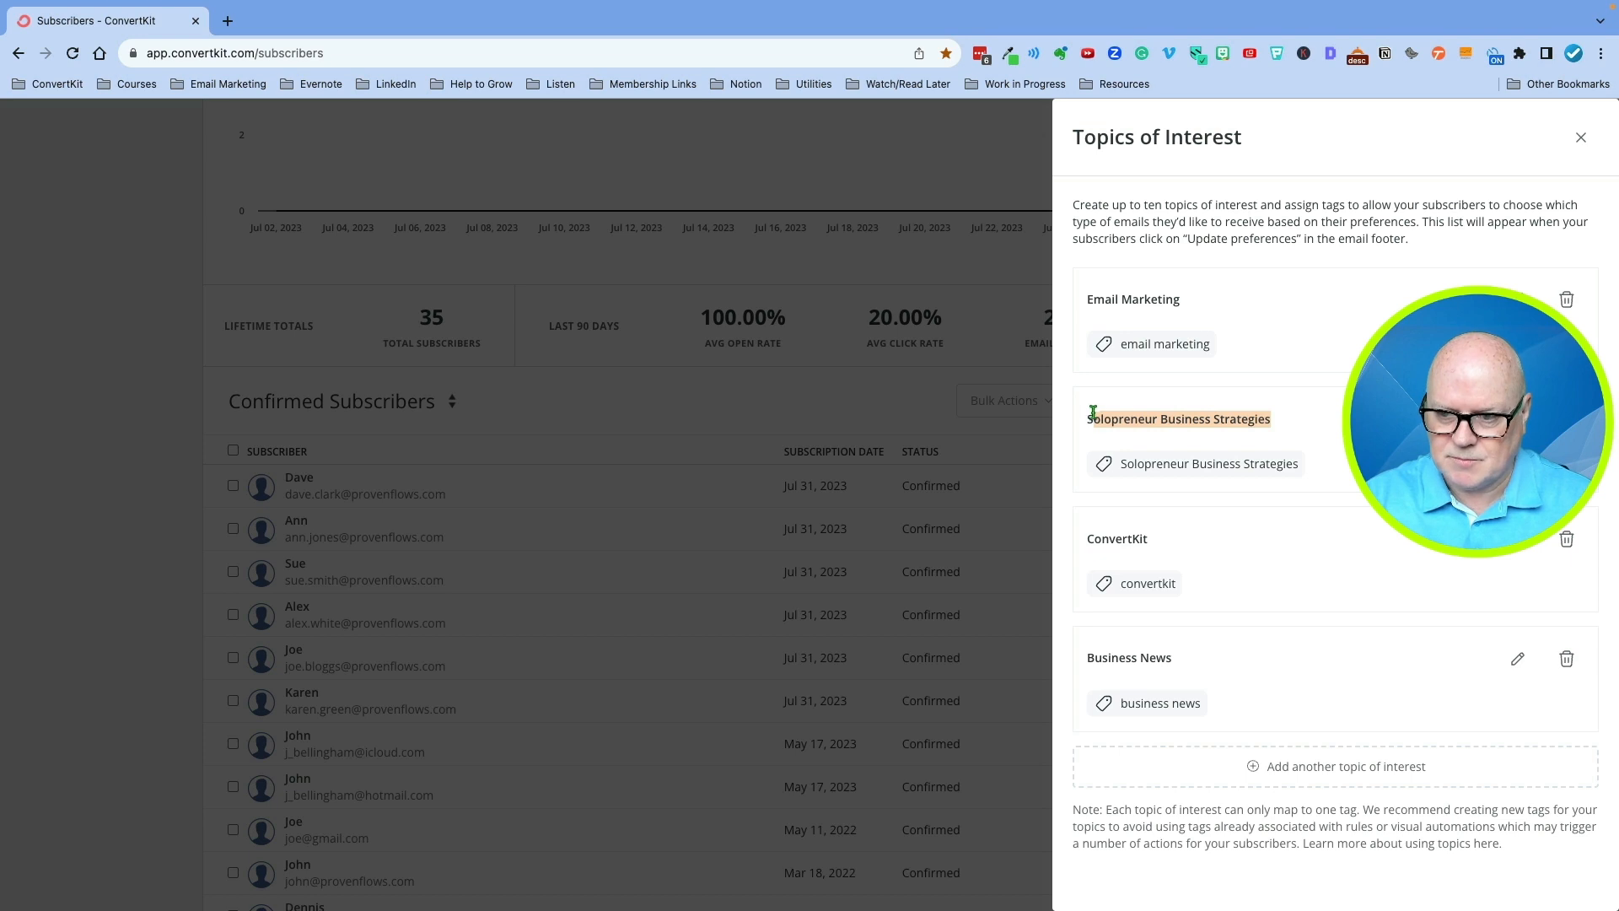
{"action": "left_click_drag", "start_coordinate": [1158, 541], "coordinate": [1089, 541]}
{"action": "left_click", "coordinate": [1122, 544]}
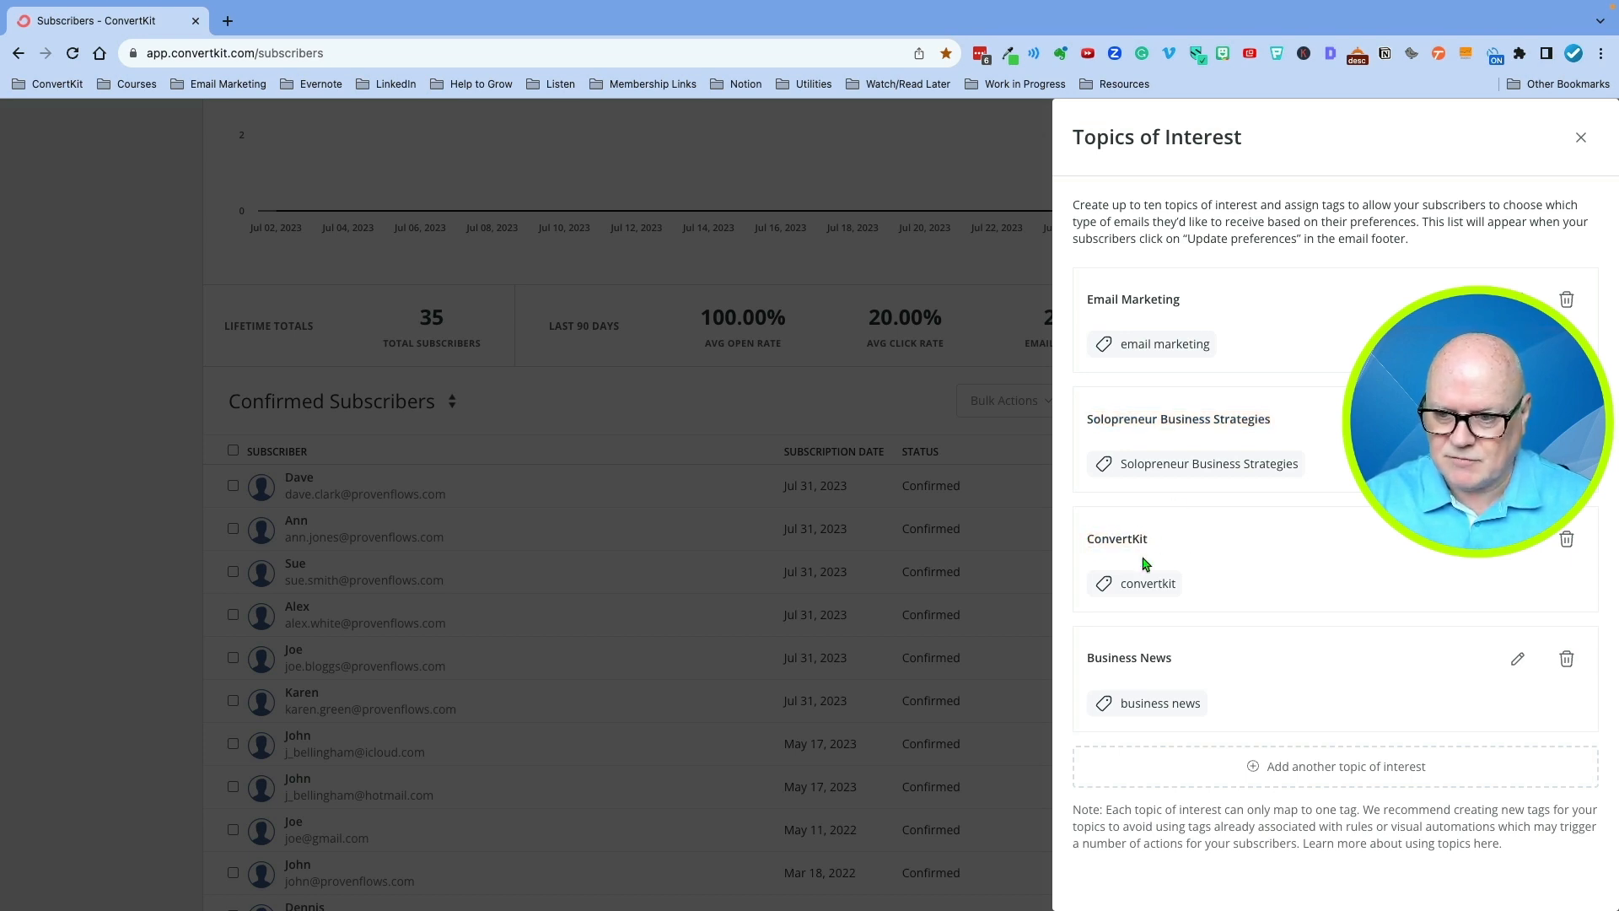
{"action": "left_click_drag", "start_coordinate": [1179, 663], "coordinate": [1084, 663]}
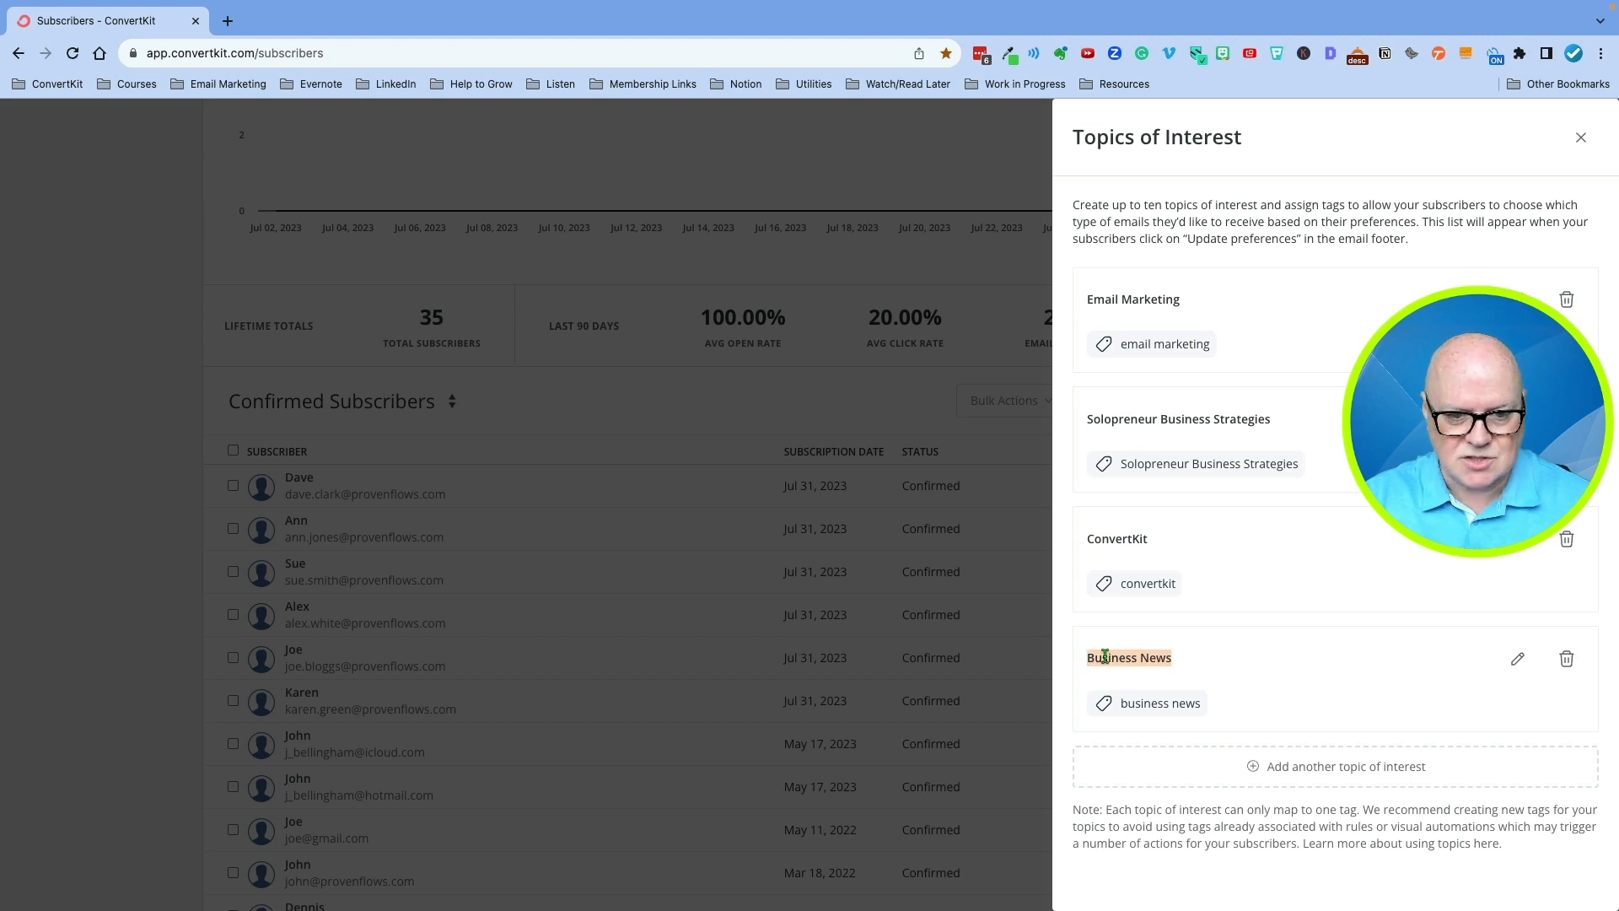
{"action": "left_click", "coordinate": [1185, 655]}
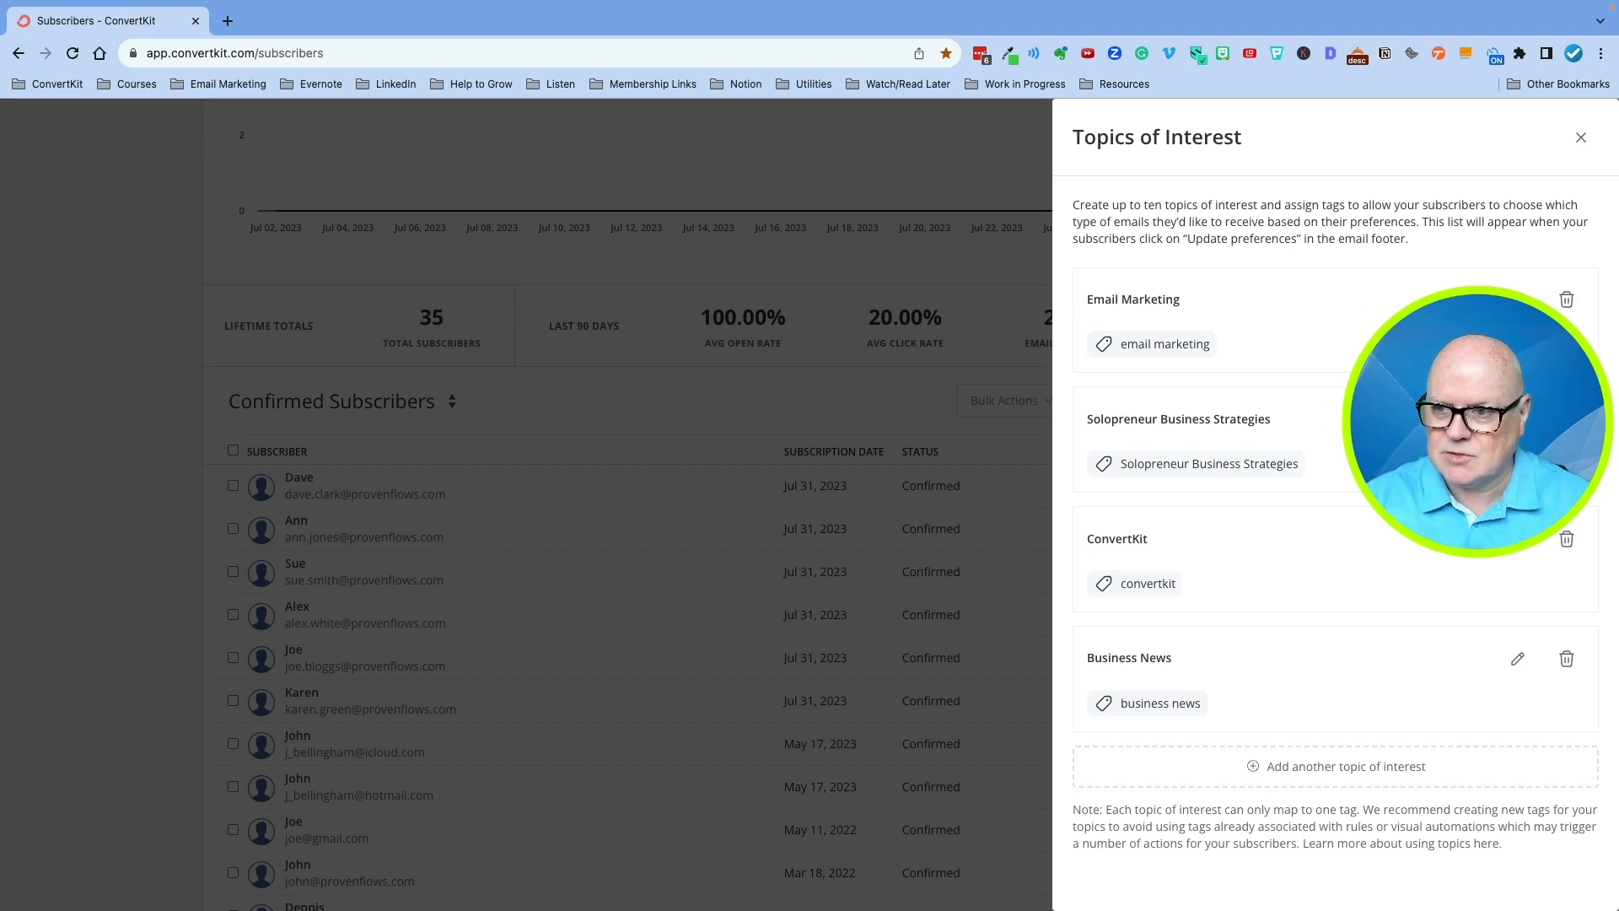
{"action": "left_click", "coordinate": [1580, 139]}
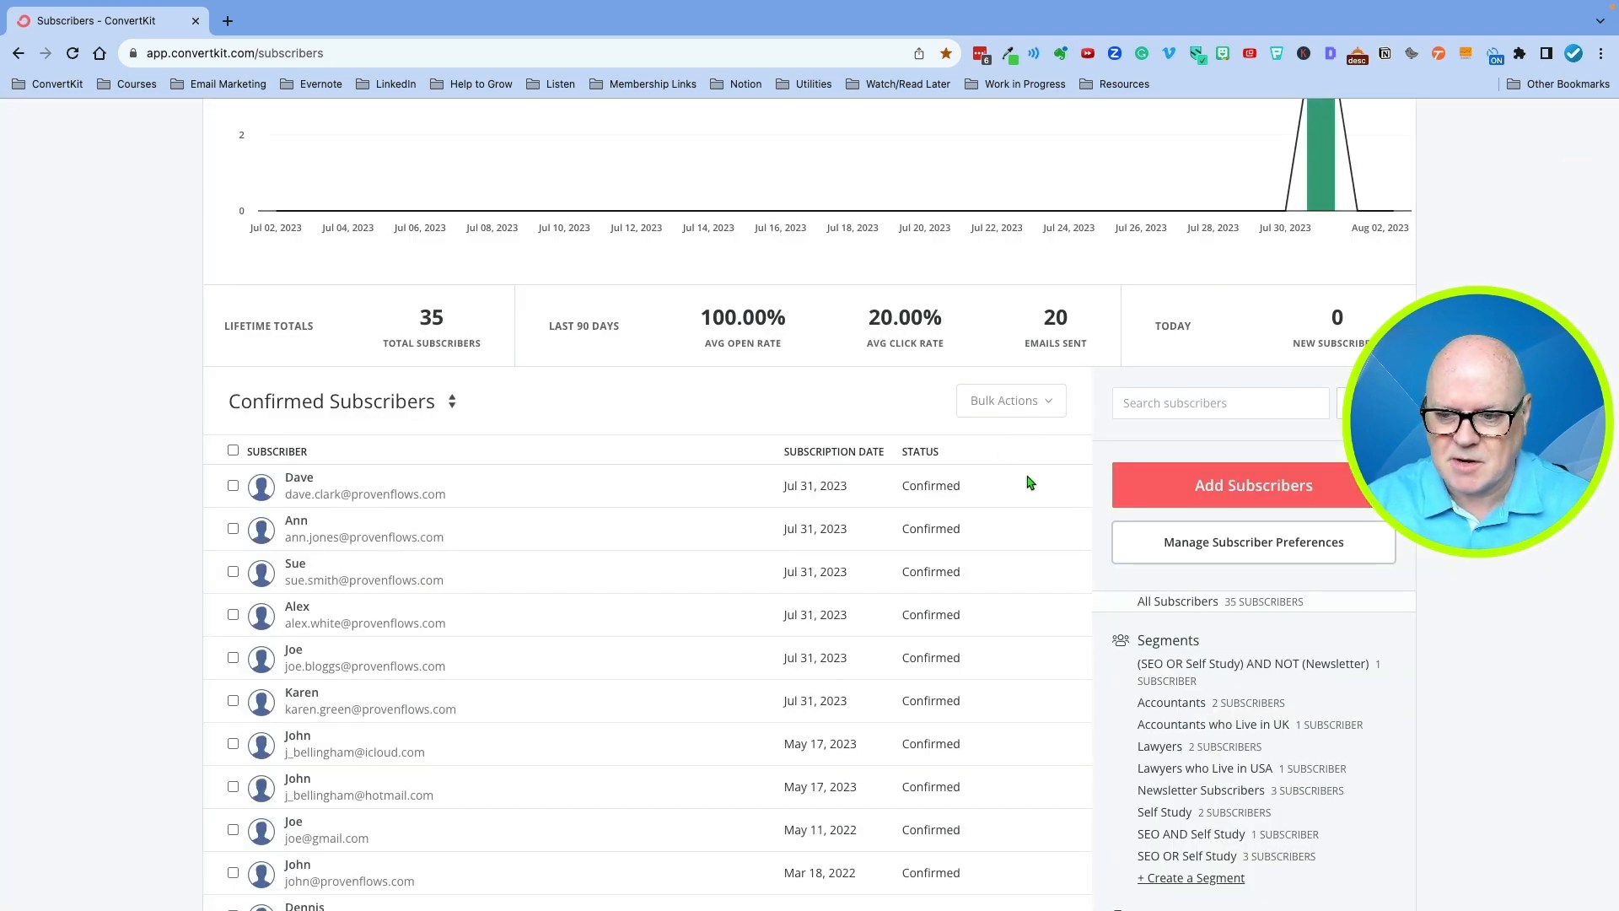
Look over the Subscribers page once more, from the net new subscribers chart to the end of the subscriber and tag lists.
{"action": "scroll", "coordinate": [1058, 560], "scroll_direction": "up", "scroll_amount": 5}
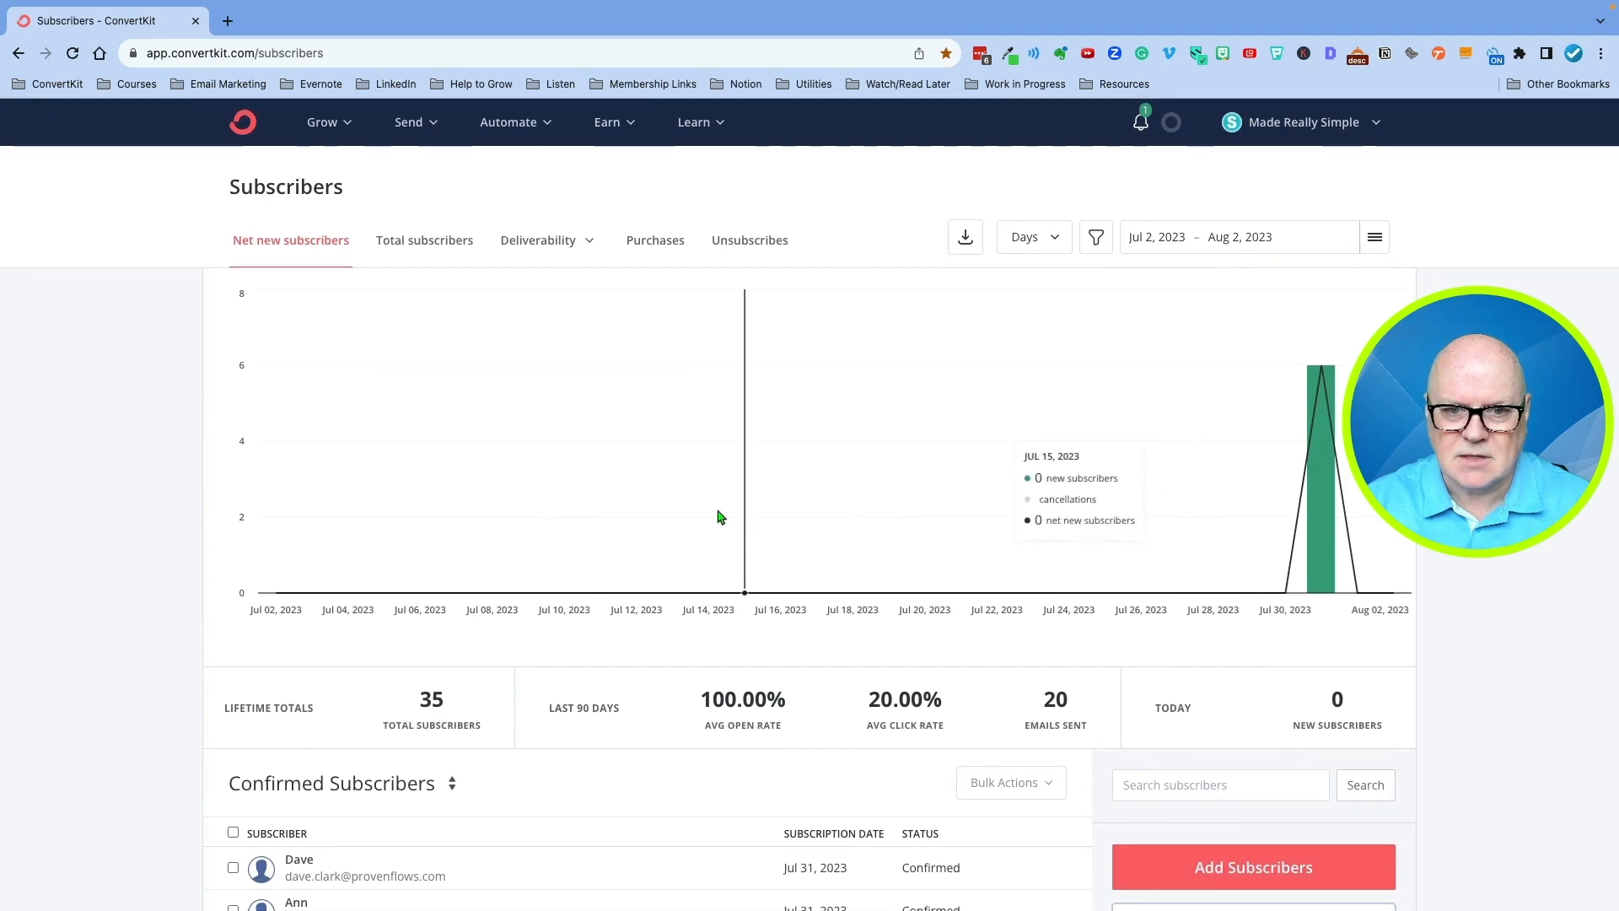
{"action": "scroll", "coordinate": [494, 464], "scroll_direction": "down", "scroll_amount": 2}
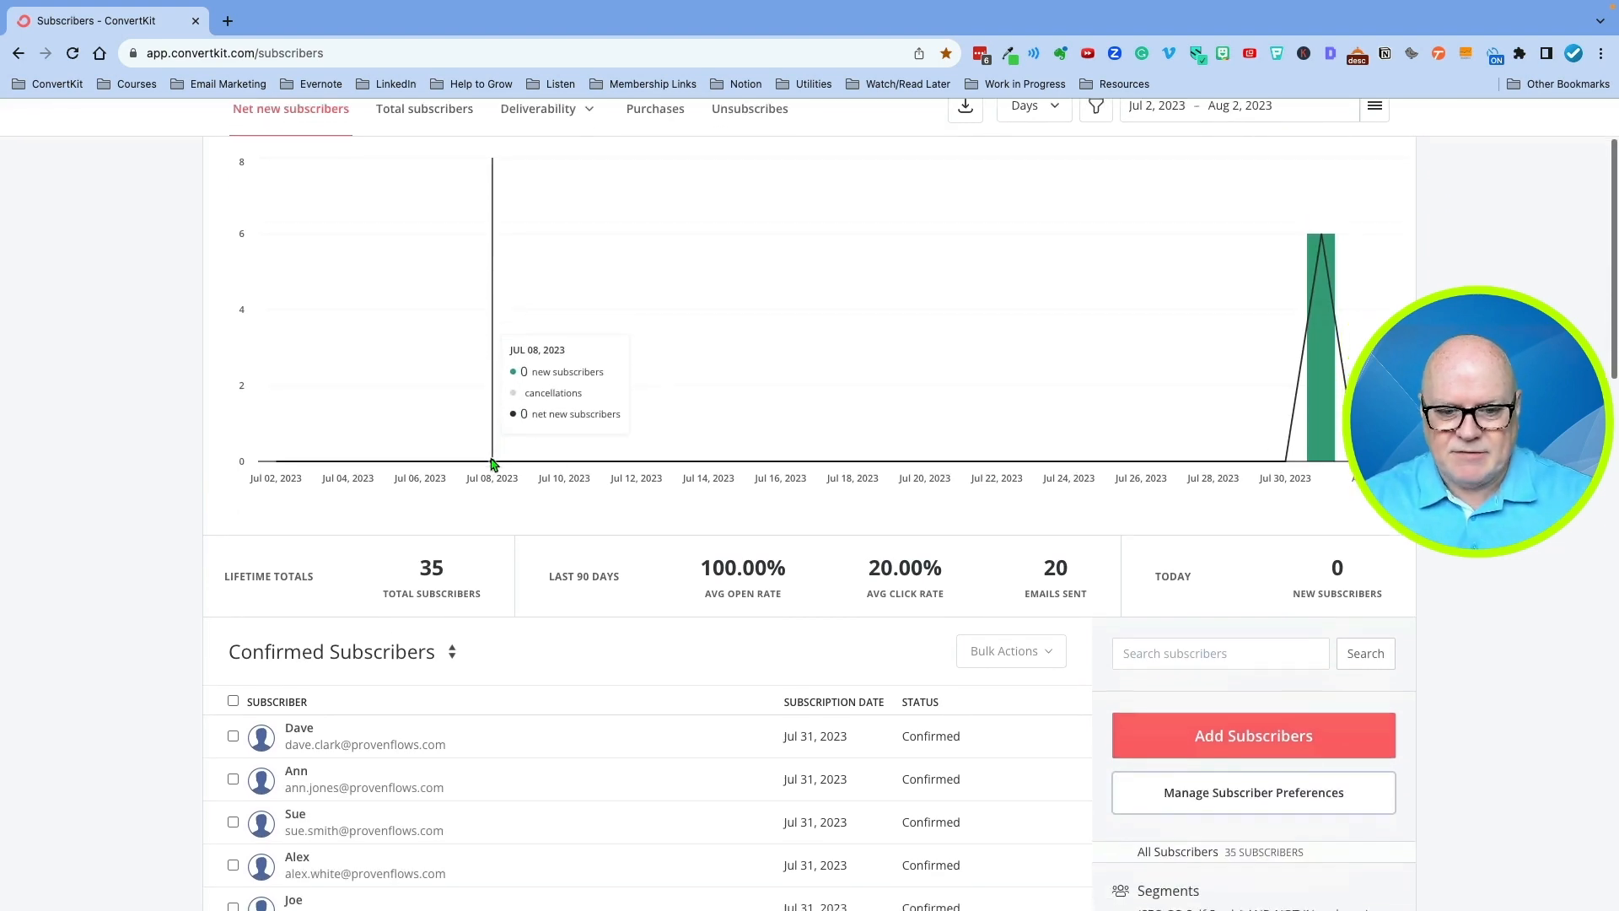
{"action": "scroll", "coordinate": [493, 464], "scroll_direction": "down", "scroll_amount": 15}
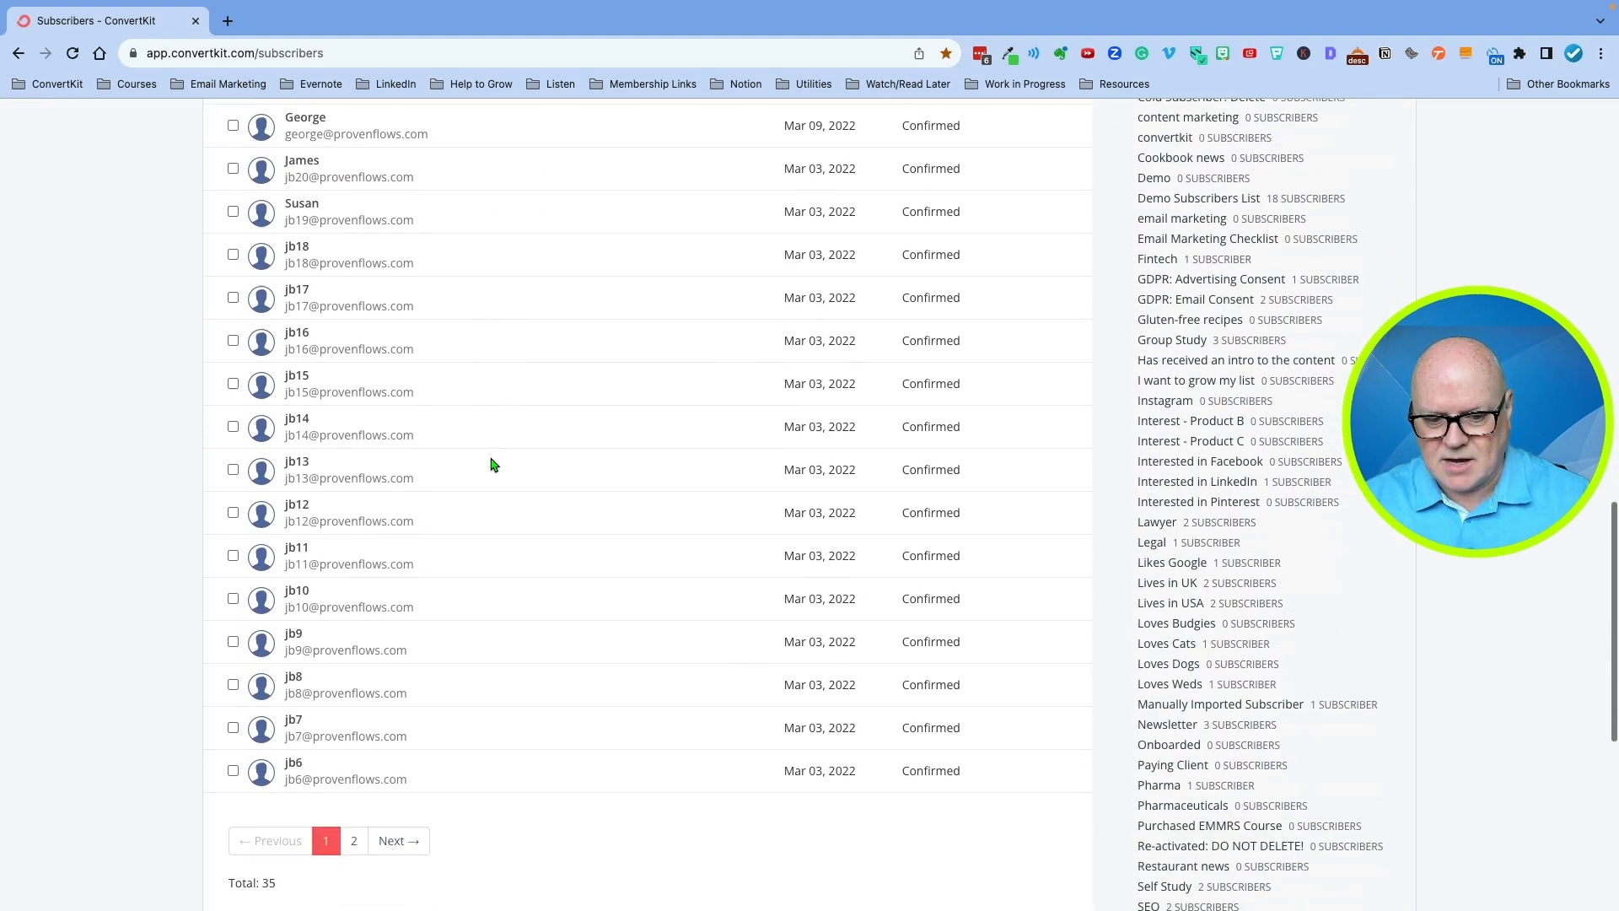
{"action": "scroll", "coordinate": [493, 463], "scroll_direction": "down", "scroll_amount": 5}
{"action": "scroll", "coordinate": [493, 464], "scroll_direction": "up", "scroll_amount": 8}
{"action": "scroll", "coordinate": [493, 464], "scroll_direction": "down", "scroll_amount": 6}
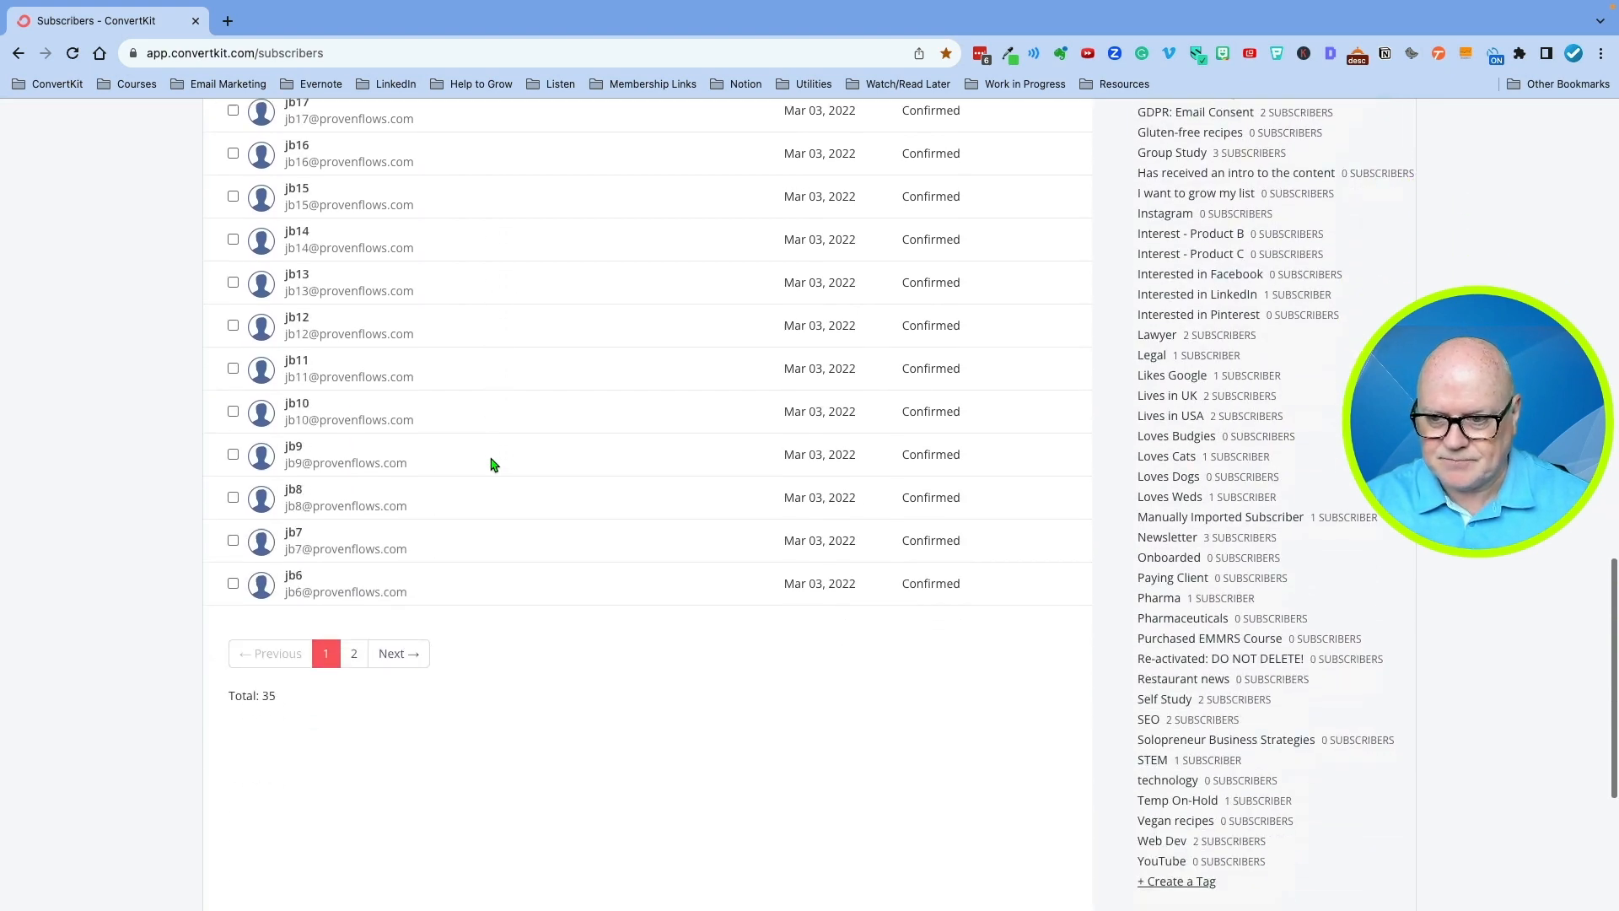
{"action": "scroll", "coordinate": [493, 464], "scroll_direction": "up", "scroll_amount": 20}
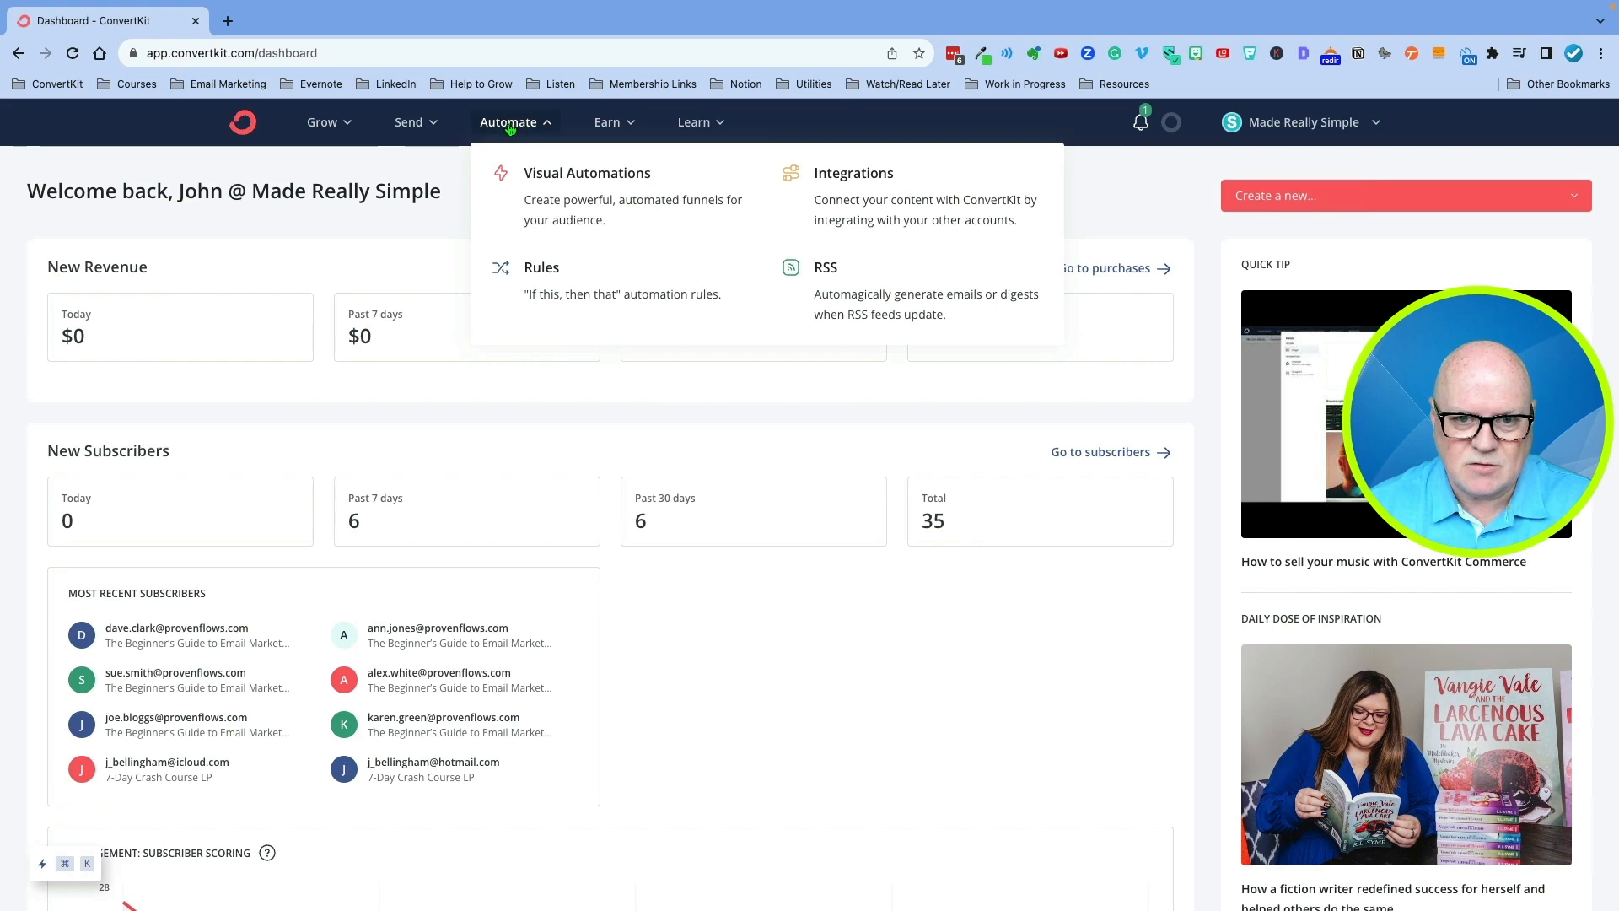
Open Visual Automations, browse the templates for a new automation, and start an empty automation from scratch.
{"action": "left_click", "coordinate": [596, 194]}
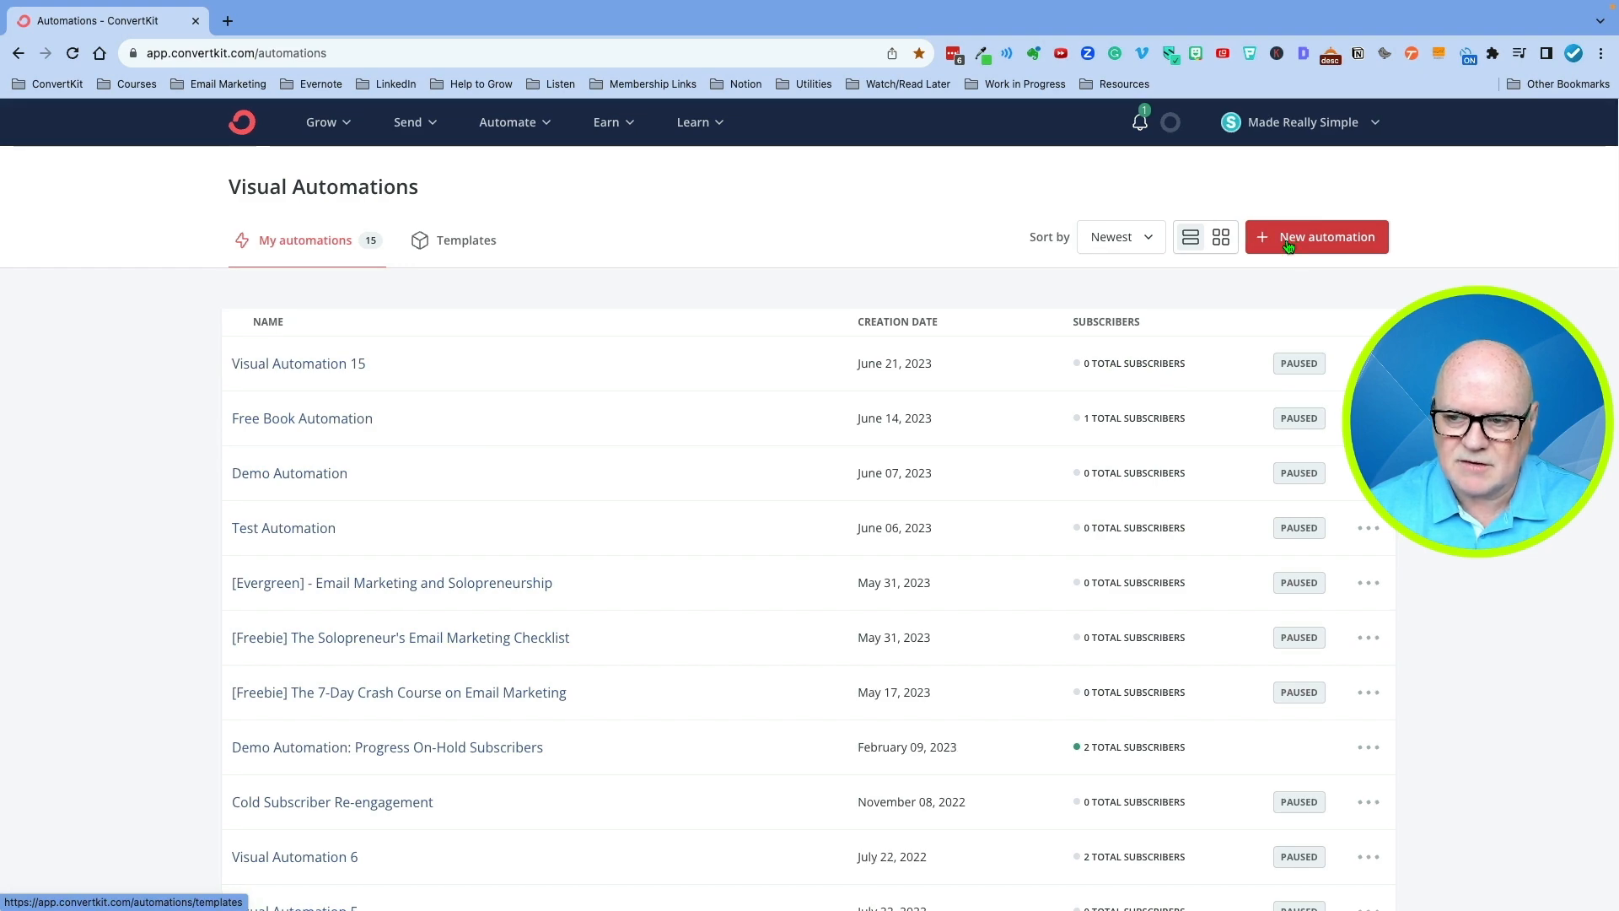
{"action": "left_click", "coordinate": [1289, 240]}
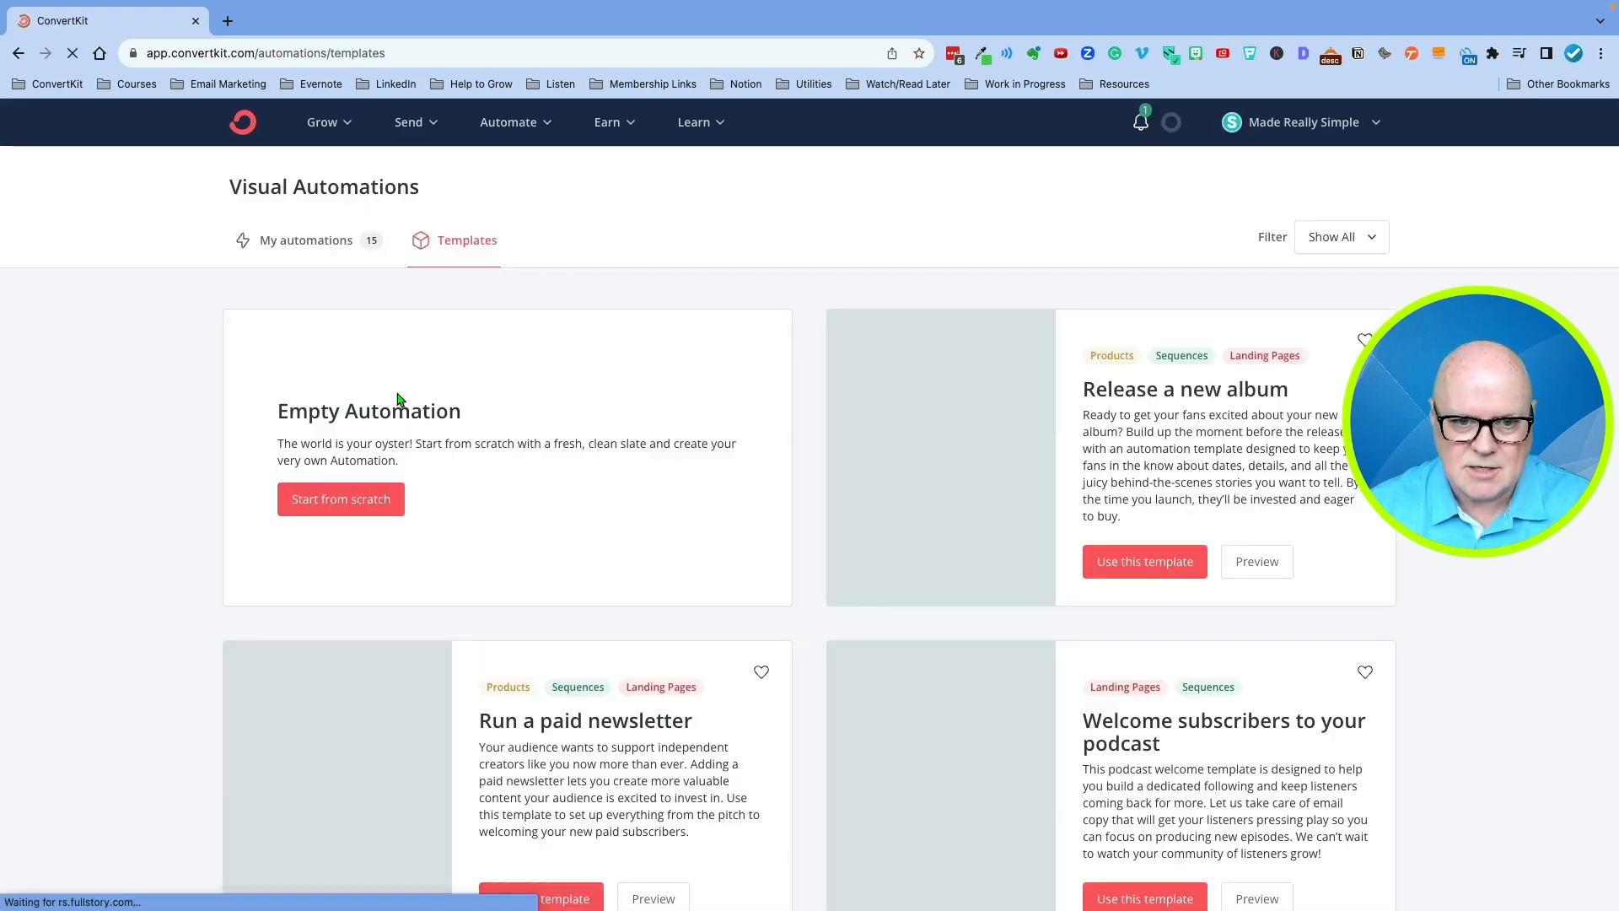
{"action": "scroll", "coordinate": [802, 571], "scroll_direction": "down", "scroll_amount": 10}
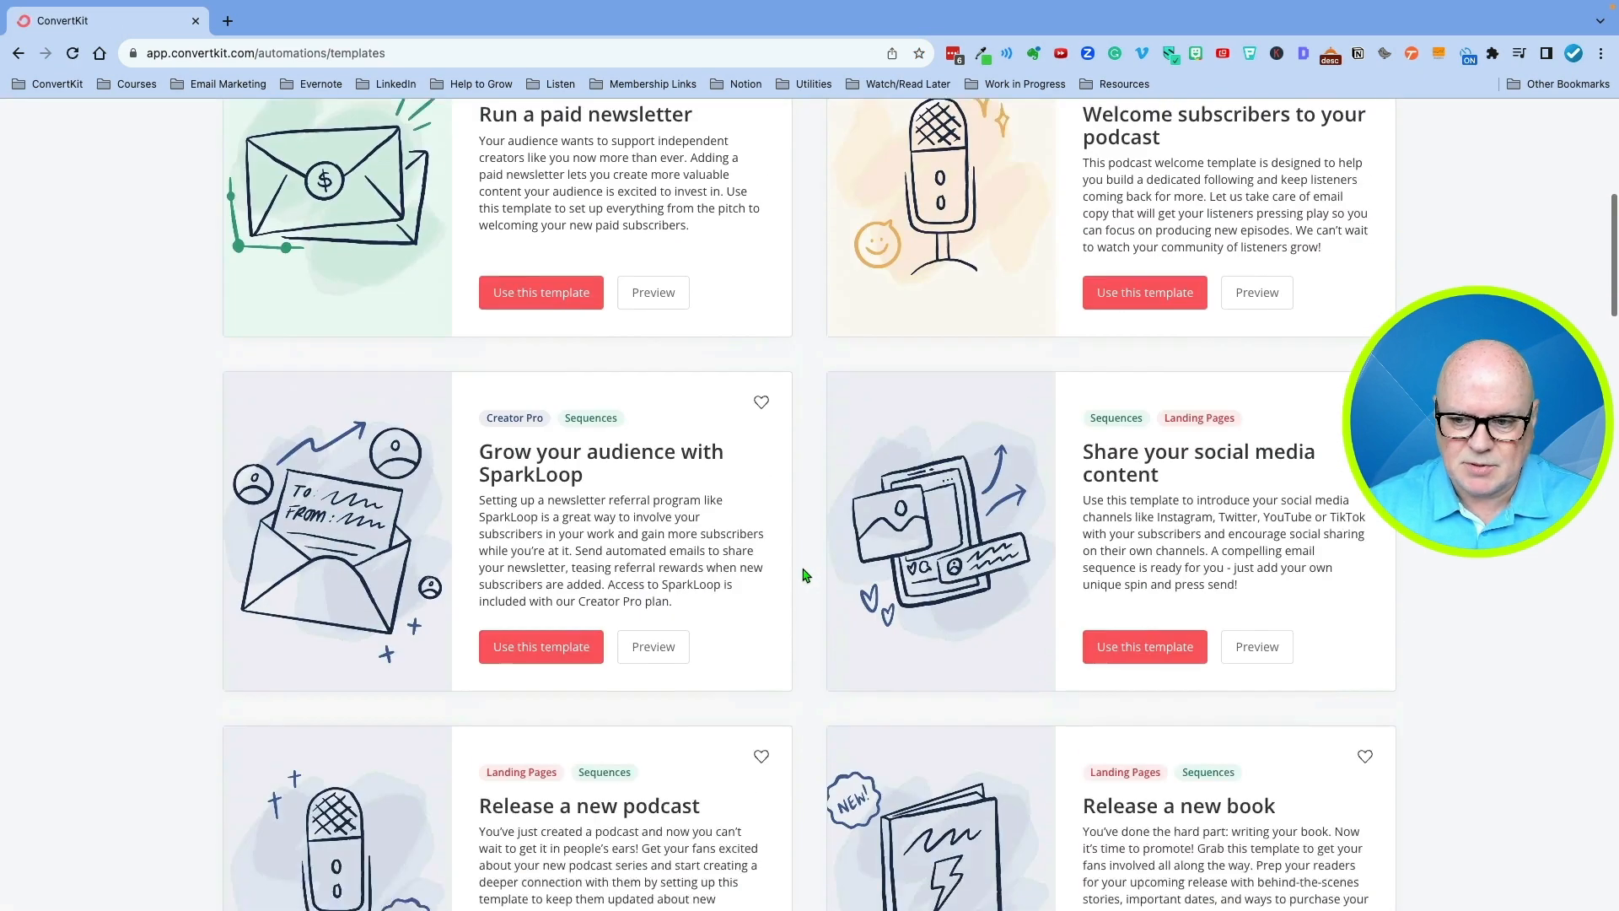
{"action": "scroll", "coordinate": [804, 575], "scroll_direction": "down", "scroll_amount": 20}
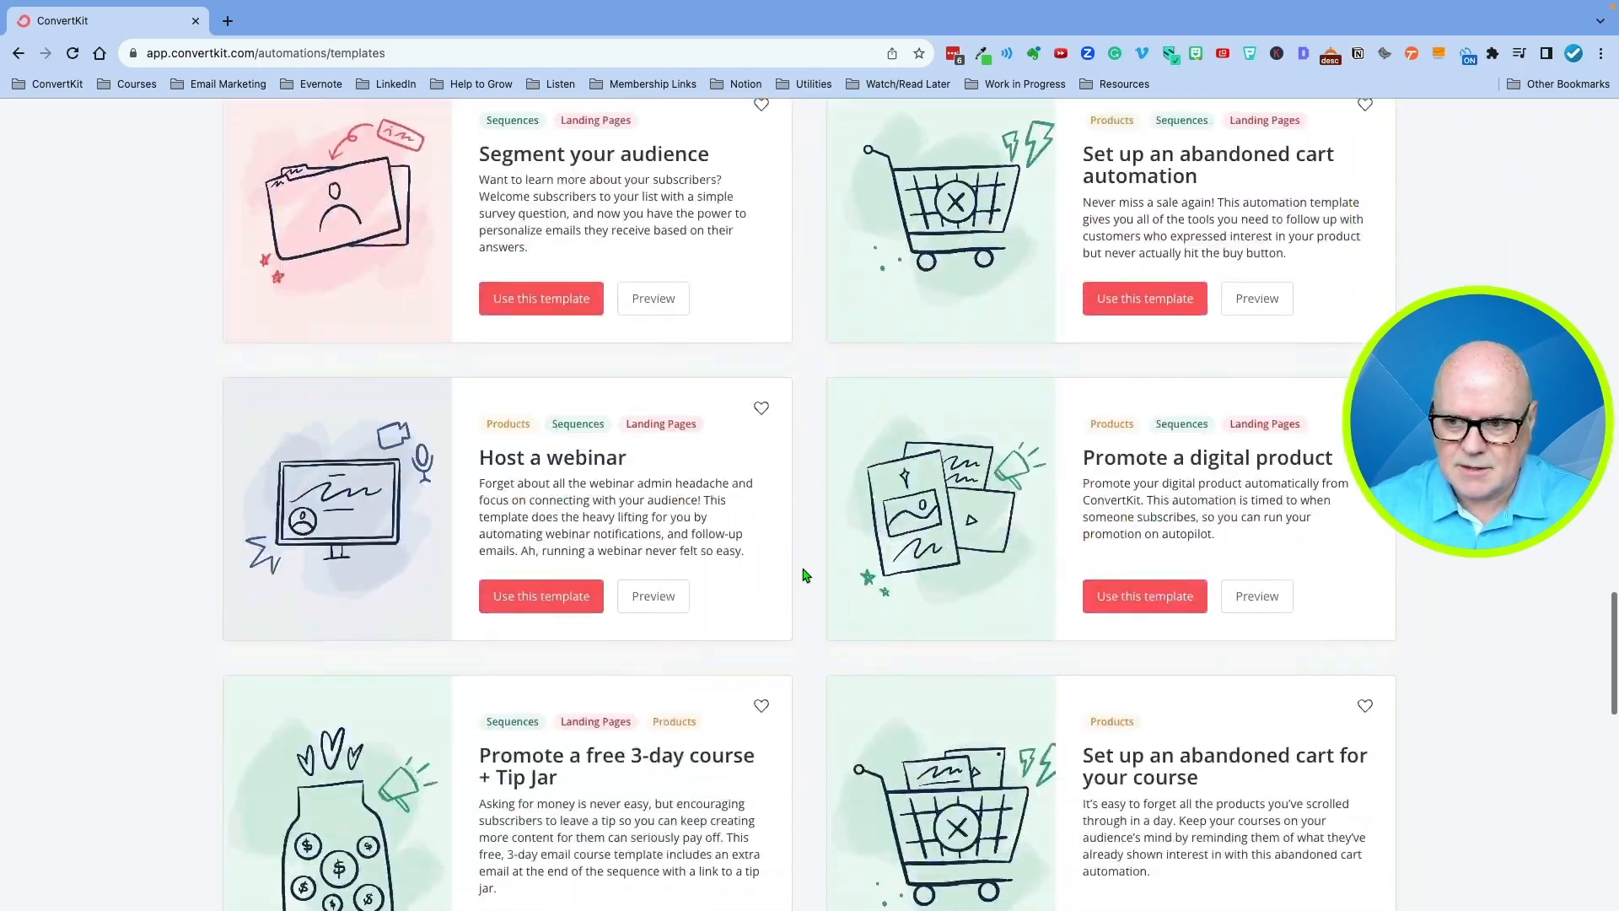
{"action": "scroll", "coordinate": [804, 575], "scroll_direction": "down", "scroll_amount": 12}
{"action": "scroll", "coordinate": [805, 575], "scroll_direction": "up", "scroll_amount": 20}
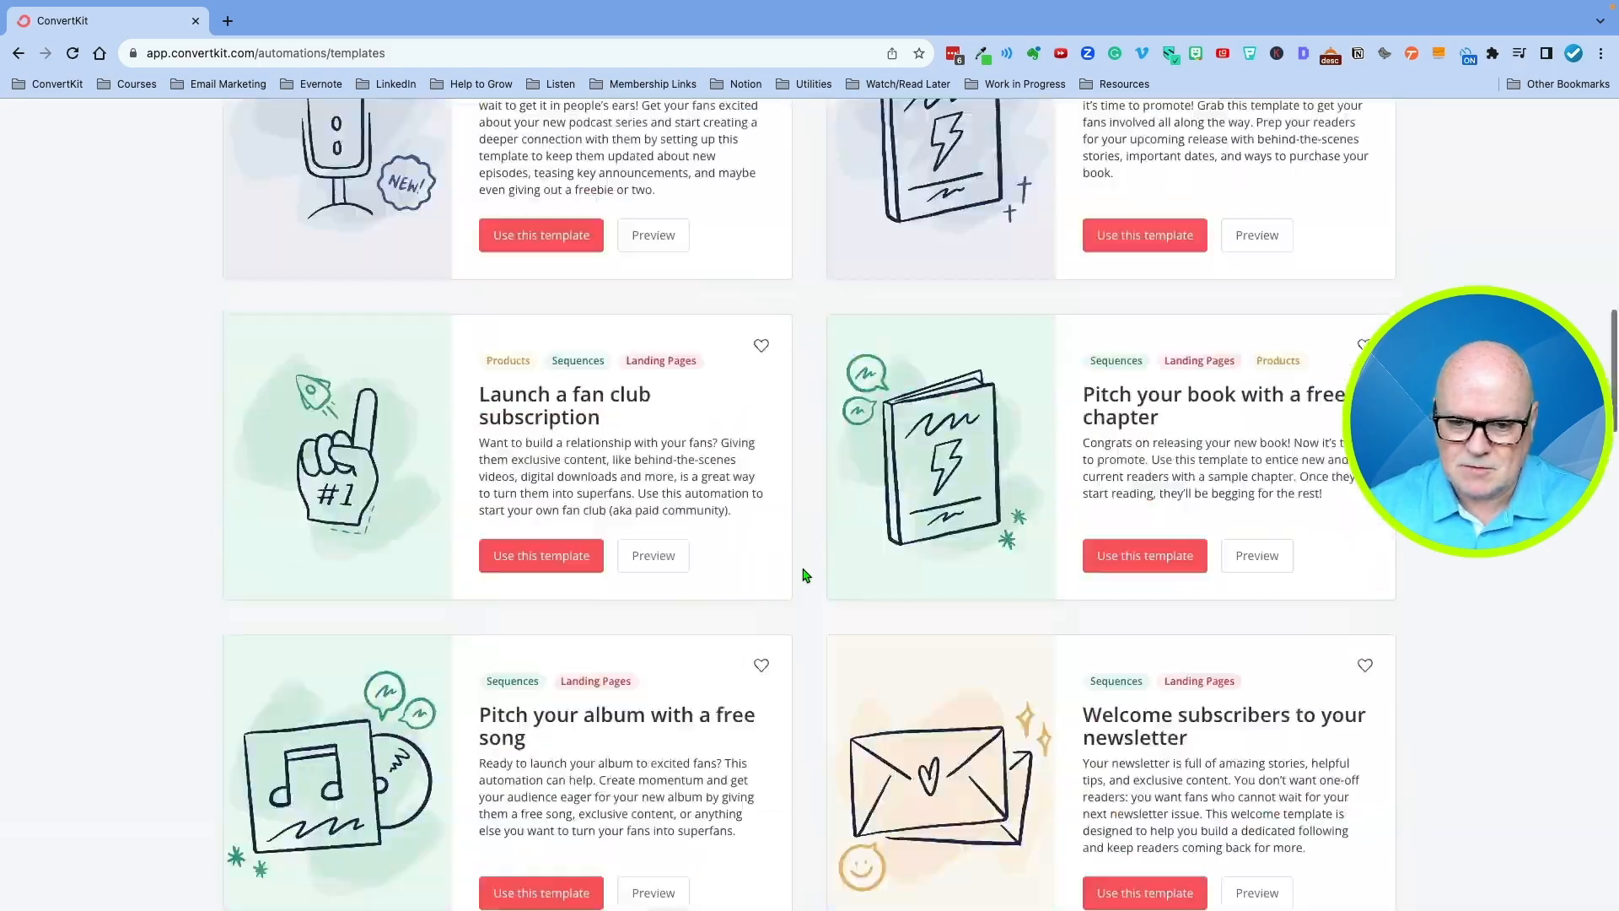
{"action": "left_click", "coordinate": [341, 506]}
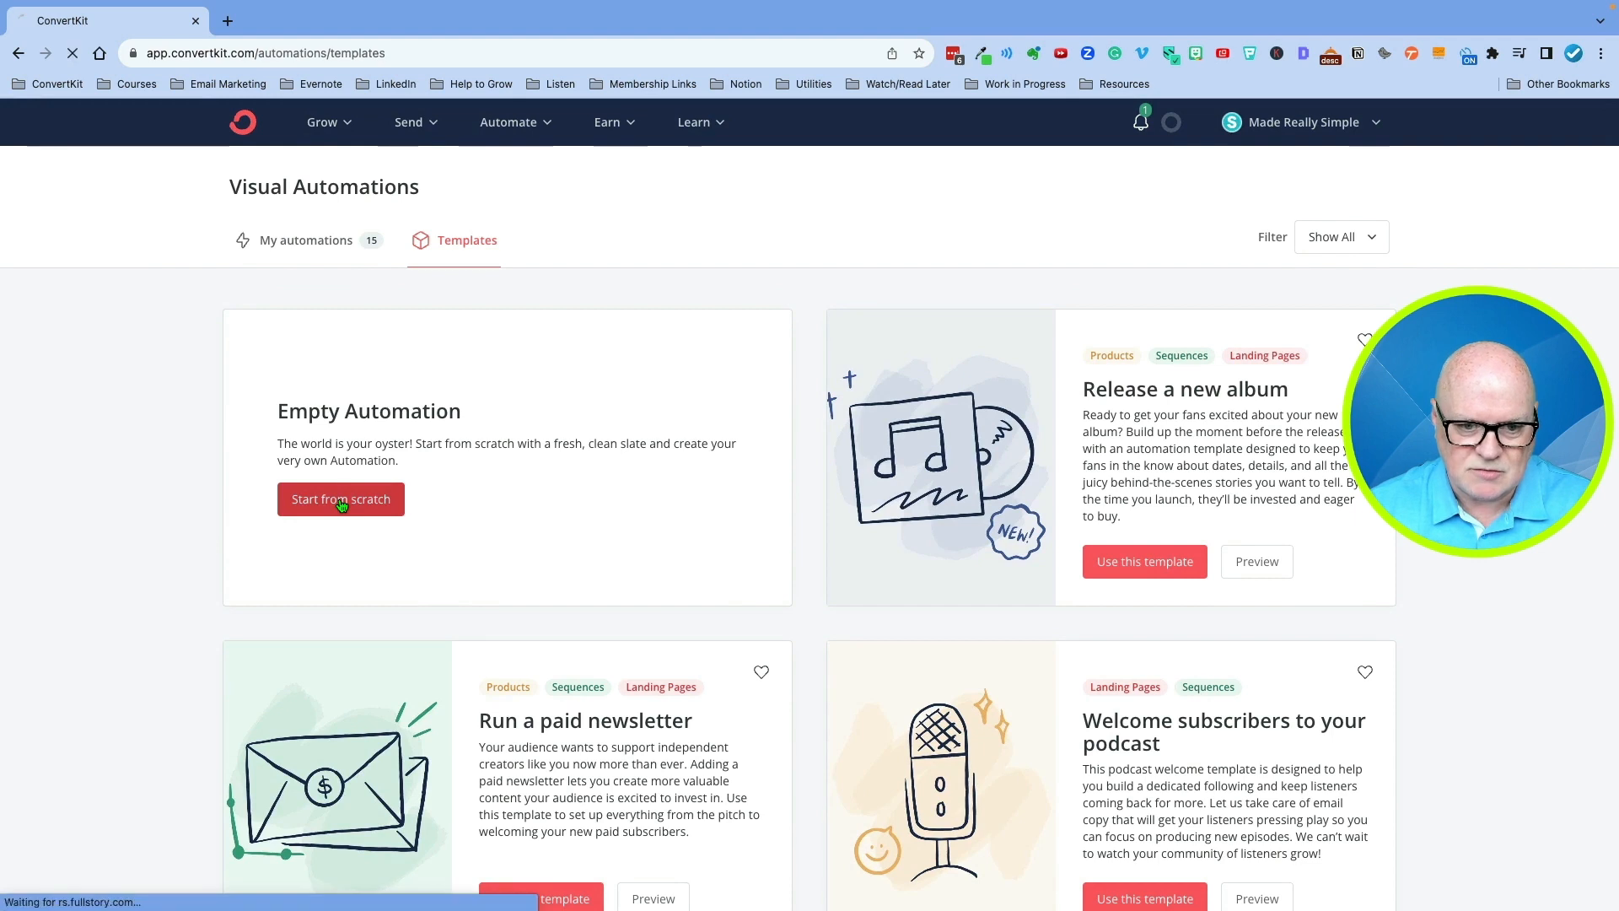
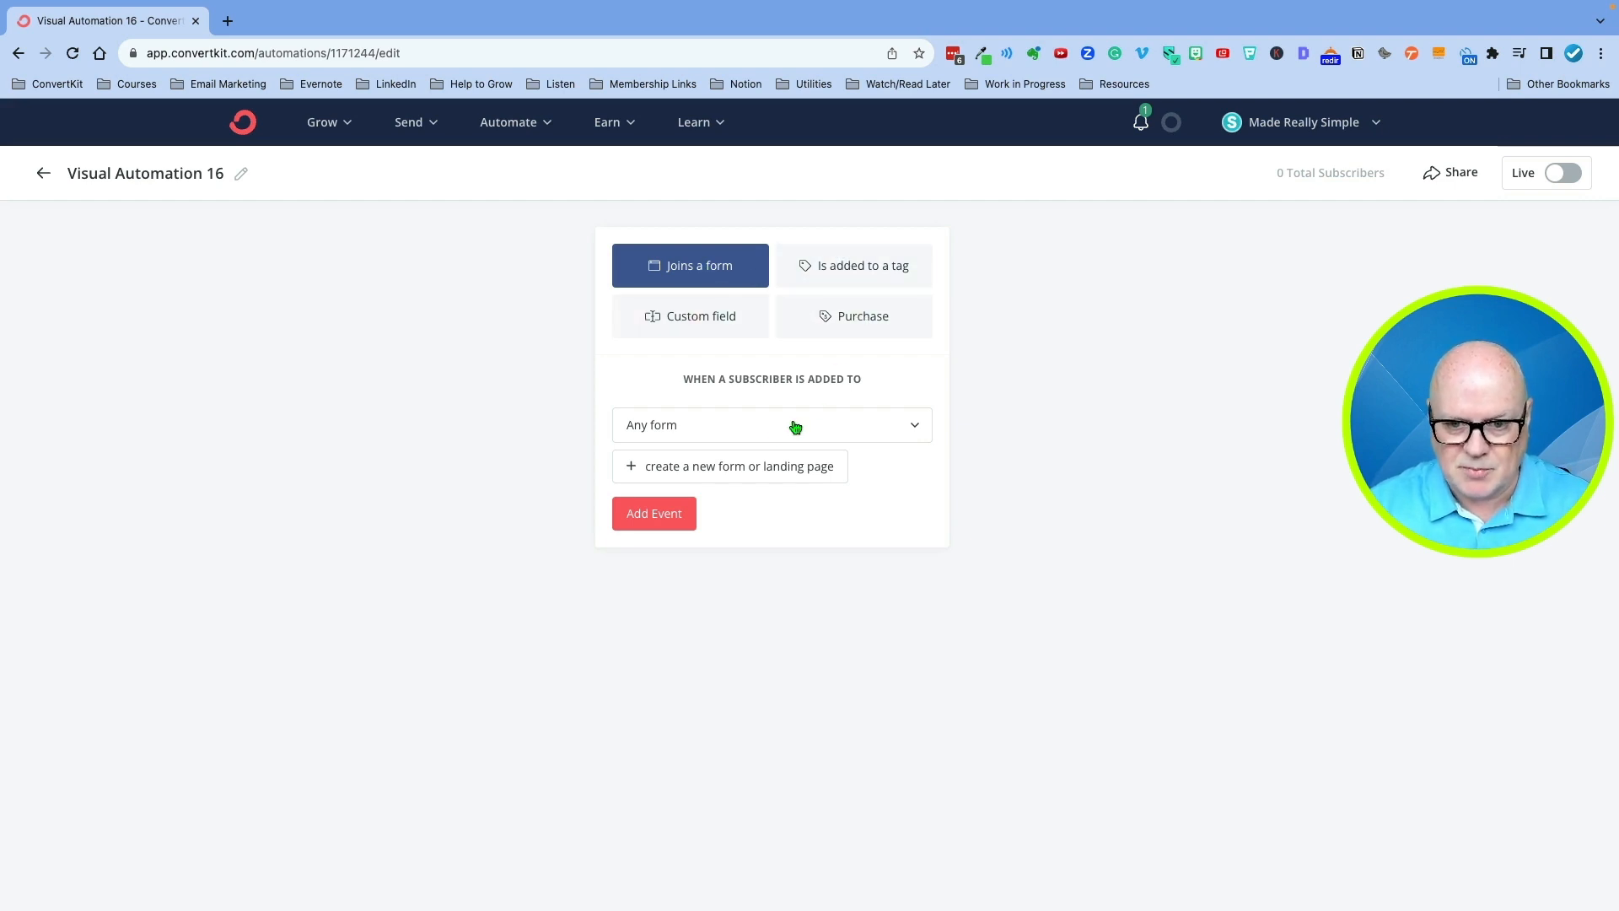
Add a starting event that triggers the automation when a subscriber joins the 7-Day Crash Course LP form.
{"action": "left_click", "coordinate": [690, 431]}
{"action": "left_click", "coordinate": [705, 516]}
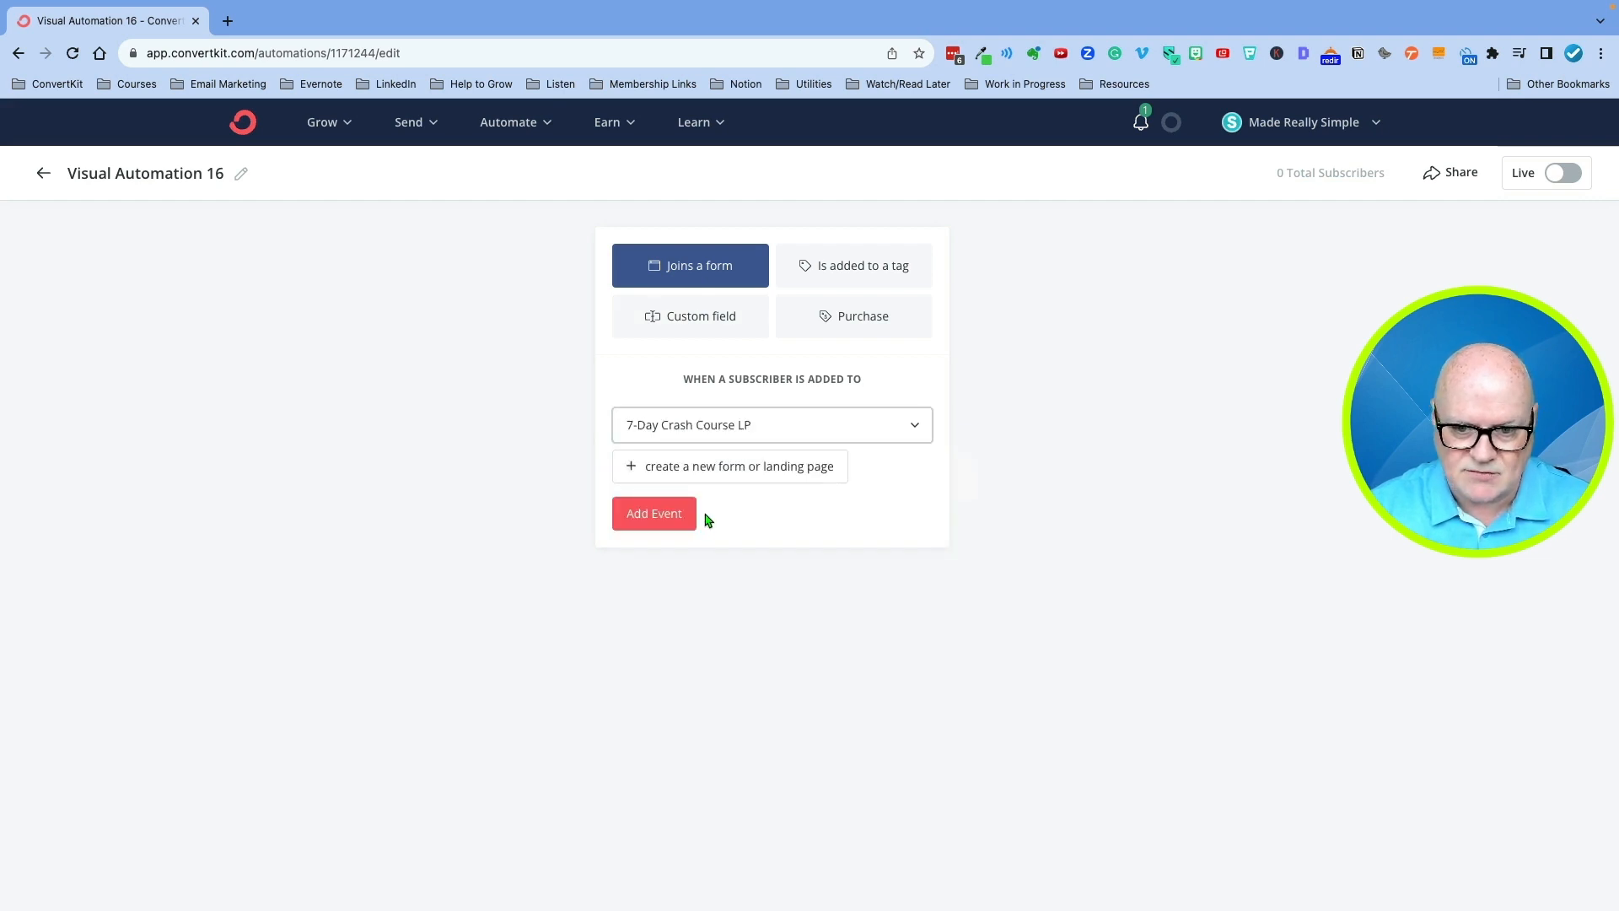
{"action": "left_click", "coordinate": [666, 513]}
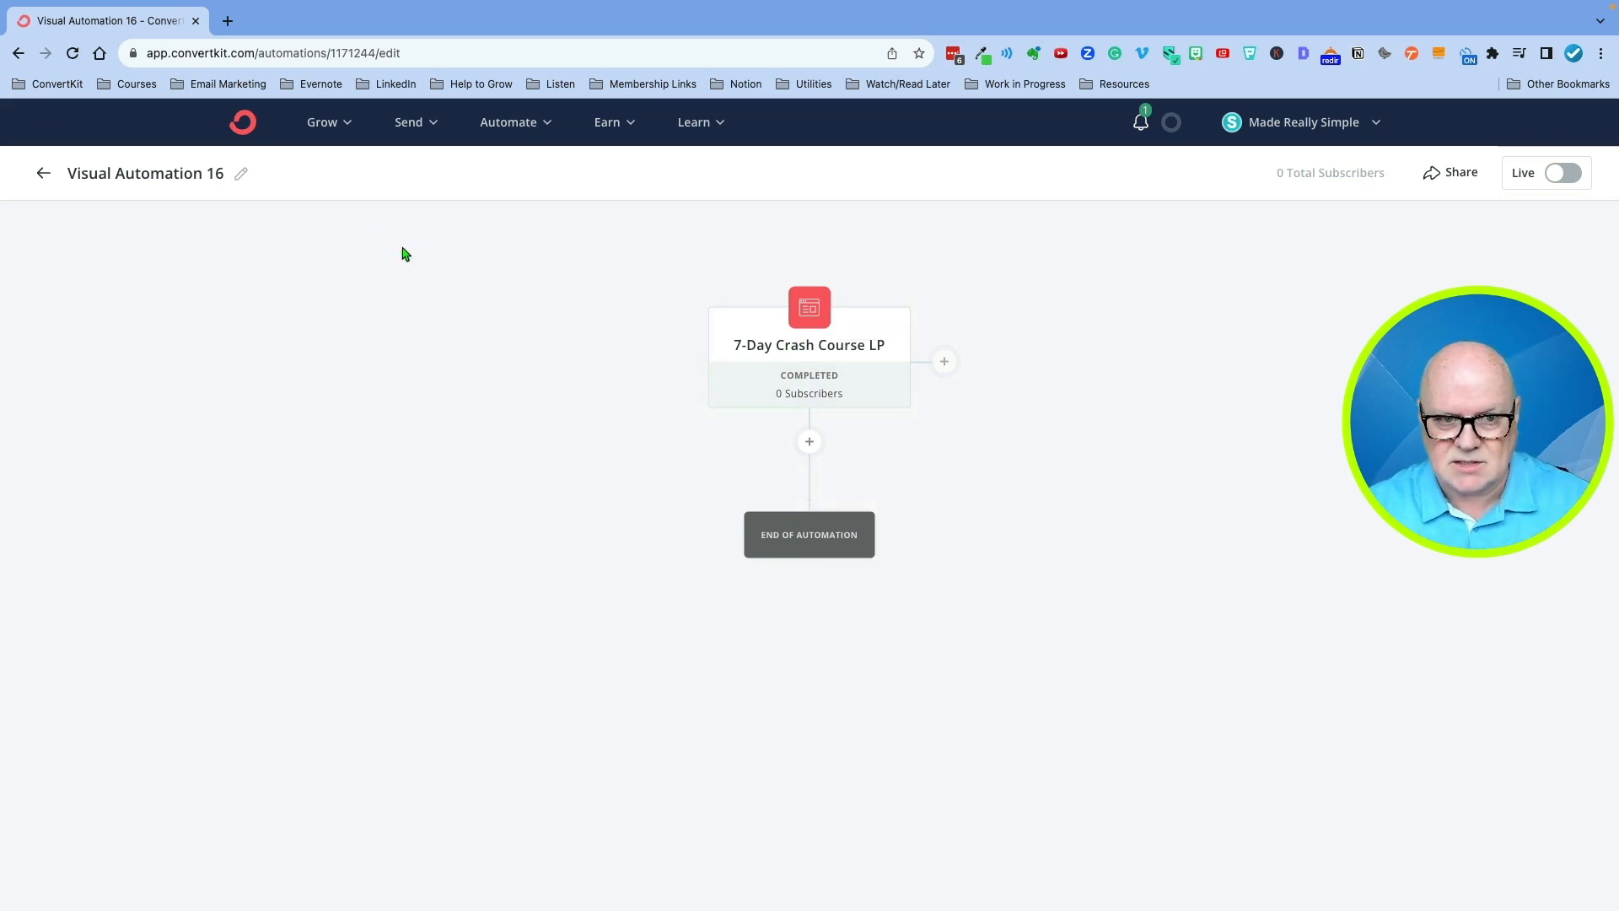
Rename the automation as Demo Automation.
{"action": "left_click", "coordinate": [233, 176]}
{"action": "key", "text": "ctrl+a"}
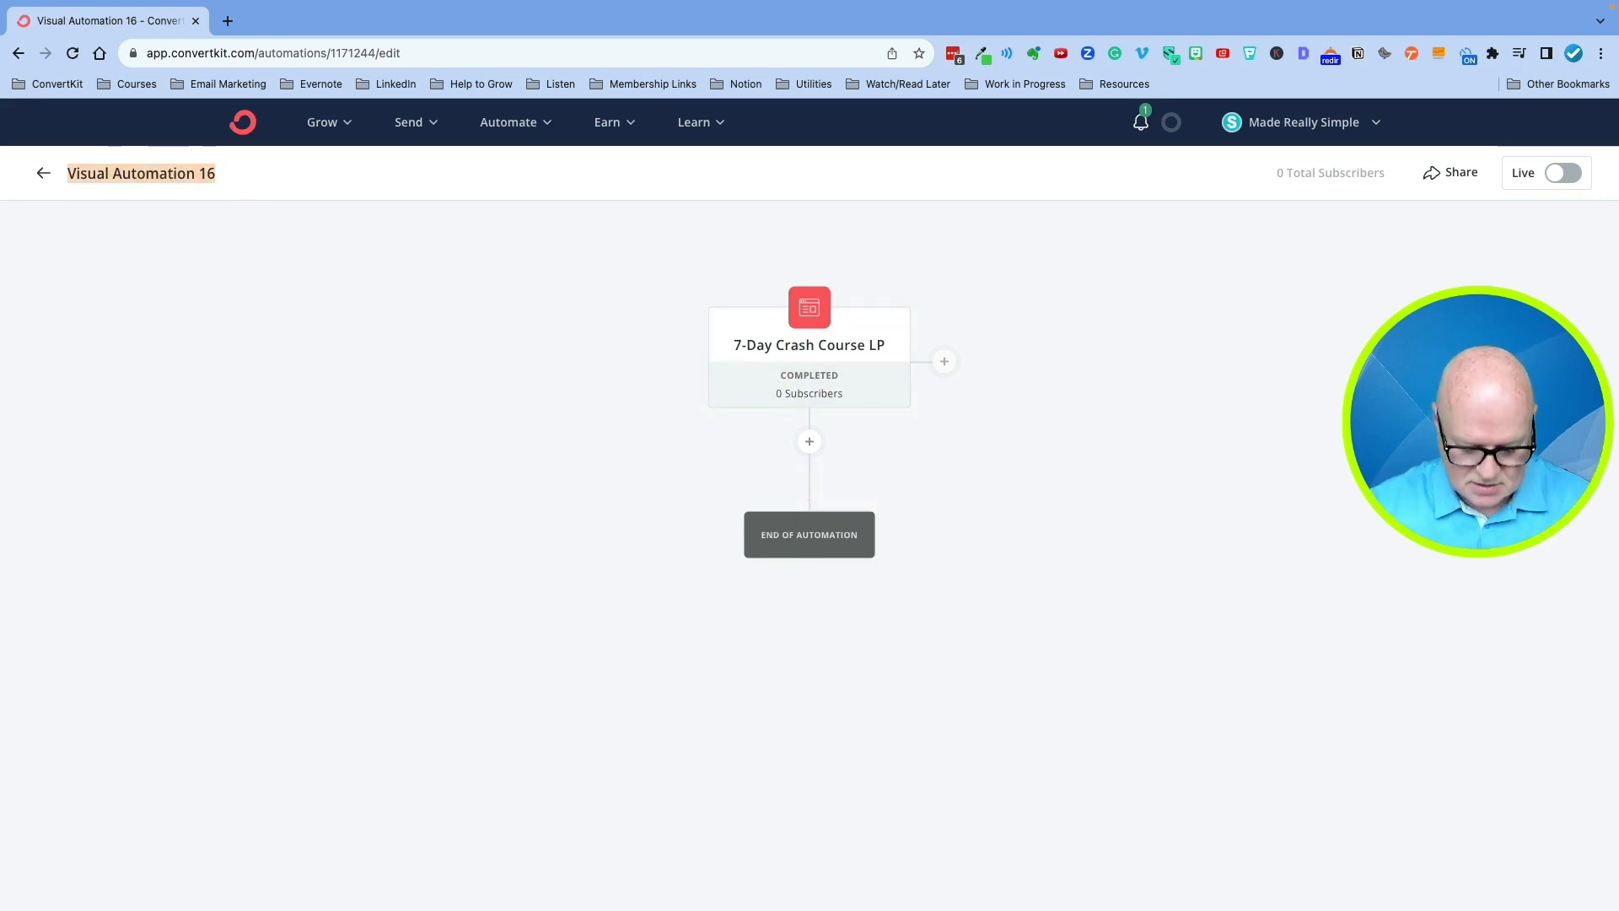
{"action": "type", "text": "Demo "}
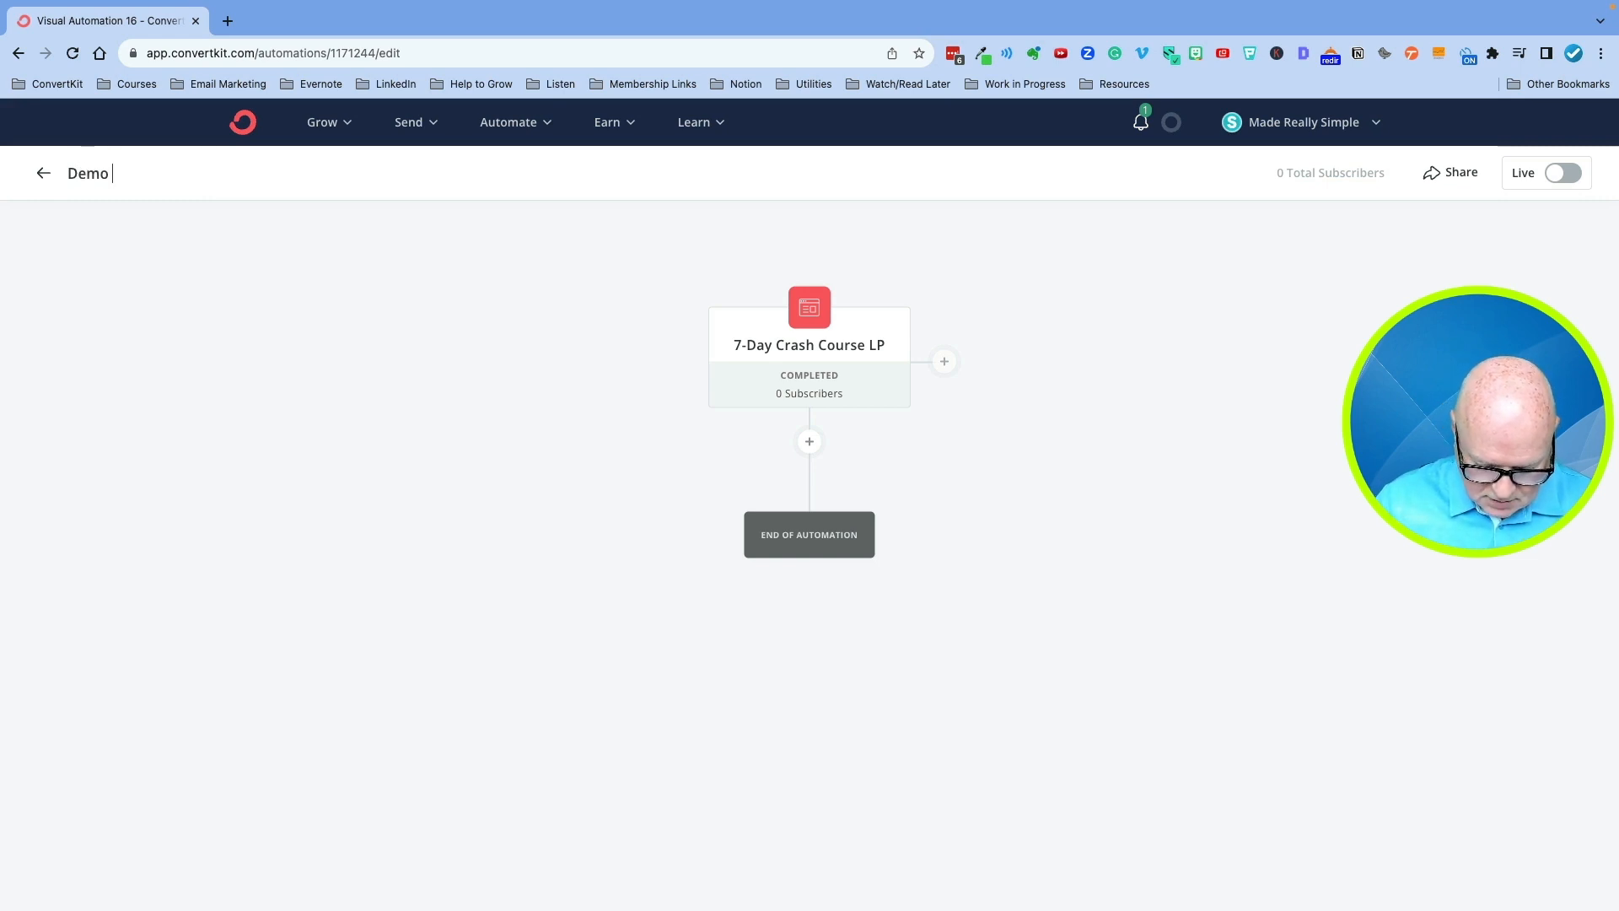
{"action": "type", "text": "Au"}
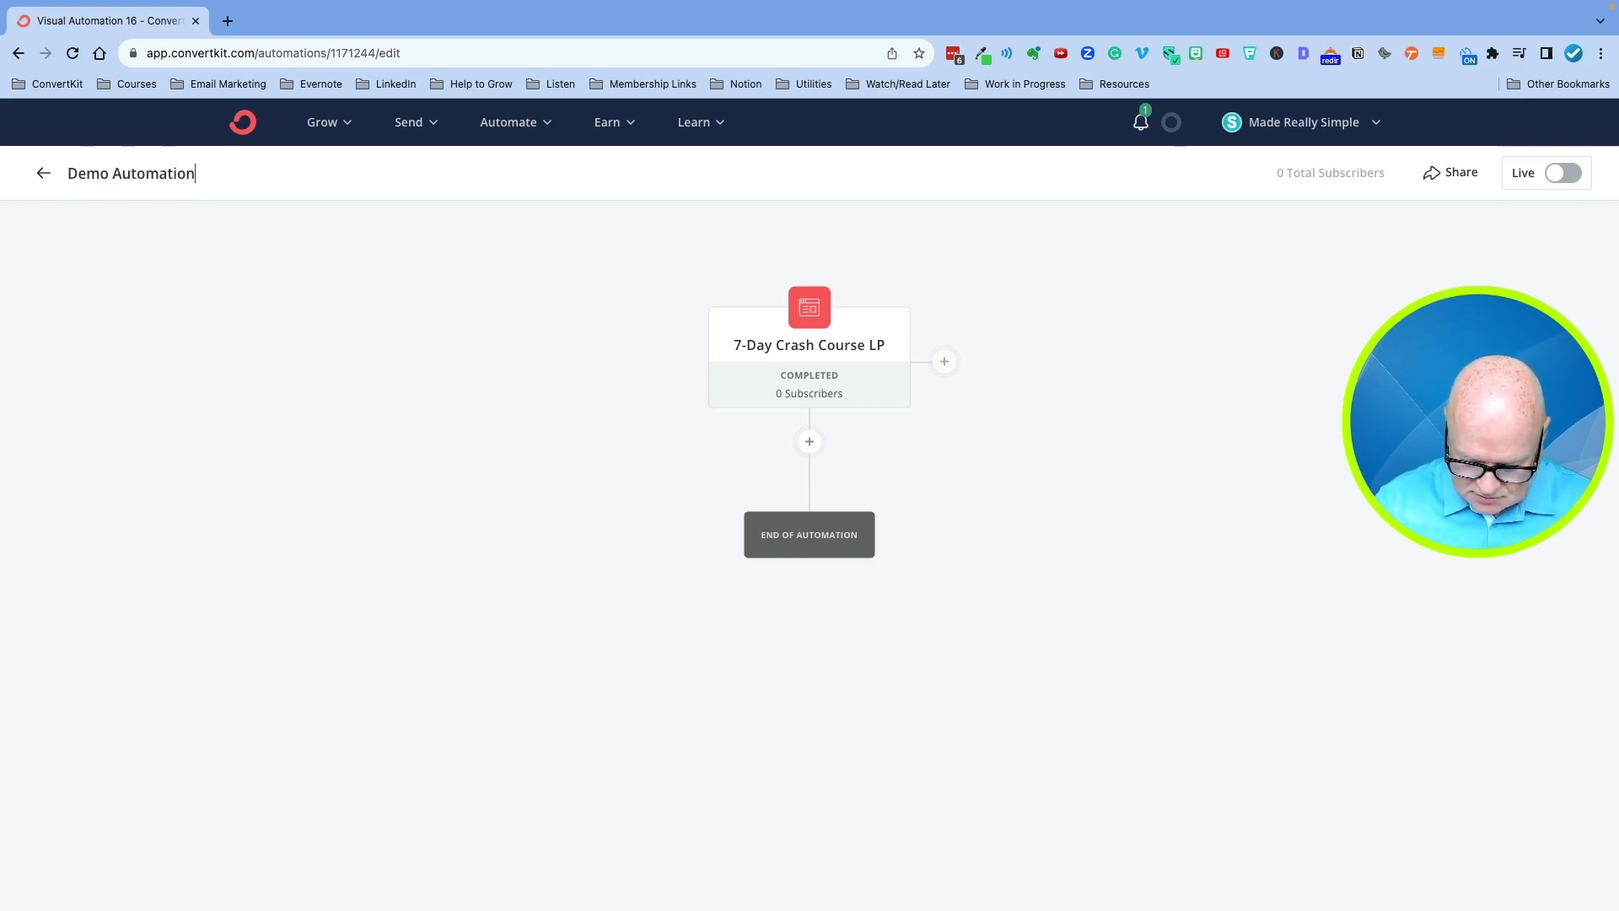
{"action": "type", "text": "tomation"}
{"action": "key", "text": "Return"}
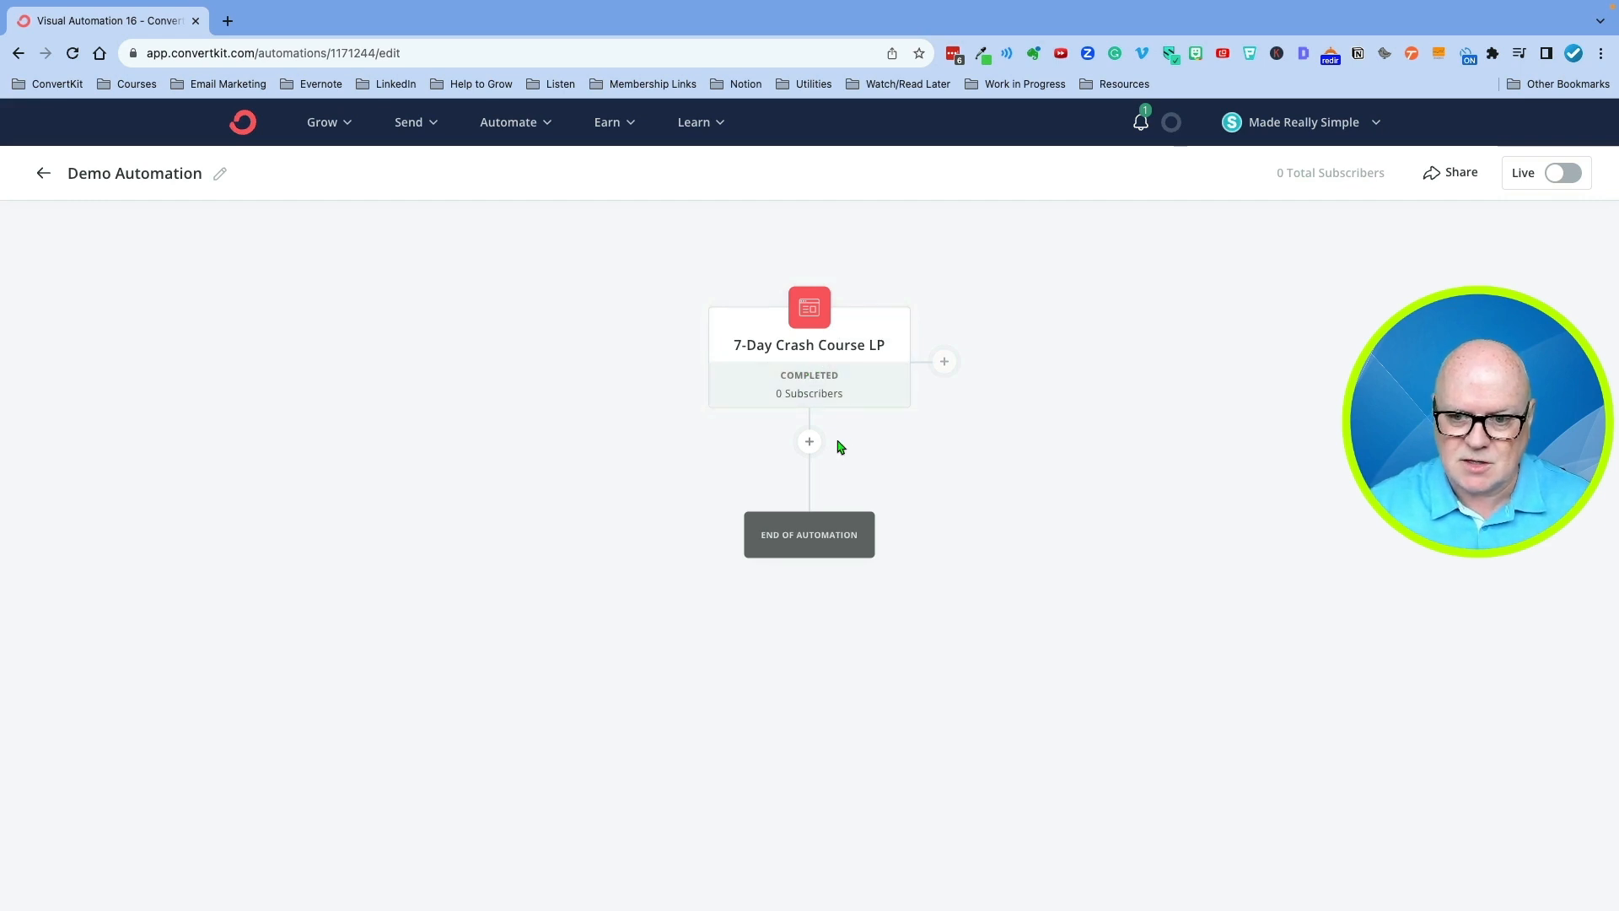
Add an action below the starting event that gives subscribers the 7-Day Crash Course tag.
{"action": "left_click", "coordinate": [808, 445]}
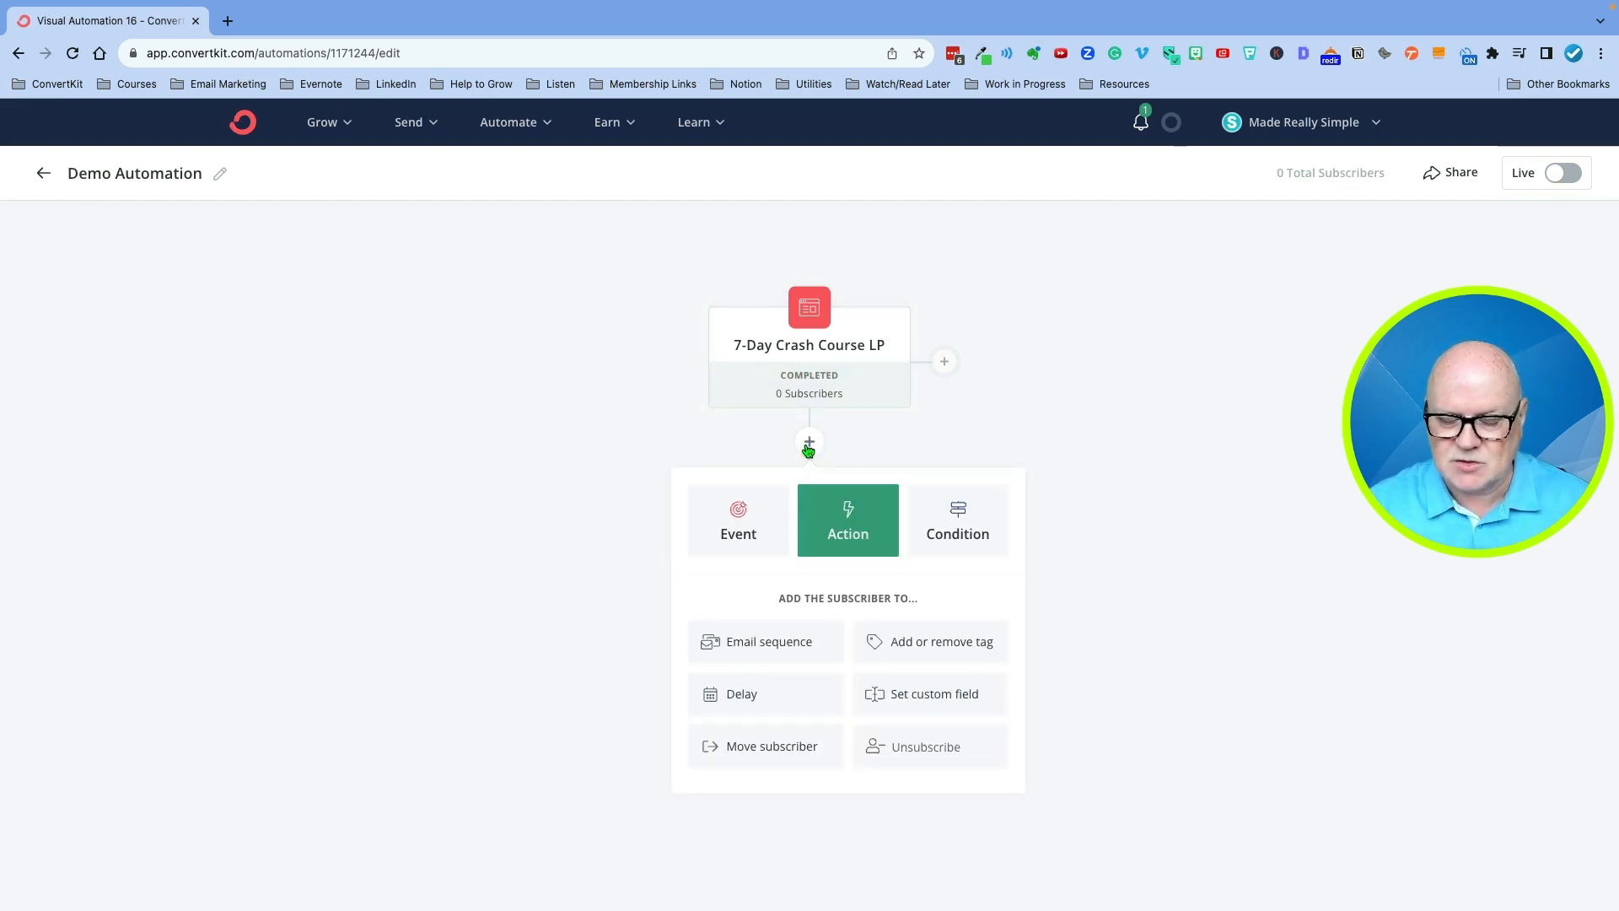
{"action": "left_click", "coordinate": [926, 640]}
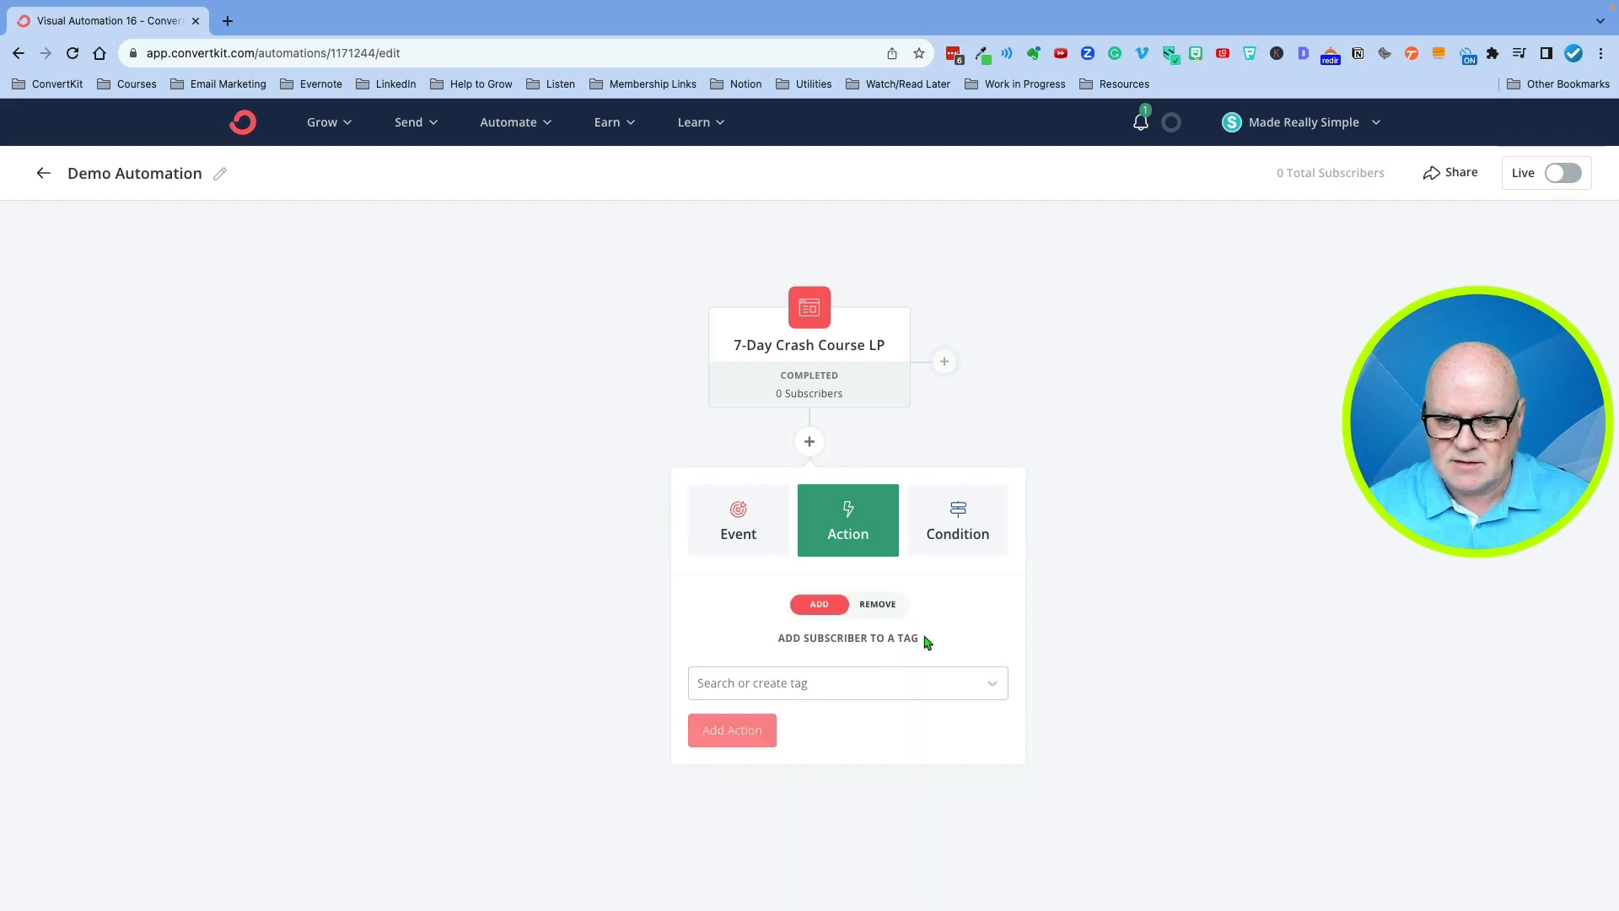
{"action": "left_click", "coordinate": [780, 681]}
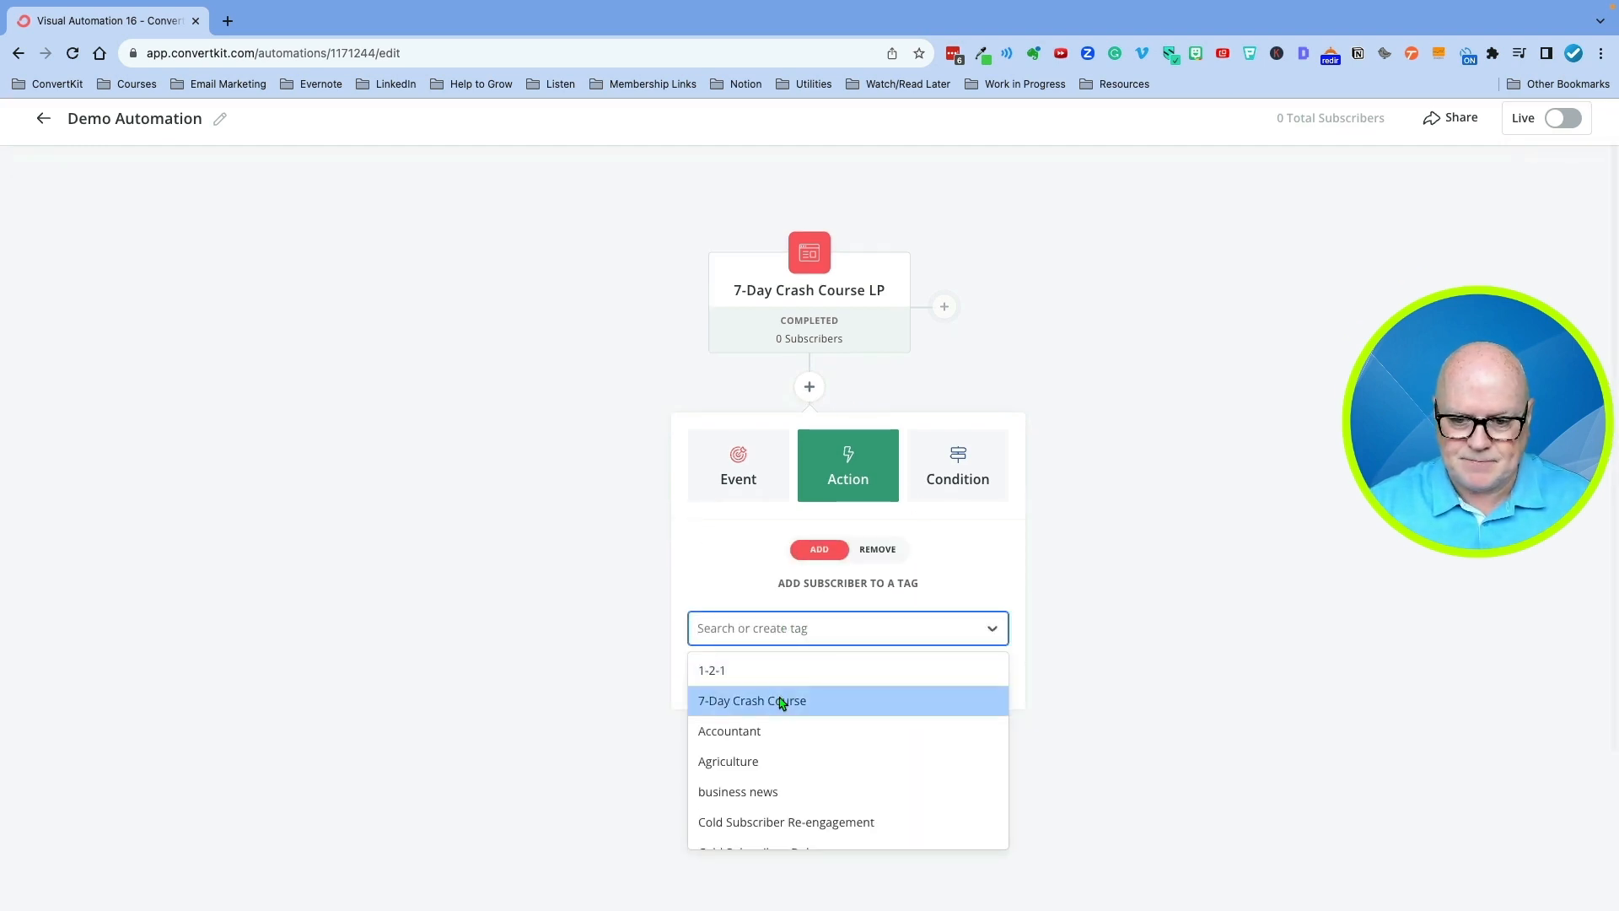
{"action": "left_click", "coordinate": [784, 700]}
{"action": "left_click", "coordinate": [754, 675]}
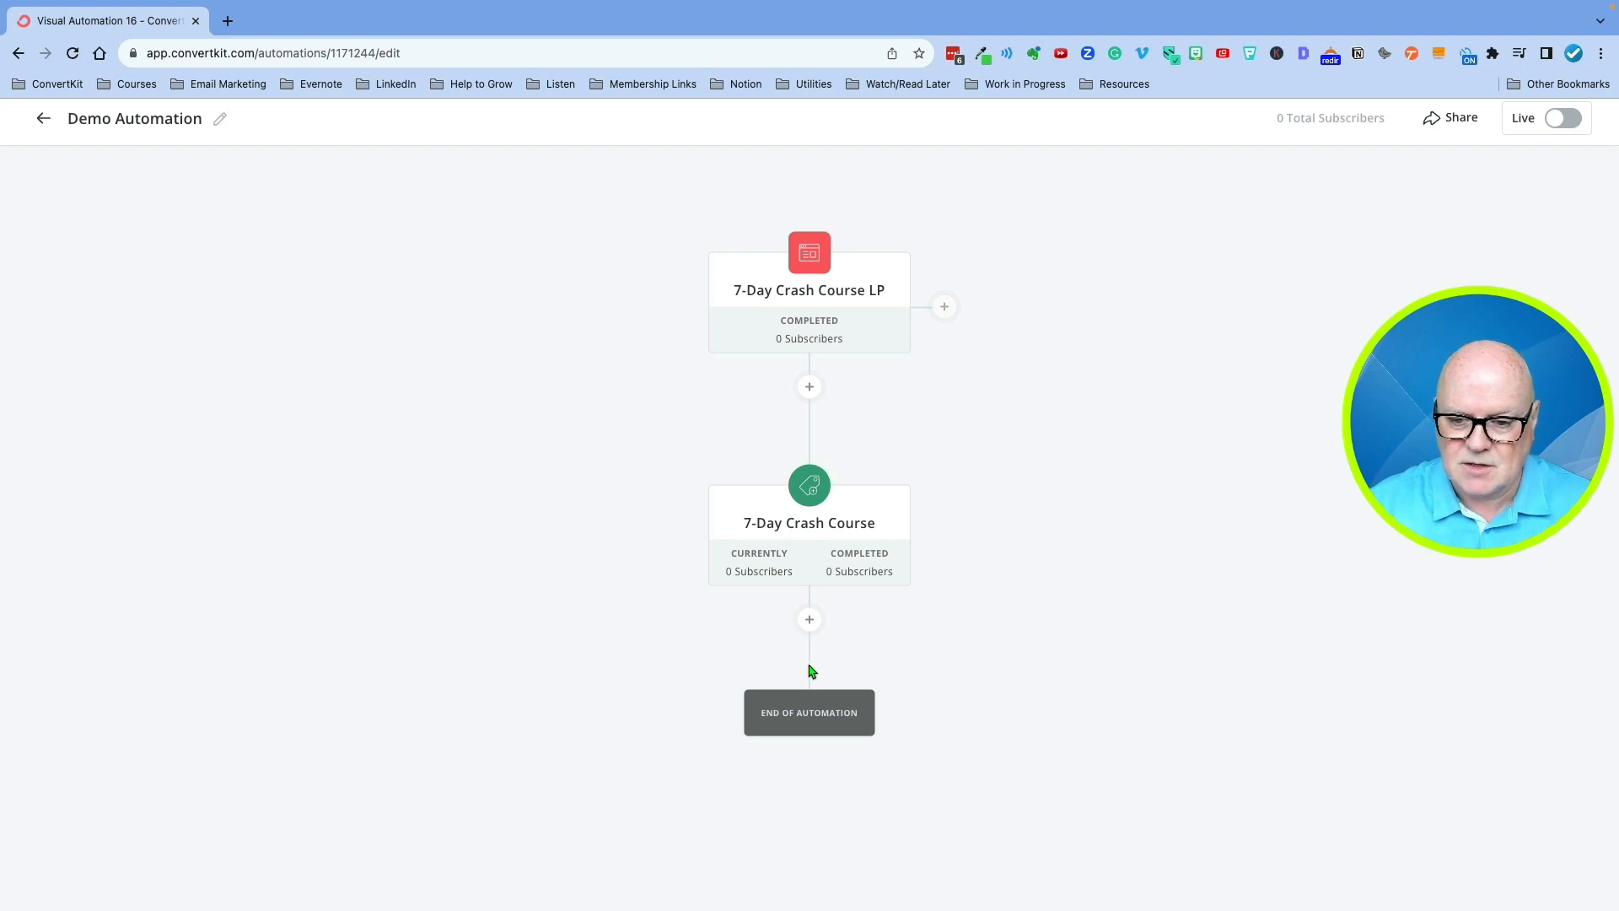
Below the tag action, add subscribers to the email sequence [Freebie] The 7-Day Crash Course on Email Marketing.
{"action": "left_click", "coordinate": [810, 620]}
{"action": "scroll", "coordinate": [807, 674], "scroll_direction": "down", "scroll_amount": 3}
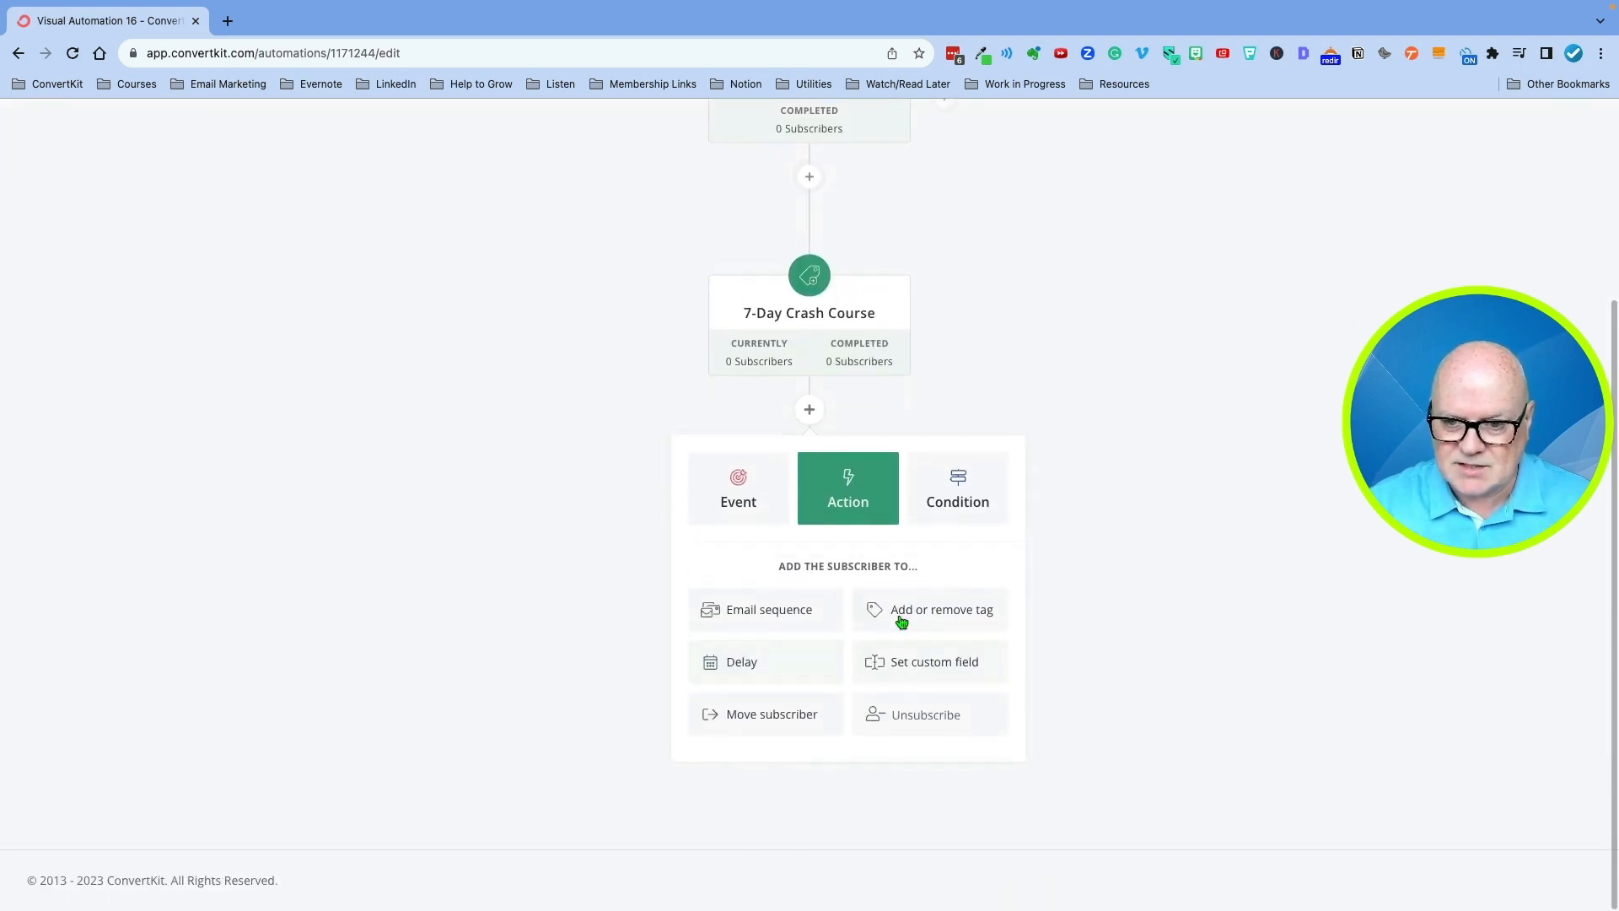
{"action": "left_click", "coordinate": [766, 614]}
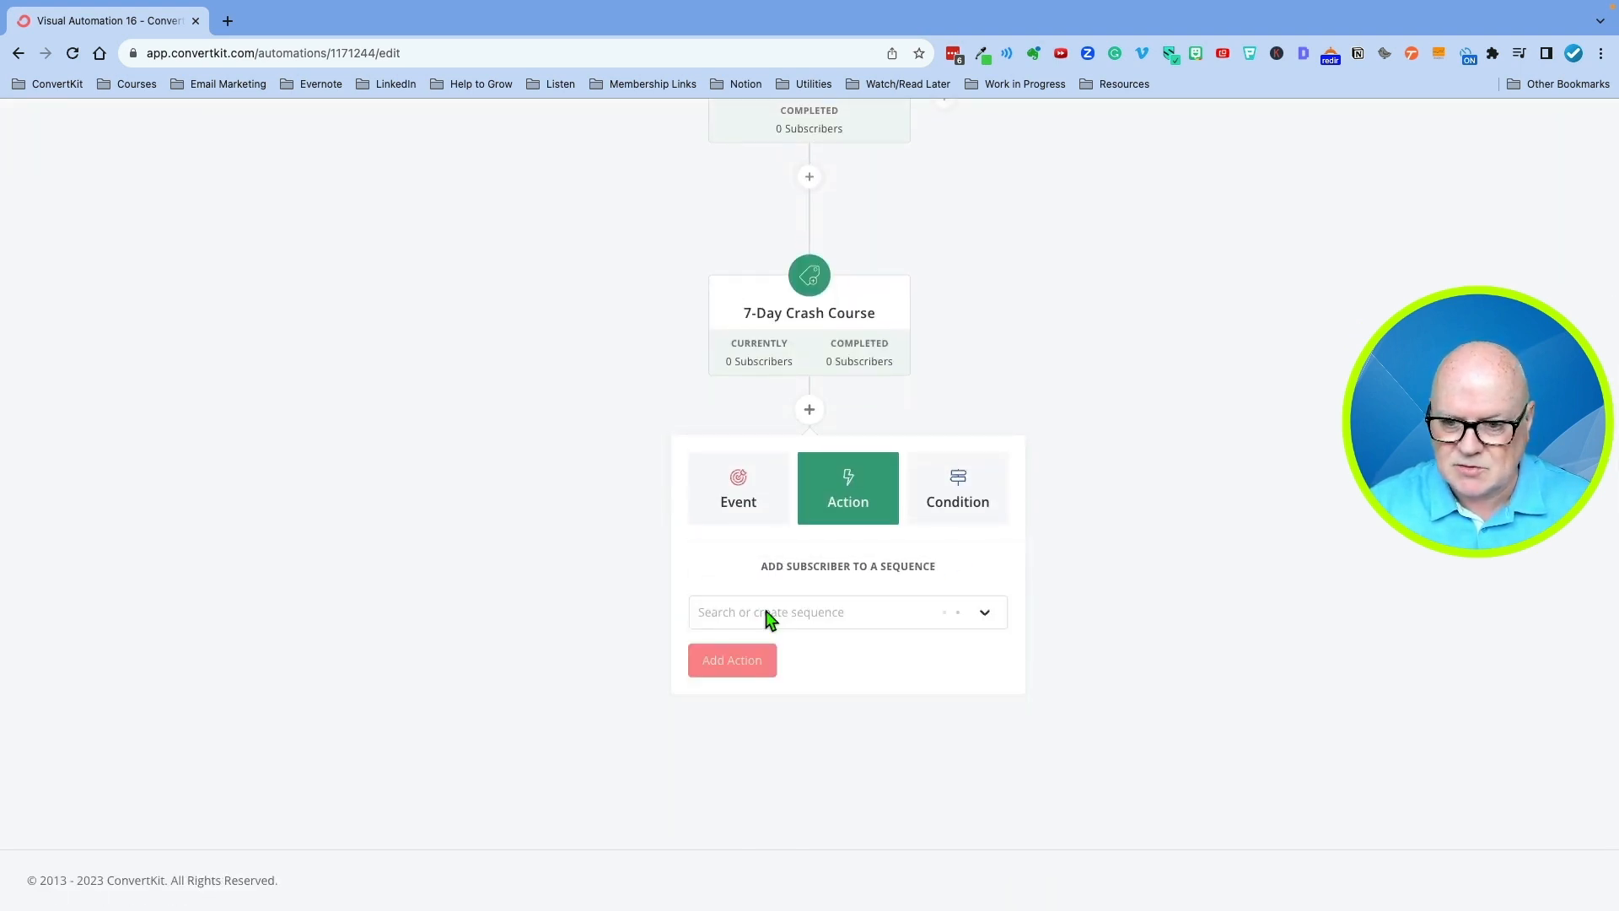
{"action": "left_click", "coordinate": [770, 614]}
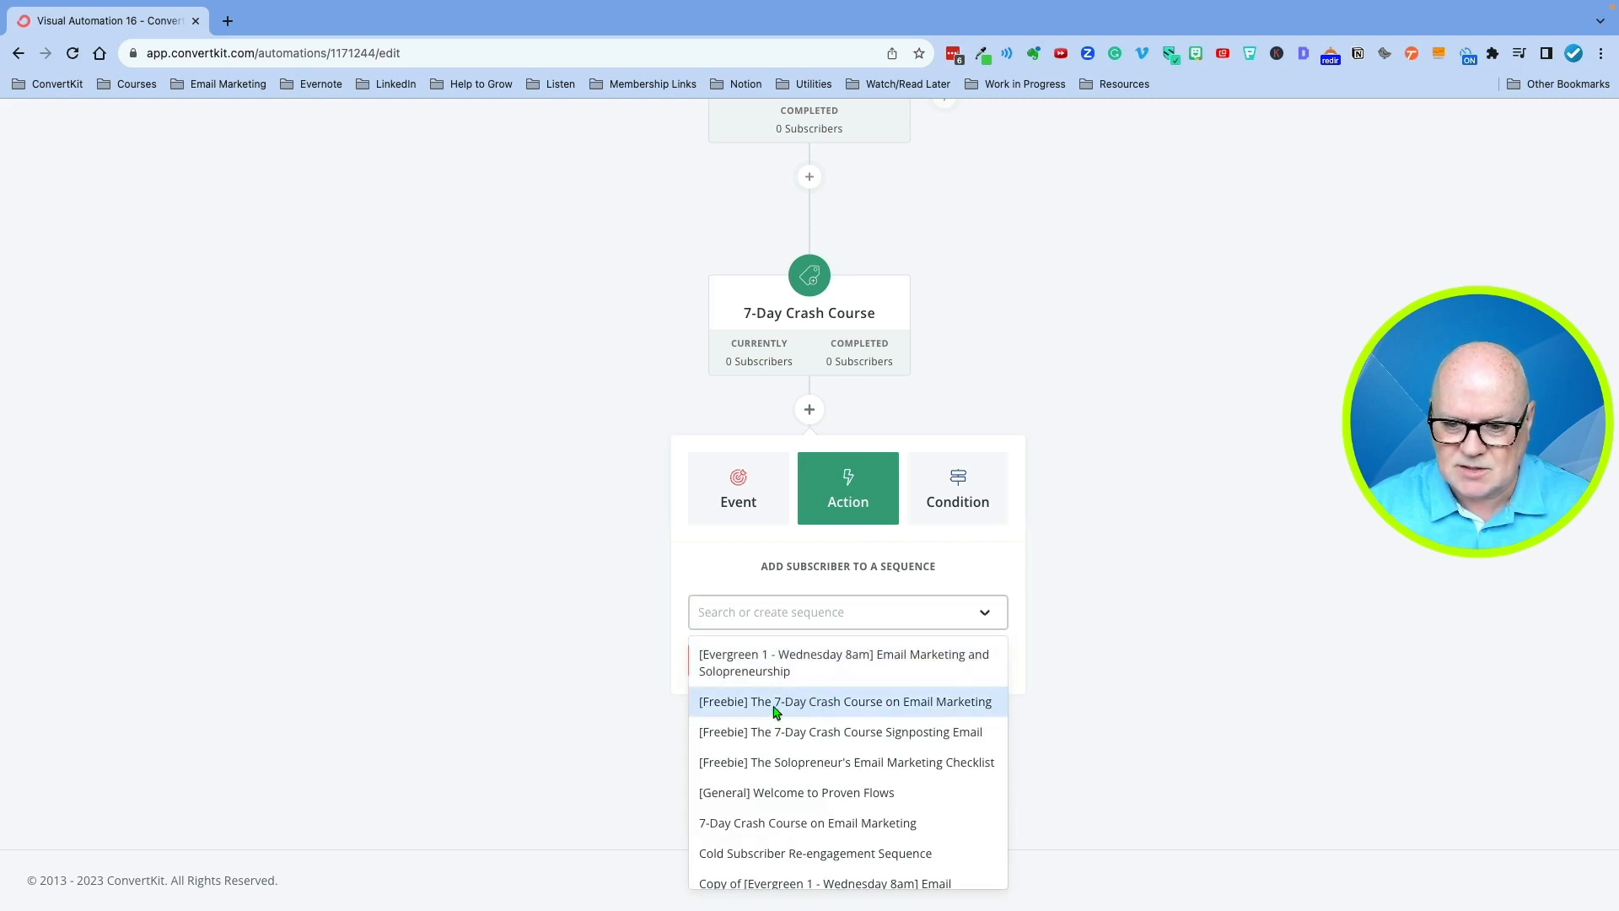
{"action": "left_click", "coordinate": [804, 709]}
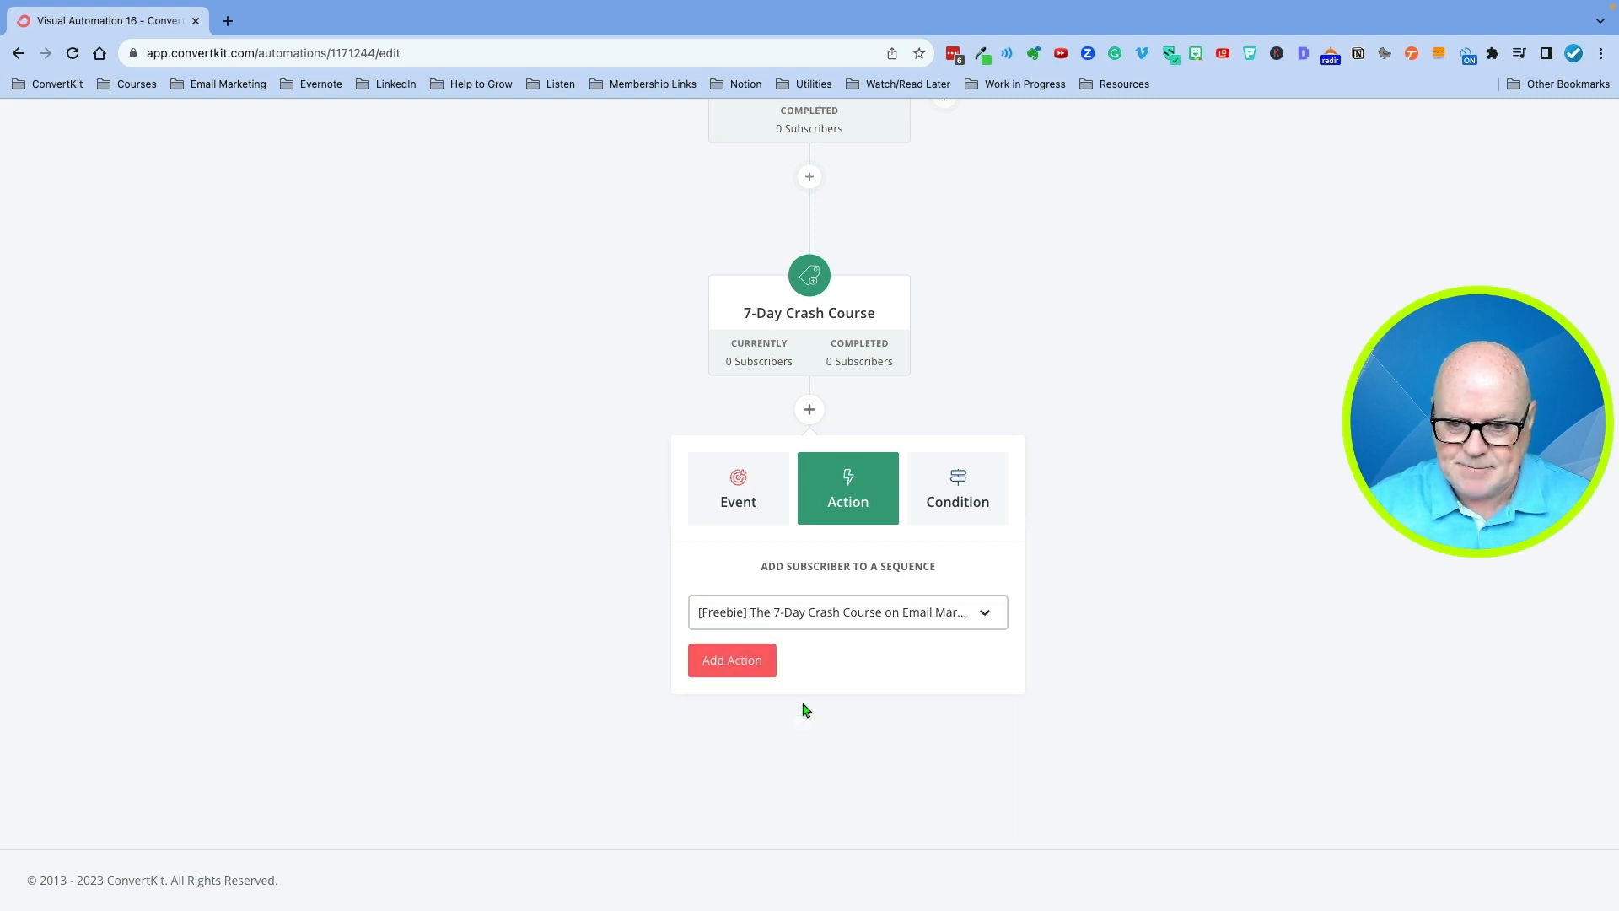
{"action": "left_click", "coordinate": [740, 667]}
{"action": "scroll", "coordinate": [881, 705], "scroll_direction": "down", "scroll_amount": 1}
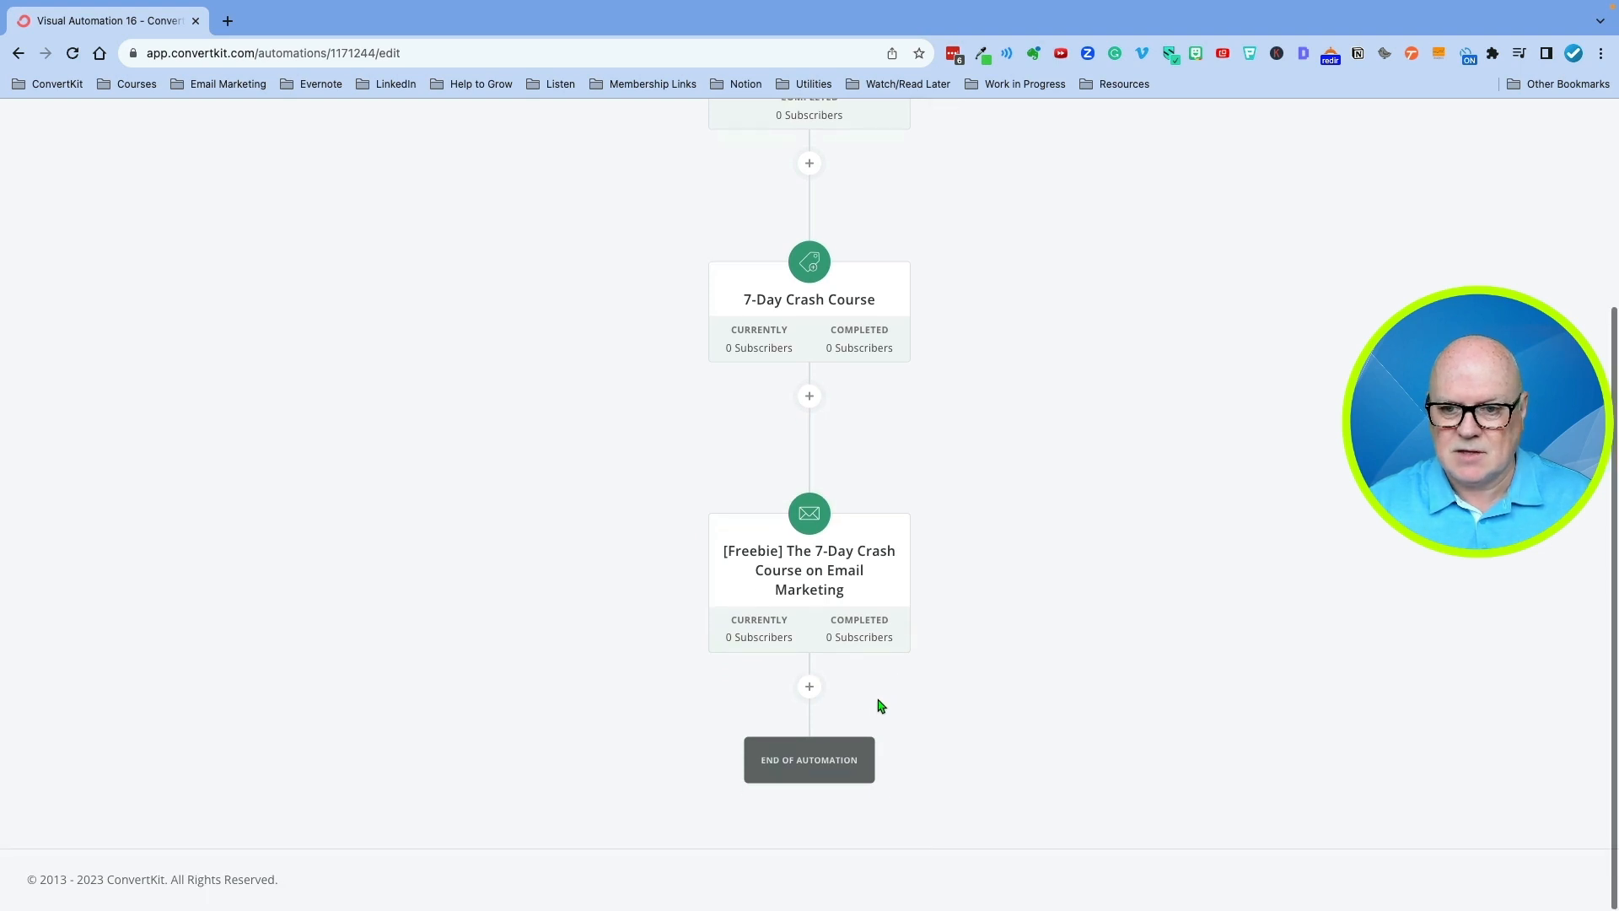
{"action": "scroll", "coordinate": [806, 433], "scroll_direction": "up", "scroll_amount": 2}
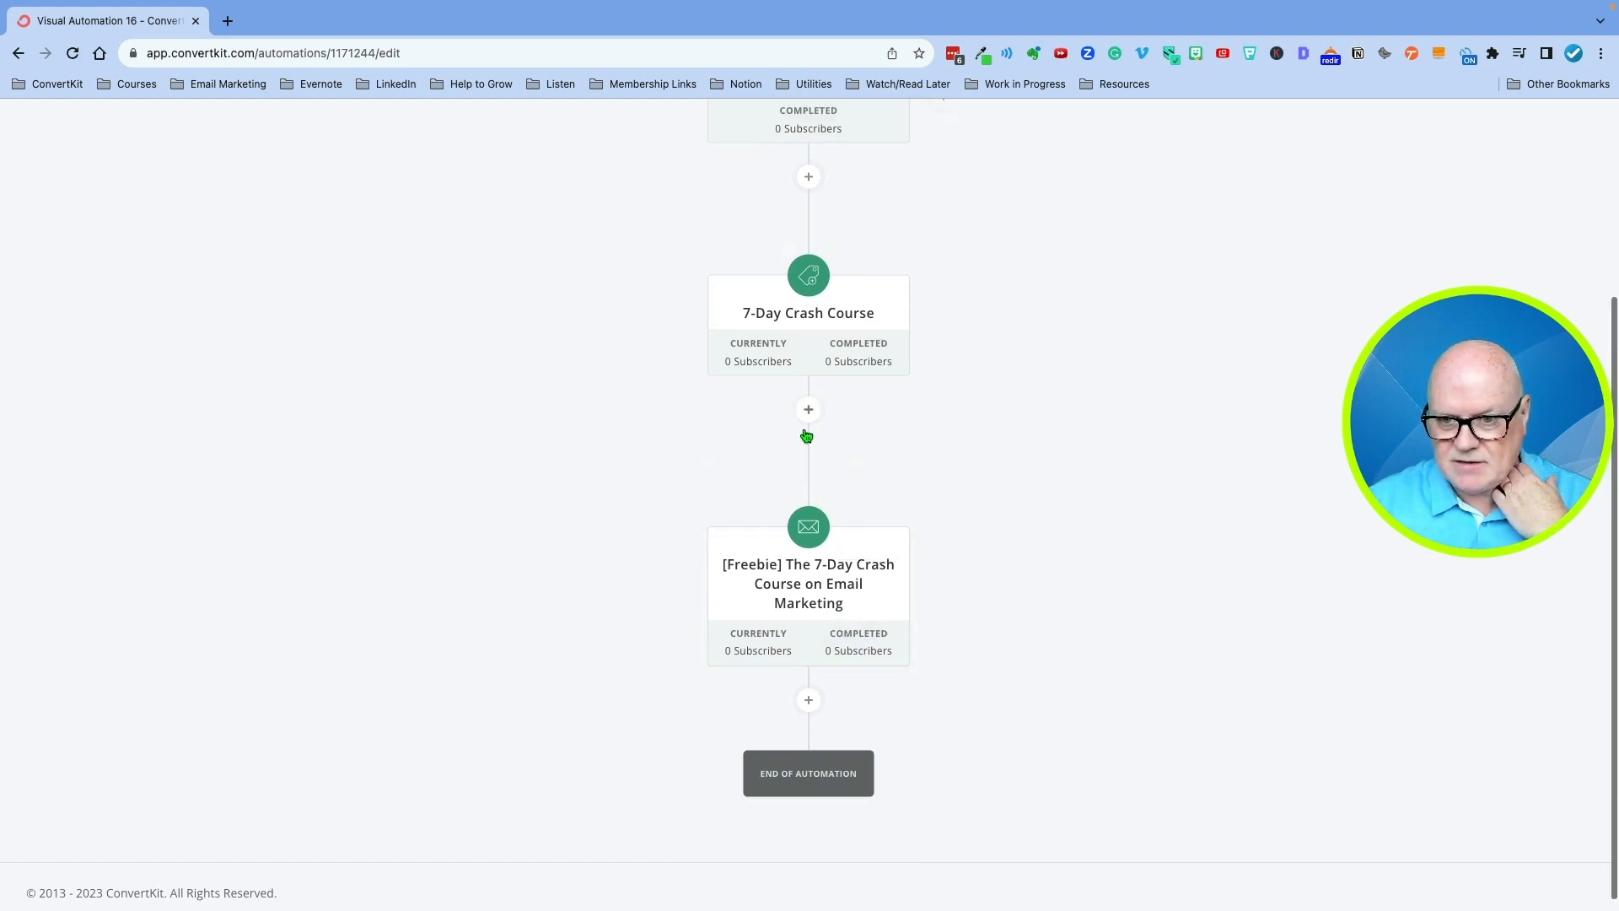
Open the crash course email sequence, look through the emails for lessons 1 to 4, and return to the automation.
{"action": "scroll", "coordinate": [816, 759], "scroll_direction": "down", "scroll_amount": 2}
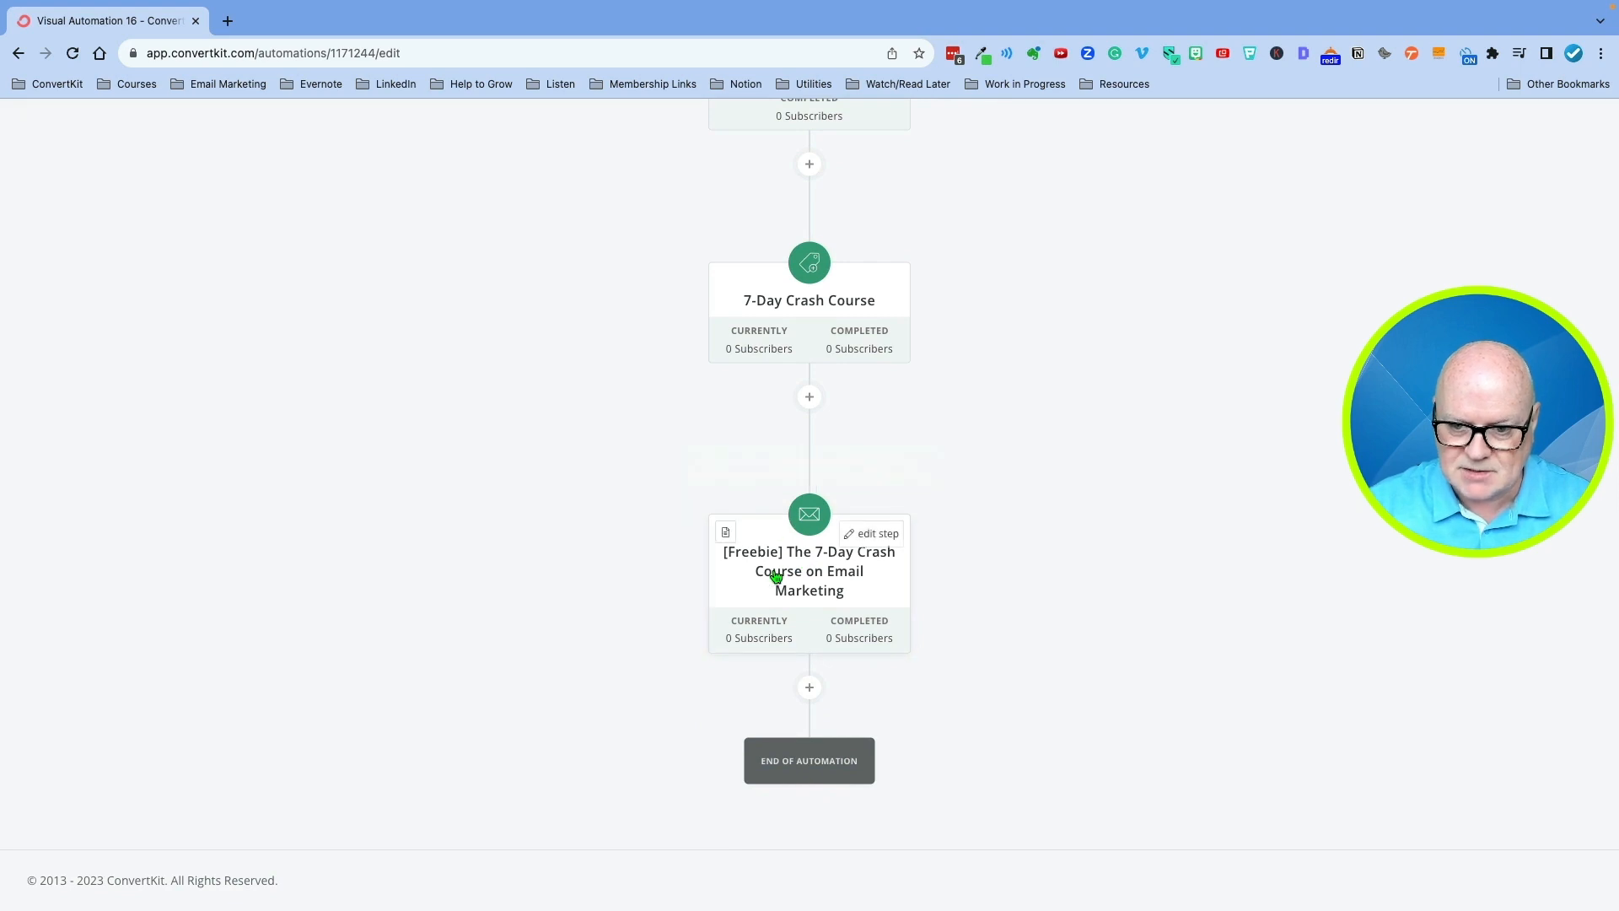
{"action": "left_click", "coordinate": [745, 577]}
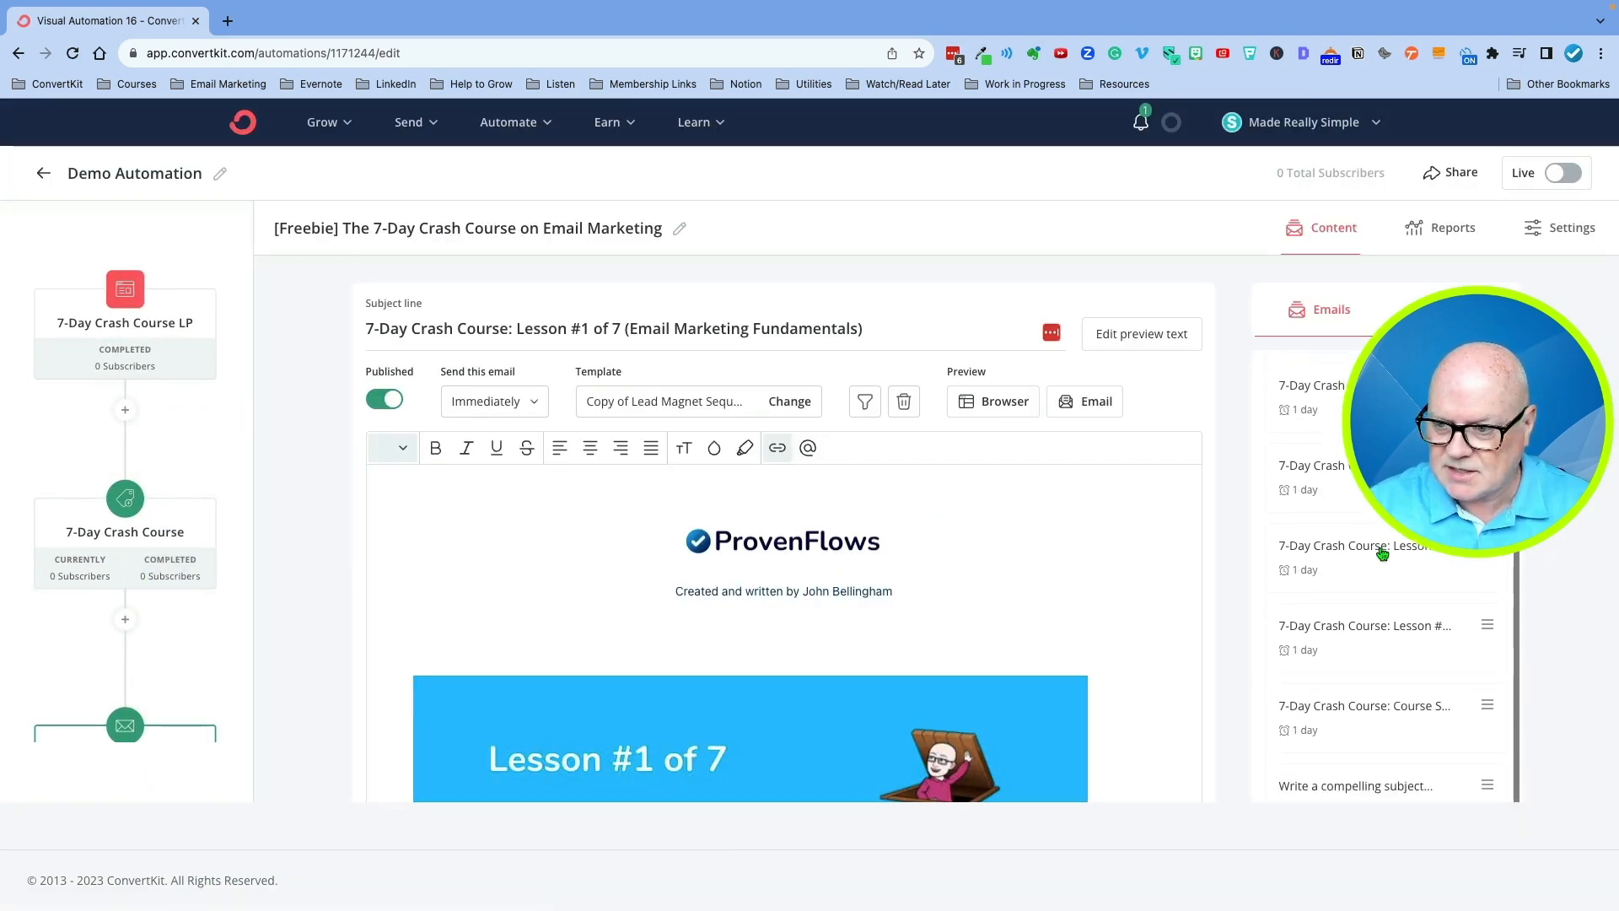
{"action": "left_click", "coordinate": [1351, 475]}
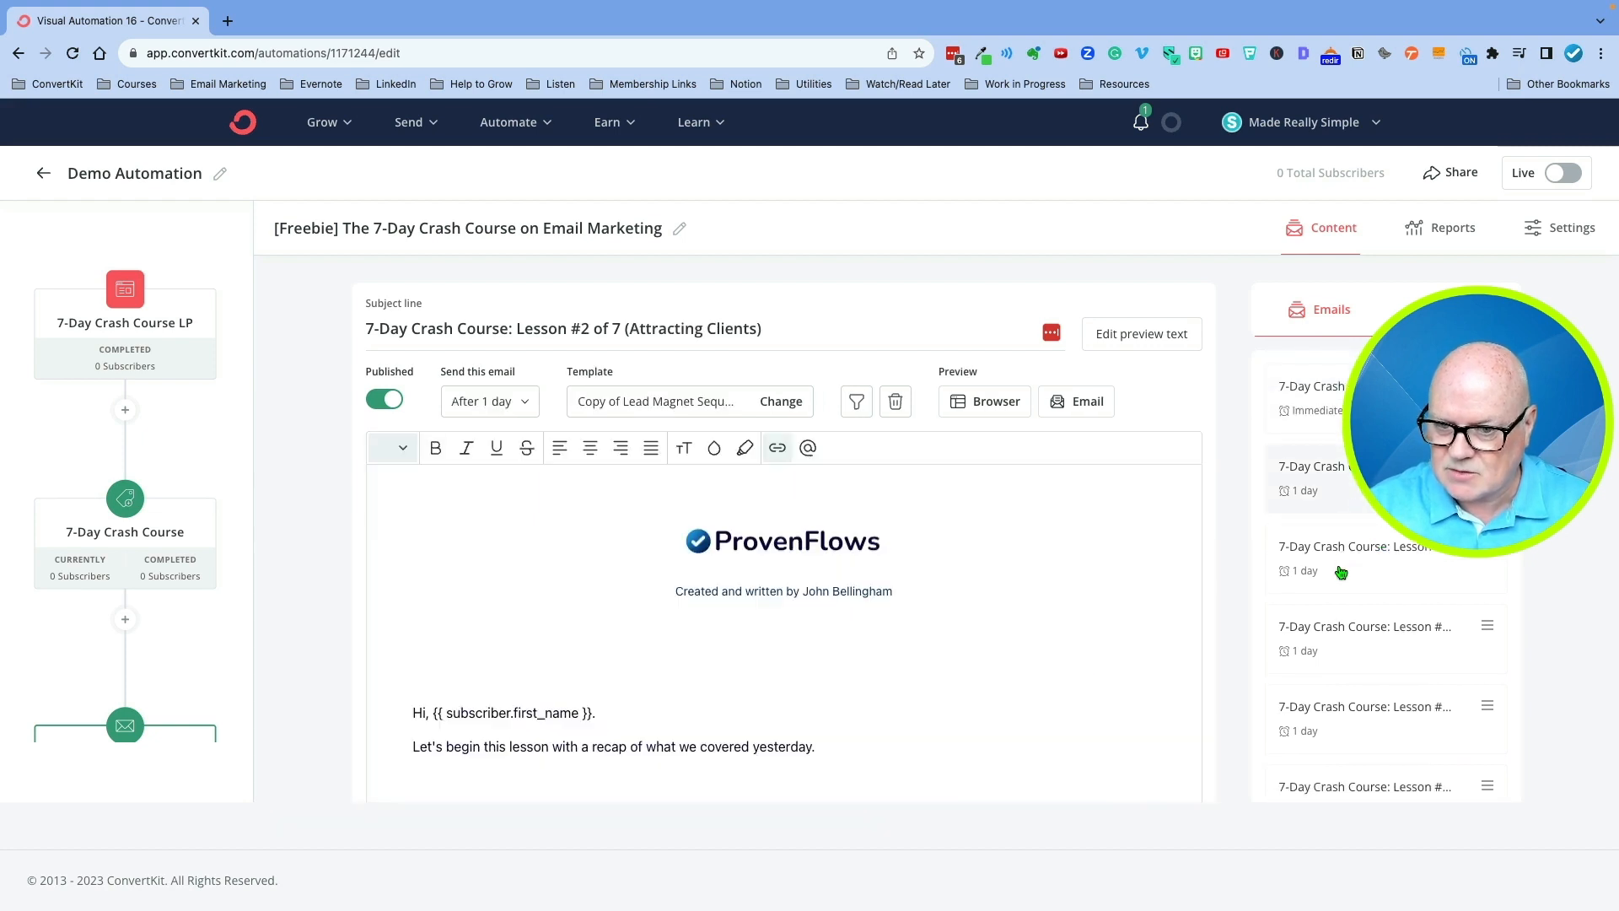
{"action": "left_click", "coordinate": [1341, 572]}
{"action": "left_click", "coordinate": [1344, 637]}
{"action": "left_click", "coordinate": [1368, 413]}
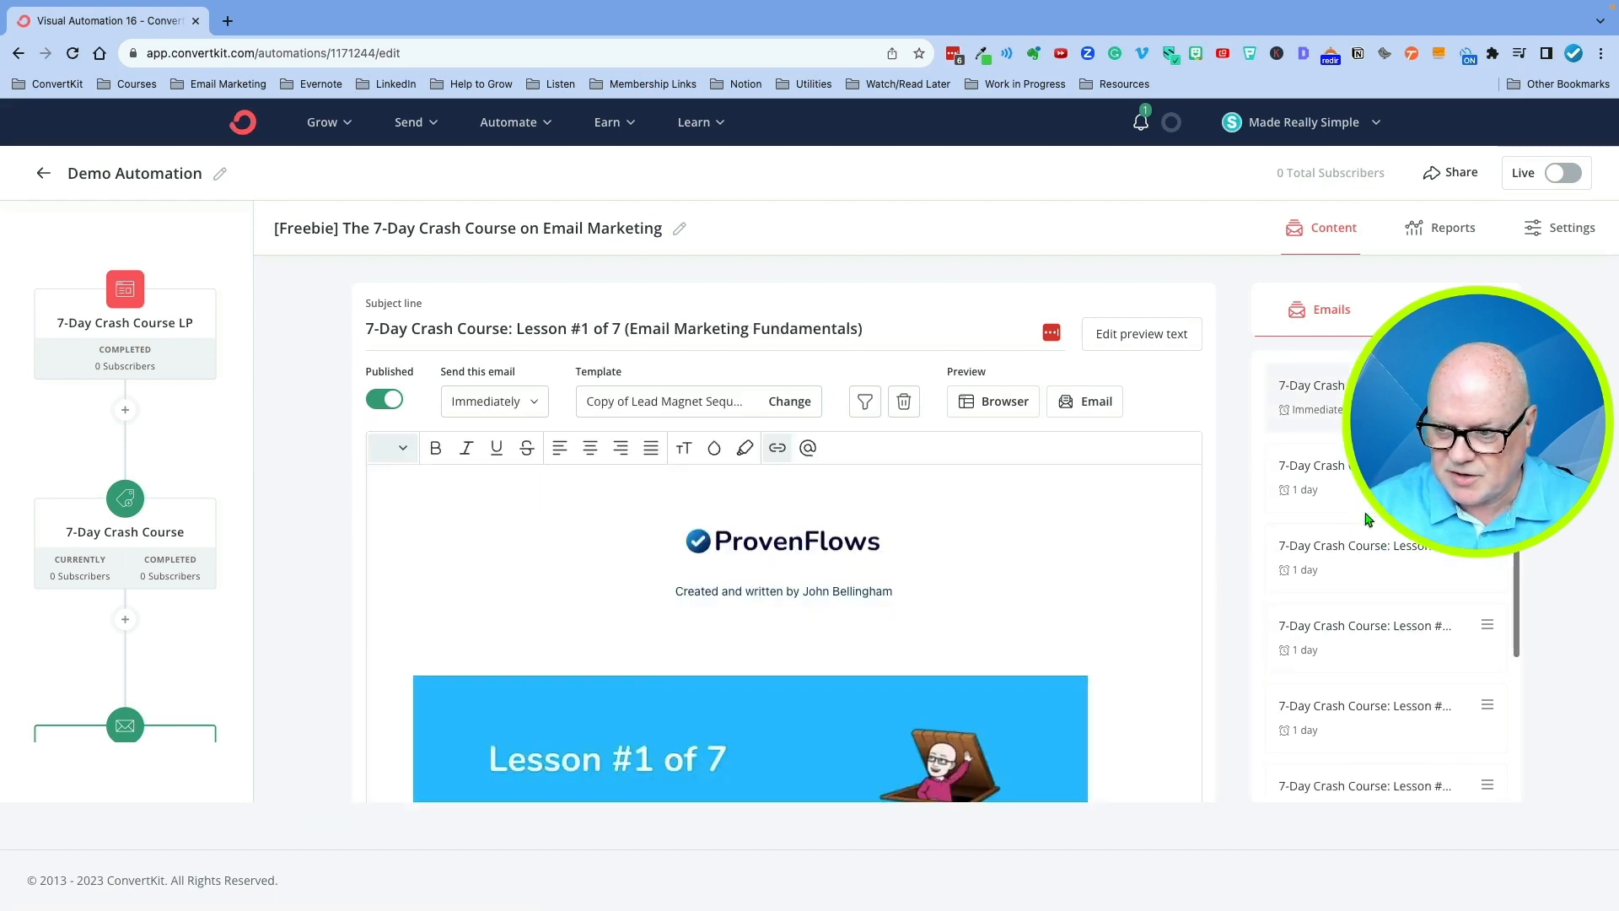
{"action": "scroll", "coordinate": [1364, 518], "scroll_direction": "down", "scroll_amount": 2}
{"action": "scroll", "coordinate": [1353, 511], "scroll_direction": "up", "scroll_amount": 2}
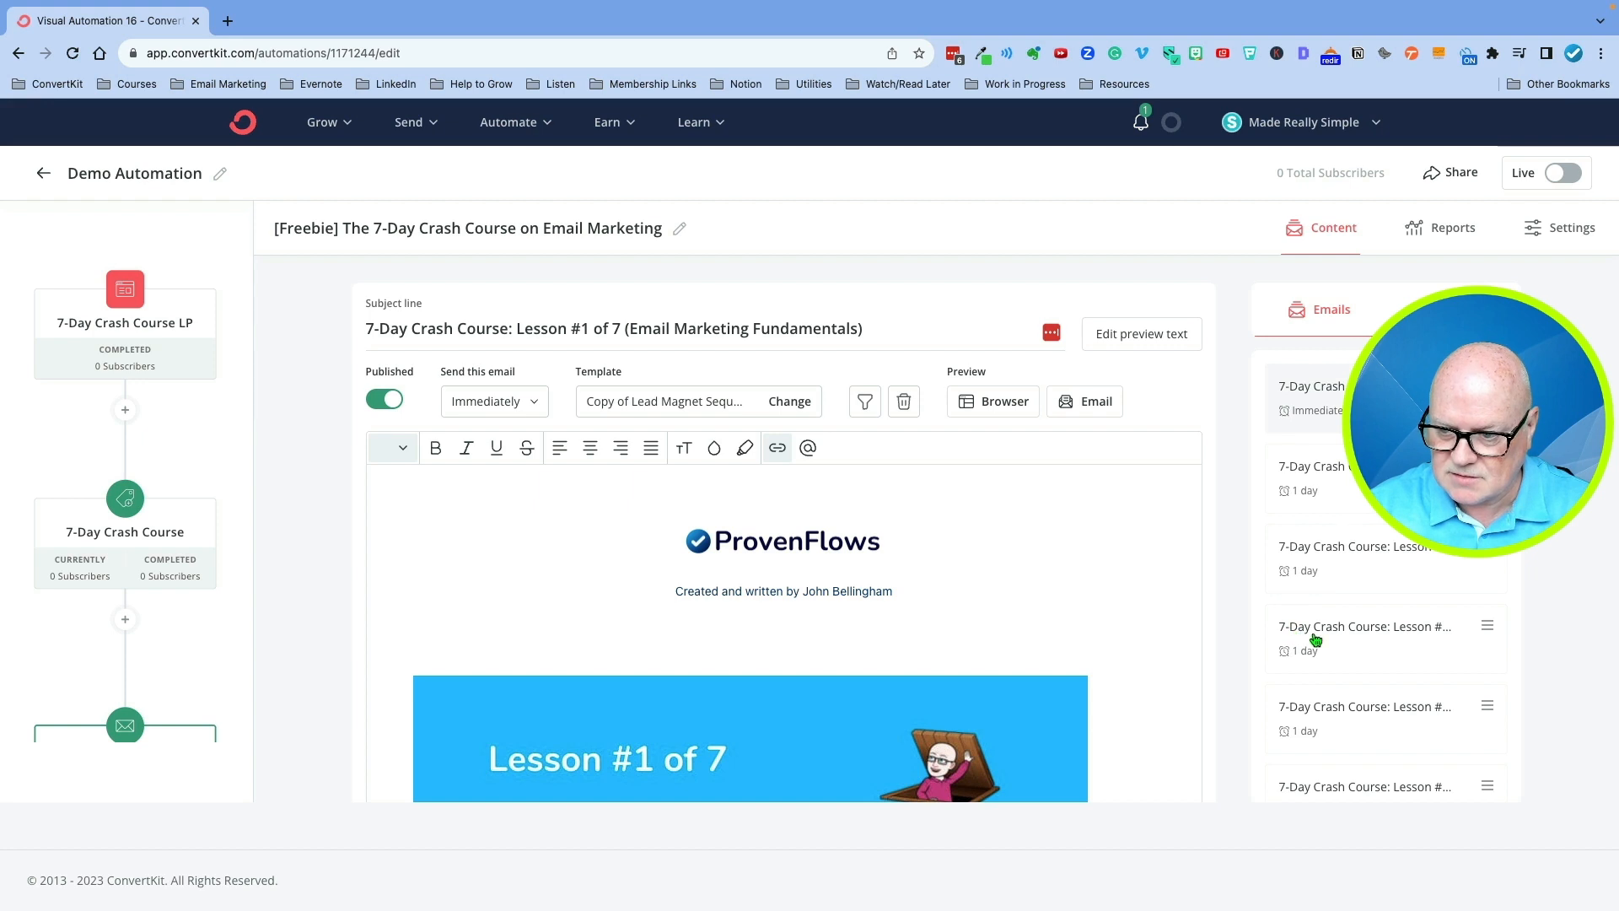
{"action": "left_click", "coordinate": [1324, 496]}
{"action": "left_click", "coordinate": [1316, 572]}
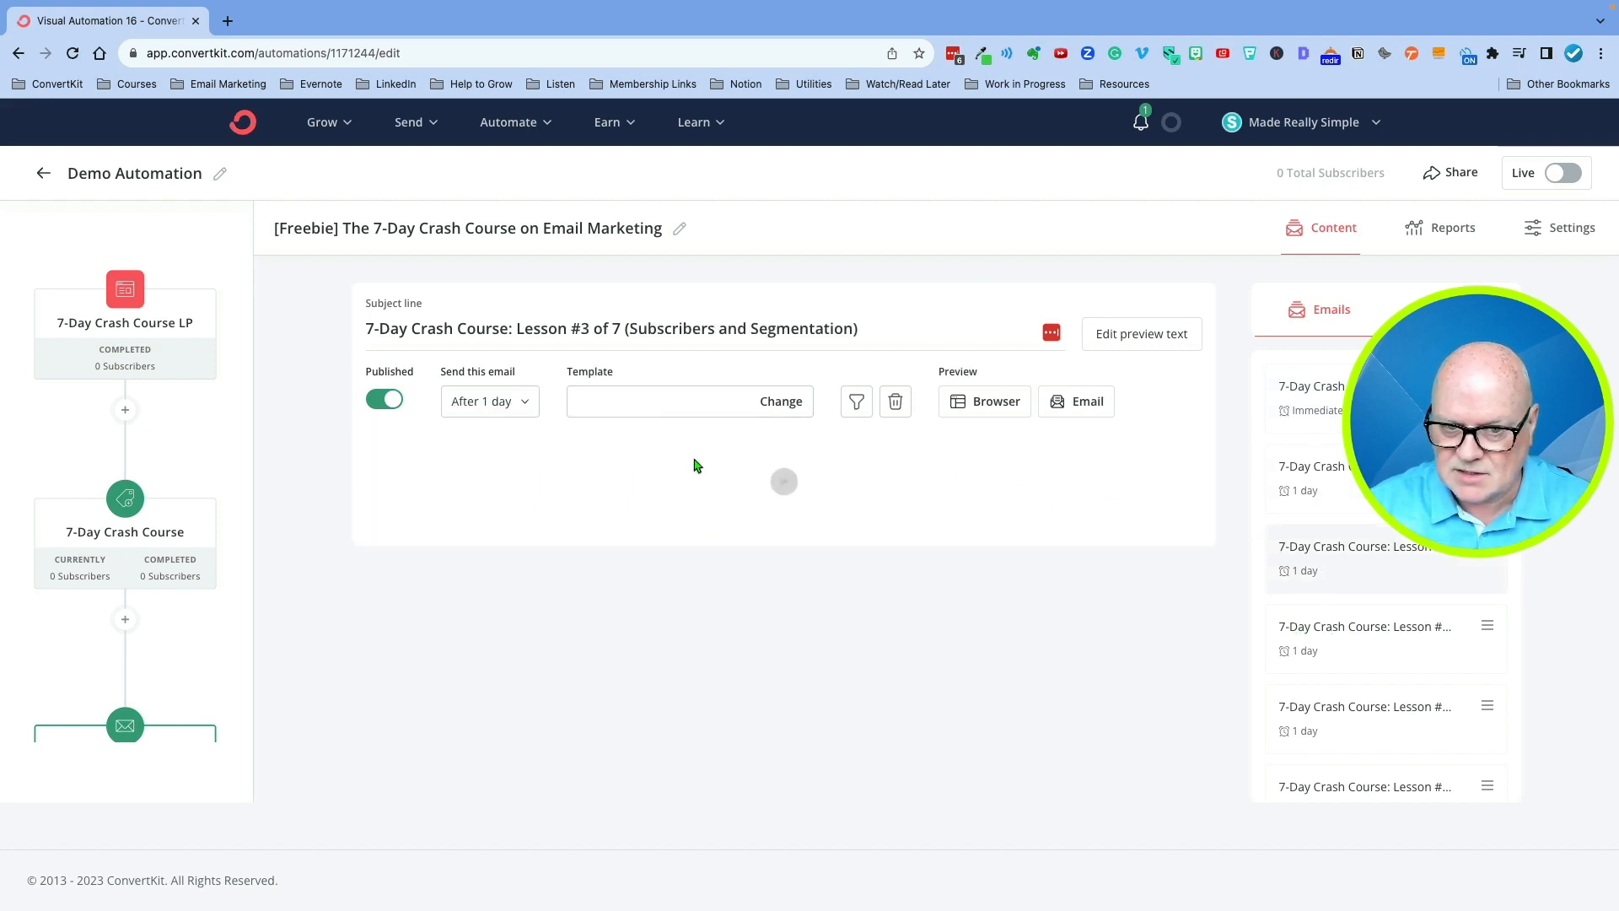
{"action": "left_click", "coordinate": [1339, 657]}
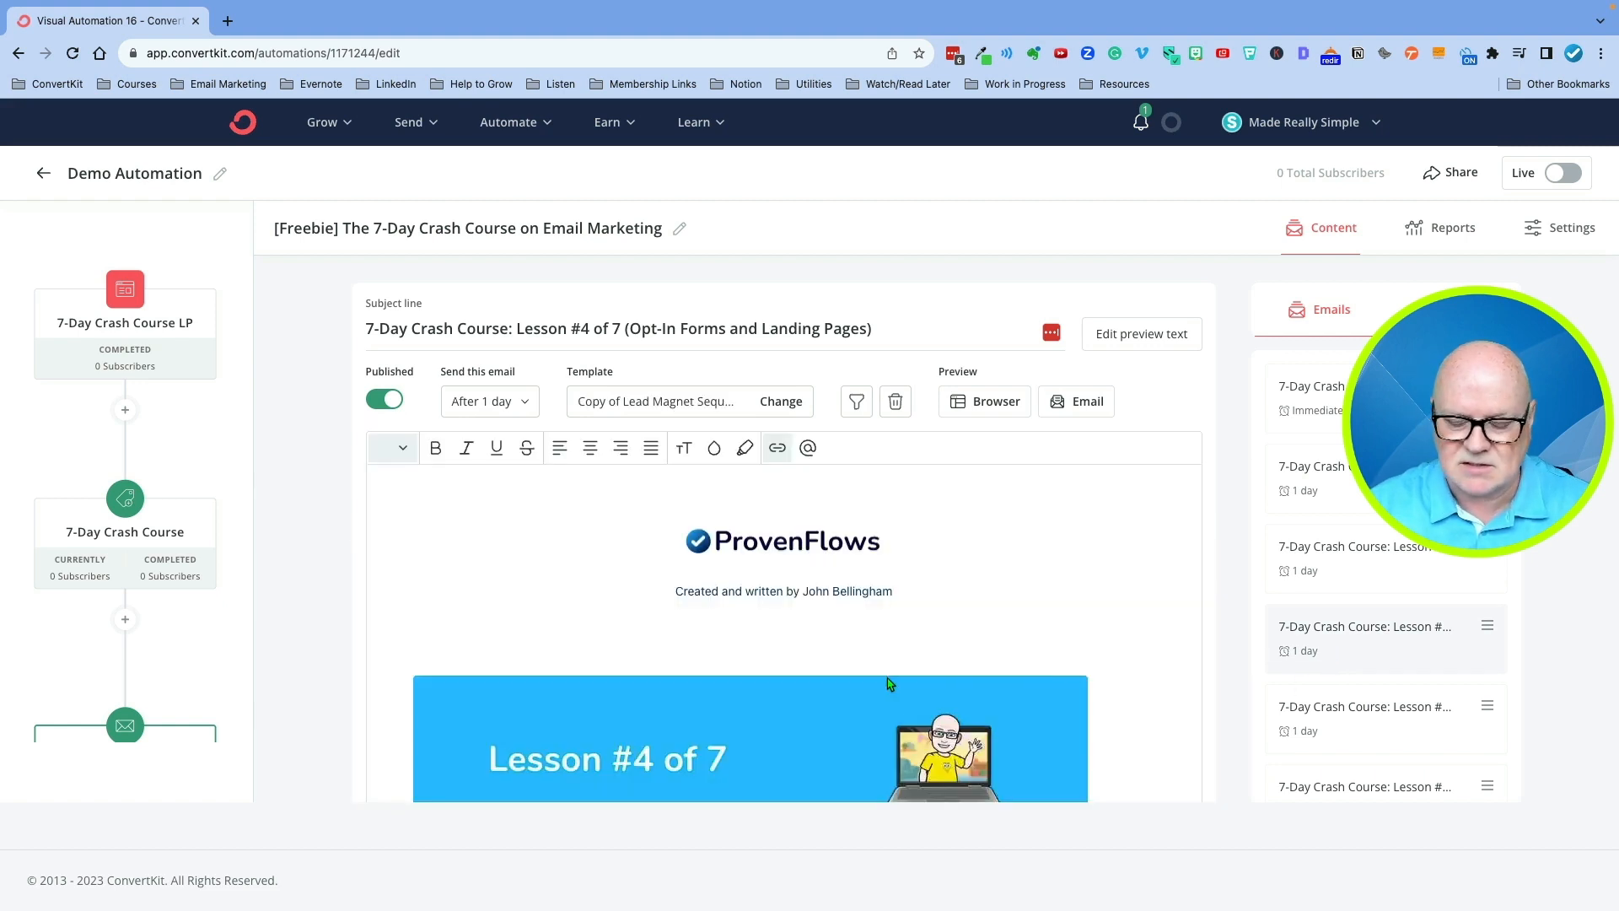
{"action": "left_click", "coordinate": [247, 606]}
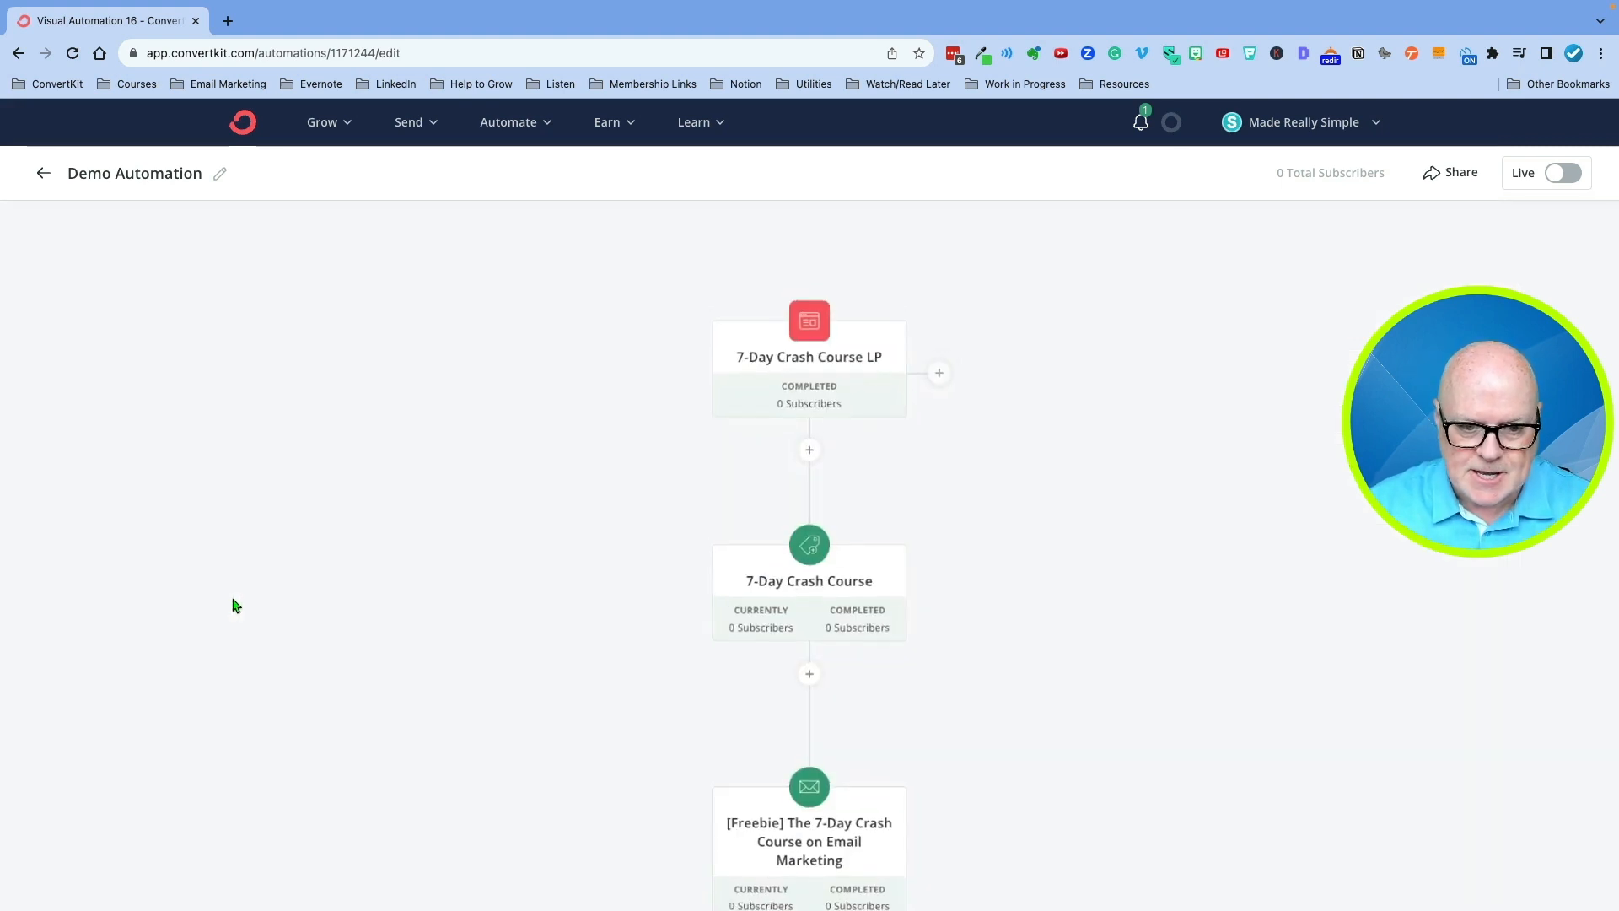
Below the email sequence, add a yes/no condition that checks whether the subscriber has the Accountant tag.
{"action": "scroll", "coordinate": [800, 710], "scroll_direction": "down", "scroll_amount": 3}
{"action": "left_click", "coordinate": [810, 686]}
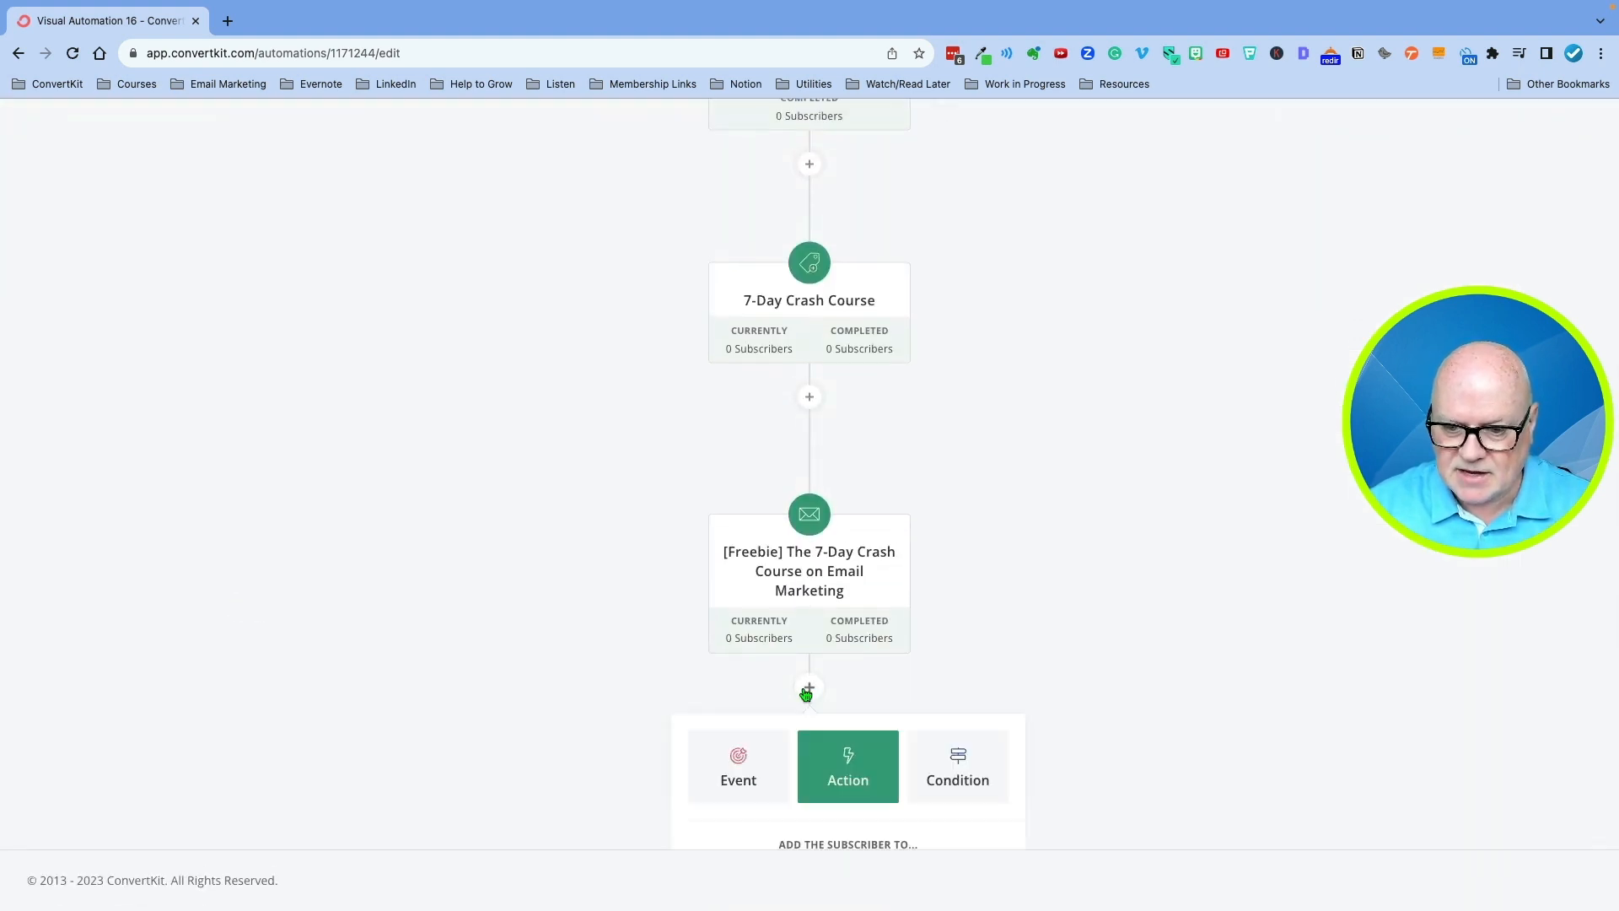
{"action": "scroll", "coordinate": [1012, 699], "scroll_direction": "down", "scroll_amount": 2}
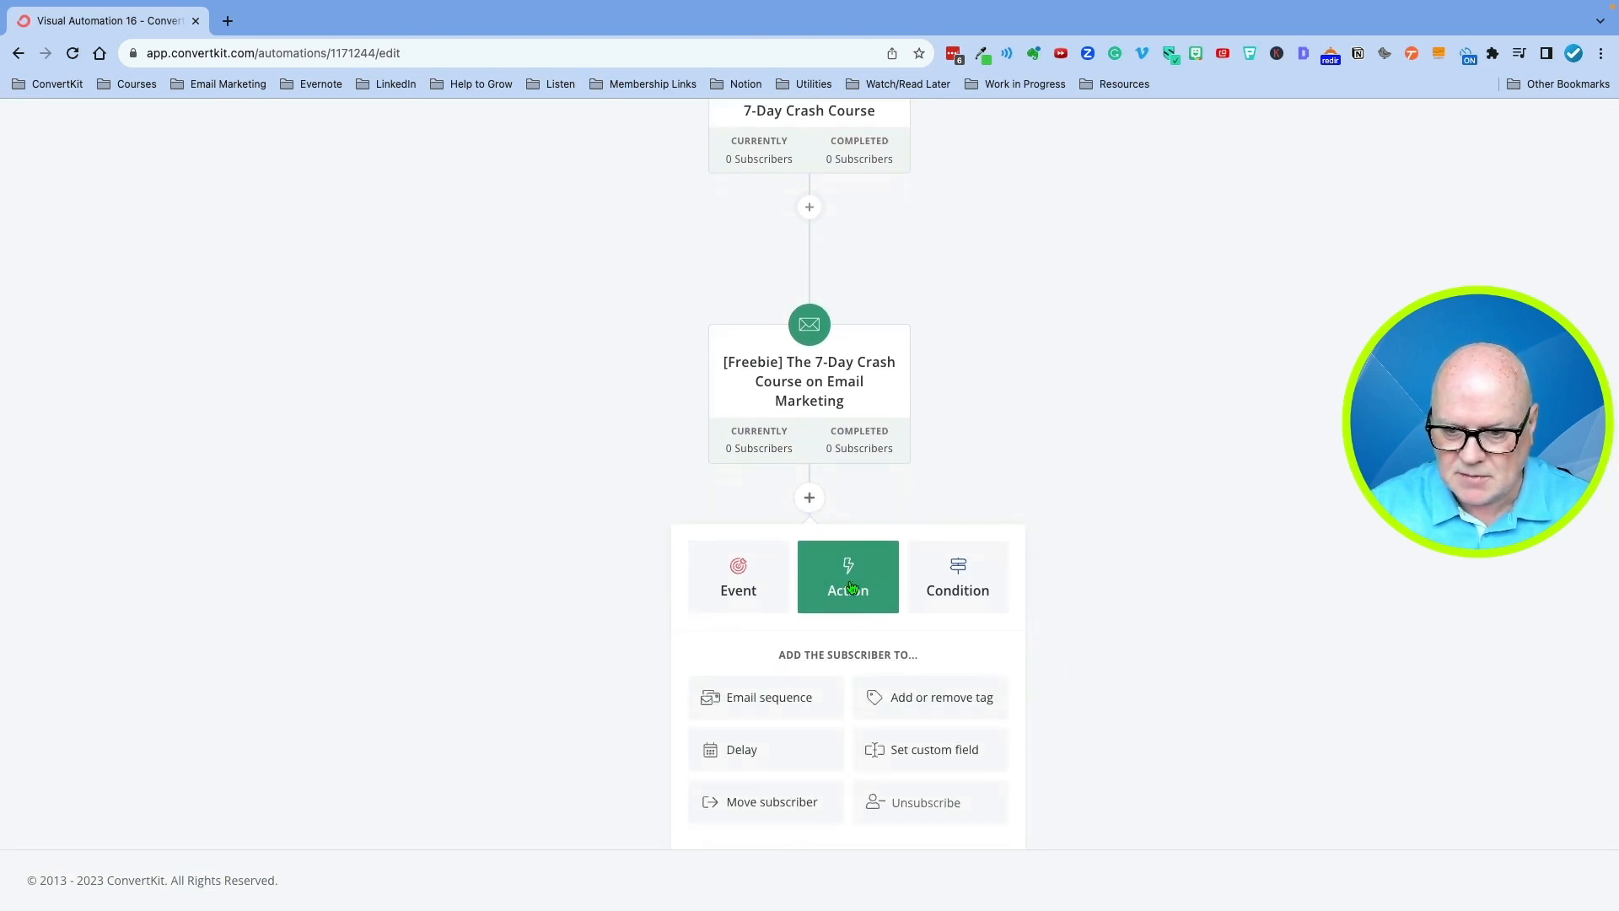
{"action": "left_click", "coordinate": [928, 580]}
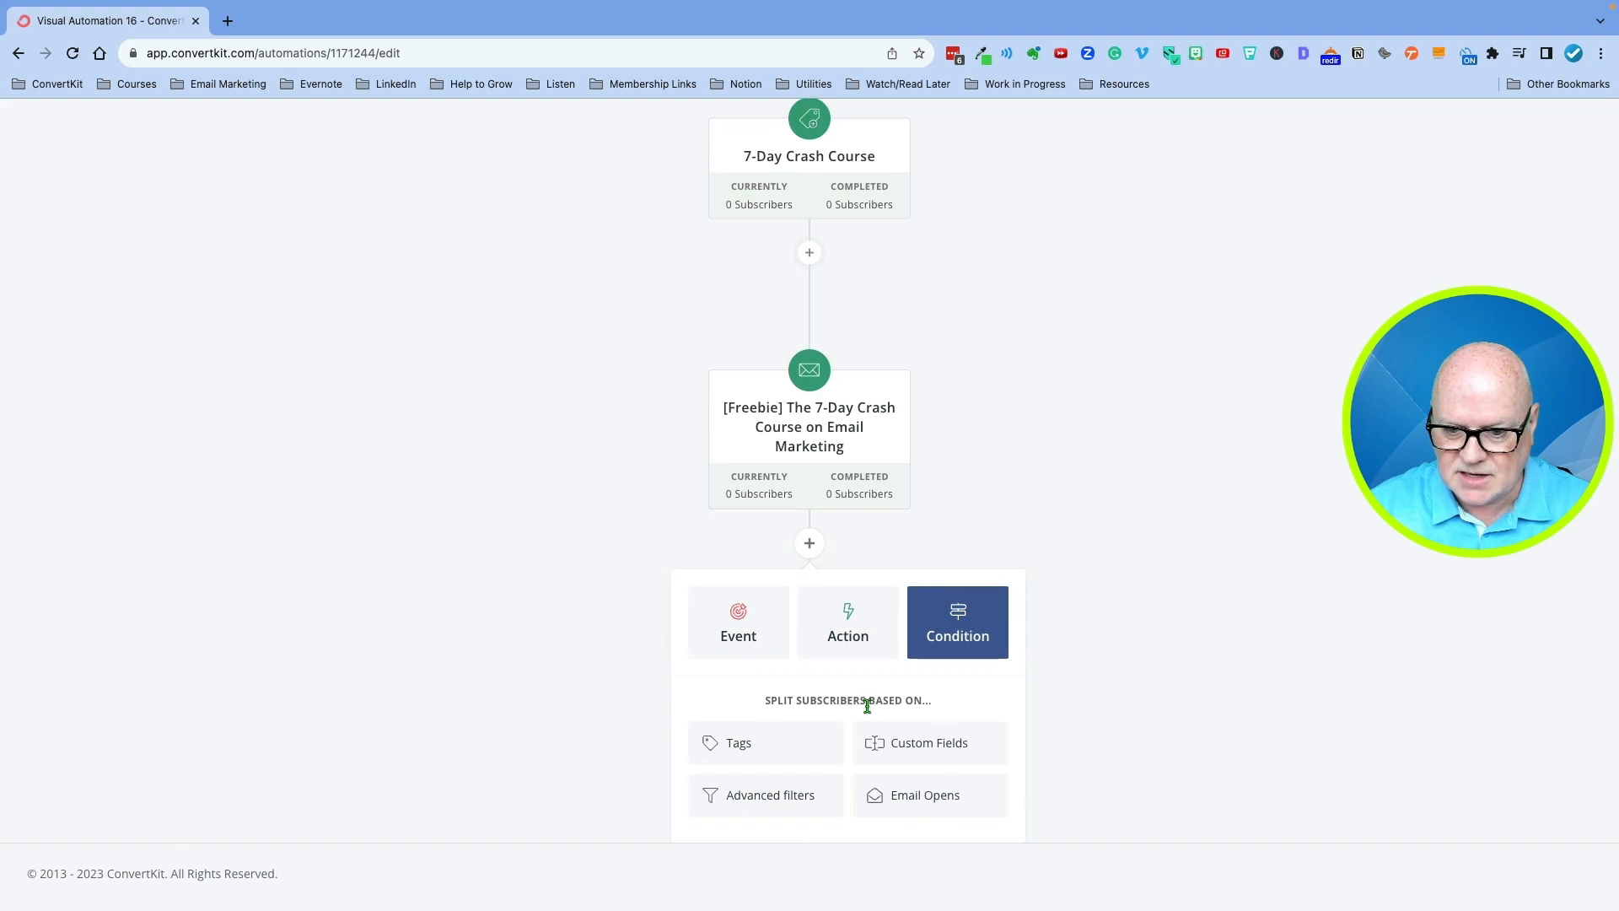
{"action": "left_click", "coordinate": [793, 759]}
{"action": "left_click", "coordinate": [835, 804]}
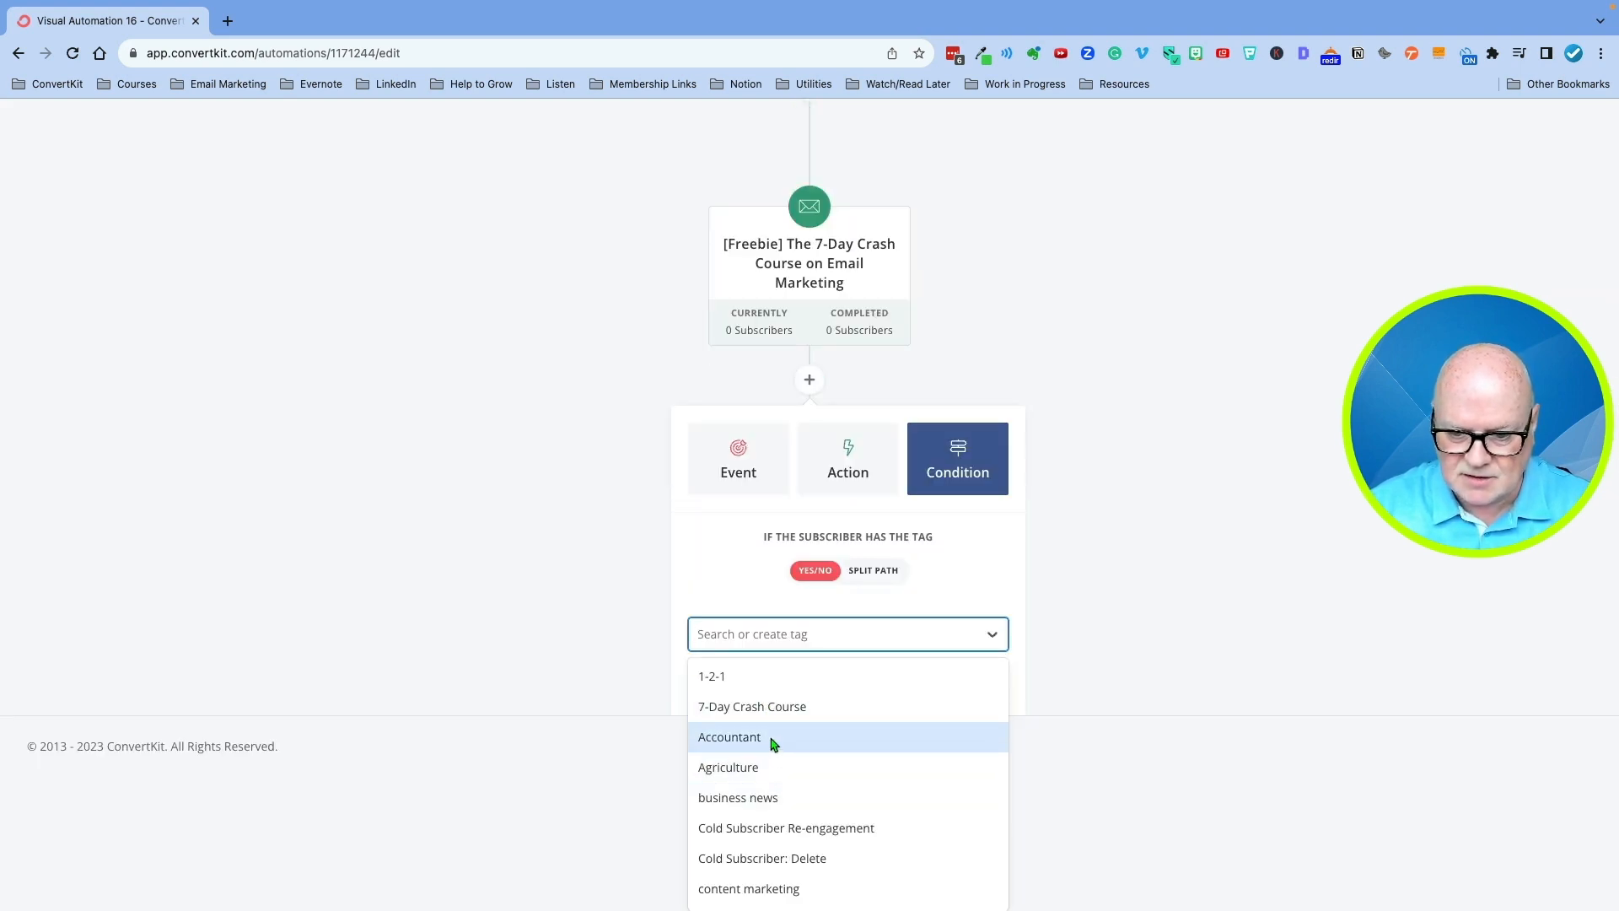
{"action": "left_click", "coordinate": [772, 742]}
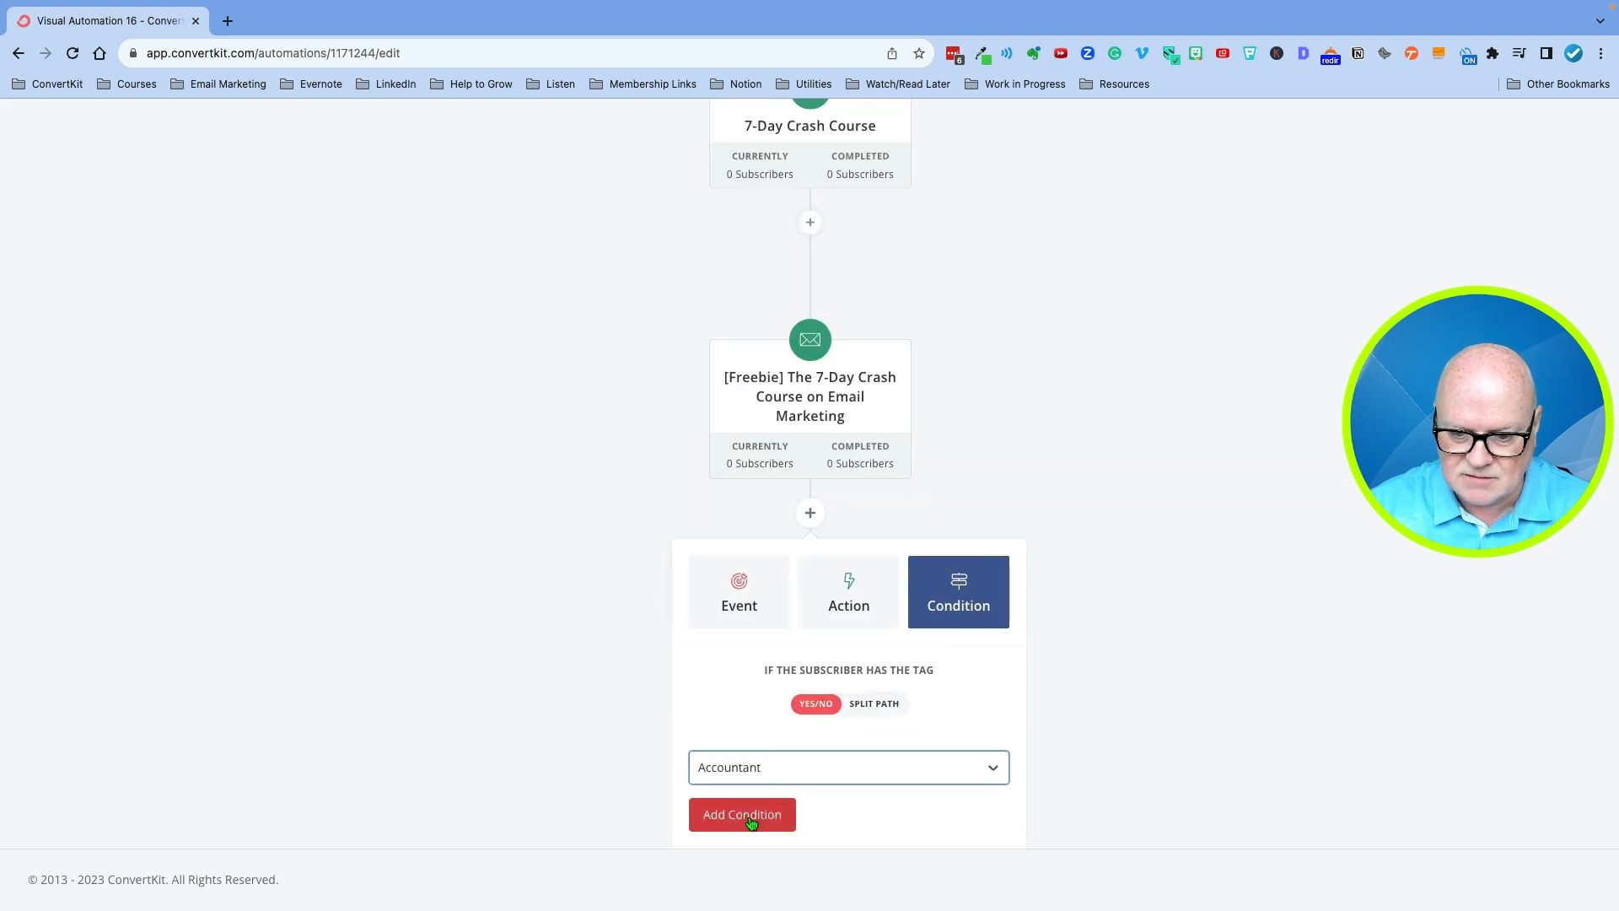
{"action": "left_click", "coordinate": [753, 816]}
On the condition's Yes branch, add subscribers to the email sequence Evergreen sequence 1.
{"action": "scroll", "coordinate": [886, 742], "scroll_direction": "down", "scroll_amount": 5}
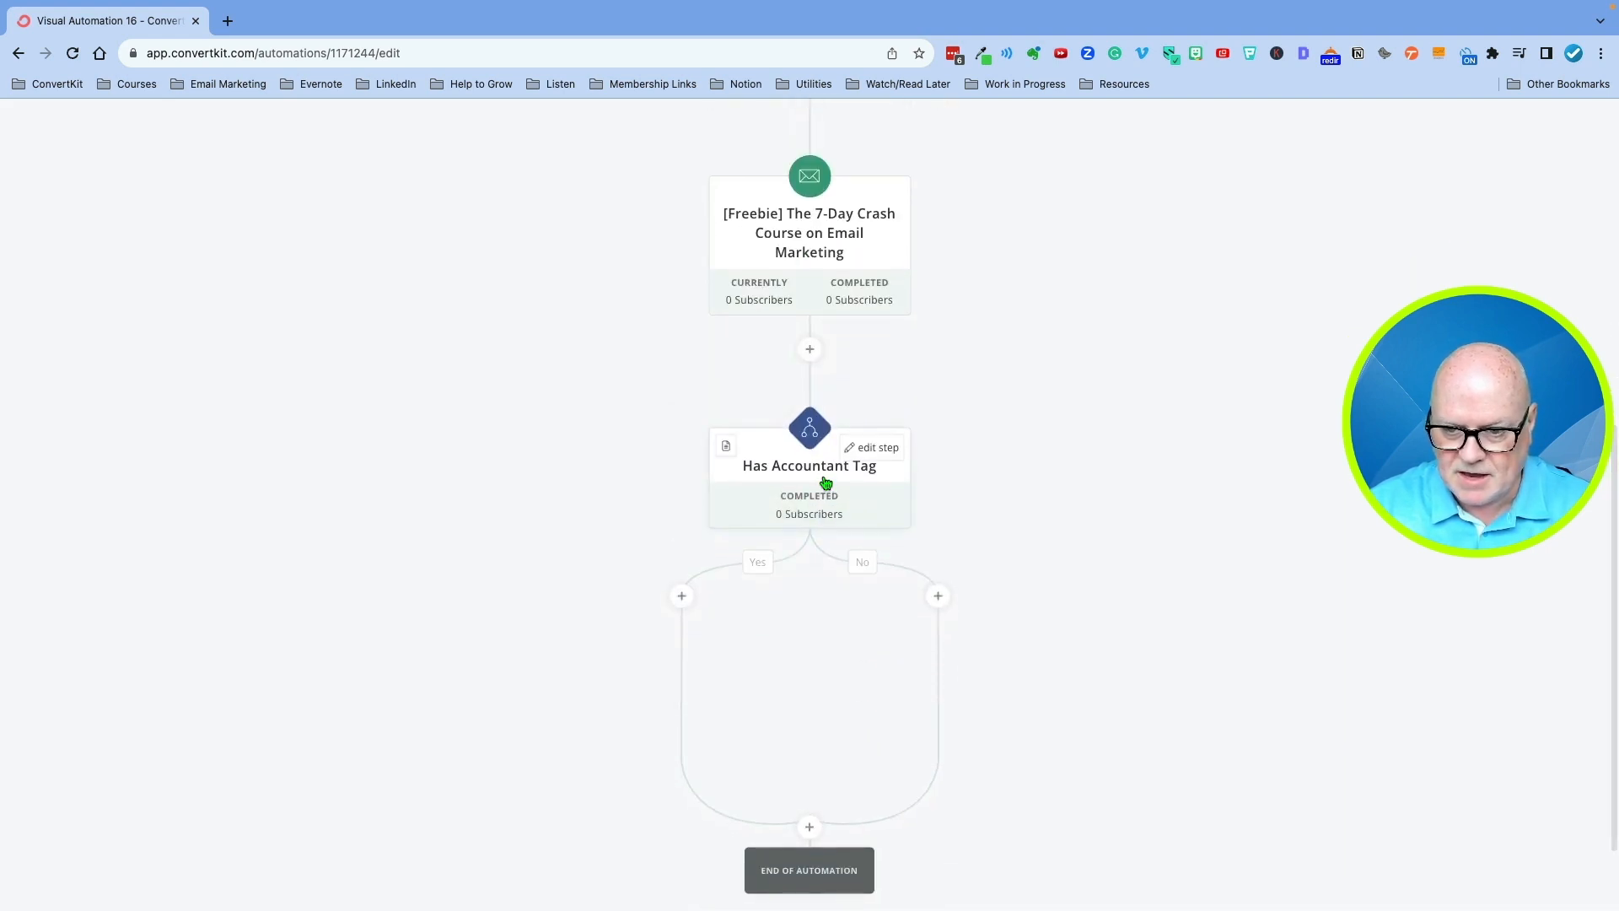
{"action": "left_click", "coordinate": [681, 595]}
{"action": "left_click", "coordinate": [625, 799]}
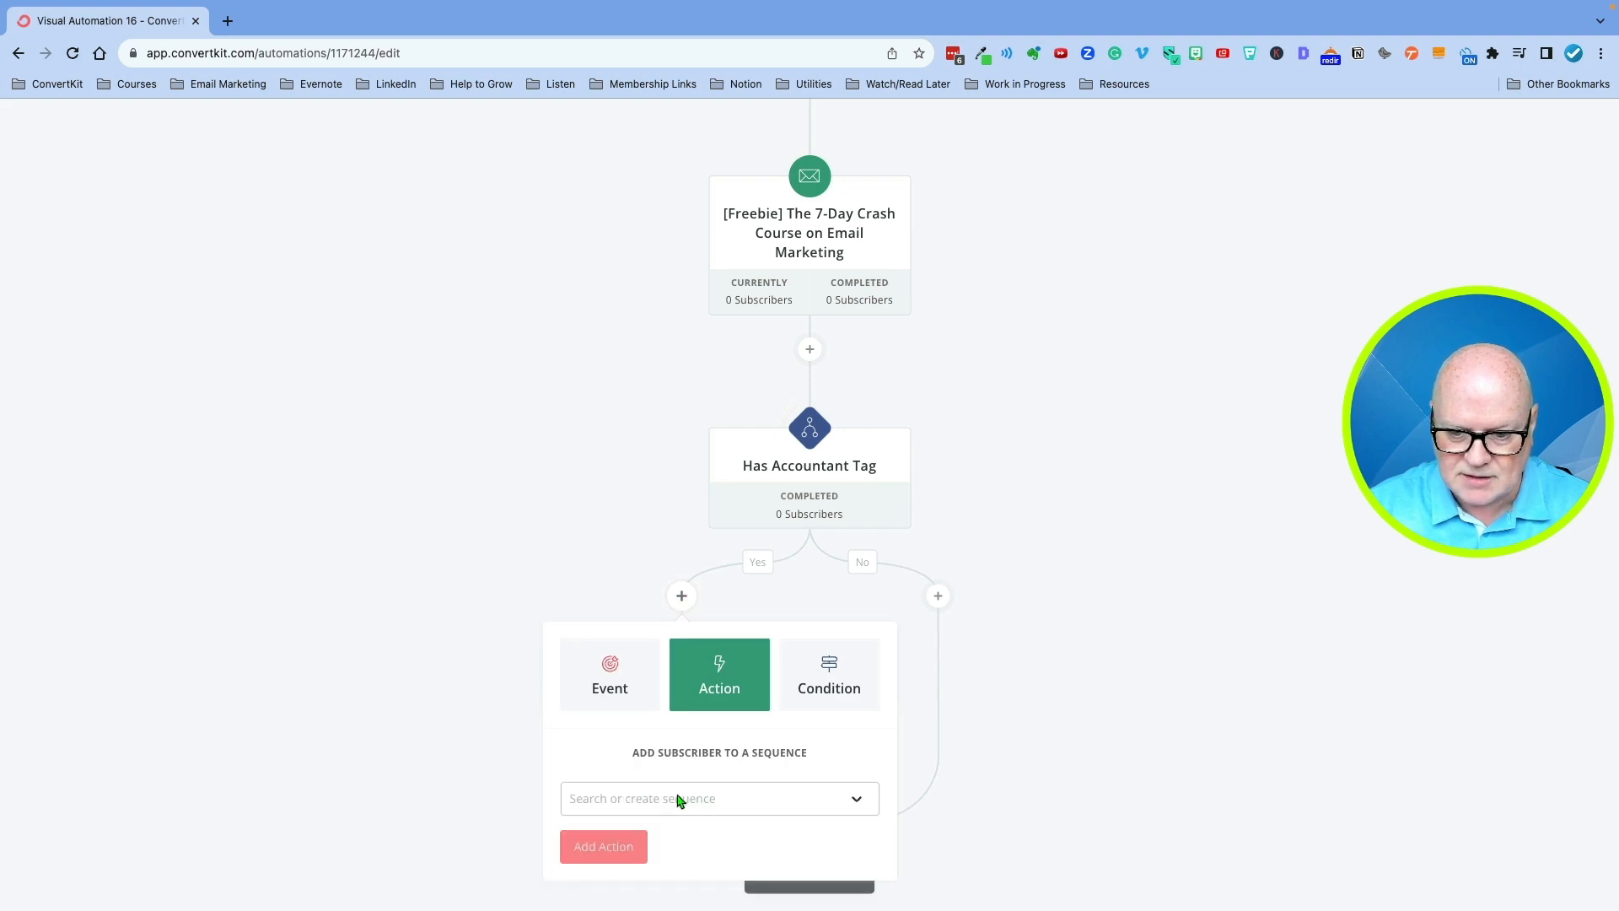
{"action": "left_click", "coordinate": [770, 801]}
{"action": "scroll", "coordinate": [726, 802], "scroll_direction": "down", "scroll_amount": 4}
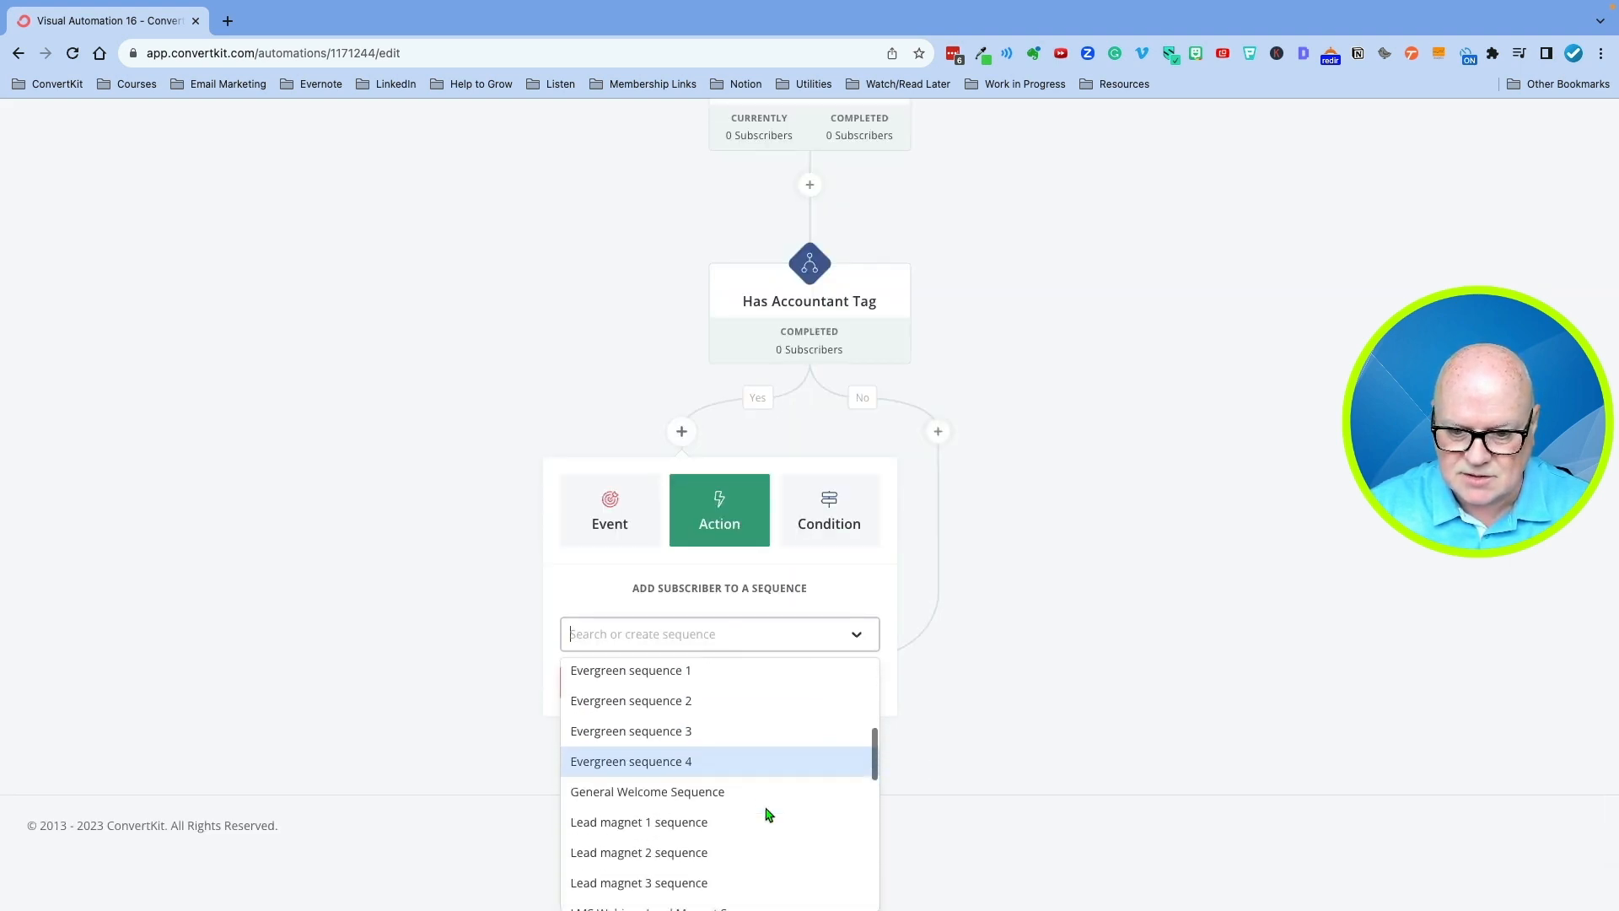
{"action": "left_click", "coordinate": [707, 697]}
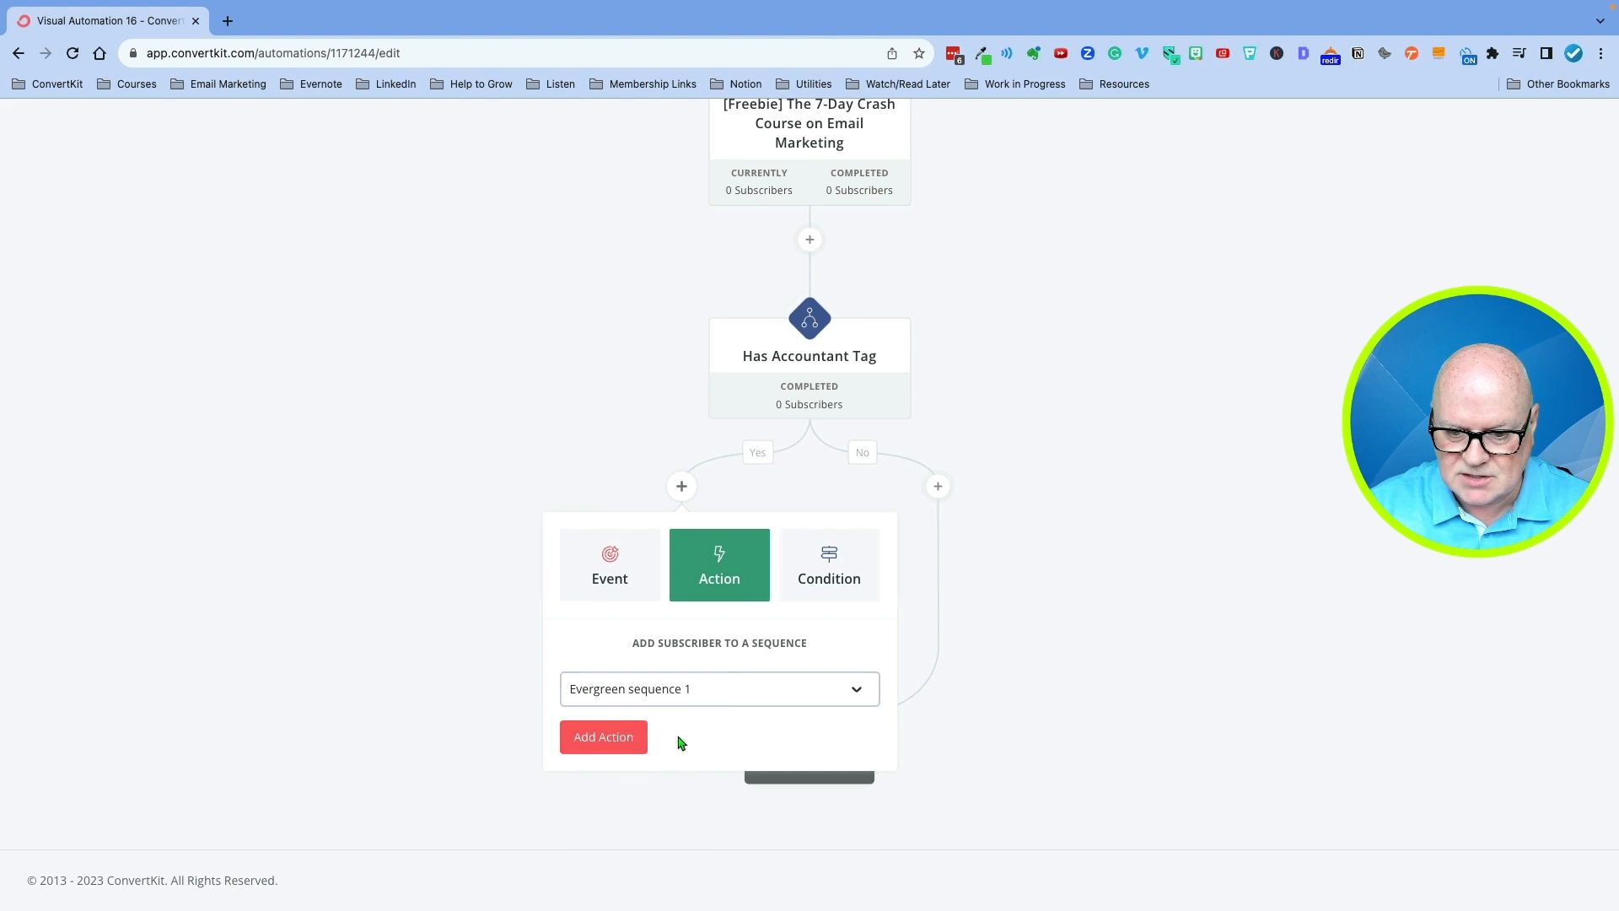
{"action": "left_click", "coordinate": [616, 737]}
On the condition's No branch, add subscribers to the email sequence Evergreen sequence 2.
{"action": "scroll", "coordinate": [735, 739], "scroll_direction": "down", "scroll_amount": 4}
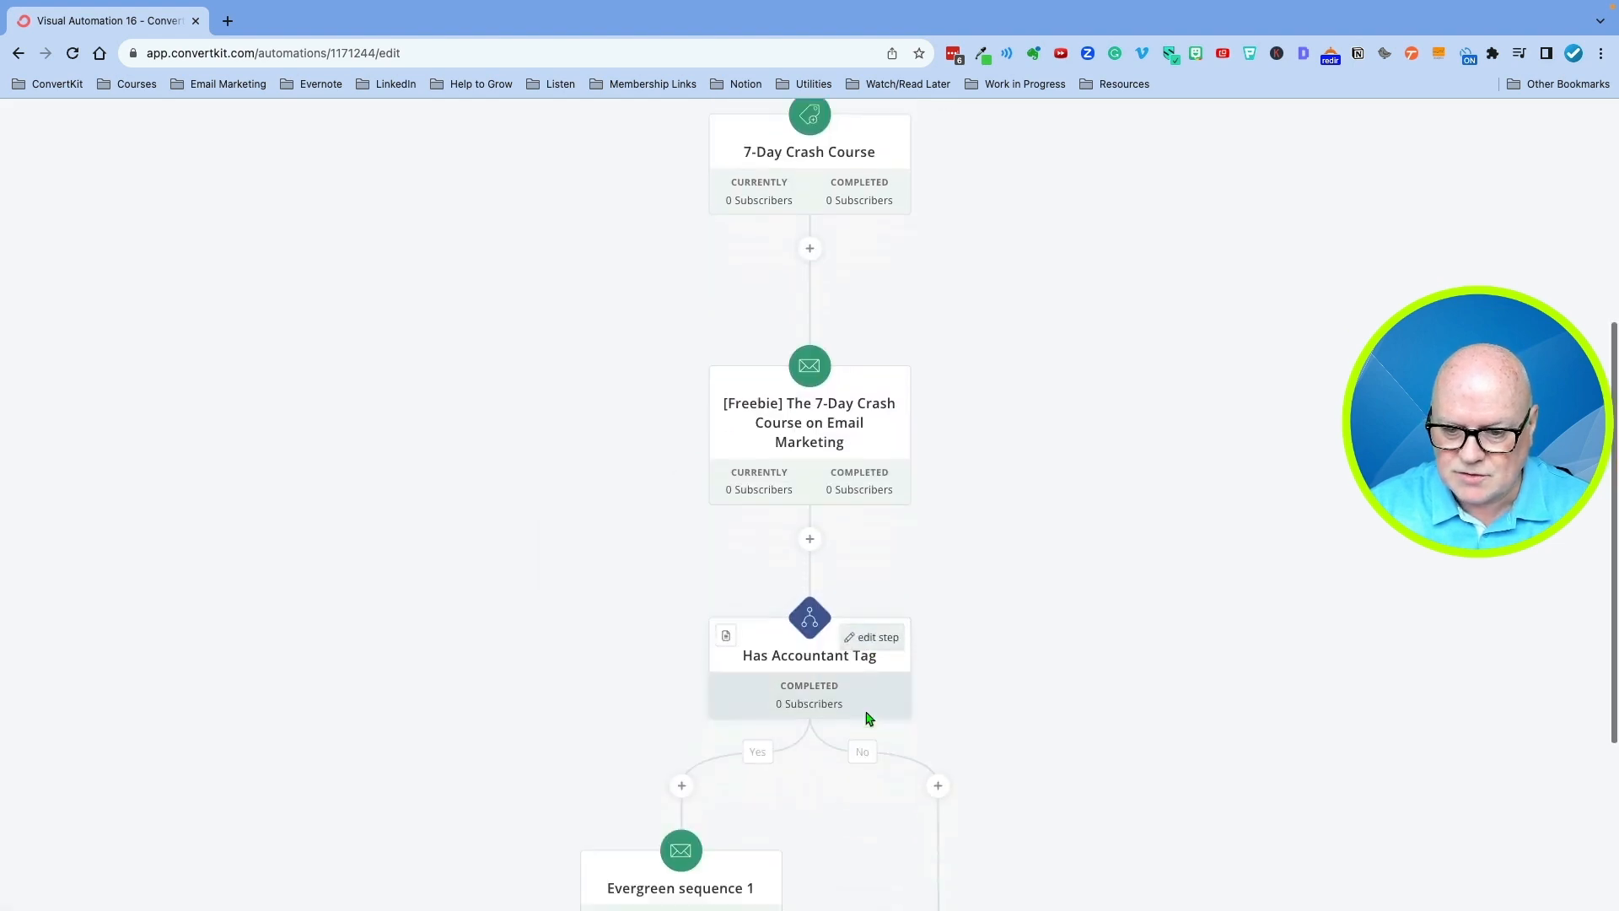
{"action": "left_click", "coordinate": [937, 626]}
{"action": "scroll", "coordinate": [870, 738], "scroll_direction": "down", "scroll_amount": 3}
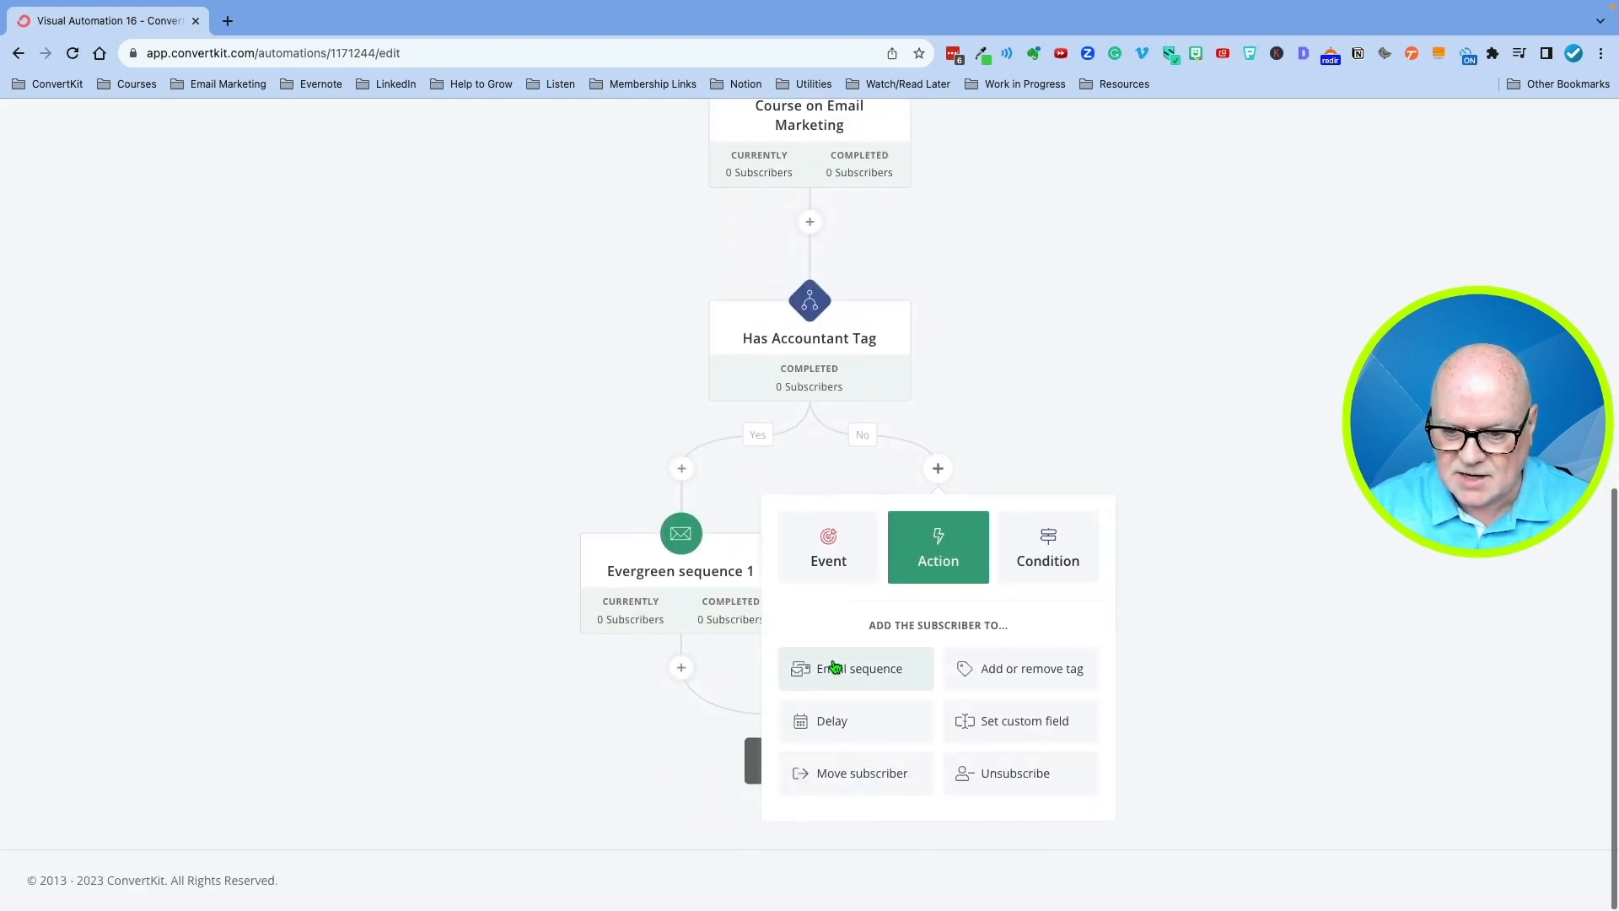
{"action": "left_click", "coordinate": [830, 669]}
{"action": "scroll", "coordinate": [902, 746], "scroll_direction": "down", "scroll_amount": 5}
{"action": "scroll", "coordinate": [896, 735], "scroll_direction": "up", "scroll_amount": 2}
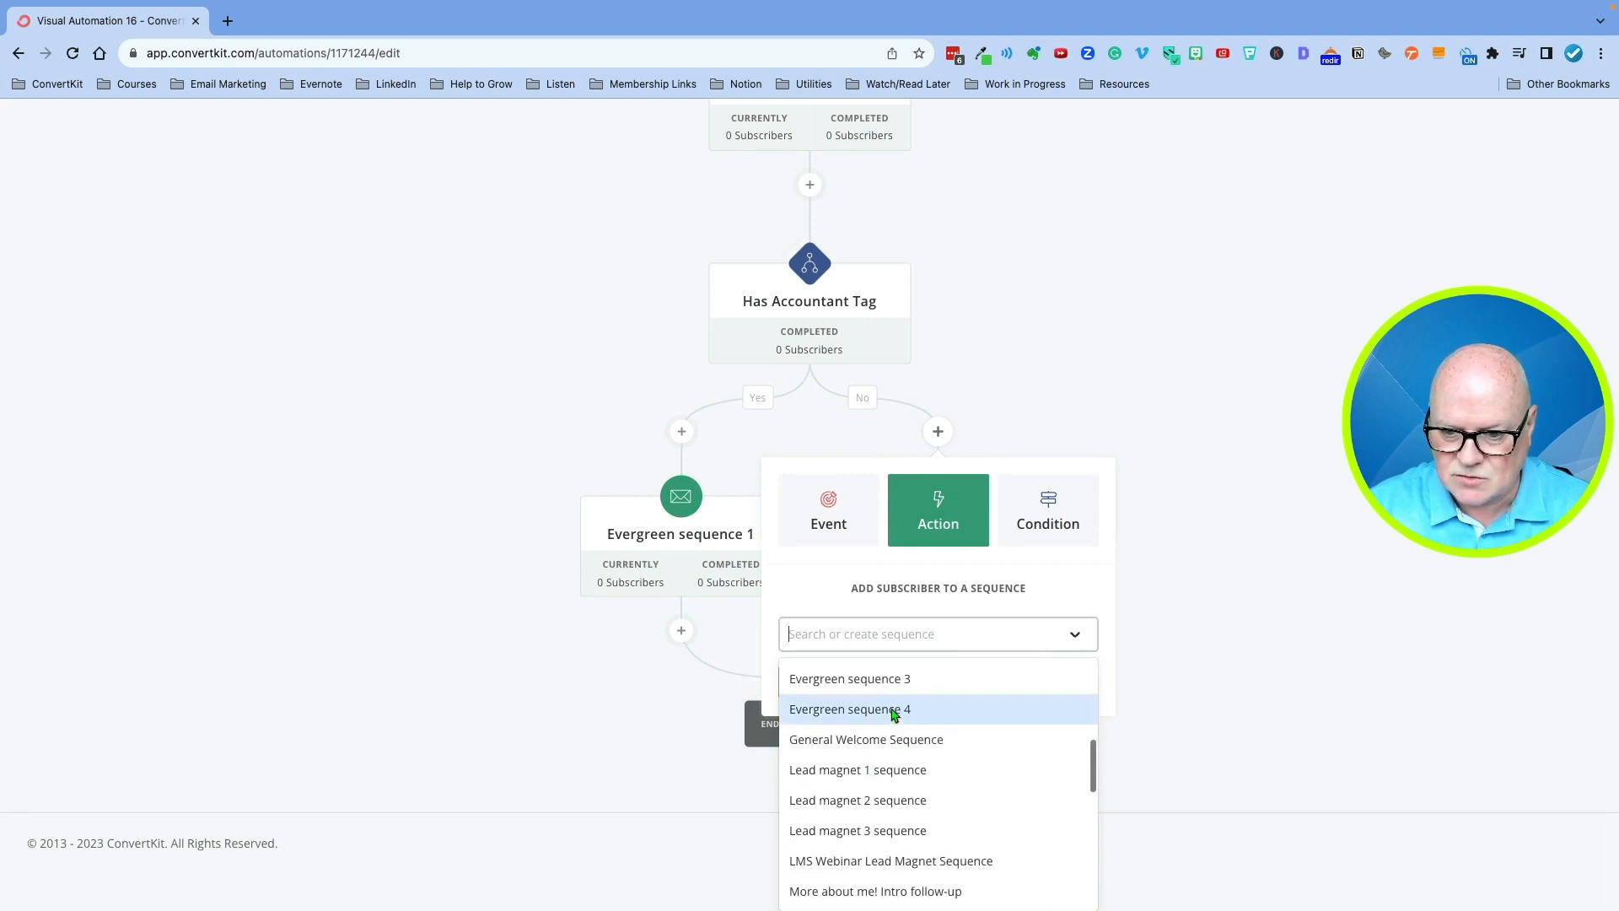
{"action": "left_click", "coordinate": [896, 733]}
{"action": "left_click", "coordinate": [822, 718]}
Review the whole automation from the landing page trigger through the tag, crash course sequence and condition to both evergreen sequences.
{"action": "scroll", "coordinate": [970, 751], "scroll_direction": "up", "scroll_amount": 10}
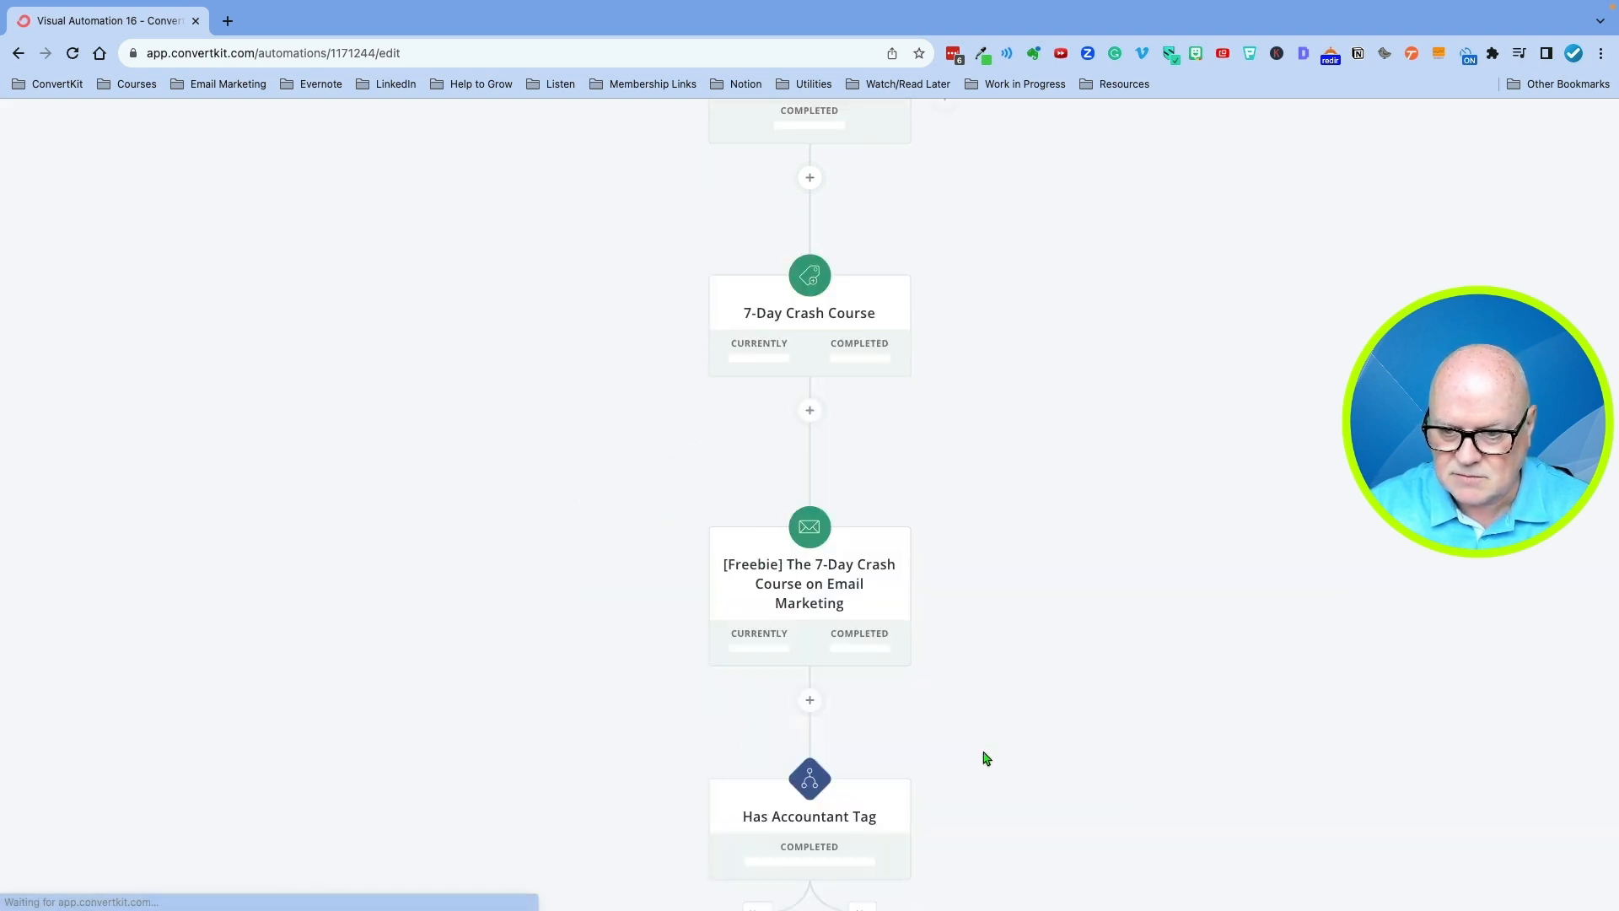
{"action": "scroll", "coordinate": [948, 748], "scroll_direction": "down", "scroll_amount": 8}
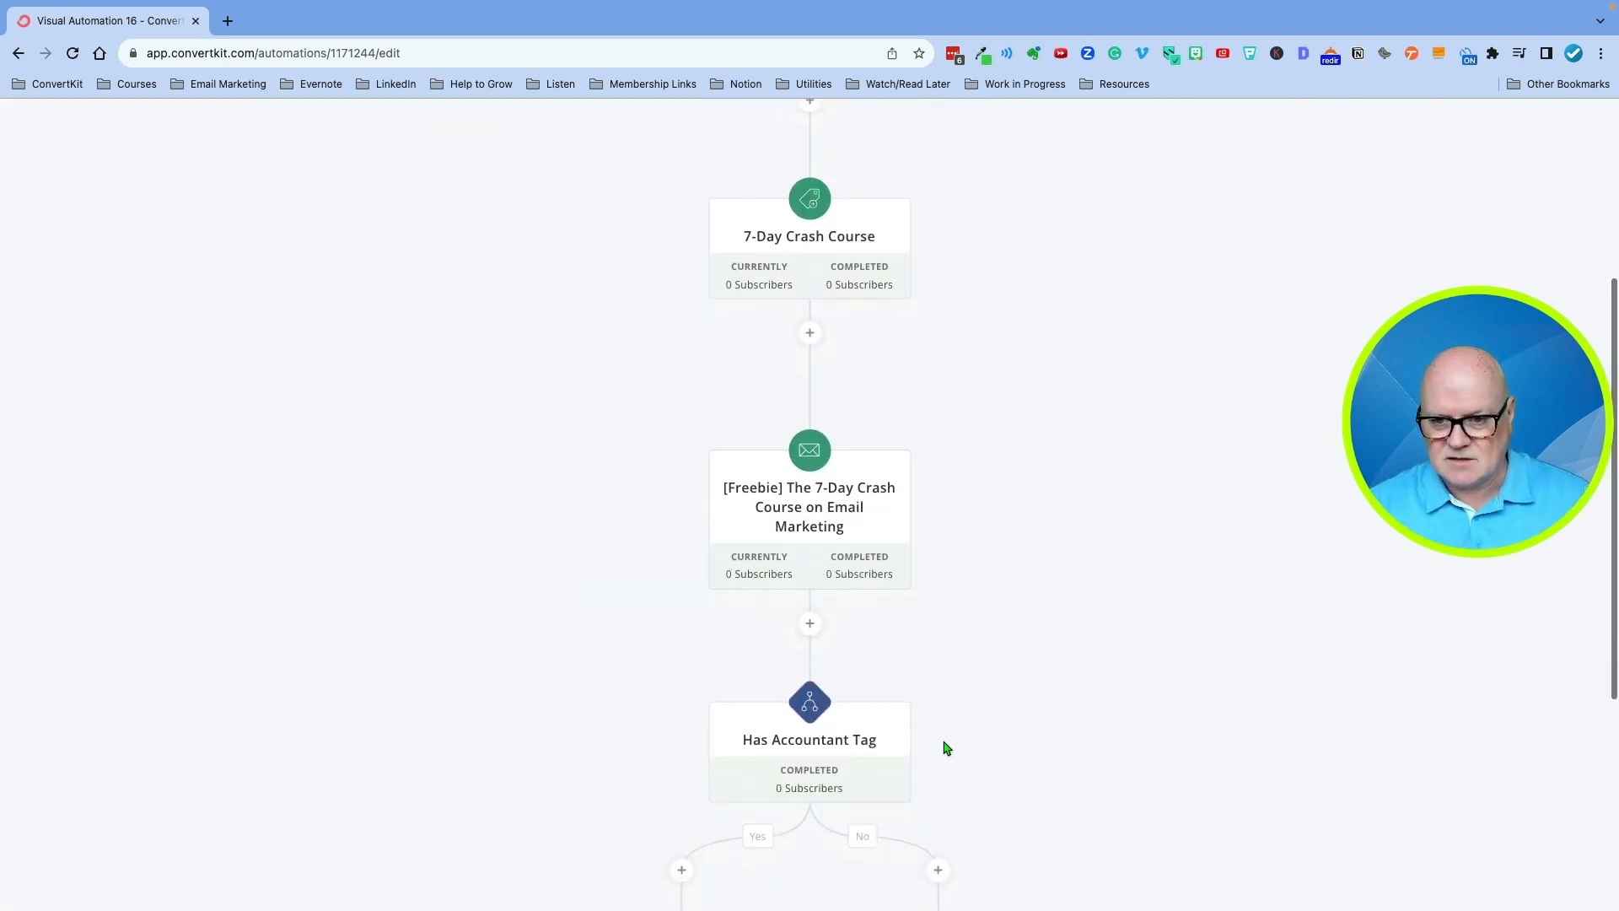
{"action": "scroll", "coordinate": [887, 725], "scroll_direction": "down", "scroll_amount": 2}
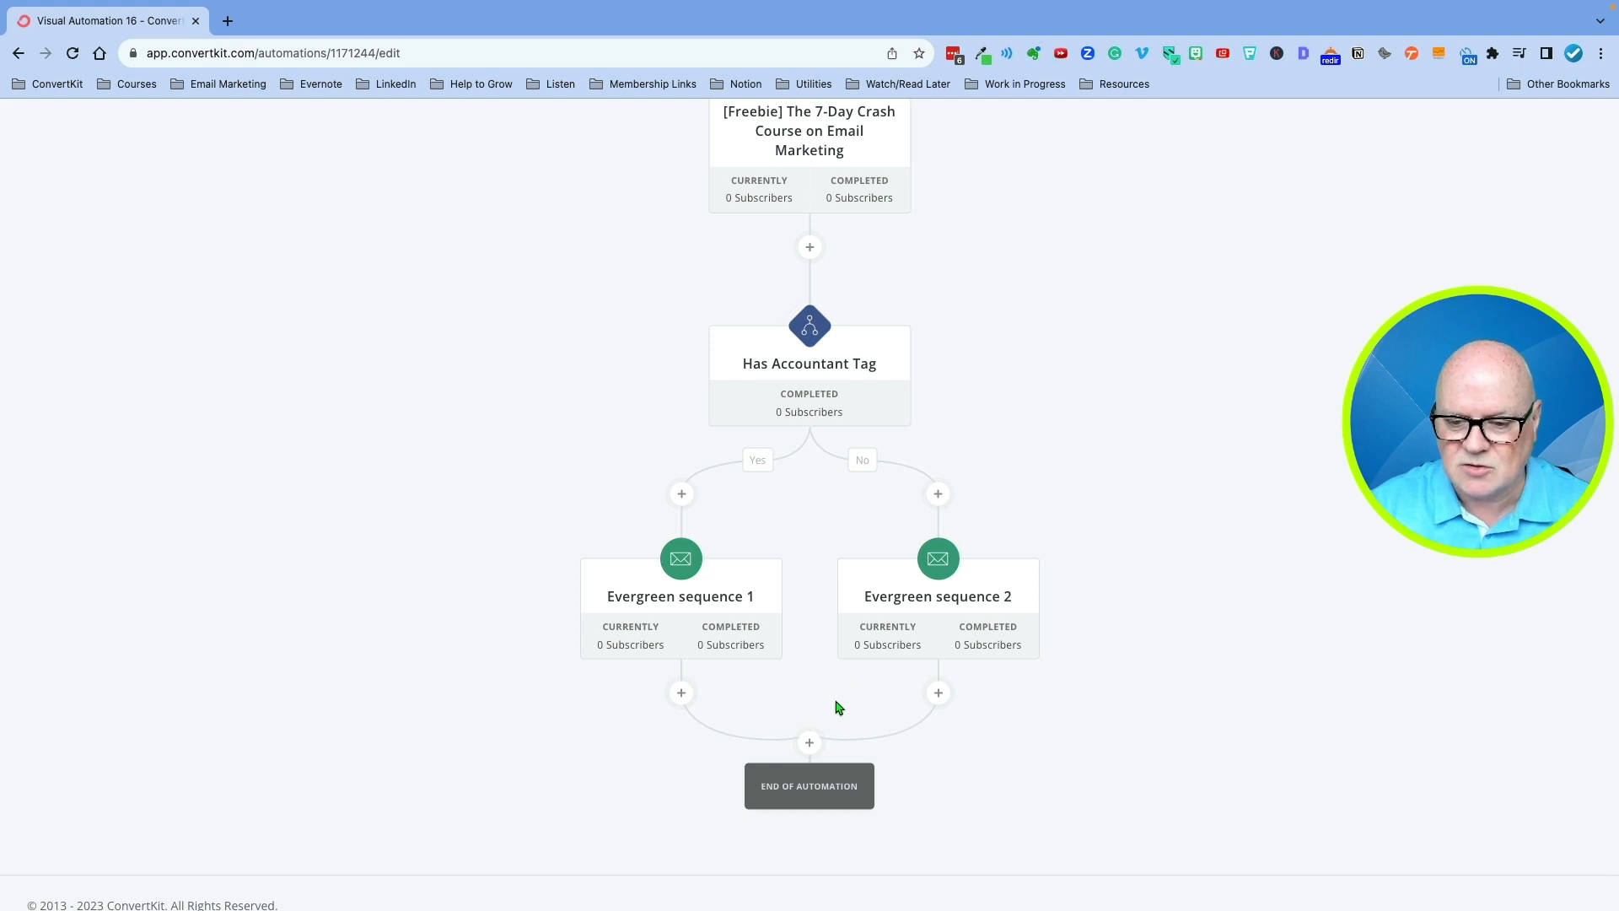
{"action": "scroll", "coordinate": [826, 717], "scroll_direction": "up", "scroll_amount": 5}
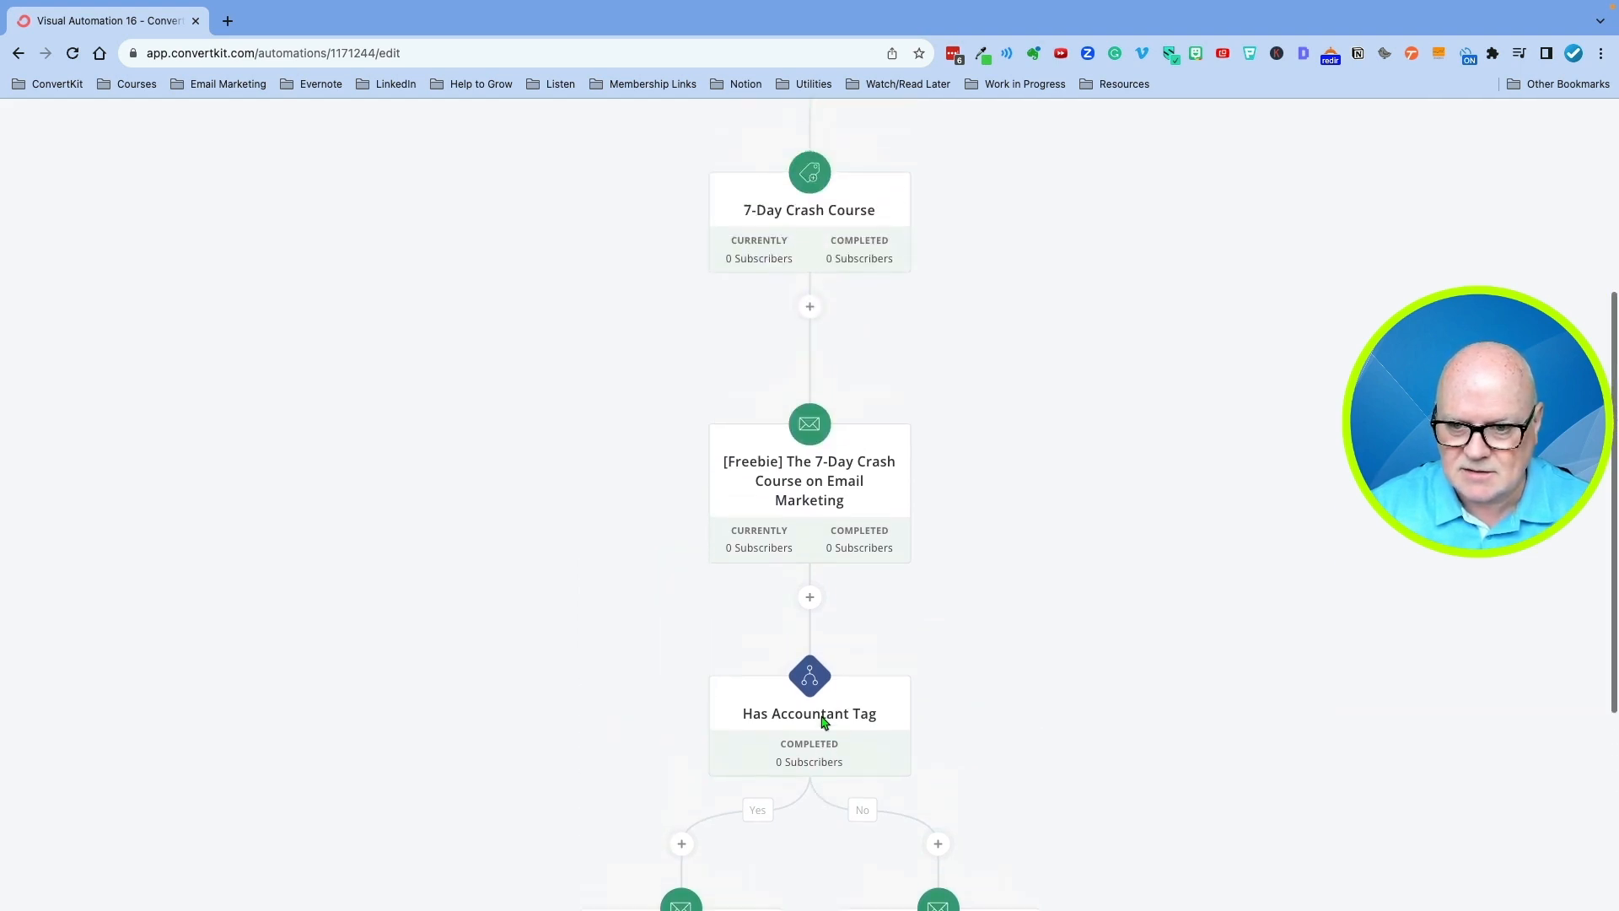
{"action": "scroll", "coordinate": [824, 723], "scroll_direction": "up", "scroll_amount": 3}
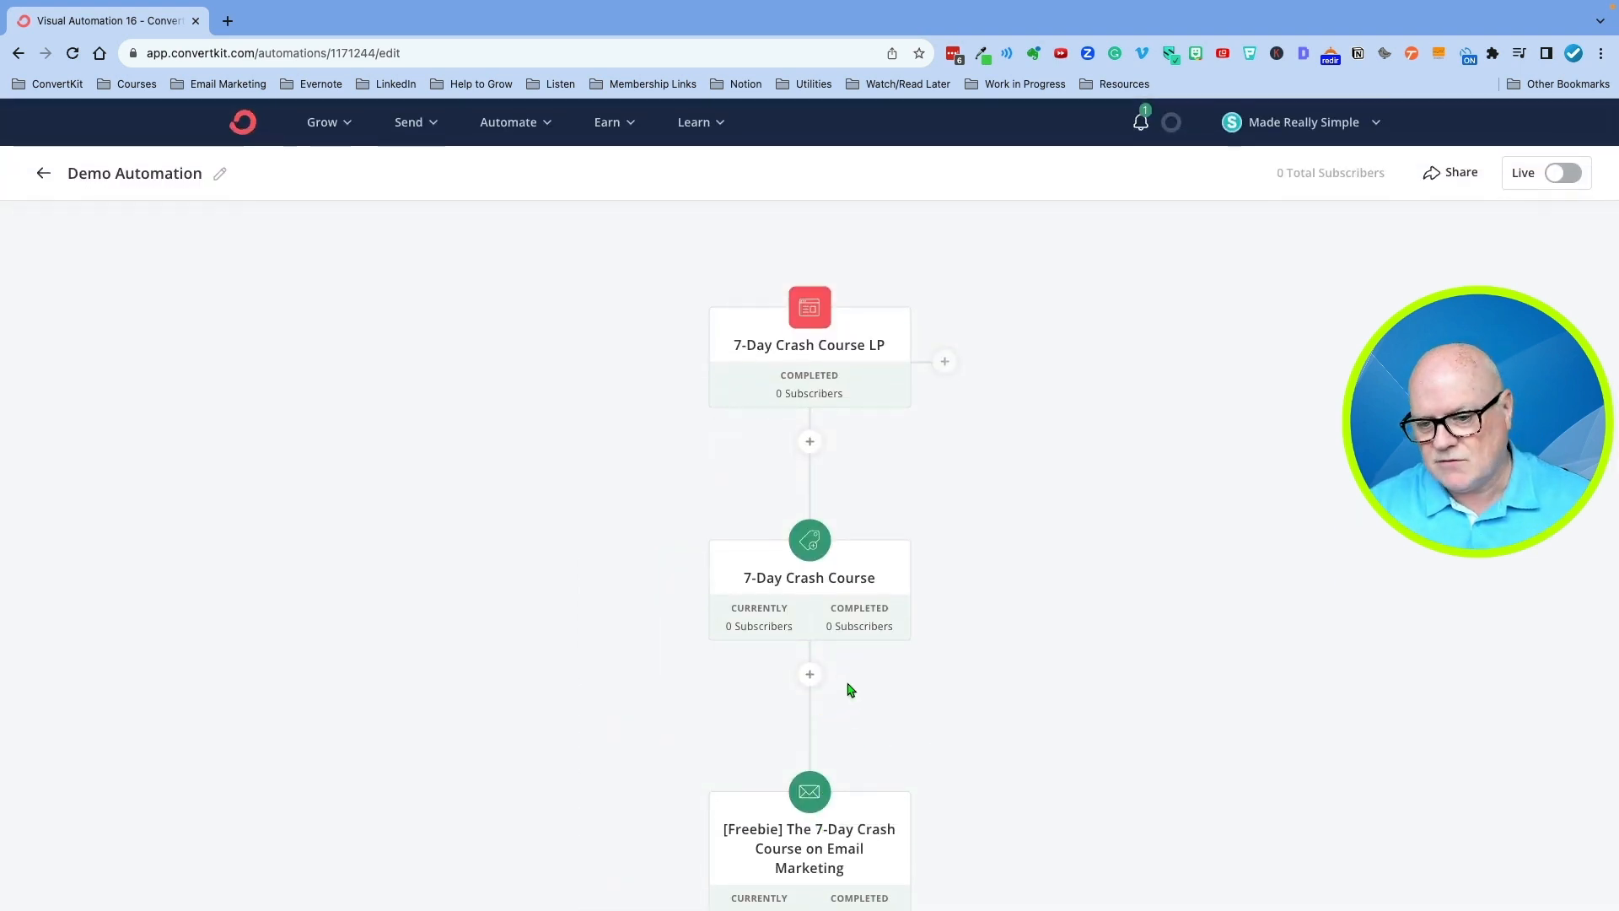
{"action": "scroll", "coordinate": [849, 686], "scroll_direction": "down", "scroll_amount": 1}
{"action": "scroll", "coordinate": [849, 690], "scroll_direction": "down", "scroll_amount": 3}
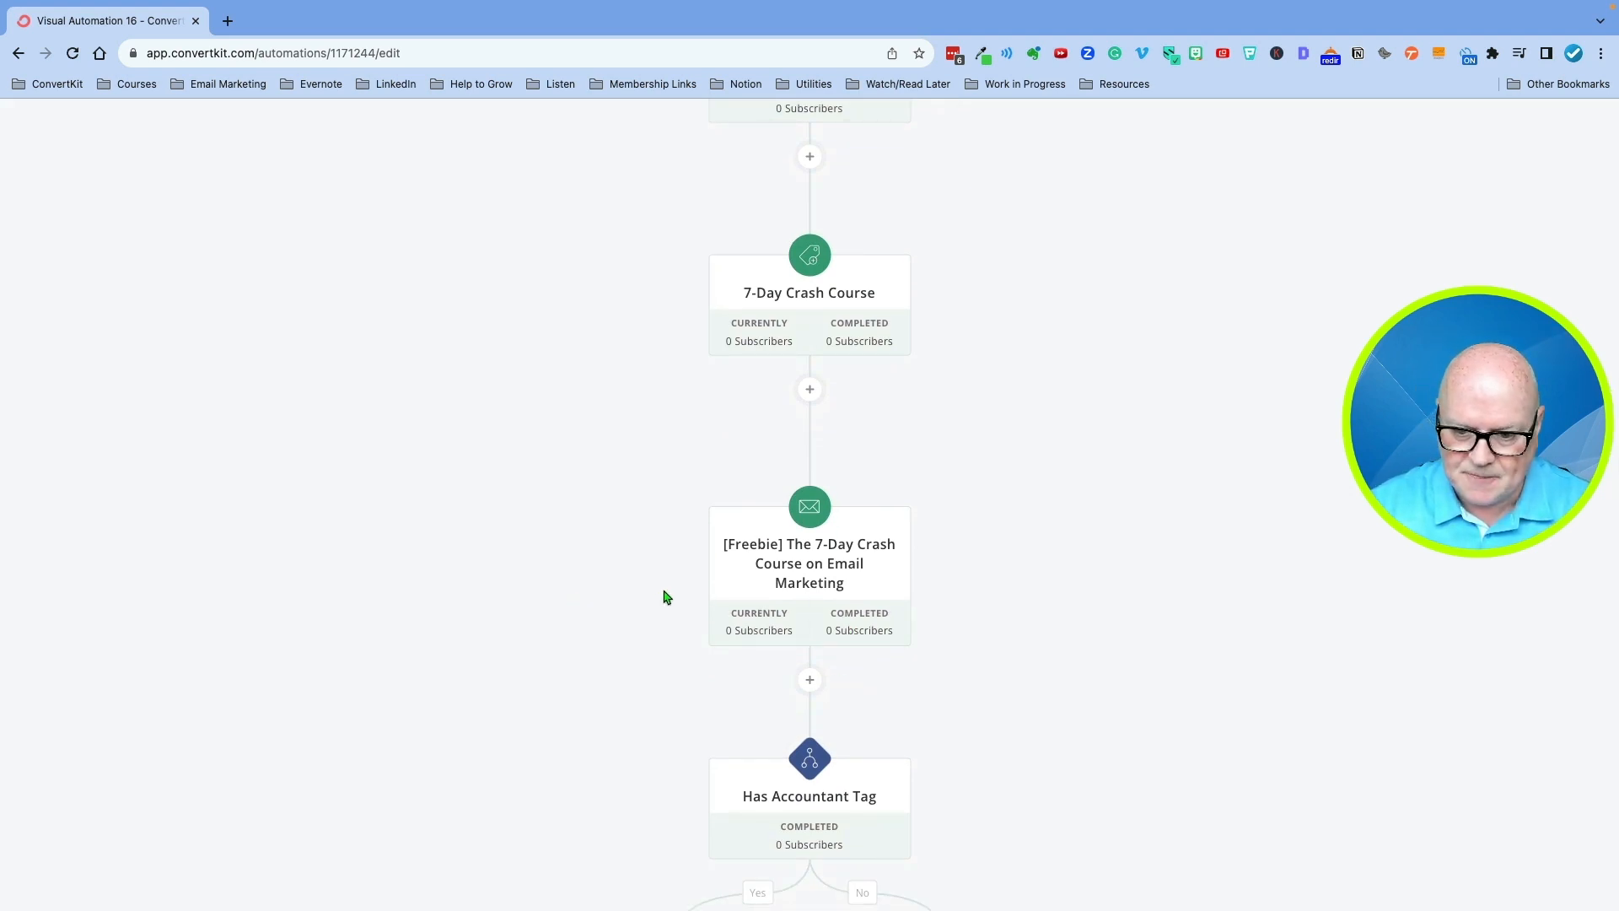
{"action": "scroll", "coordinate": [663, 597], "scroll_direction": "down", "scroll_amount": 1}
{"action": "scroll", "coordinate": [636, 658], "scroll_direction": "down", "scroll_amount": 4}
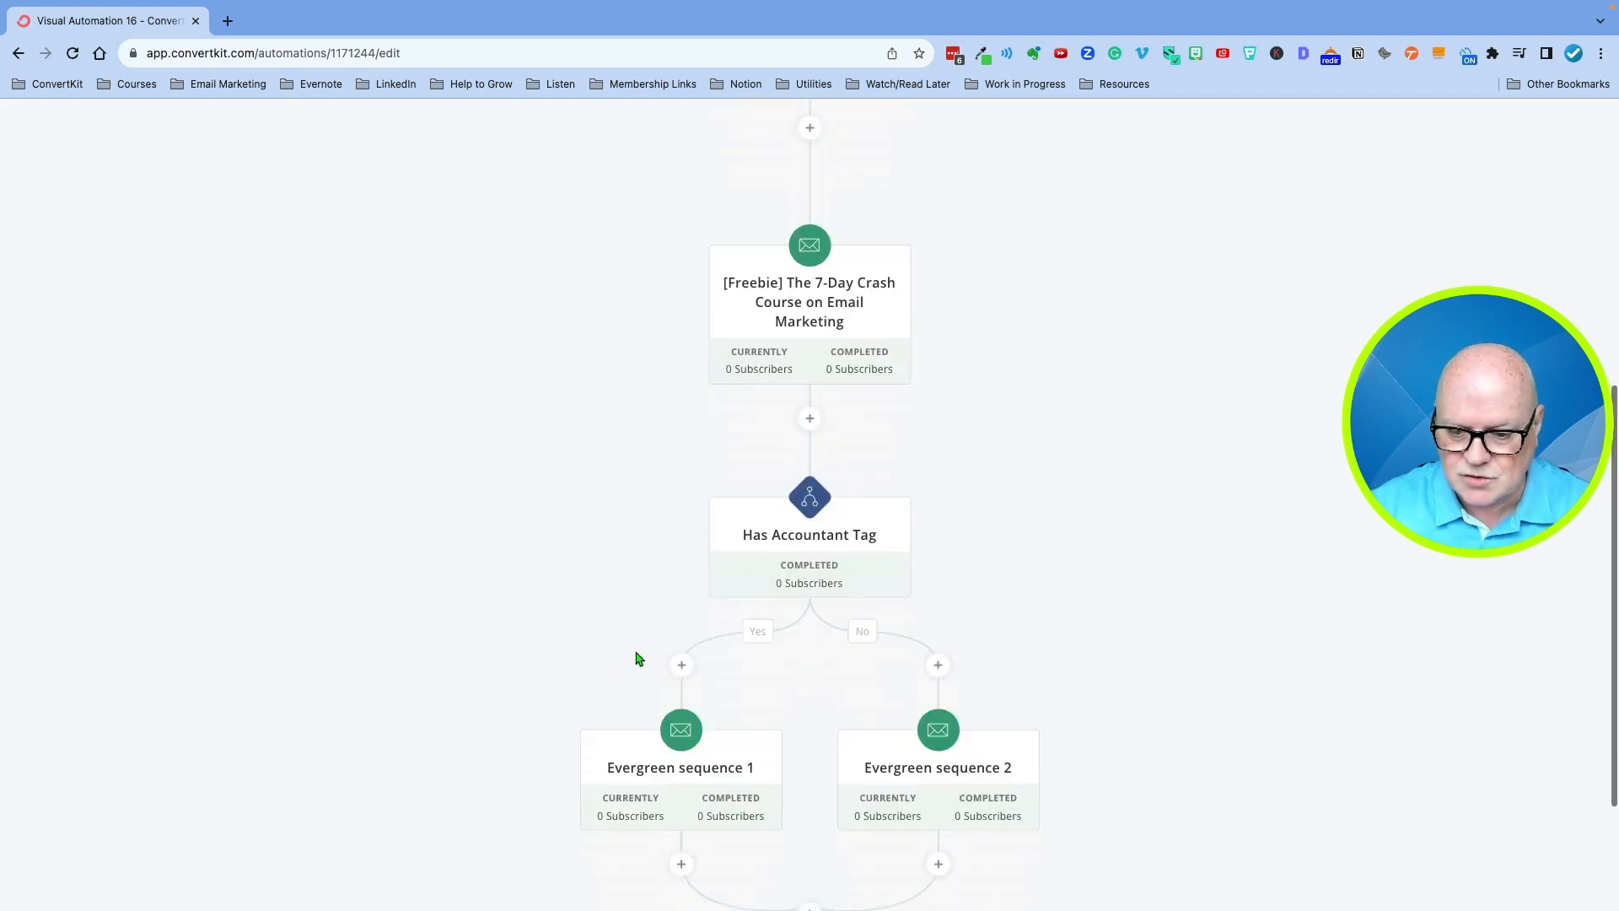
{"action": "scroll", "coordinate": [636, 658], "scroll_direction": "up", "scroll_amount": 10}
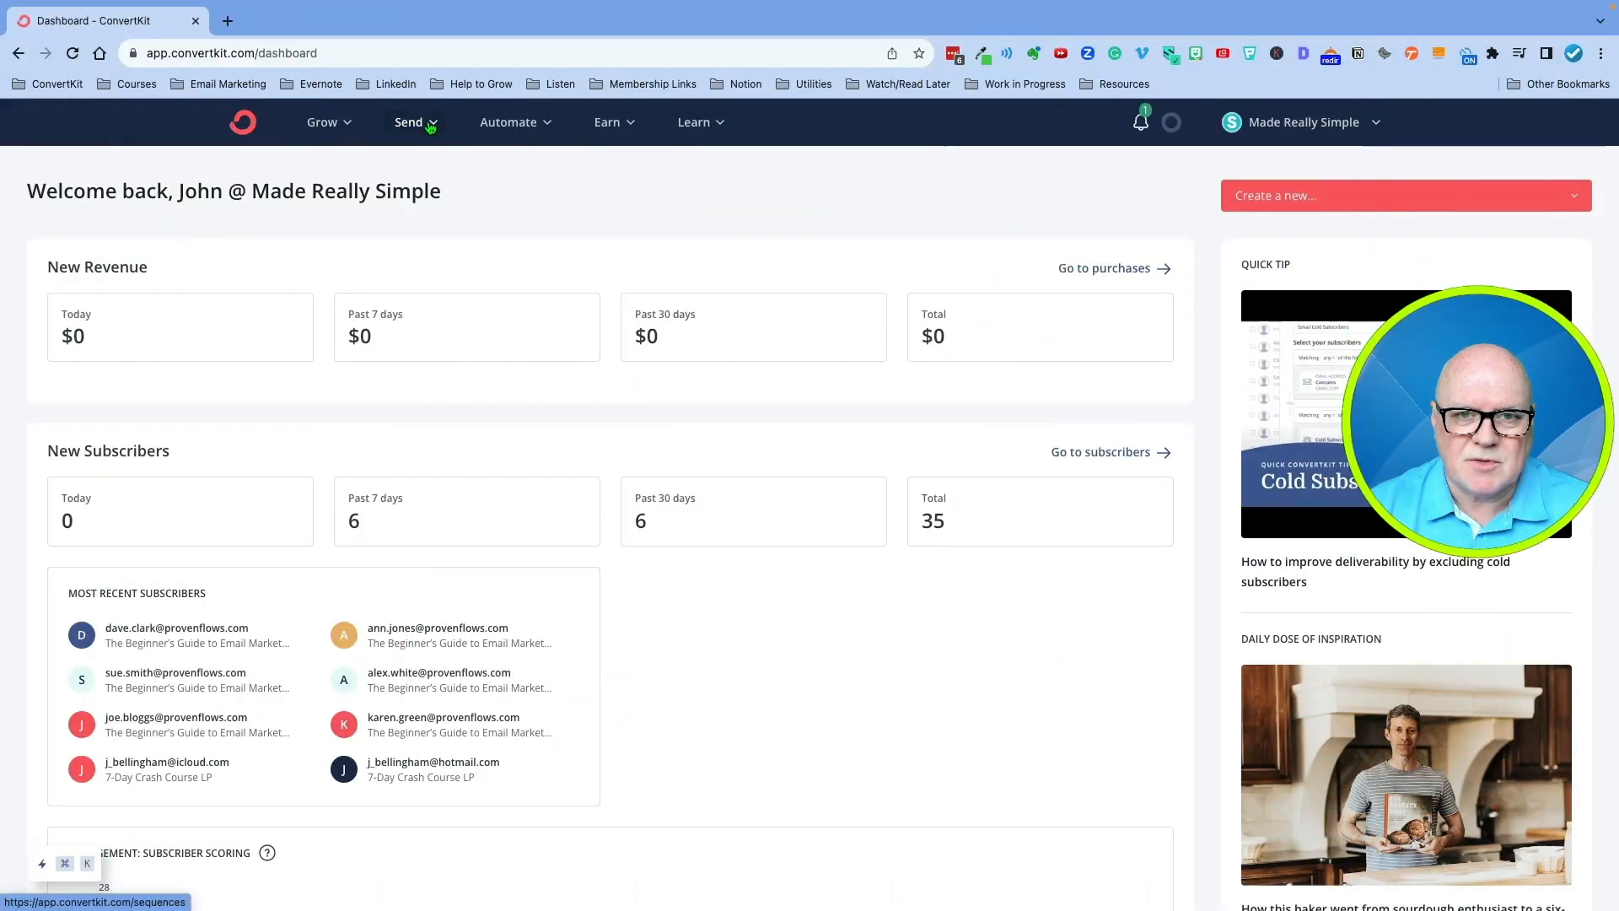
Open the Snippets page and look over the saved snippets.
{"action": "left_click", "coordinate": [430, 124]}
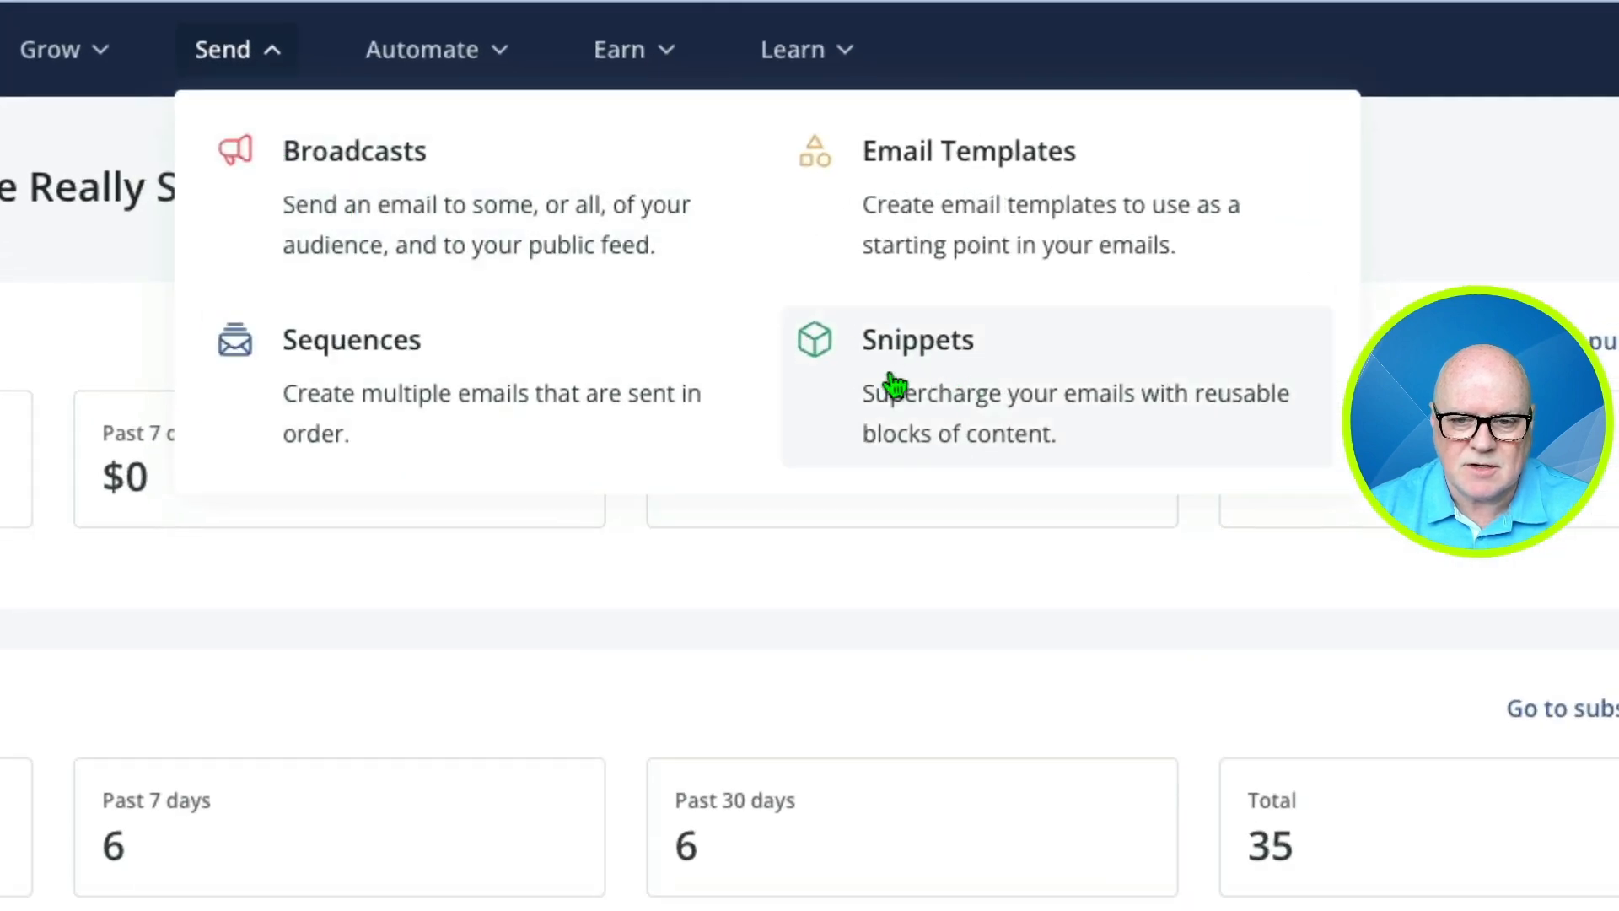
{"action": "left_click", "coordinate": [912, 384]}
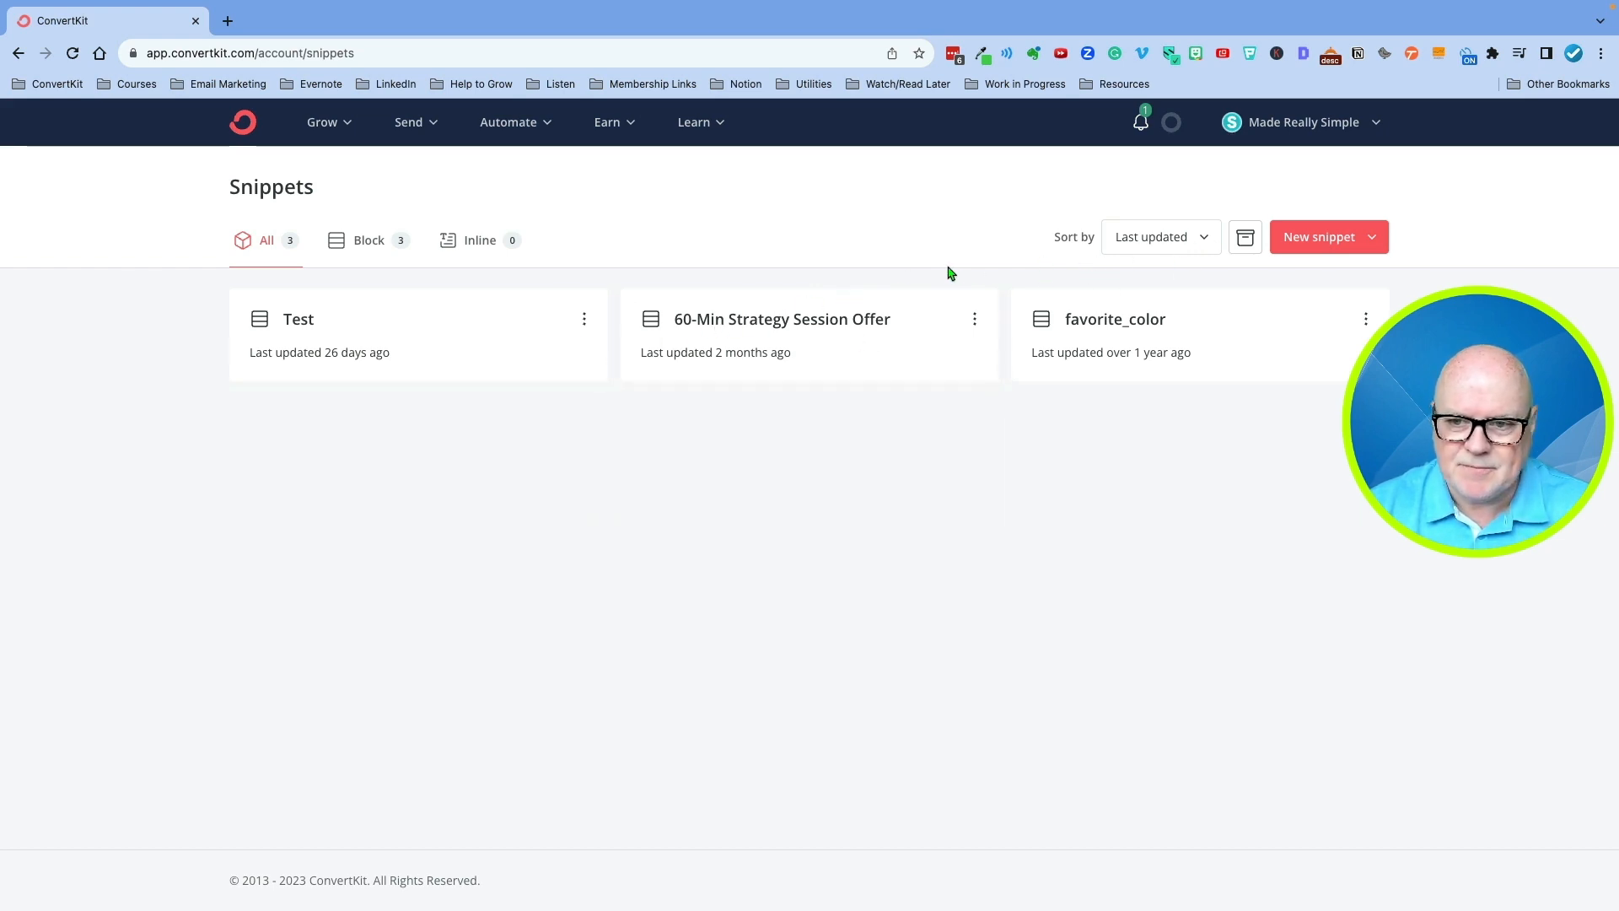
{"action": "mouse_move", "coordinate": [878, 331]}
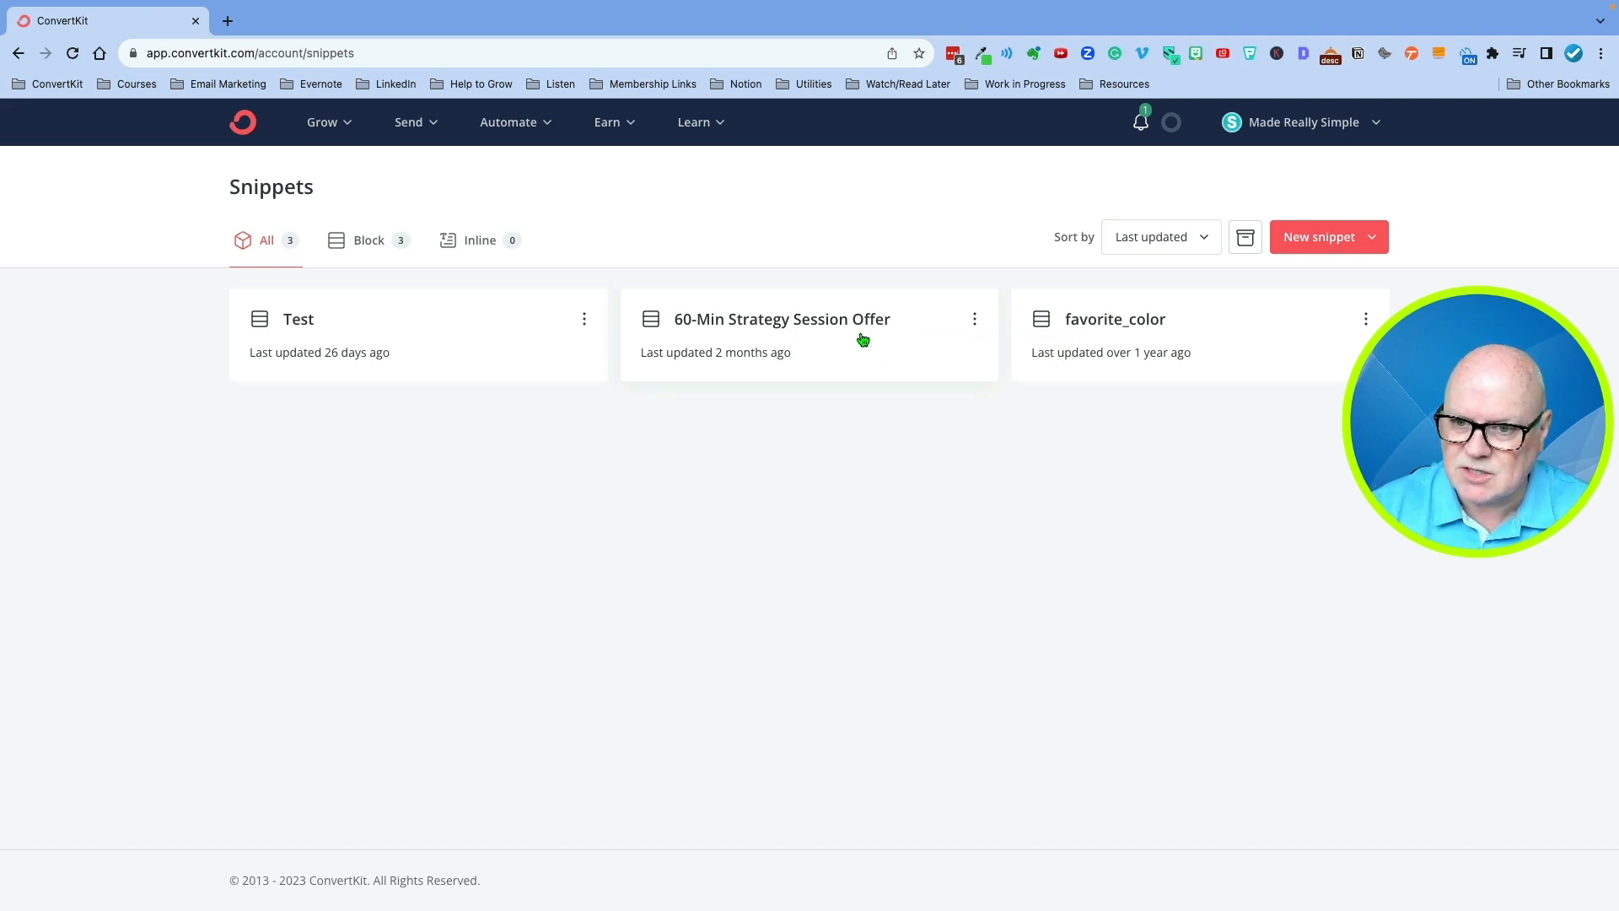
Open the 60-Min Strategy Session Offer snippet, read through its text, images and booking button, and close it without saving.
{"action": "left_click", "coordinate": [799, 327]}
{"action": "scroll", "coordinate": [715, 441], "scroll_direction": "down", "scroll_amount": 10}
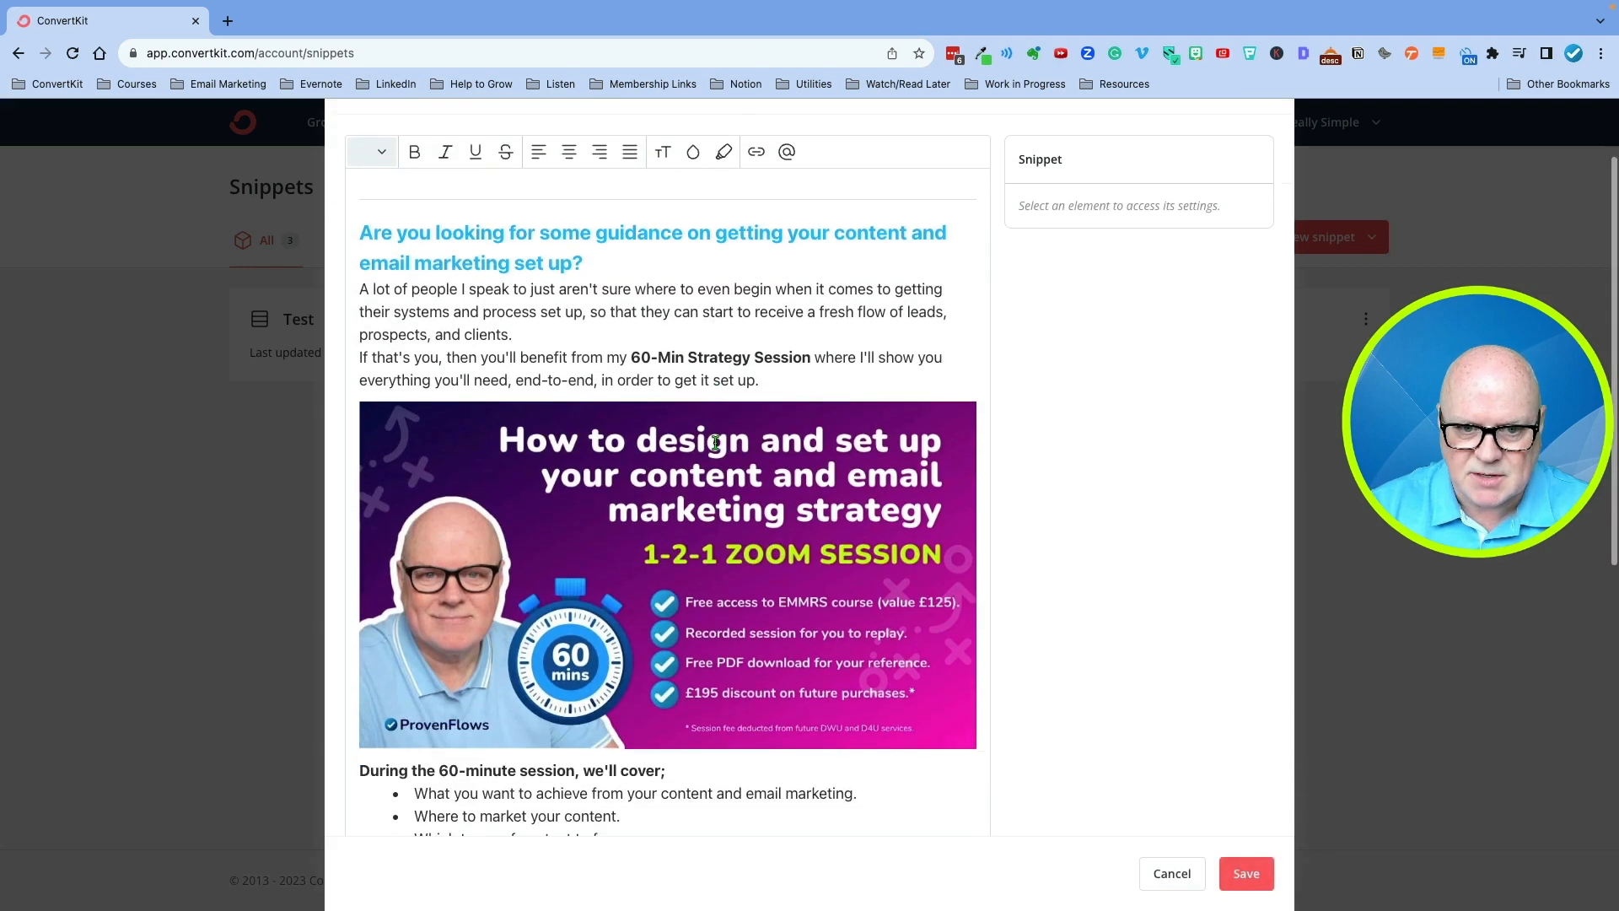
{"action": "scroll", "coordinate": [715, 441], "scroll_direction": "down", "scroll_amount": 5}
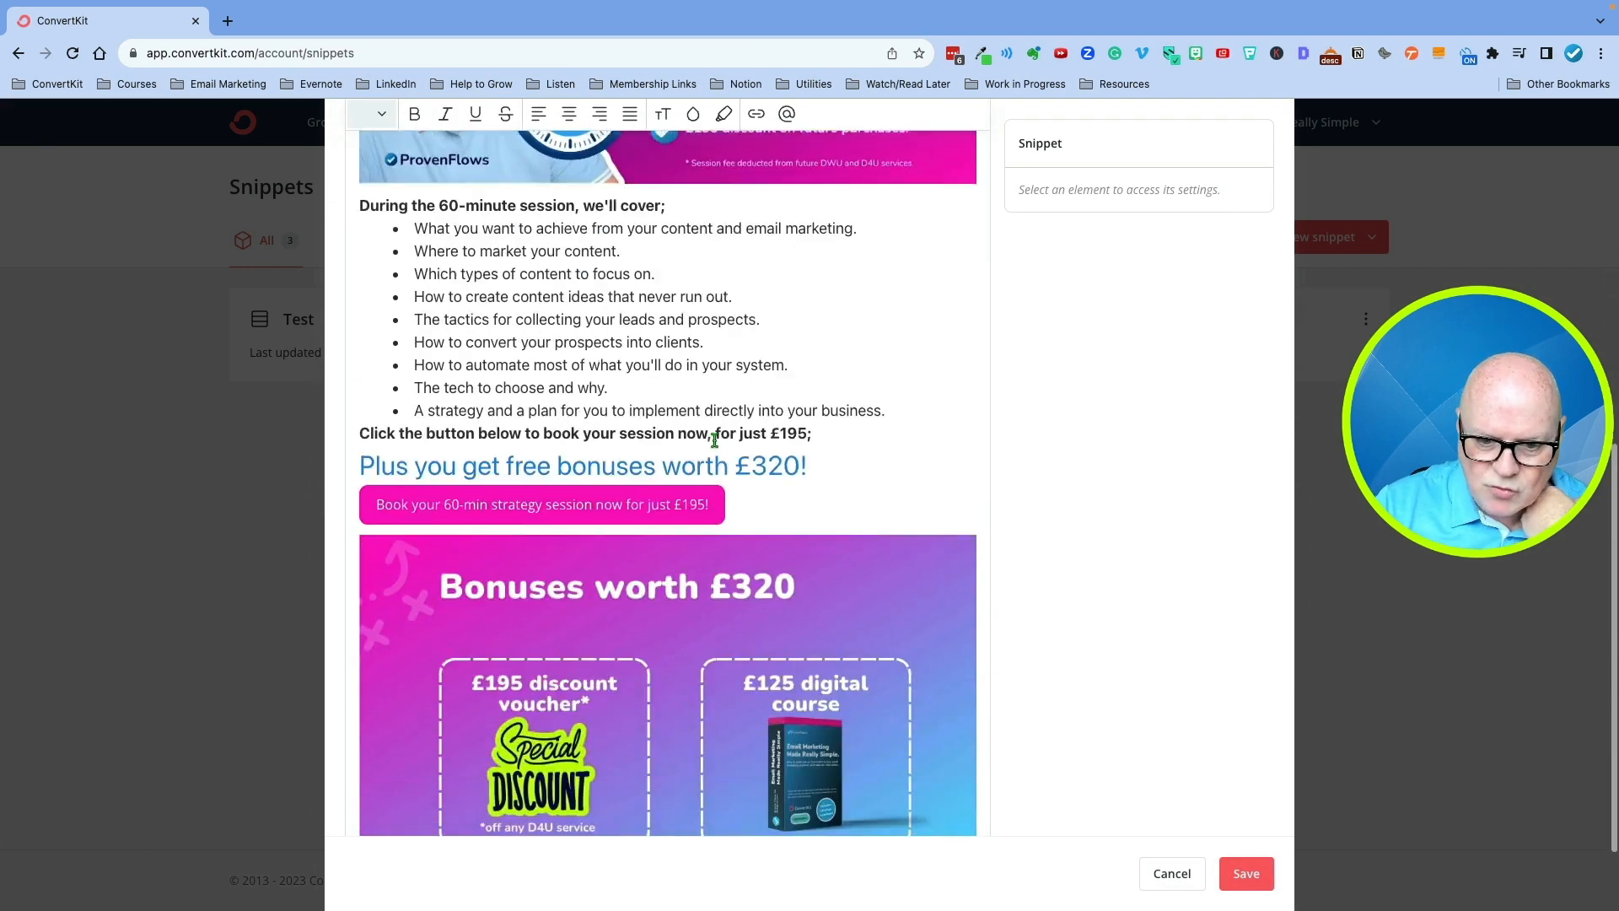
{"action": "scroll", "coordinate": [713, 440], "scroll_direction": "up", "scroll_amount": 15}
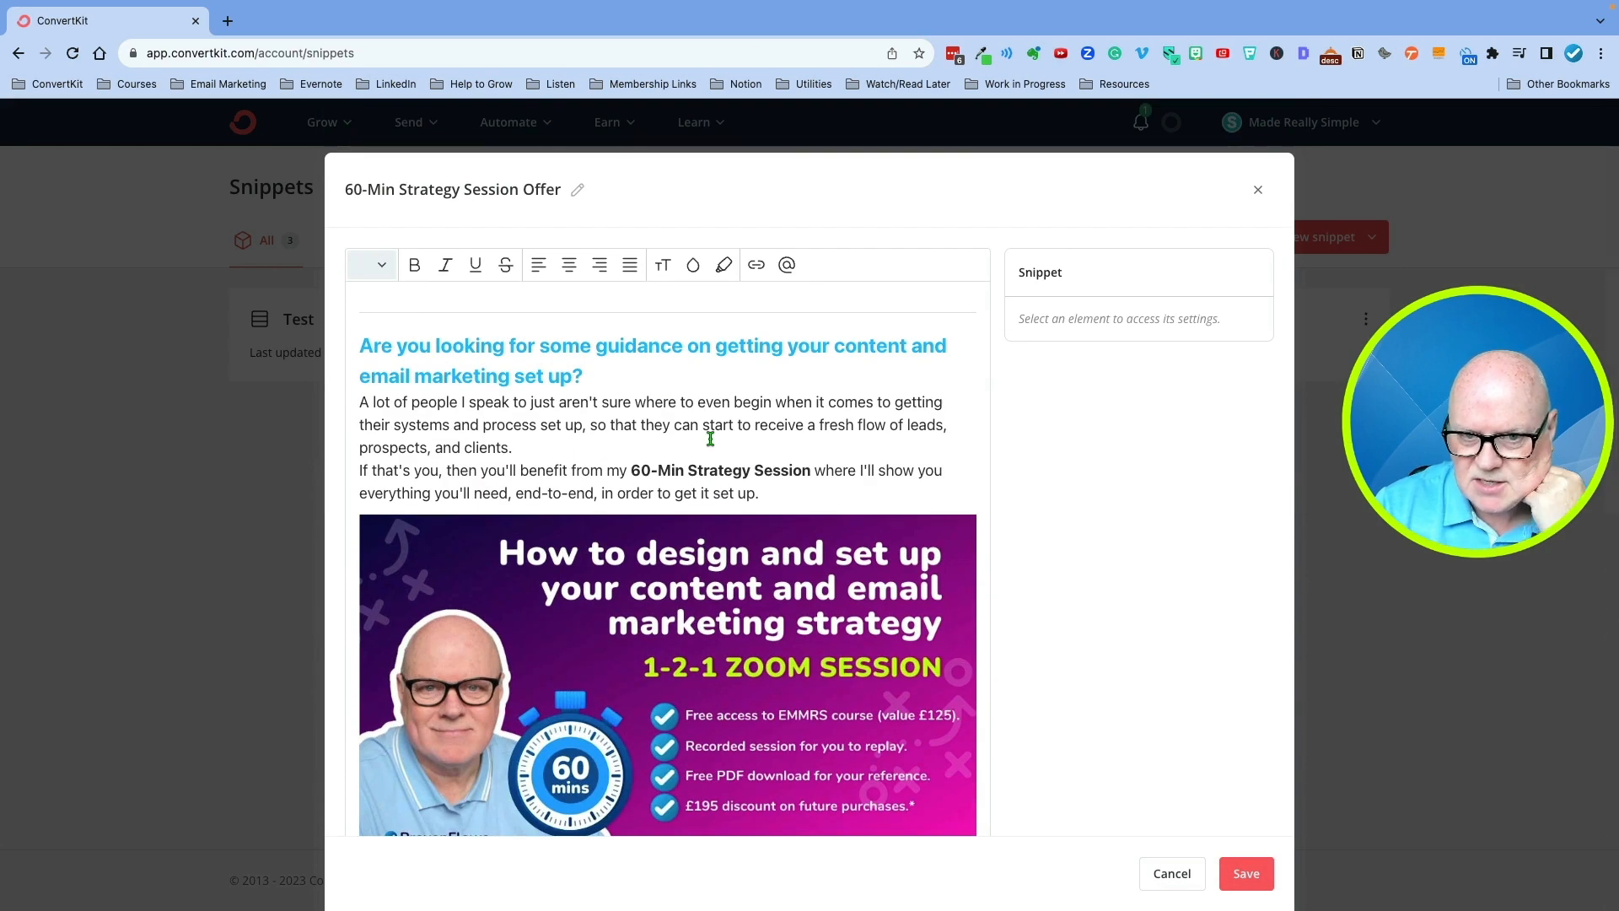
{"action": "scroll", "coordinate": [711, 438], "scroll_direction": "down", "scroll_amount": 4}
{"action": "scroll", "coordinate": [711, 439], "scroll_direction": "up", "scroll_amount": 4}
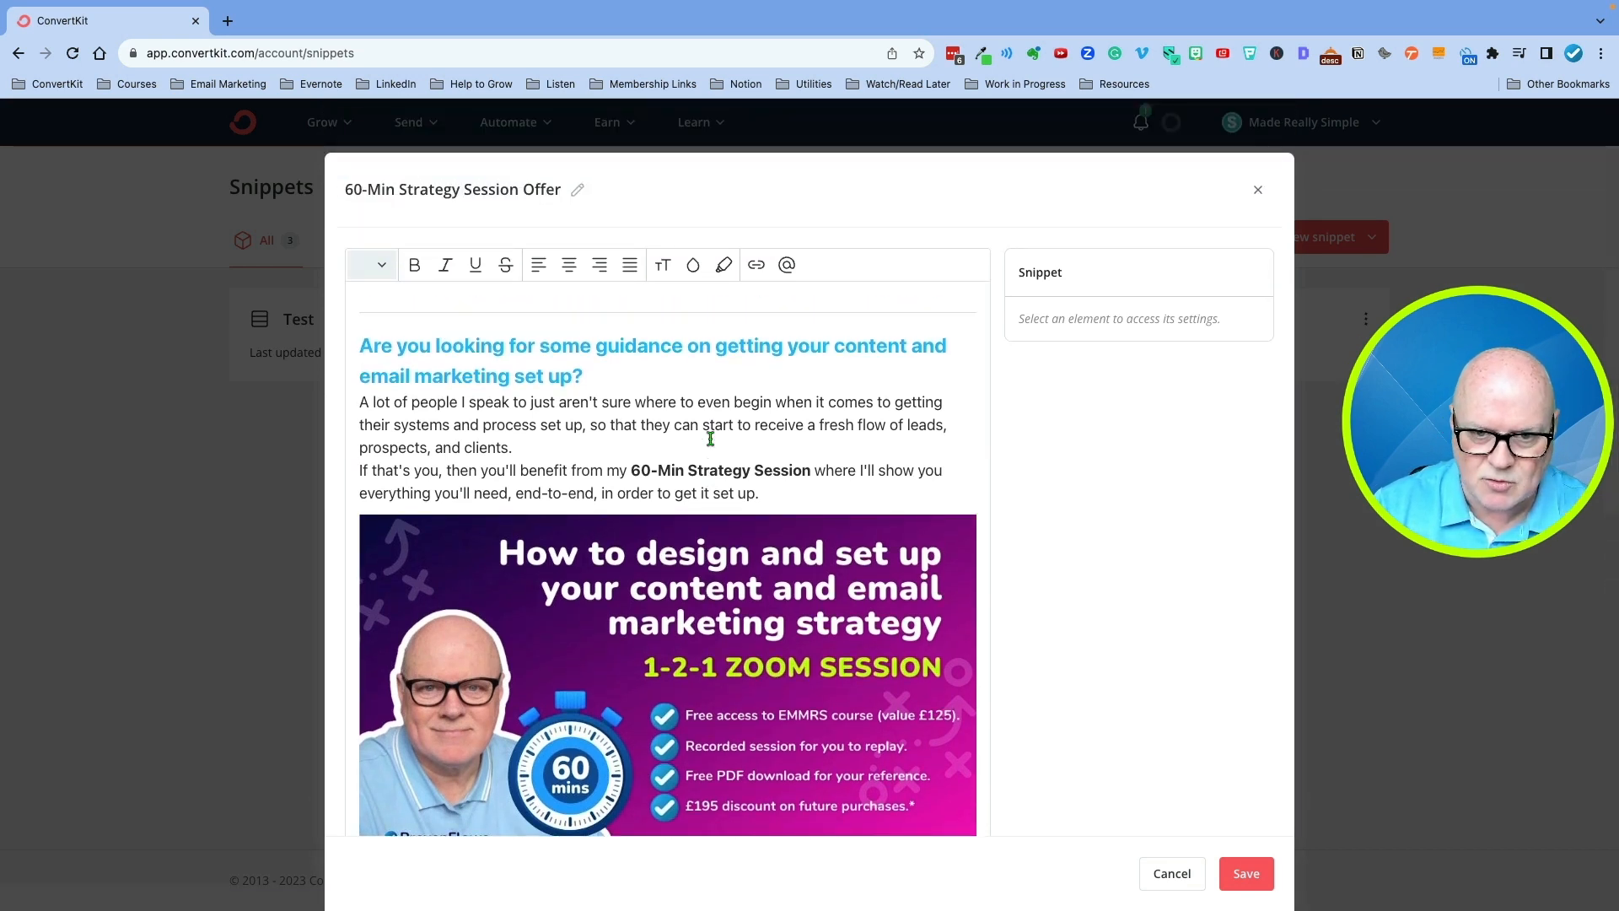
{"action": "scroll", "coordinate": [718, 403], "scroll_direction": "down", "scroll_amount": 3}
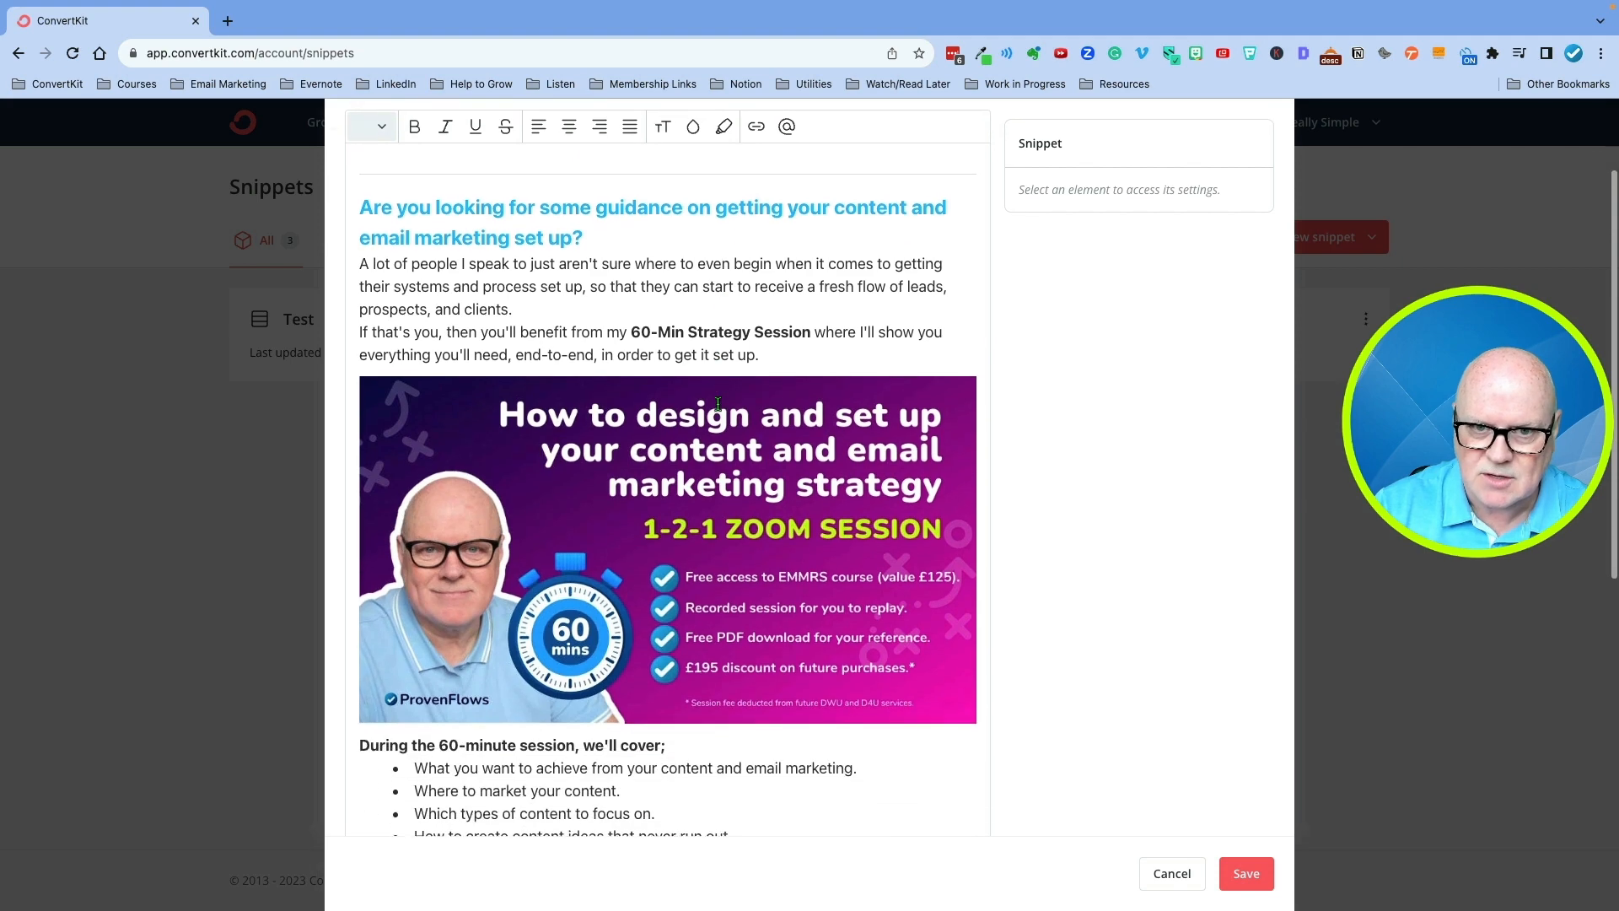
{"action": "scroll", "coordinate": [718, 403], "scroll_direction": "up", "scroll_amount": 3}
{"action": "left_click", "coordinate": [1159, 873]}
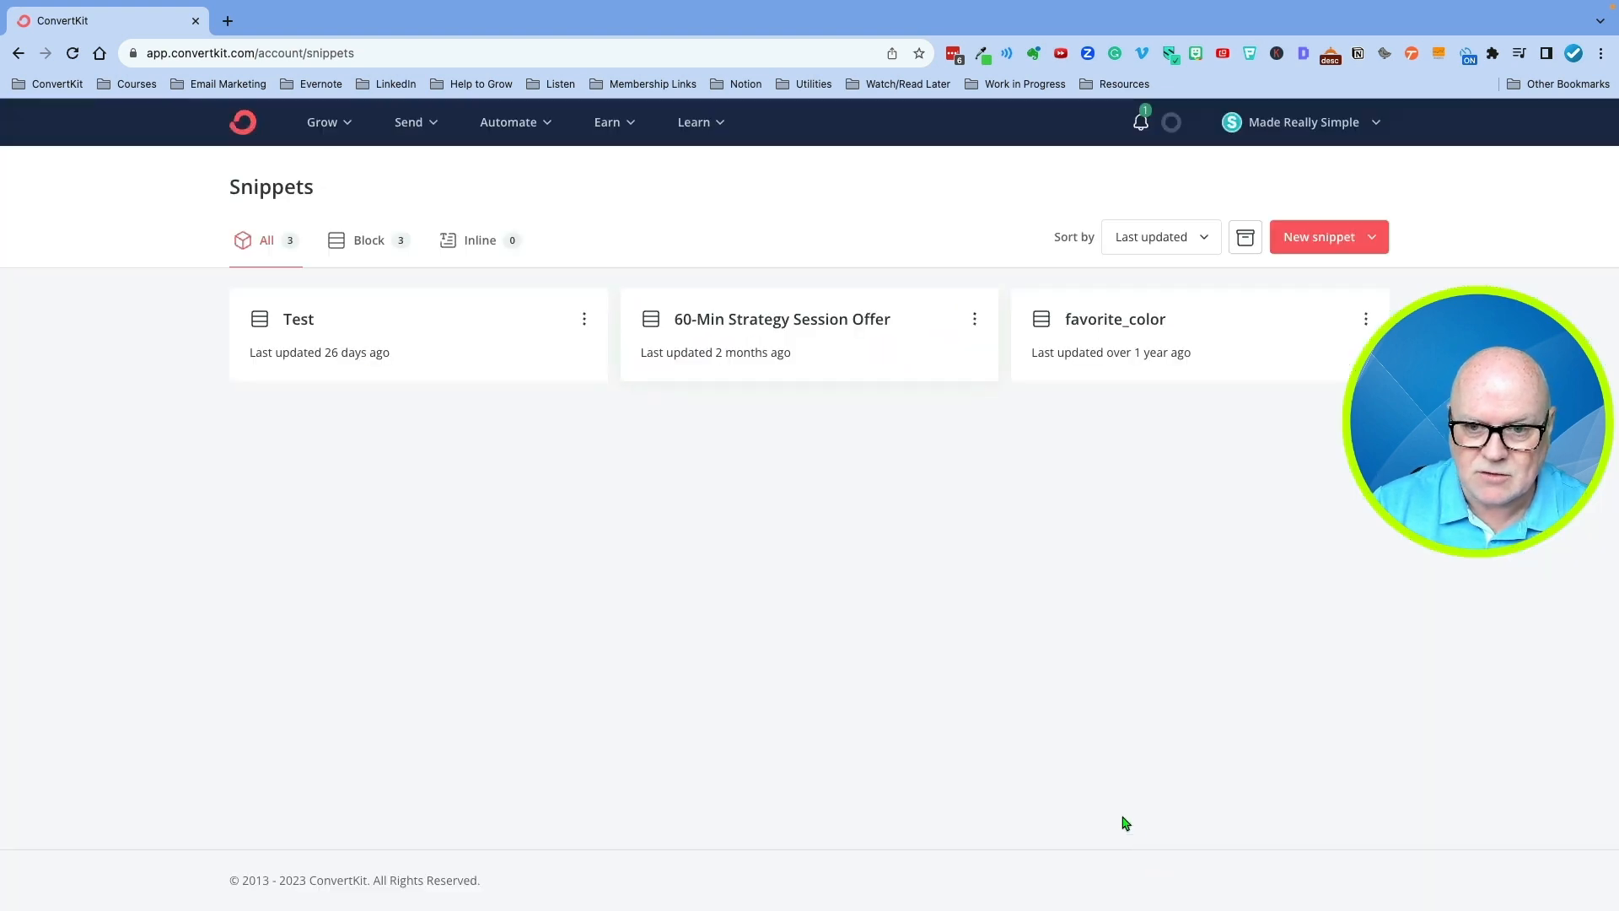
Start a new broadcast and open its body with the greeting "Hi, {{ subscriber.first_name }}." using the subscriber first name personalization.
{"action": "left_click", "coordinate": [420, 125]}
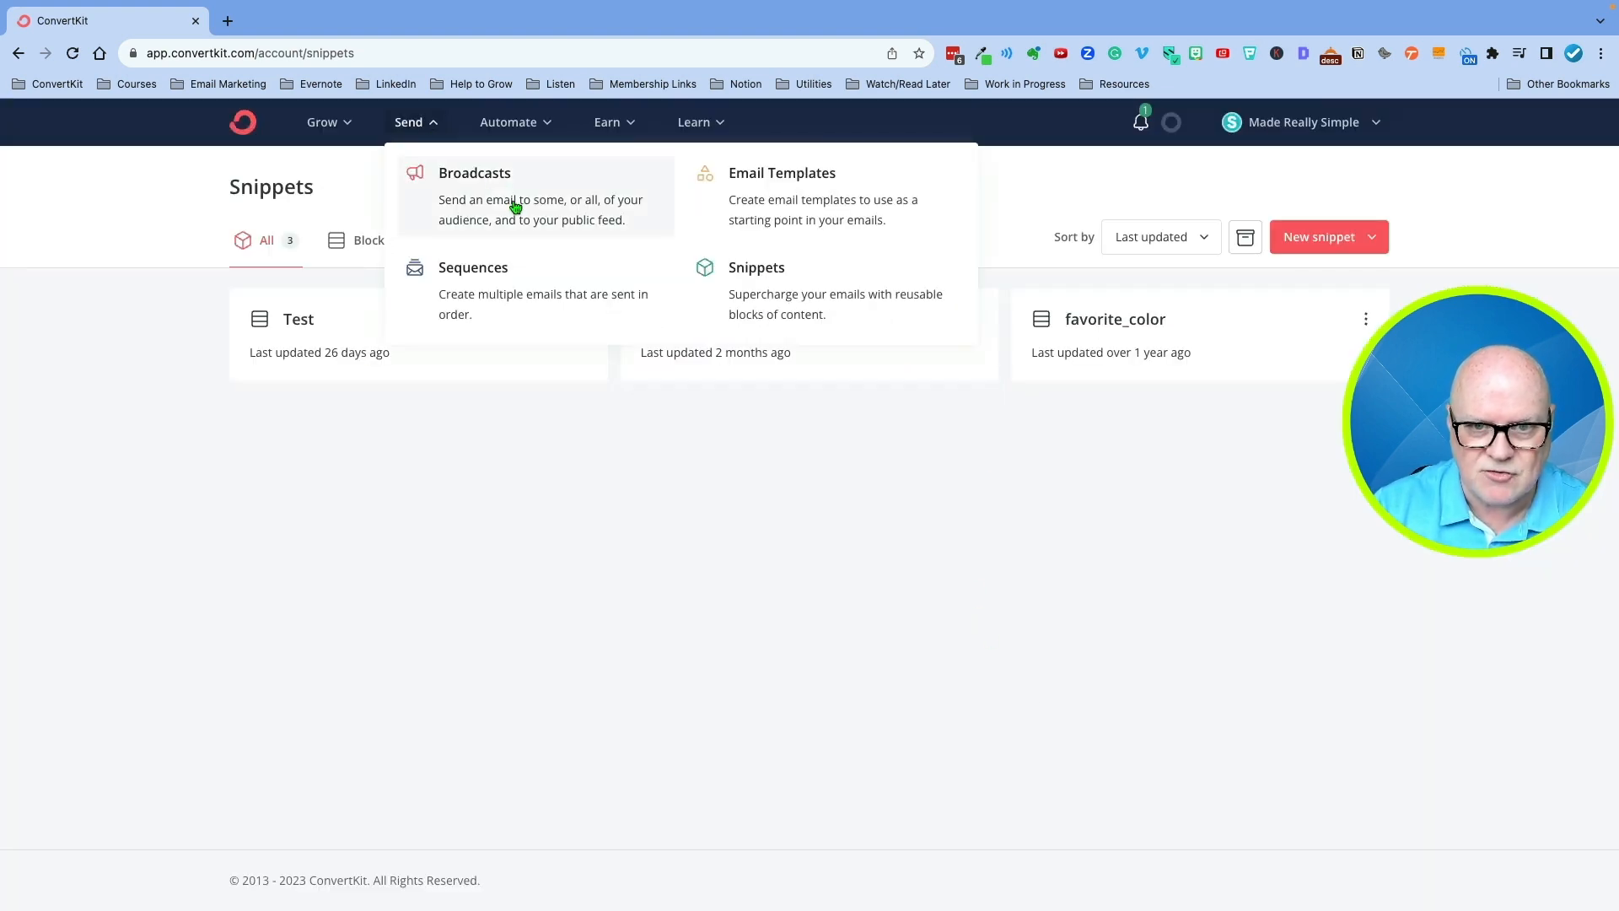
{"action": "left_click", "coordinate": [466, 199]}
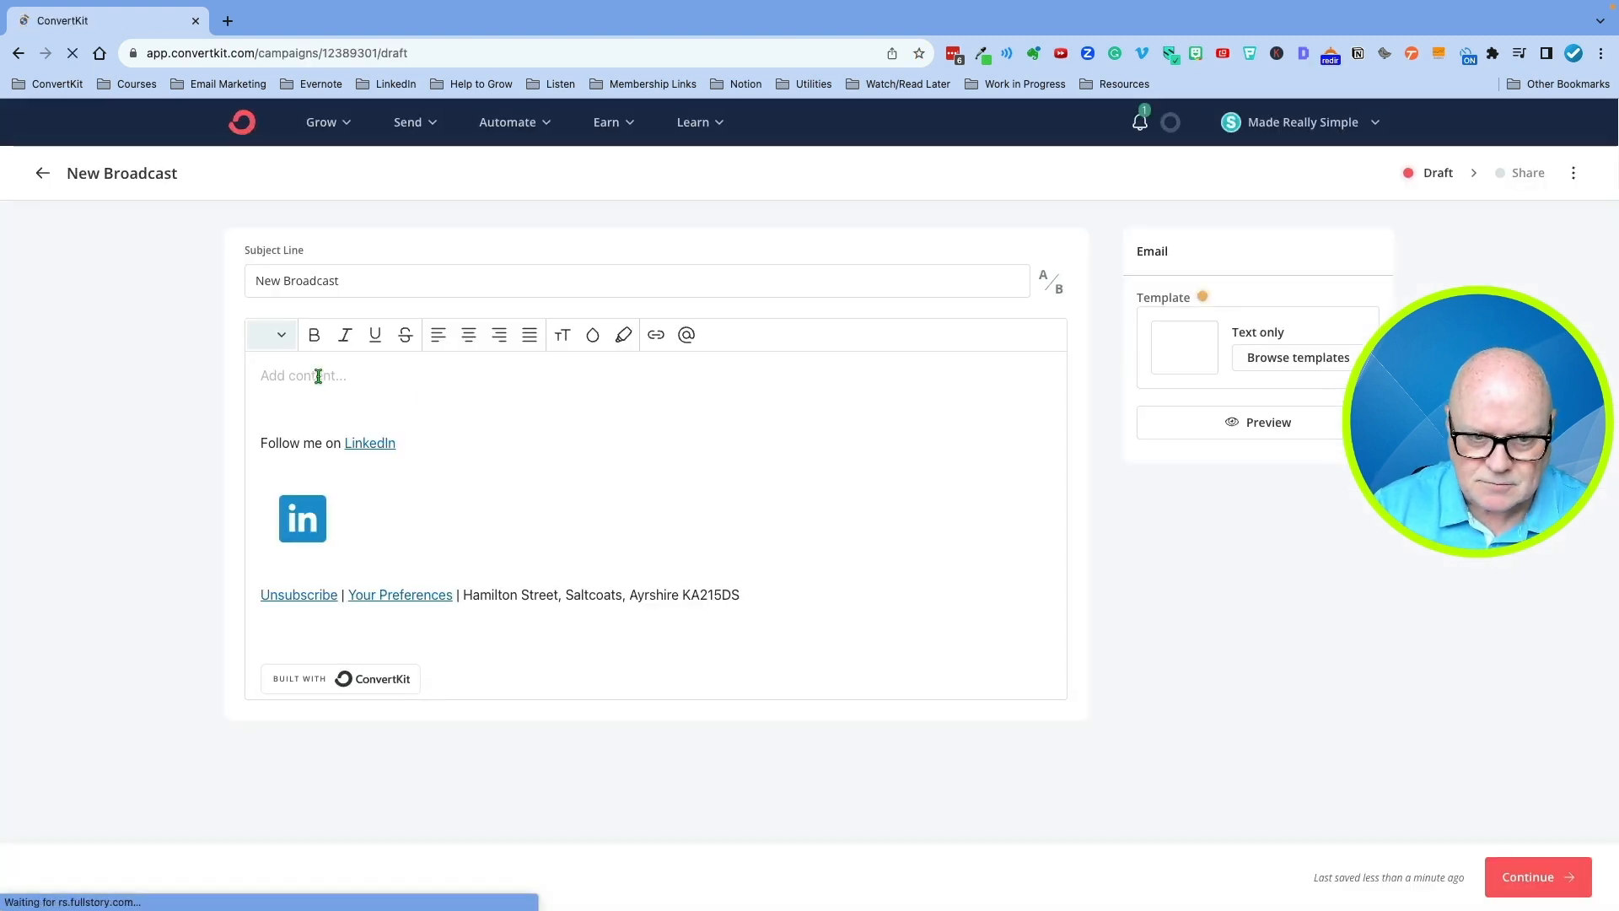
{"action": "left_click", "coordinate": [323, 375]}
{"action": "type", "text": "Hi,"}
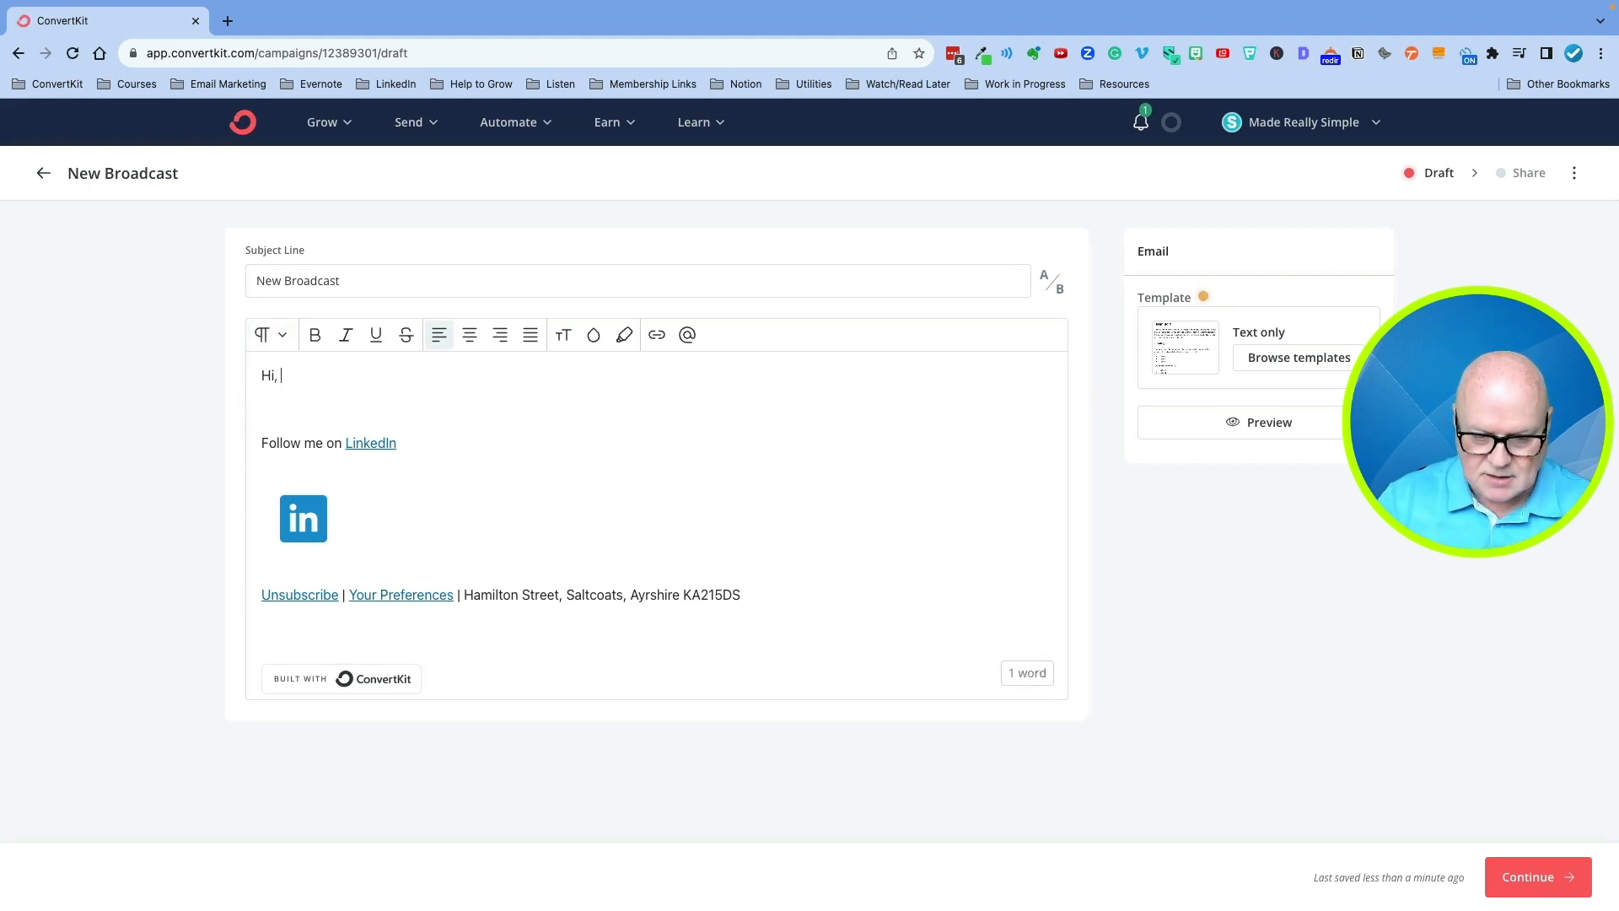
{"action": "left_click", "coordinate": [687, 335]}
{"action": "left_click", "coordinate": [666, 407]}
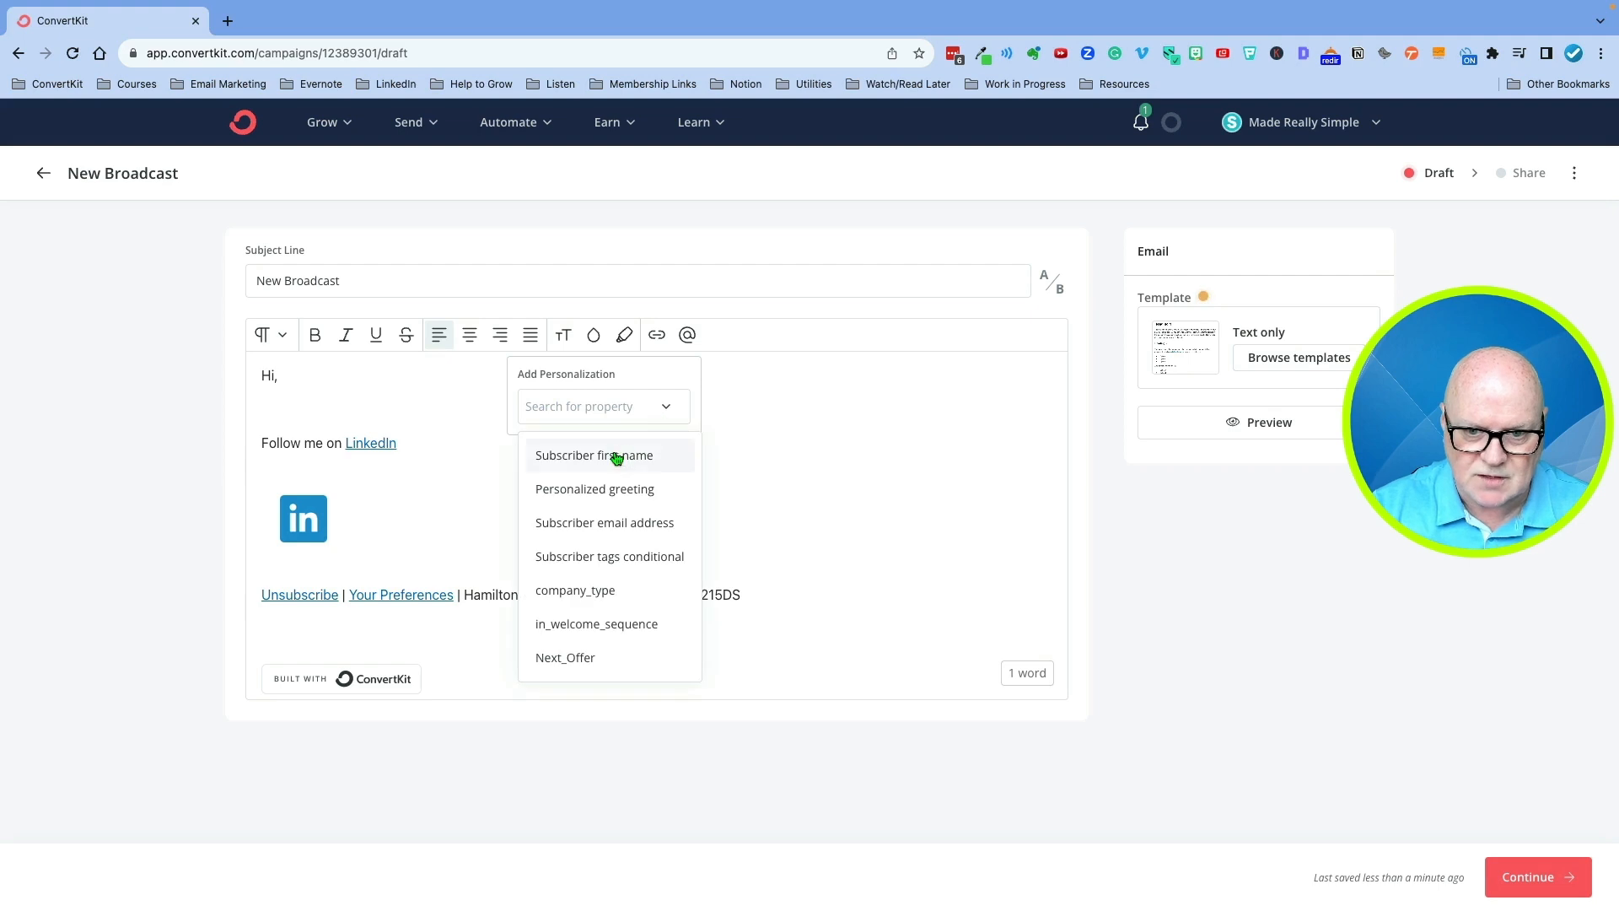
{"action": "left_click", "coordinate": [621, 455]}
{"action": "type", "text": ".first_name }}."}
{"action": "key", "text": "Return"}
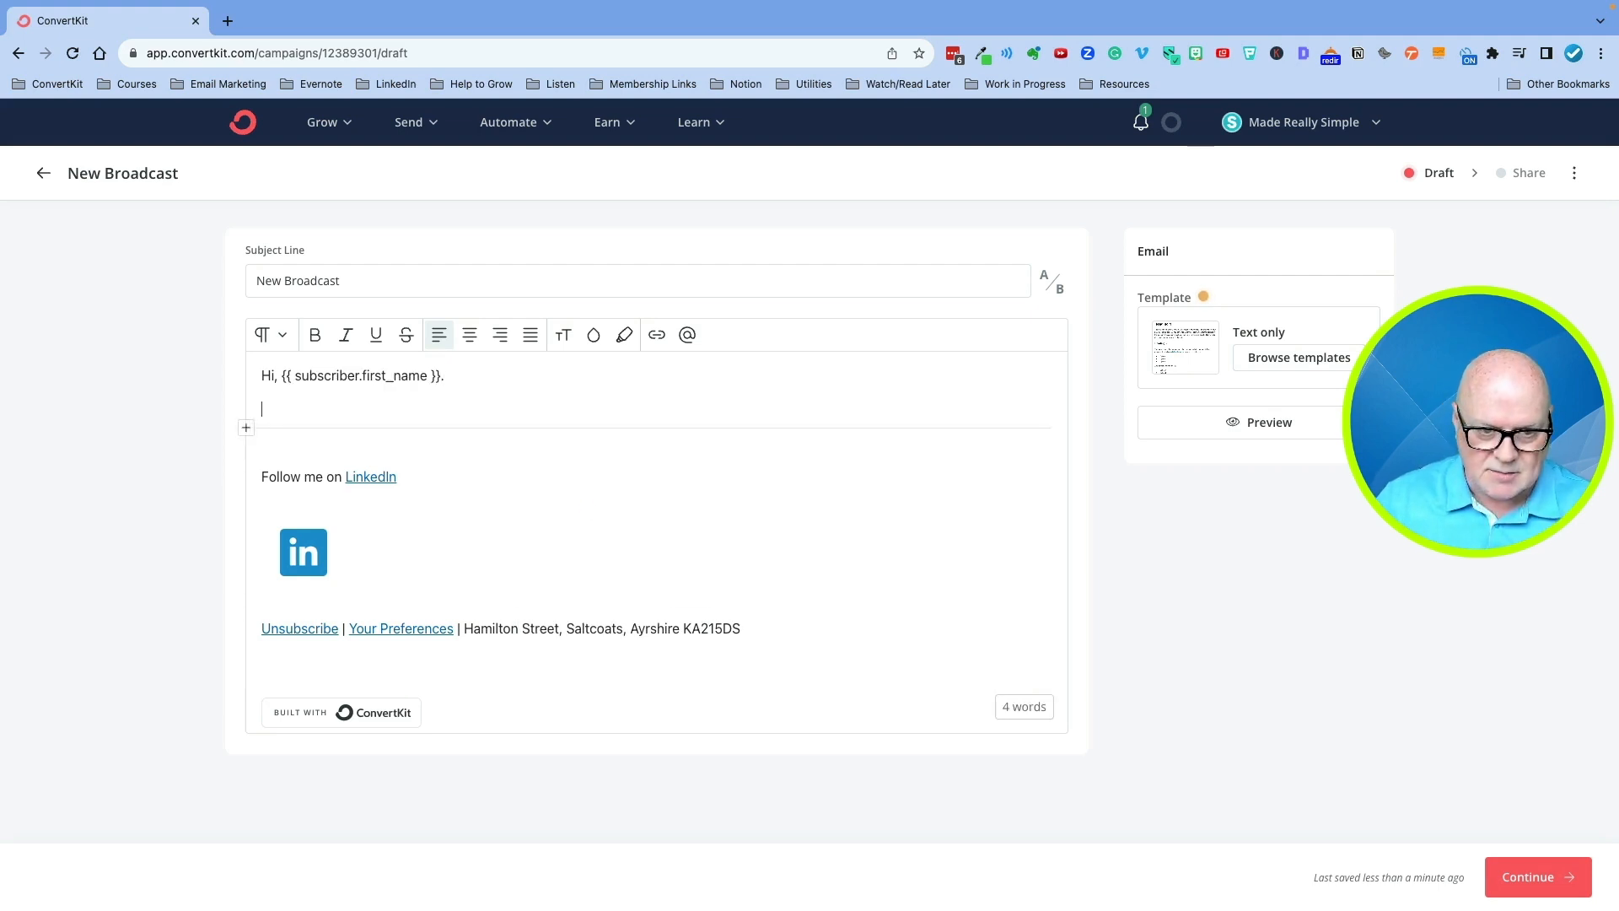
Below the greeting, enter the filler paragraphs "uiyiu yiuoy iouasy dioufy iuy iasu dyfsf" and "lauhsd fusajdh flksjahfjklsdf", followed by an empty line.
{"action": "type", "text": "uiyiu yiuoy iouasy dioufy iuy iasu dyfsf"}
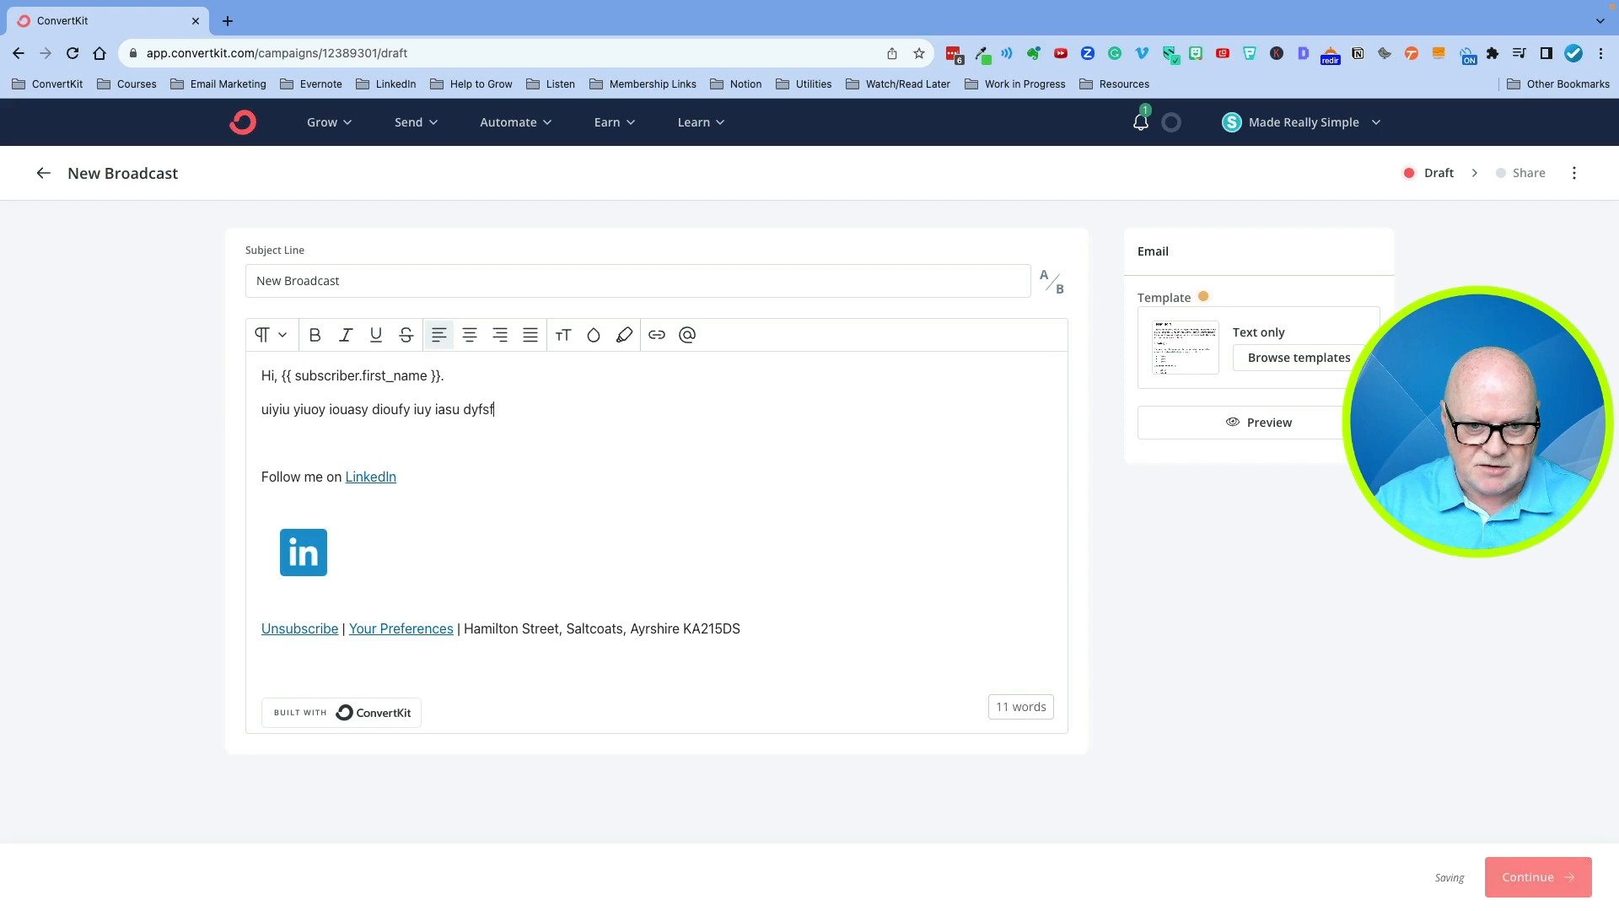
{"action": "key", "text": "Return"}
{"action": "type", "text": "lauhsd fusajdh flksjahfjklsdf"}
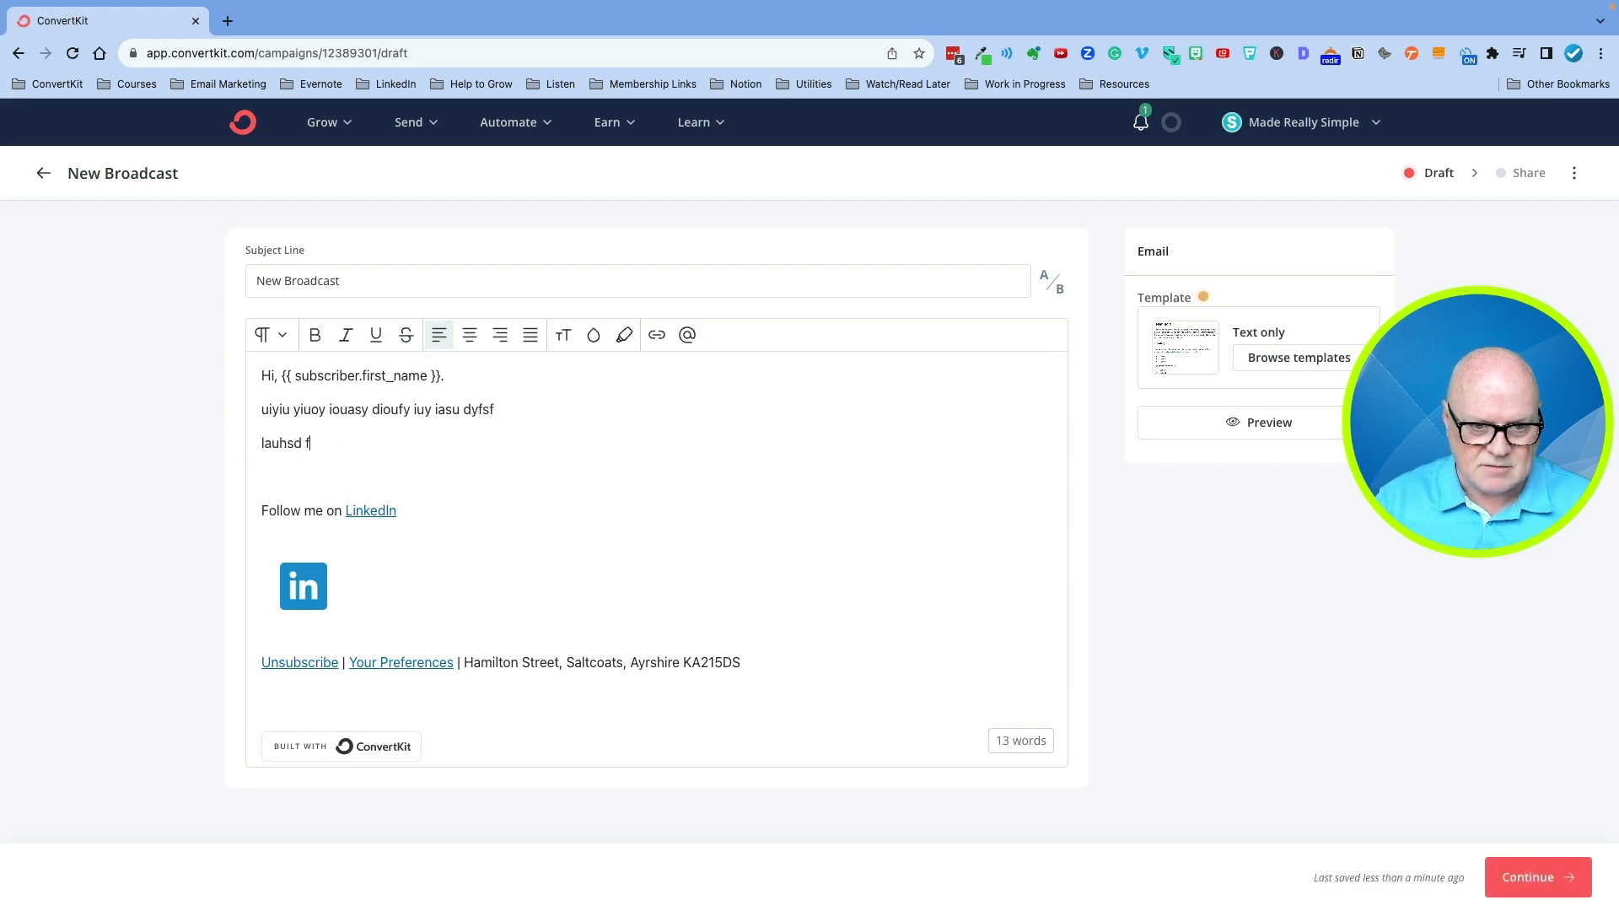
{"action": "key", "text": "Return"}
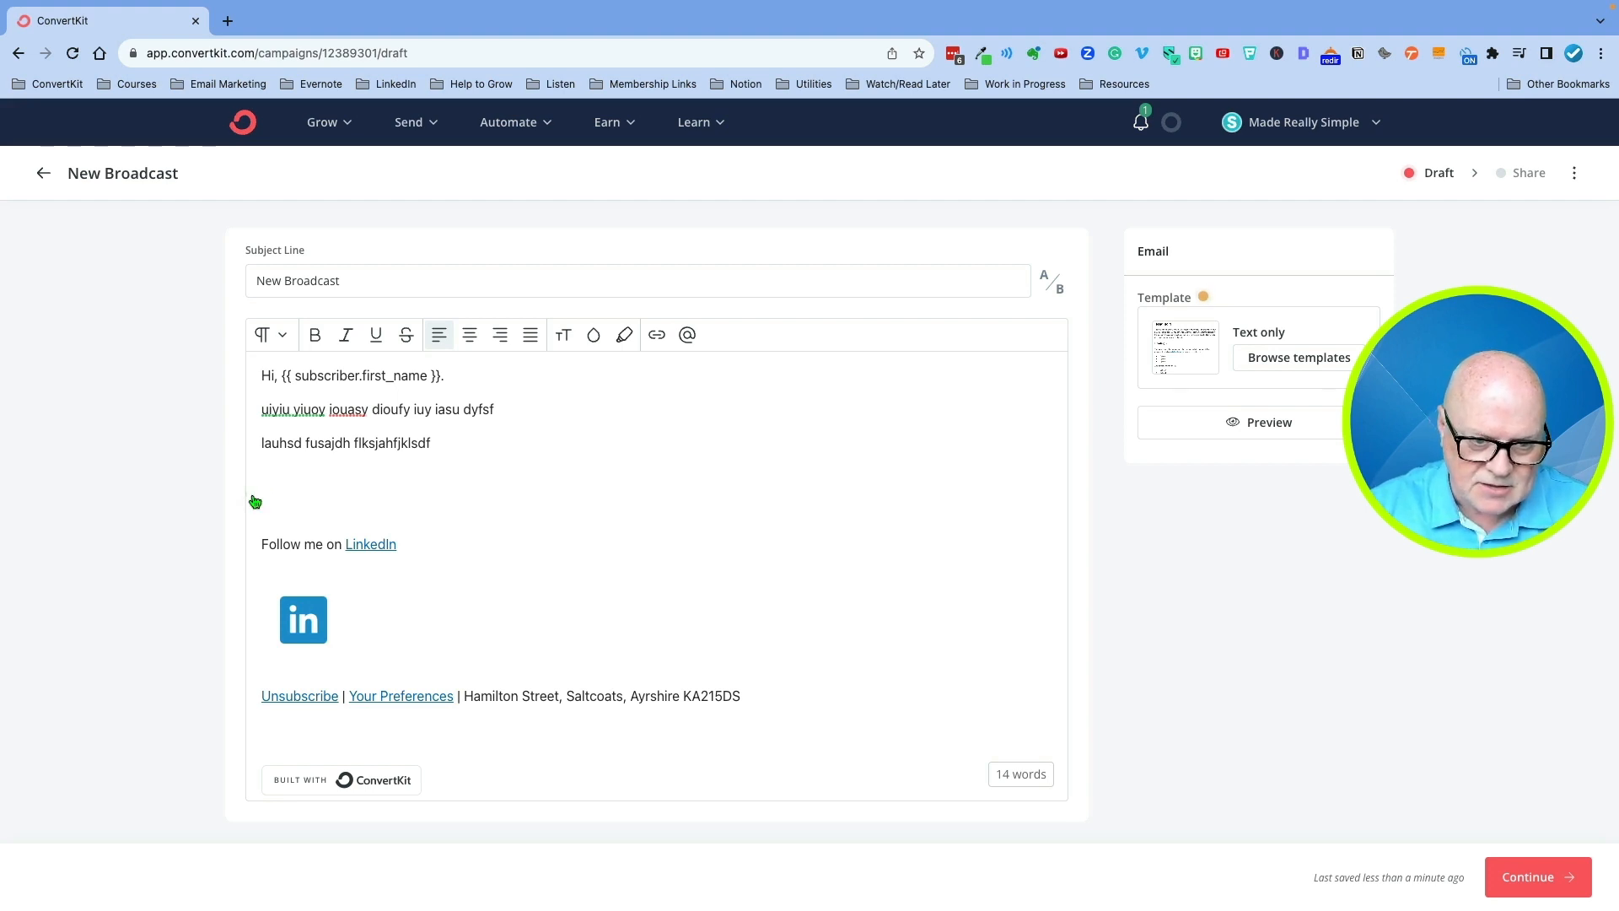
Insert the block snippet 60-Min Strategy Session Offer below the filler text and look through its content in the broadcast.
{"action": "left_click", "coordinate": [254, 502]}
{"action": "scroll", "coordinate": [485, 633], "scroll_direction": "down", "scroll_amount": 2}
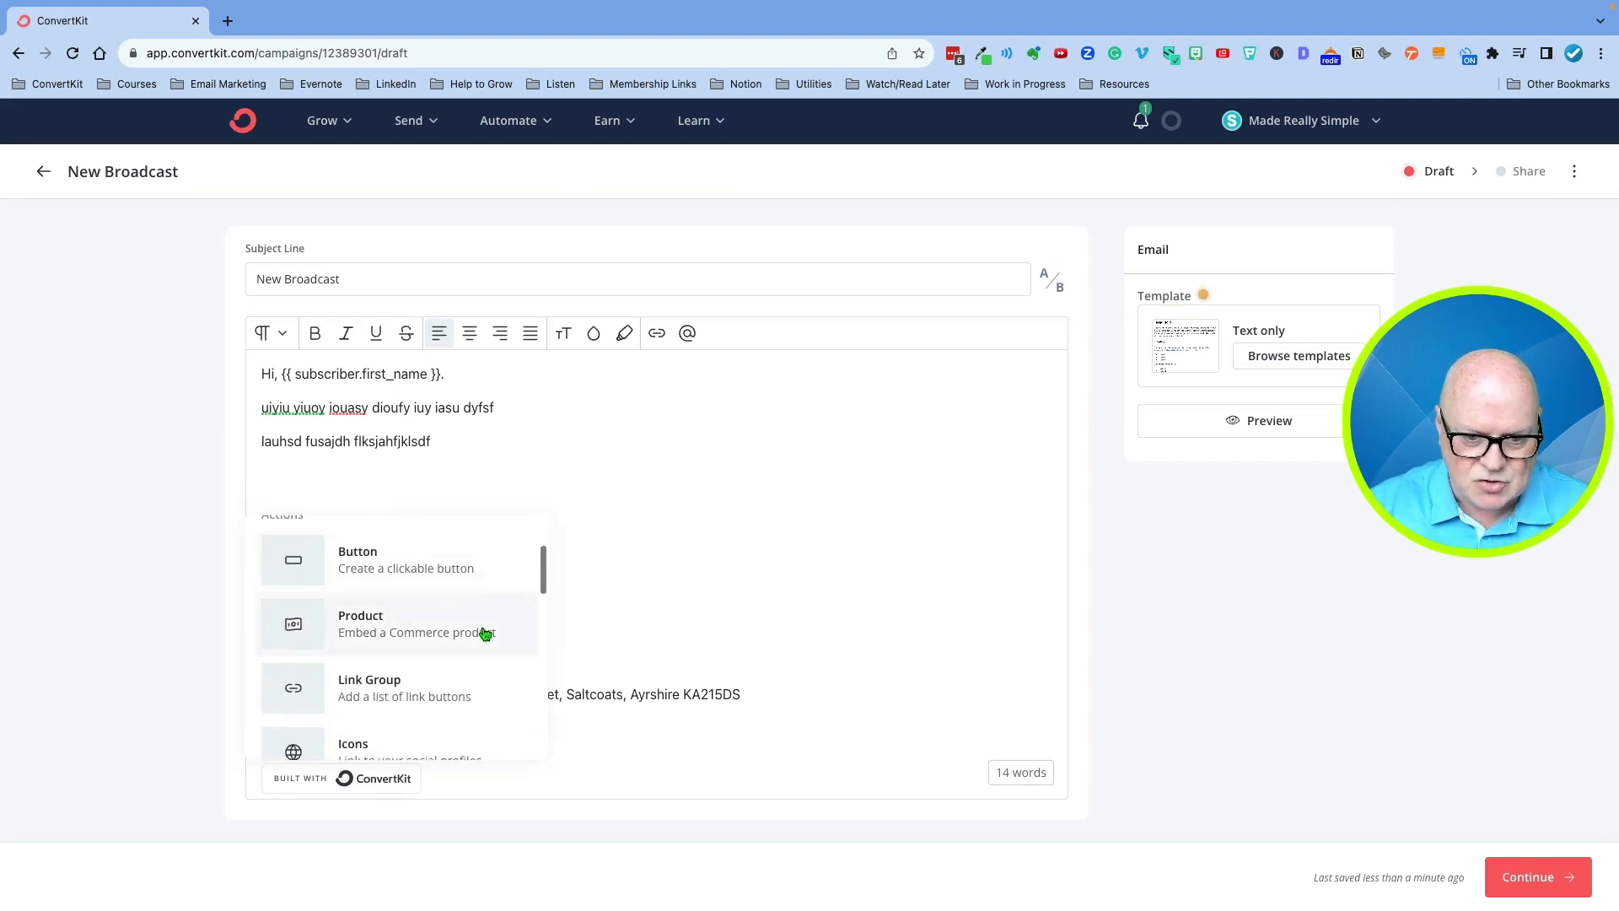
{"action": "scroll", "coordinate": [486, 633], "scroll_direction": "down", "scroll_amount": 5}
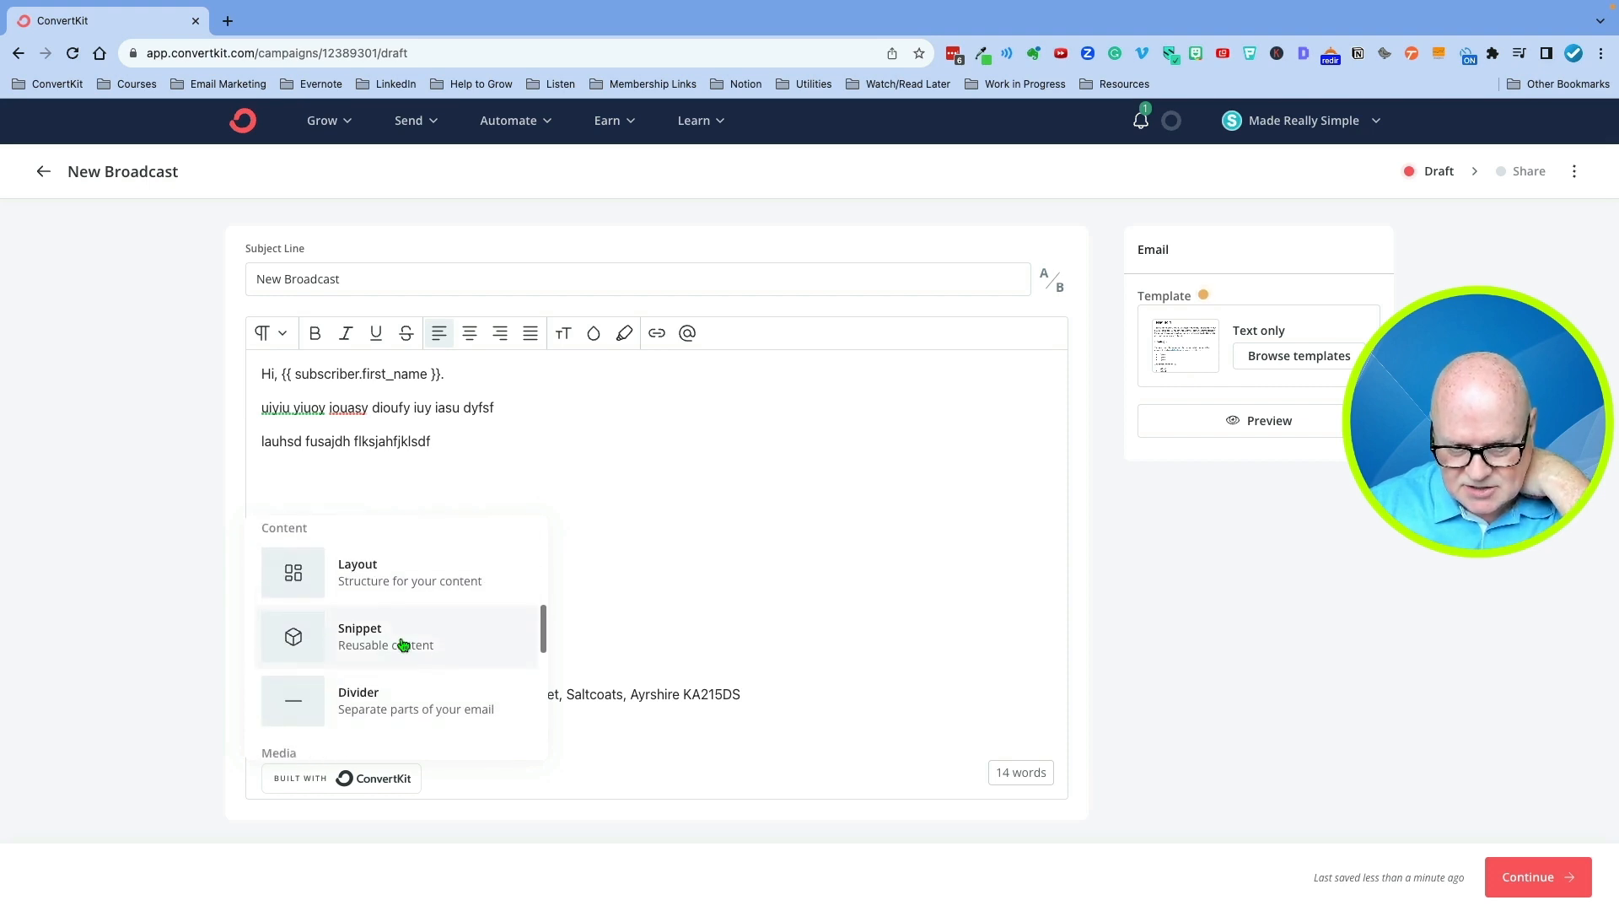
{"action": "left_click", "coordinate": [340, 638]}
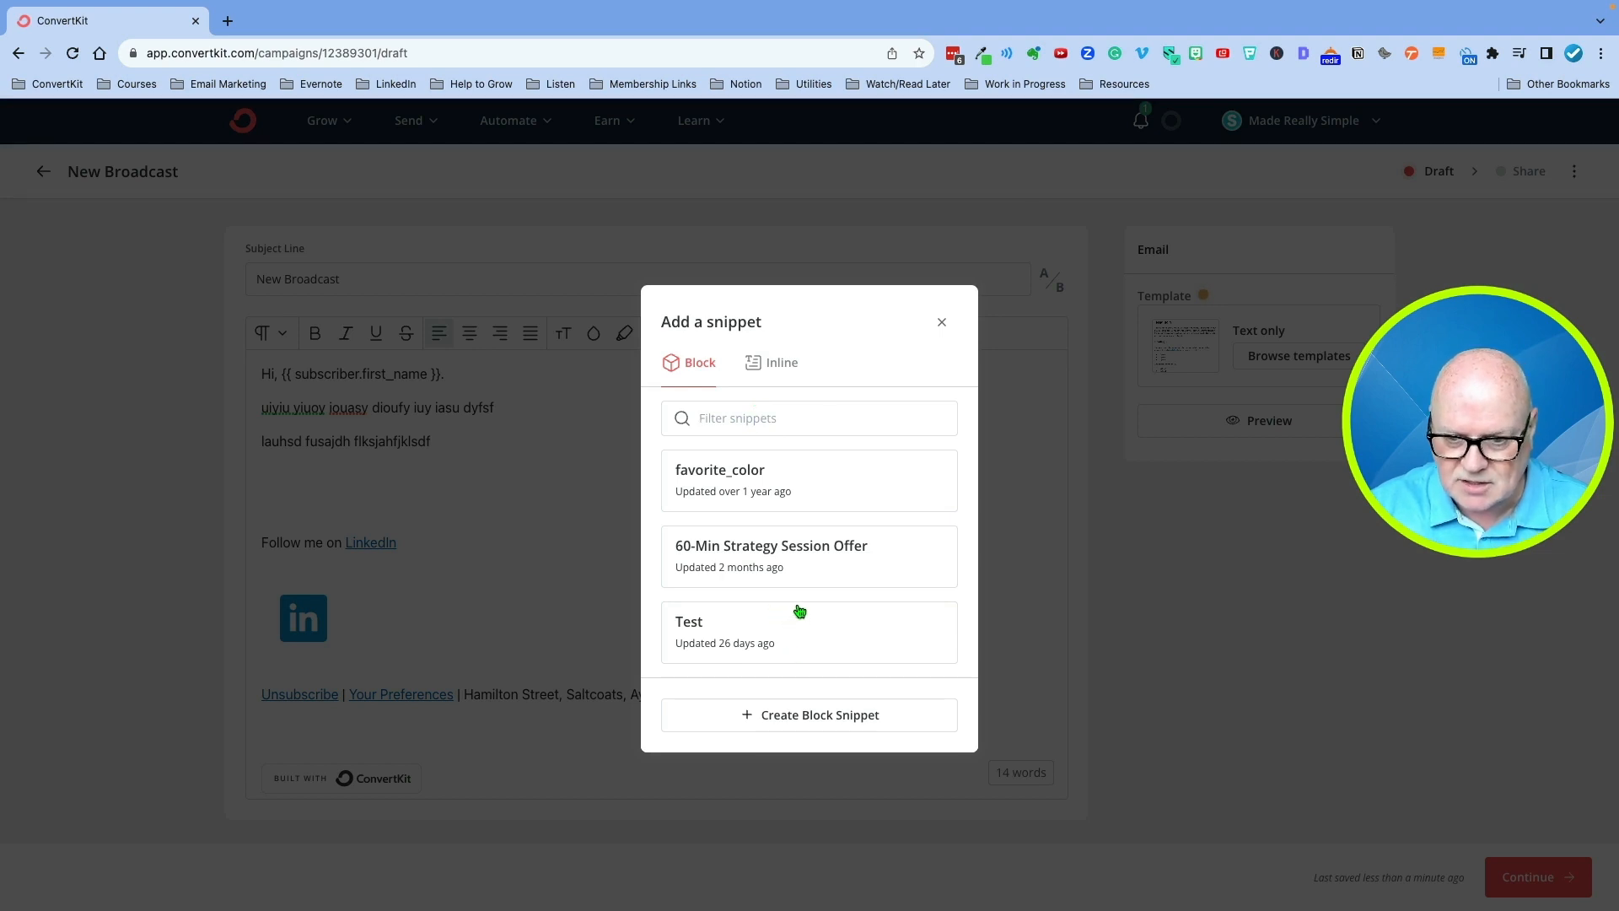
{"action": "left_click", "coordinate": [742, 554]}
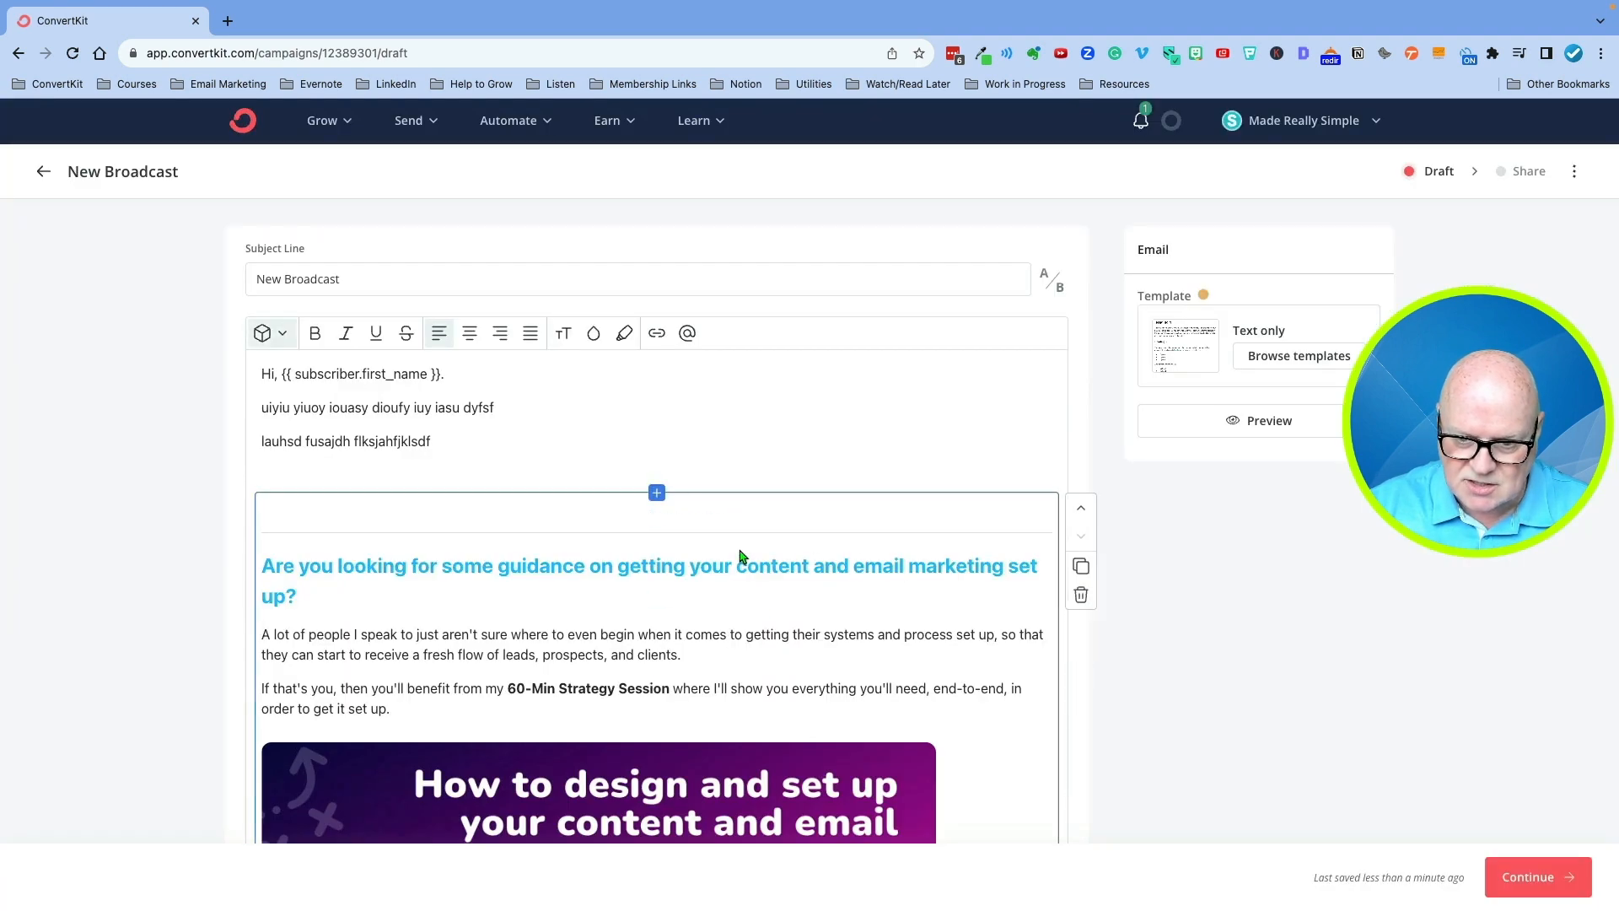
{"action": "scroll", "coordinate": [491, 590], "scroll_direction": "down", "scroll_amount": 6}
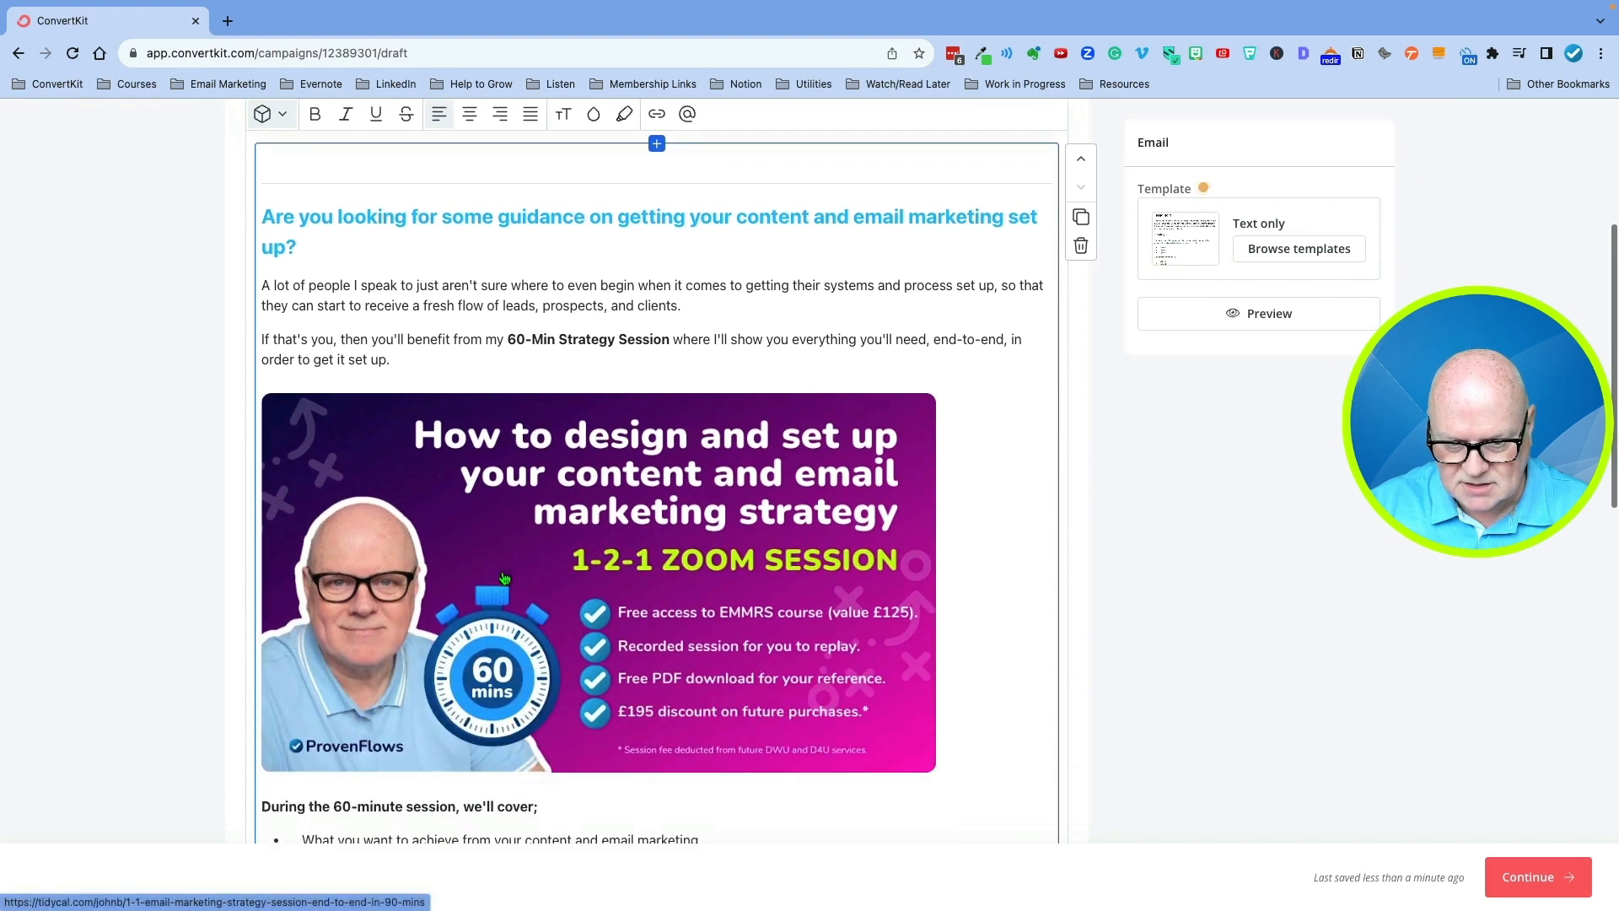
{"action": "scroll", "coordinate": [505, 578], "scroll_direction": "down", "scroll_amount": 7}
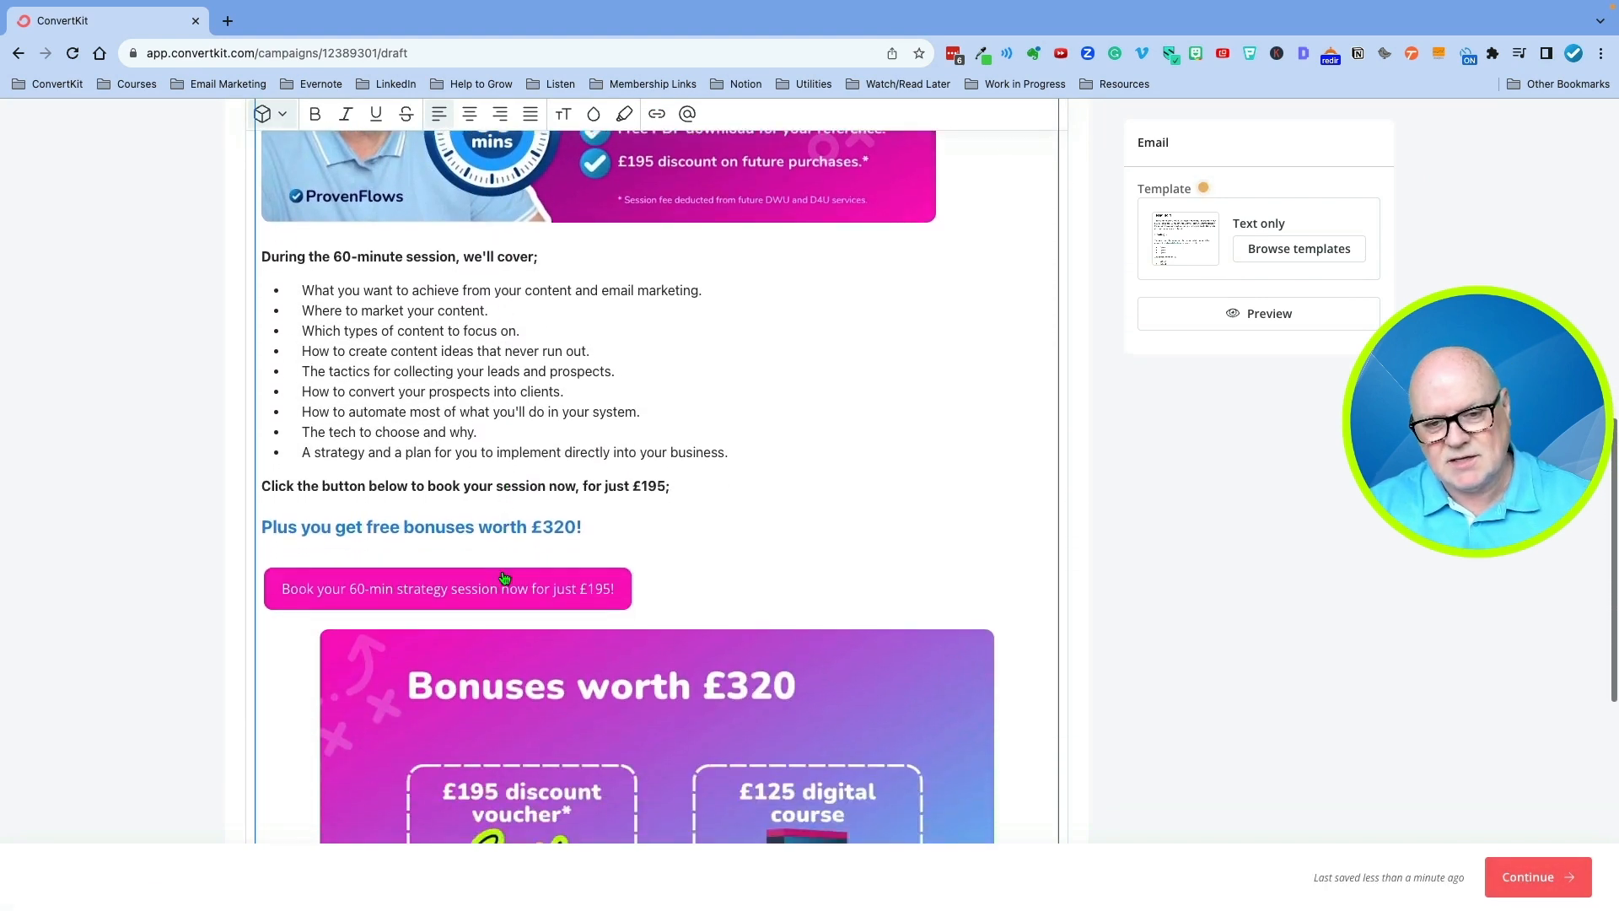
{"action": "scroll", "coordinate": [504, 577], "scroll_direction": "down", "scroll_amount": 3}
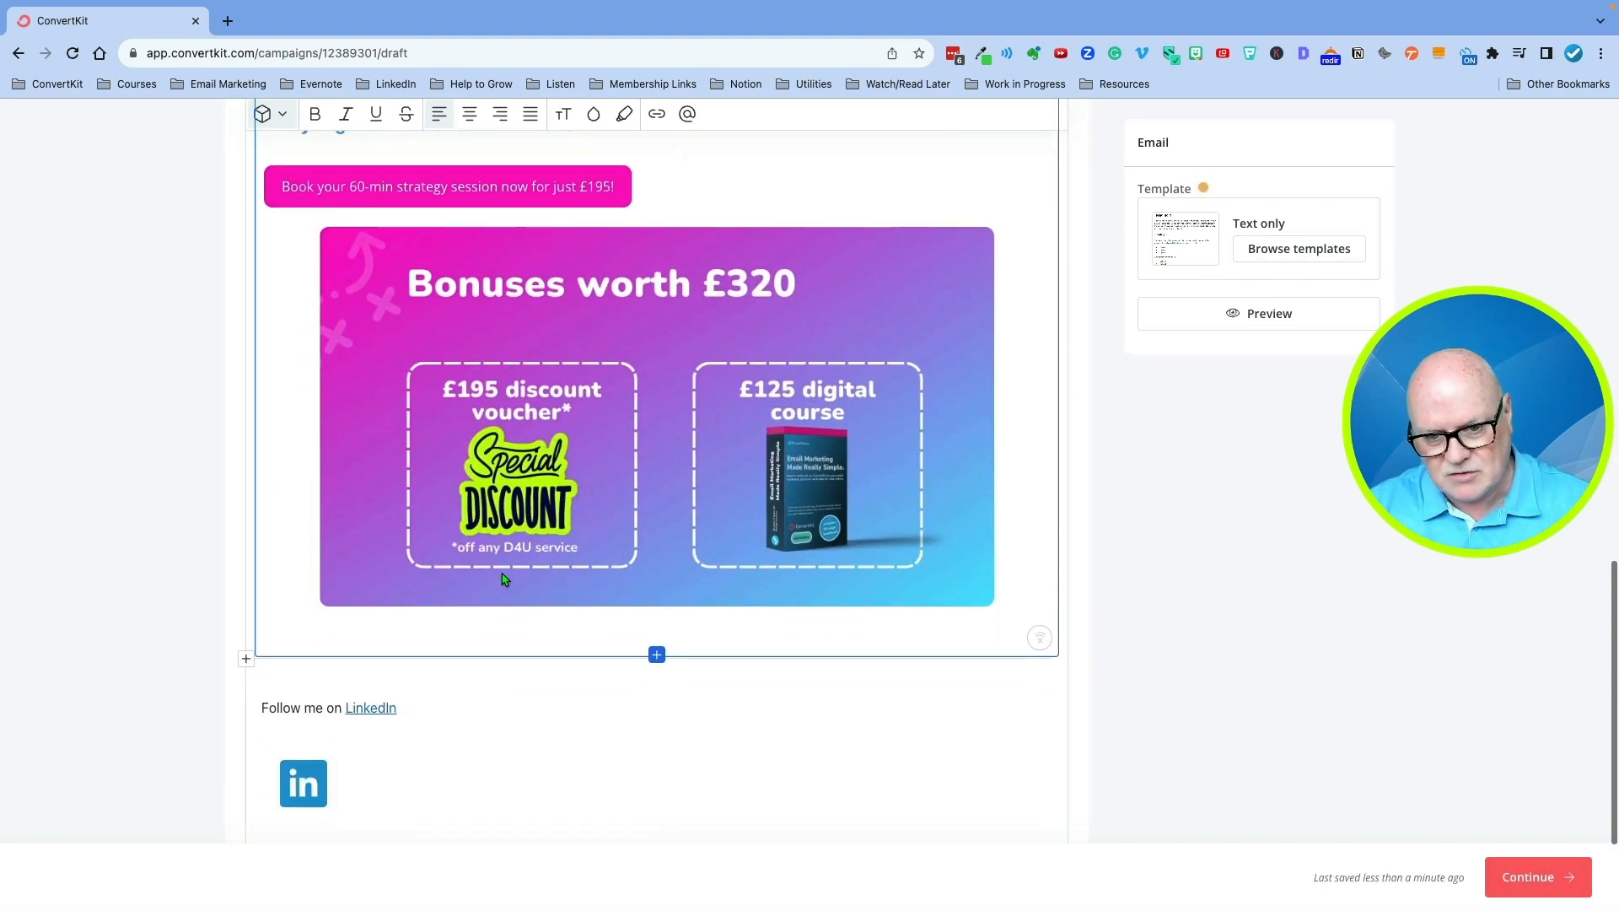
Review the broadcast draft from the greeting through the inserted strategy session offer to the bonuses image and LinkedIn footer.
{"action": "scroll", "coordinate": [504, 579], "scroll_direction": "up", "scroll_amount": 15}
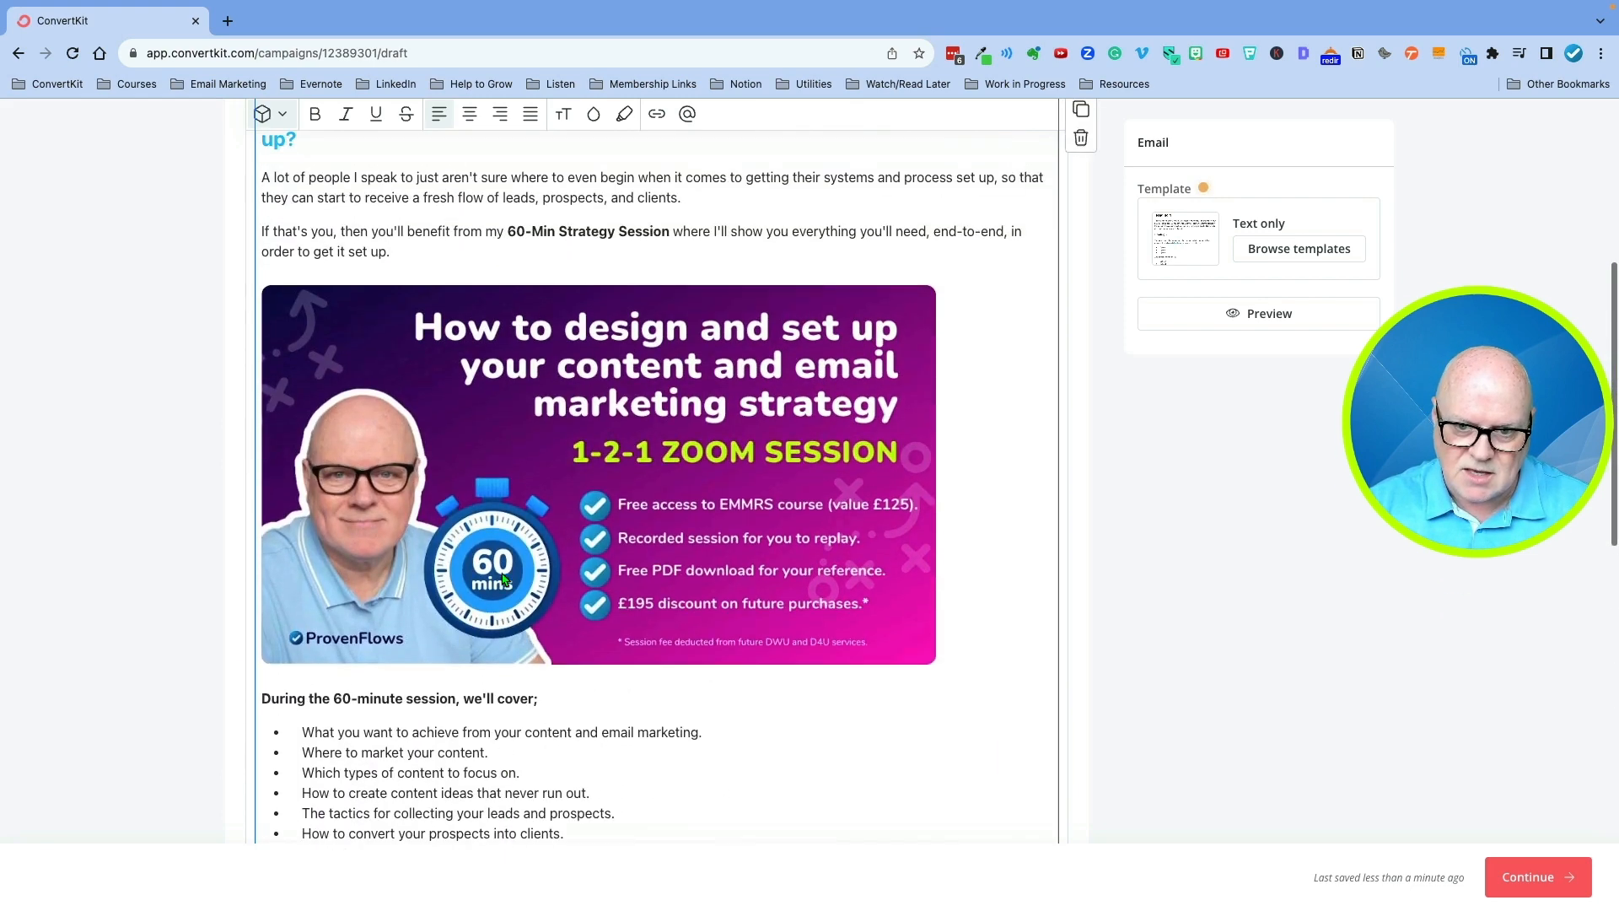
{"action": "scroll", "coordinate": [505, 579], "scroll_direction": "up", "scroll_amount": 3}
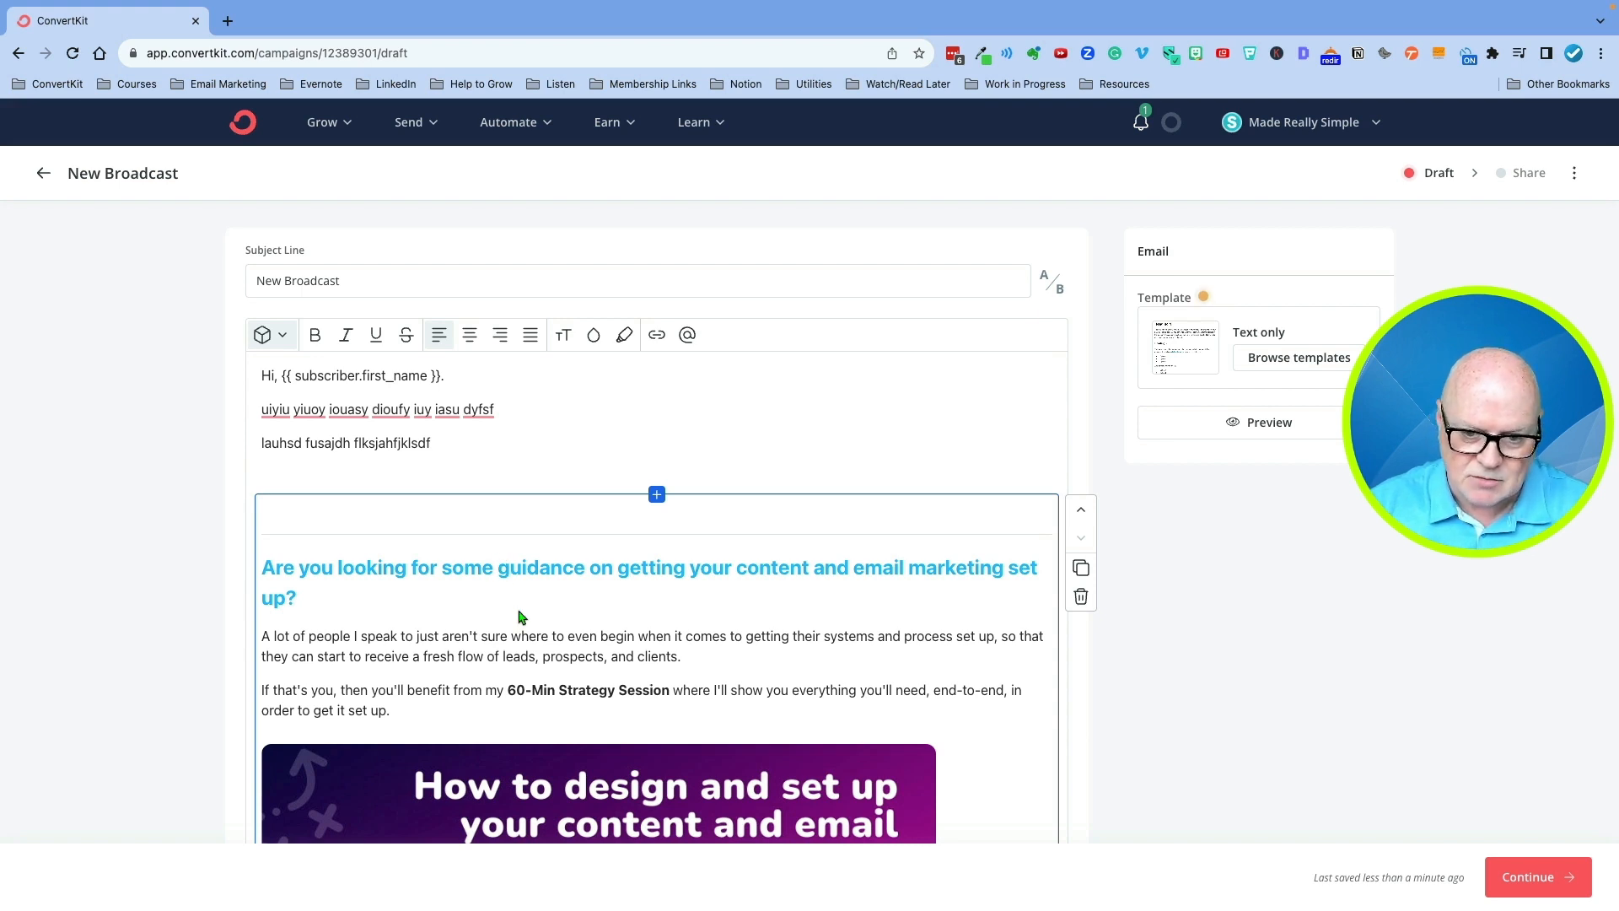
{"action": "scroll", "coordinate": [520, 616], "scroll_direction": "down", "scroll_amount": 9}
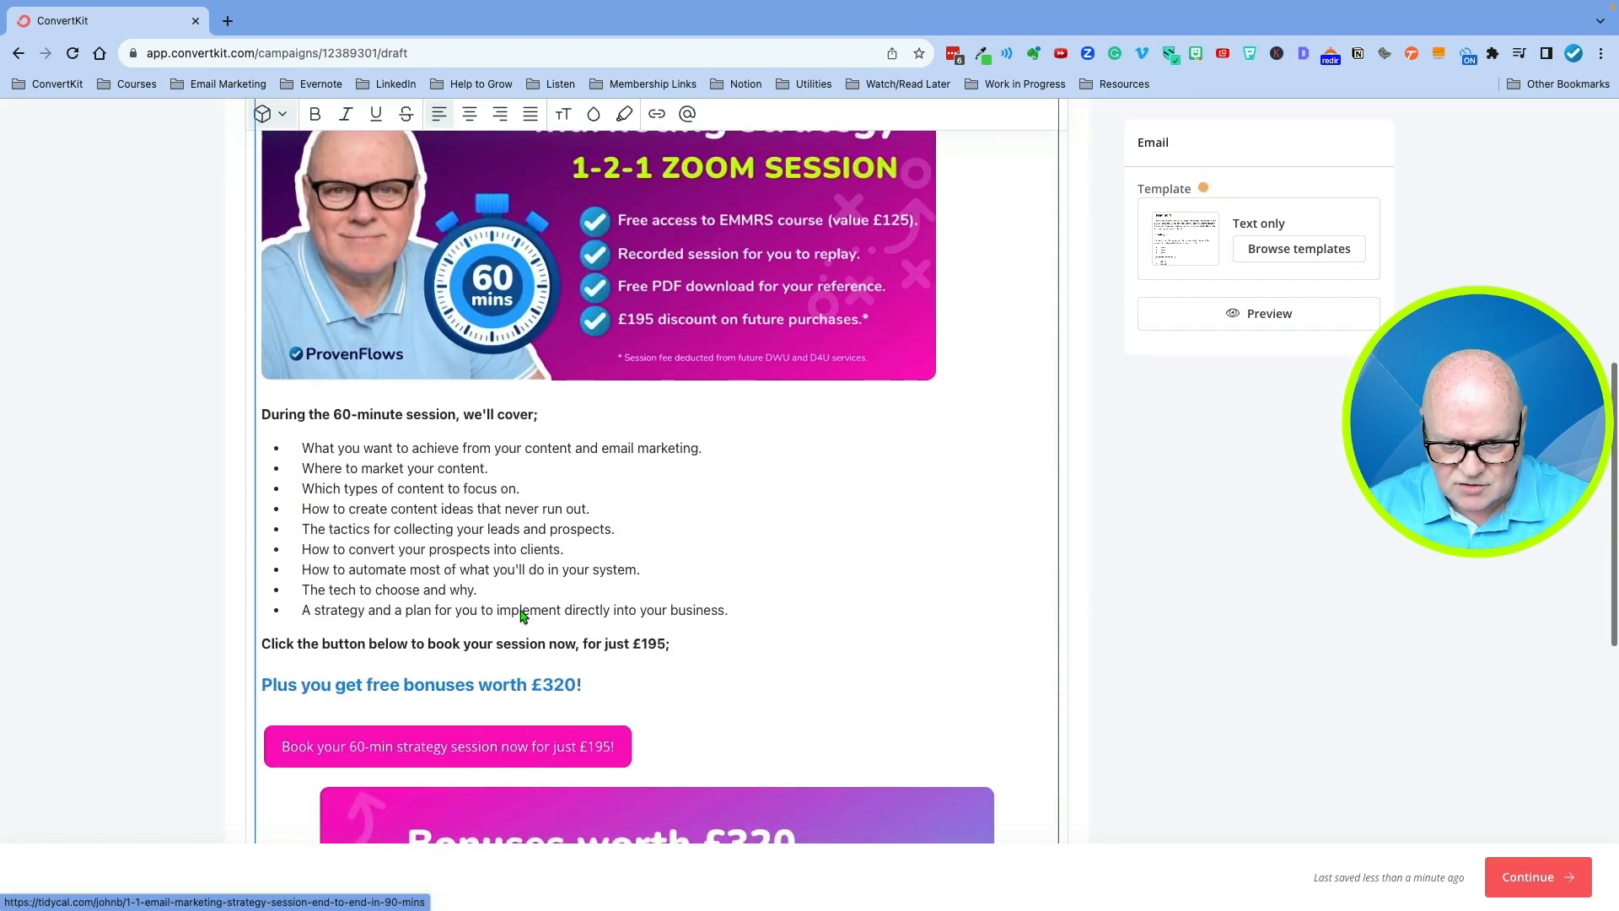
{"action": "scroll", "coordinate": [520, 616], "scroll_direction": "down", "scroll_amount": 7}
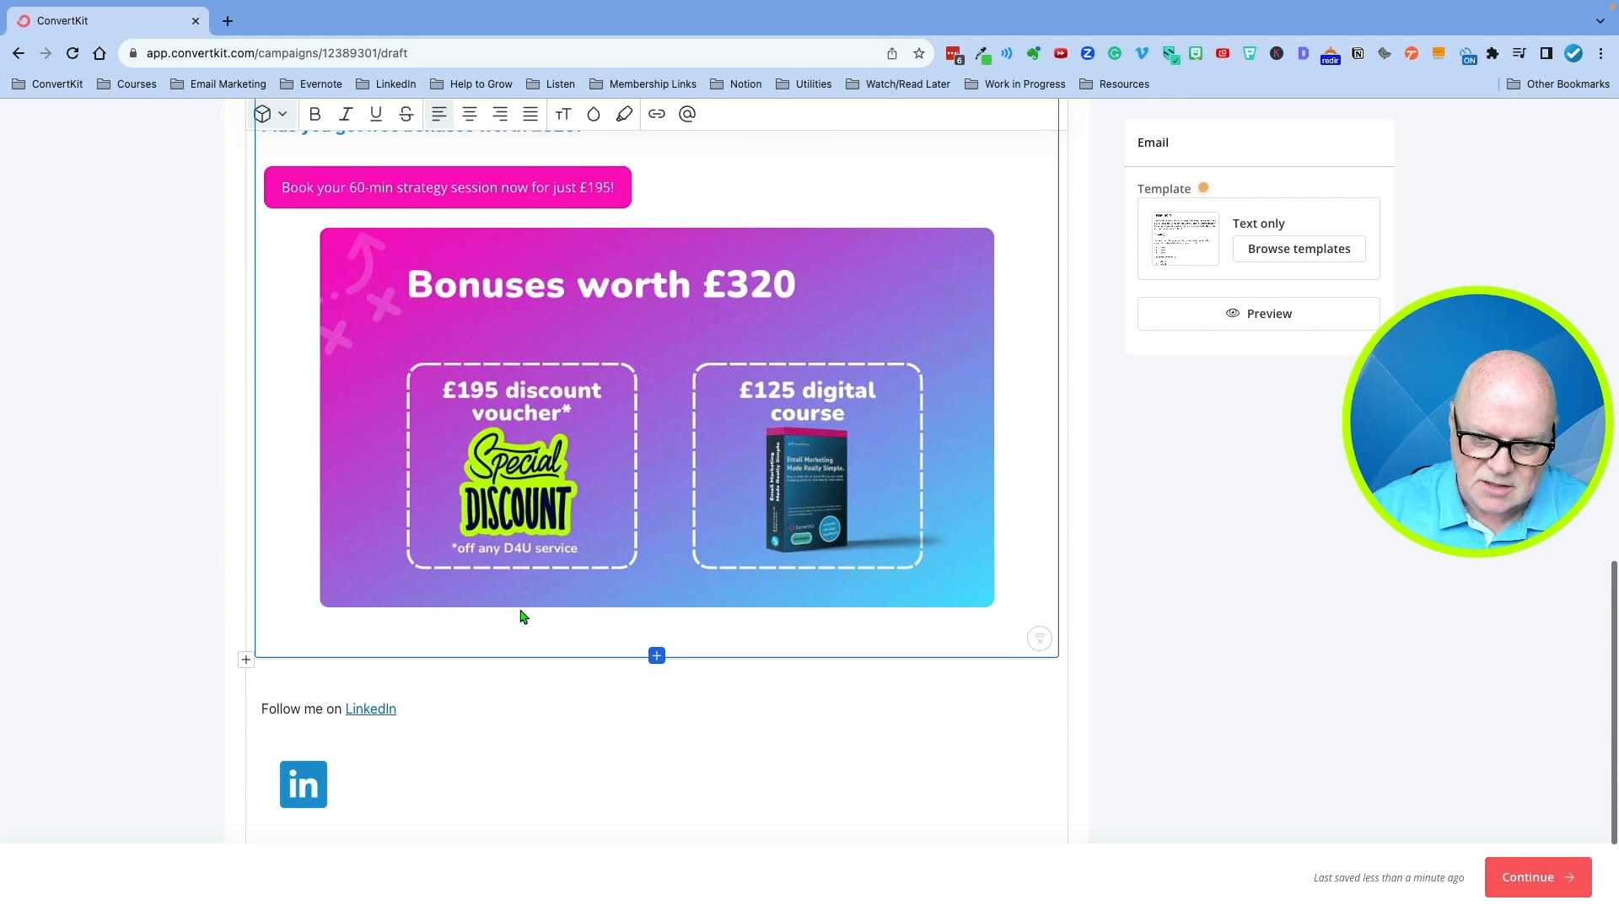
{"action": "scroll", "coordinate": [520, 617], "scroll_direction": "up", "scroll_amount": 15}
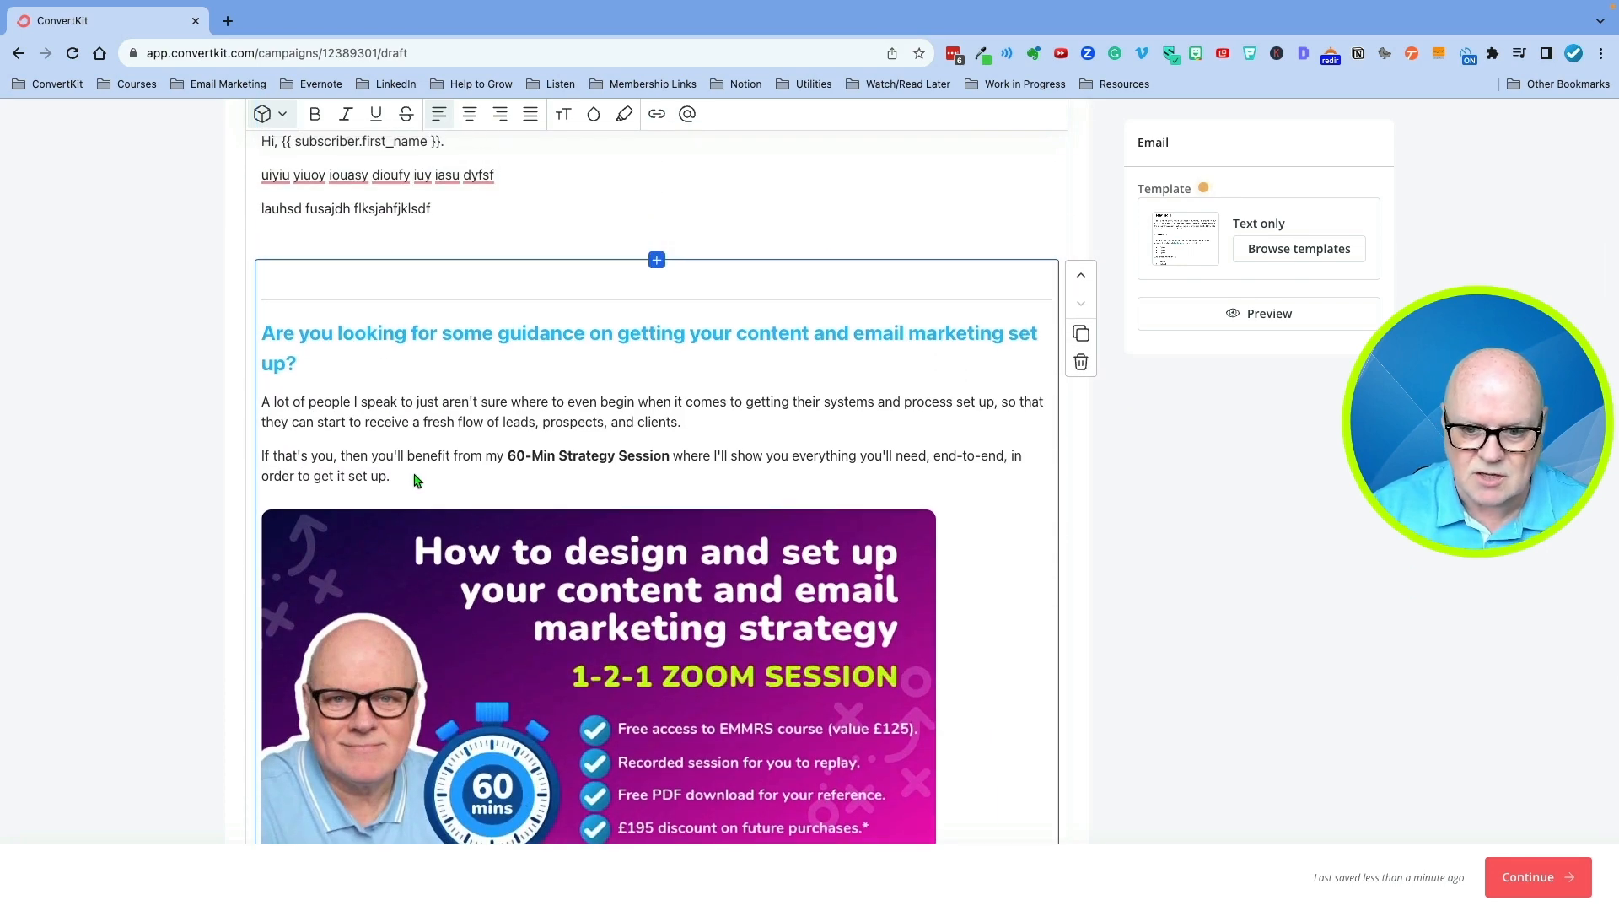
{"action": "scroll", "coordinate": [540, 476], "scroll_direction": "up", "scroll_amount": 3}
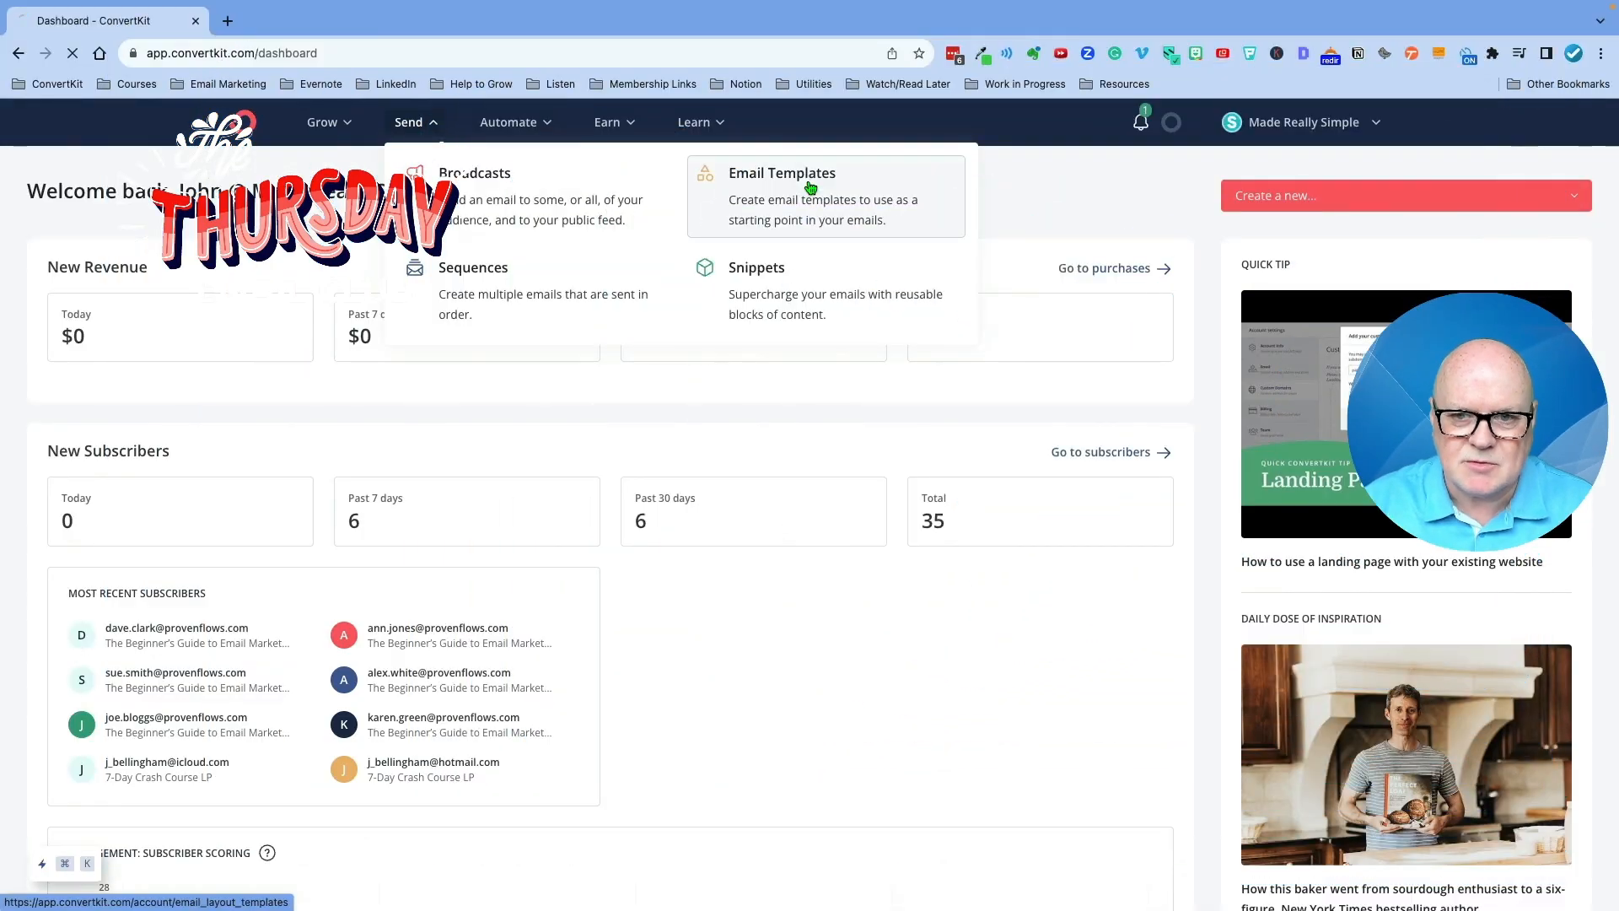
Start a new email template, browse the starting points and classic templates, and choose the Willow starting point.
{"action": "left_click", "coordinate": [811, 186]}
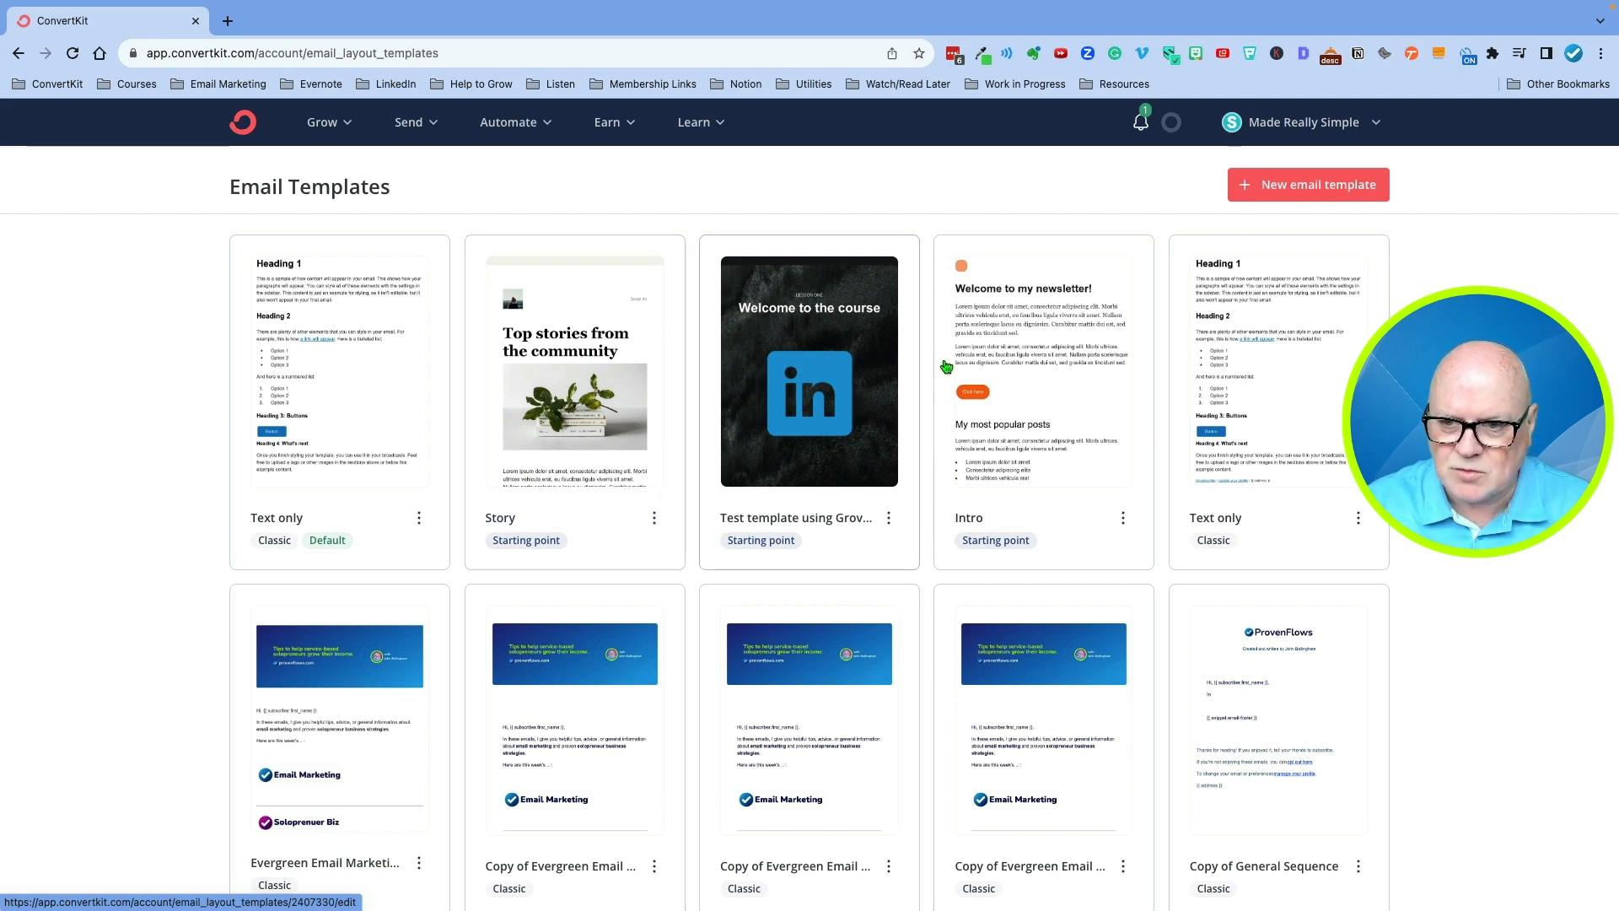
{"action": "left_click", "coordinate": [1294, 185]}
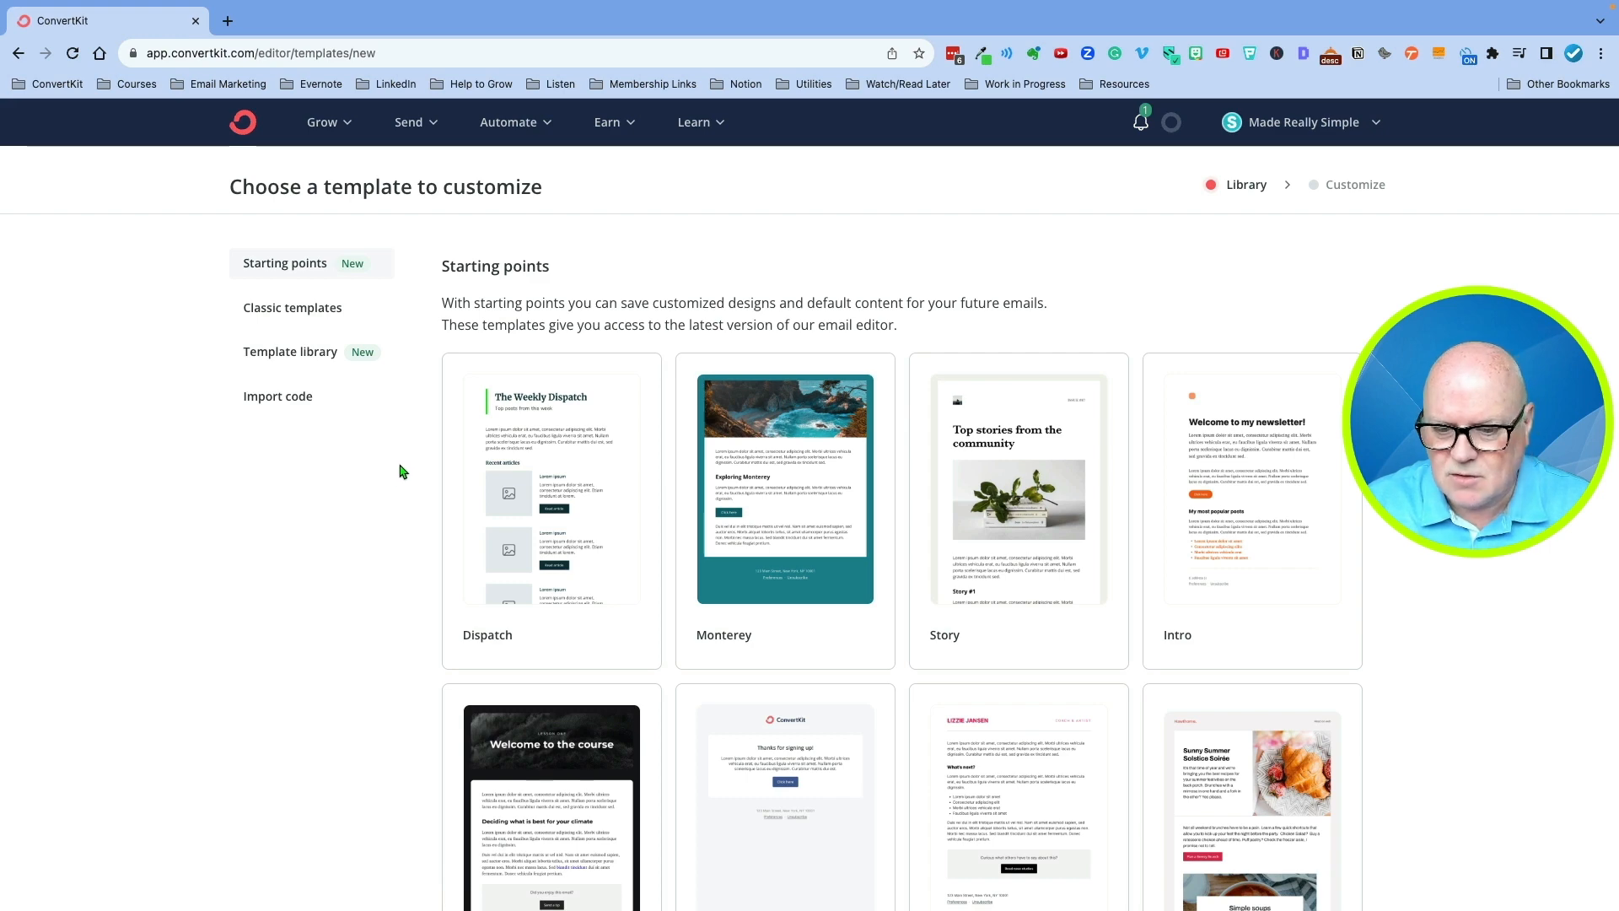
{"action": "scroll", "coordinate": [401, 471], "scroll_direction": "down", "scroll_amount": 11}
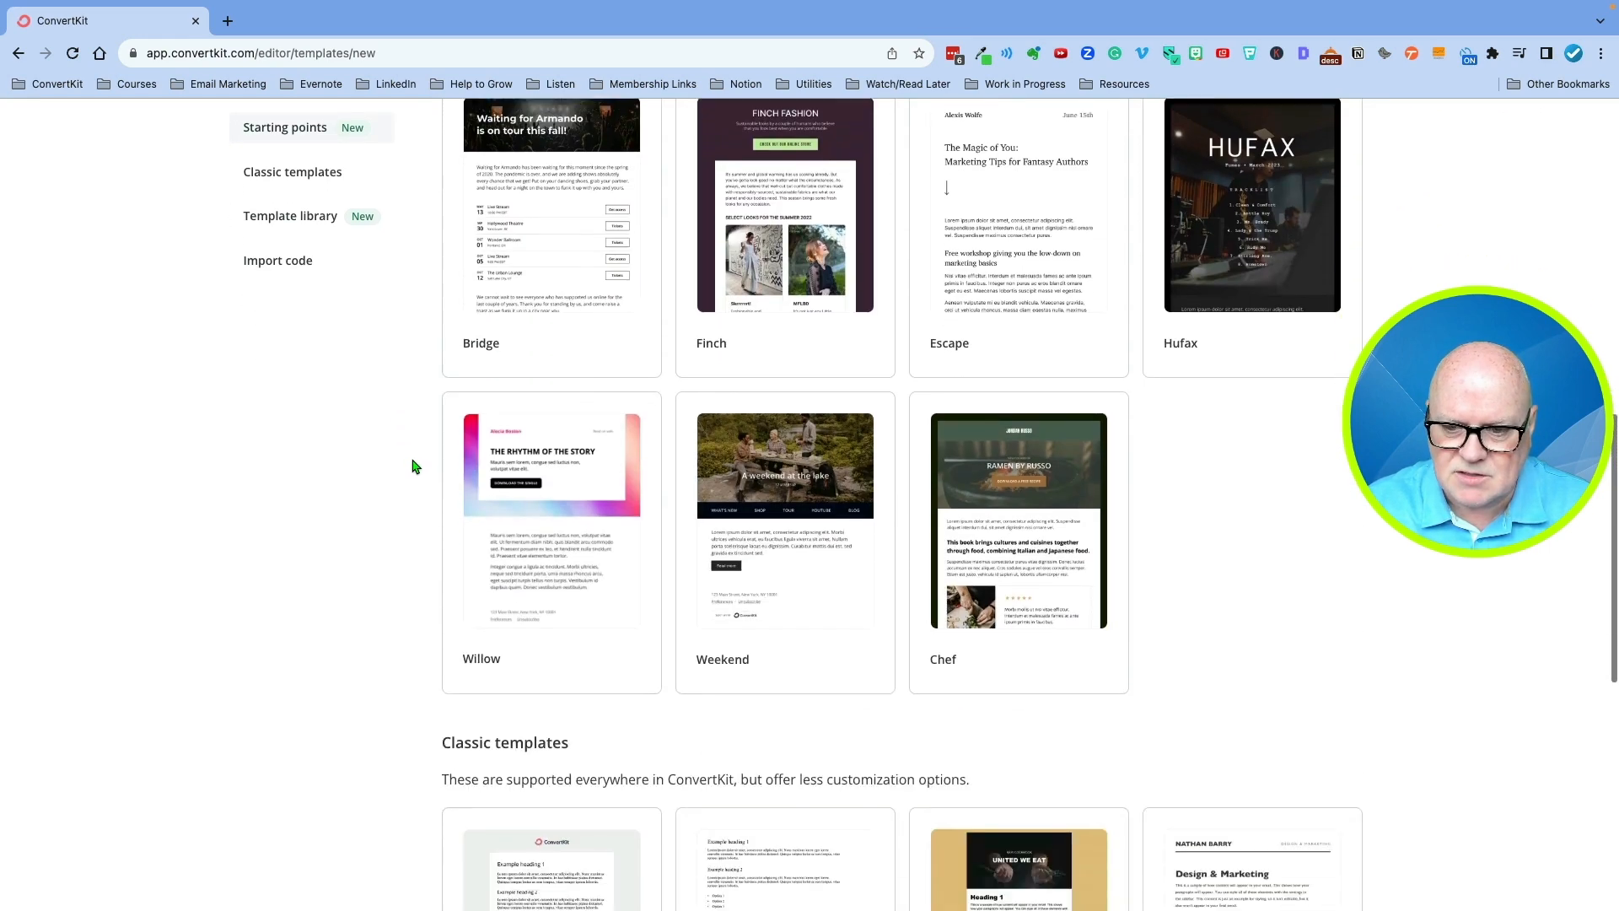
{"action": "scroll", "coordinate": [413, 467], "scroll_direction": "down", "scroll_amount": 8}
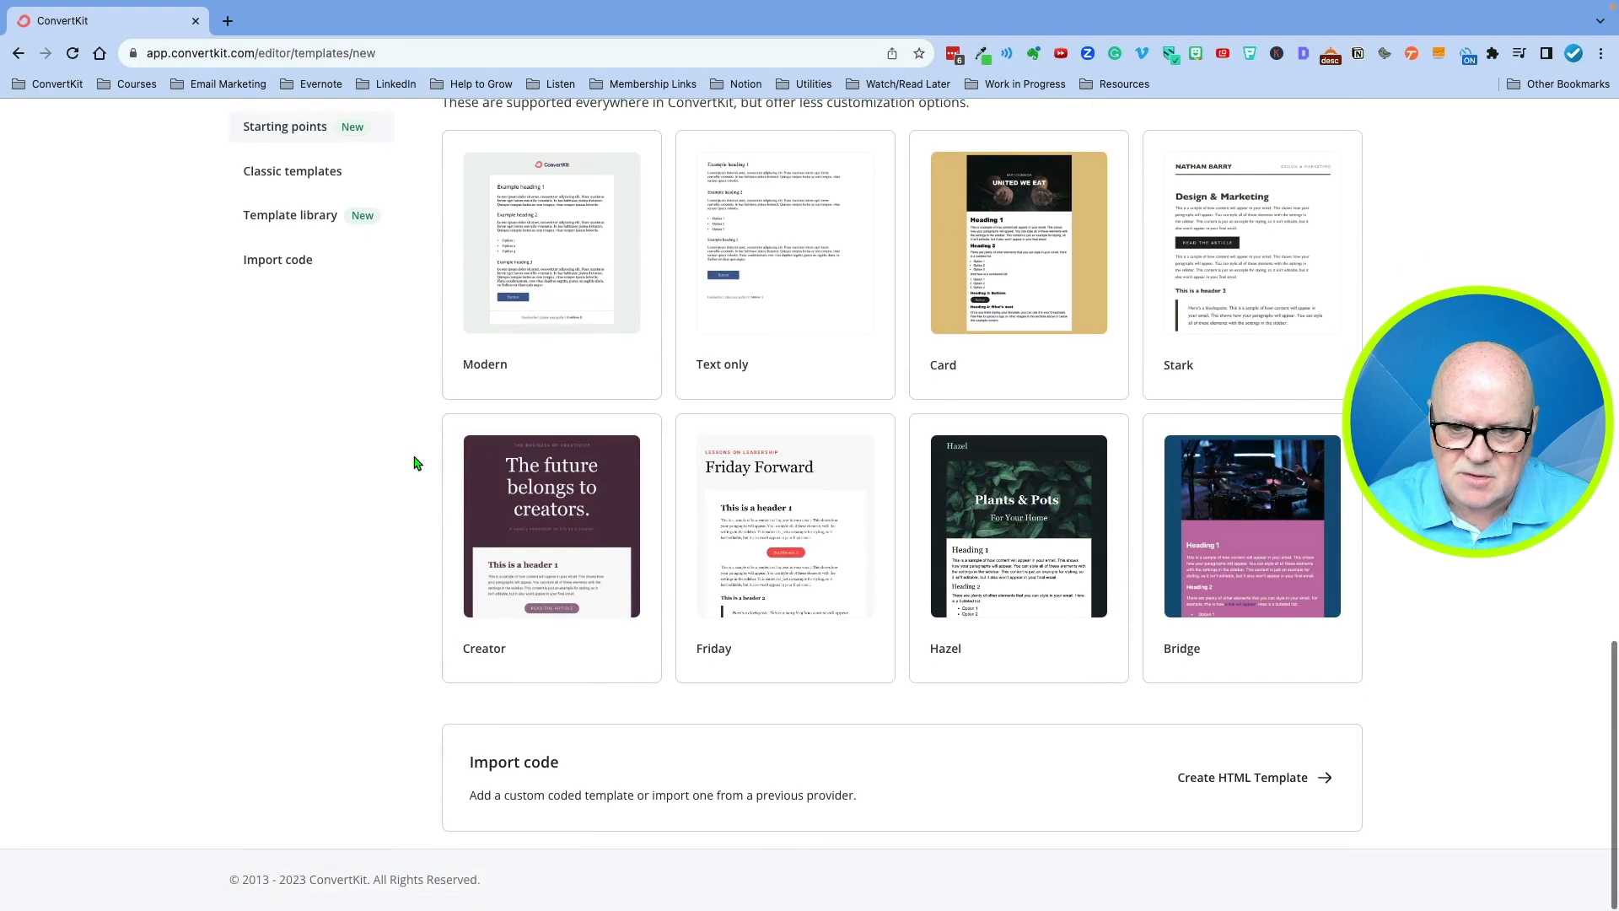
{"action": "scroll", "coordinate": [414, 462], "scroll_direction": "up", "scroll_amount": 12}
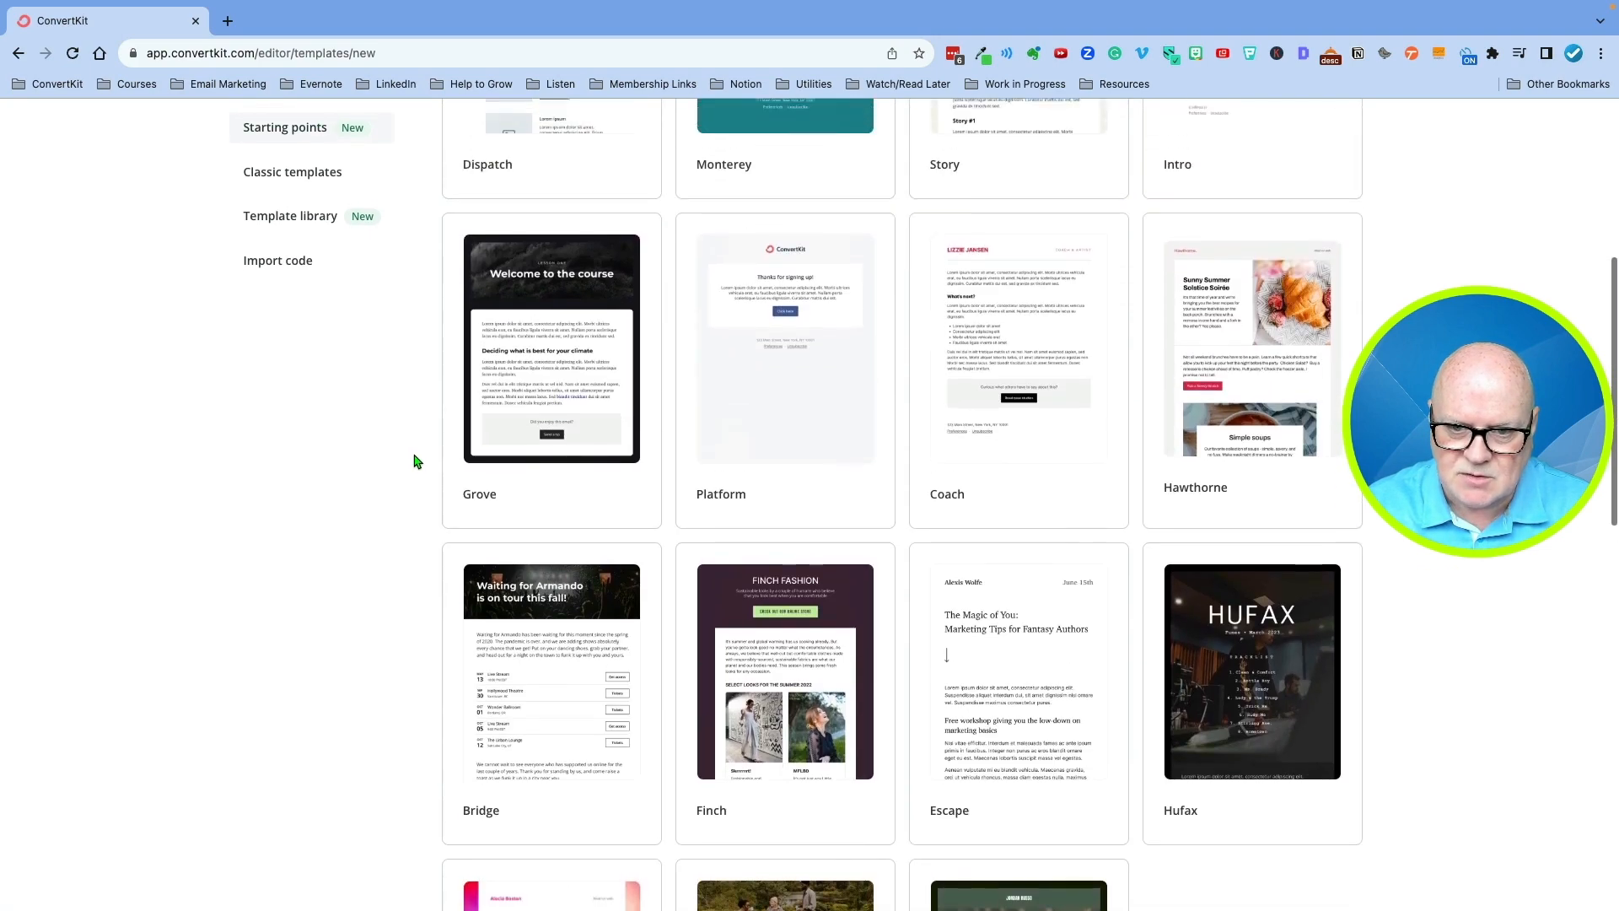
{"action": "scroll", "coordinate": [414, 462], "scroll_direction": "up", "scroll_amount": 2}
{"action": "scroll", "coordinate": [414, 462], "scroll_direction": "down", "scroll_amount": 5}
{"action": "scroll", "coordinate": [414, 462], "scroll_direction": "up", "scroll_amount": 2}
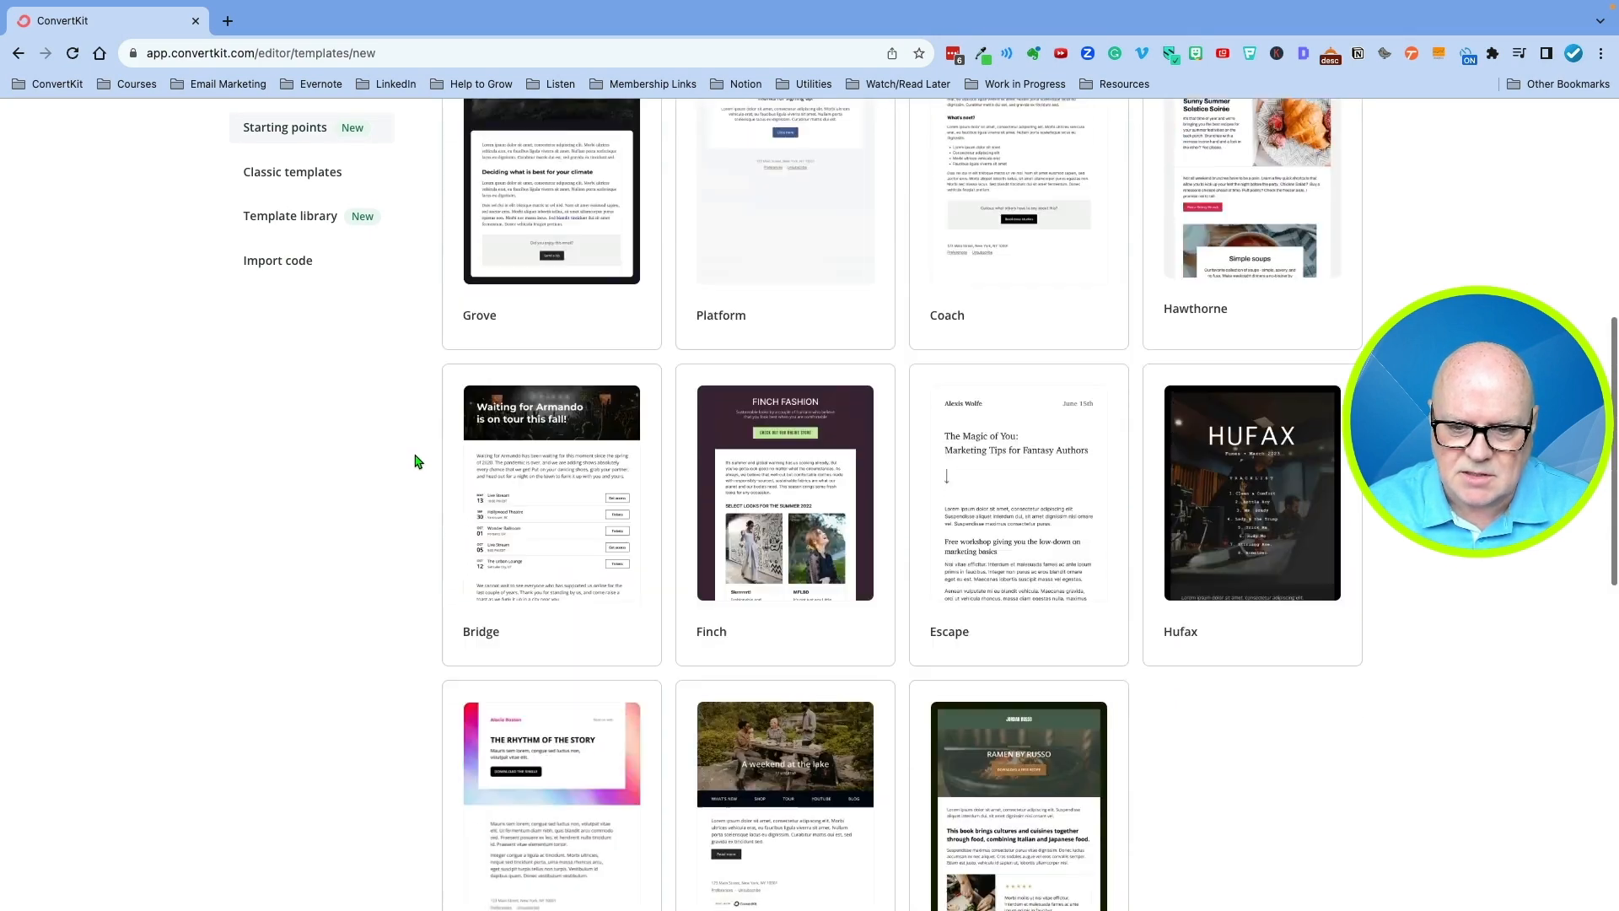
{"action": "scroll", "coordinate": [414, 462], "scroll_direction": "up", "scroll_amount": 8}
{"action": "scroll", "coordinate": [424, 460], "scroll_direction": "down", "scroll_amount": 1}
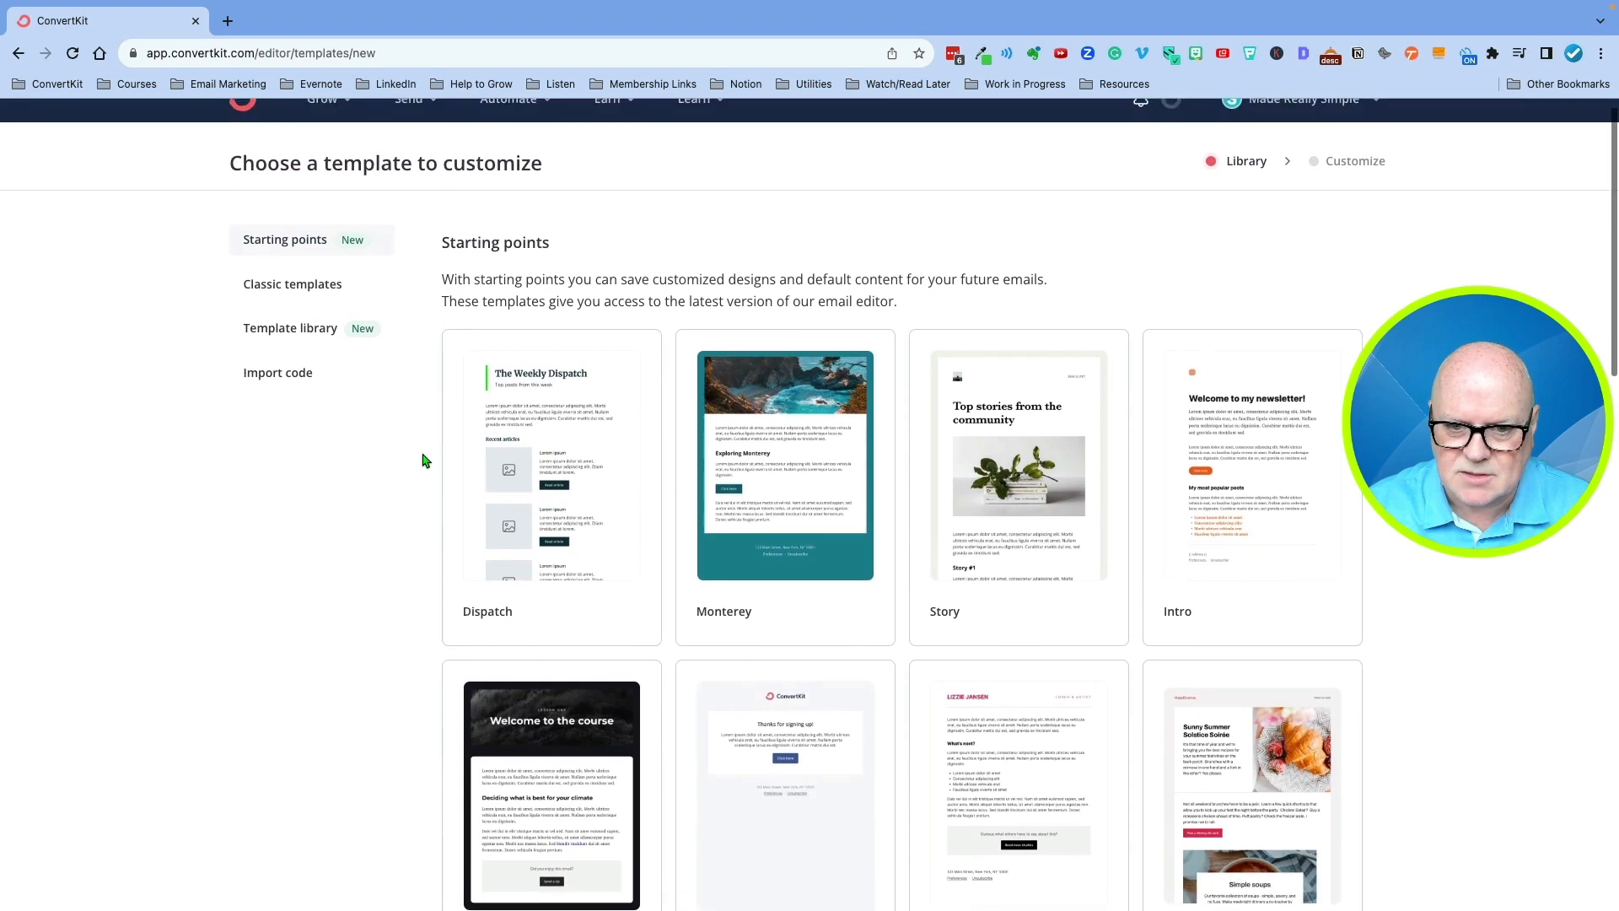
{"action": "scroll", "coordinate": [424, 460], "scroll_direction": "down", "scroll_amount": 11}
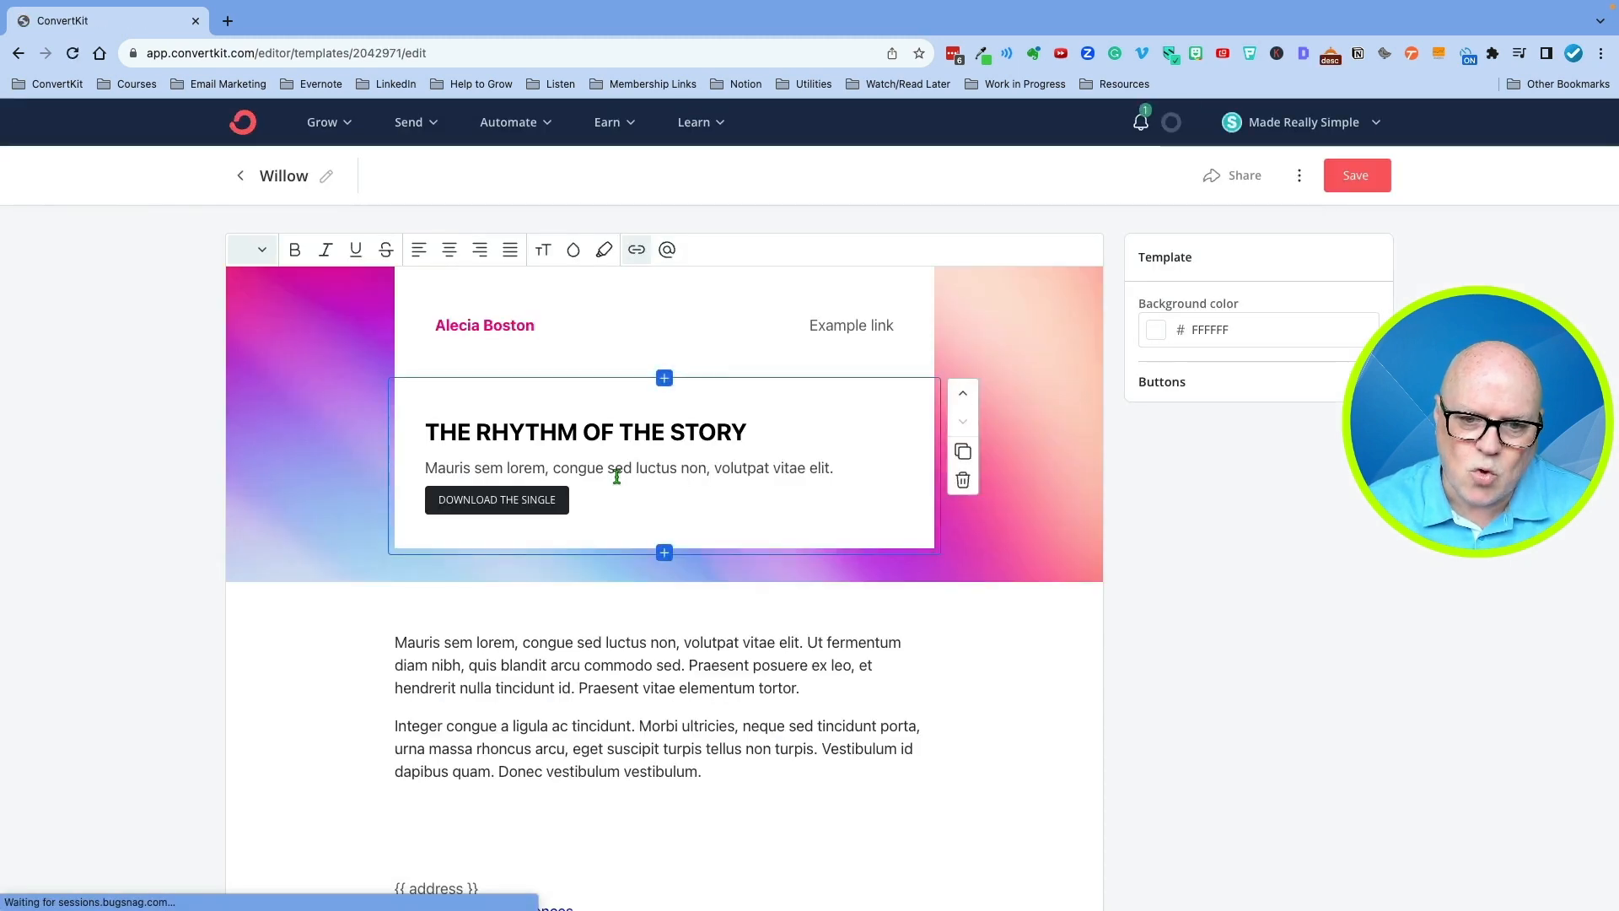
Examine the Willow template's layout and the text settings of its header name, main heading and body paragraphs.
{"action": "scroll", "coordinate": [480, 666], "scroll_direction": "down", "scroll_amount": 3}
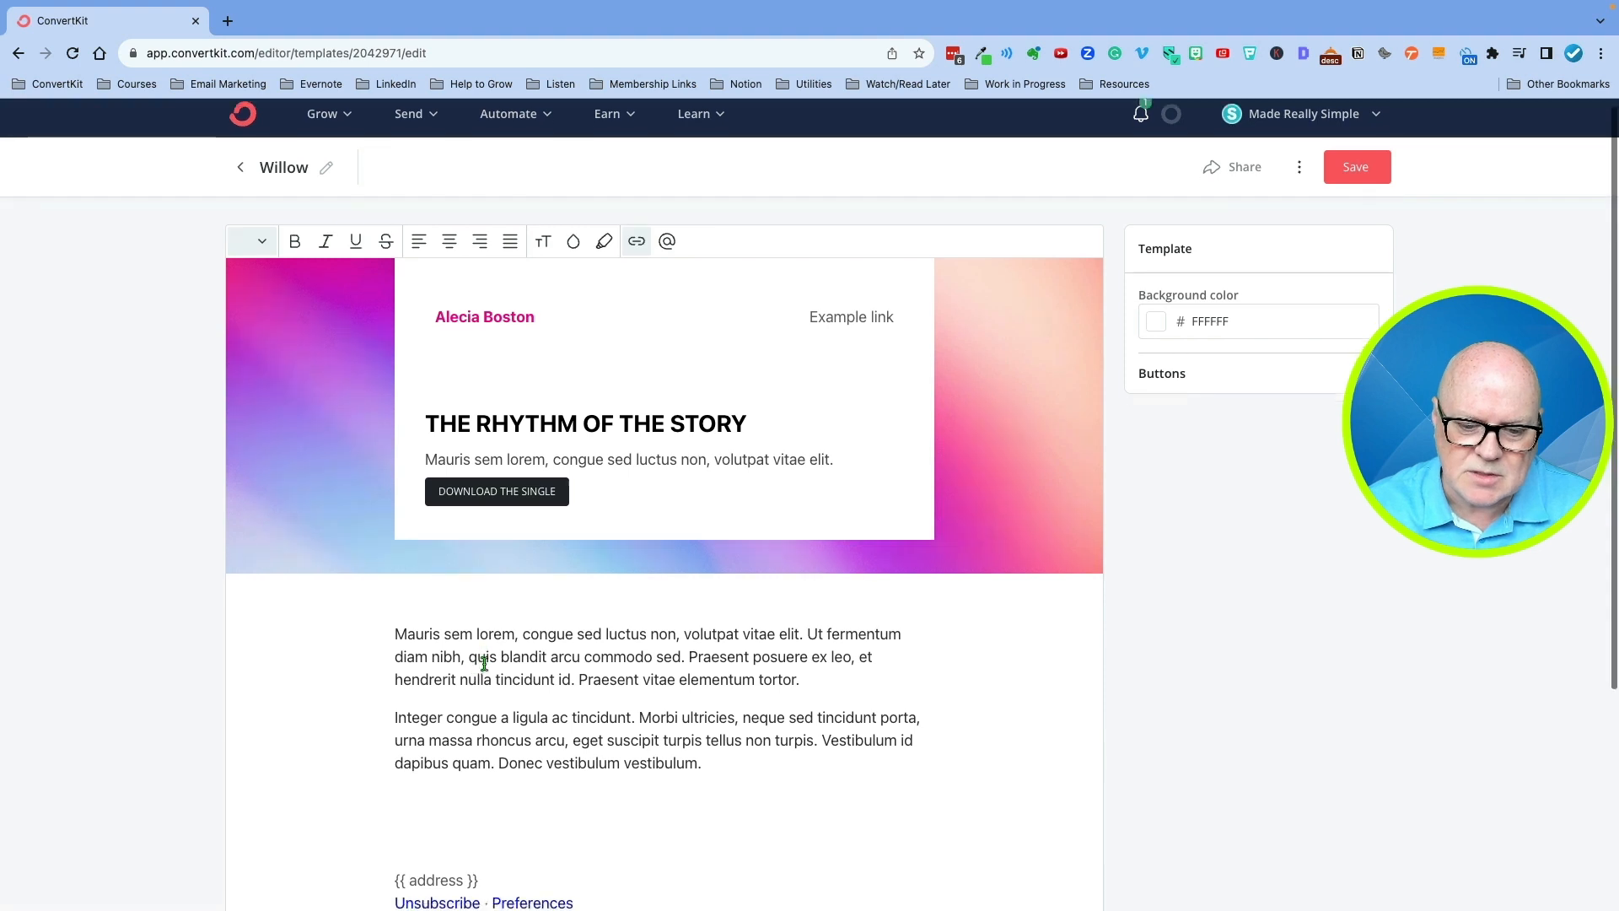
{"action": "scroll", "coordinate": [495, 651], "scroll_direction": "down", "scroll_amount": 2}
{"action": "scroll", "coordinate": [517, 578], "scroll_direction": "up", "scroll_amount": 4}
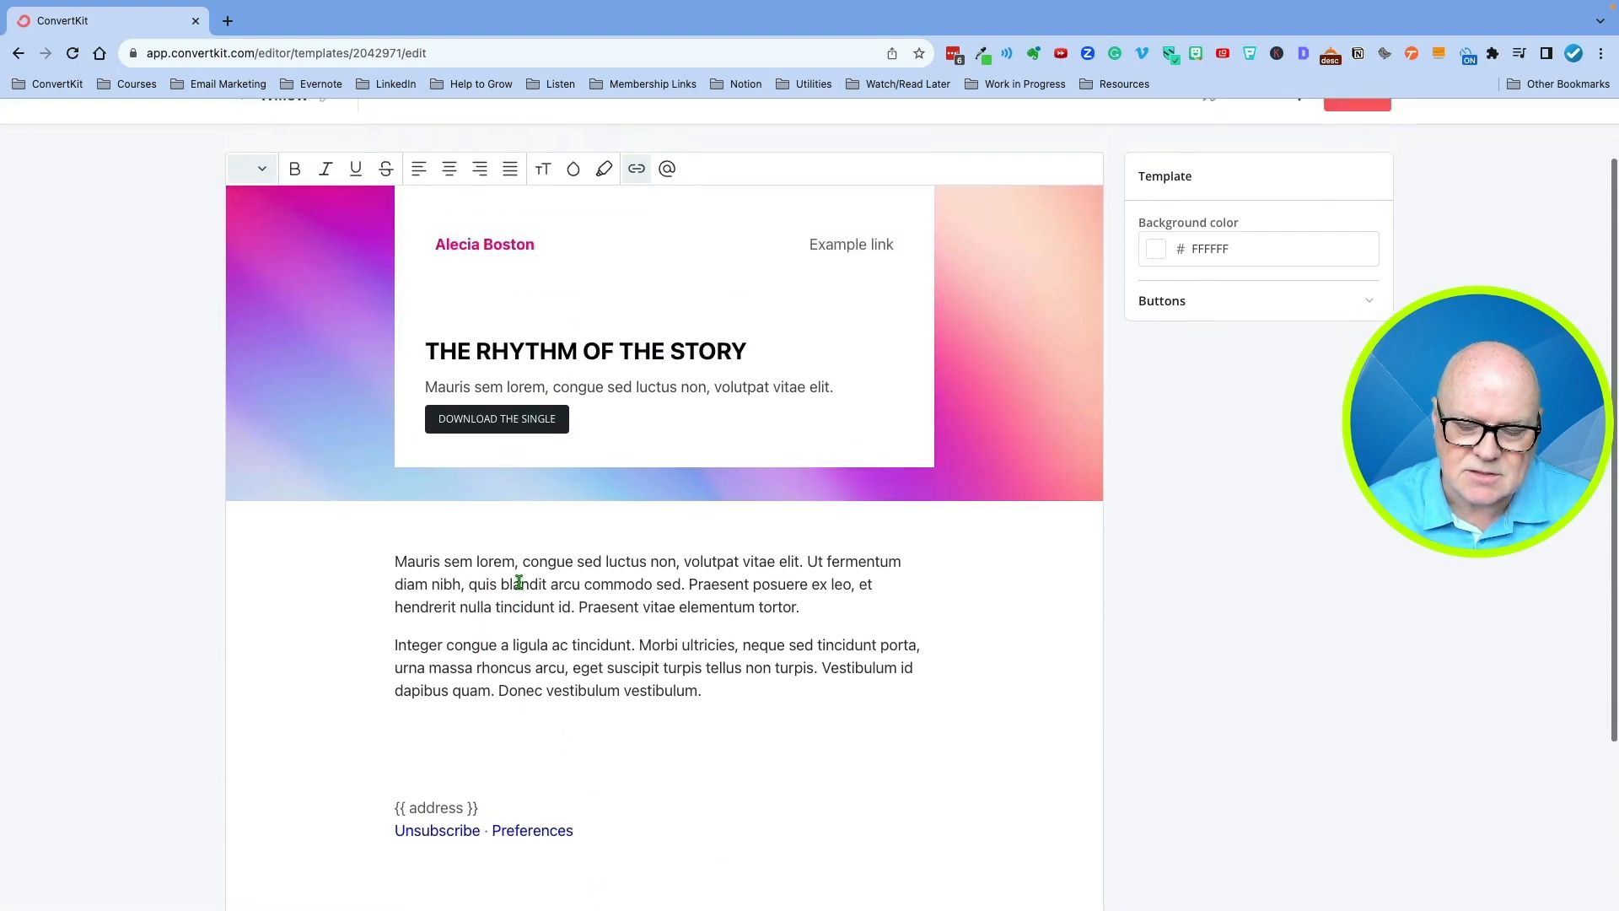
{"action": "left_click", "coordinate": [506, 439]}
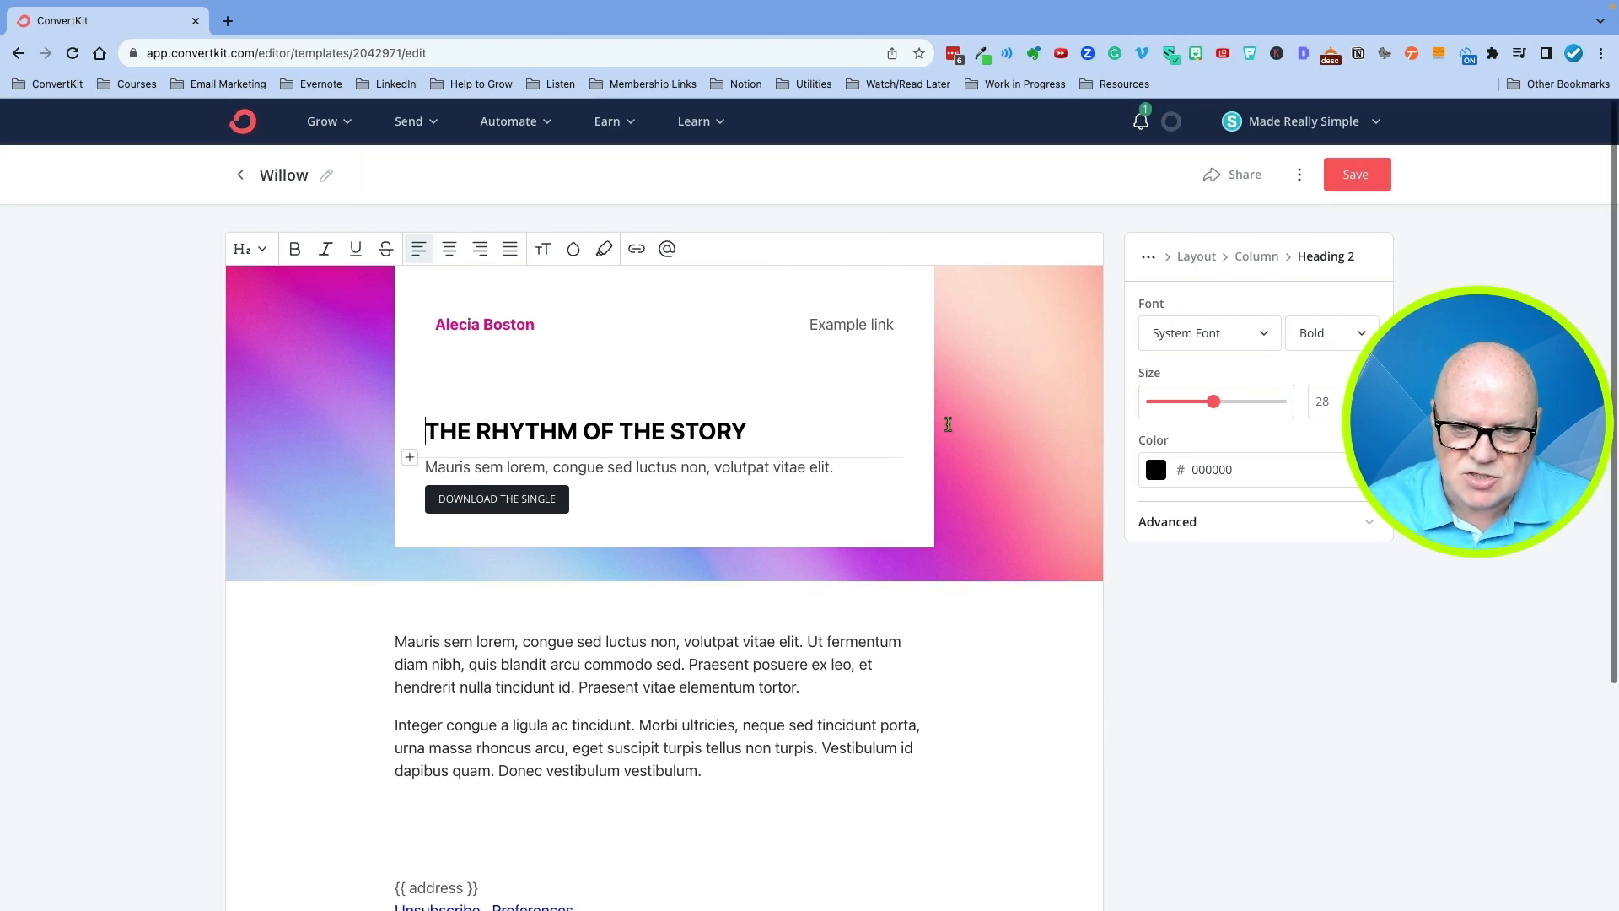
{"action": "left_click", "coordinate": [516, 327]}
{"action": "double_click", "coordinate": [505, 325]}
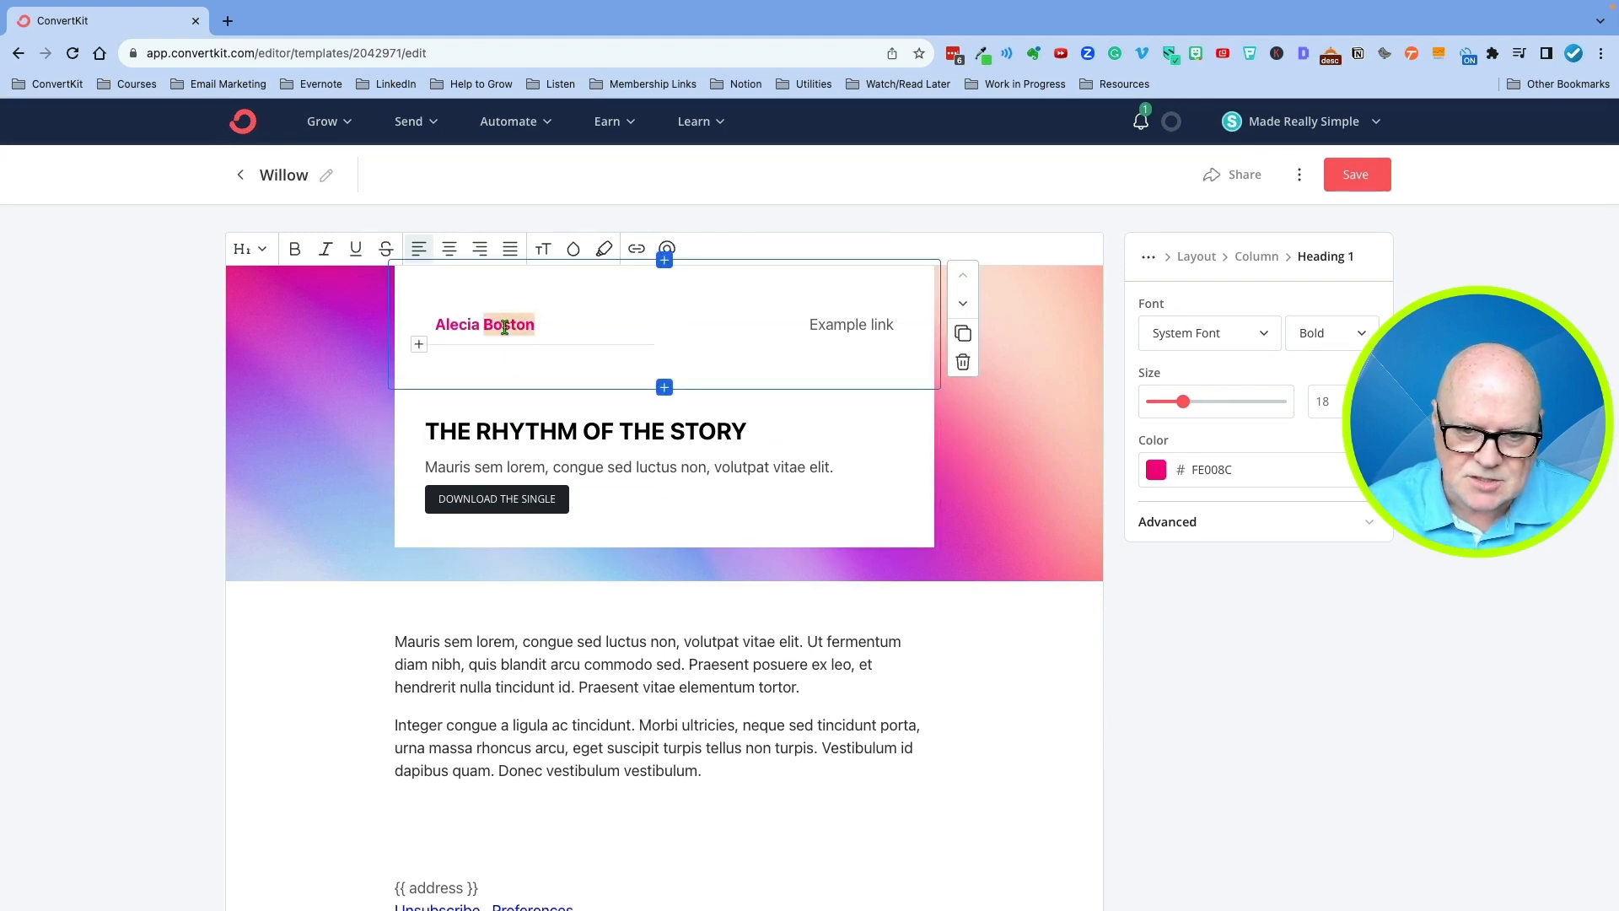
{"action": "left_click", "coordinate": [537, 324]}
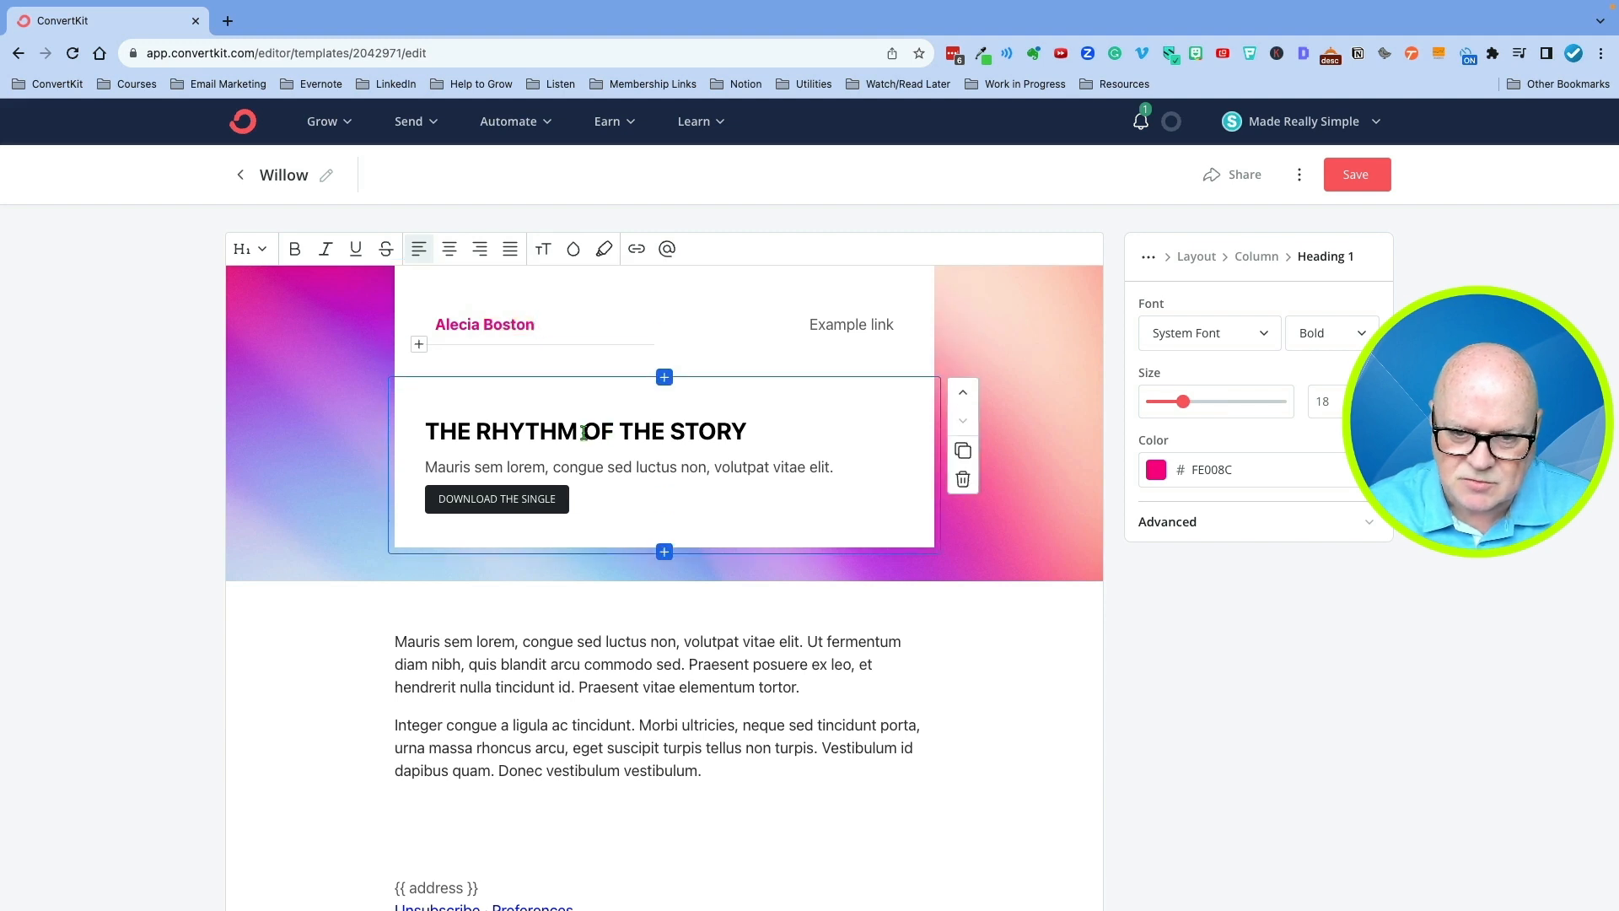
{"action": "scroll", "coordinate": [738, 577], "scroll_direction": "down", "scroll_amount": 5}
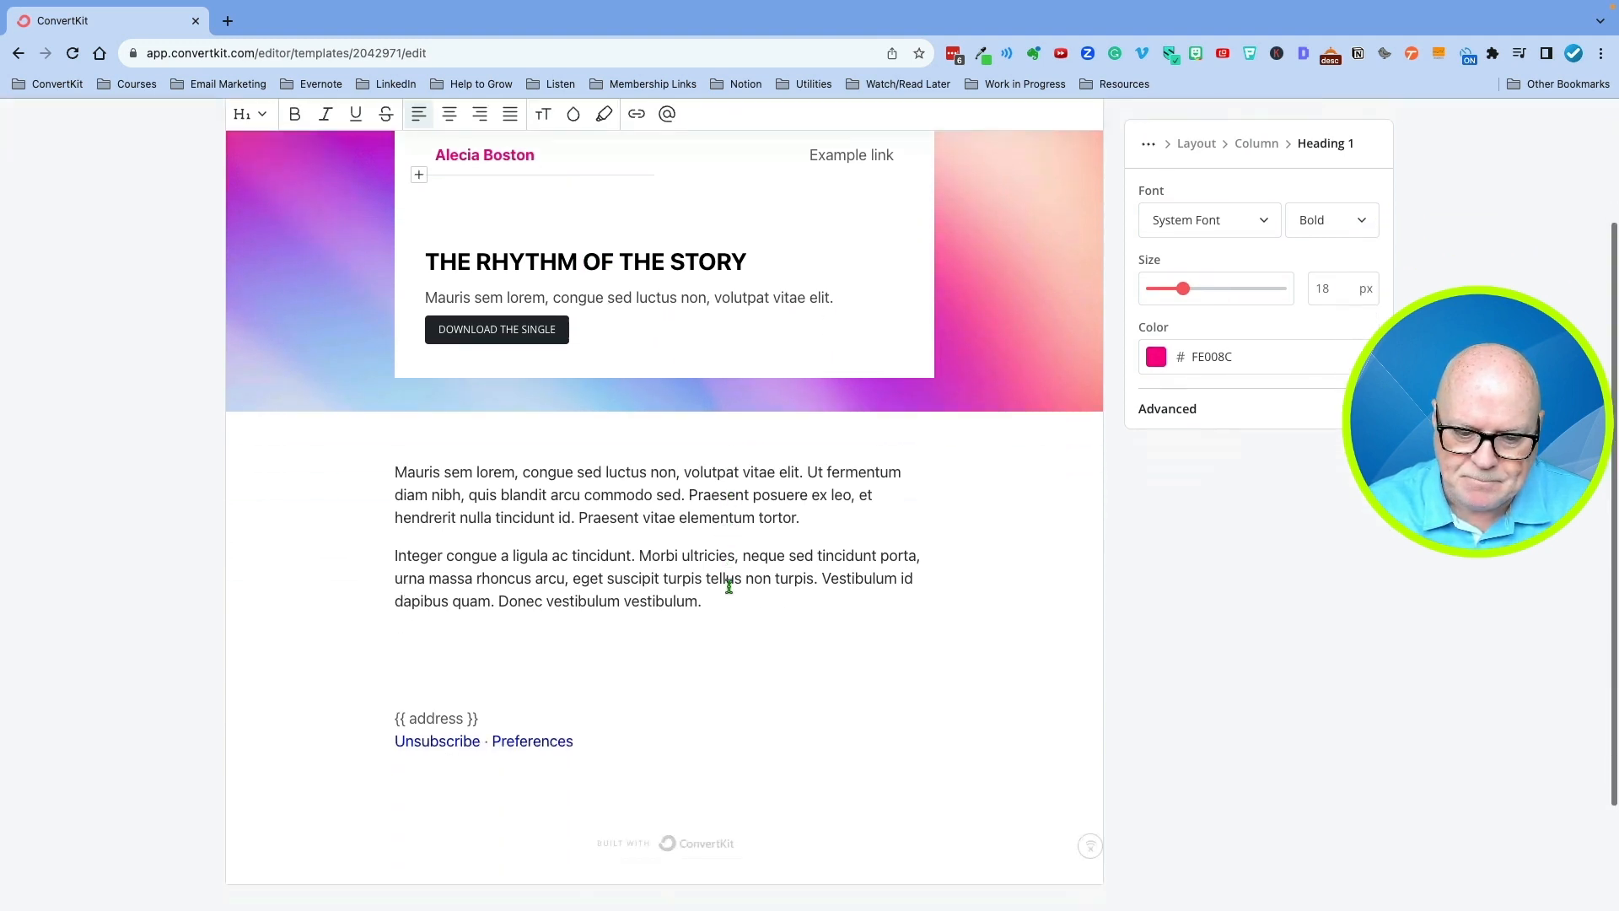
{"action": "left_click", "coordinate": [509, 357]}
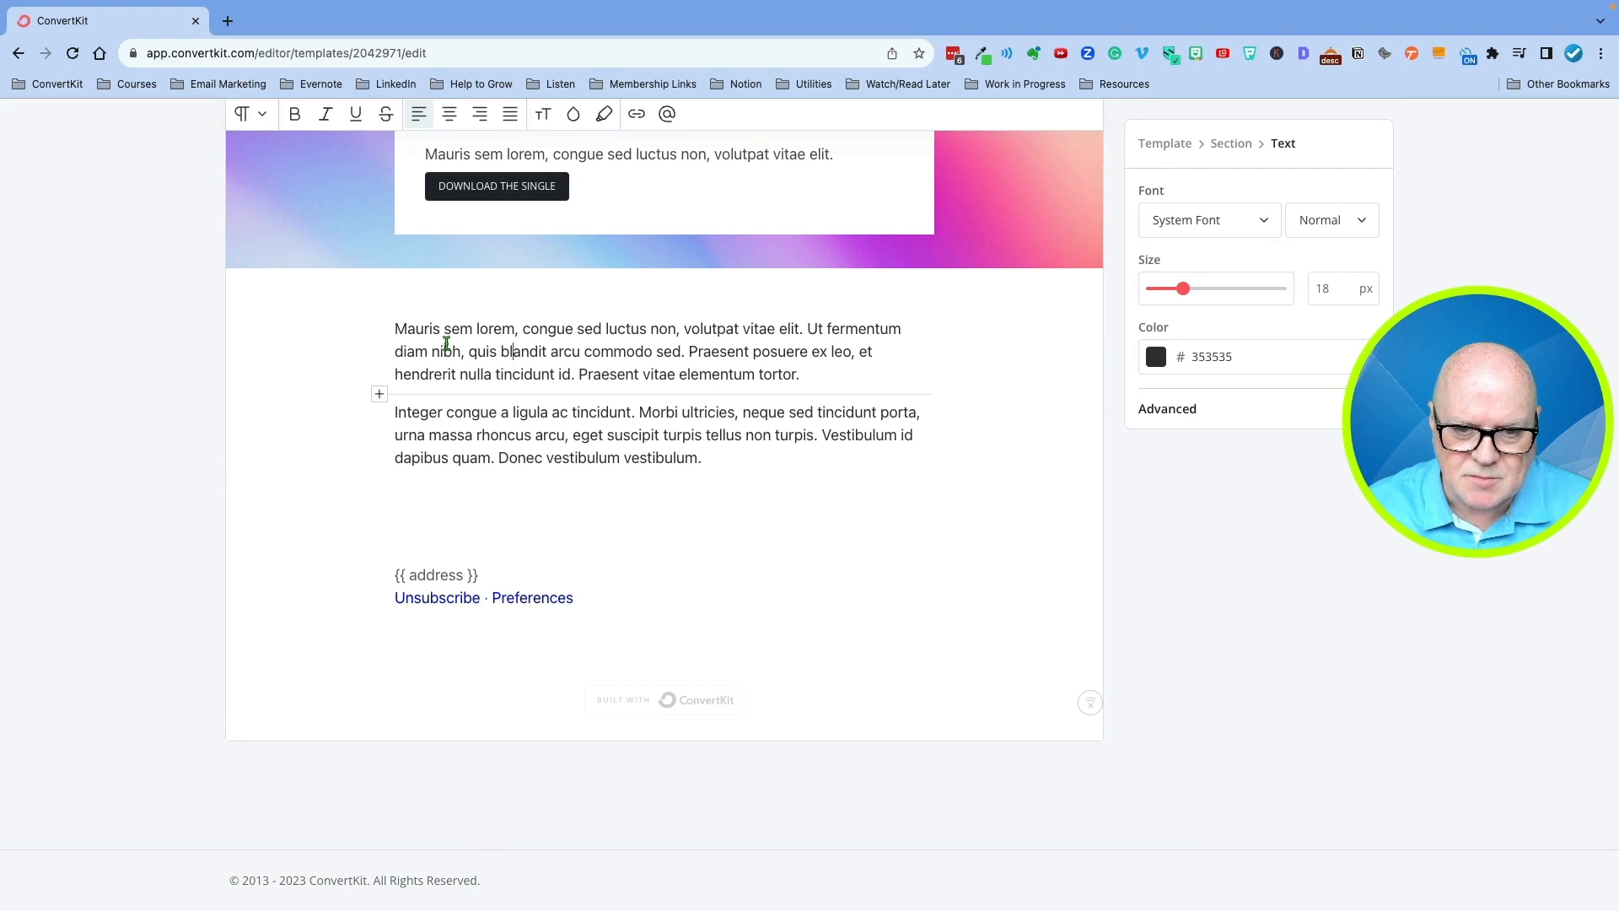
{"action": "scroll", "coordinate": [429, 324], "scroll_direction": "up", "scroll_amount": 5}
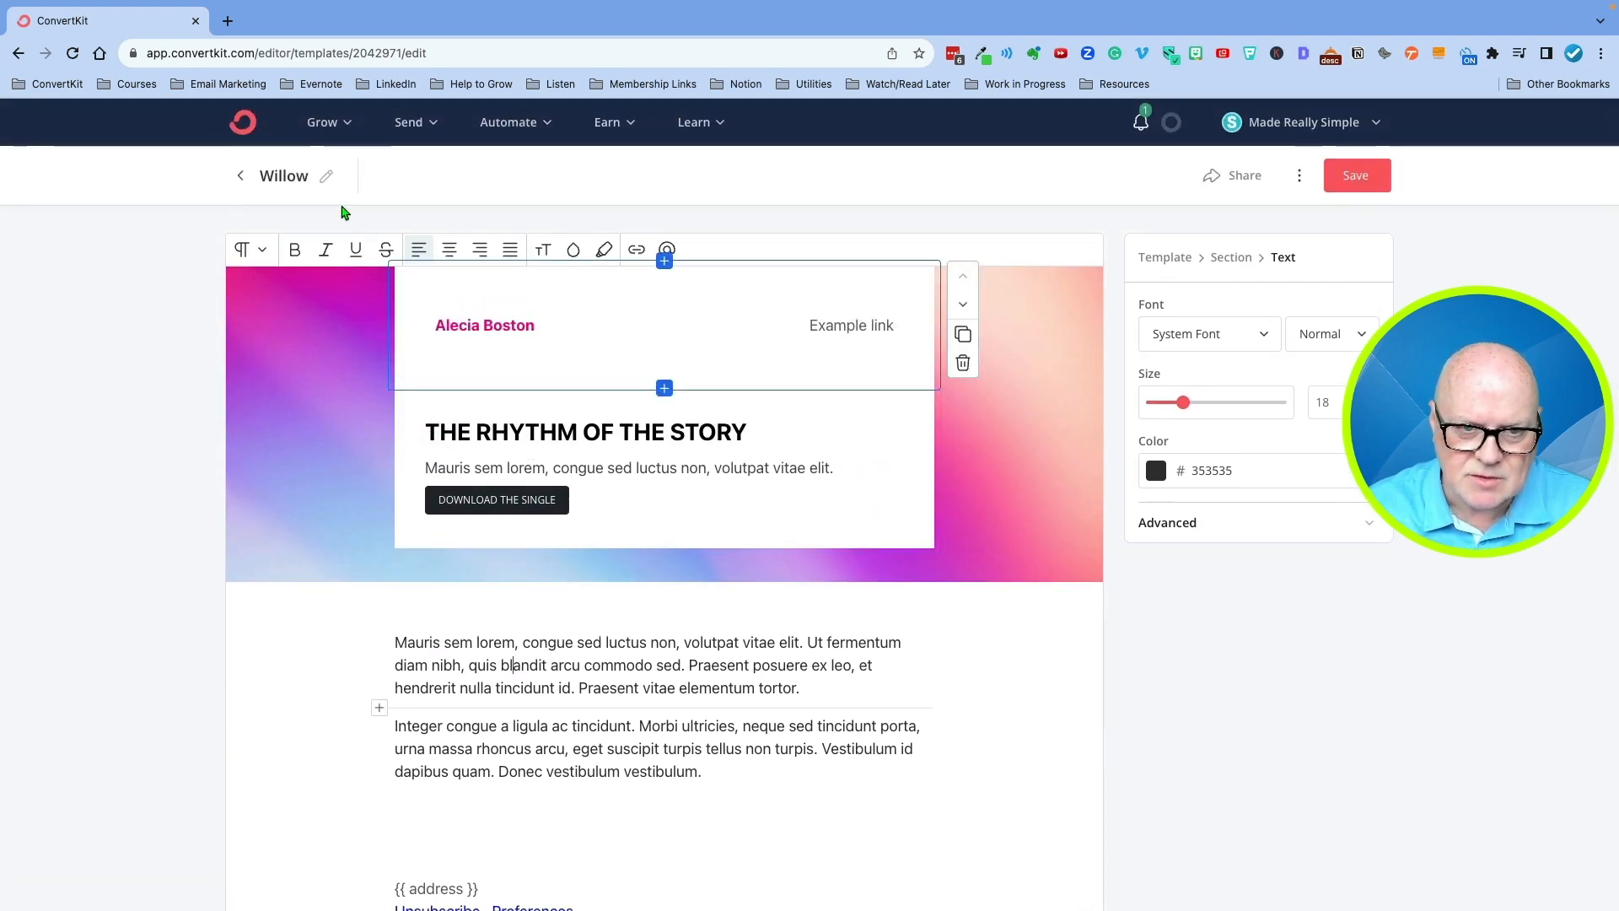
Rename the Willow template as "Weekly Newslettter".
{"action": "left_click", "coordinate": [327, 182]}
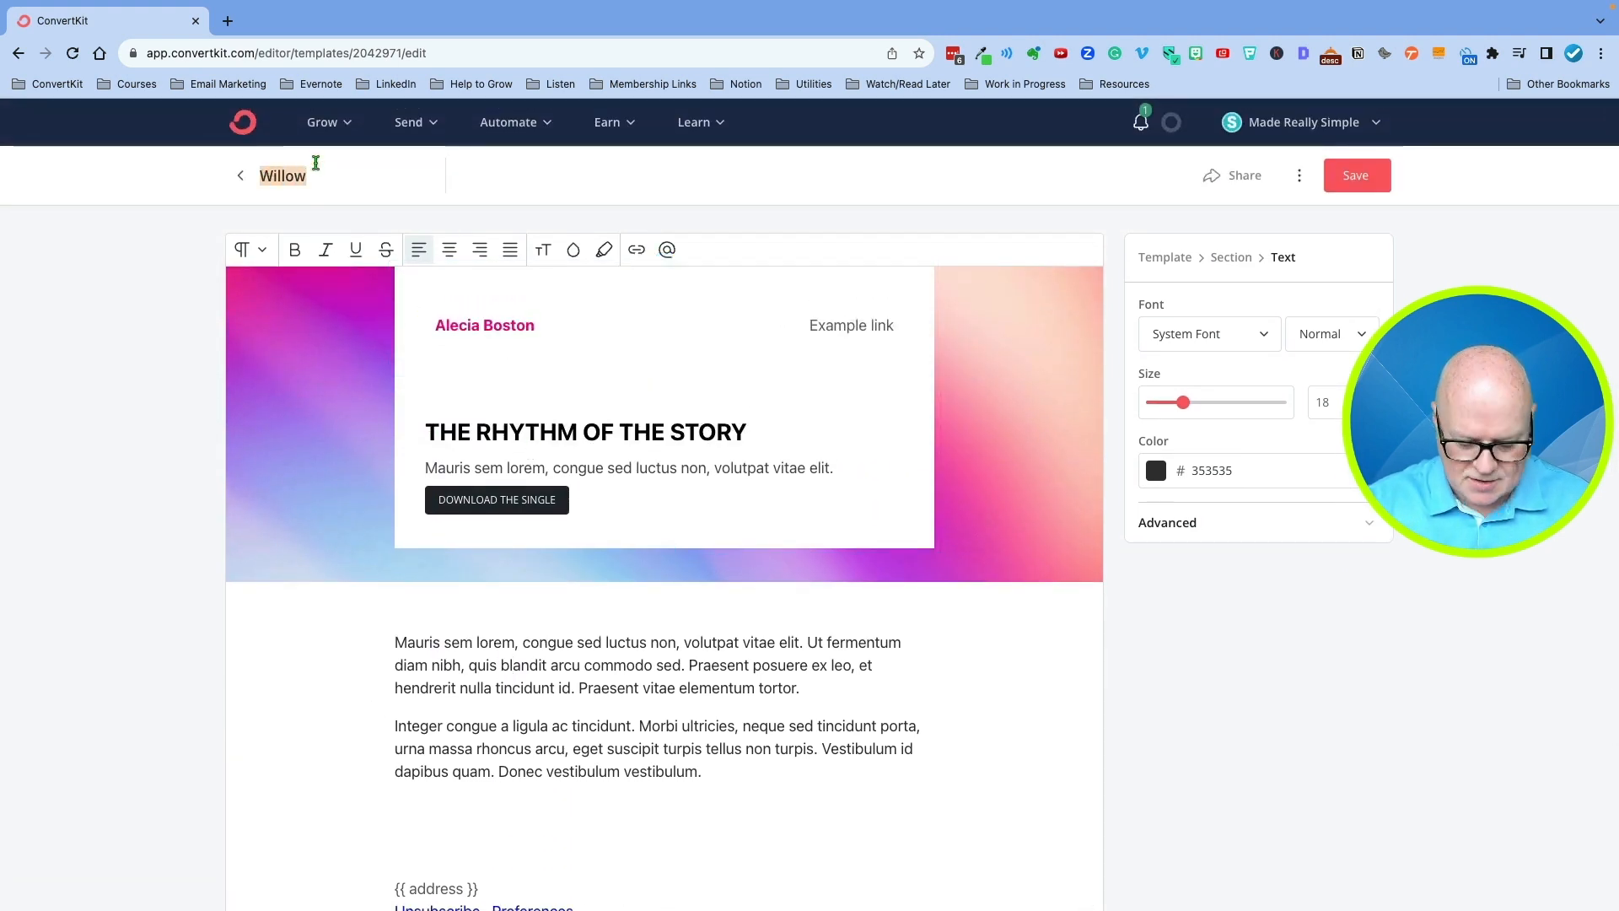
{"action": "type", "text": "Weekly Ne"}
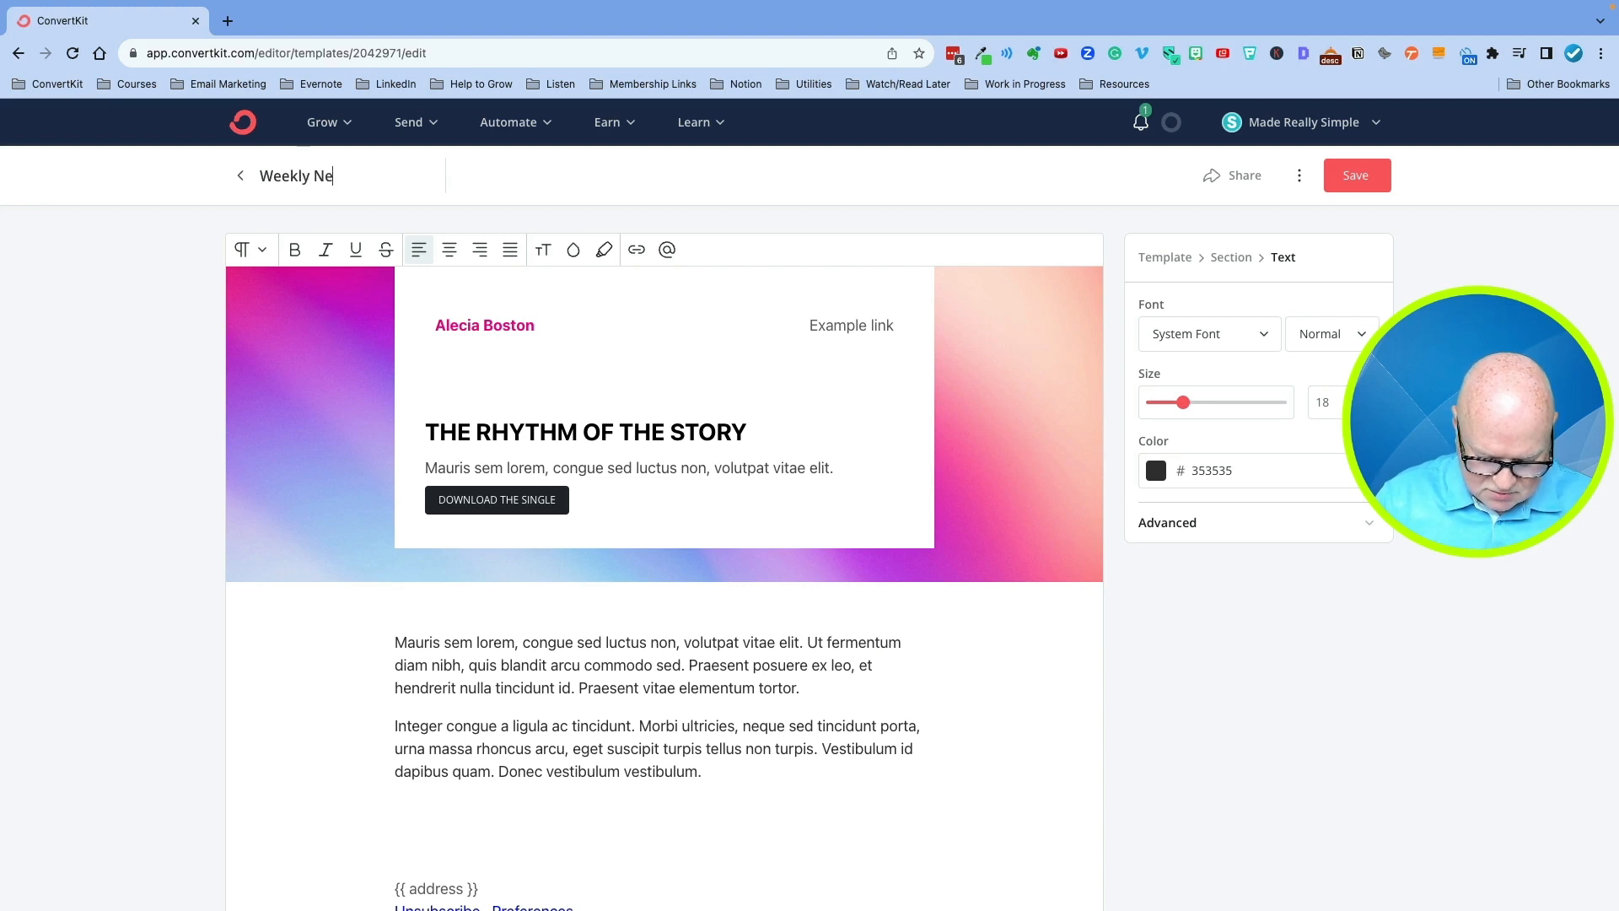
{"action": "type", "text": "wslet"}
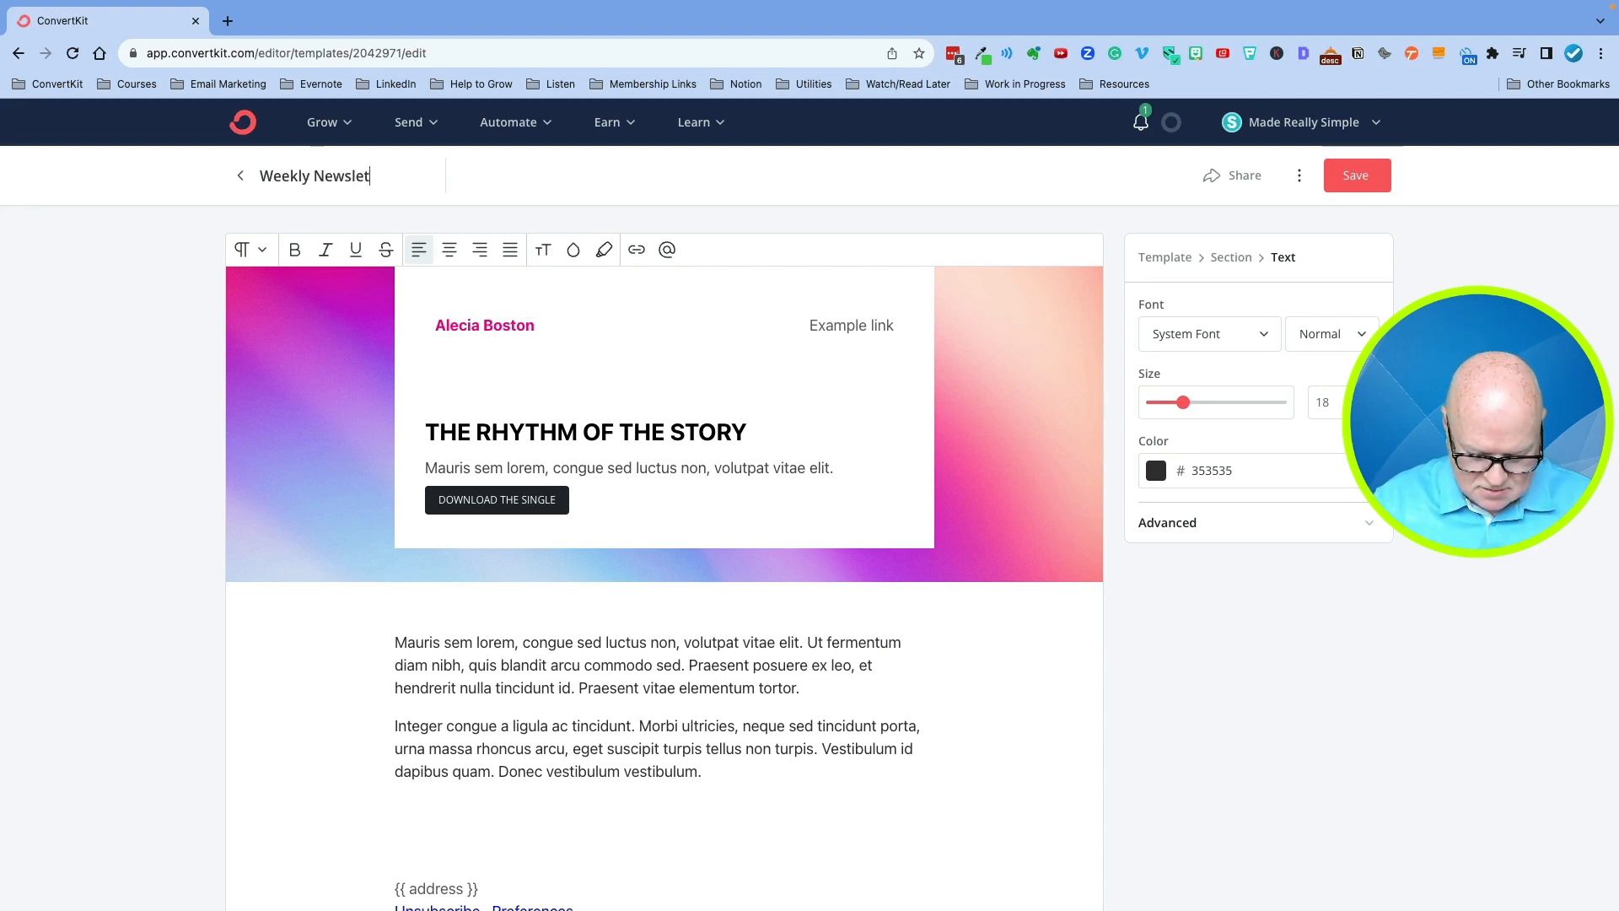
{"action": "type", "text": "tter"}
{"action": "key", "text": "Return"}
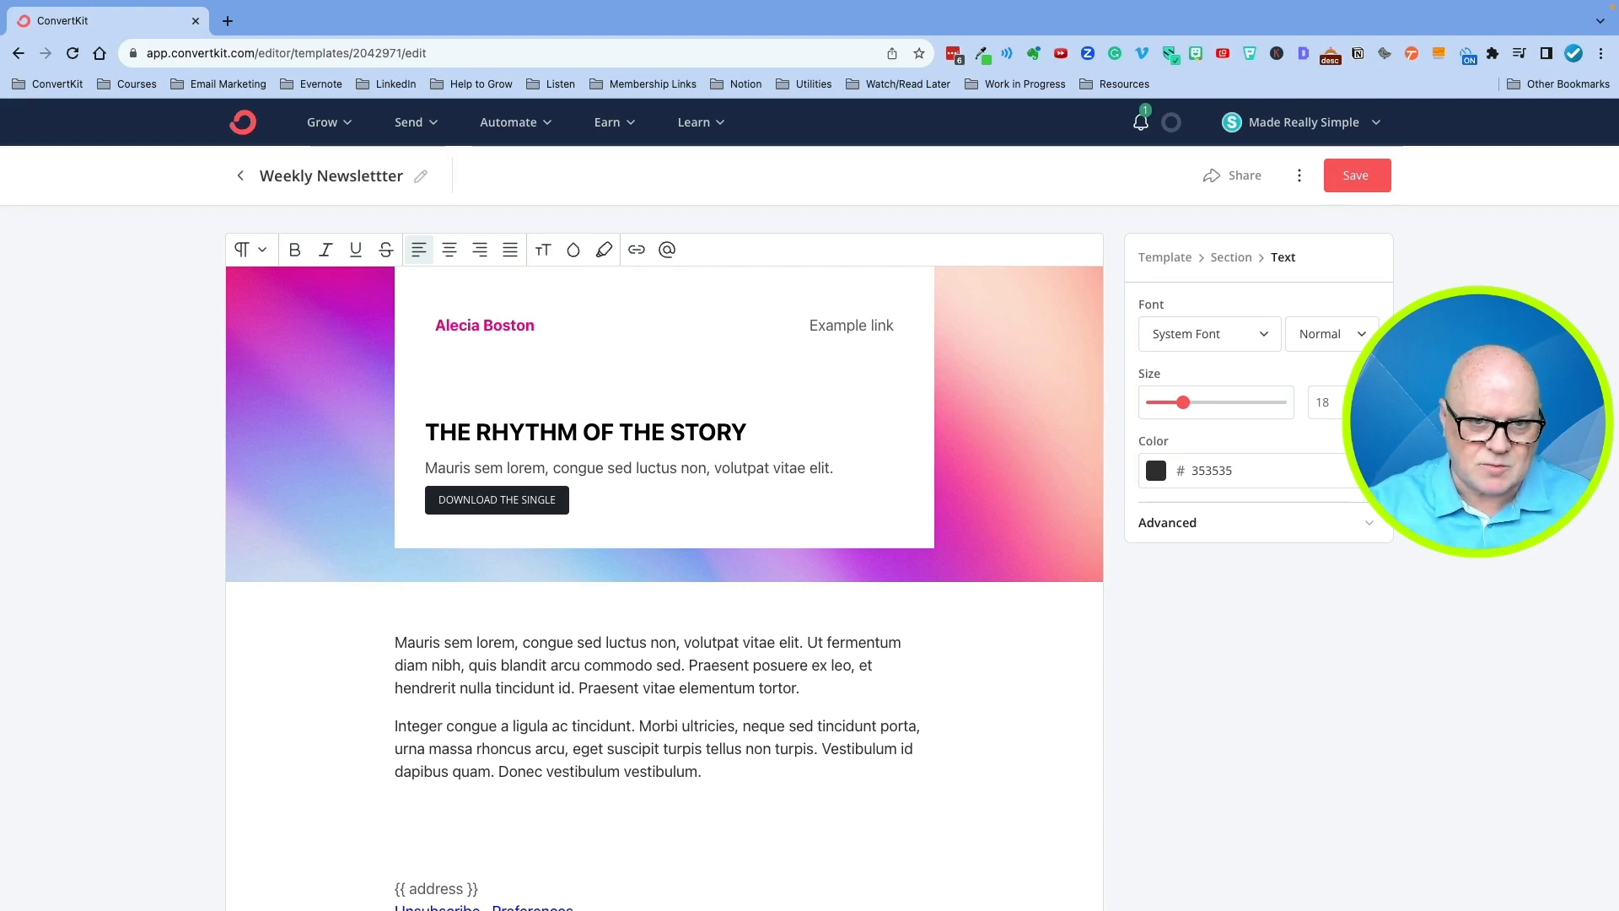
Replace the main heading "THE RHYTHM OF THE STORY" with "Weekly Newsletter" and save the template.
{"action": "left_click", "coordinate": [567, 430]}
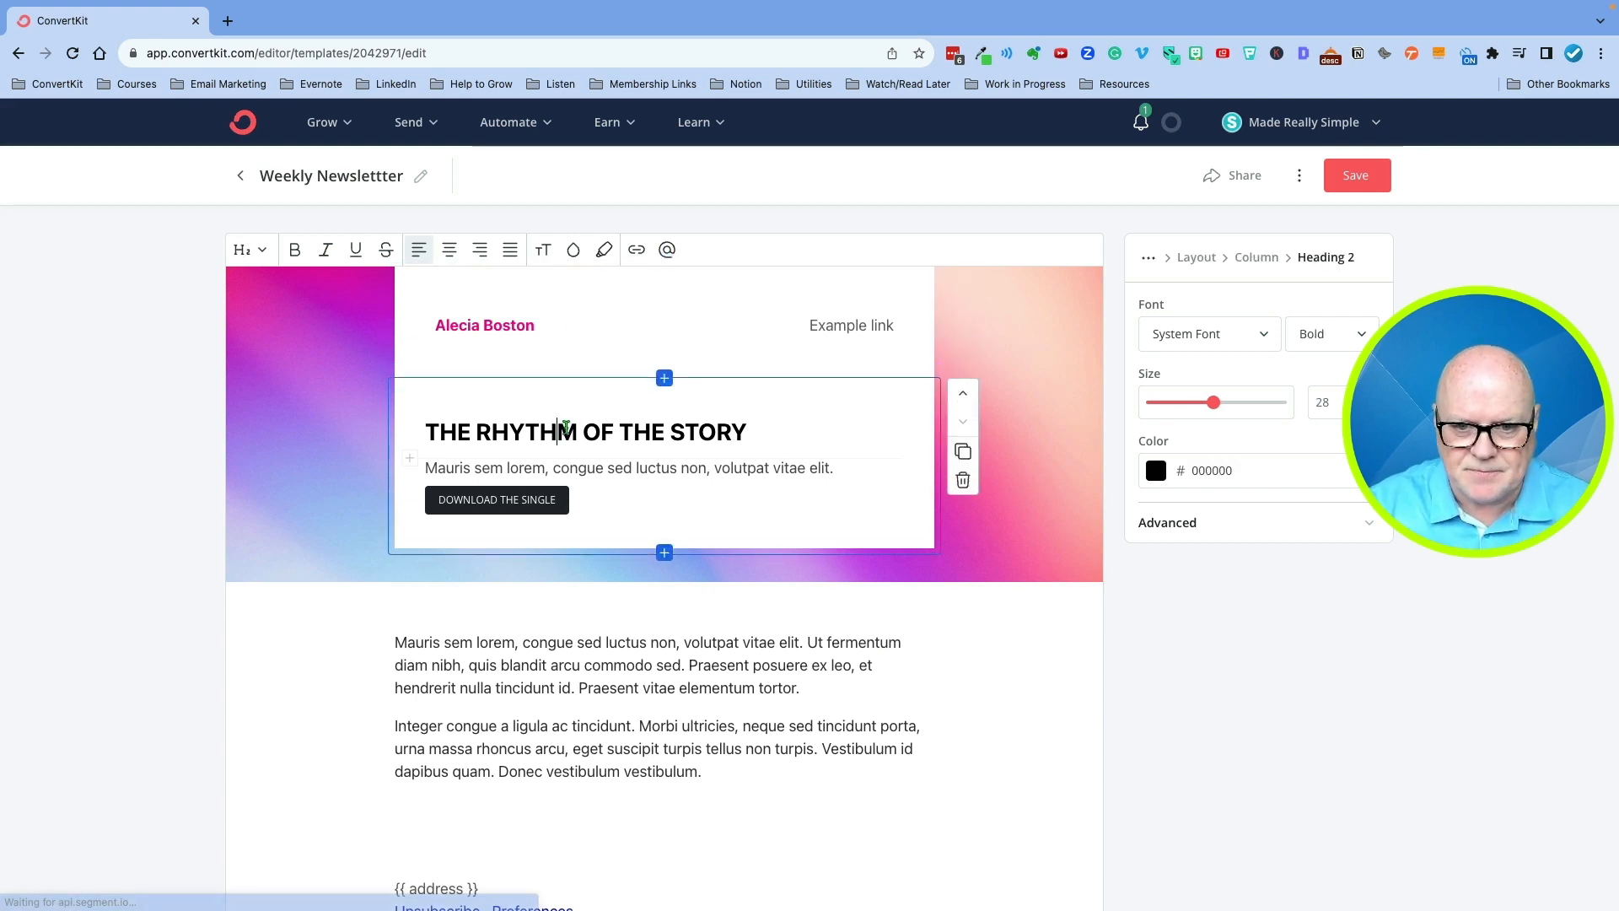
{"action": "triple_click", "coordinate": [566, 430]}
{"action": "type", "text": "We"}
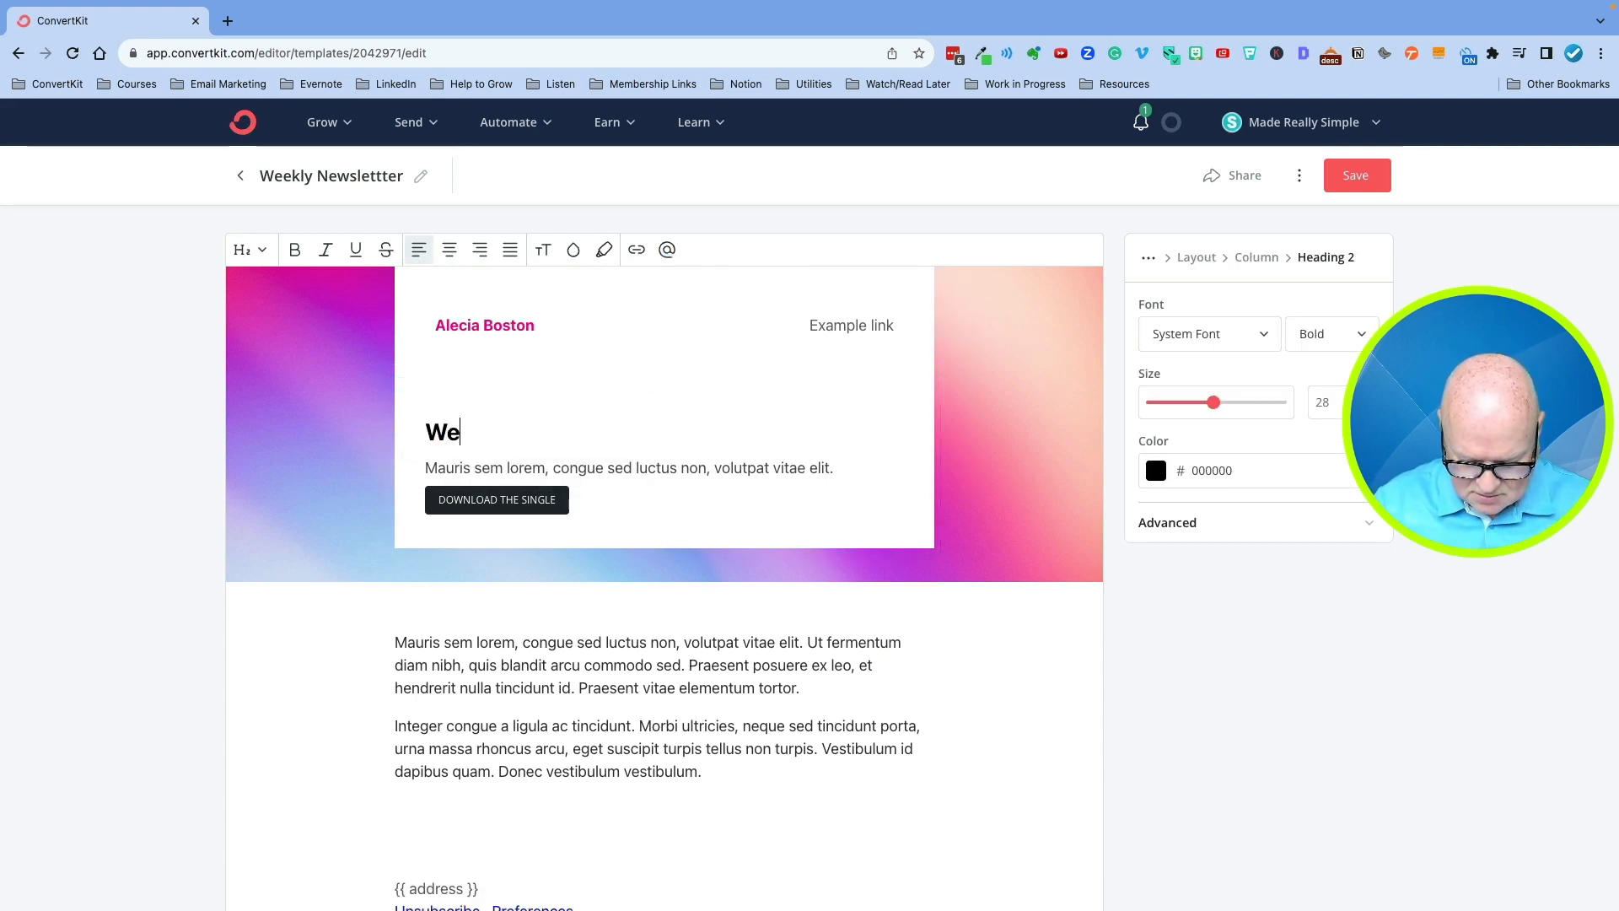
{"action": "type", "text": "ekly Newsl"}
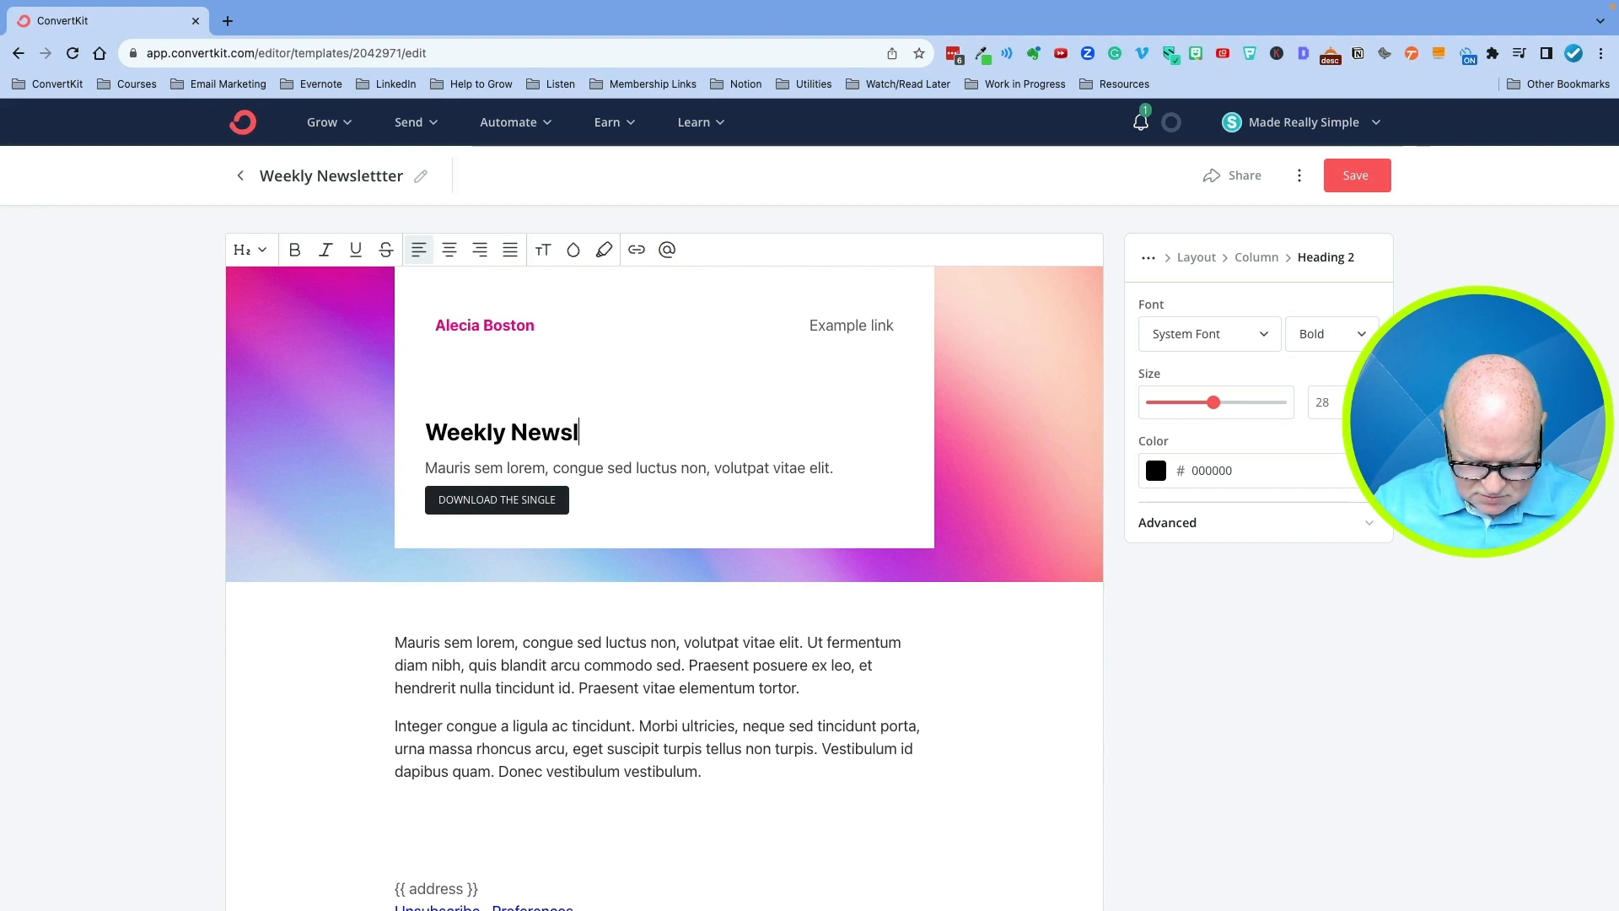
{"action": "type", "text": "etter"}
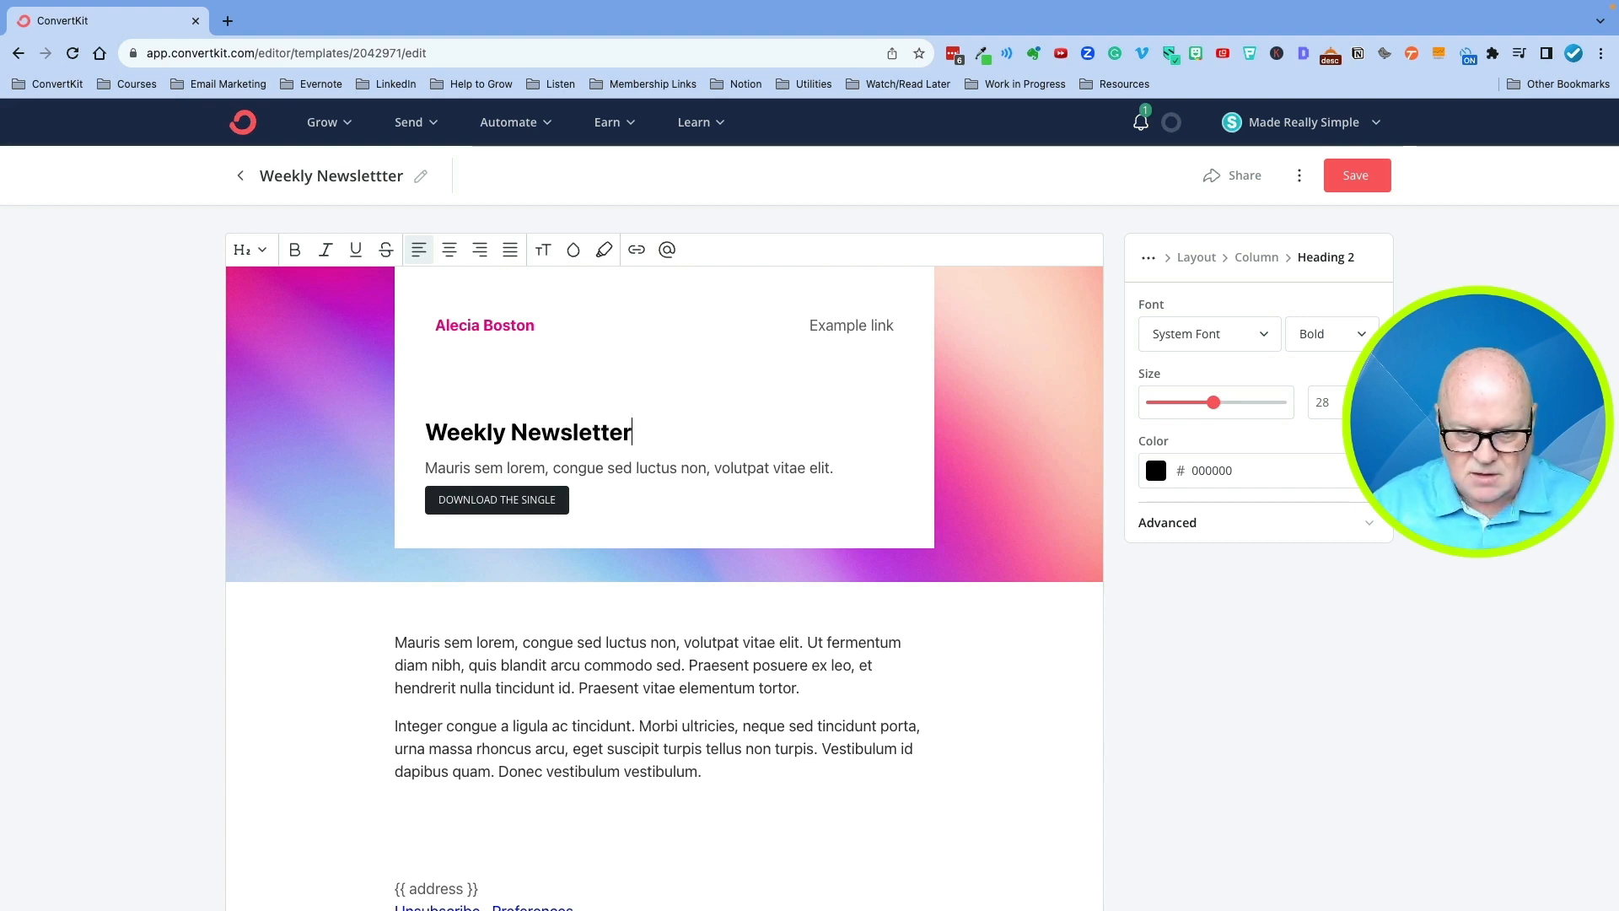
{"action": "left_click", "coordinate": [733, 455]}
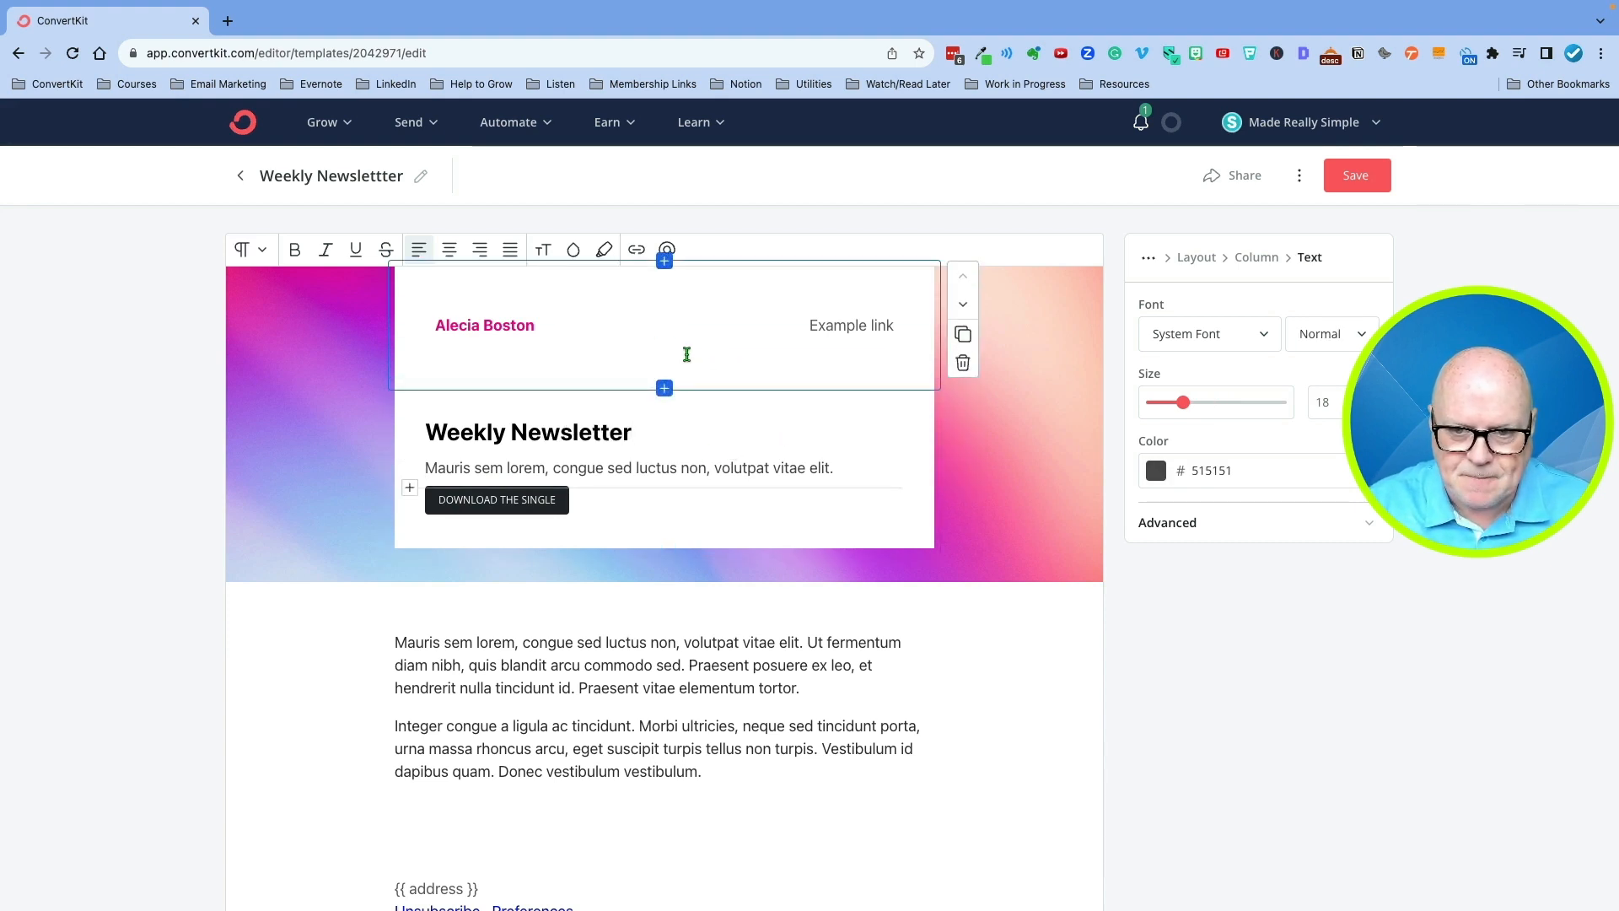
{"action": "left_click", "coordinate": [1355, 177]}
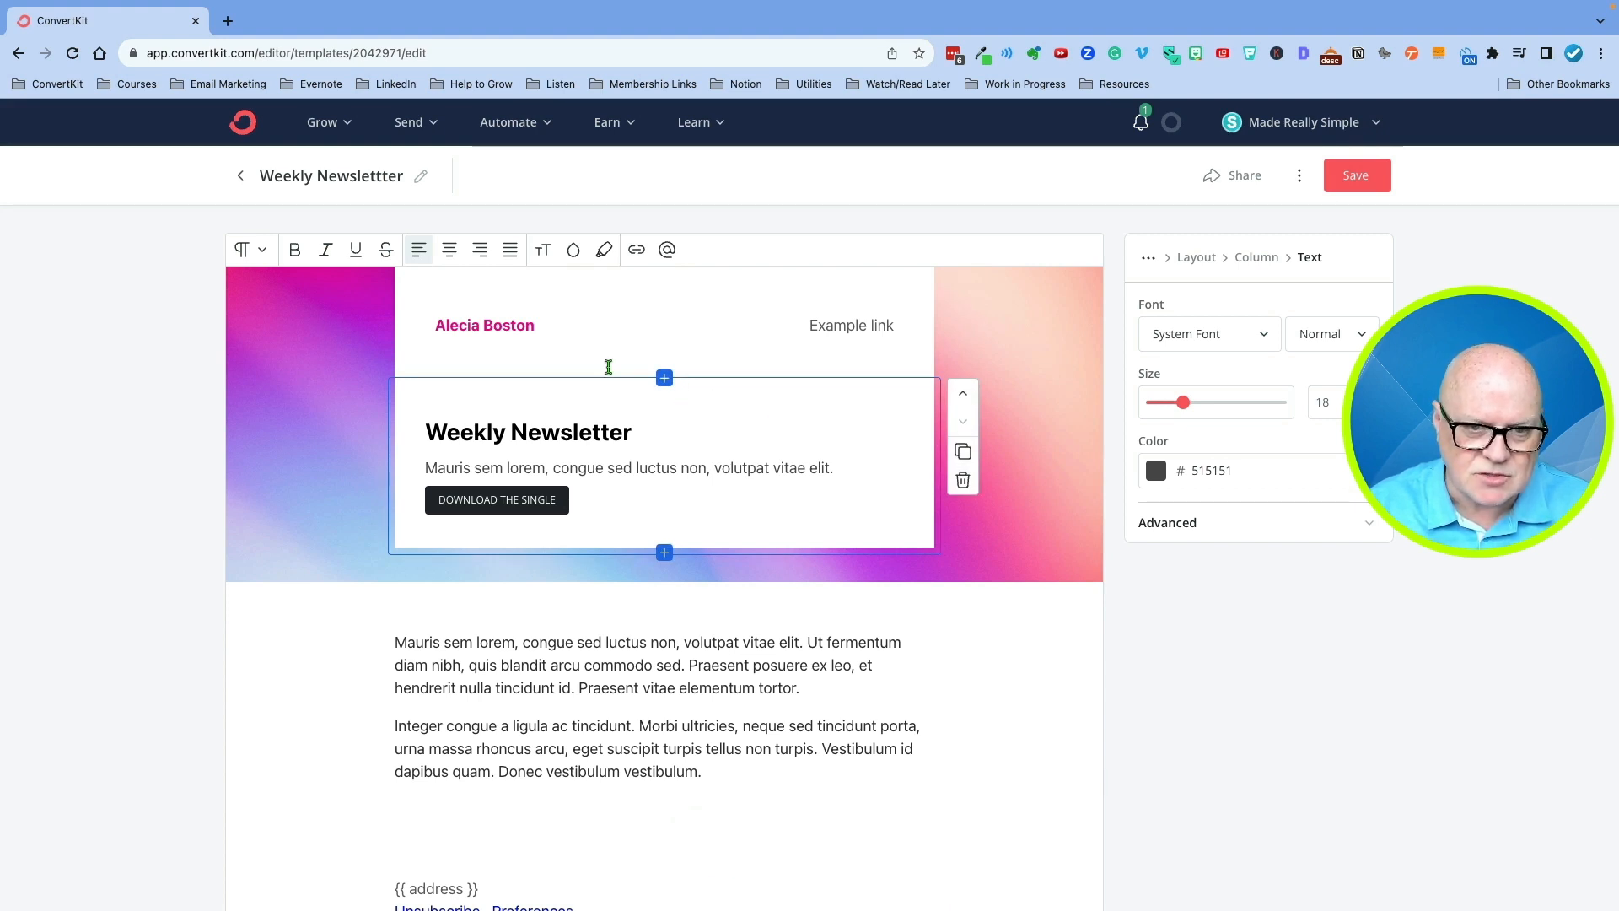
Go to the broadcasts list and create a new broadcast.
{"action": "left_click", "coordinate": [403, 123]}
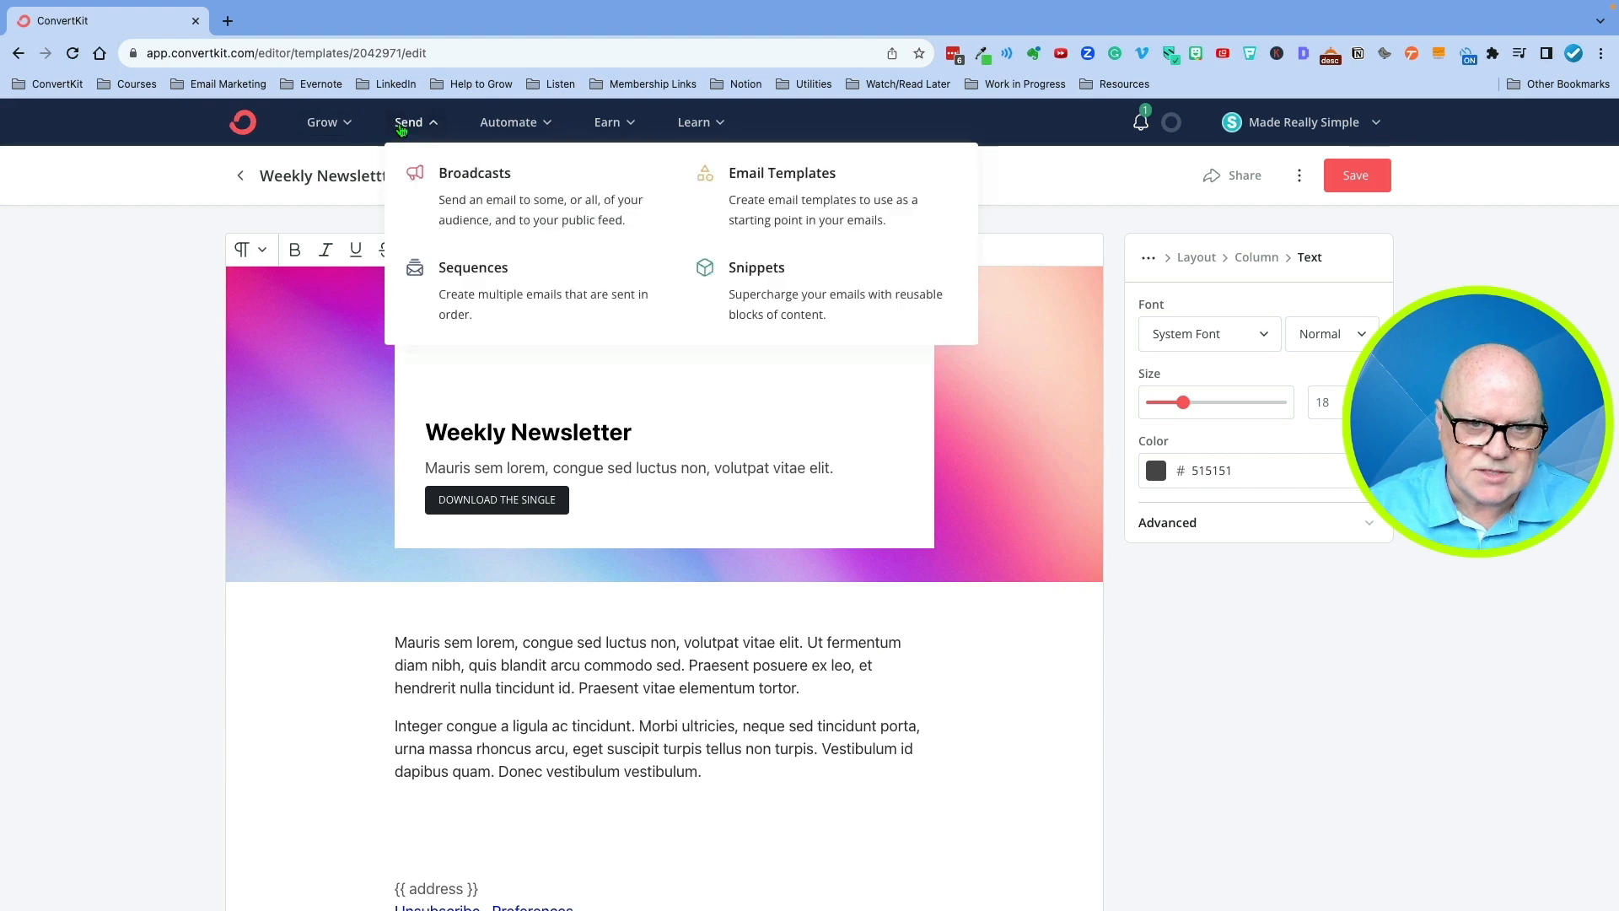
{"action": "left_click", "coordinate": [477, 199]}
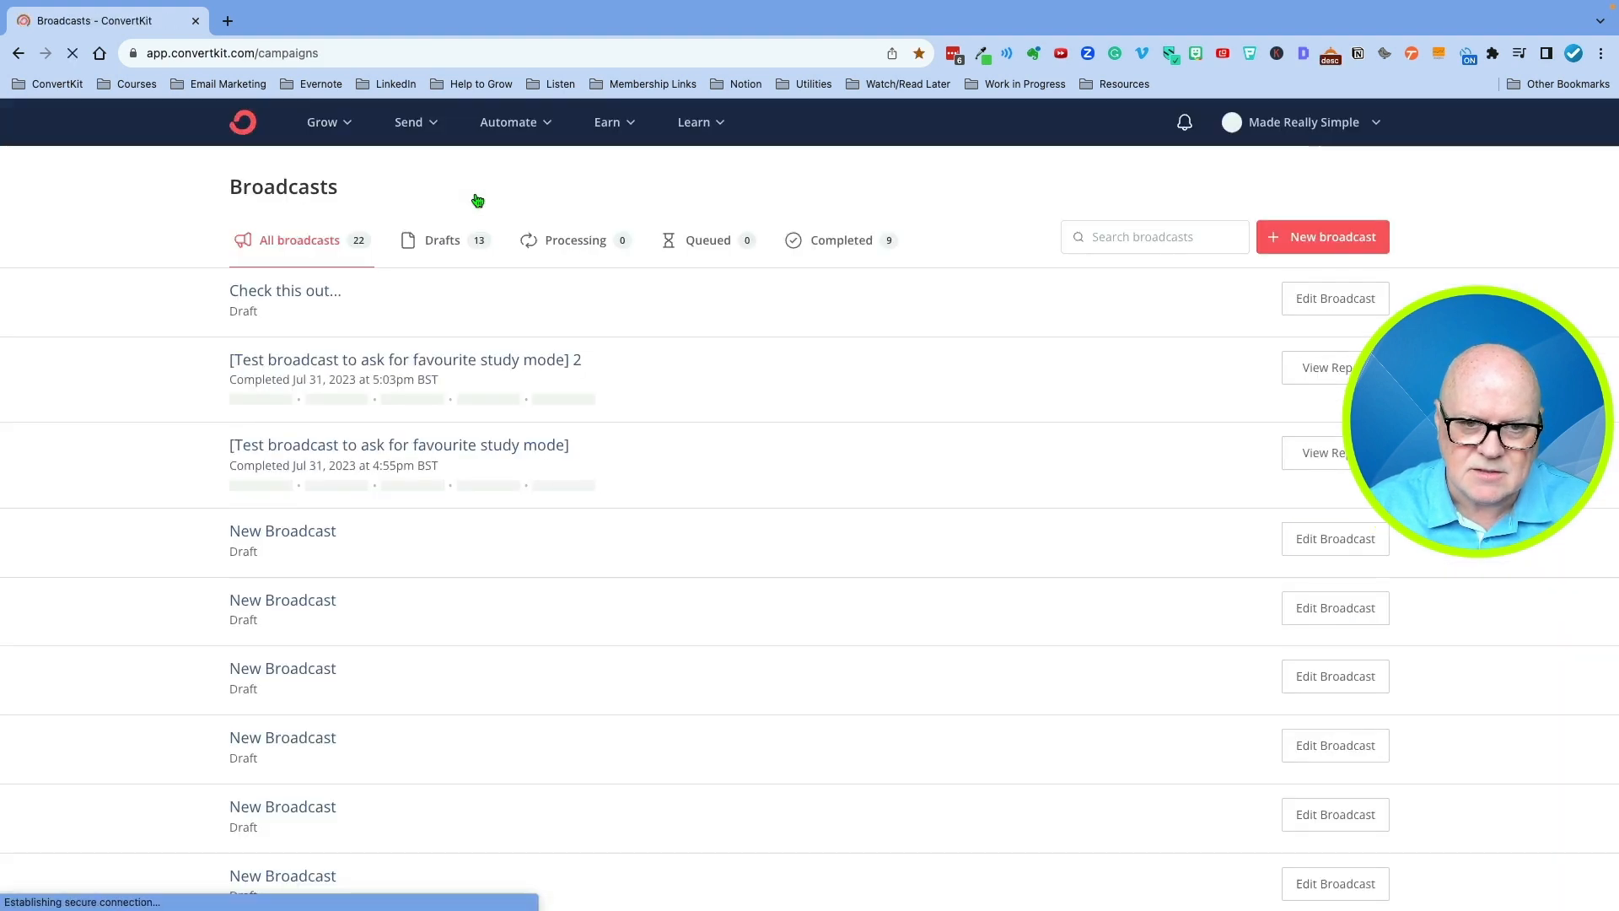
{"action": "left_click", "coordinate": [1273, 240]}
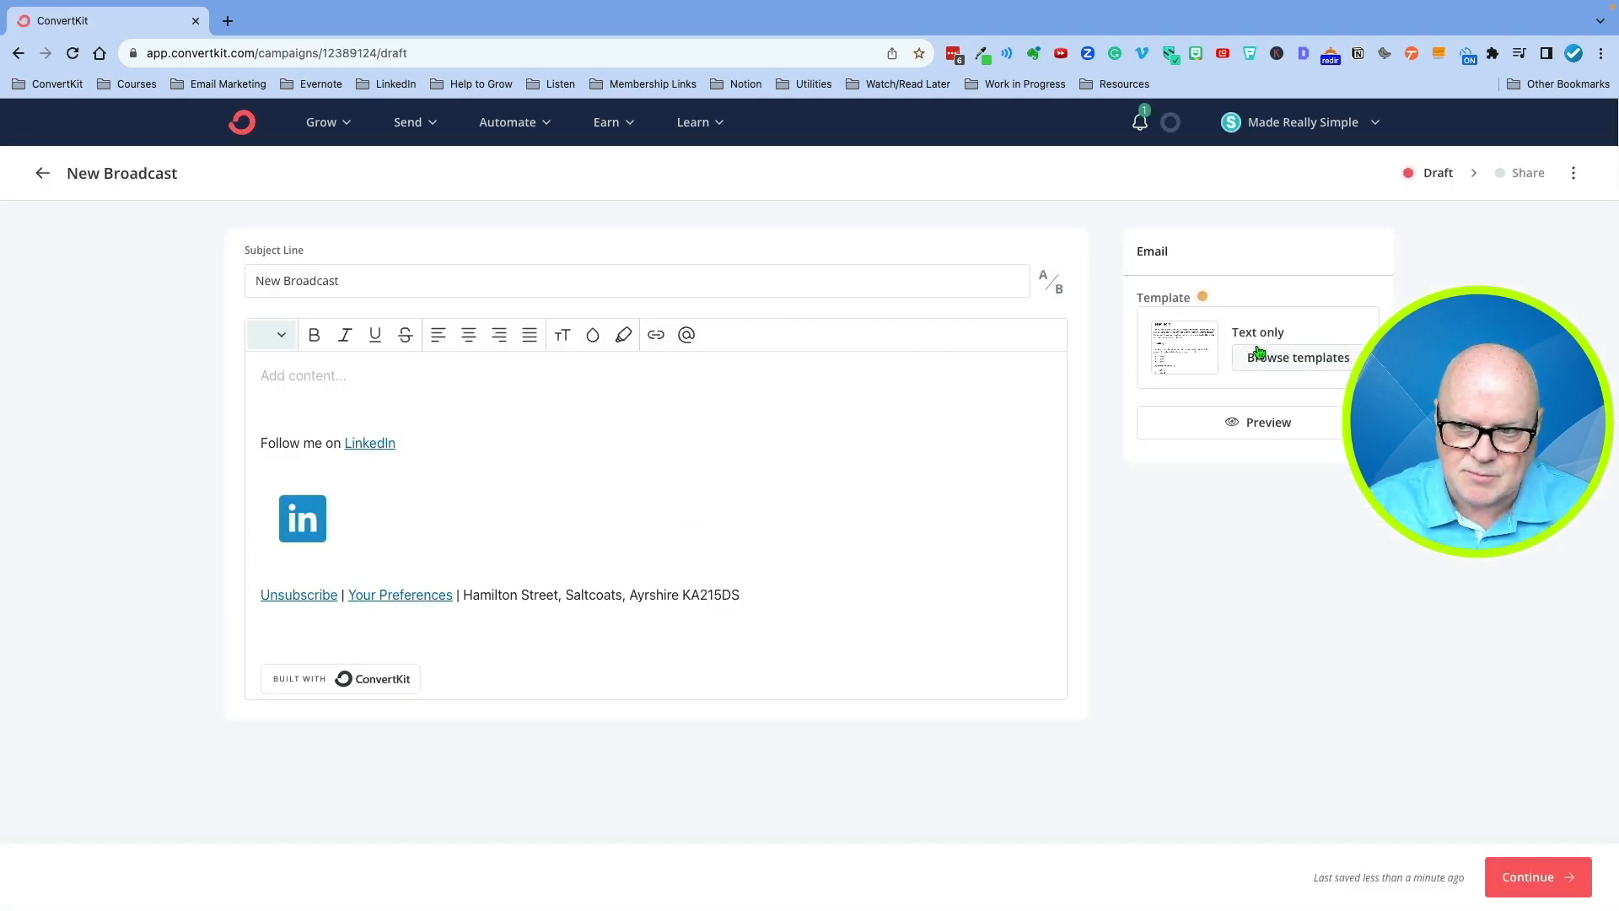
Apply the "Weekly Newslettter" template to the new broadcast, replacing its current content.
{"action": "left_click", "coordinate": [1285, 363]}
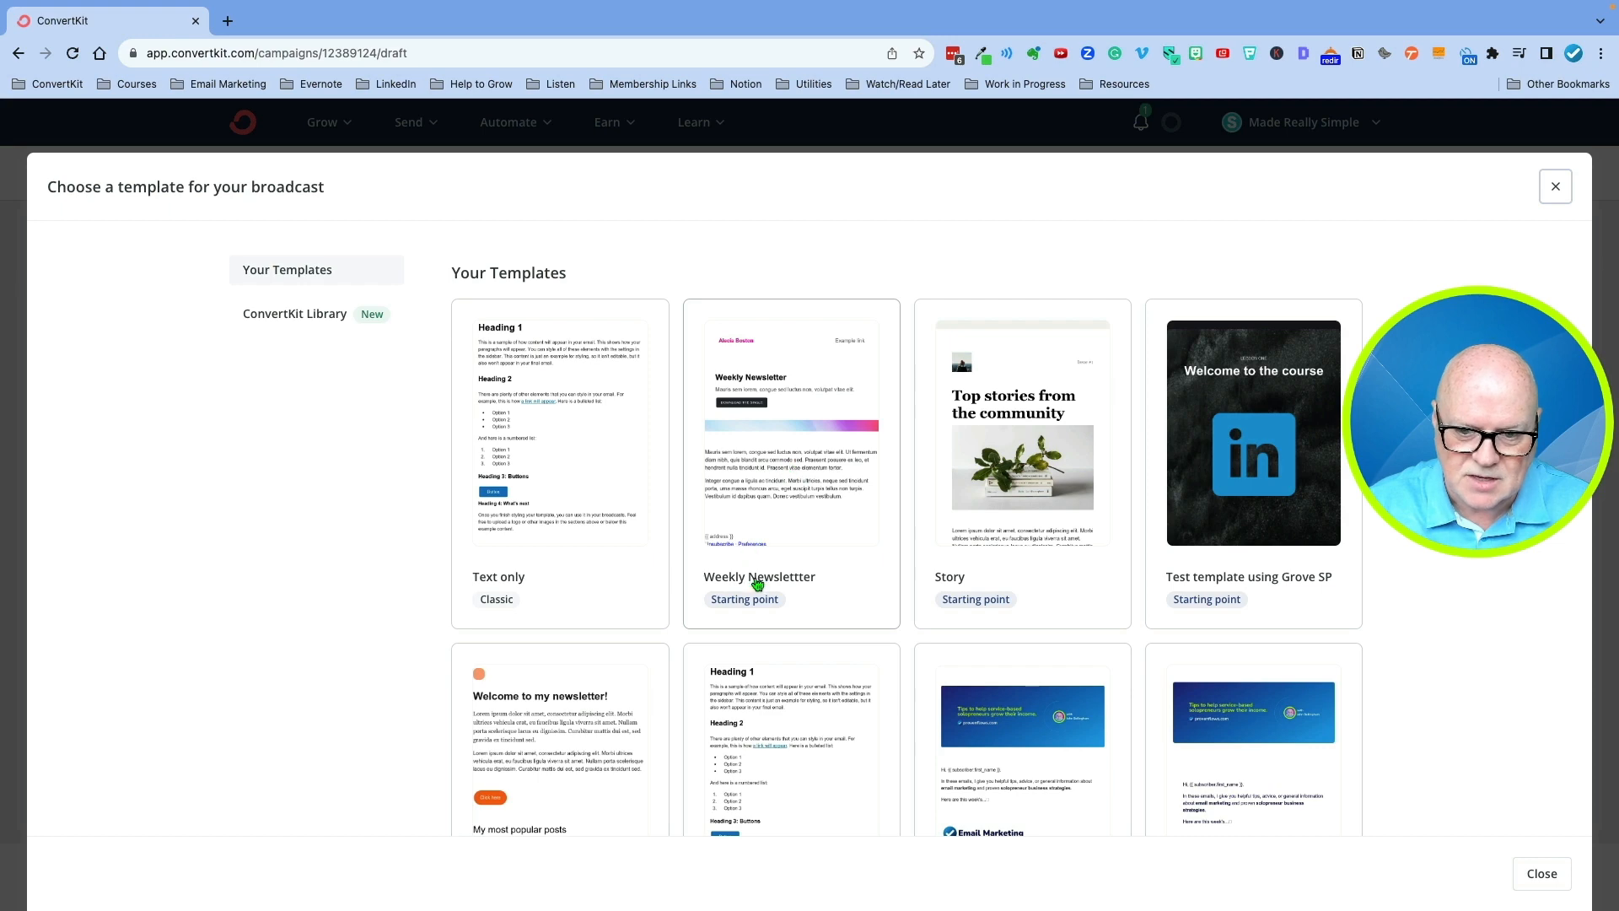
{"action": "left_click", "coordinate": [771, 474]}
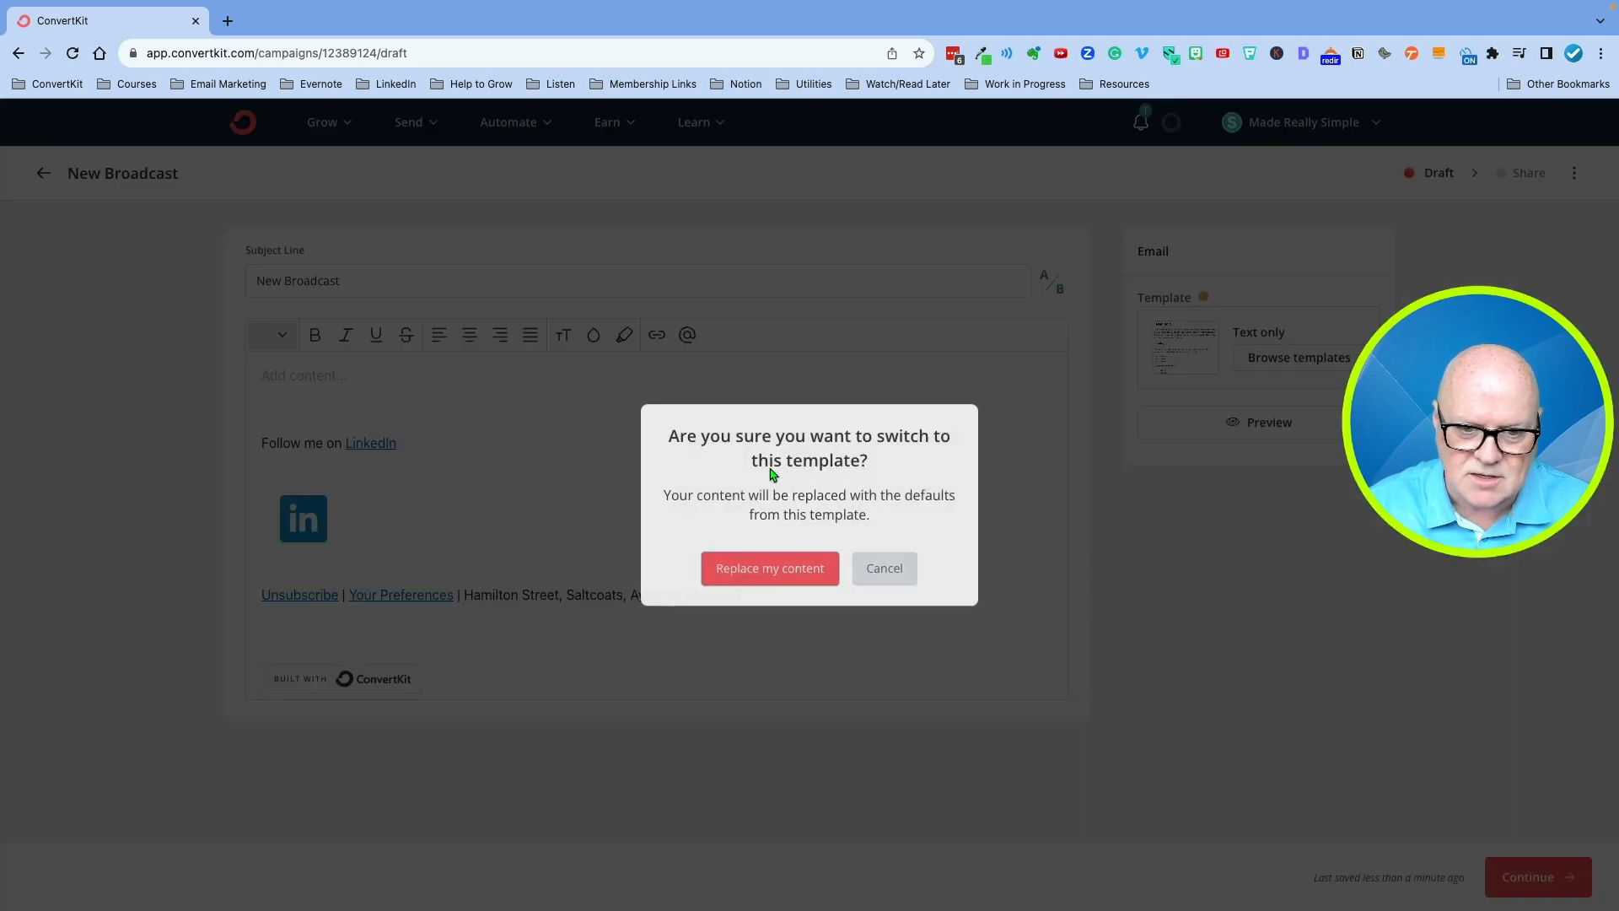
{"action": "left_click", "coordinate": [801, 570]}
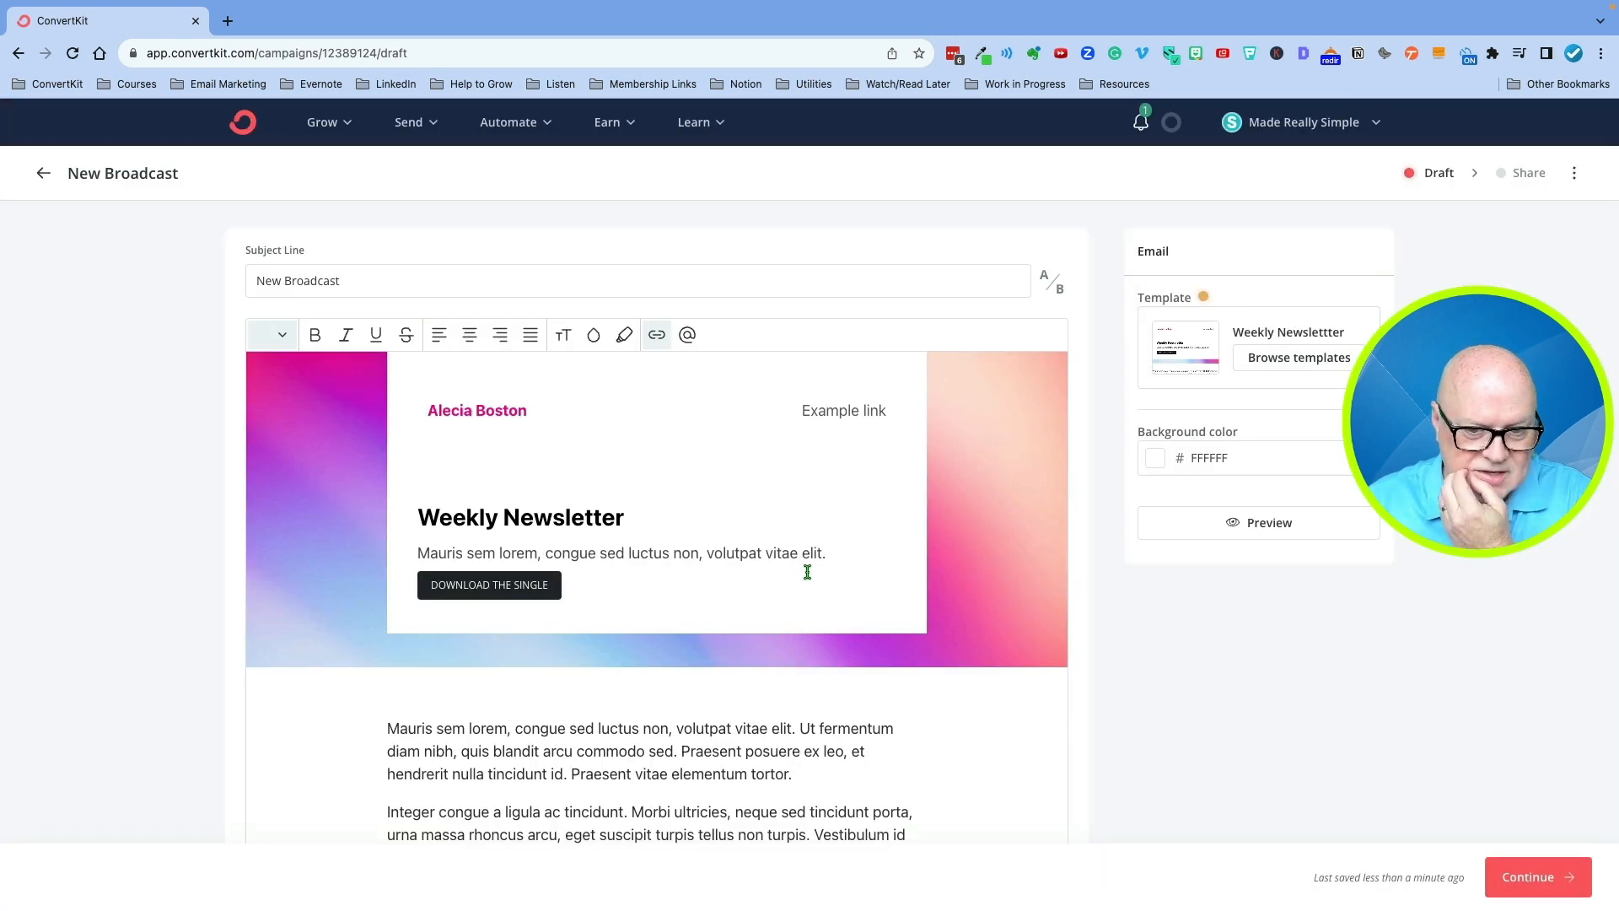
Delete the two placeholder body paragraphs below the Weekly Newsletter banner in the broadcast.
{"action": "scroll", "coordinate": [655, 540], "scroll_direction": "down", "scroll_amount": 5}
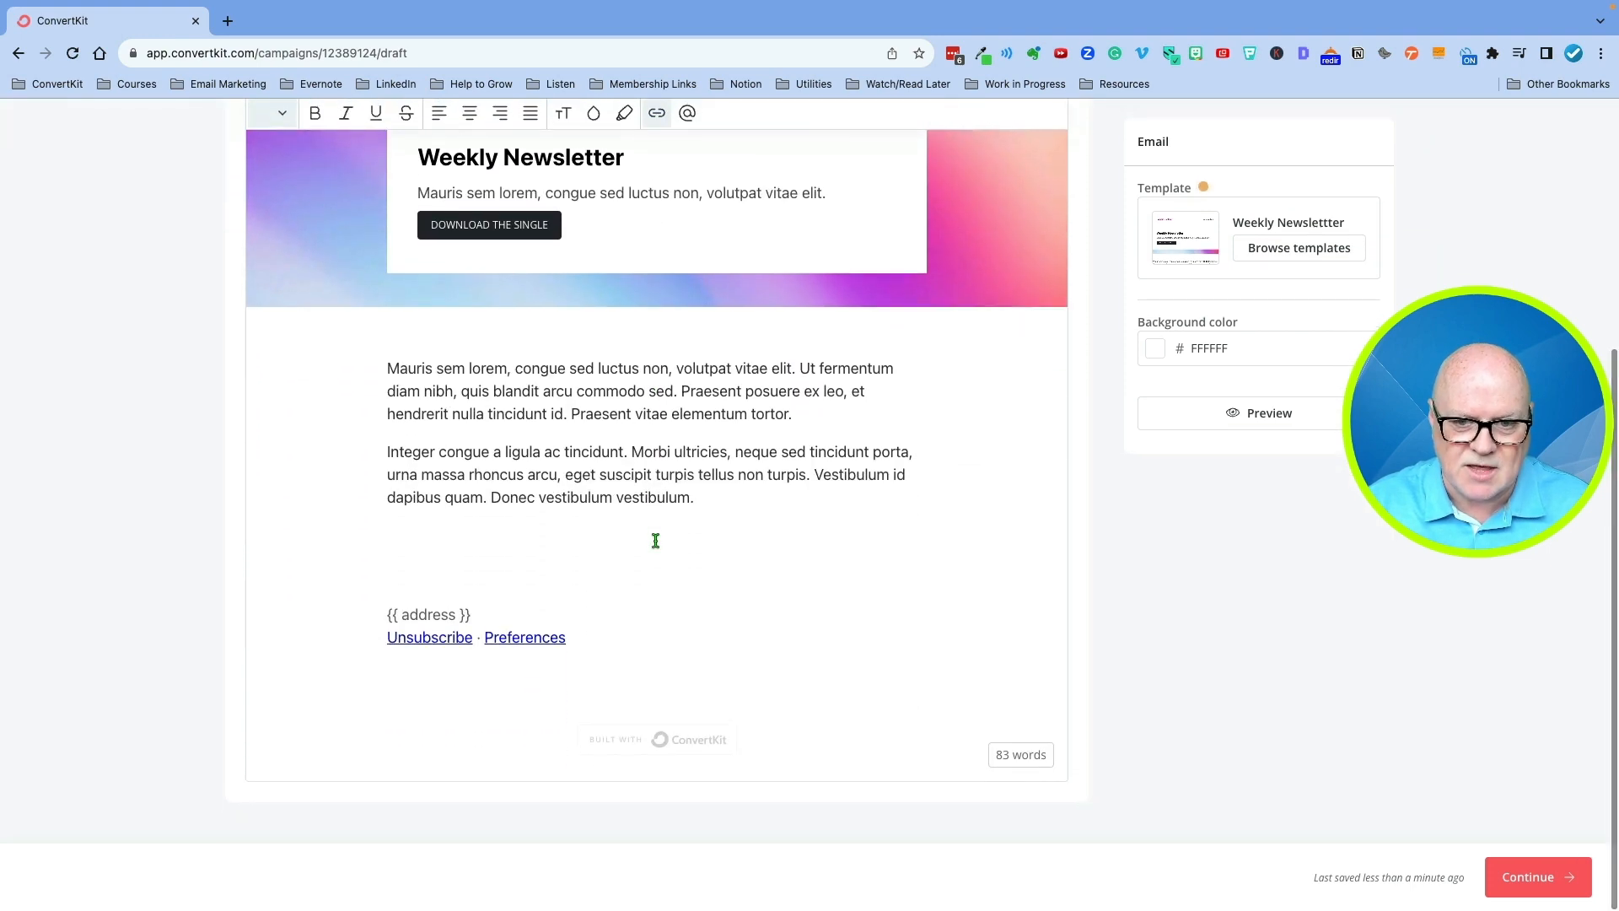
{"action": "scroll", "coordinate": [655, 540], "scroll_direction": "up", "scroll_amount": 5}
{"action": "scroll", "coordinate": [616, 717], "scroll_direction": "down", "scroll_amount": 1}
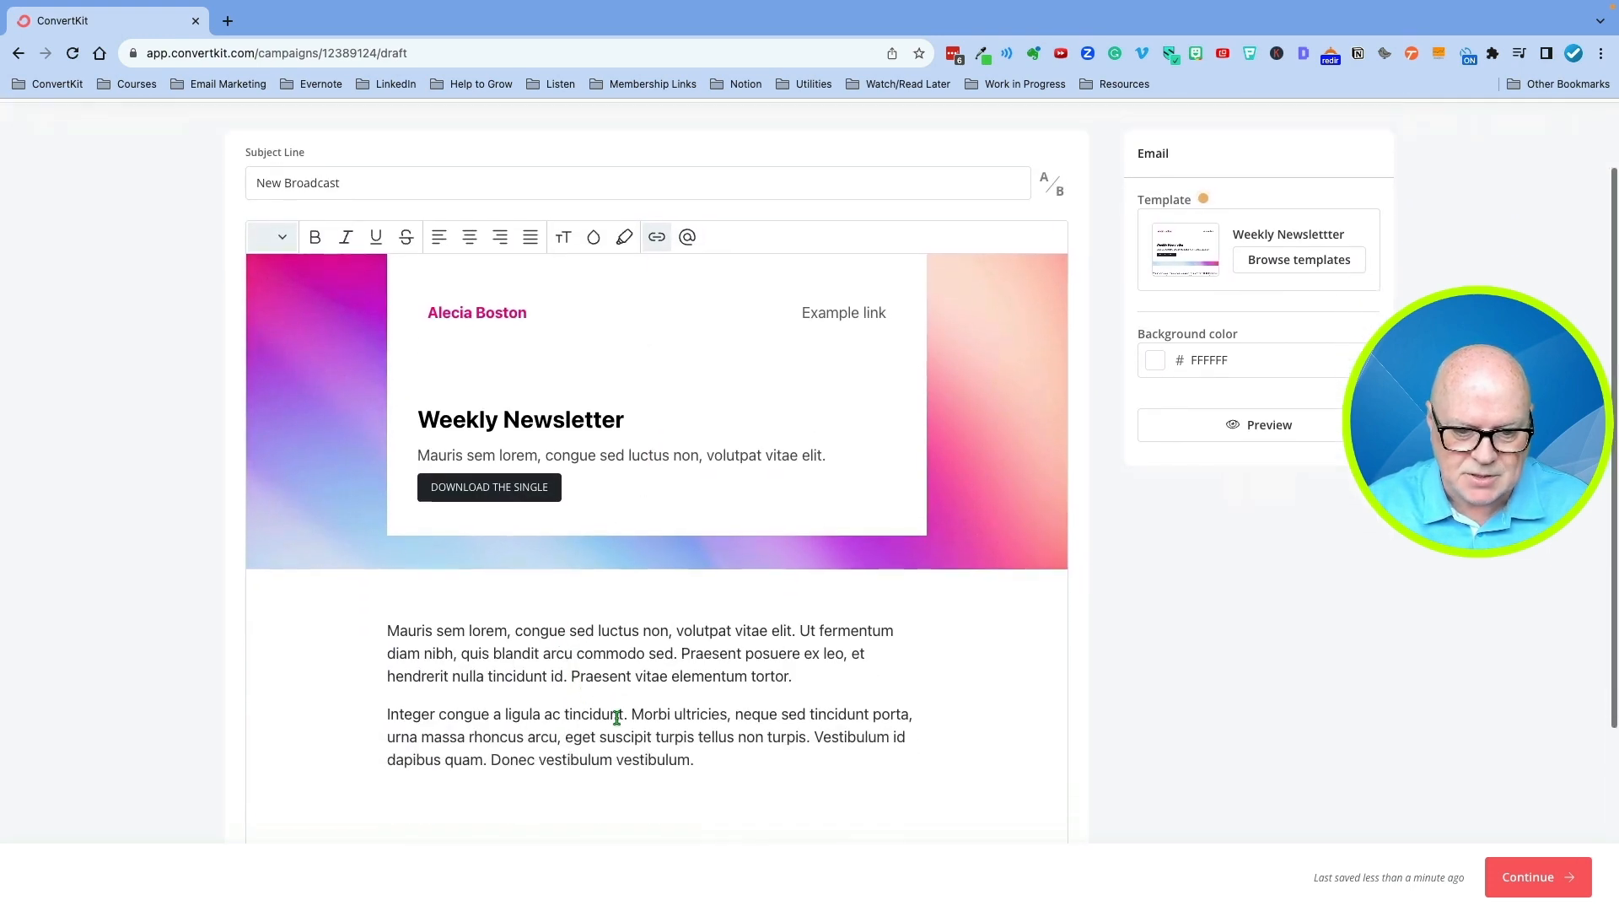
{"action": "scroll", "coordinate": [616, 717], "scroll_direction": "down", "scroll_amount": 1}
{"action": "left_click_drag", "start_coordinate": [702, 722], "coordinate": [363, 580]}
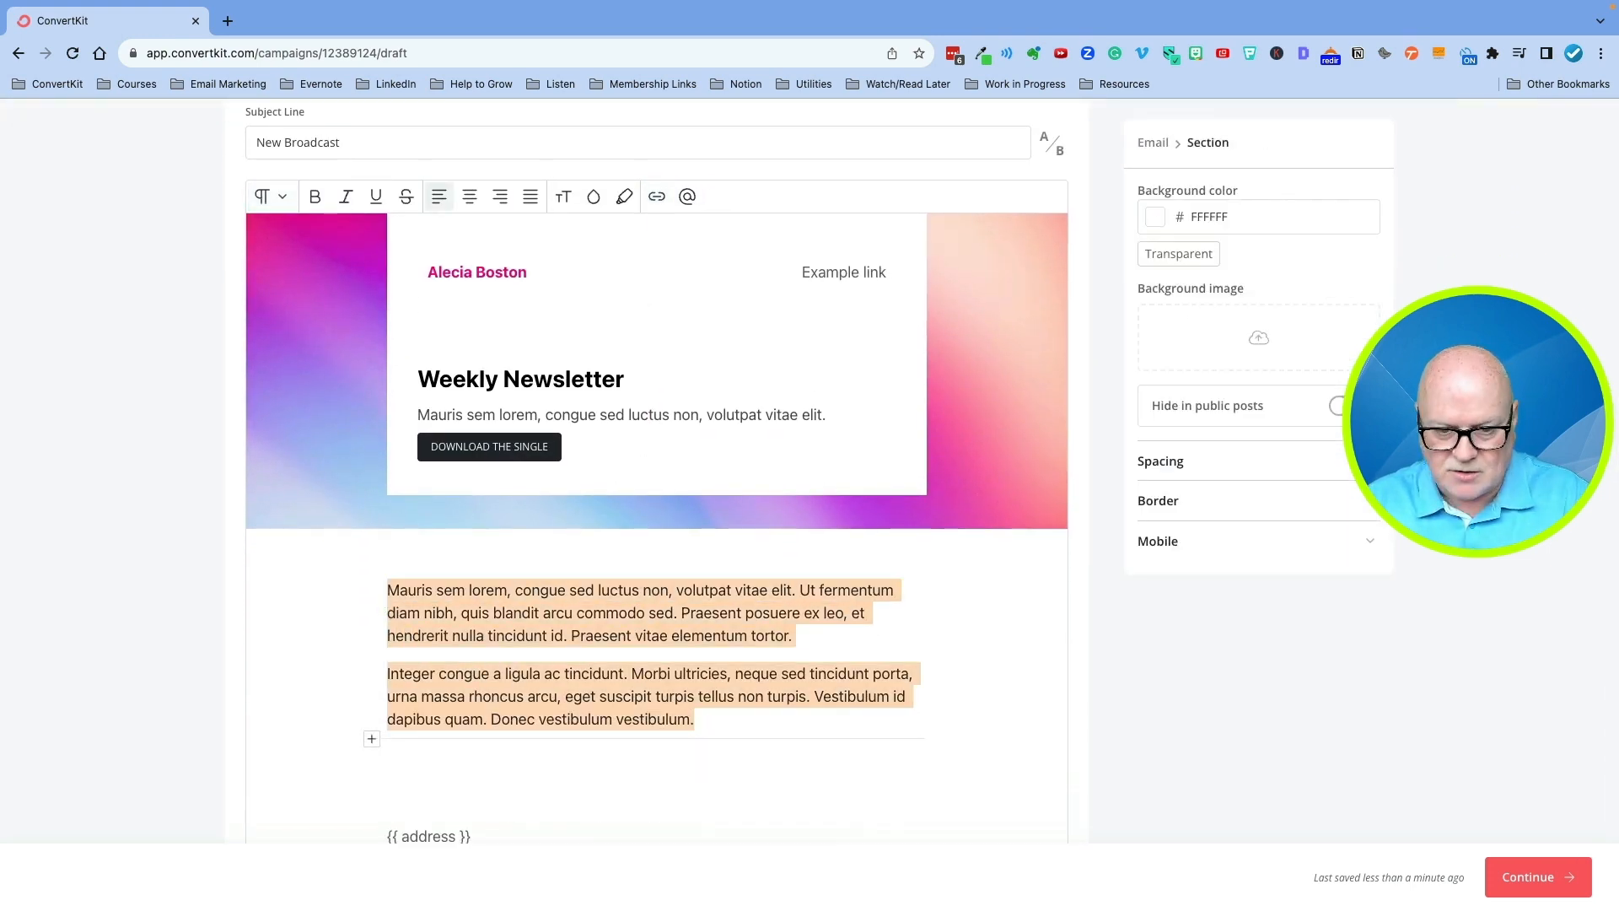
{"action": "key", "text": "BackSpace"}
{"action": "scroll", "coordinate": [537, 535], "scroll_direction": "up", "scroll_amount": 2}
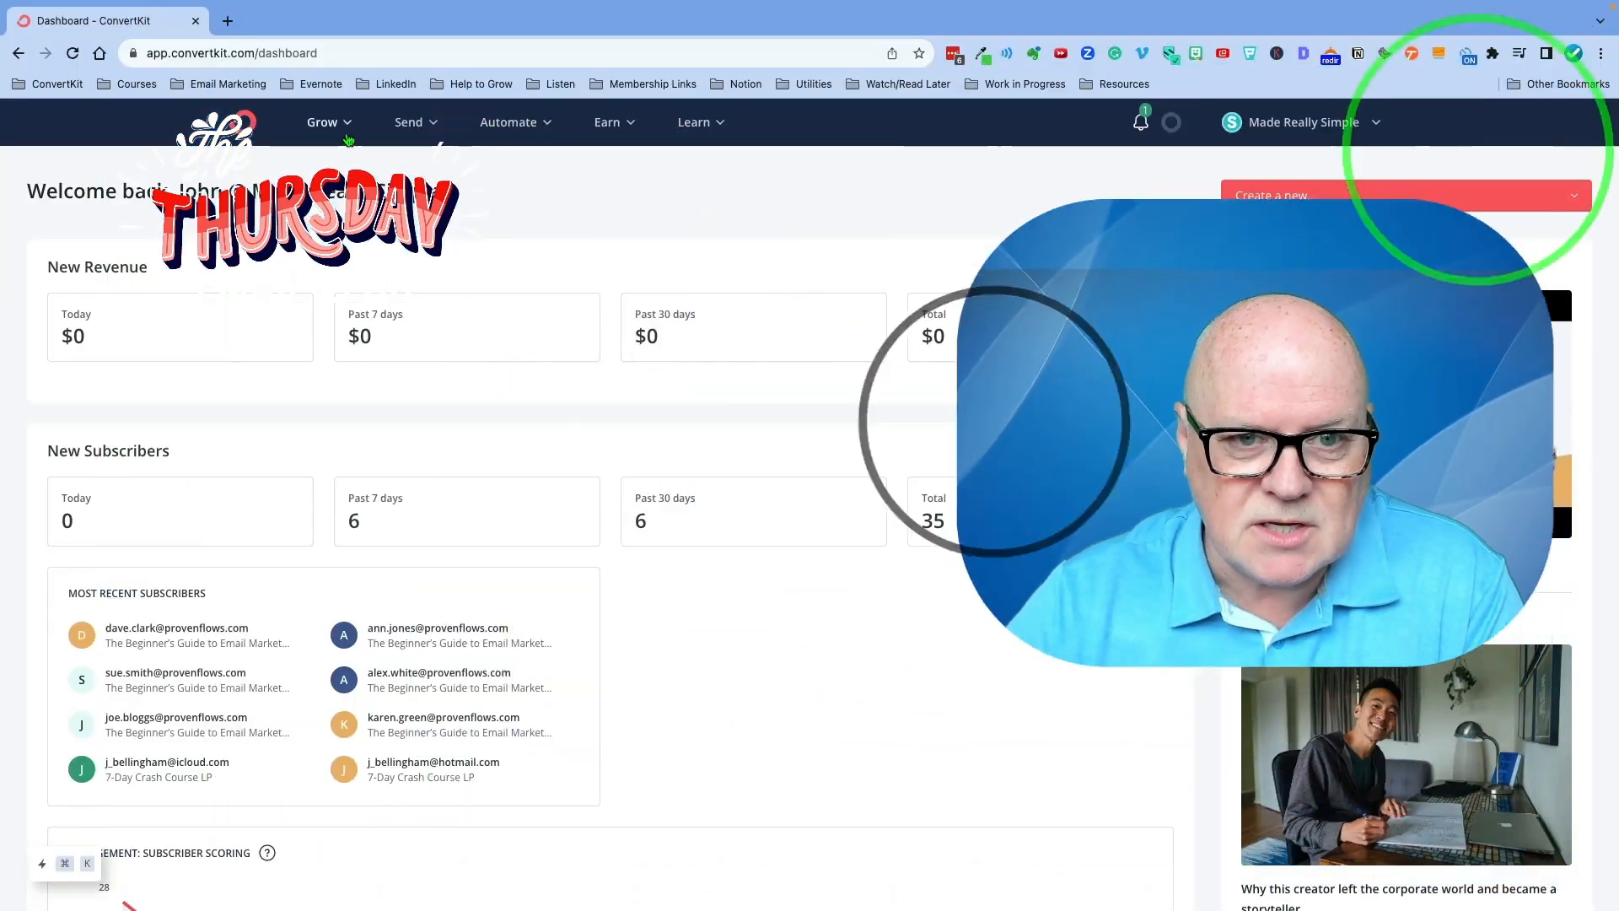
Go to the sequences list and create a new sequence with the Text only template.
{"action": "left_click", "coordinate": [415, 123]}
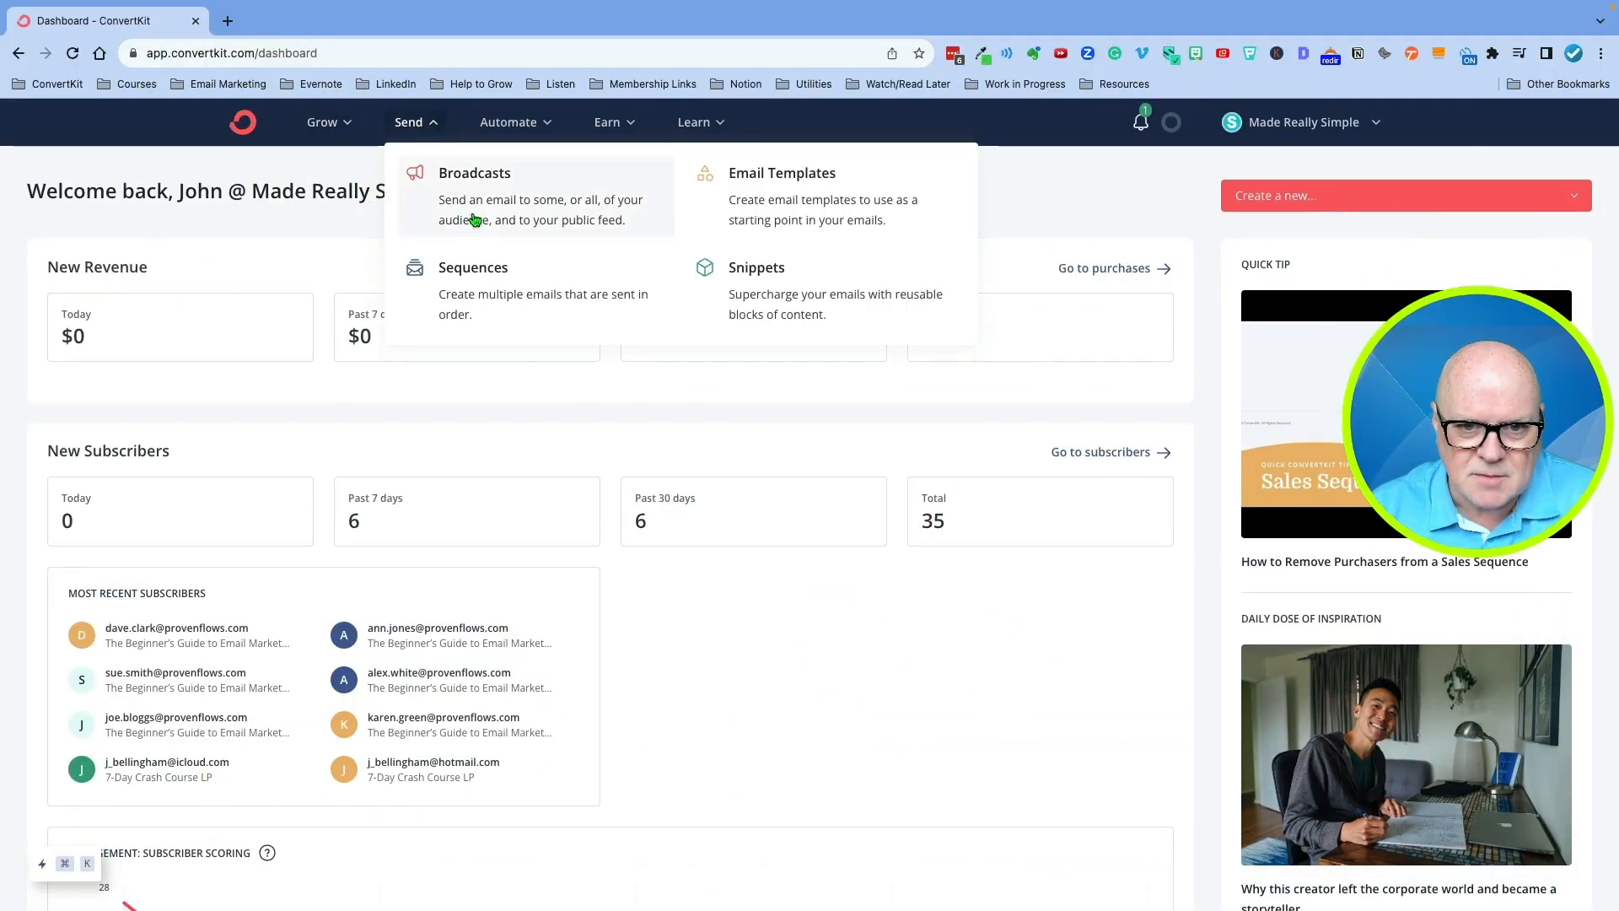
{"action": "left_click", "coordinate": [491, 287]}
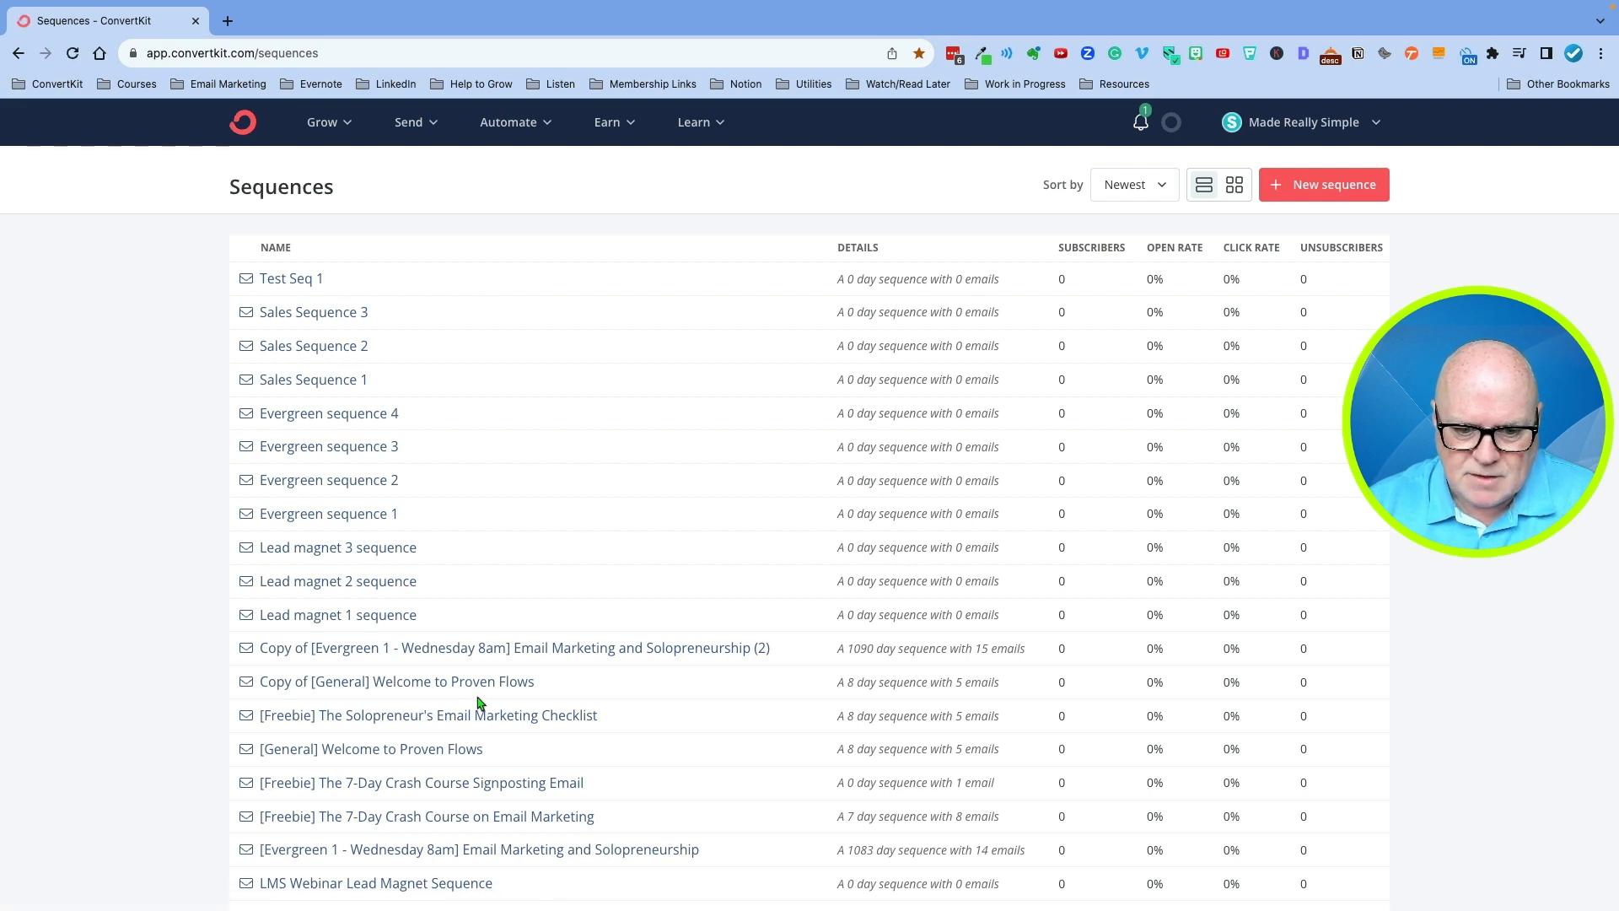
{"action": "left_click", "coordinate": [1300, 190]}
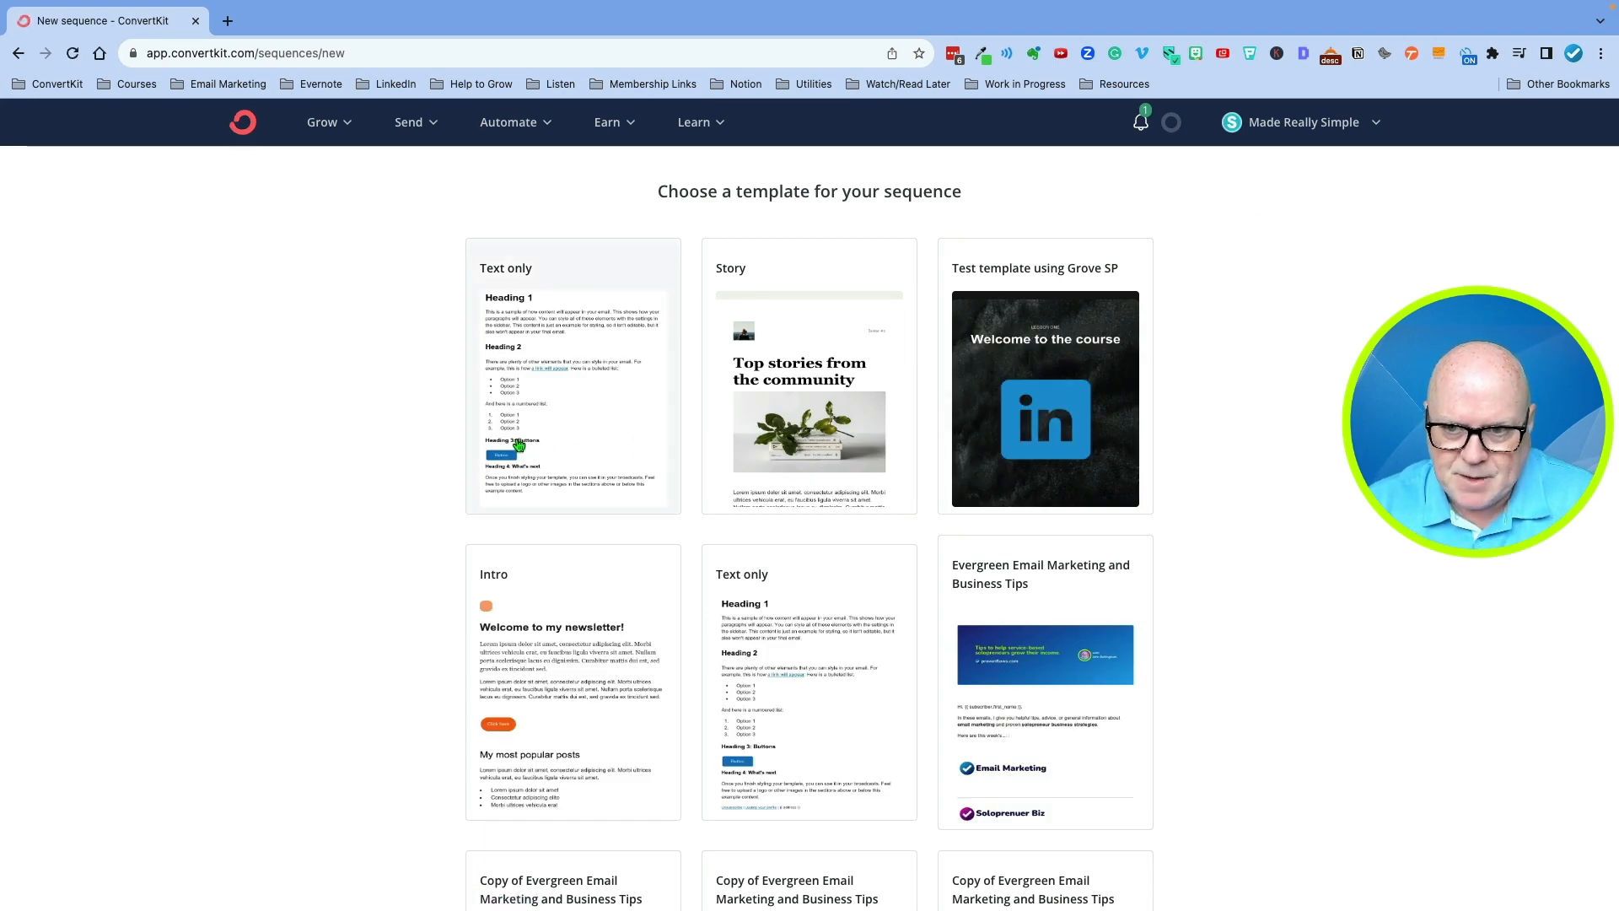
{"action": "scroll", "coordinate": [519, 445], "scroll_direction": "down", "scroll_amount": 10}
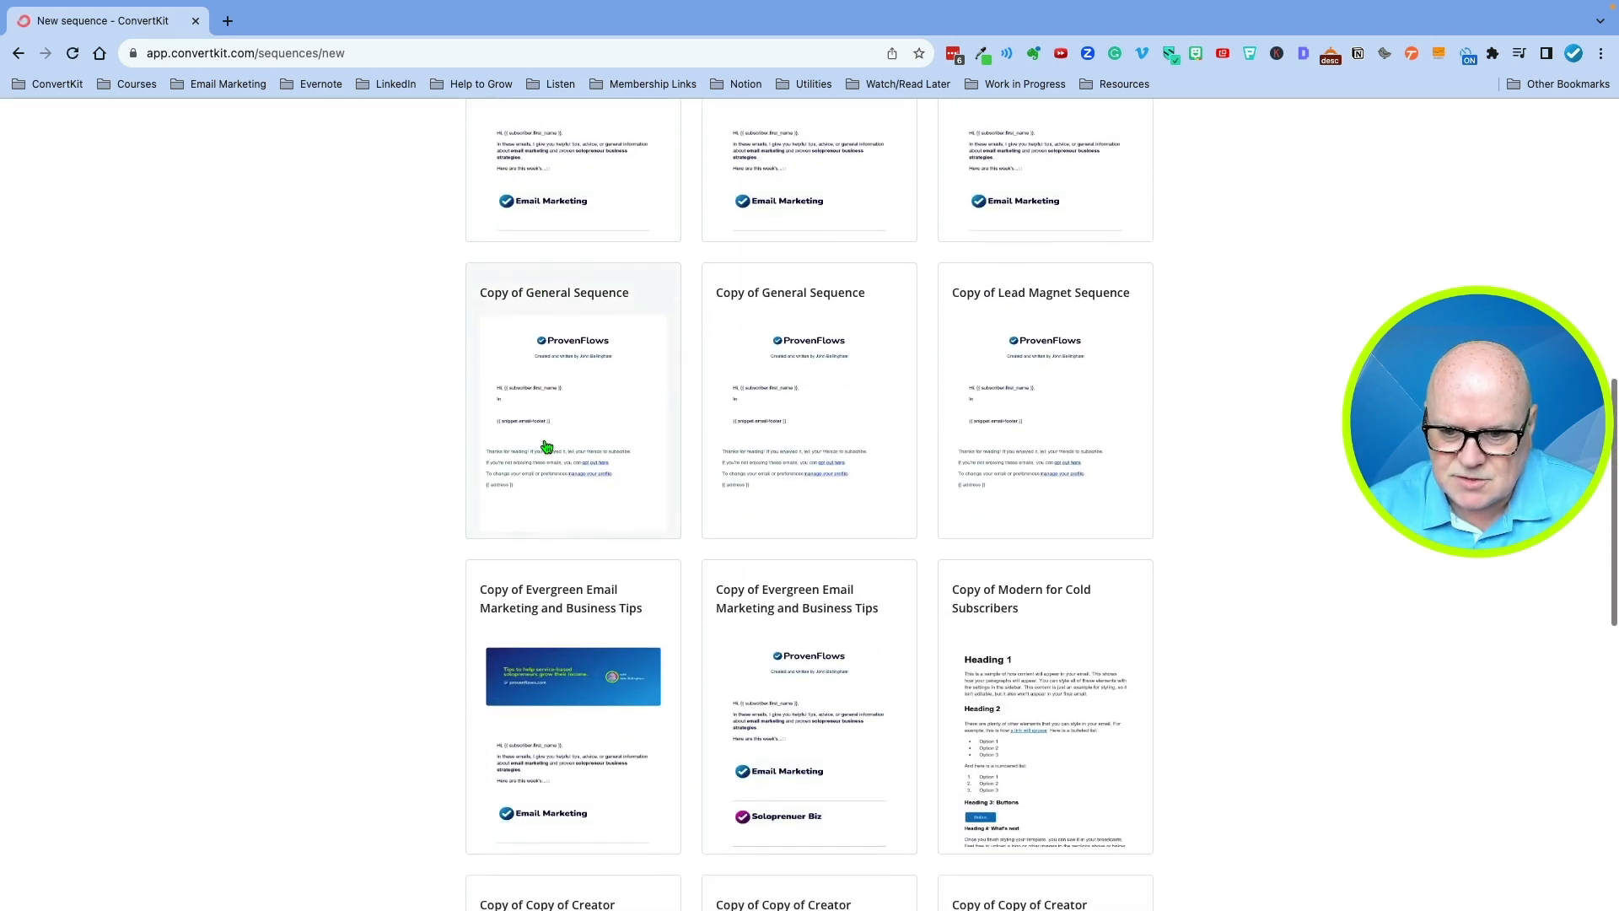
{"action": "left_click", "coordinate": [546, 446]}
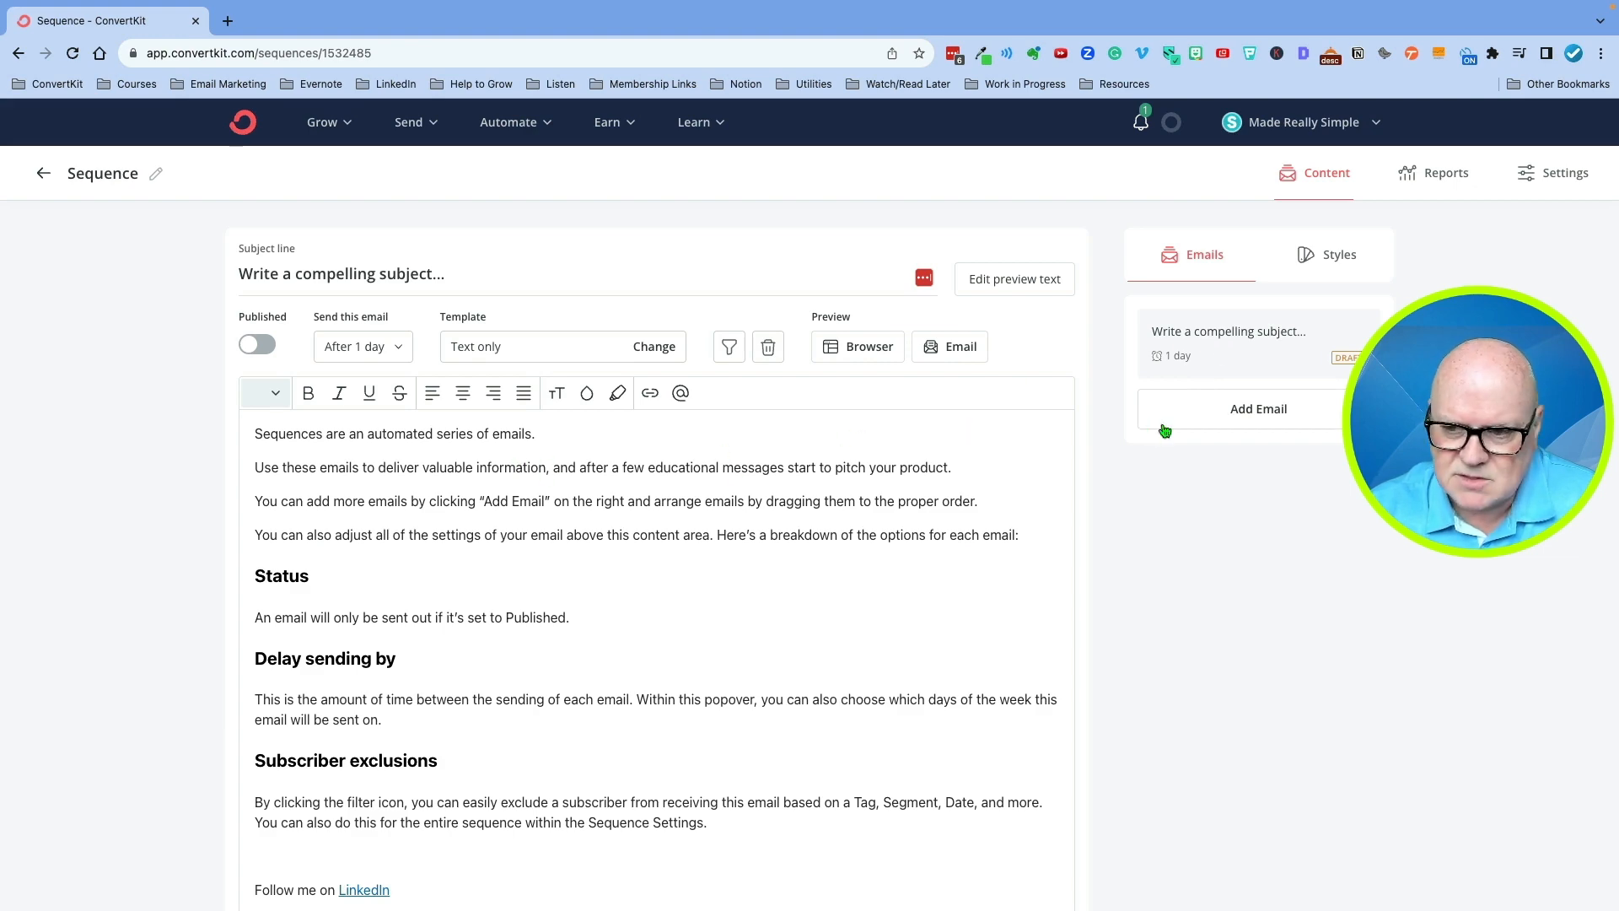
Add four more emails to the sequence.
{"action": "left_click", "coordinate": [1247, 411]}
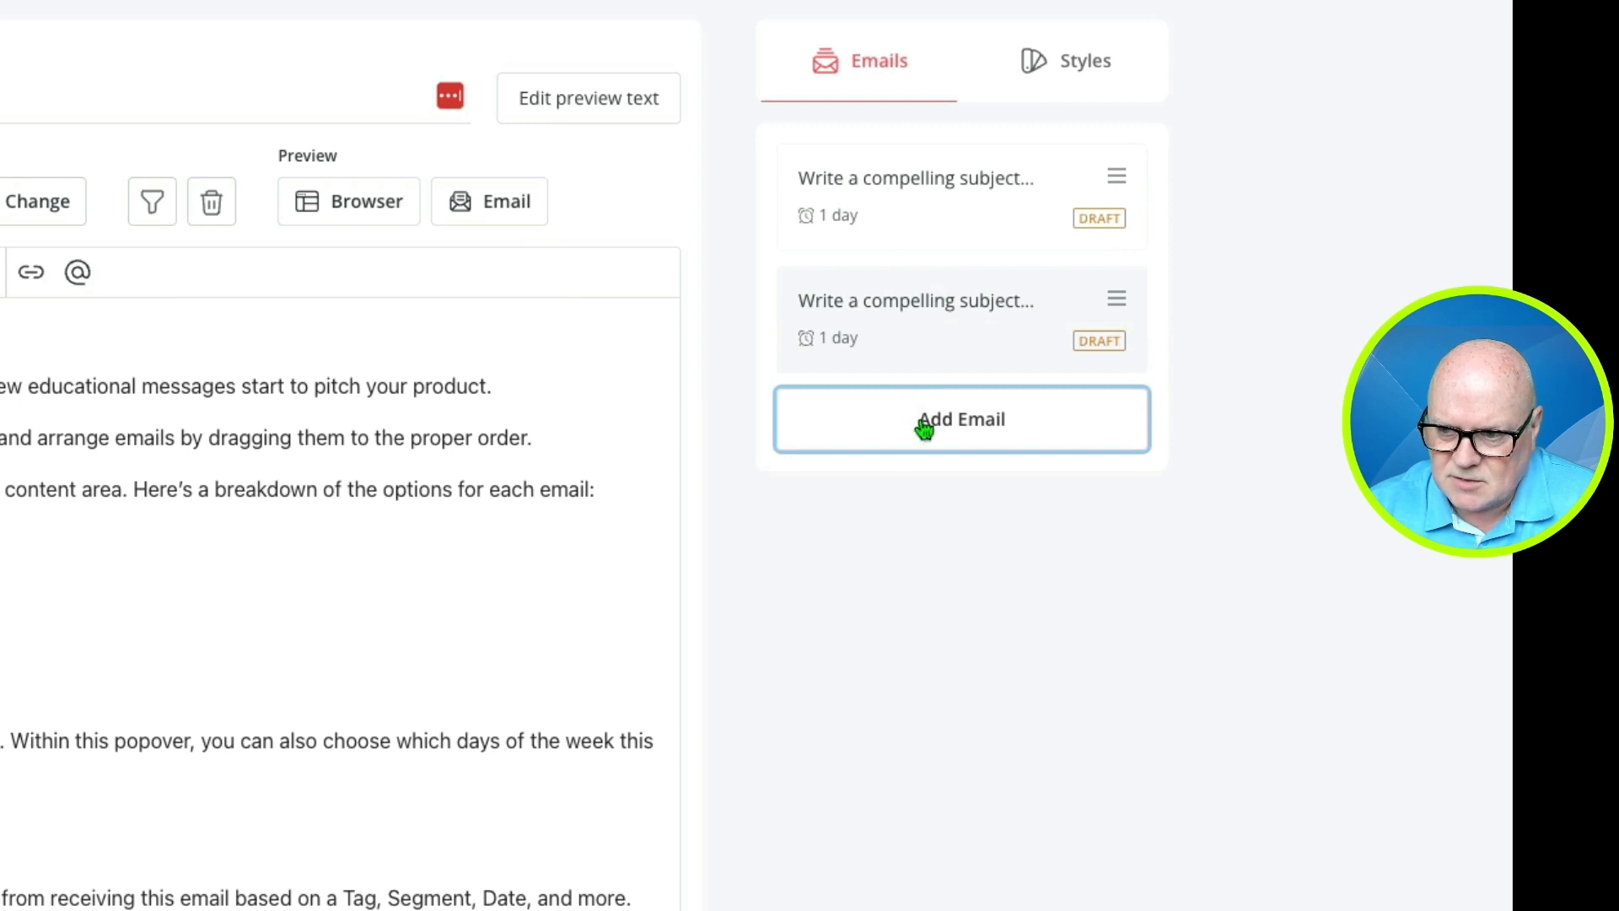
{"action": "left_click", "coordinate": [945, 441]}
{"action": "left_click", "coordinate": [947, 542]}
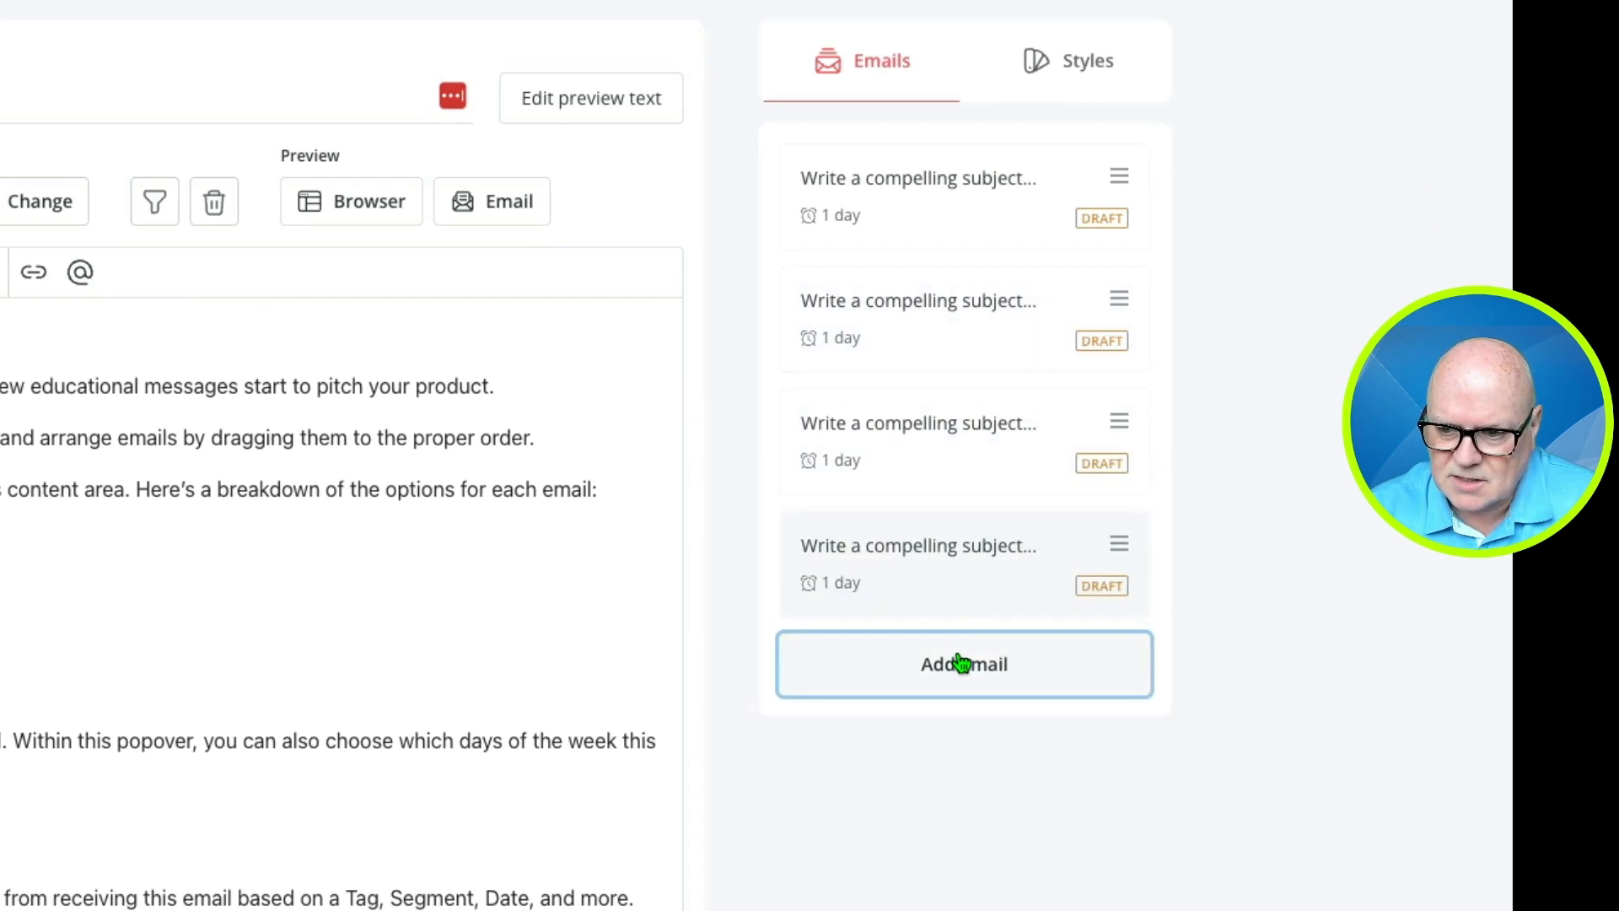
{"action": "left_click", "coordinate": [961, 665]}
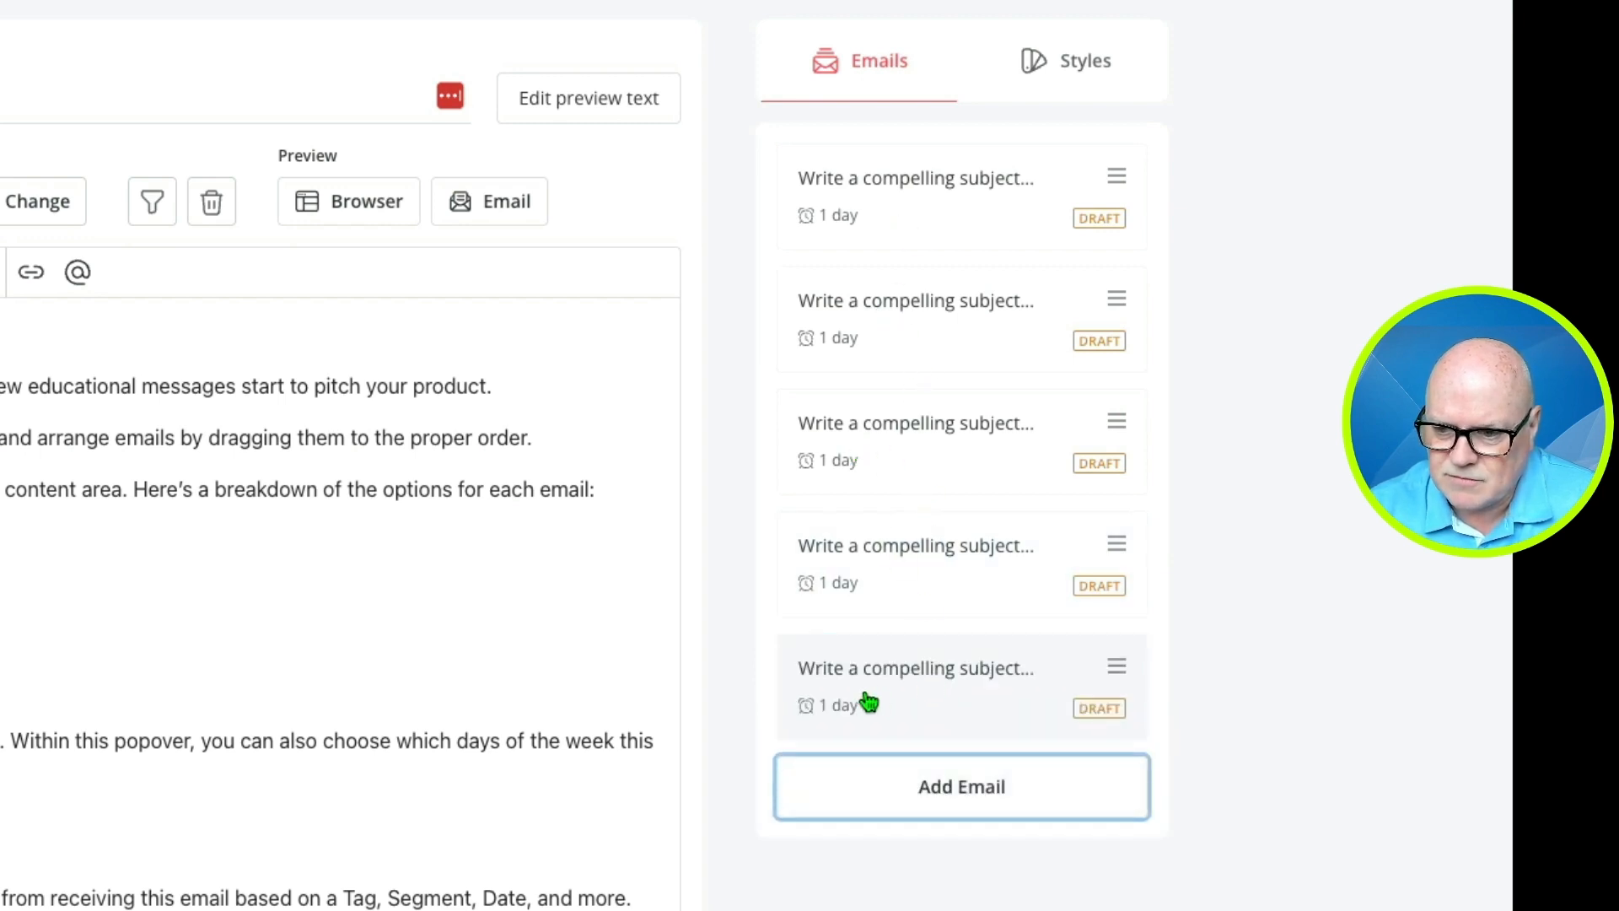
{"action": "scroll", "coordinate": [17, 201], "scroll_direction": "down", "scroll_amount": 1}
{"action": "scroll", "coordinate": [755, 455], "scroll_direction": "up", "scroll_amount": 1}
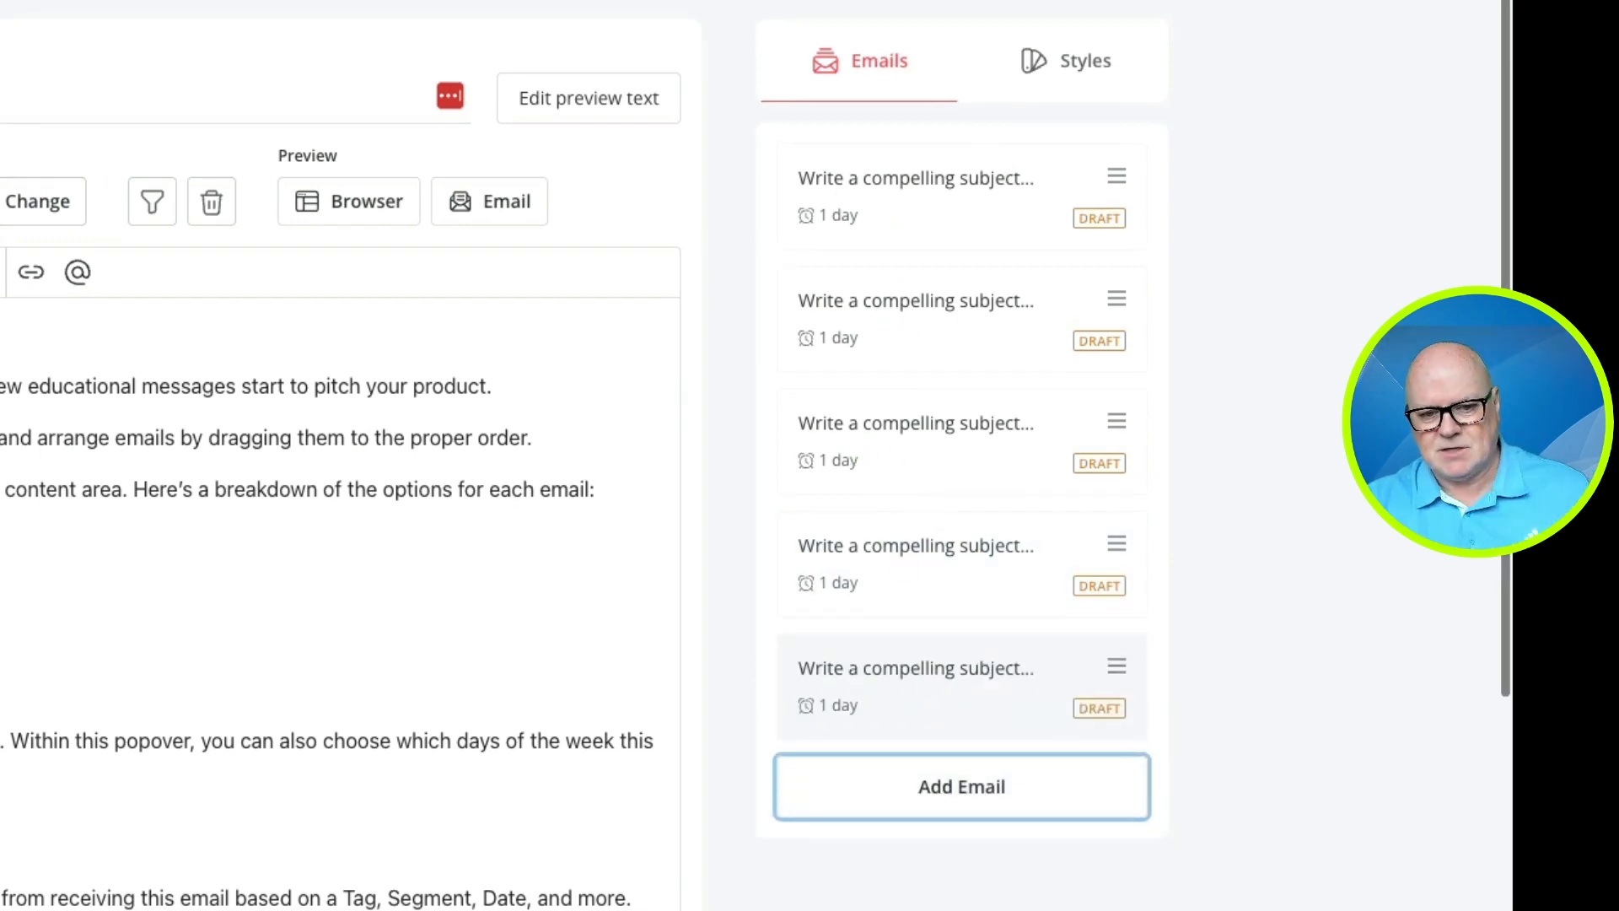
Delete the placeholder text in the body of the fifth email, keeping the footer.
{"action": "scroll", "coordinate": [756, 455], "scroll_direction": "down", "scroll_amount": 1}
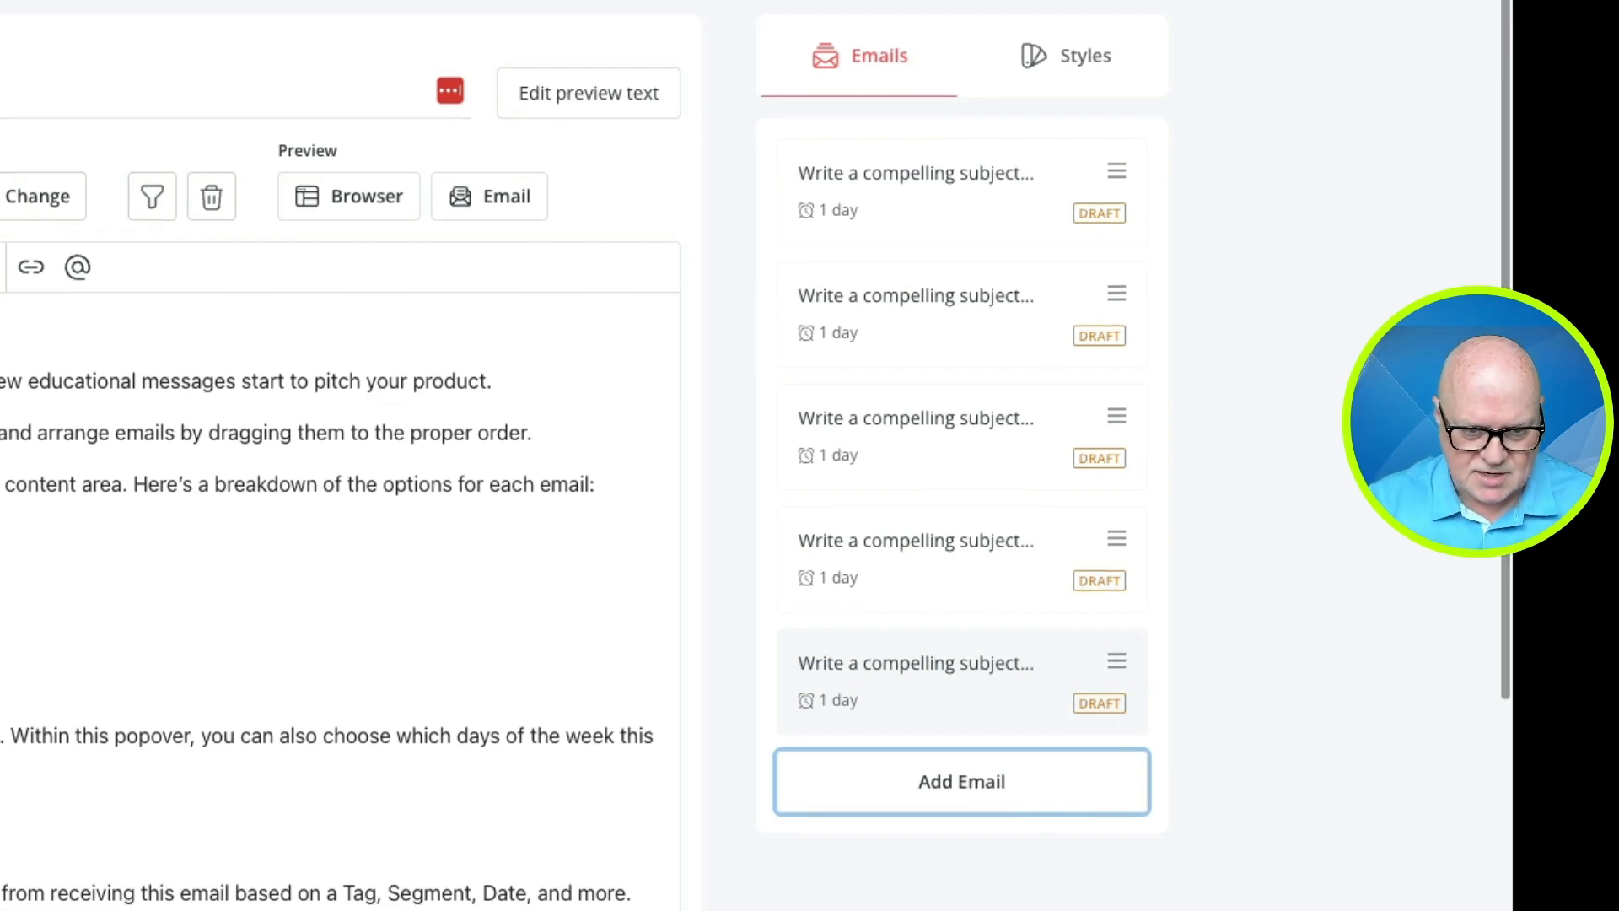
{"action": "left_click_drag", "start_coordinate": [255, 431], "coordinate": [571, 895]}
{"action": "key", "text": "BackSpace"}
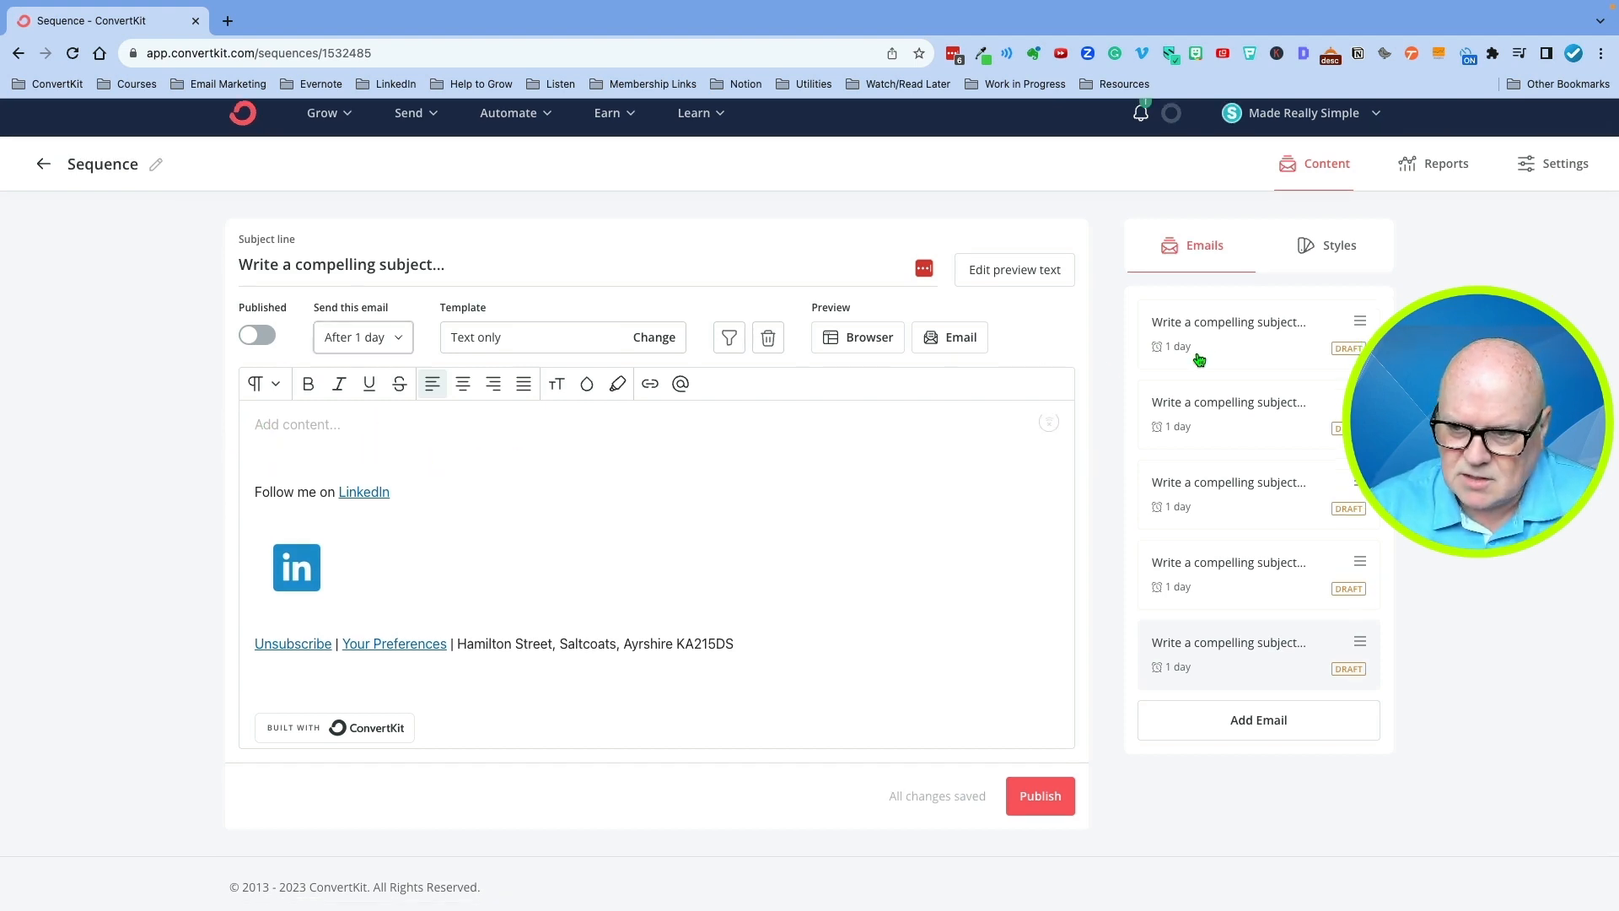
Set the first email in the sequence to send immediately (0 days) and delete its placeholder body text.
{"action": "left_click", "coordinate": [1214, 352]}
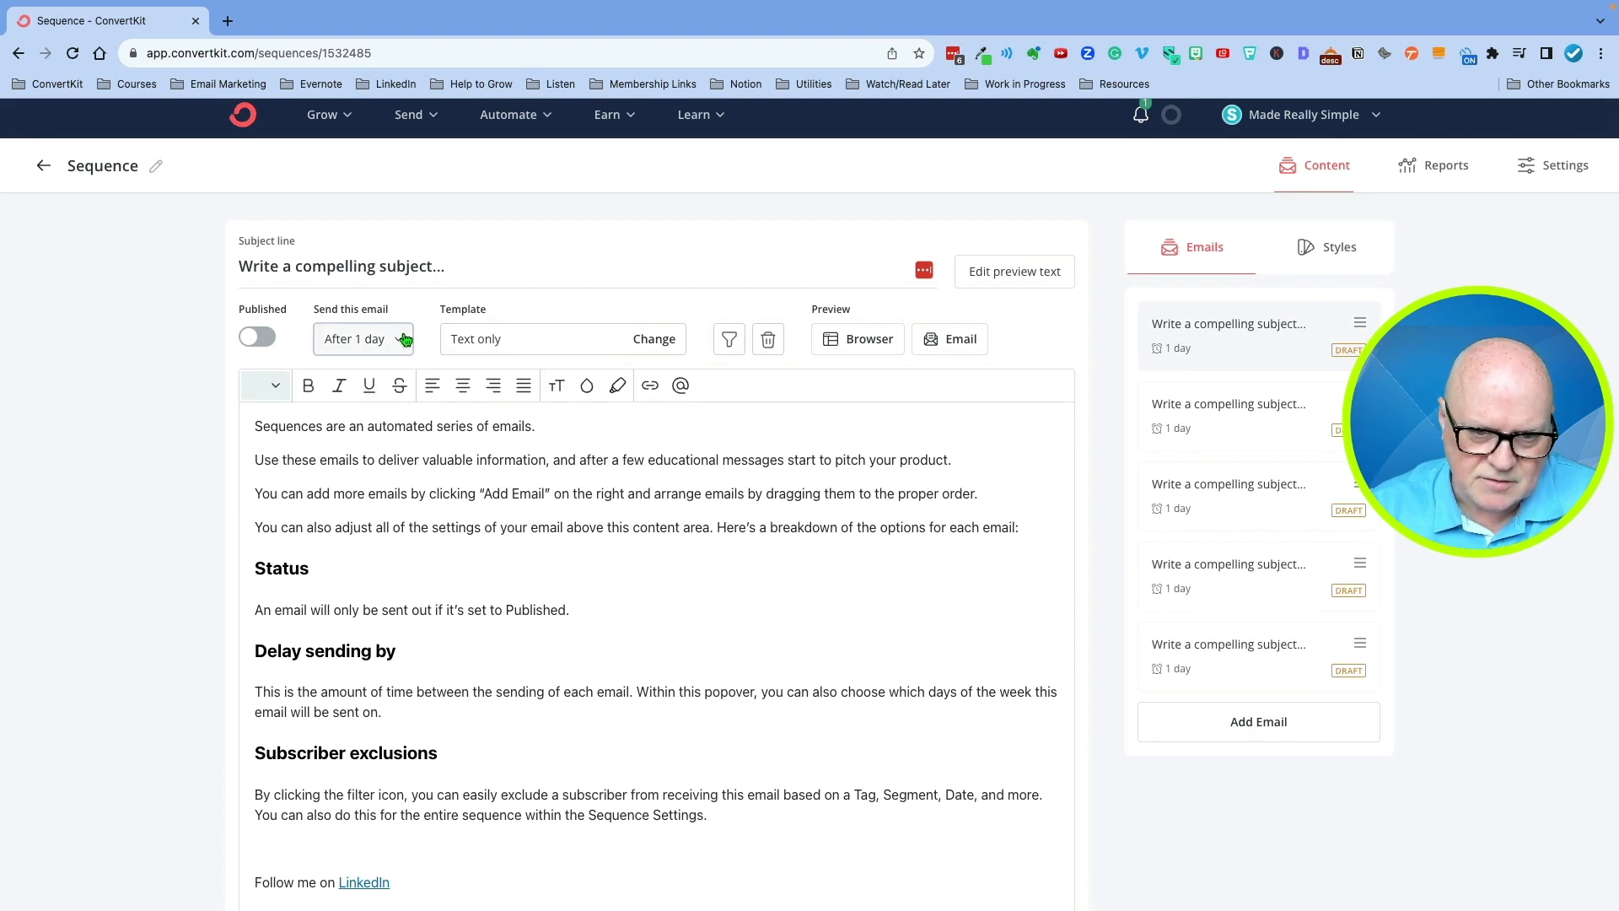
{"action": "left_click", "coordinate": [365, 331]}
{"action": "left_click", "coordinate": [319, 402]}
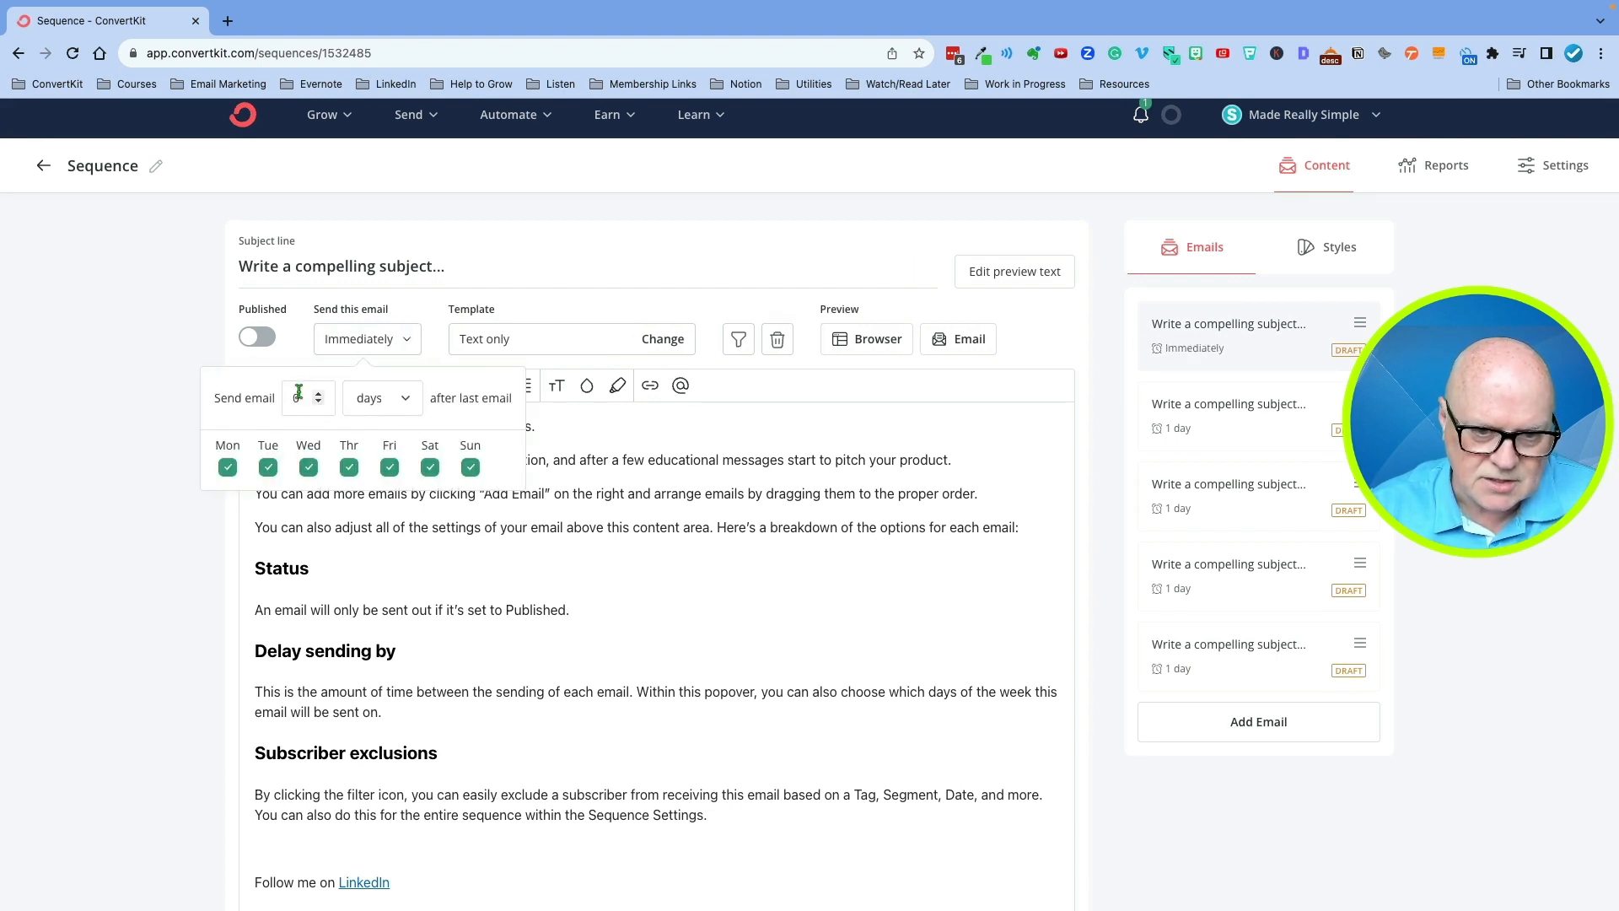
{"action": "left_click", "coordinate": [299, 350]}
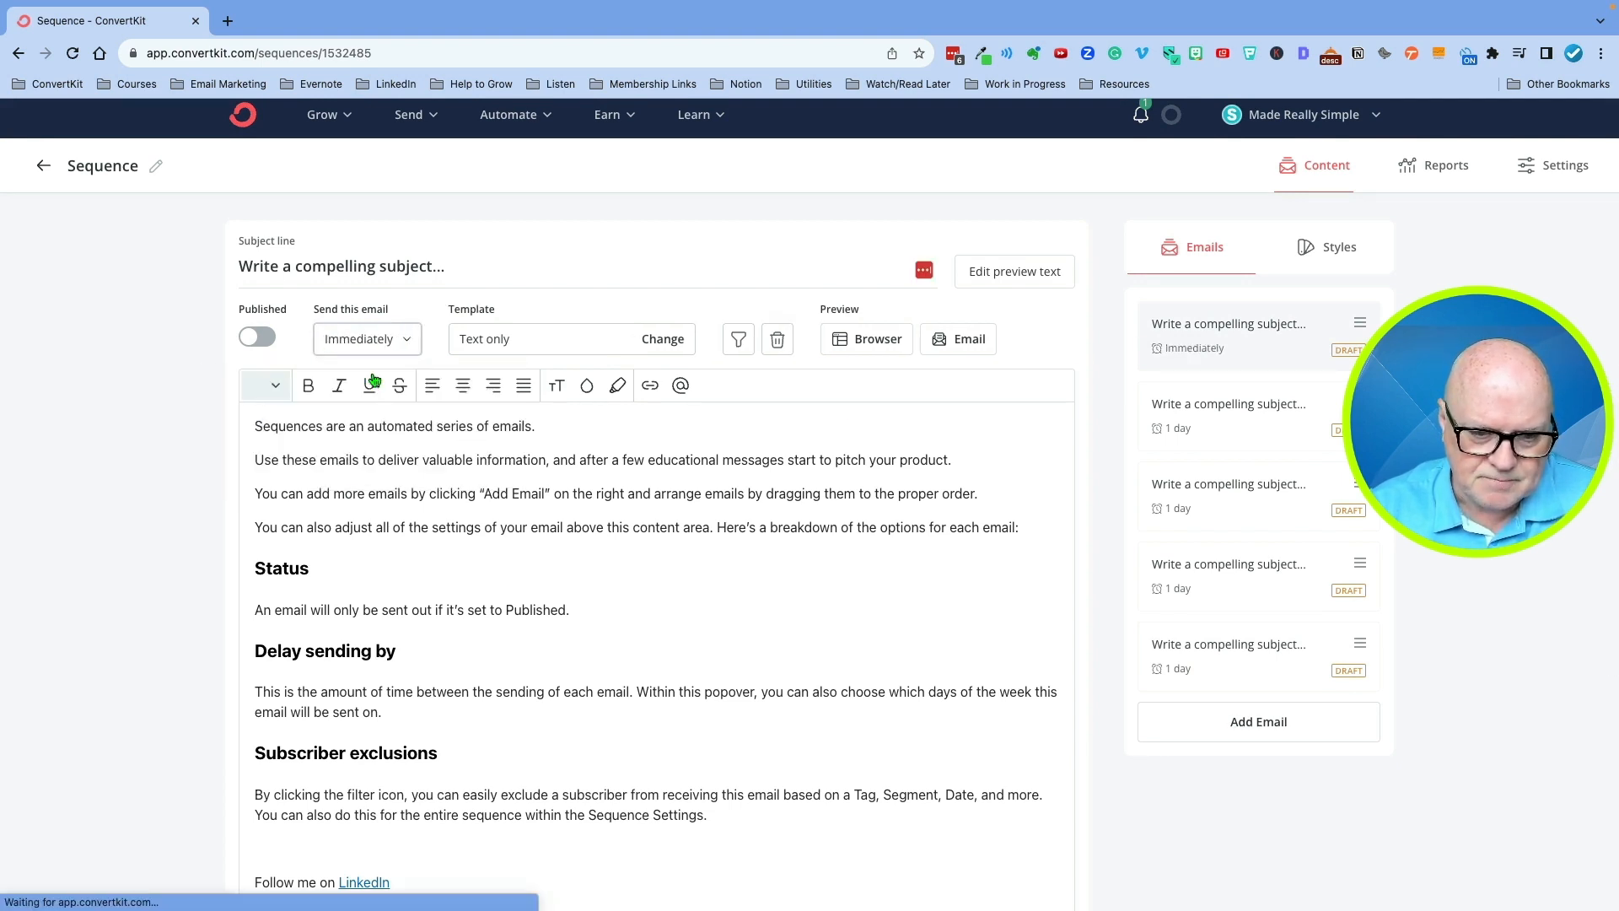
{"action": "left_click_drag", "start_coordinate": [255, 426], "coordinate": [1048, 532]}
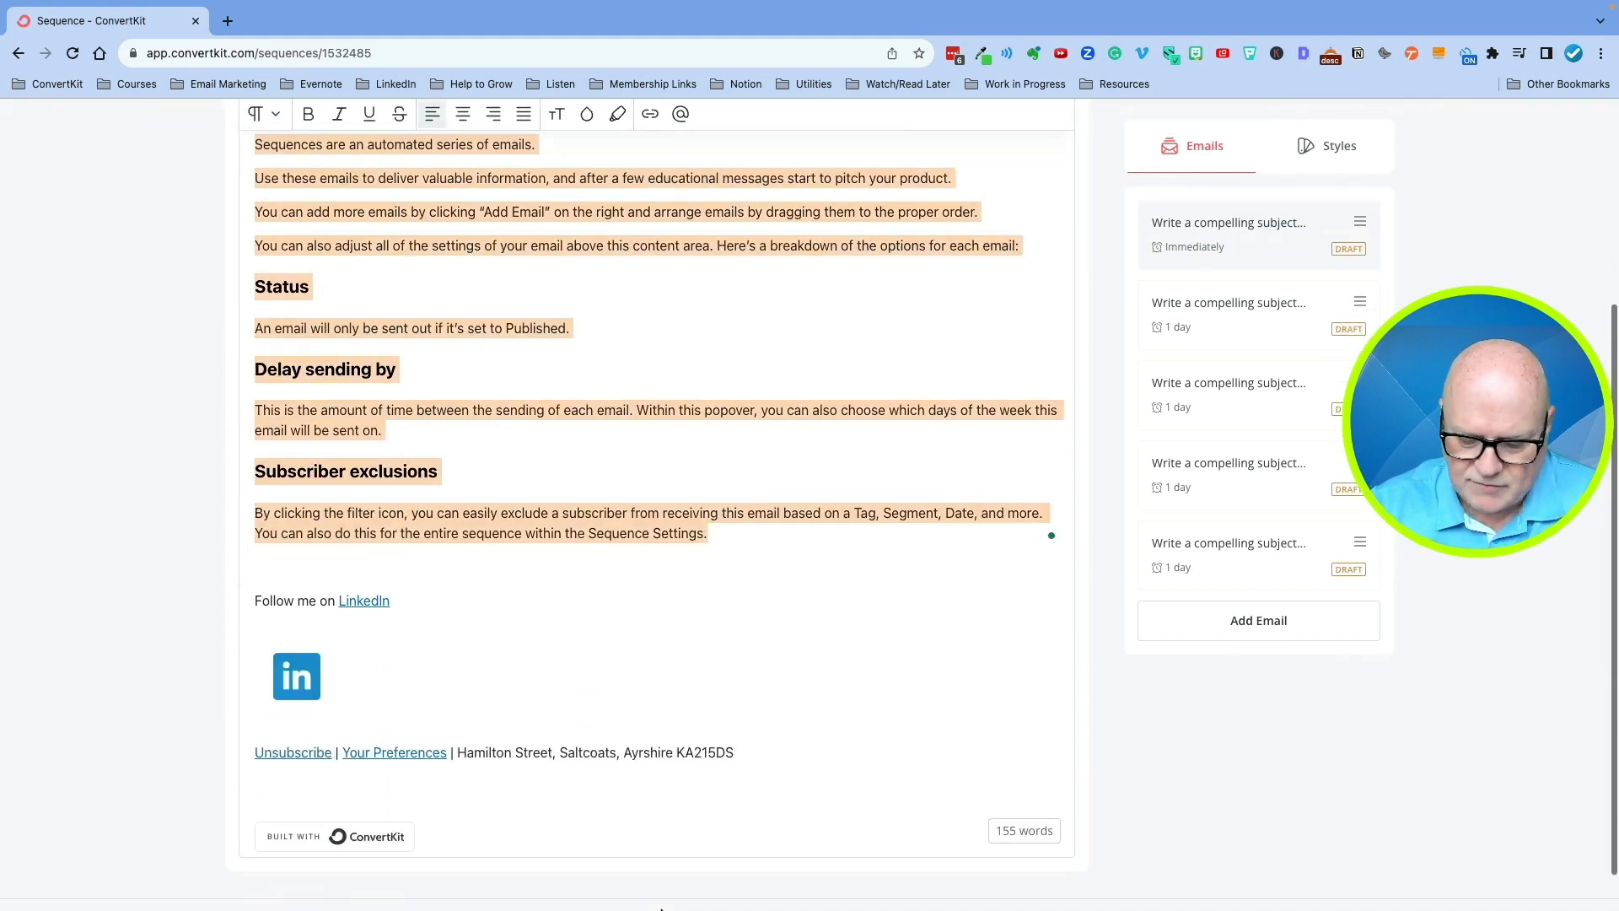
{"action": "key", "text": "BackSpace"}
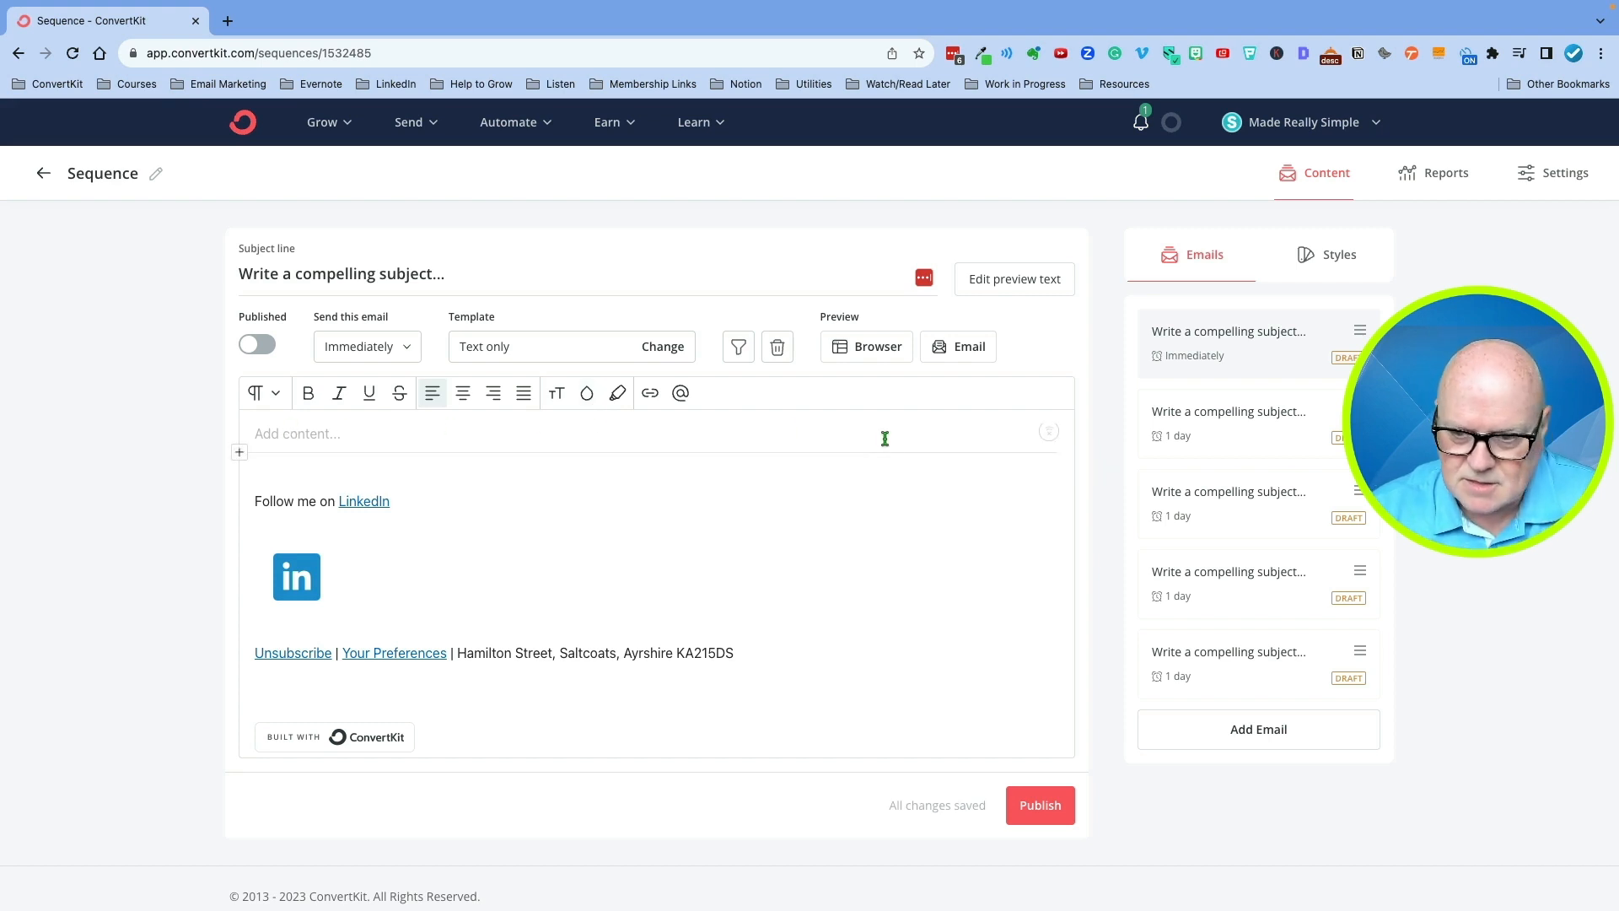
Set the second email in the sequence to send 2 days after the last email.
{"action": "left_click", "coordinate": [1229, 430]}
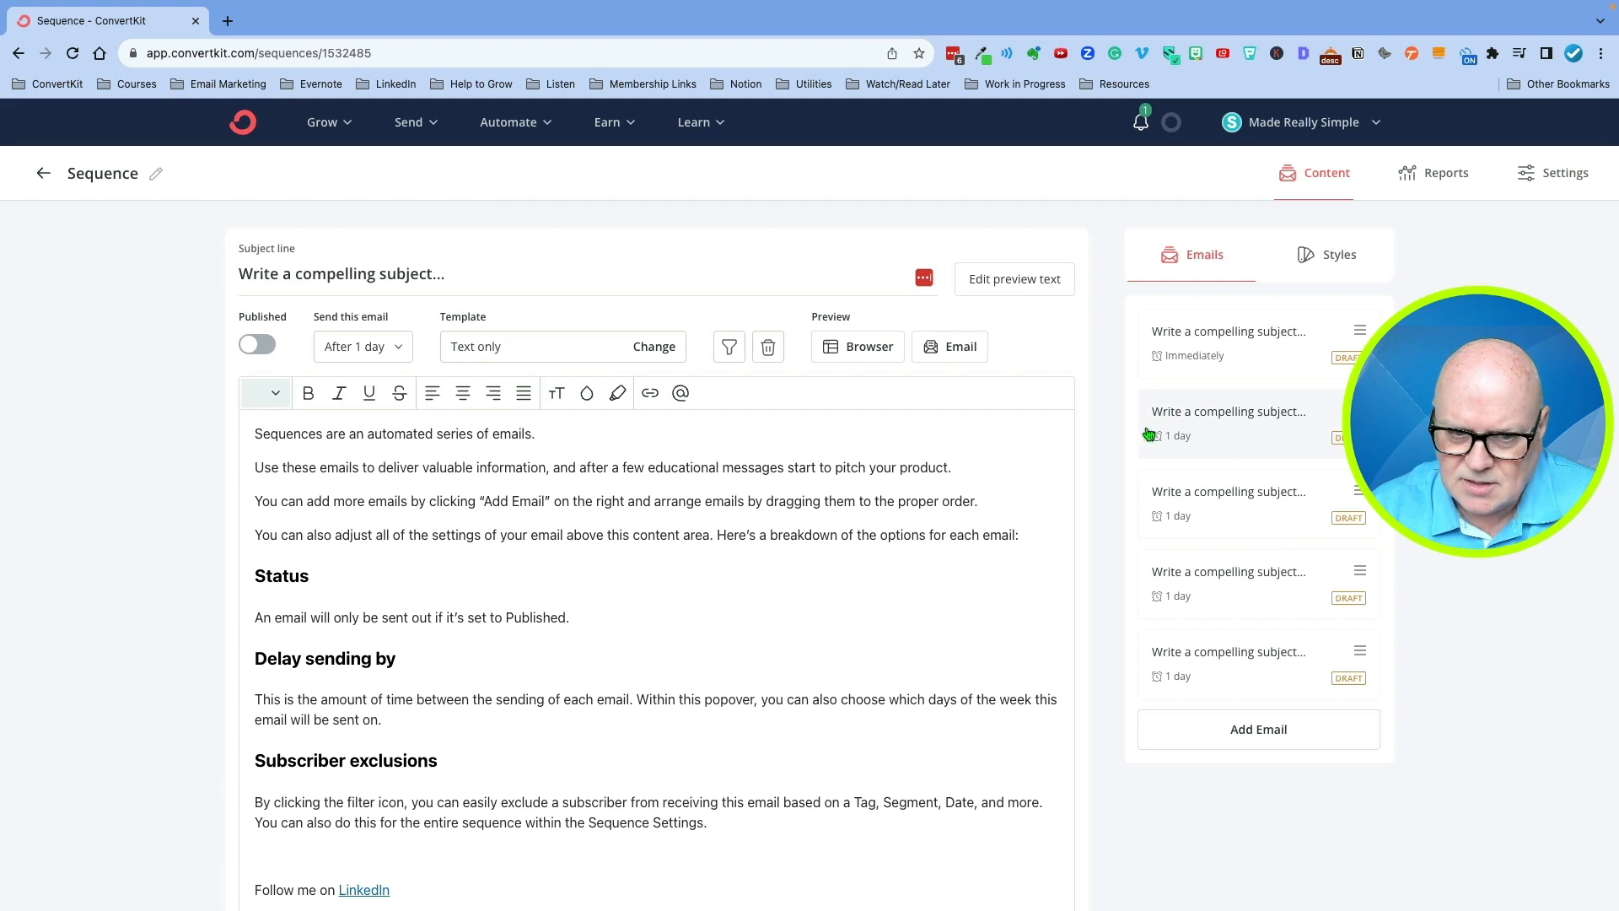
{"action": "left_click", "coordinate": [398, 356]}
{"action": "left_click", "coordinate": [319, 402]}
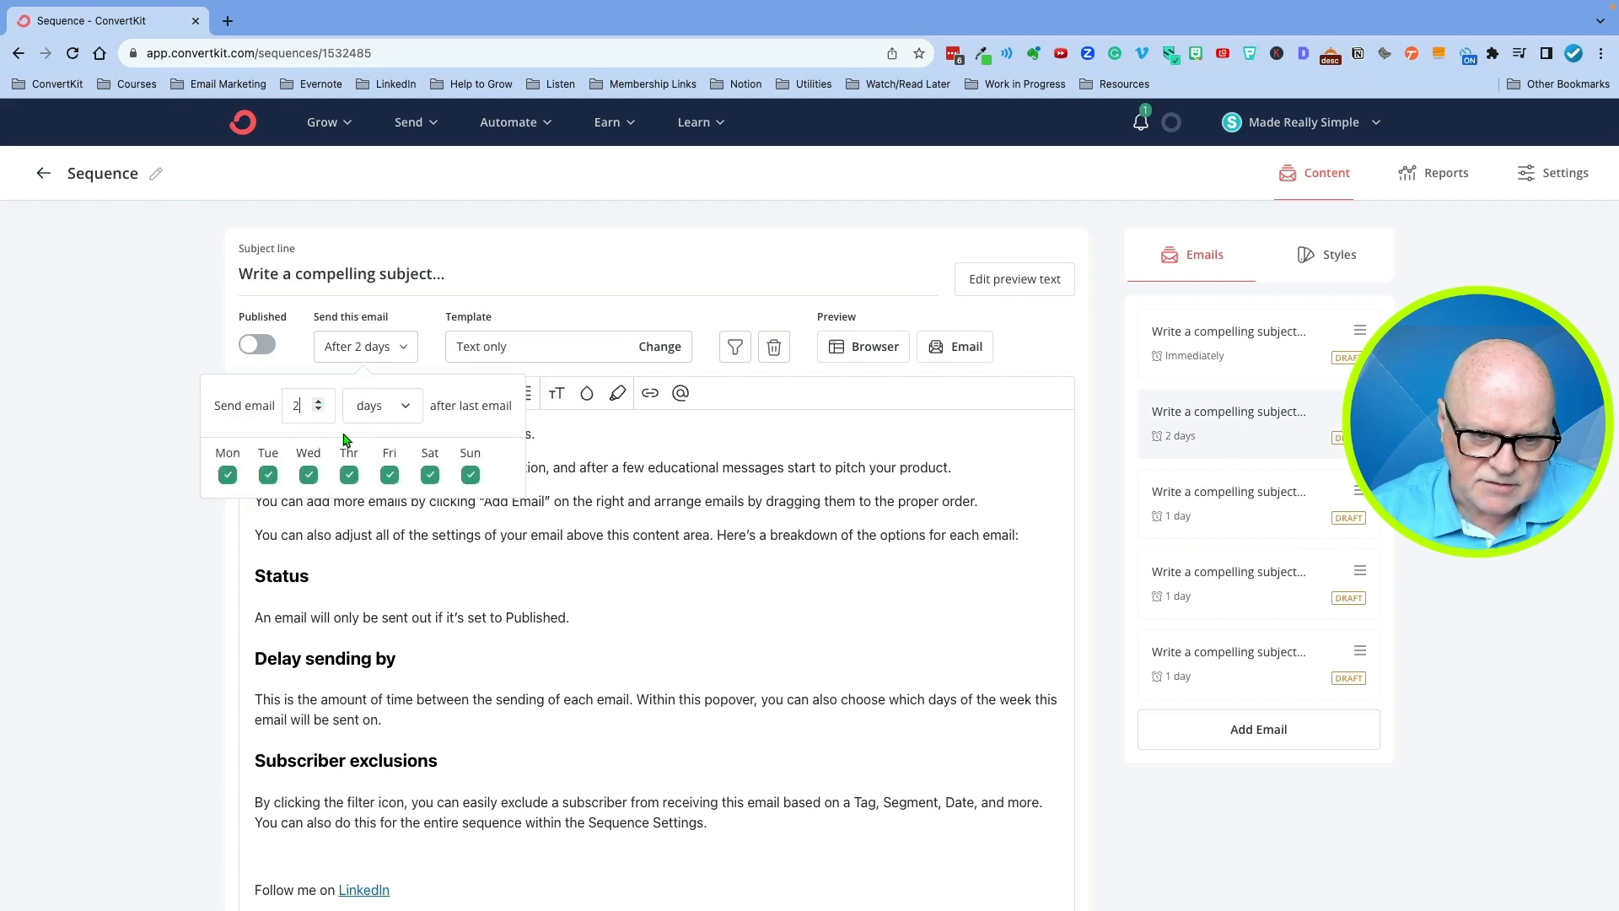
{"action": "left_click", "coordinate": [564, 459]}
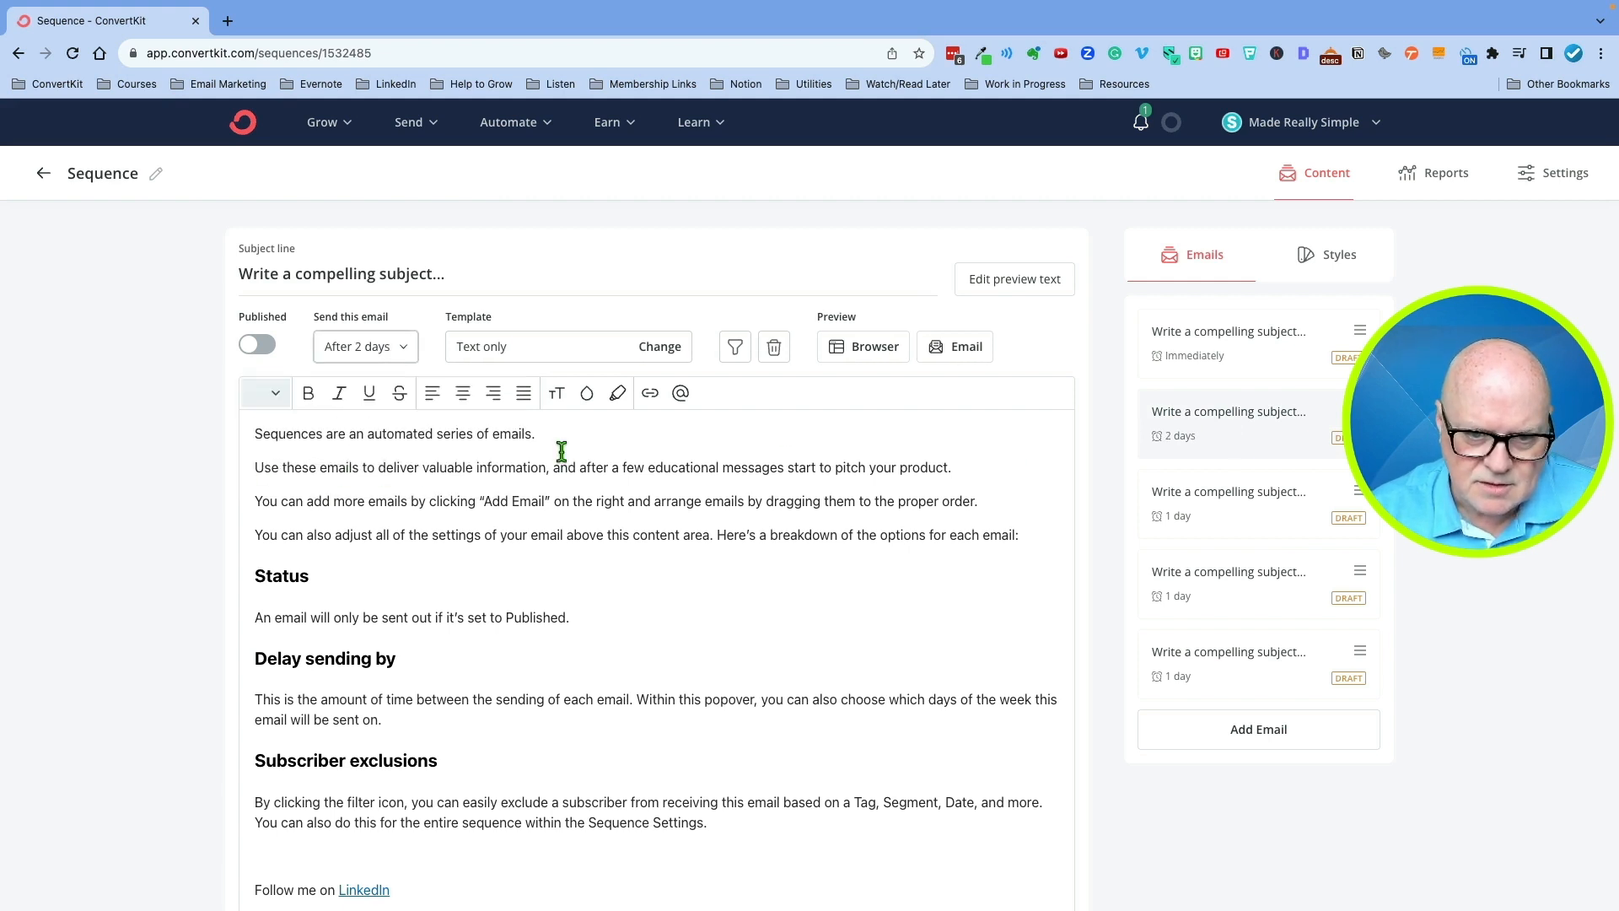
Set the fourth email to send 3 days after the last email, and move it to third place, saving the new order.
{"action": "left_click", "coordinate": [1177, 510]}
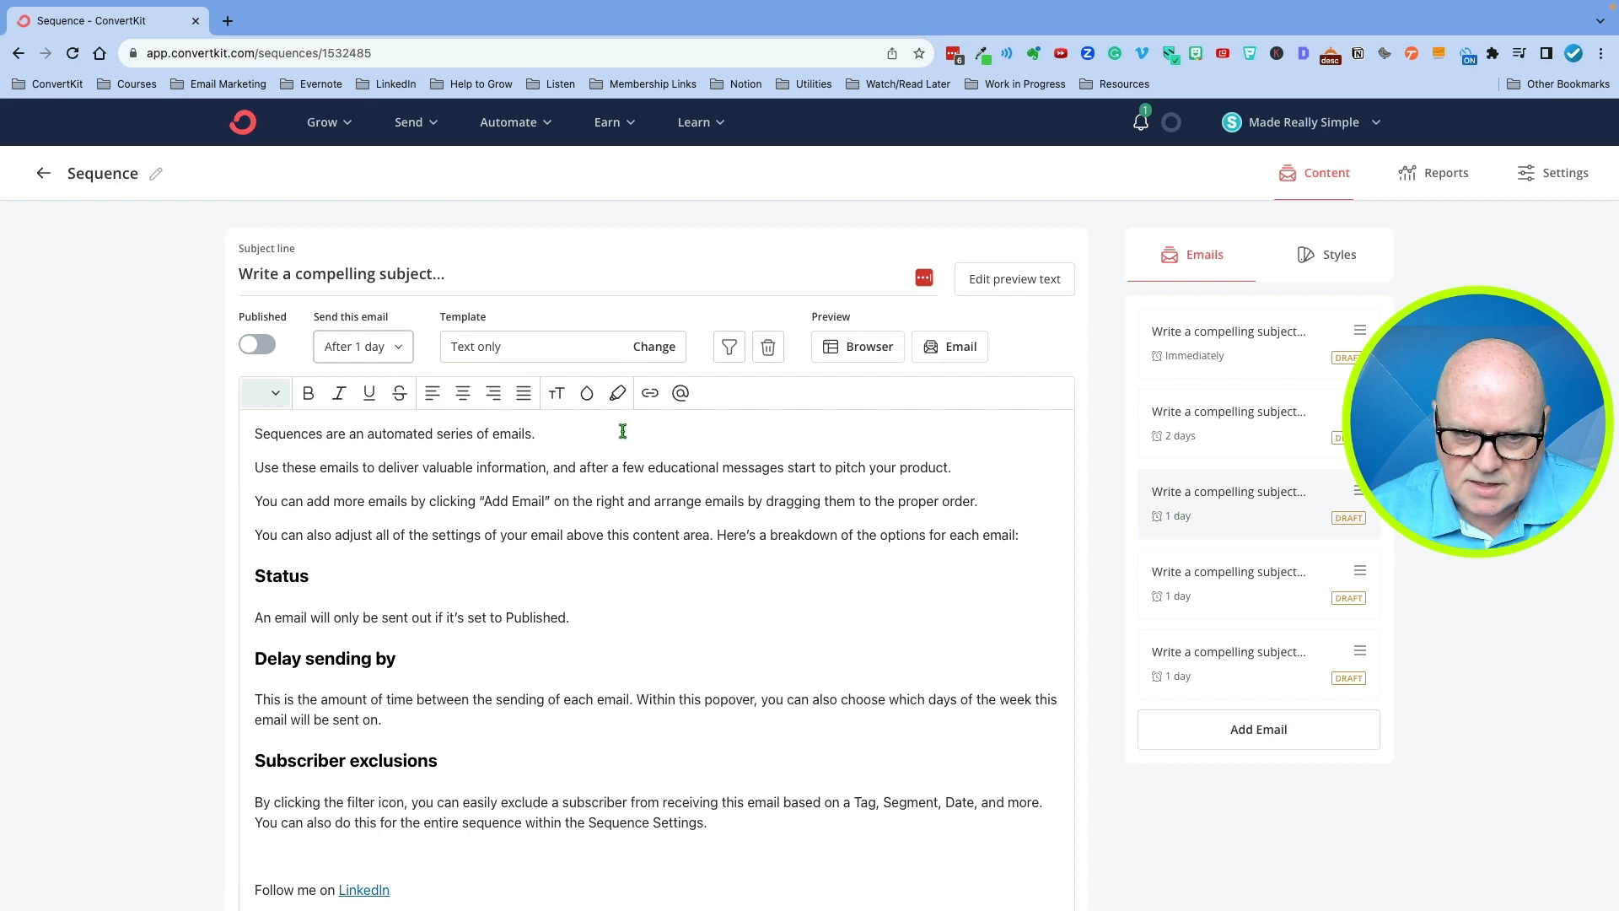
{"action": "left_click", "coordinate": [1232, 600]}
{"action": "left_click", "coordinate": [406, 358]}
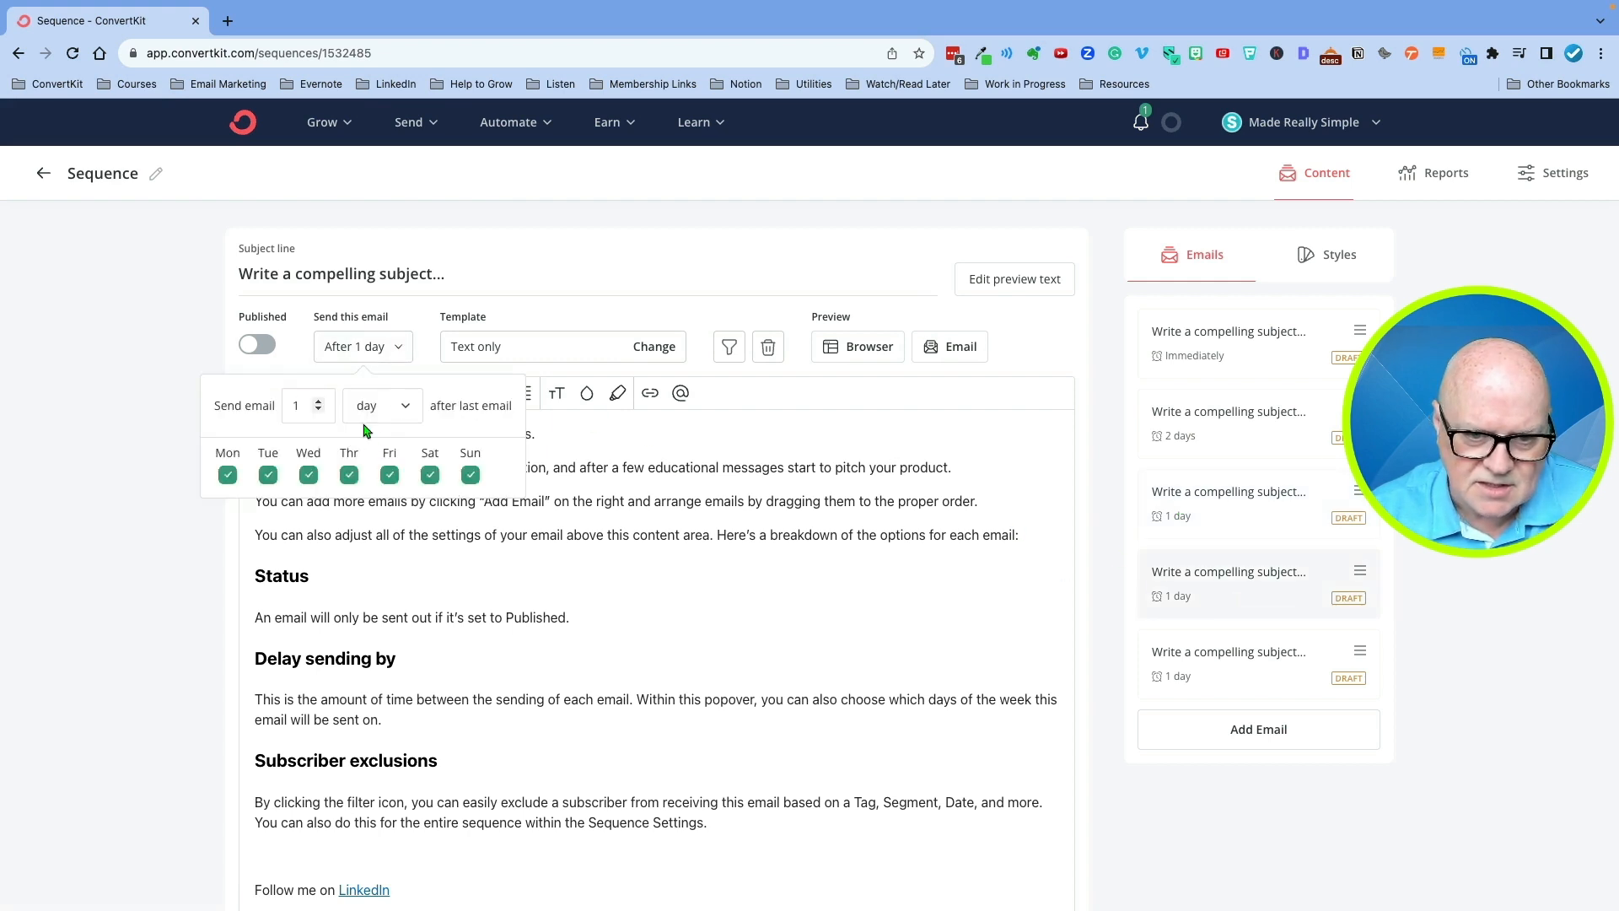
{"action": "left_click", "coordinate": [319, 405]}
{"action": "left_click", "coordinate": [320, 405]}
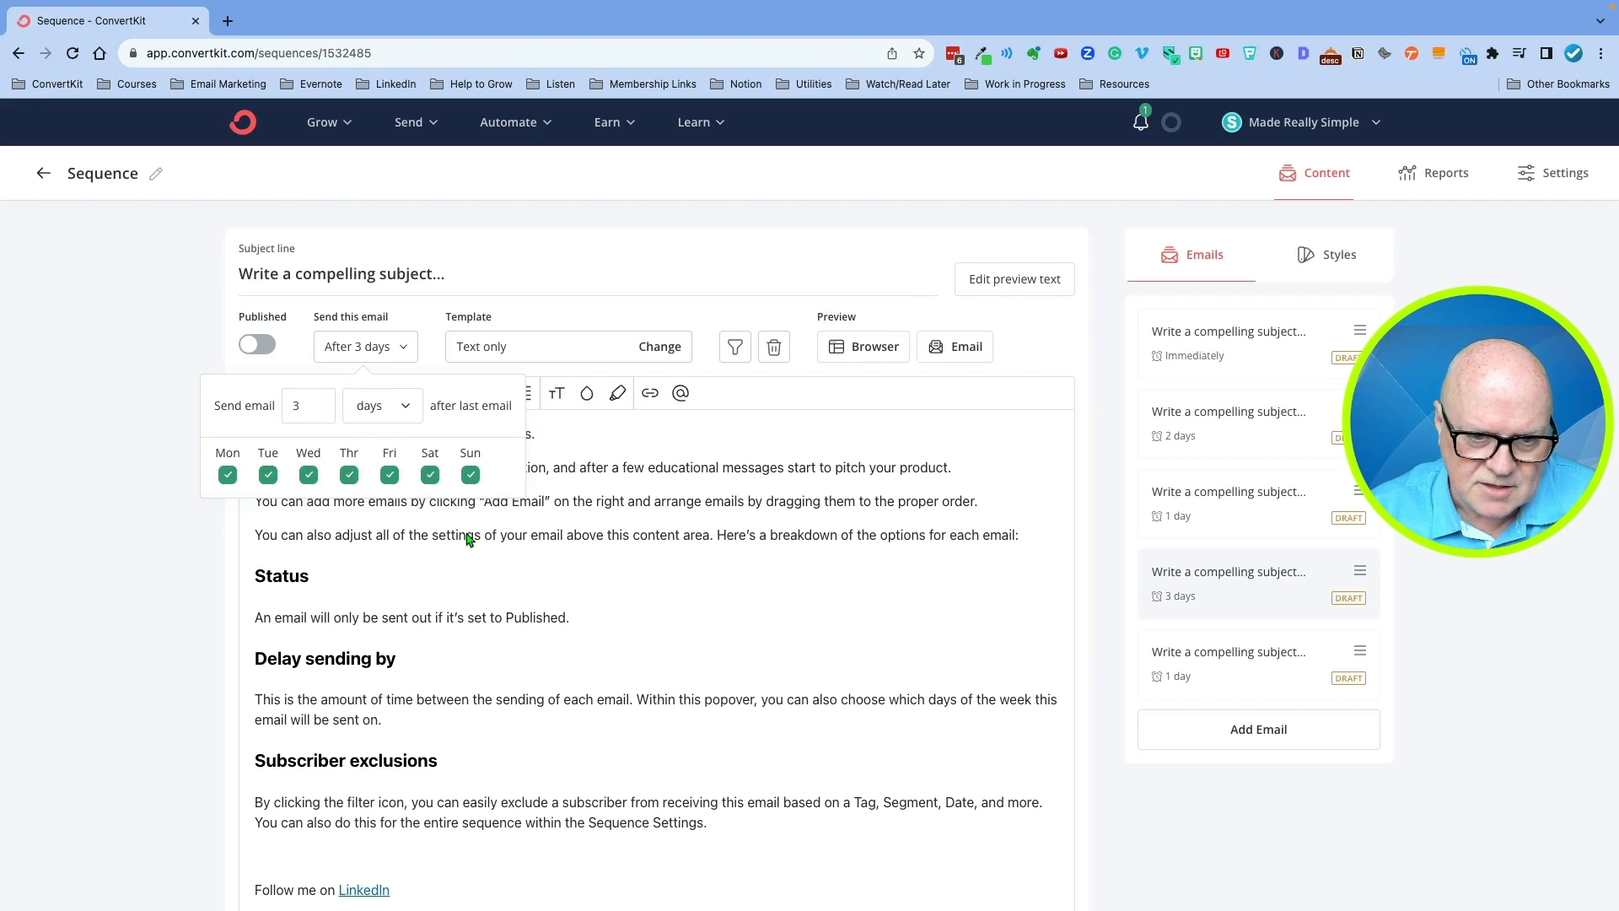
{"action": "left_click", "coordinate": [469, 534]}
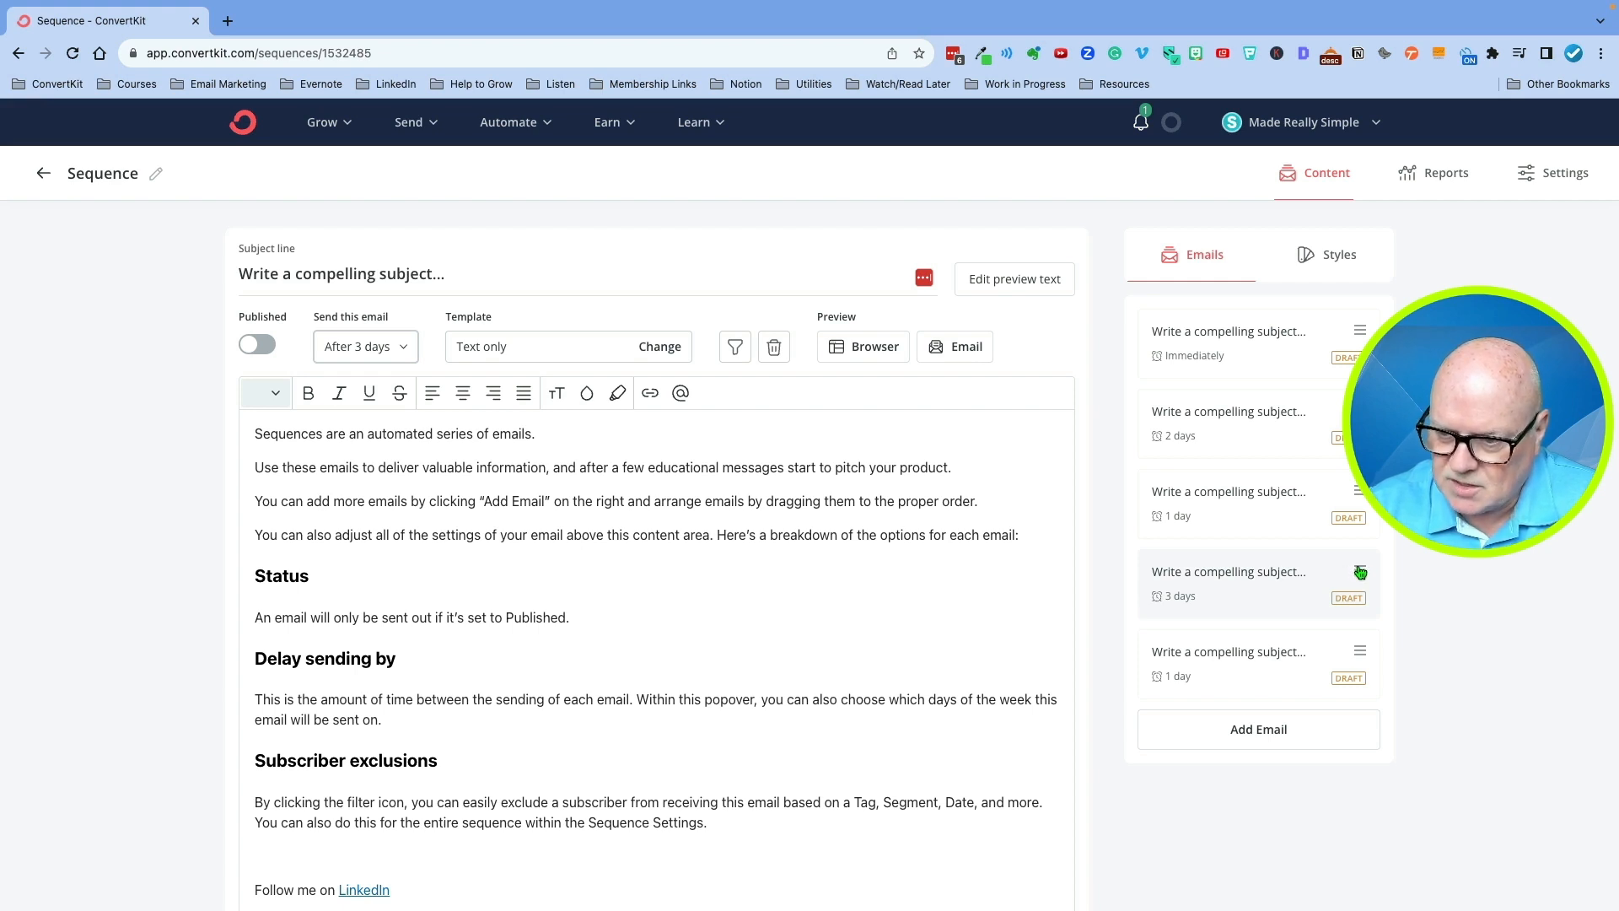
{"action": "left_click_drag", "start_coordinate": [1360, 571], "coordinate": [1320, 537]}
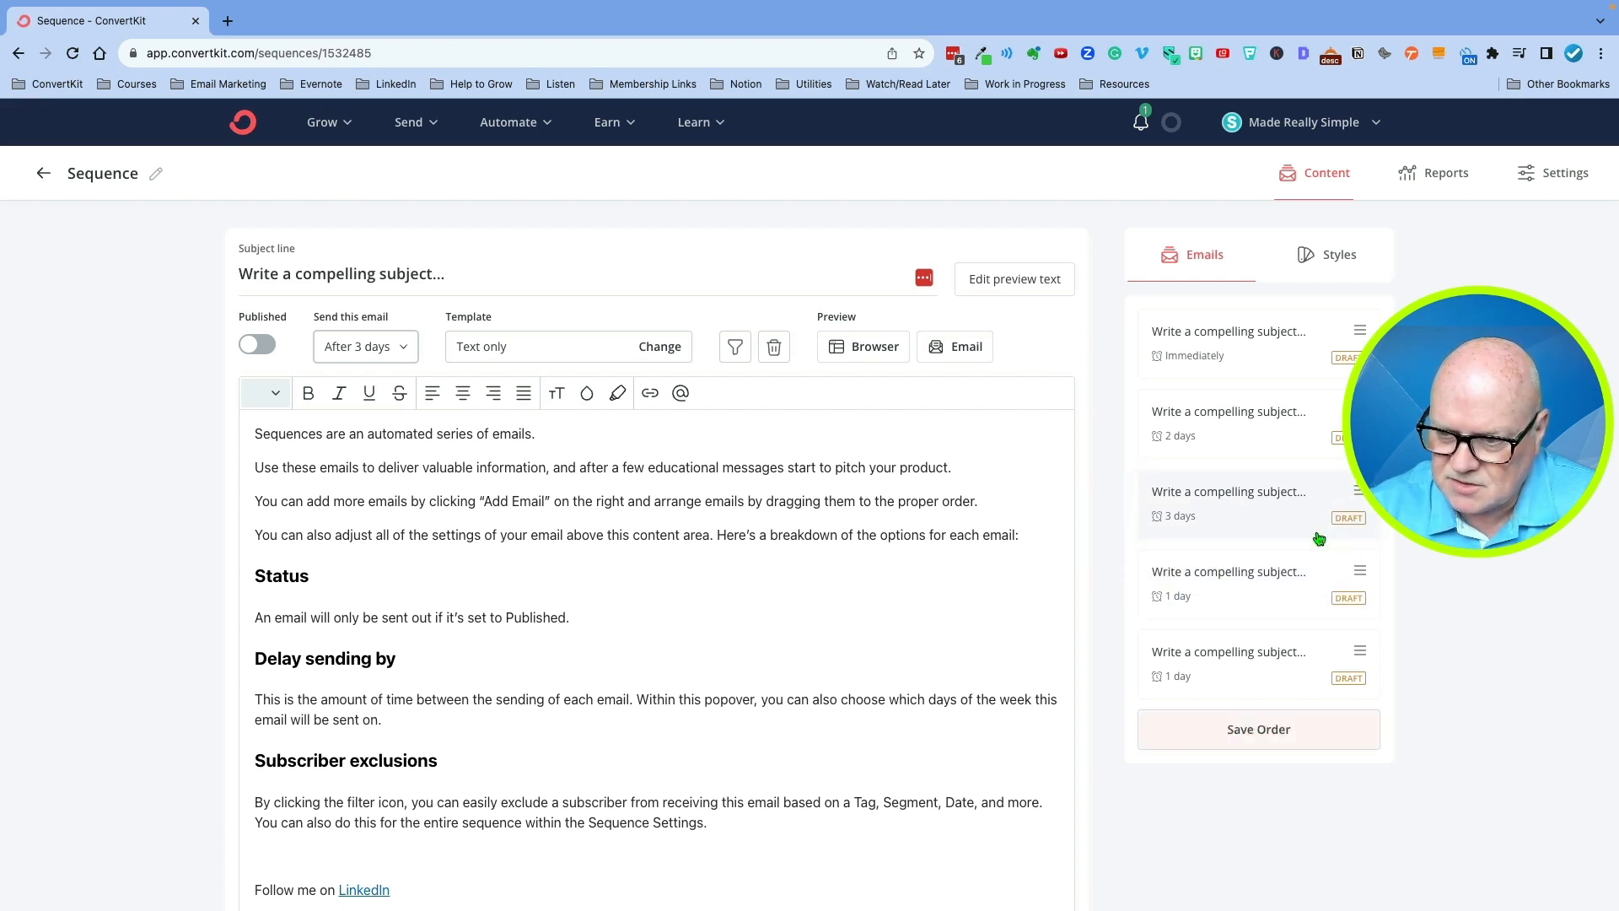
{"action": "left_click", "coordinate": [1251, 736]}
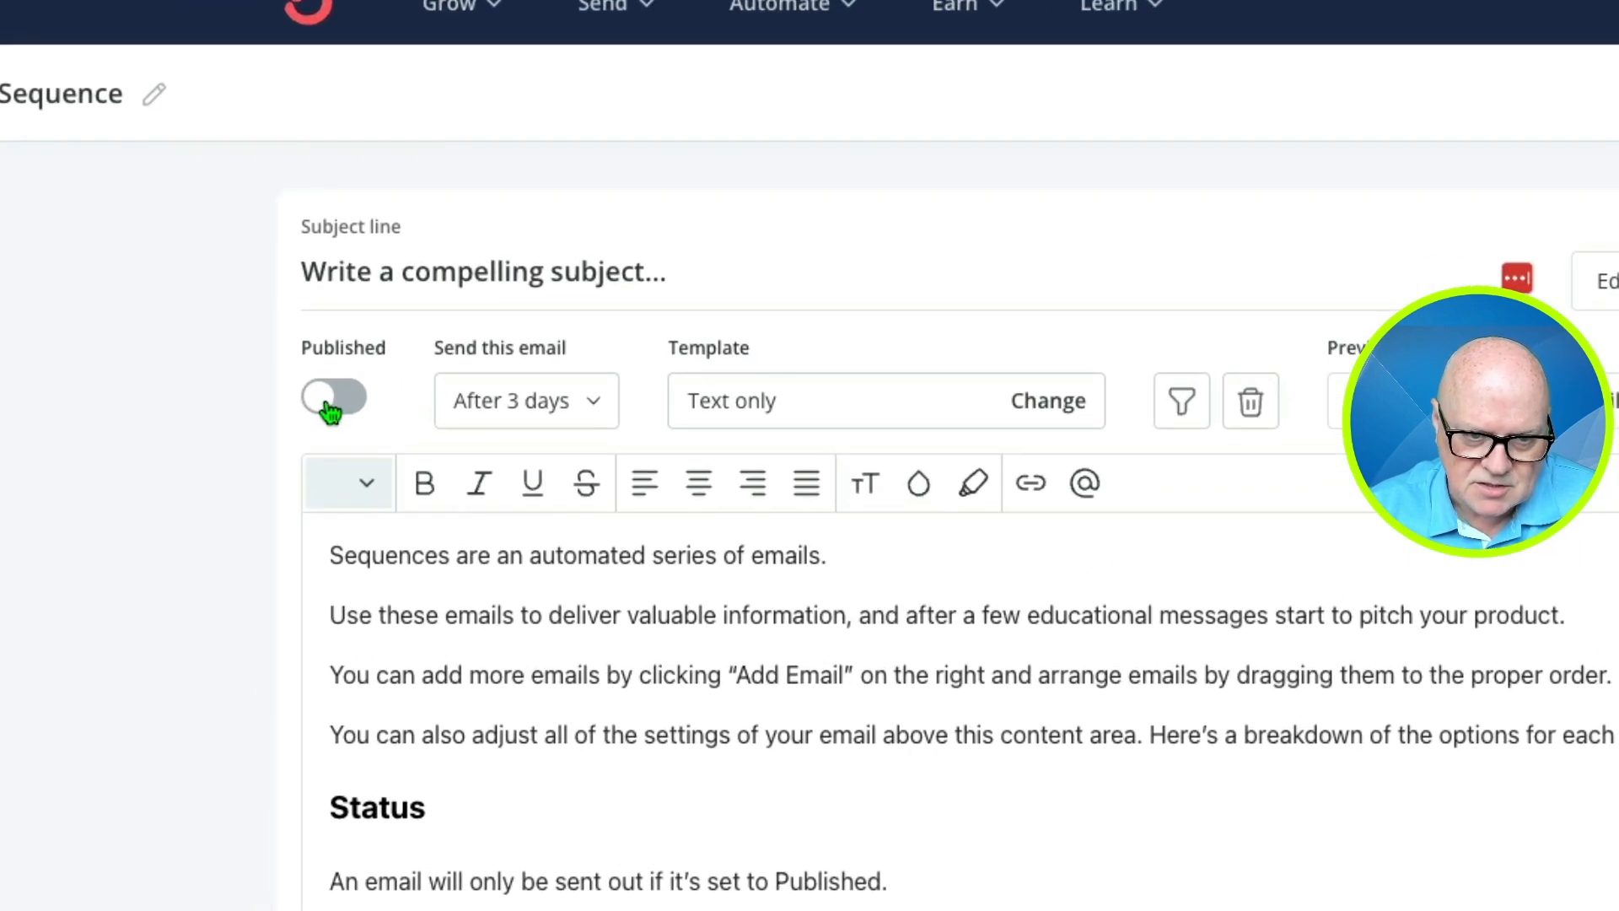
Publish the third email in the sequence and switch it back to unpublished.
{"action": "left_click", "coordinate": [335, 403]}
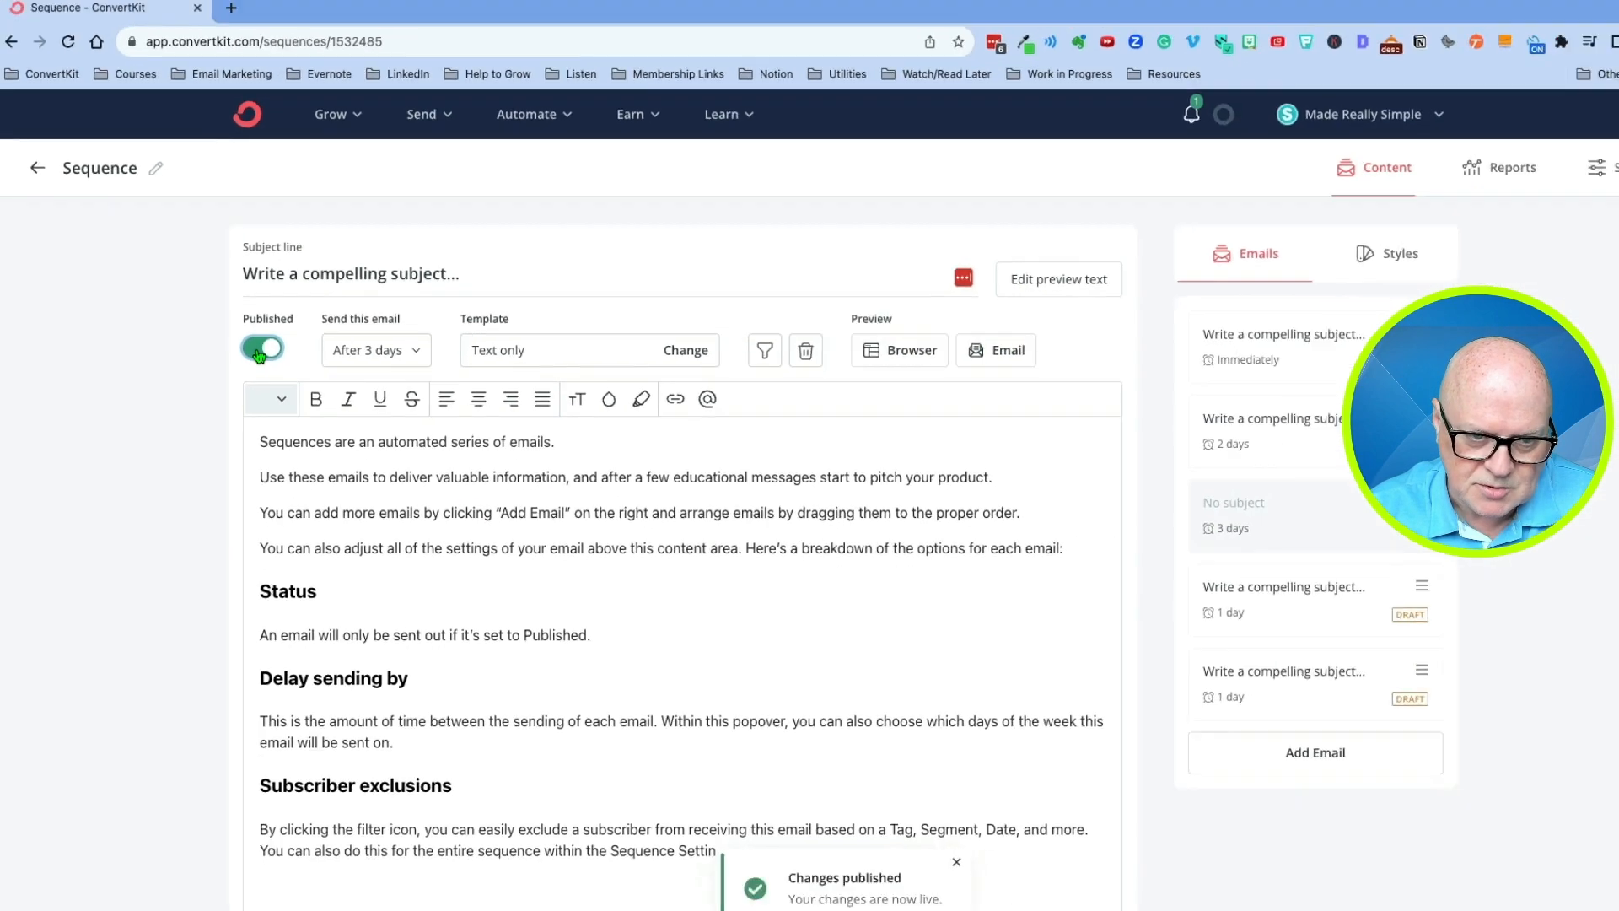
{"action": "left_click", "coordinate": [256, 346]}
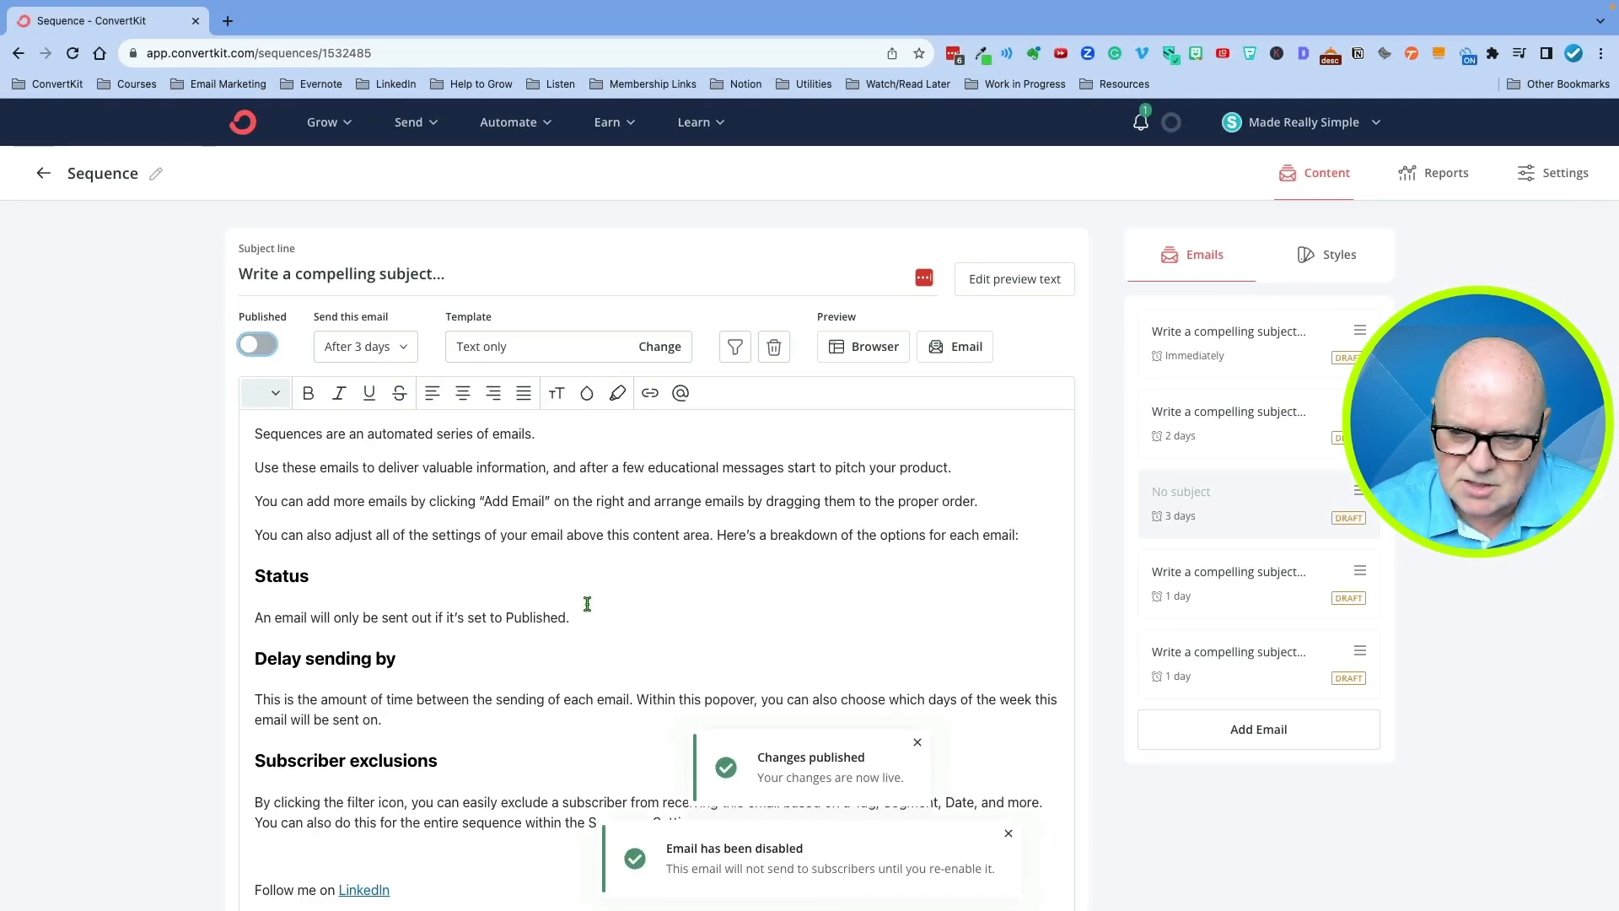
{"action": "left_click", "coordinate": [753, 552]}
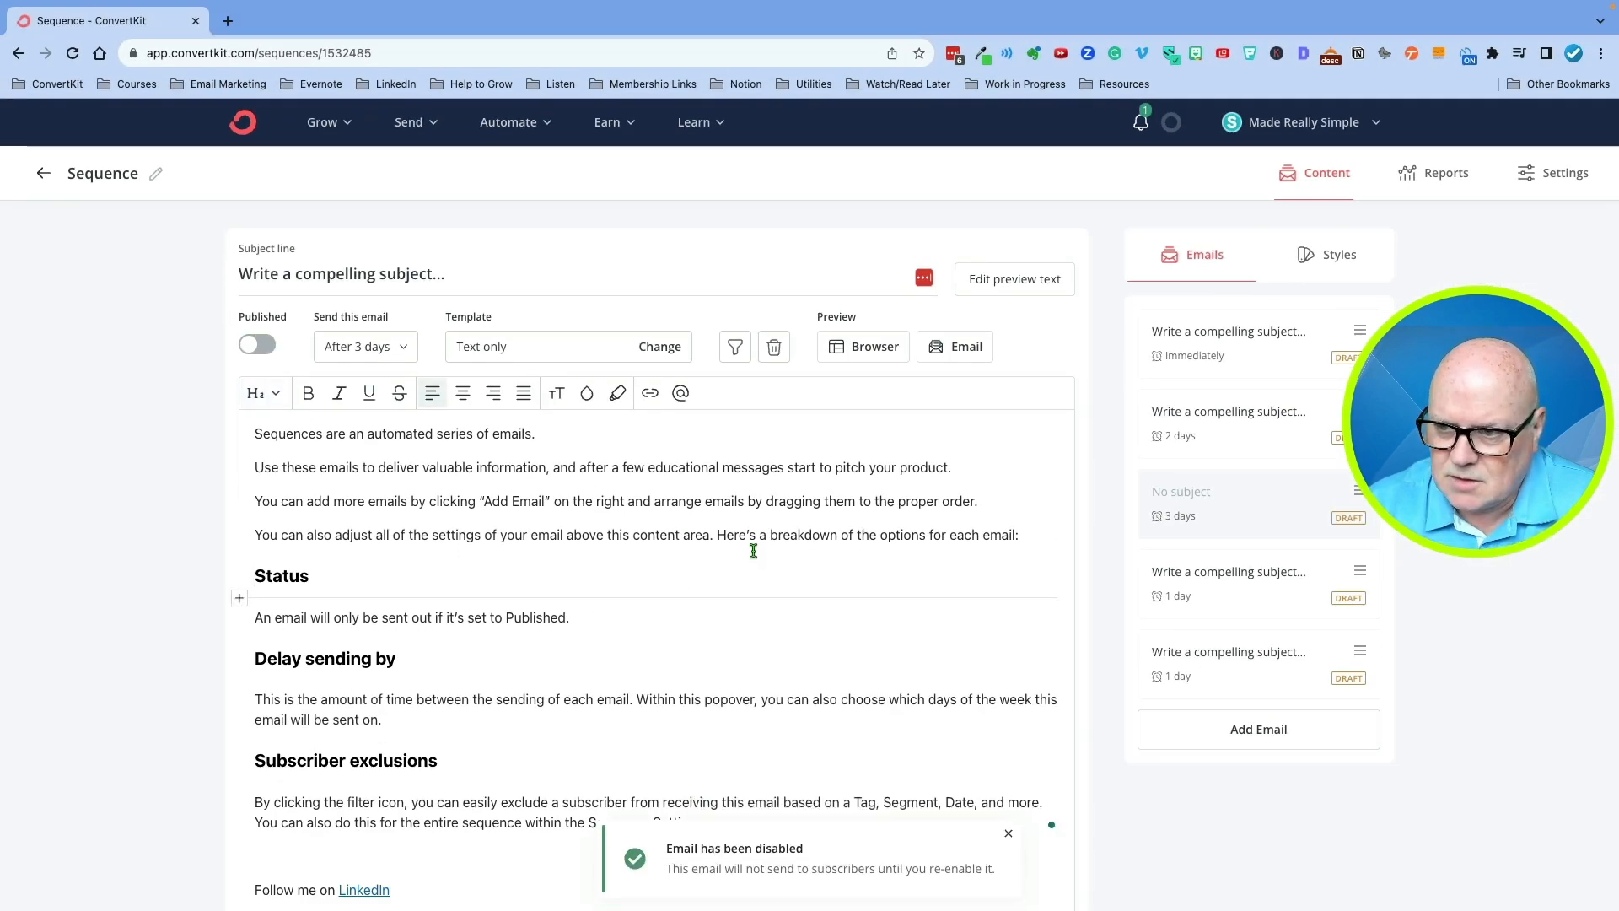
Show the style settings for the third email in the sequence and delete its placeholder body text above the LinkedIn footer.
{"action": "left_click", "coordinate": [862, 453]}
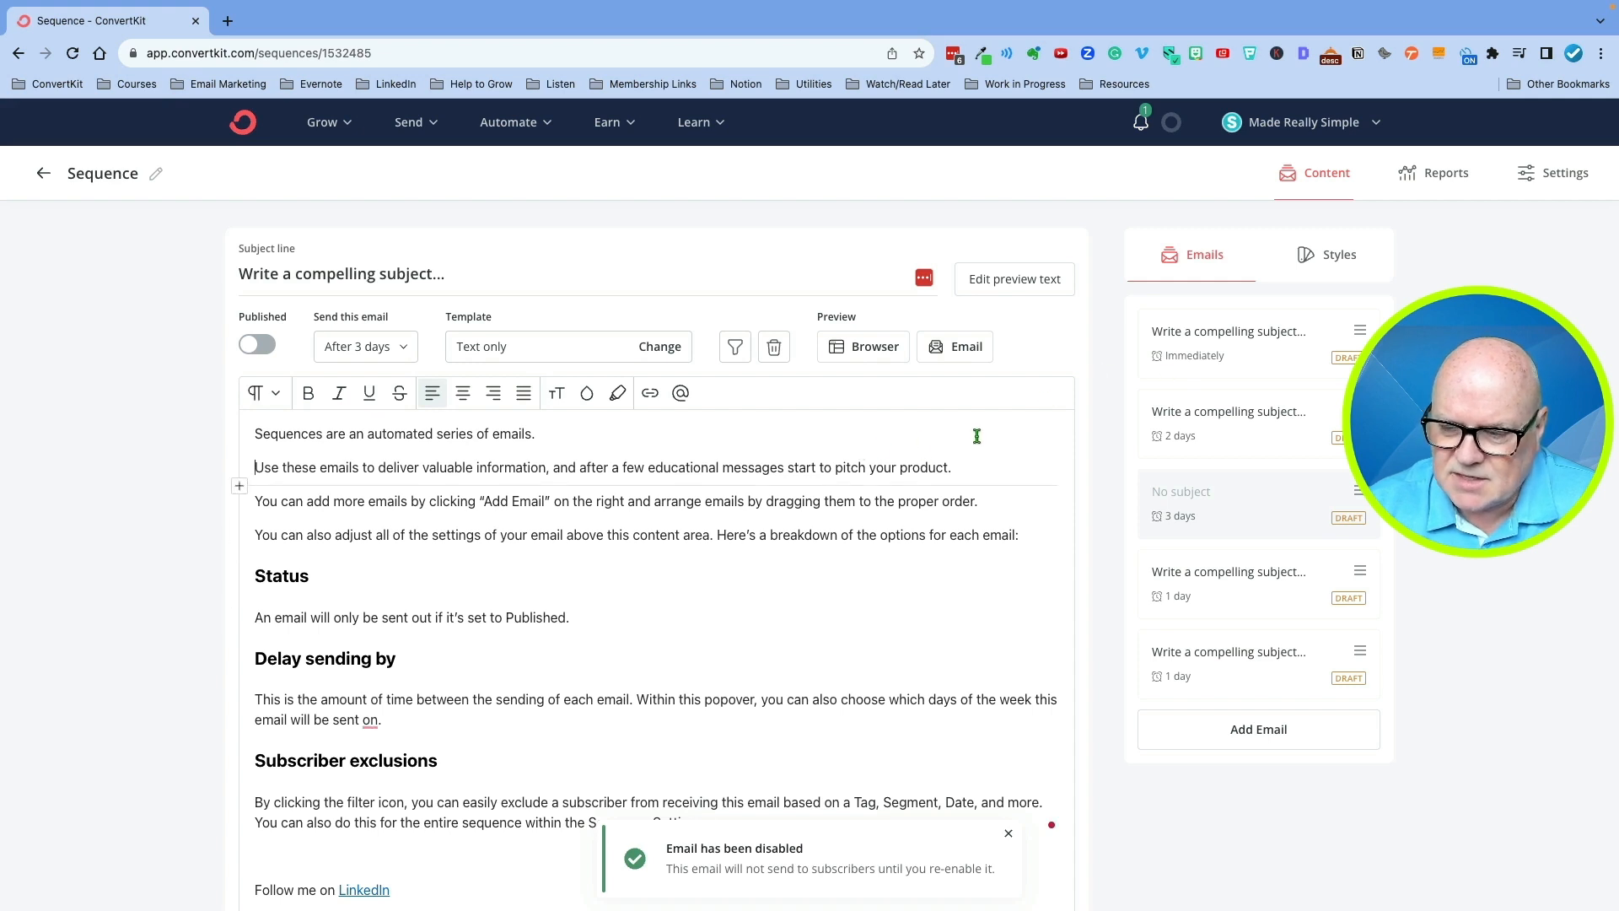
{"action": "left_click", "coordinate": [1294, 264]}
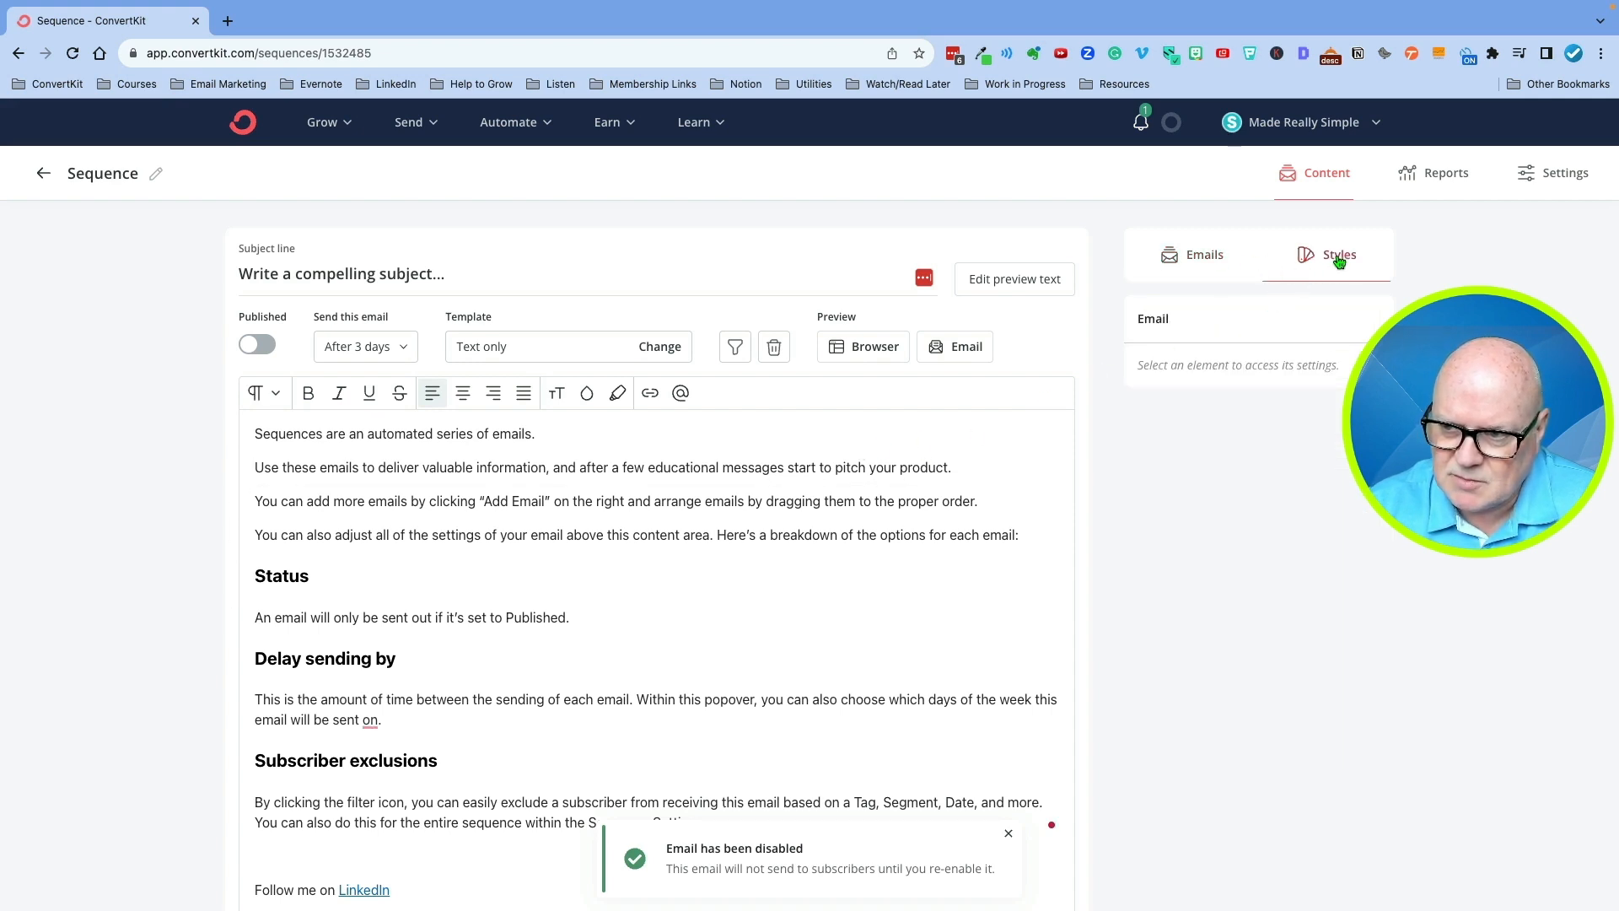
{"action": "left_click", "coordinate": [612, 599]}
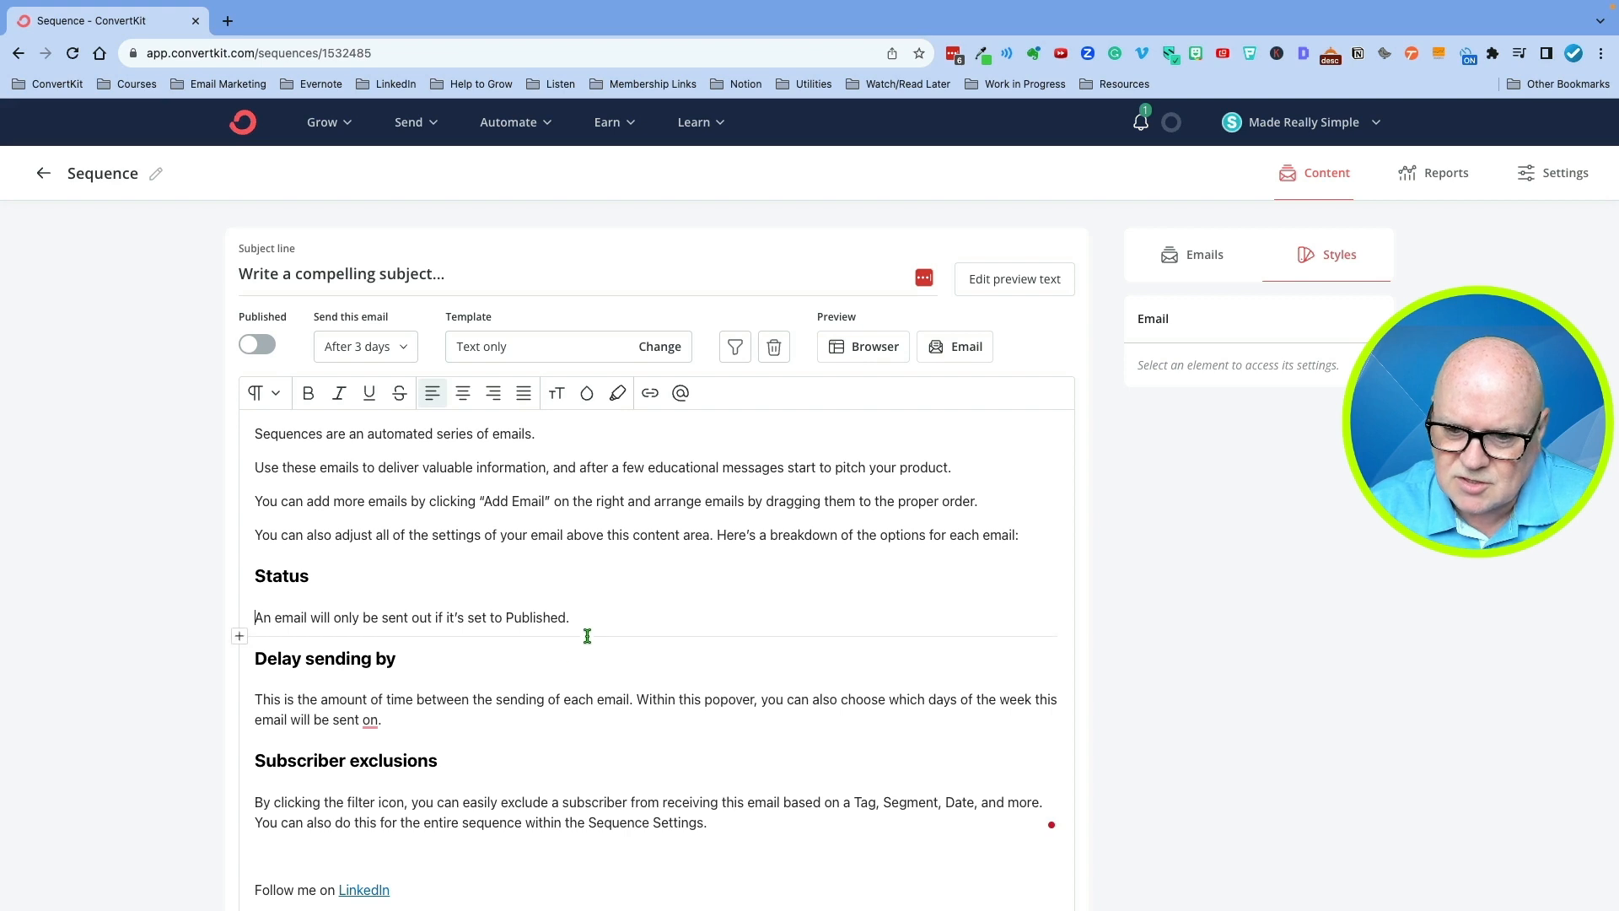
{"action": "left_click_drag", "start_coordinate": [246, 441], "coordinate": [737, 821]}
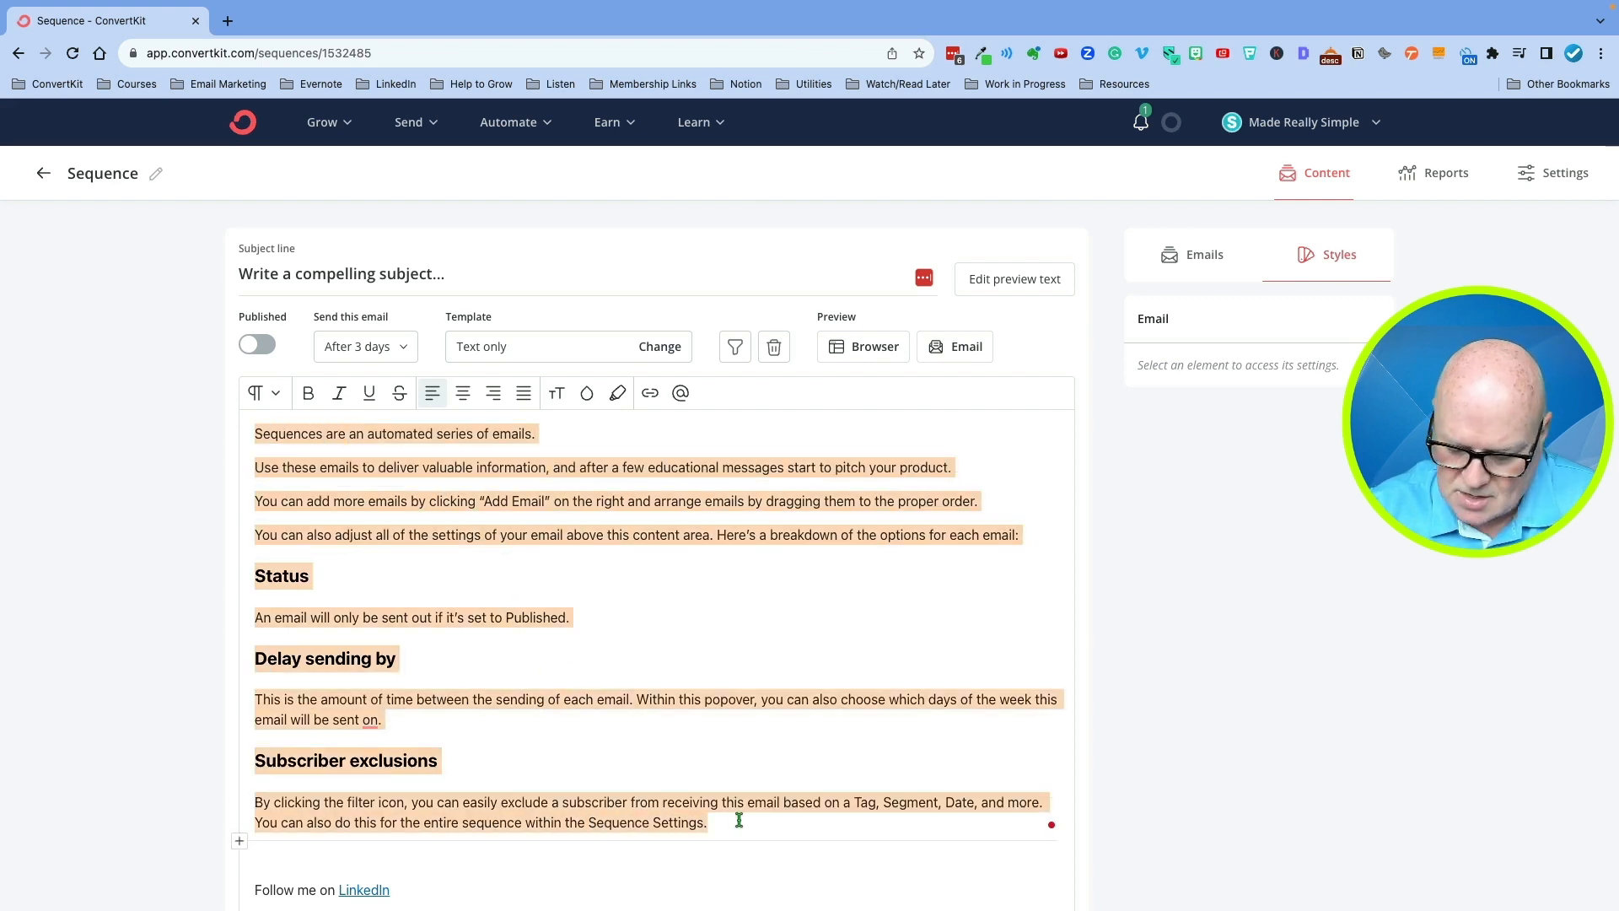
{"action": "key", "text": "BackSpace"}
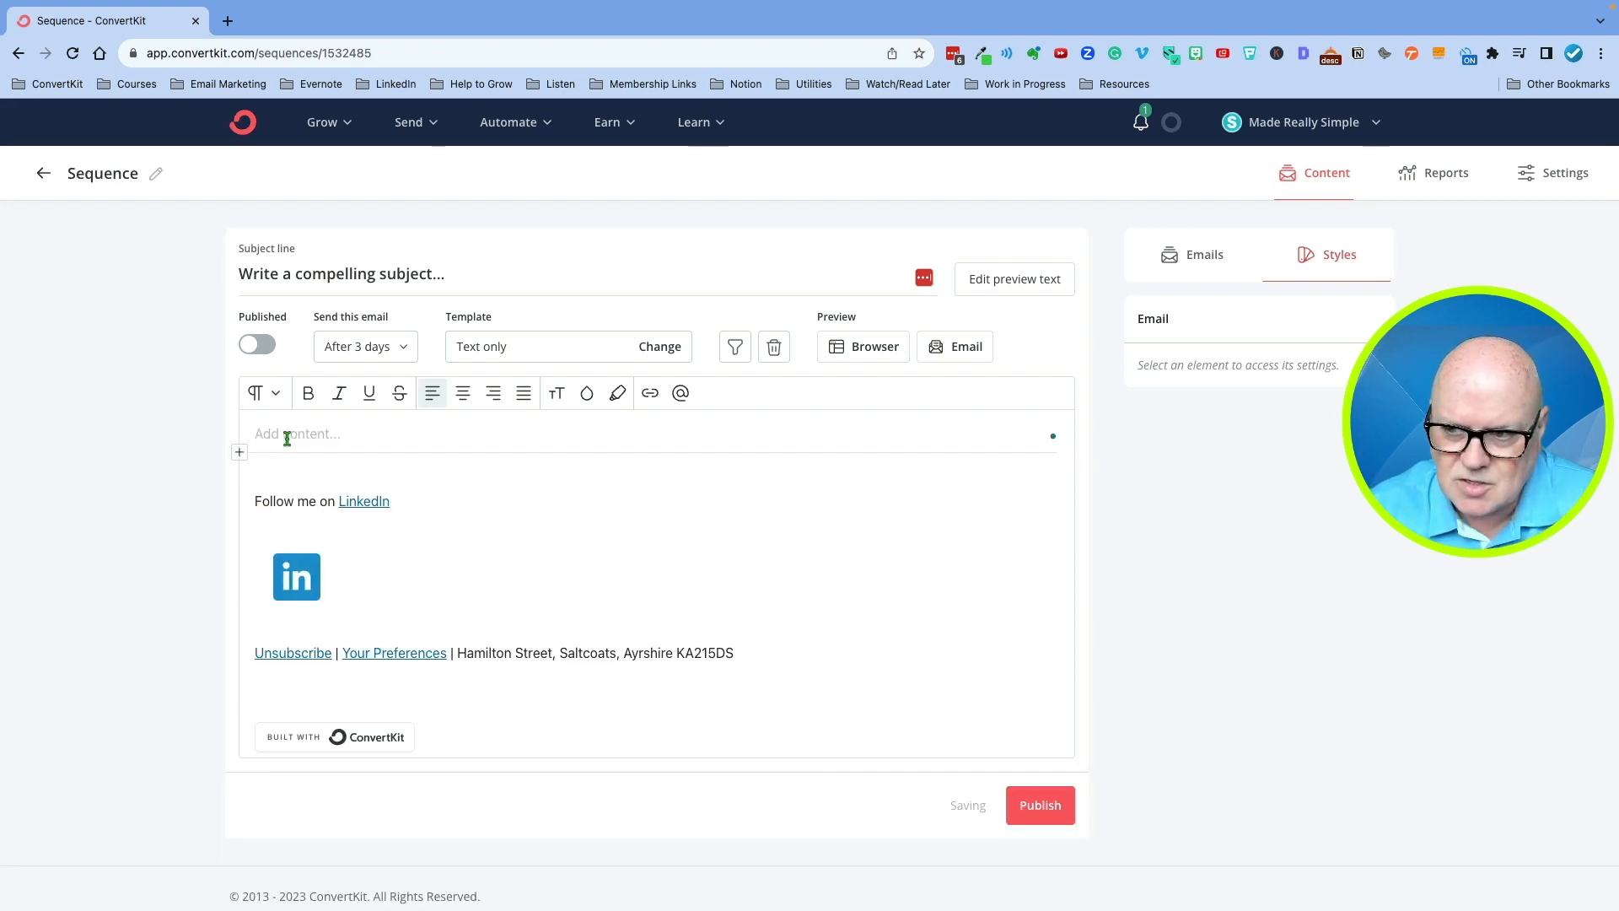
Insert the recently uploaded photo of the man in a cap and sunglasses into the empty email body.
{"action": "scroll", "coordinate": [285, 437], "scroll_direction": "down", "scroll_amount": 1}
{"action": "left_click", "coordinate": [238, 448]}
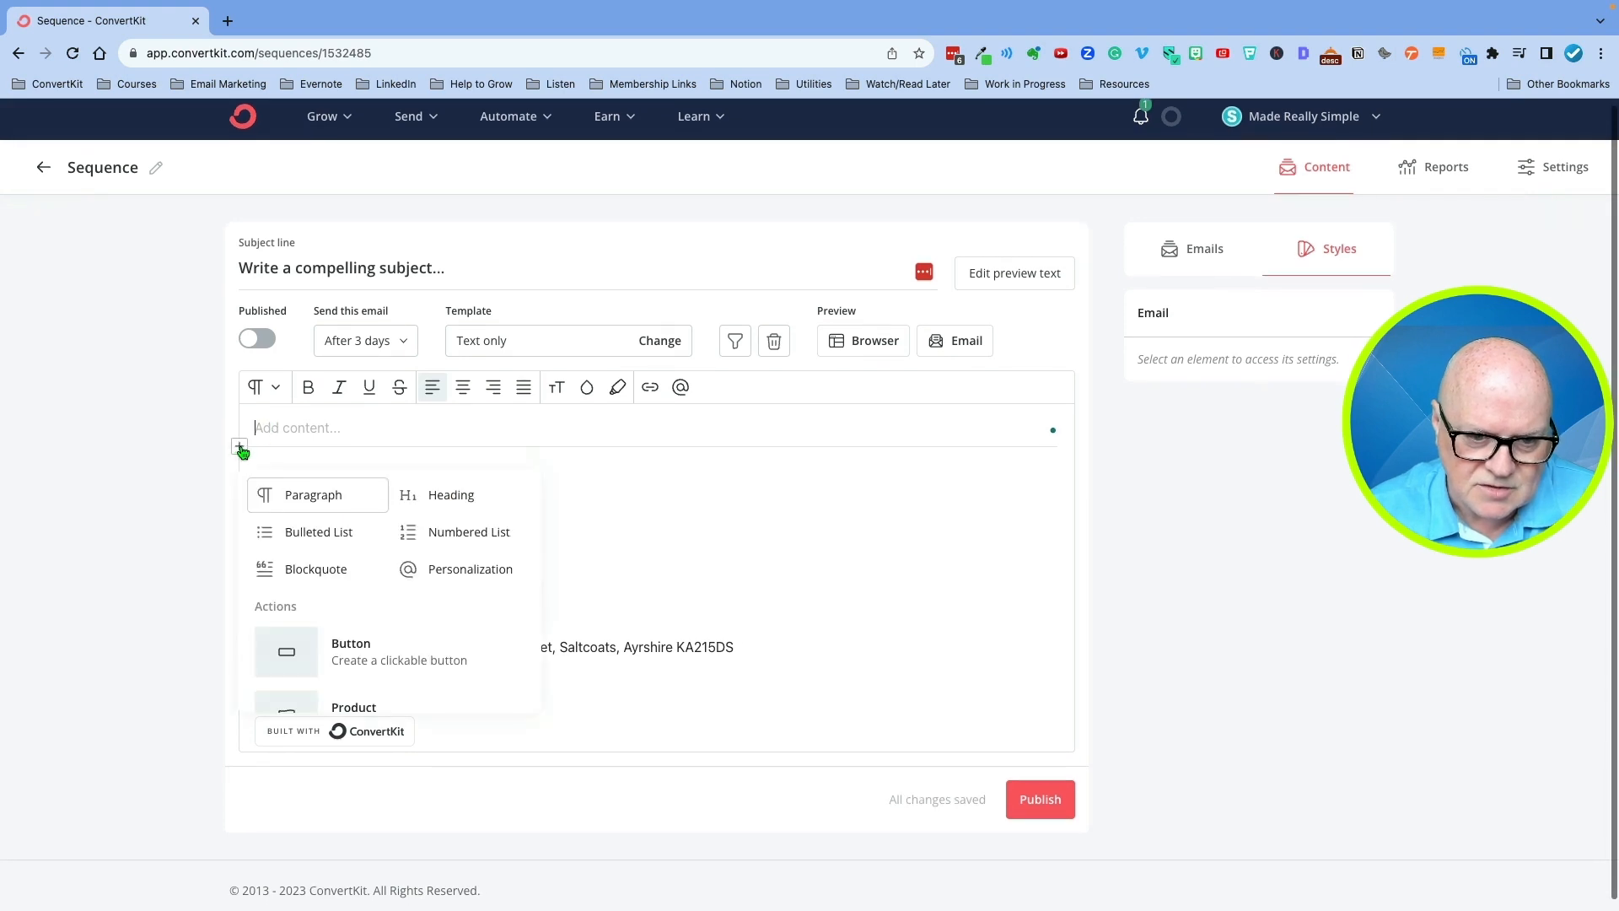
{"action": "scroll", "coordinate": [287, 656], "scroll_direction": "down", "scroll_amount": 5}
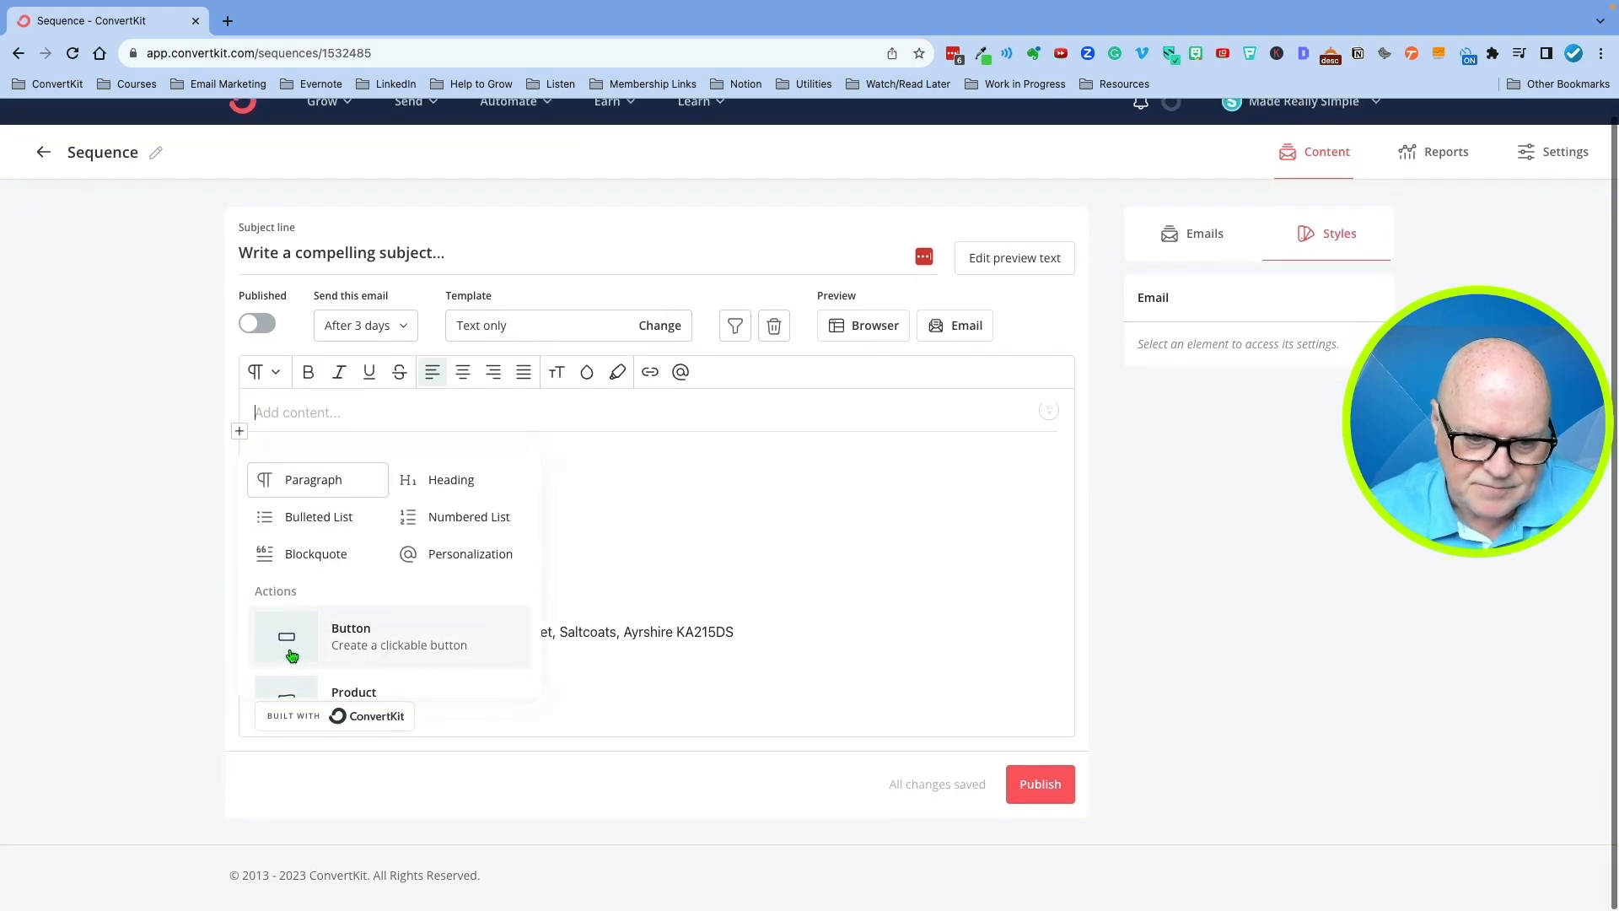
{"action": "scroll", "coordinate": [290, 601], "scroll_direction": "down", "scroll_amount": 3}
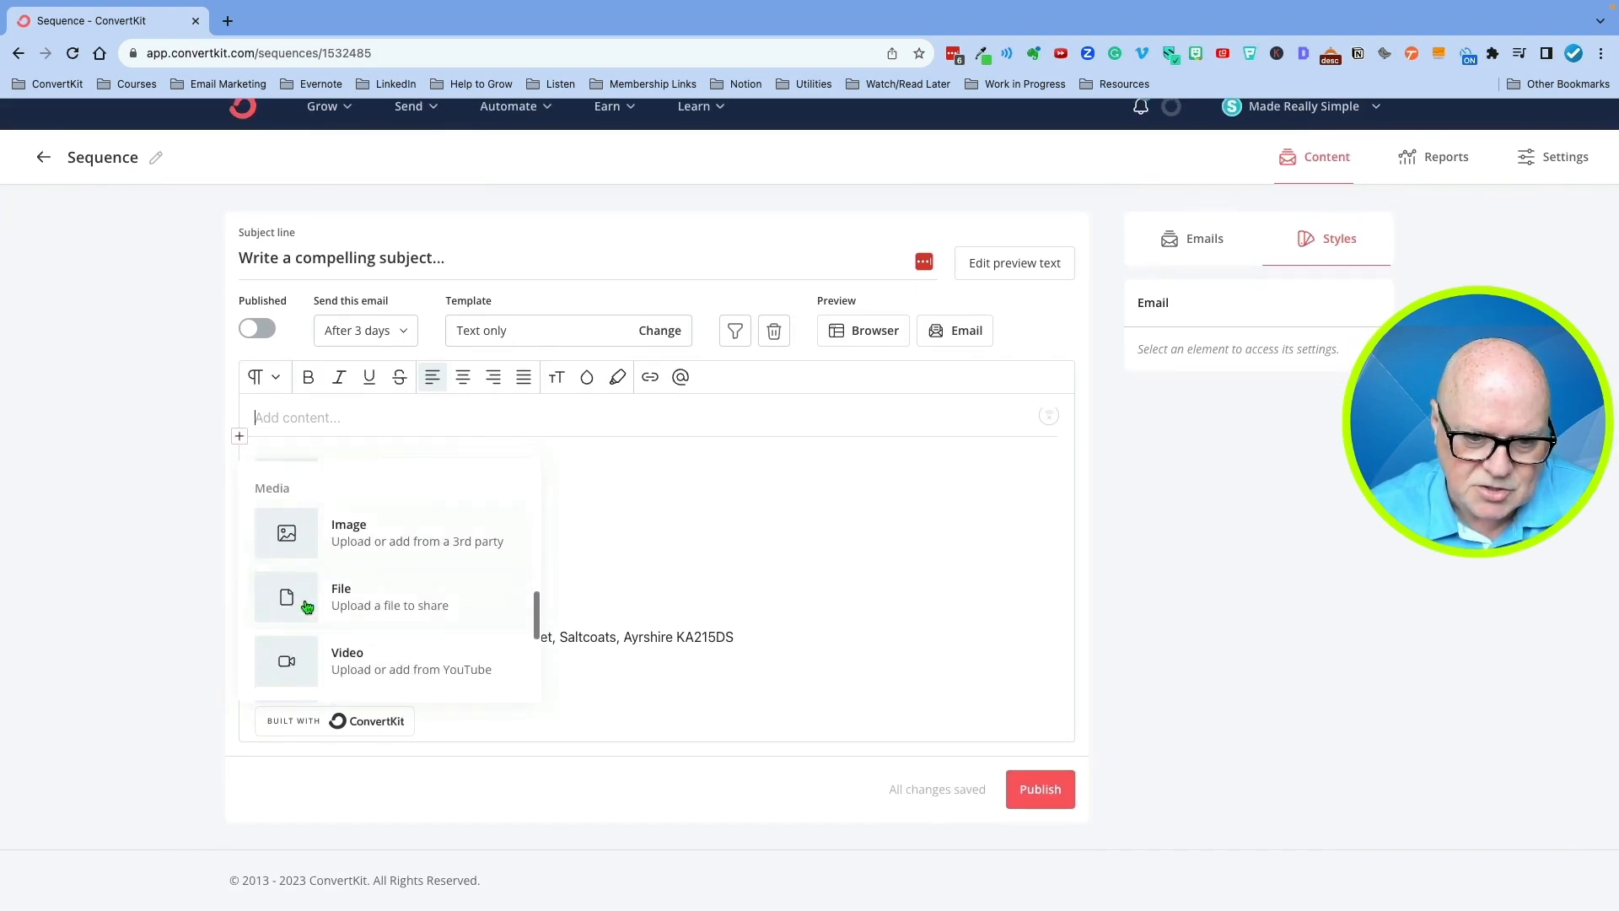
{"action": "left_click", "coordinate": [285, 483]}
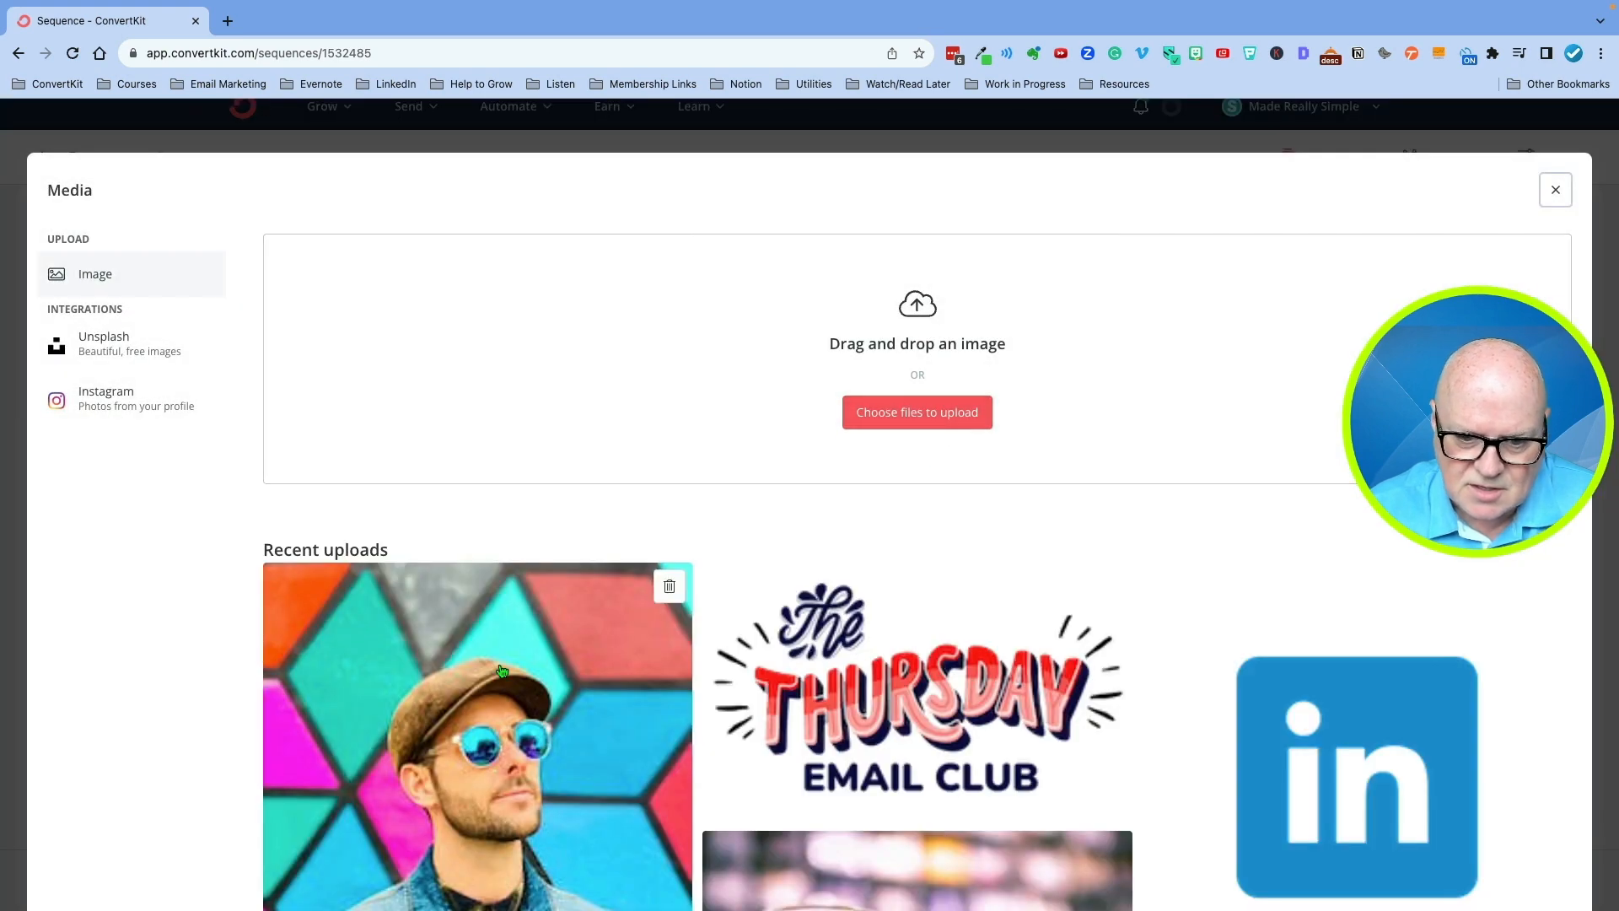
{"action": "left_click", "coordinate": [477, 717]}
{"action": "scroll", "coordinate": [1004, 629], "scroll_direction": "up", "scroll_amount": 10}
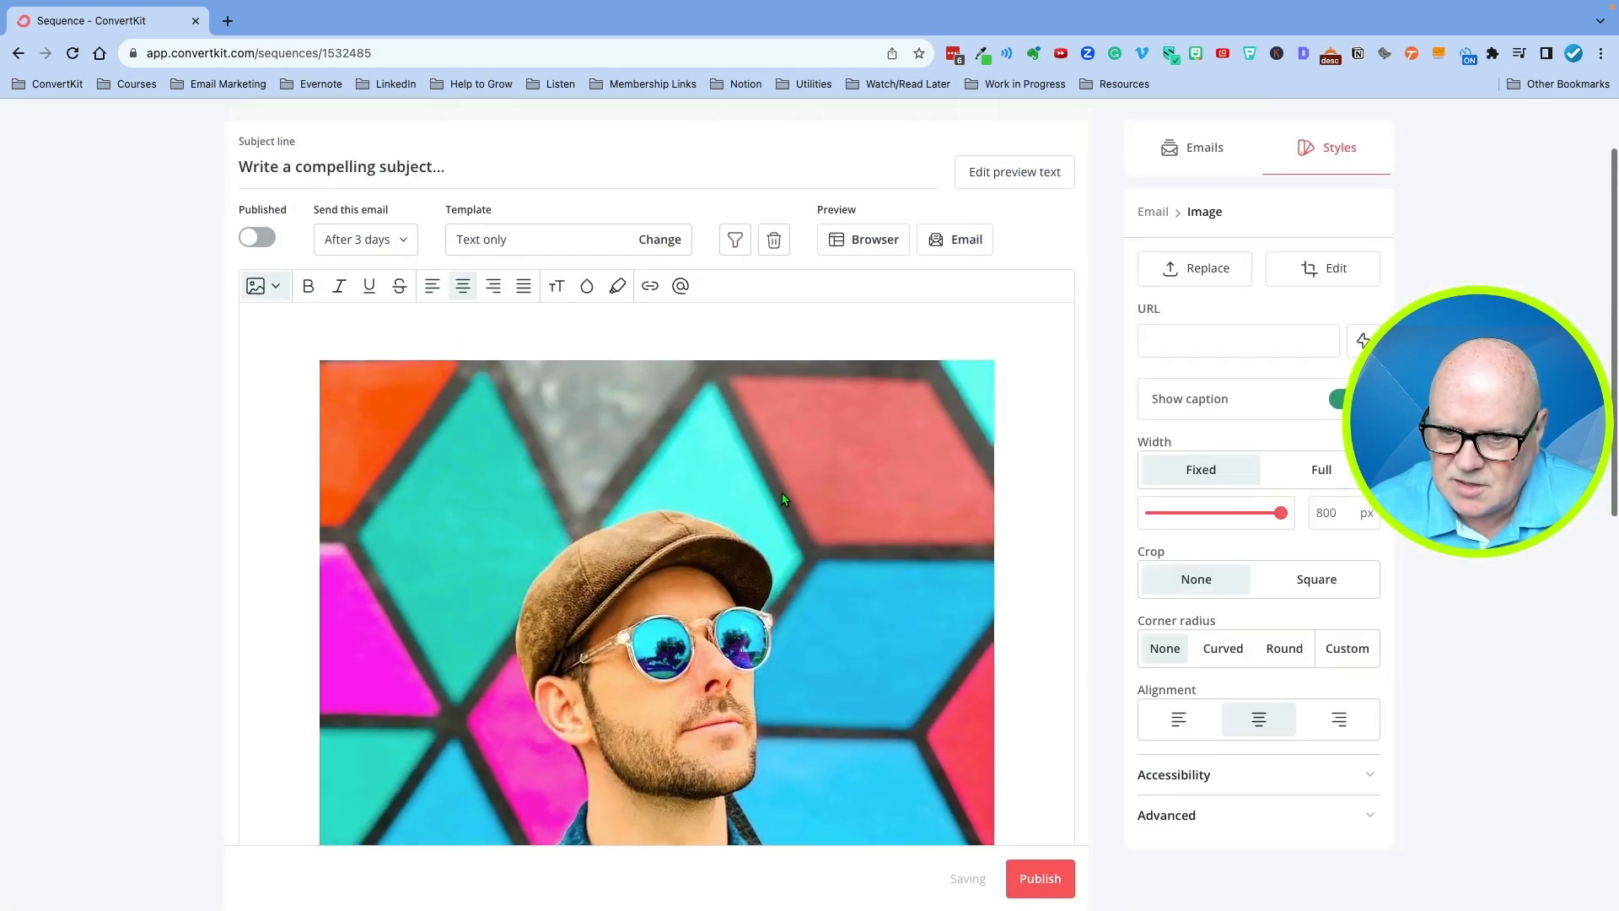
Reduce the inserted photo's fixed width to 468 px and align it left.
{"action": "scroll", "coordinate": [1264, 296], "scroll_direction": "down", "scroll_amount": 1}
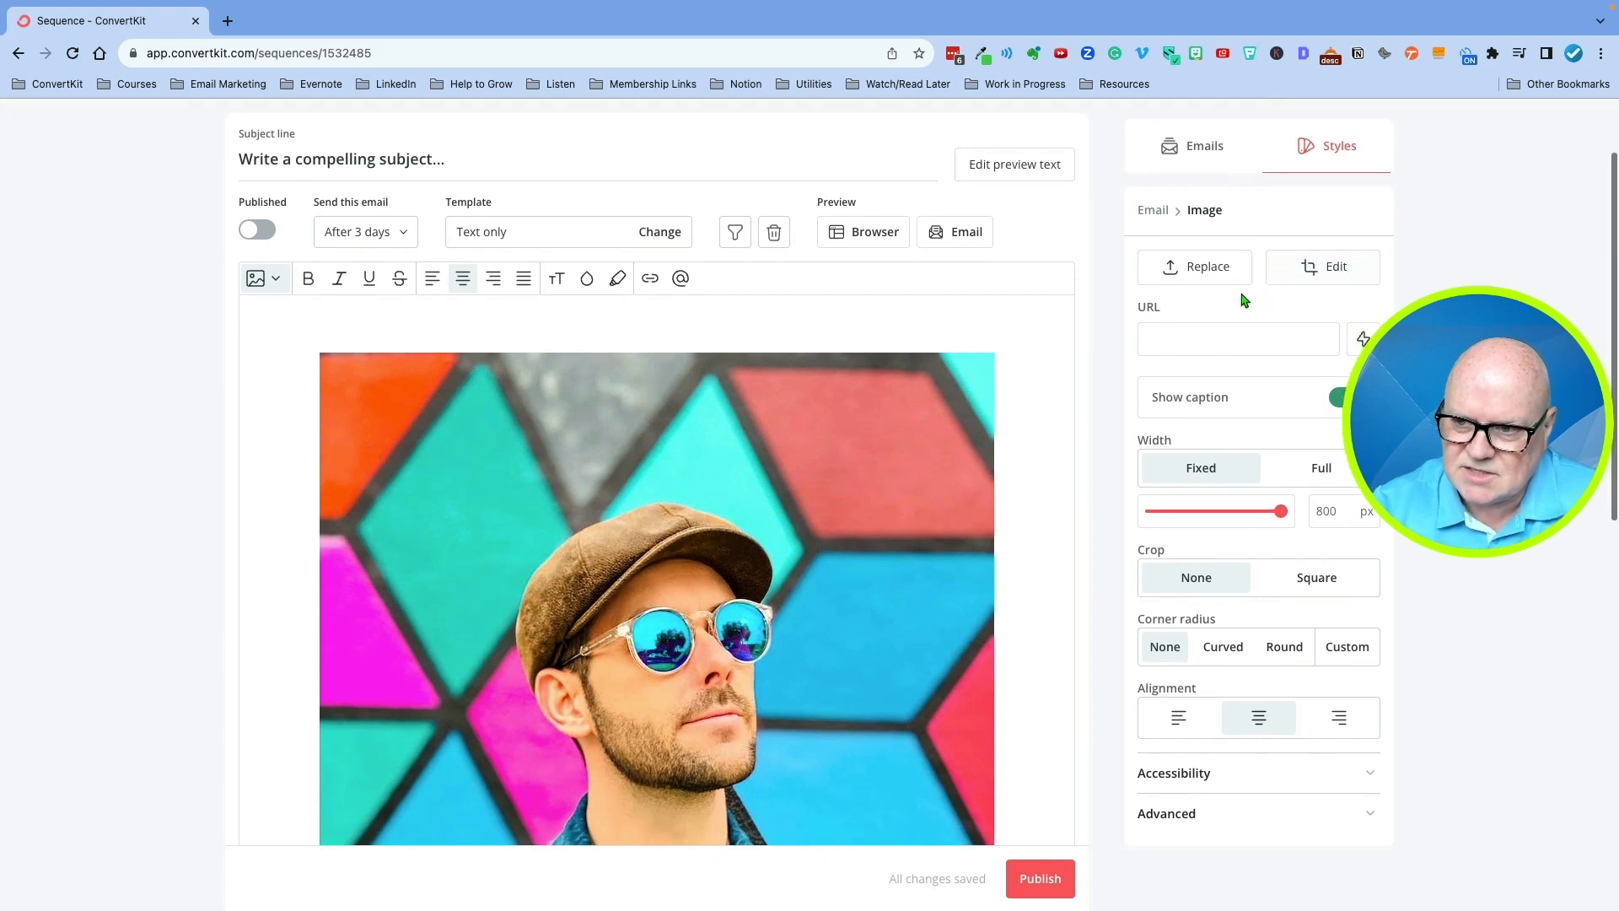
{"action": "scroll", "coordinate": [857, 514], "scroll_direction": "down", "scroll_amount": 3}
{"action": "scroll", "coordinate": [856, 513], "scroll_direction": "up", "scroll_amount": 1}
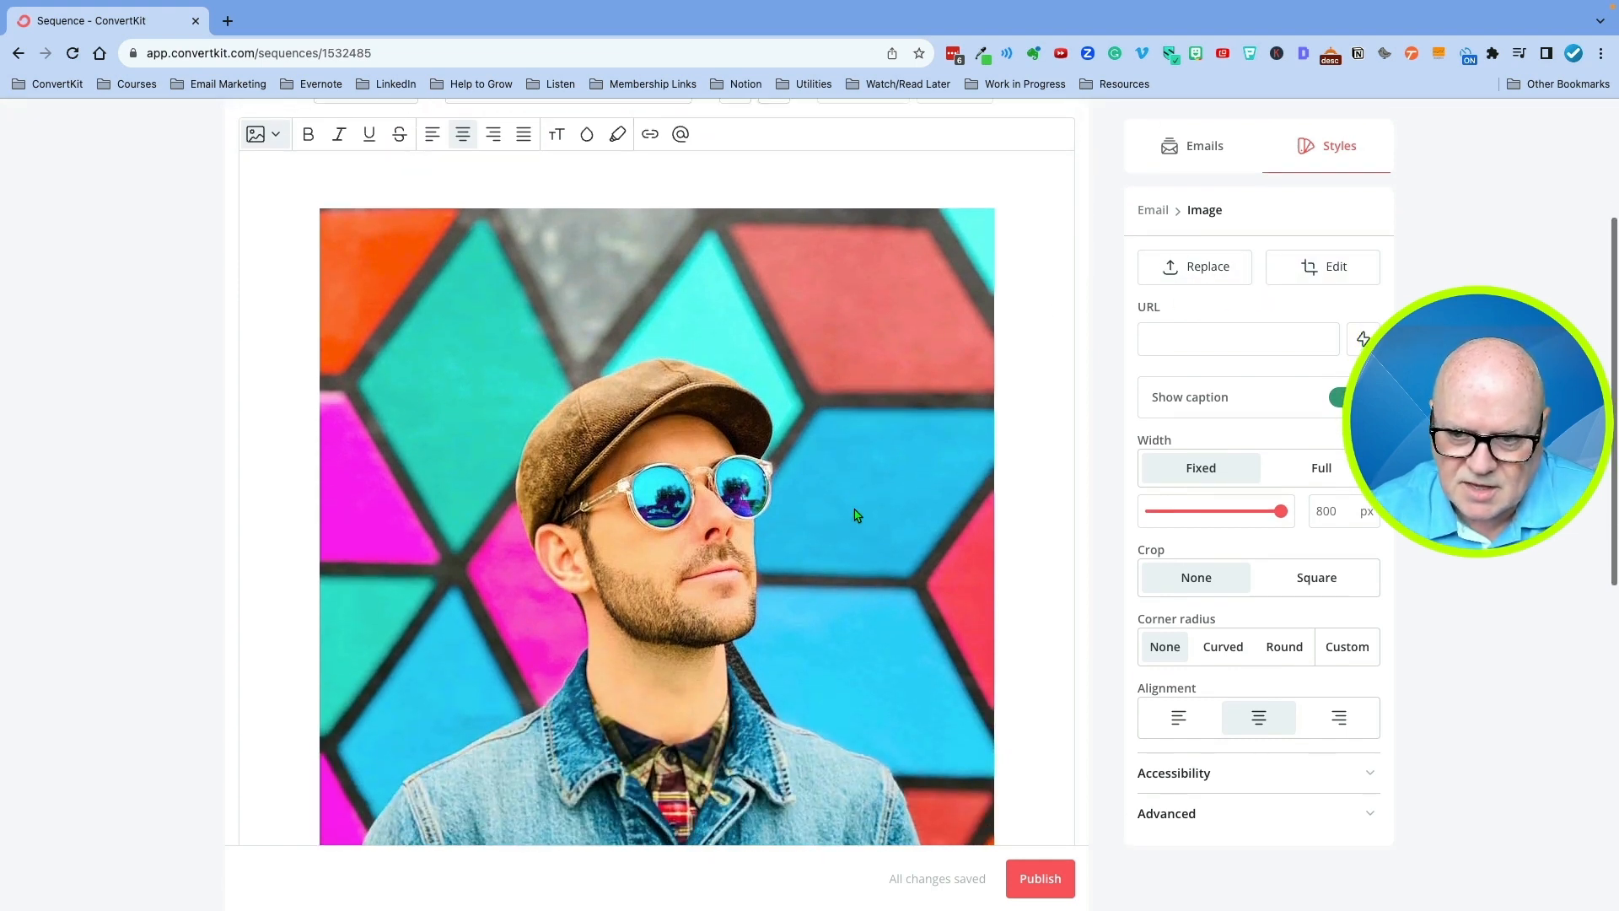
{"action": "scroll", "coordinate": [1046, 460], "scroll_direction": "up", "scroll_amount": 3}
{"action": "left_click", "coordinate": [1176, 350]}
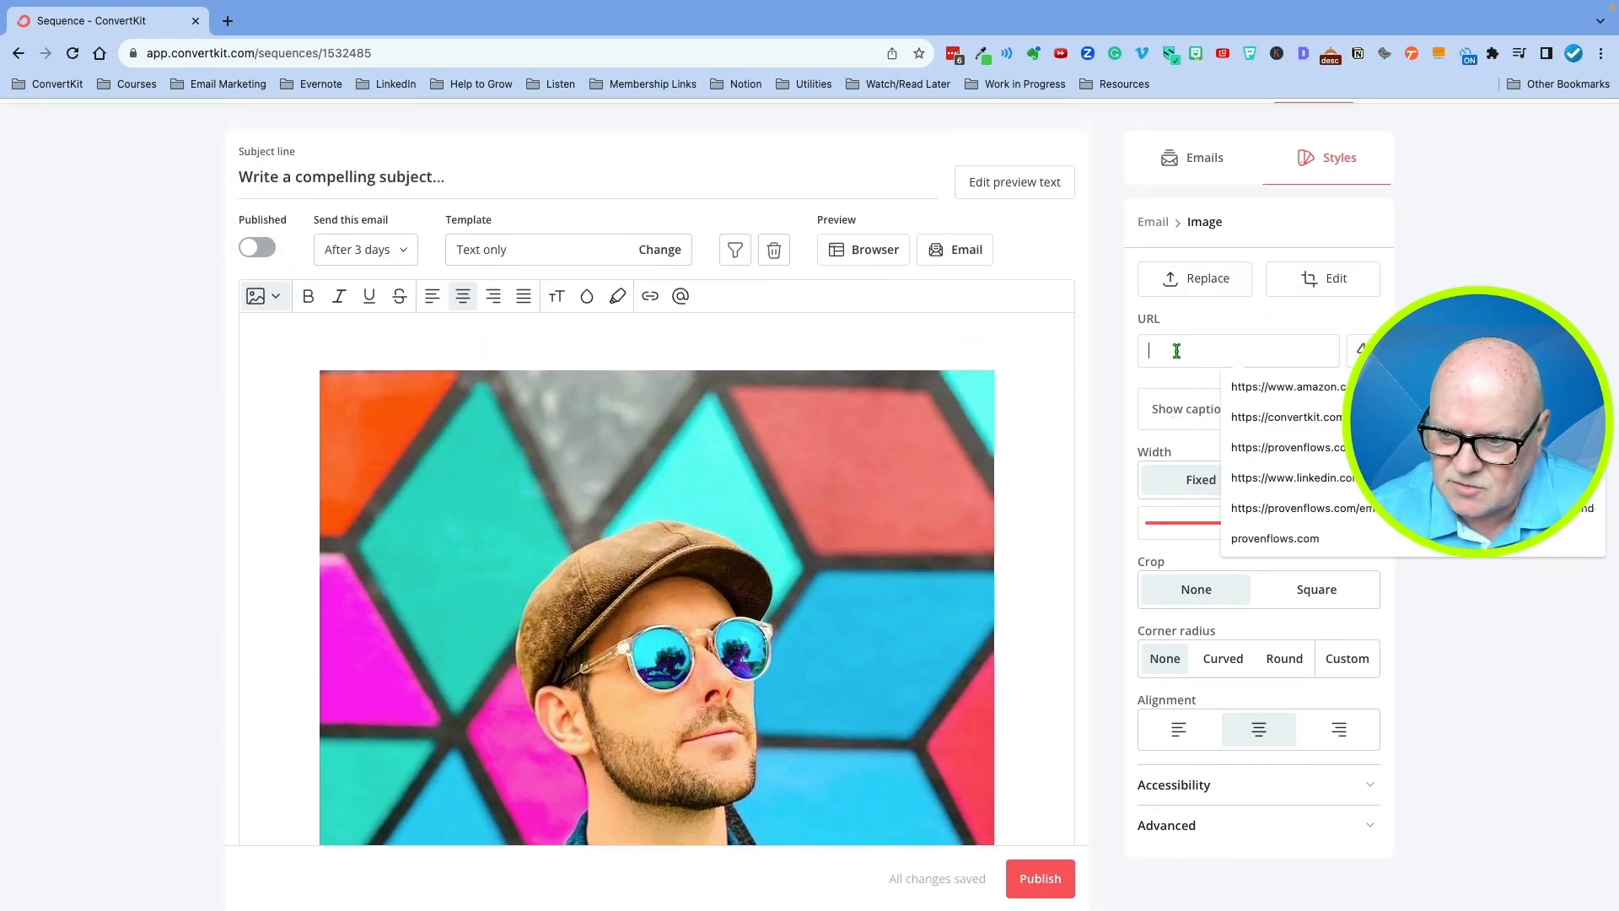
{"action": "left_click", "coordinate": [1107, 368]}
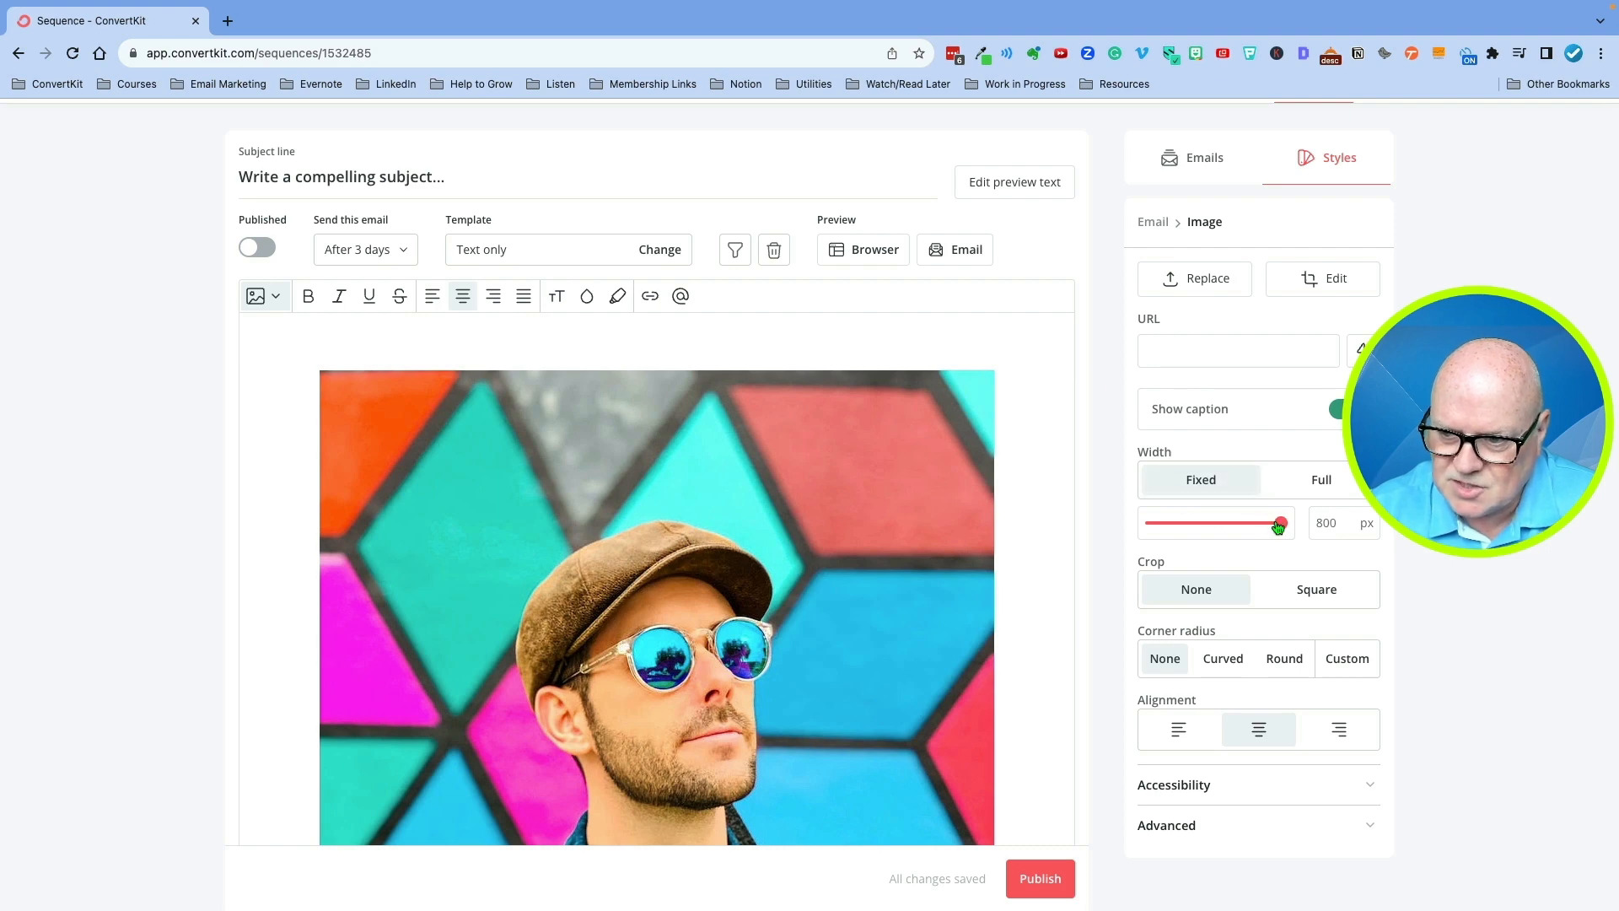
{"action": "left_click_drag", "start_coordinate": [1280, 524], "coordinate": [1227, 523]}
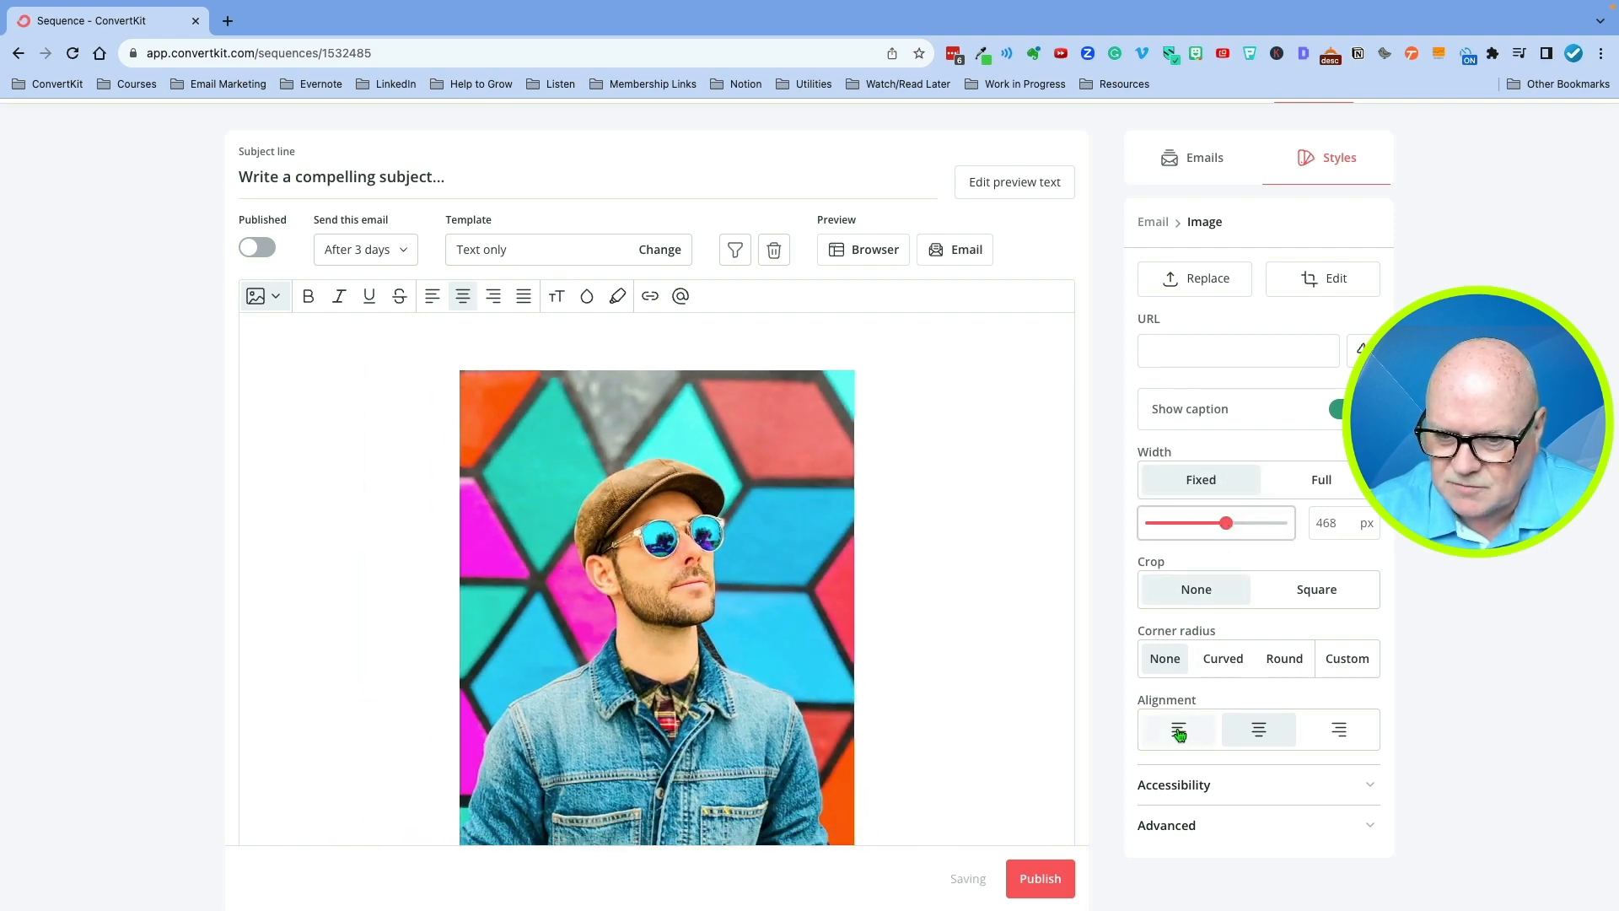
{"action": "left_click", "coordinate": [1179, 733]}
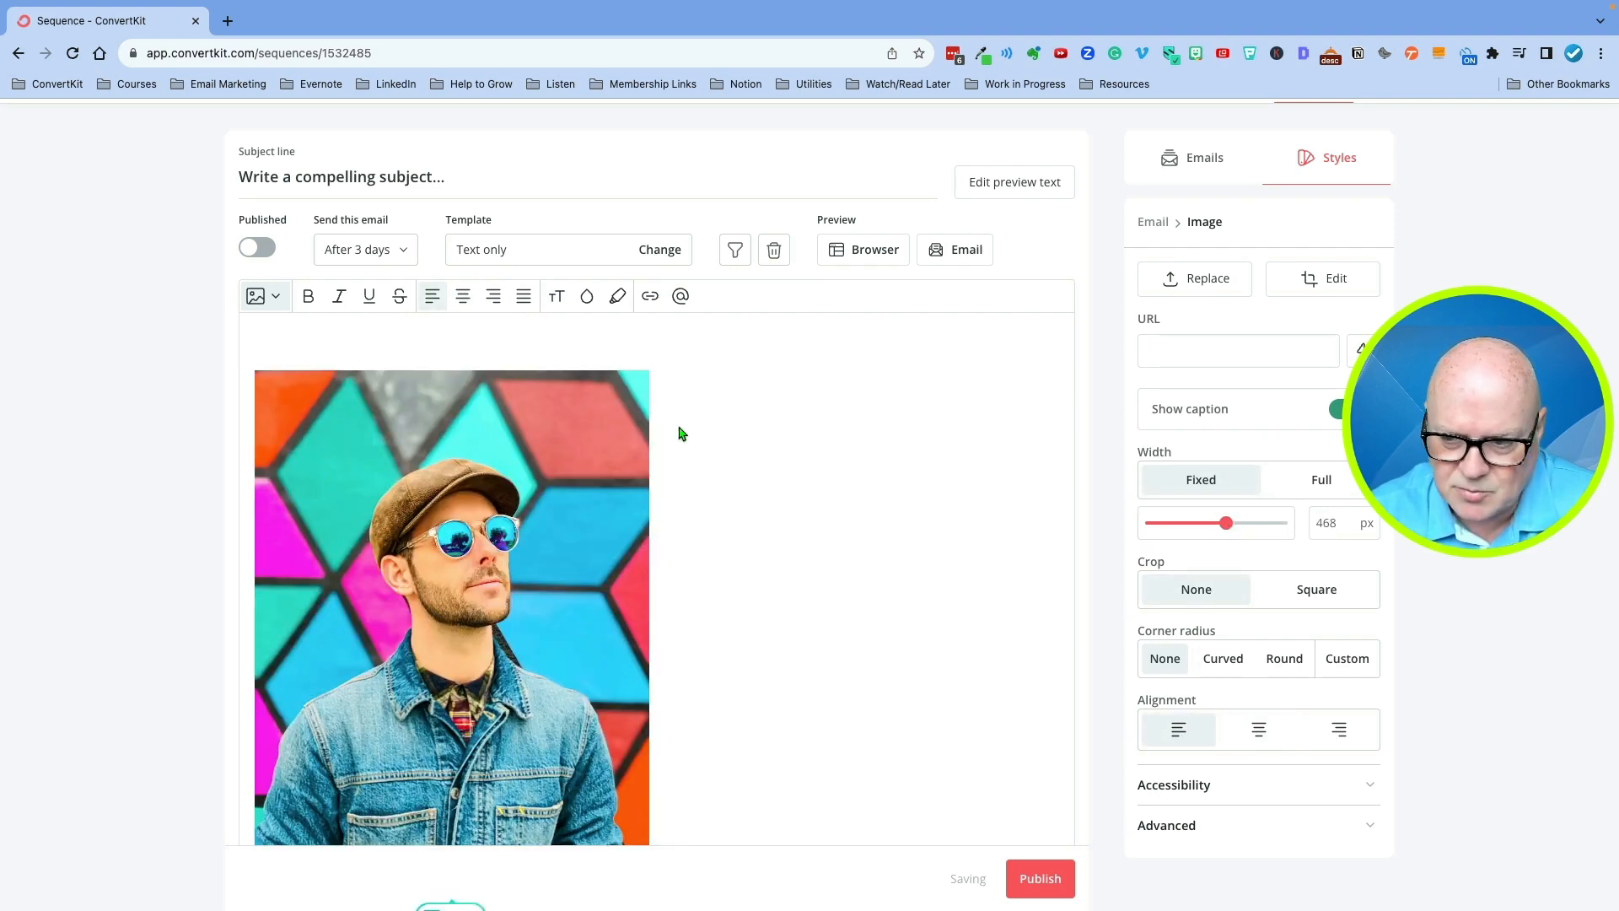
{"action": "scroll", "coordinate": [904, 480], "scroll_direction": "down", "scroll_amount": 3}
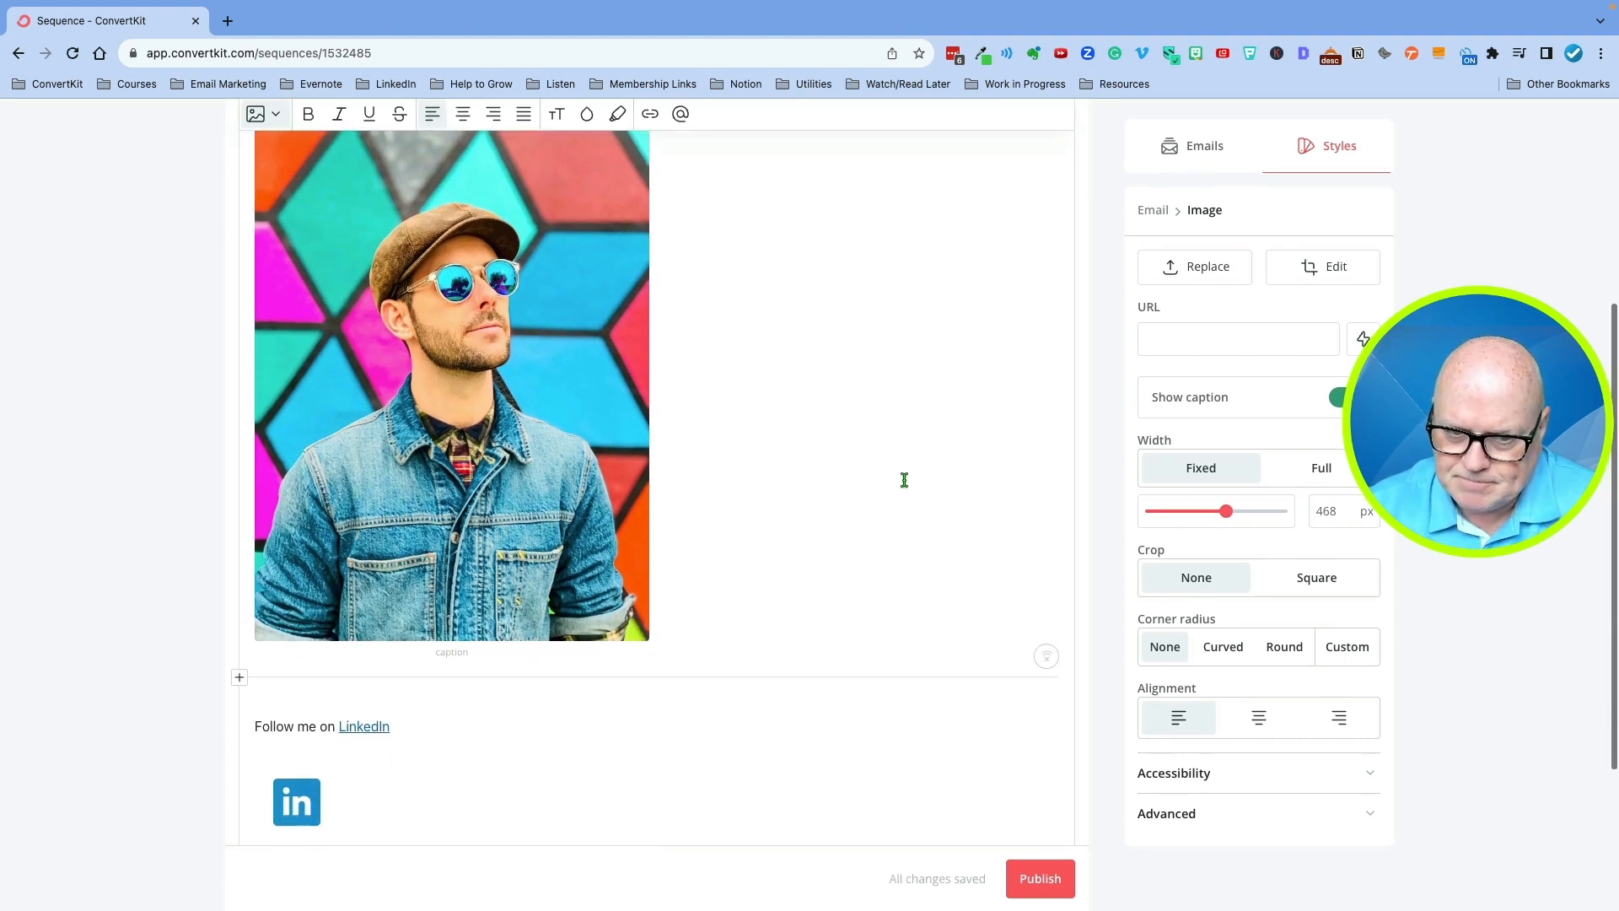
{"action": "scroll", "coordinate": [903, 480], "scroll_direction": "up", "scroll_amount": 5}
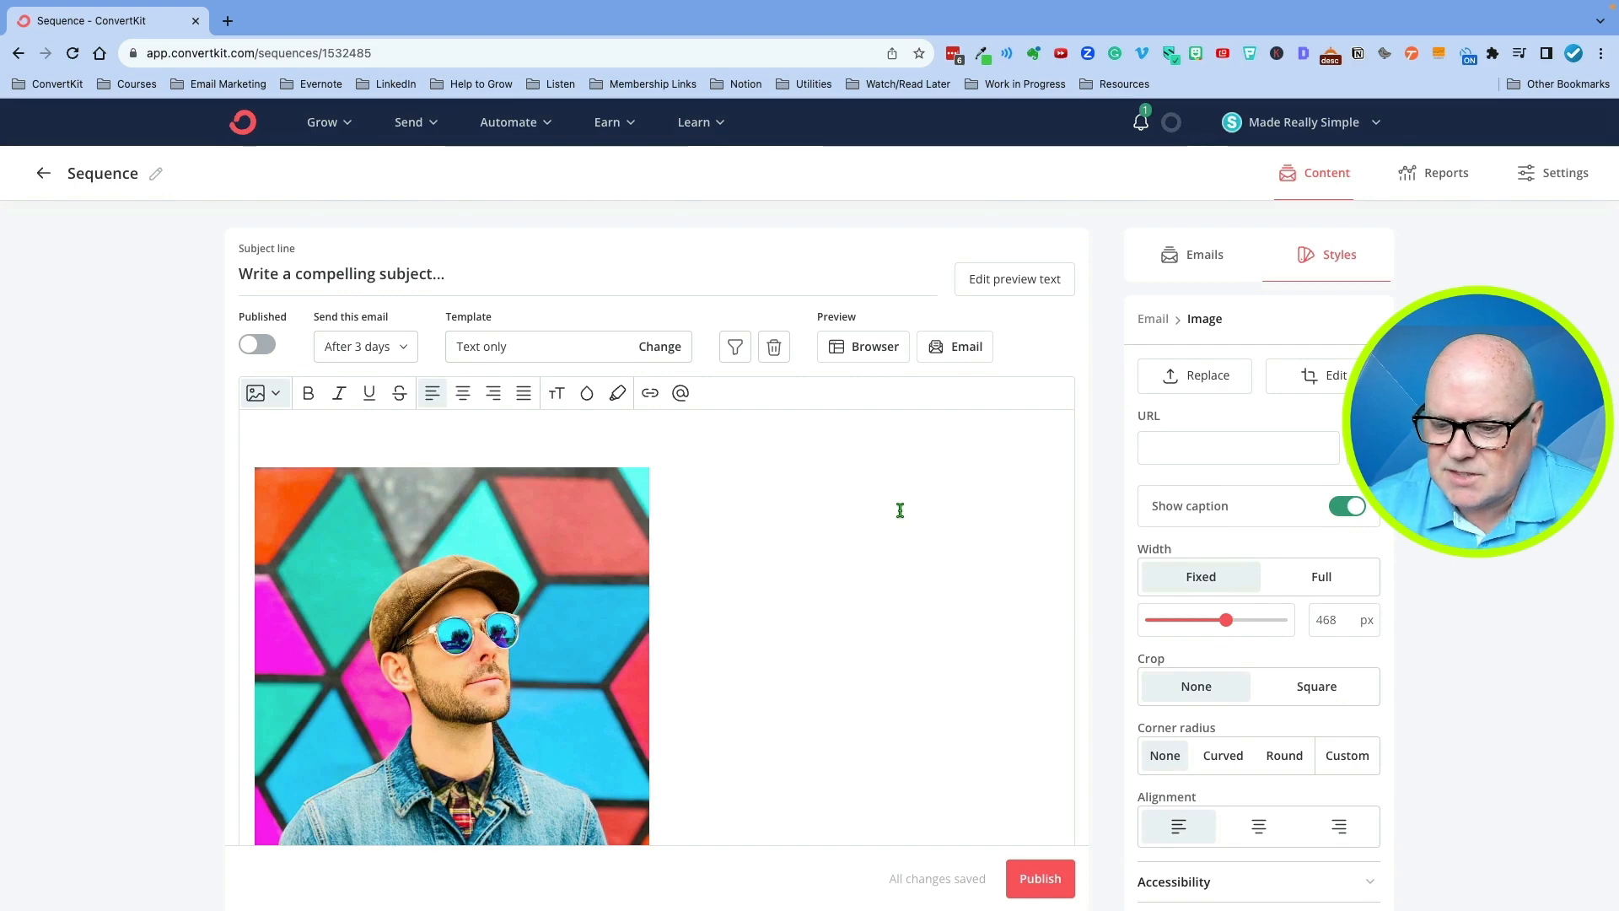
Return to the list of all sequences and examine each one's name, length and number of emails.
{"action": "scroll", "coordinate": [872, 510], "scroll_direction": "down", "scroll_amount": 1}
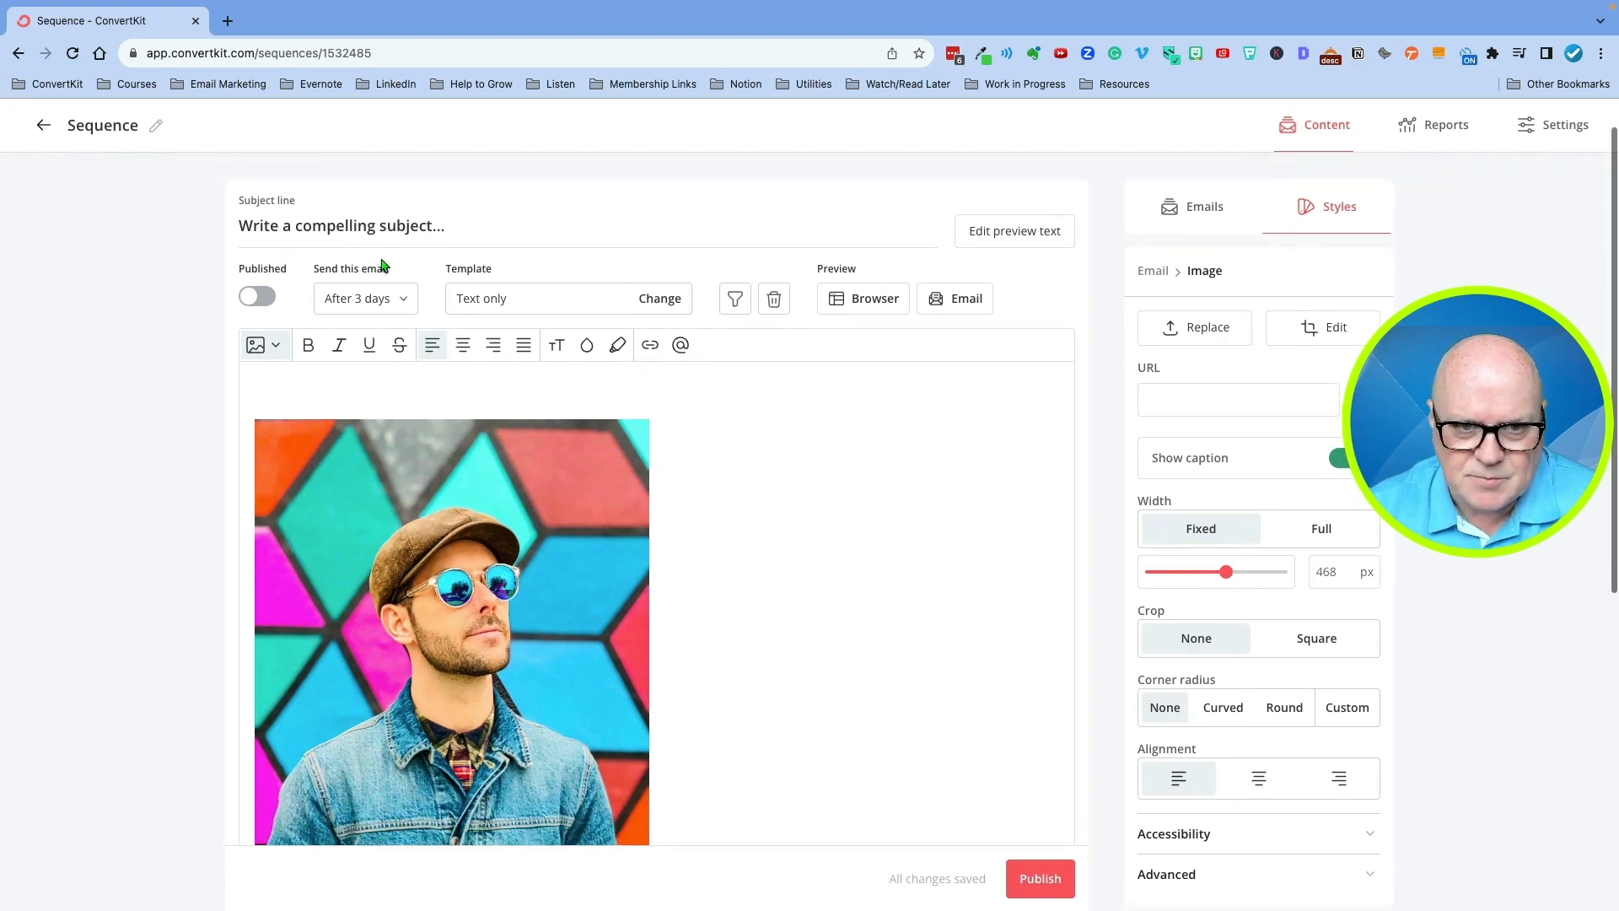
{"action": "scroll", "coordinate": [382, 266], "scroll_direction": "down", "scroll_amount": 3}
{"action": "scroll", "coordinate": [355, 160], "scroll_direction": "up", "scroll_amount": 4}
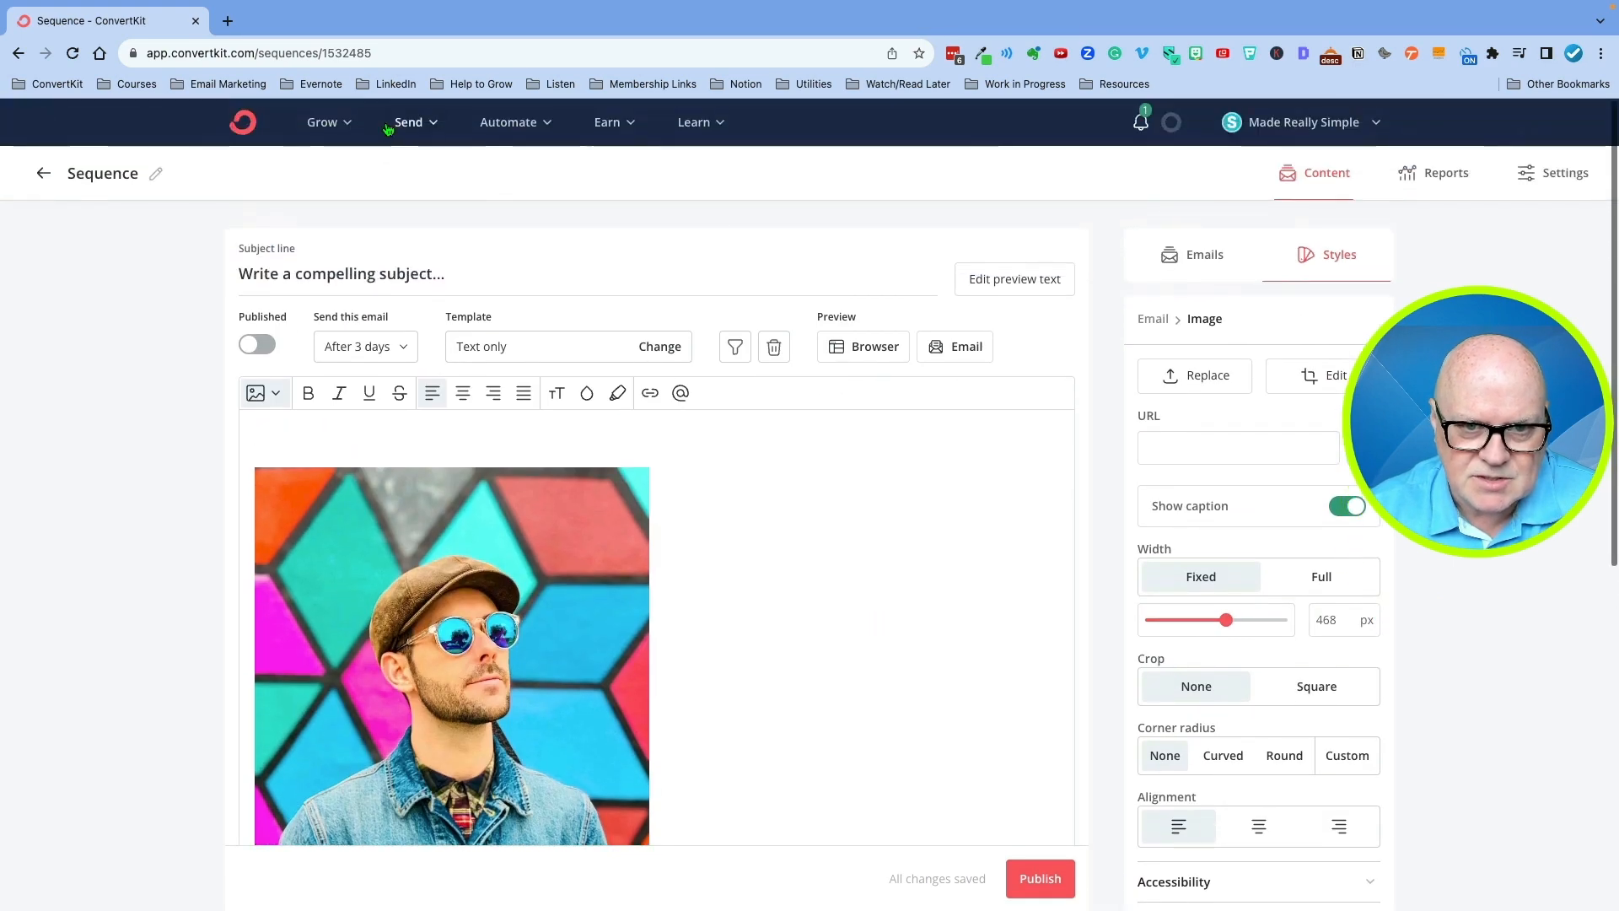
{"action": "mouse_move", "coordinate": [389, 130]}
{"action": "left_click", "coordinate": [403, 300]}
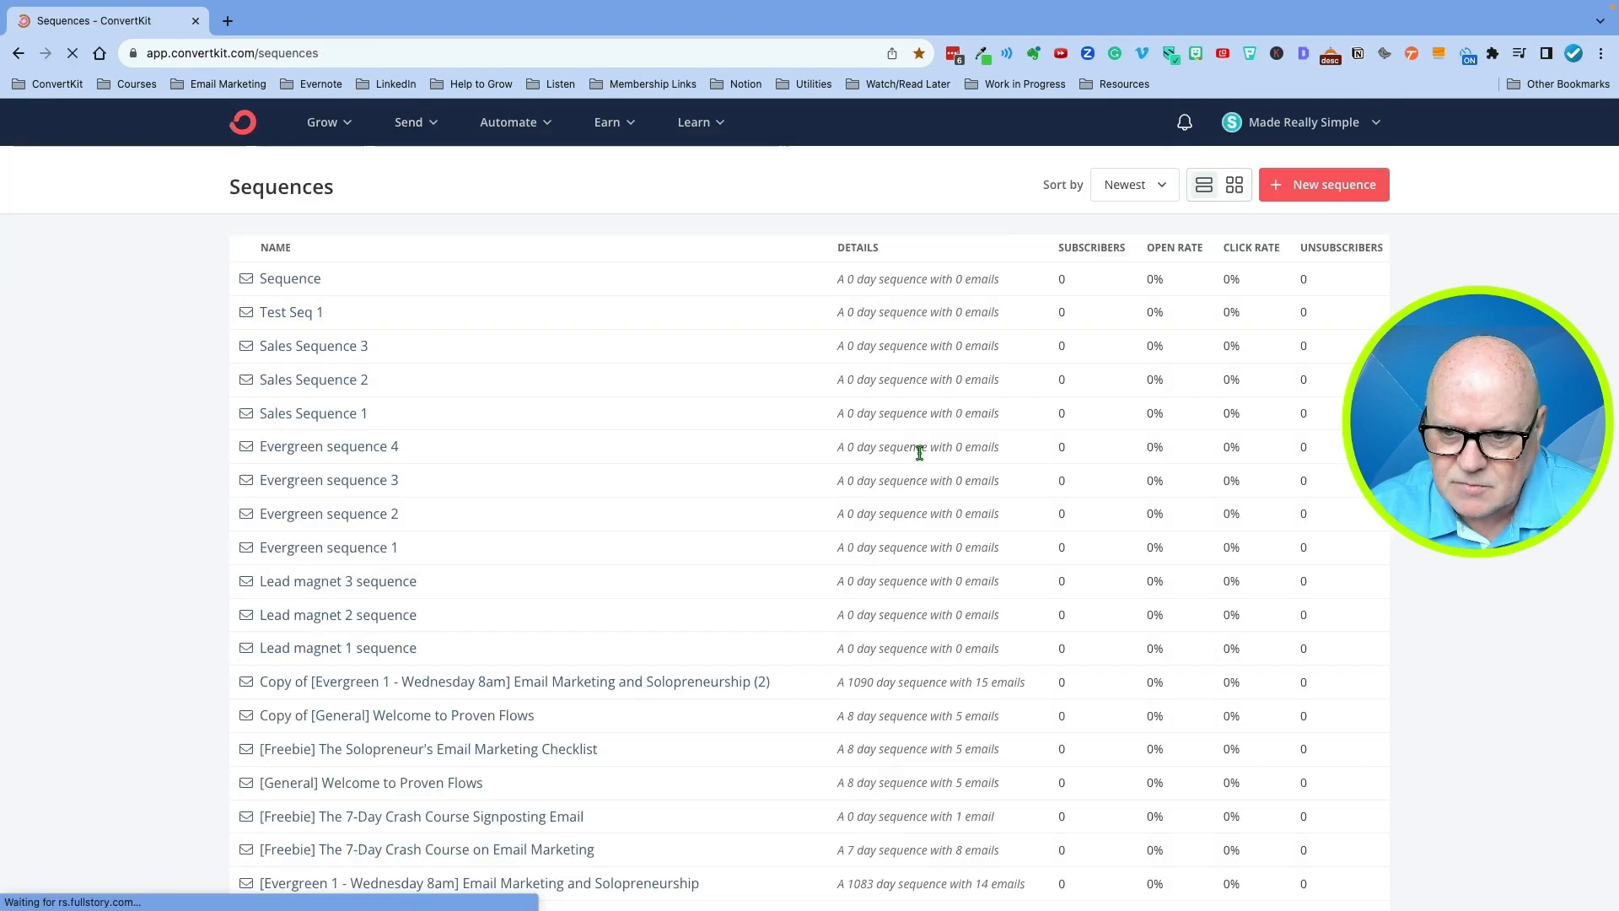
{"action": "scroll", "coordinate": [567, 532], "scroll_direction": "down", "scroll_amount": 8}
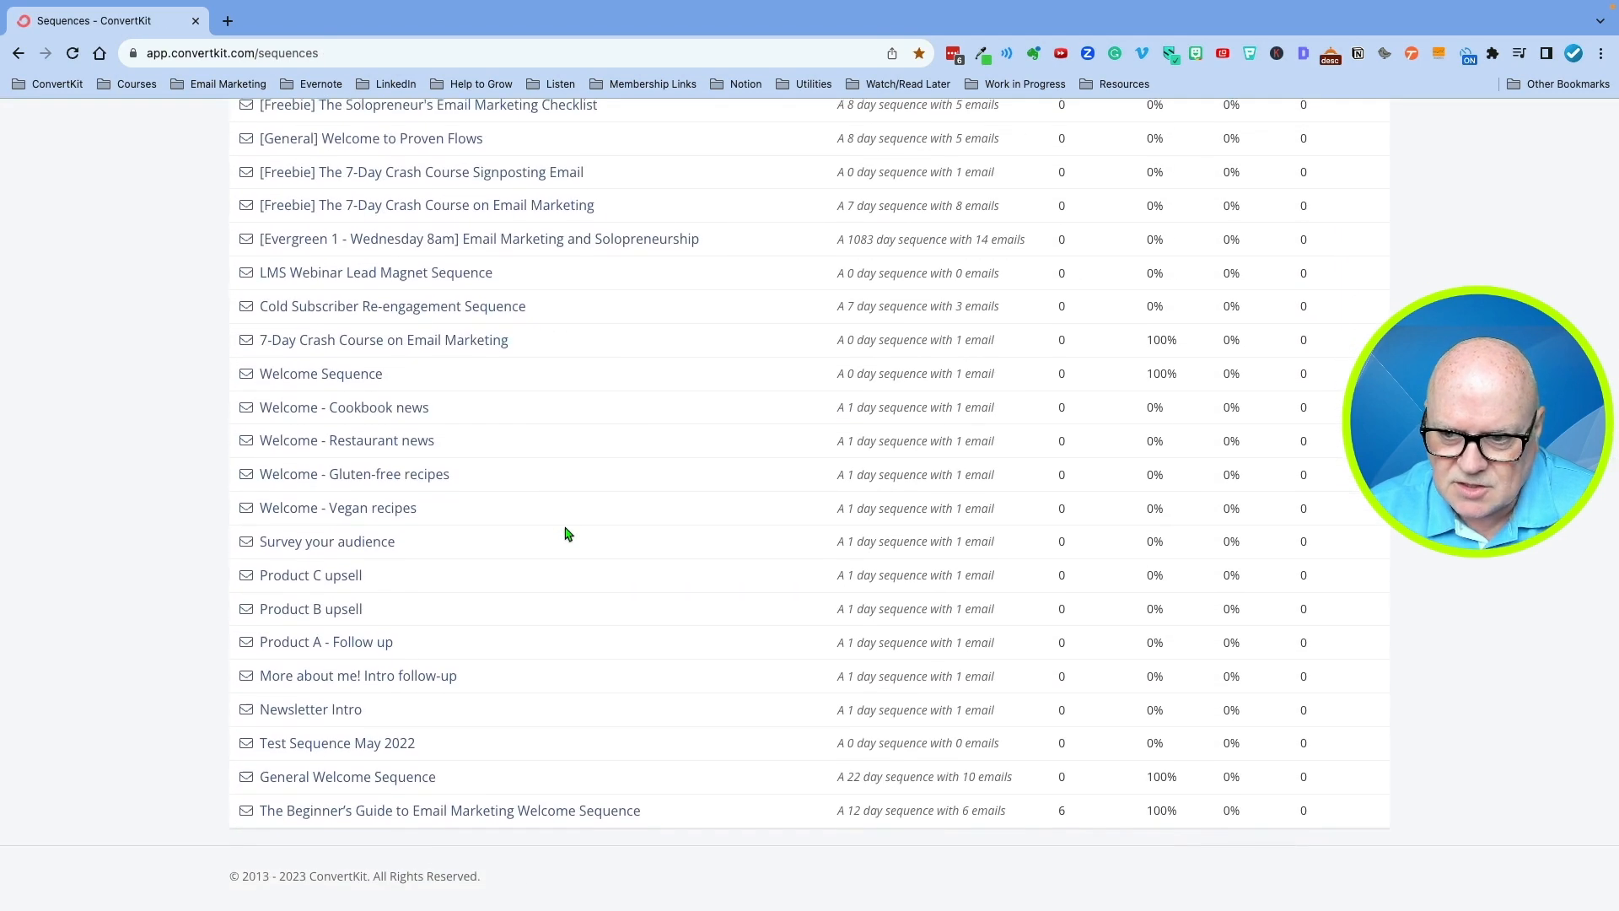
{"action": "scroll", "coordinate": [566, 533], "scroll_direction": "up", "scroll_amount": 8}
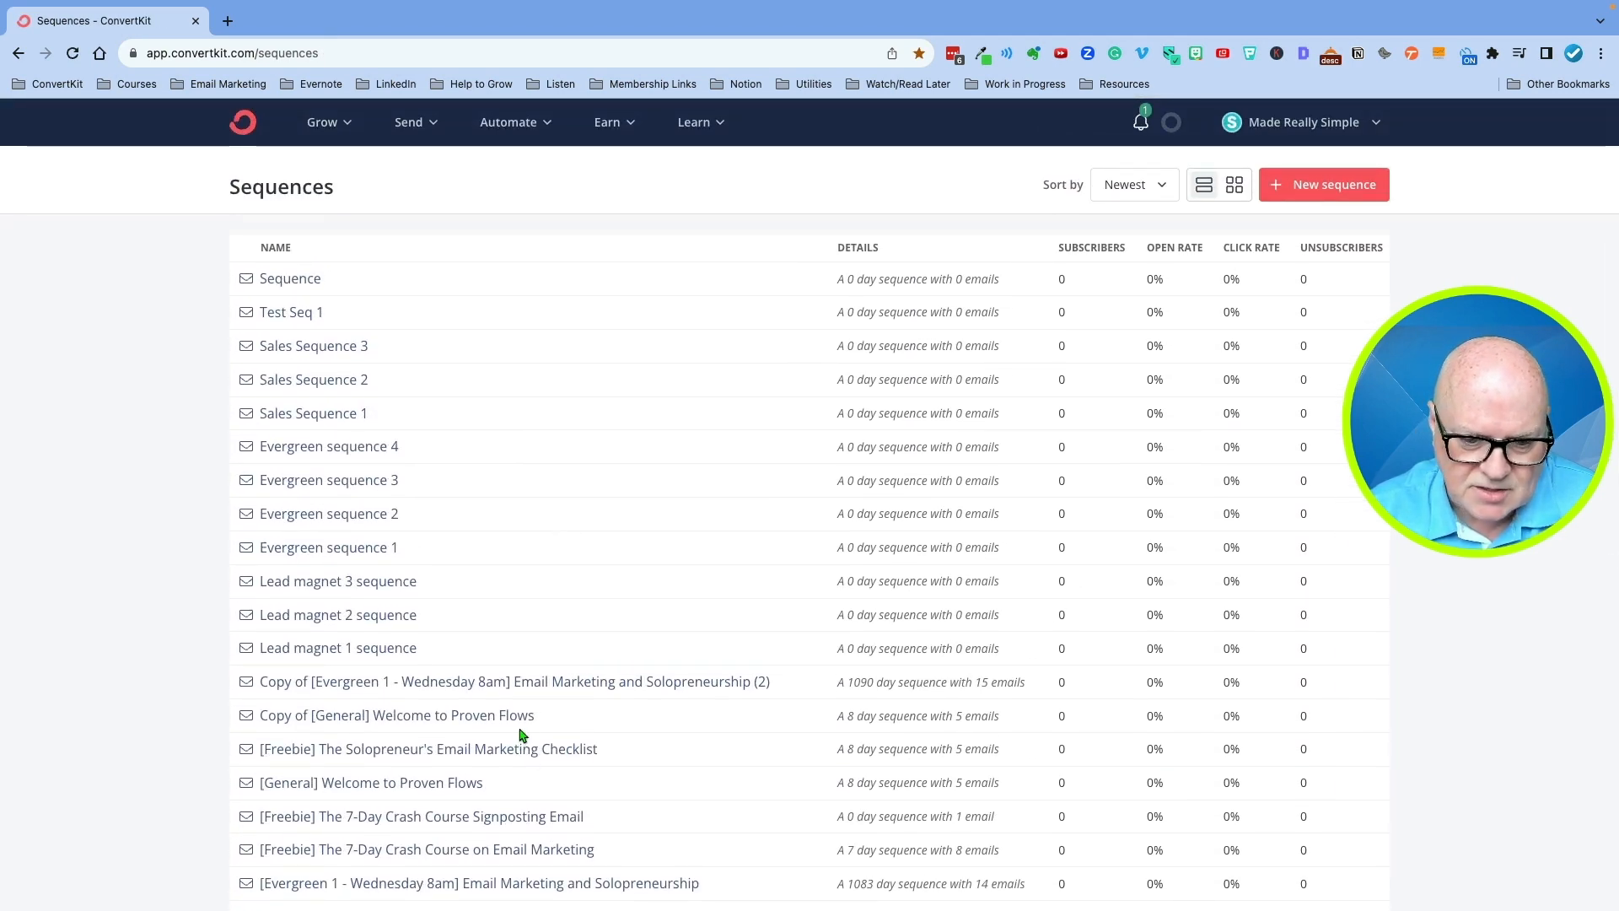
{"action": "scroll", "coordinate": [520, 735], "scroll_direction": "down", "scroll_amount": 8}
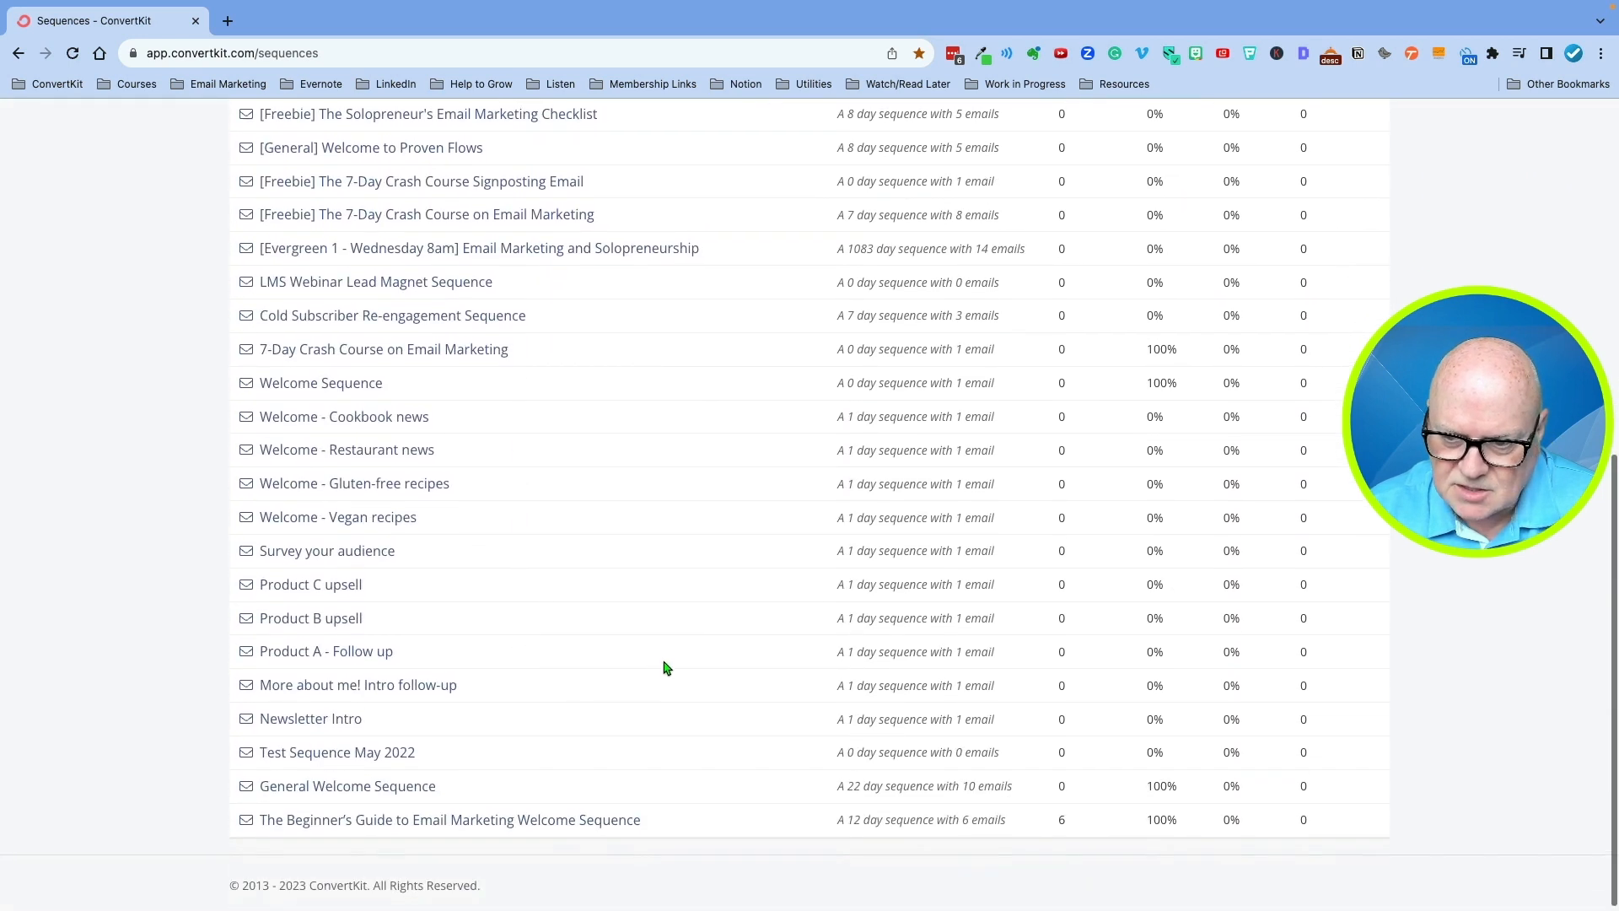
{"action": "scroll", "coordinate": [700, 662], "scroll_direction": "up", "scroll_amount": 5}
{"action": "scroll", "coordinate": [910, 506], "scroll_direction": "down", "scroll_amount": 3}
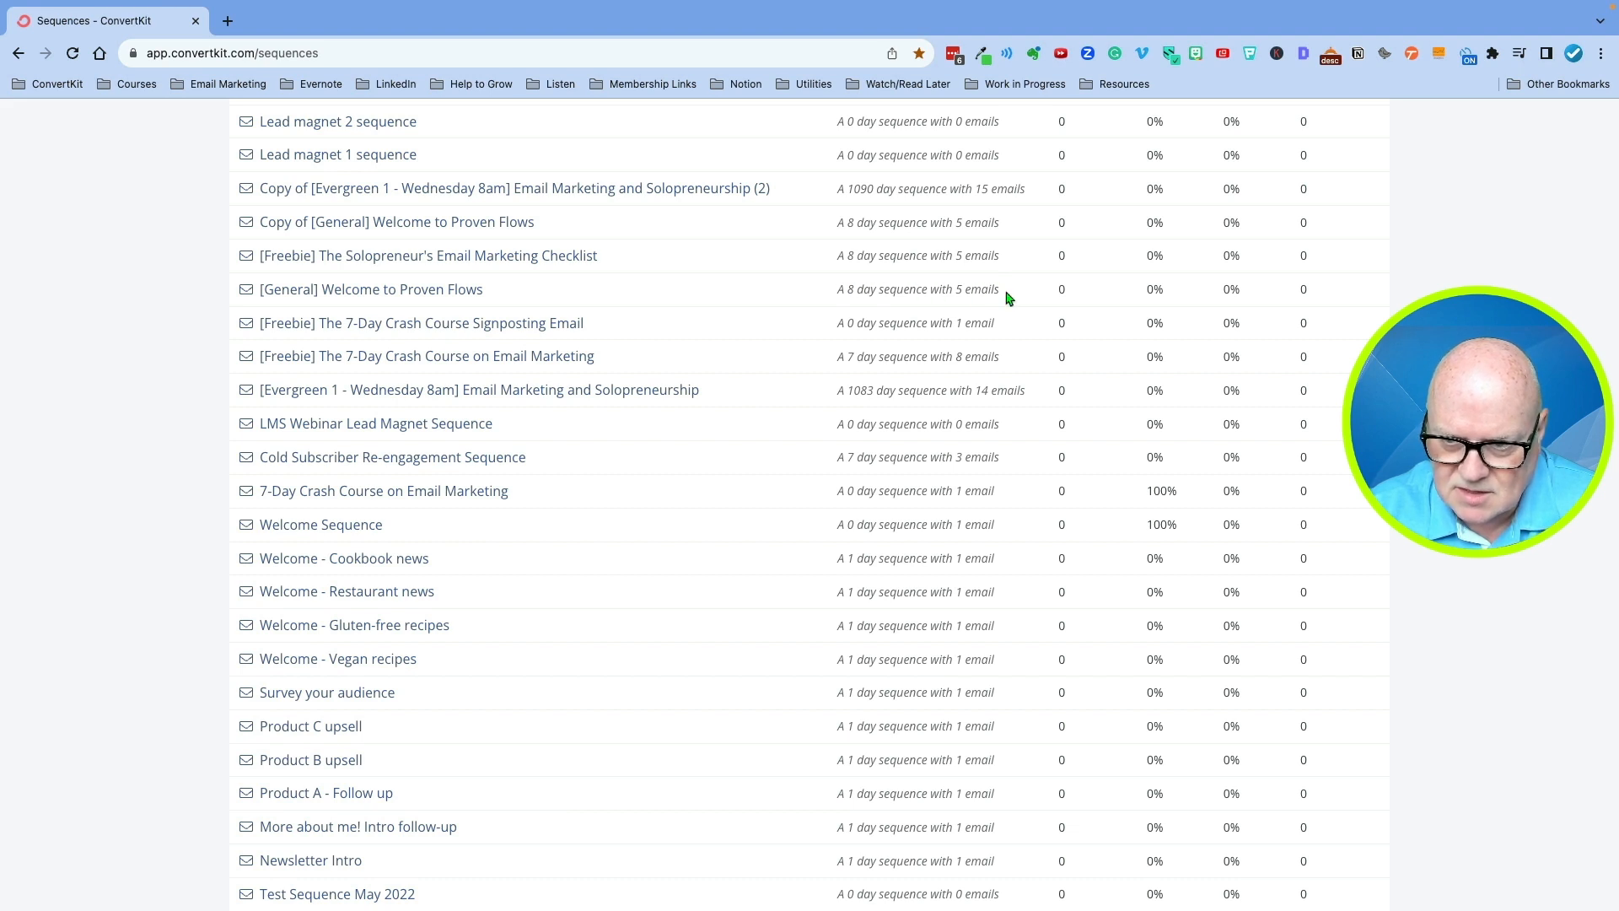
Open the "[General] Welcome to Proven Flows" sequence and look through its emails to the last one, about being up for a chat.
{"action": "left_click_drag", "start_coordinate": [1002, 290], "coordinate": [838, 290]}
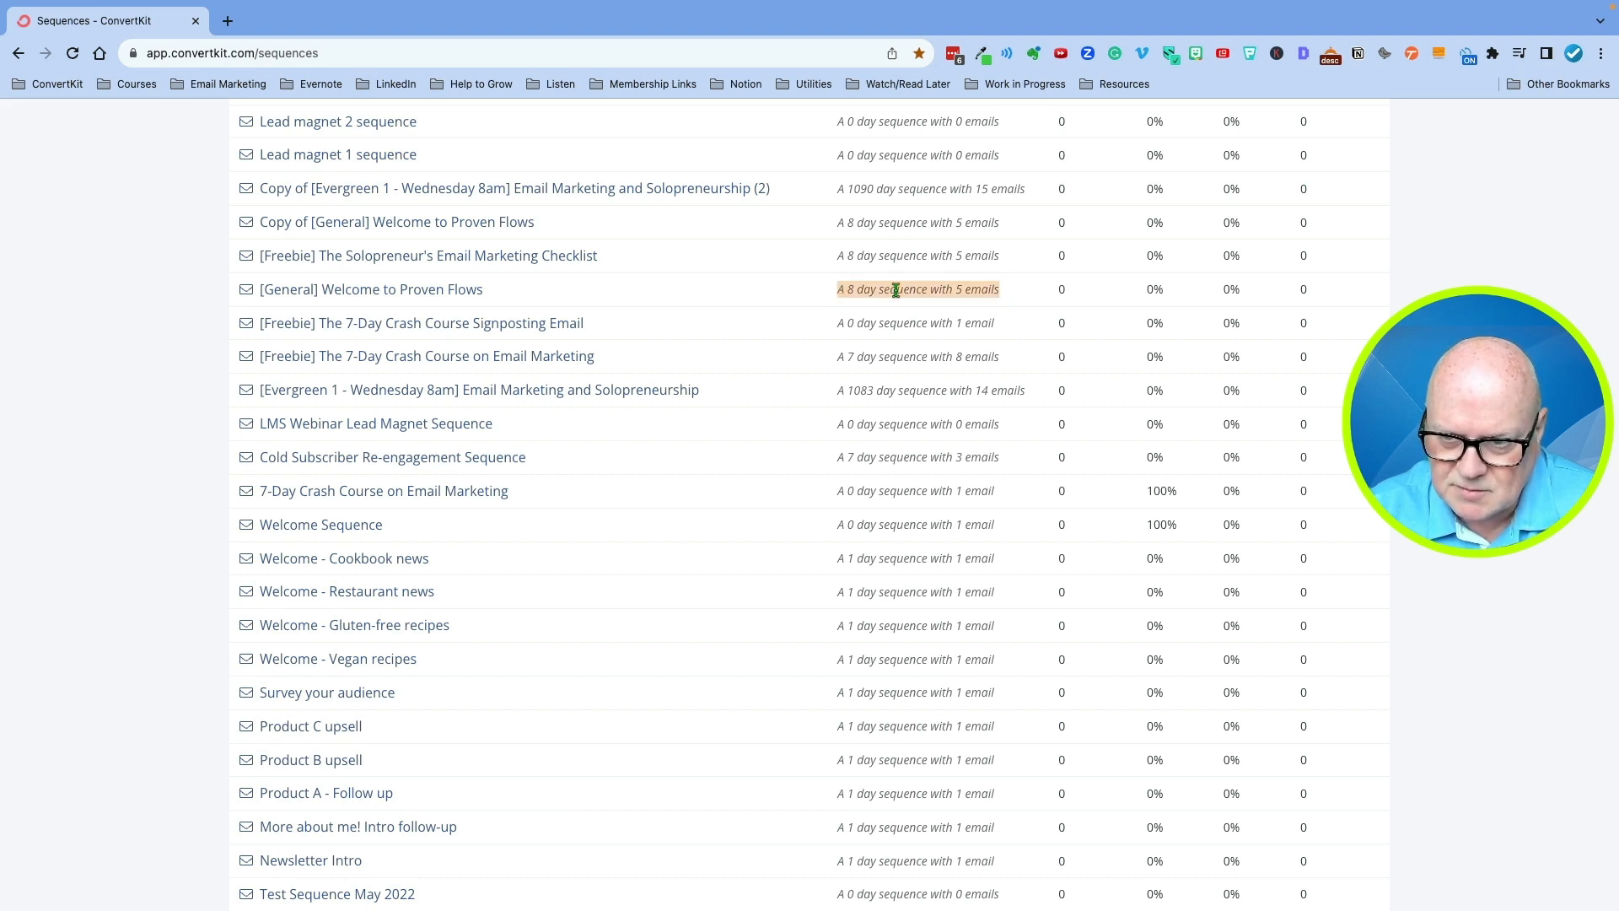
{"action": "left_click", "coordinate": [445, 292]}
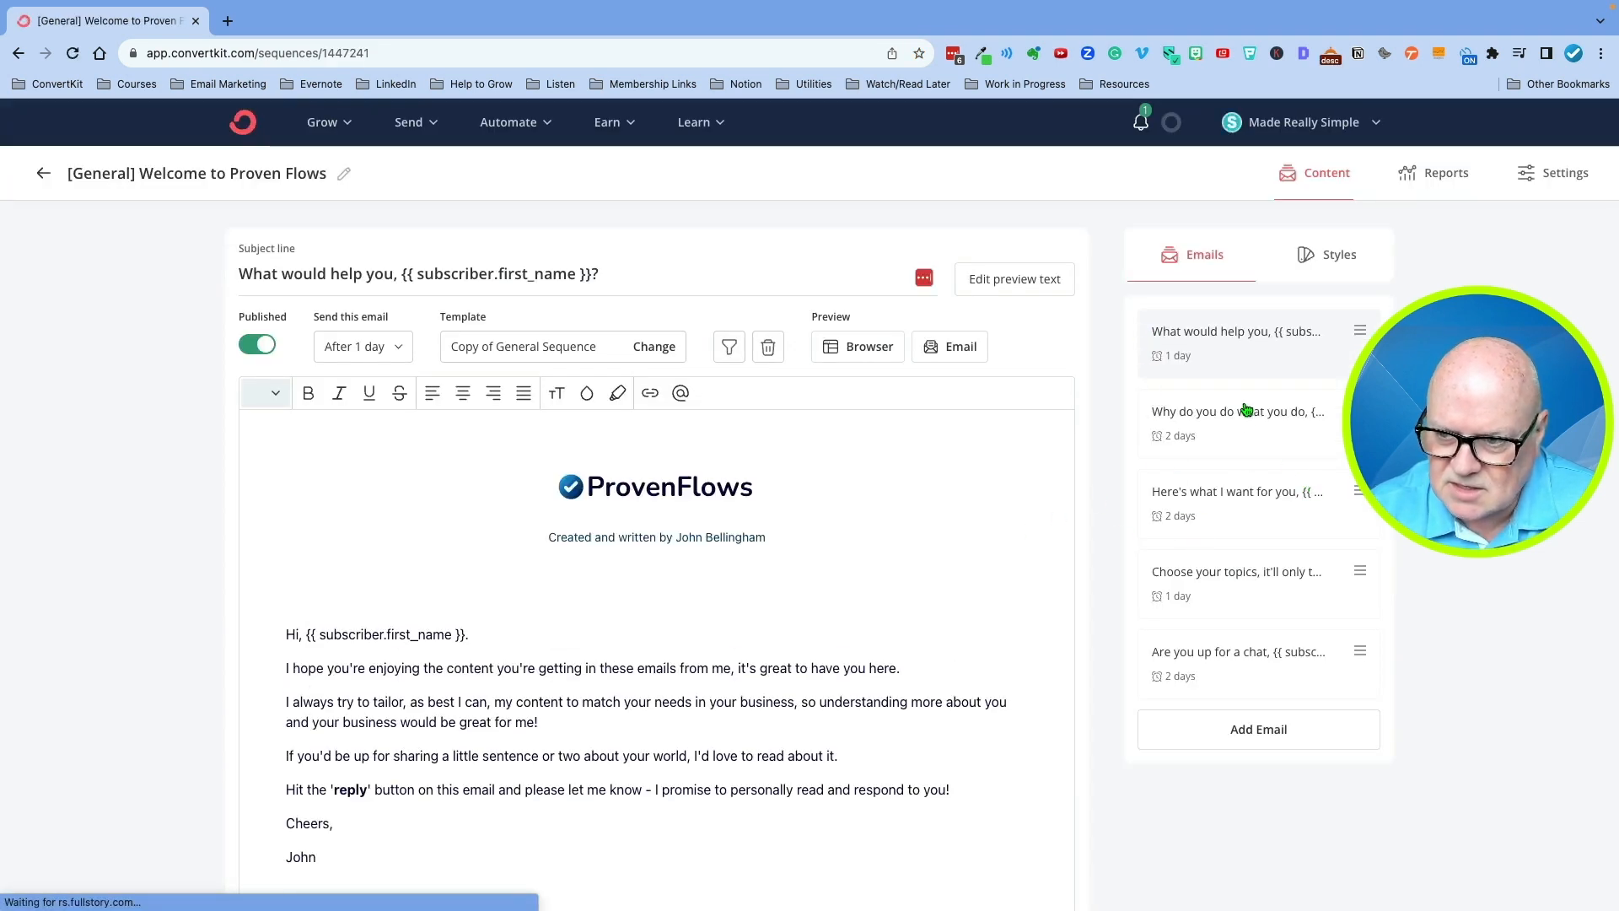
{"action": "left_click", "coordinate": [1241, 448]}
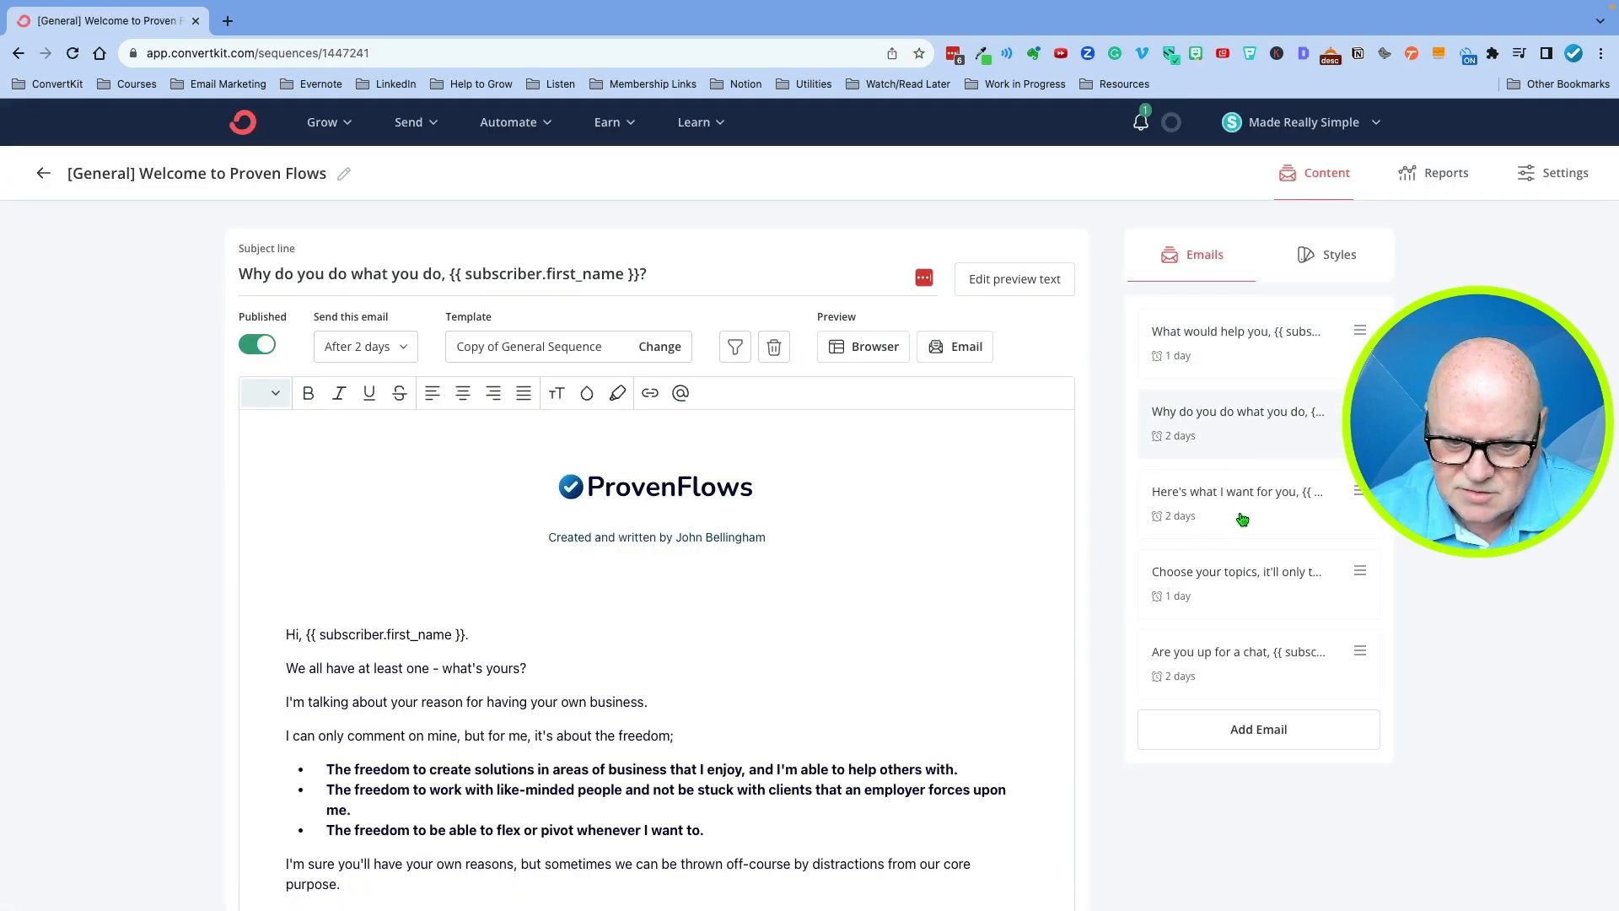
{"action": "left_click", "coordinate": [1242, 518]}
{"action": "left_click", "coordinate": [1235, 587]}
{"action": "left_click", "coordinate": [1178, 666]}
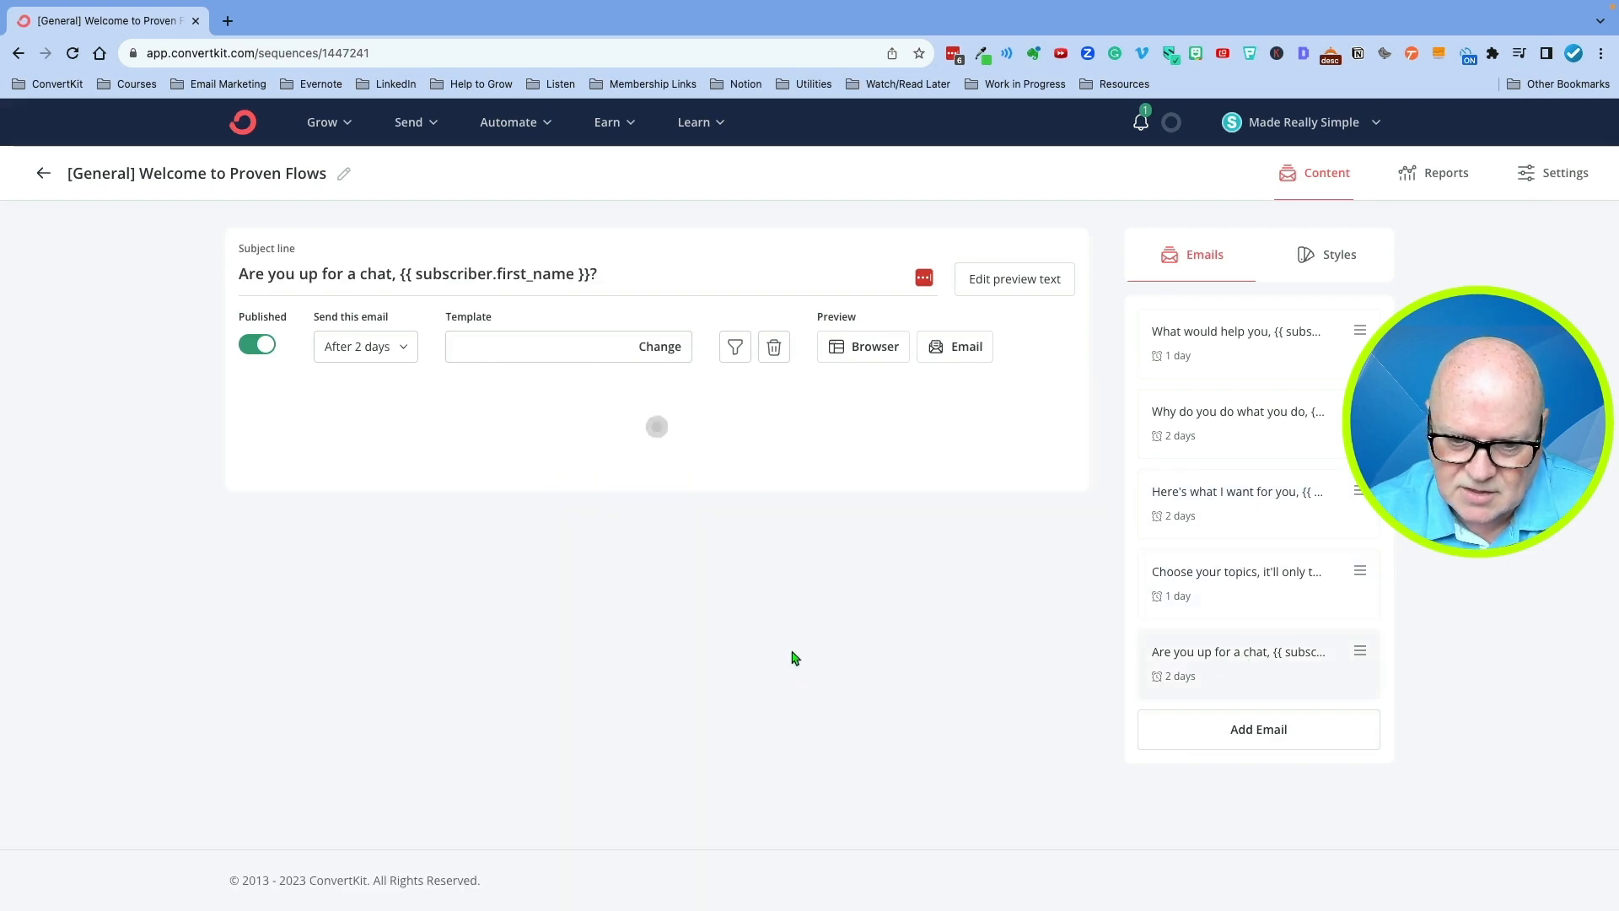
{"action": "scroll", "coordinate": [793, 649], "scroll_direction": "down", "scroll_amount": 6}
{"action": "scroll", "coordinate": [843, 624], "scroll_direction": "up", "scroll_amount": 8}
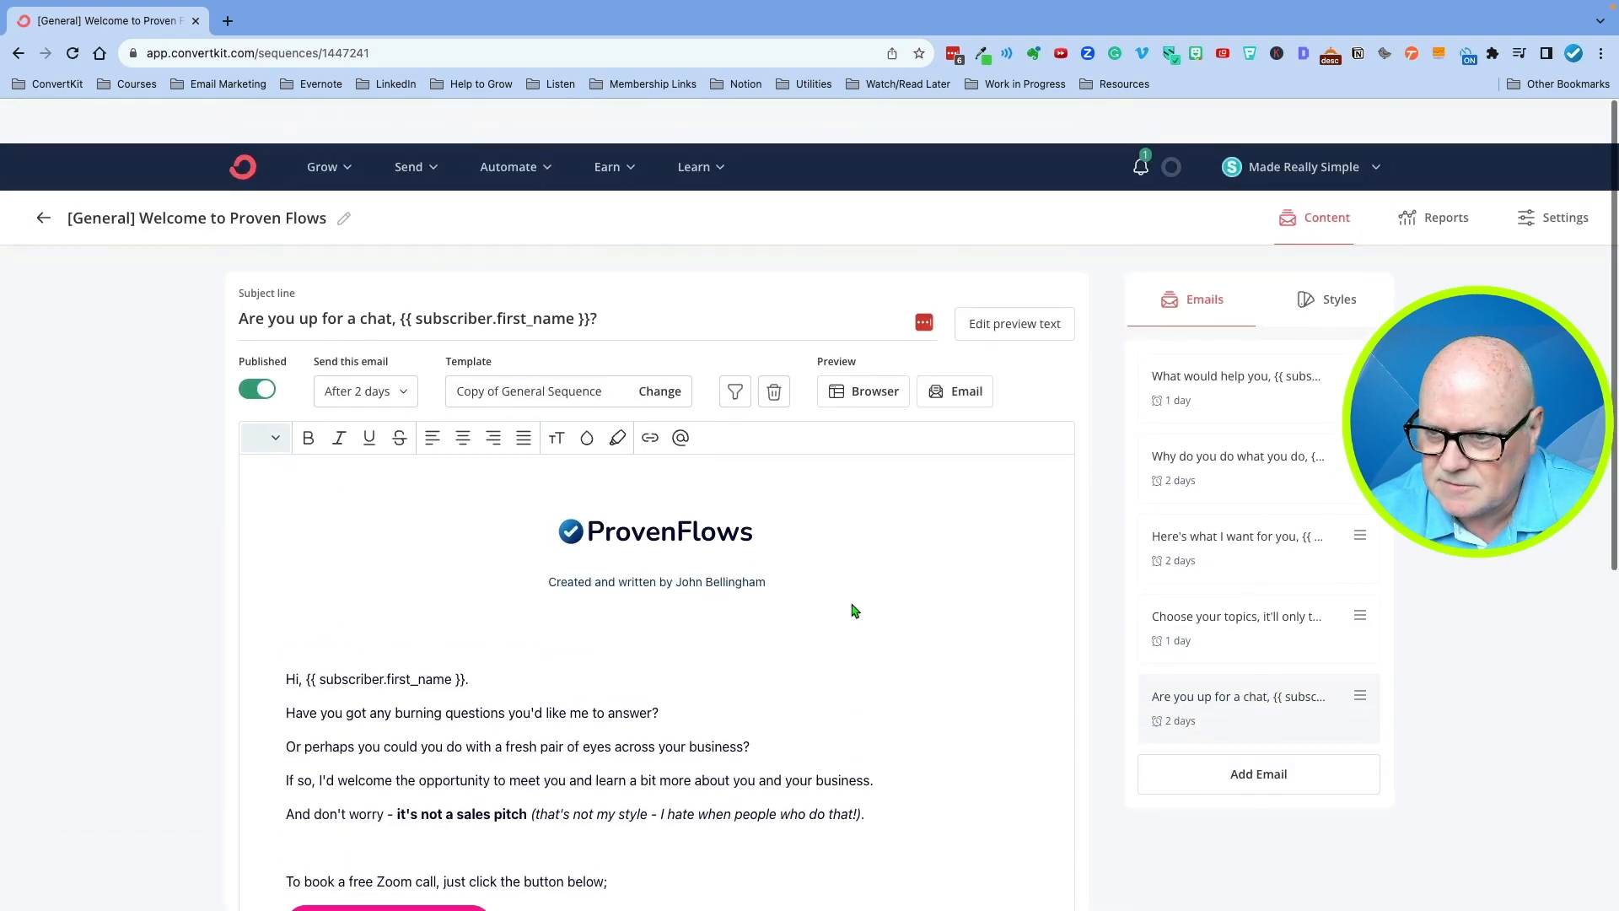
Open The Thursday Email Club product for editing and examine the content elements that can be inserted at its last description paragraph.
{"action": "left_click", "coordinate": [44, 173]}
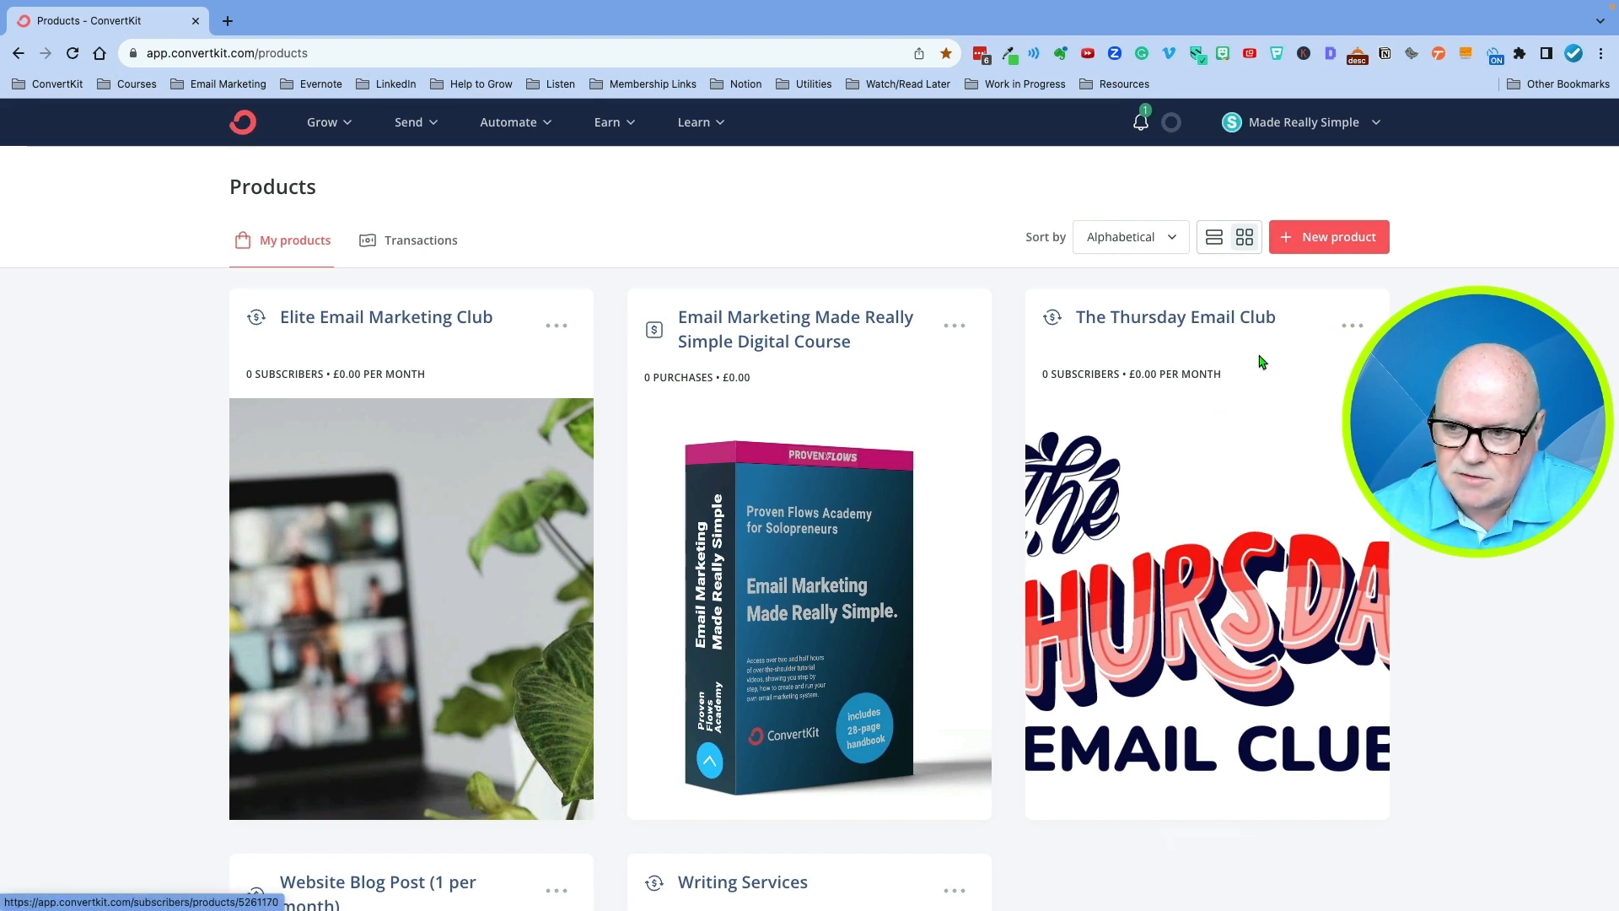
{"action": "left_click", "coordinate": [1295, 489]}
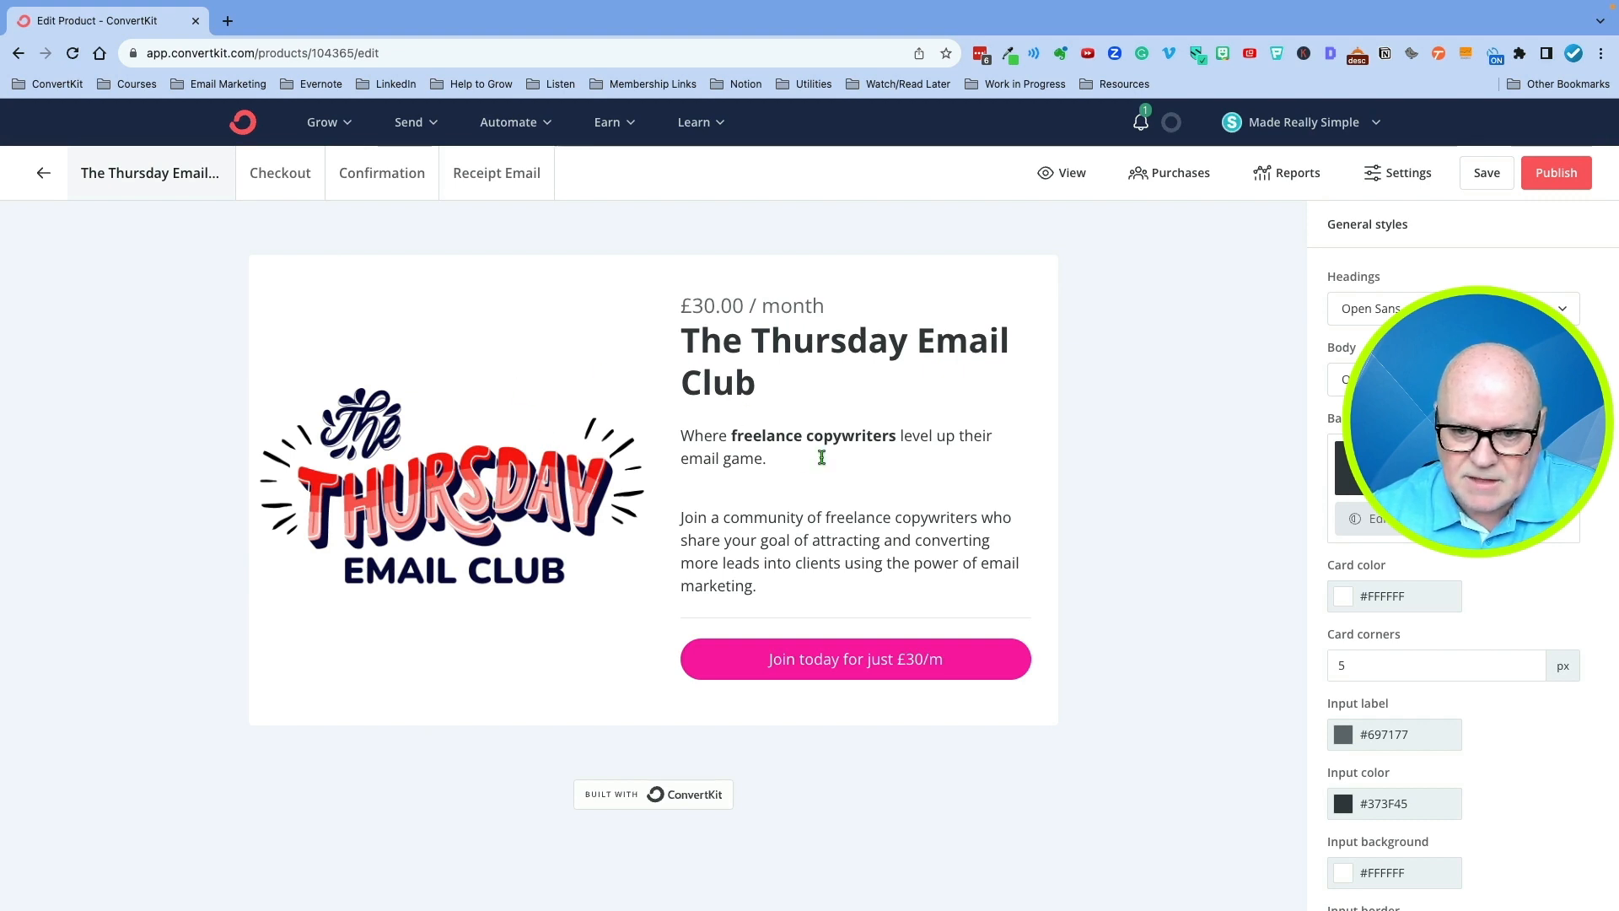
{"action": "left_click", "coordinate": [763, 584]}
{"action": "scroll", "coordinate": [760, 558], "scroll_direction": "down", "scroll_amount": 1}
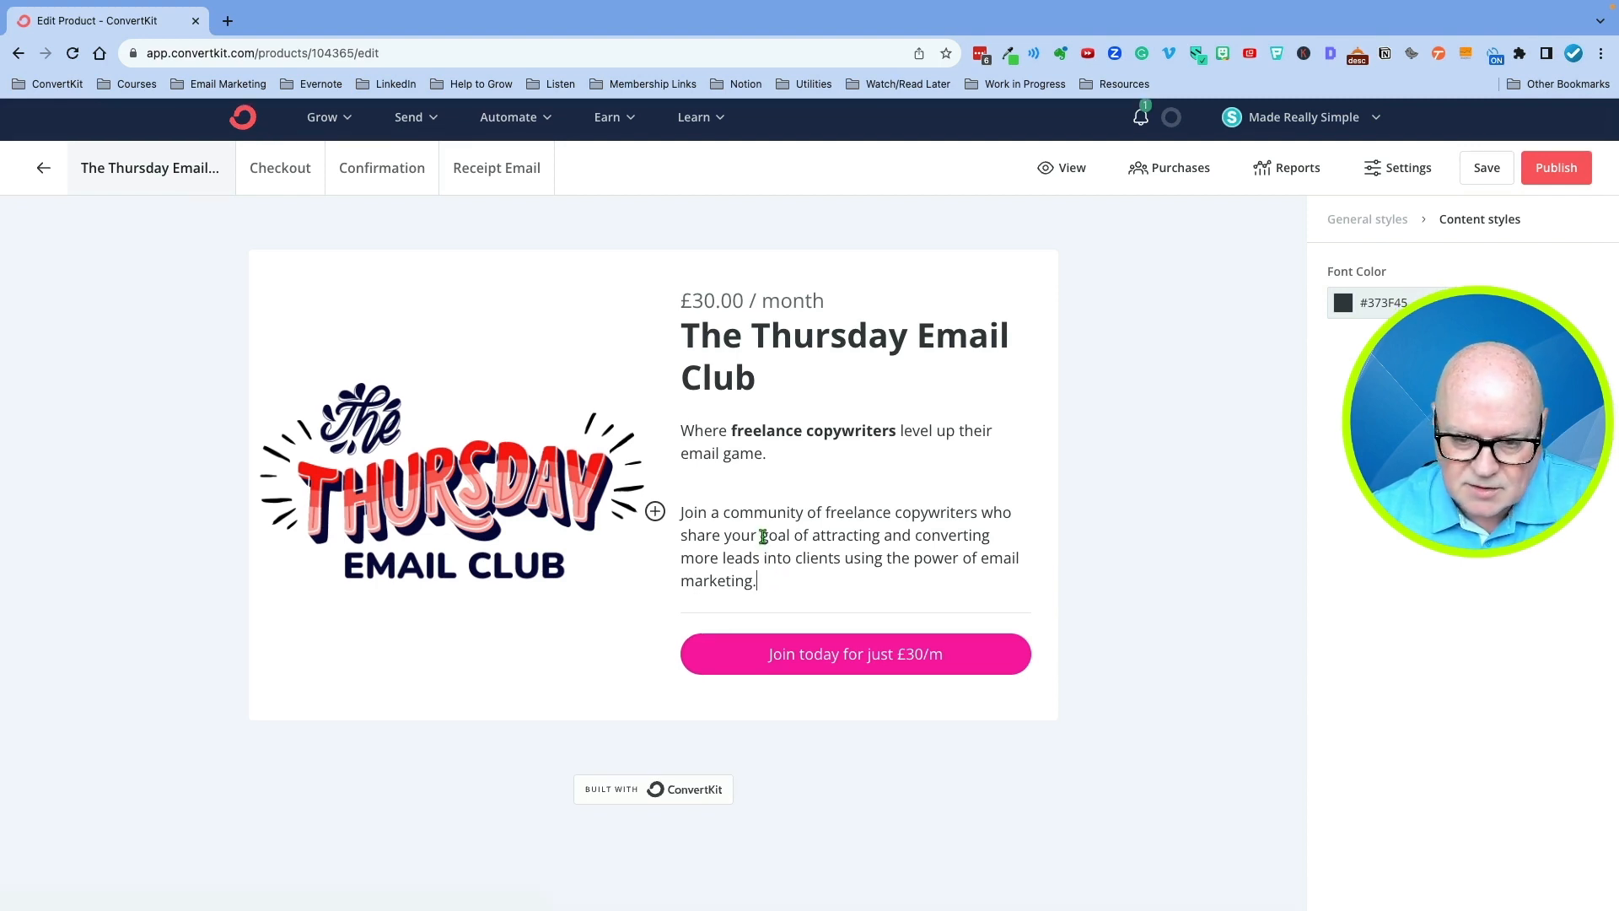
{"action": "left_click", "coordinate": [655, 511]}
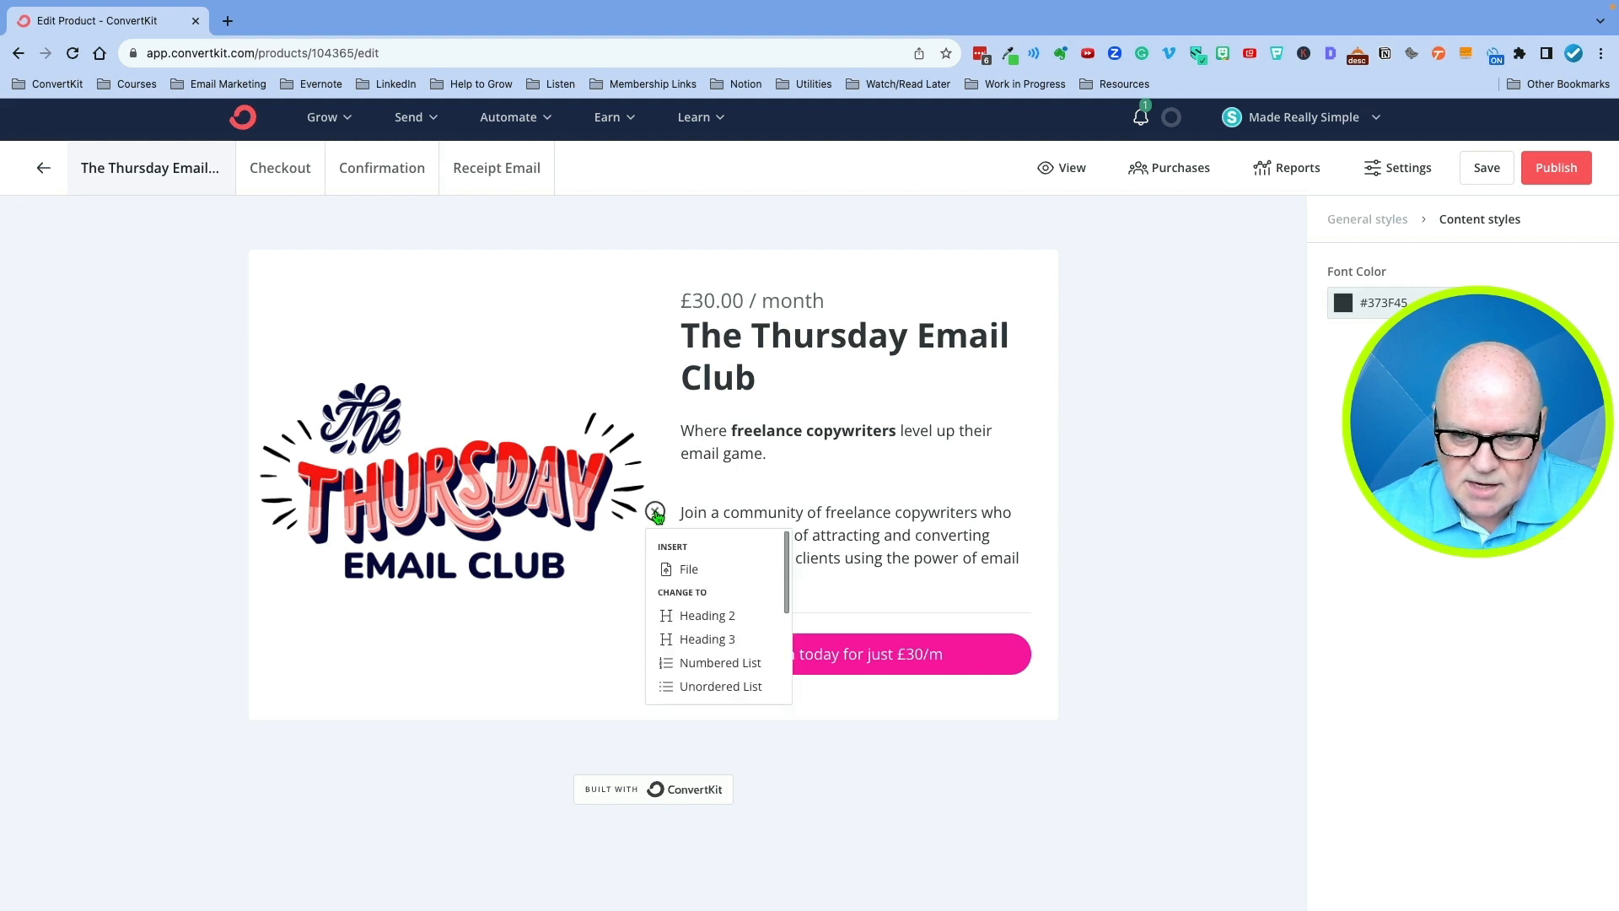
{"action": "scroll", "coordinate": [735, 654], "scroll_direction": "down", "scroll_amount": 6}
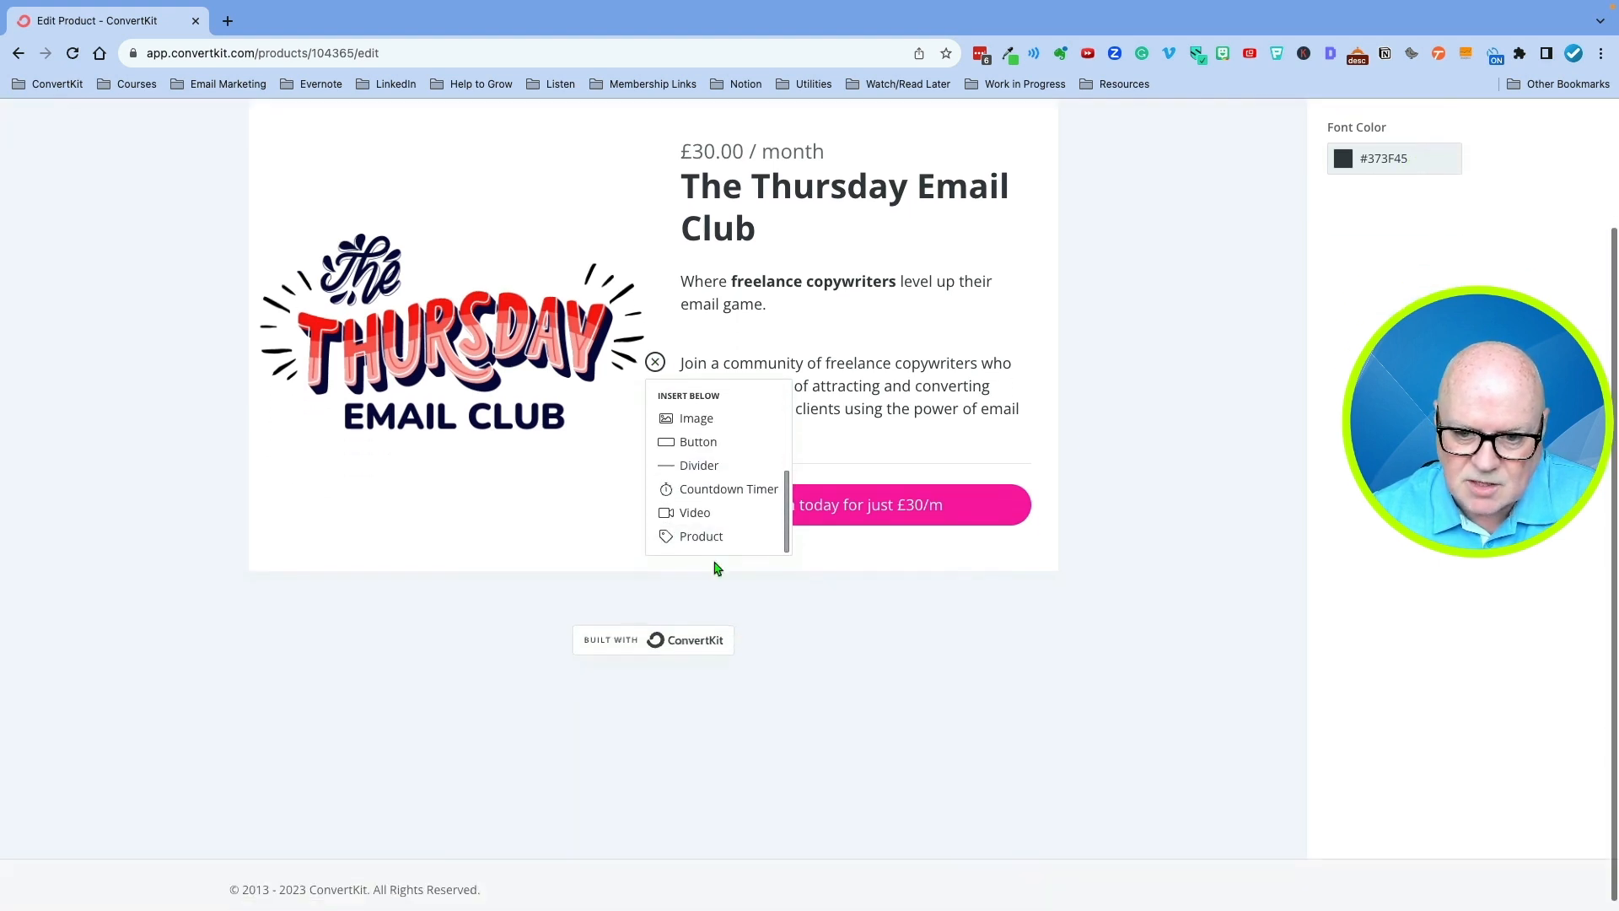
Dismiss the content elements list, view the product's checkout page, and examine its upsell settings without saving changes.
{"action": "scroll", "coordinate": [717, 556], "scroll_direction": "up", "scroll_amount": 5}
{"action": "left_click", "coordinate": [815, 435]}
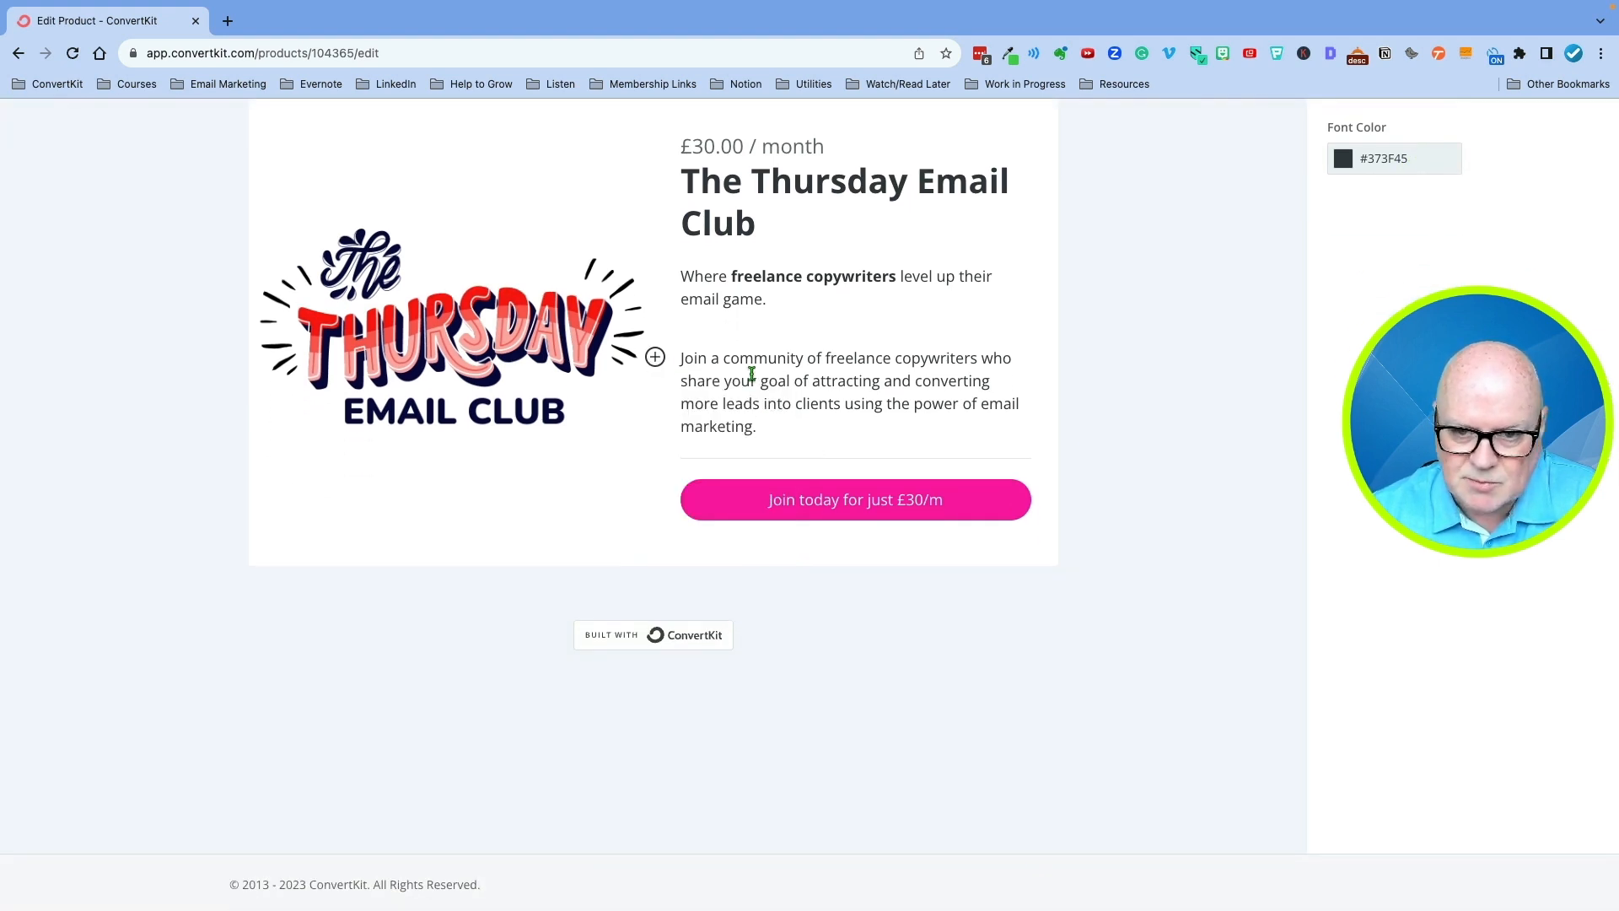
{"action": "scroll", "coordinate": [751, 374], "scroll_direction": "up", "scroll_amount": 2}
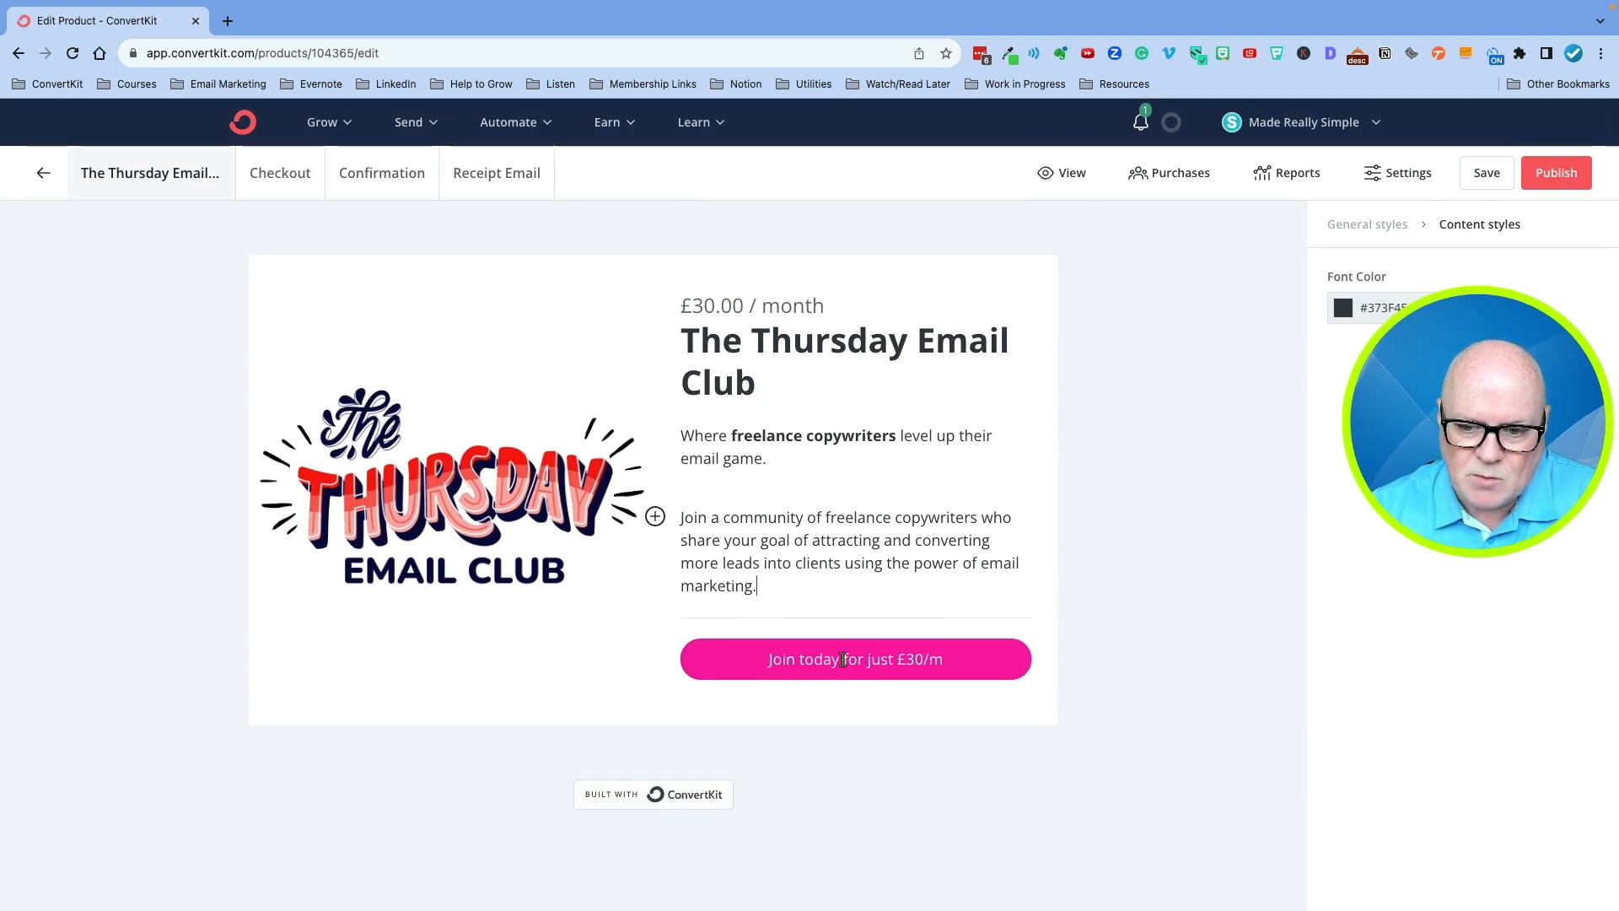
{"action": "left_click", "coordinate": [280, 175]}
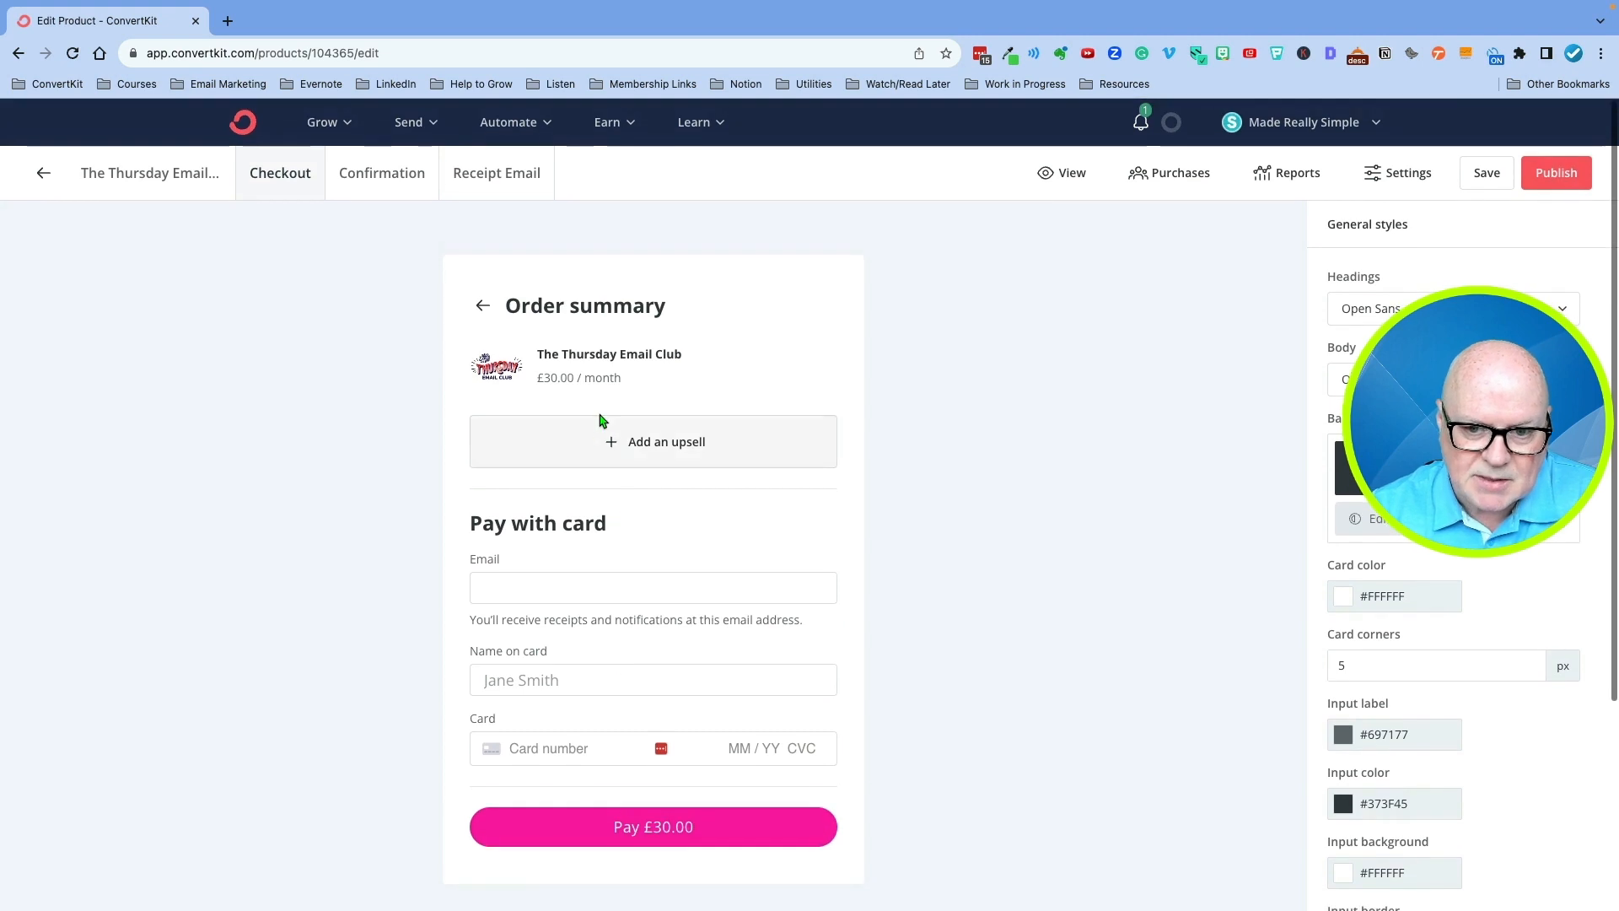
{"action": "left_click", "coordinate": [634, 447]}
{"action": "left_click", "coordinate": [654, 634]}
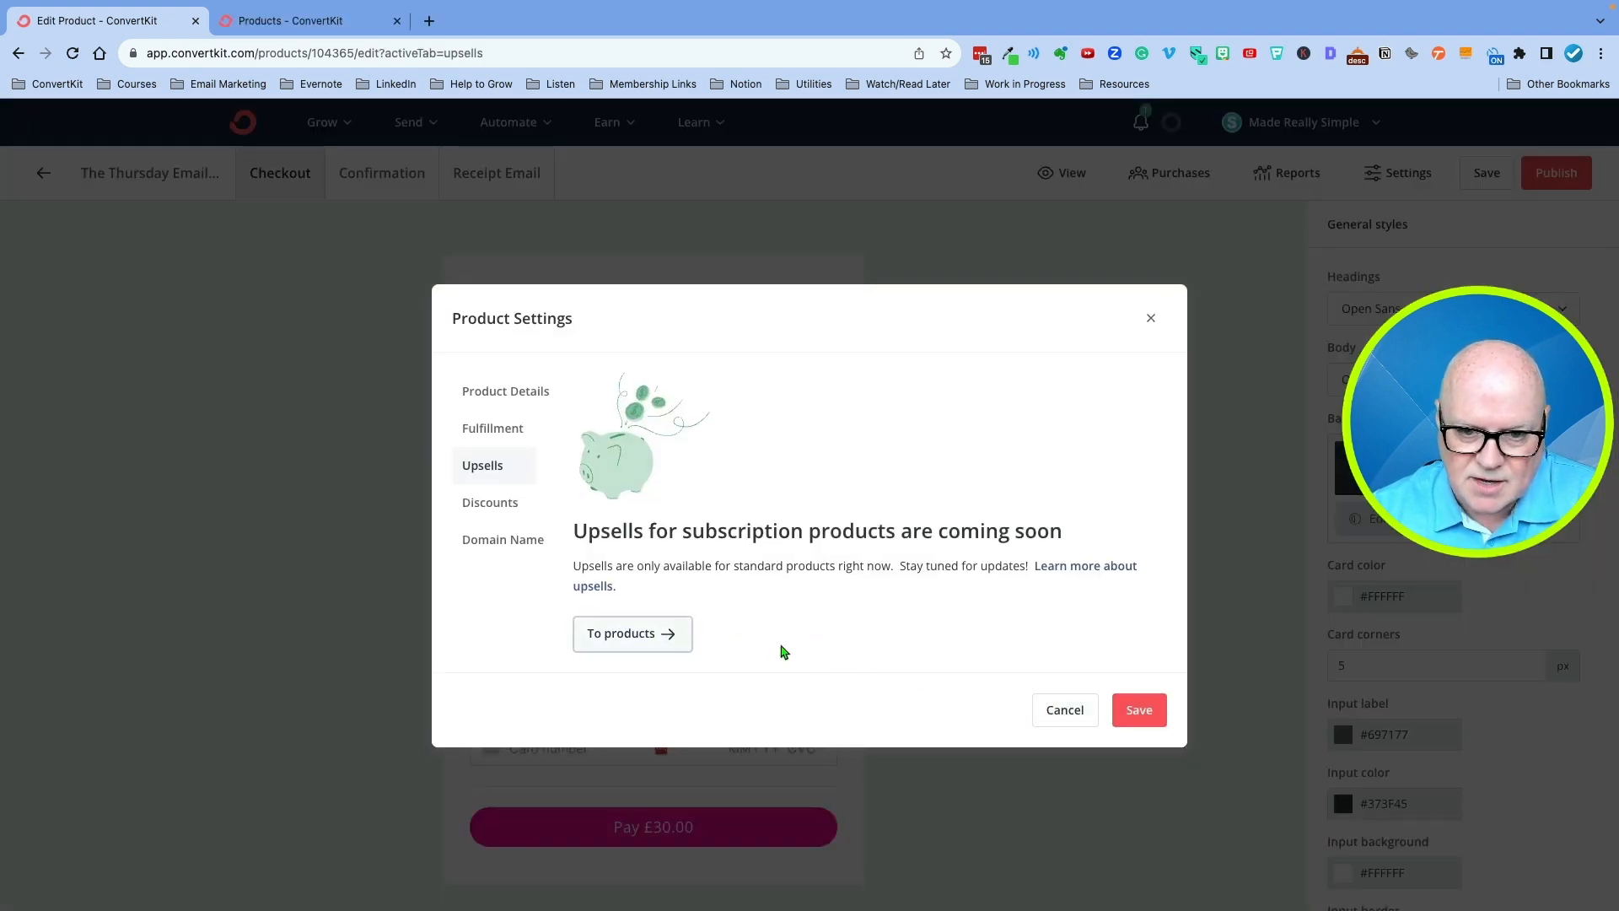
{"action": "left_click", "coordinate": [1051, 713]}
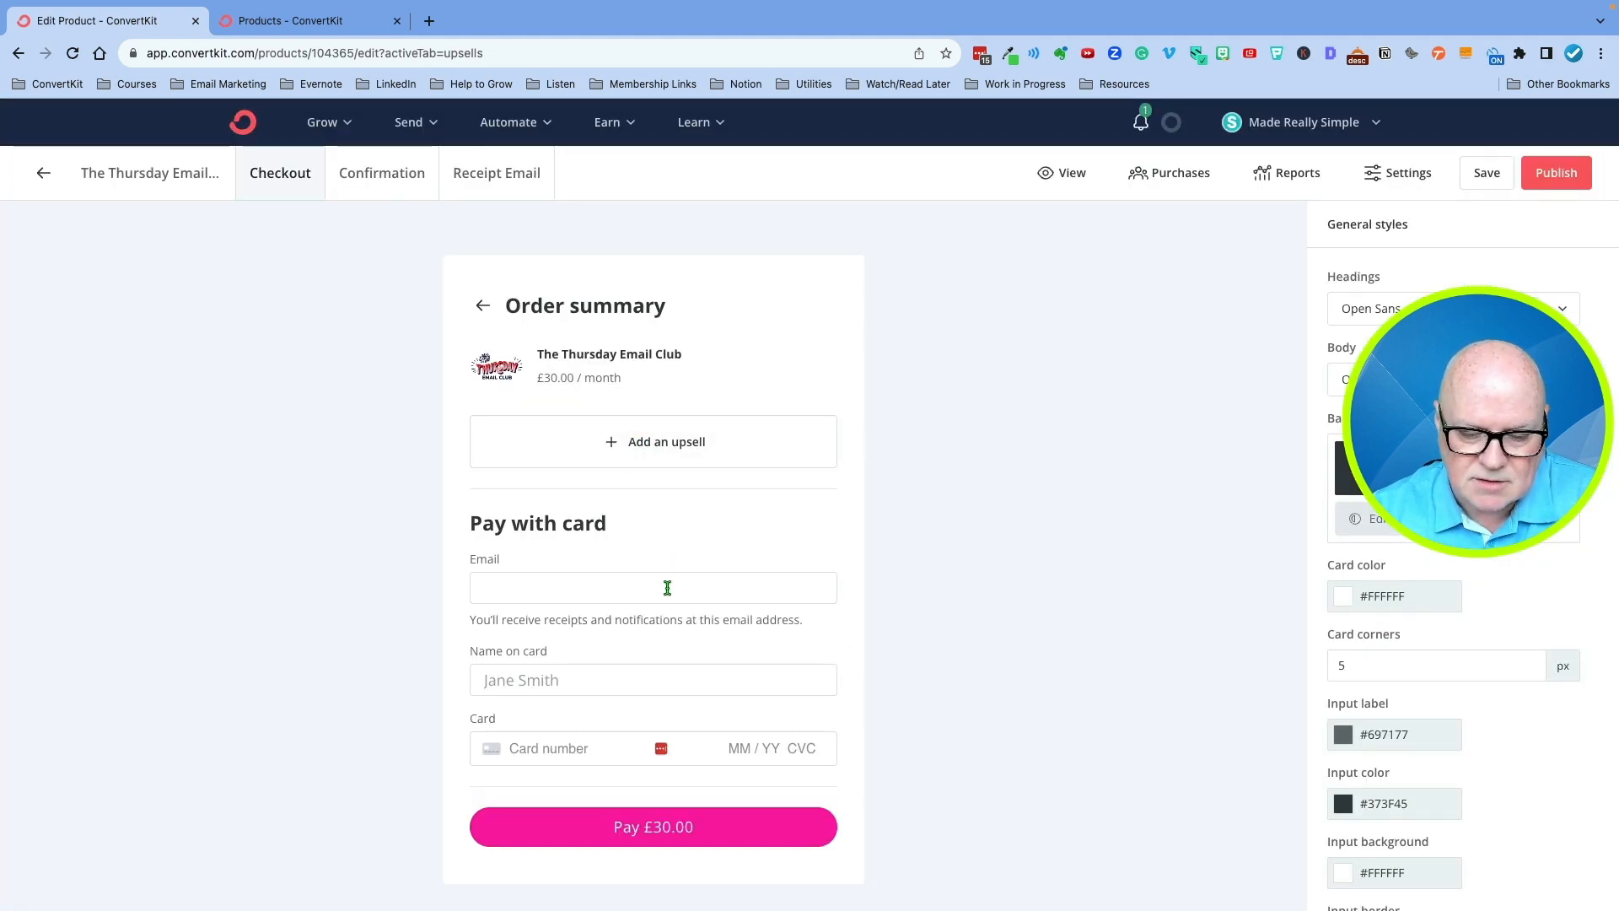
View the product's purchase confirmation page and its receipt email.
{"action": "left_click", "coordinate": [383, 176]}
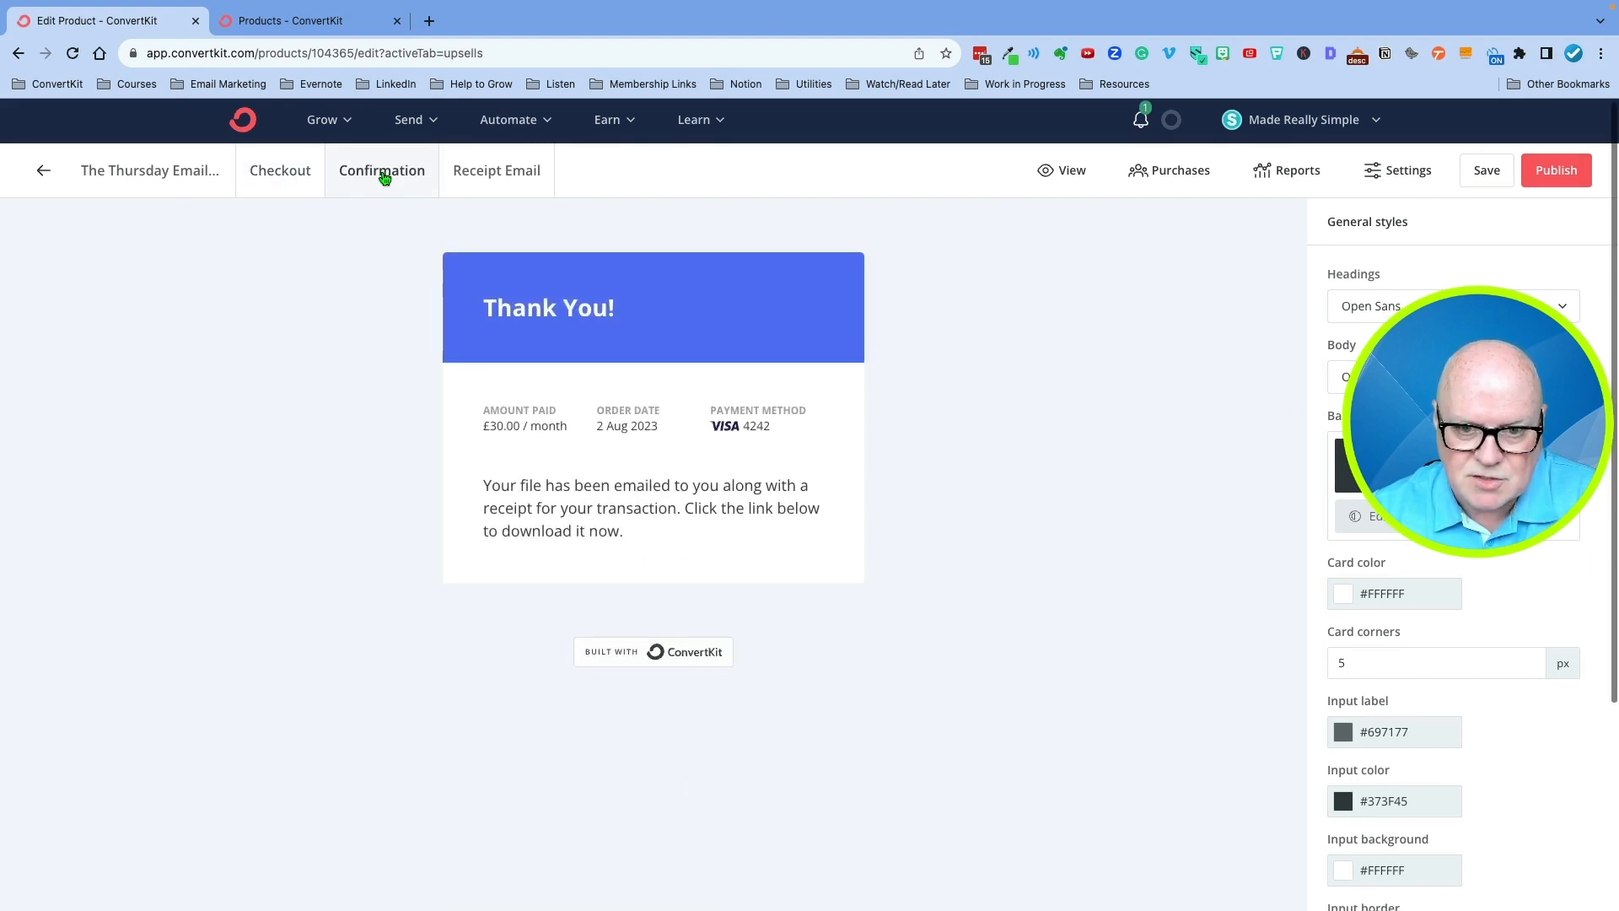
{"action": "scroll", "coordinate": [473, 382], "scroll_direction": "down", "scroll_amount": 1}
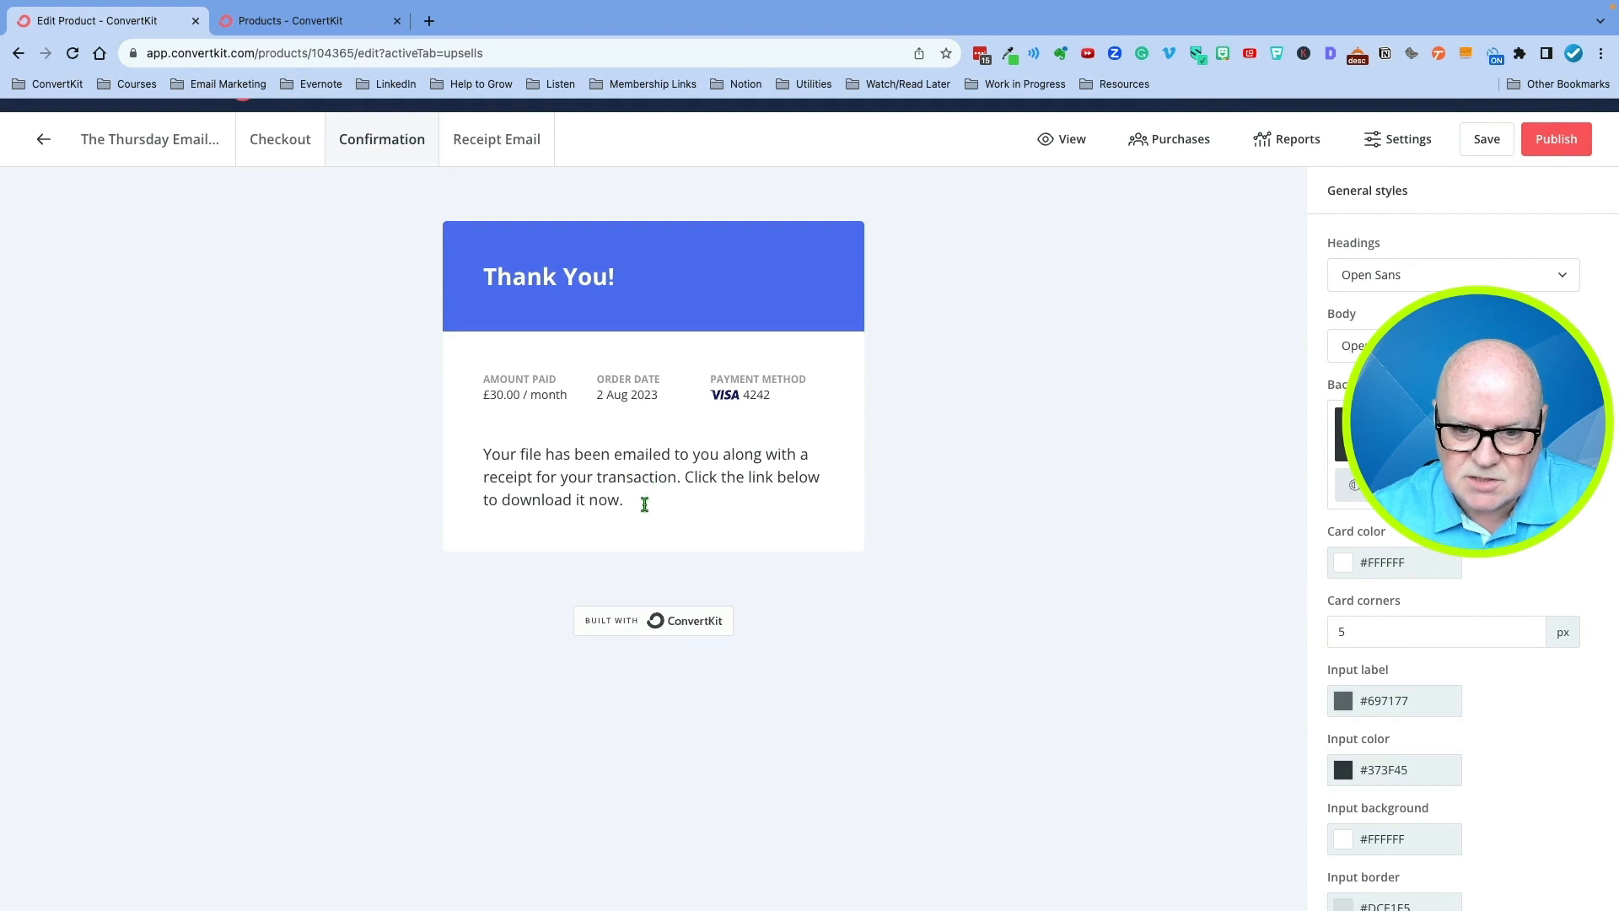
{"action": "left_click", "coordinate": [494, 141]}
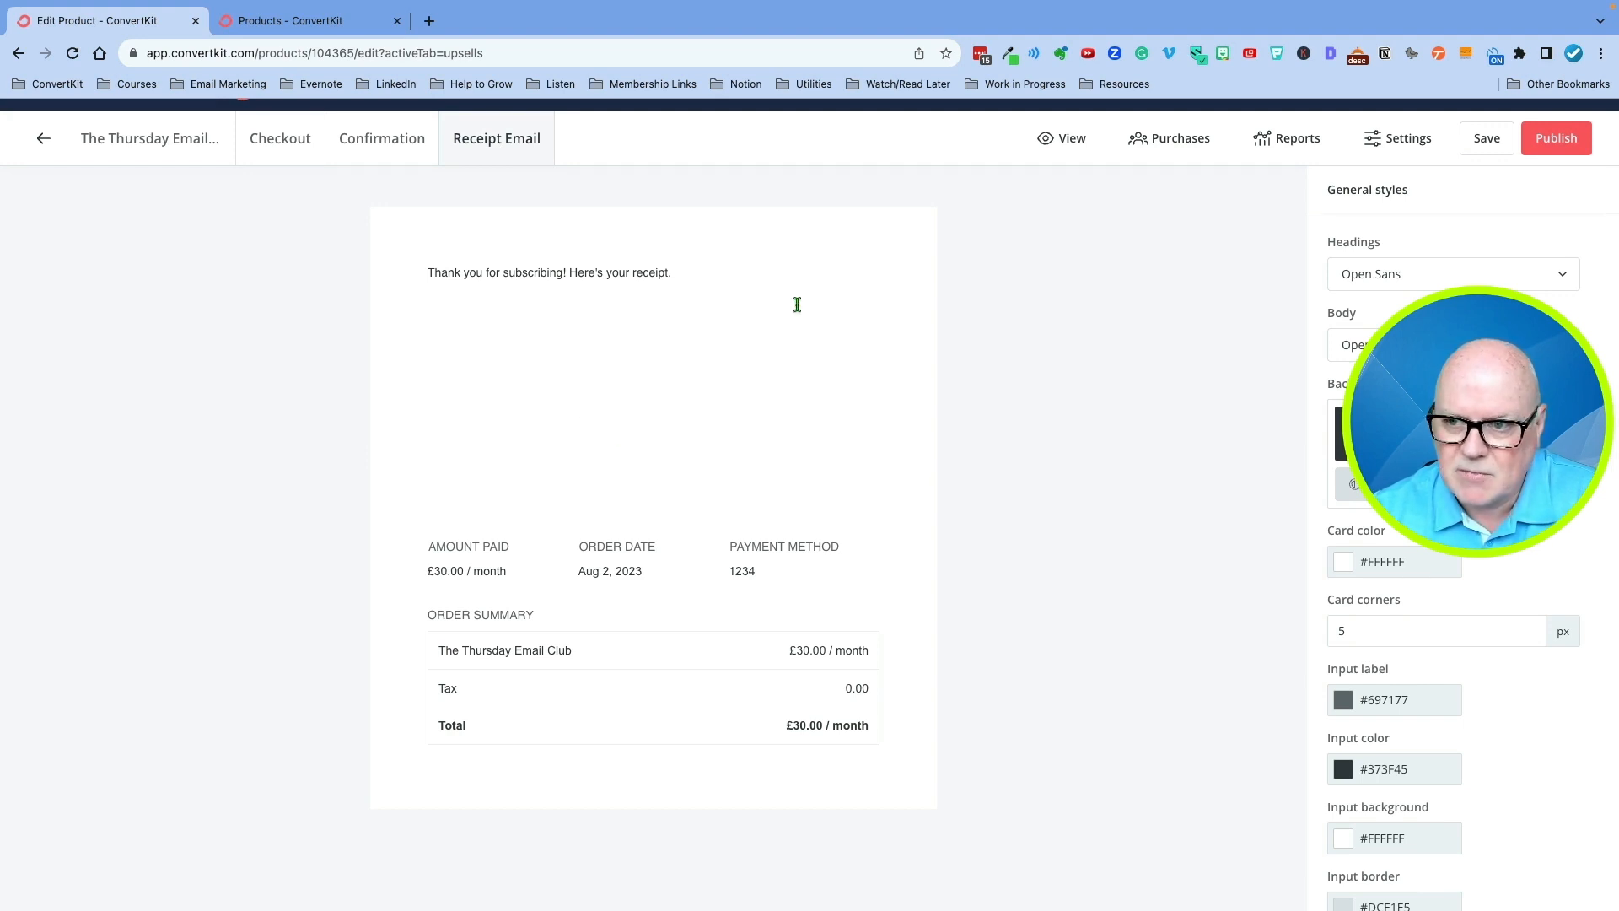
Open the product's settings and examine its details, including price, billing frequency options, pricing methods and currency.
{"action": "left_click", "coordinate": [1398, 141]}
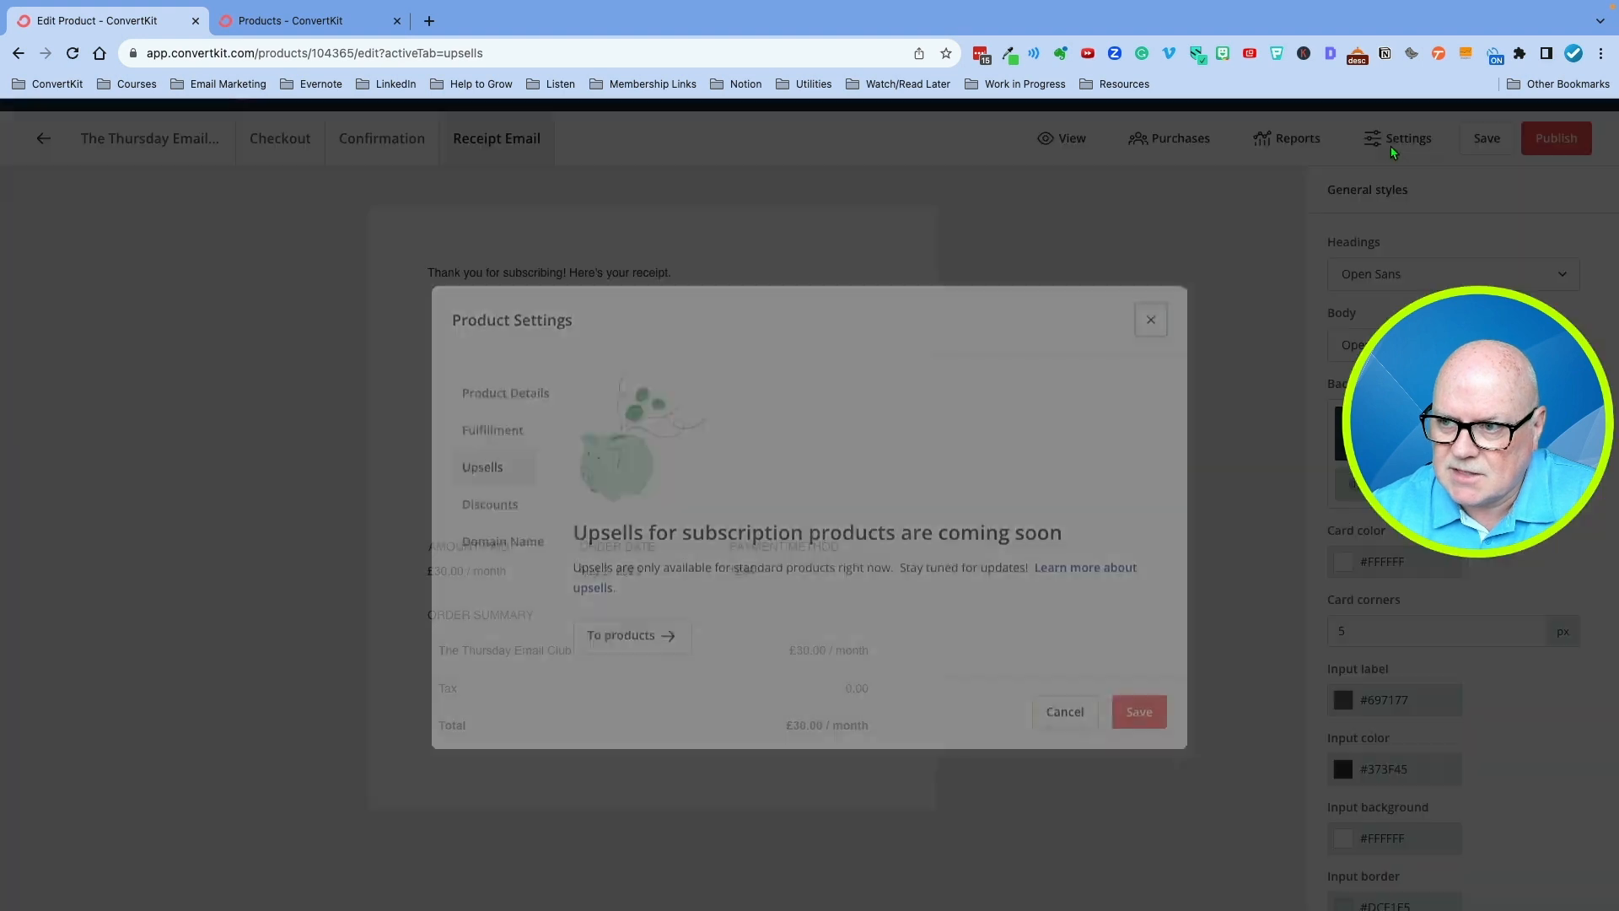
{"action": "left_click", "coordinate": [511, 396]}
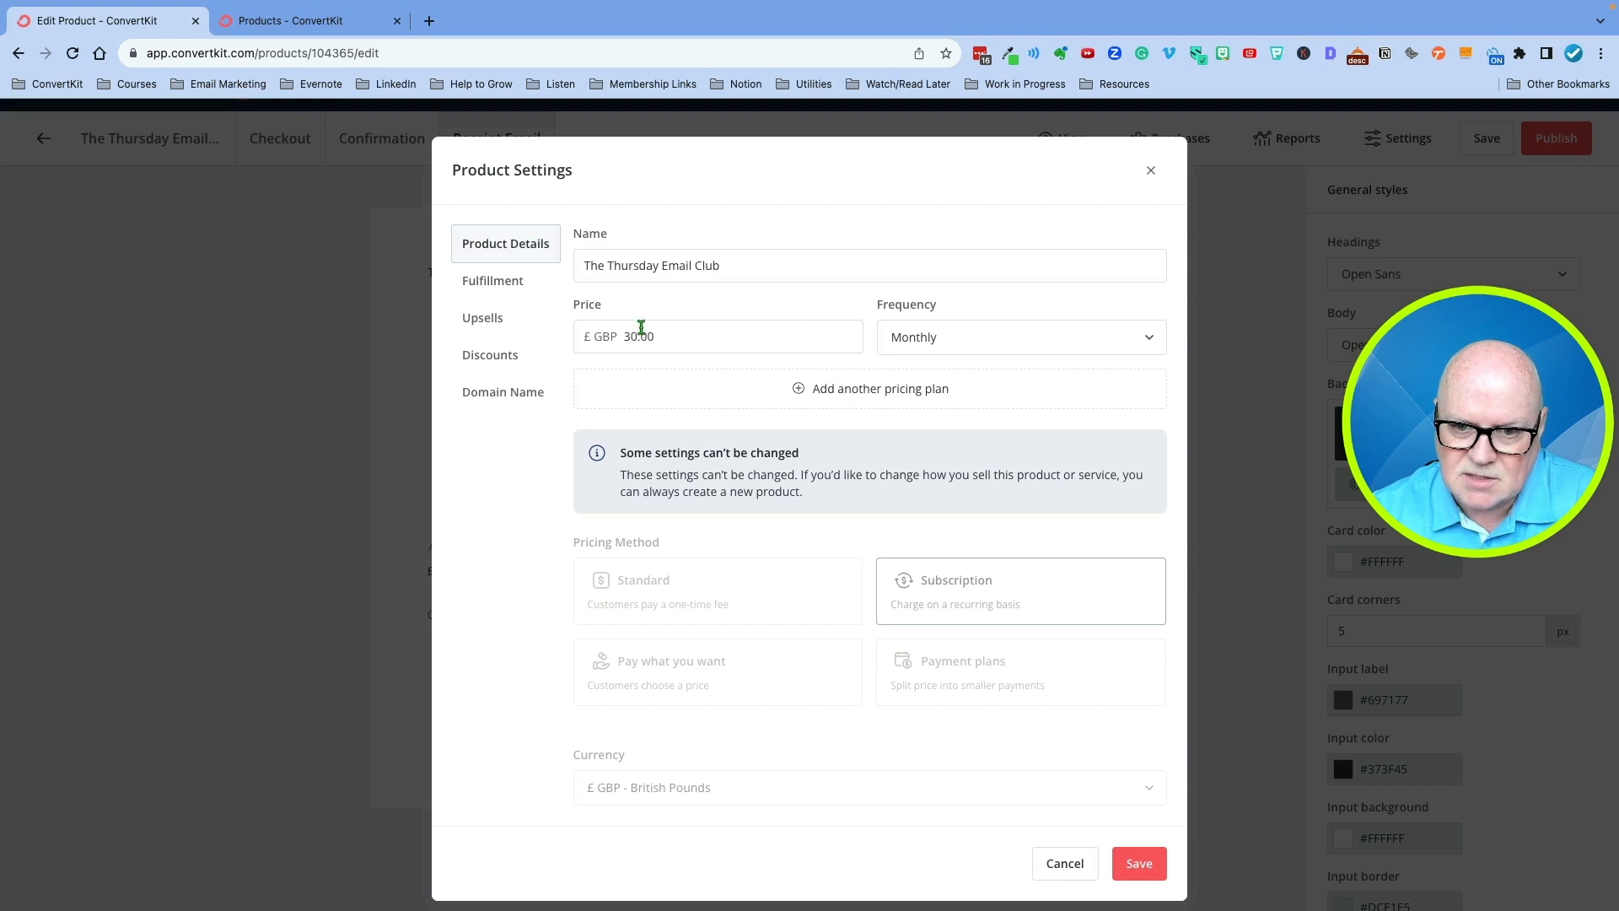
{"action": "left_click", "coordinate": [1005, 341]}
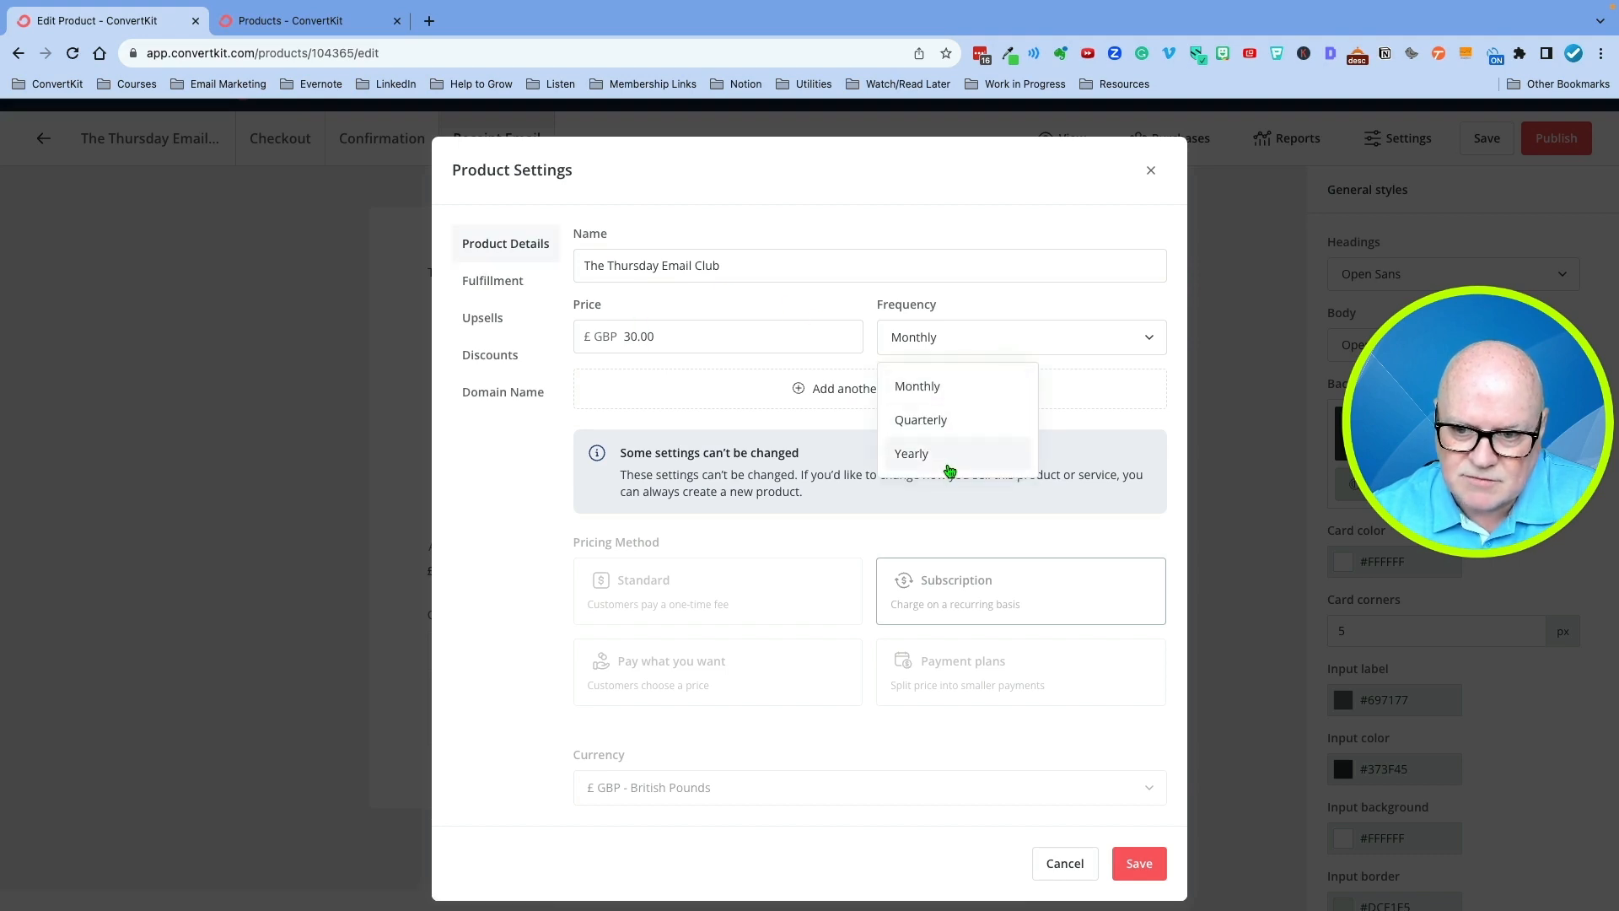
{"action": "left_click", "coordinate": [746, 364]}
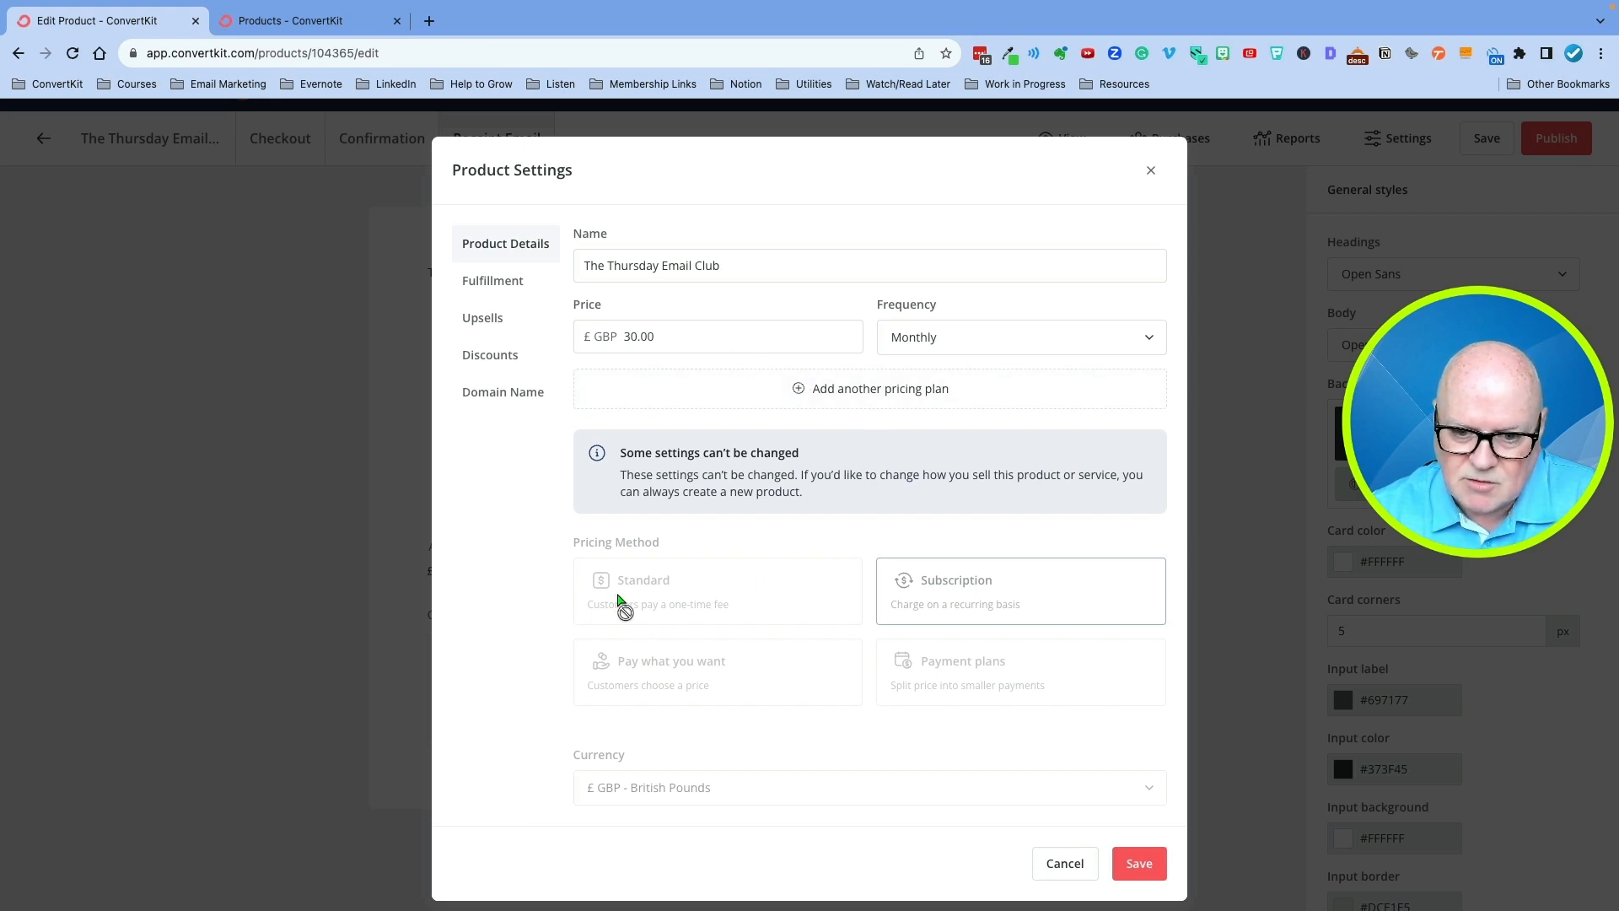
{"action": "scroll", "coordinate": [674, 527], "scroll_direction": "down", "scroll_amount": 2}
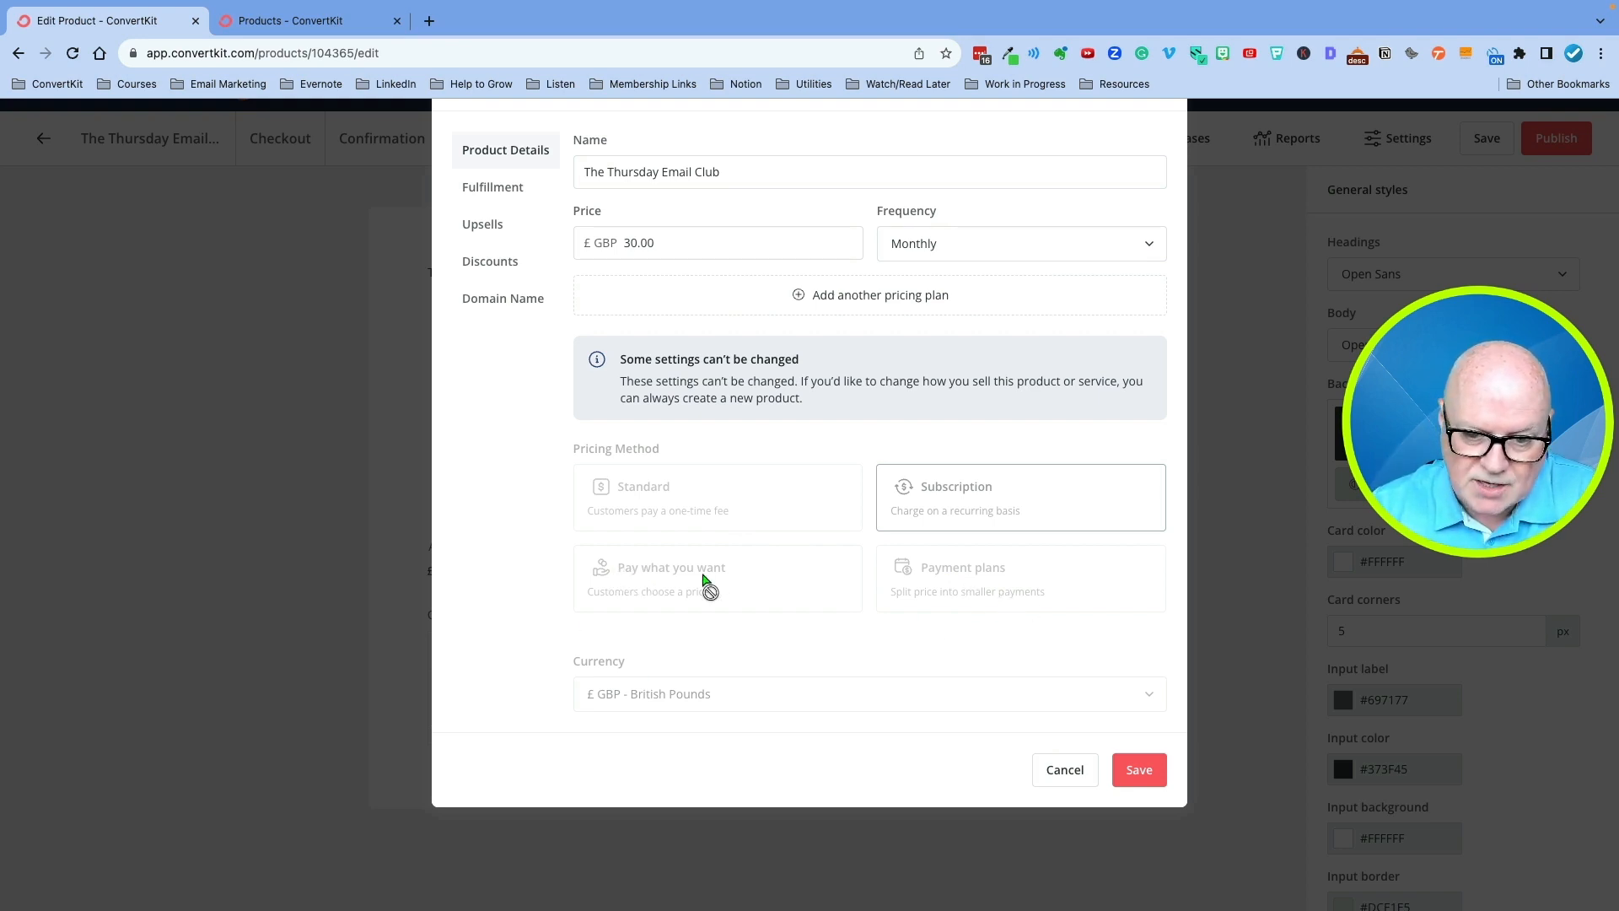
{"action": "scroll", "coordinate": [709, 595], "scroll_direction": "down", "scroll_amount": 1}
{"action": "scroll", "coordinate": [707, 590], "scroll_direction": "down", "scroll_amount": 2}
{"action": "scroll", "coordinate": [697, 517], "scroll_direction": "up", "scroll_amount": 5}
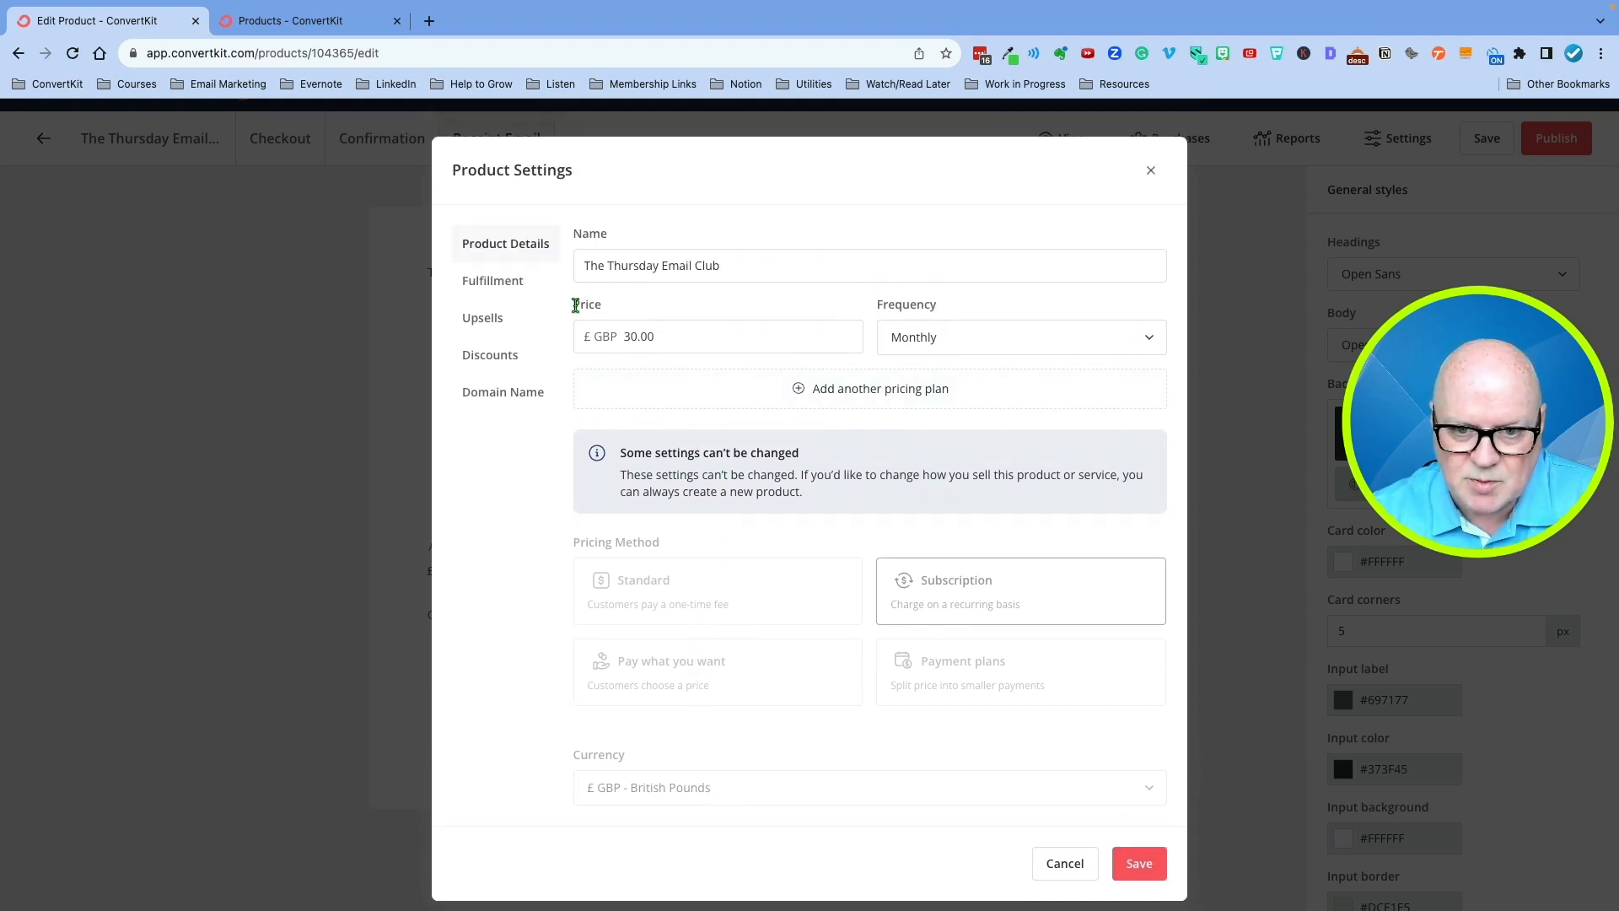
Examine the product's discount and domain name settings, and close the settings without saving.
{"action": "left_click", "coordinate": [491, 355]}
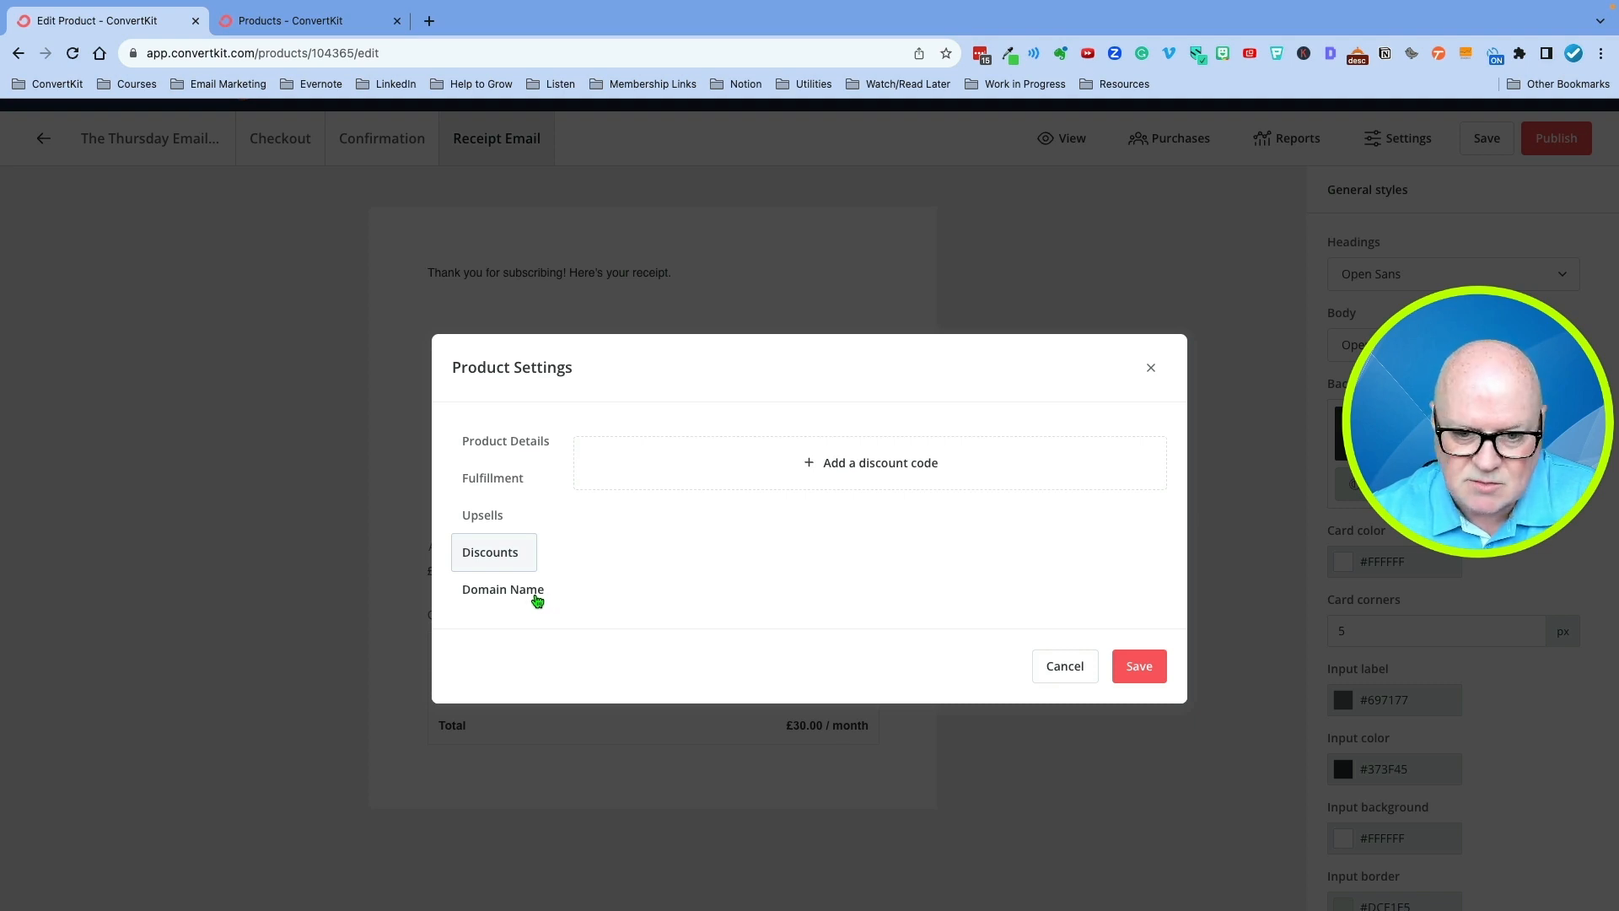
{"action": "left_click", "coordinate": [485, 592]}
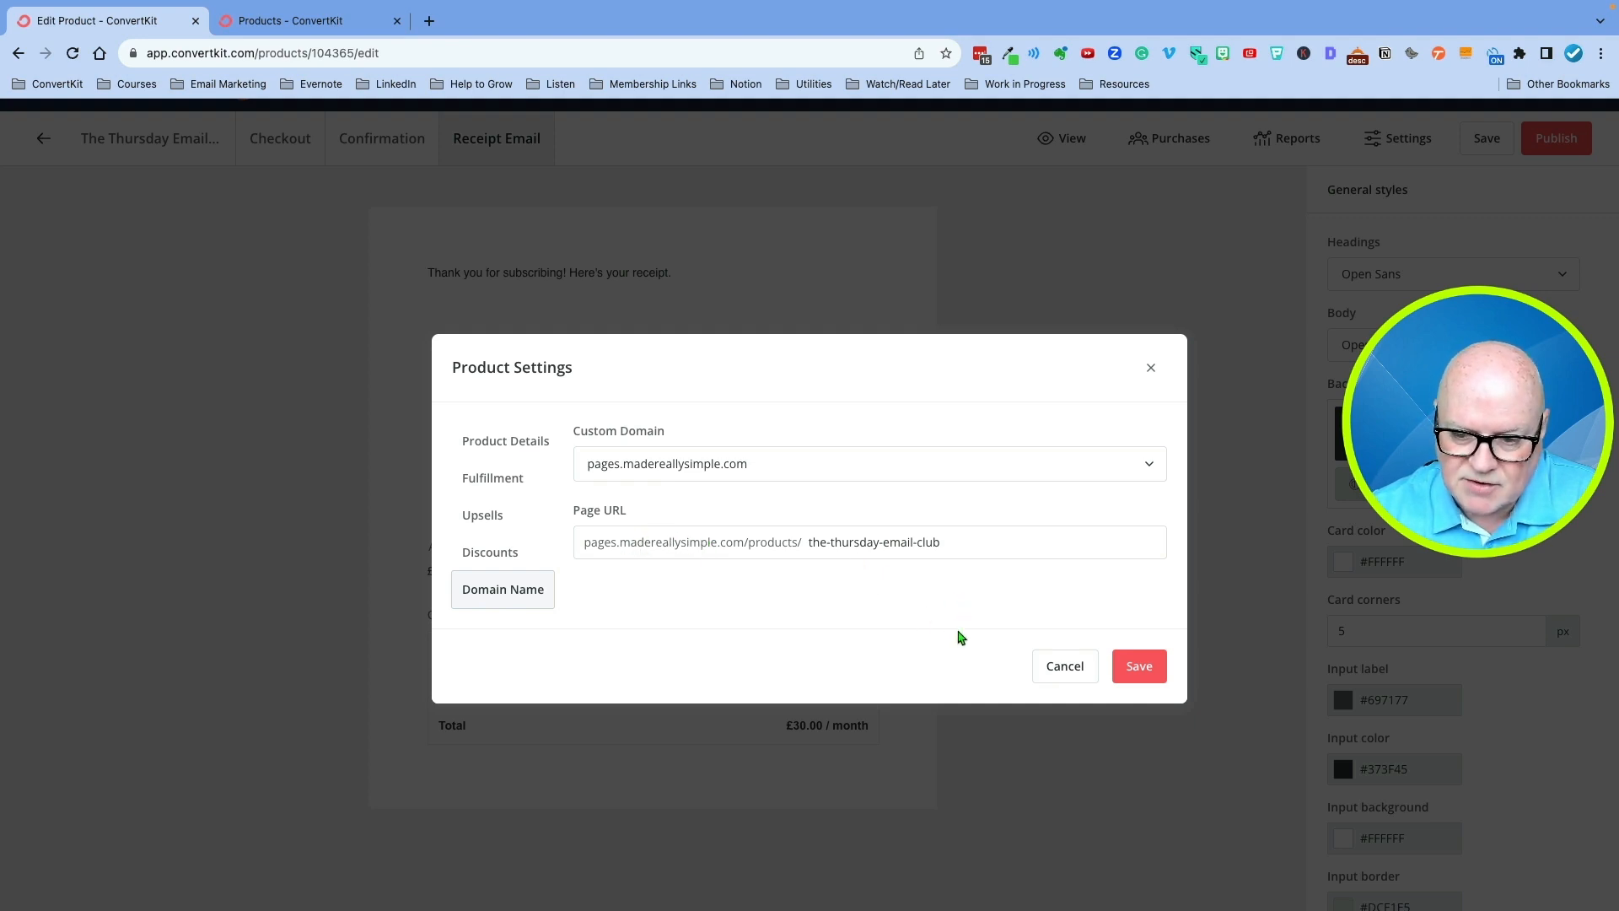
{"action": "left_click", "coordinate": [1061, 666]}
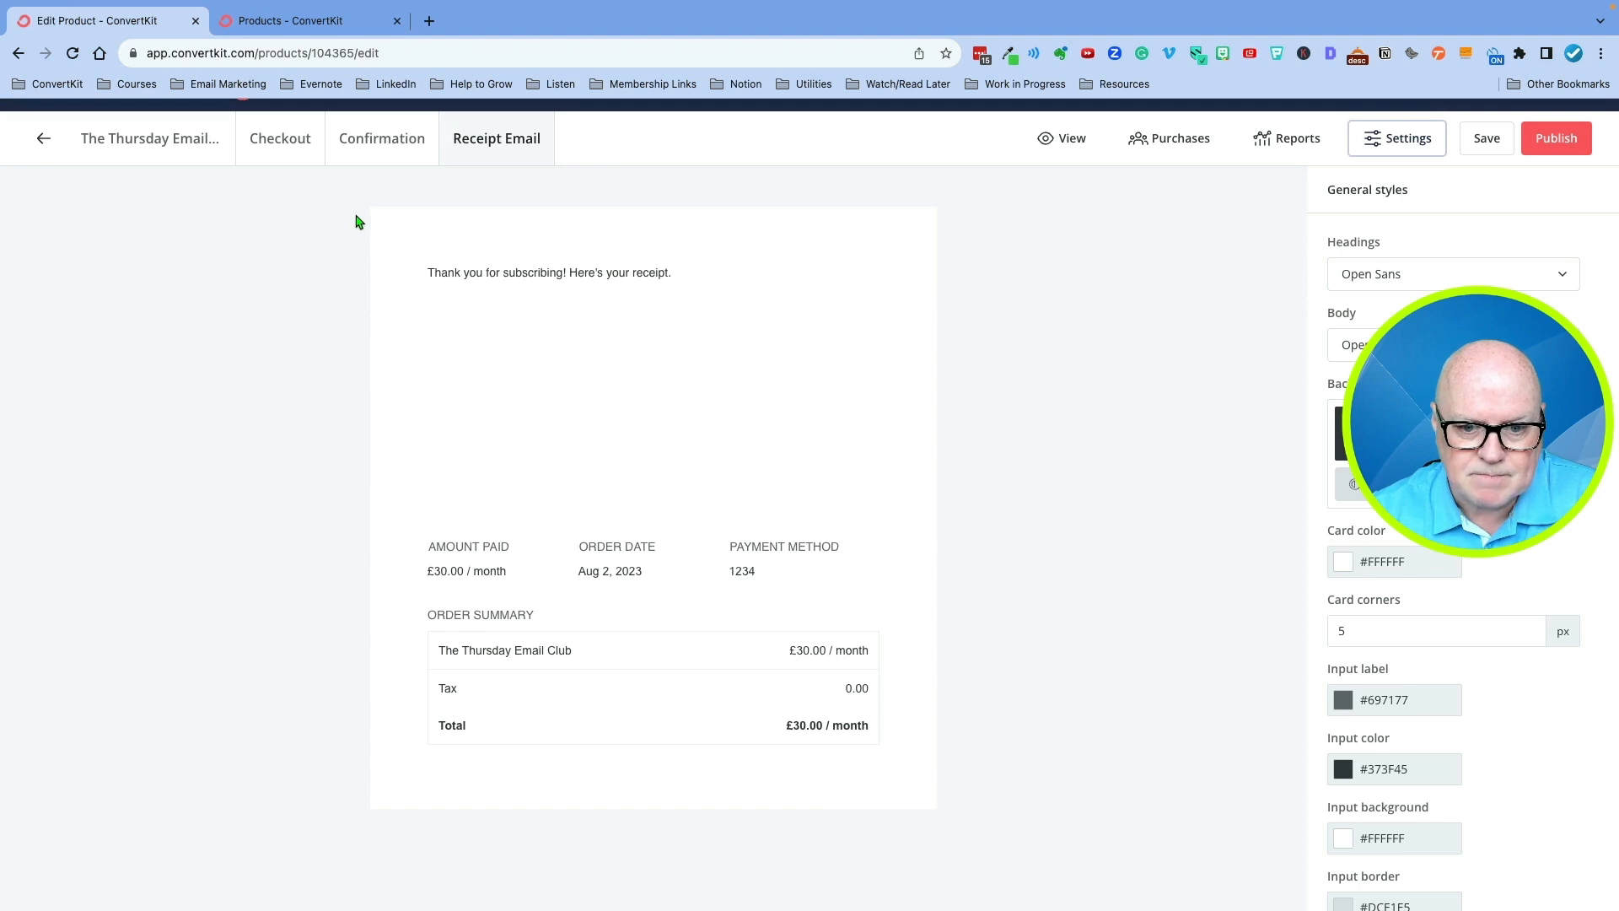
Return to the list of all products and look through the product cards.
{"action": "scroll", "coordinate": [459, 187], "scroll_direction": "up", "scroll_amount": 1}
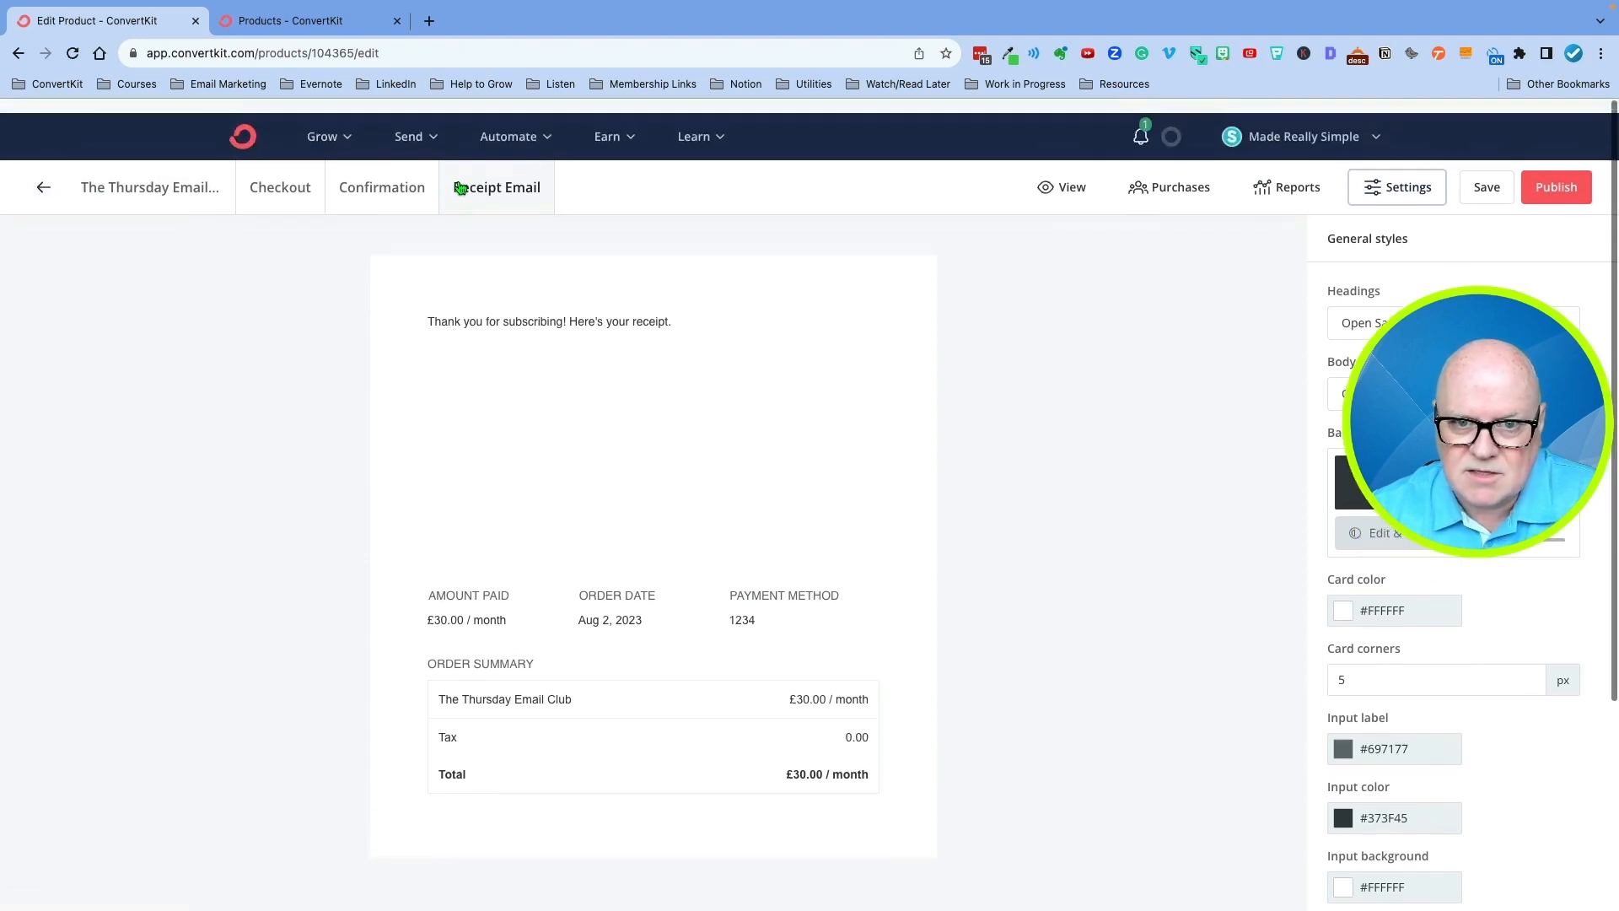
{"action": "left_click", "coordinate": [618, 126]}
{"action": "left_click", "coordinate": [662, 206]}
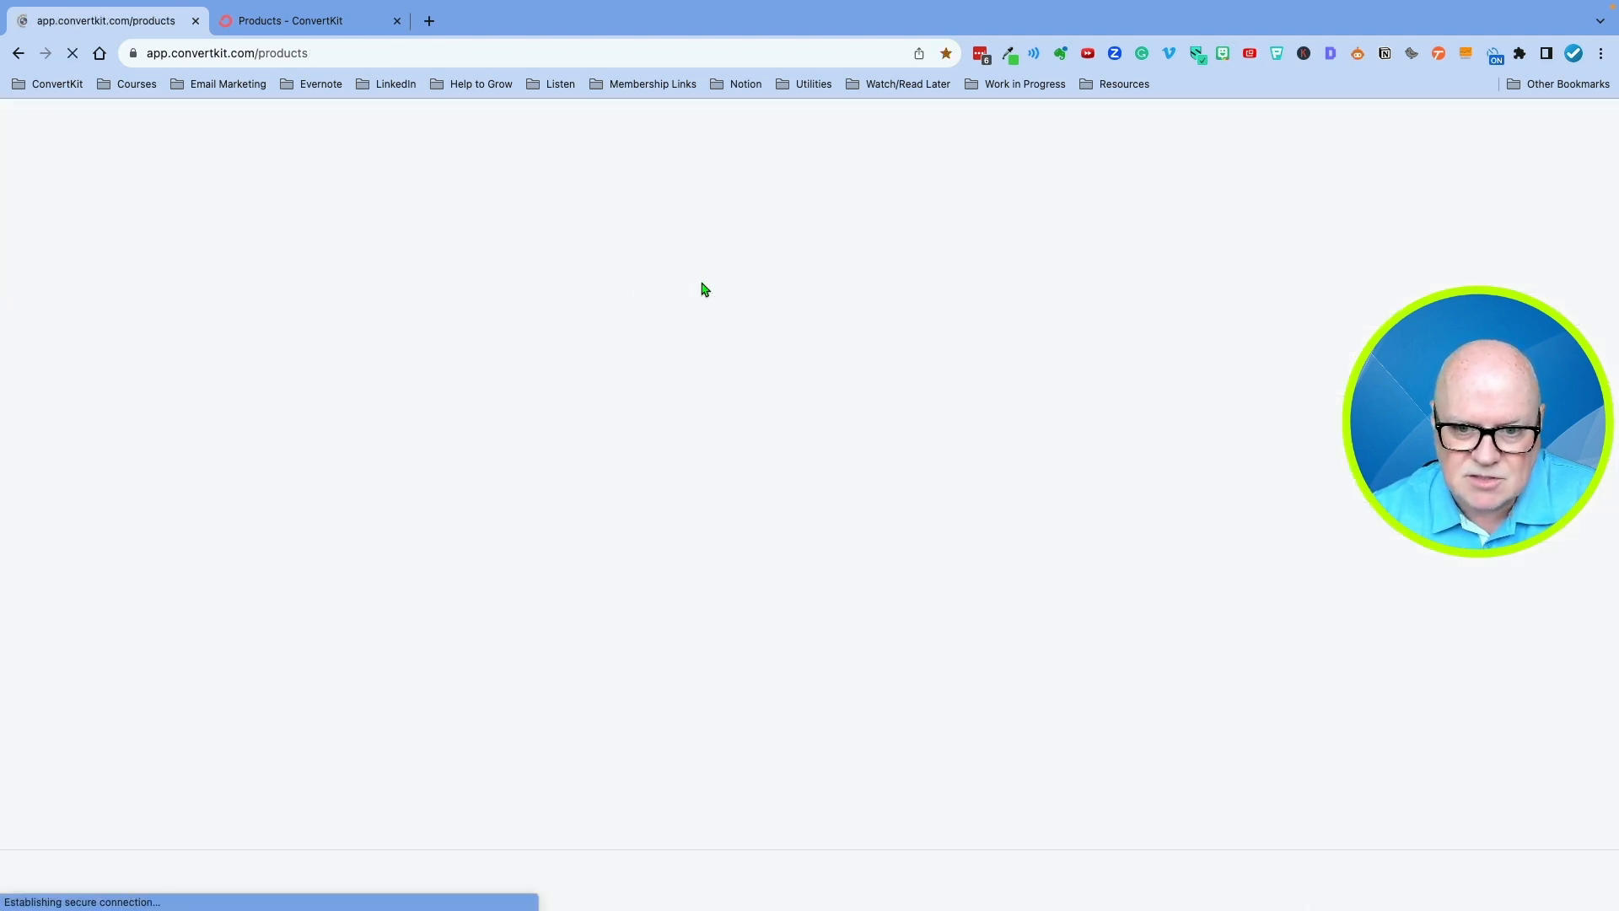
{"action": "scroll", "coordinate": [847, 455], "scroll_direction": "down", "scroll_amount": 3}
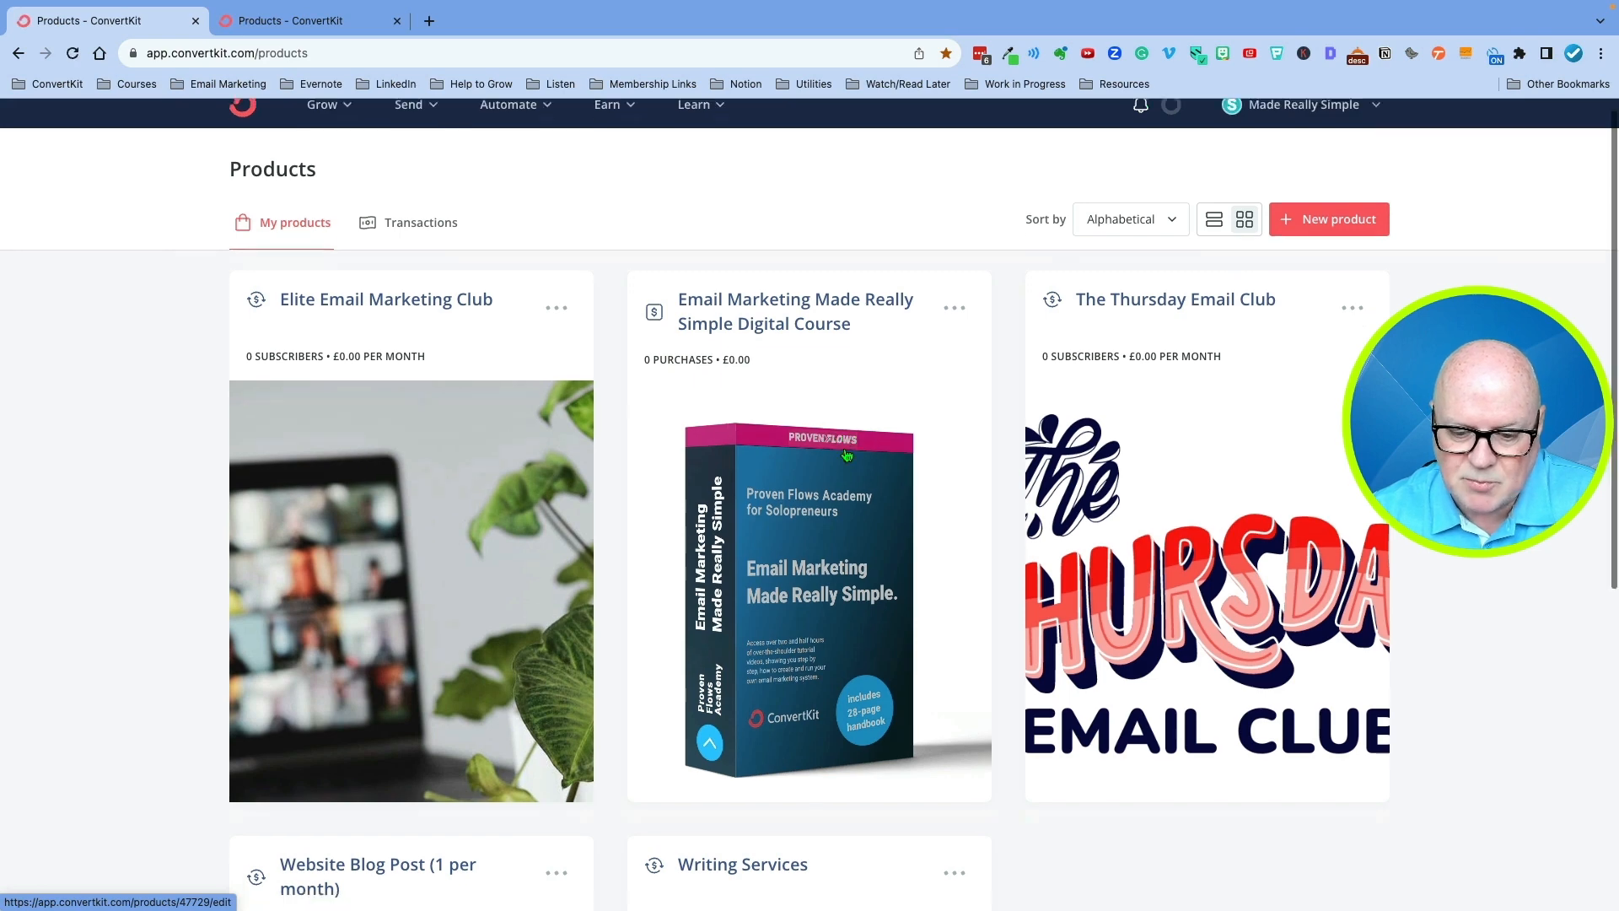
{"action": "scroll", "coordinate": [847, 455], "scroll_direction": "down", "scroll_amount": 5}
{"action": "scroll", "coordinate": [848, 455], "scroll_direction": "up", "scroll_amount": 8}
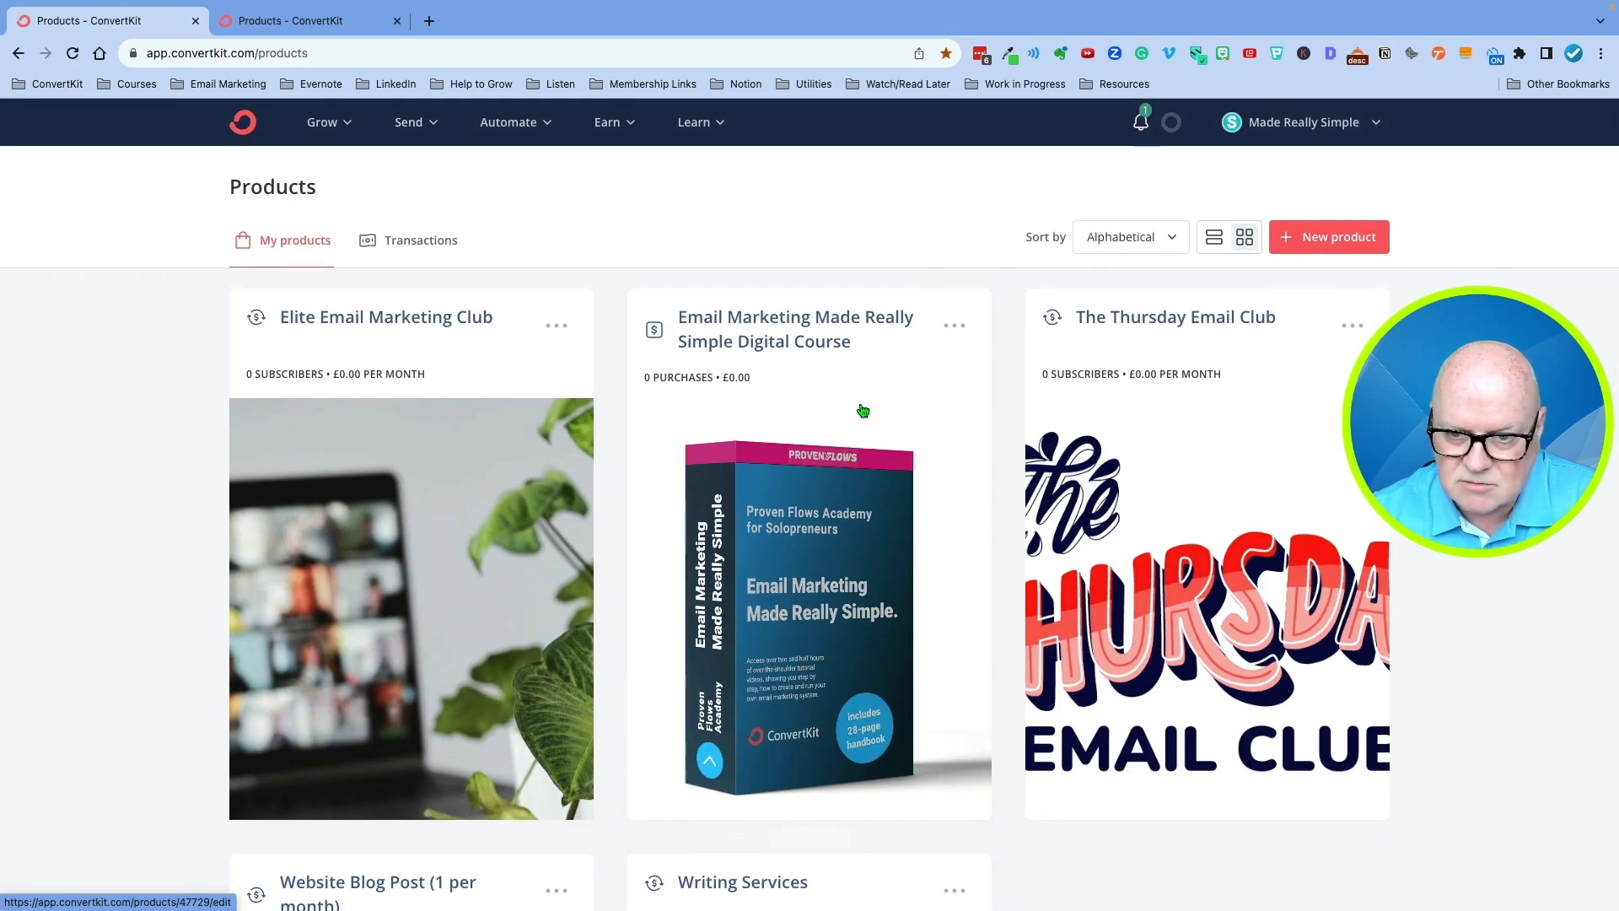
{"action": "scroll", "coordinate": [874, 419], "scroll_direction": "down", "scroll_amount": 1}
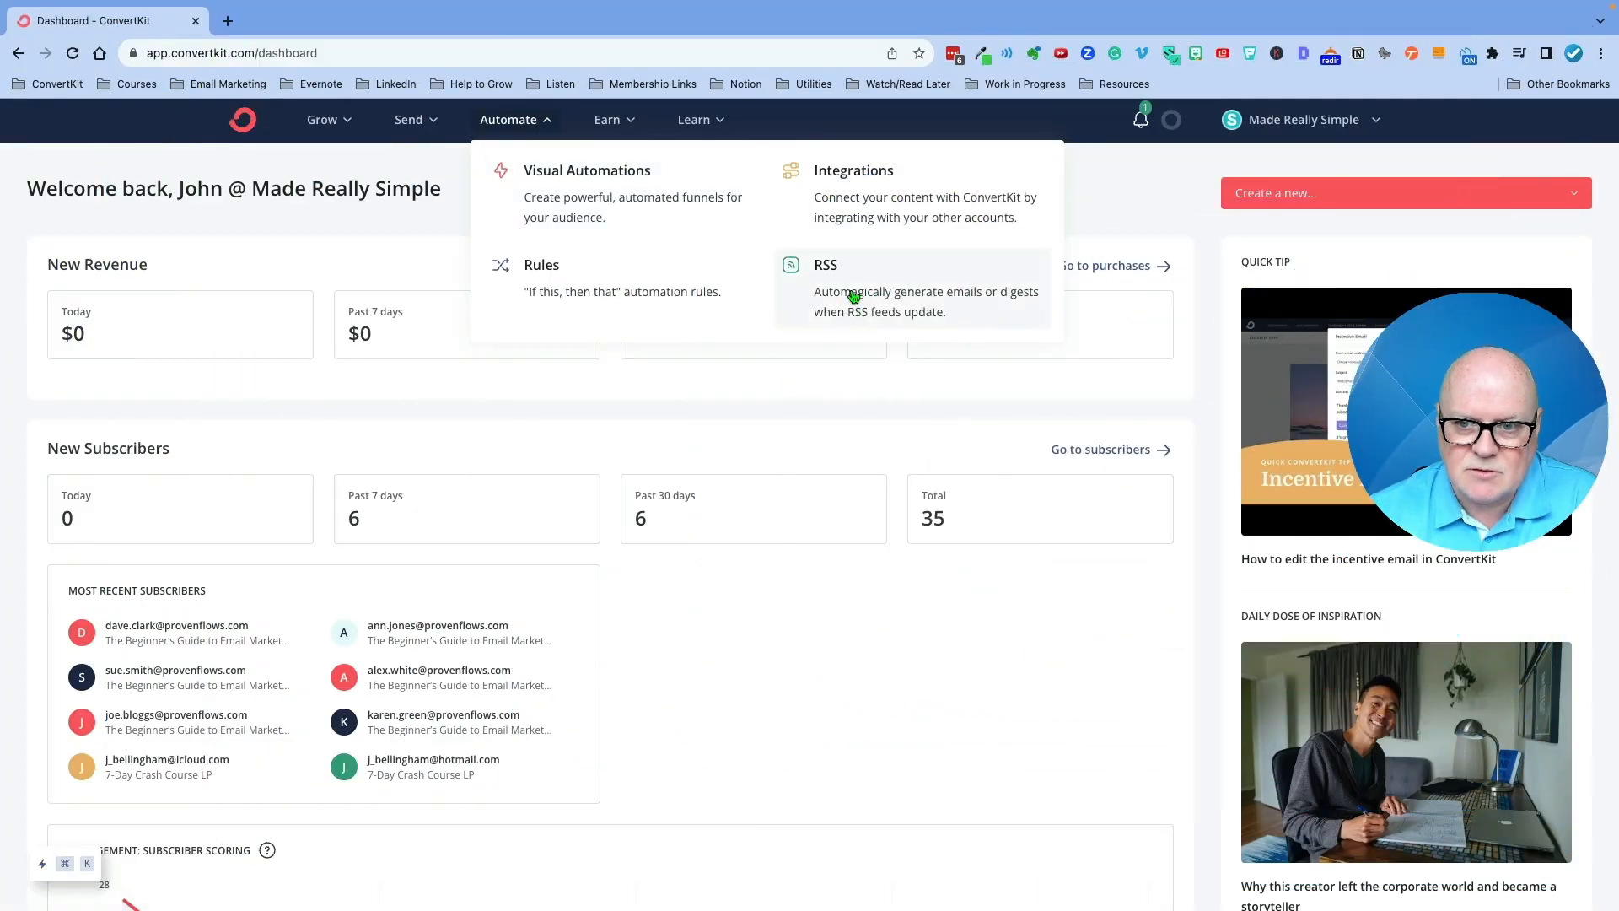
{"action": "left_click", "coordinate": [847, 292]}
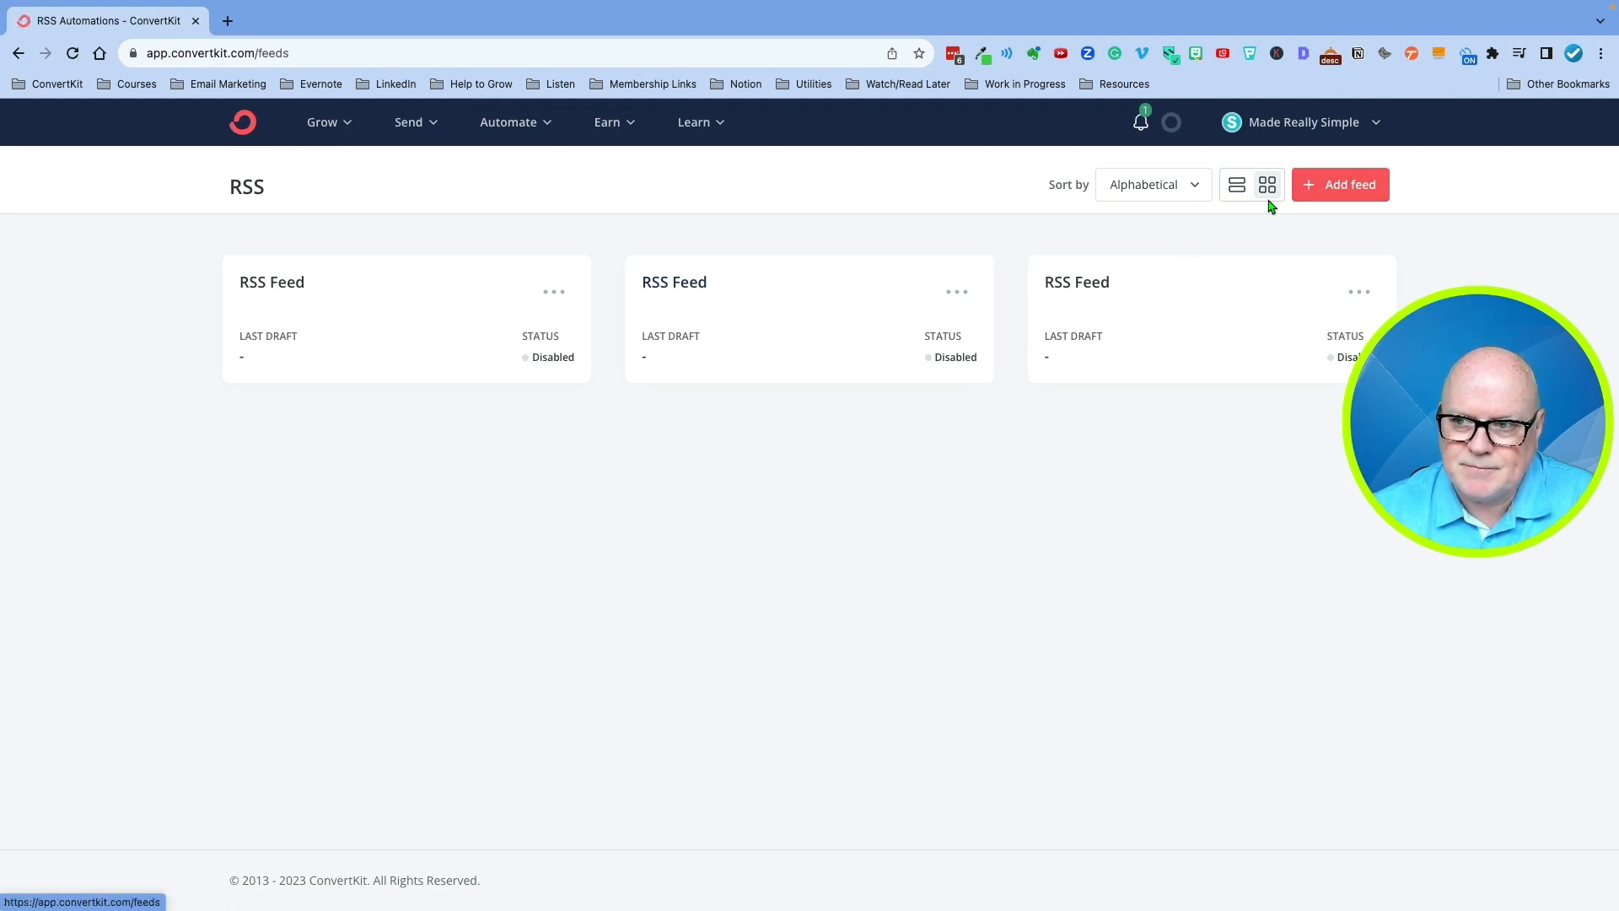
{"action": "left_click", "coordinate": [1332, 190]}
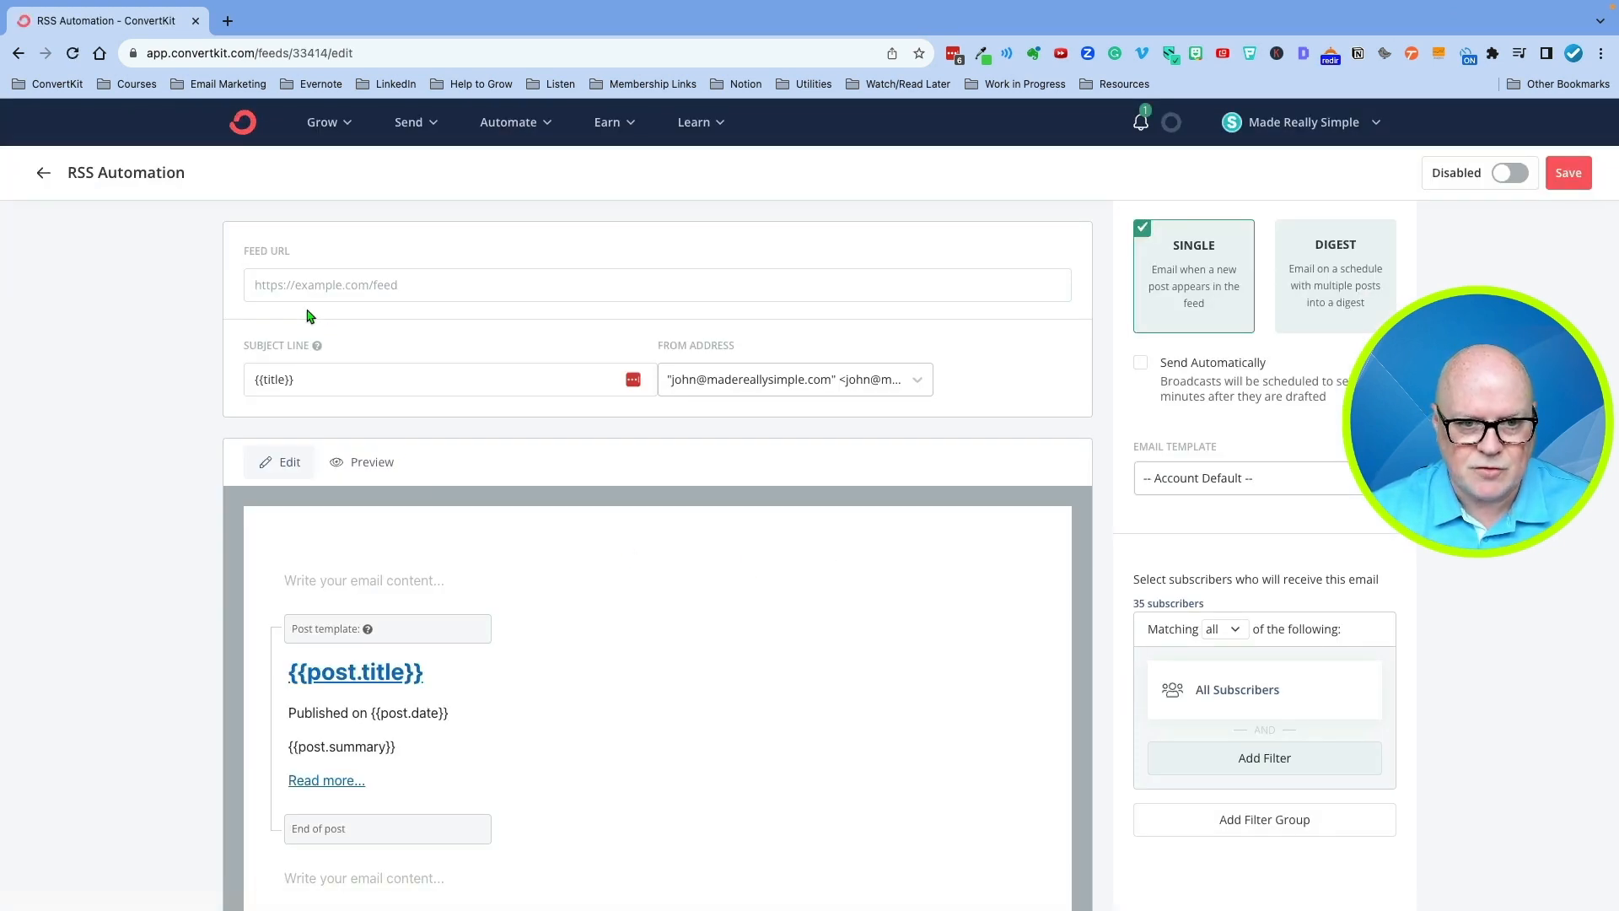
{"action": "left_click", "coordinate": [301, 275]}
{"action": "left_click", "coordinate": [375, 319]}
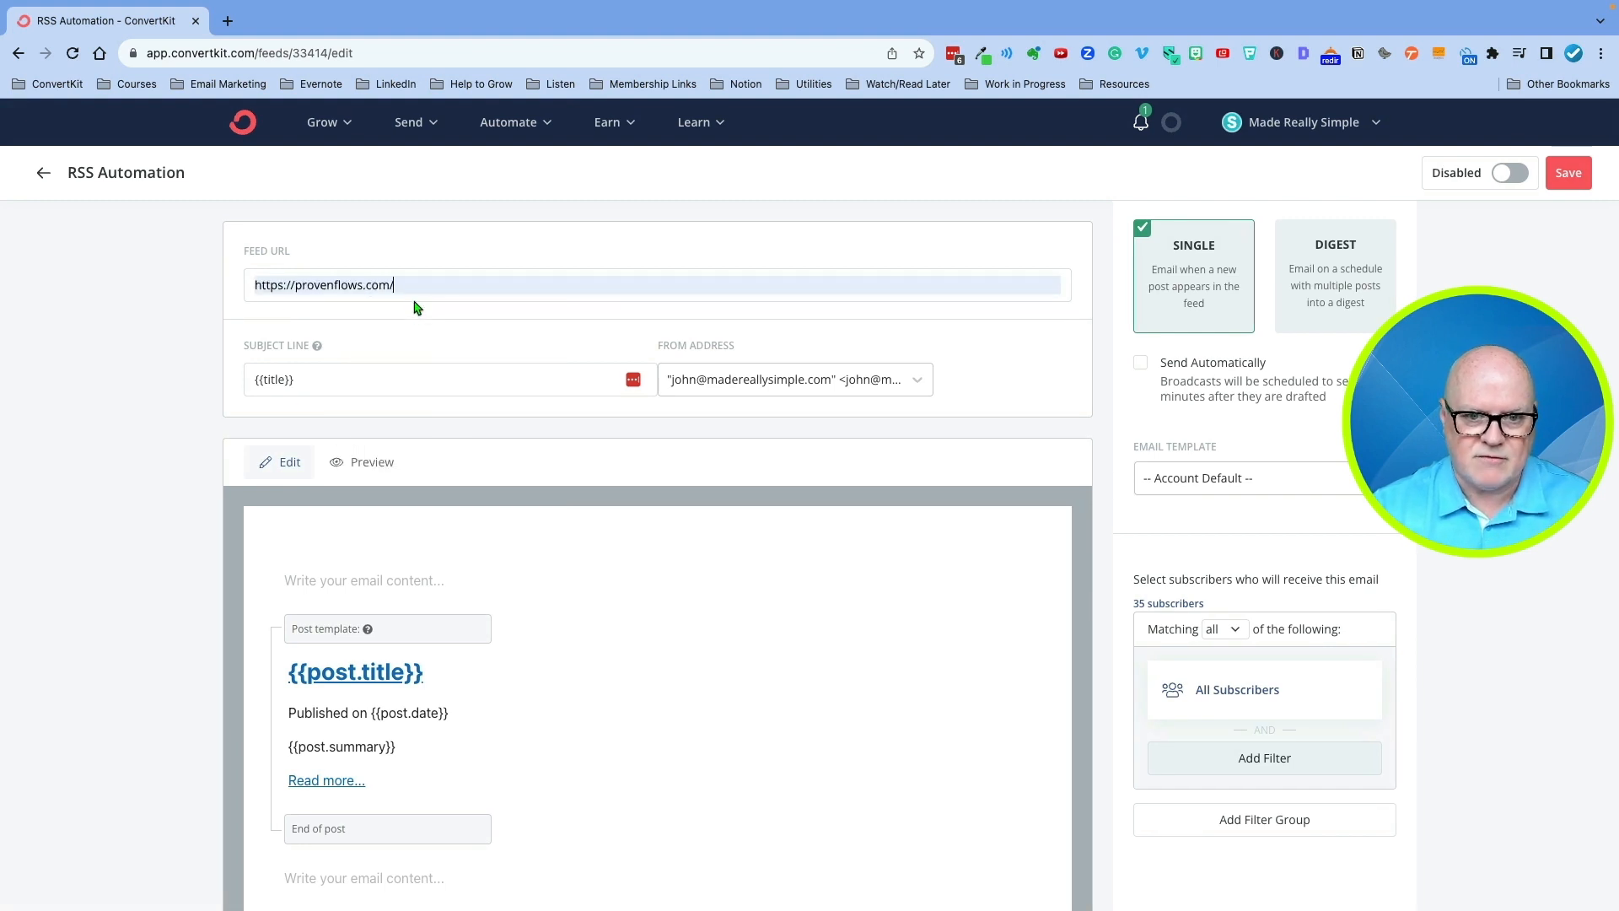
{"action": "type", "text": "feed"}
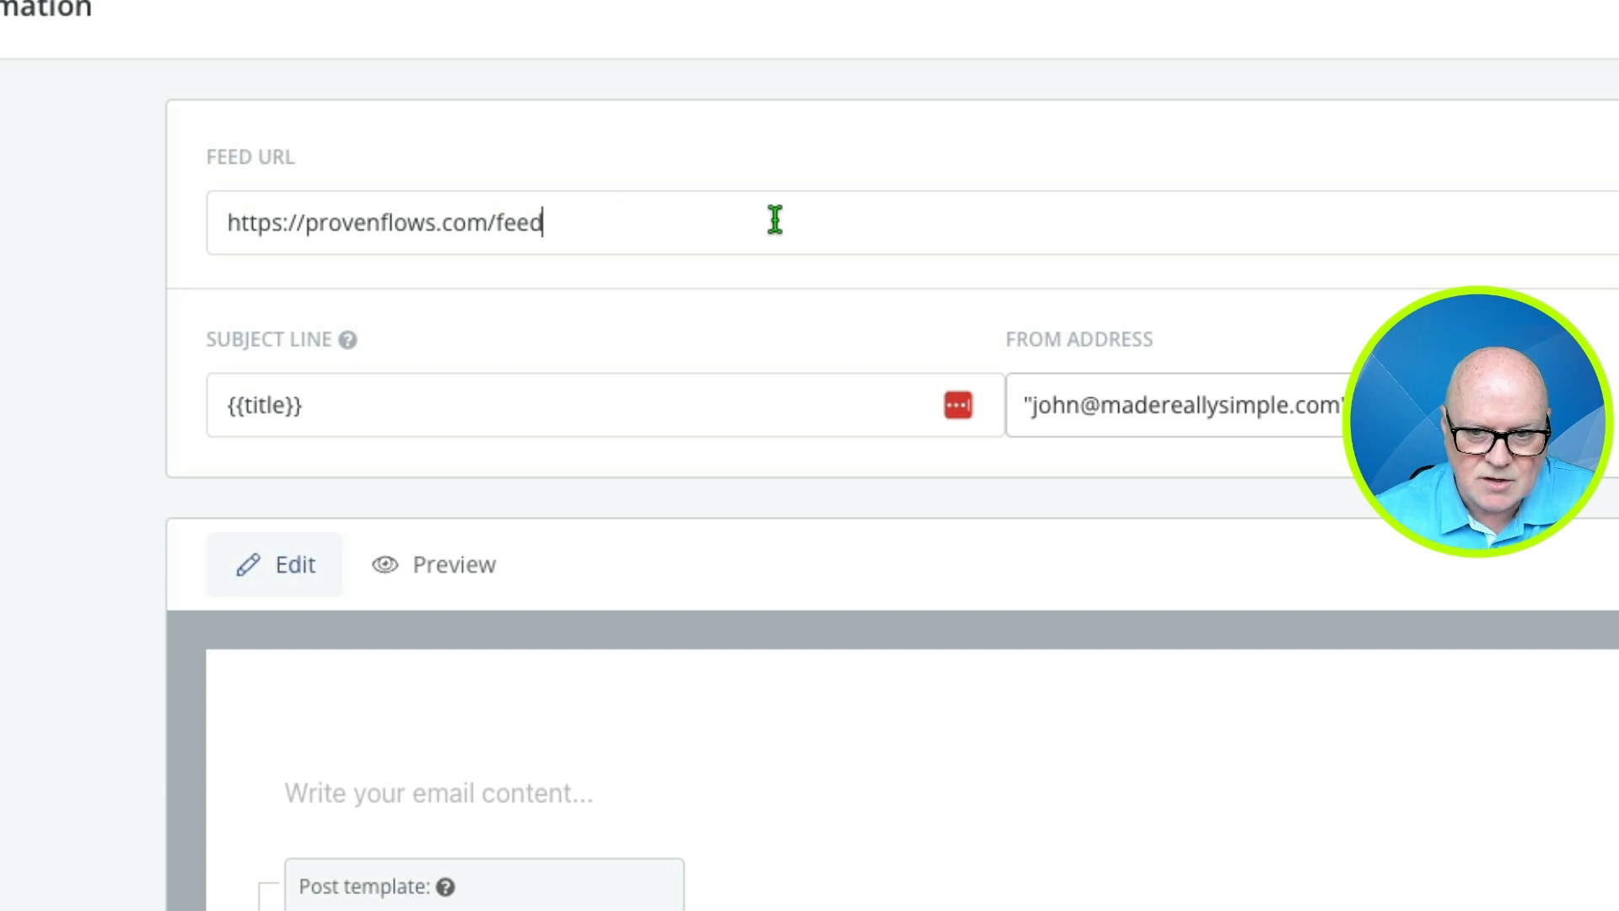
{"action": "left_click", "coordinate": [903, 228]}
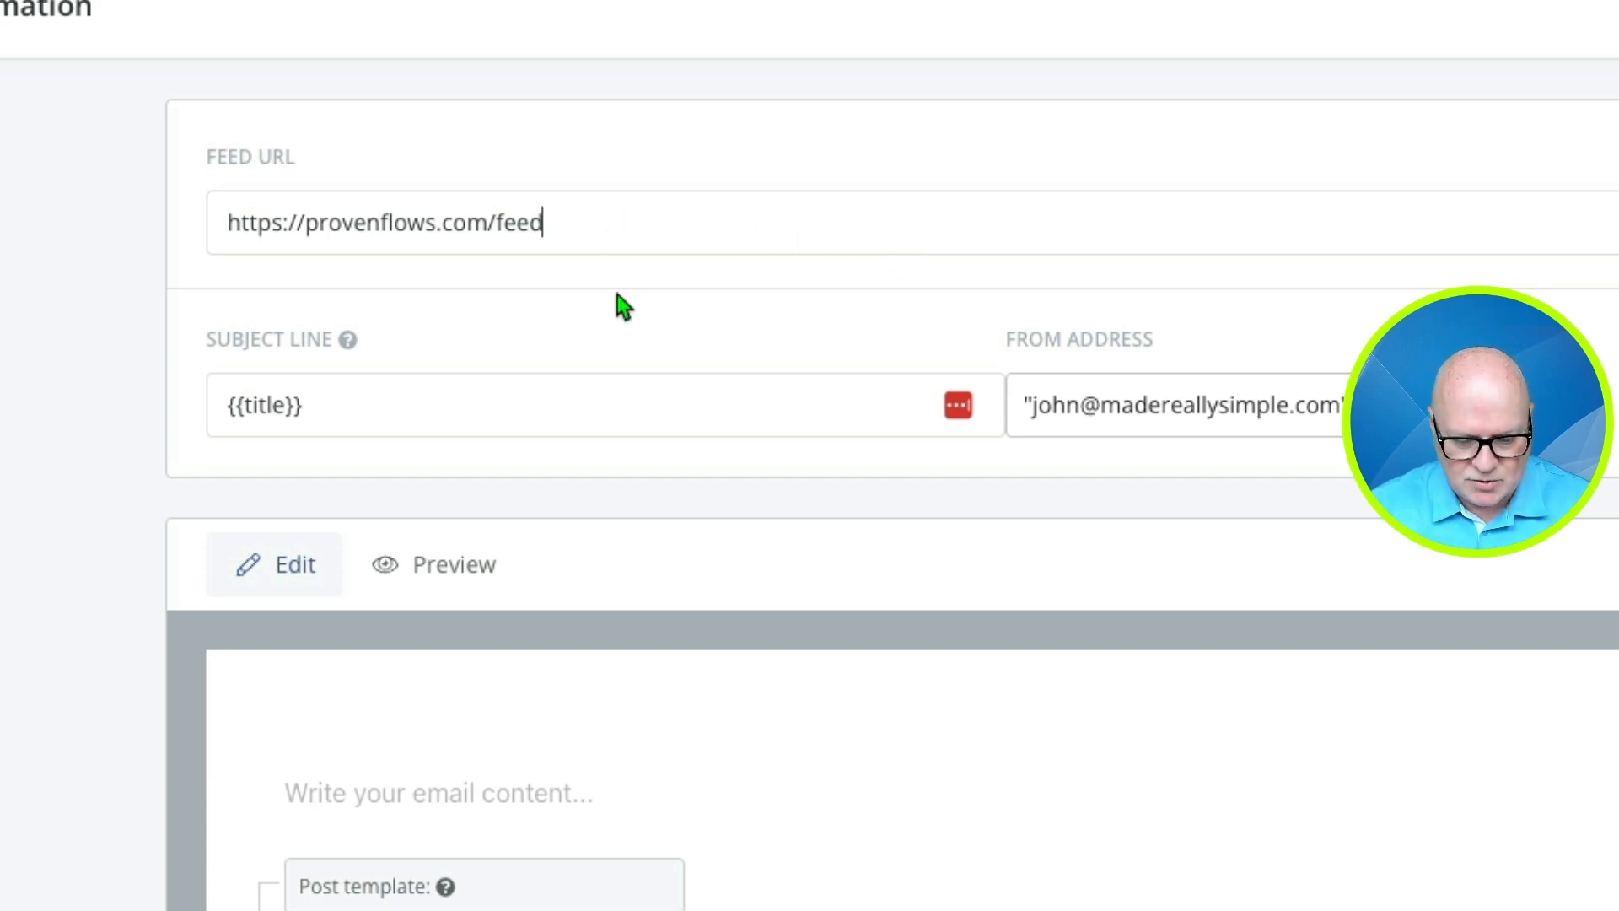
Check the RSS automation's subject line variable and preview the email generated from the feed, reading through its content.
{"action": "left_click", "coordinate": [635, 413]}
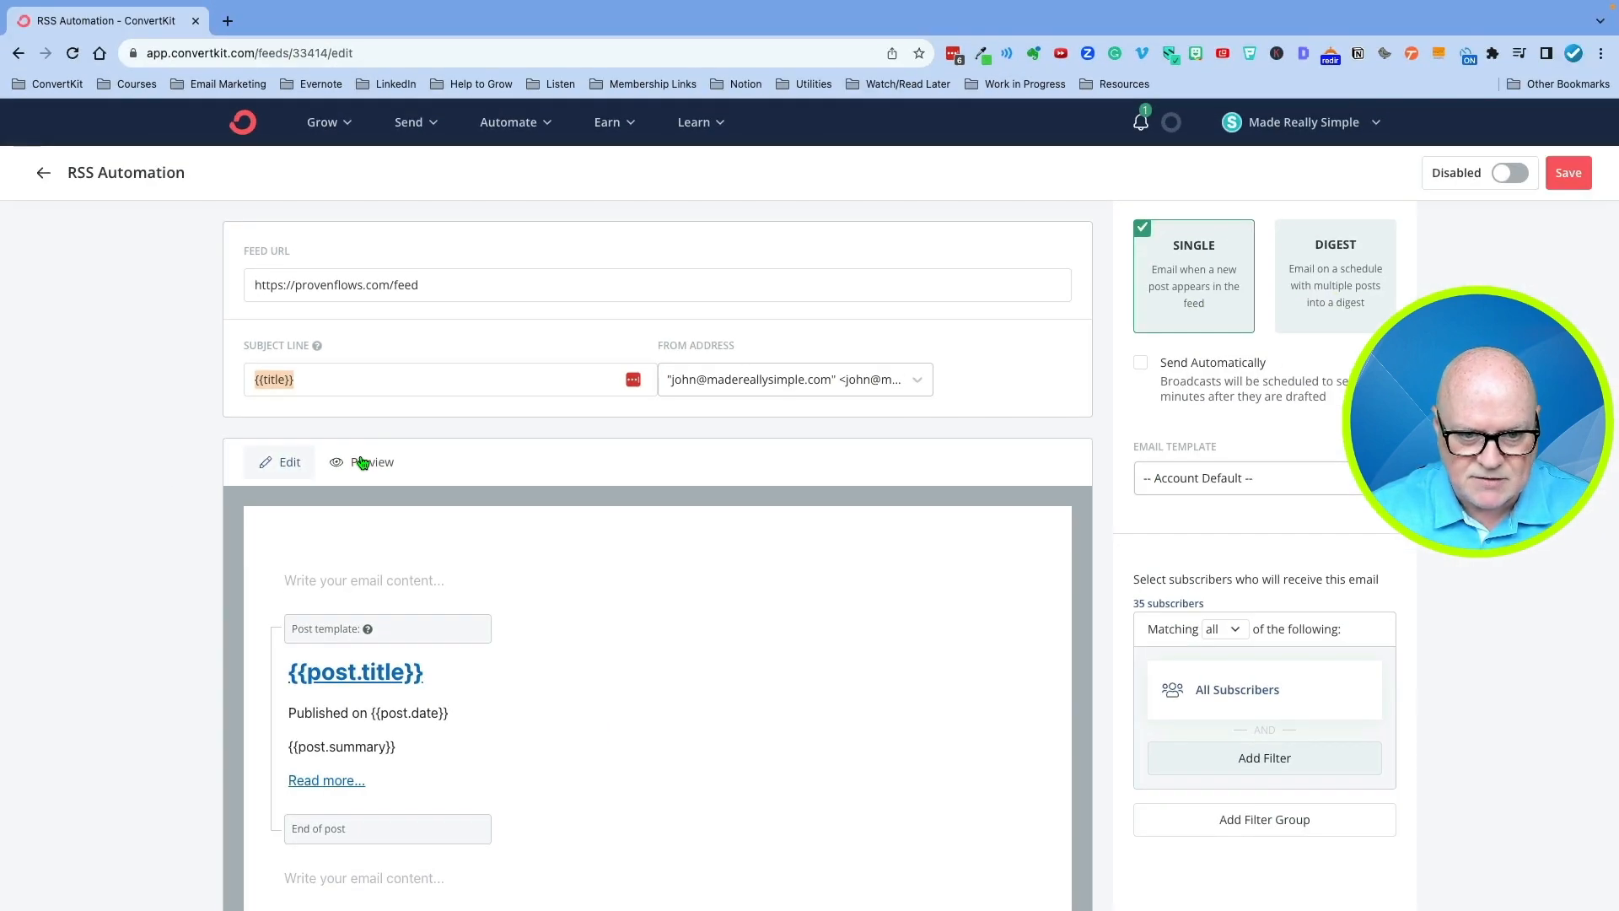
{"action": "left_click", "coordinate": [362, 462]}
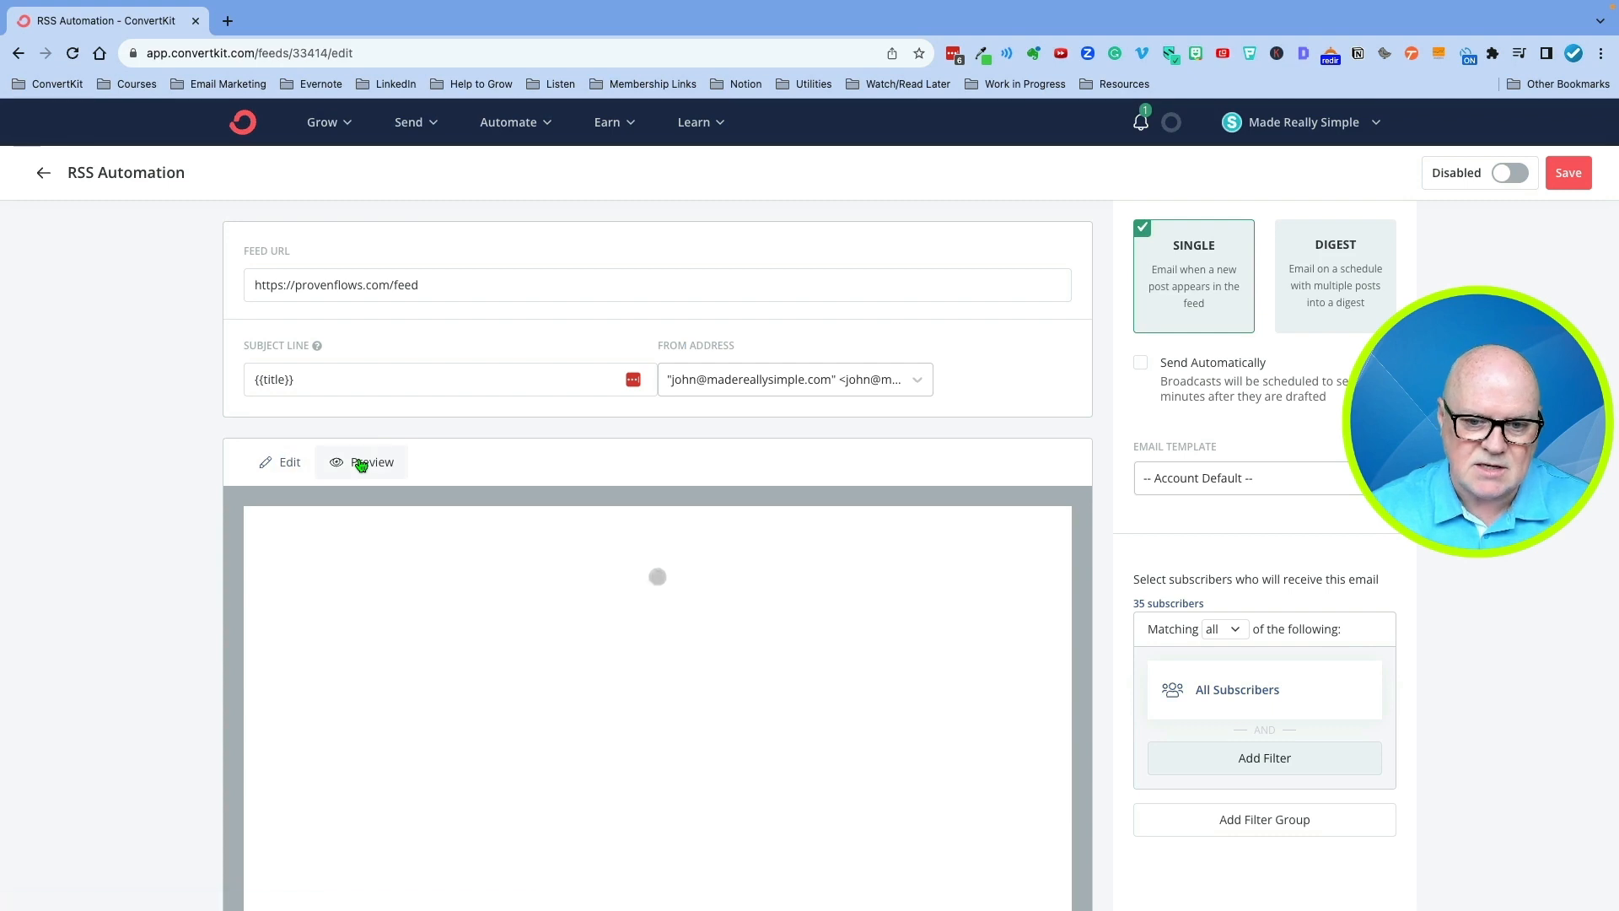
{"action": "scroll", "coordinate": [503, 479], "scroll_direction": "down", "scroll_amount": 3}
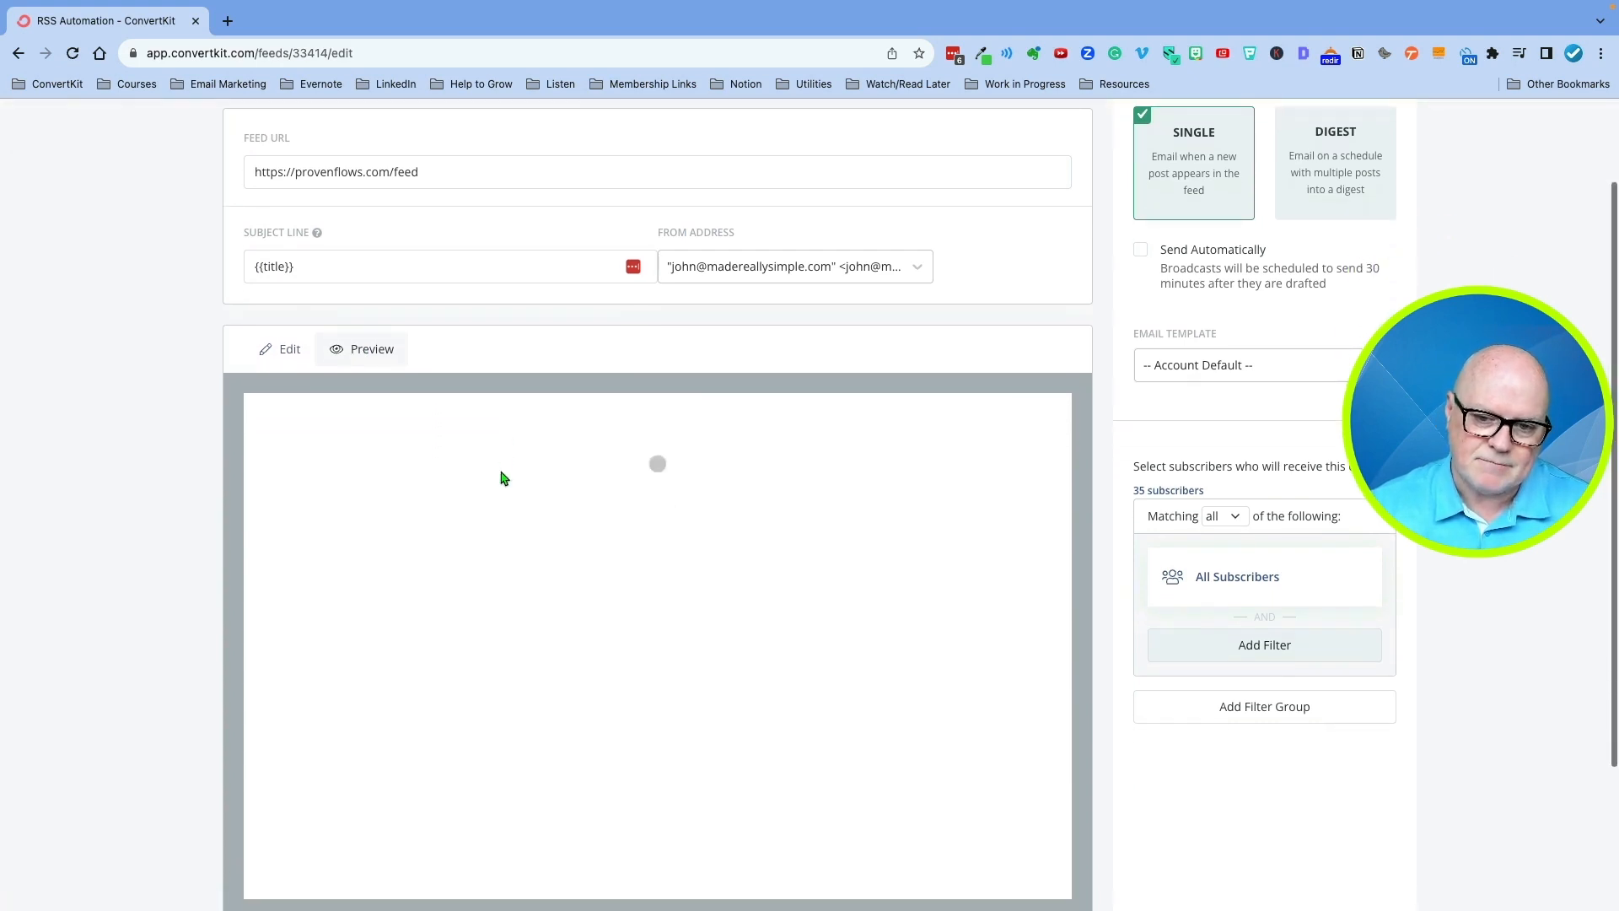
{"action": "scroll", "coordinate": [542, 502], "scroll_direction": "down", "scroll_amount": 3}
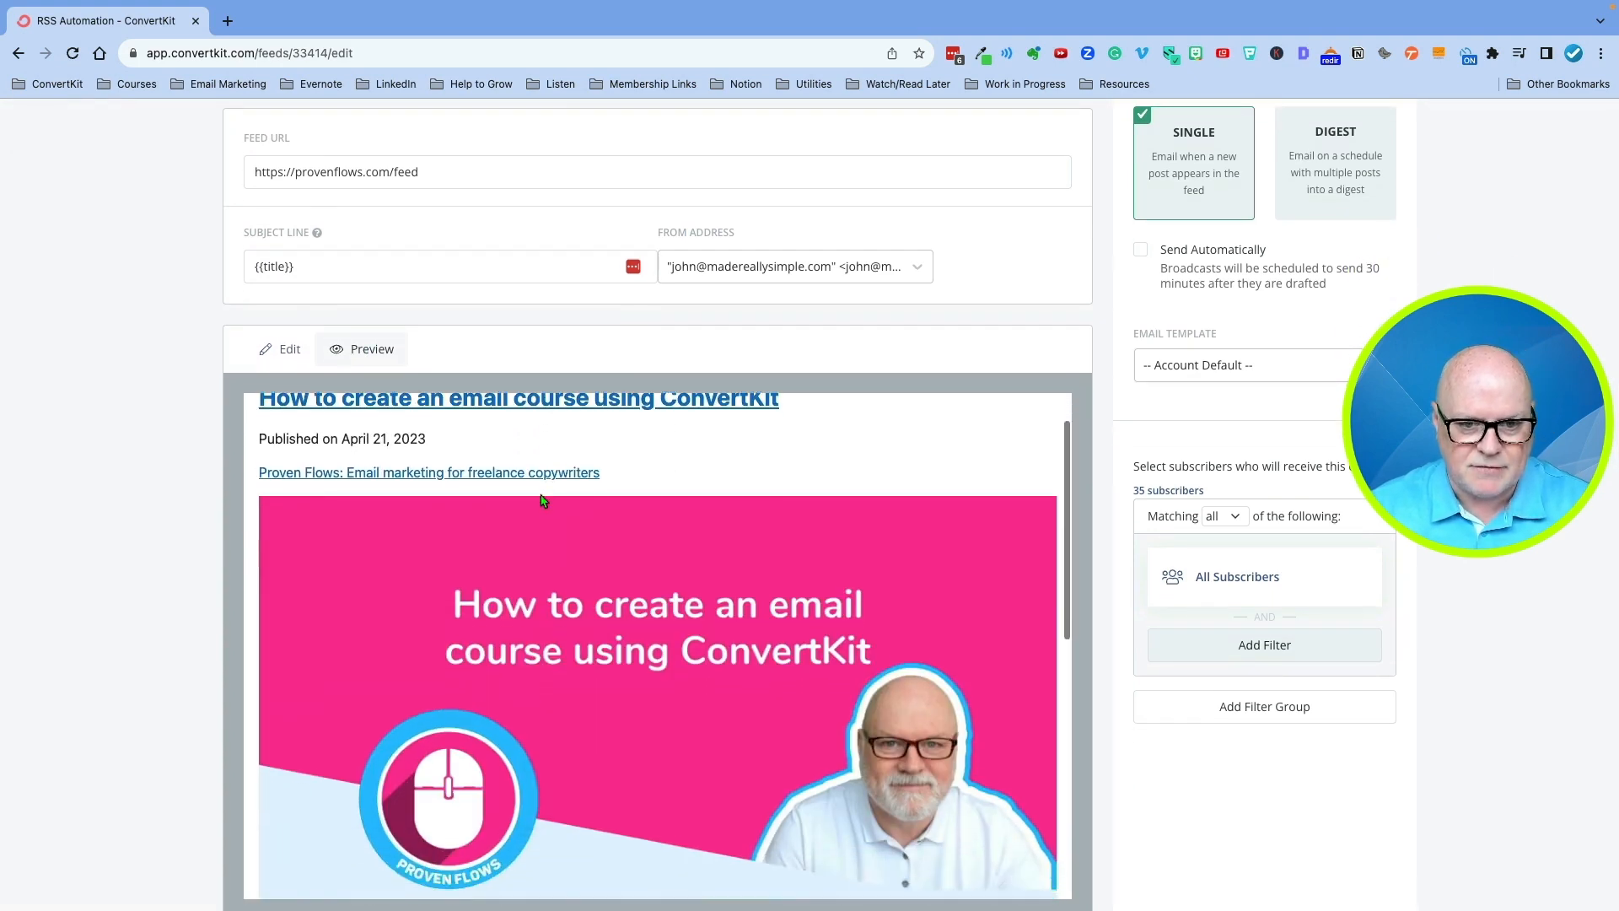
{"action": "scroll", "coordinate": [589, 538], "scroll_direction": "down", "scroll_amount": 6}
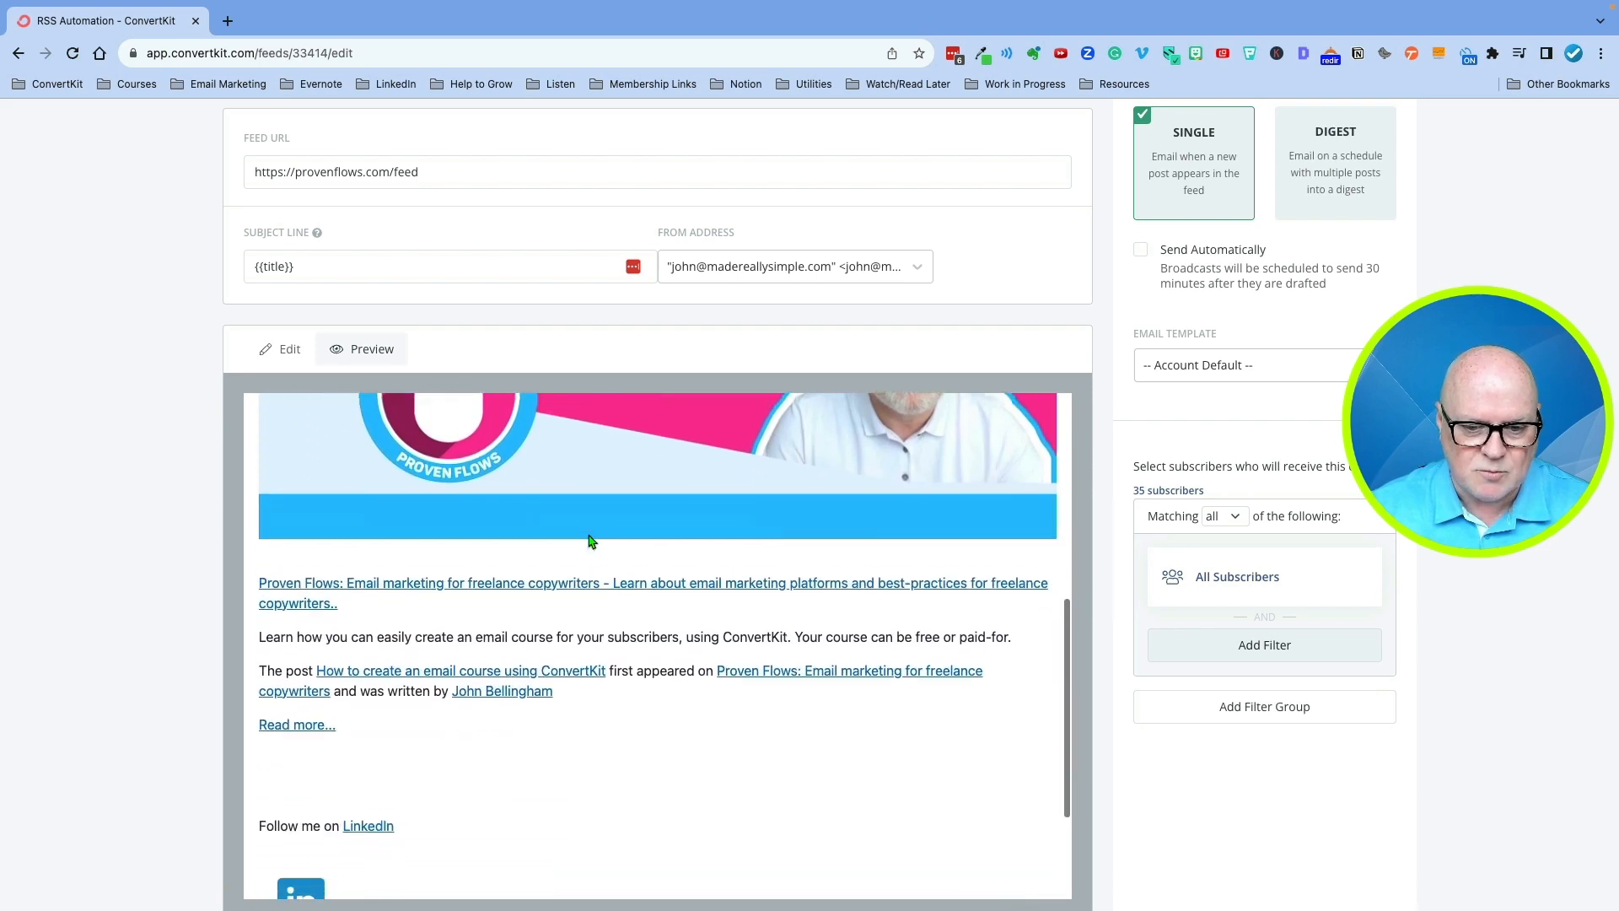
{"action": "scroll", "coordinate": [588, 540], "scroll_direction": "up", "scroll_amount": 10}
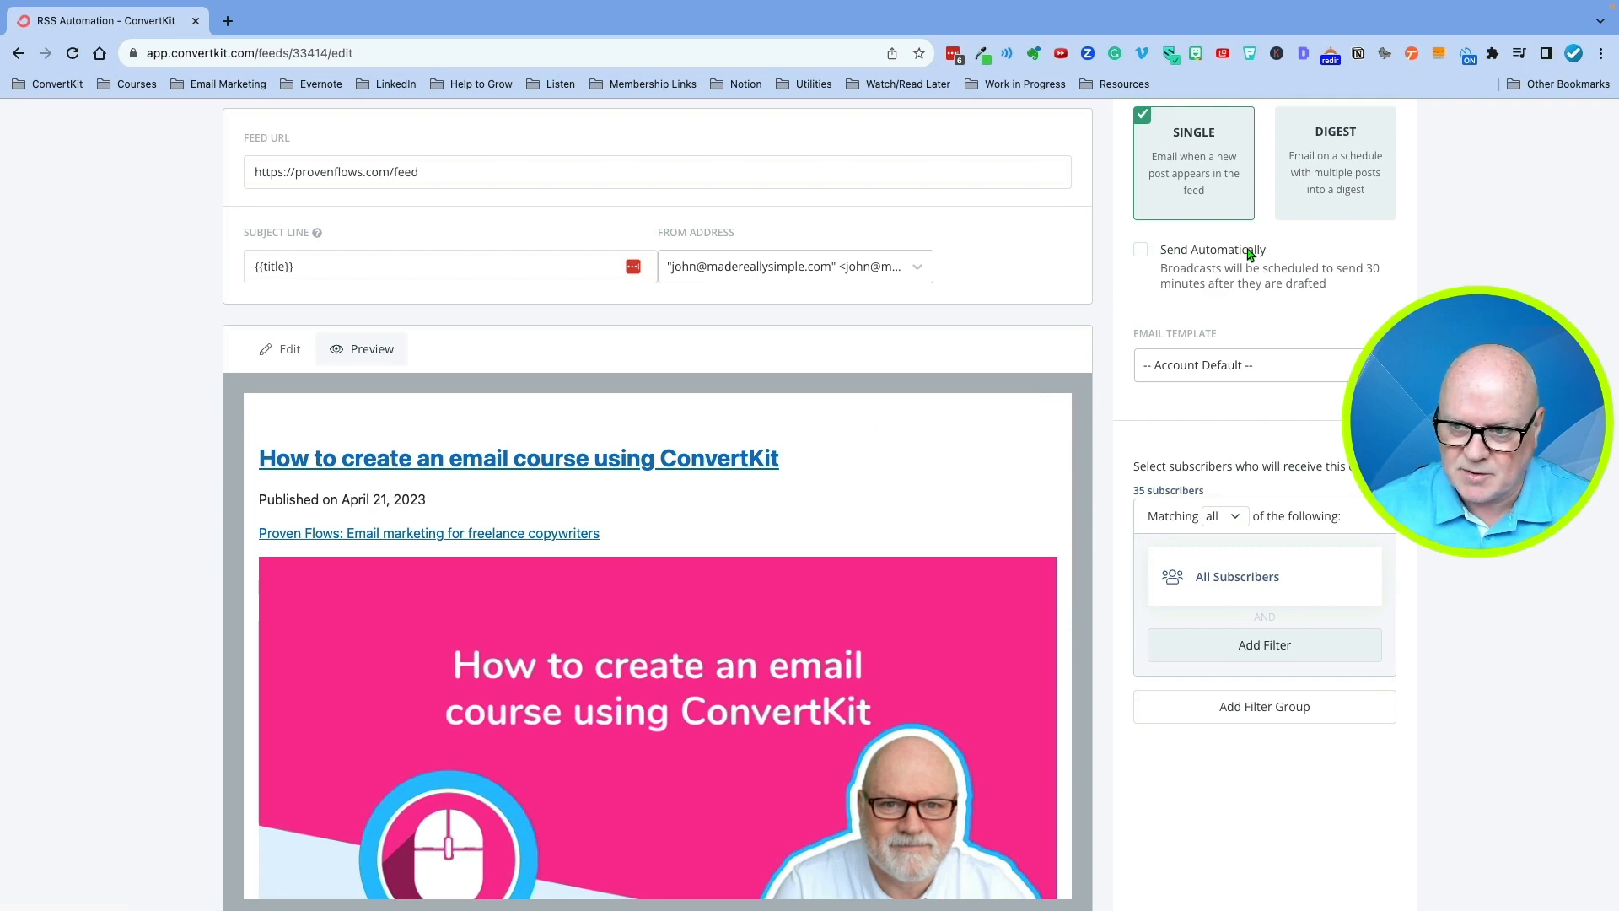
Try the Send Automatically option for the RSS automation and turn it off again.
{"action": "left_click", "coordinate": [1162, 256]}
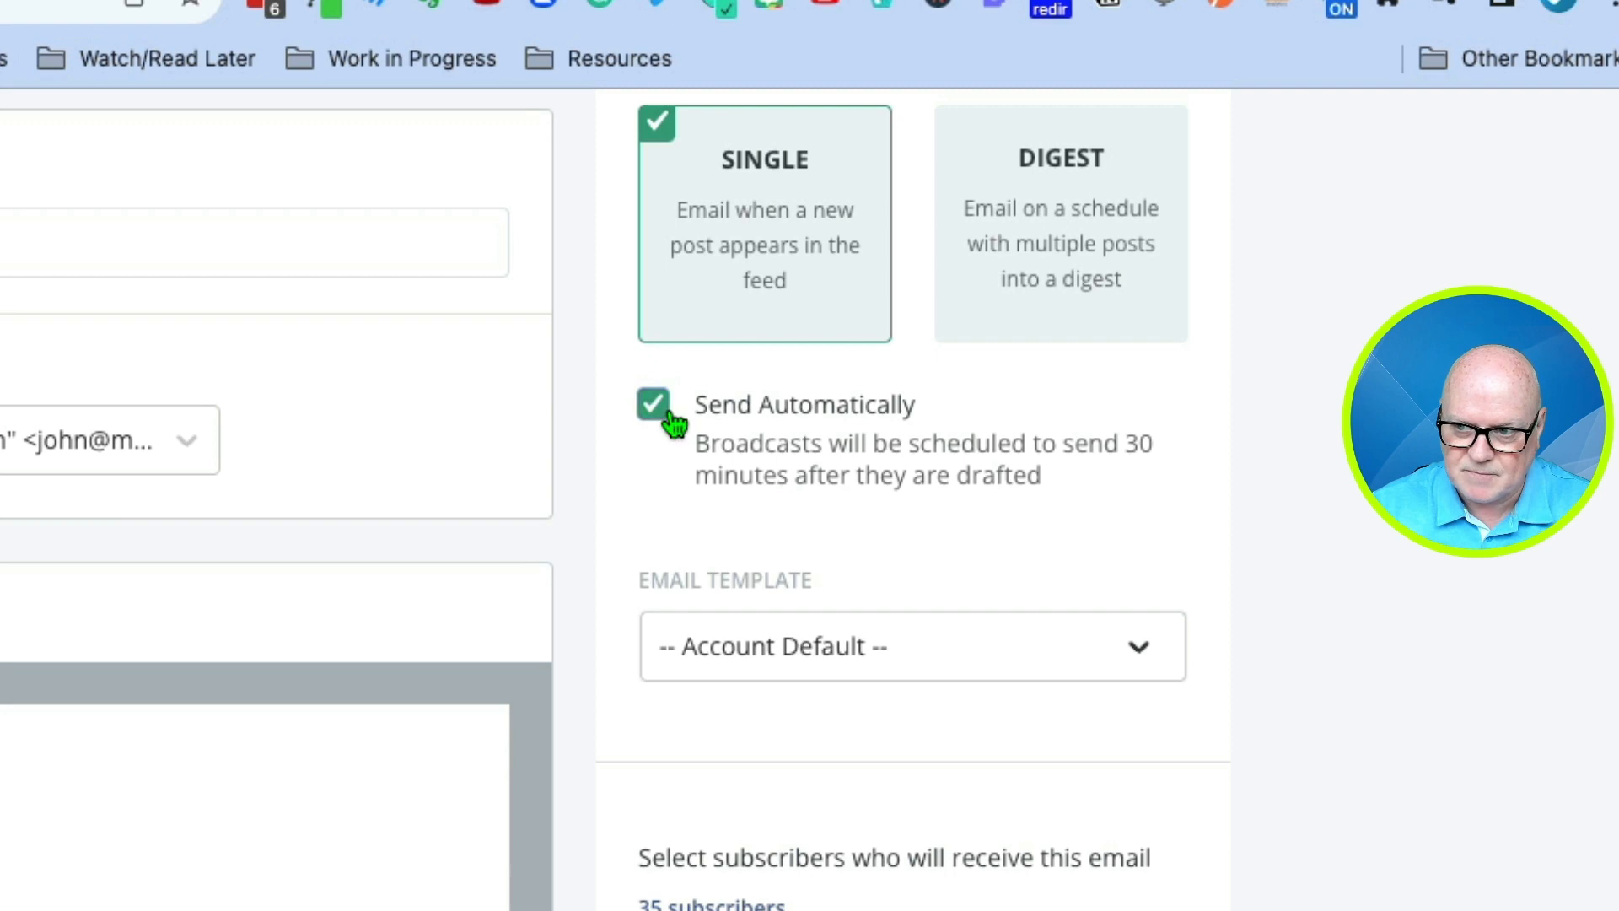
{"action": "left_click", "coordinate": [666, 420]}
{"action": "scroll", "coordinate": [708, 455], "scroll_direction": "up", "scroll_amount": 3}
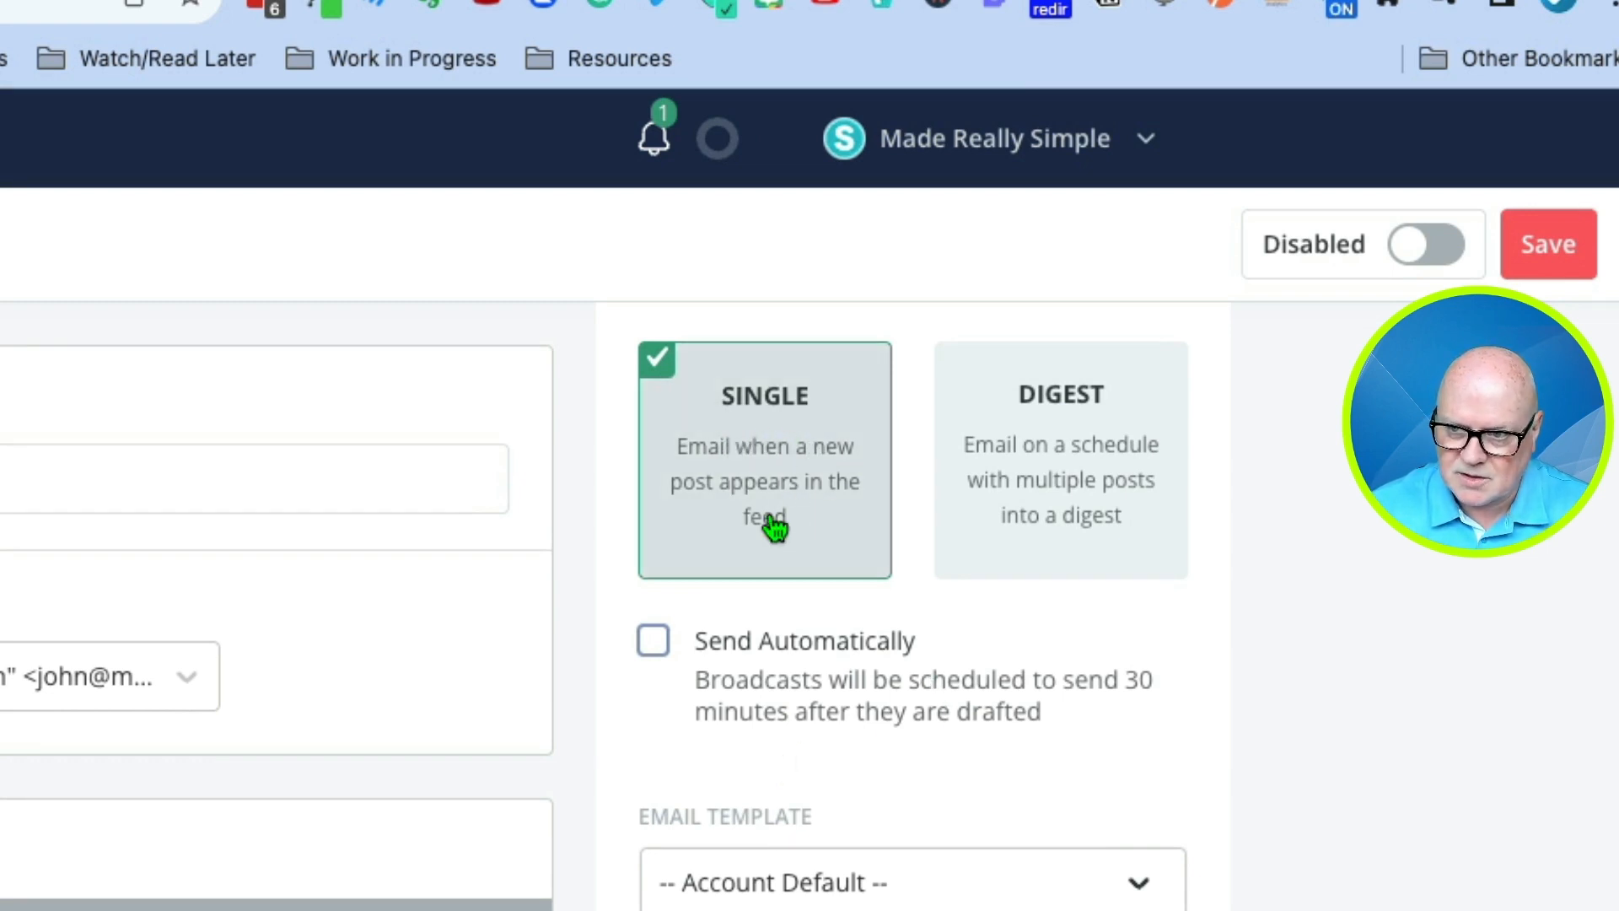
Switch the RSS automation to Digest and read through the multi-post email preview and the digest settings.
{"action": "left_click", "coordinate": [1060, 482]}
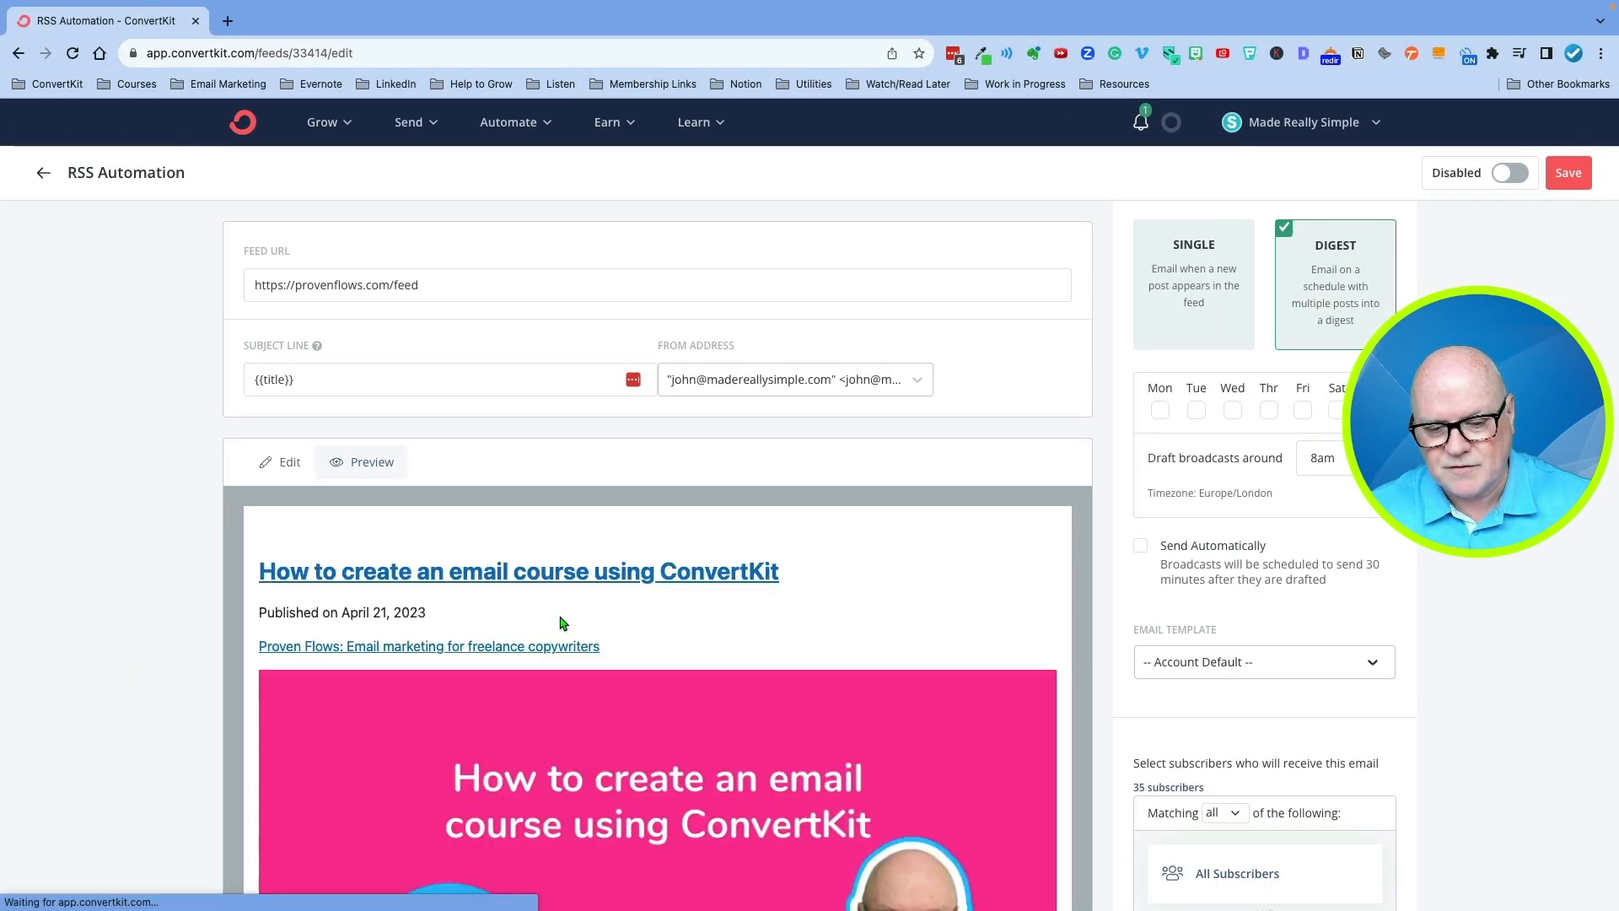
{"action": "scroll", "coordinate": [568, 624], "scroll_direction": "down", "scroll_amount": 2}
{"action": "scroll", "coordinate": [570, 622], "scroll_direction": "down", "scroll_amount": 10}
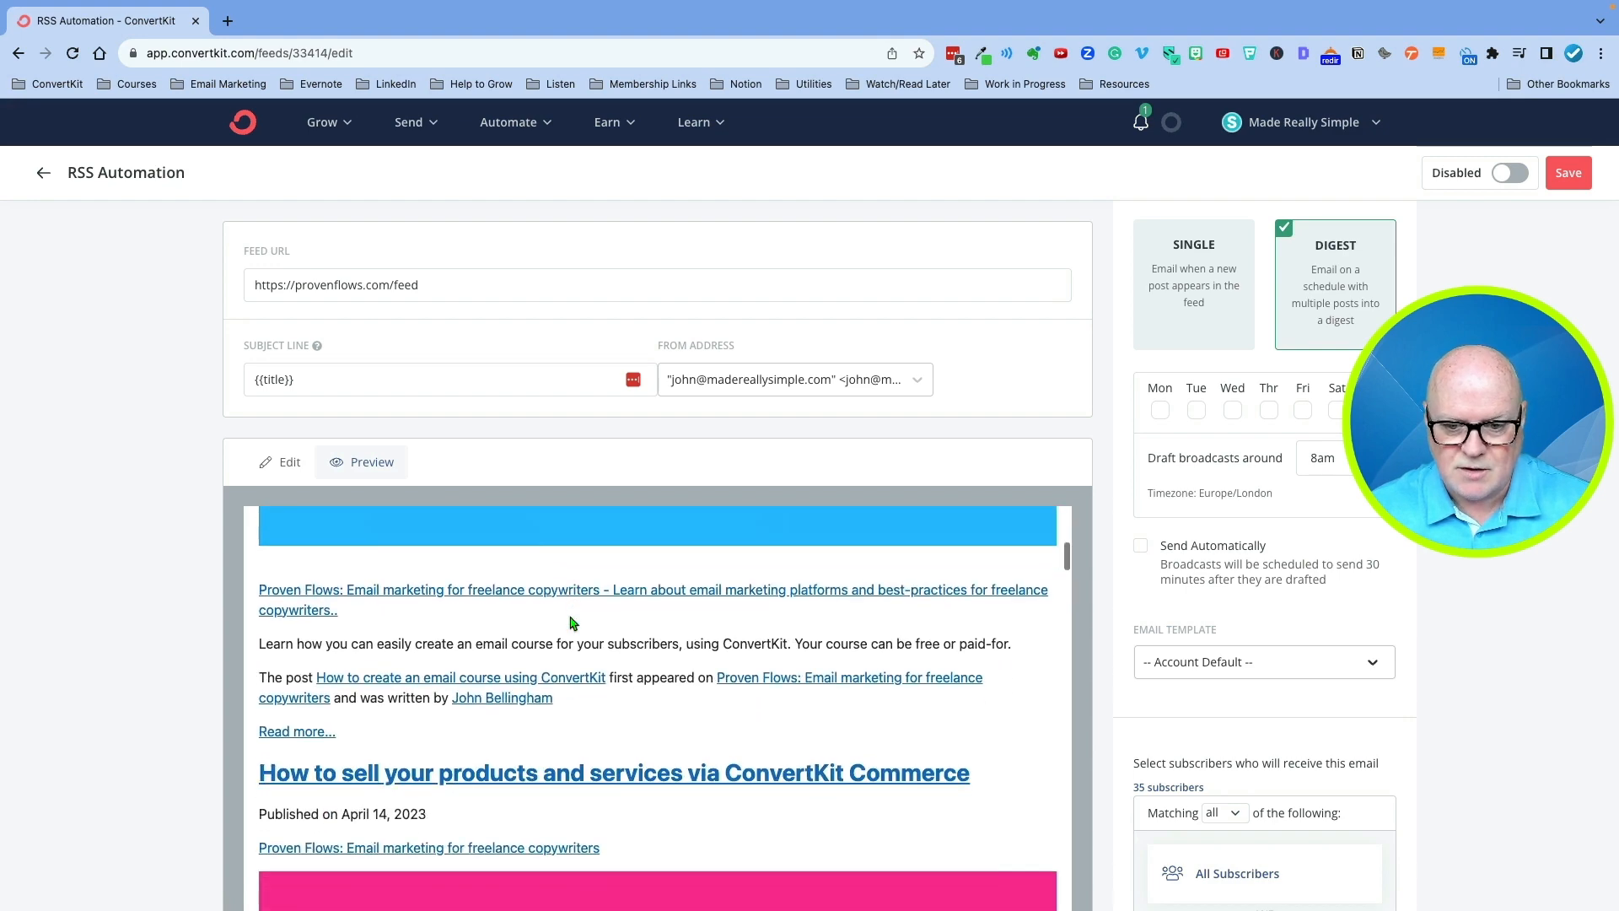
{"action": "scroll", "coordinate": [572, 622], "scroll_direction": "down", "scroll_amount": 10}
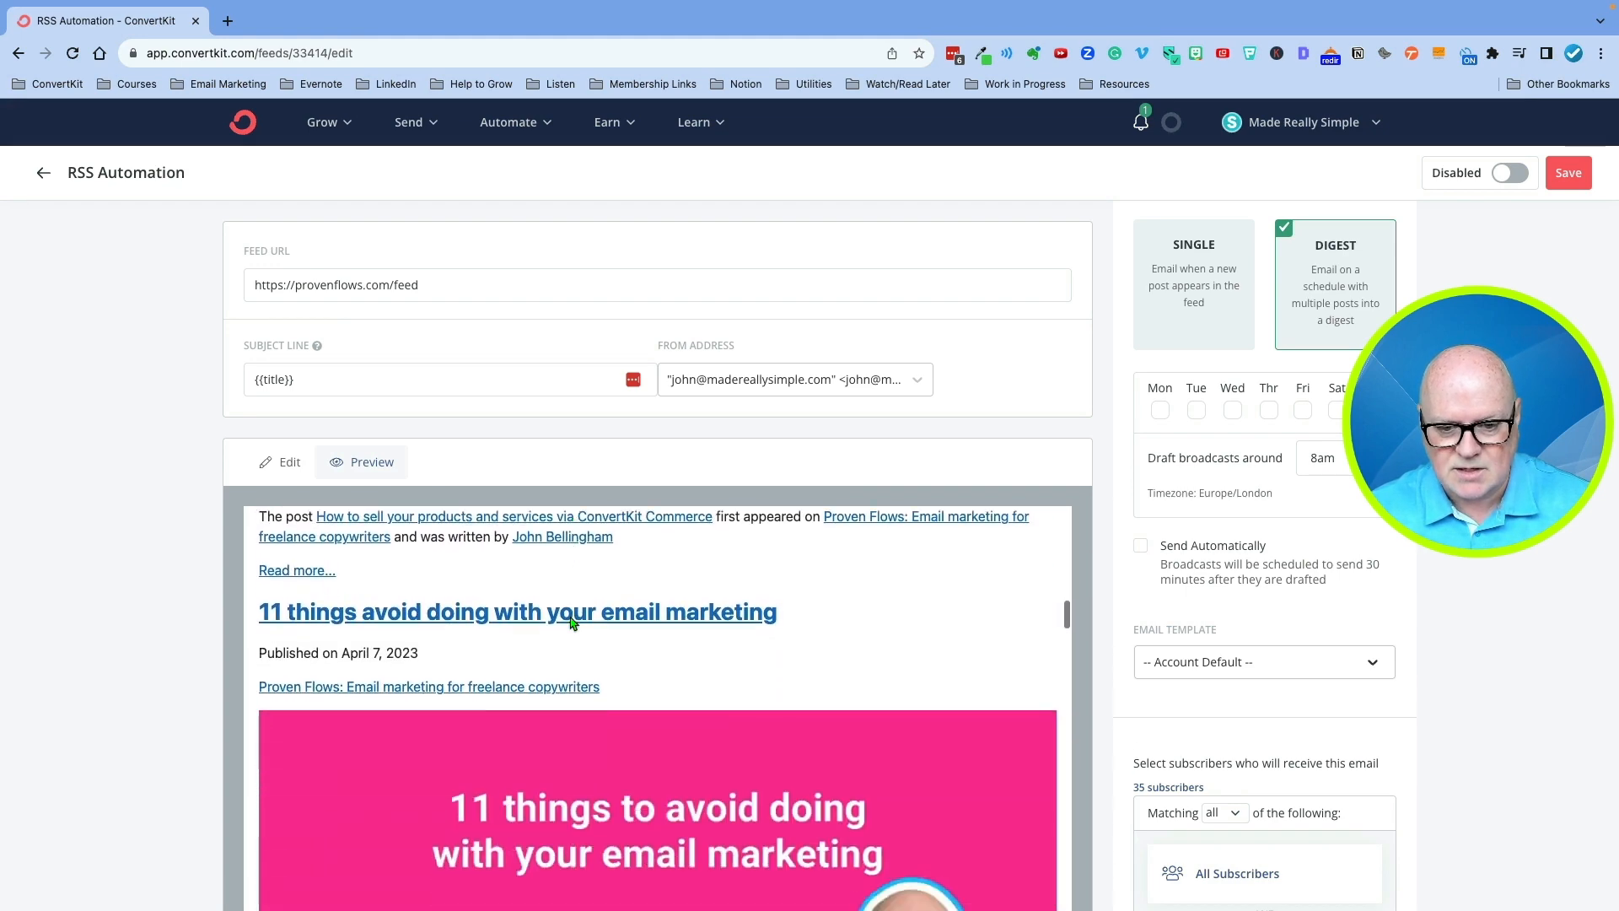
{"action": "scroll", "coordinate": [573, 622], "scroll_direction": "down", "scroll_amount": 10}
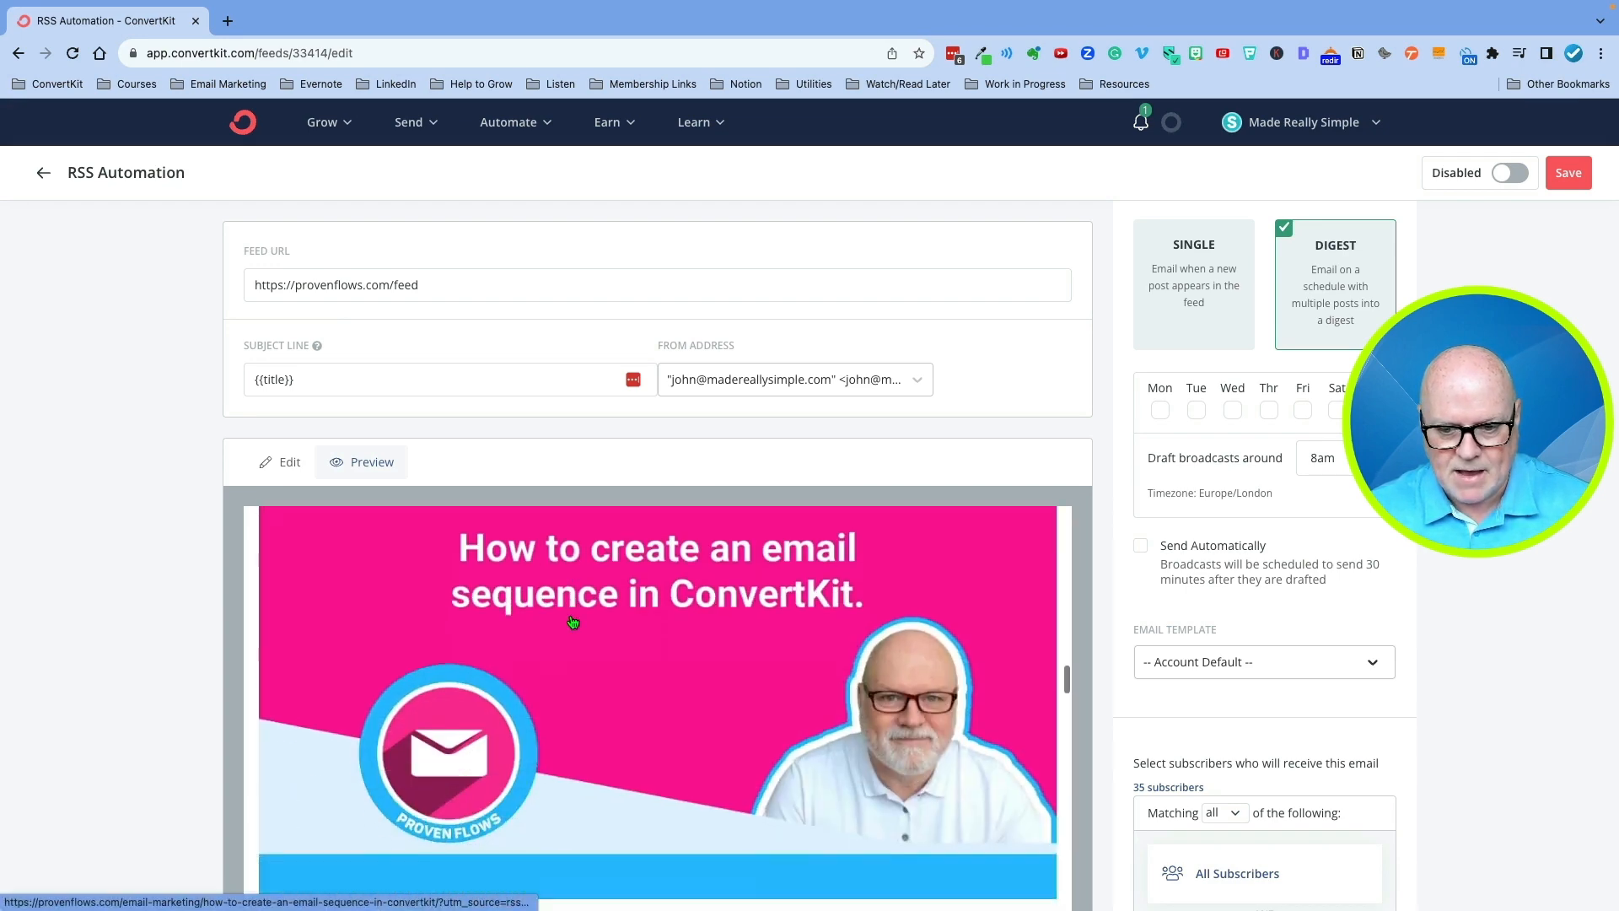
{"action": "scroll", "coordinate": [573, 622], "scroll_direction": "down", "scroll_amount": 5}
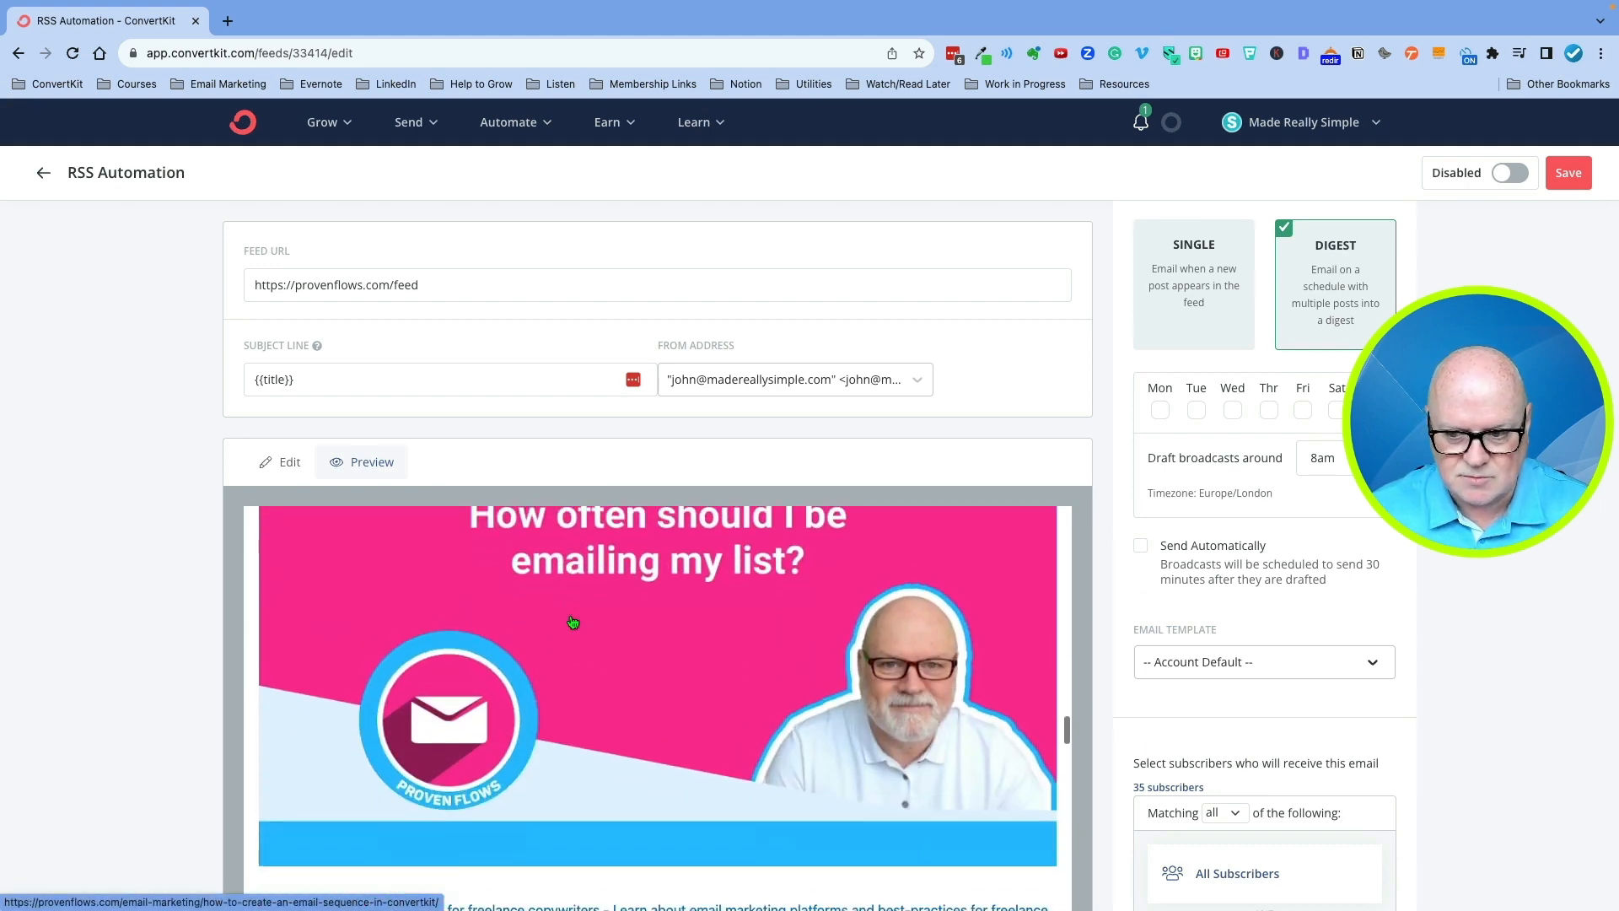
{"action": "scroll", "coordinate": [1103, 539], "scroll_direction": "down", "scroll_amount": 5}
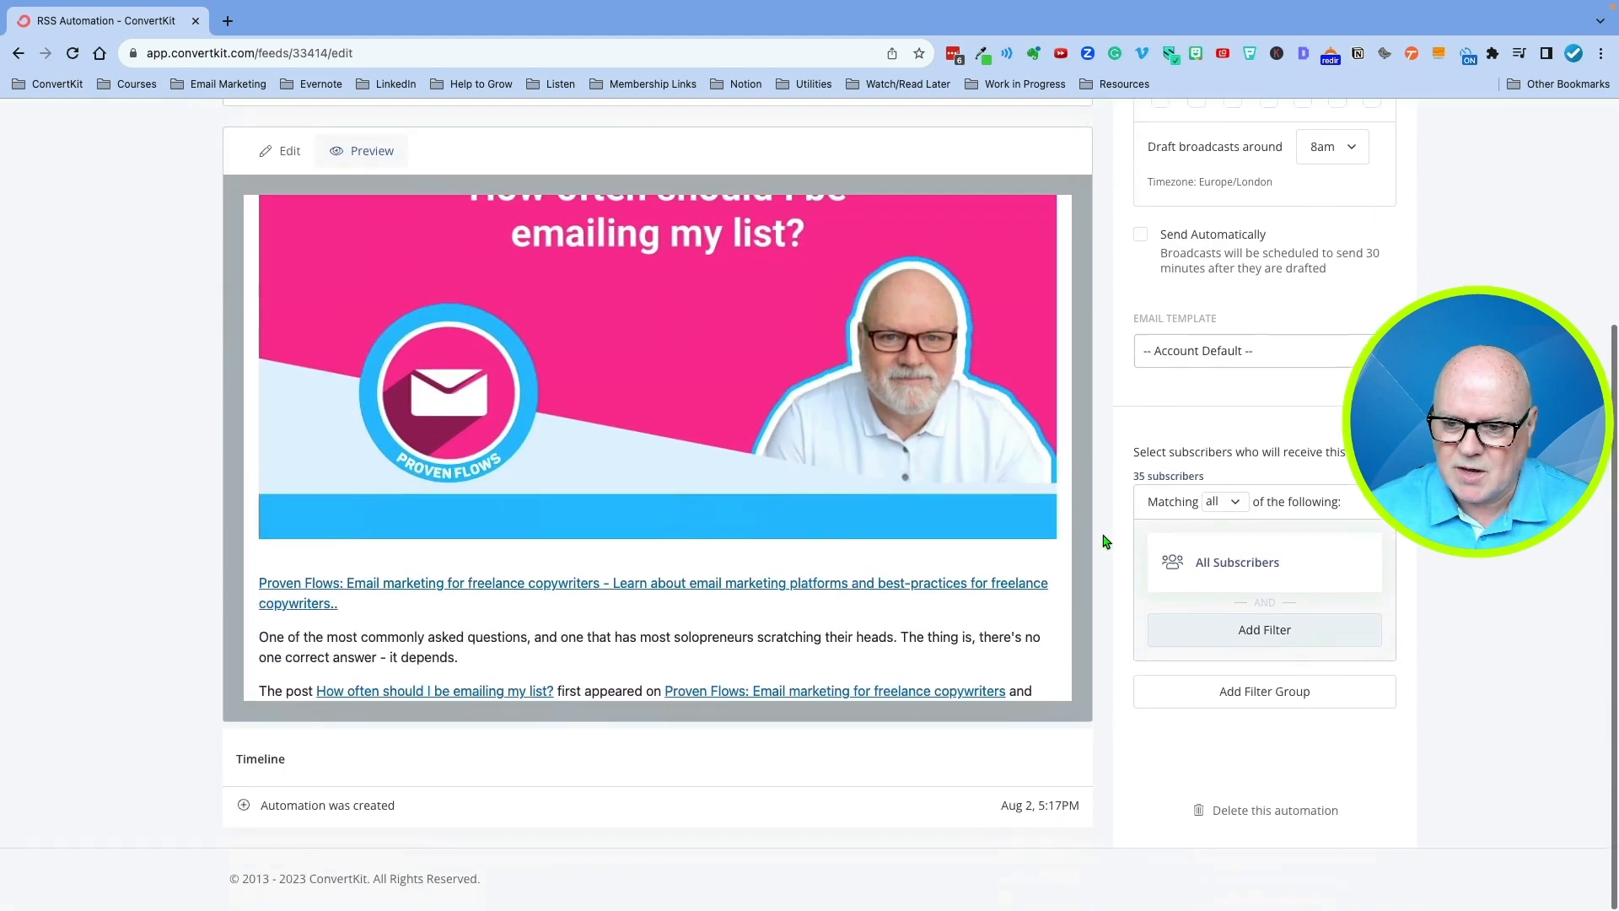
{"action": "scroll", "coordinate": [1104, 540], "scroll_direction": "up", "scroll_amount": 5}
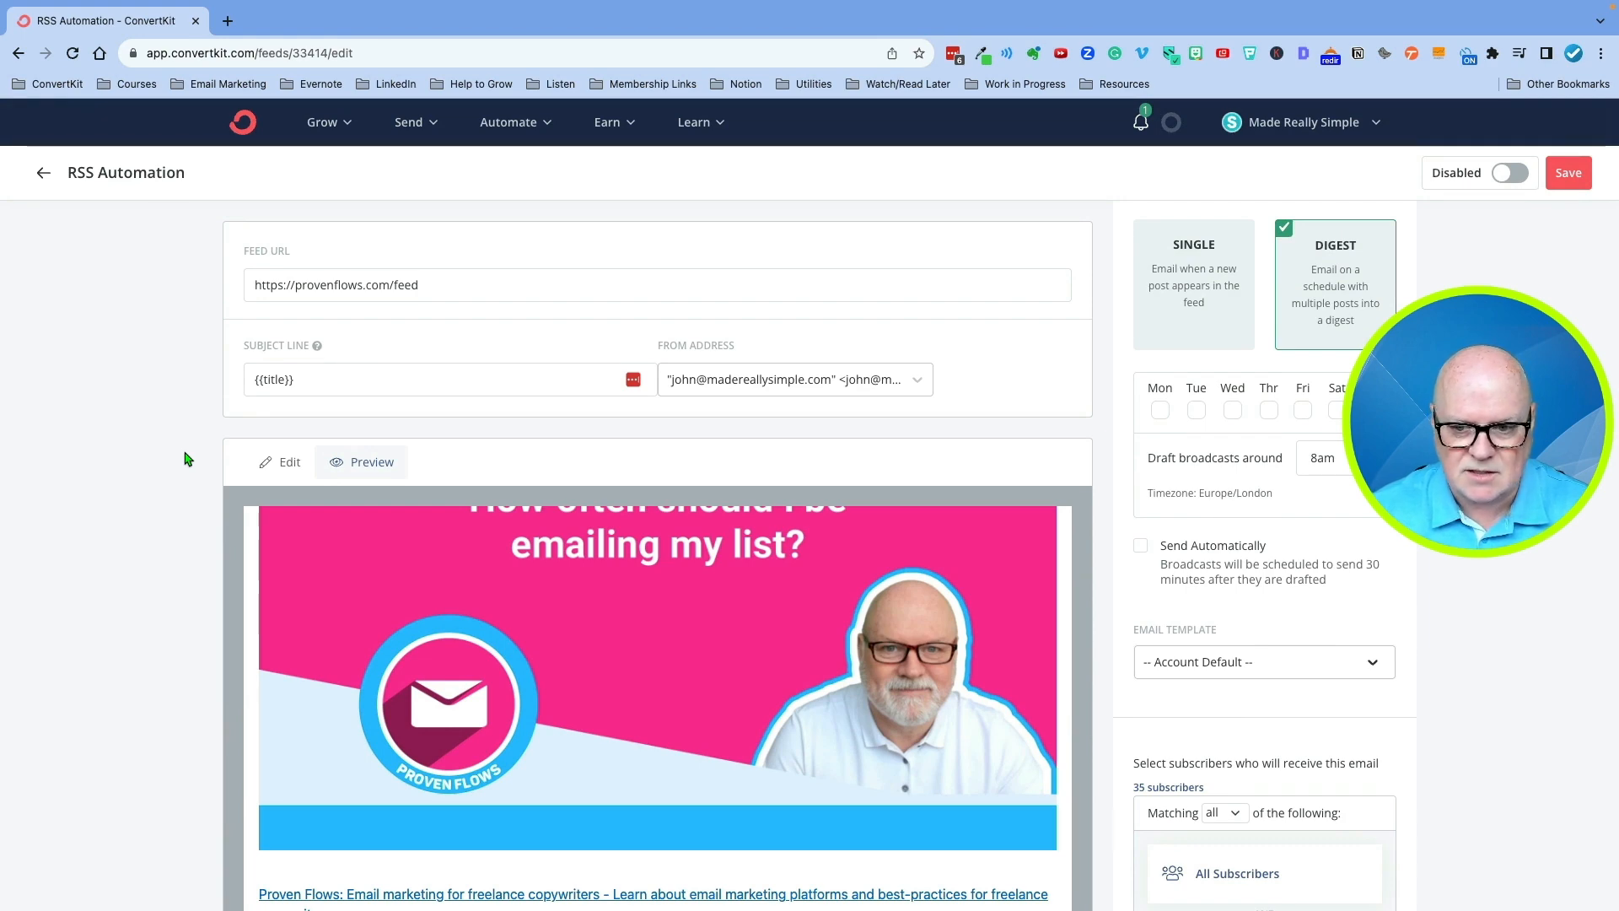
{"action": "scroll", "coordinate": [304, 559], "scroll_direction": "down", "scroll_amount": 10}
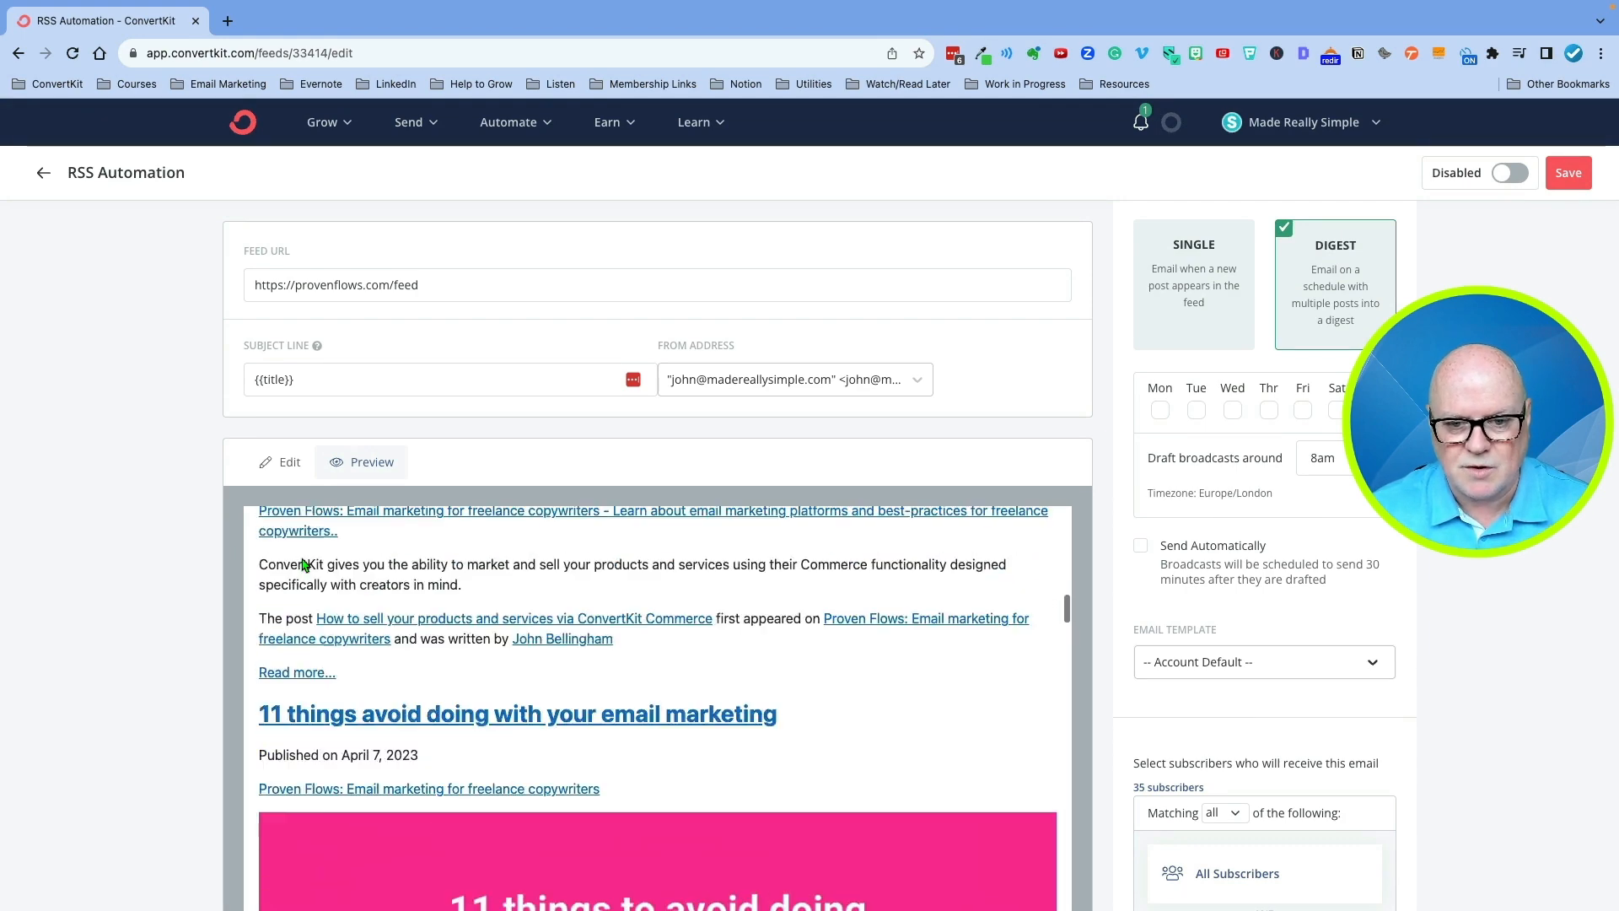
{"action": "scroll", "coordinate": [304, 565], "scroll_direction": "up", "scroll_amount": 3}
{"action": "scroll", "coordinate": [305, 564], "scroll_direction": "up", "scroll_amount": 3}
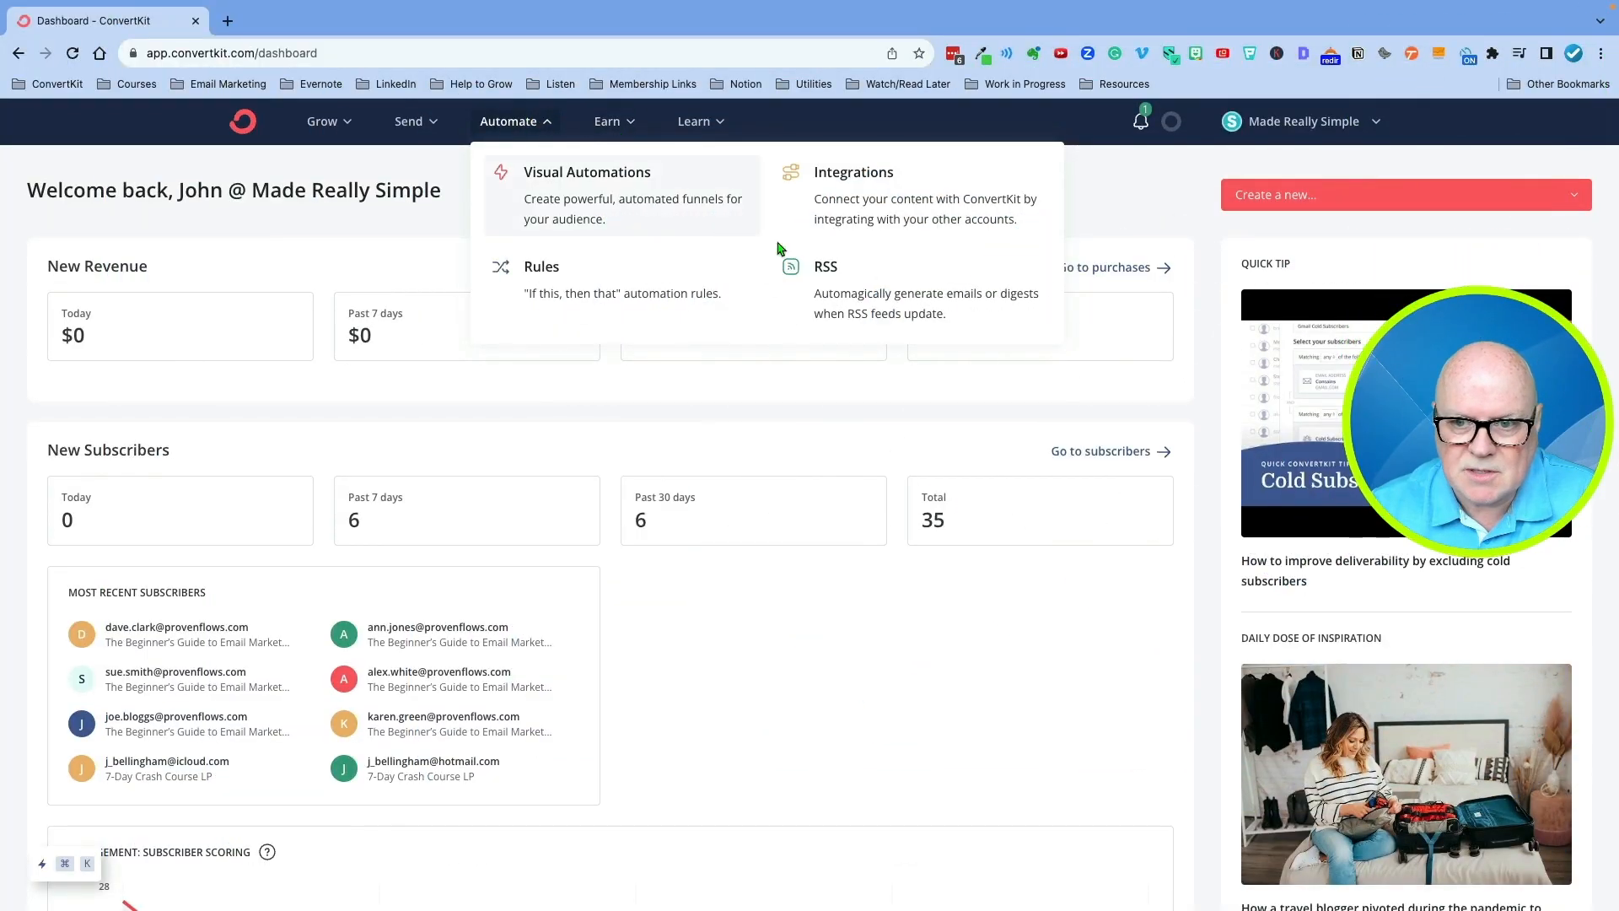
Open the Integrations page and look through the available third-party services, including Stripe, WordPress and Zapier.
{"action": "left_click", "coordinate": [896, 192]}
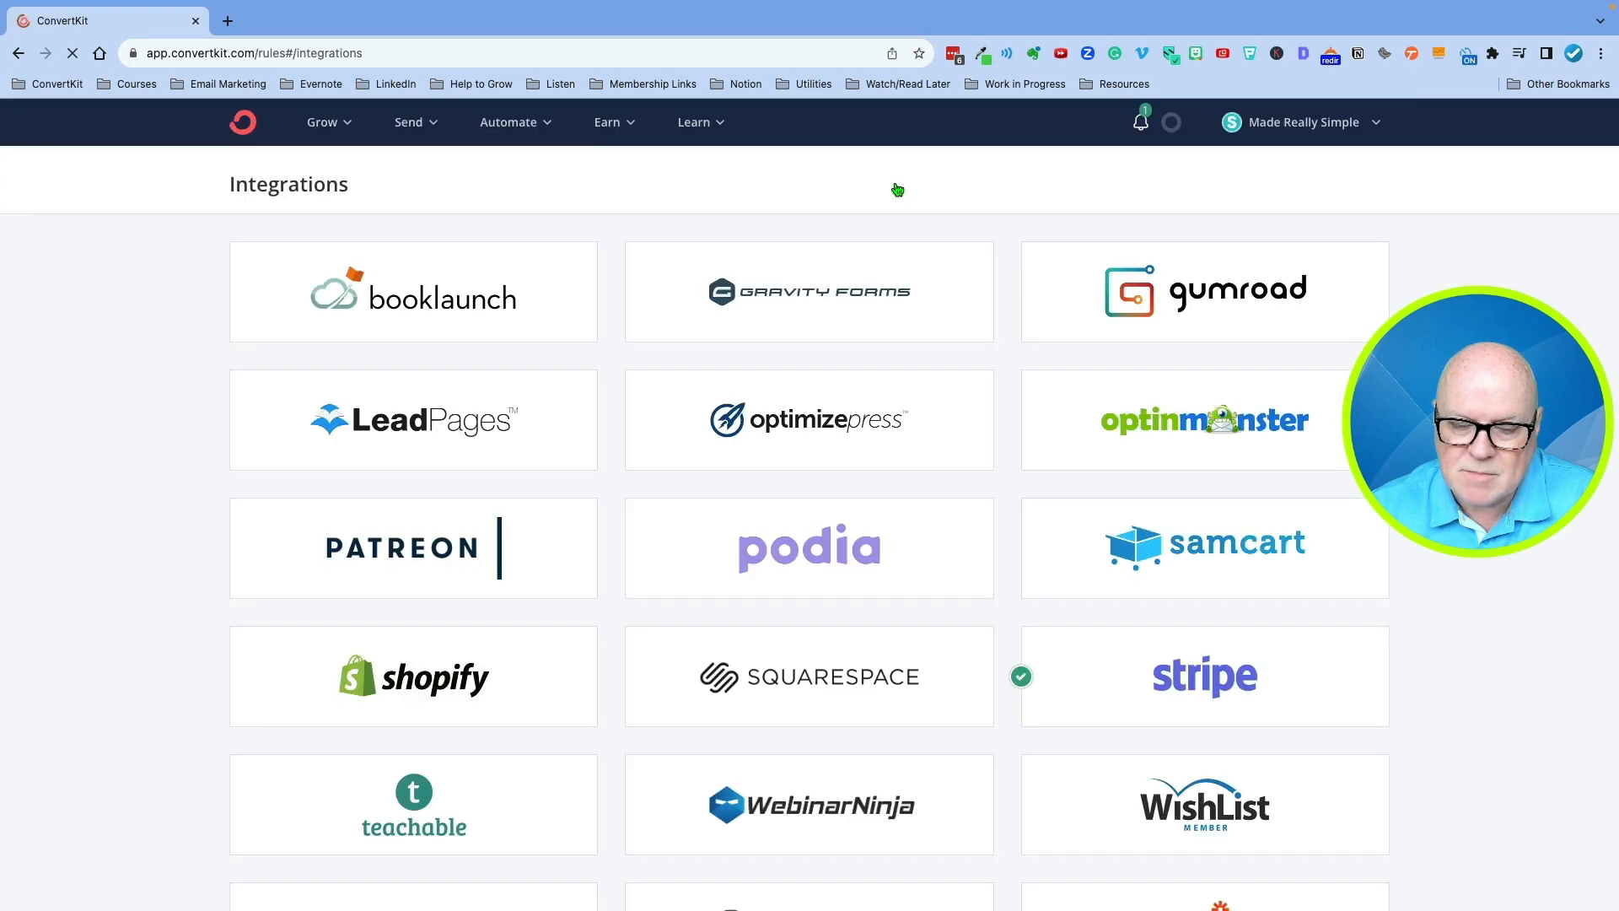
{"action": "scroll", "coordinate": [610, 564], "scroll_direction": "down", "scroll_amount": 5}
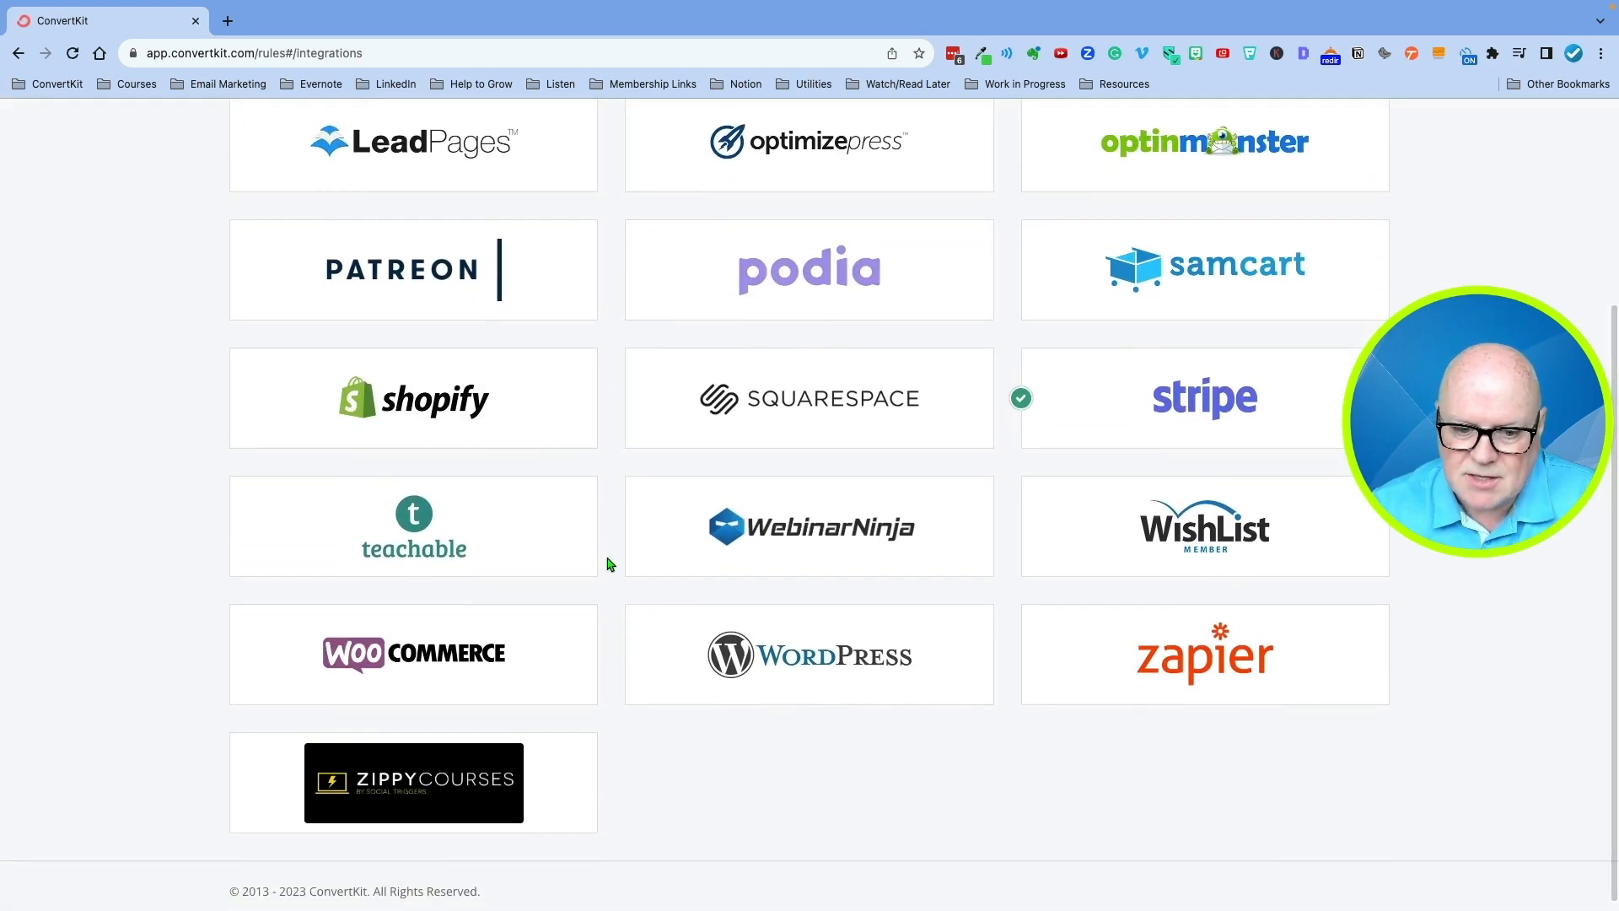
{"action": "scroll", "coordinate": [607, 546], "scroll_direction": "up", "scroll_amount": 3}
{"action": "scroll", "coordinate": [609, 544], "scroll_direction": "up", "scroll_amount": 2}
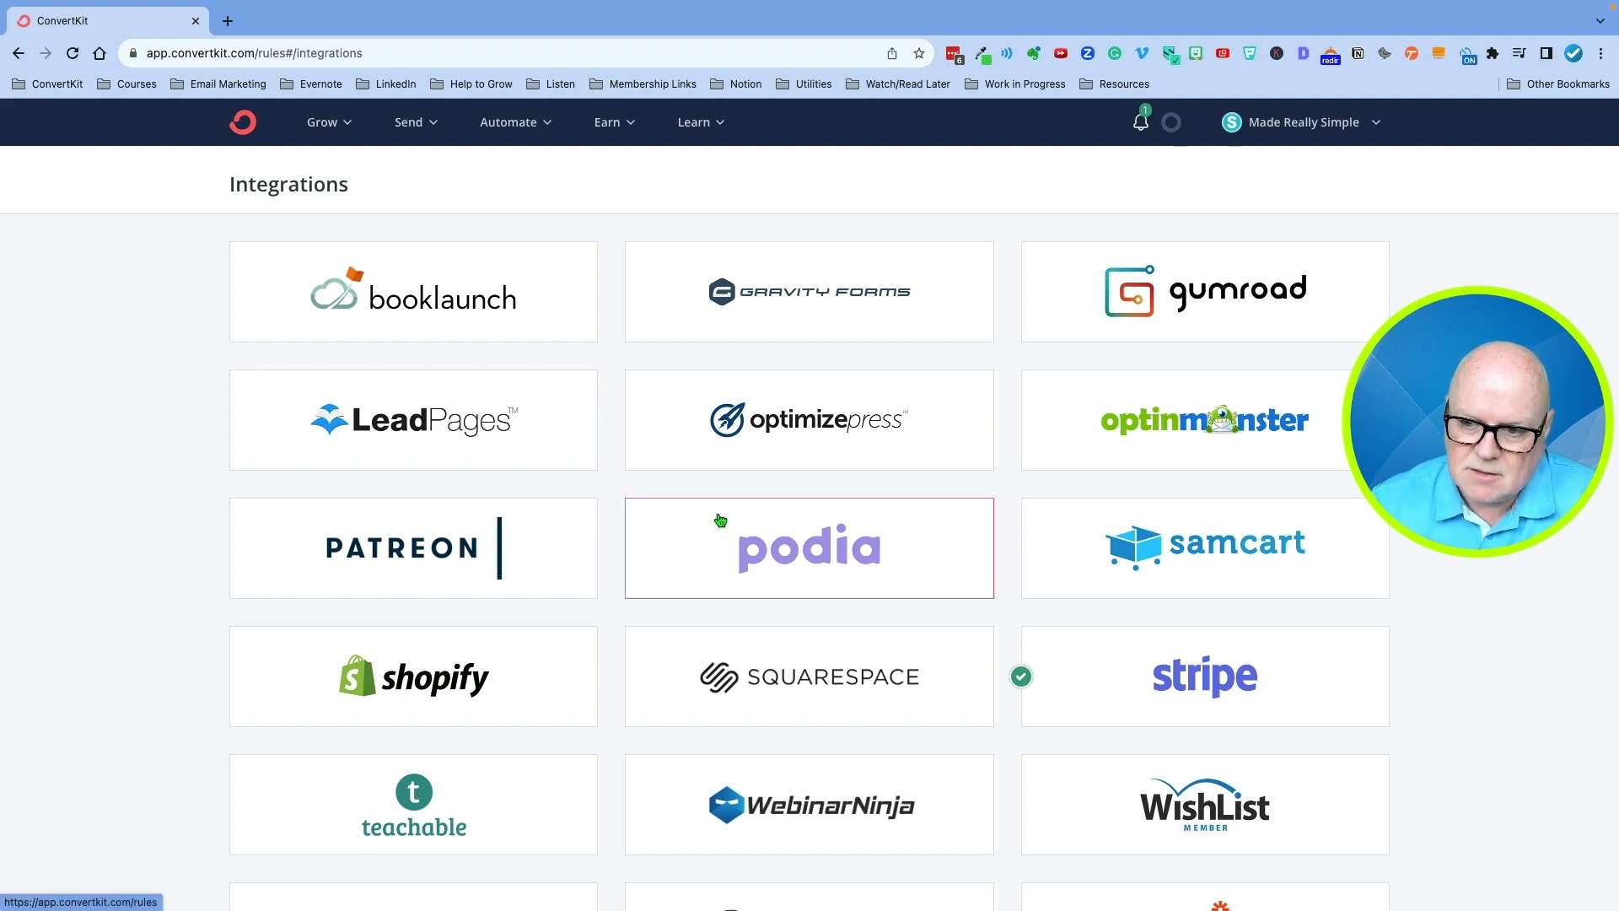
{"action": "scroll", "coordinate": [722, 523], "scroll_direction": "down", "scroll_amount": 5}
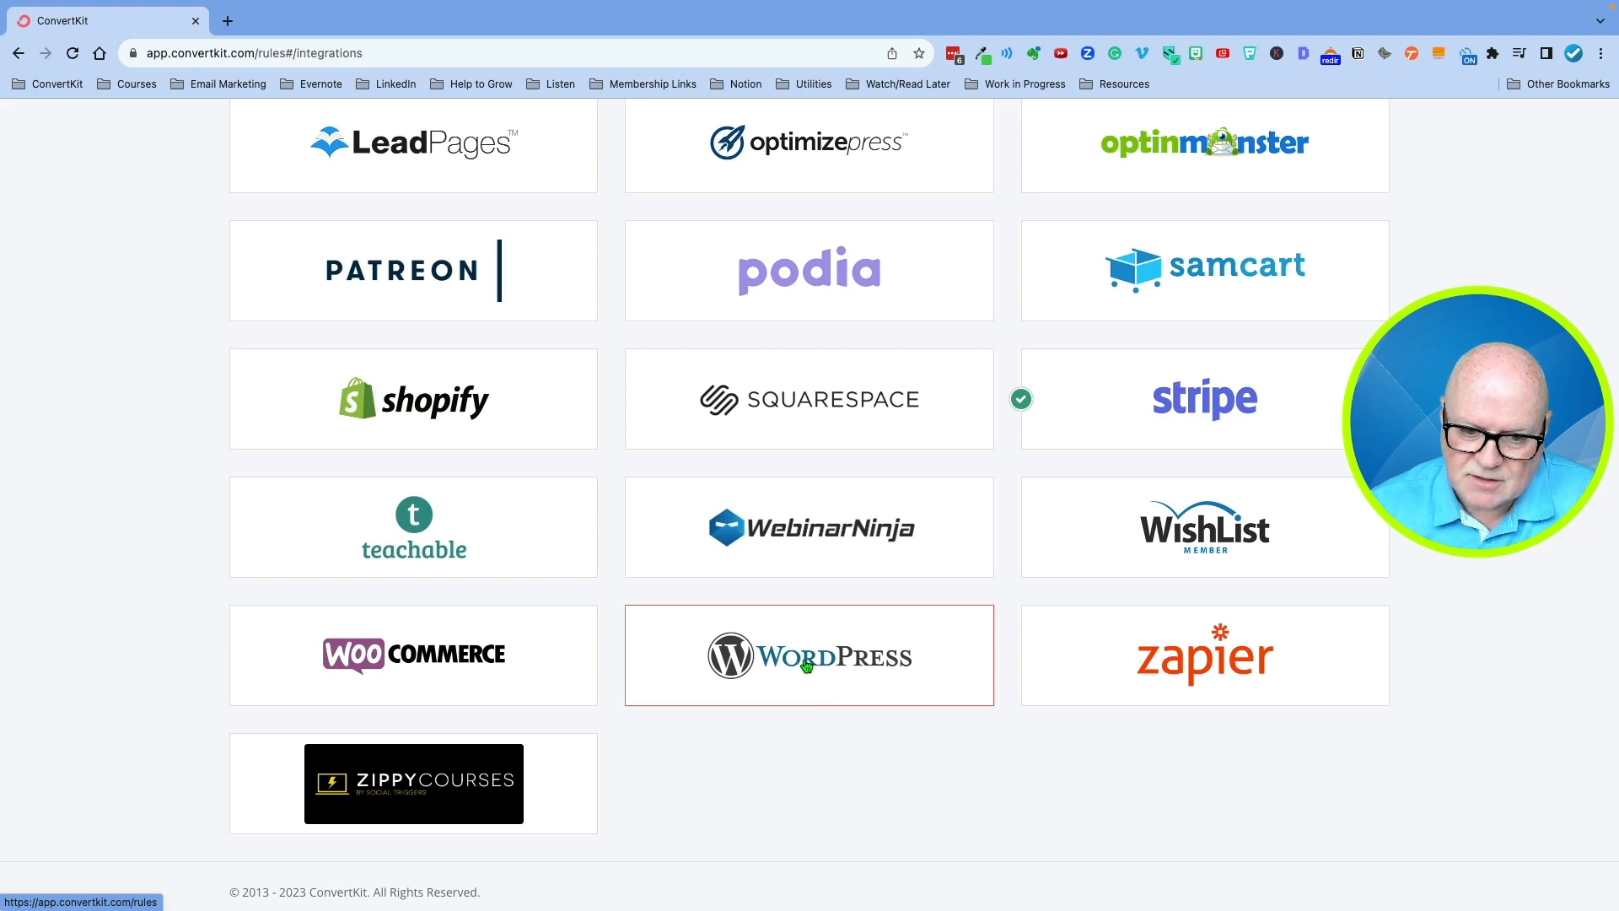
{"action": "scroll", "coordinate": [1029, 577], "scroll_direction": "up", "scroll_amount": 5}
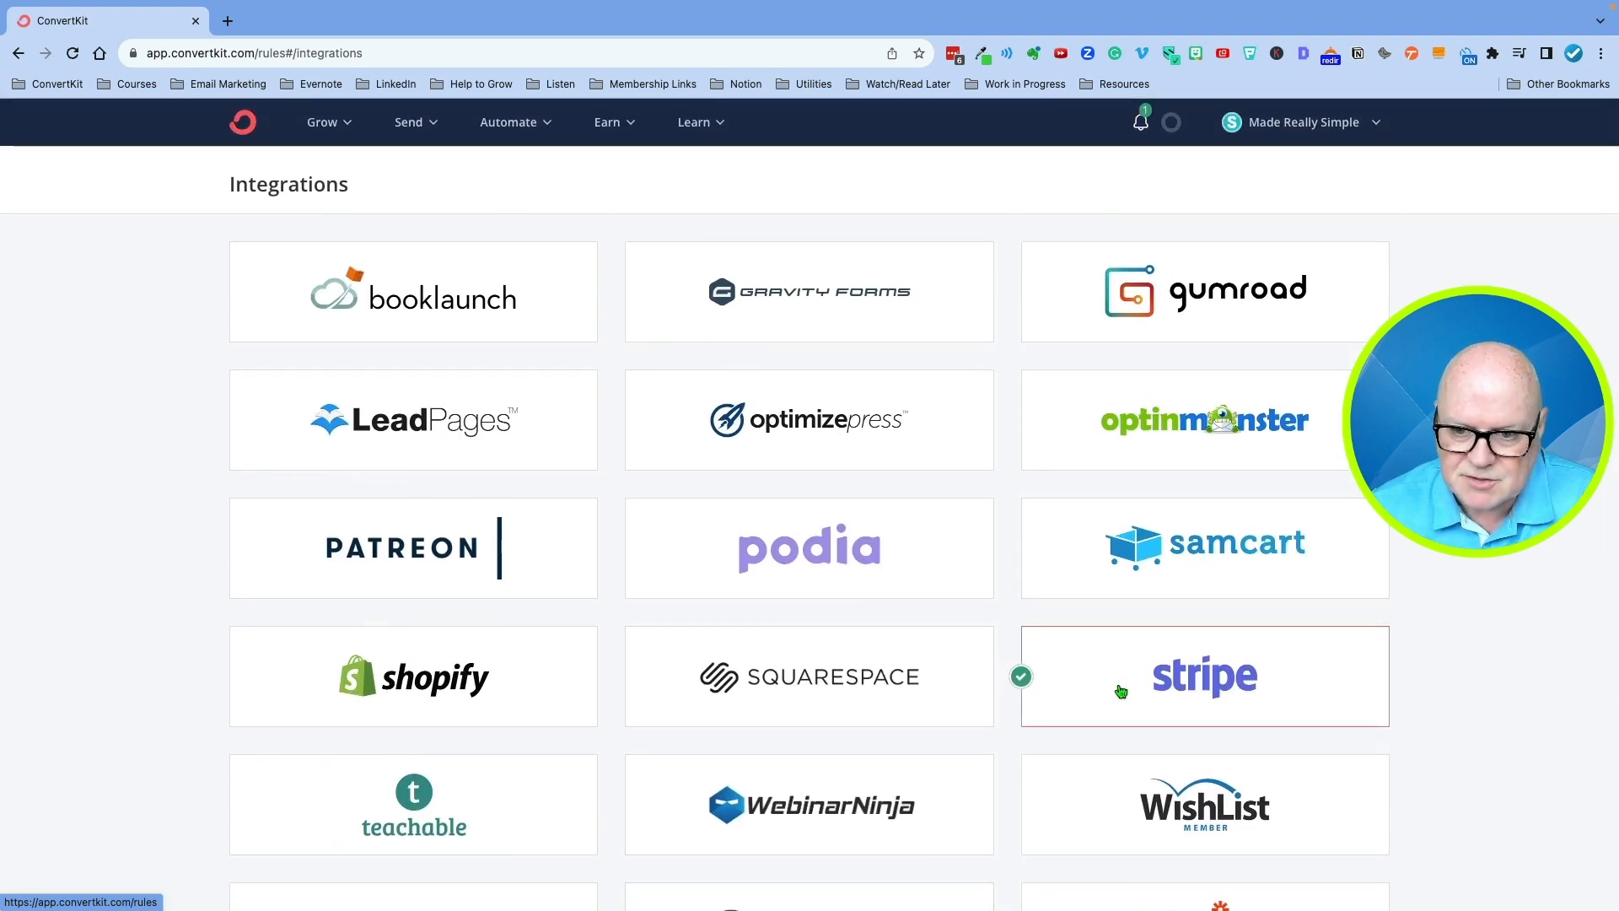
{"action": "scroll", "coordinate": [1046, 679], "scroll_direction": "down", "scroll_amount": 4}
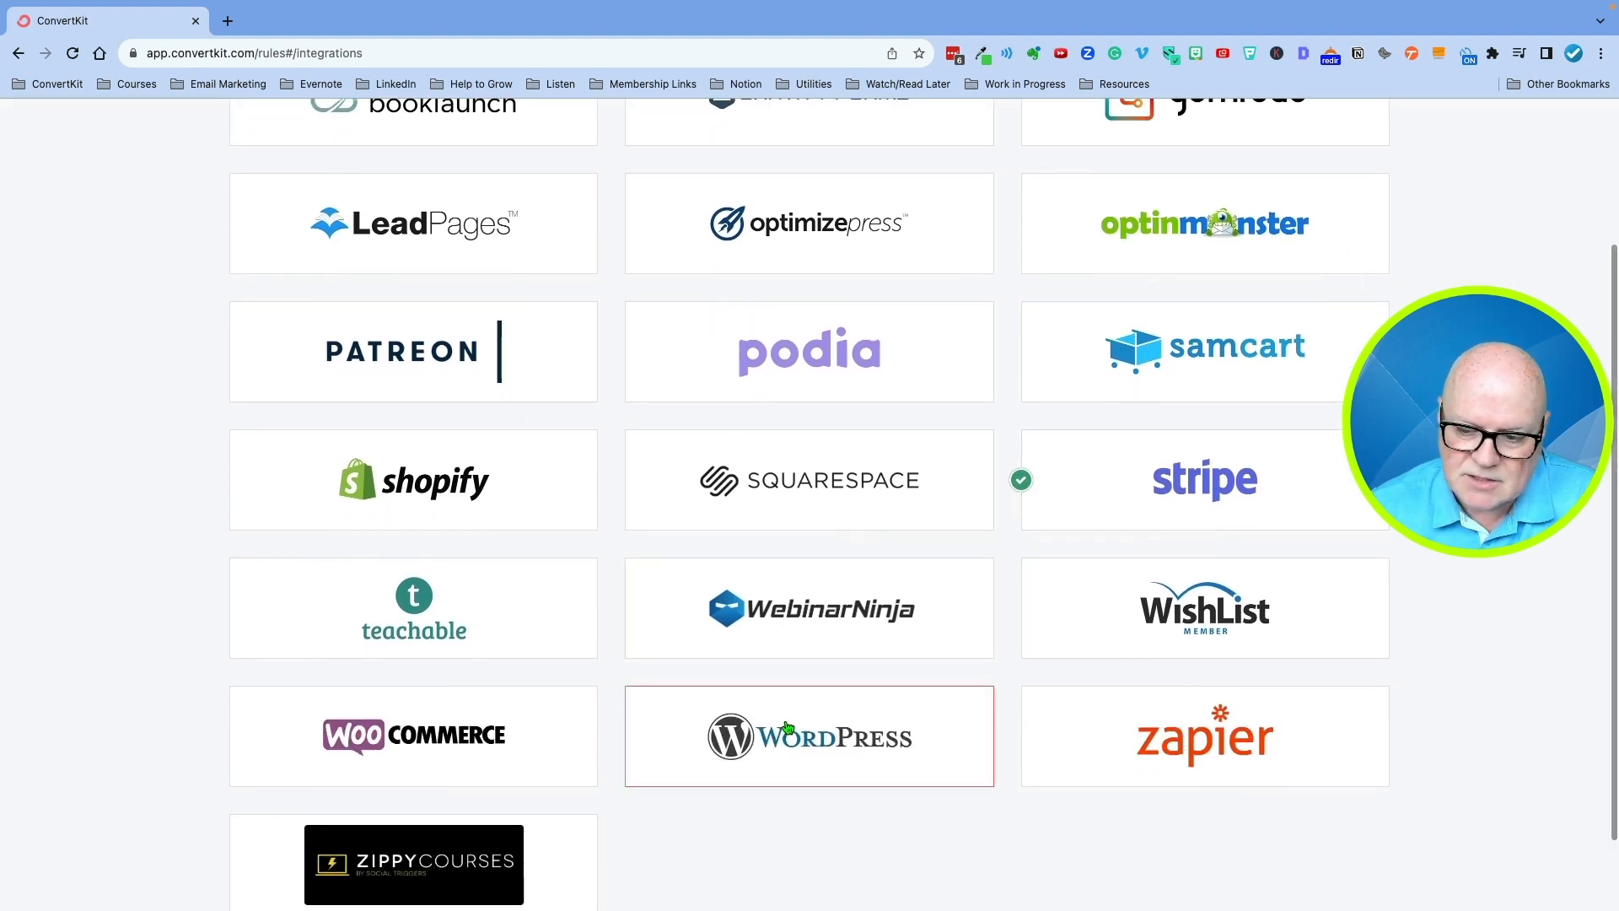
{"action": "scroll", "coordinate": [822, 746], "scroll_direction": "up", "scroll_amount": 1}
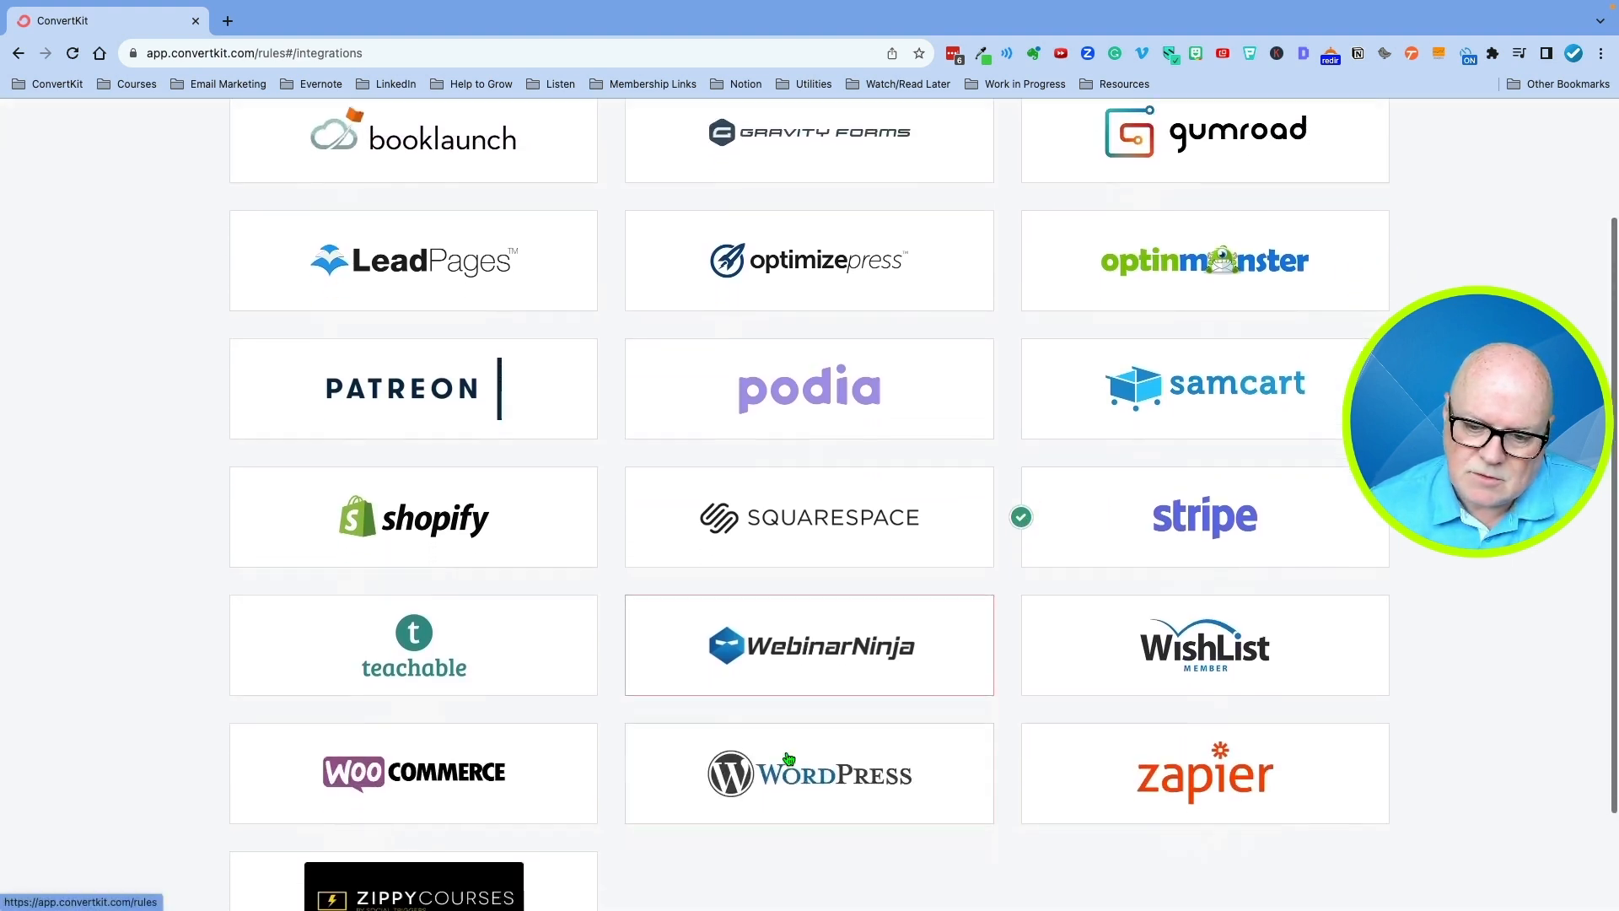
{"action": "scroll", "coordinate": [793, 755], "scroll_direction": "down", "scroll_amount": 3}
{"action": "scroll", "coordinate": [790, 757], "scroll_direction": "up", "scroll_amount": 5}
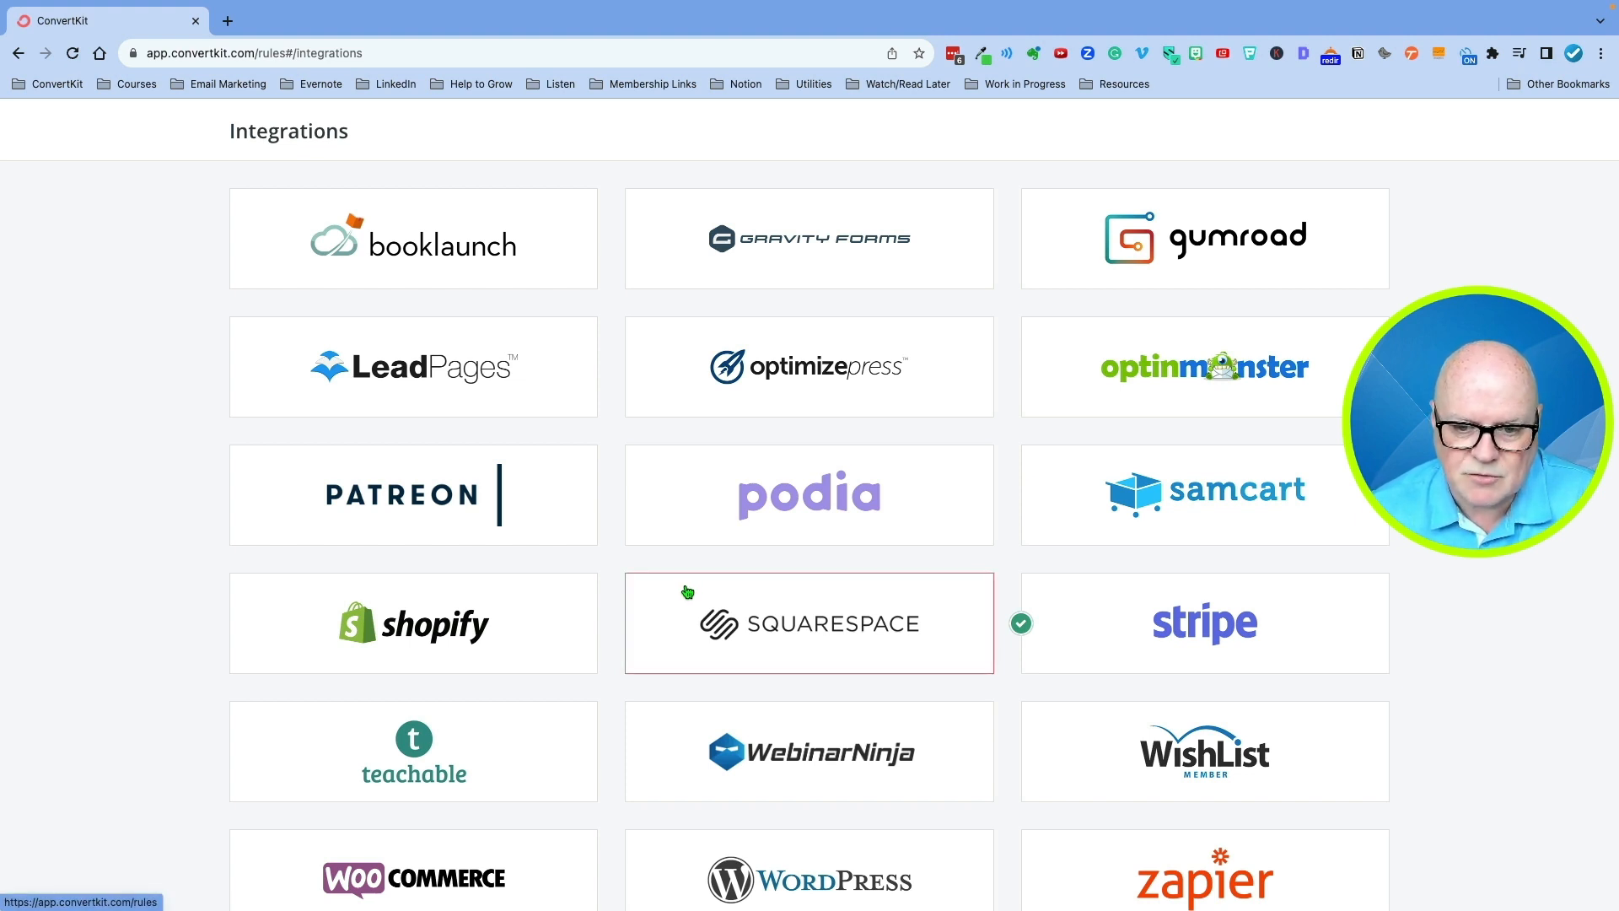
{"action": "scroll", "coordinate": [759, 623], "scroll_direction": "down", "scroll_amount": 3}
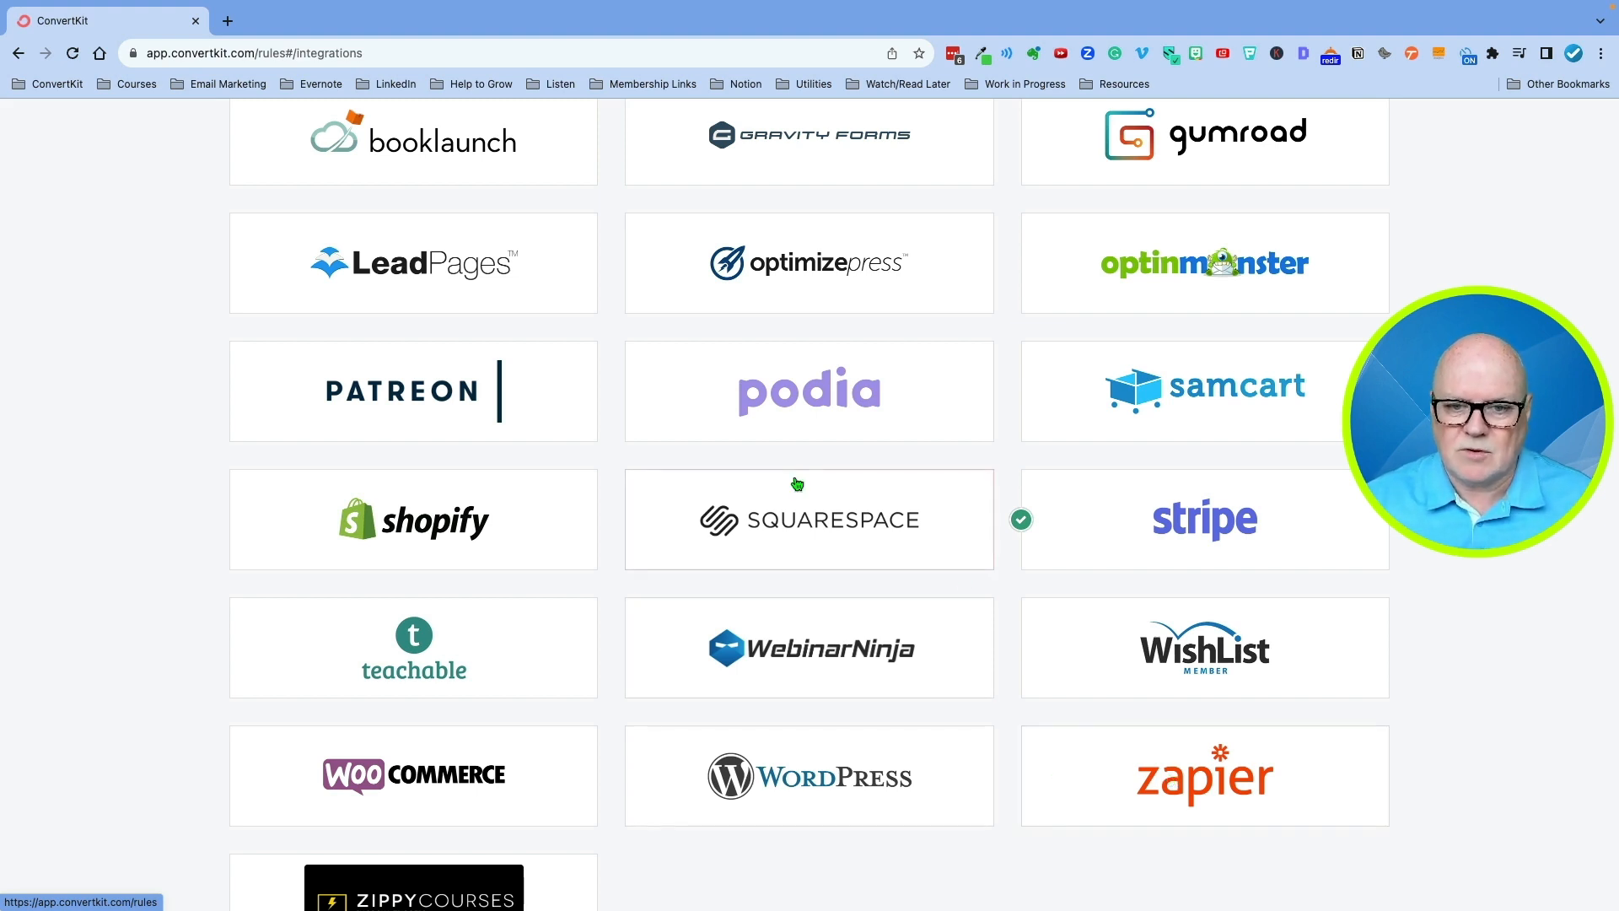
{"action": "scroll", "coordinate": [618, 396], "scroll_direction": "up", "scroll_amount": 3}
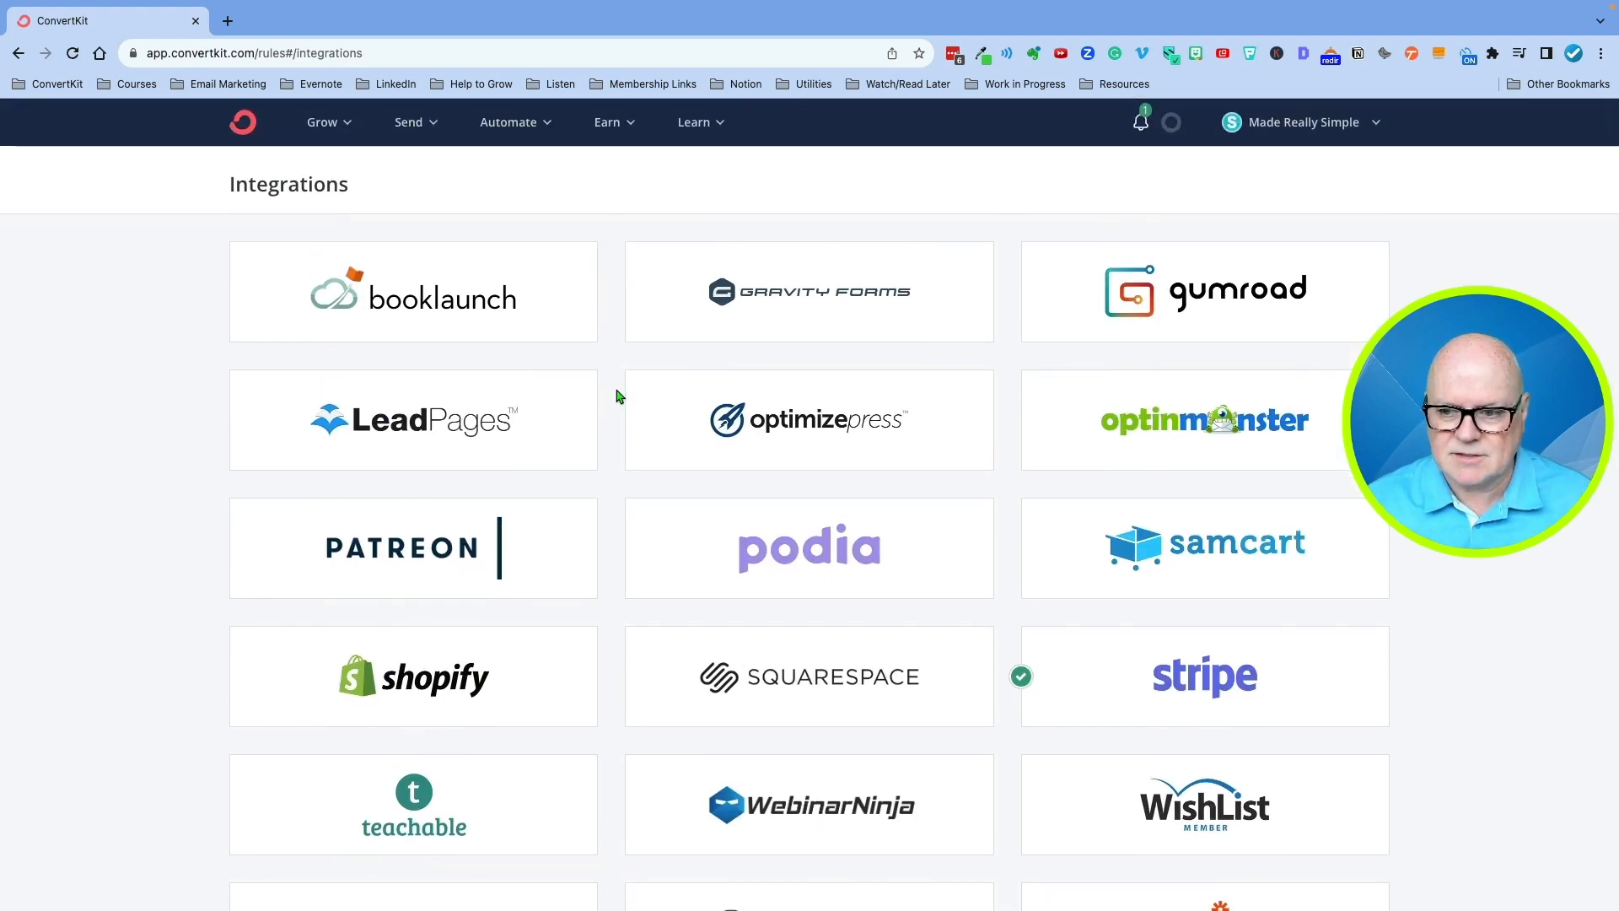
{"action": "scroll", "coordinate": [621, 506], "scroll_direction": "down", "scroll_amount": 3}
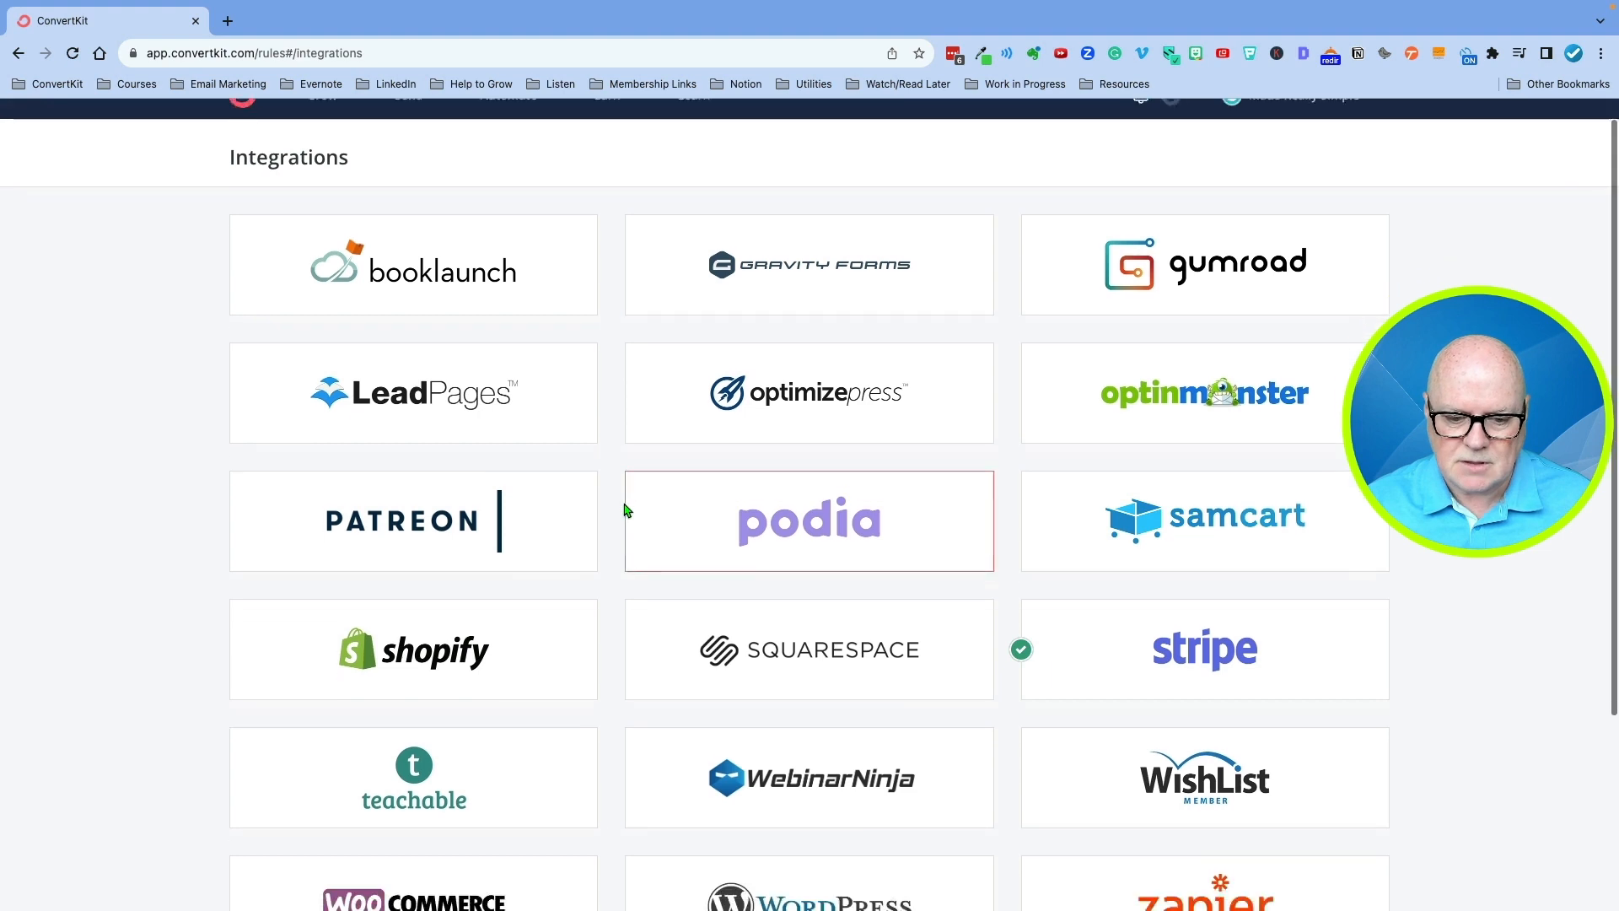
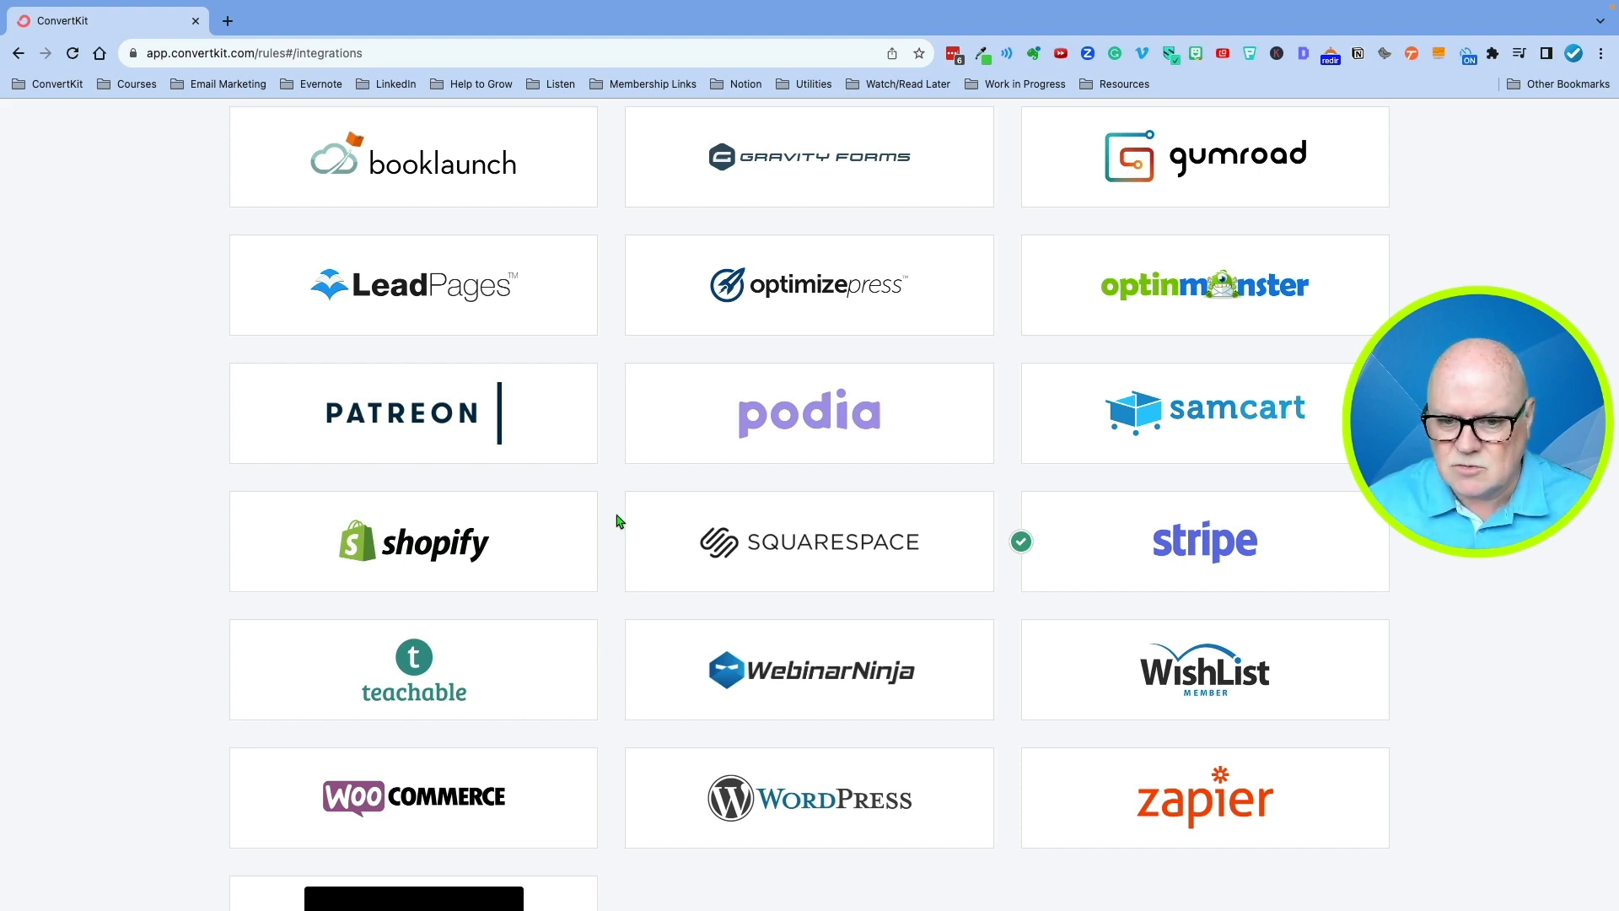
Look through the rest of the integration services, from Booklaunch down to Zapier and Zippy Courses.
{"action": "scroll", "coordinate": [612, 410], "scroll_direction": "up", "scroll_amount": 3}
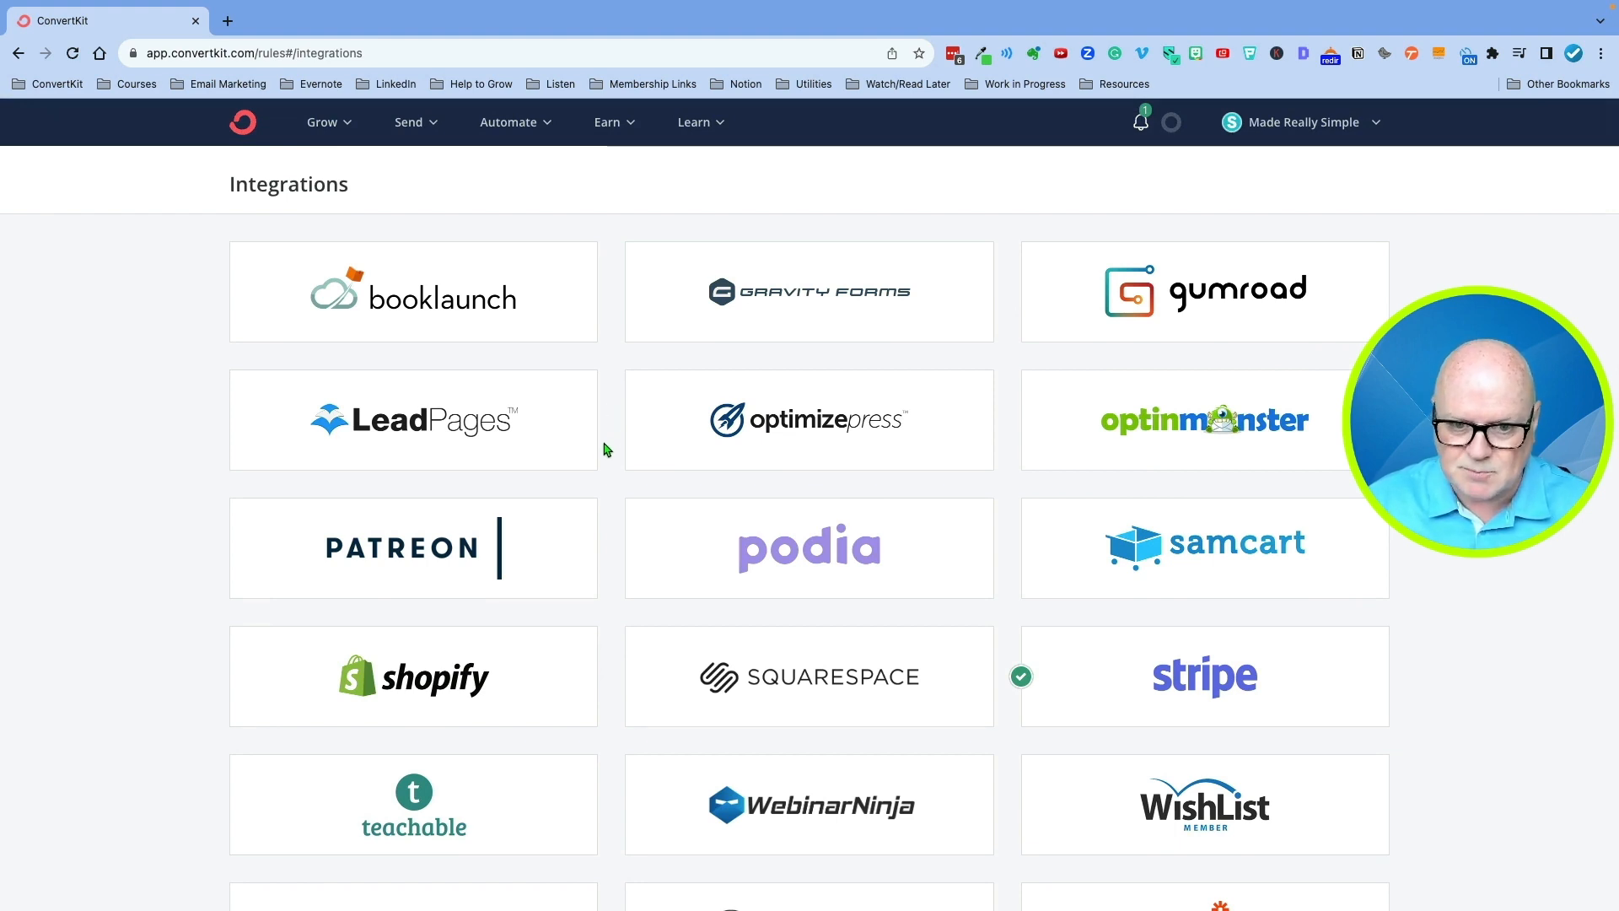
{"action": "scroll", "coordinate": [609, 443], "scroll_direction": "down", "scroll_amount": 2}
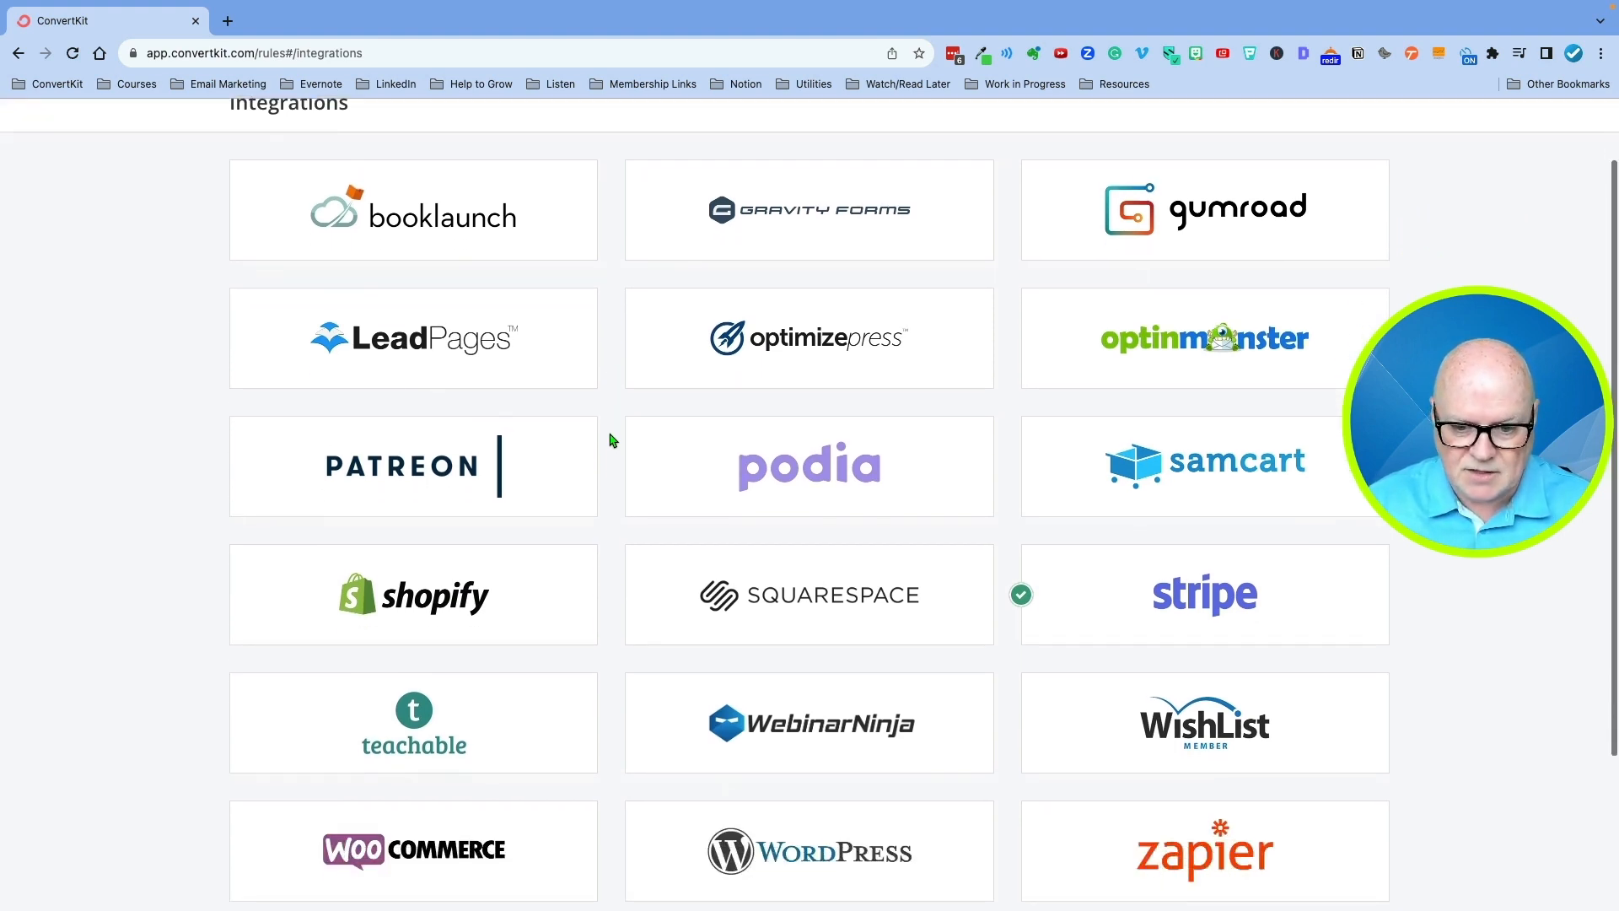
{"action": "scroll", "coordinate": [611, 440], "scroll_direction": "down", "scroll_amount": 3}
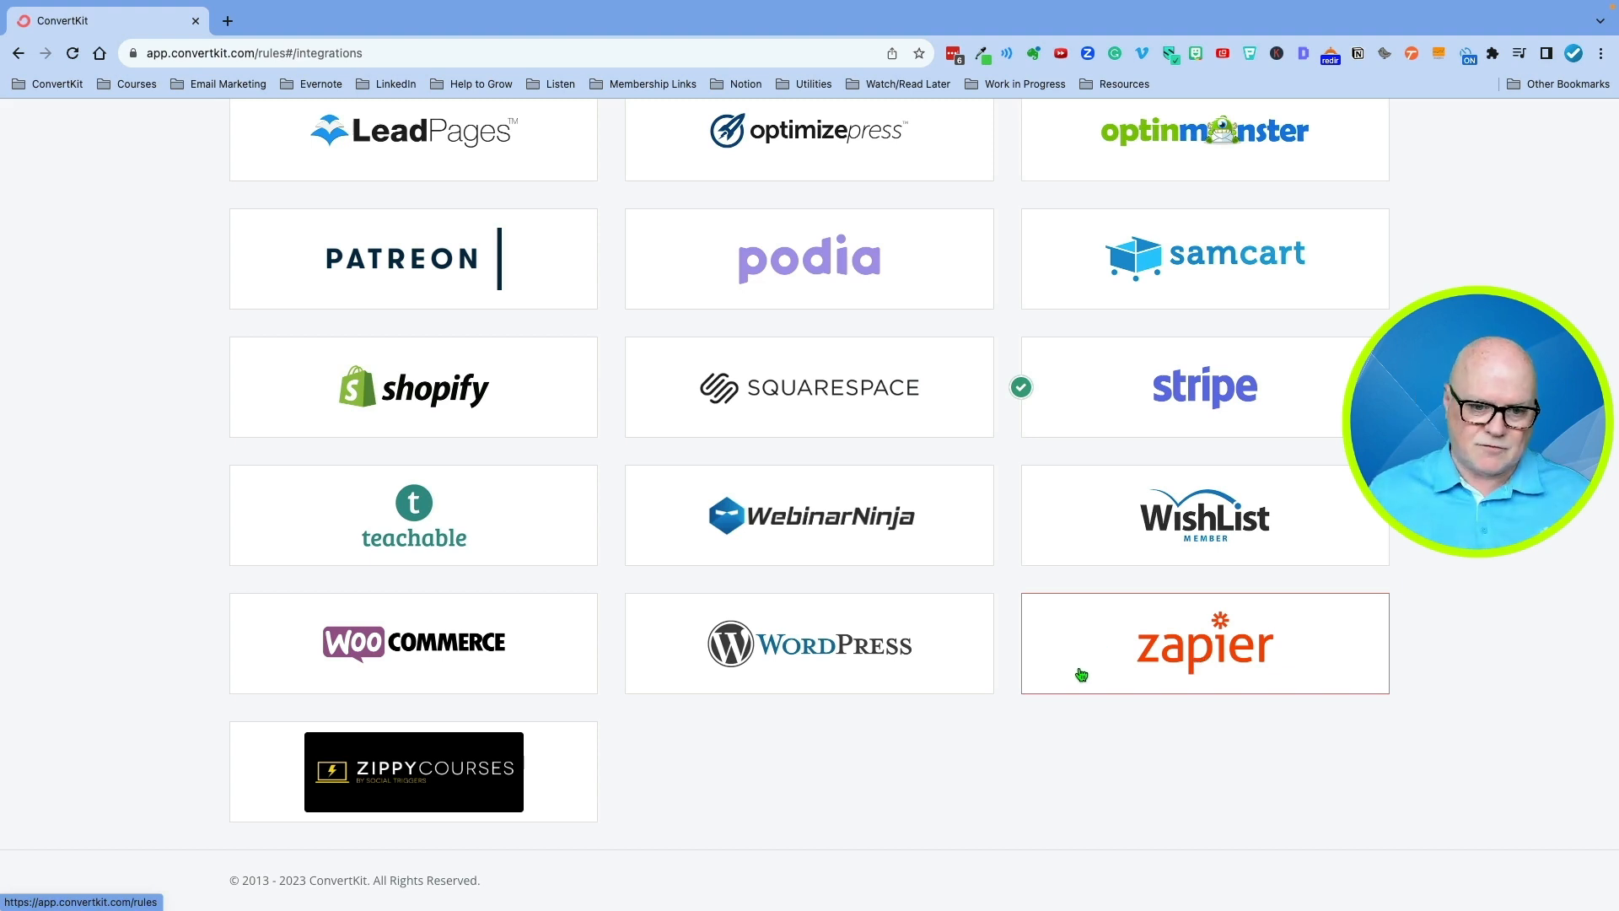
{"action": "scroll", "coordinate": [994, 638], "scroll_direction": "up", "scroll_amount": 4}
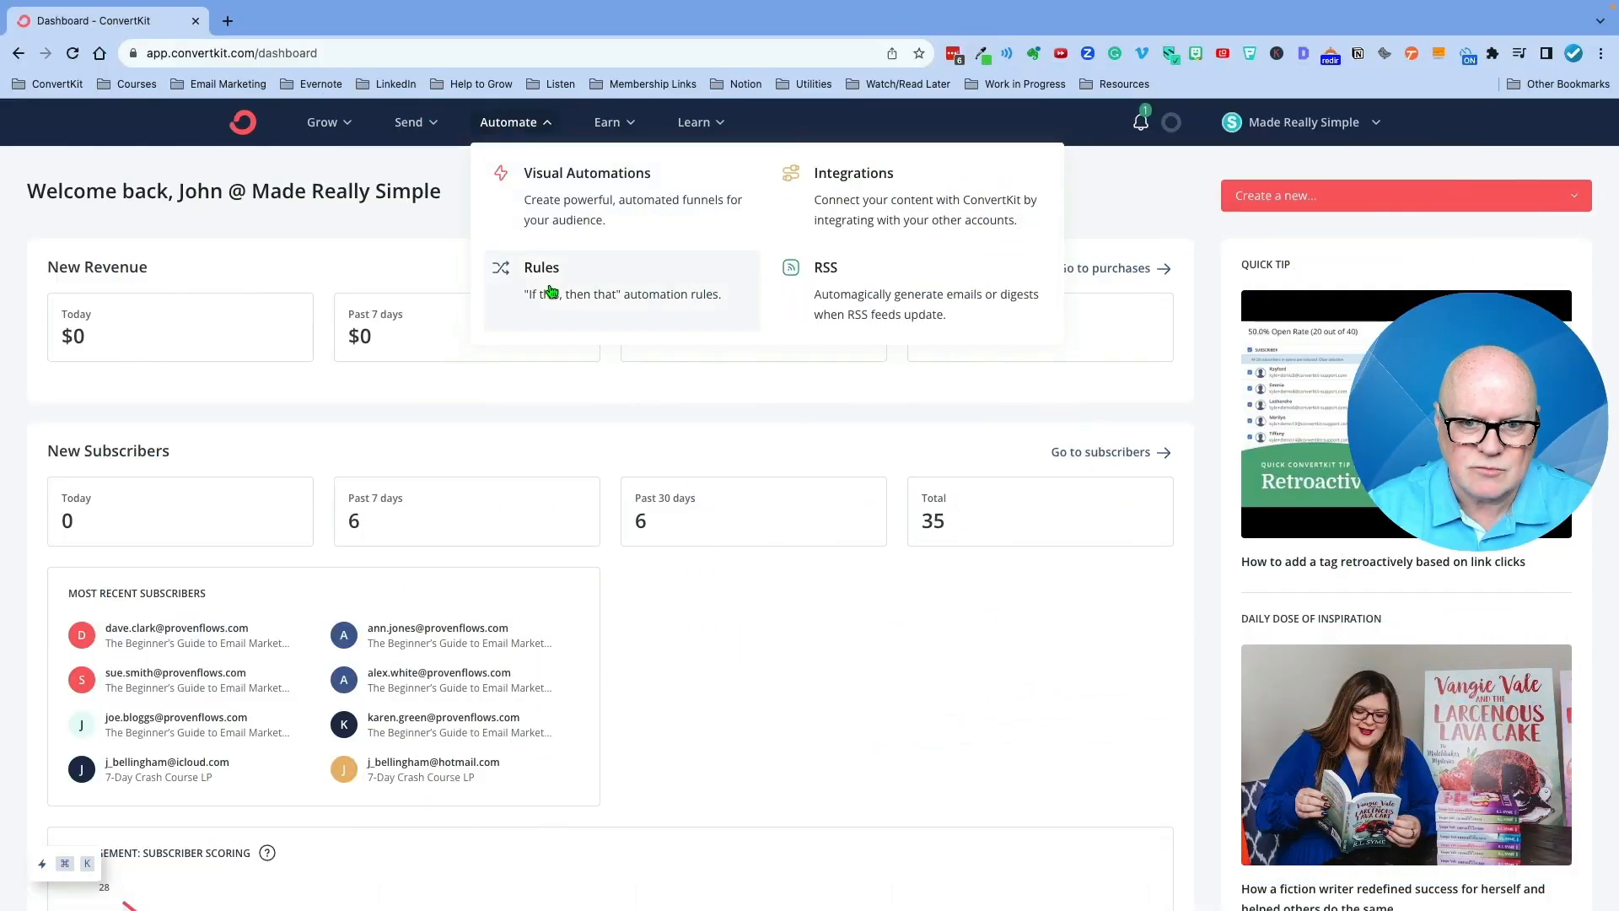
Start a new automation rule with a Clicks a link trigger and an Add tag action.
{"action": "left_click", "coordinate": [585, 289]}
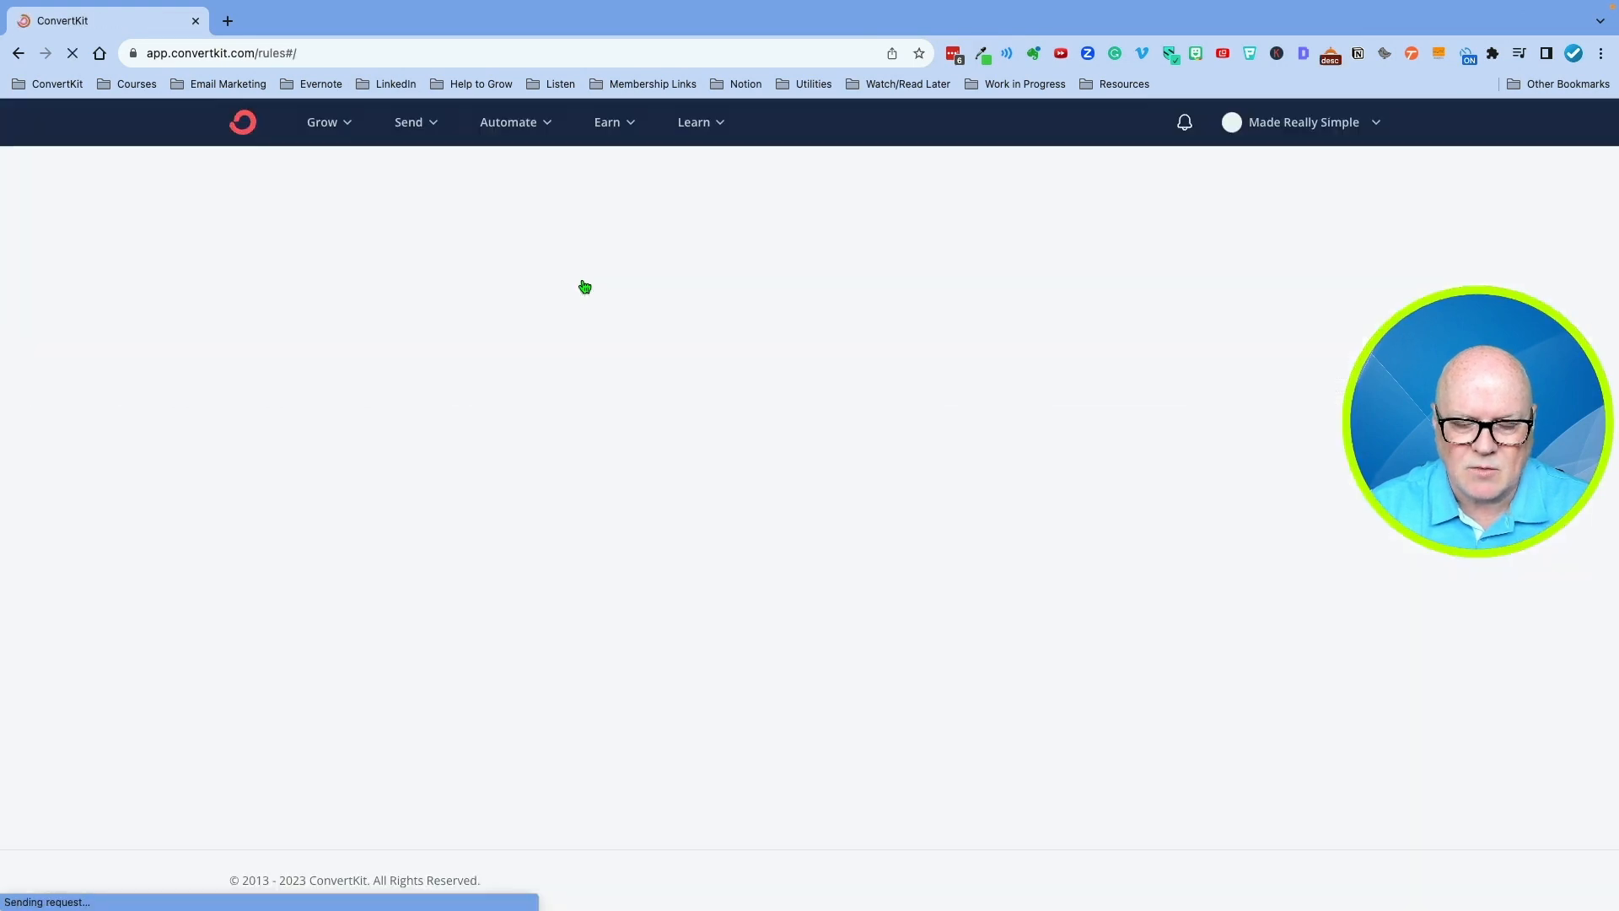
{"action": "left_click", "coordinate": [1337, 180]}
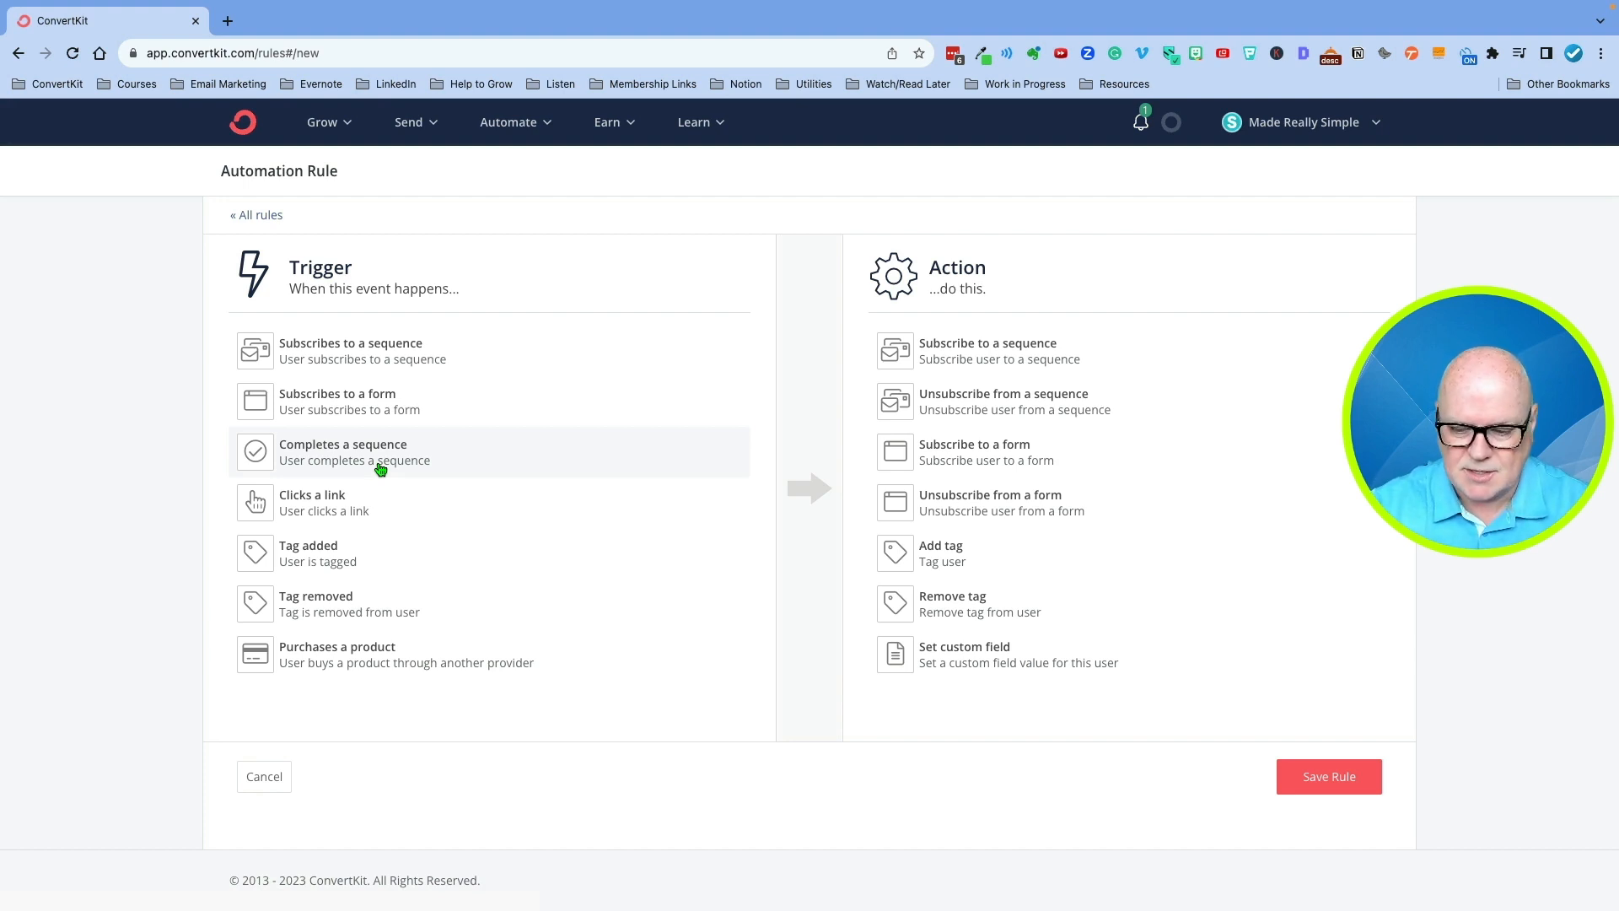
{"action": "left_click", "coordinate": [325, 508]}
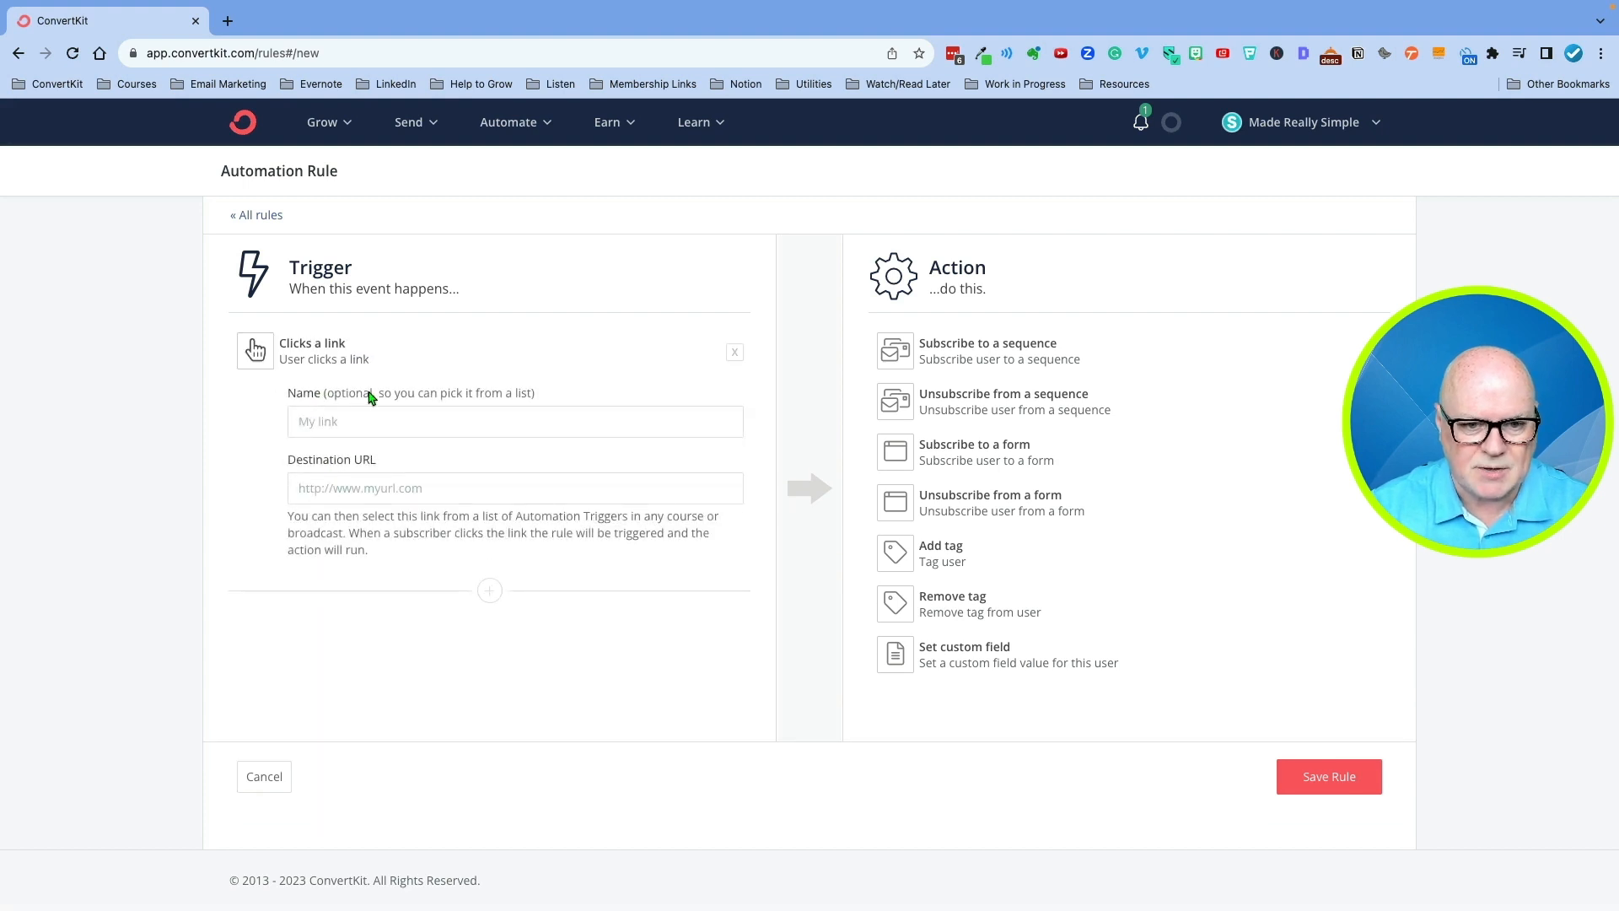
{"action": "left_click", "coordinate": [328, 421]}
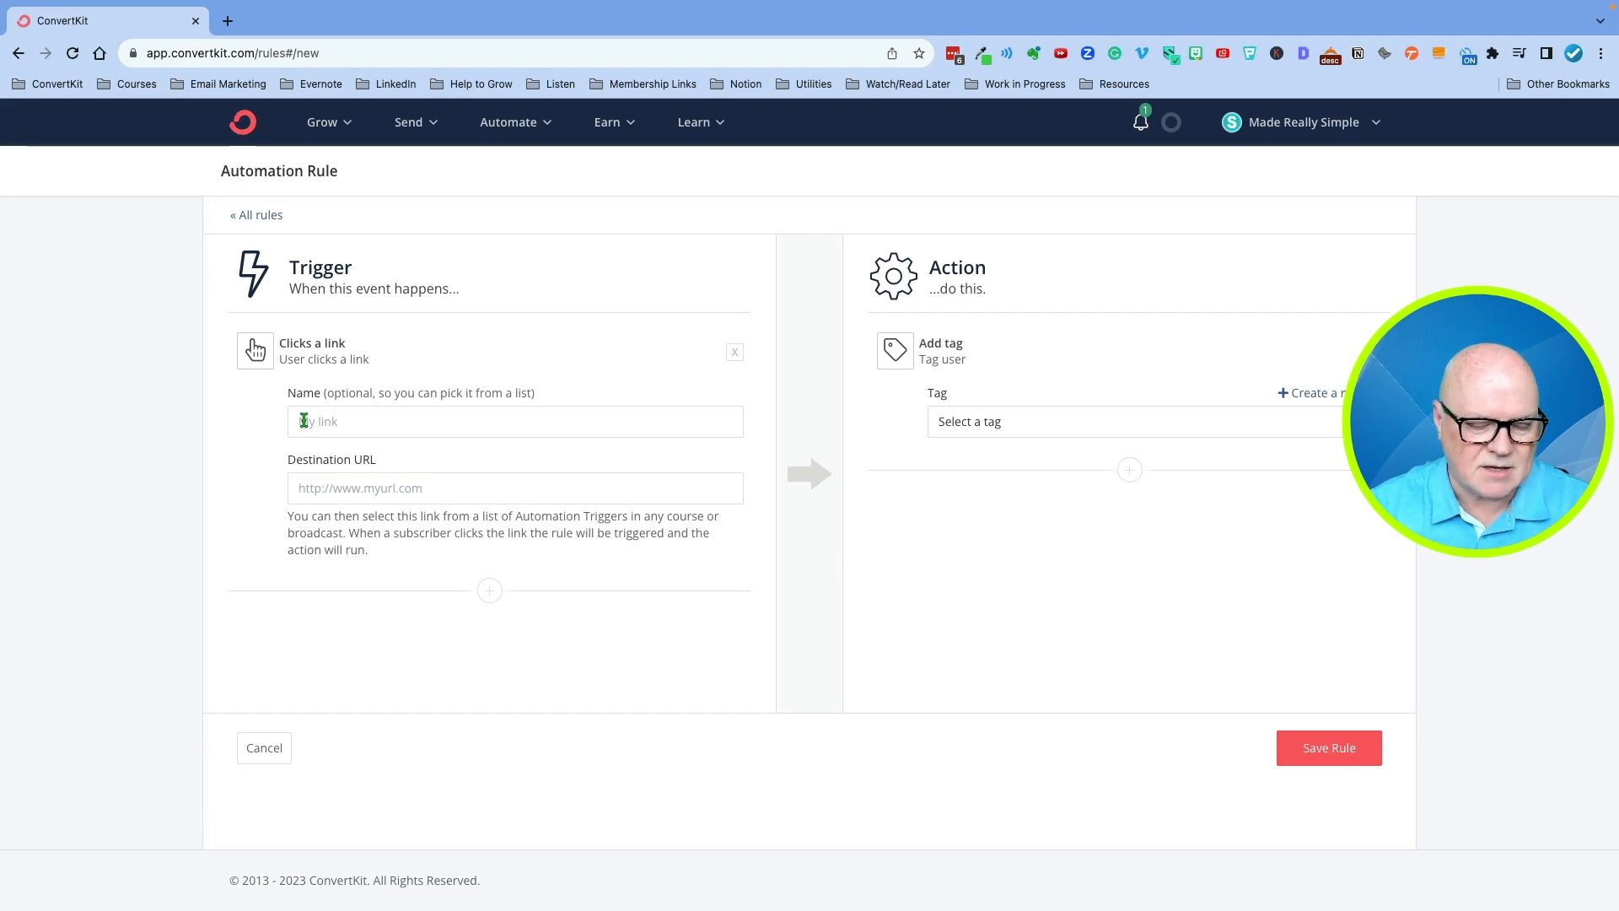
Name the rule's link trigger Formula 1 and set its destination URL to formula1.com.
{"action": "left_click", "coordinate": [304, 420]}
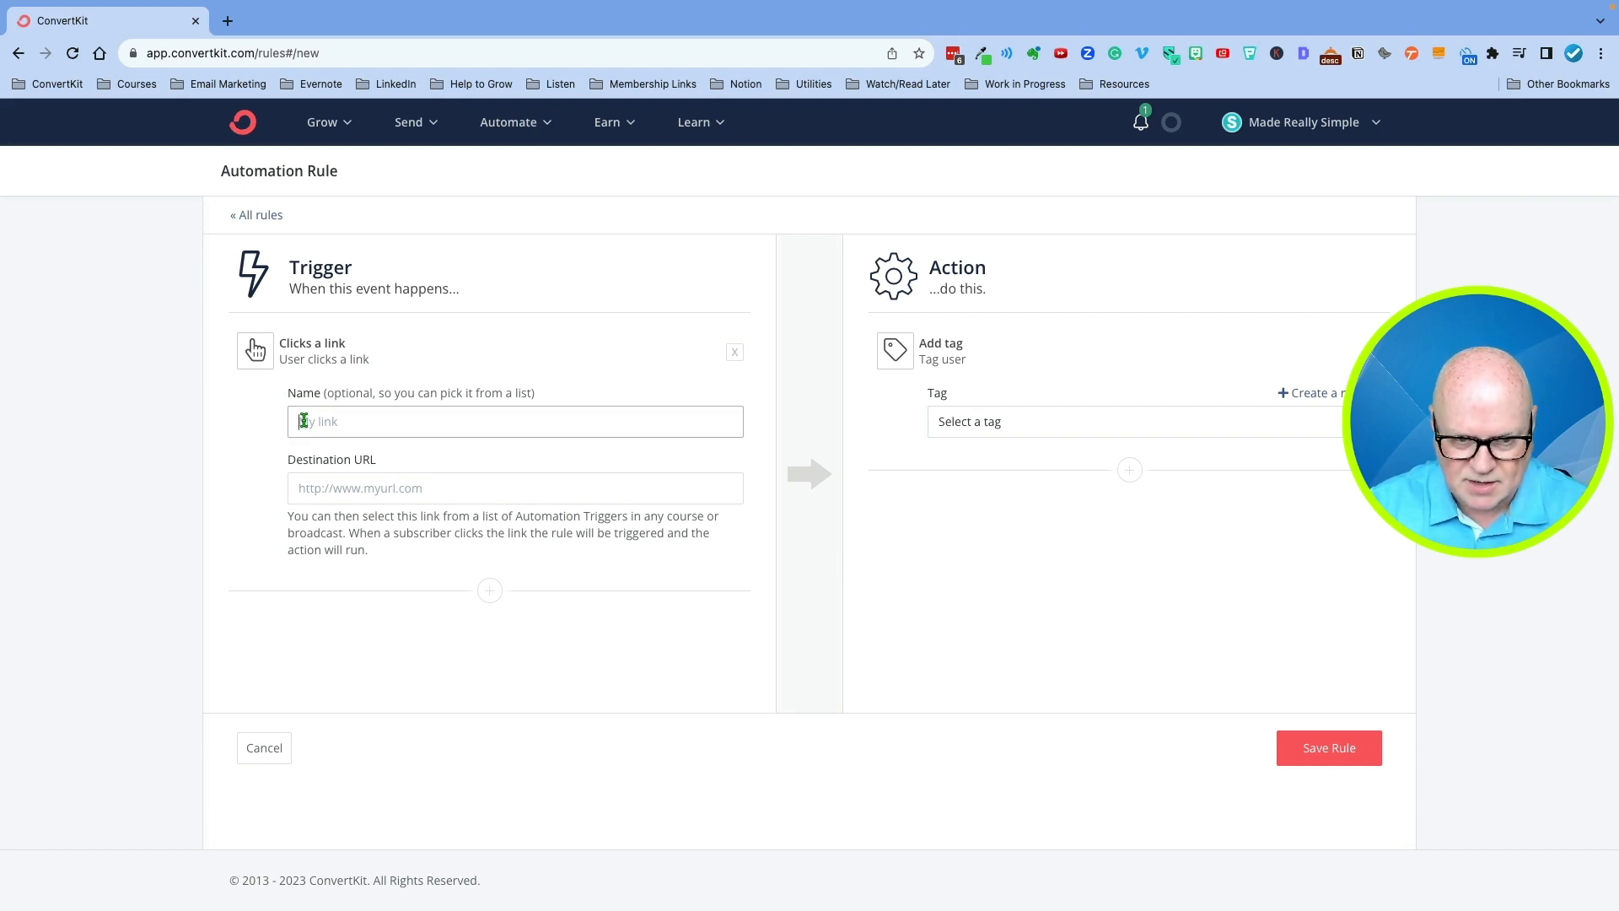
{"action": "type", "text": "Form"}
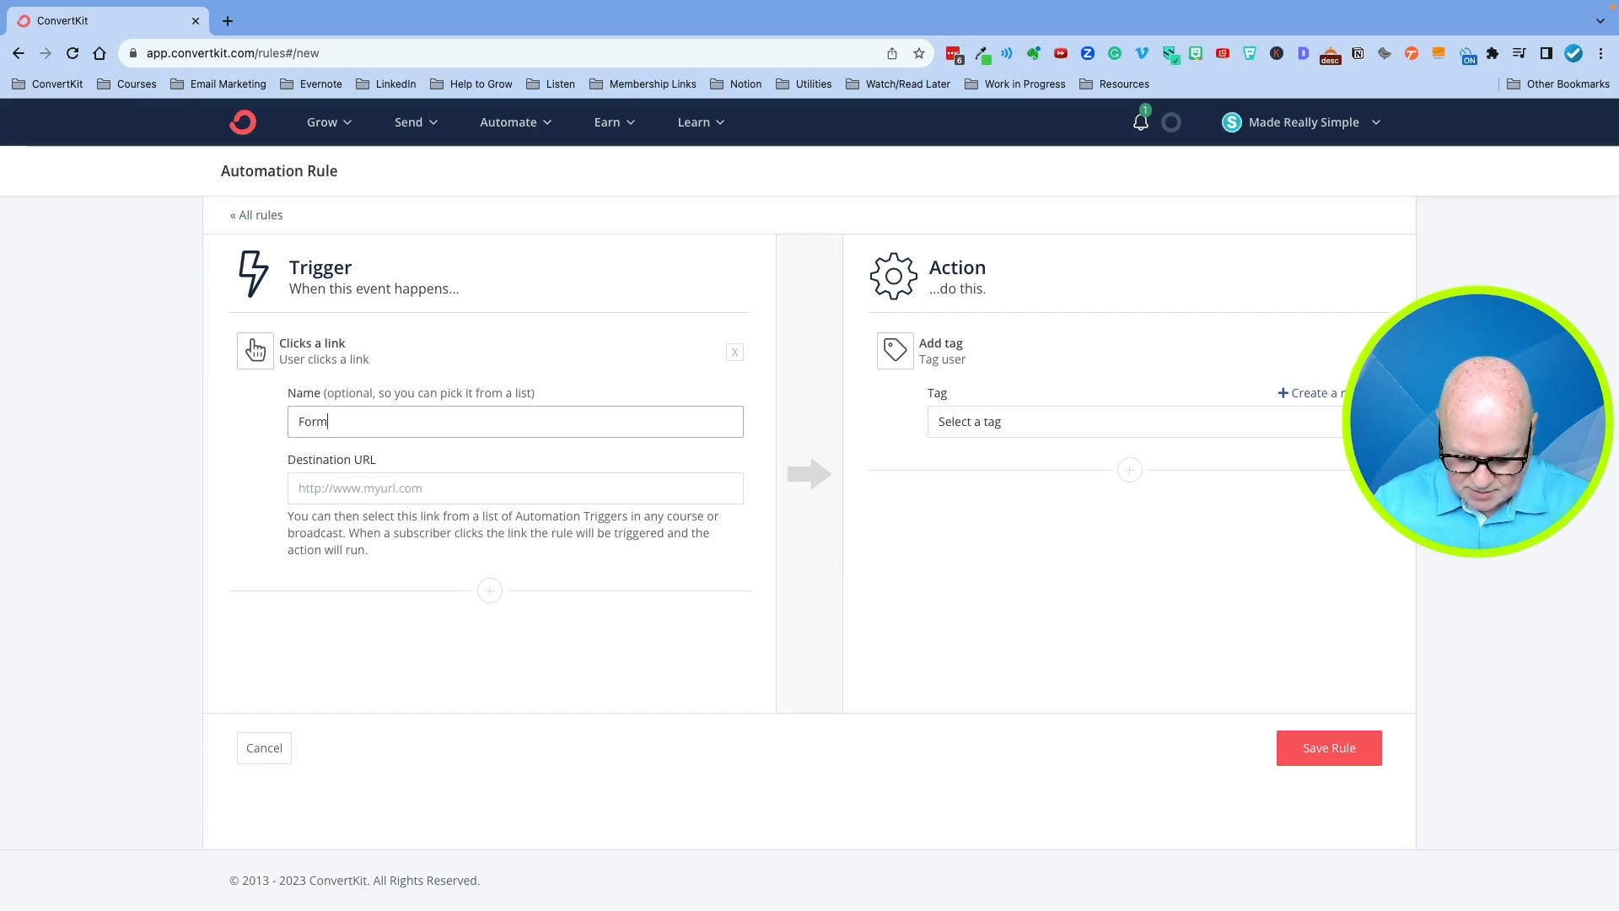
{"action": "type", "text": "ula 1"}
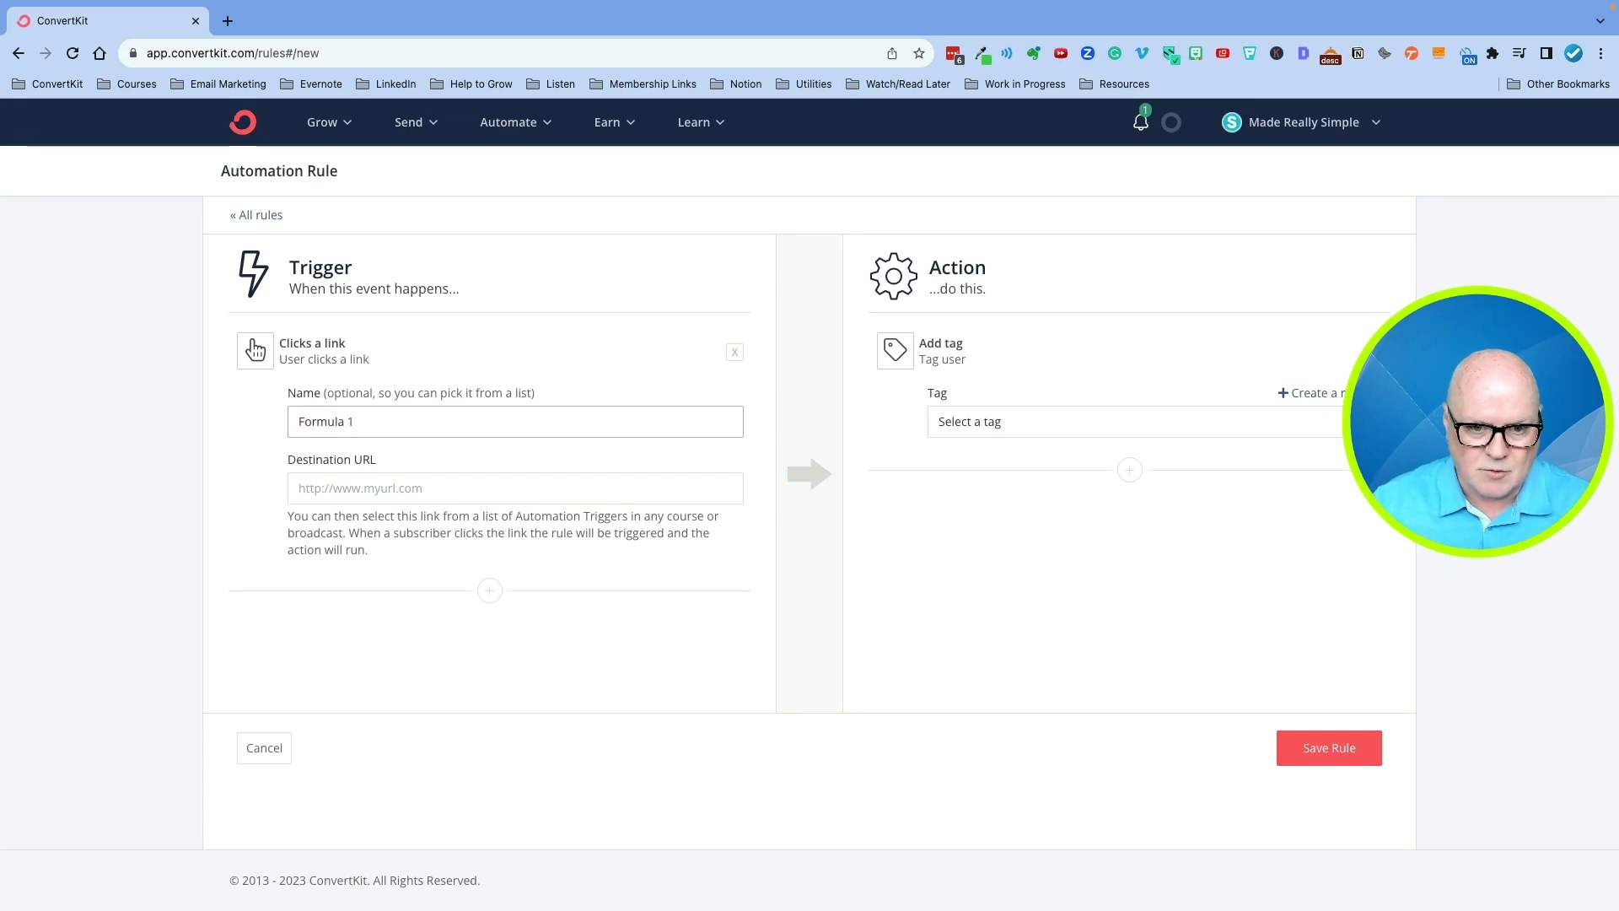
{"action": "left_click", "coordinate": [322, 485]}
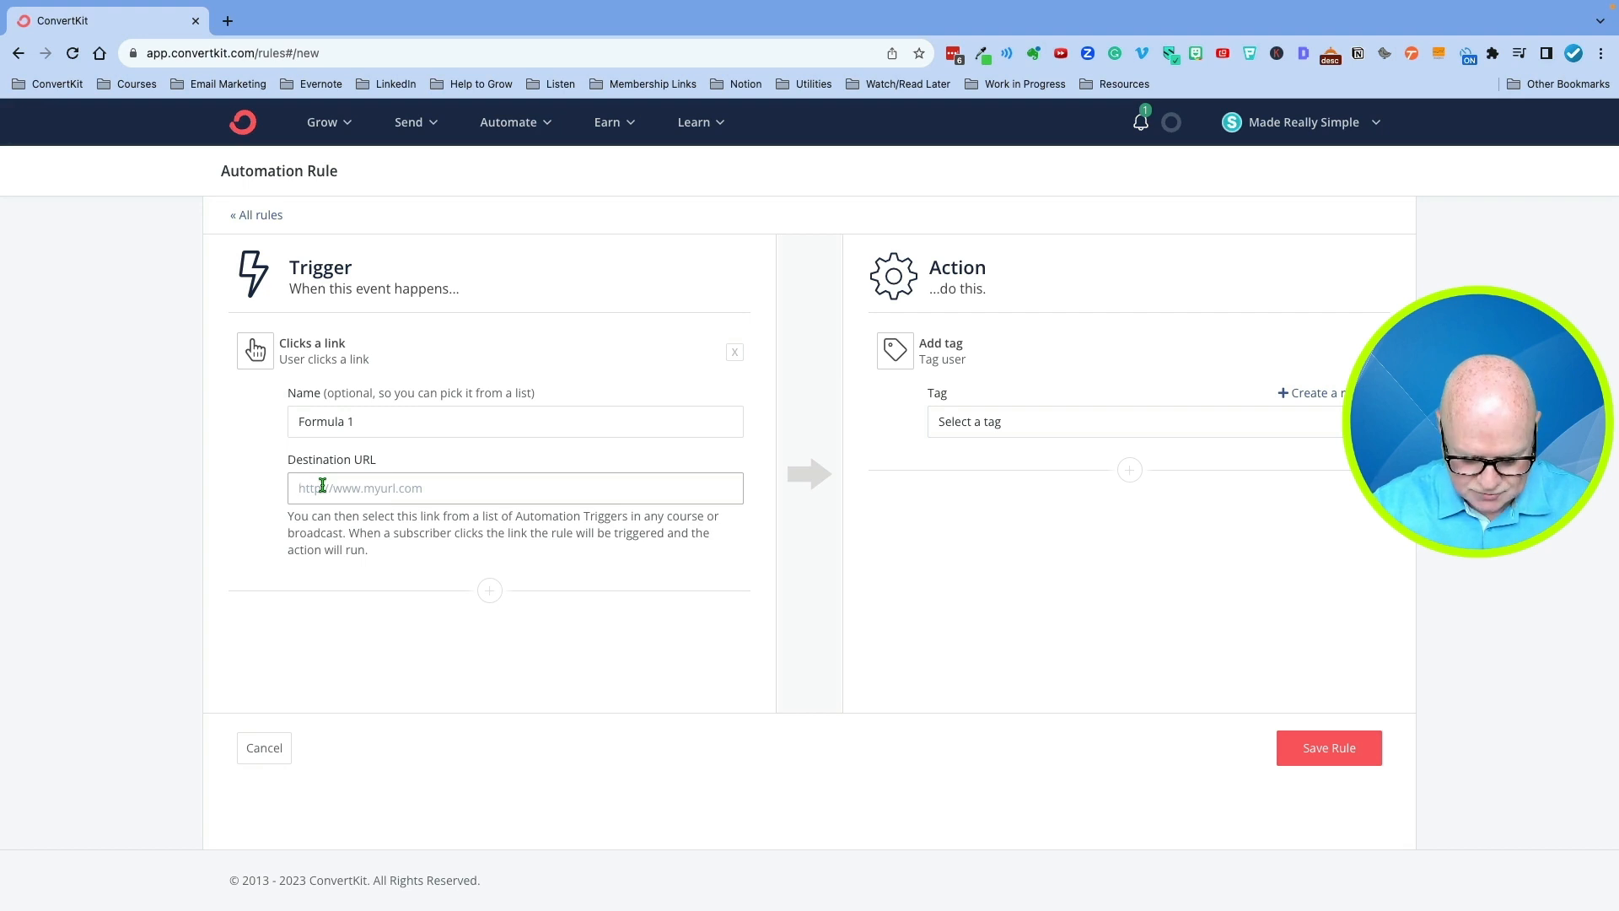
{"action": "type", "text": "formula1.com"}
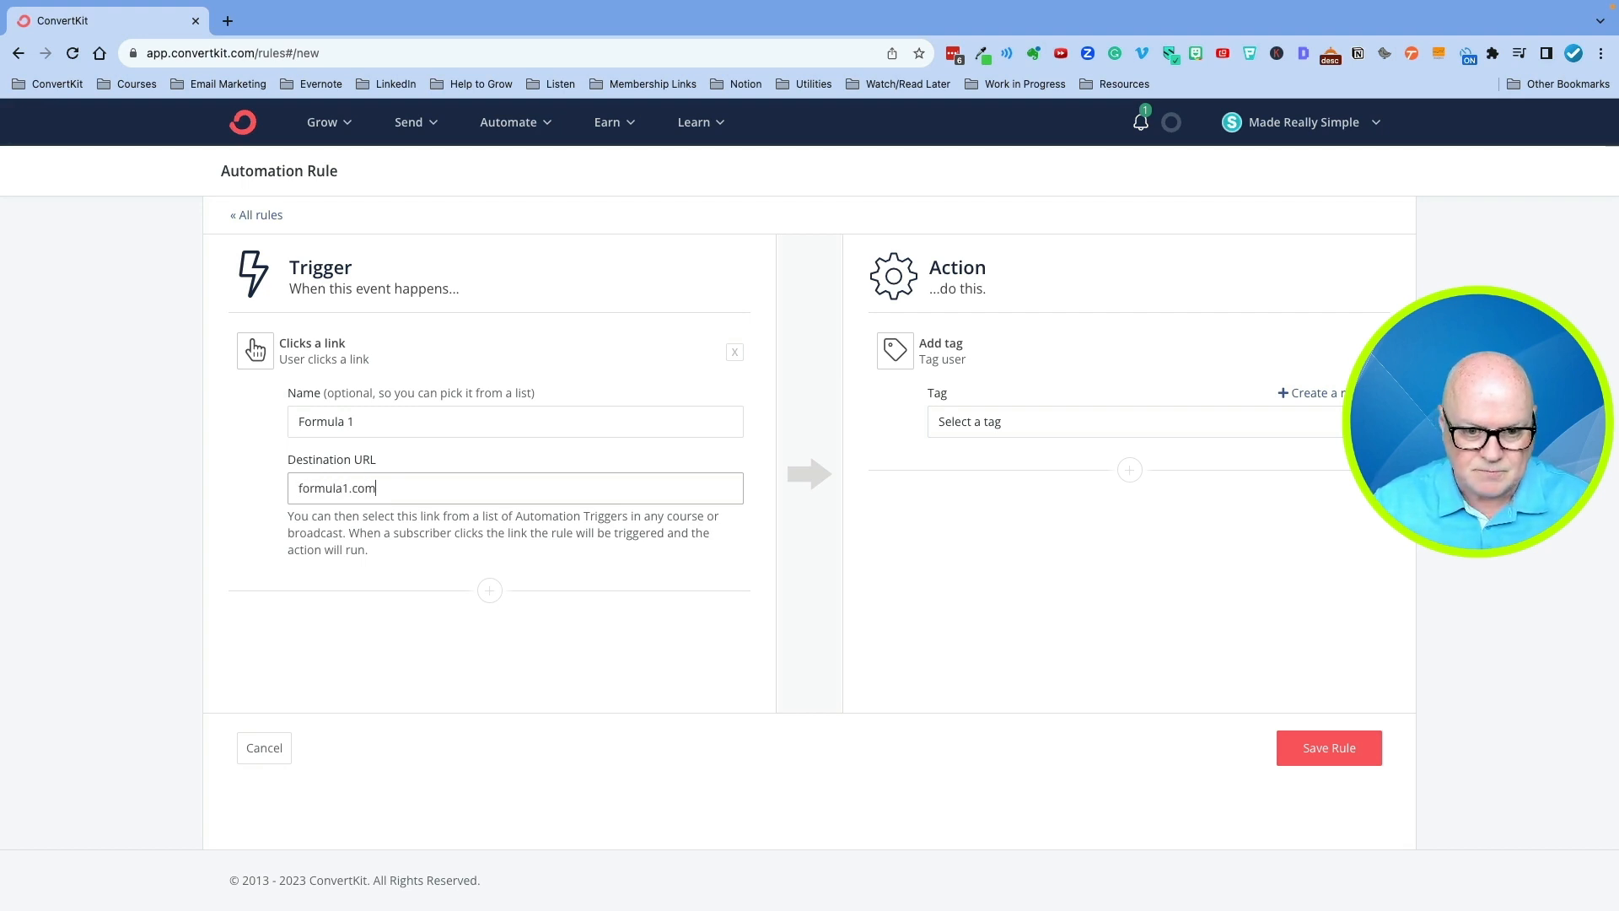
{"action": "key", "text": "Tab"}
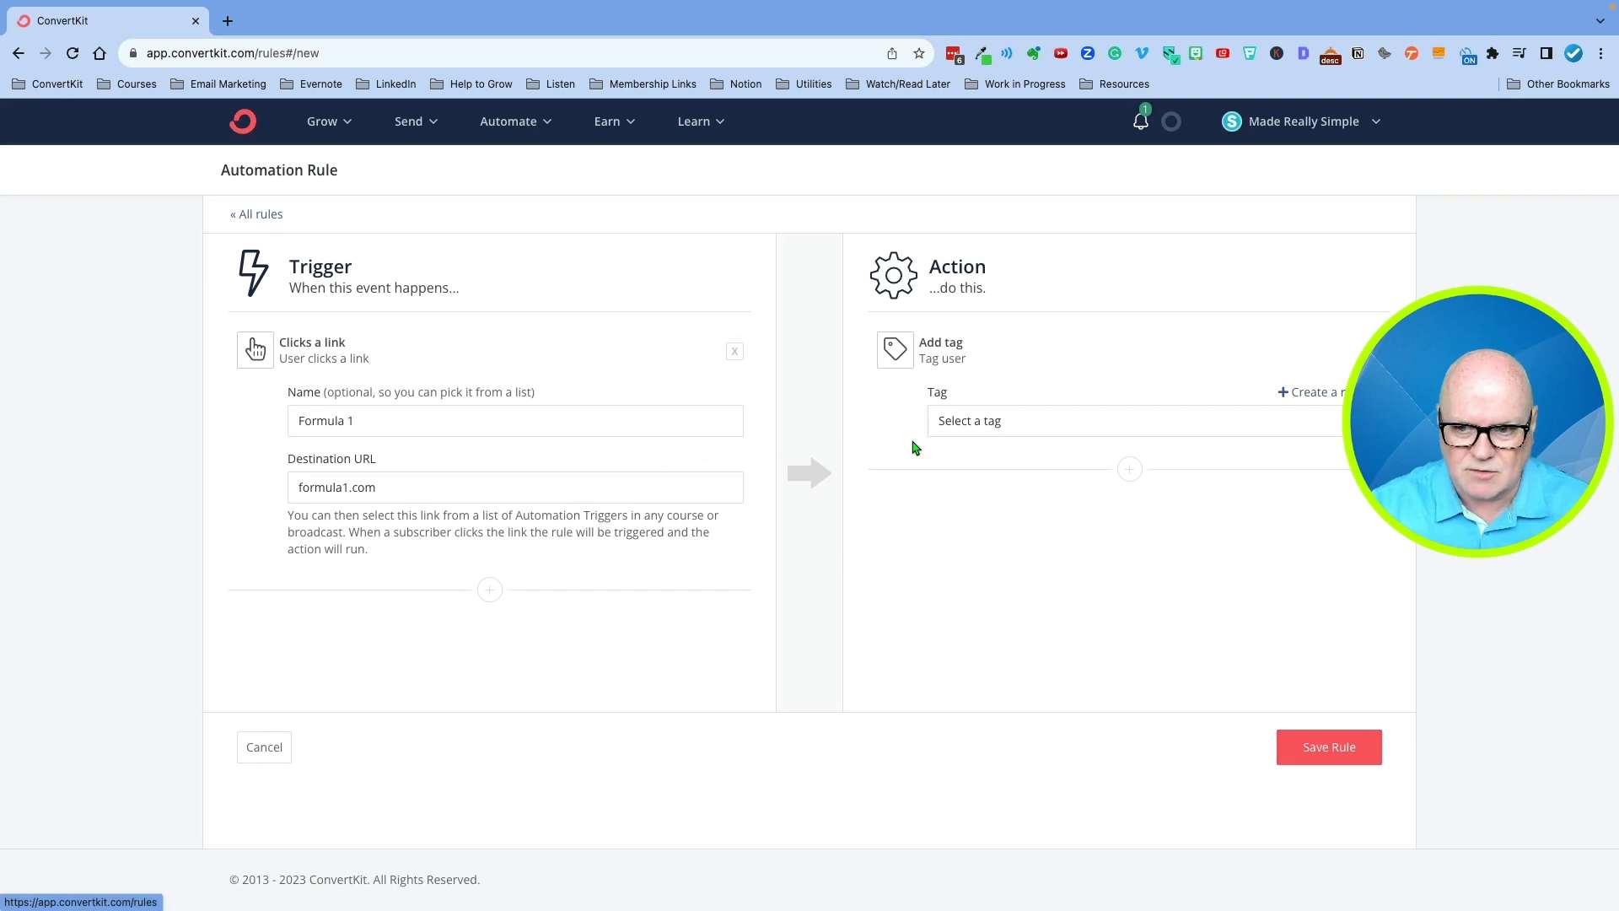
Create a new tag F1 for the rule's Add tag action and save the rule.
{"action": "left_click", "coordinate": [980, 423]}
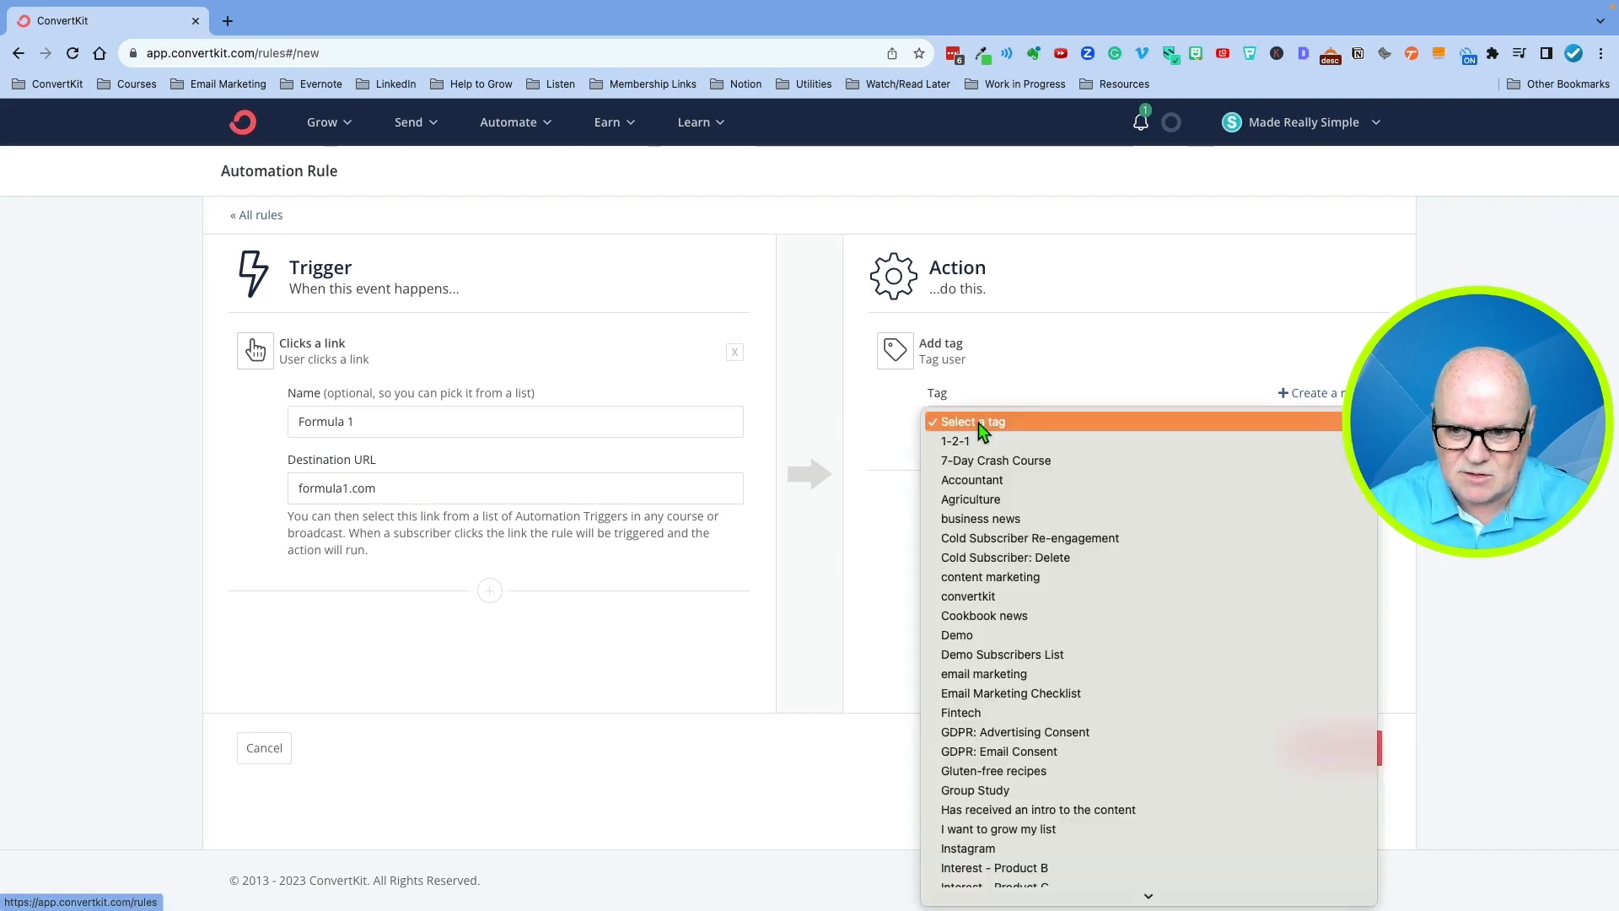
{"action": "left_click", "coordinate": [978, 423]}
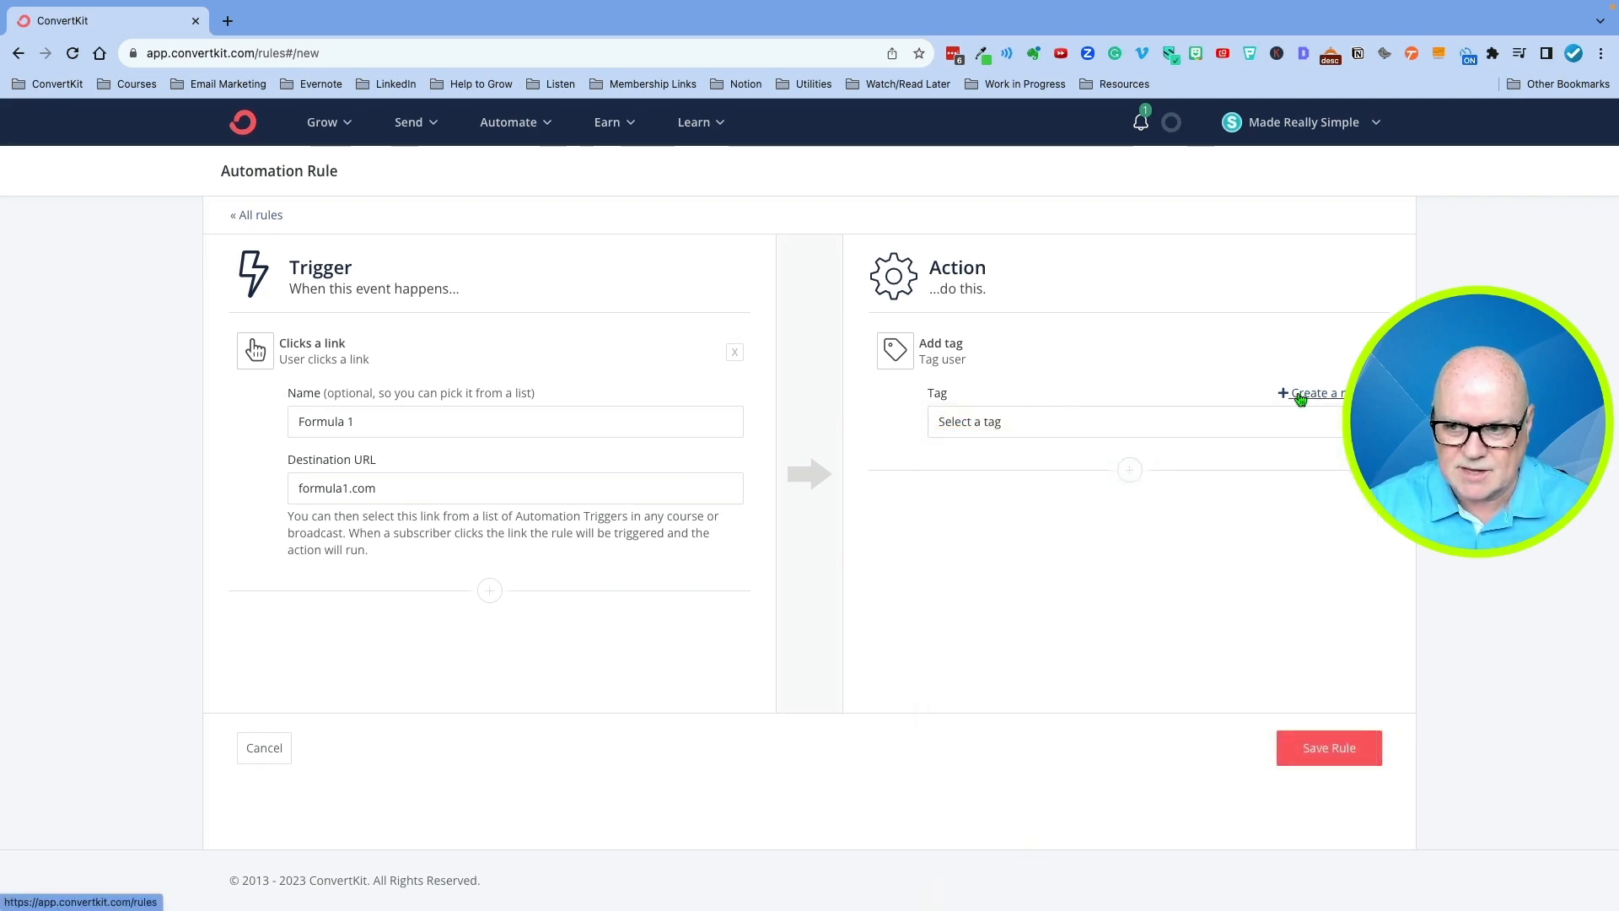
{"action": "left_click", "coordinate": [1305, 392]}
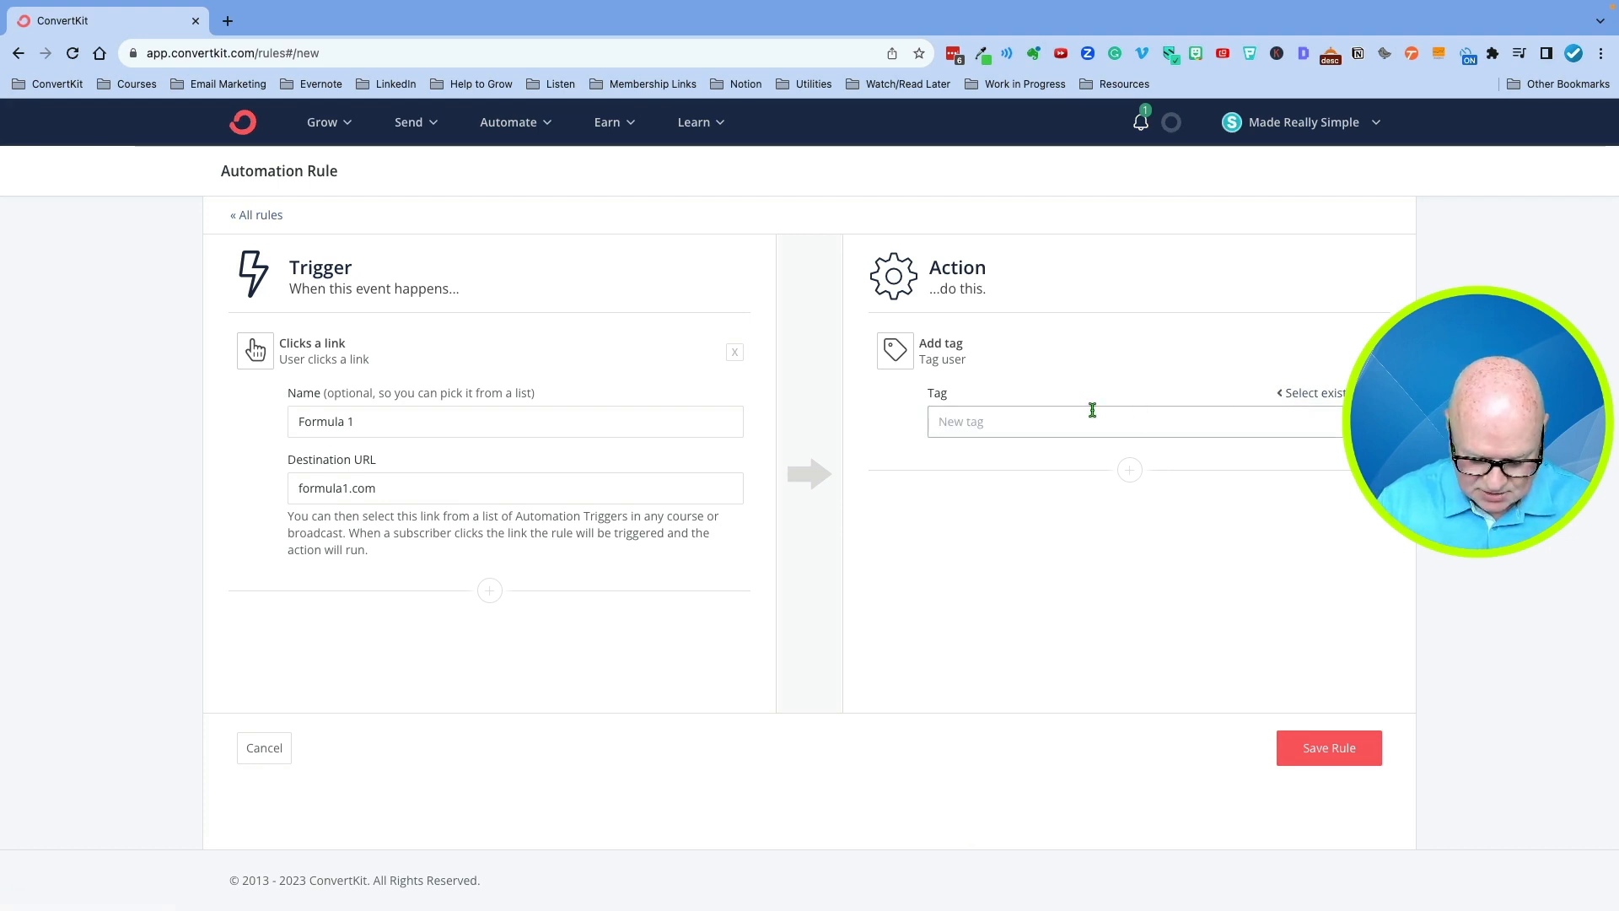
{"action": "type", "text": "F1"}
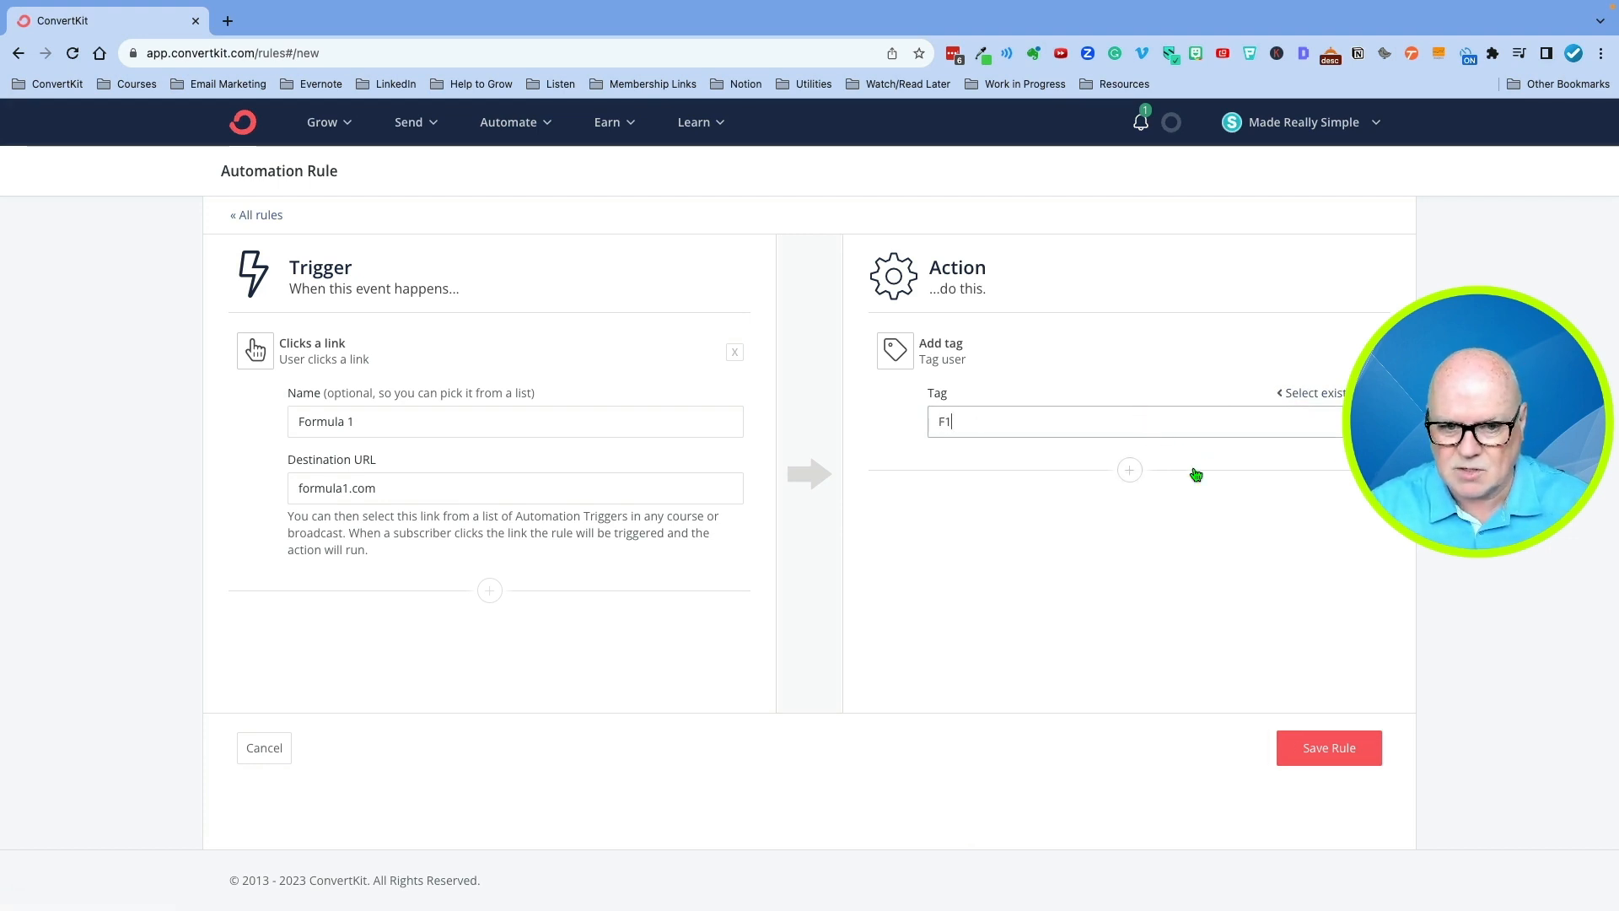
{"action": "left_click", "coordinate": [1328, 749]}
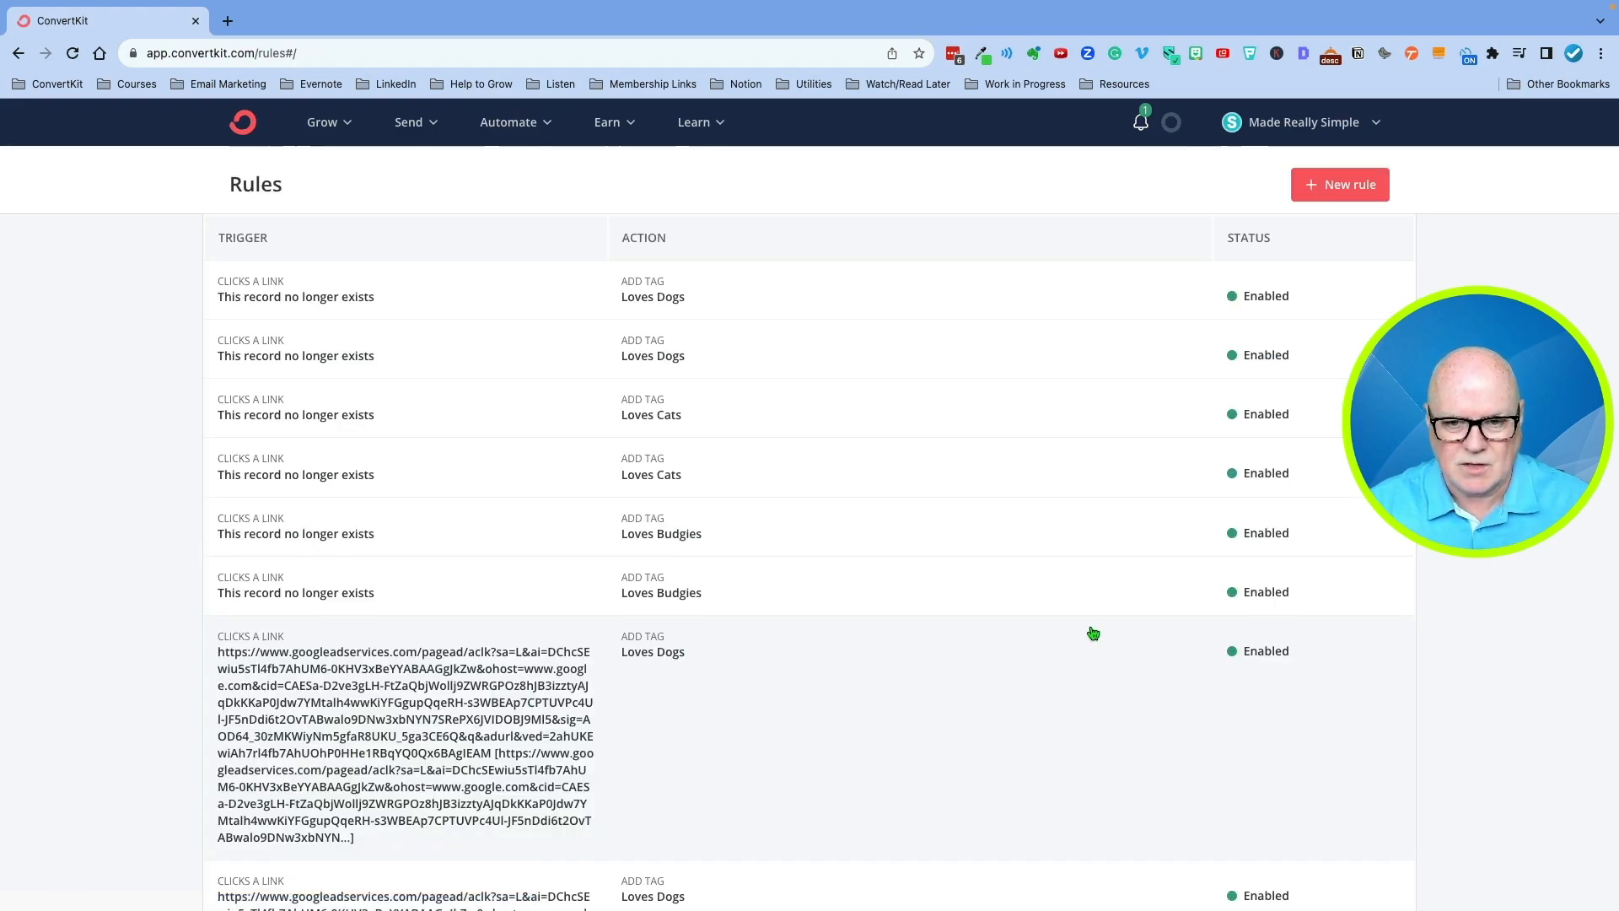
Open the Formula 1 rule at the end of the rules list and check its destination URL.
{"action": "scroll", "coordinate": [1093, 633], "scroll_direction": "down", "scroll_amount": 15}
{"action": "scroll", "coordinate": [1094, 633], "scroll_direction": "down", "scroll_amount": 8}
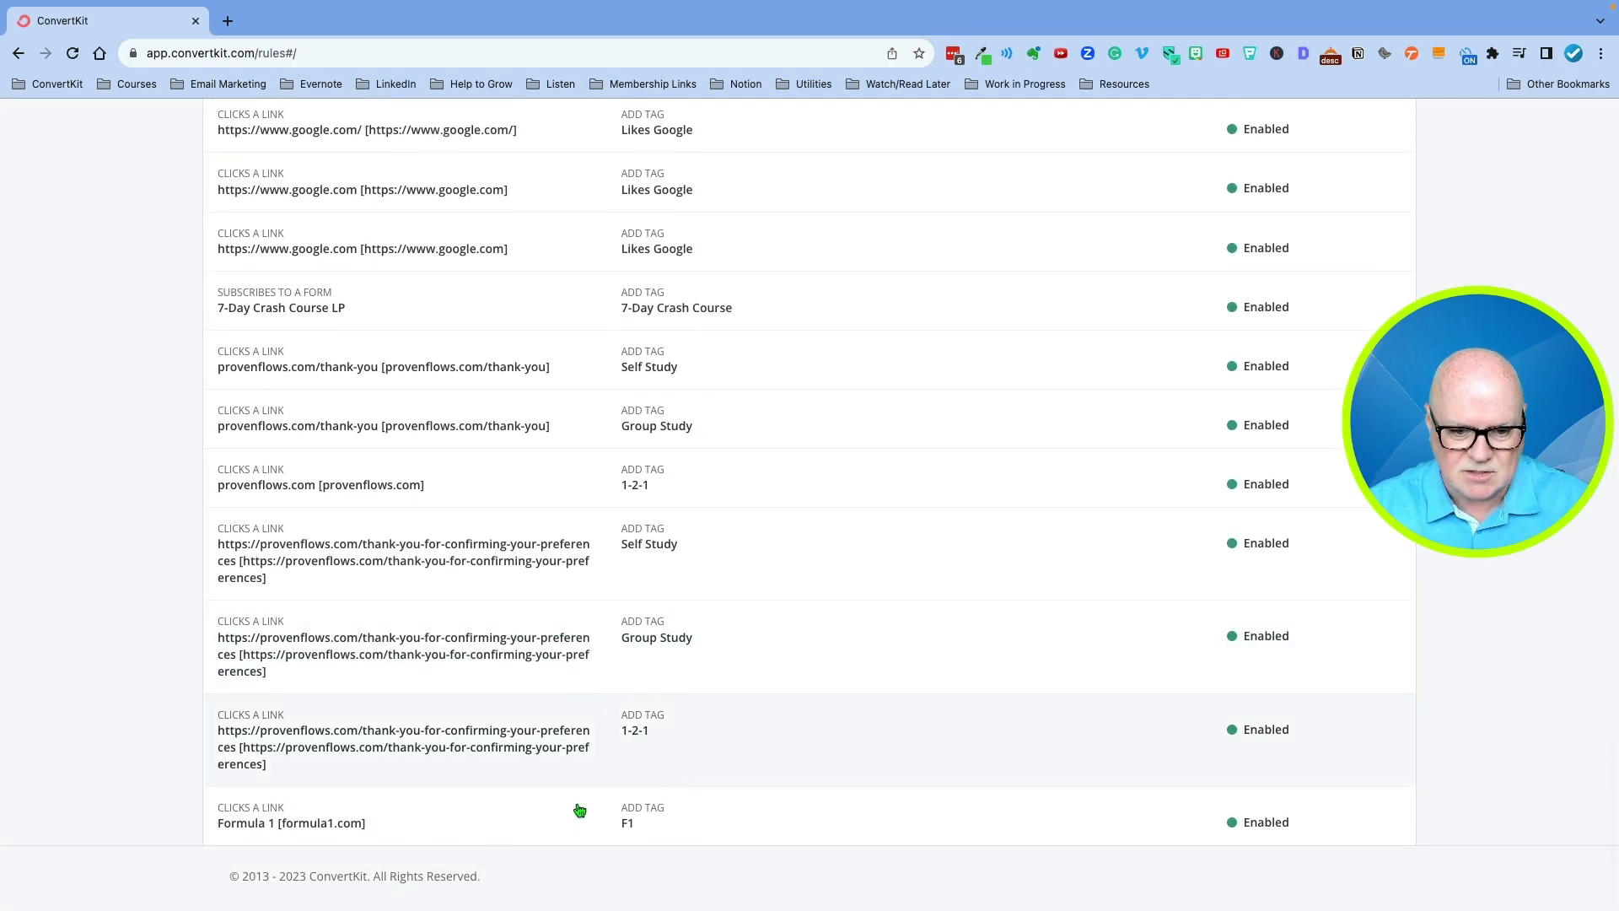
{"action": "left_click", "coordinate": [272, 822]}
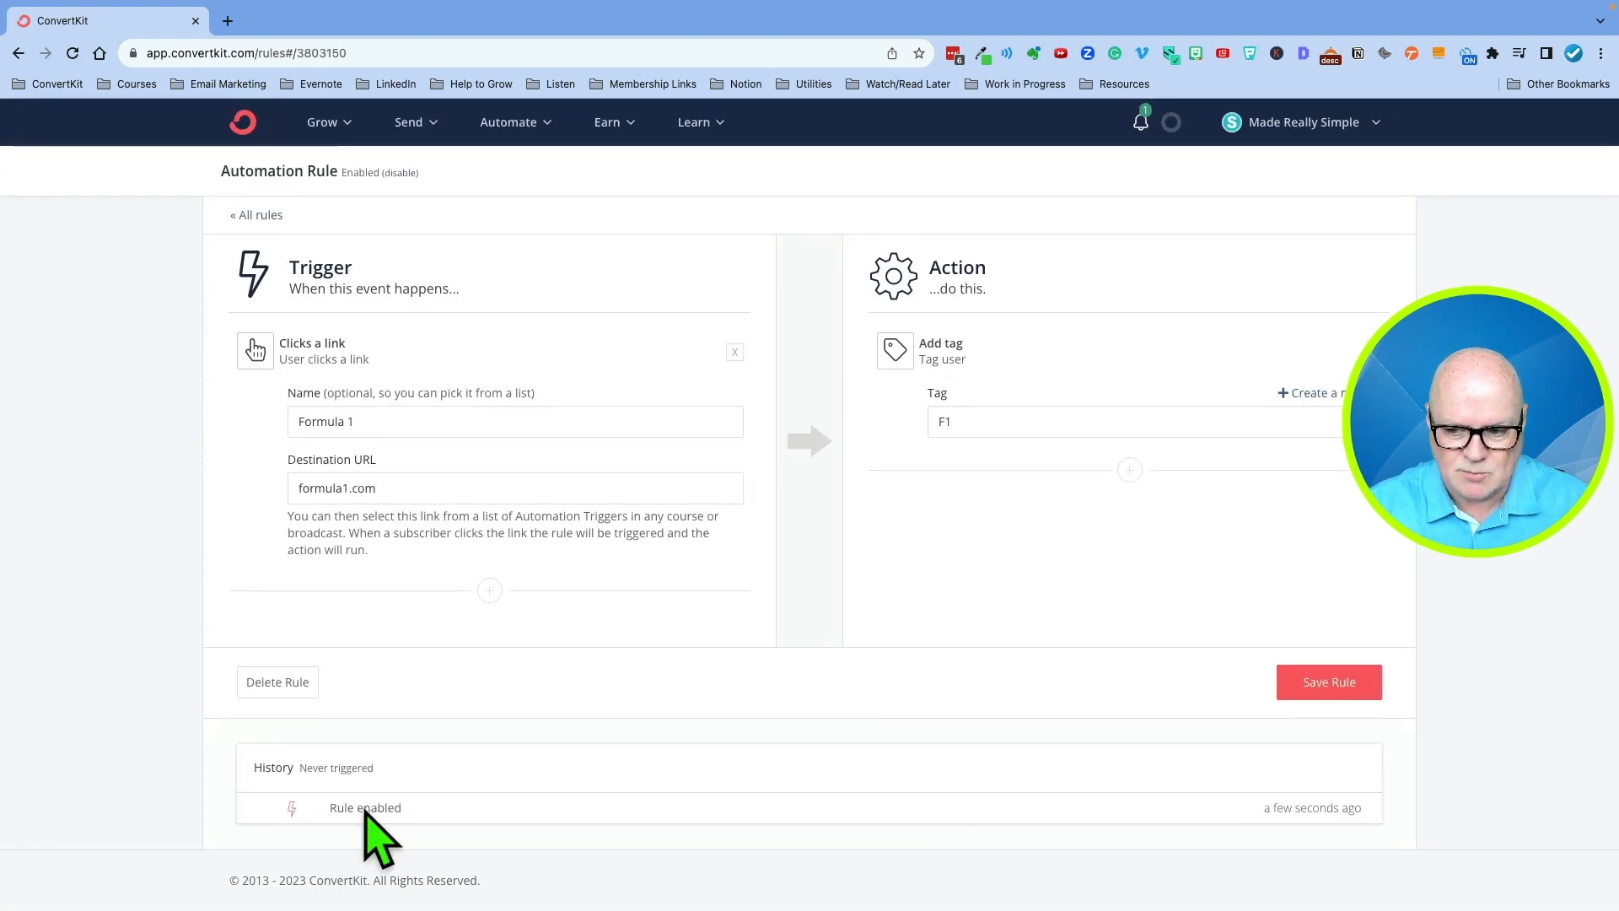
{"action": "left_click_drag", "start_coordinate": [376, 488], "coordinate": [298, 490]}
{"action": "left_click", "coordinate": [392, 488]}
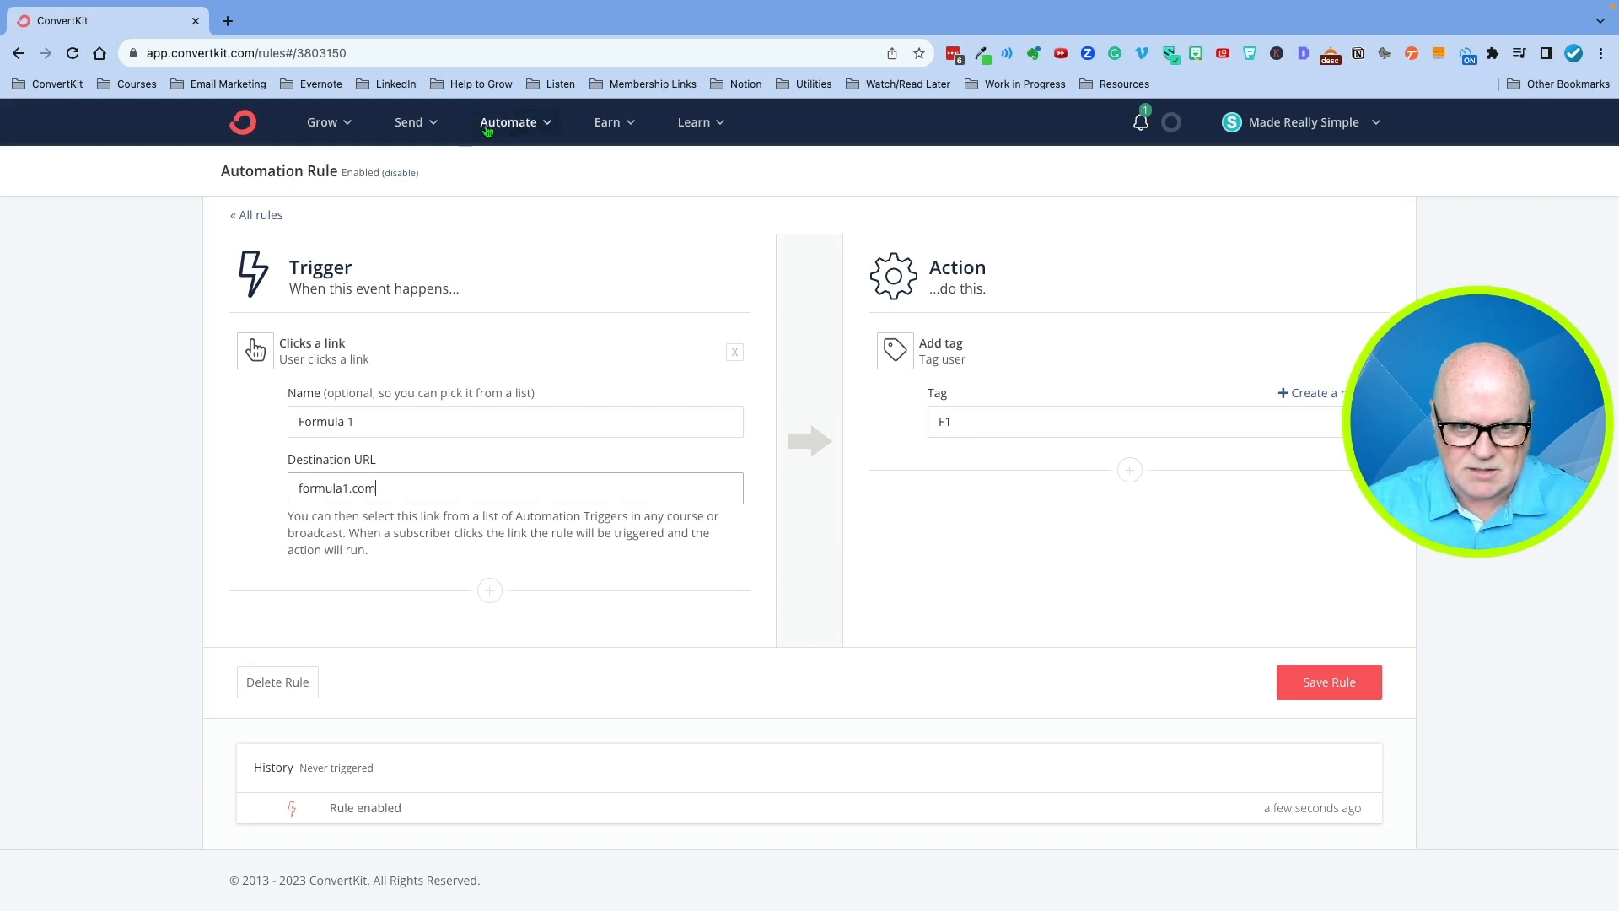
Create a new broadcast and insert the Formula 1 link trigger into its email body.
{"action": "left_click", "coordinate": [408, 122]}
{"action": "left_click", "coordinate": [506, 199]}
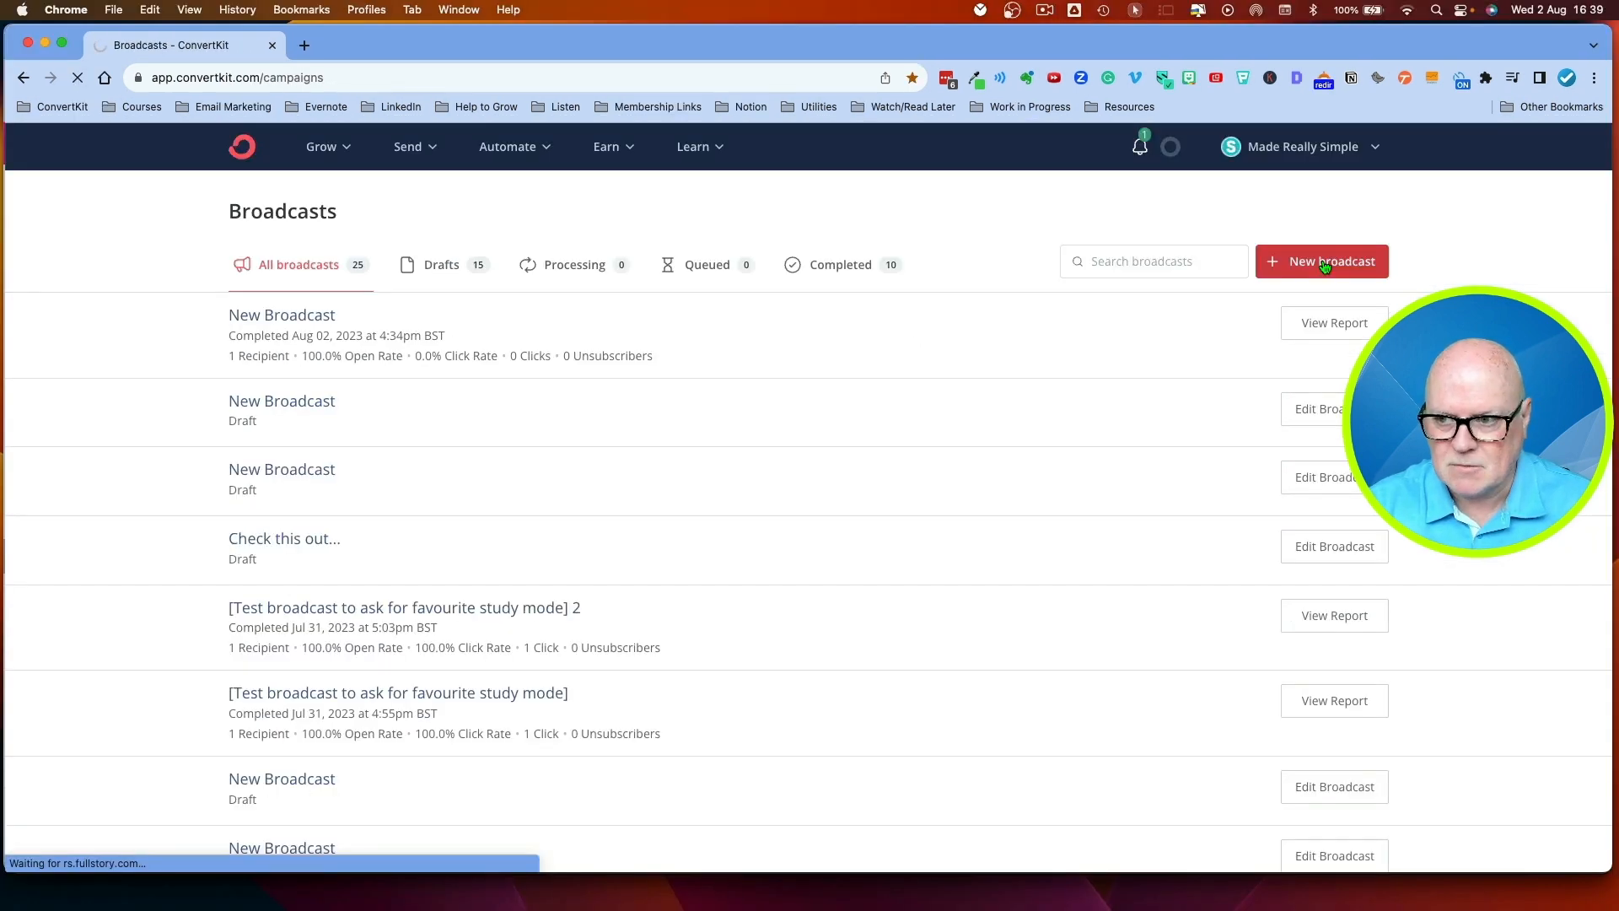
{"action": "left_click", "coordinate": [1325, 263]}
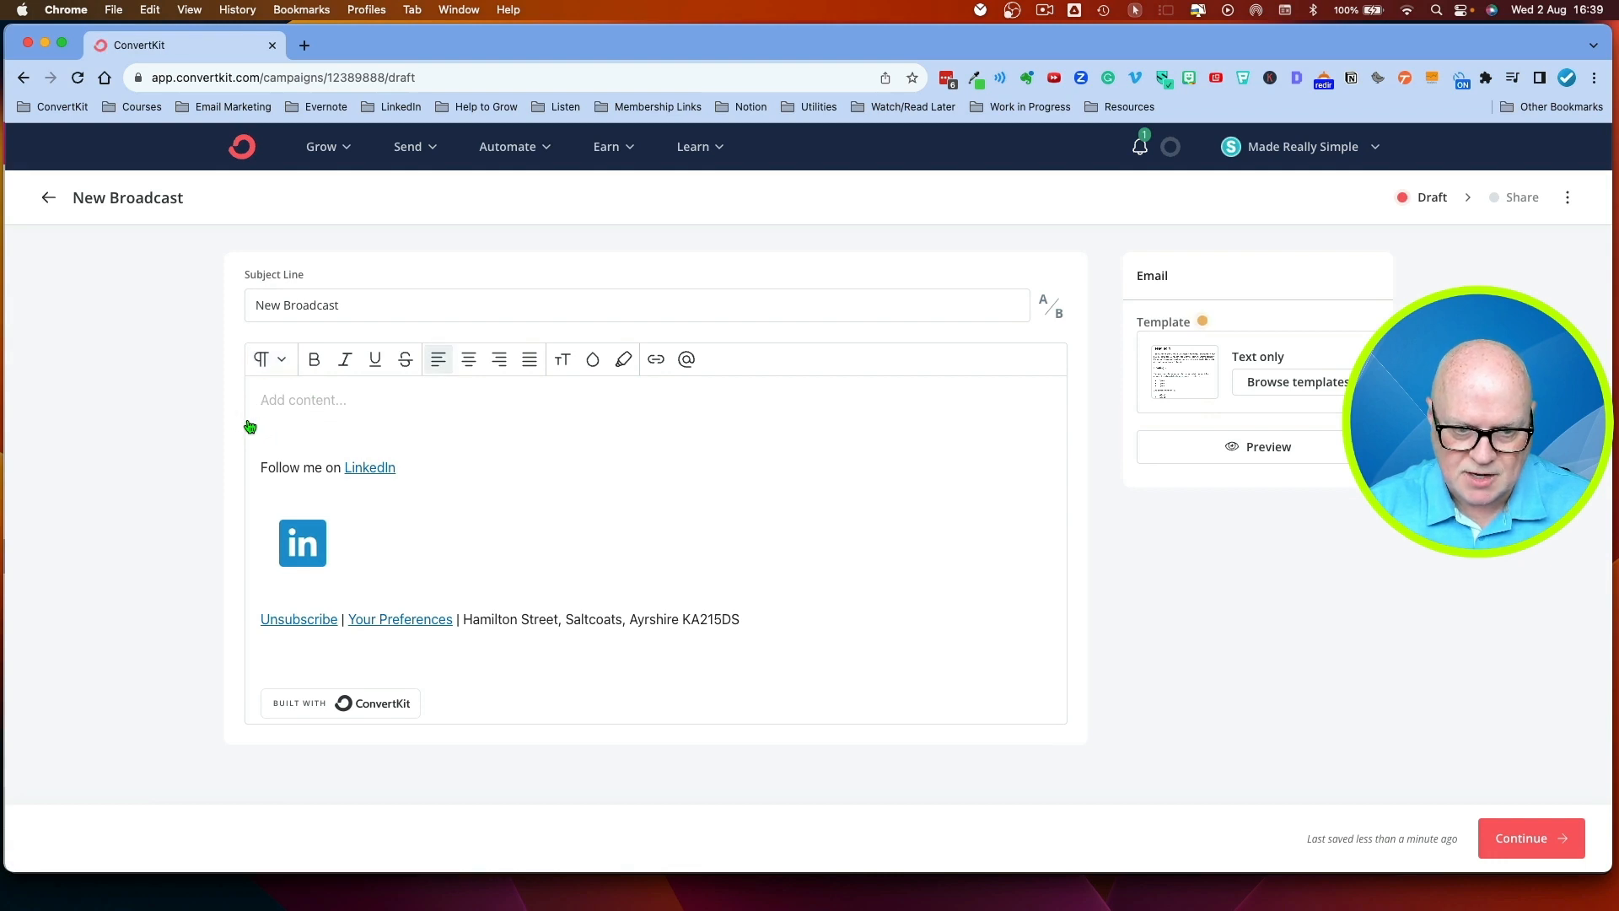
{"action": "left_click", "coordinate": [657, 360]}
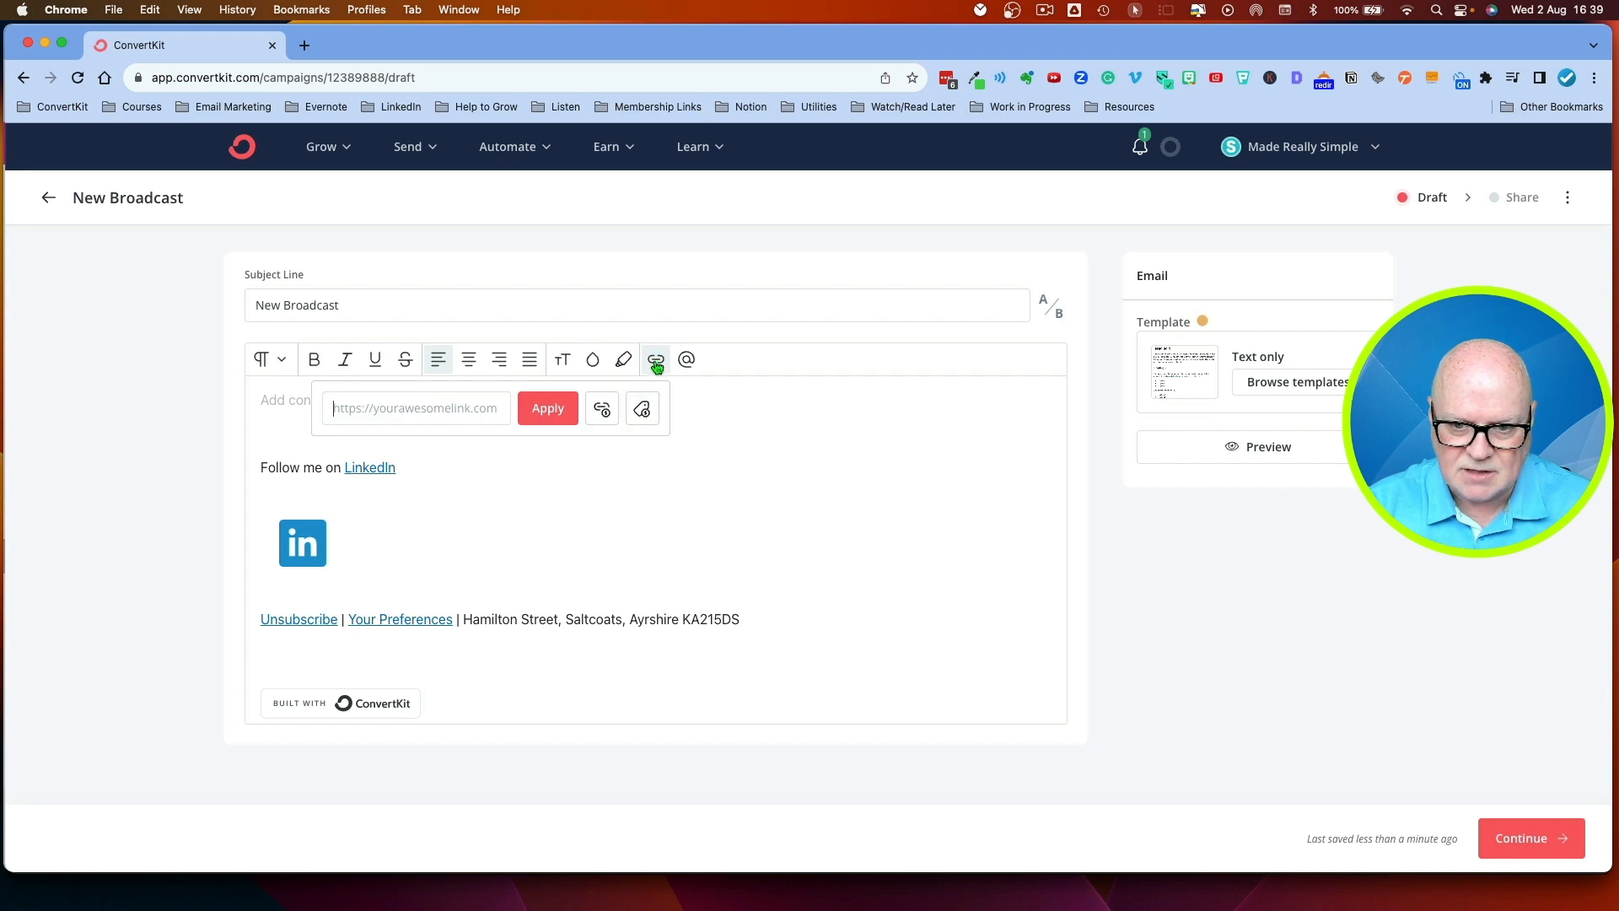
{"action": "left_click", "coordinate": [601, 411]}
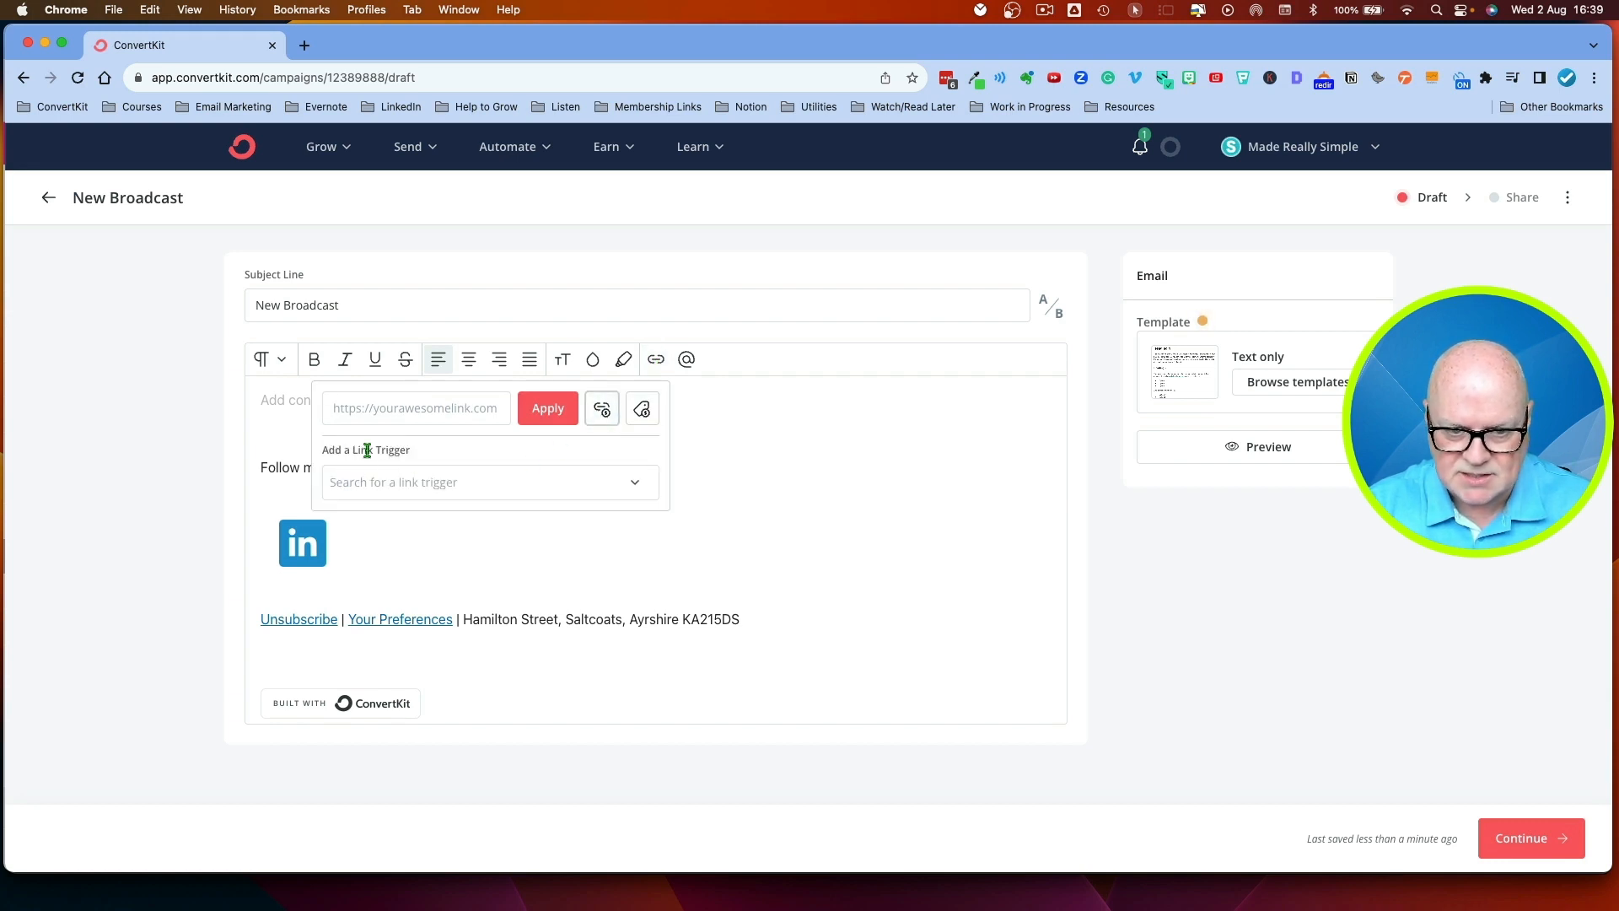
{"action": "left_click", "coordinate": [638, 489]}
{"action": "left_click", "coordinate": [133, 540]}
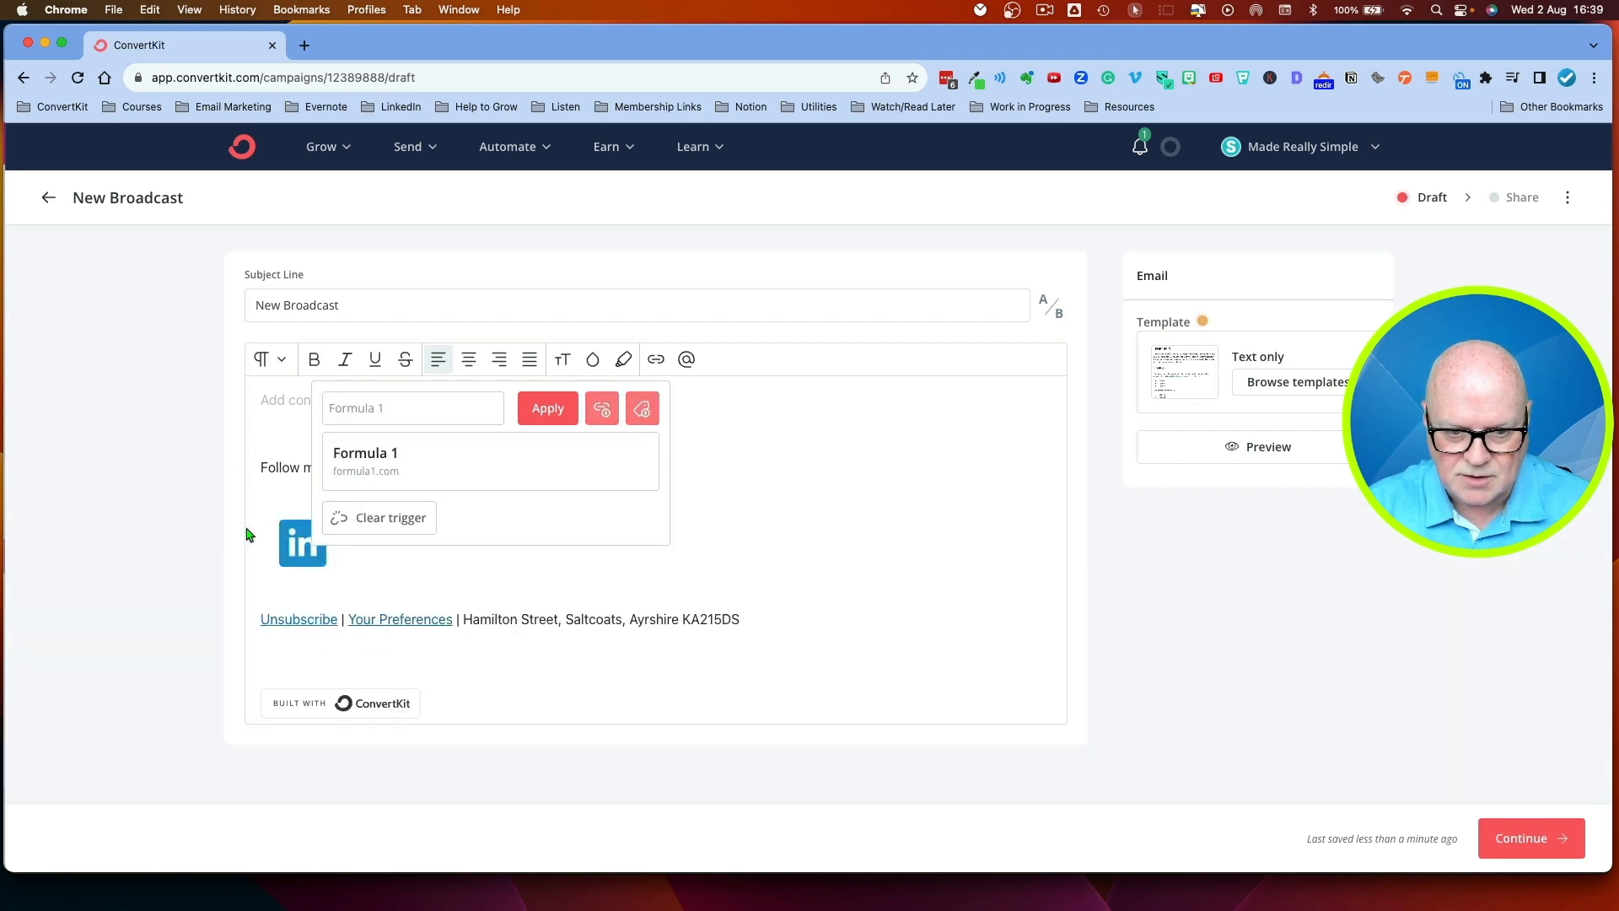
{"action": "left_click", "coordinate": [544, 410]}
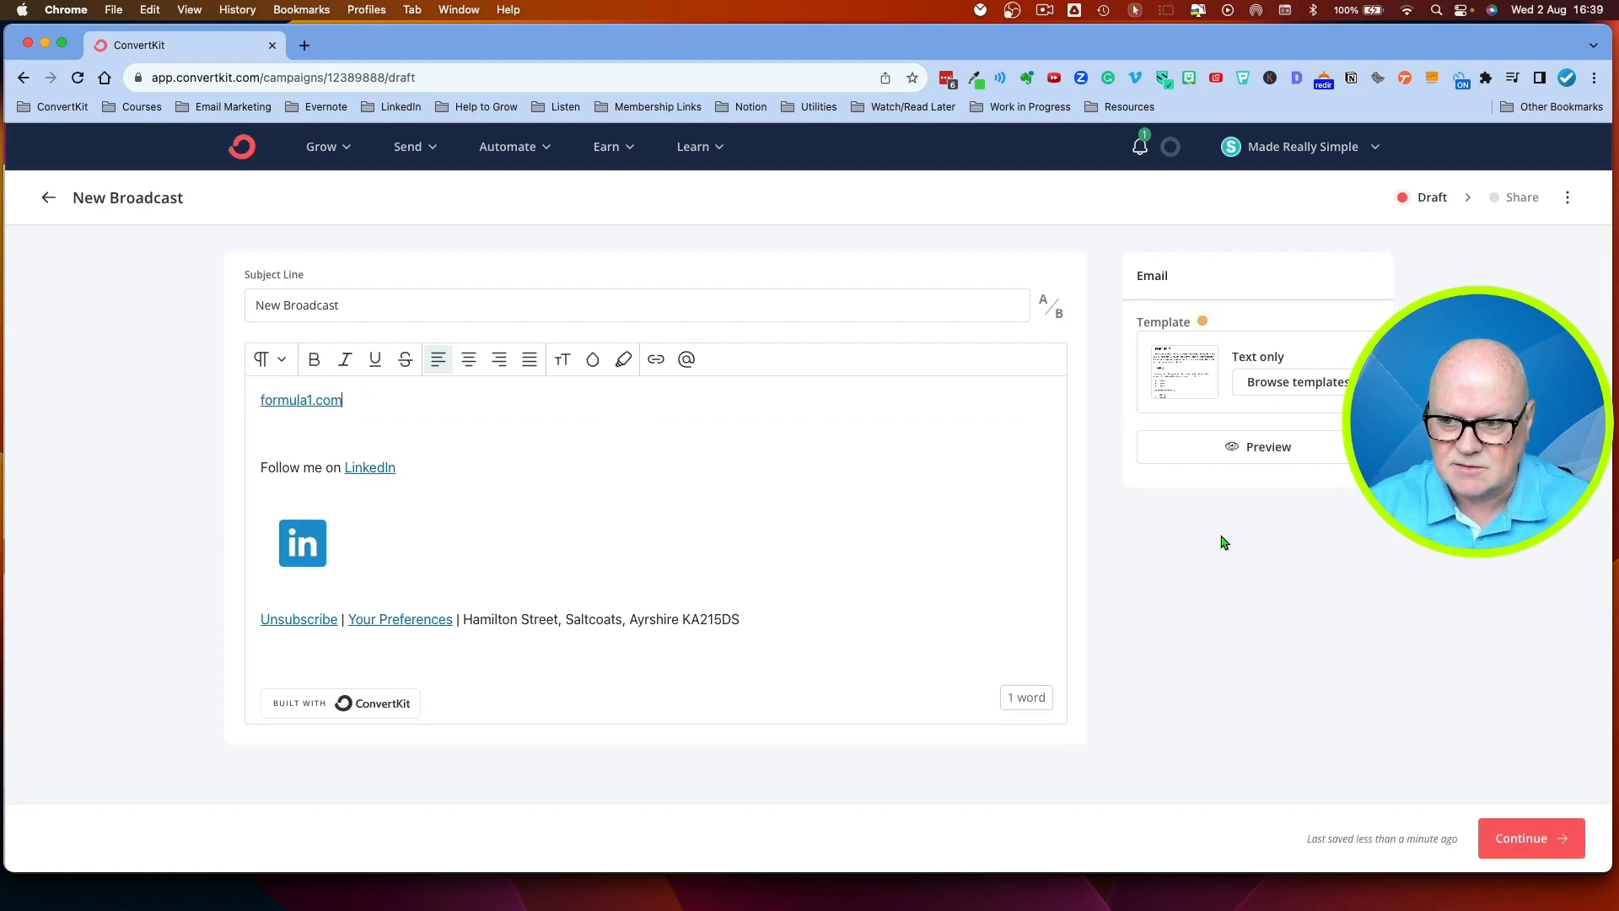
Continue to the broadcast's sharing settings with the default subject line and remove the All Subscribers filter.
{"action": "left_click", "coordinate": [1531, 838]}
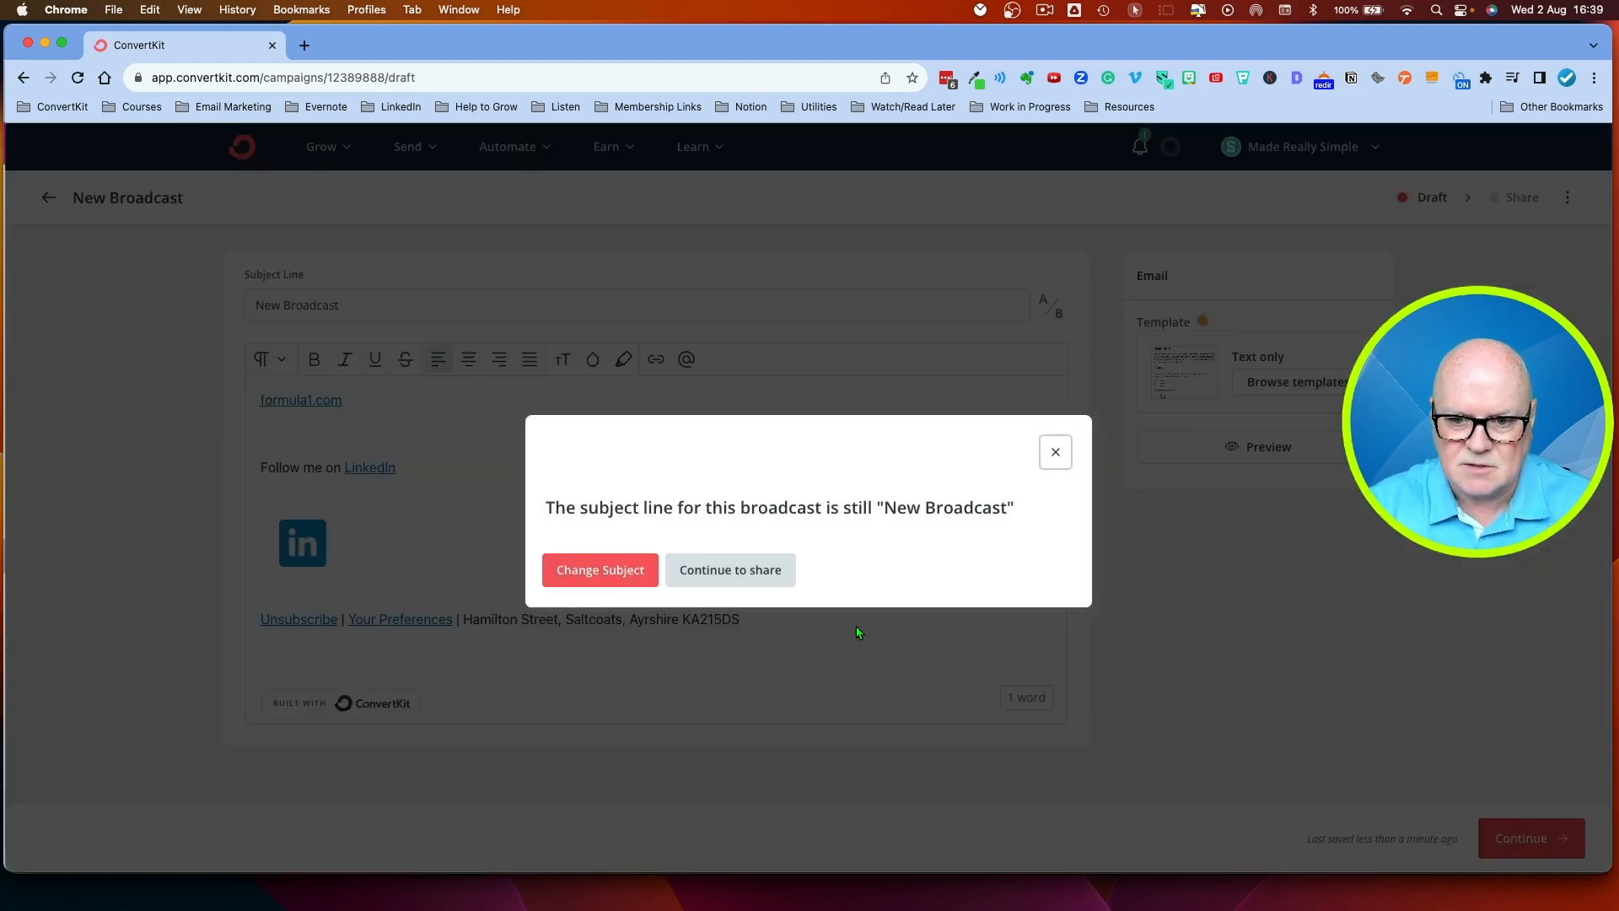
{"action": "left_click", "coordinate": [706, 576]}
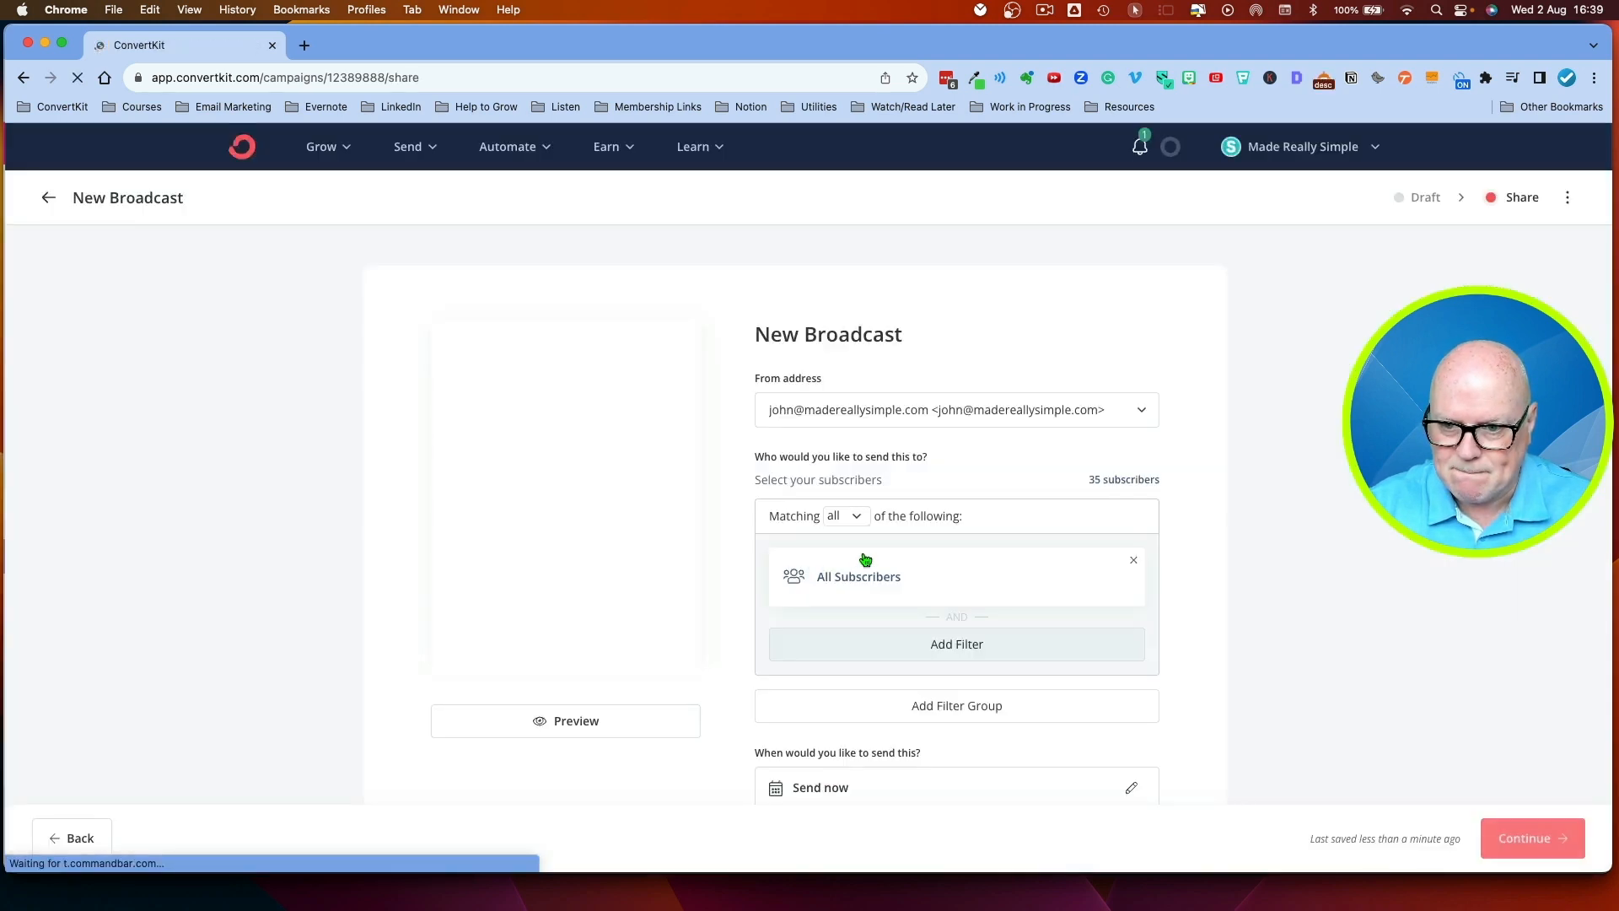
{"action": "left_click", "coordinate": [1128, 561]}
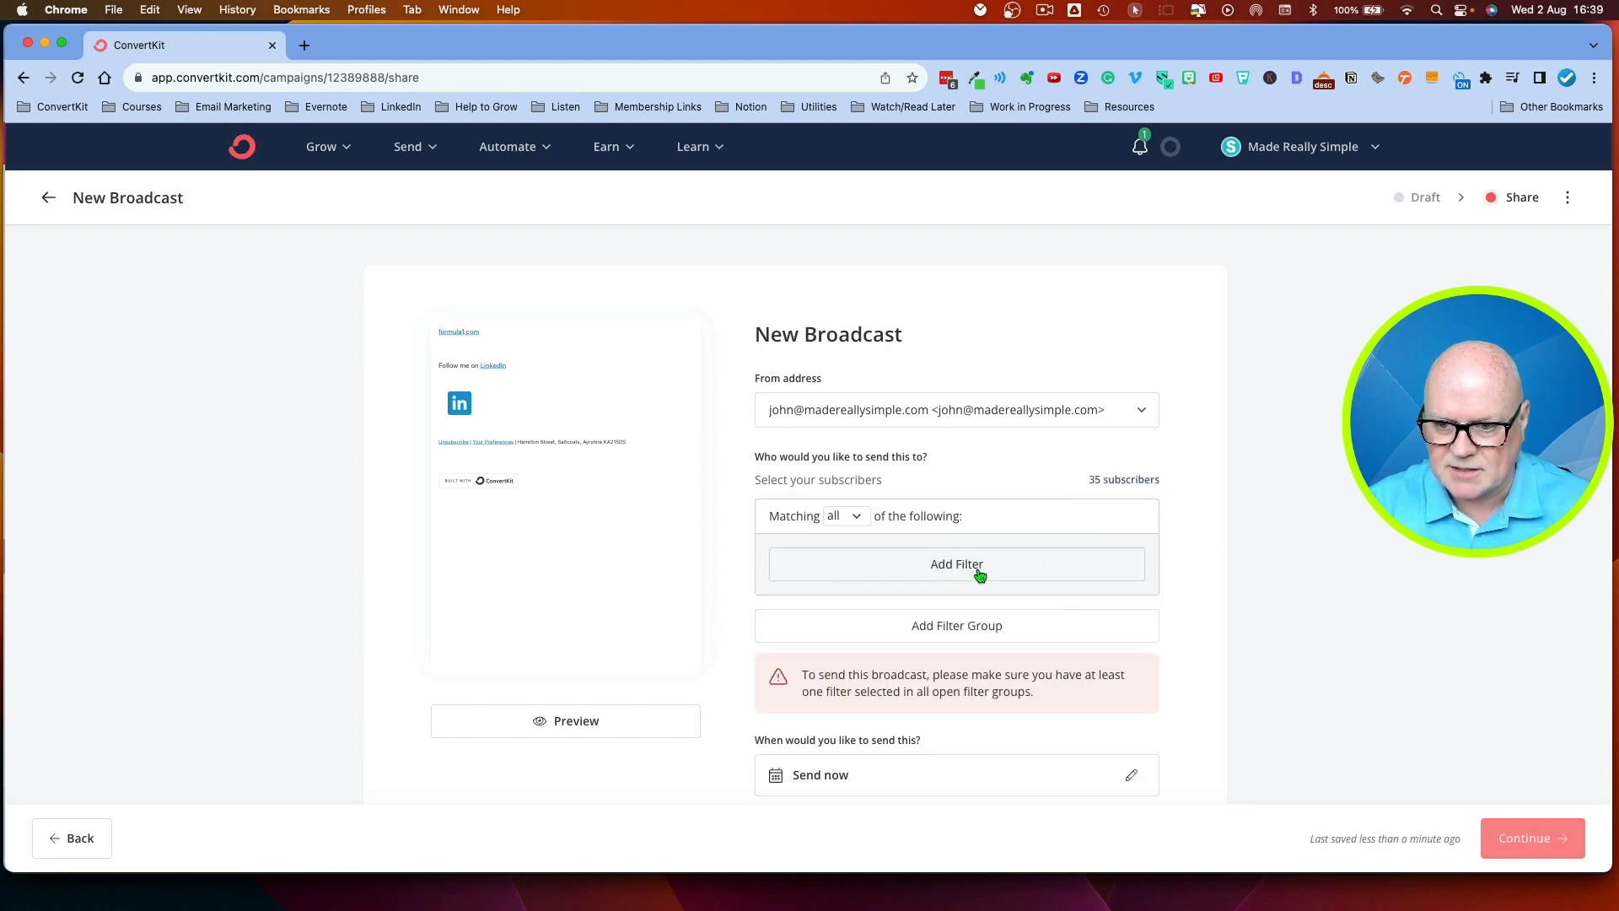
Add a recipient filter where Email Address Is Exactly the test subscriber's e-mail address.
{"action": "left_click", "coordinate": [978, 574]}
{"action": "left_click", "coordinate": [969, 595]}
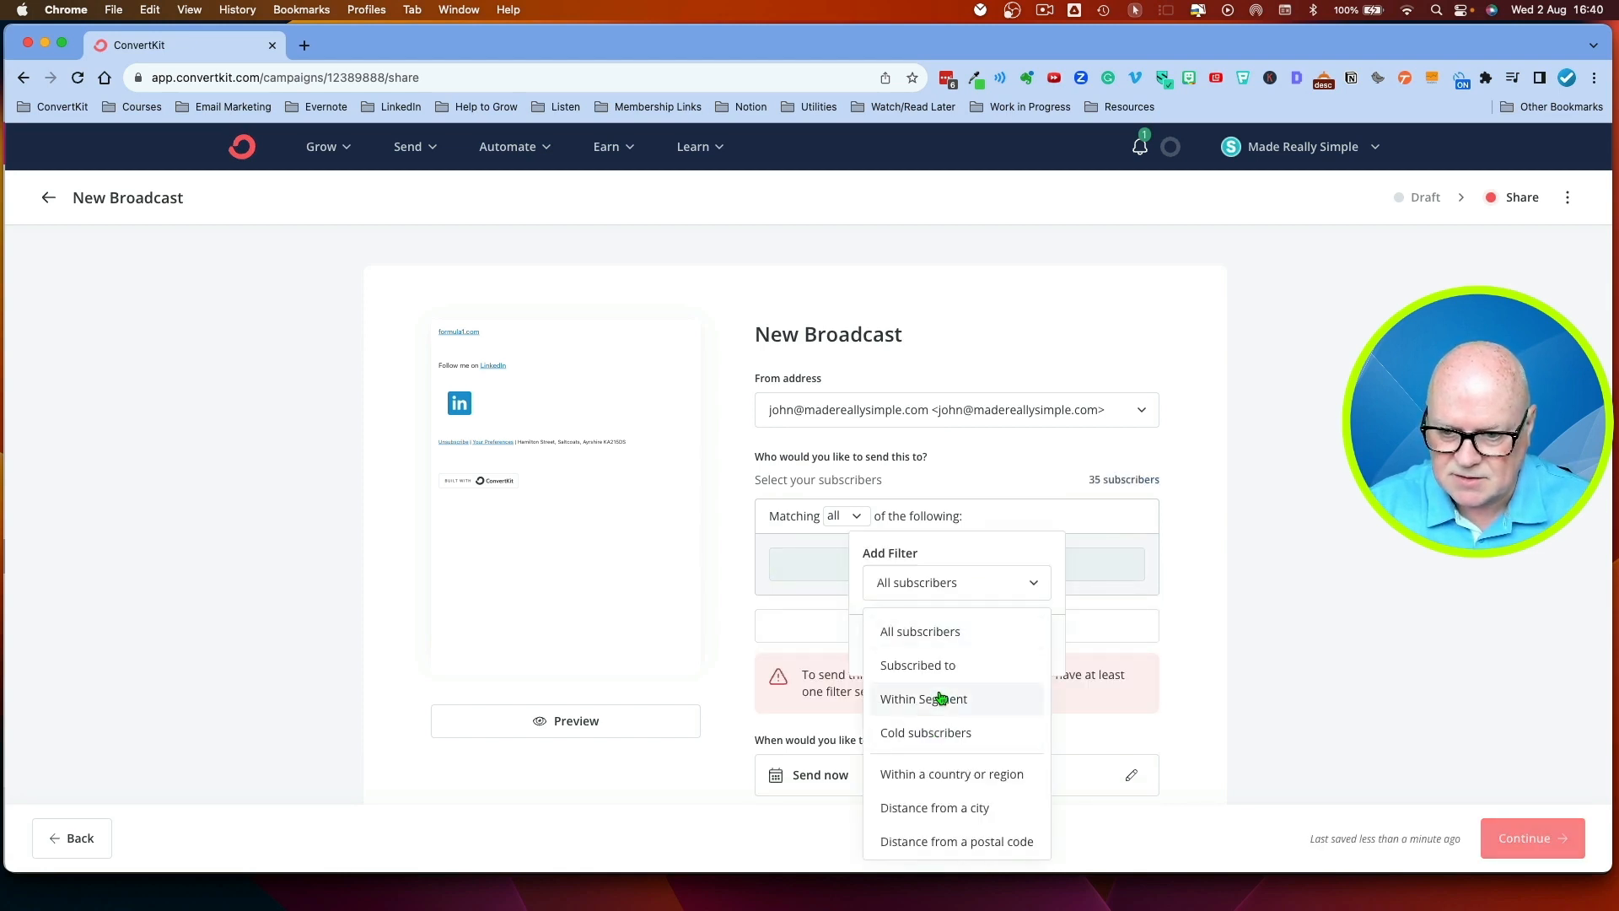
{"action": "scroll", "coordinate": [939, 697], "scroll_direction": "down", "scroll_amount": 3}
{"action": "left_click", "coordinate": [936, 802]}
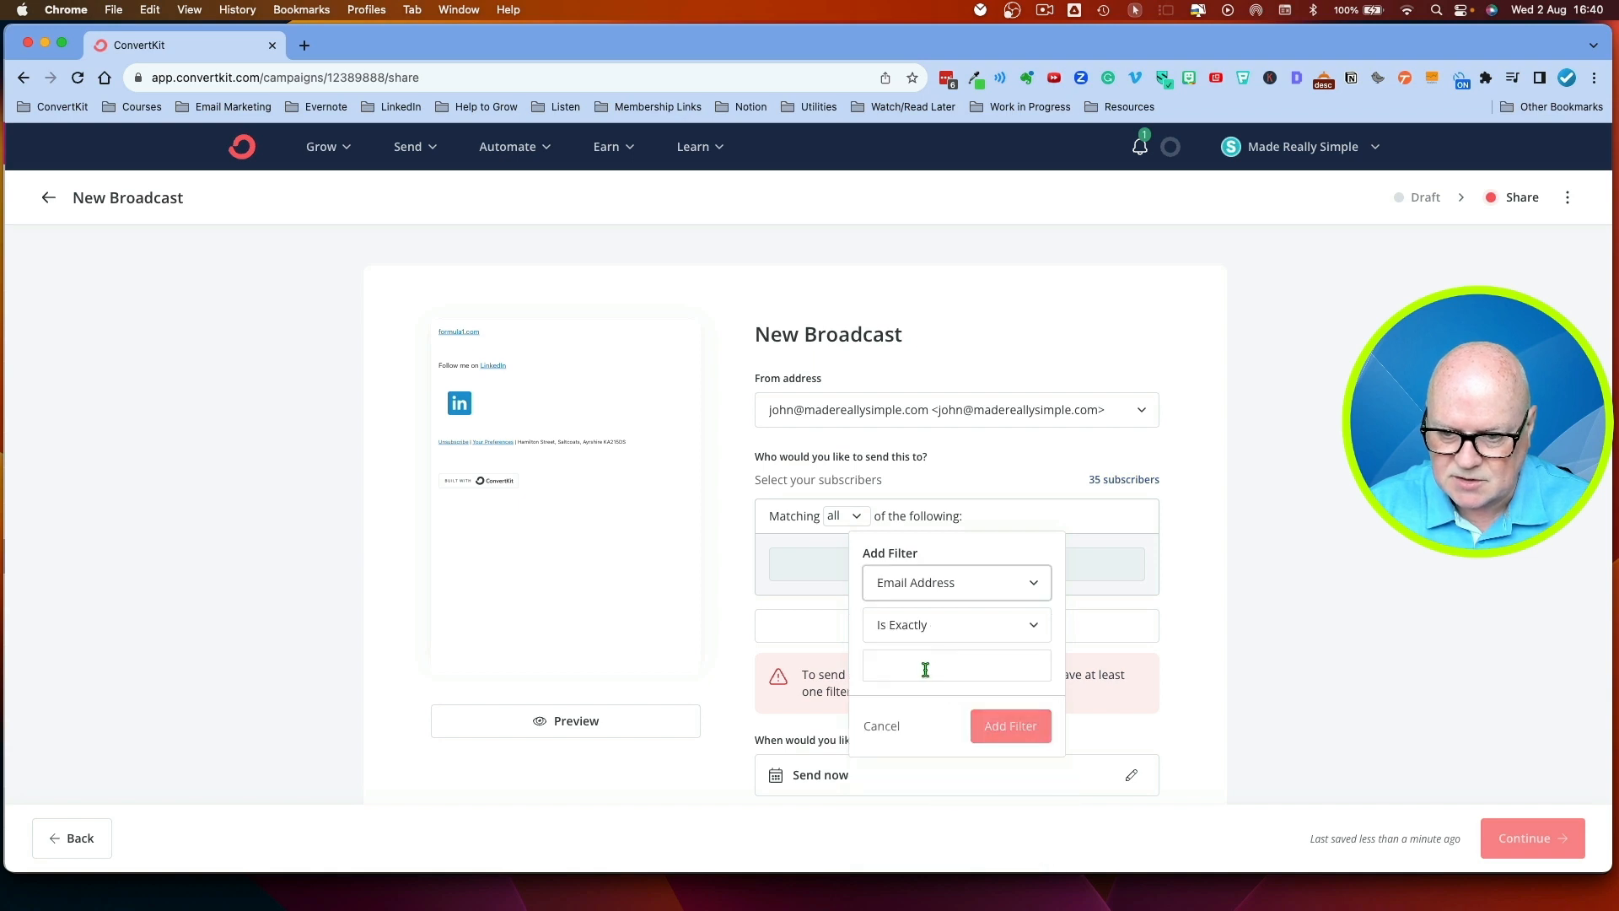
{"action": "left_click", "coordinate": [924, 668]}
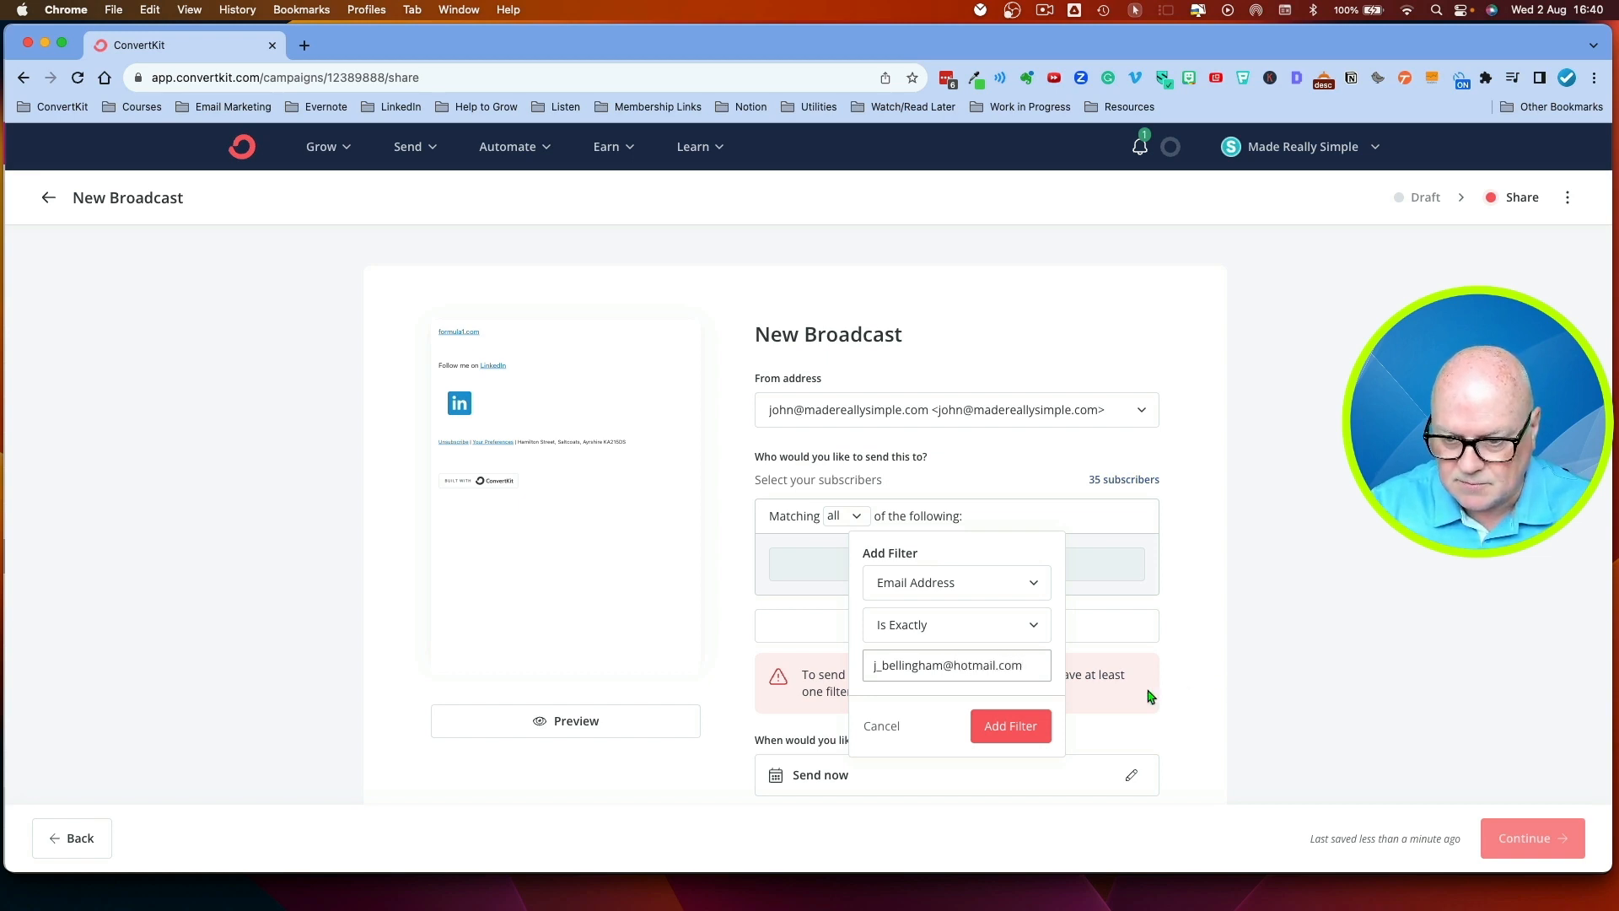
{"action": "left_click", "coordinate": [1012, 725]}
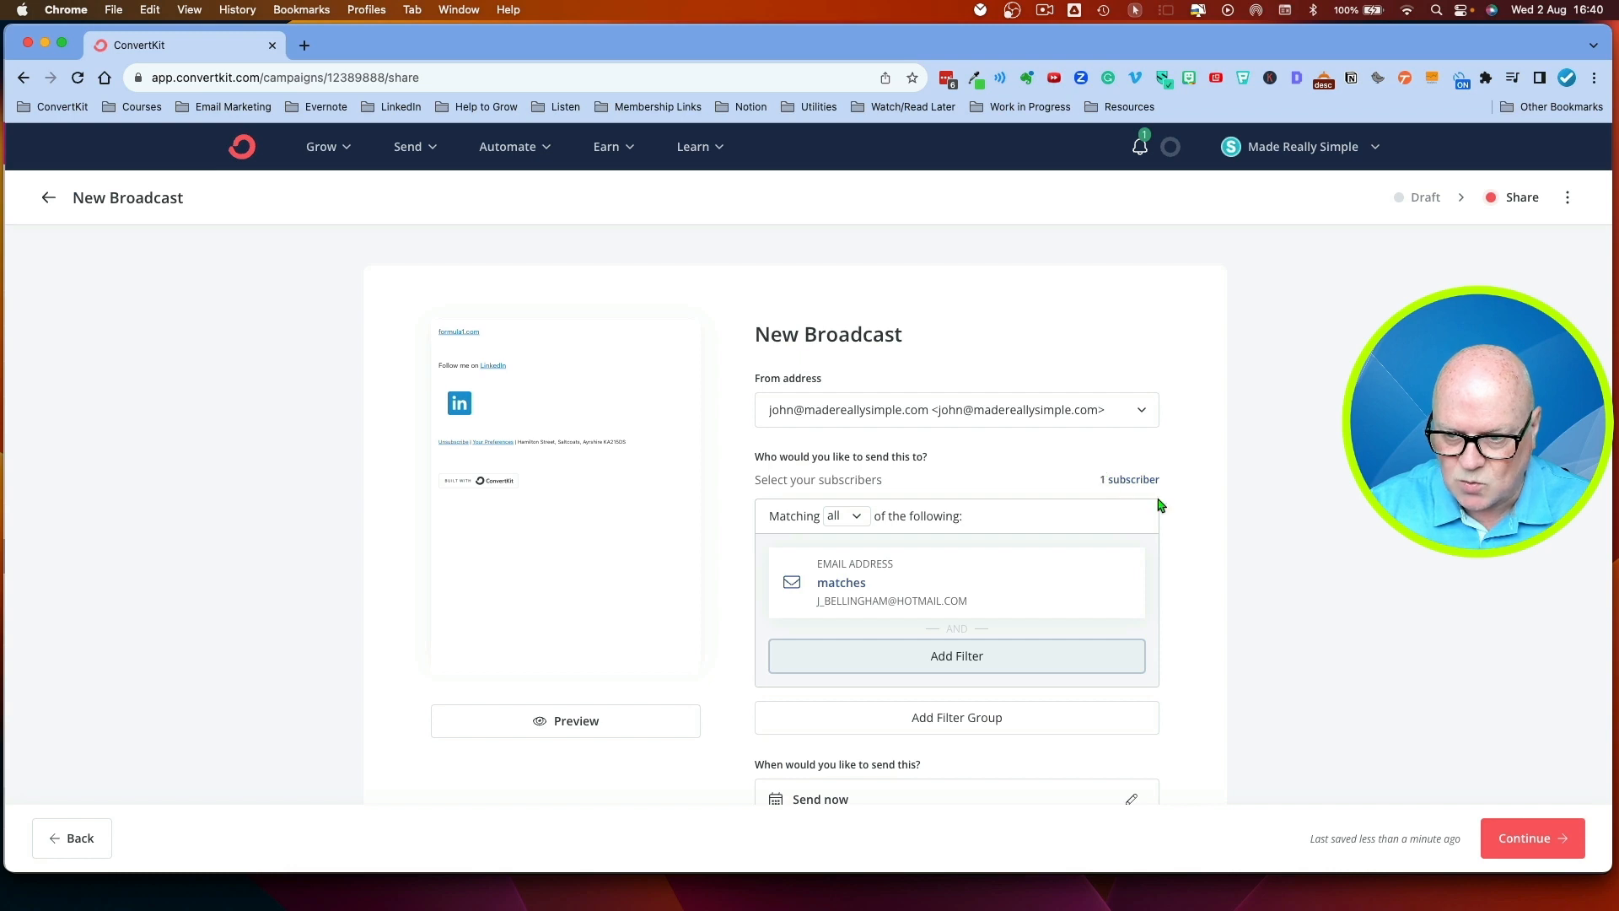
Send the broadcast to the filtered test subscriber and check the received email in Airmail.
{"action": "left_click", "coordinate": [1527, 839]}
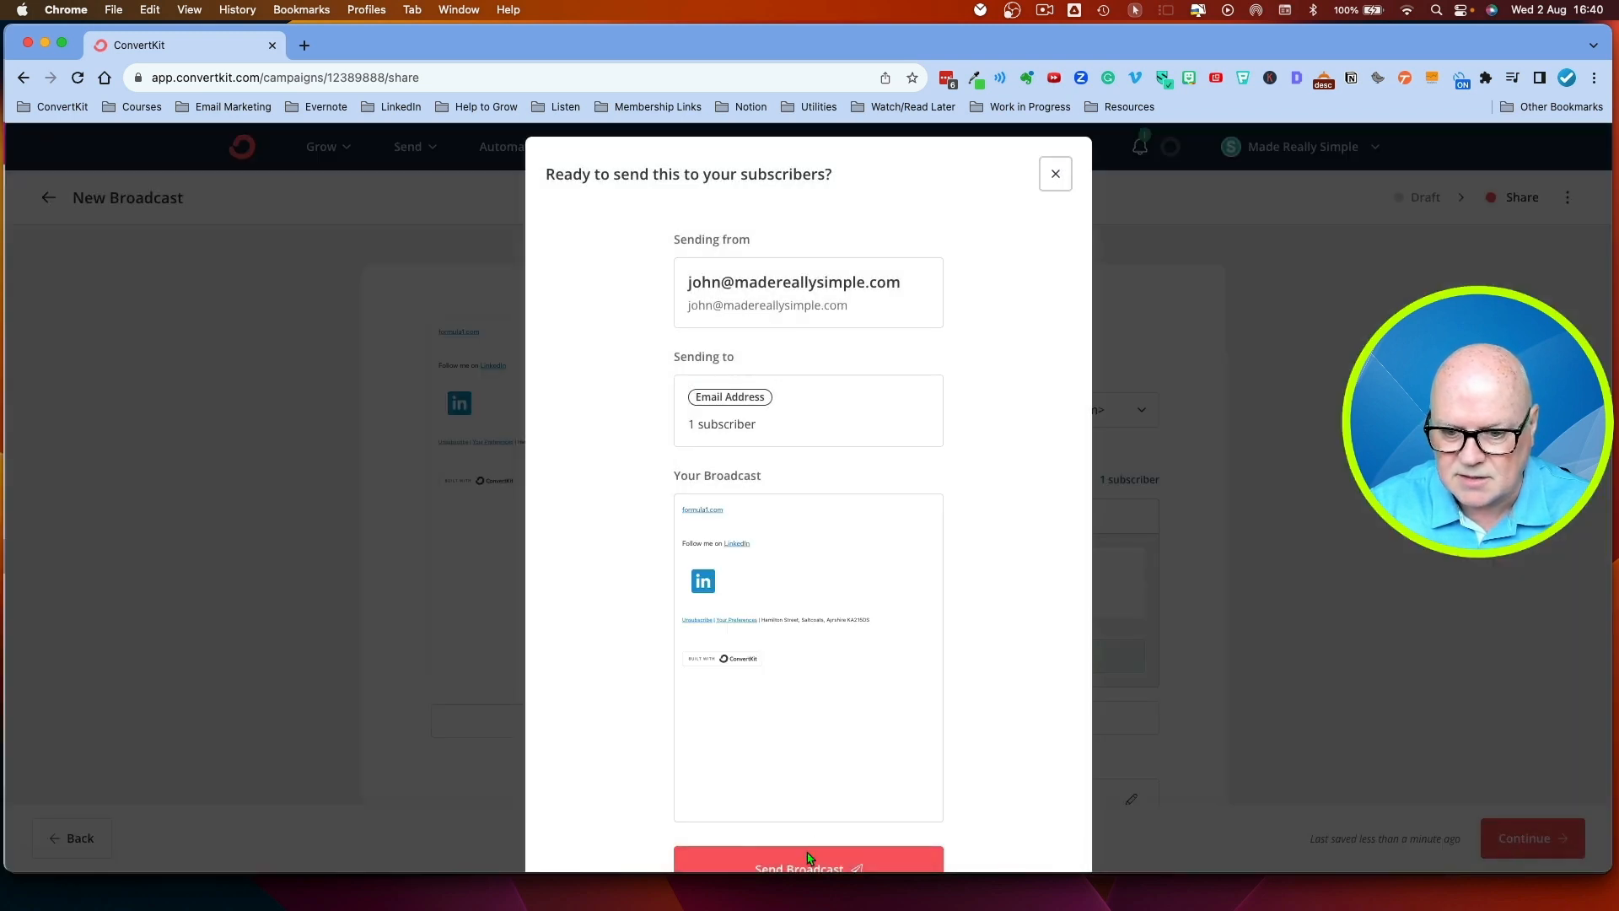
{"action": "left_click", "coordinate": [807, 857]}
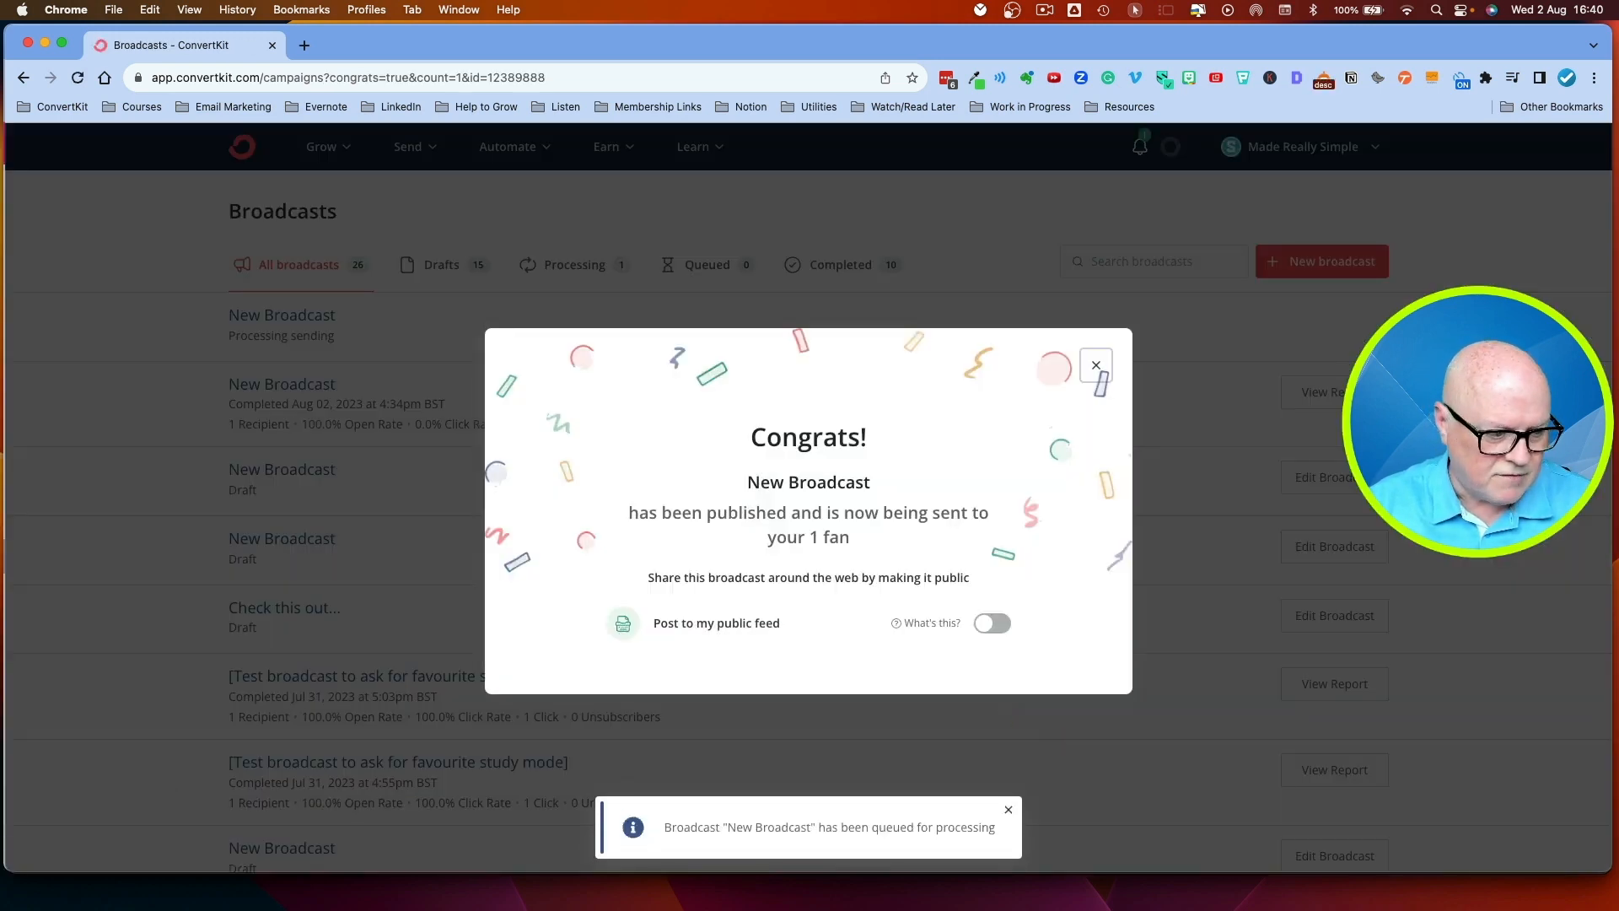
{"action": "key", "text": "super+Tab"}
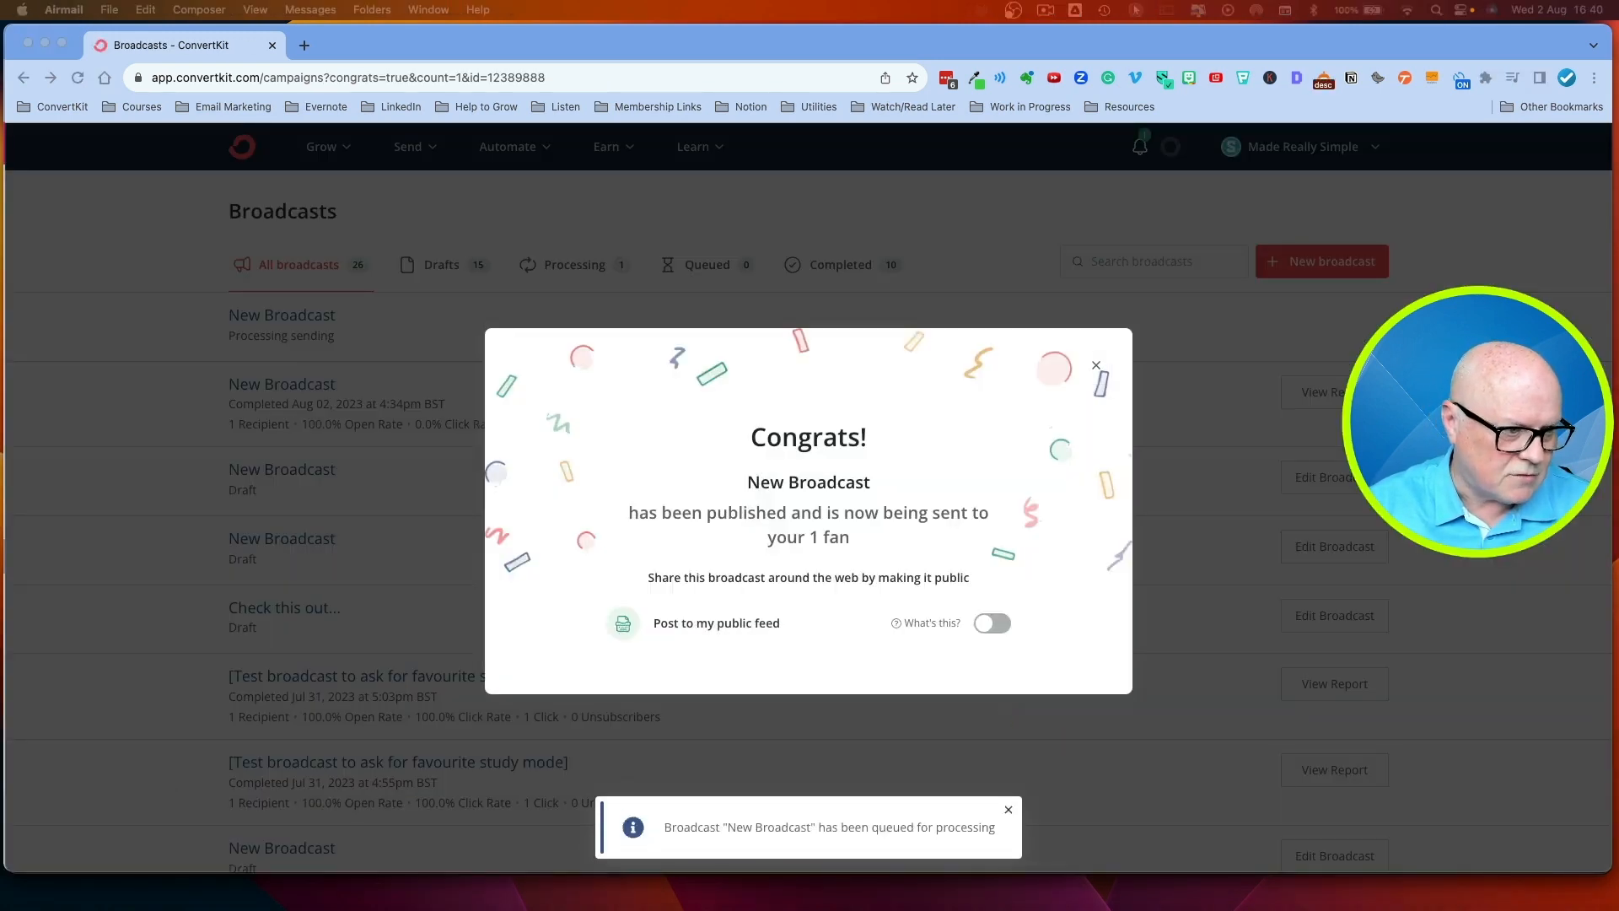
{"action": "left_click_drag", "start_coordinate": [0, 232], "coordinate": [710, 166]}
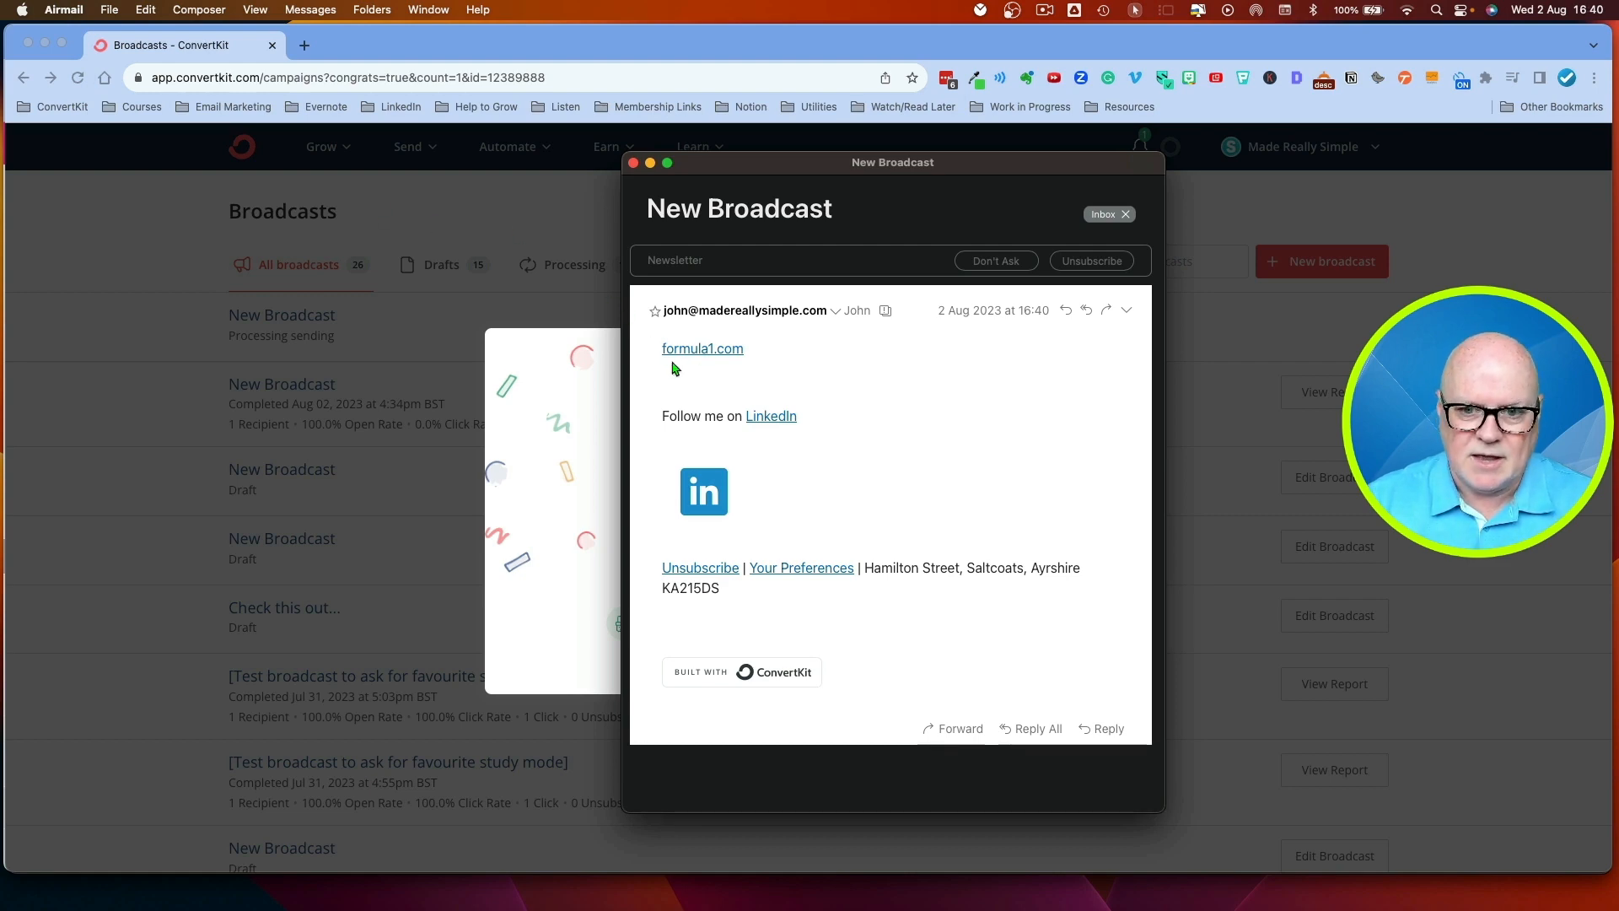
{"action": "left_click", "coordinate": [633, 163]}
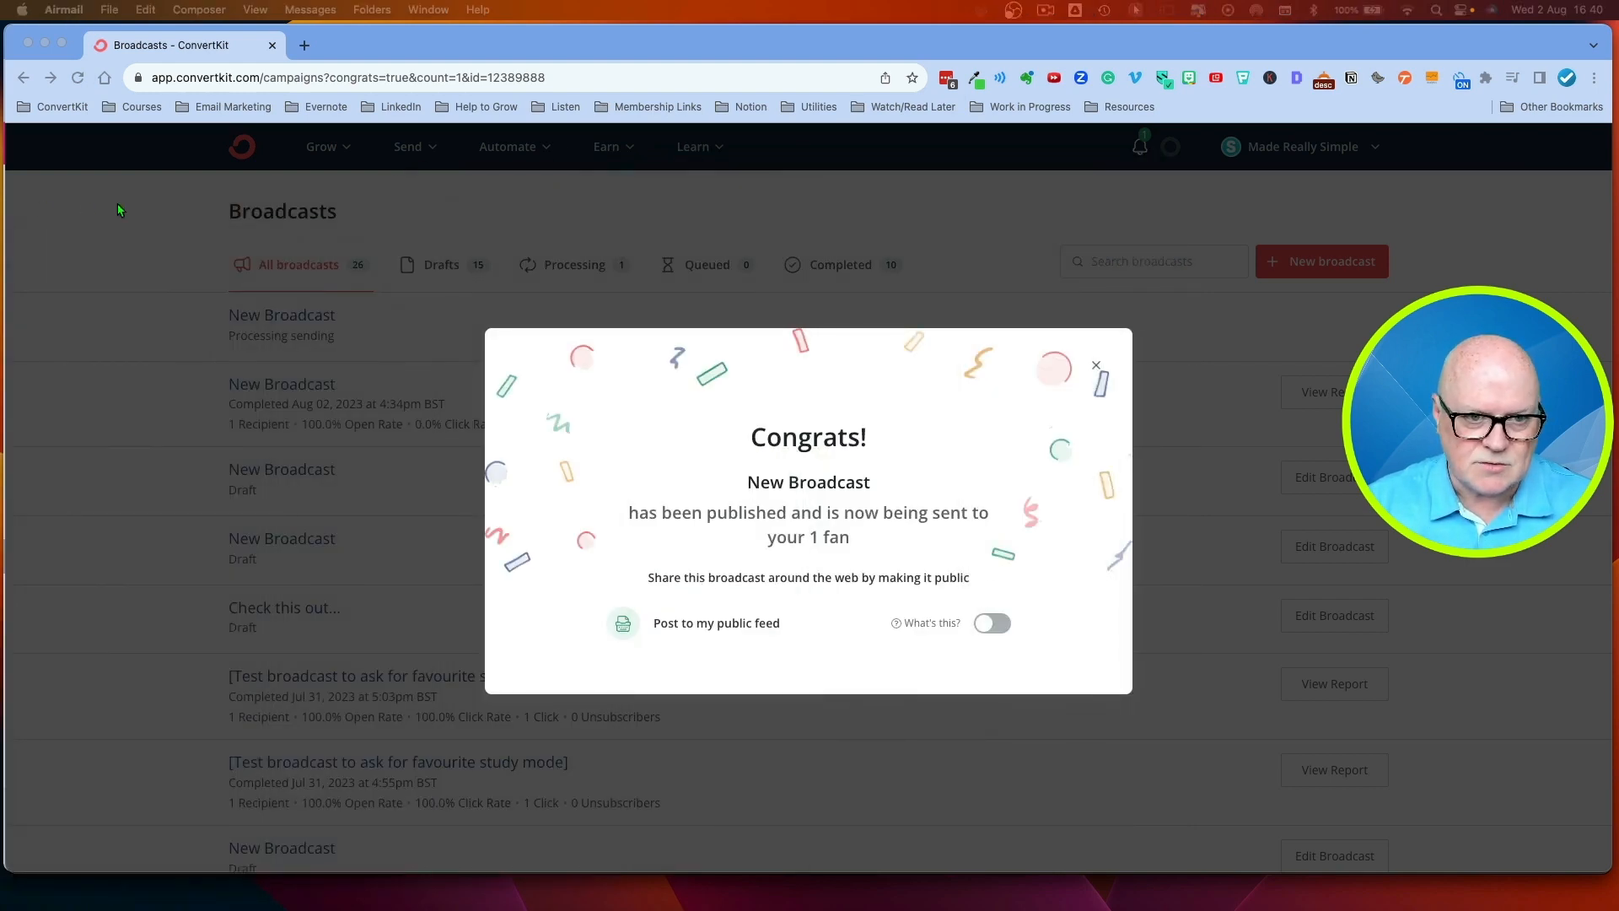
Close the broadcast confirmation, open the test subscriber's profile from the subscribers list and check its tags.
{"action": "left_click", "coordinate": [368, 189]}
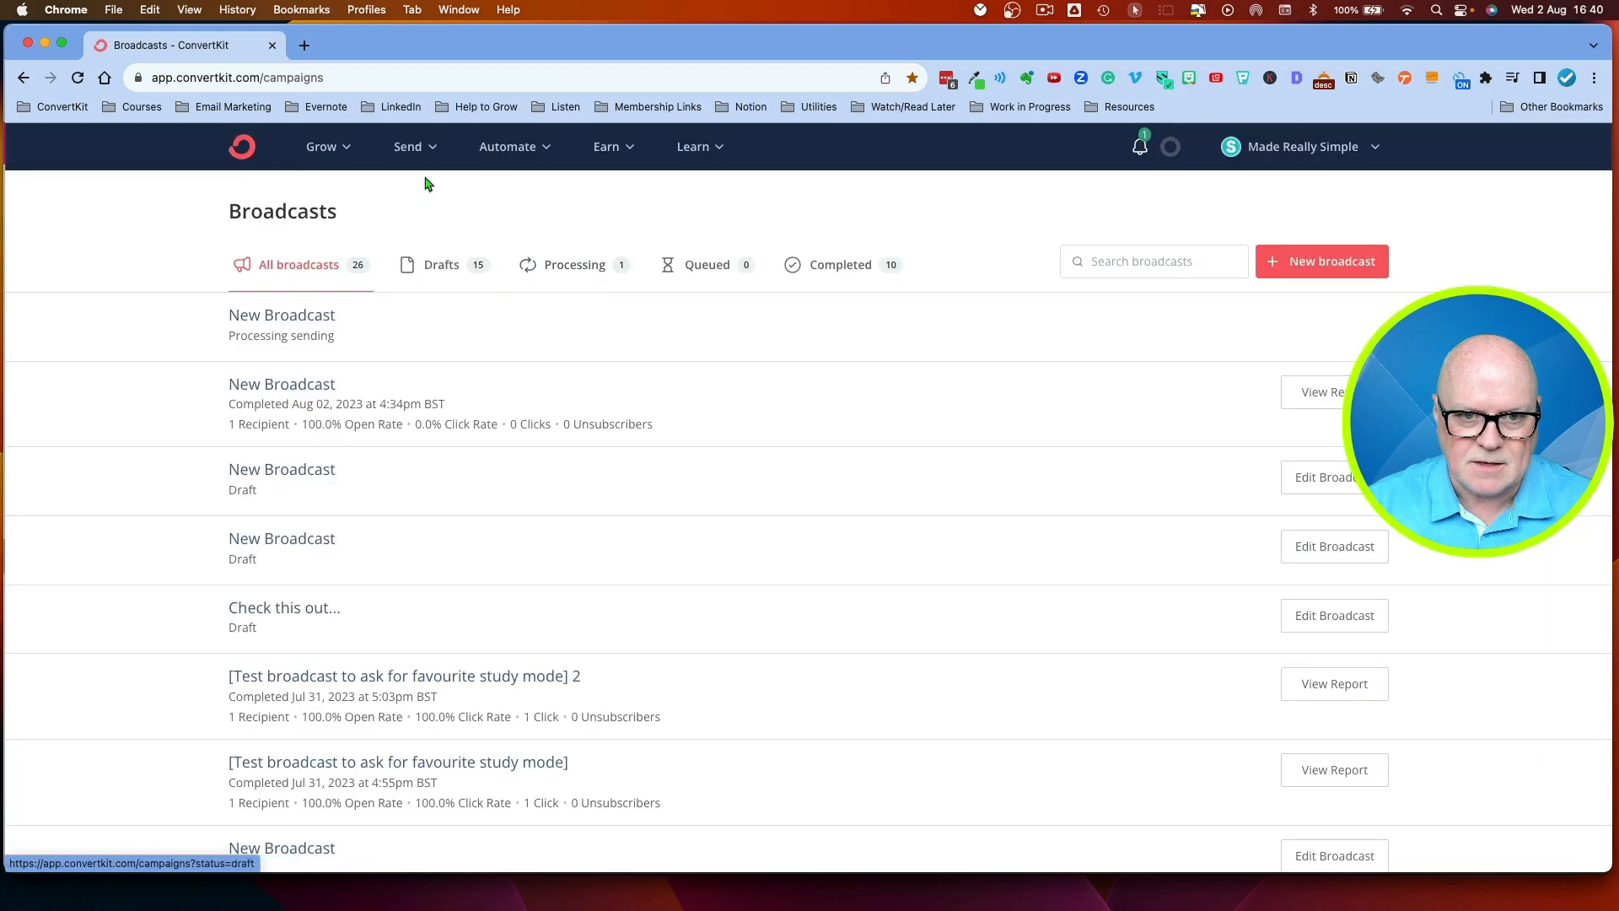
{"action": "left_click", "coordinate": [321, 147]}
{"action": "left_click", "coordinate": [365, 253]}
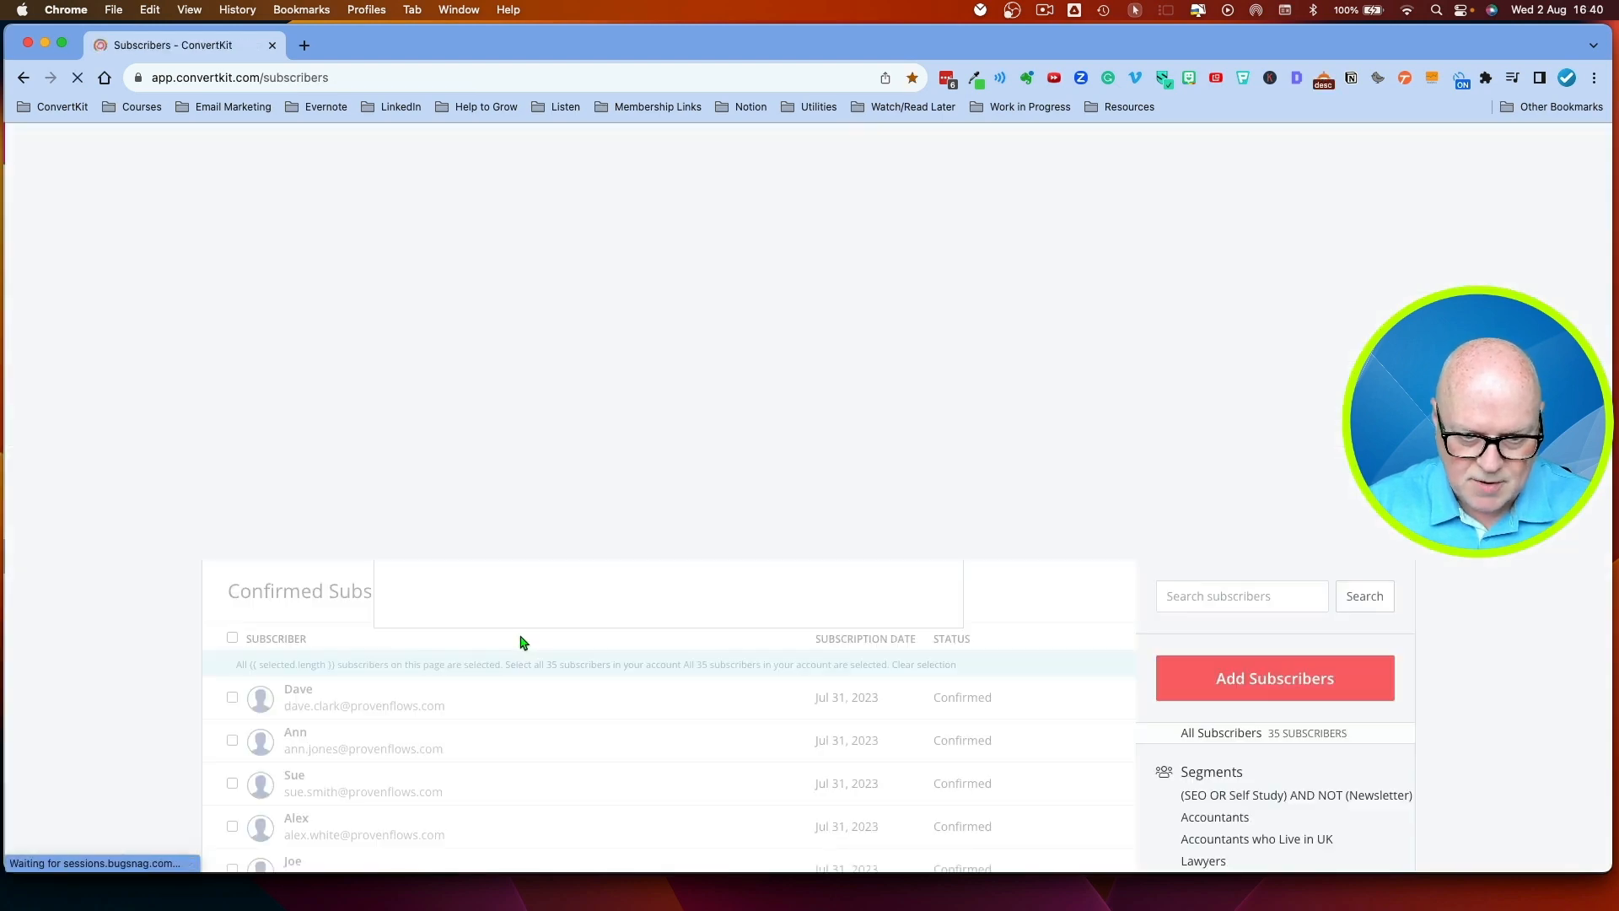
{"action": "scroll", "coordinate": [521, 643], "scroll_direction": "down", "scroll_amount": 5}
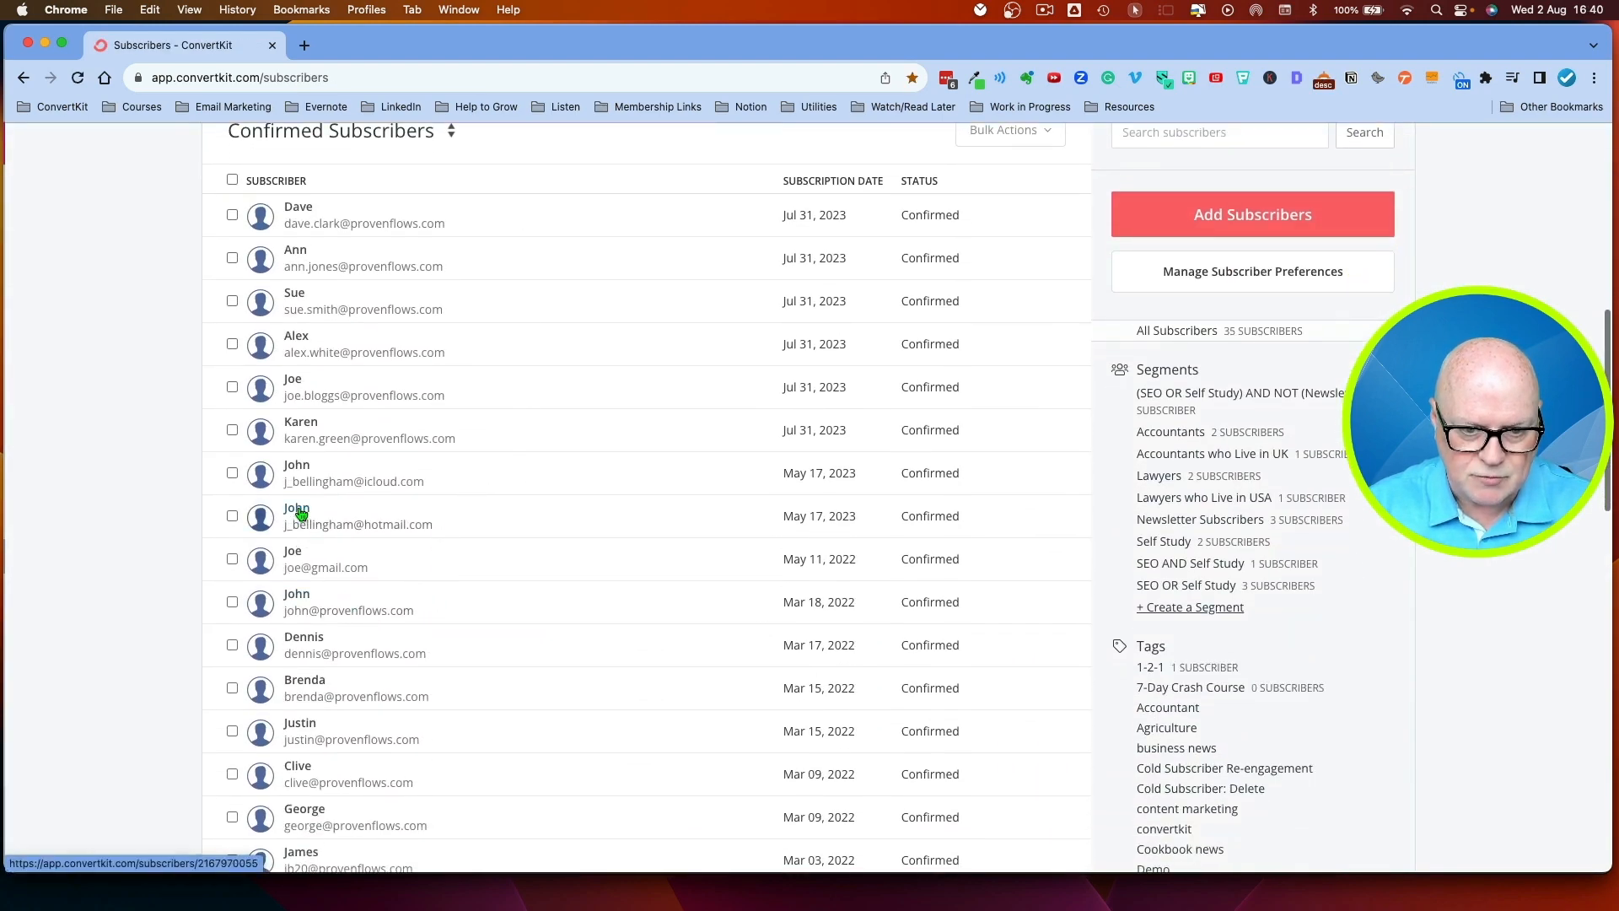
{"action": "left_click", "coordinate": [297, 509]}
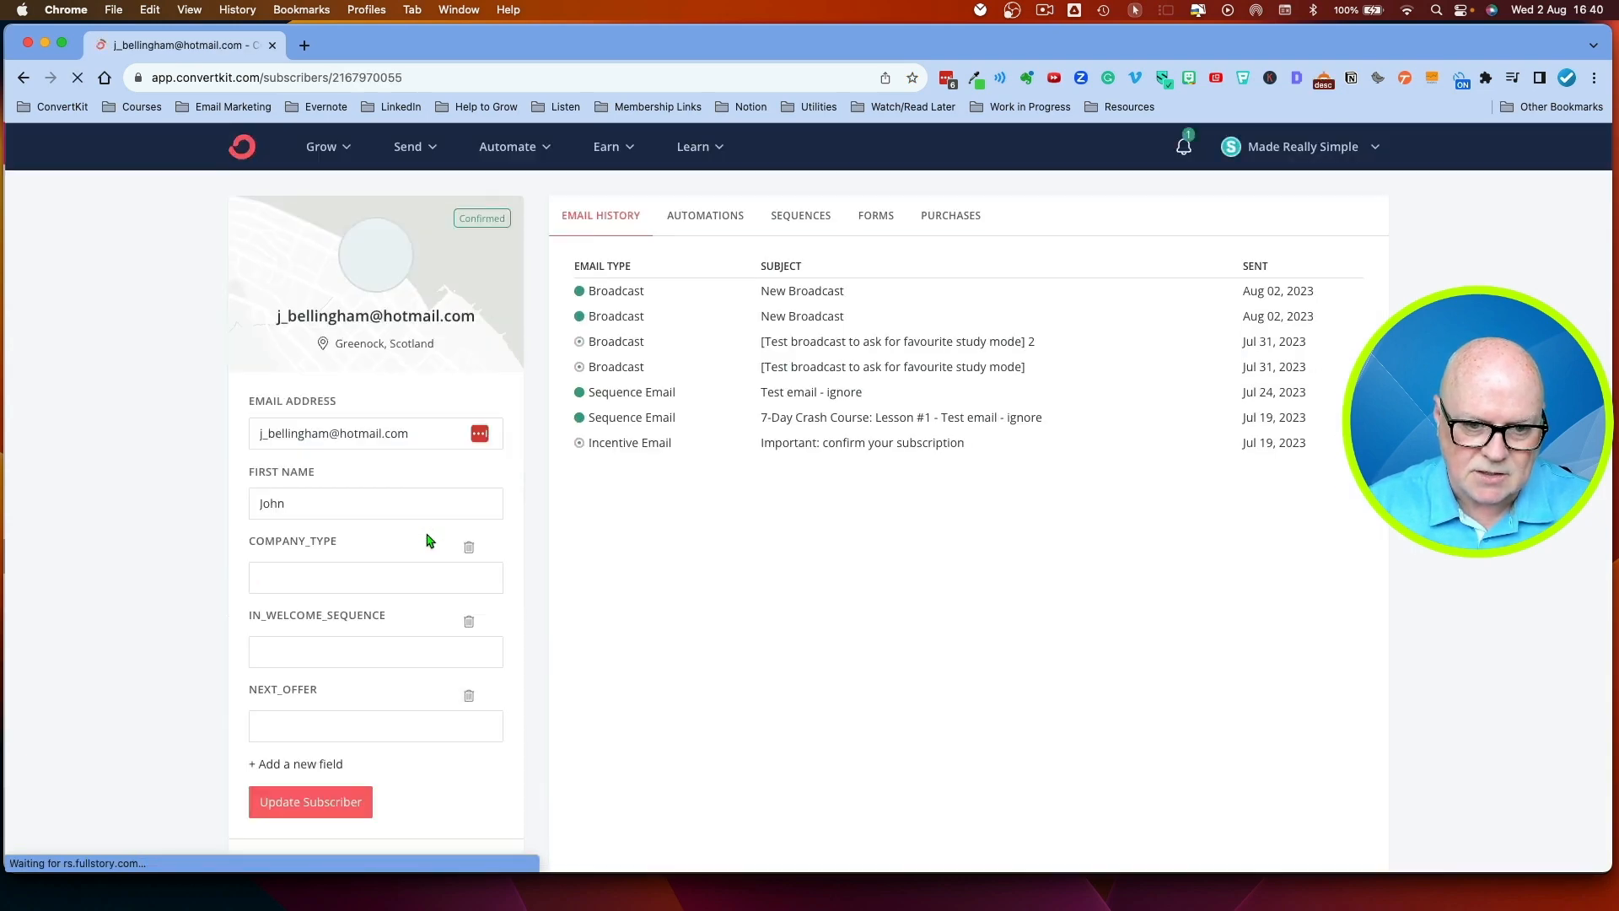
{"action": "scroll", "coordinate": [427, 538], "scroll_direction": "down", "scroll_amount": 3}
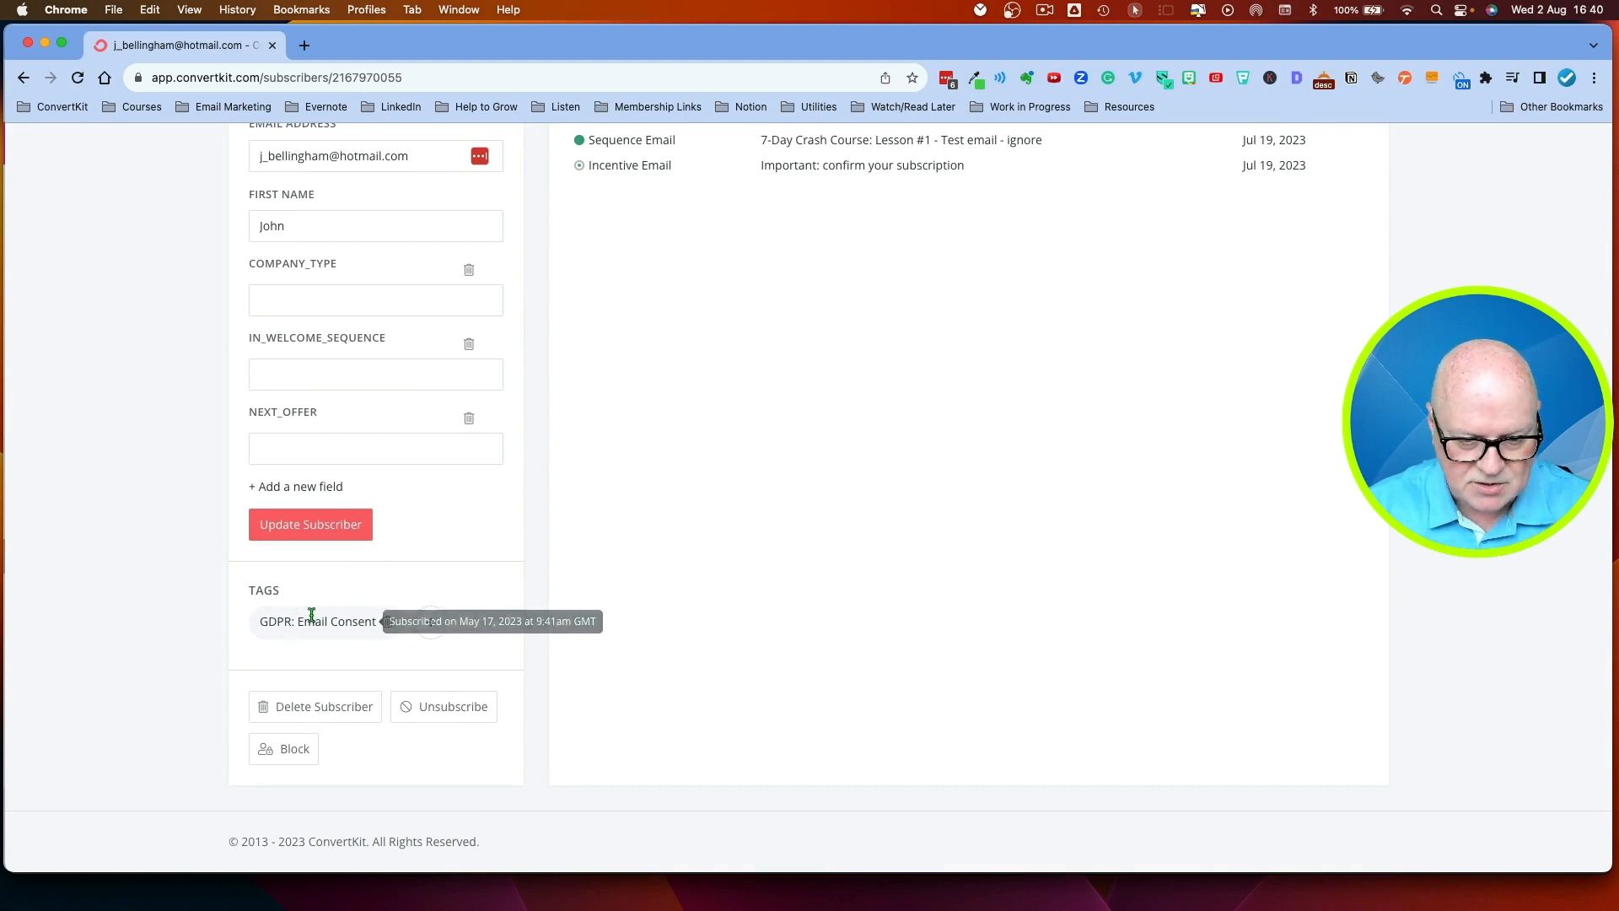
{"action": "scroll", "coordinate": [337, 555], "scroll_direction": "up", "scroll_amount": 5}
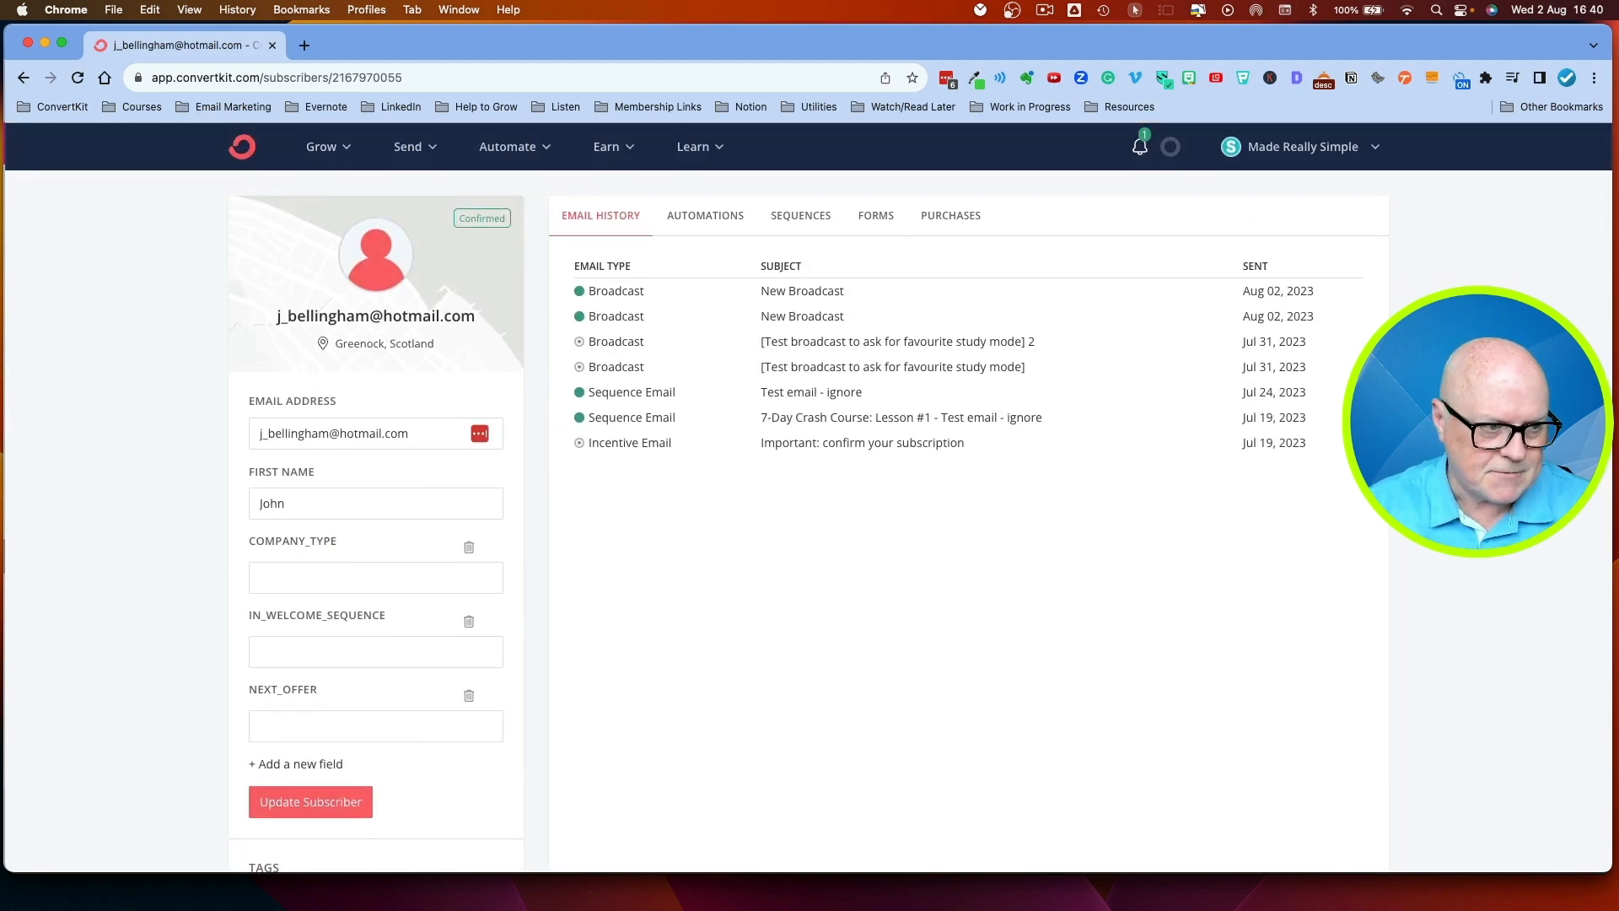
Follow the formula1.com link in the New Broadcast email in Airmail and return to the subscriber's profile in Chrome.
{"action": "left_click_drag", "start_coordinate": [0, 184], "coordinate": [756, 157]}
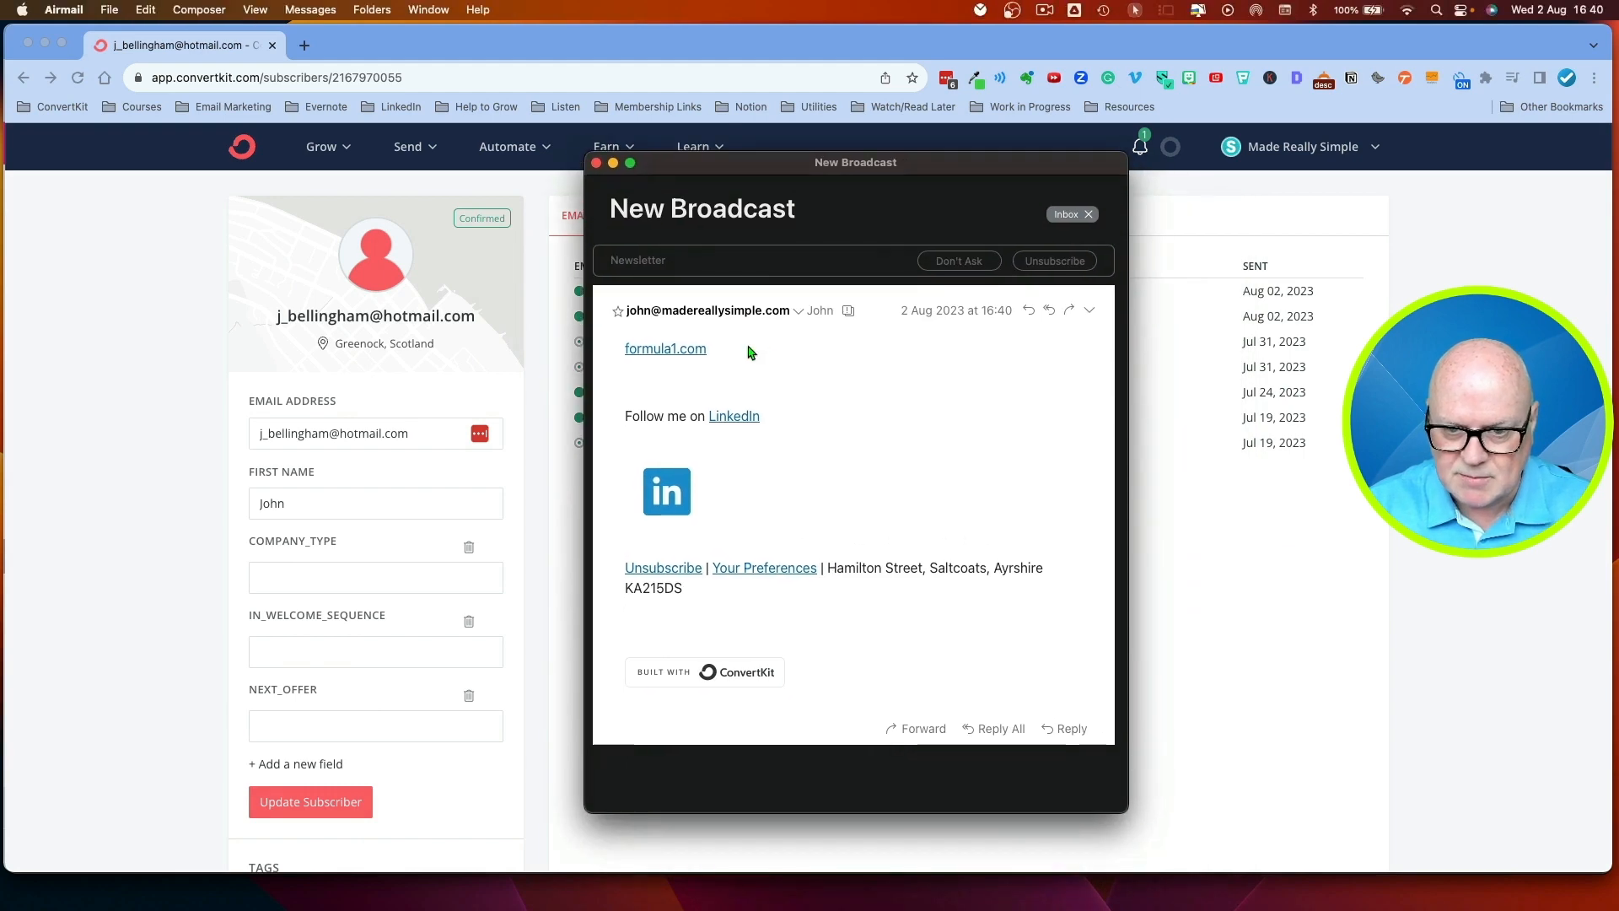
{"action": "left_click", "coordinate": [661, 353]}
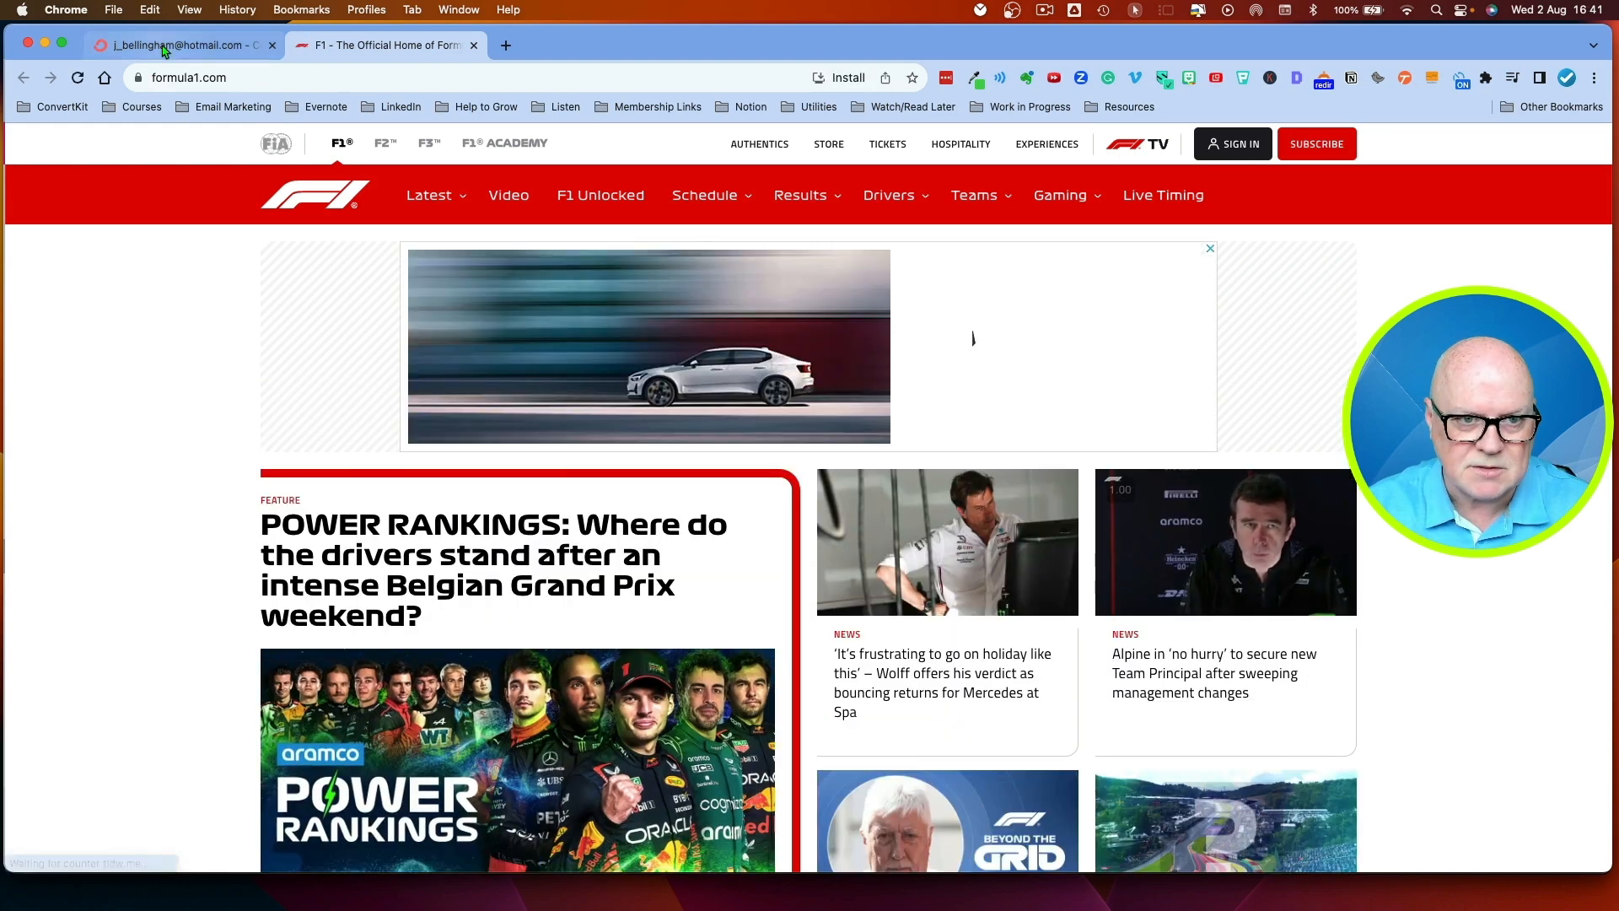
{"action": "left_click", "coordinate": [166, 49]}
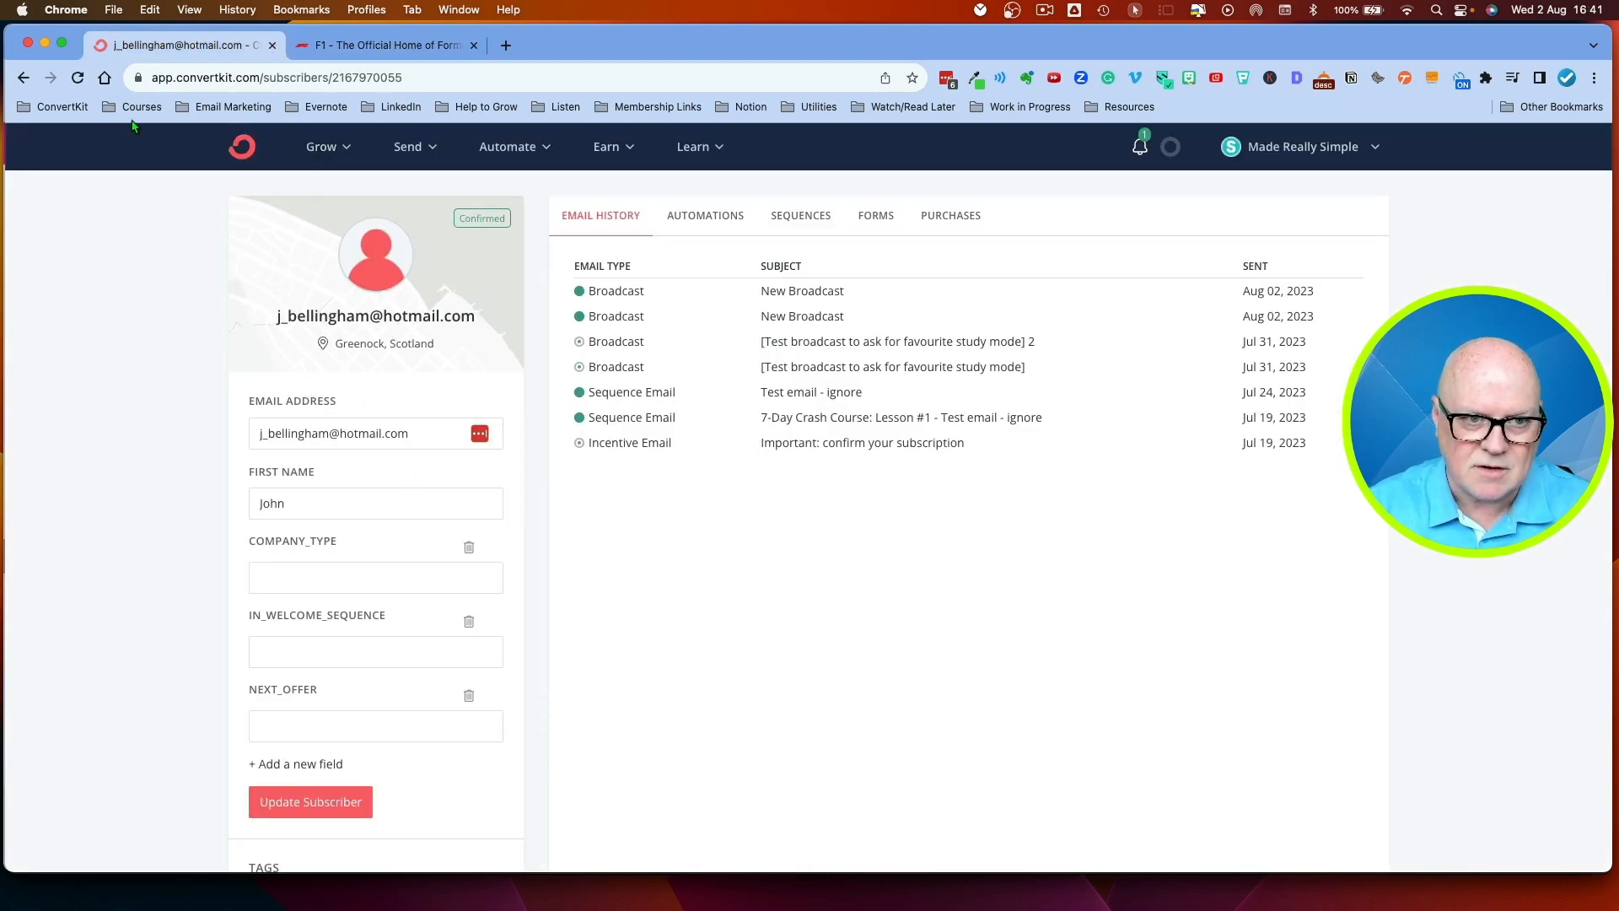
Reload the test subscriber's profile and check whether the F1 tag has been applied.
{"action": "left_click", "coordinate": [77, 77]}
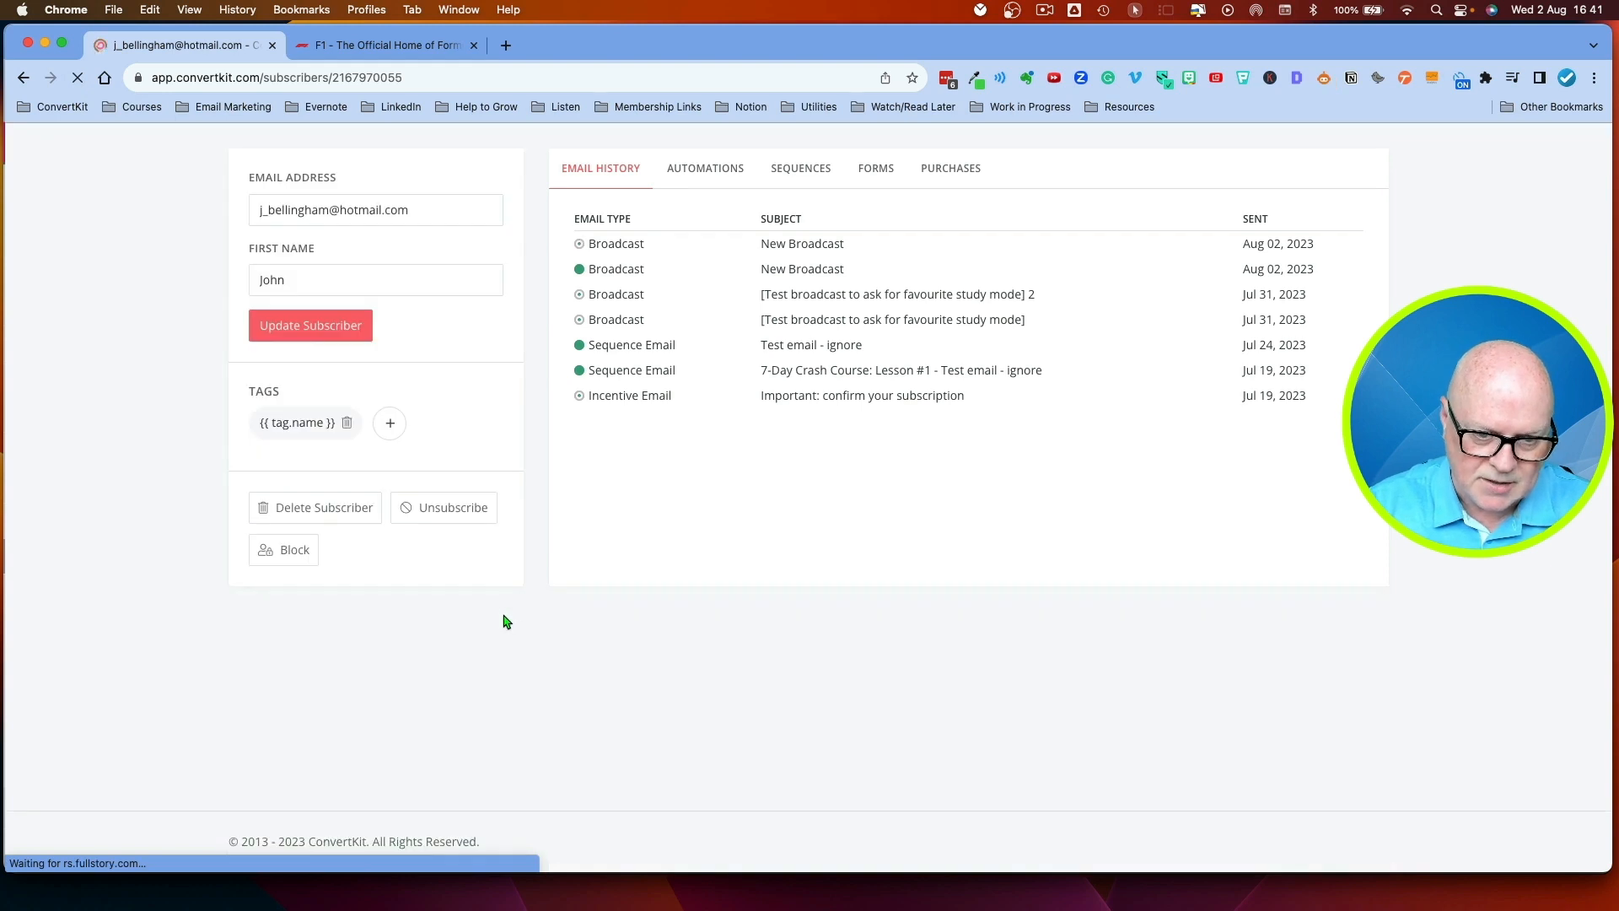
{"action": "scroll", "coordinate": [503, 629], "scroll_direction": "down", "scroll_amount": 4}
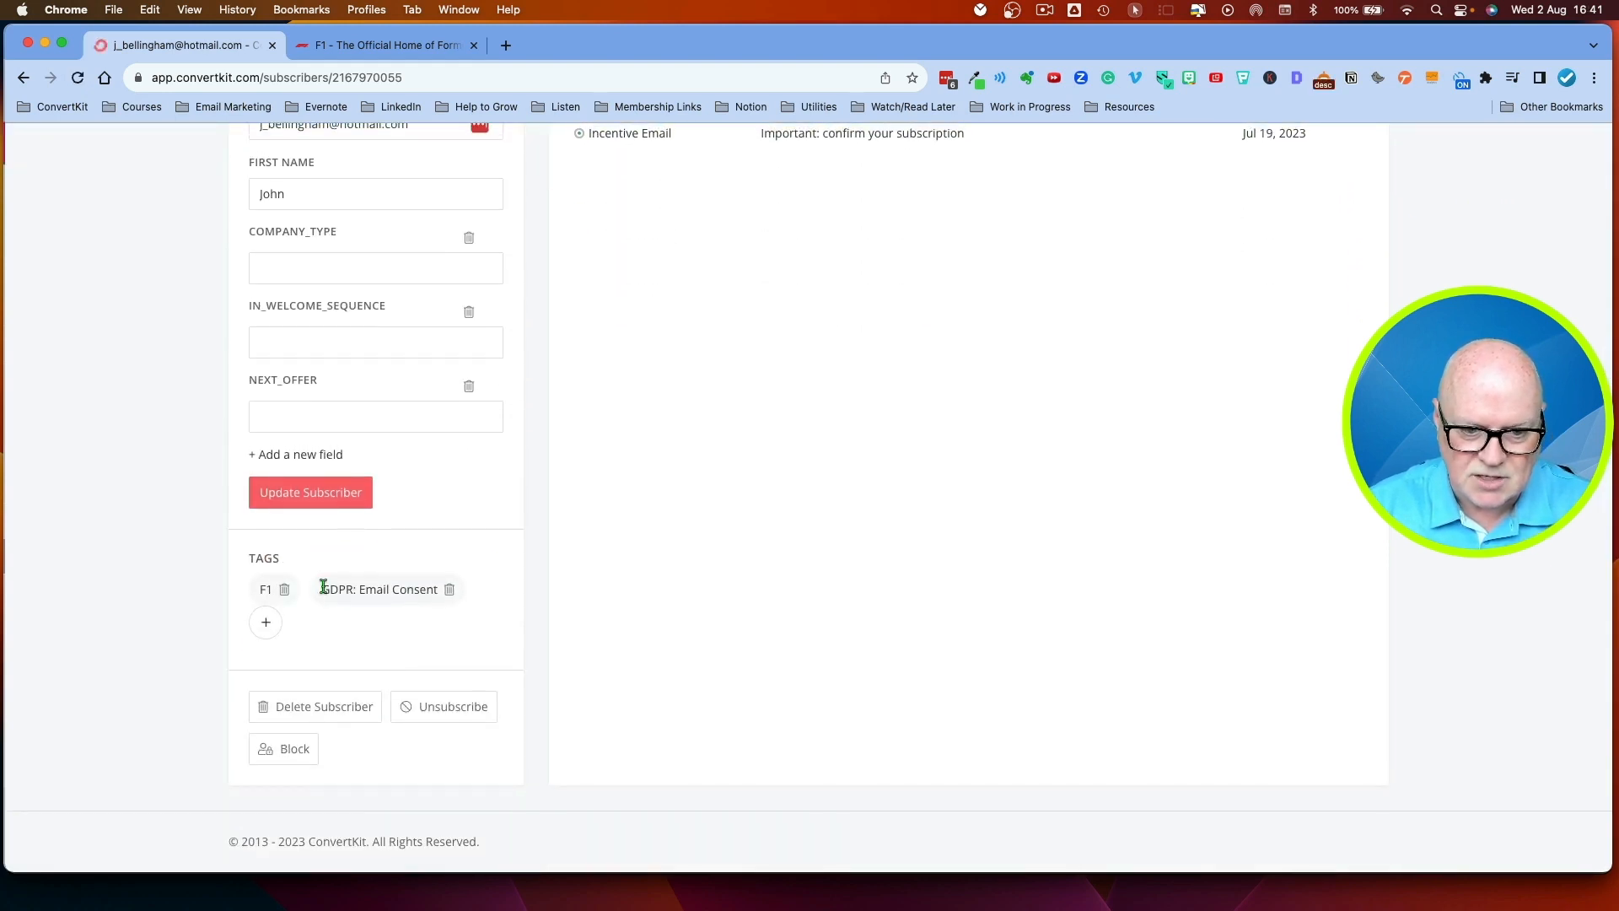
{"action": "mouse_move", "coordinate": [263, 593]}
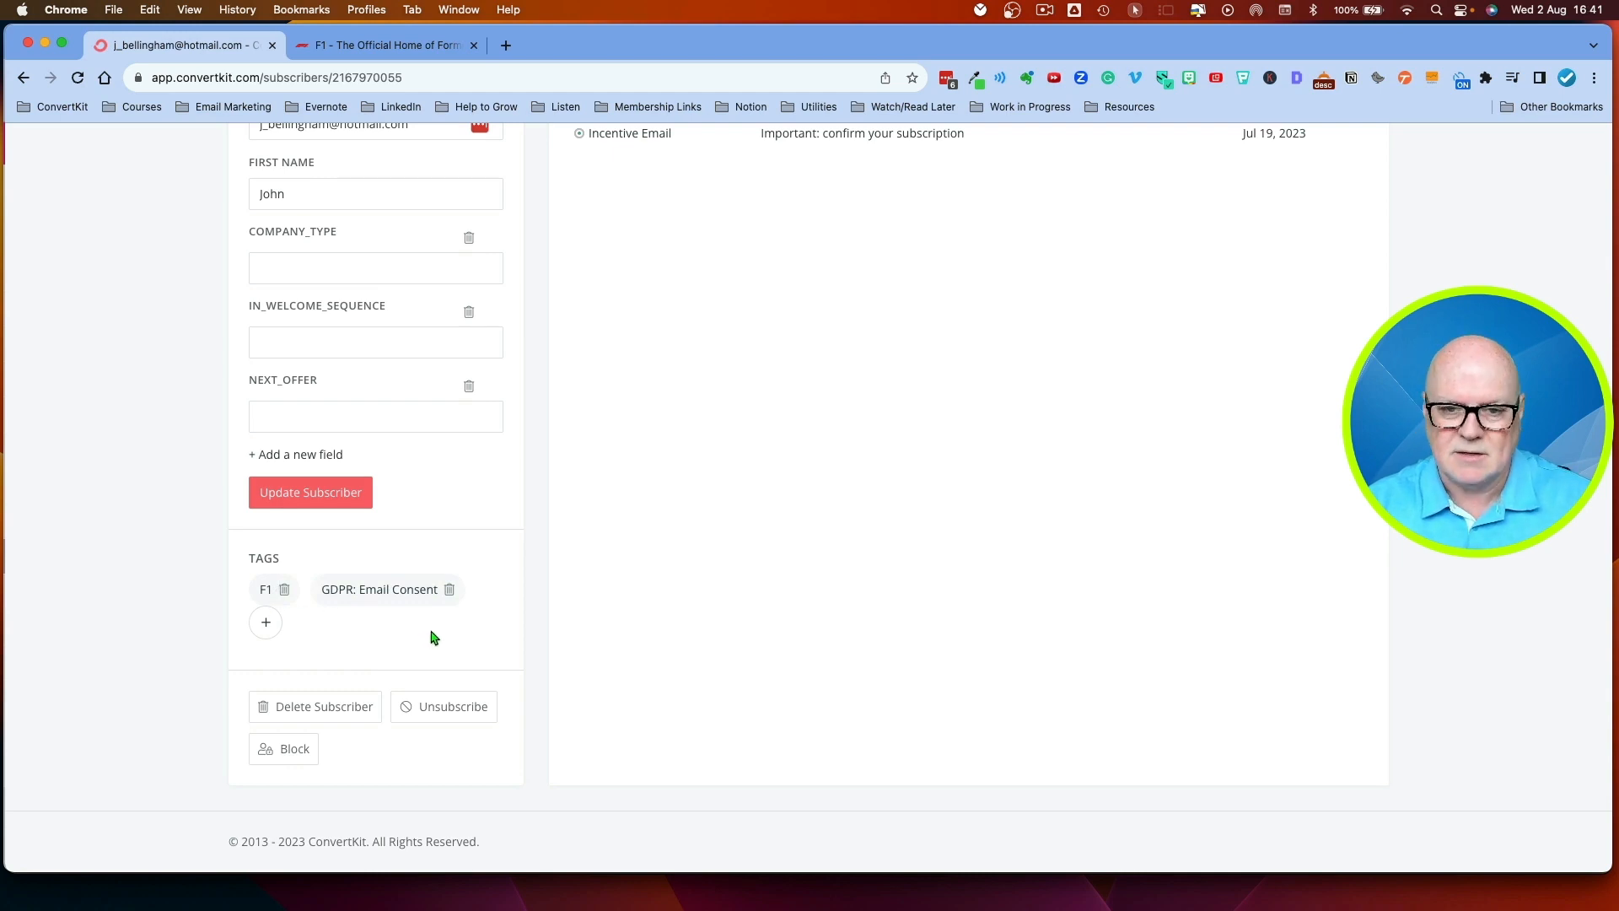
{"action": "scroll", "coordinate": [430, 637], "scroll_direction": "up", "scroll_amount": 5}
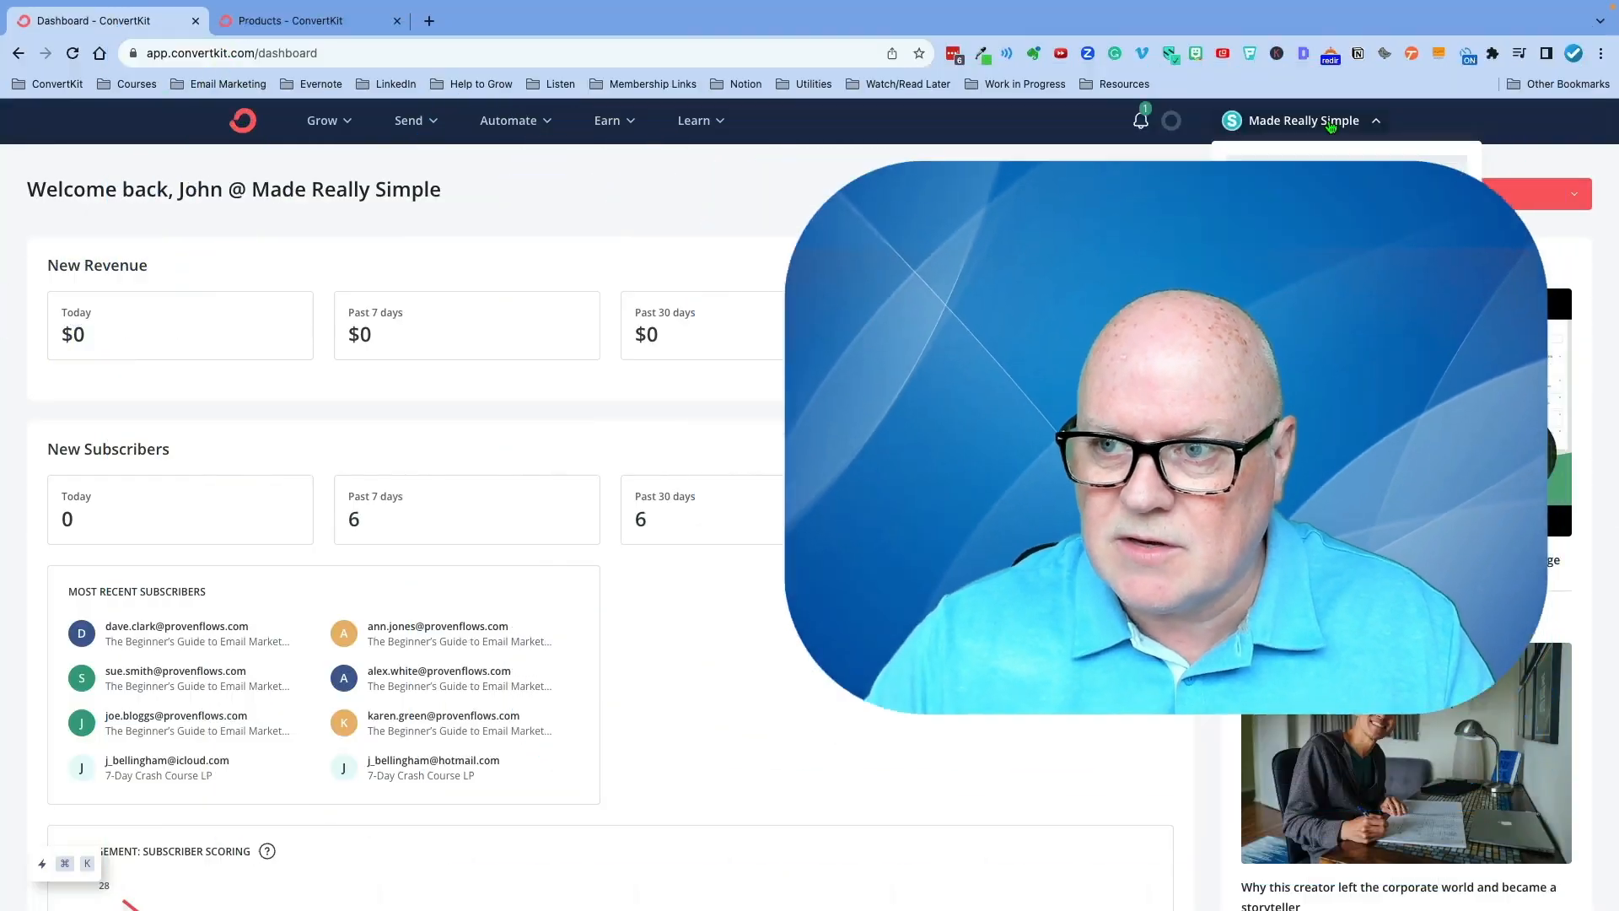
Open the account settings and review the login details and multi-factor authentication options.
{"action": "left_click", "coordinate": [1330, 119]}
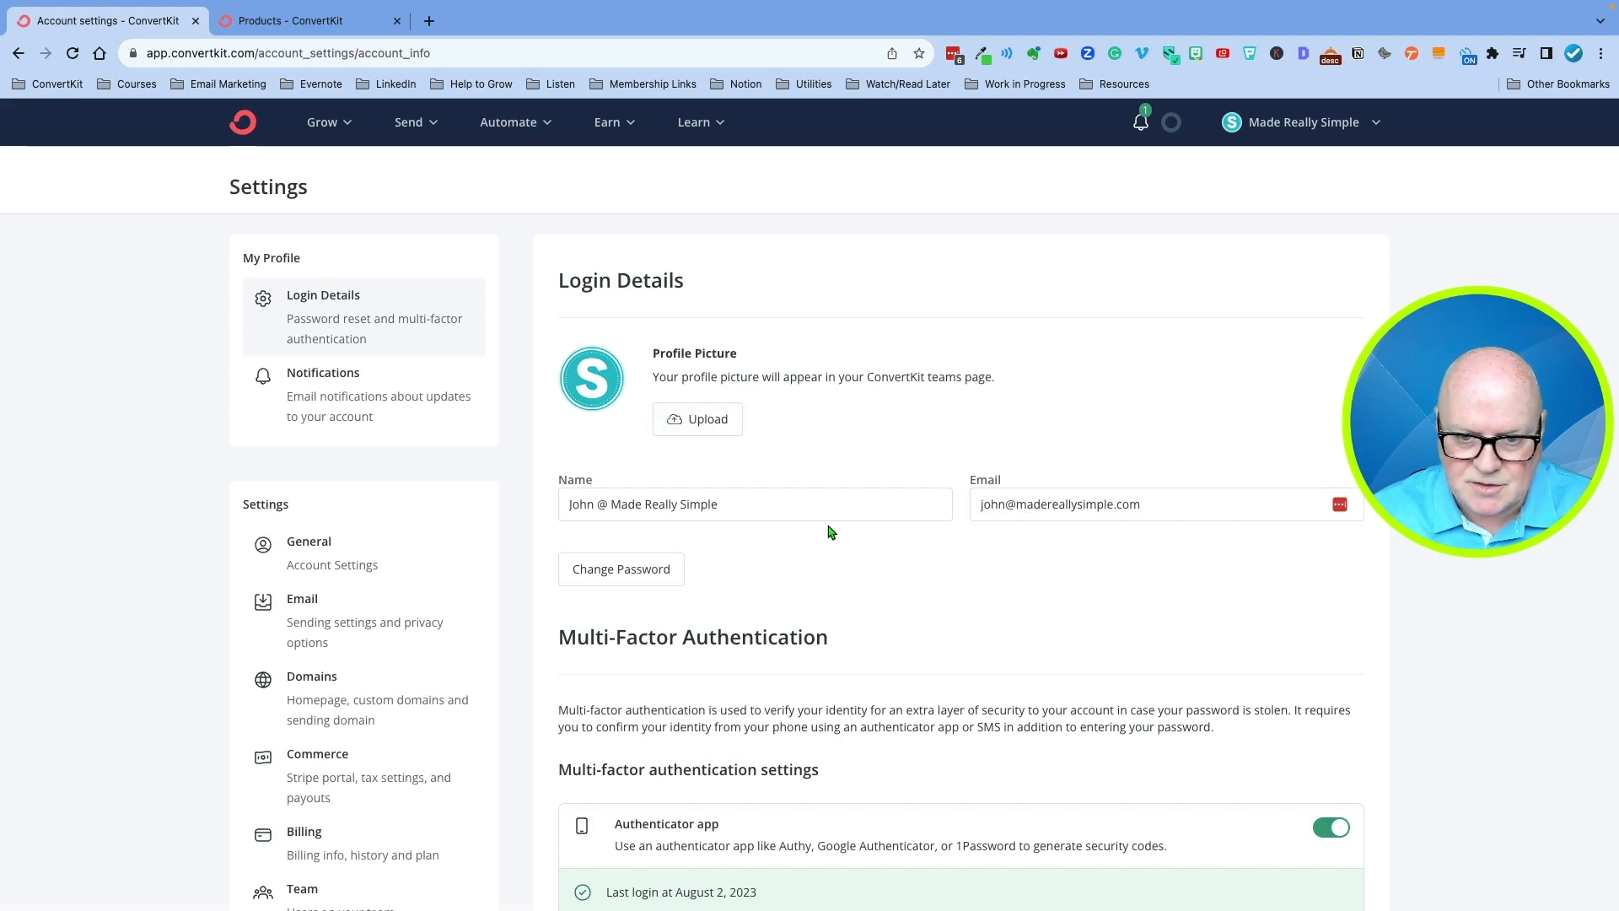
{"action": "scroll", "coordinate": [831, 531], "scroll_direction": "down", "scroll_amount": 3}
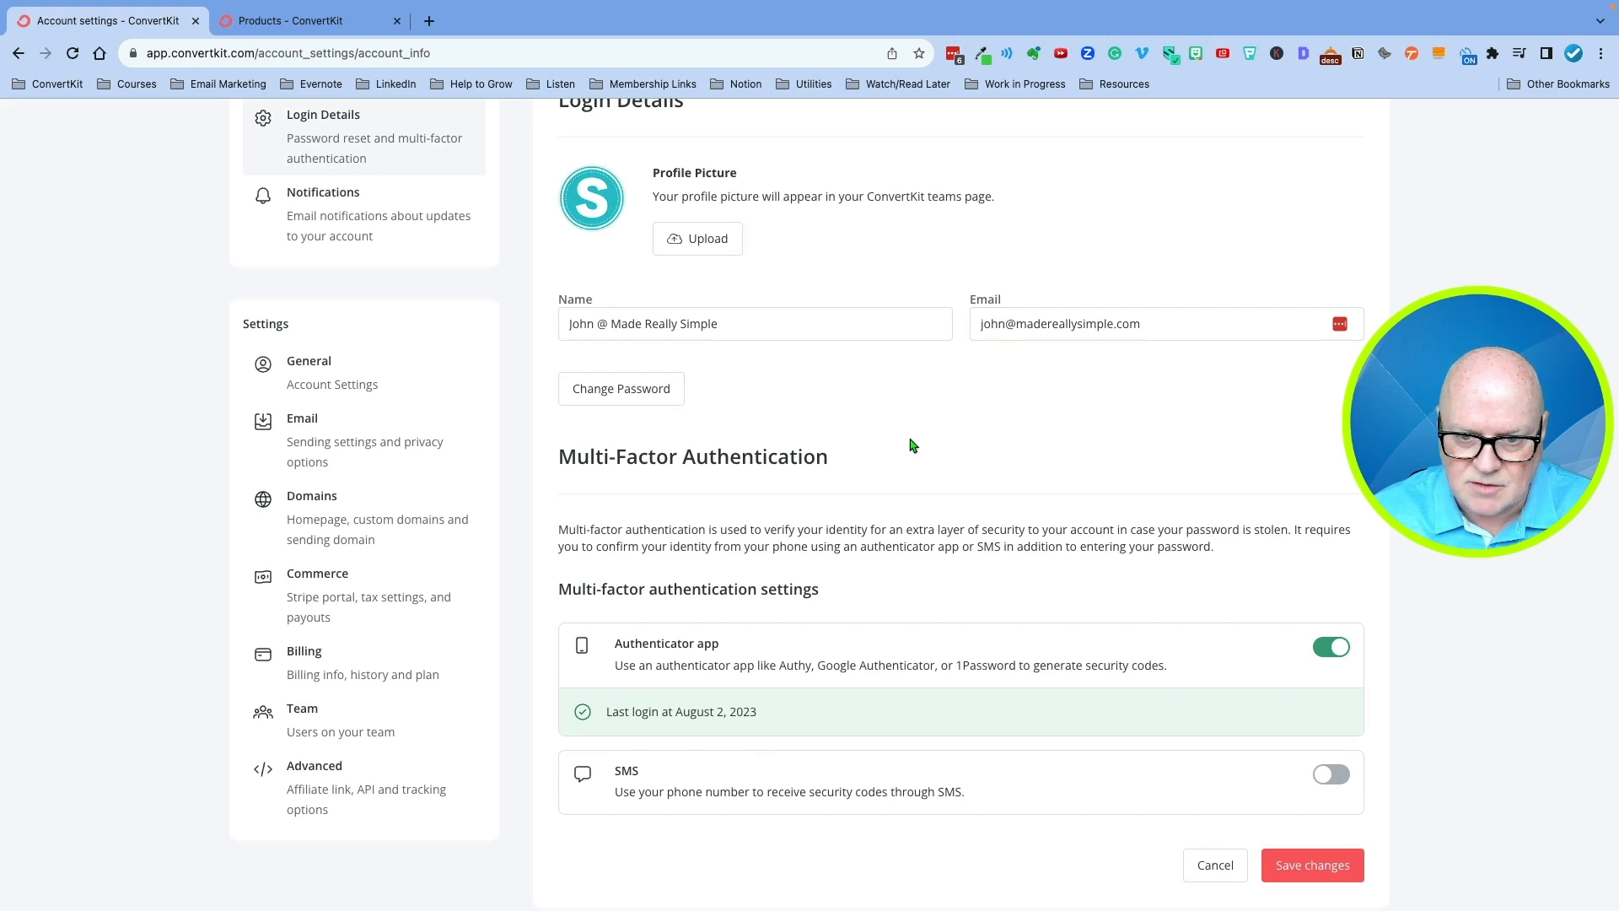
{"action": "scroll", "coordinate": [911, 445], "scroll_direction": "down", "scroll_amount": 2}
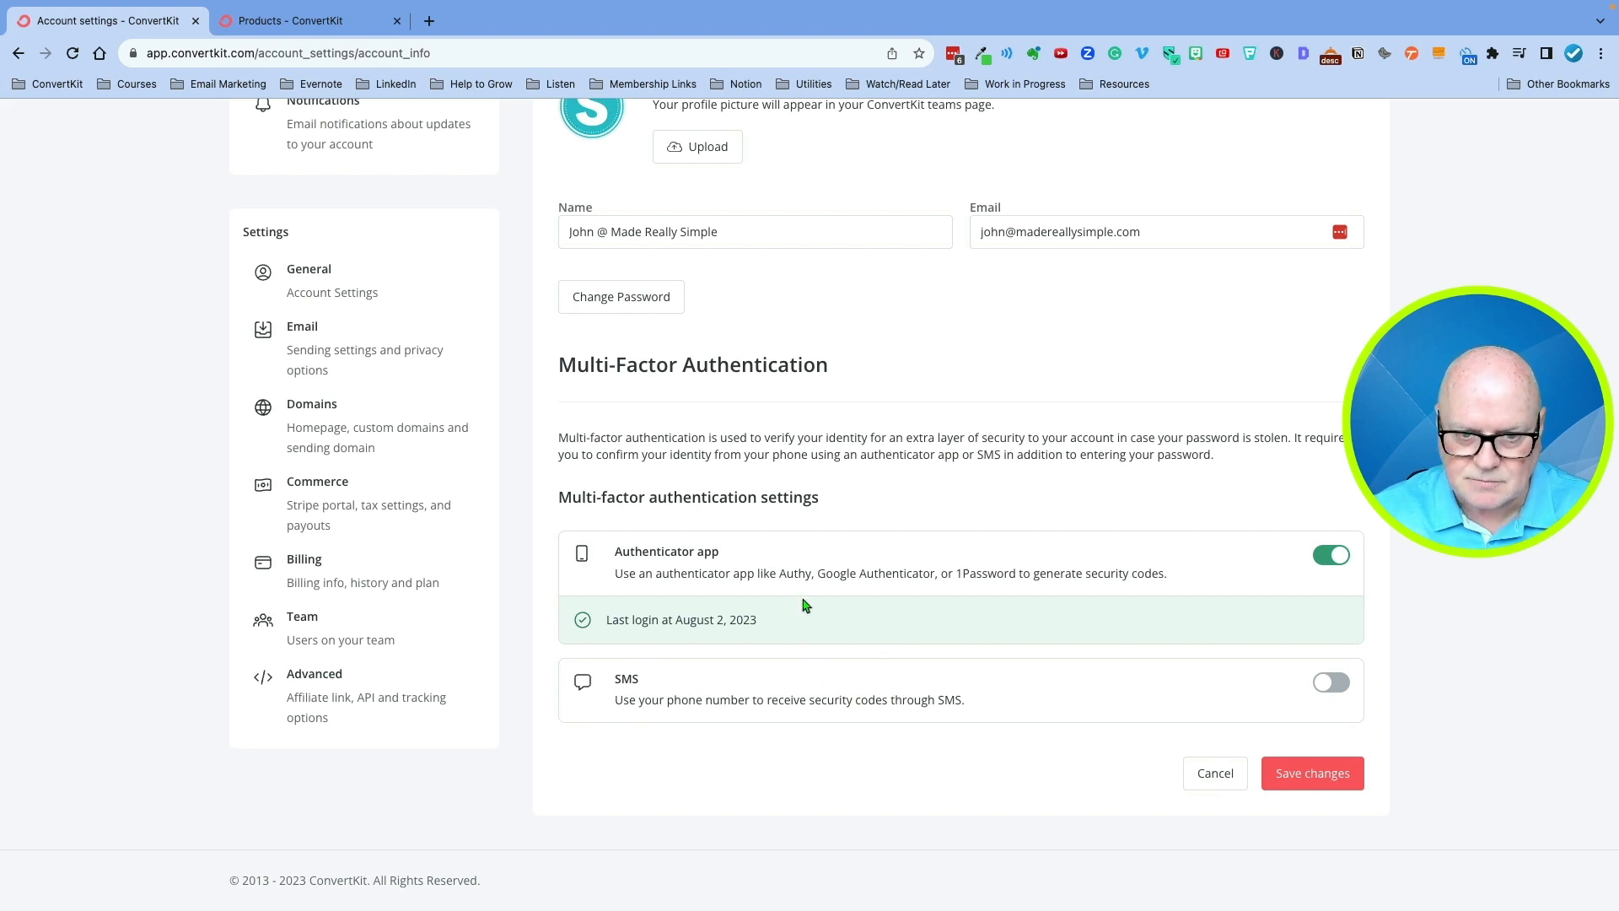
Open the notification settings and view the frequency options for the account summary.
{"action": "scroll", "coordinate": [563, 407], "scroll_direction": "up", "scroll_amount": 5}
{"action": "left_click", "coordinate": [354, 405]}
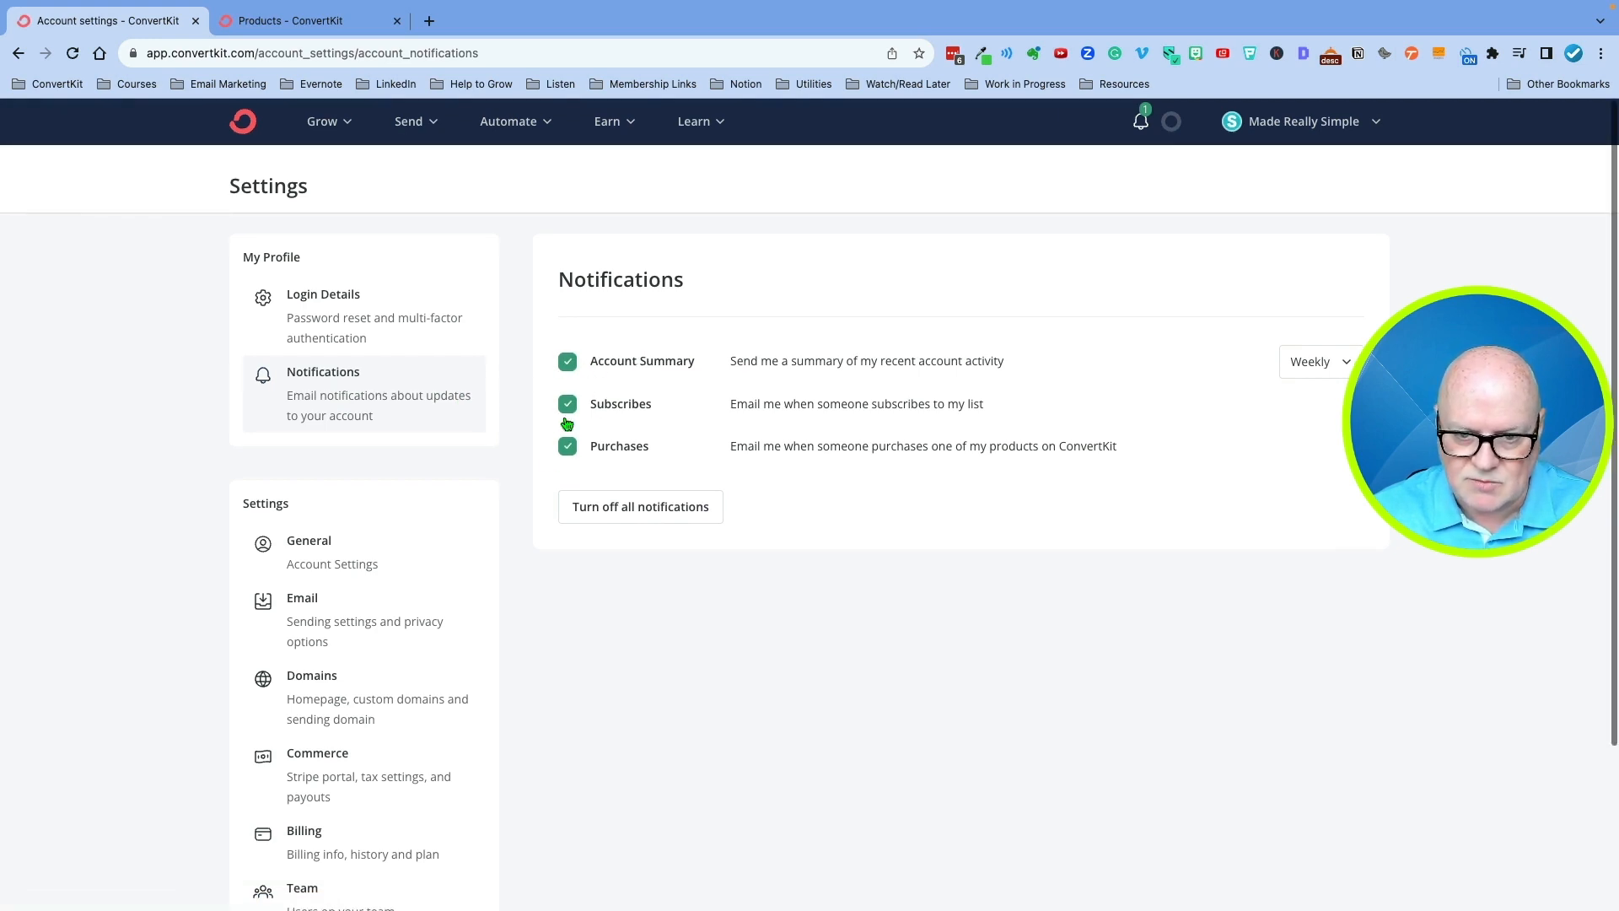
{"action": "left_click", "coordinate": [1320, 360]}
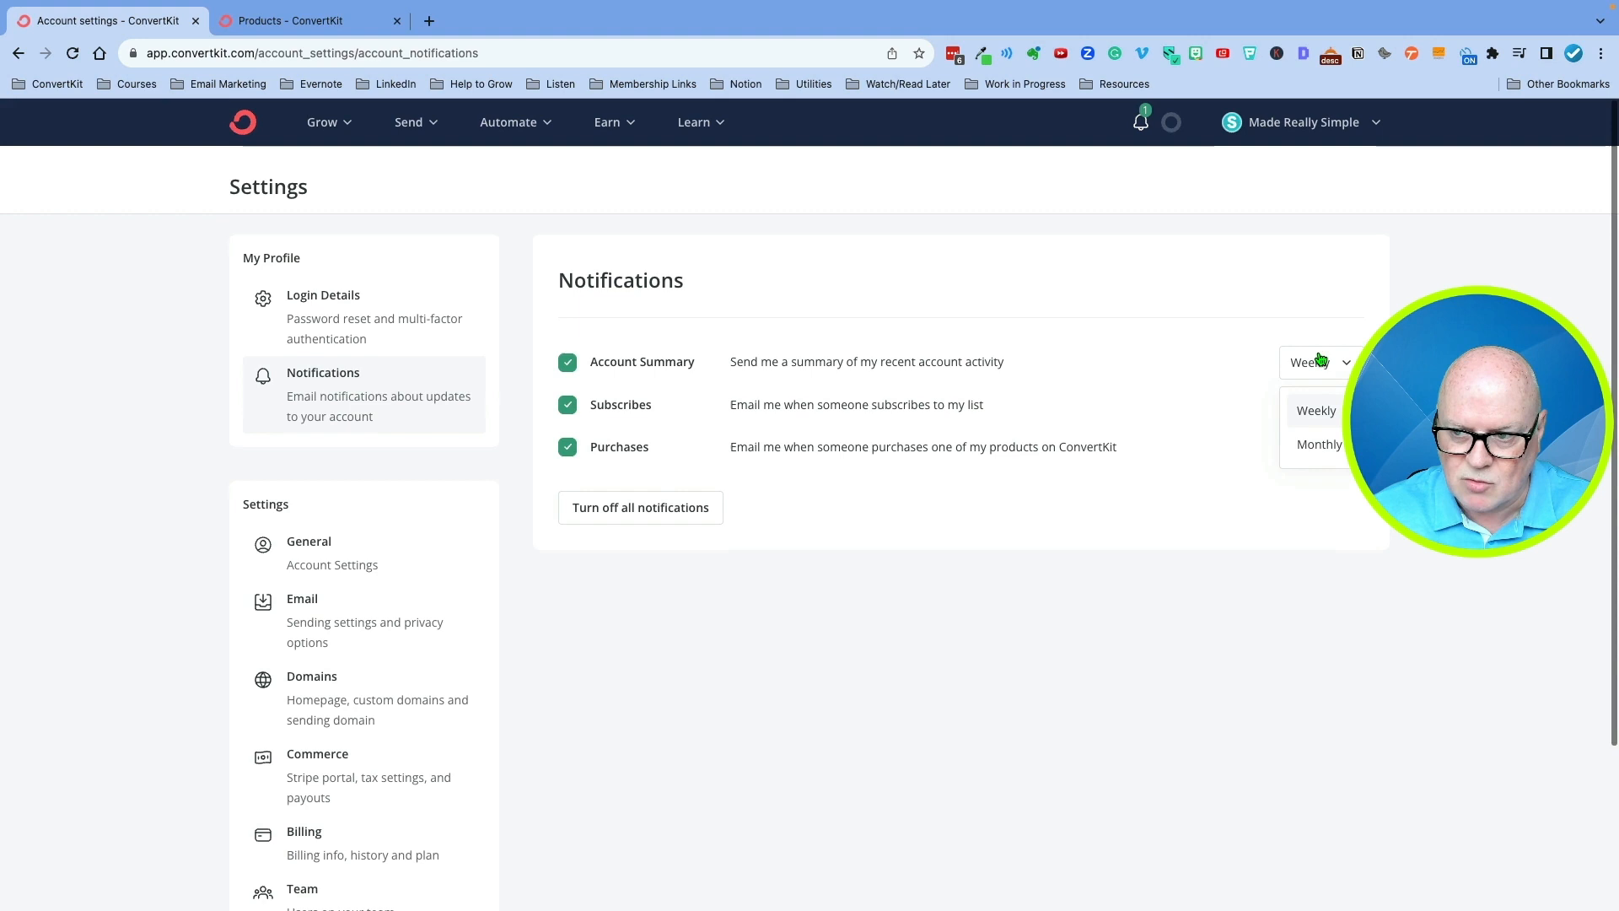
{"action": "left_click", "coordinate": [1206, 352]}
Open the general account settings and review the business name and saved brand colors.
{"action": "left_click", "coordinate": [346, 542]}
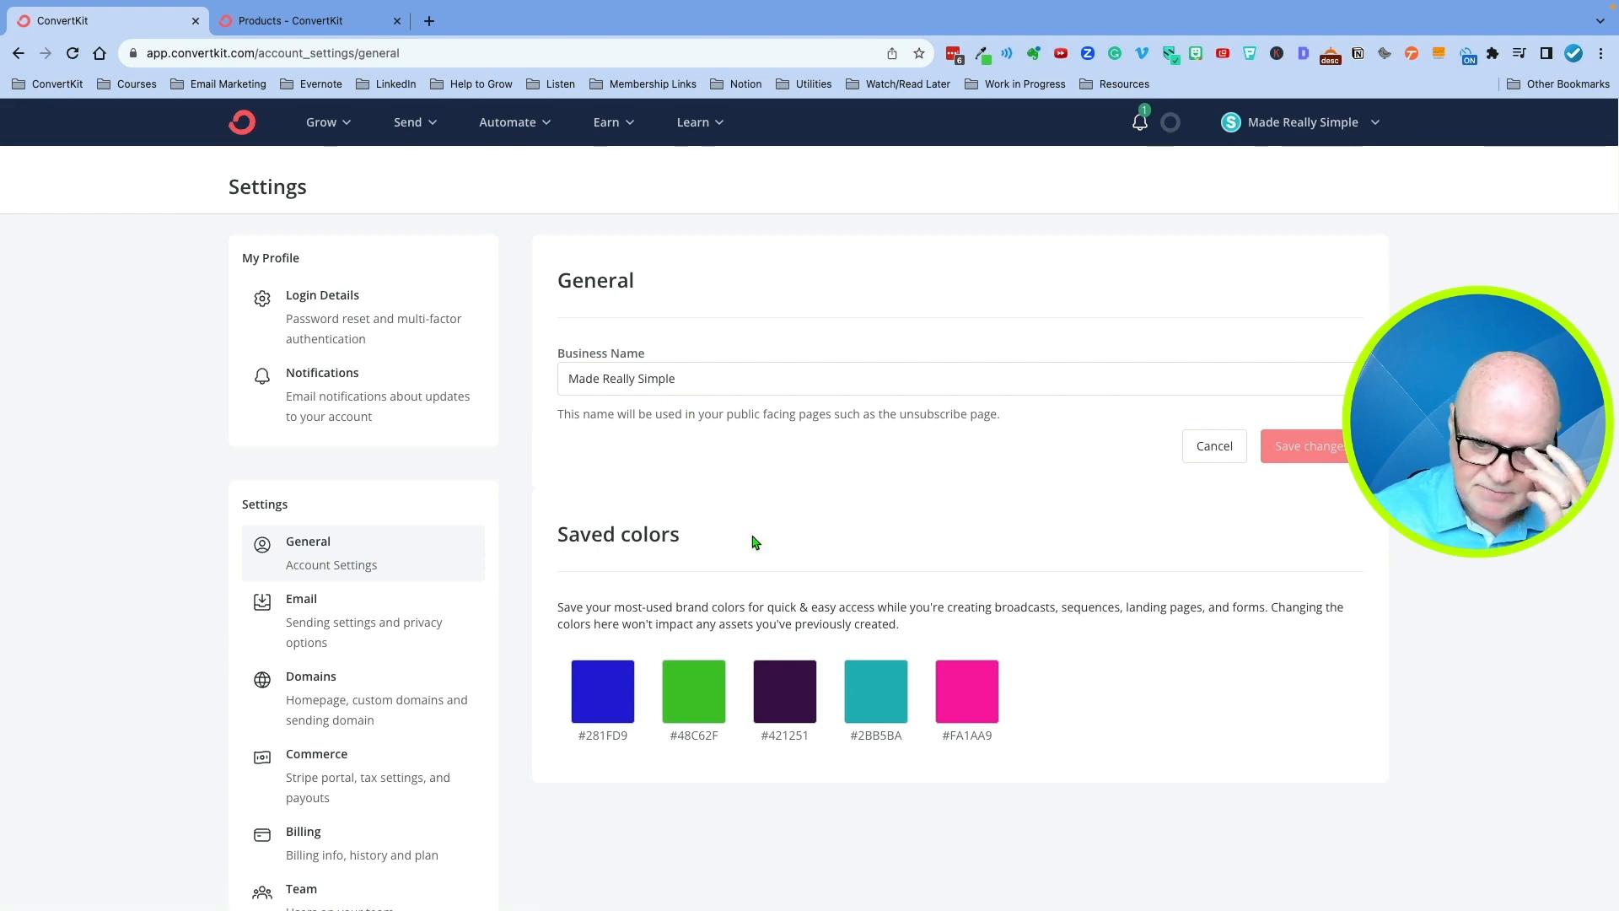
{"action": "scroll", "coordinate": [725, 590], "scroll_direction": "down", "scroll_amount": 1}
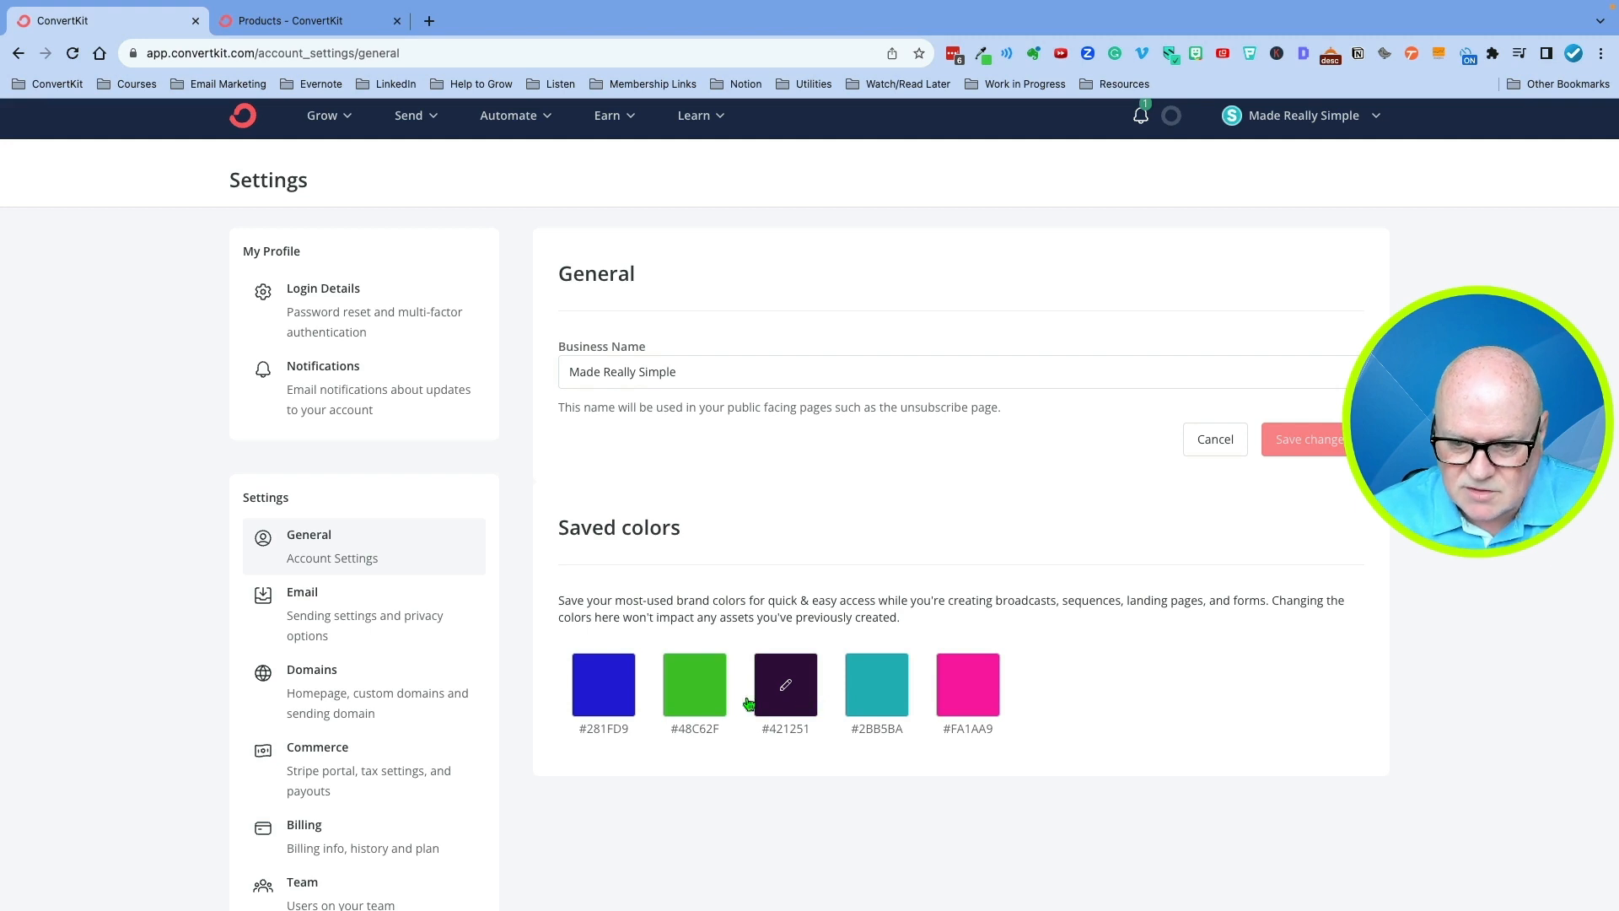
{"action": "scroll", "coordinate": [799, 712], "scroll_direction": "down", "scroll_amount": 1}
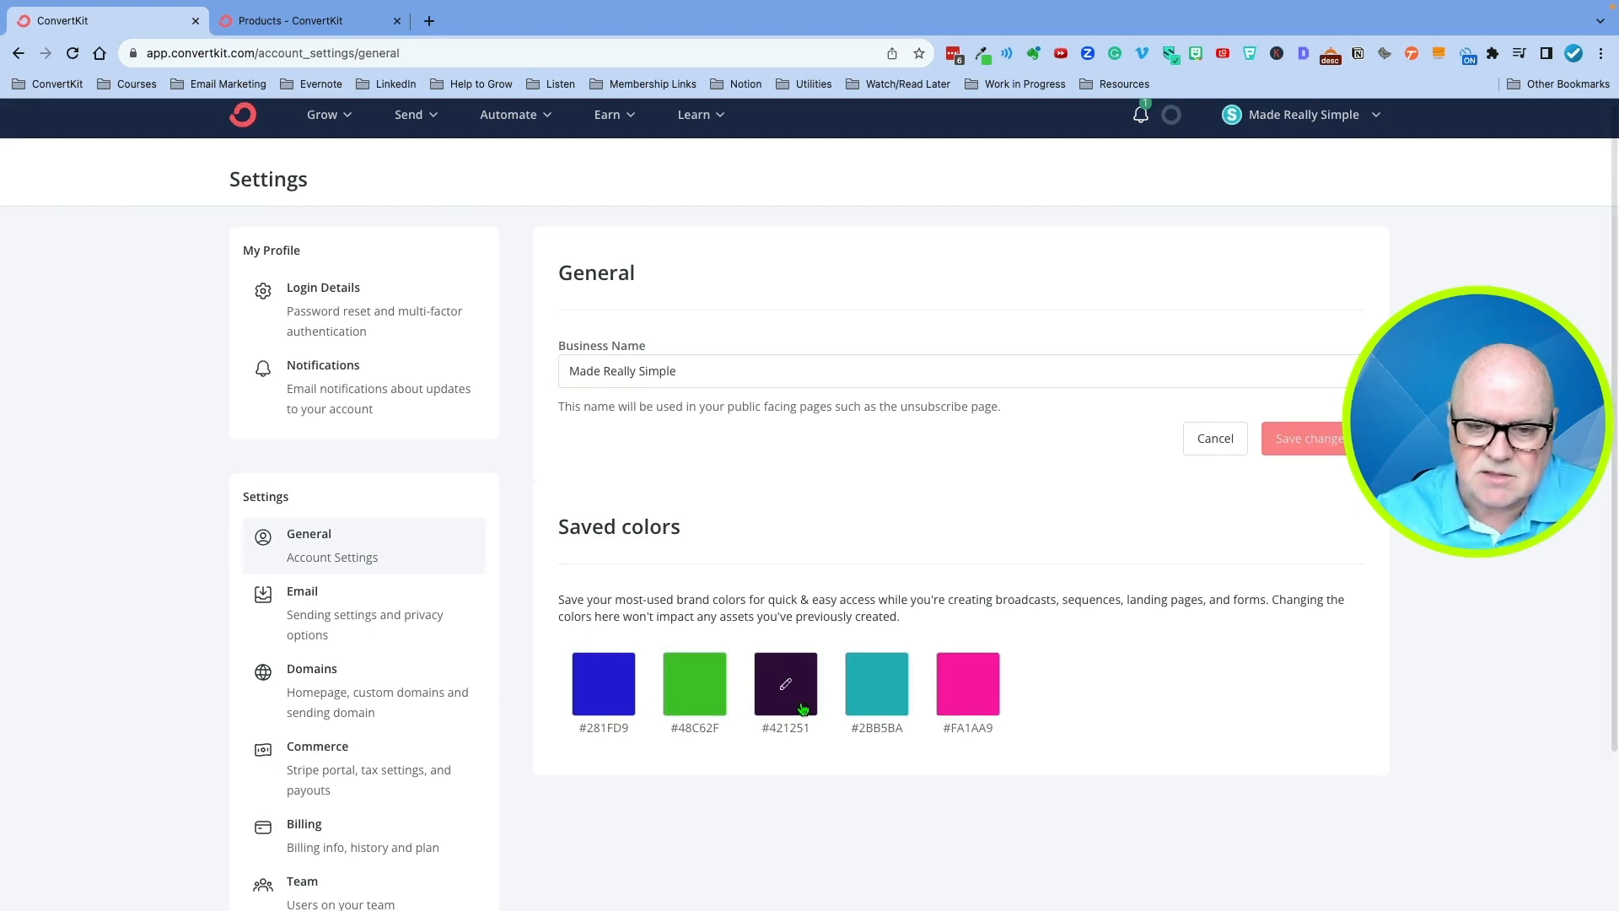
{"action": "scroll", "coordinate": [753, 692], "scroll_direction": "down", "scroll_amount": 2}
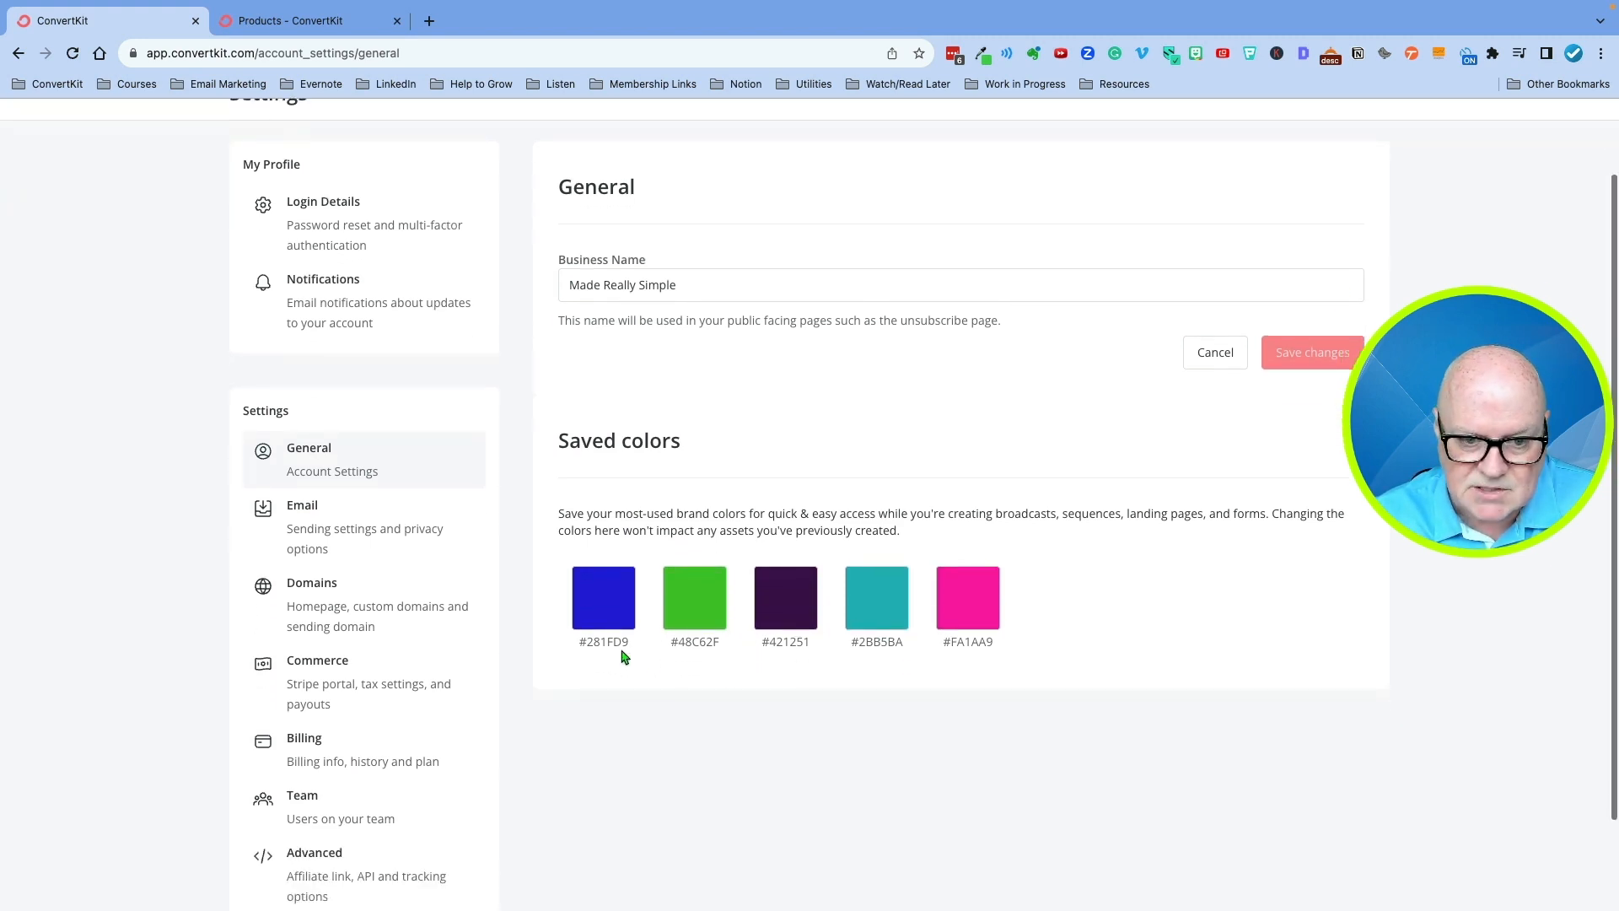
Open the email settings and review the from address, sending times, mailing address, unsubscribe survey and GDPR options.
{"action": "left_click", "coordinate": [354, 529]}
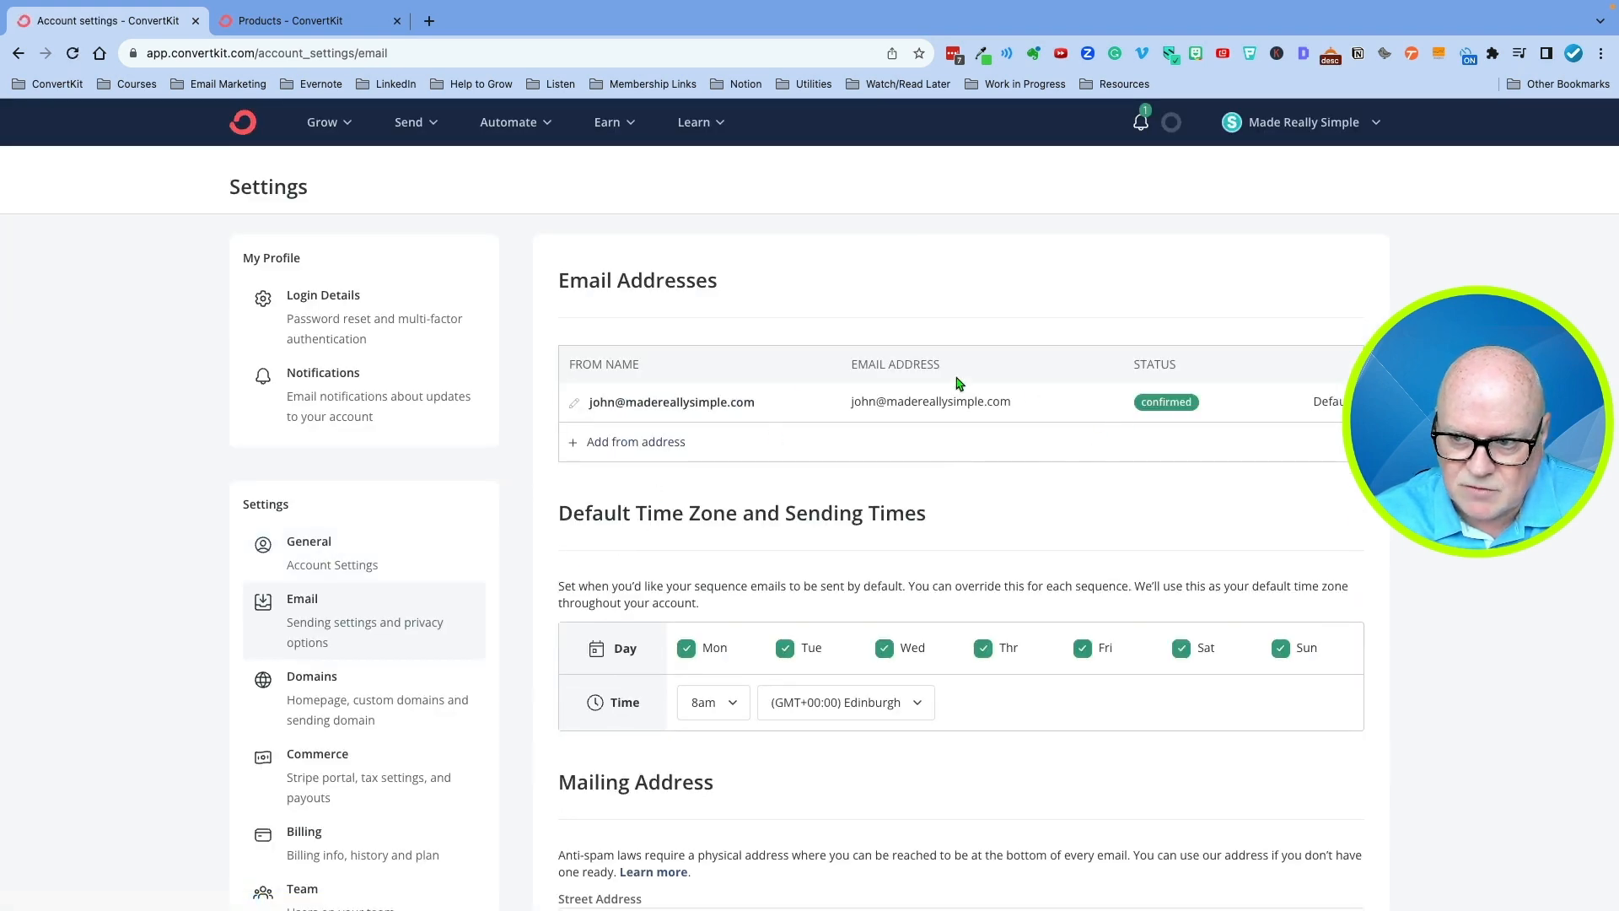
{"action": "scroll", "coordinate": [830, 563], "scroll_direction": "down", "scroll_amount": 3}
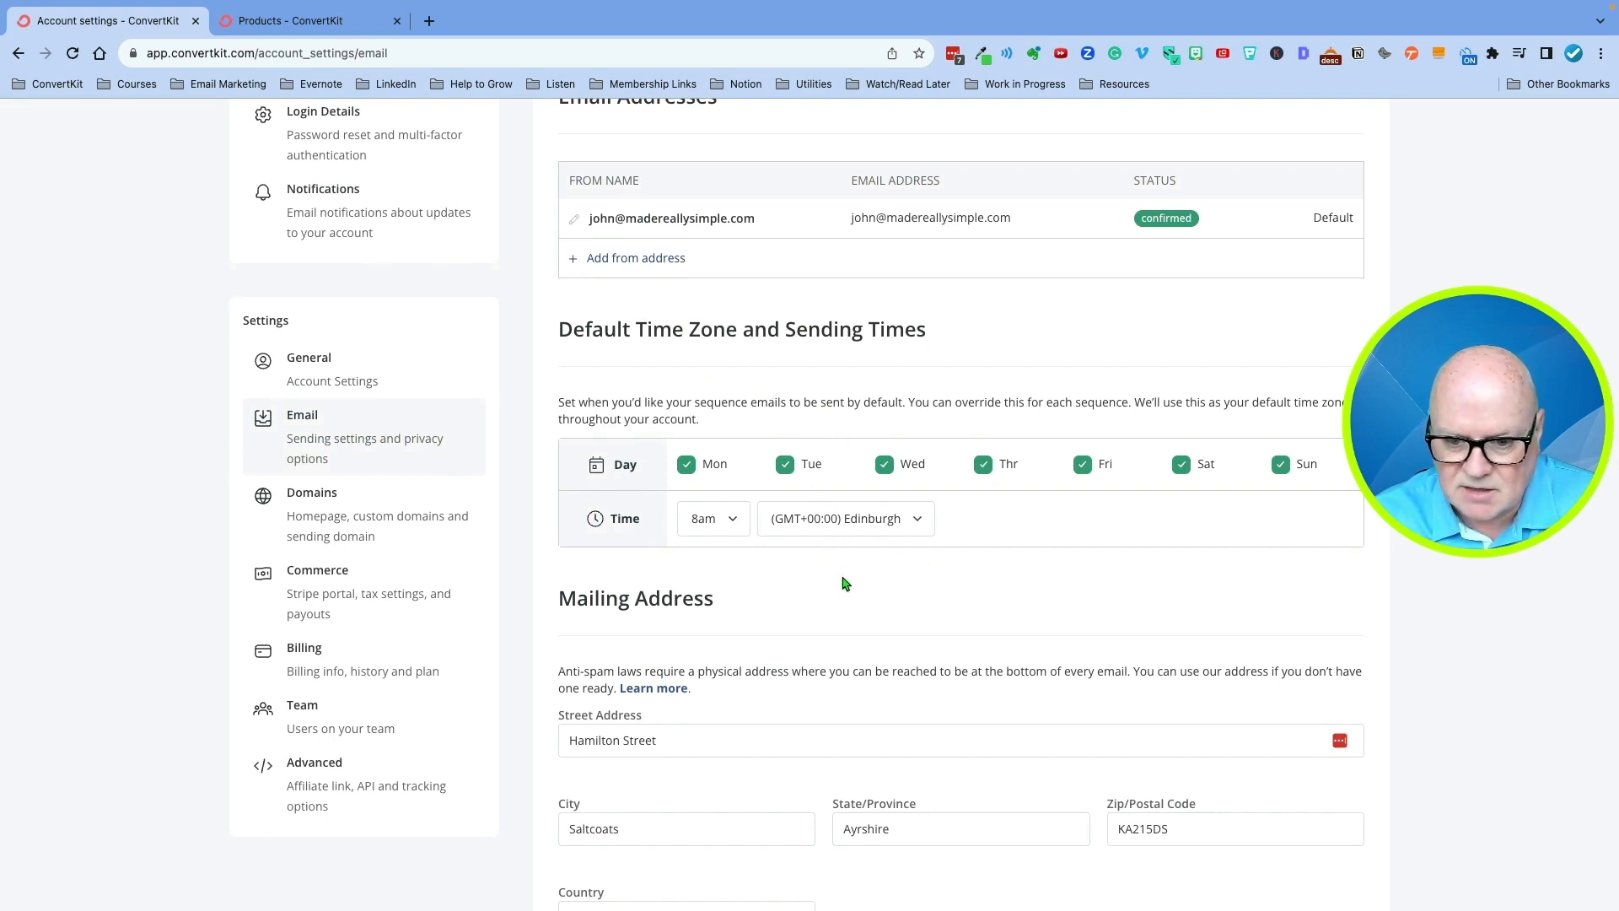
{"action": "scroll", "coordinate": [845, 584], "scroll_direction": "down", "scroll_amount": 8}
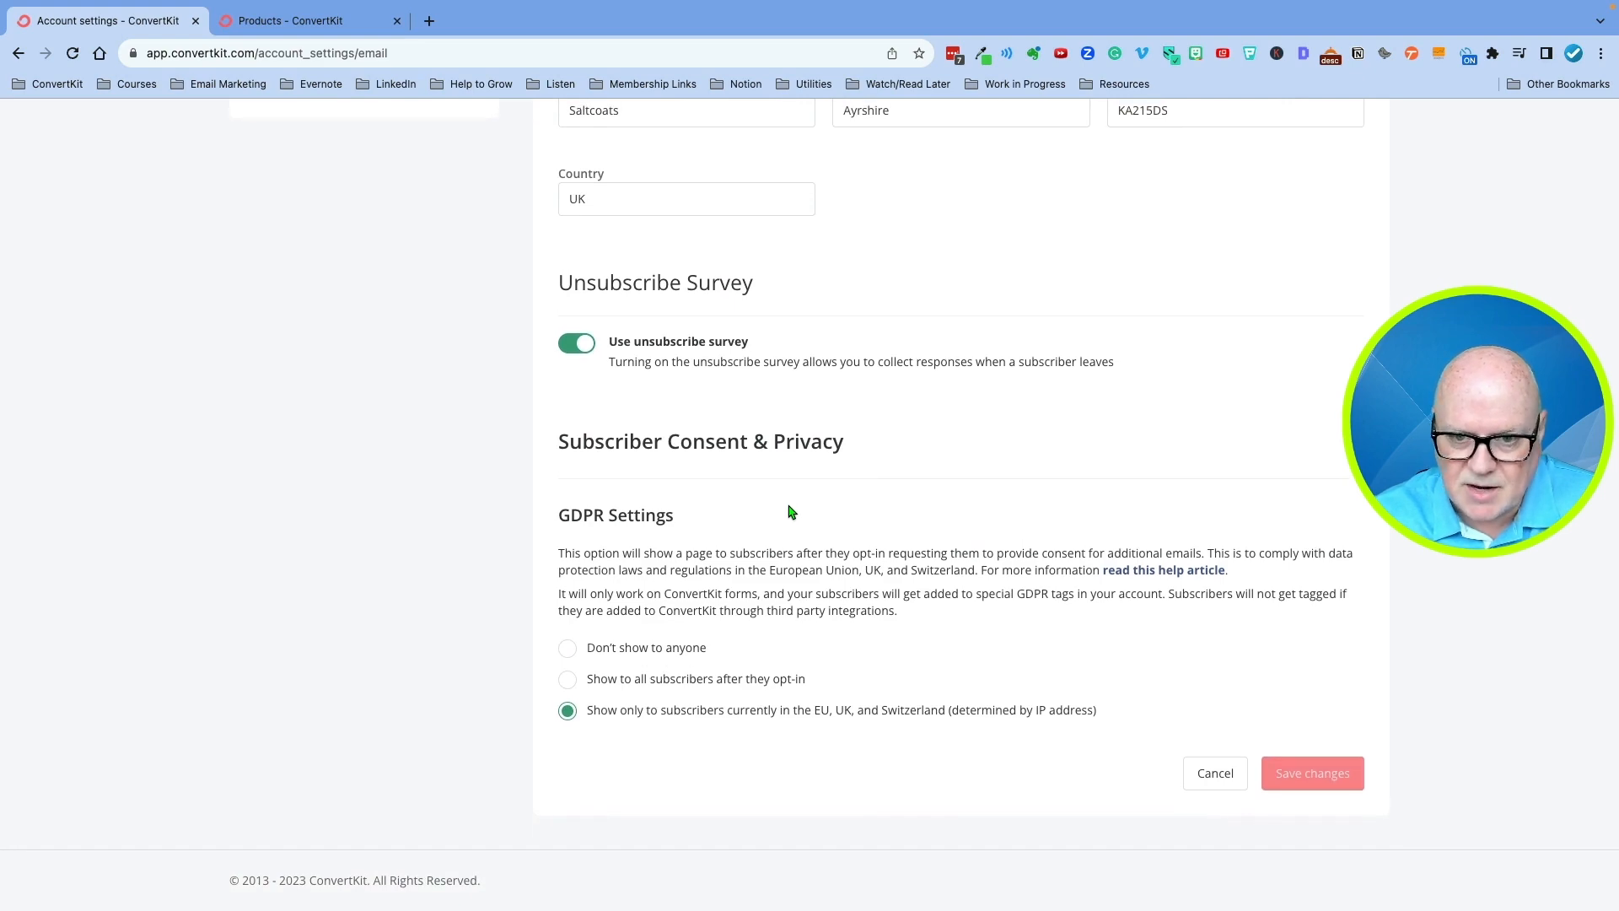
{"action": "scroll", "coordinate": [789, 510], "scroll_direction": "up", "scroll_amount": 10}
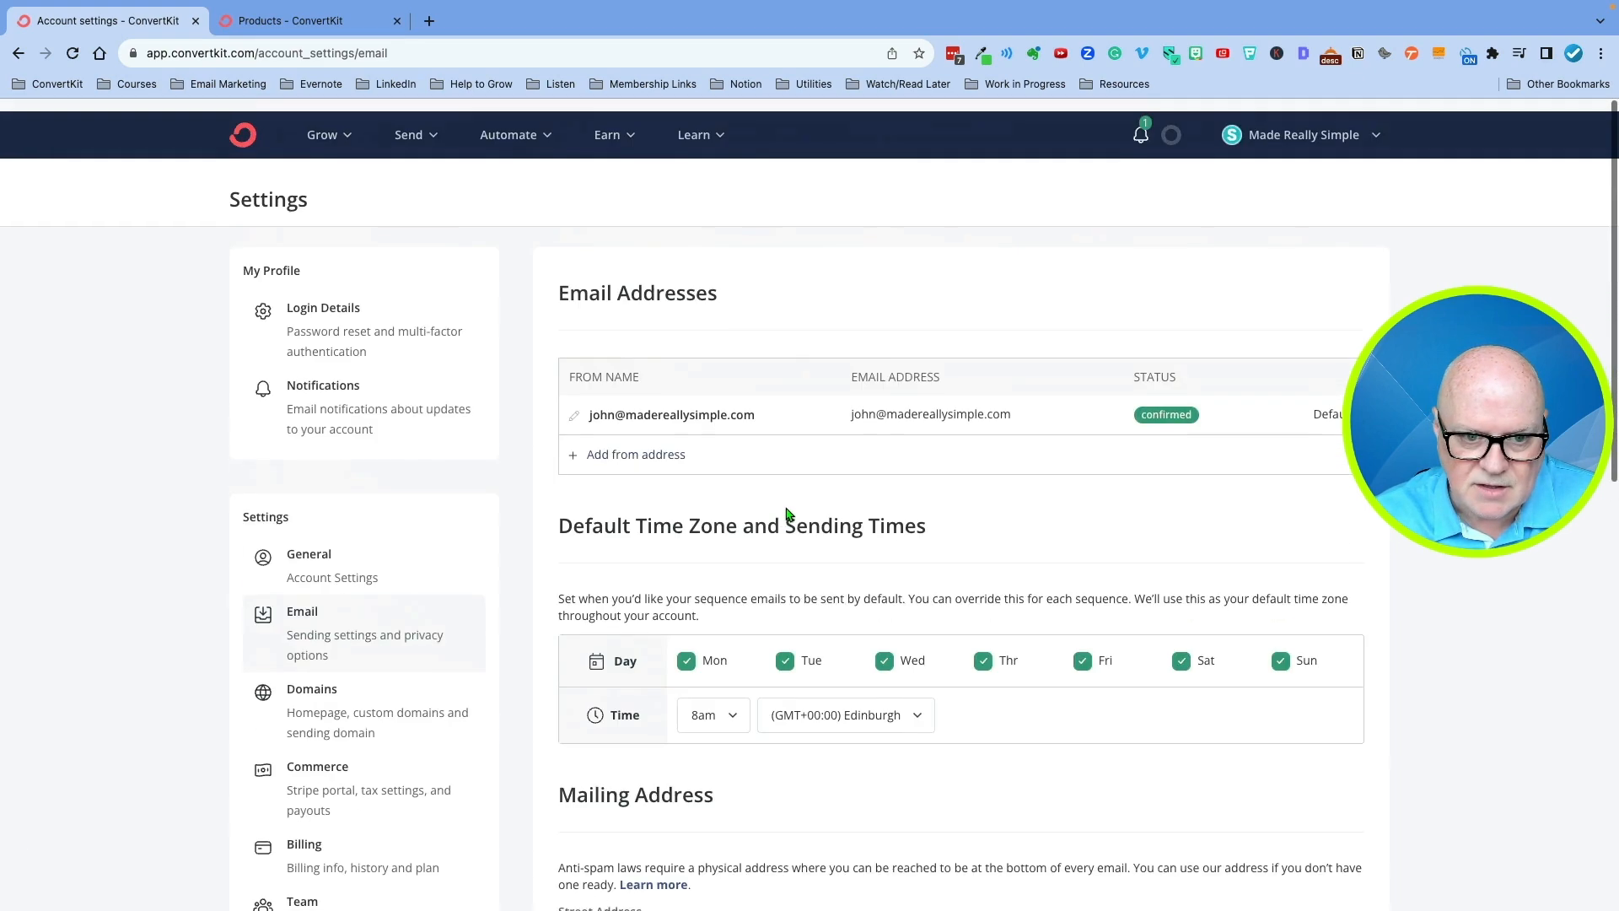
{"action": "scroll", "coordinate": [789, 510], "scroll_direction": "down", "scroll_amount": 3}
Open the domain settings and review the ConvertKit domain, its homepage and the custom domain.
{"action": "left_click", "coordinate": [390, 464]}
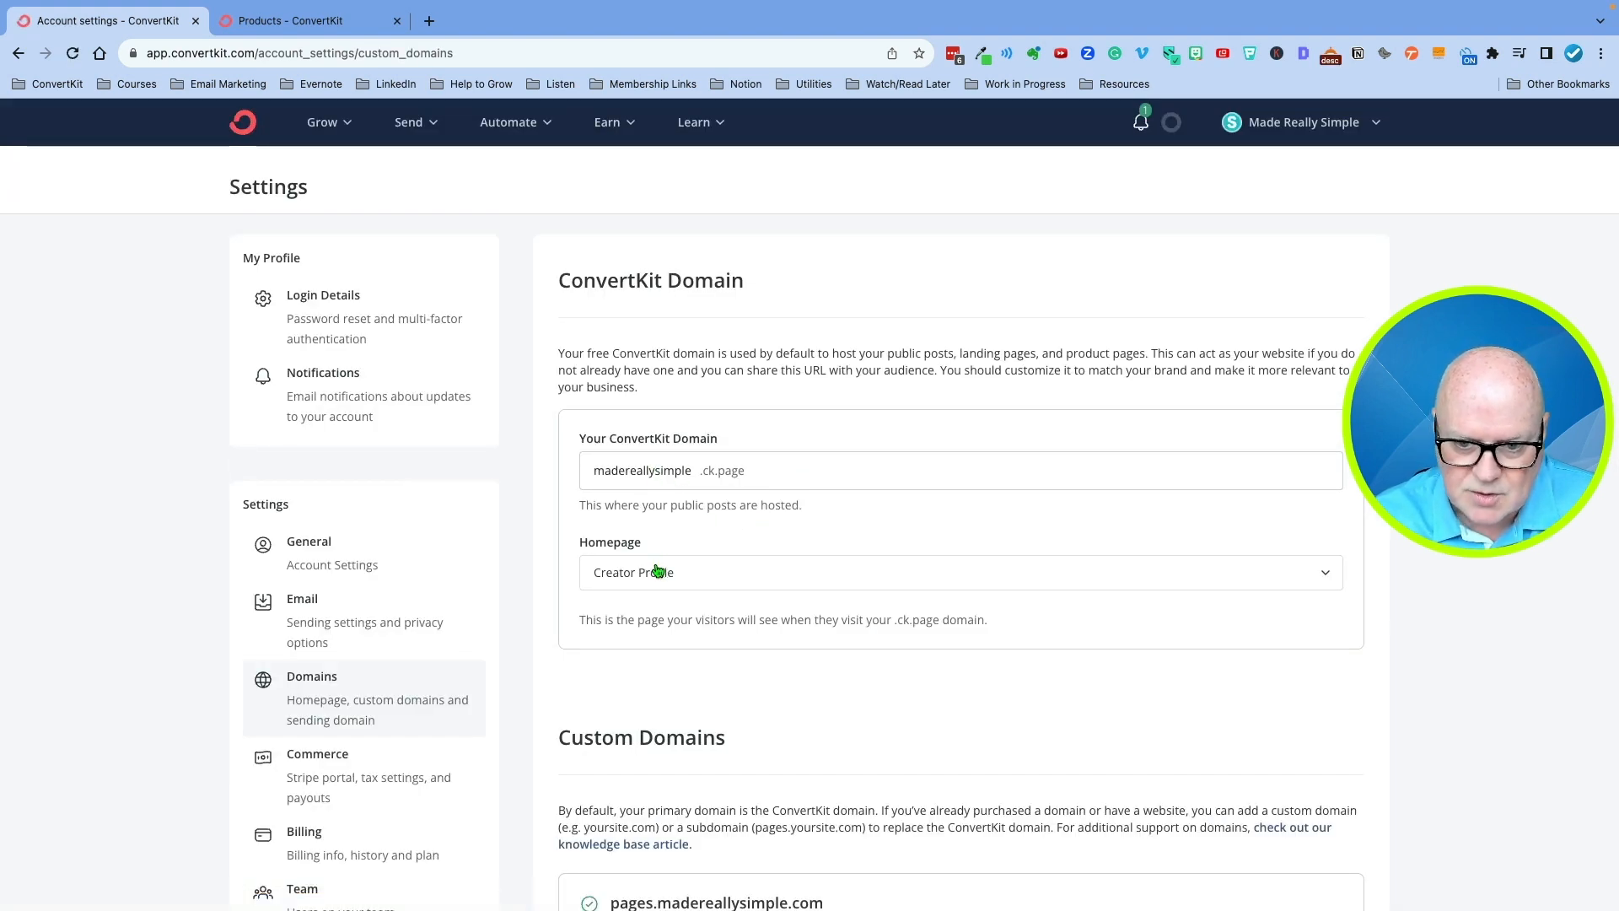
{"action": "scroll", "coordinate": [404, 503], "scroll_direction": "down", "scroll_amount": 5}
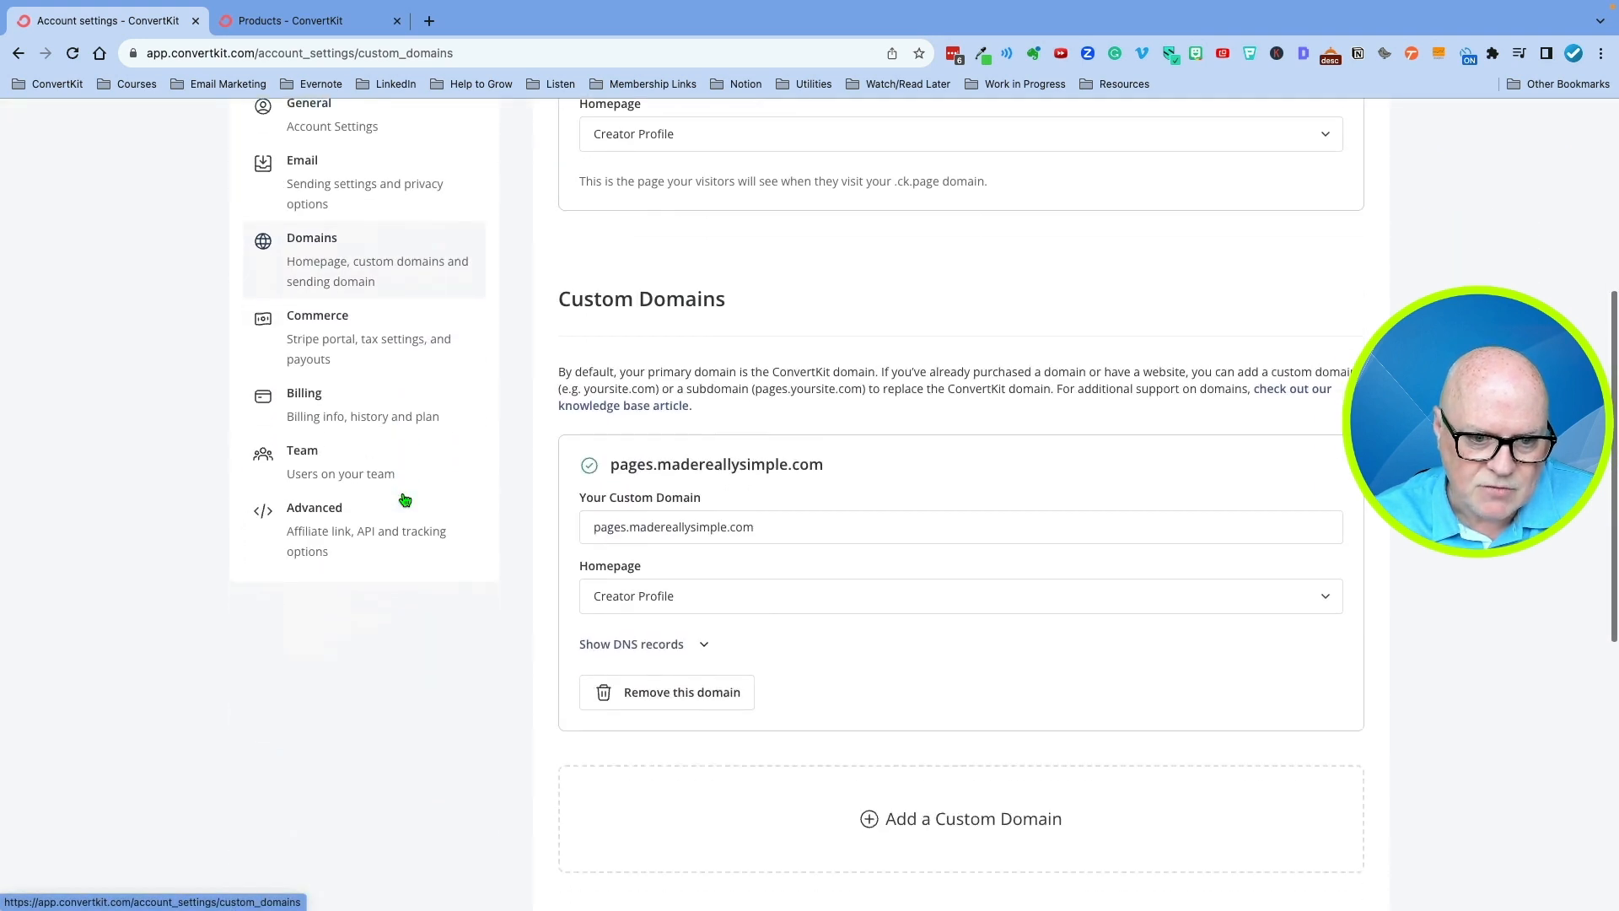
{"action": "scroll", "coordinate": [402, 388], "scroll_direction": "down", "scroll_amount": 1}
{"action": "scroll", "coordinate": [407, 506], "scroll_direction": "up", "scroll_amount": 4}
Open the commerce settings and review the bank statement descriptor, VAT collection, payouts and tax report.
{"action": "scroll", "coordinate": [390, 594], "scroll_direction": "down", "scroll_amount": 2}
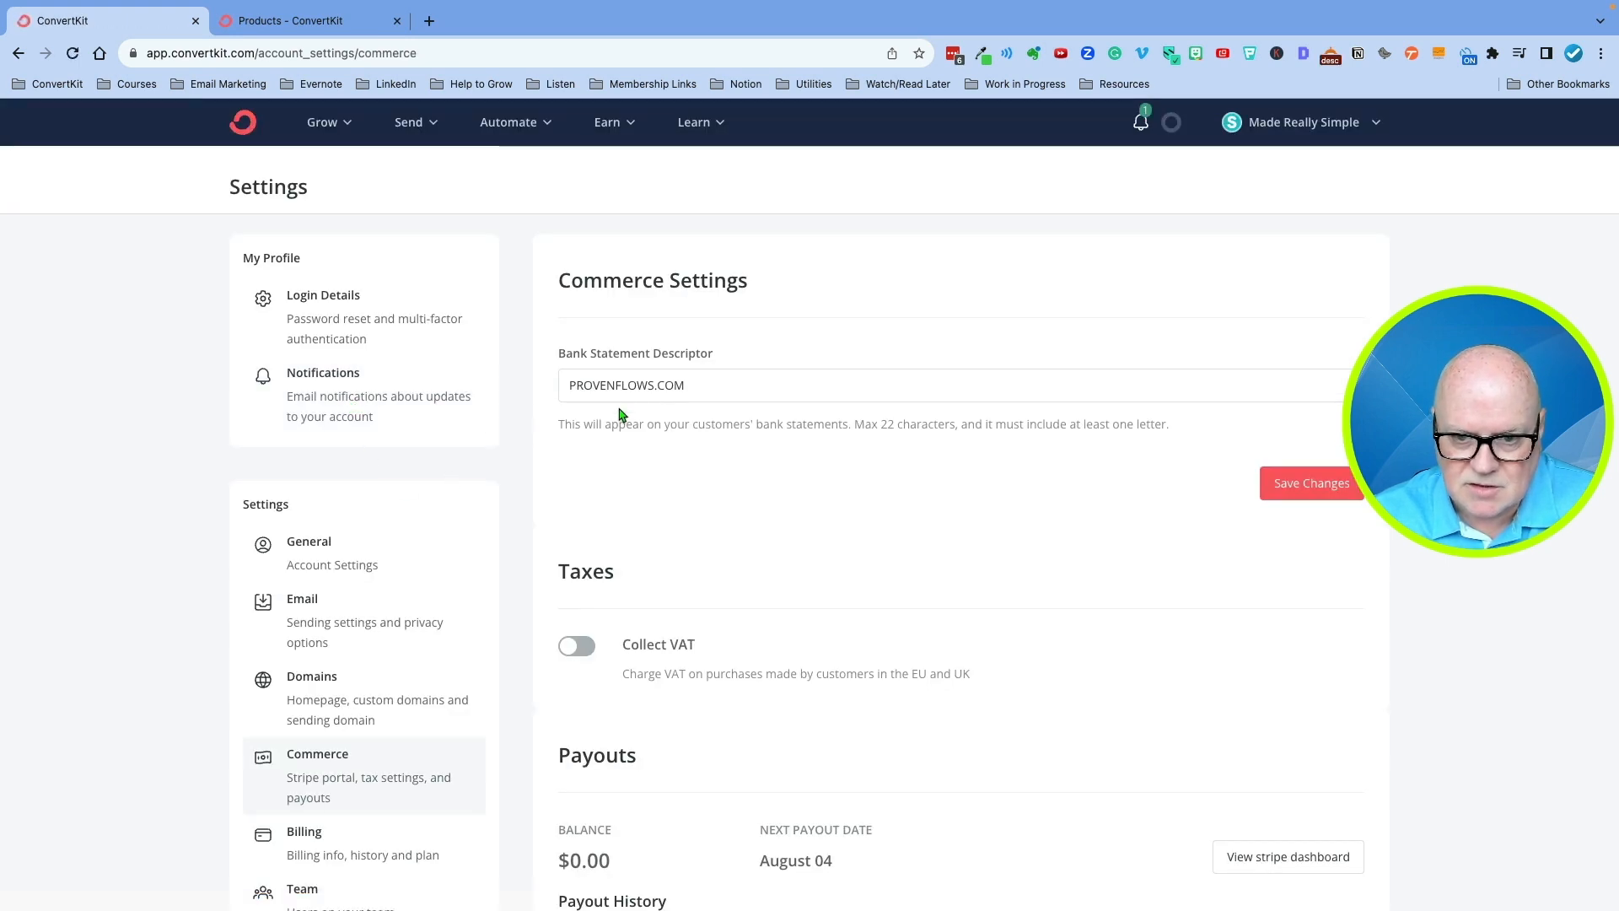
{"action": "scroll", "coordinate": [624, 469], "scroll_direction": "down", "scroll_amount": 3}
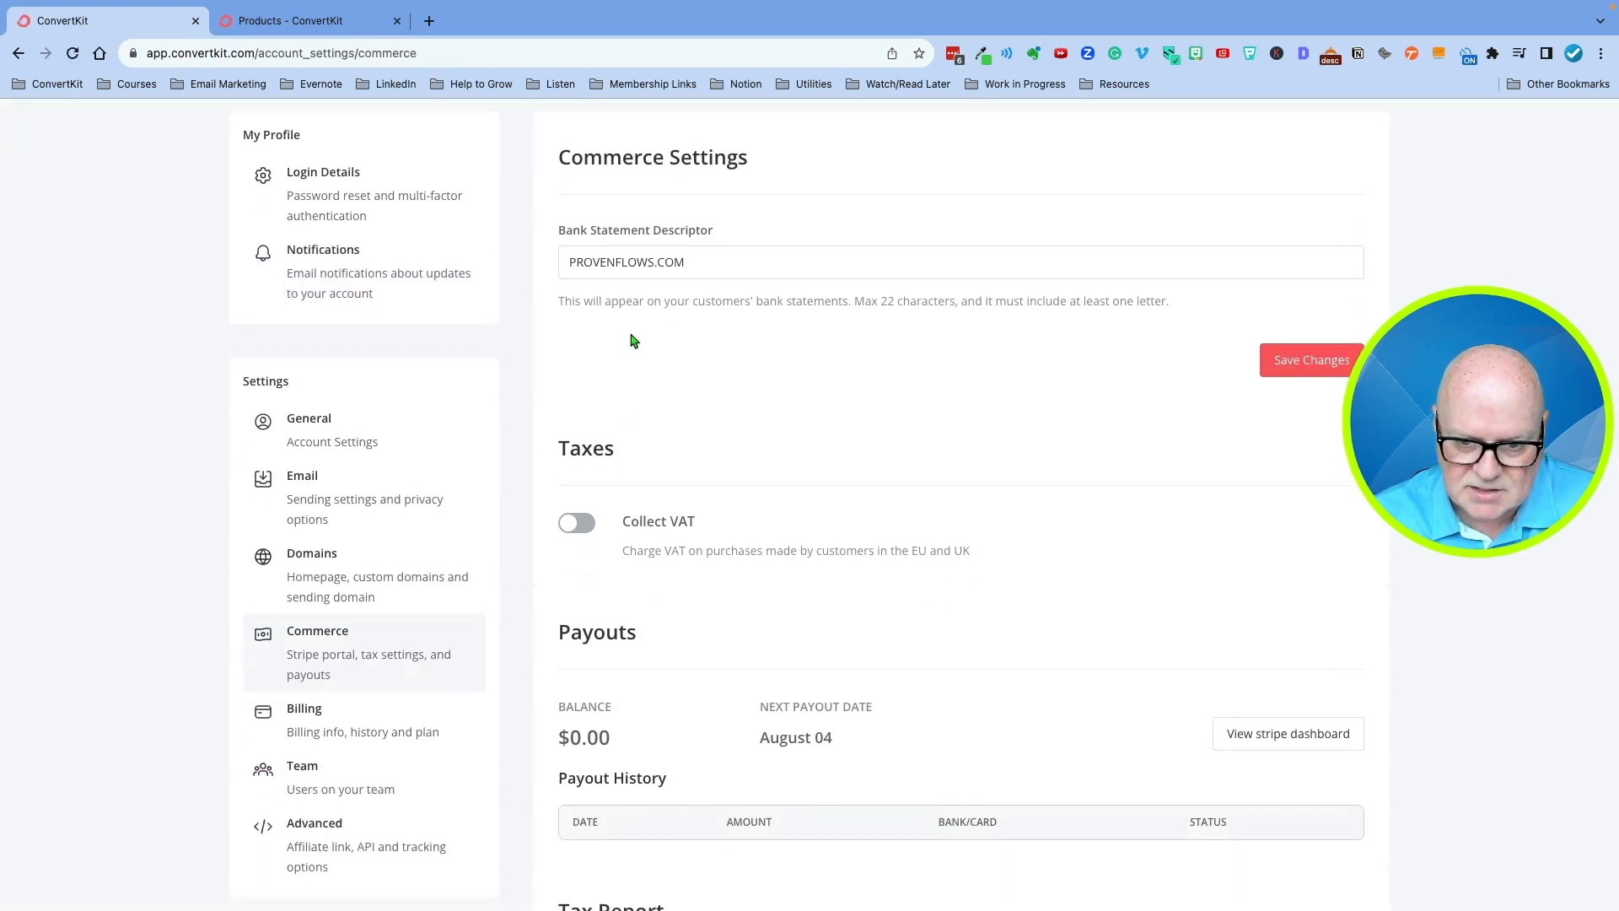
{"action": "scroll", "coordinate": [638, 535], "scroll_direction": "down", "scroll_amount": 6}
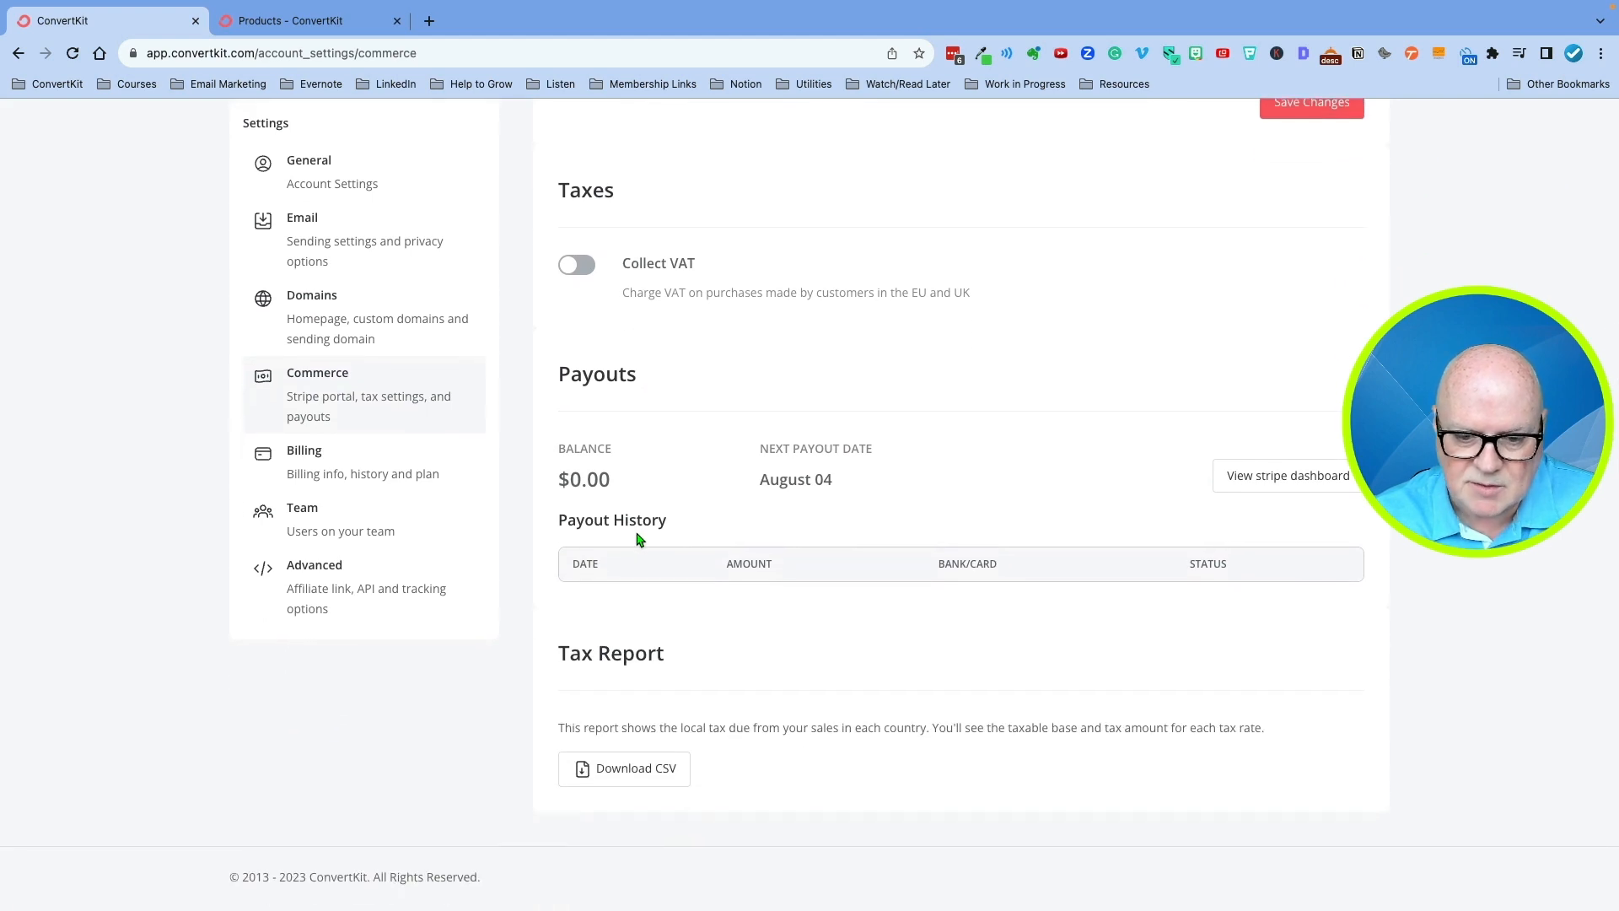
Open the billing settings and then the team settings to review the account's users.
{"action": "left_click", "coordinate": [371, 464]}
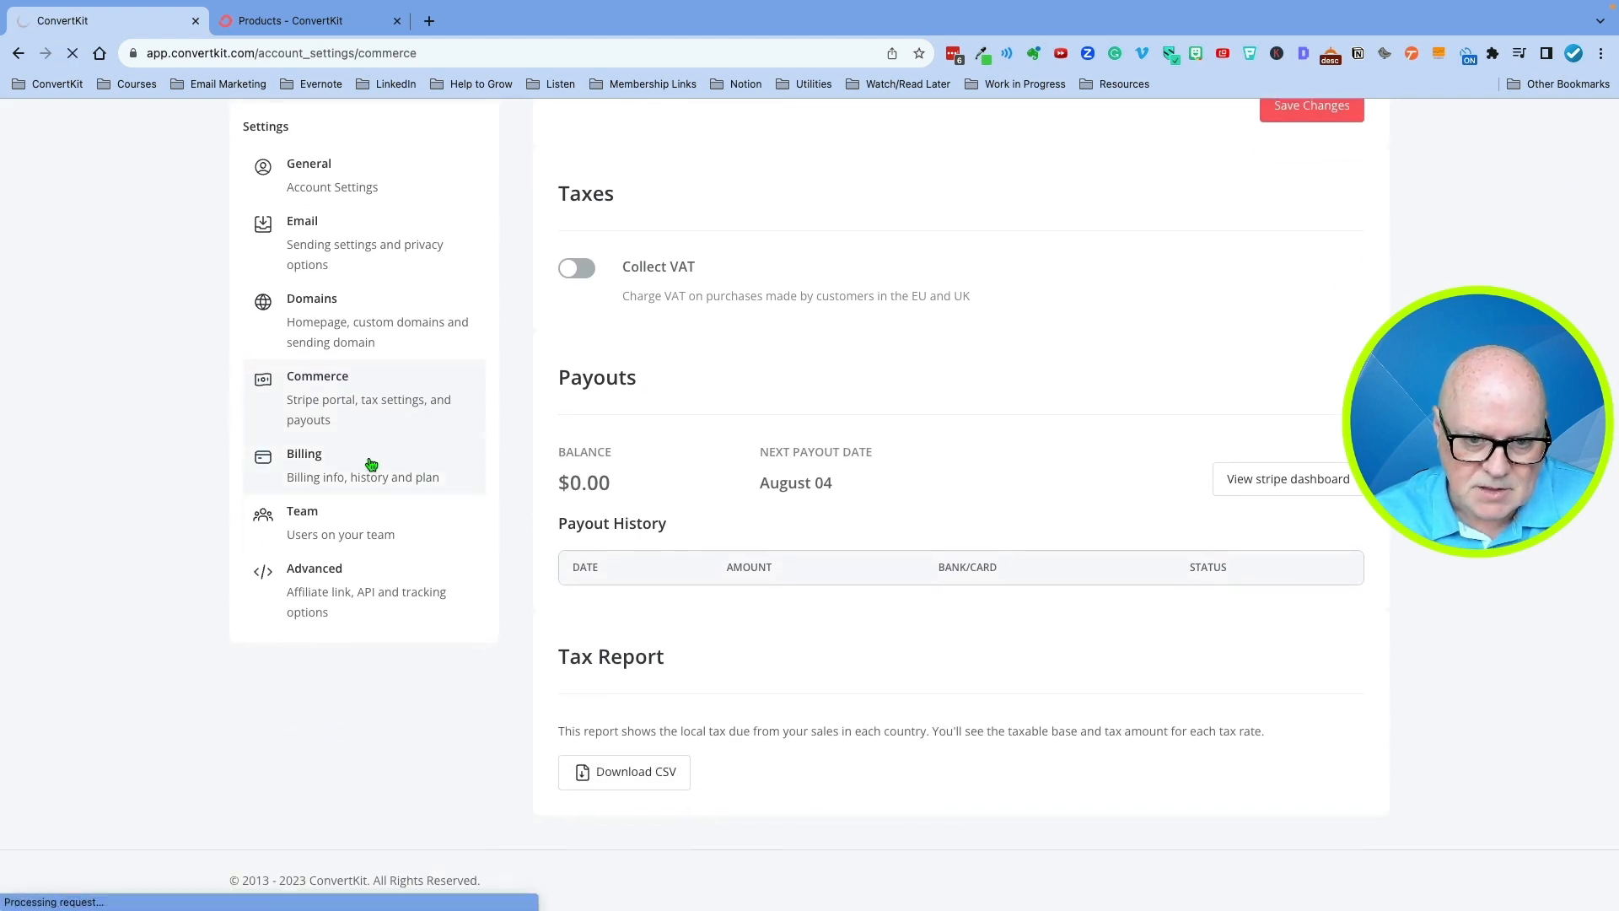
{"action": "scroll", "coordinate": [367, 565], "scroll_direction": "down", "scroll_amount": 5}
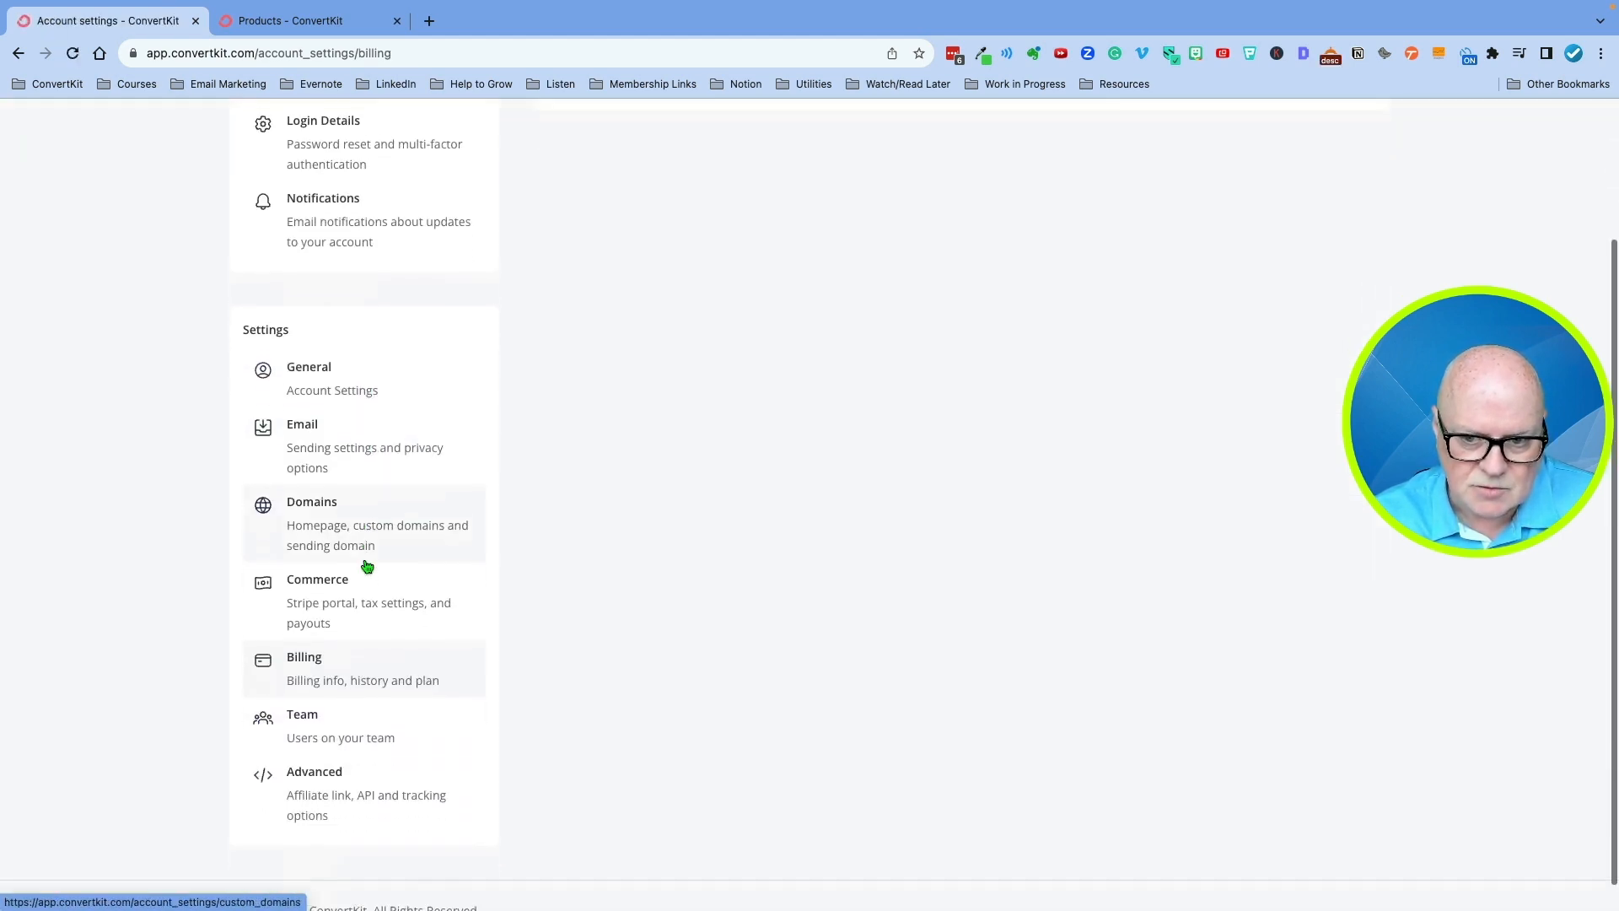
{"action": "scroll", "coordinate": [367, 566], "scroll_direction": "down", "scroll_amount": 10}
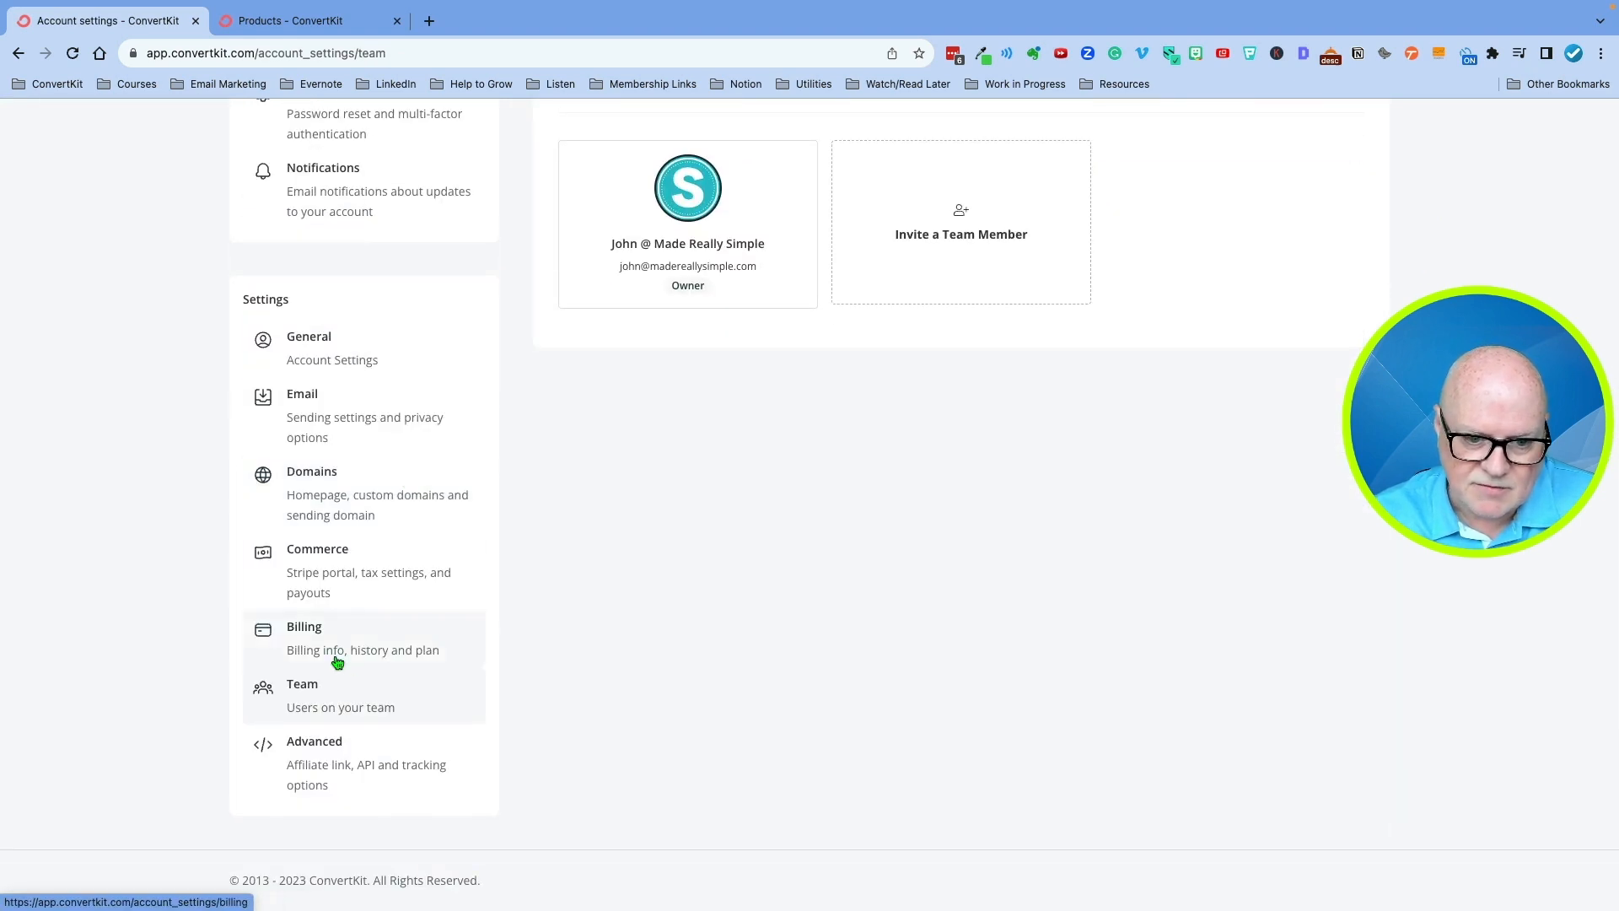
Open the advanced settings to review the affiliate, API and tracking options, and view the account menu.
{"action": "left_click", "coordinate": [386, 767]}
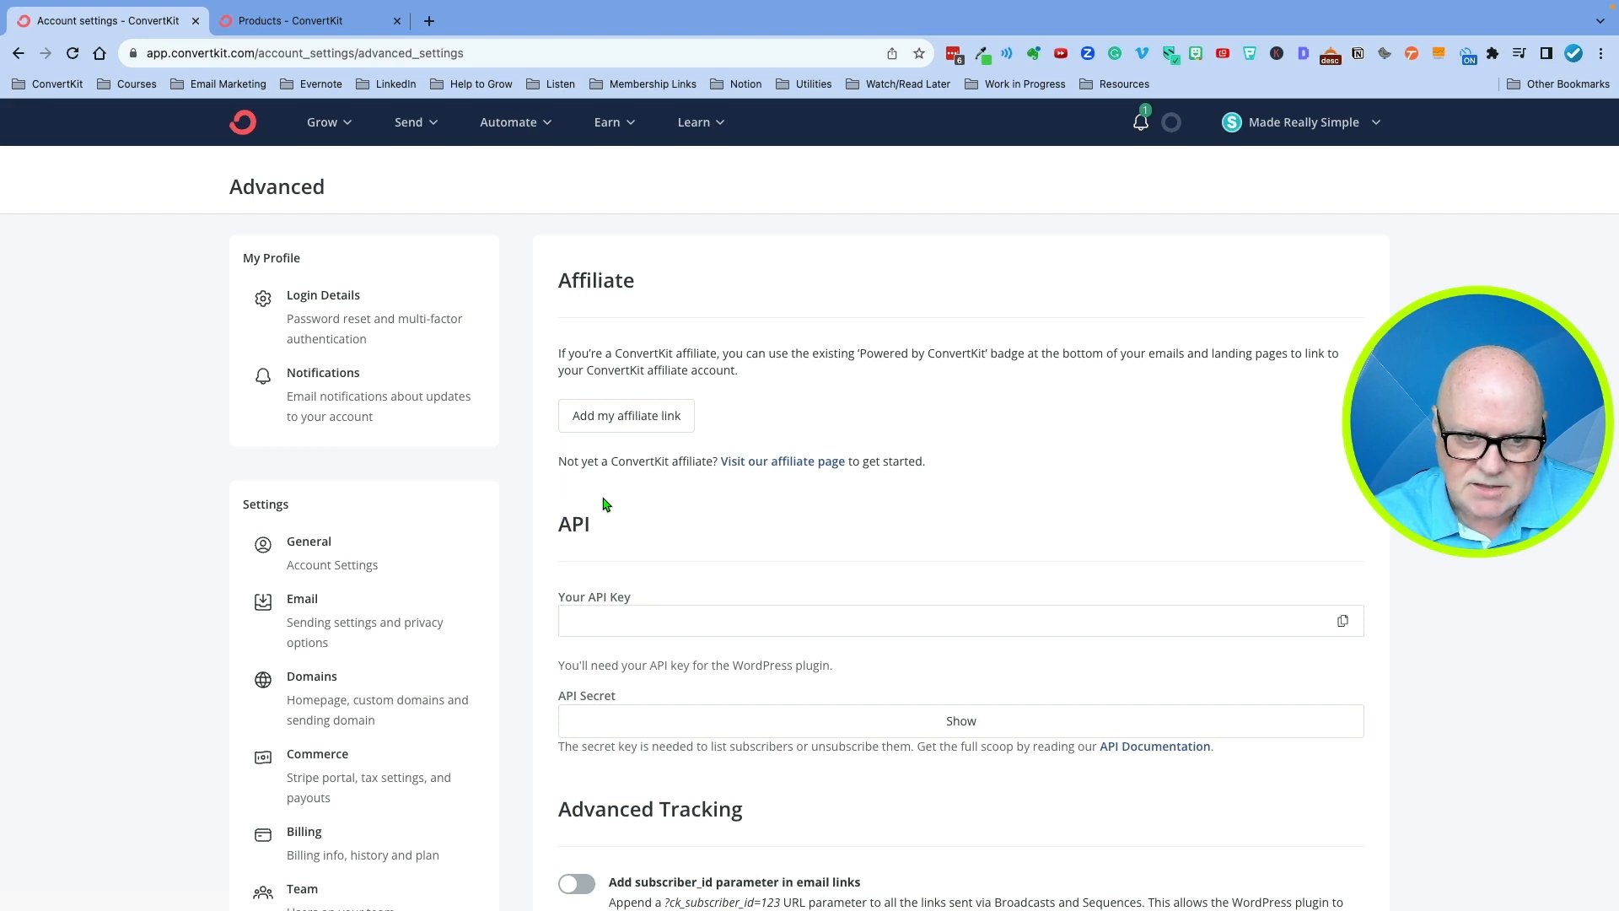
{"action": "left_click", "coordinate": [1288, 132]}
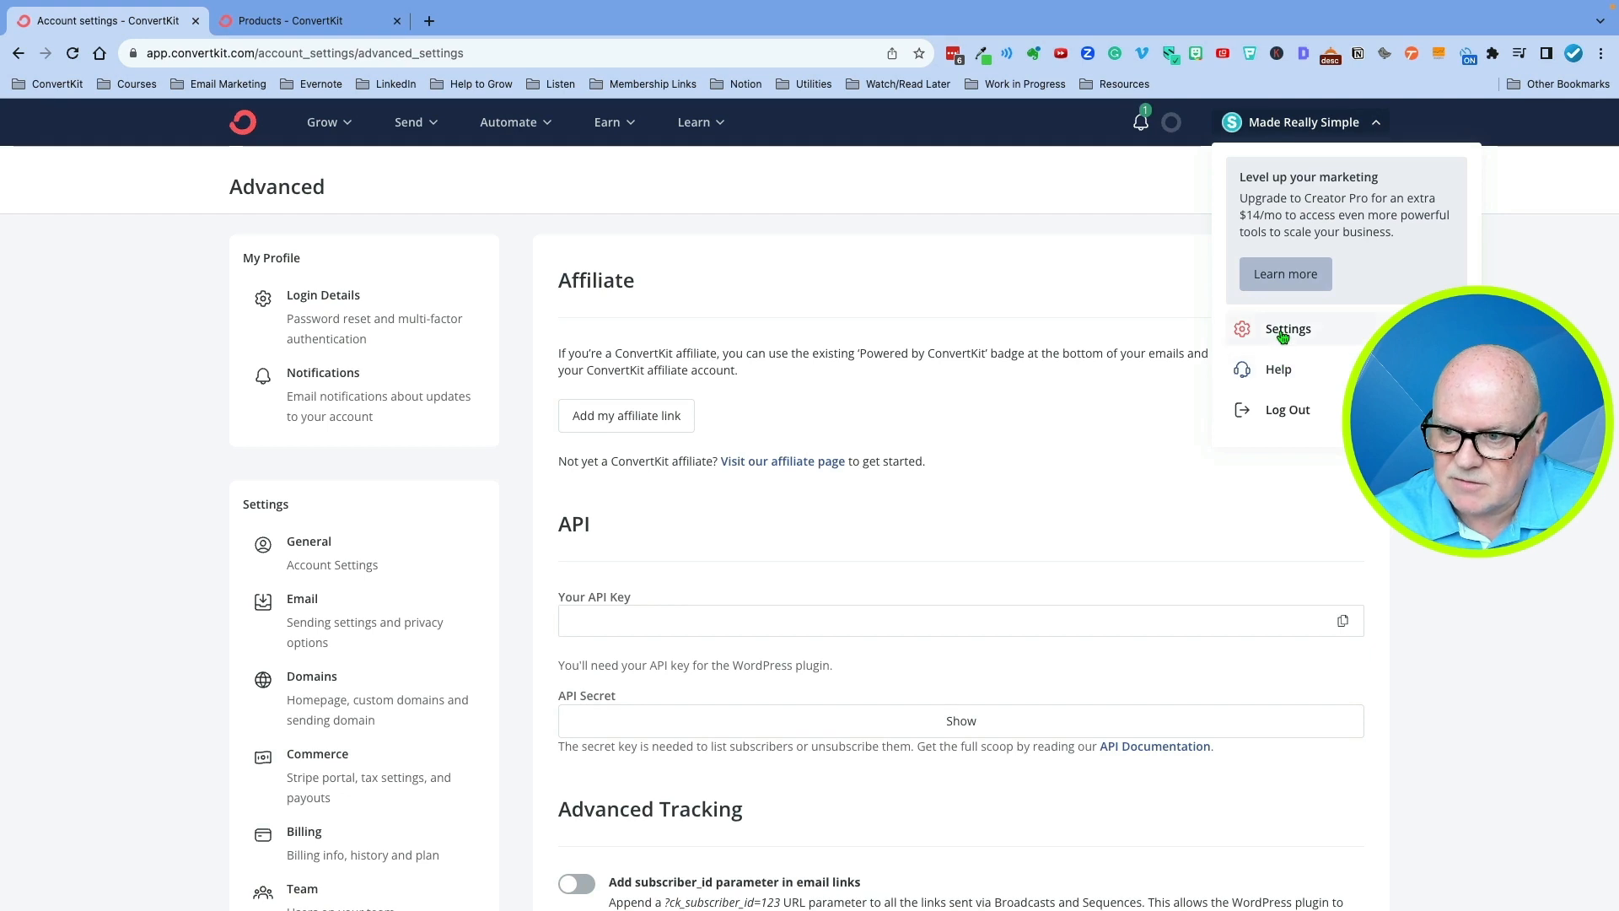
{"action": "scroll", "coordinate": [1281, 337], "scroll_direction": "down", "scroll_amount": 1}
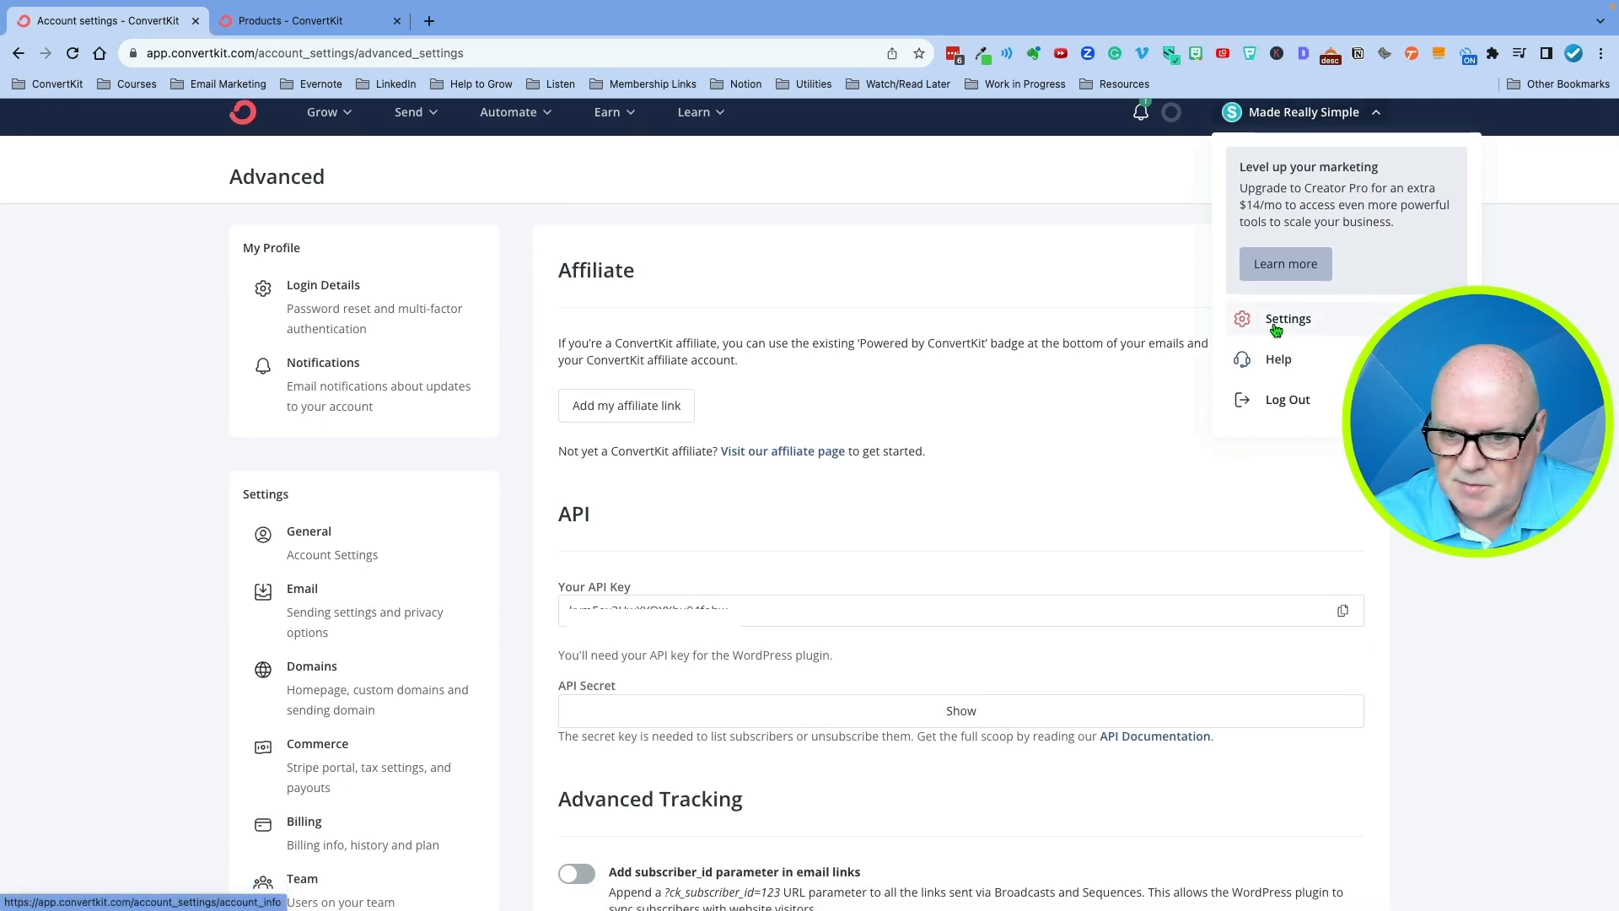
{"action": "scroll", "coordinate": [1276, 330], "scroll_direction": "up", "scroll_amount": 1}
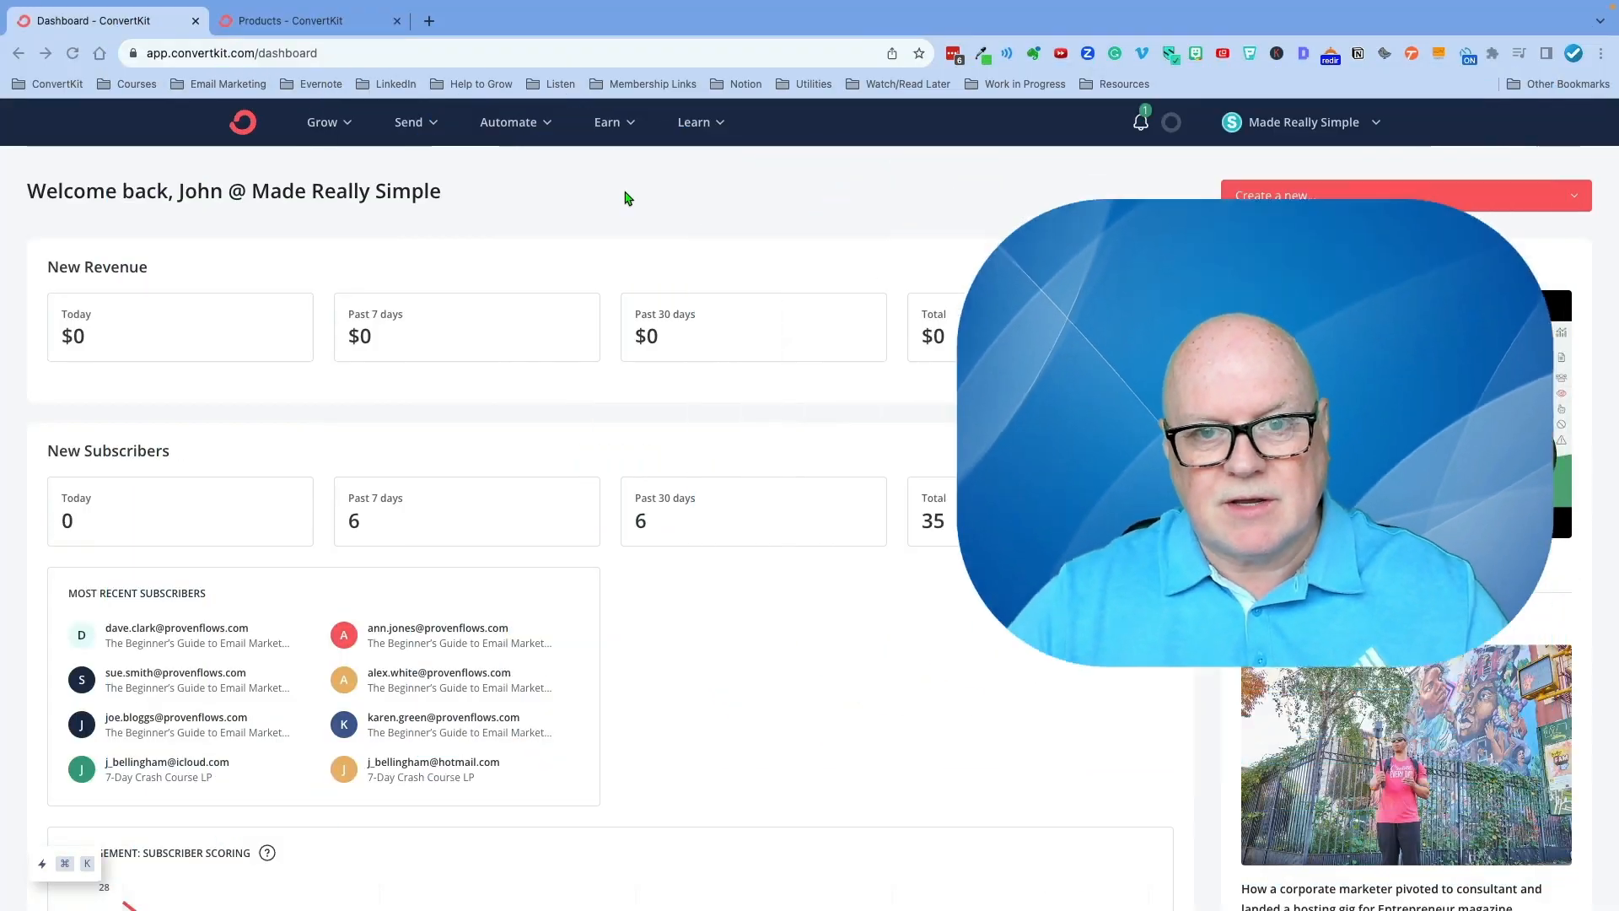
Start a new tip jar and name it with the owner's first name in possessive form followed by "Tip Jar".
{"action": "left_click", "coordinate": [613, 126]}
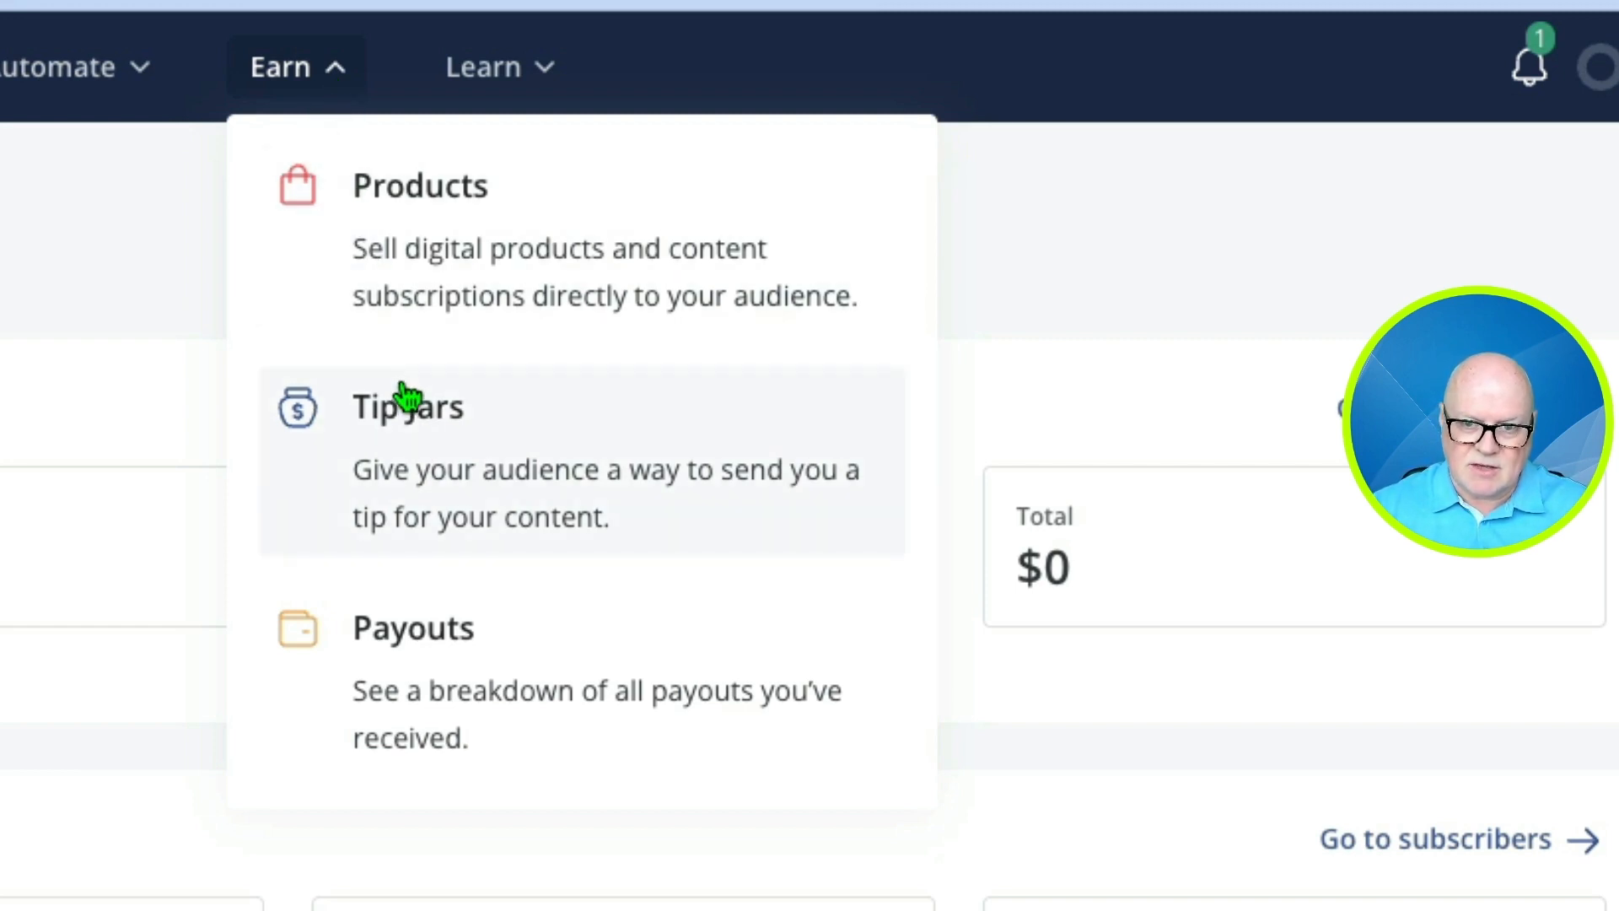
{"action": "left_click", "coordinate": [430, 435]}
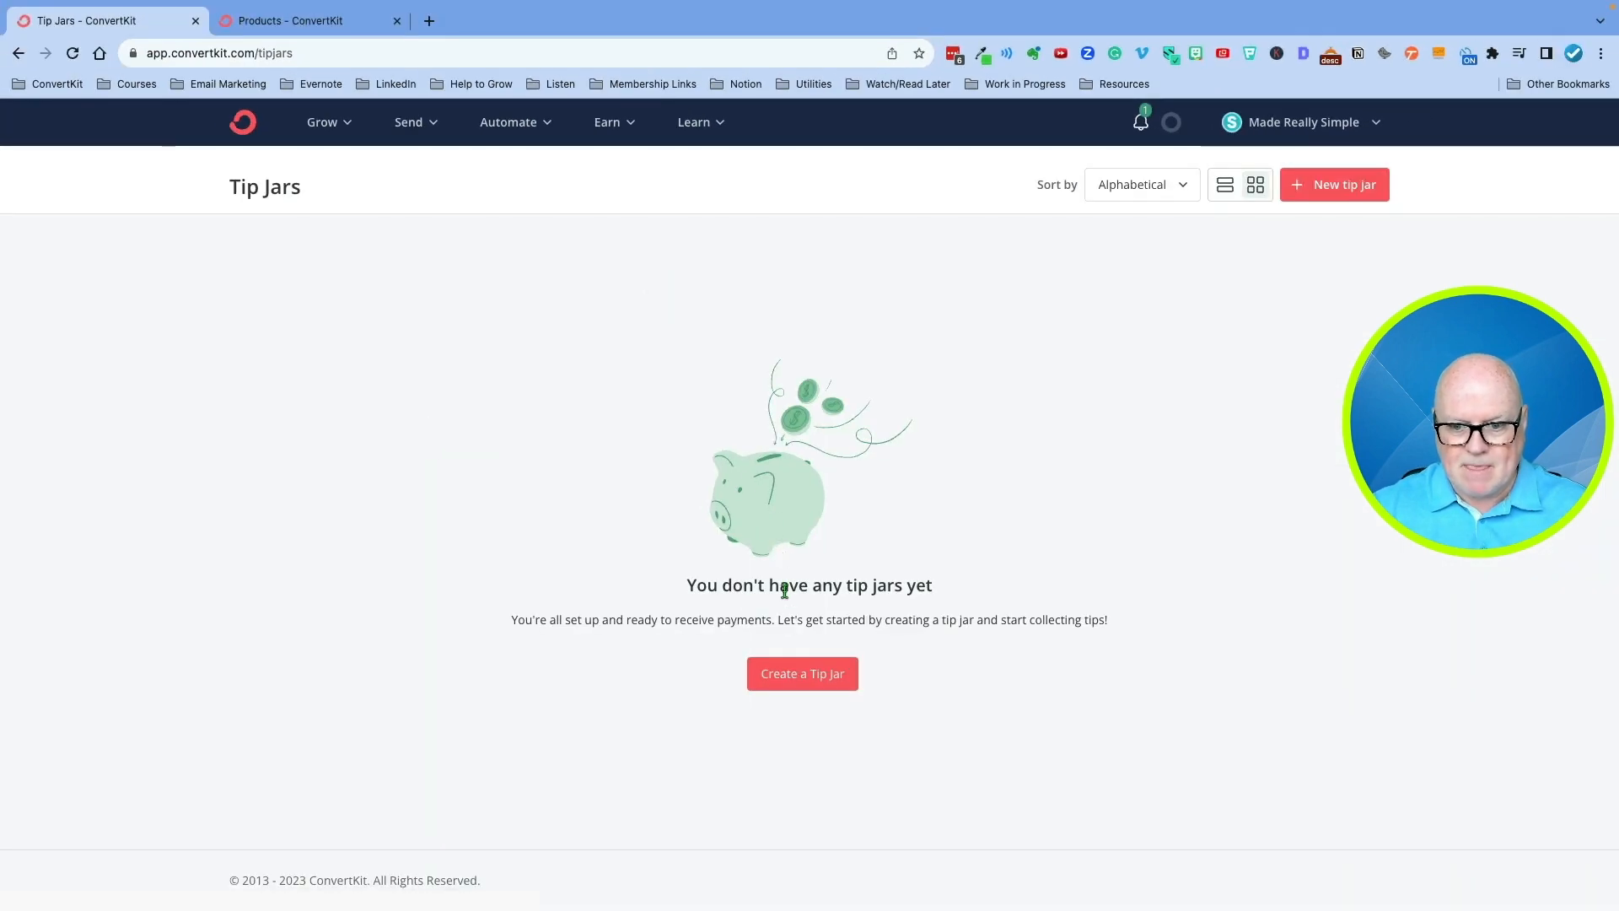
{"action": "left_click", "coordinate": [810, 674]}
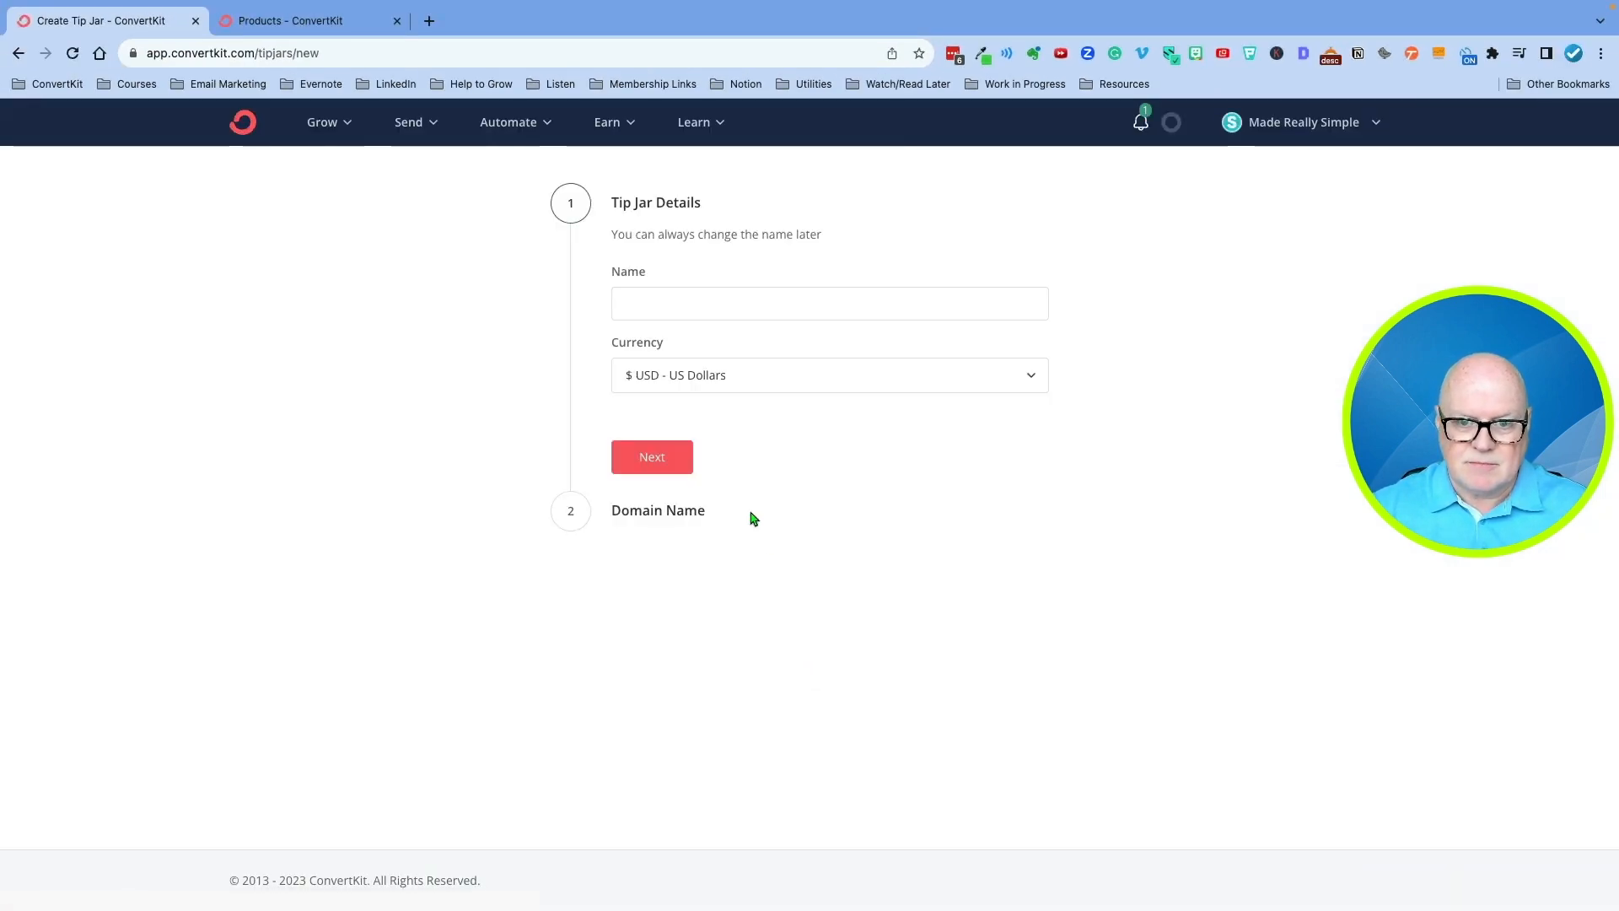
{"action": "left_click", "coordinate": [639, 298]}
{"action": "type", "text": "J"}
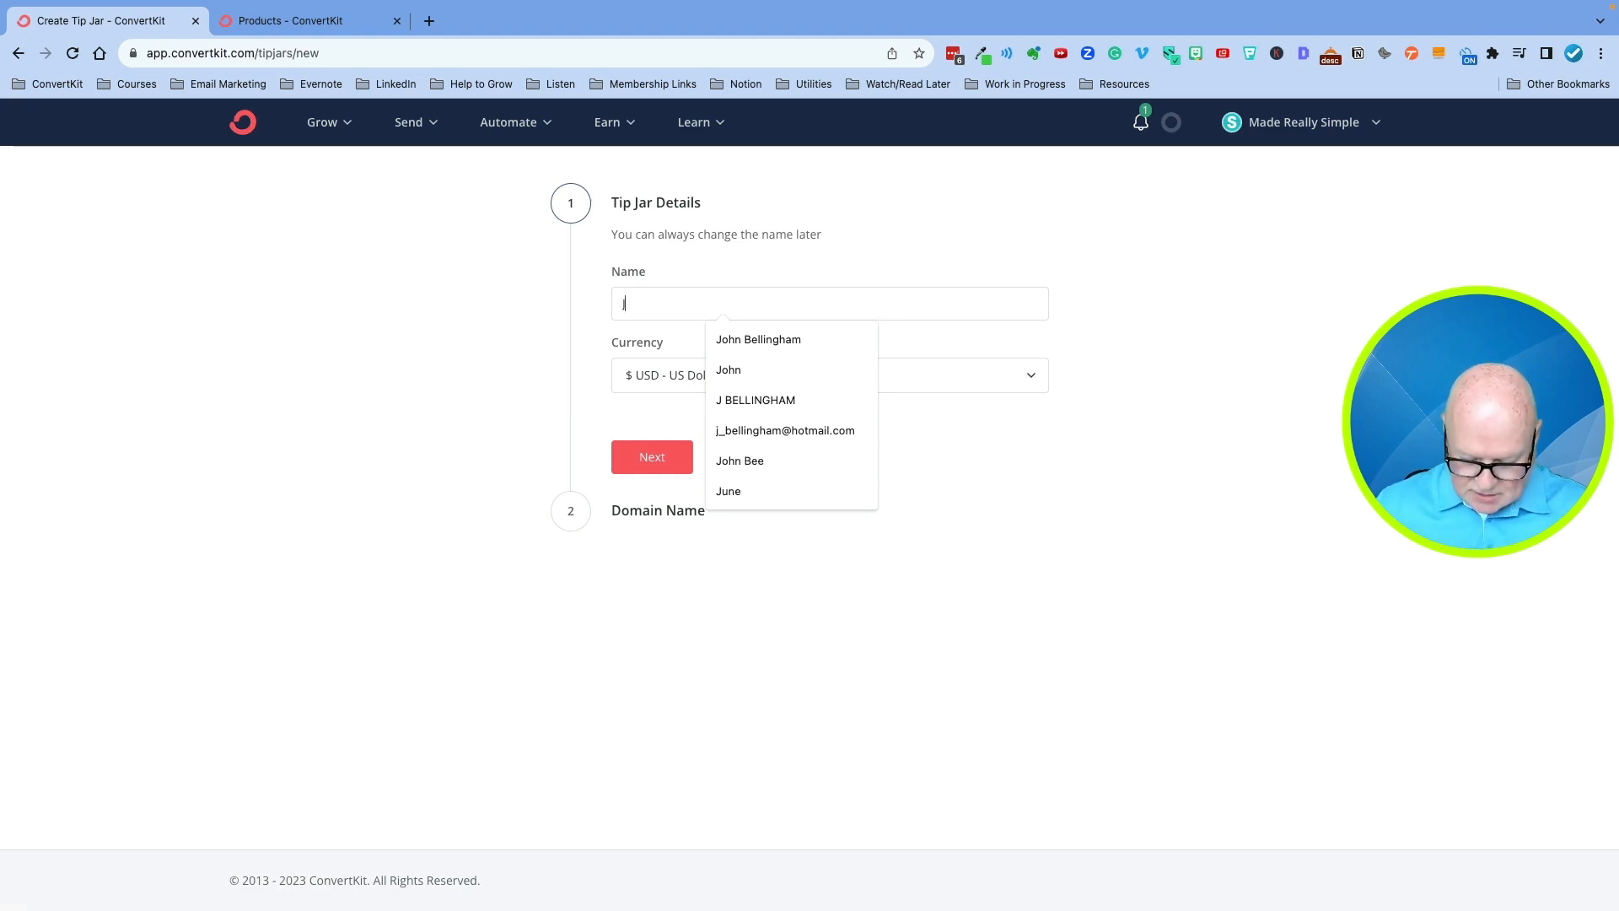
{"action": "type", "text": "ohn'"}
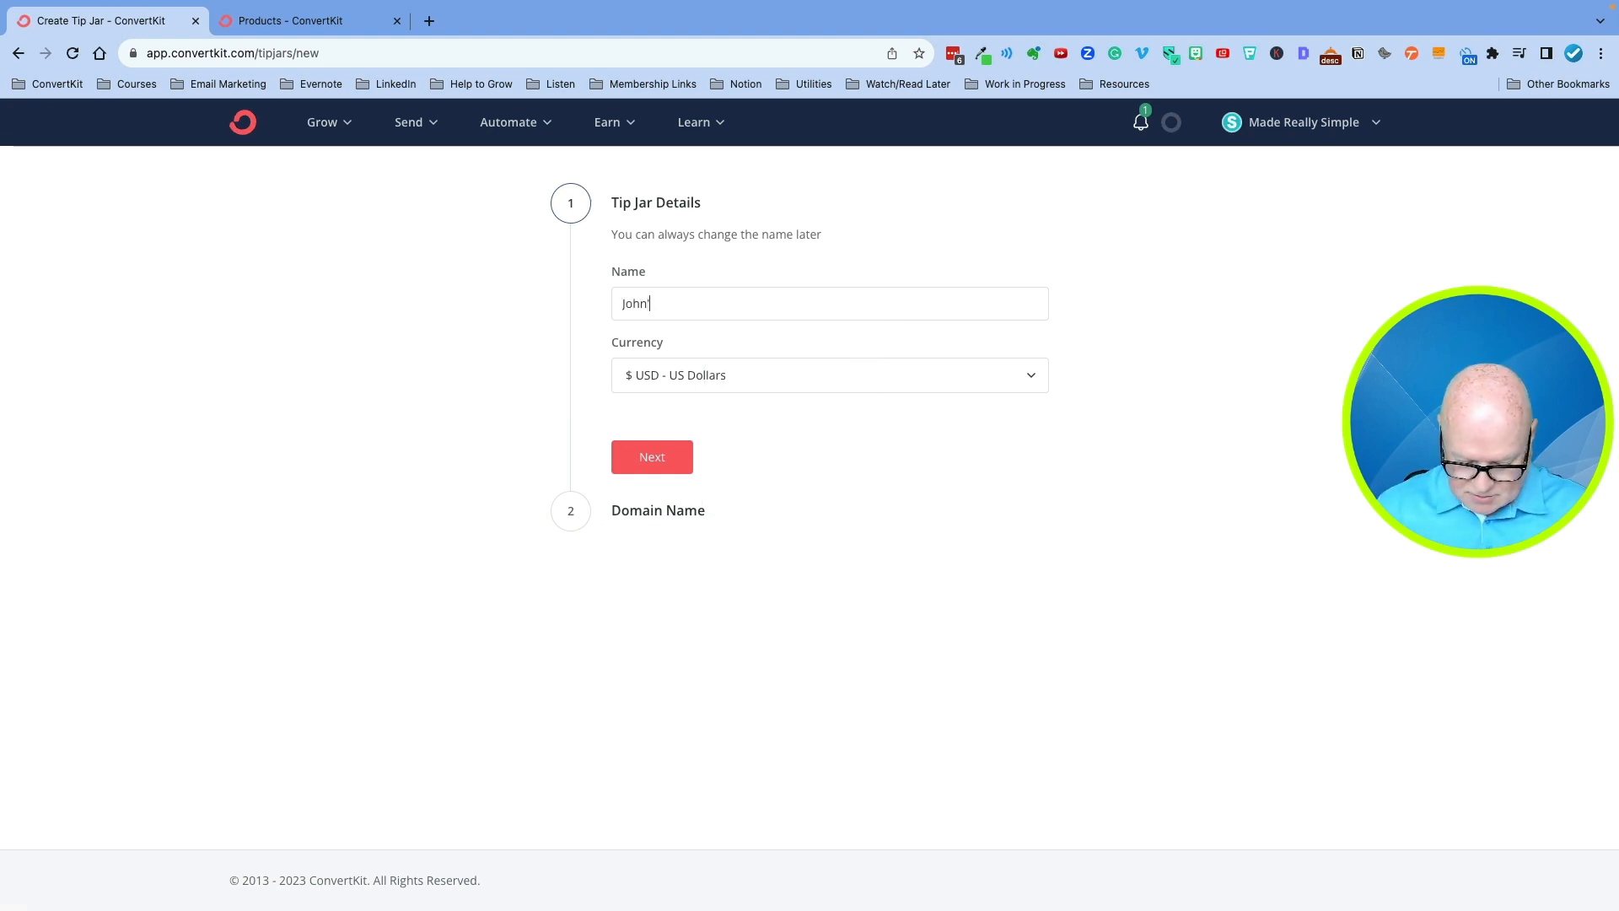
{"action": "type", "text": "s Tip "}
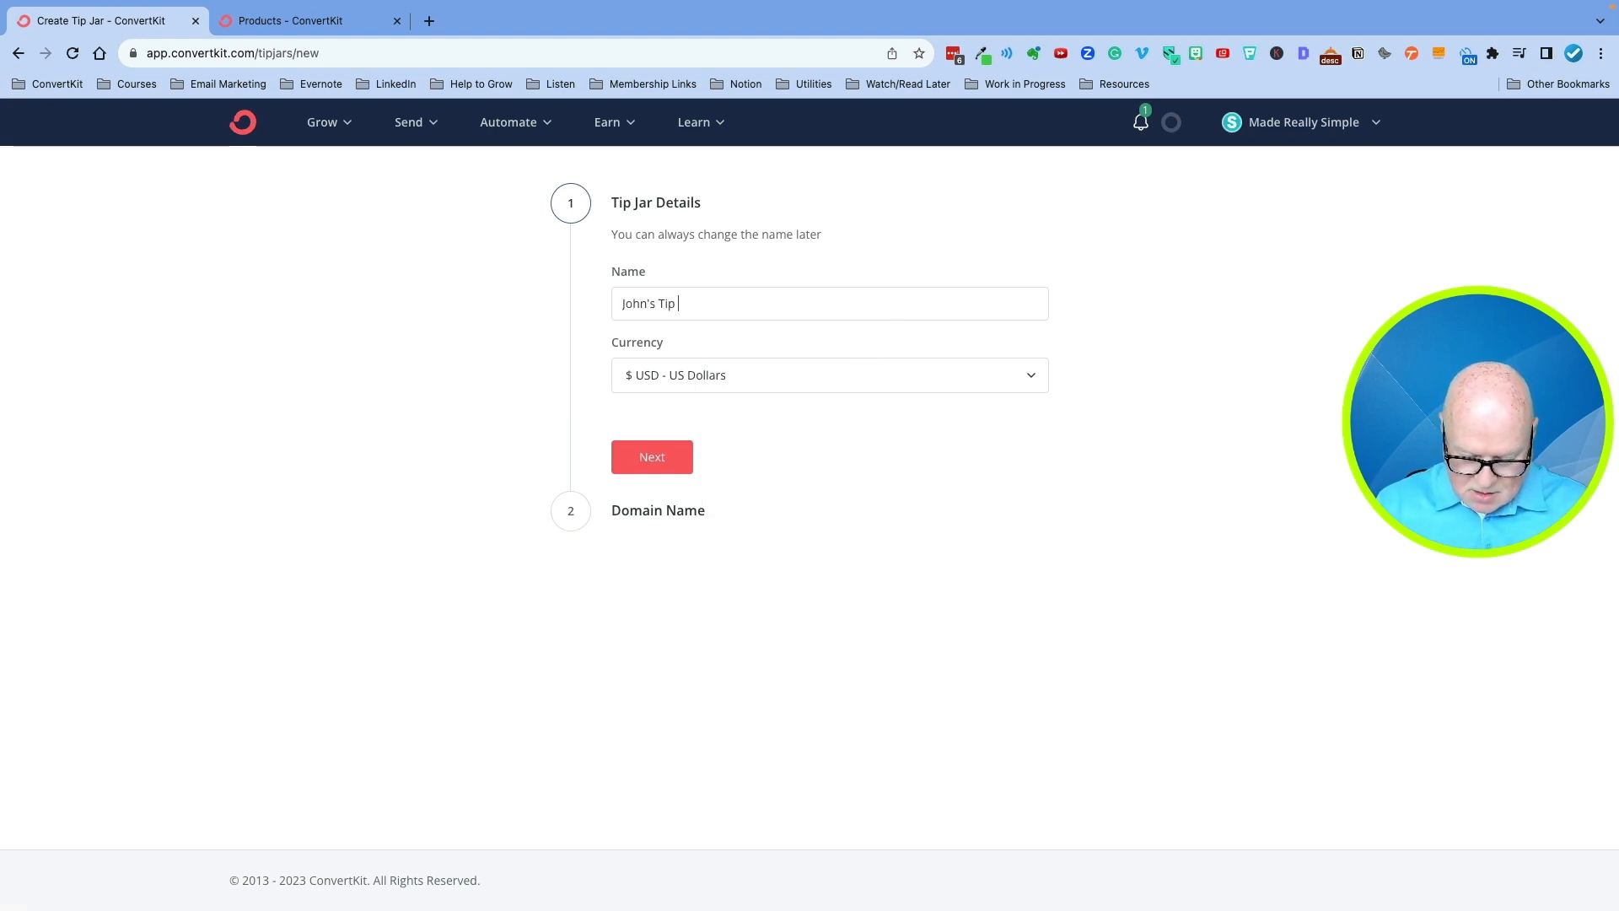
{"action": "type", "text": "Jar"}
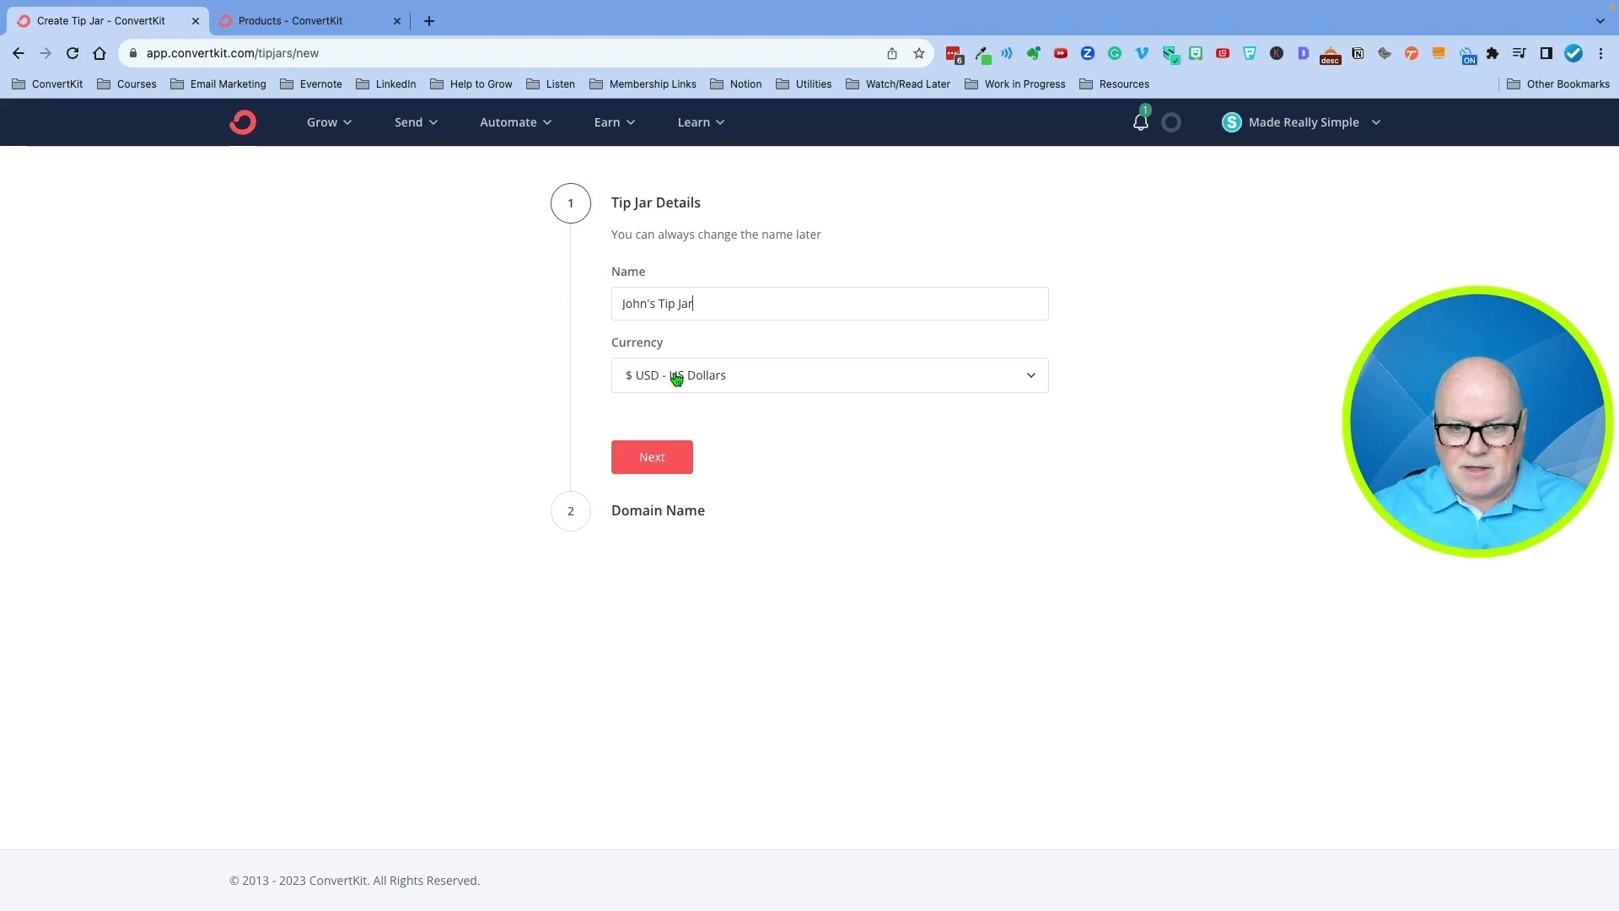
Set the tip jar's currency to British Pounds and create it with the suggested domain and page URL.
{"action": "left_click", "coordinate": [676, 379]}
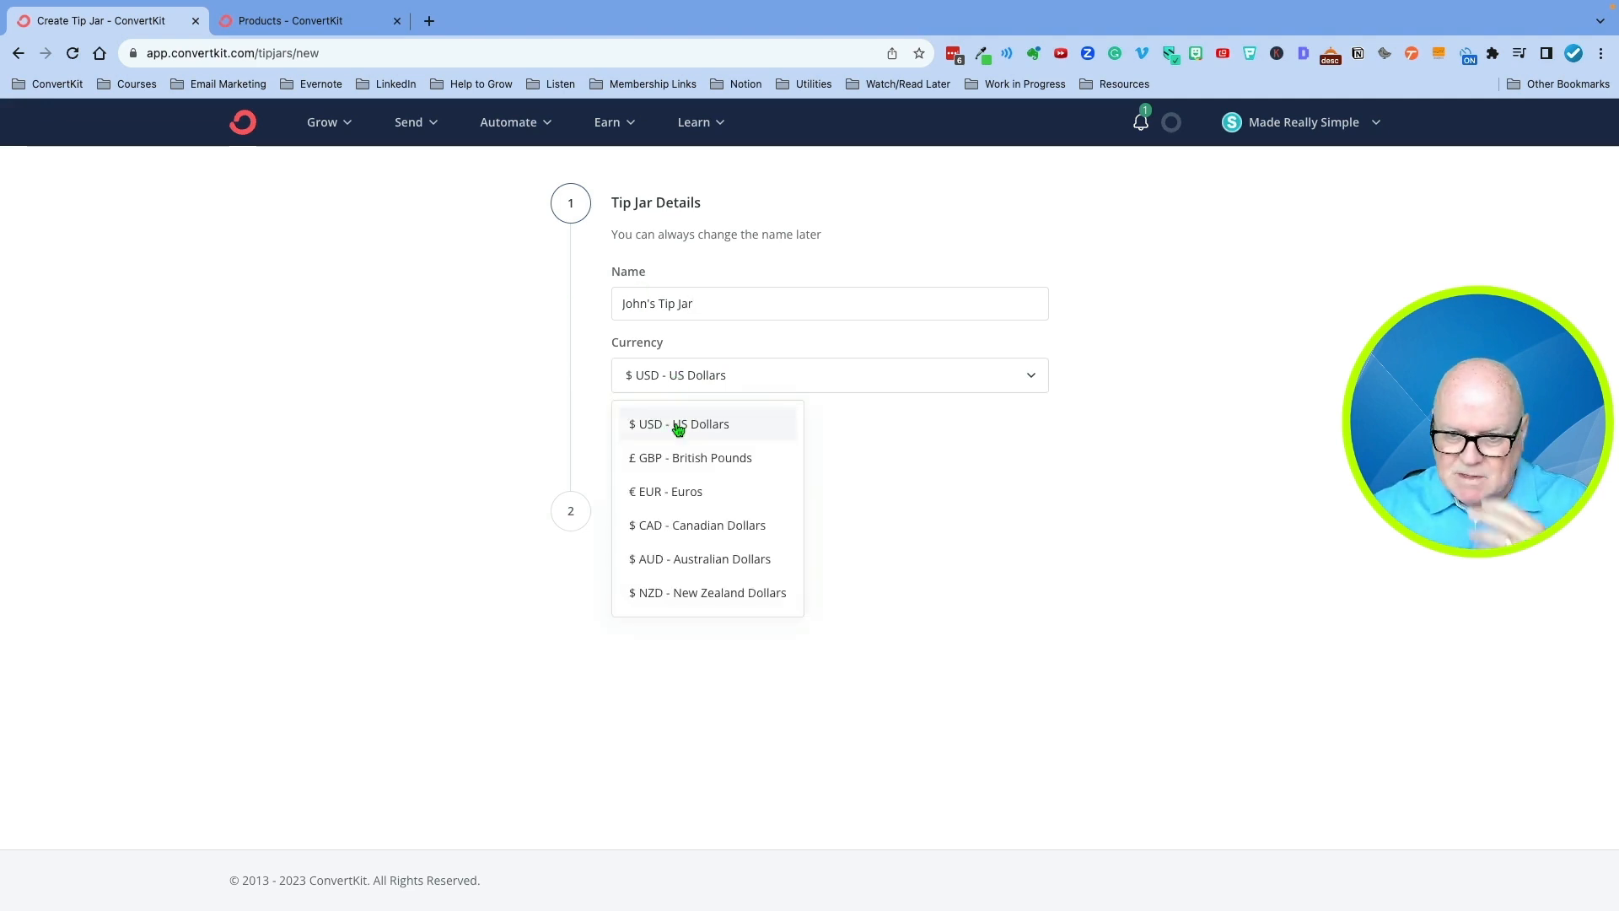
{"action": "left_click", "coordinate": [672, 456]}
{"action": "left_click", "coordinate": [670, 469]}
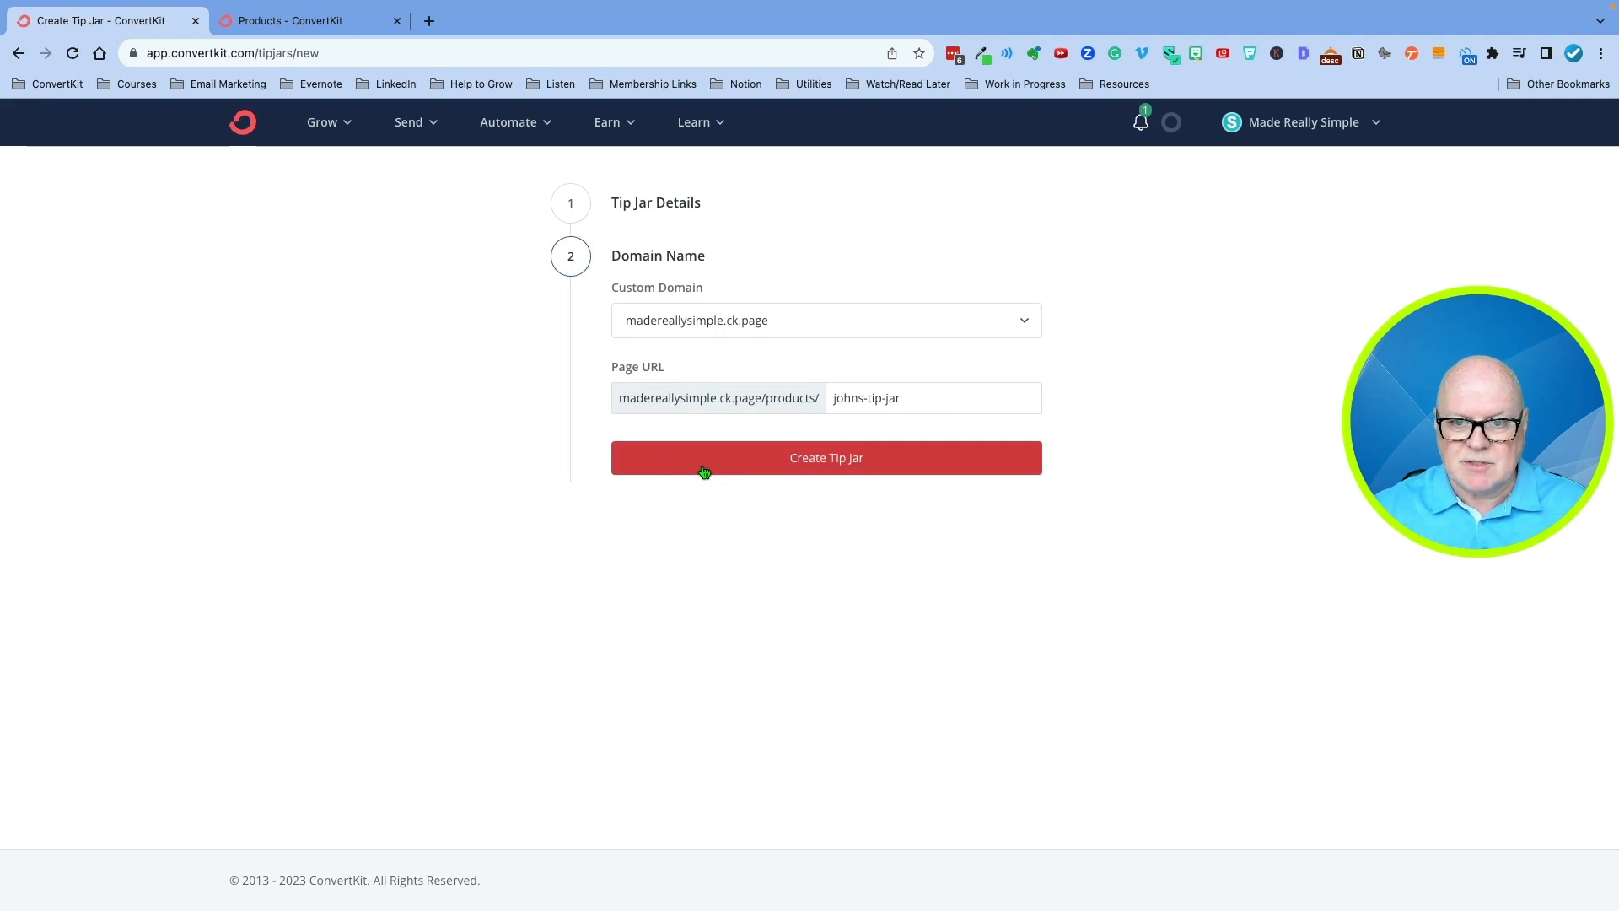
{"action": "left_click", "coordinate": [825, 466]}
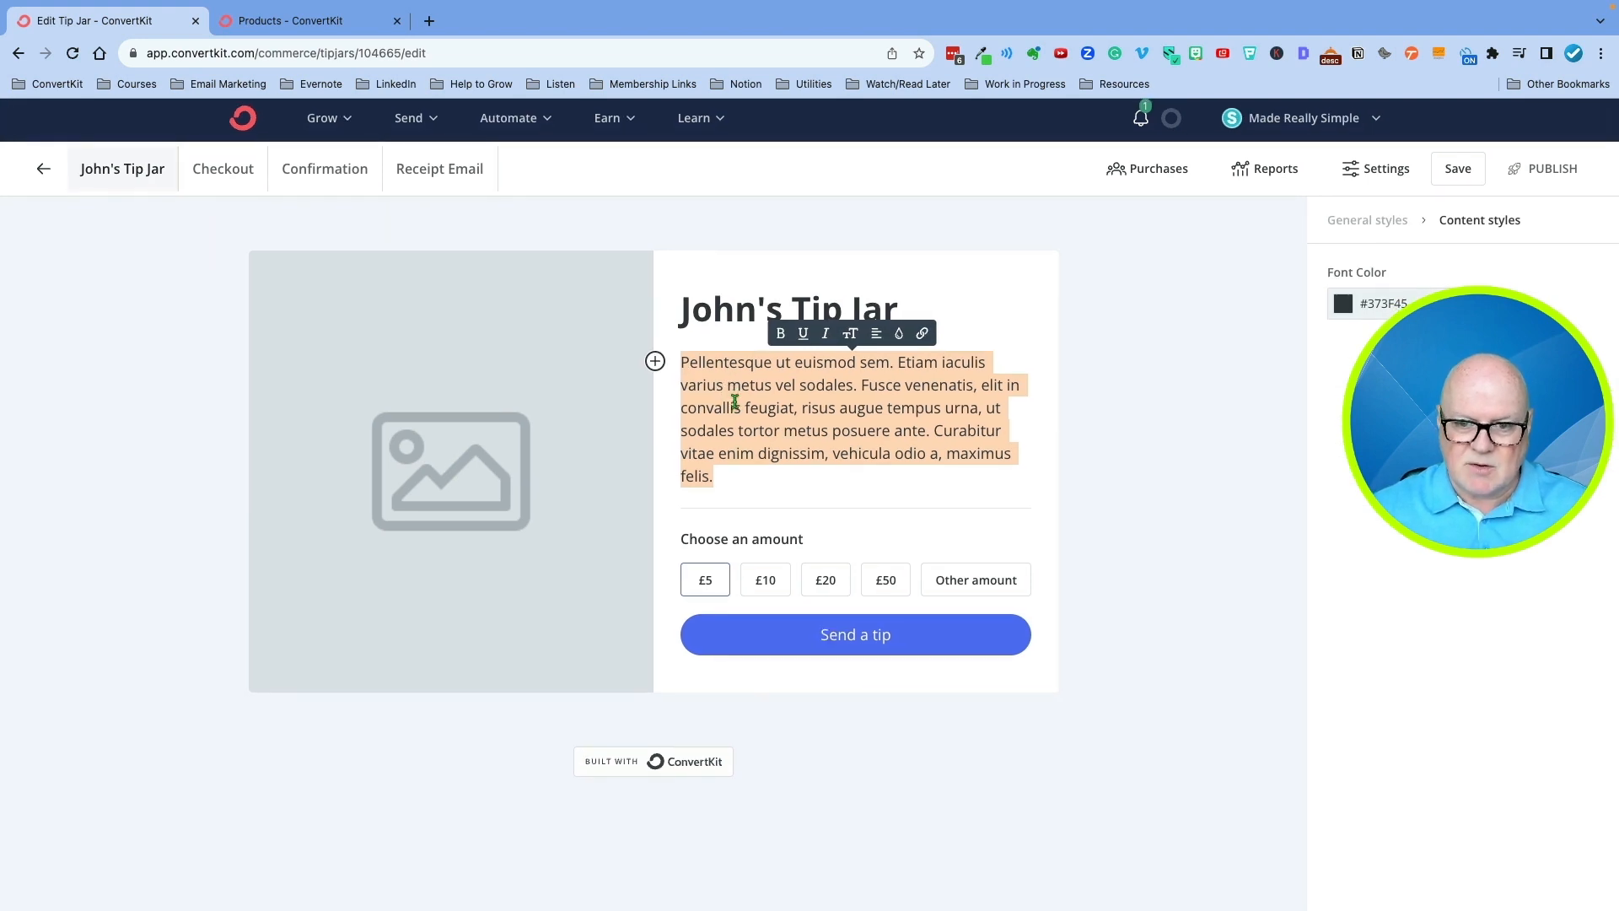
Choose to replace the tip jar's placeholder image and browse Unsplash images for "jar".
{"action": "left_click", "coordinate": [480, 480]}
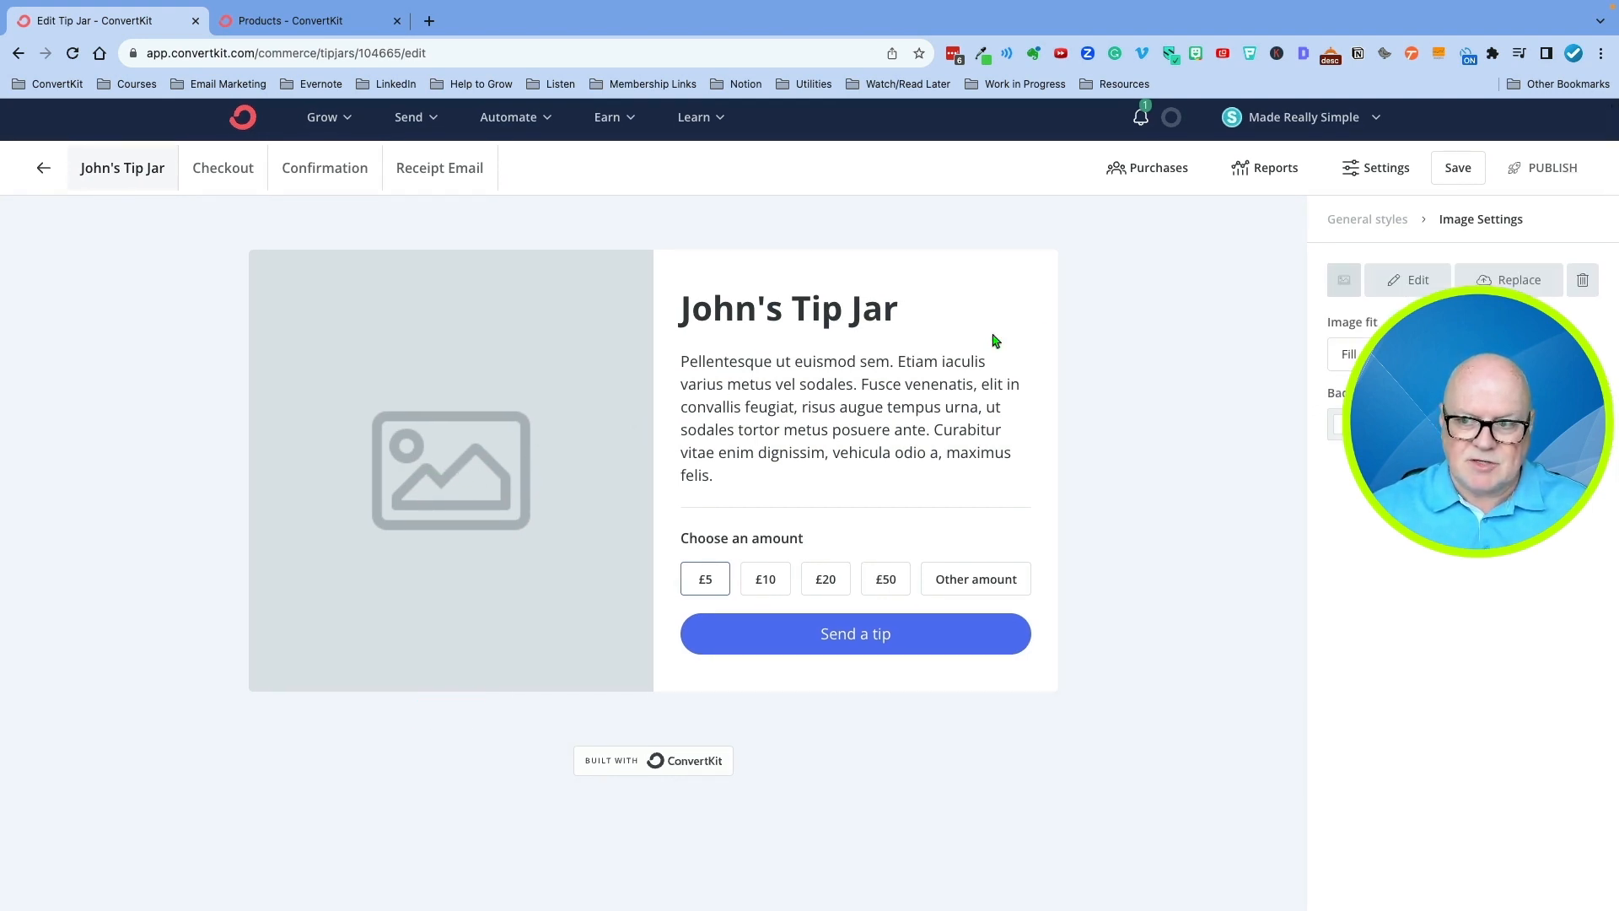
{"action": "left_click", "coordinate": [1509, 279]}
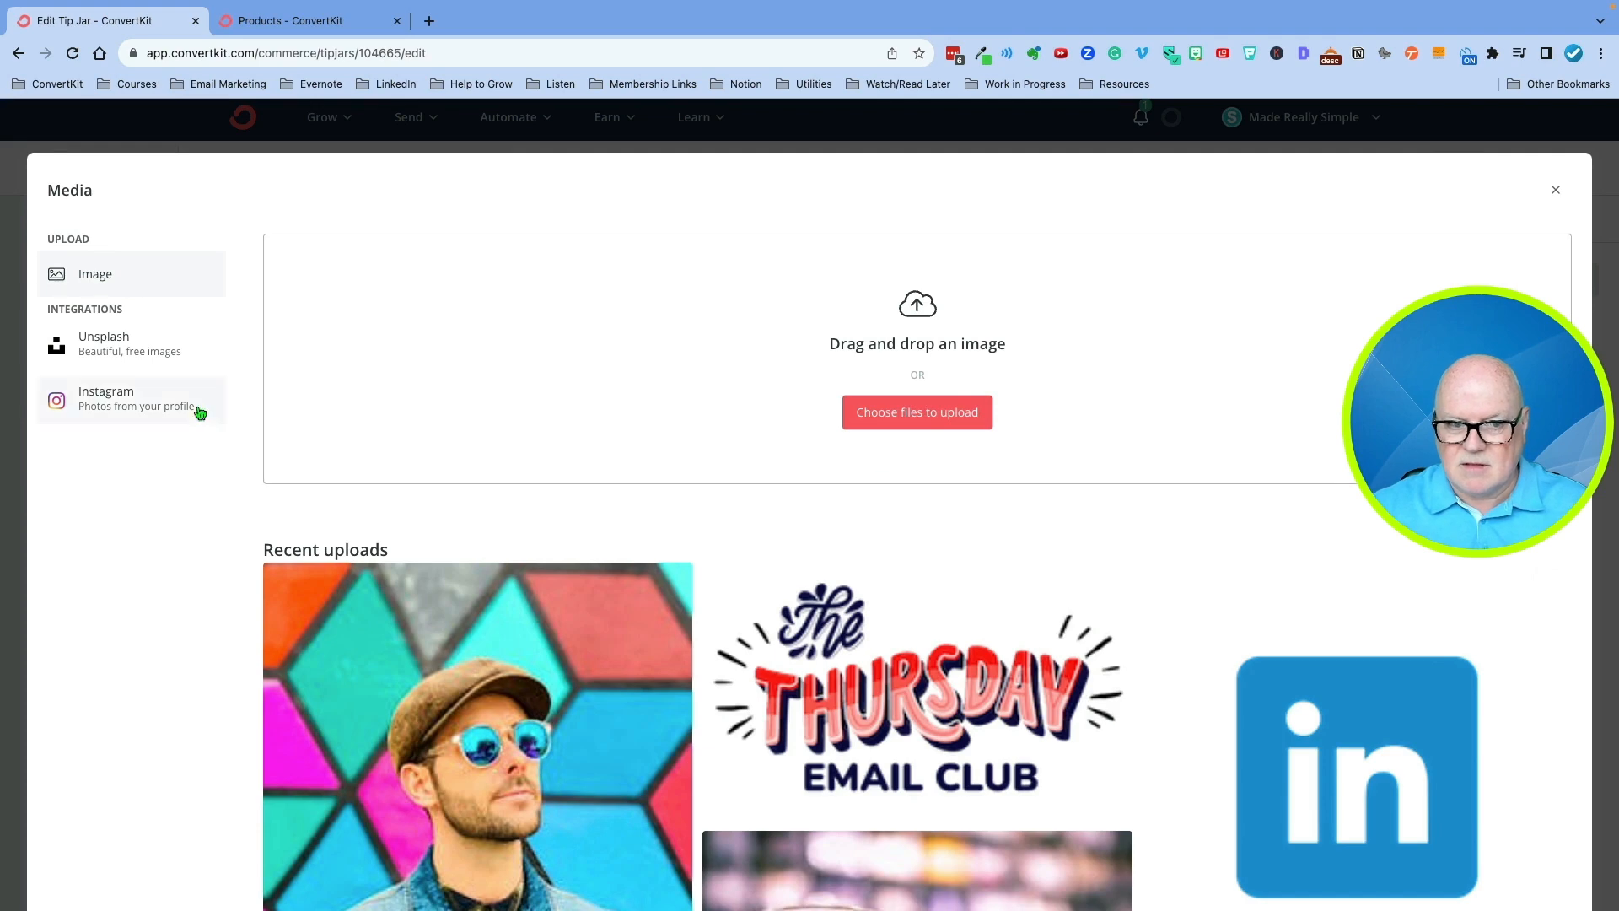
{"action": "left_click", "coordinate": [124, 354]}
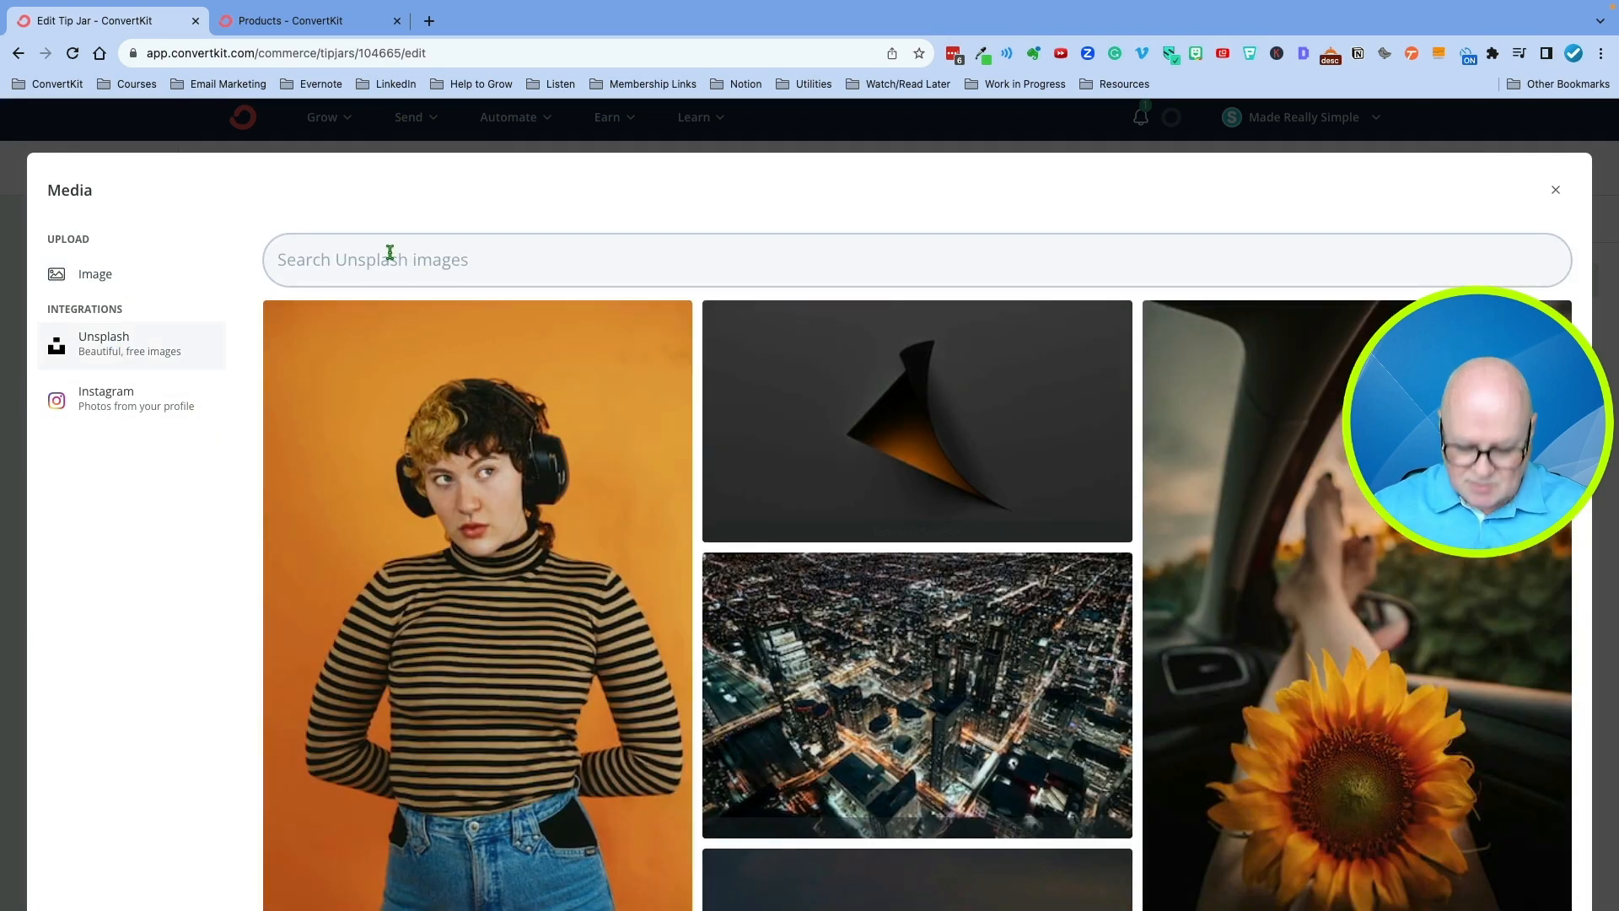
{"action": "left_click", "coordinate": [389, 253]}
{"action": "type", "text": "jar"}
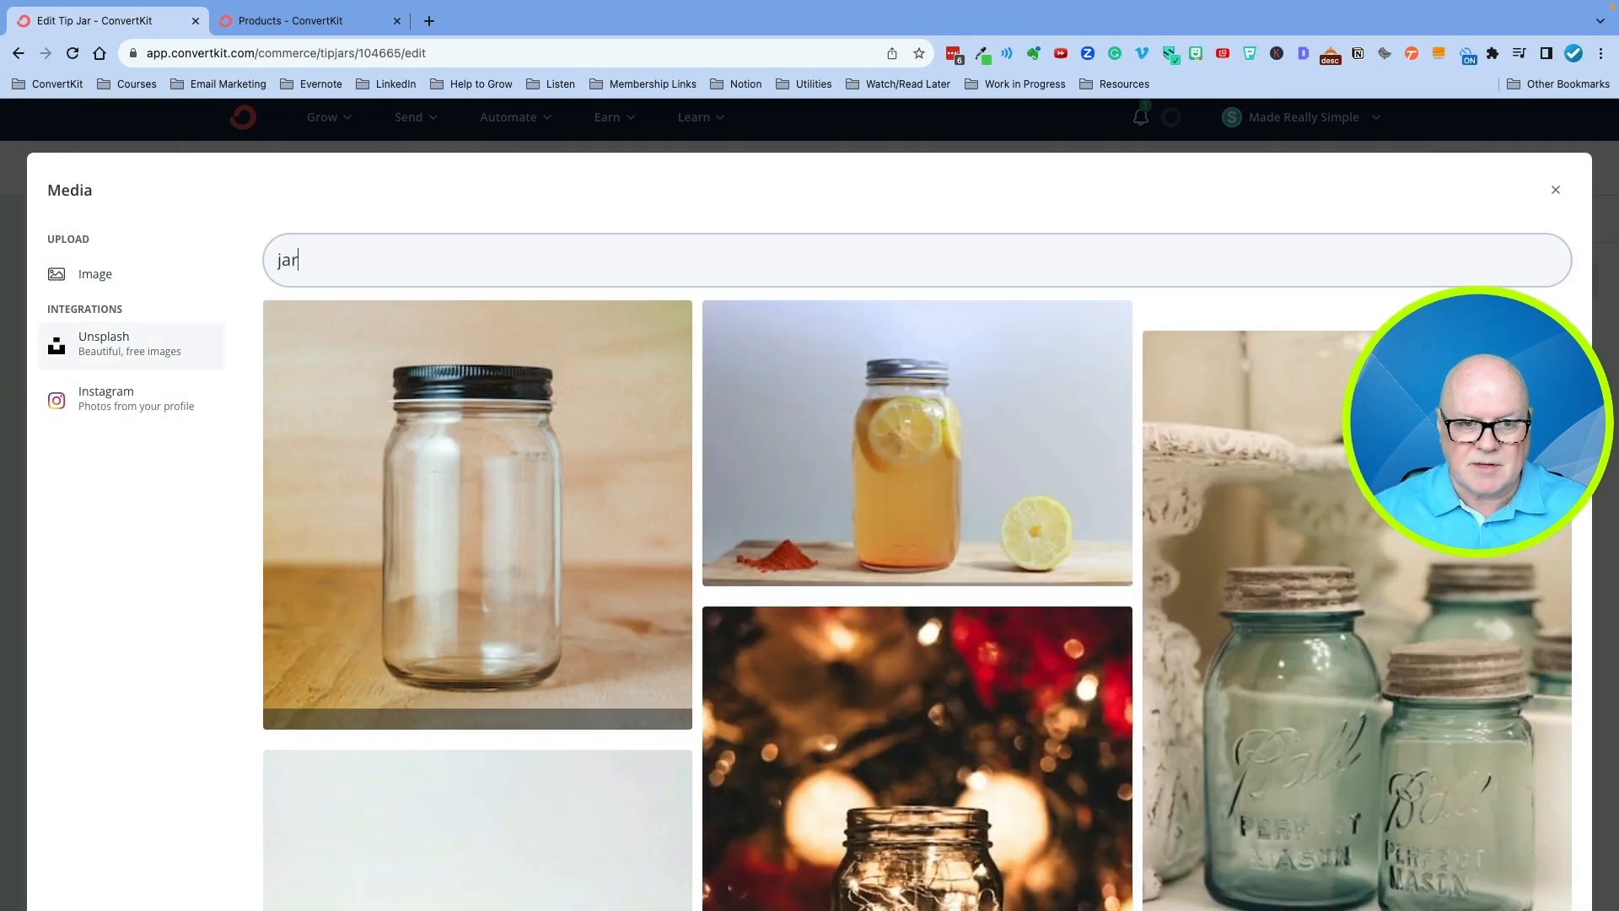
{"action": "scroll", "coordinate": [624, 573], "scroll_direction": "down", "scroll_amount": 10}
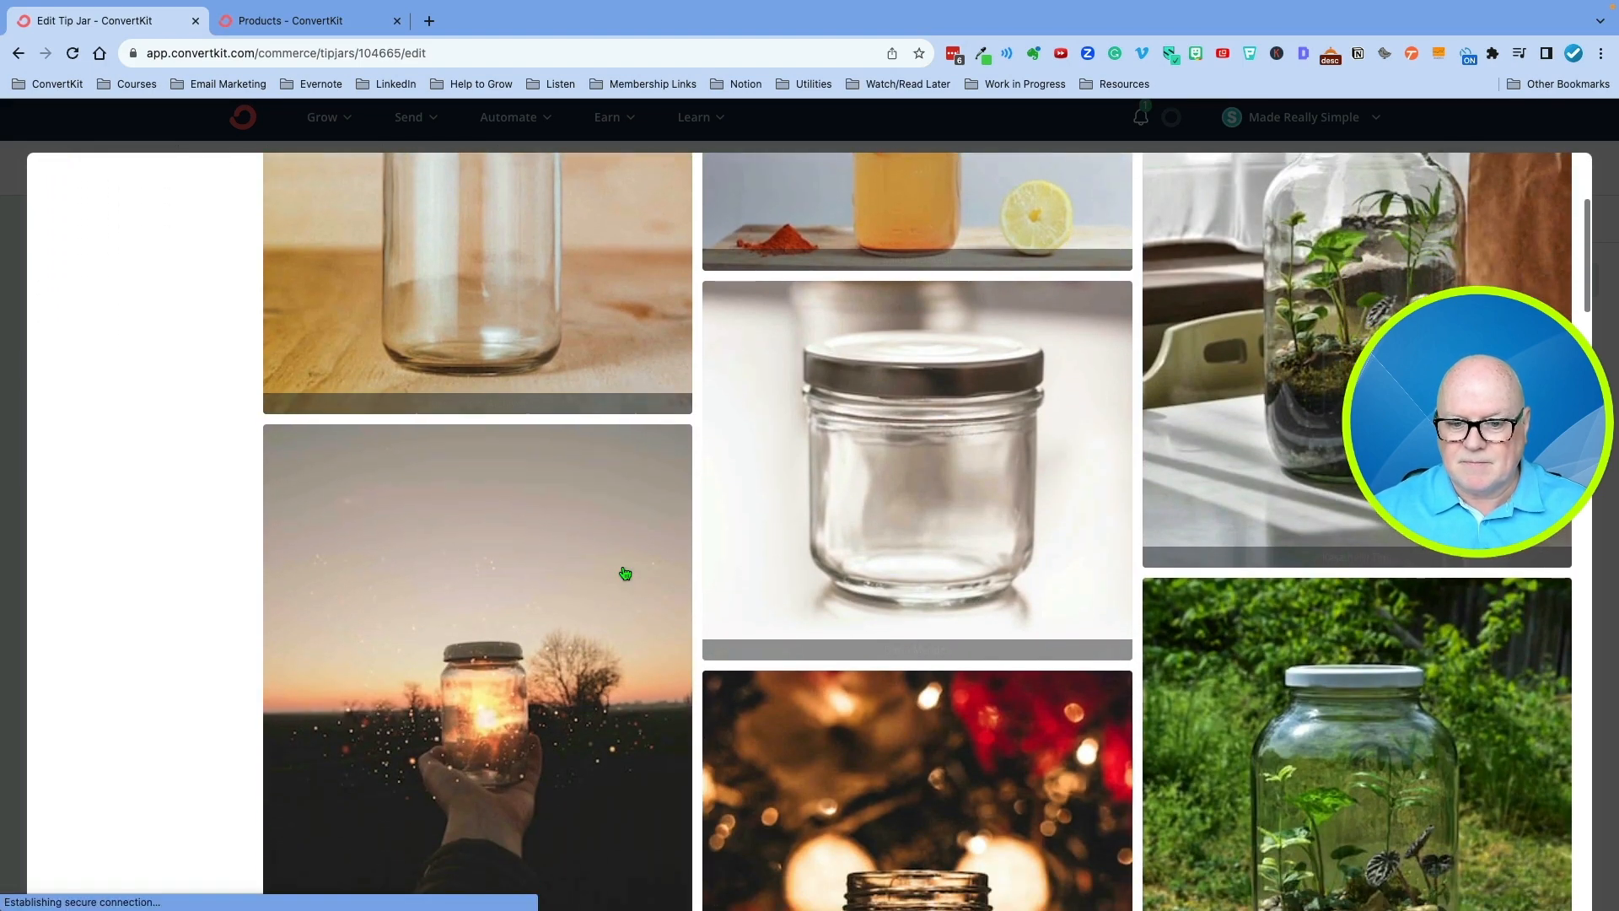
{"action": "scroll", "coordinate": [625, 573], "scroll_direction": "down", "scroll_amount": 10}
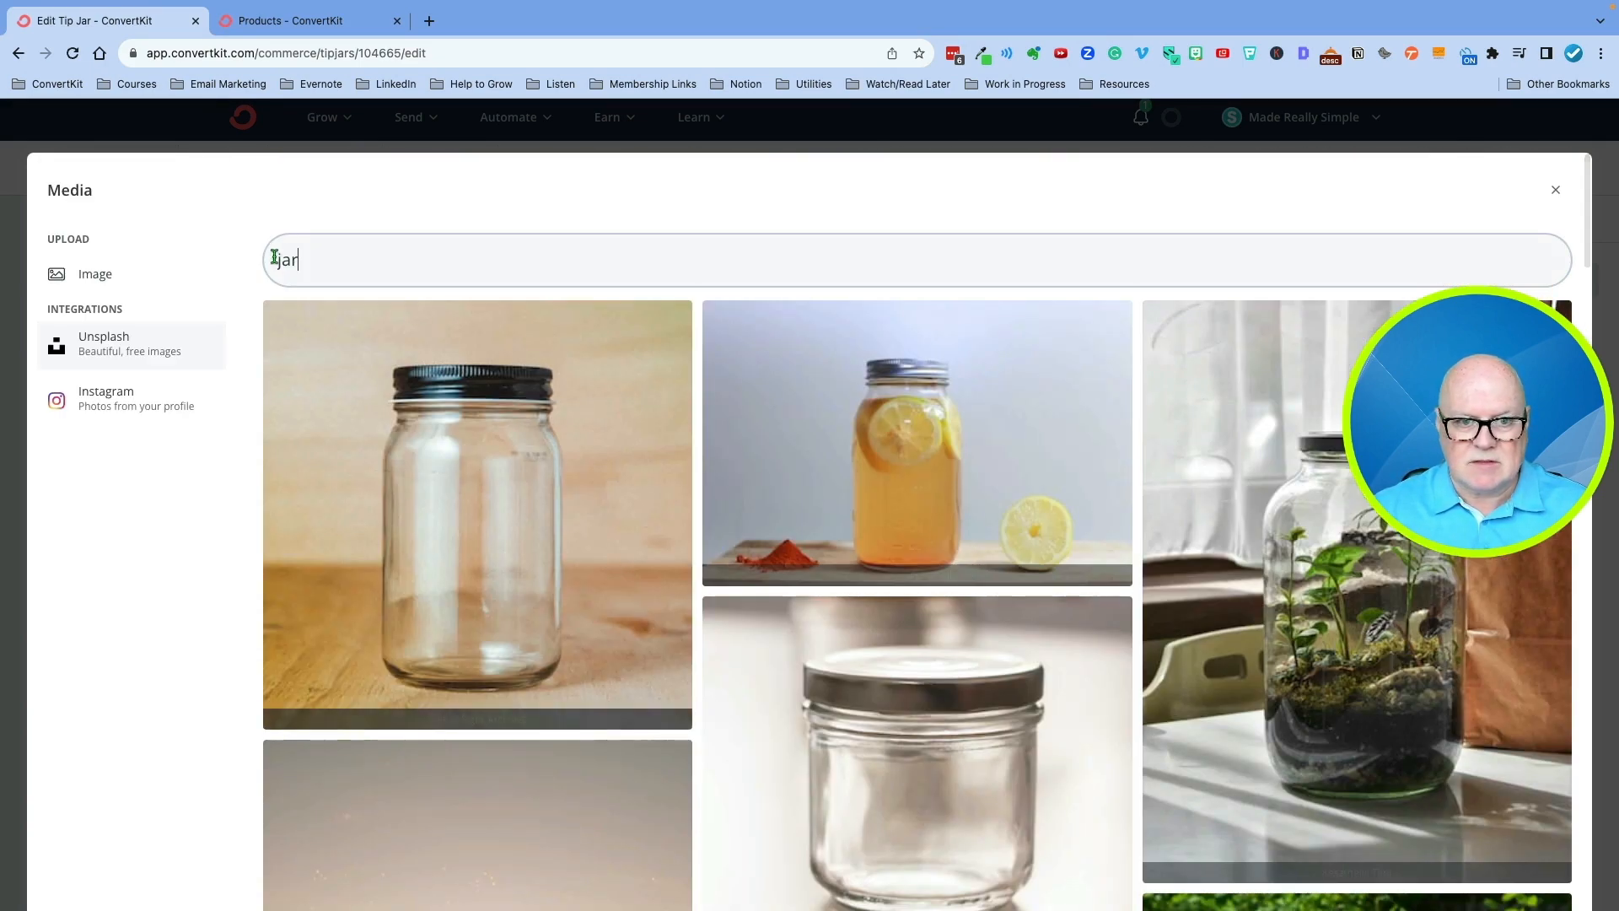
Refine the Unsplash search to "money jar" and insert the photo of a plant growing from a coin-filled jar.
{"action": "type", "text": "money"}
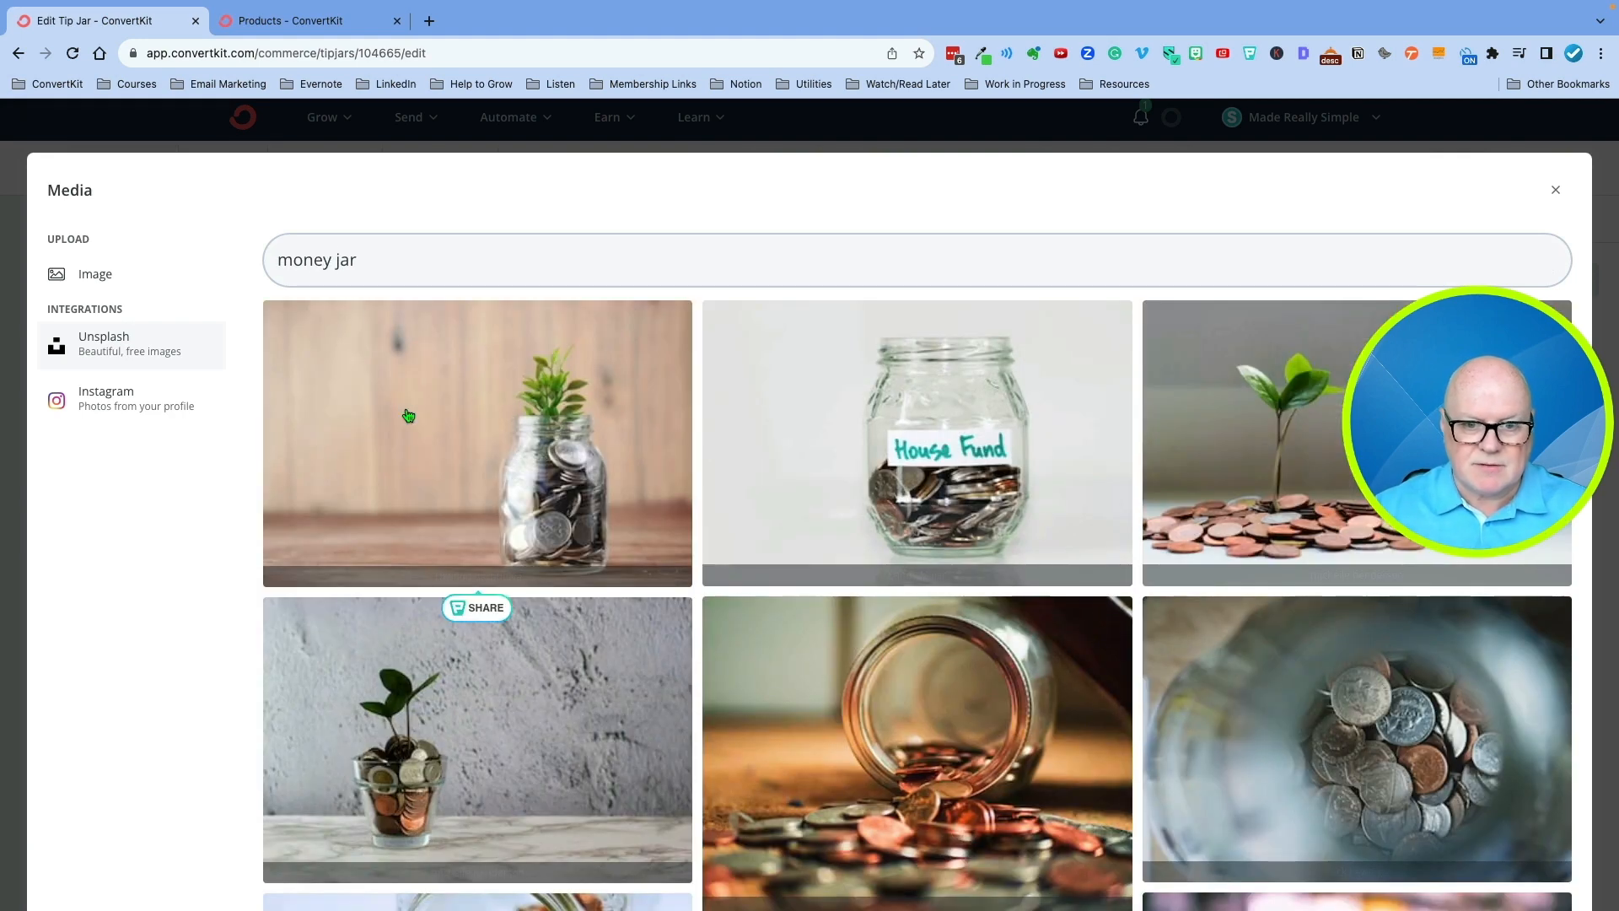
{"action": "scroll", "coordinate": [624, 548], "scroll_direction": "down", "scroll_amount": 1}
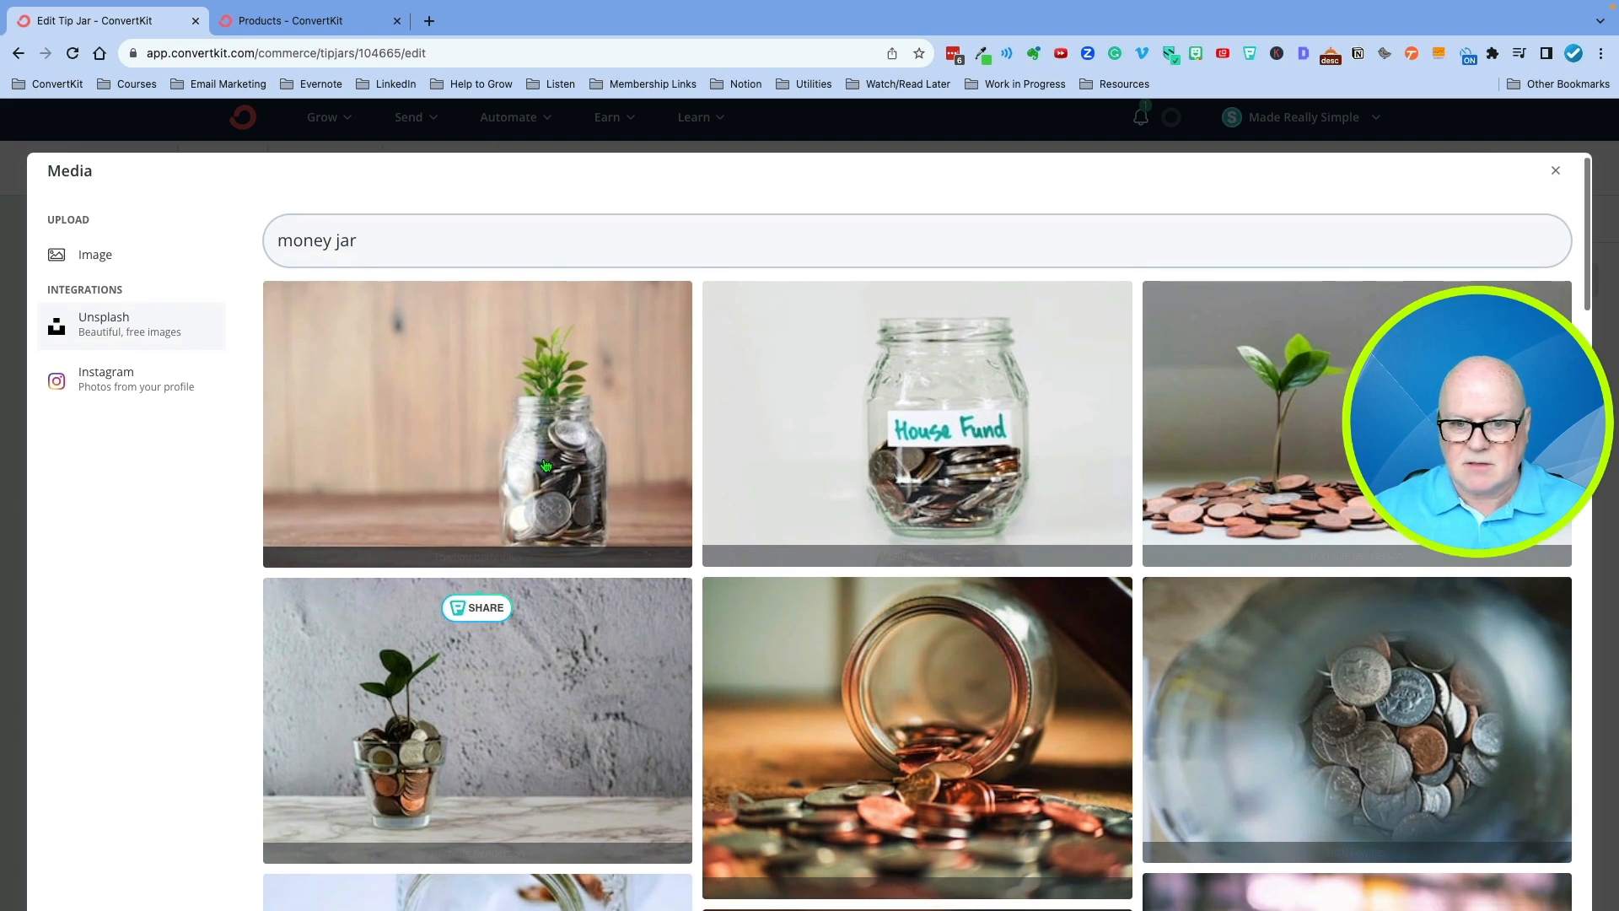
{"action": "left_click", "coordinate": [643, 572]}
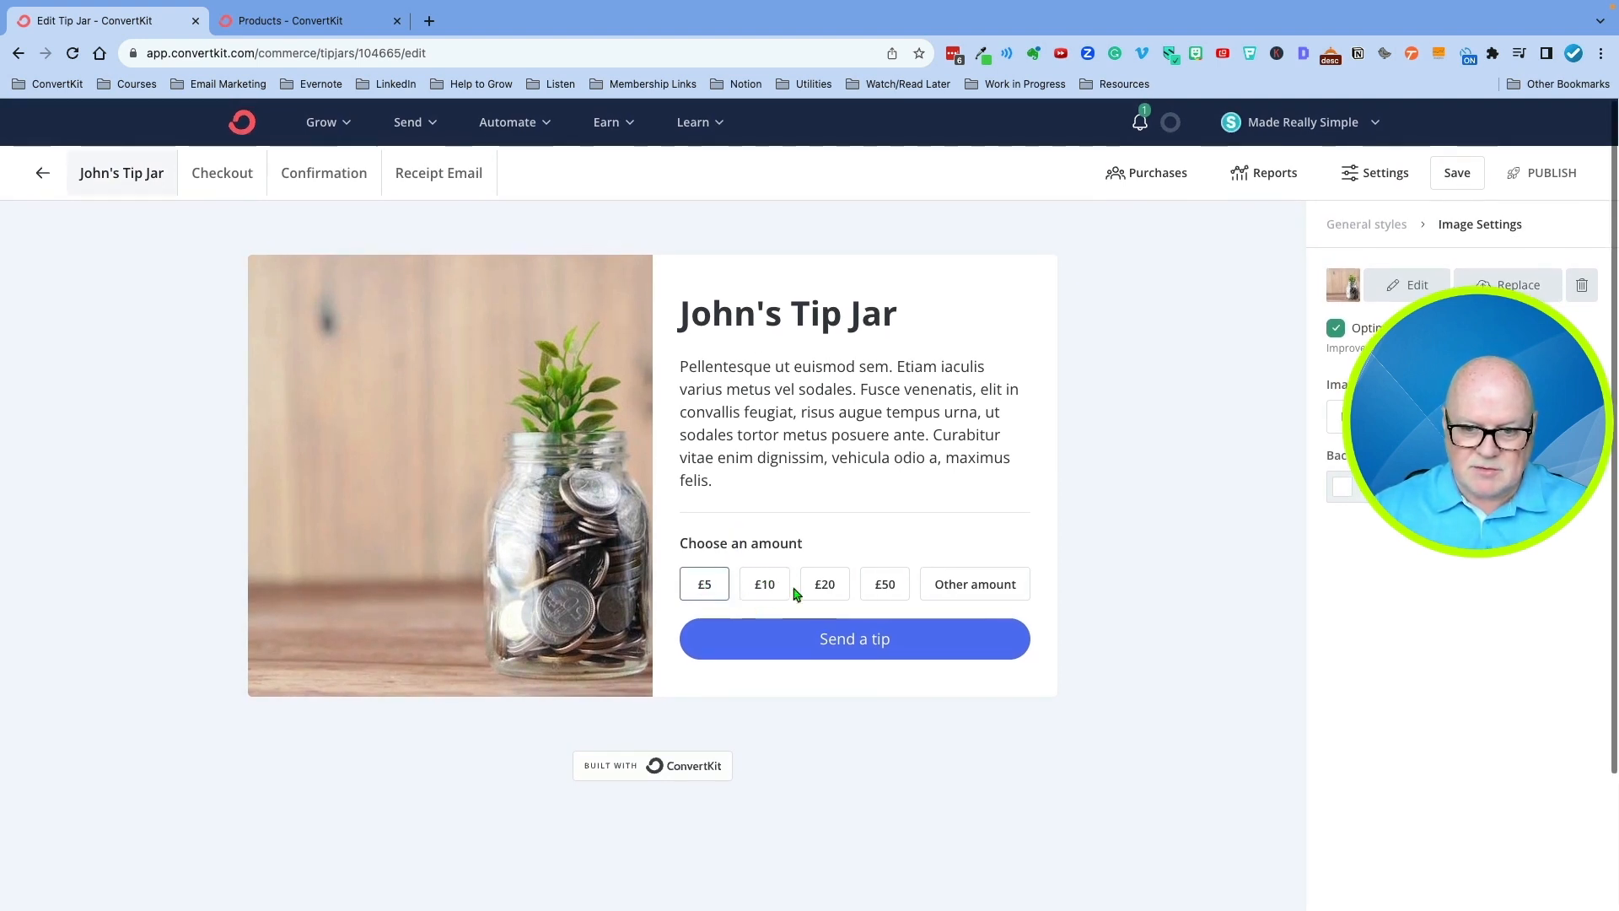
Try the £50 and £5 tip amounts, and review the tip jar's name and domain settings without saving.
{"action": "left_click", "coordinate": [875, 589]}
{"action": "left_click", "coordinate": [712, 588]}
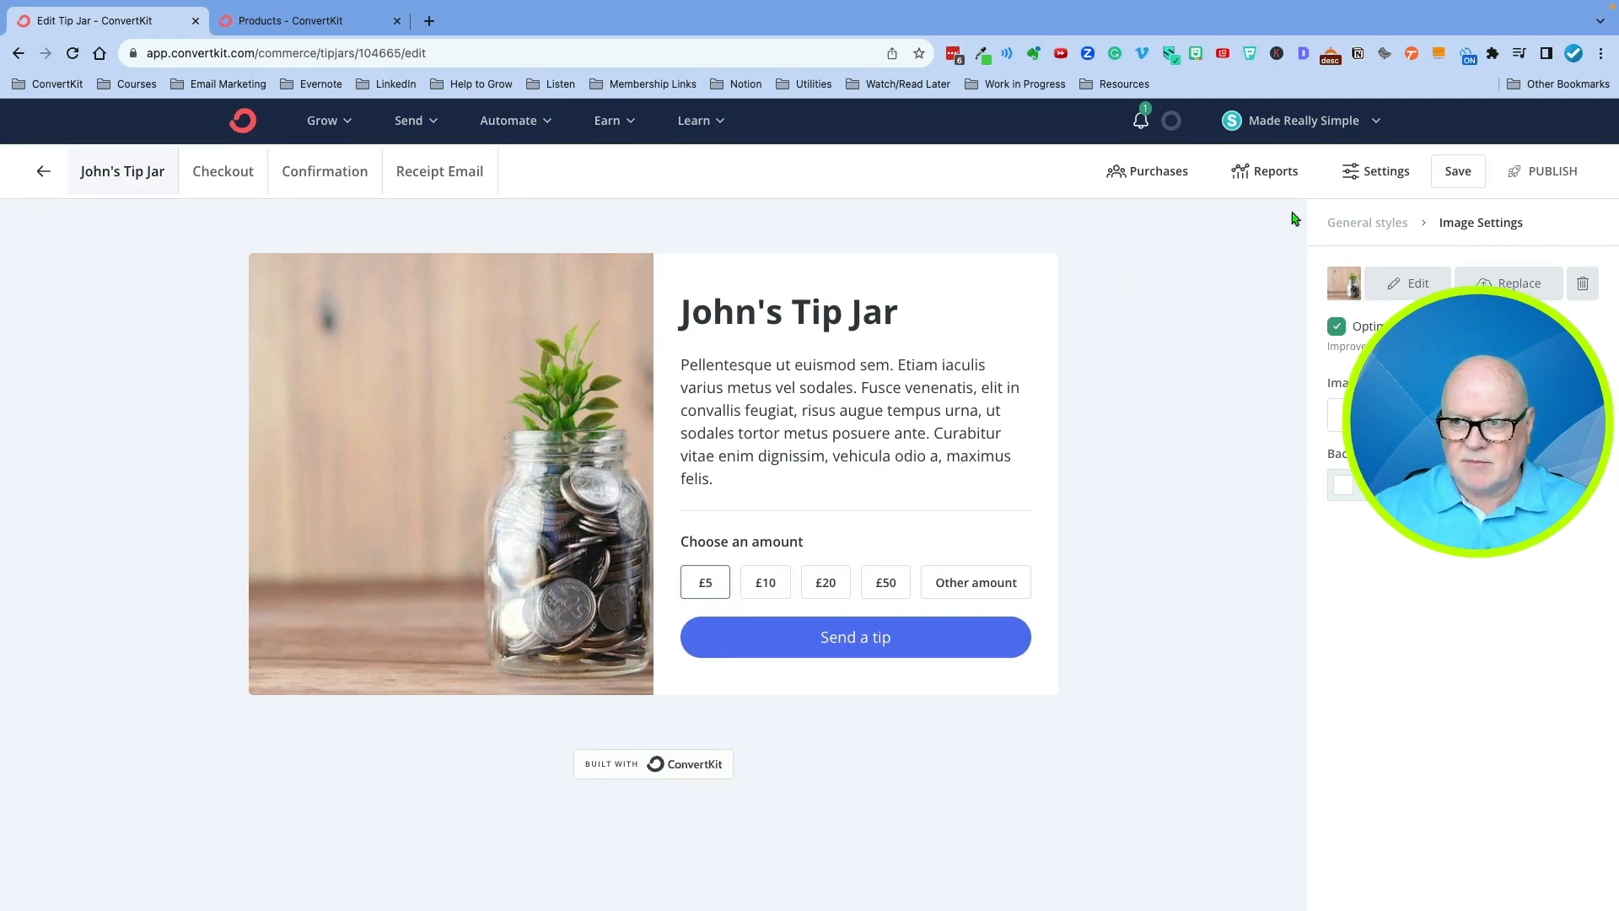
{"action": "left_click", "coordinate": [1361, 172]}
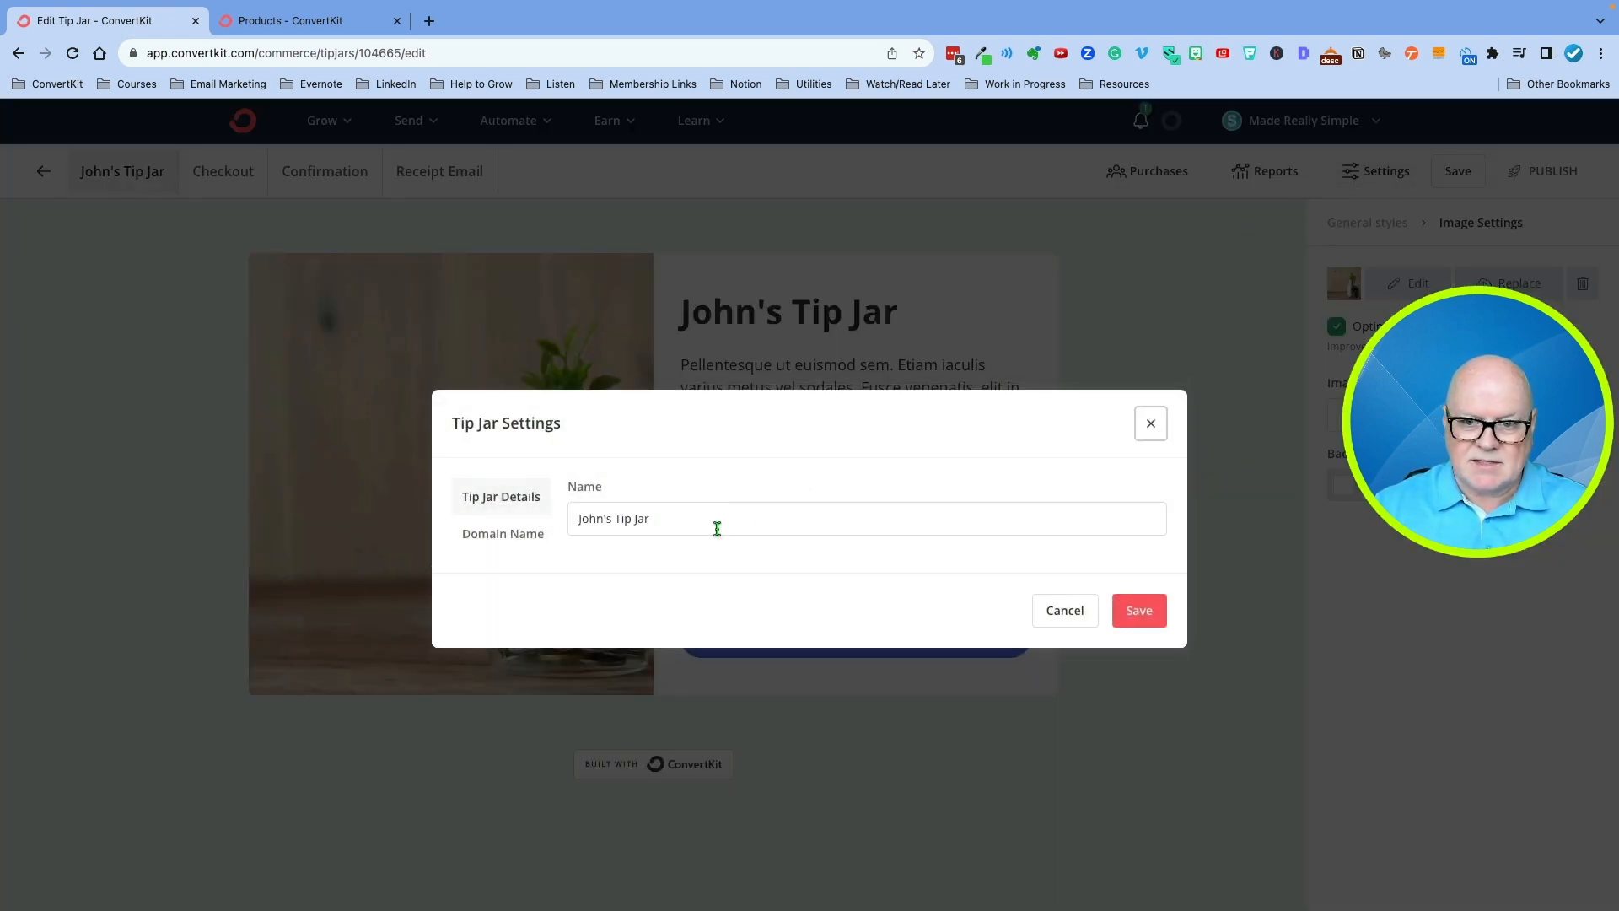
{"action": "left_click", "coordinate": [509, 538]}
{"action": "left_click", "coordinate": [527, 469]}
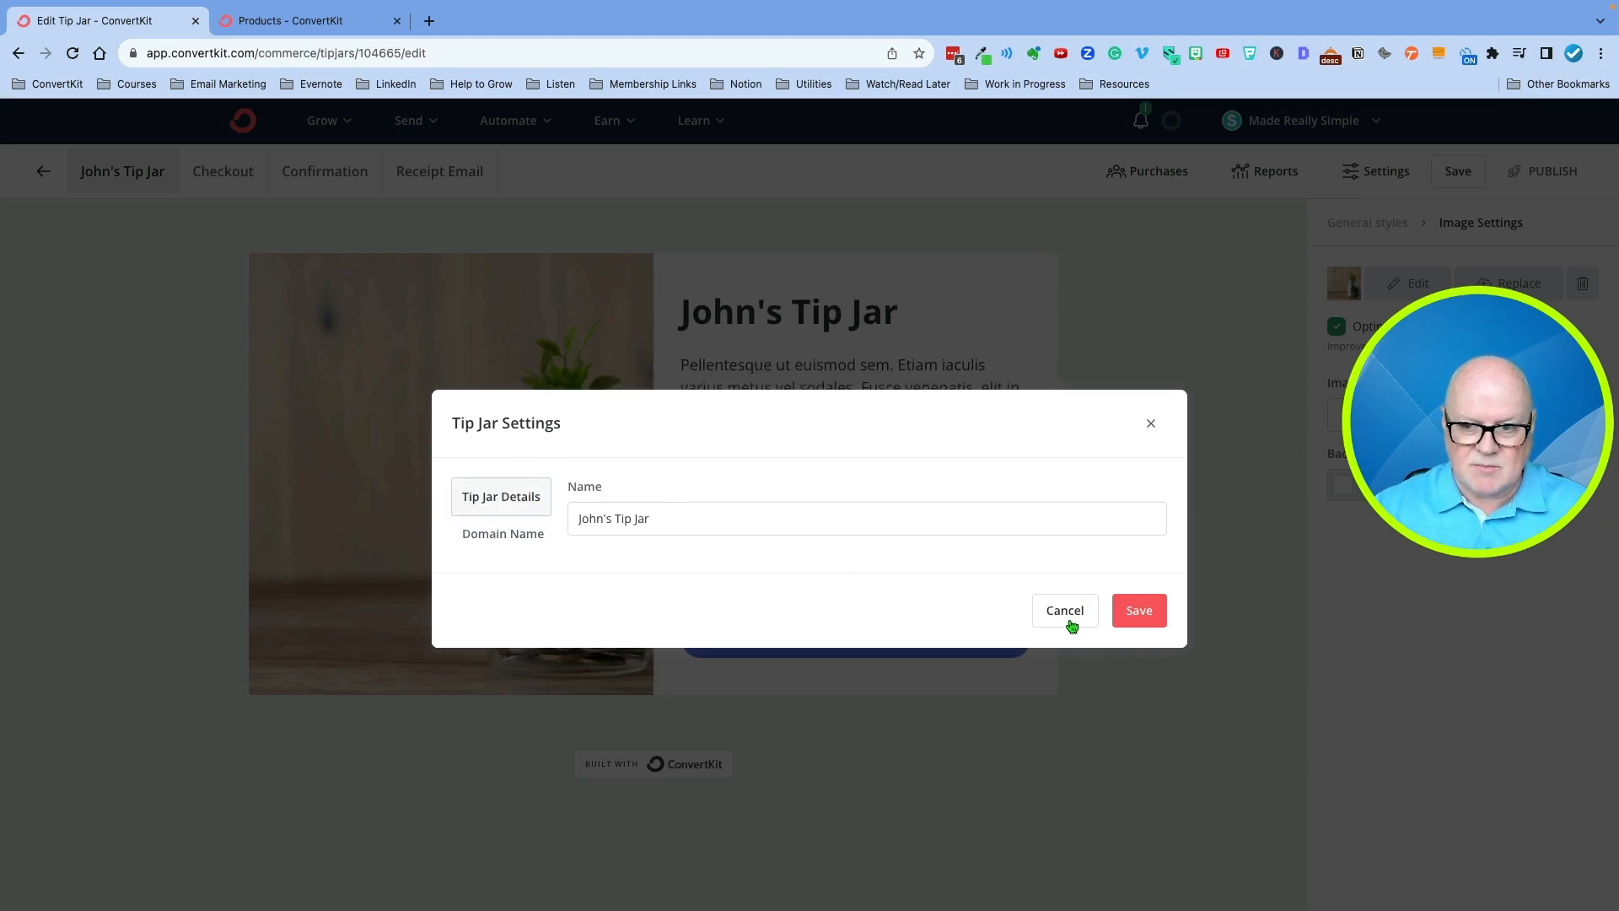
{"action": "left_click", "coordinate": [1064, 612]}
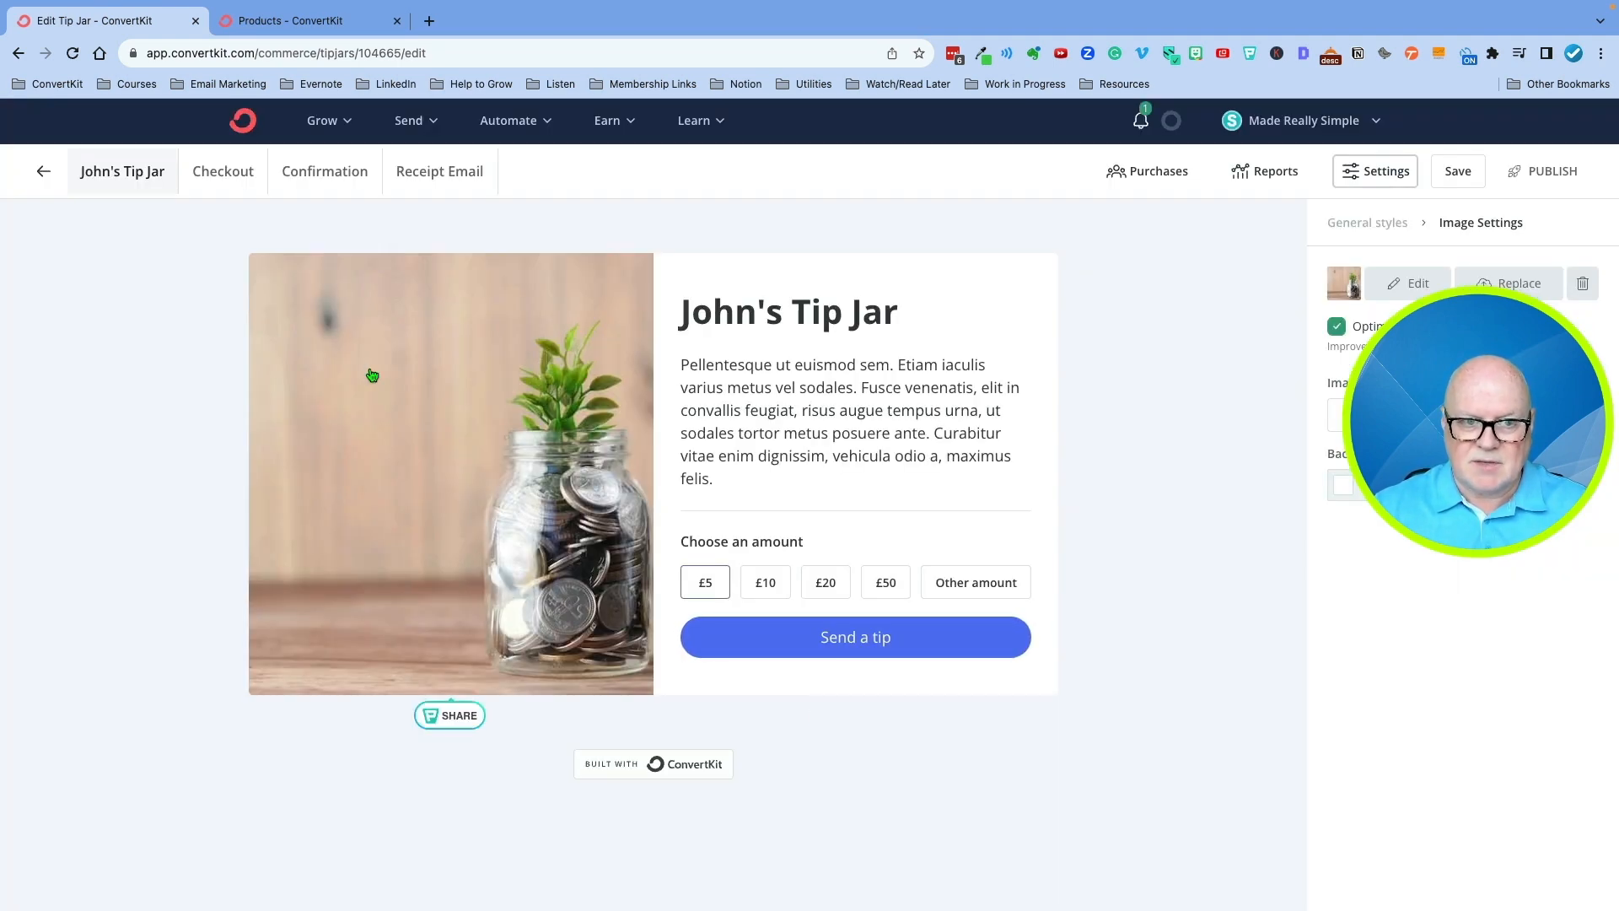
Review the tip jar's checkout, confirmation and receipt email pages, and return to its main page.
{"action": "left_click", "coordinate": [221, 172]}
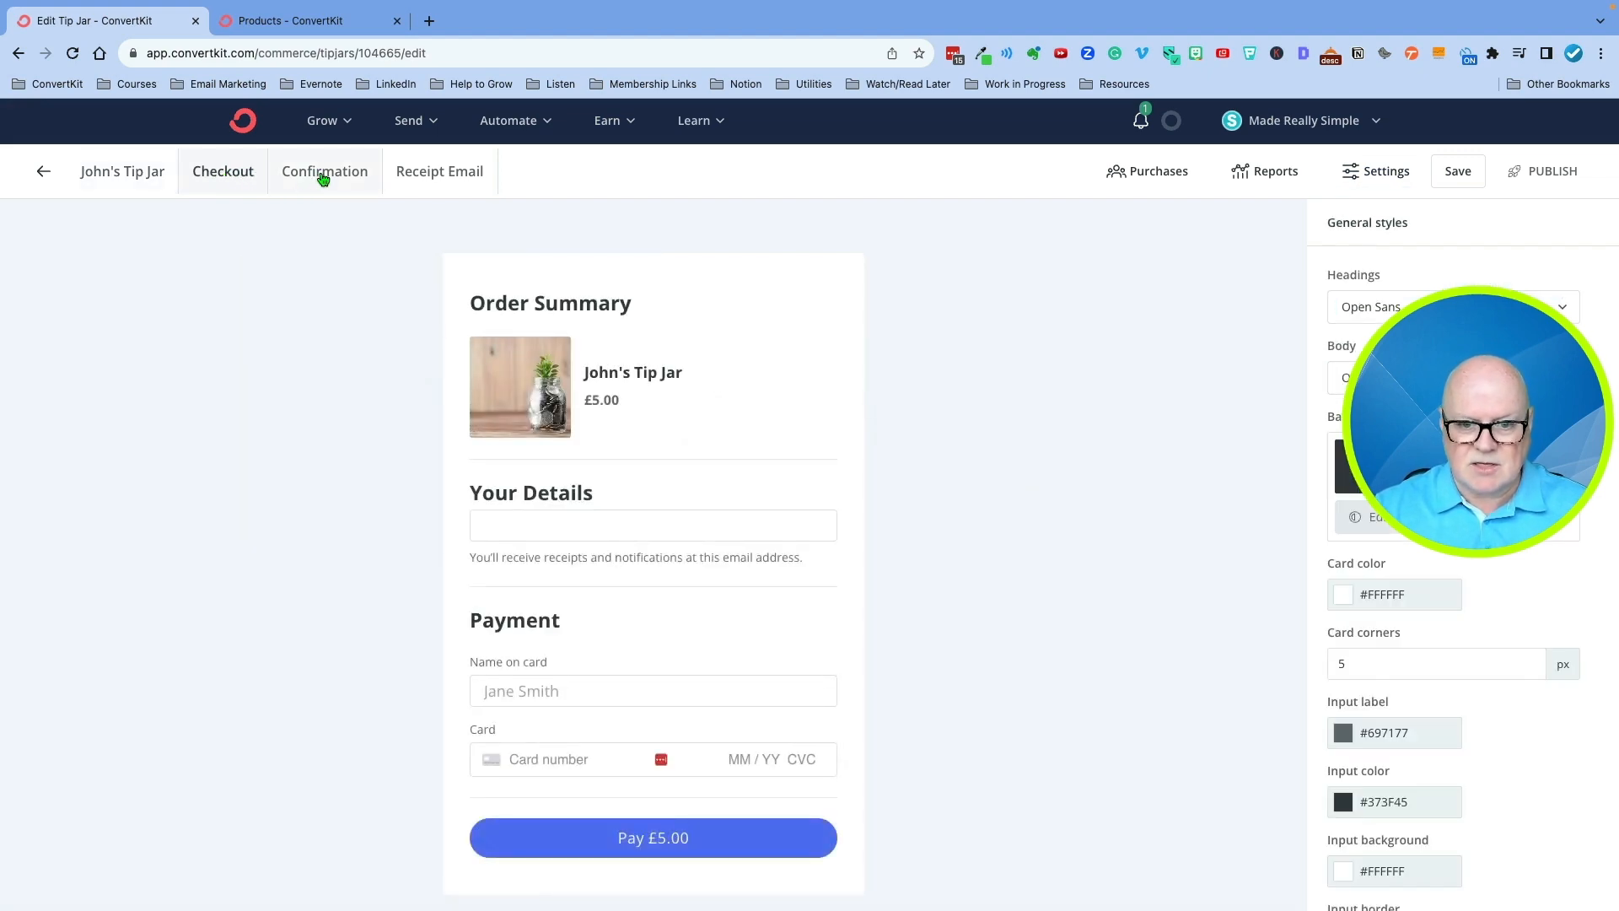
{"action": "left_click", "coordinate": [323, 175]}
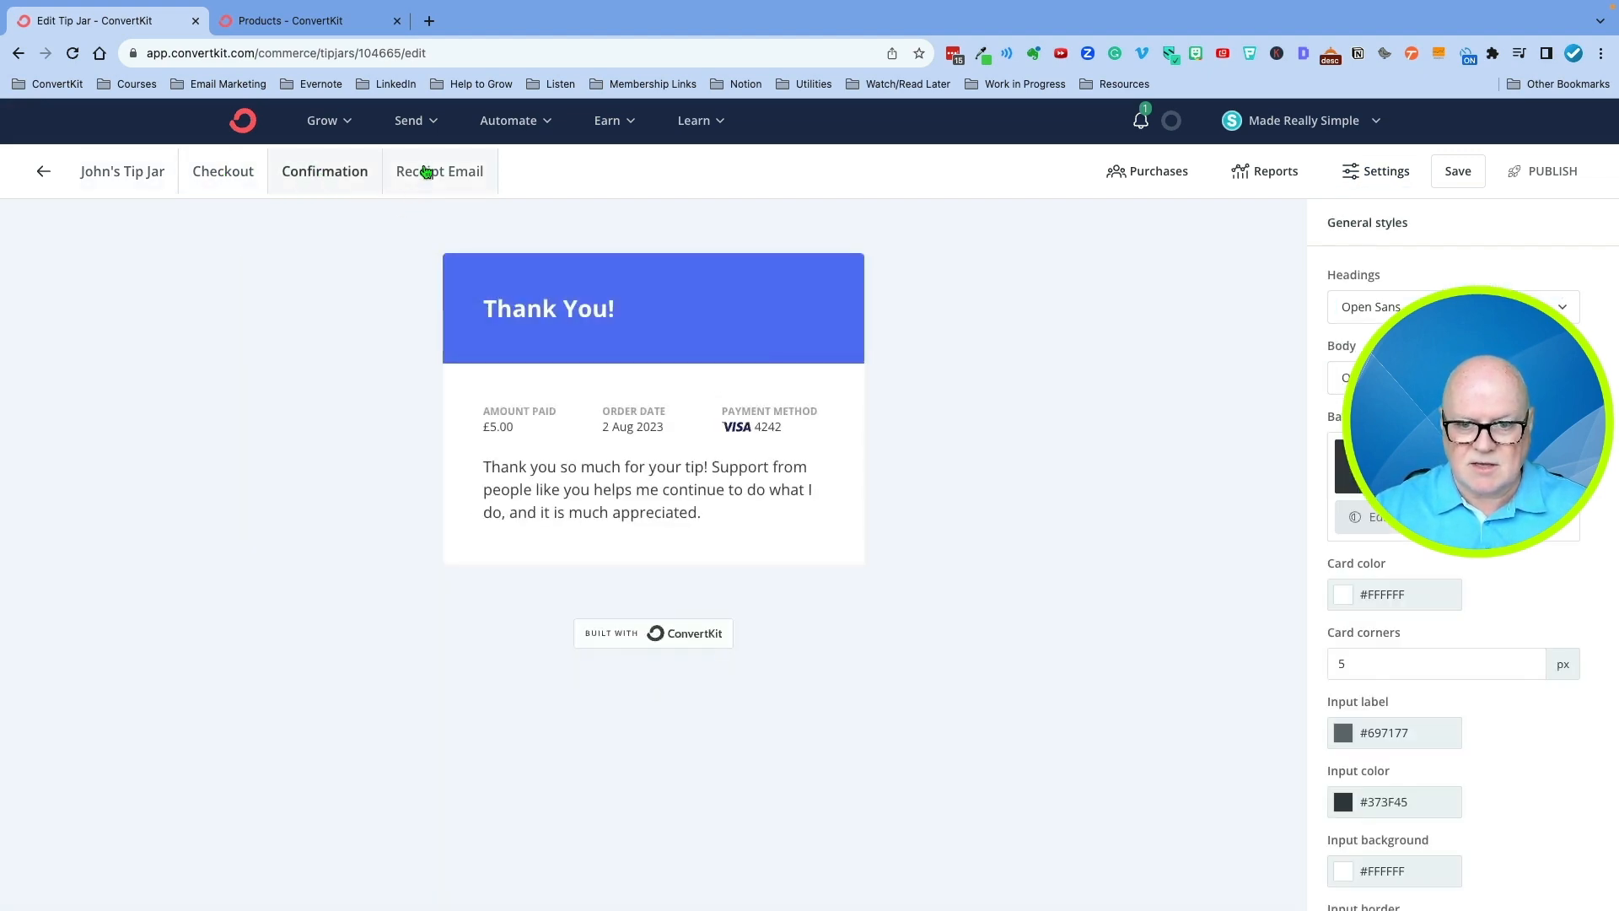
{"action": "left_click", "coordinate": [426, 173]}
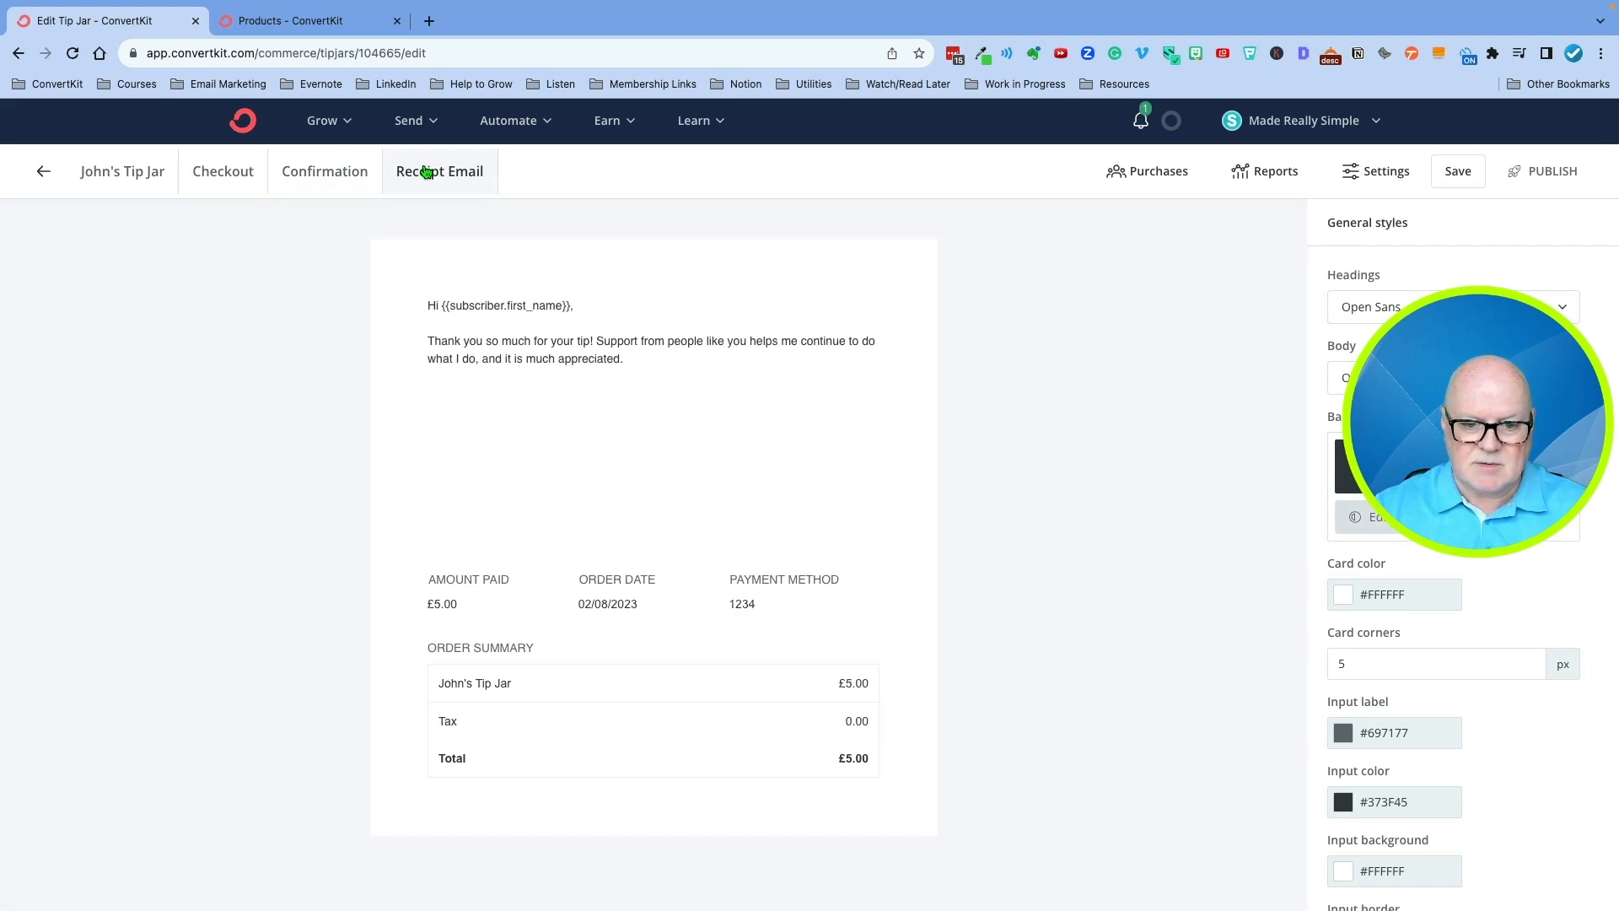
{"action": "left_click", "coordinate": [129, 175]}
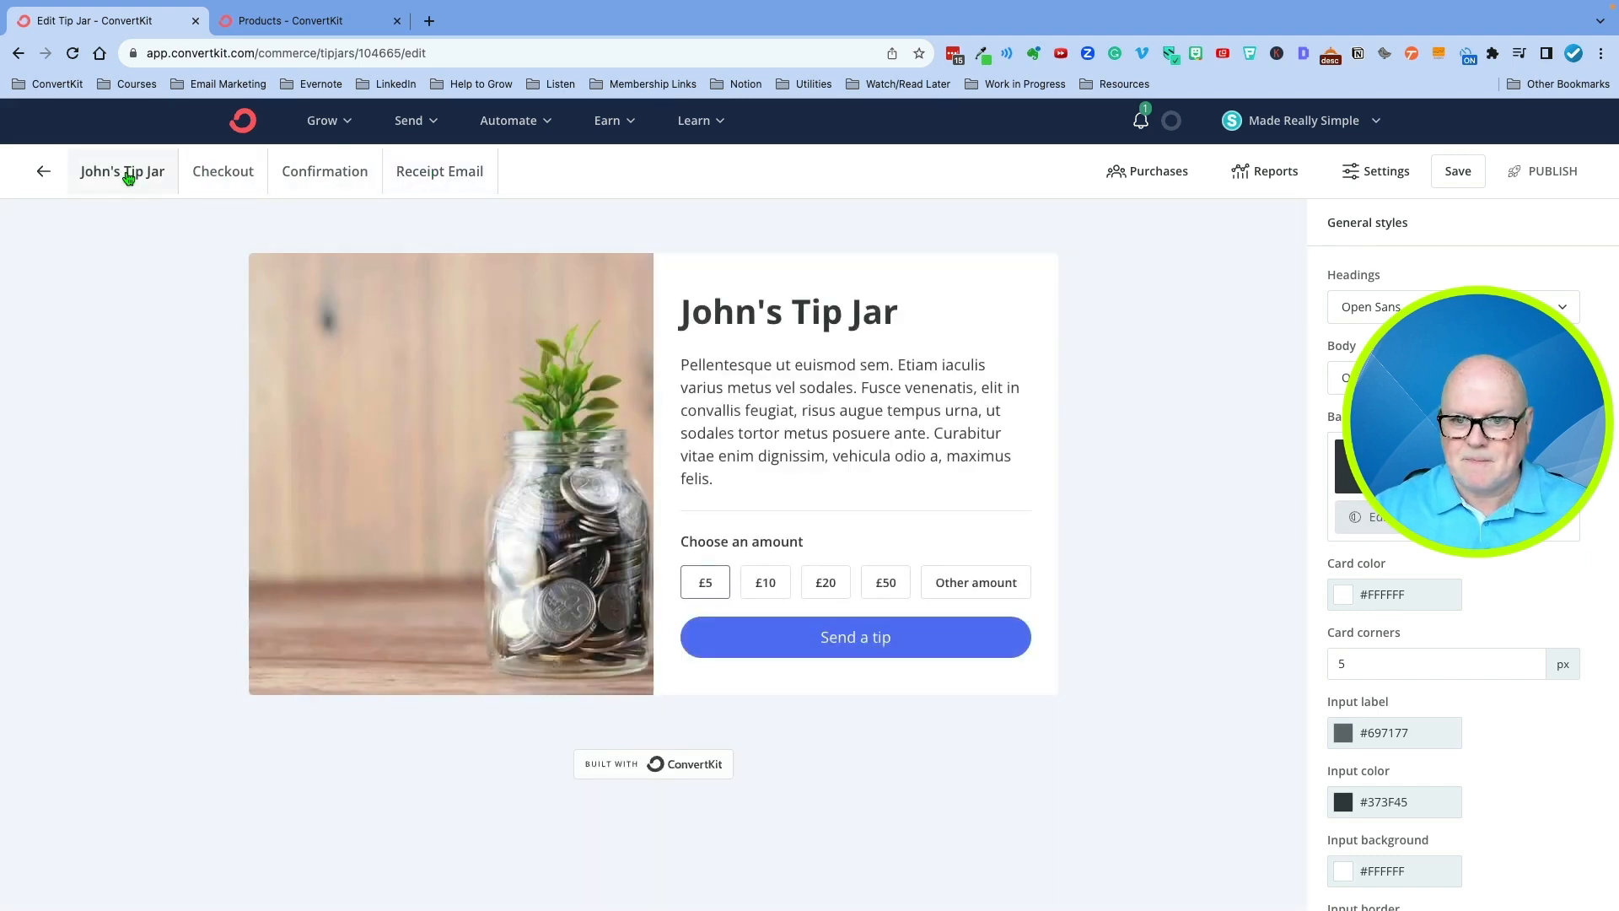